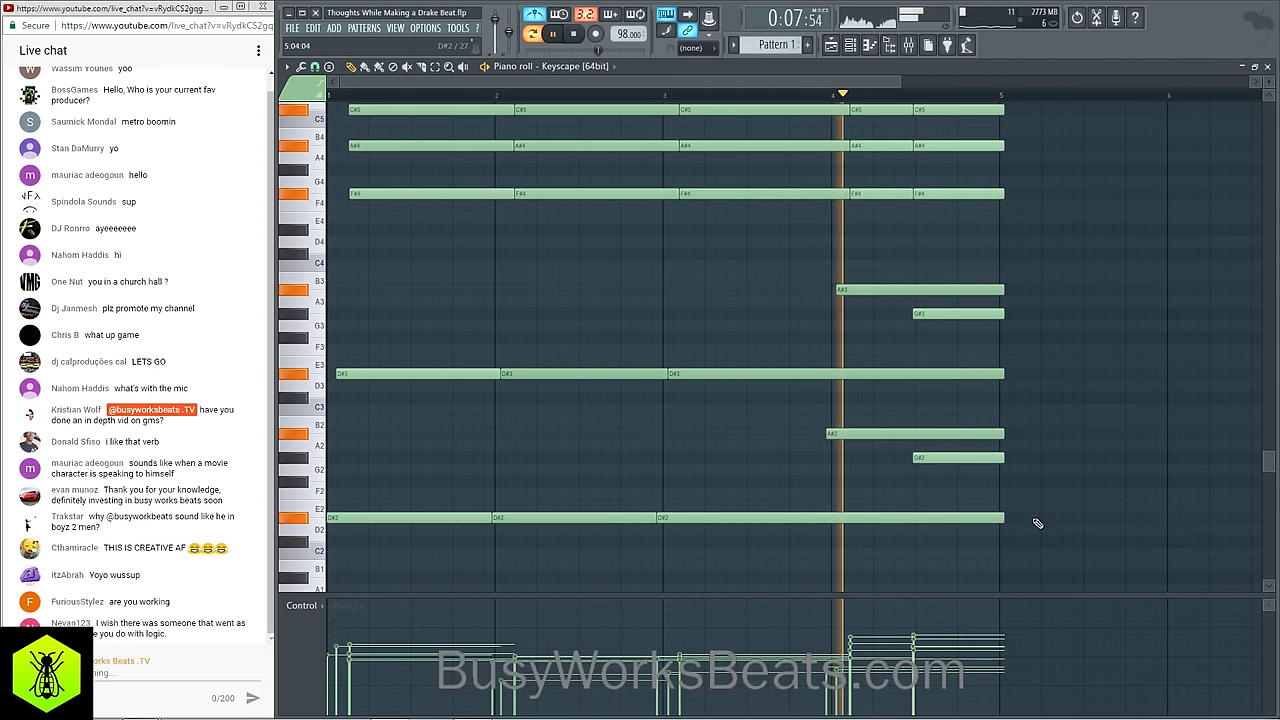
Step: Quantize all the bass notes below the upper chords and play the pattern back to check their timing
{"action": "left_click_drag", "start_coordinate": [1029, 533], "coordinate": [391, 279]}
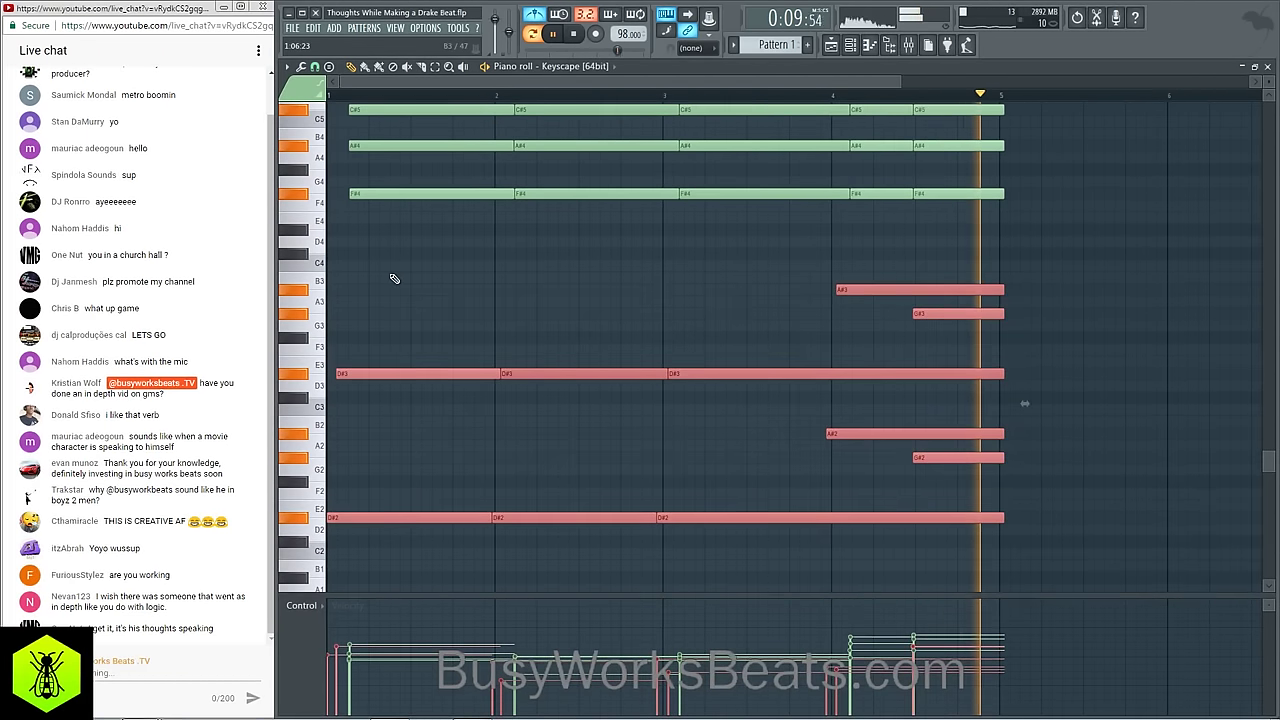
{"action": "key", "text": "alt+q"}
{"action": "key", "text": "space"}
{"action": "key", "text": "Return"}
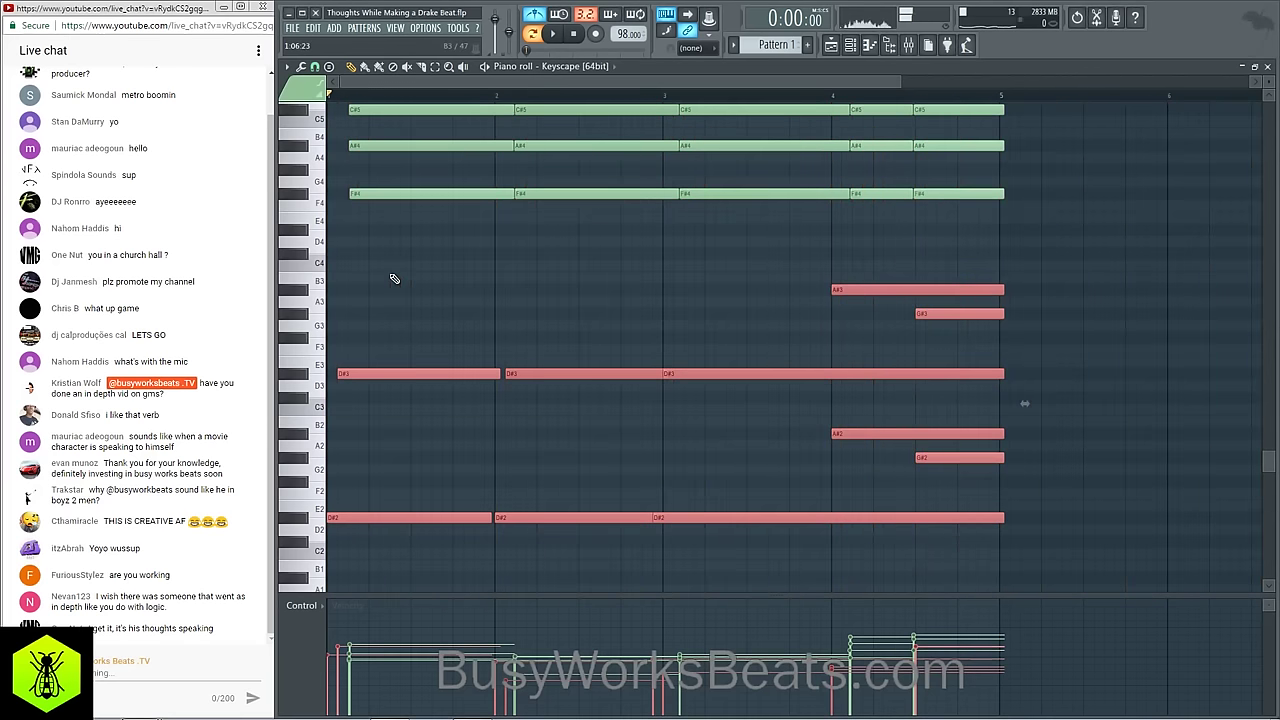
{"action": "key", "text": "ctrl+d"}
{"action": "key", "text": "space"}
{"action": "scroll", "coordinate": [556, 308], "scroll_direction": "up", "scroll_amount": 2}
{"action": "scroll", "coordinate": [556, 309], "scroll_direction": "up", "scroll_amount": 1}
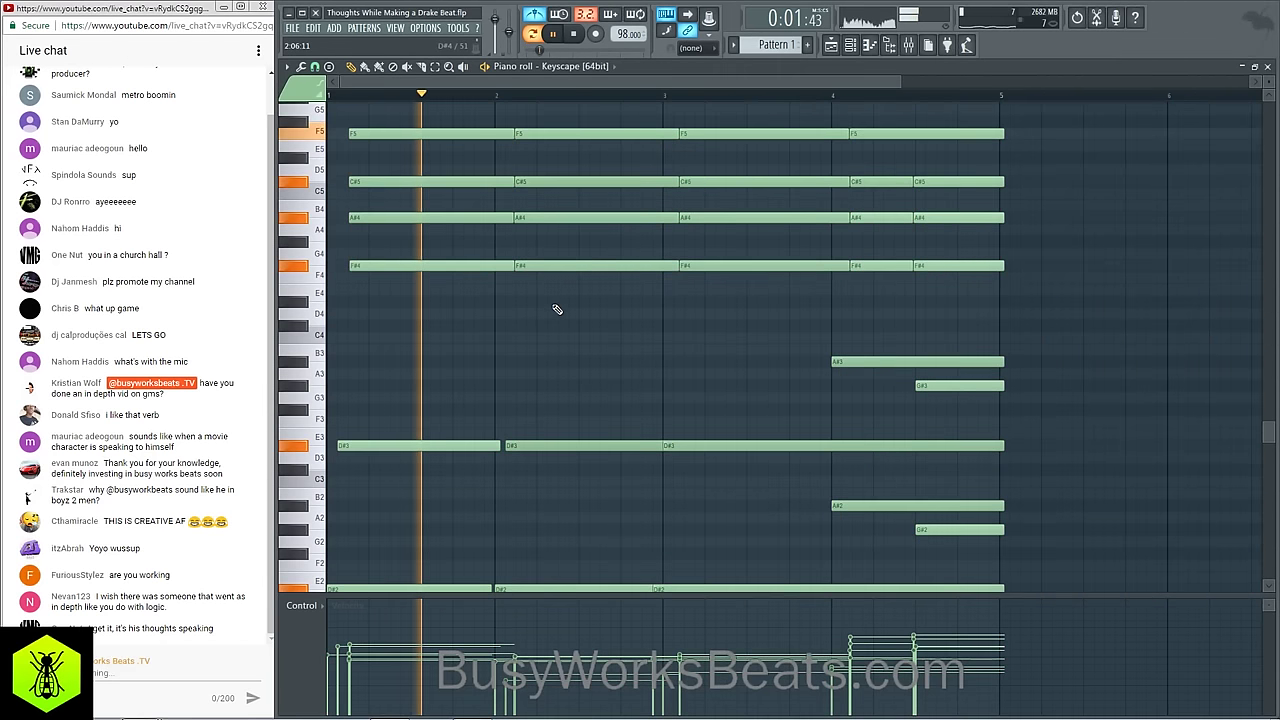
{"action": "scroll", "coordinate": [537, 329], "scroll_direction": "down", "scroll_amount": 5}
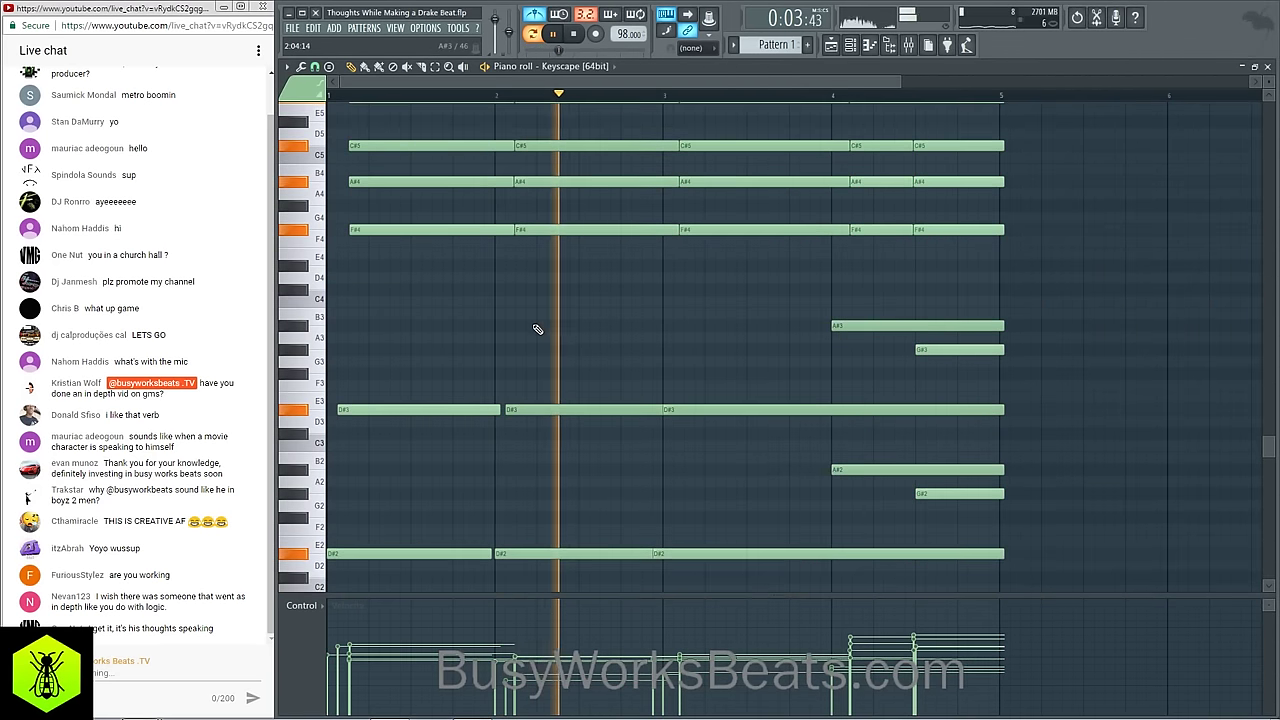
Step: Shorten the second D#3 bass note so it ends just before the third D#3 note
{"action": "left_click", "coordinate": [543, 337], "text": "ctrl"}
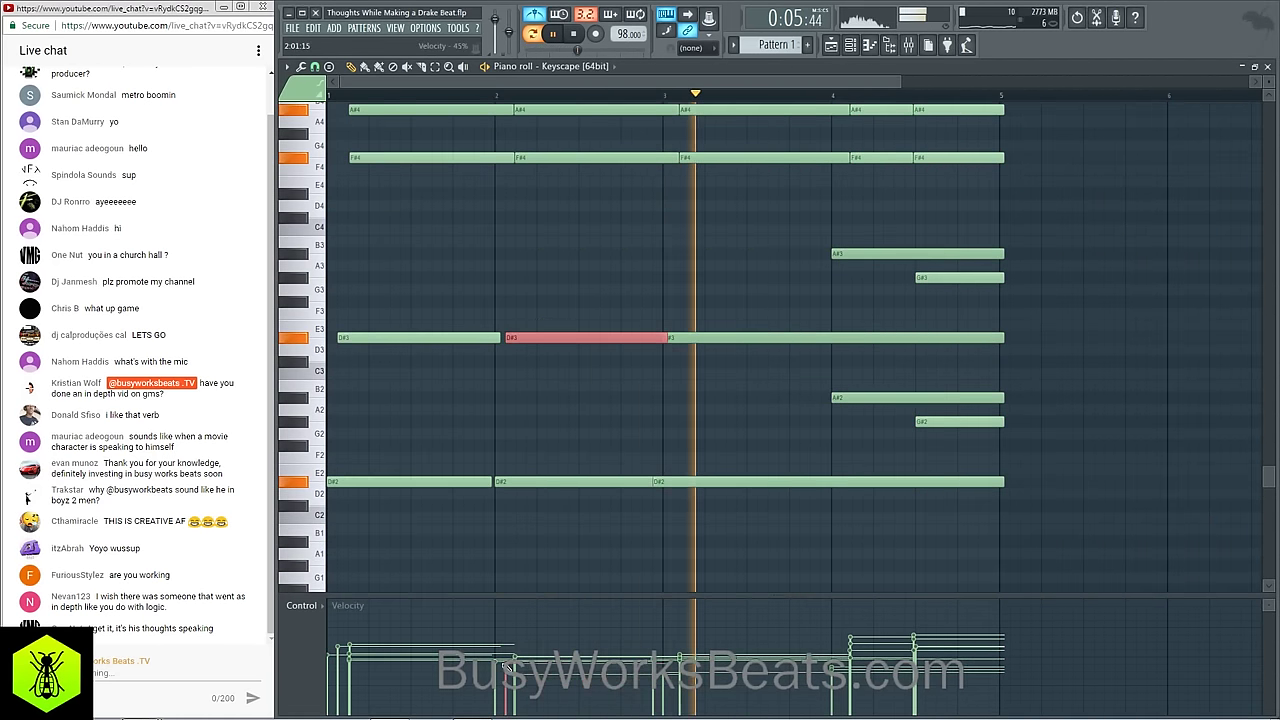
{"action": "key", "text": "space"}
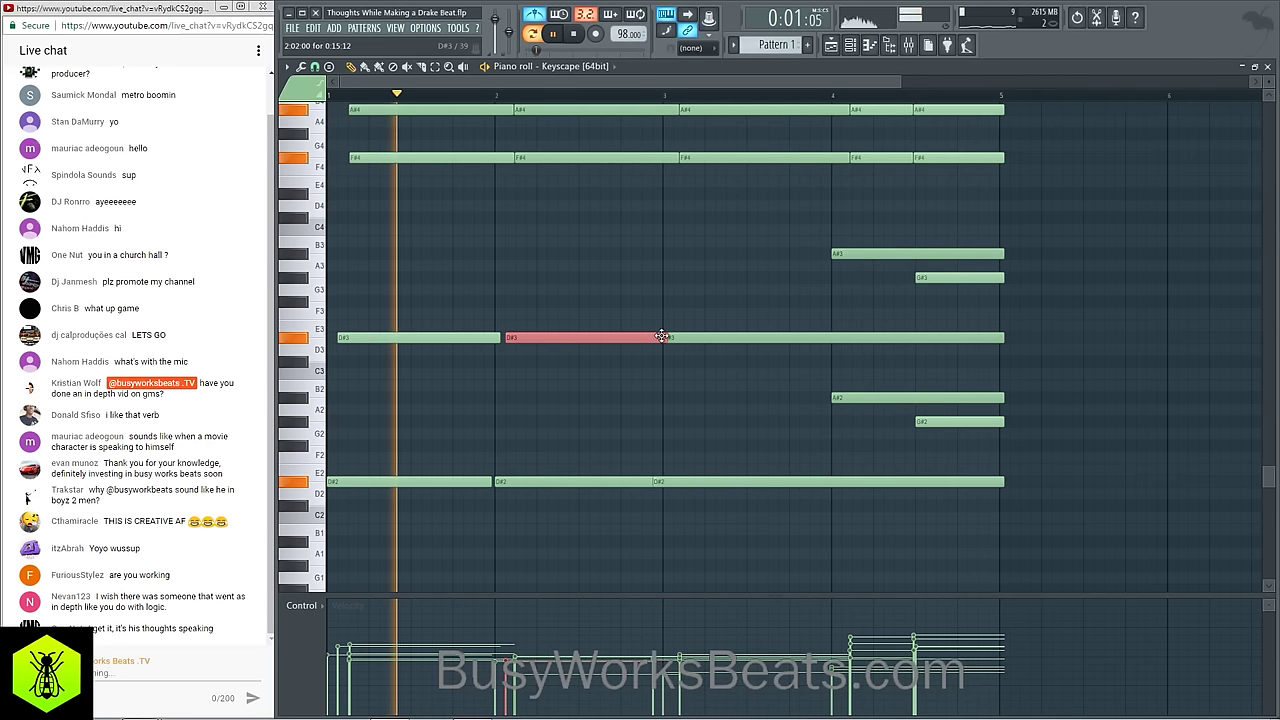
{"action": "left_click", "coordinate": [697, 338], "text": "ctrl"}
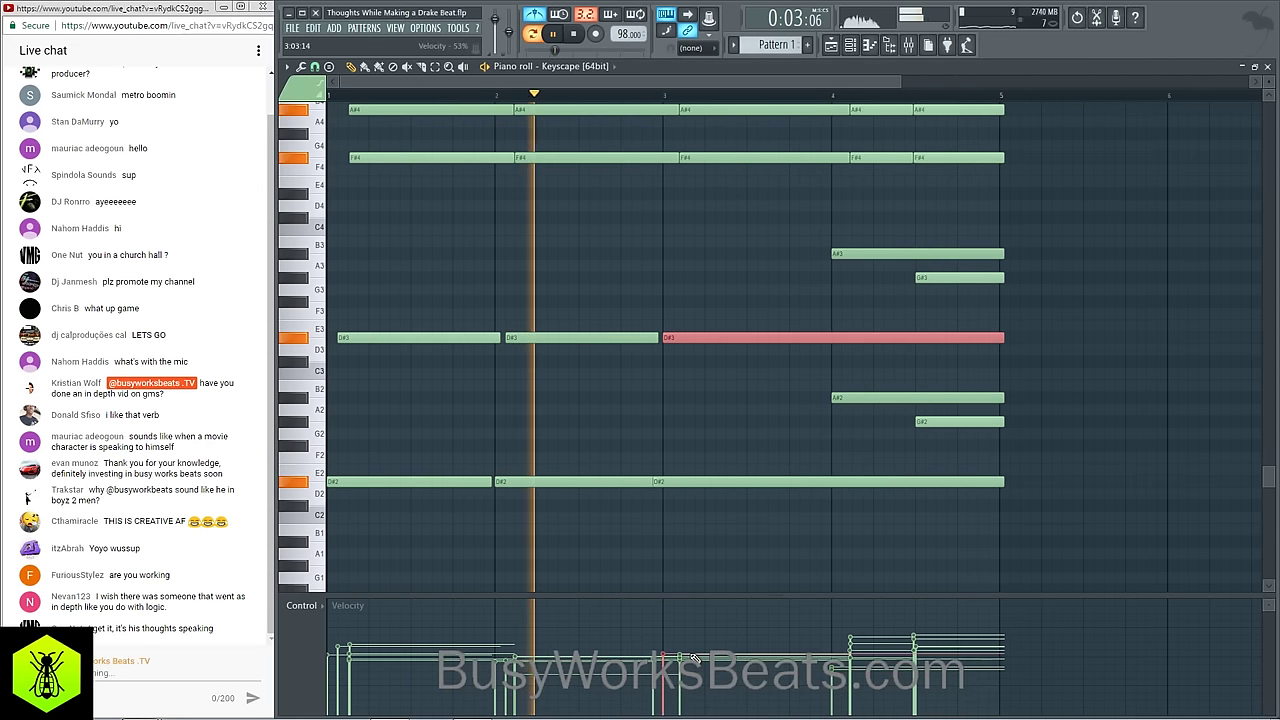
{"action": "right_click", "coordinate": [639, 548]}
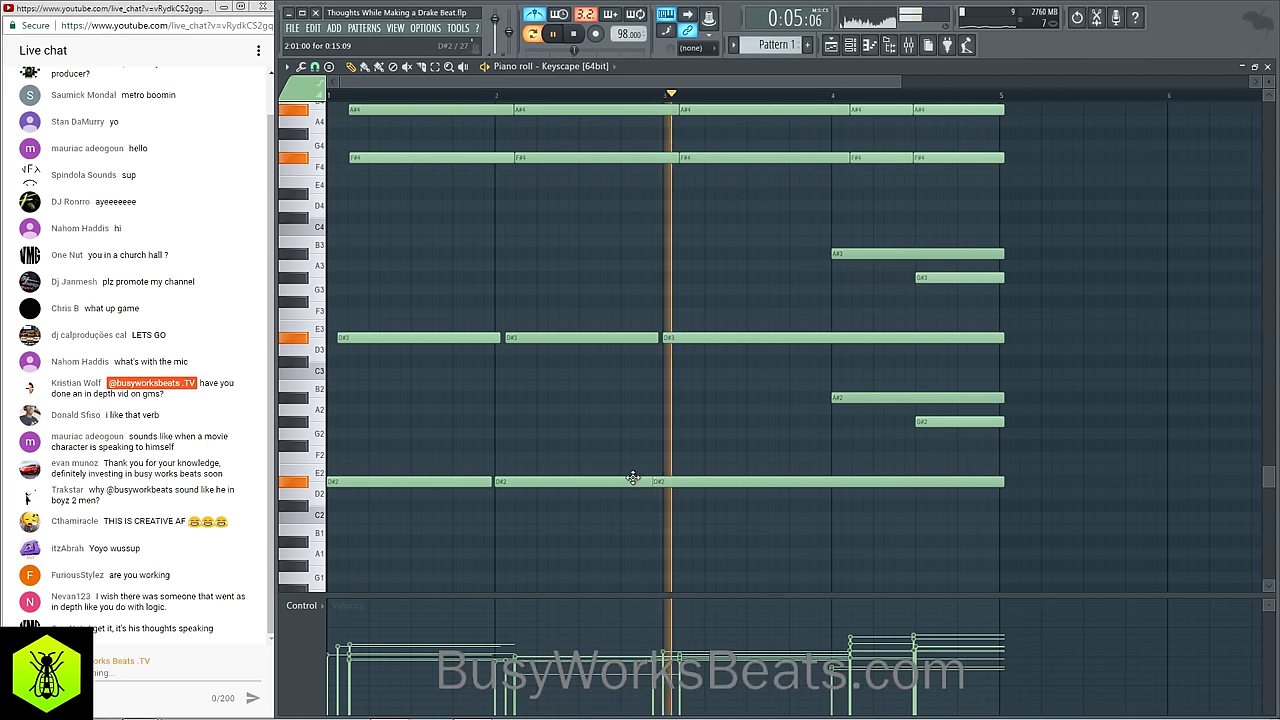
Step: Shift the third D#3 and D#2 bass notes slightly later so the D#2 starts on bar 3, and extend the second pair to bar 3
{"action": "key", "text": "space"}
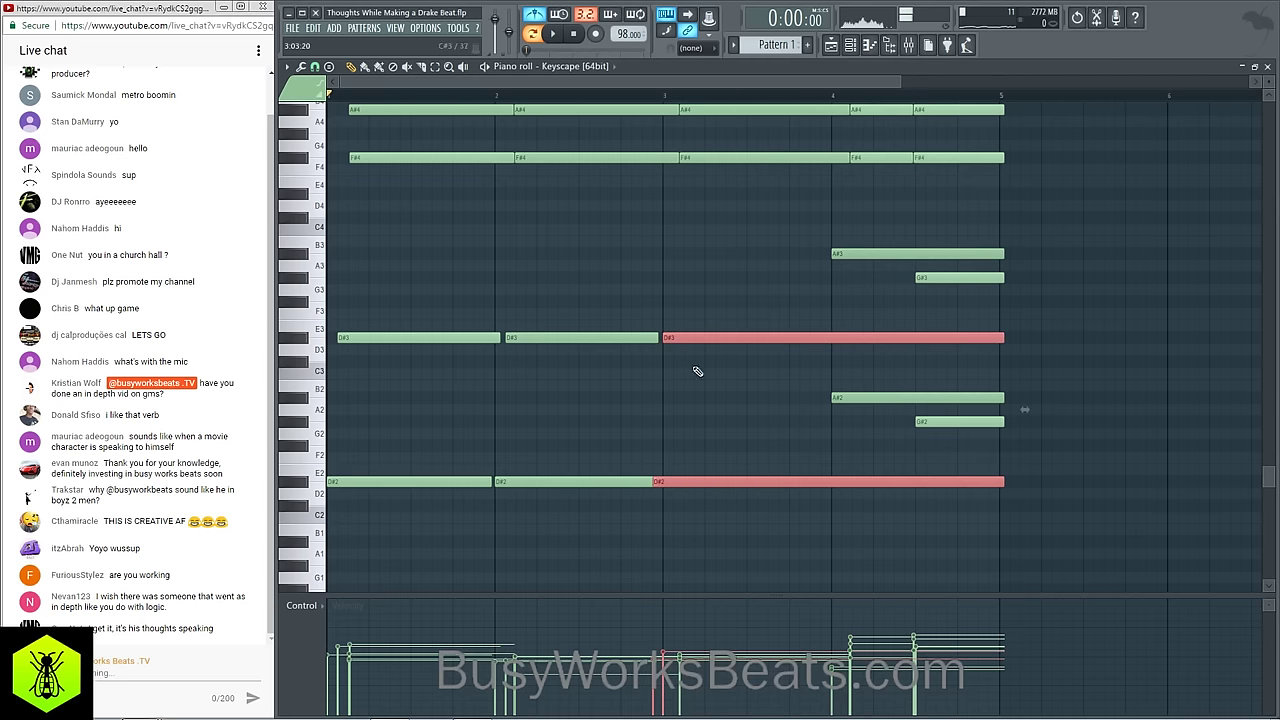
{"action": "left_click", "coordinate": [317, 69]}
{"action": "left_click", "coordinate": [342, 181]}
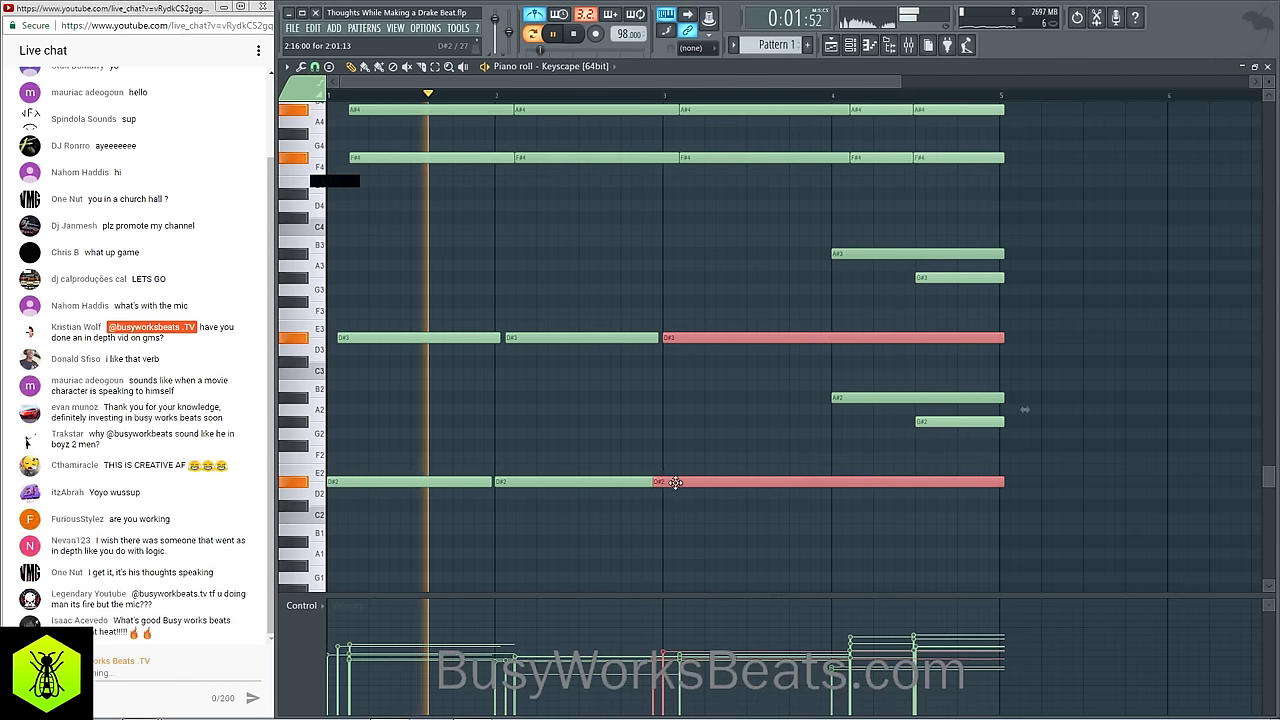
{"action": "left_click_drag", "start_coordinate": [673, 482], "coordinate": [685, 484]}
{"action": "left_click_drag", "start_coordinate": [584, 284], "coordinate": [634, 518]}
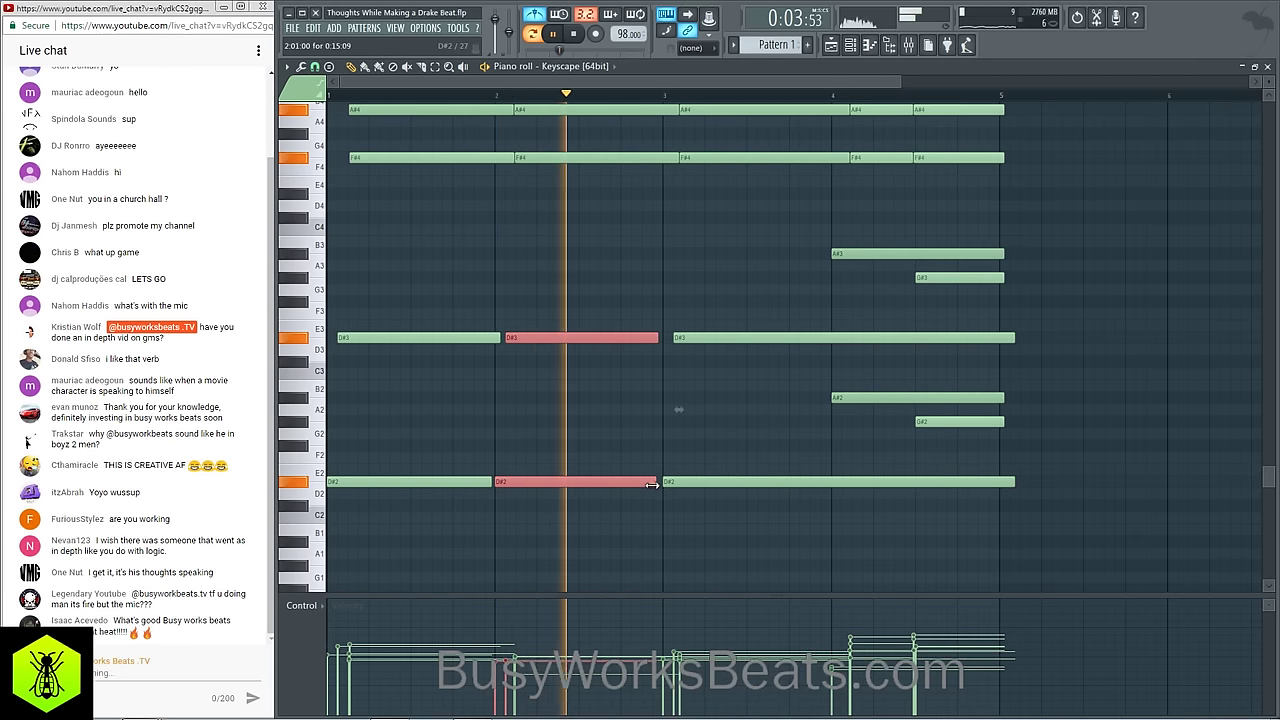
{"action": "left_click", "coordinate": [686, 514]}
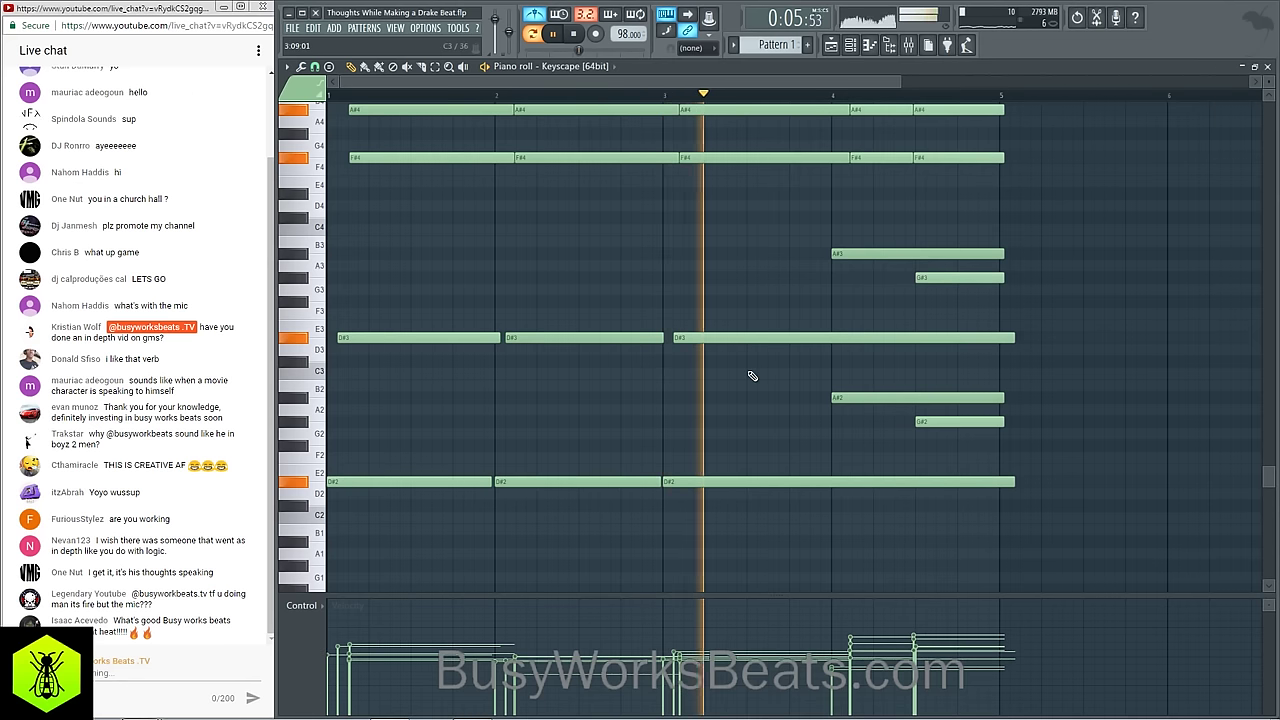
Step: Shift the third upper chord (F5, C#5, A#4, F#4) slightly later, leaving a small gap after the second chord
{"action": "scroll", "coordinate": [720, 350], "scroll_direction": "up", "scroll_amount": 3}
{"action": "left_click_drag", "start_coordinate": [704, 306], "coordinate": [693, 137]}
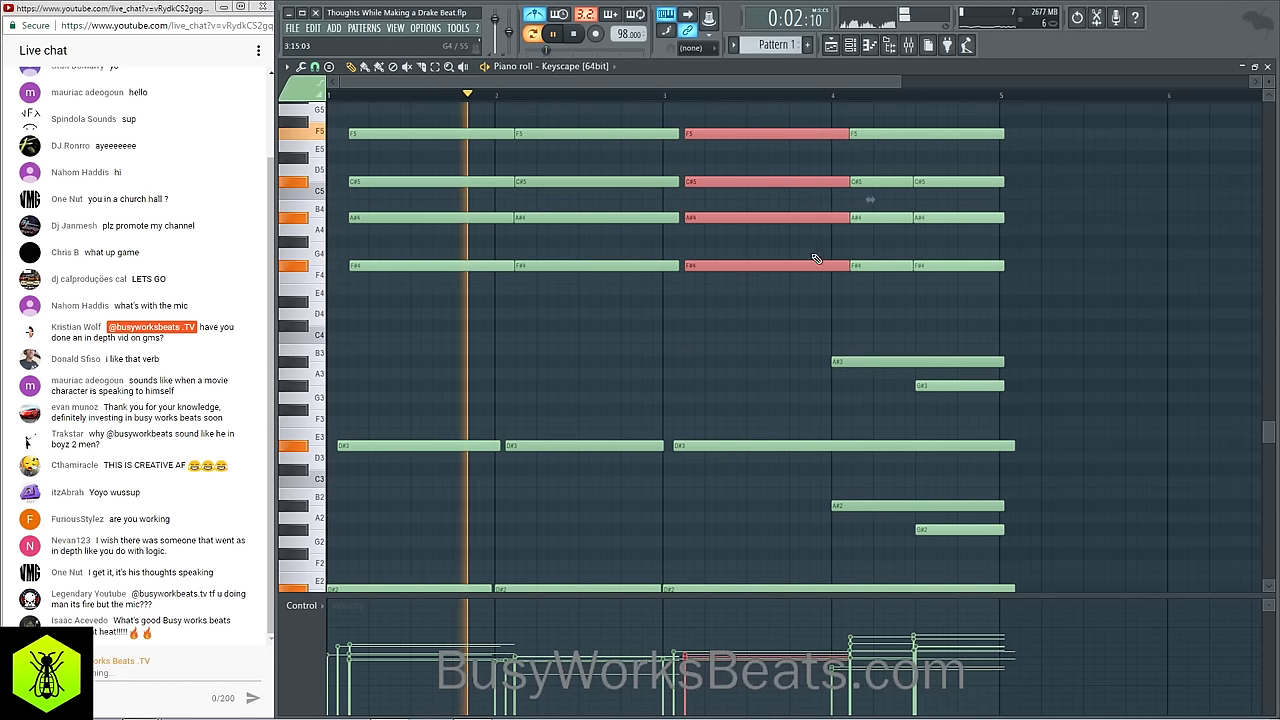
{"action": "left_click", "coordinate": [795, 304]}
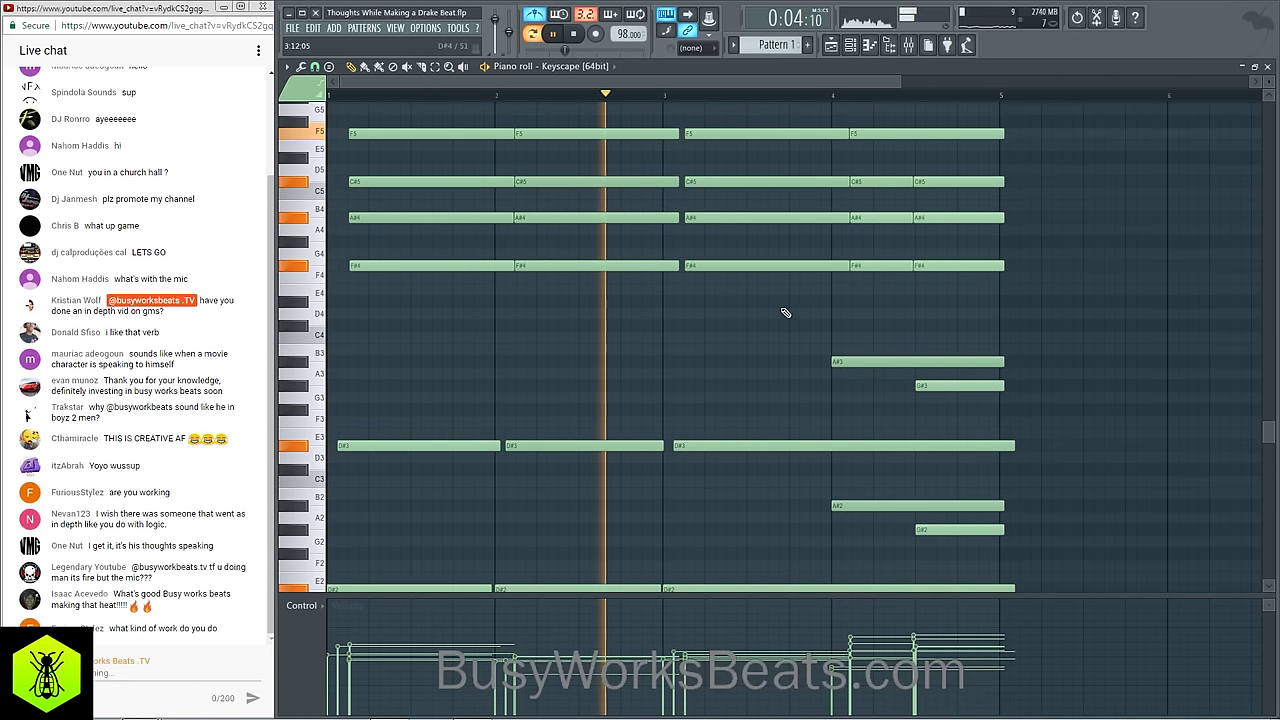
Step: Slice all notes at the start of bar 5 and delete the pieces that extend past it
{"action": "scroll", "coordinate": [861, 314], "scroll_direction": "up", "scroll_amount": 1}
{"action": "left_click", "coordinate": [422, 67]}
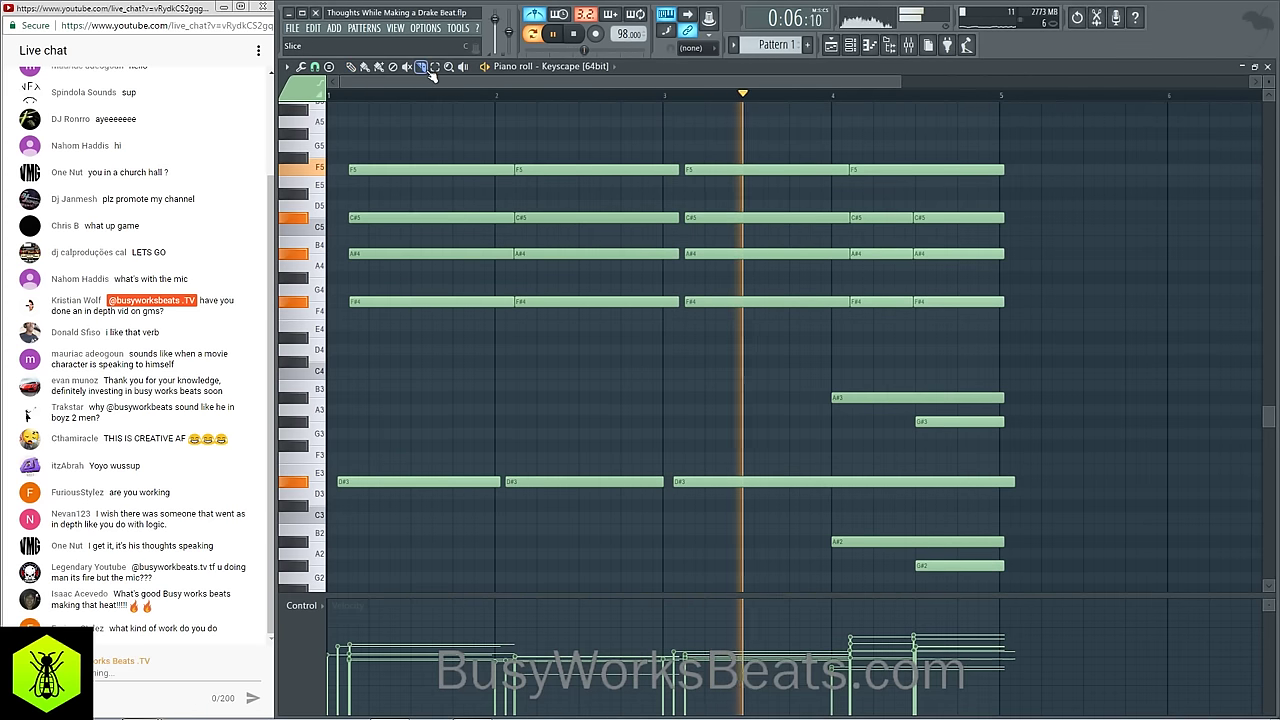
{"action": "scroll", "coordinate": [1005, 225], "scroll_direction": "down", "scroll_amount": 3}
{"action": "scroll", "coordinate": [1005, 210], "scroll_direction": "up", "scroll_amount": 3}
{"action": "left_click_drag", "start_coordinate": [1005, 172], "coordinate": [1004, 577]}
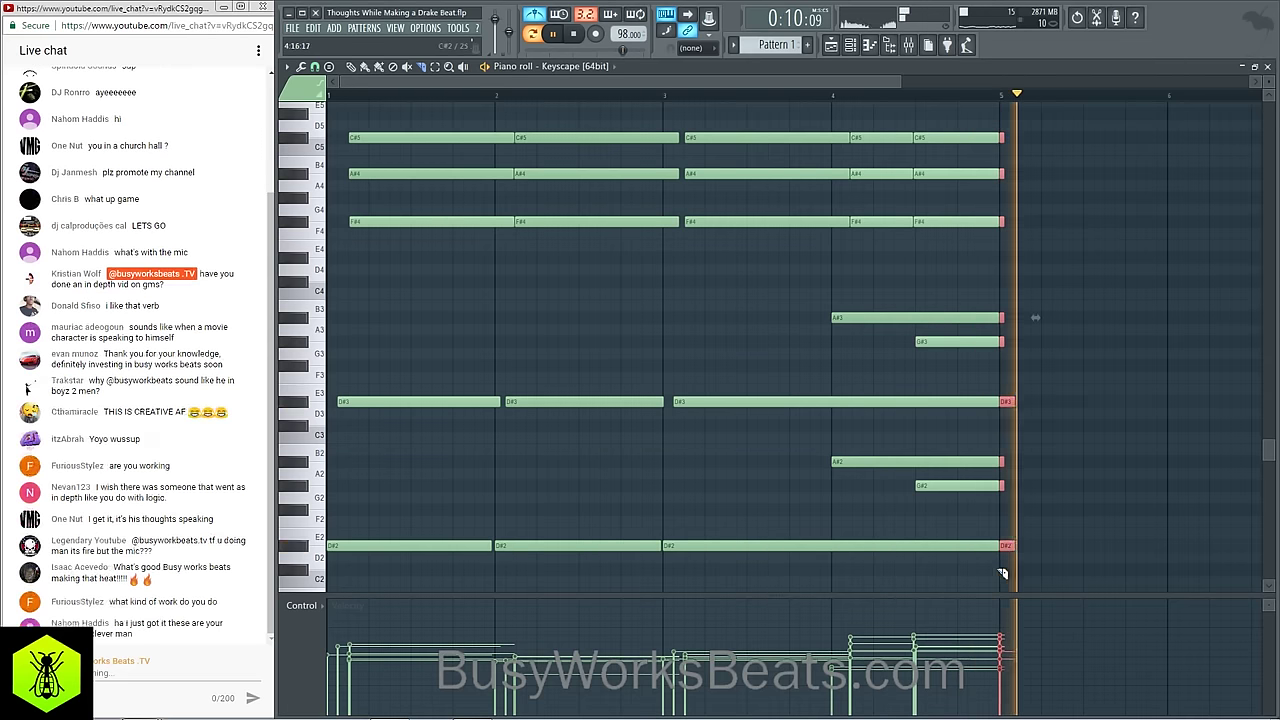
{"action": "scroll", "coordinate": [652, 224], "scroll_direction": "up", "scroll_amount": 1}
{"action": "key", "text": "Delete"}
{"action": "scroll", "coordinate": [774, 272], "scroll_direction": "up", "scroll_amount": 2}
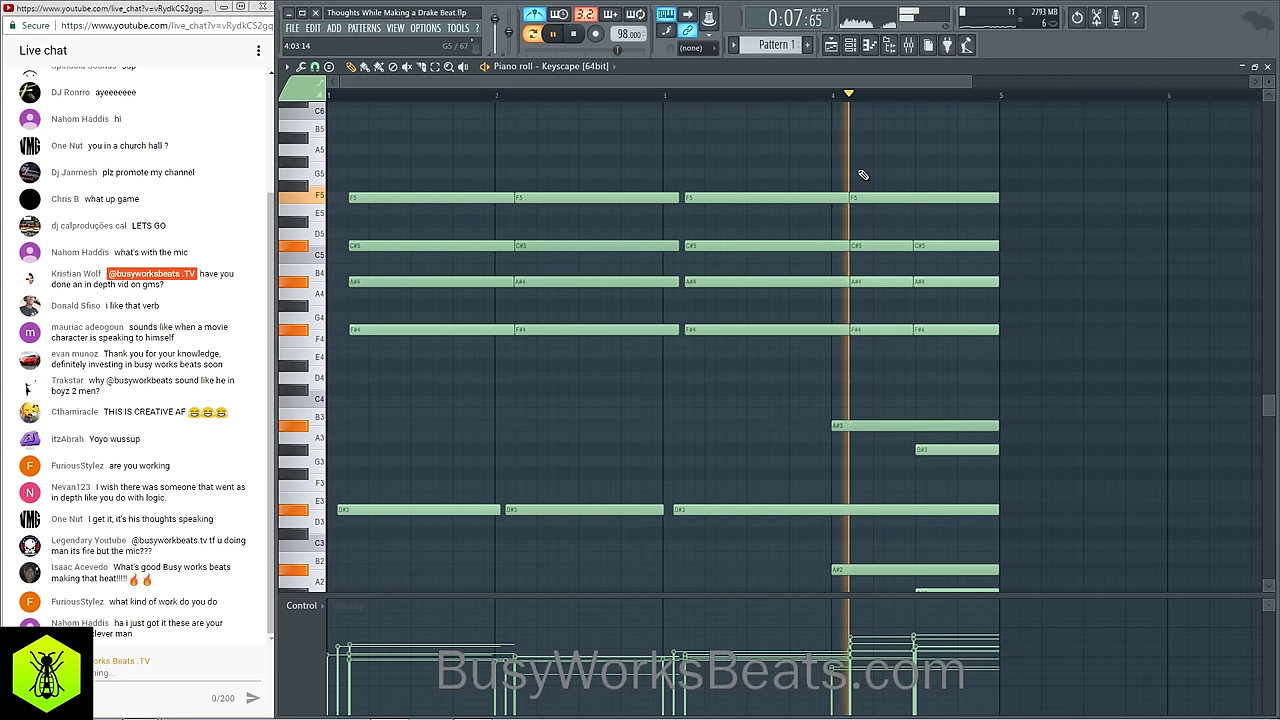
{"action": "scroll", "coordinate": [890, 220], "scroll_direction": "down", "scroll_amount": 2}
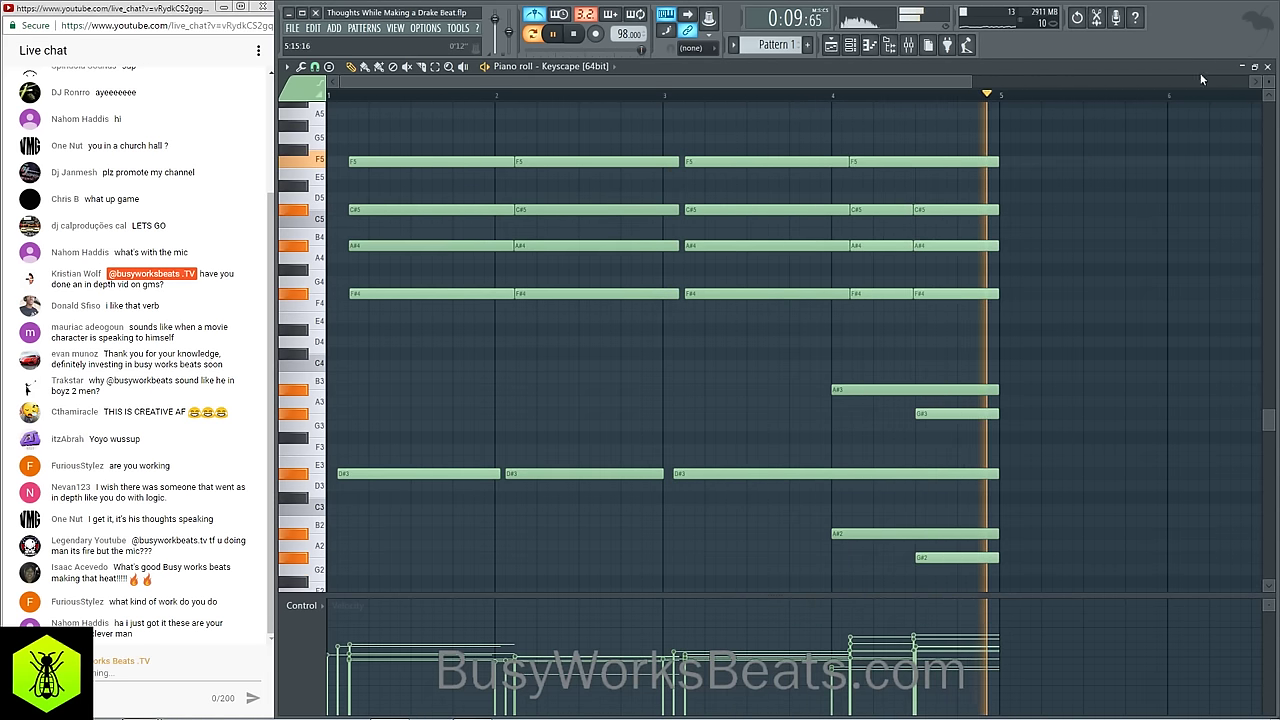
Step: Close the piano roll and place four consecutive Pattern 1 clips on playlist track 1, filling bars 1 to 16
{"action": "left_click", "coordinate": [1268, 66]}
{"action": "left_click", "coordinate": [541, 310]}
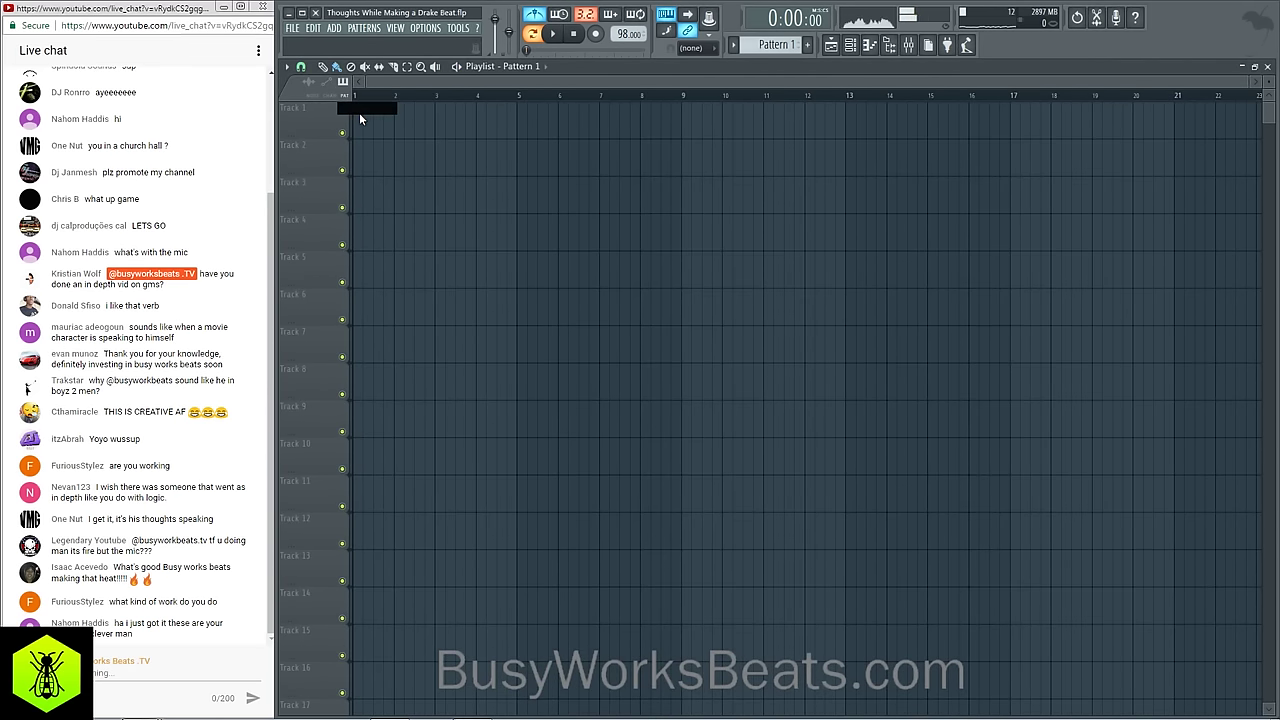
{"action": "left_click", "coordinate": [304, 67]}
{"action": "left_click", "coordinate": [336, 268]}
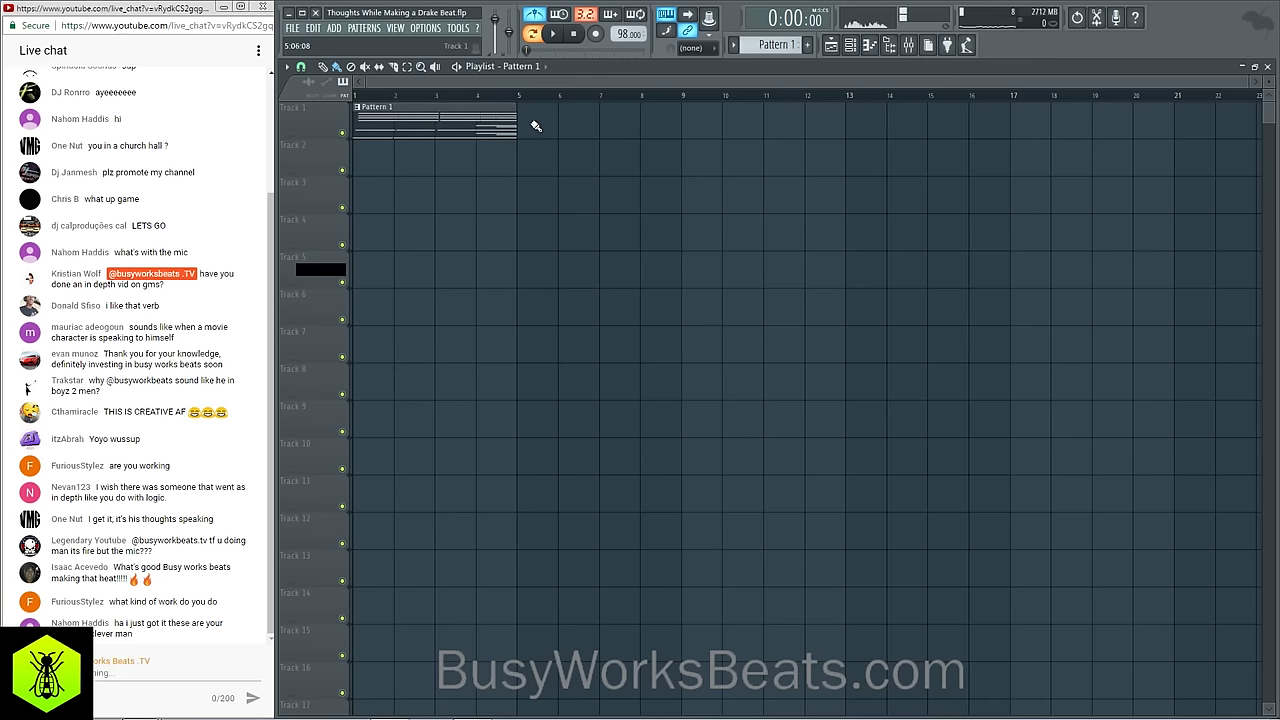
{"action": "left_click", "coordinate": [693, 133]}
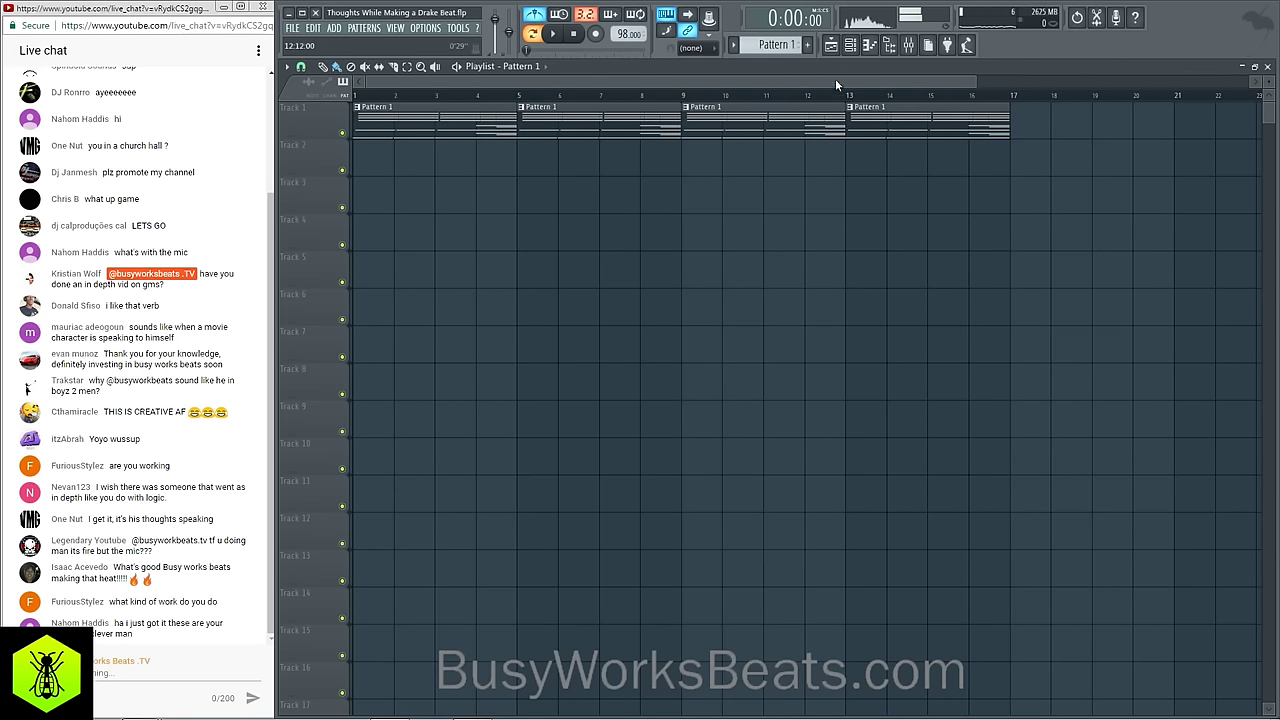
Step: Start Pattern 2 and program snr hits on steps 9 and 25 in the channel rack
{"action": "left_click", "coordinate": [850, 45]}
{"action": "key", "text": "KP_Add"}
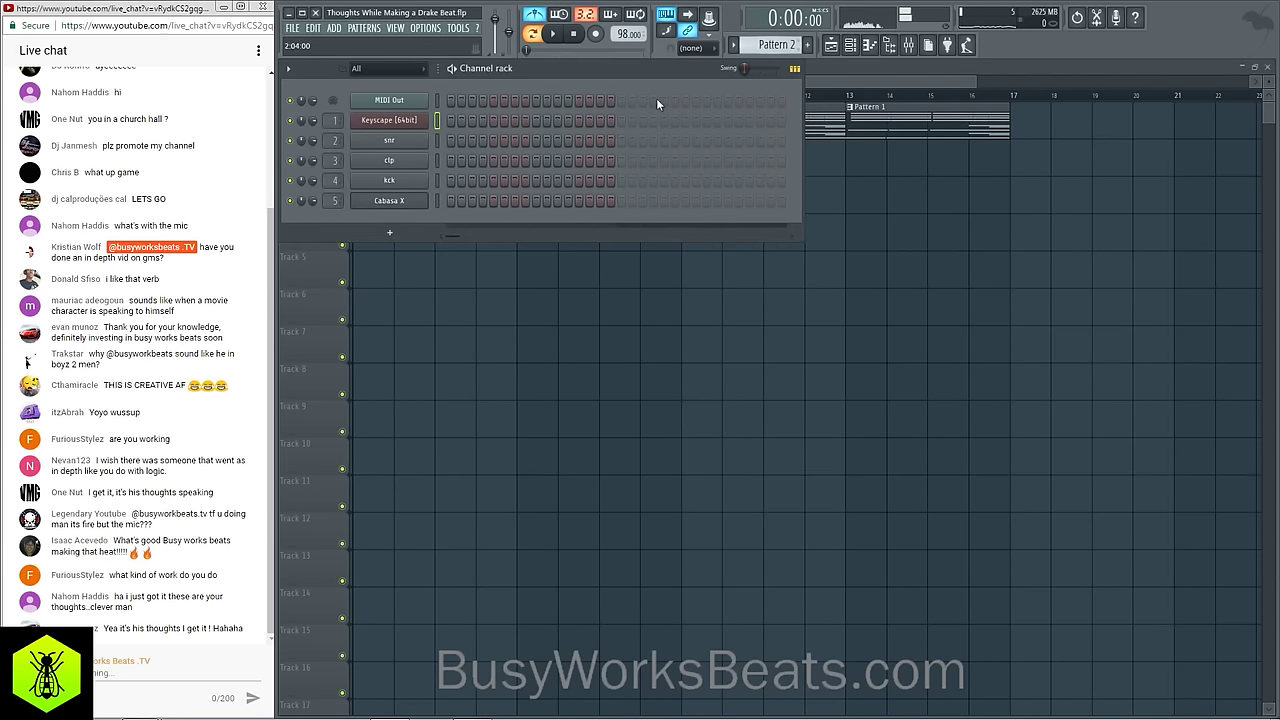
{"action": "left_click", "coordinate": [534, 36]}
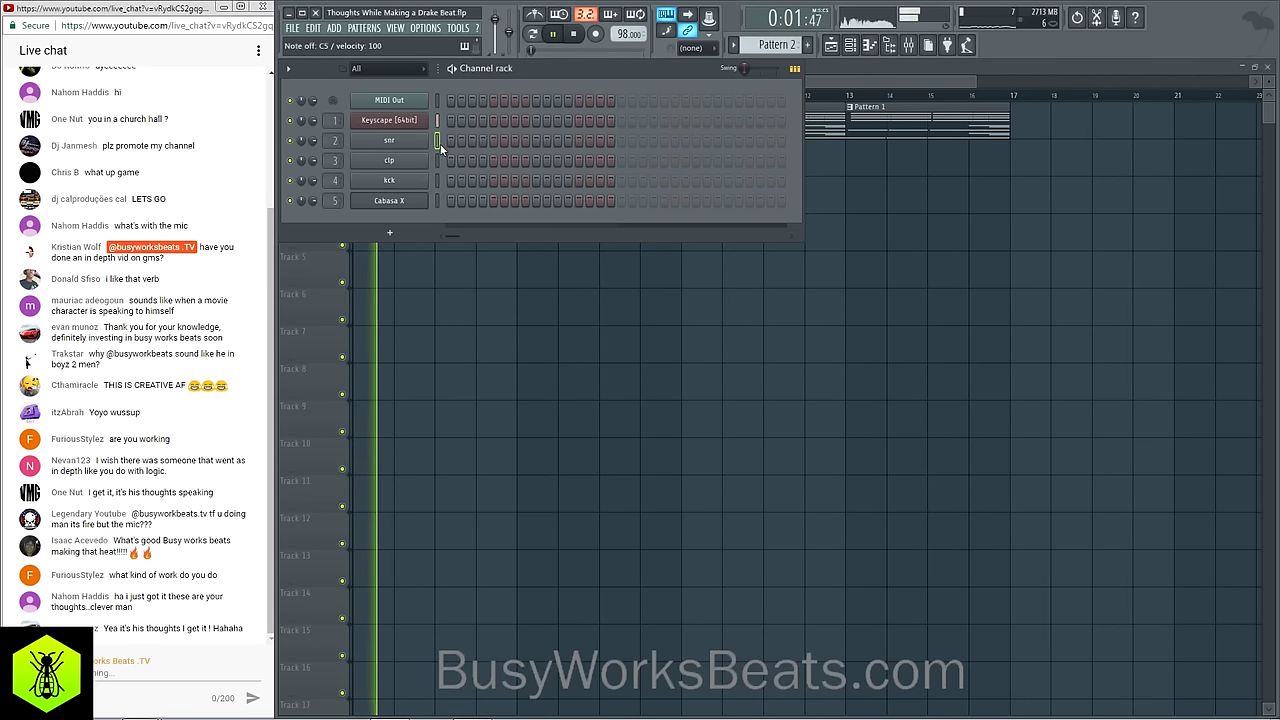
{"action": "left_click", "coordinate": [536, 140]}
{"action": "left_click", "coordinate": [697, 140]}
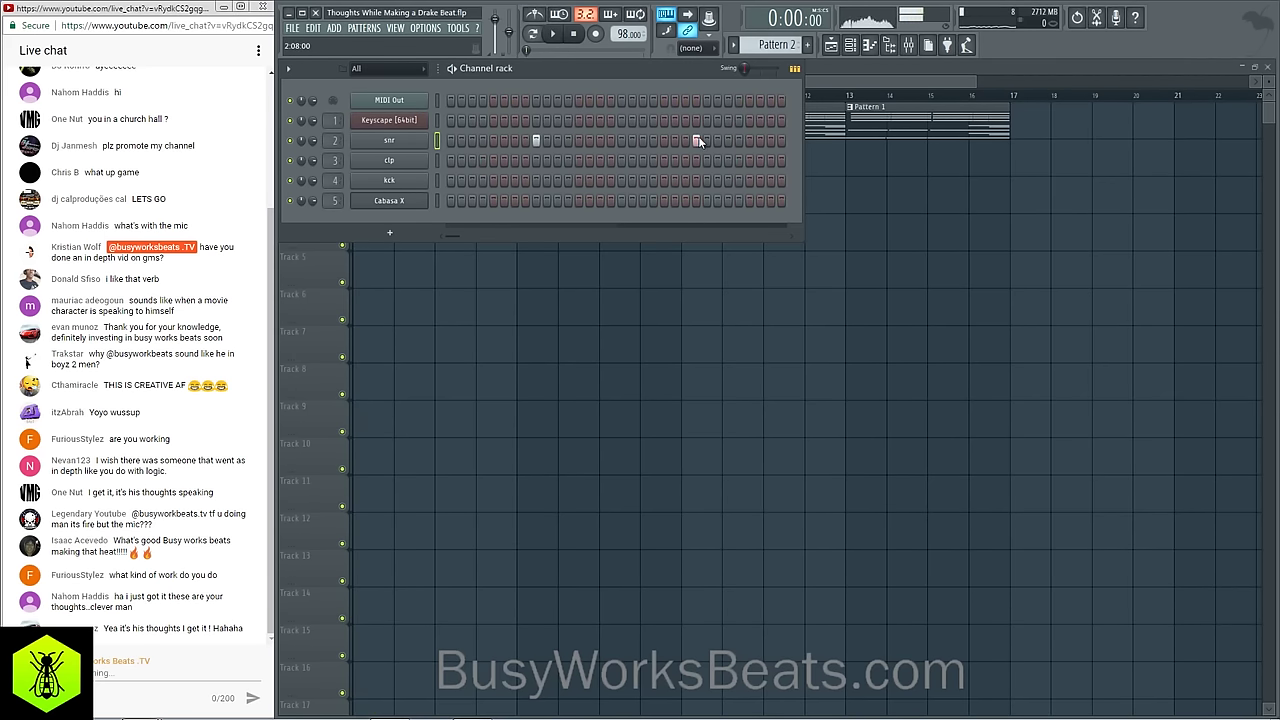
{"action": "right_click", "coordinate": [698, 140]}
Step: Place eight consecutive Pattern 2 clips on playlist track 2 through bar 16 and play the arrangement
{"action": "key", "text": "F6"}
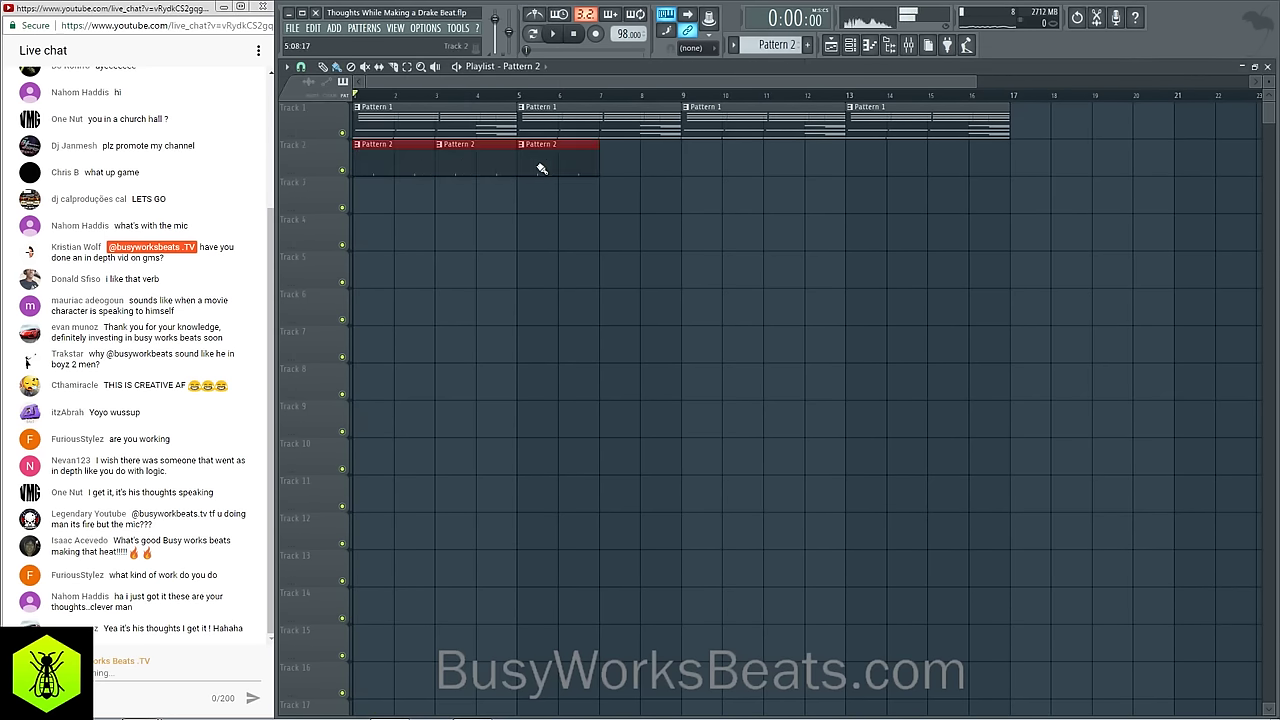
{"action": "key", "text": "space"}
{"action": "left_click", "coordinate": [927, 173]}
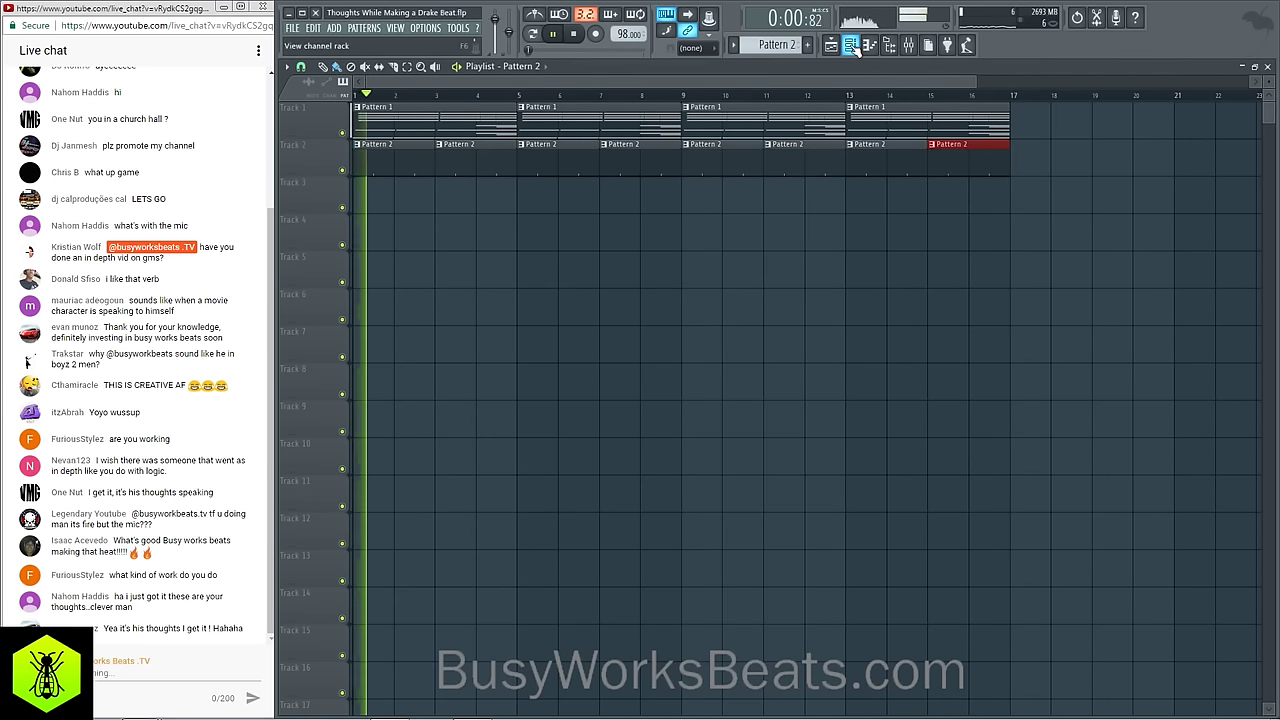
{"action": "key", "text": "F6"}
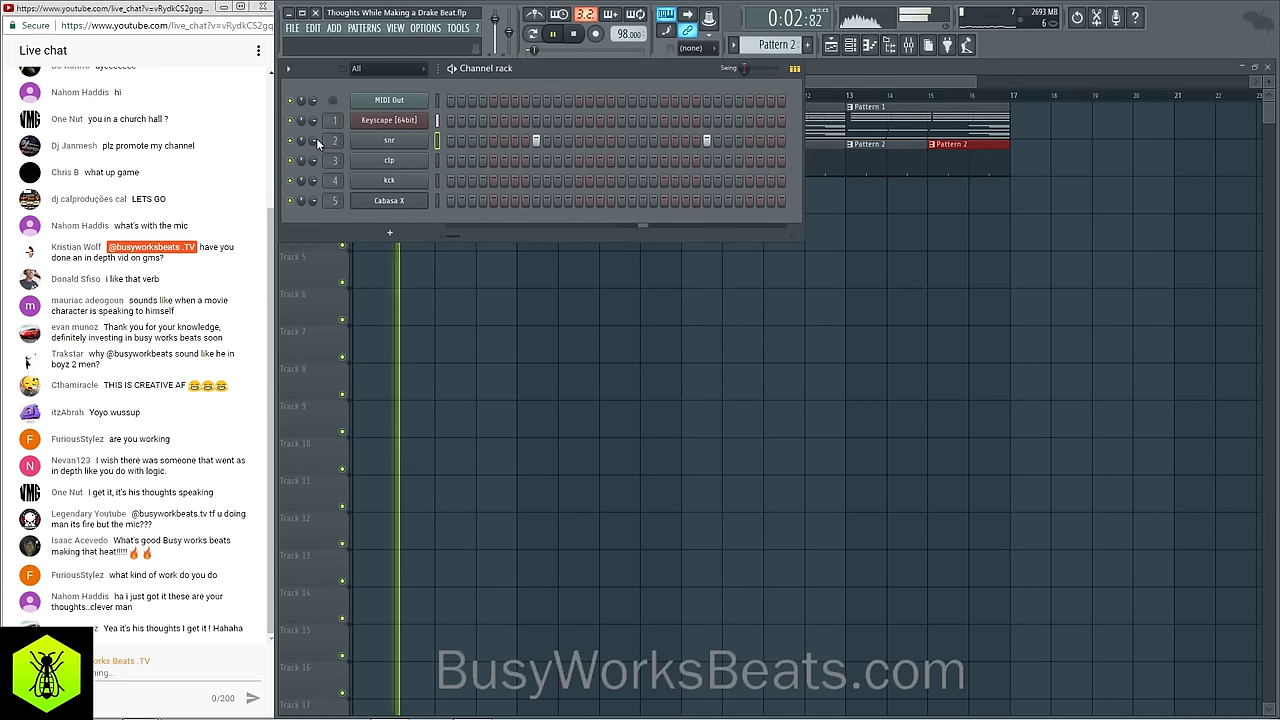
{"action": "key", "text": "space"}
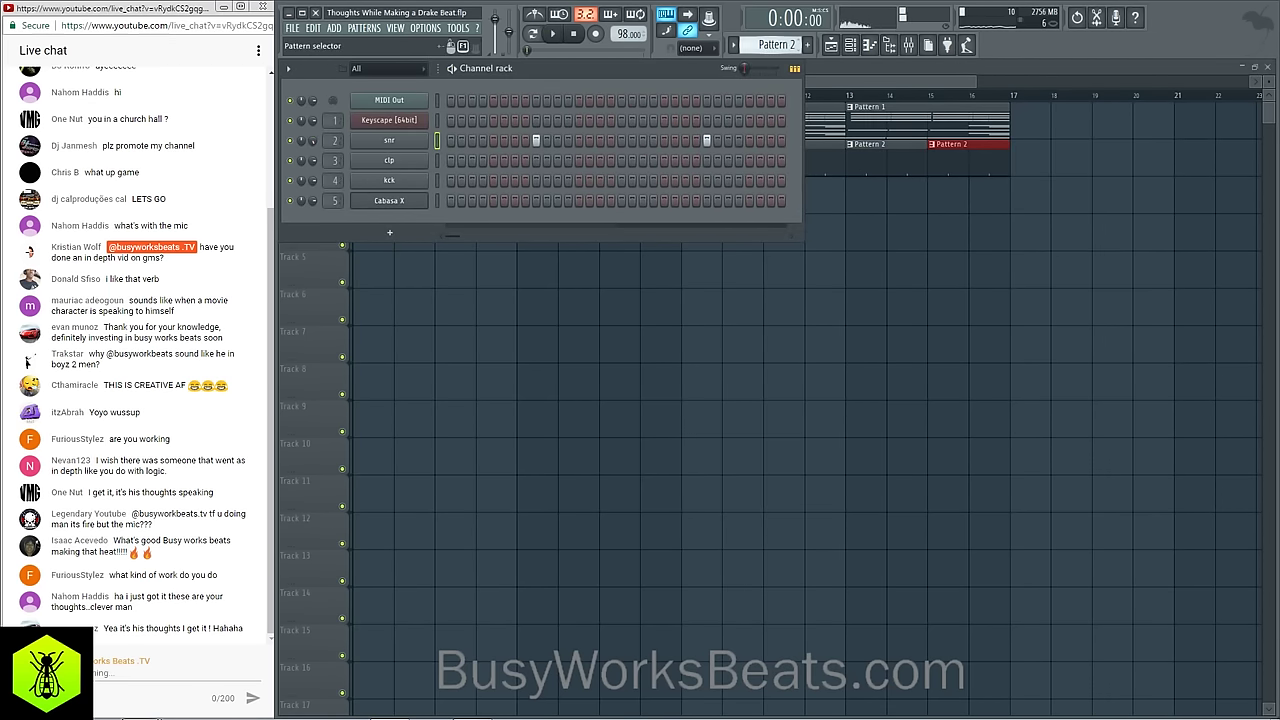
Step: Review Pattern 1's Keyscape notes in the piano roll and cut them all from the channel
{"action": "scroll", "coordinate": [770, 45], "scroll_direction": "up", "scroll_amount": 1}
{"action": "left_click", "coordinate": [537, 121]}
{"action": "scroll", "coordinate": [485, 240], "scroll_direction": "down", "scroll_amount": 4}
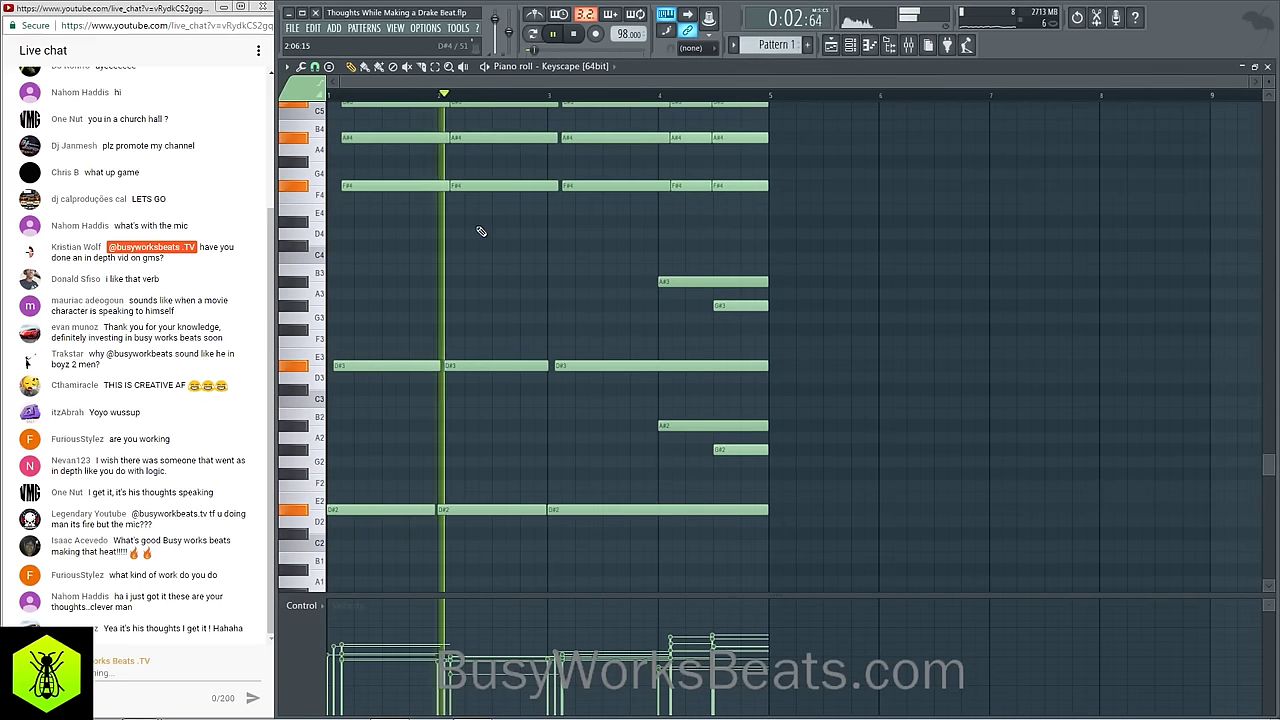
{"action": "key", "text": "space"}
{"action": "scroll", "coordinate": [520, 265], "scroll_direction": "up", "scroll_amount": 4}
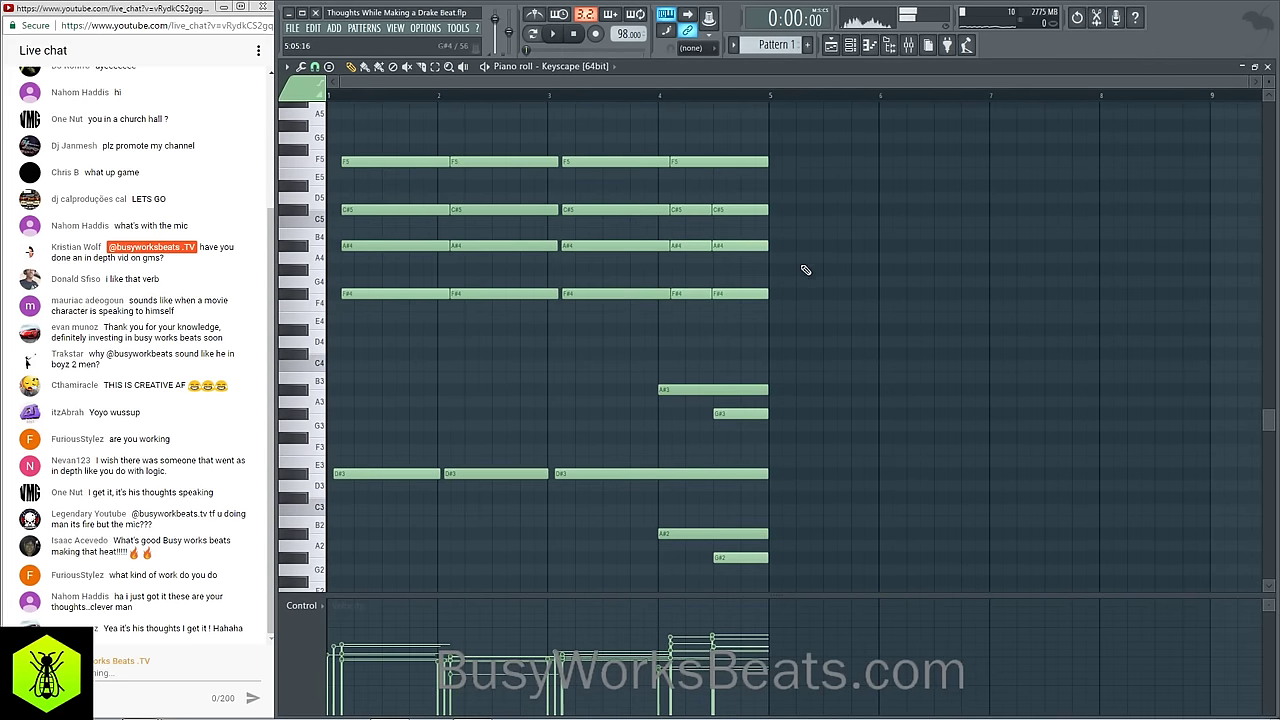
{"action": "left_click", "coordinate": [1267, 66]}
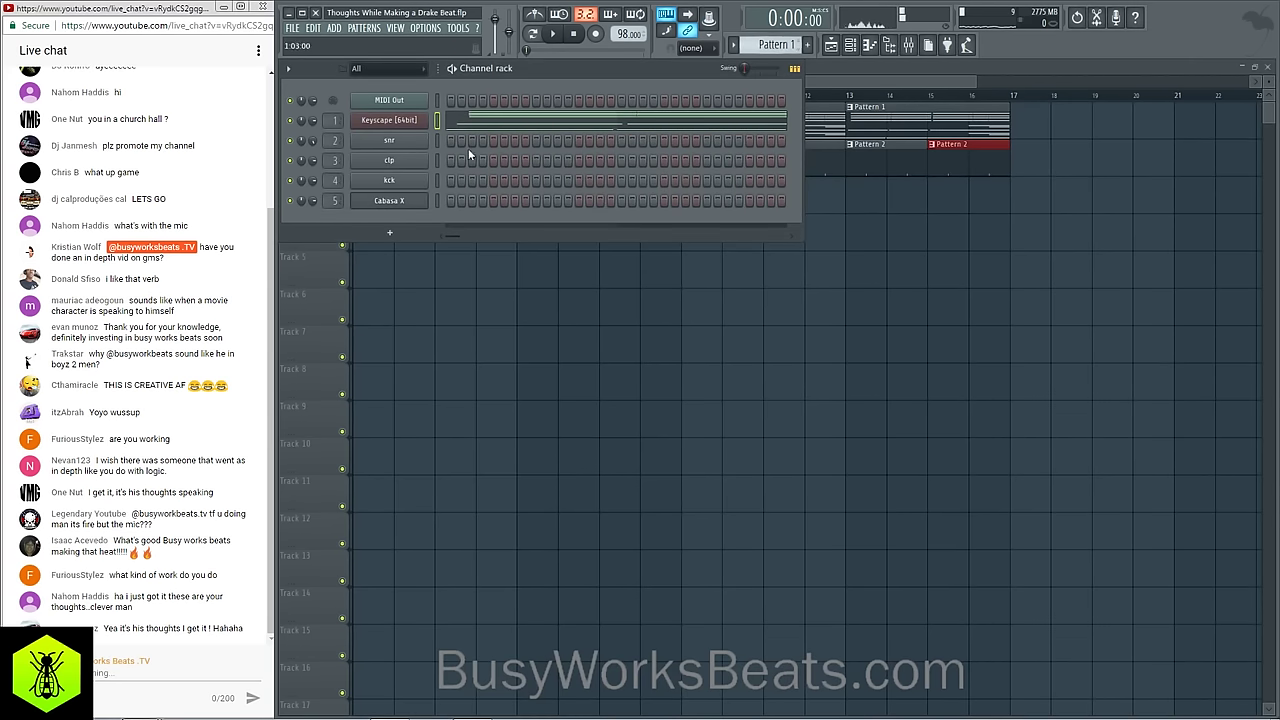
{"action": "key", "text": "ctrl+x"}
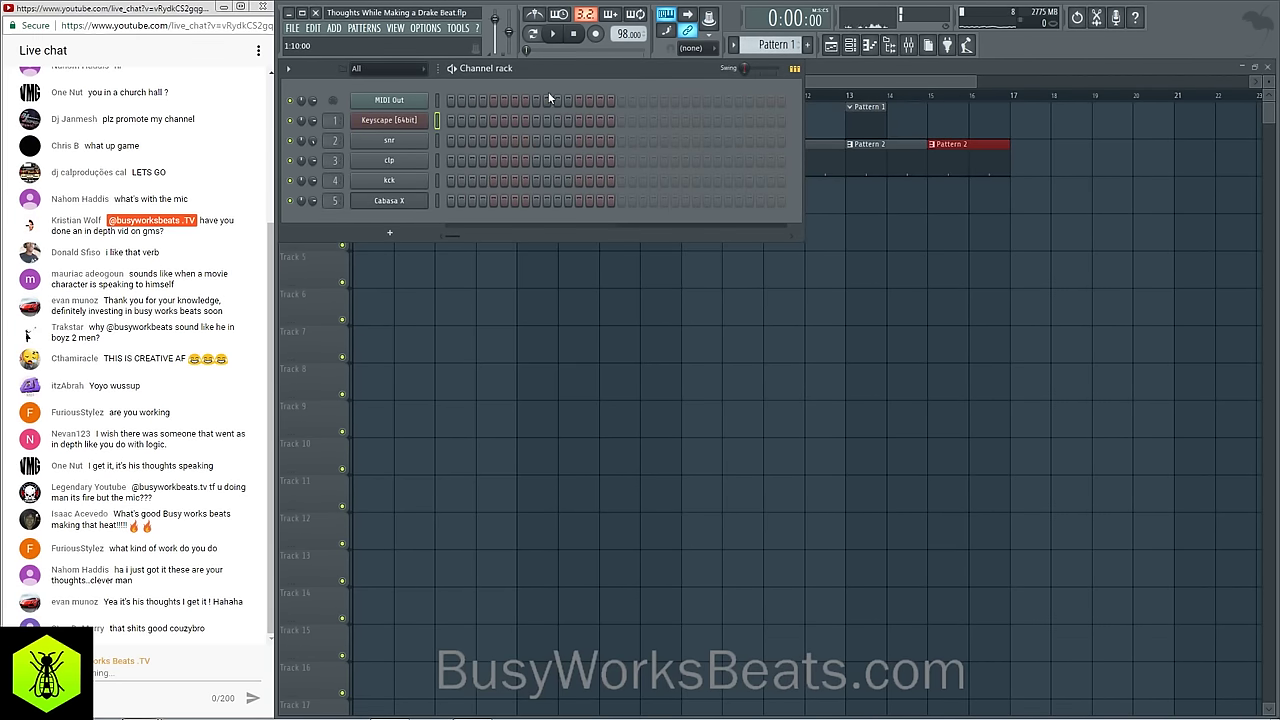
Step: Try to record a new Keyscape take into Pattern 1
{"action": "left_click", "coordinate": [597, 38]}
{"action": "left_click", "coordinate": [663, 434]}
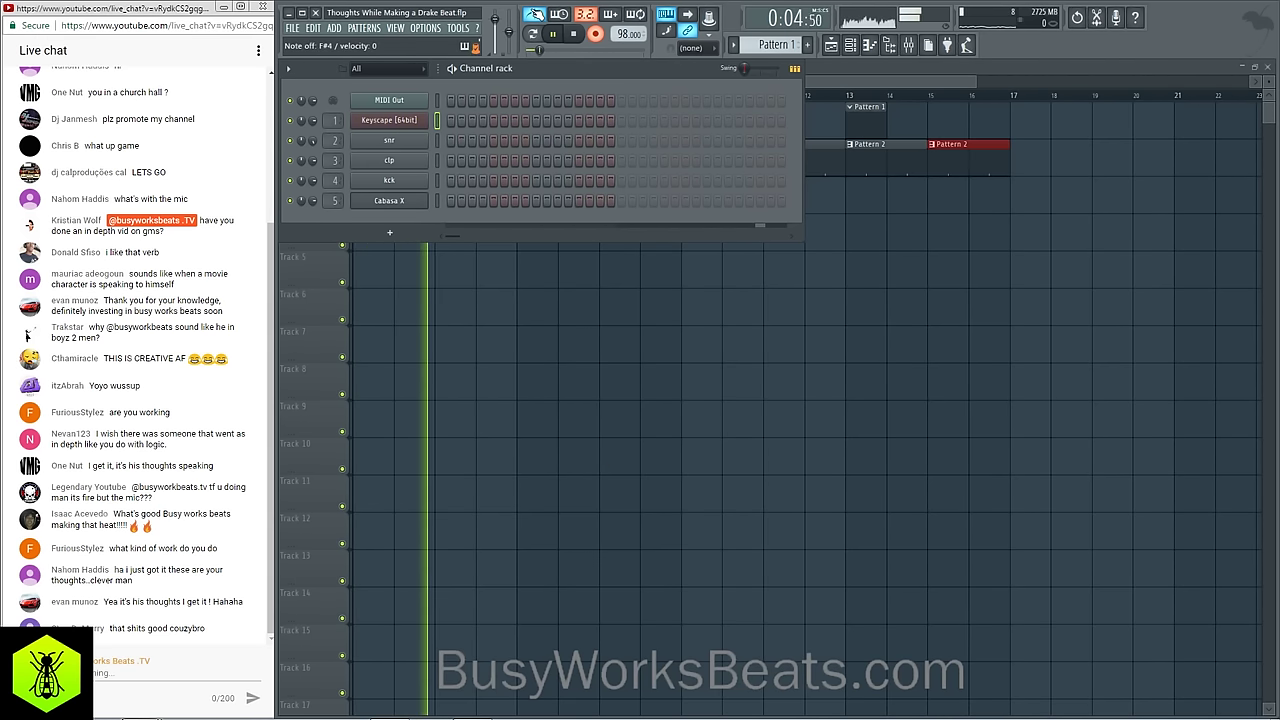
{"action": "key", "text": "space"}
{"action": "key", "text": "ctrl+z"}
Step: Clear all Pattern 1 and Pattern 2 clips from the playlist and arm recording for another take
{"action": "mouse_move", "coordinate": [982, 245]}
{"action": "left_mouse_down"}
{"action": "mouse_move", "coordinate": [950, 192]}
{"action": "mouse_move", "coordinate": [363, 165]}
{"action": "left_mouse_up"}
{"action": "left_click_drag", "start_coordinate": [826, 167], "coordinate": [520, 135]}
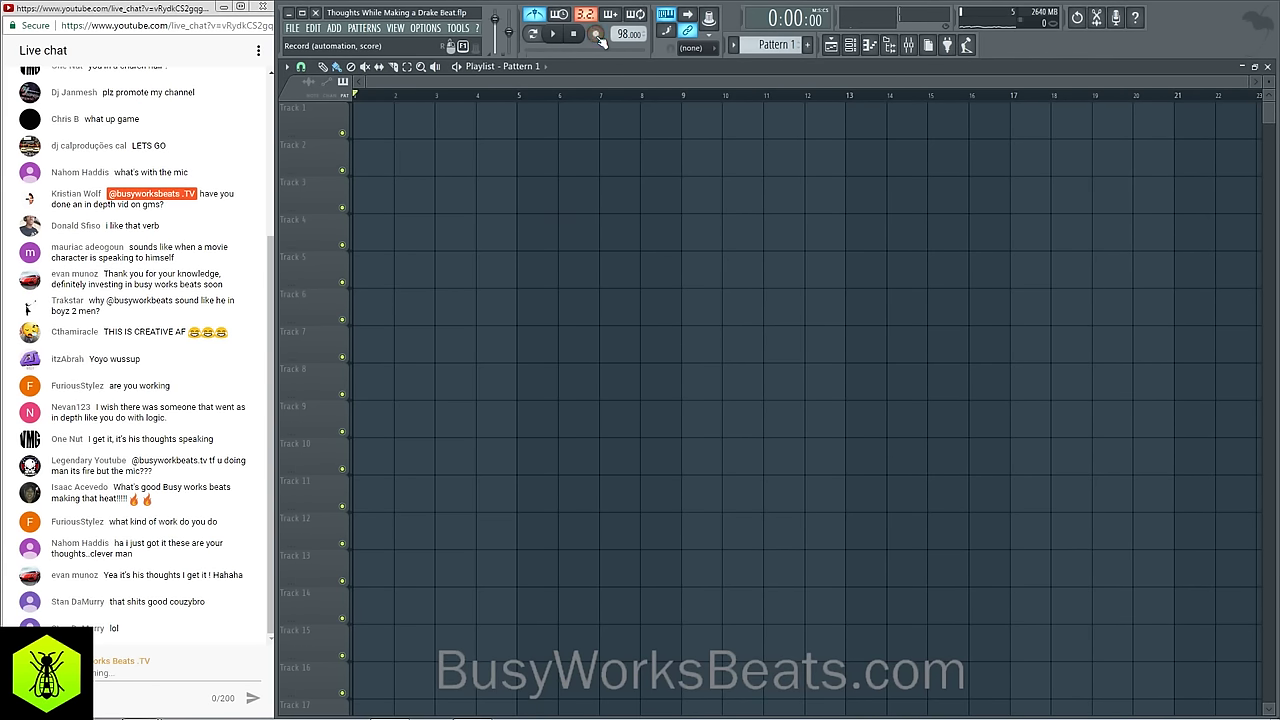
{"action": "left_click", "coordinate": [597, 34]}
{"action": "left_click", "coordinate": [704, 432]}
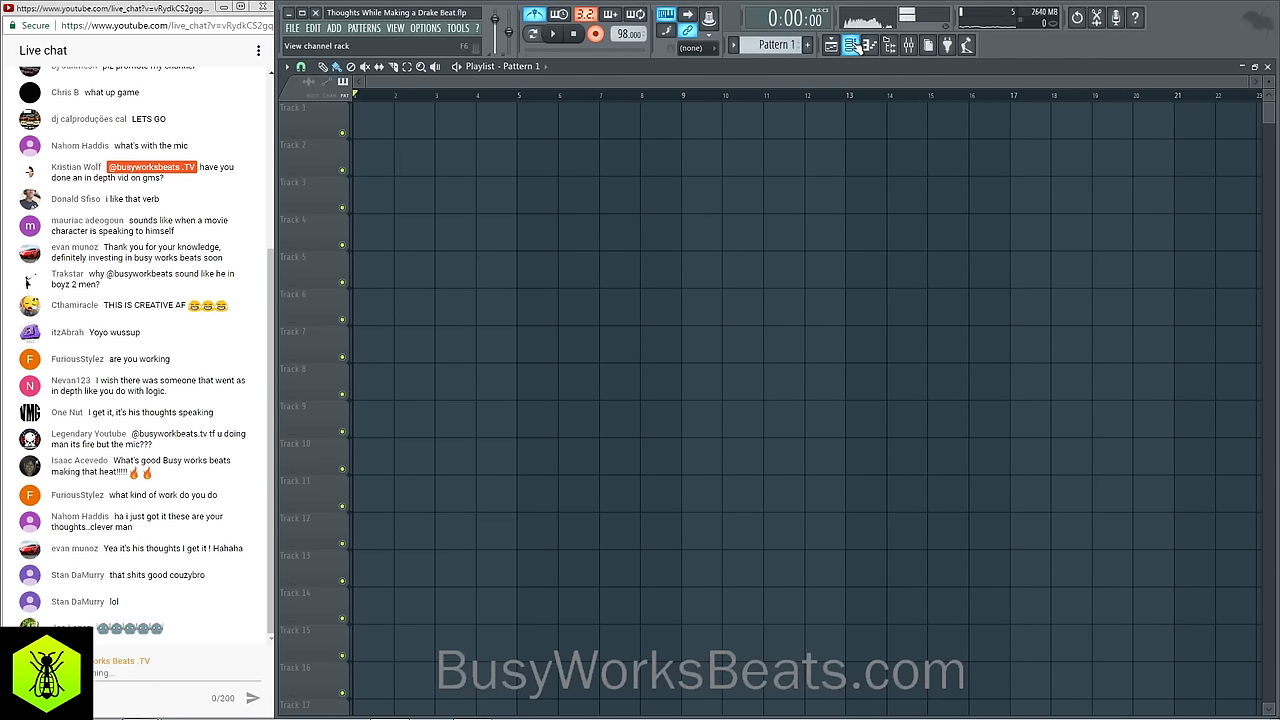
Step: Record a new Keyscape chord take into Pattern 1 and review its notes in the piano roll
{"action": "left_click", "coordinate": [851, 45]}
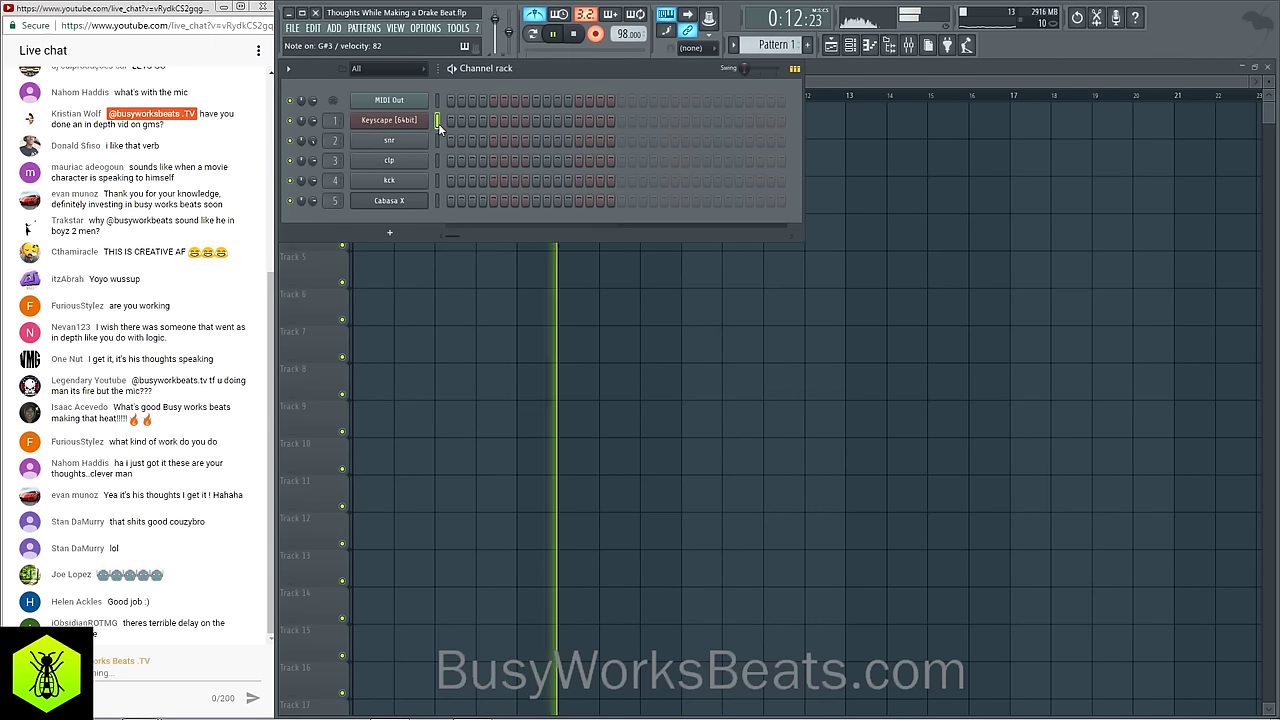
{"action": "key", "text": "space"}
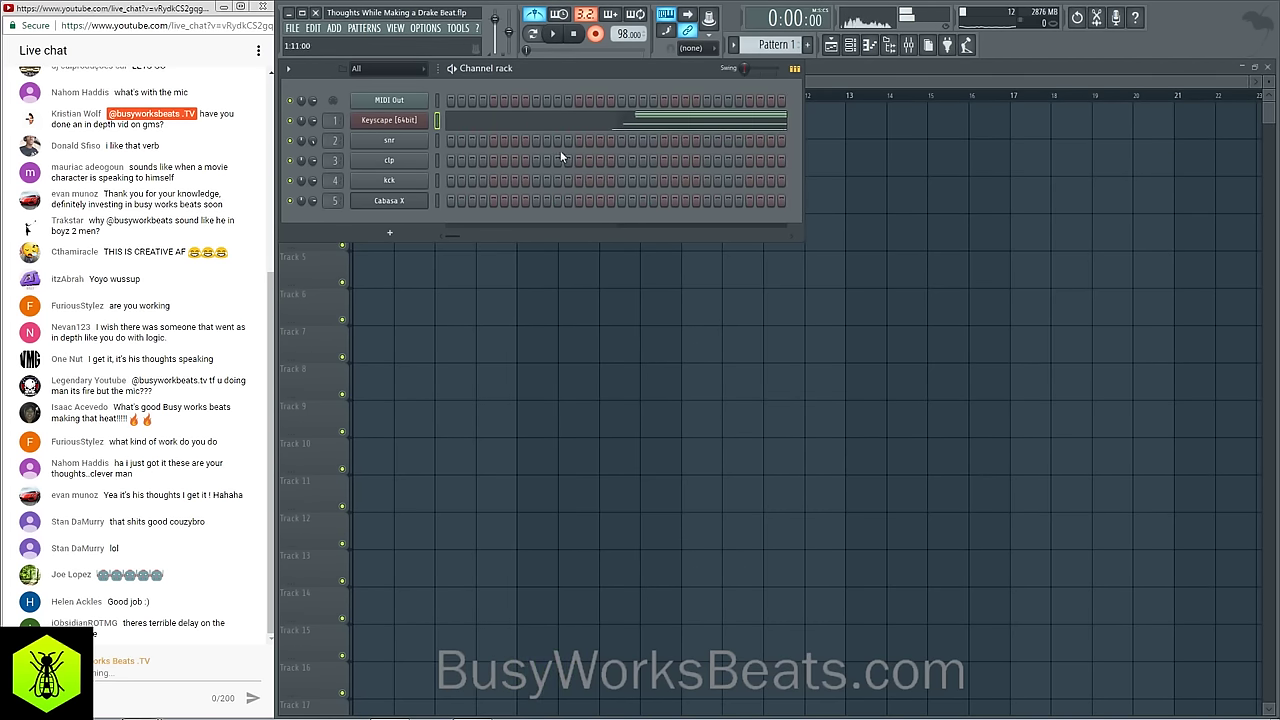
{"action": "left_click", "coordinate": [588, 120]}
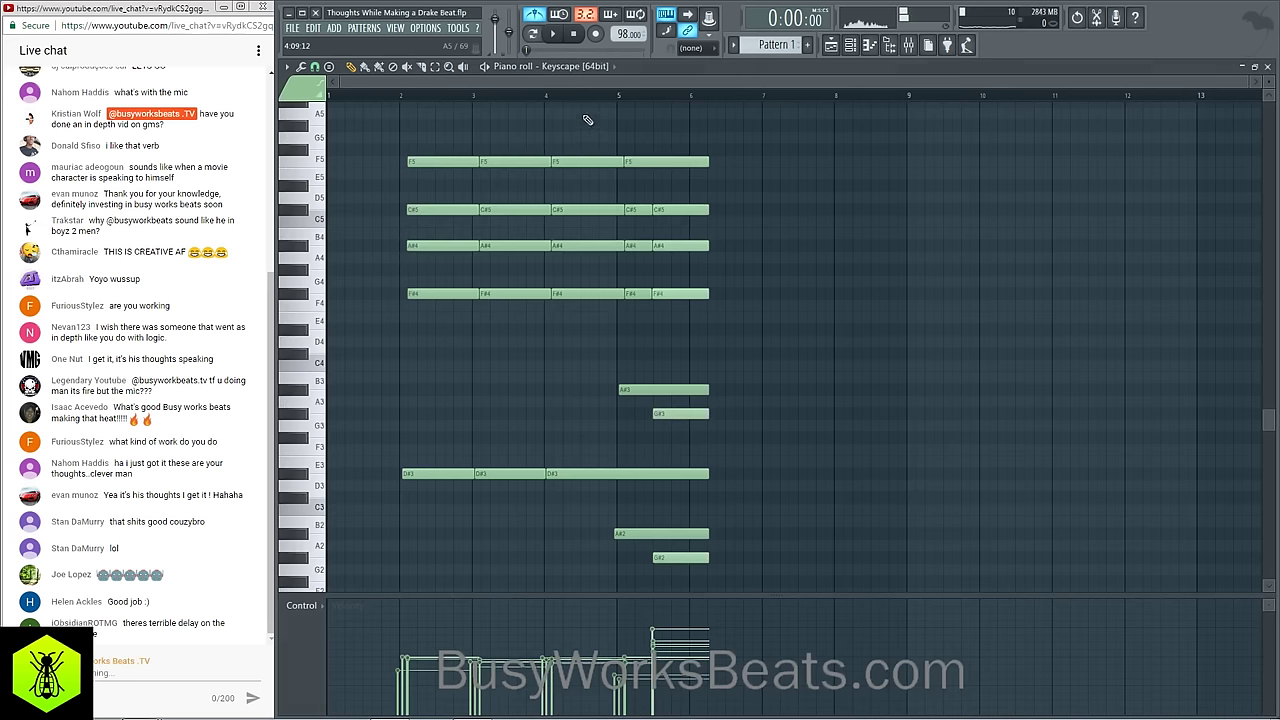
{"action": "key", "text": "space"}
{"action": "scroll", "coordinate": [531, 165], "scroll_direction": "down", "scroll_amount": 5}
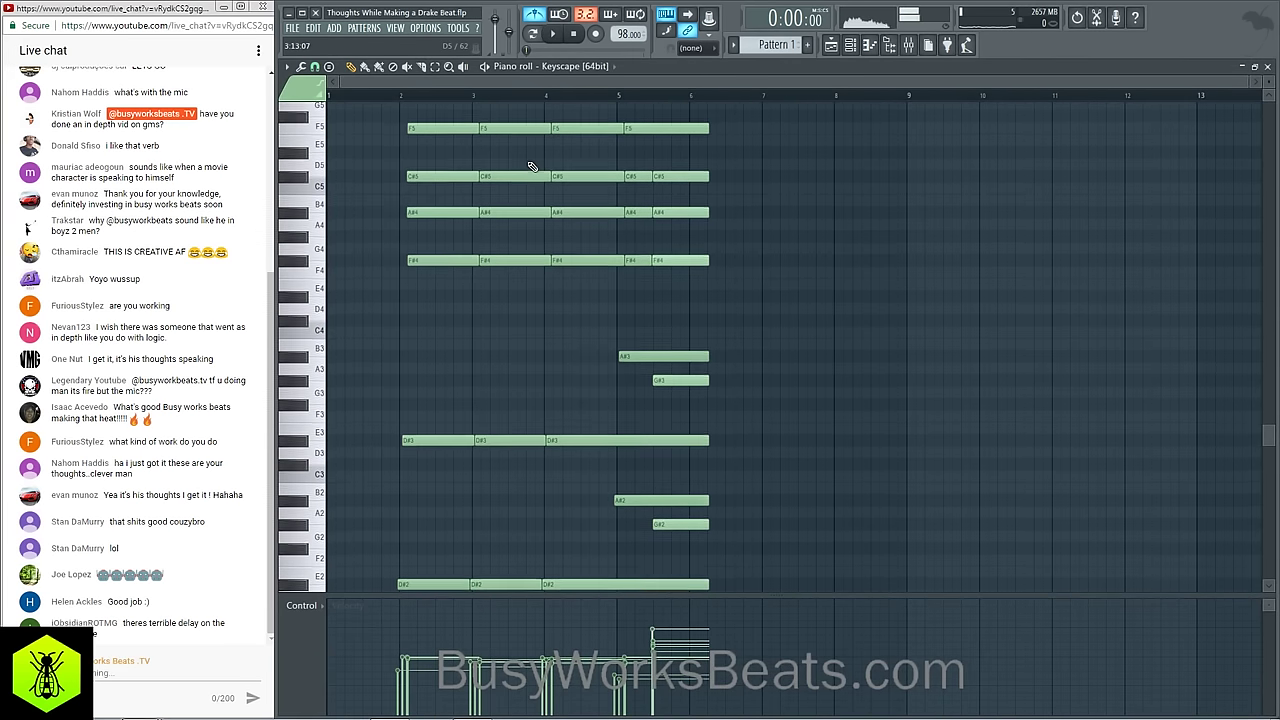
{"action": "scroll", "coordinate": [617, 363], "scroll_direction": "up", "scroll_amount": 3}
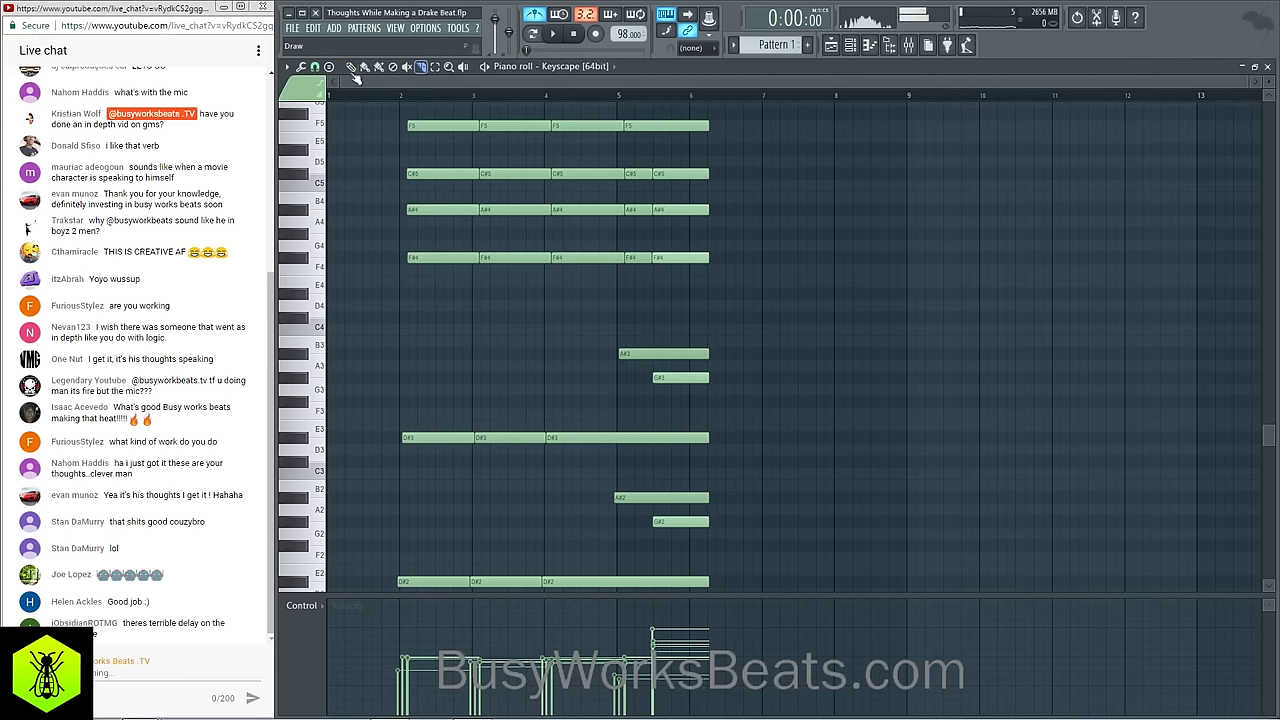
Step: With snap at 1/2 step, slice all Keyscape notes at bar 6 and delete the tails beyond it
{"action": "left_click", "coordinate": [329, 68]}
{"action": "left_click", "coordinate": [315, 67]}
{"action": "left_click", "coordinate": [340, 181]}
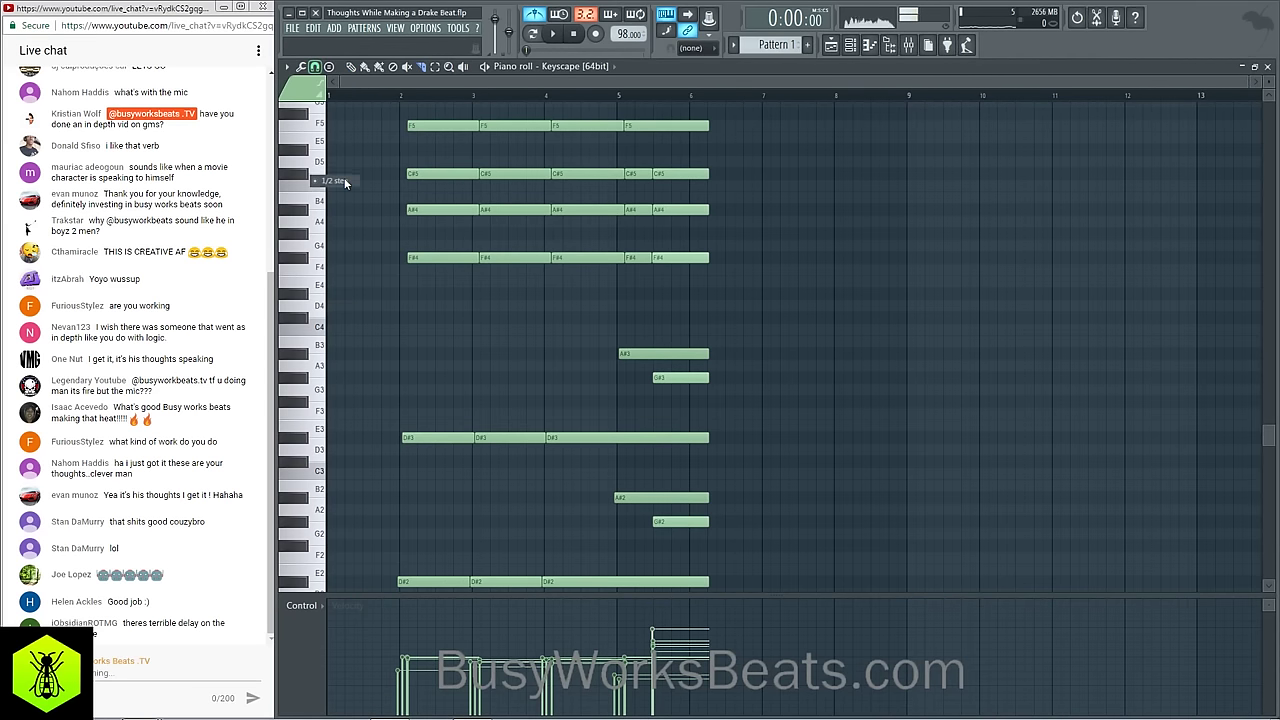
{"action": "scroll", "coordinate": [726, 240], "scroll_direction": "up", "scroll_amount": 3}
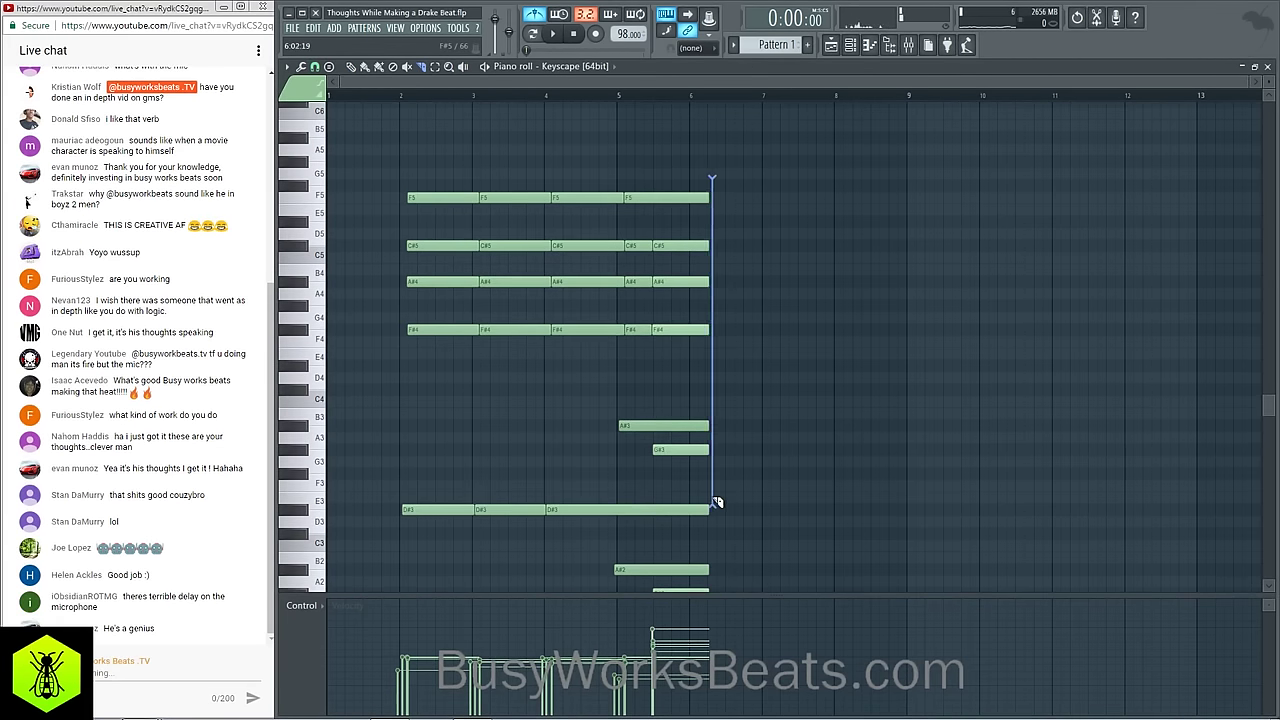
{"action": "left_click_drag", "start_coordinate": [712, 505], "coordinate": [698, 573]}
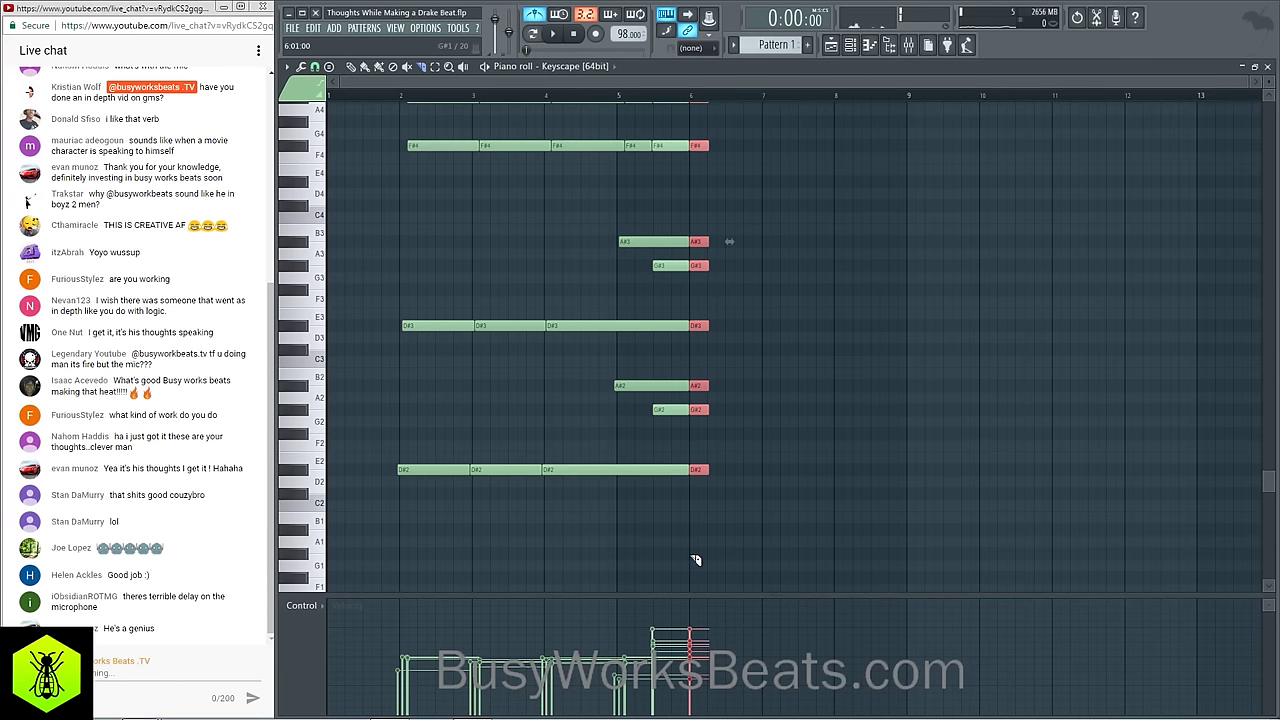
{"action": "key", "text": "space"}
{"action": "scroll", "coordinate": [697, 548], "scroll_direction": "up", "scroll_amount": 3}
{"action": "key", "text": "Delete"}
{"action": "scroll", "coordinate": [640, 450], "scroll_direction": "up", "scroll_amount": 1}
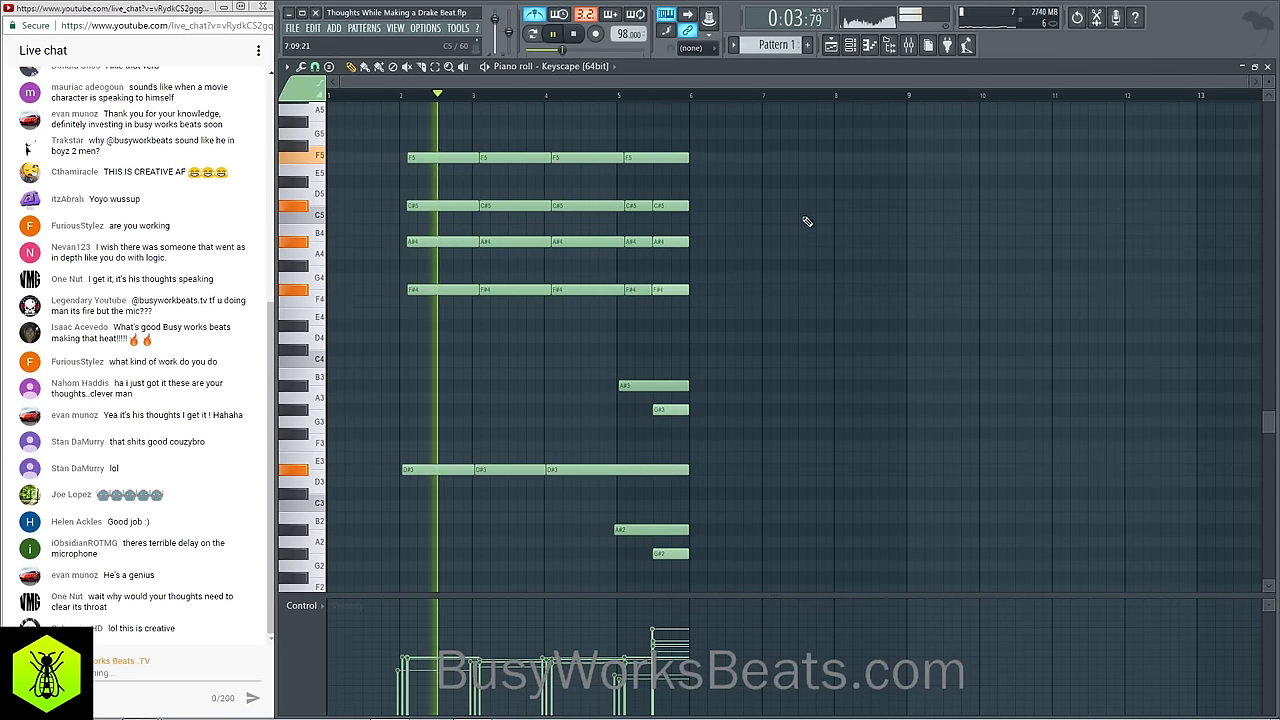
Step: Return to the playlist and check the Keyscape channel's plugin window and miscellaneous channel settings
{"action": "left_click", "coordinate": [1268, 67]}
{"action": "key", "text": "F6"}
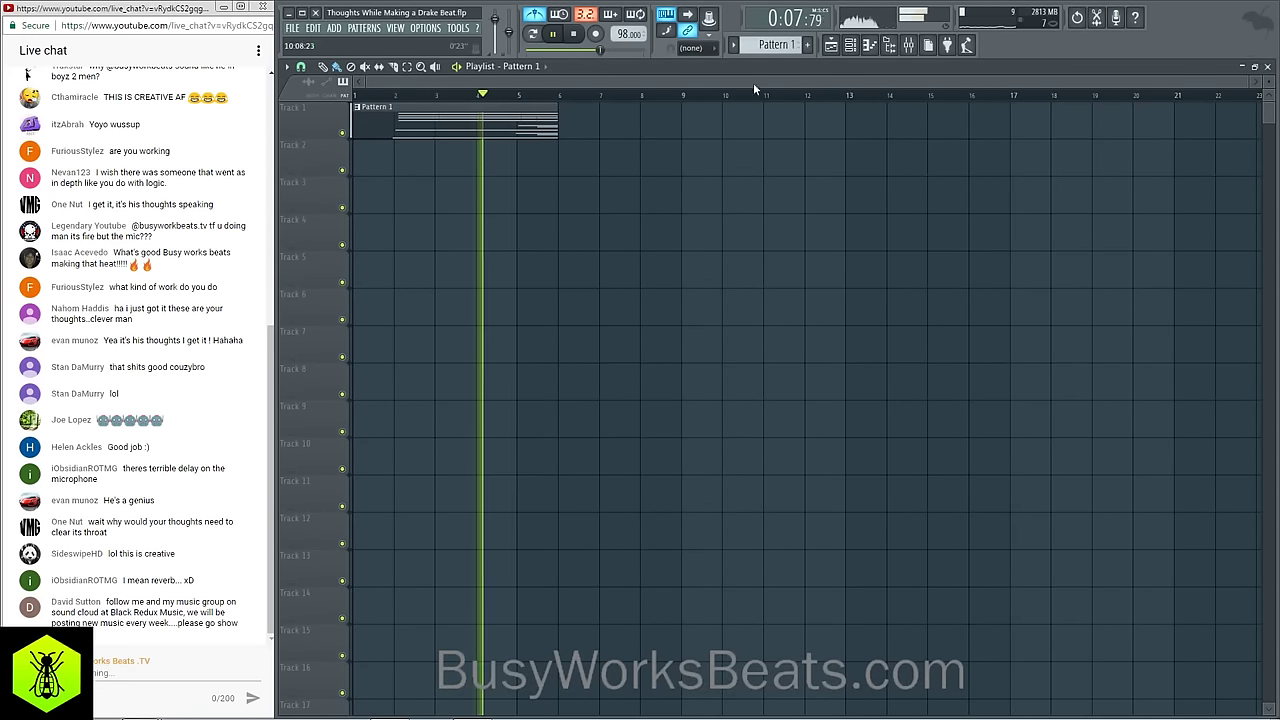
{"action": "key", "text": "F6"}
{"action": "left_click", "coordinate": [418, 121]}
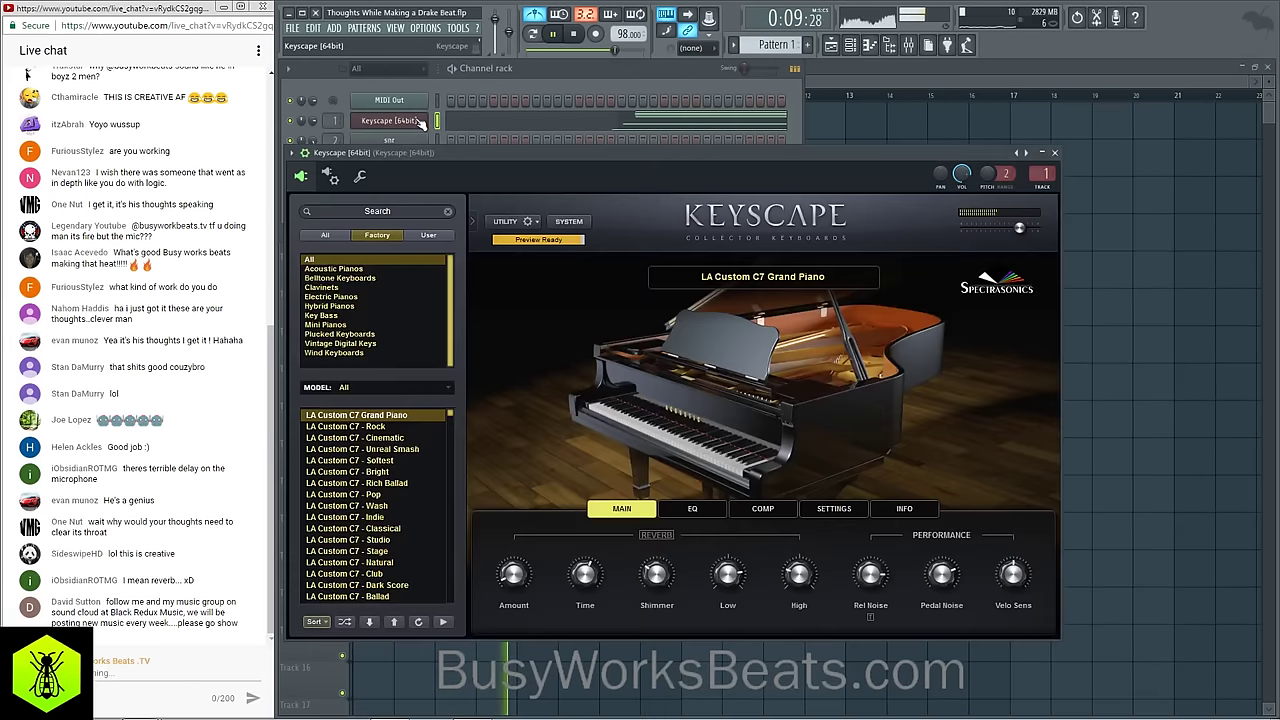
{"action": "left_click", "coordinate": [362, 177]}
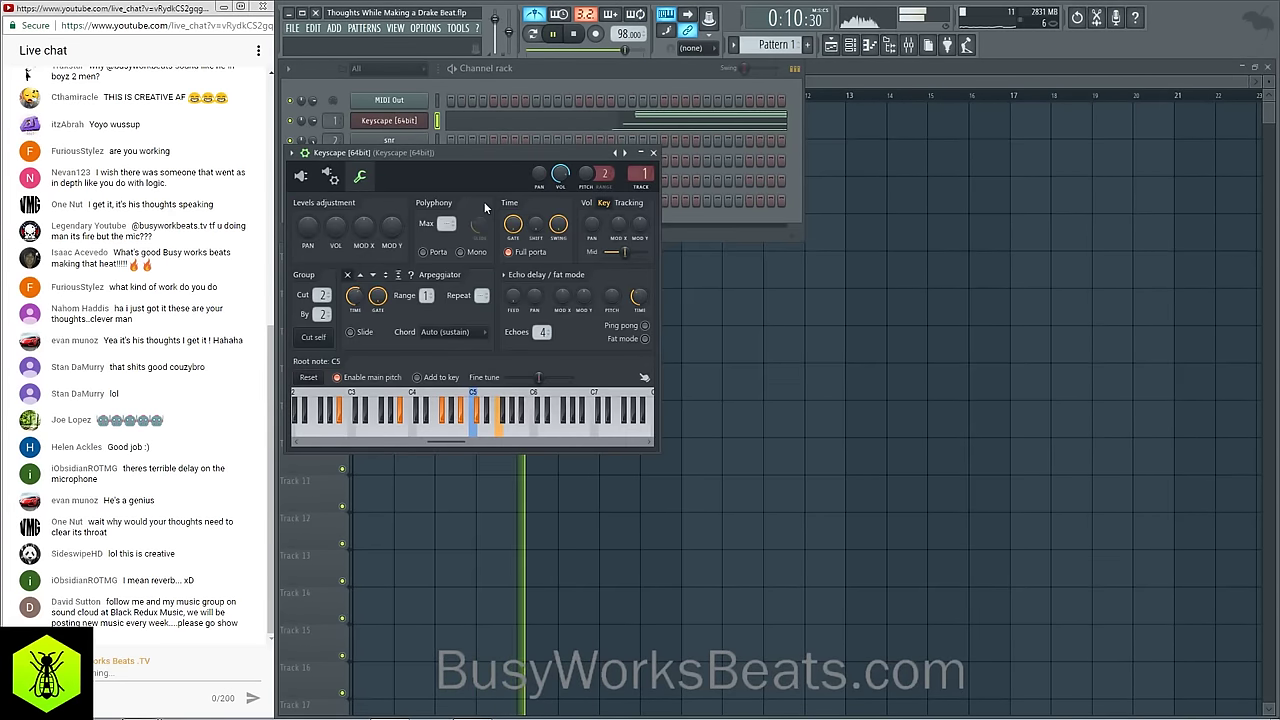
{"action": "left_click", "coordinate": [653, 153]}
{"action": "key", "text": "F6"}
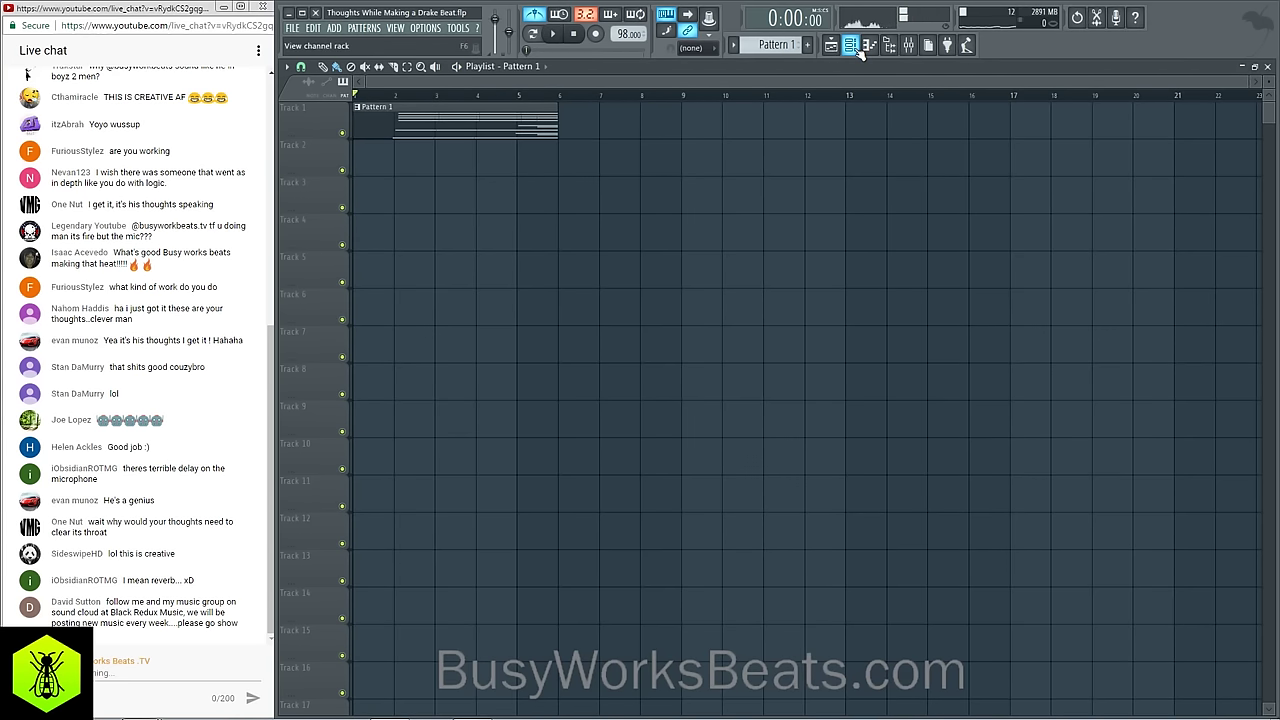
Step: Place three consecutive Pattern 2 clips on track 2 from bar 2, and repeat Pattern 1's chords on track 1 from bar 6
{"action": "left_click", "coordinate": [858, 52]}
{"action": "key", "text": "F6"}
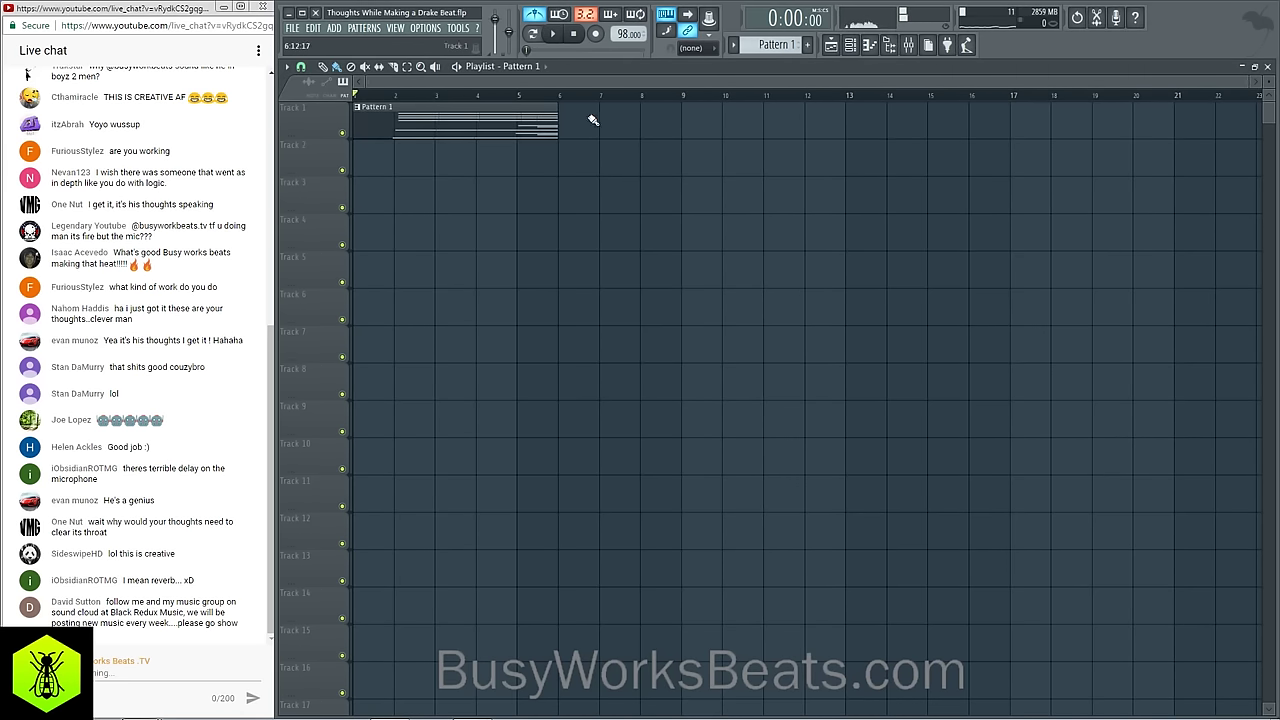
{"action": "left_click", "coordinate": [858, 50]}
{"action": "left_click", "coordinate": [808, 45]}
{"action": "right_click", "coordinate": [895, 150]}
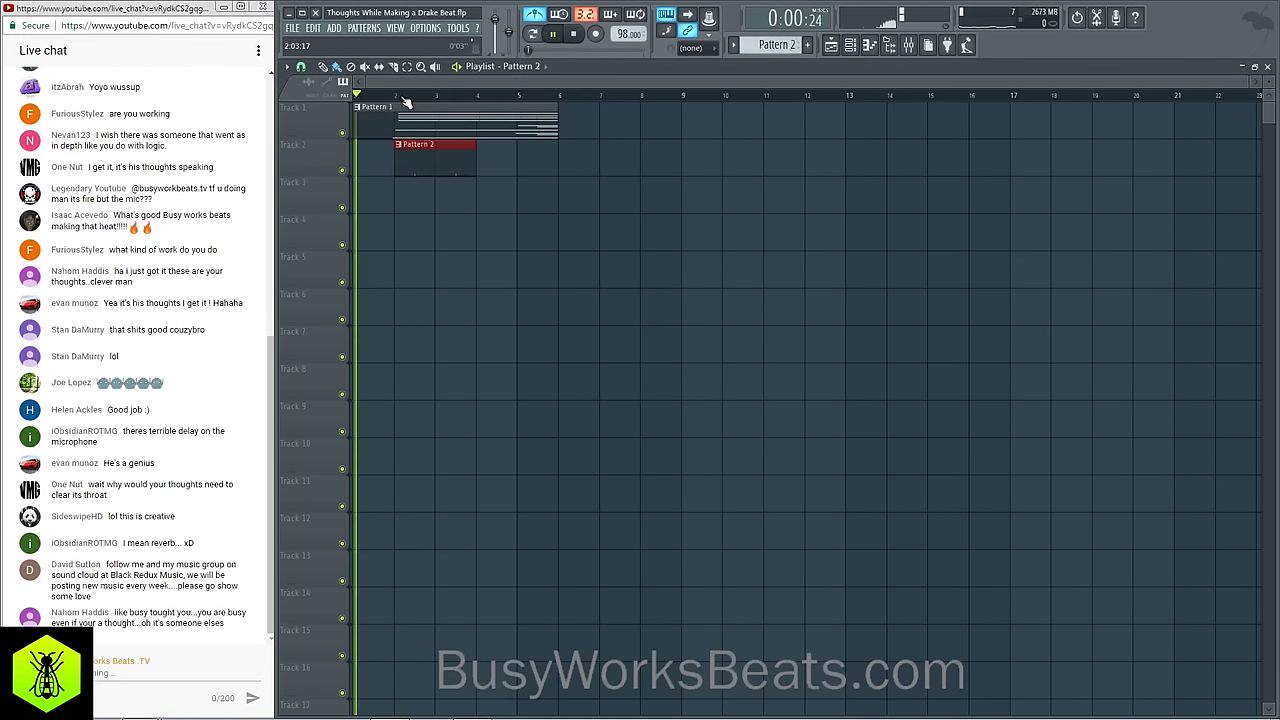
{"action": "left_click", "coordinate": [529, 157]}
{"action": "left_click", "coordinate": [571, 145]}
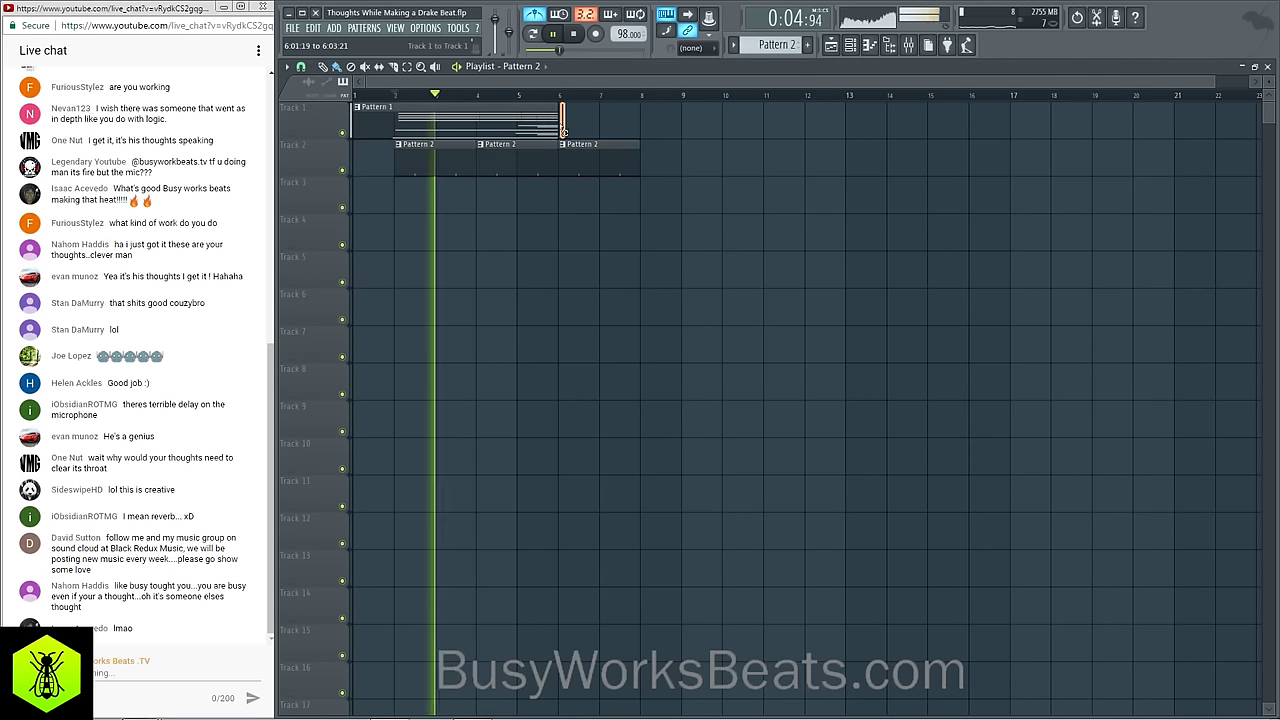
{"action": "left_click_drag", "start_coordinate": [484, 125], "coordinate": [649, 123]}
{"action": "left_click_drag", "start_coordinate": [535, 117], "coordinate": [578, 118]}
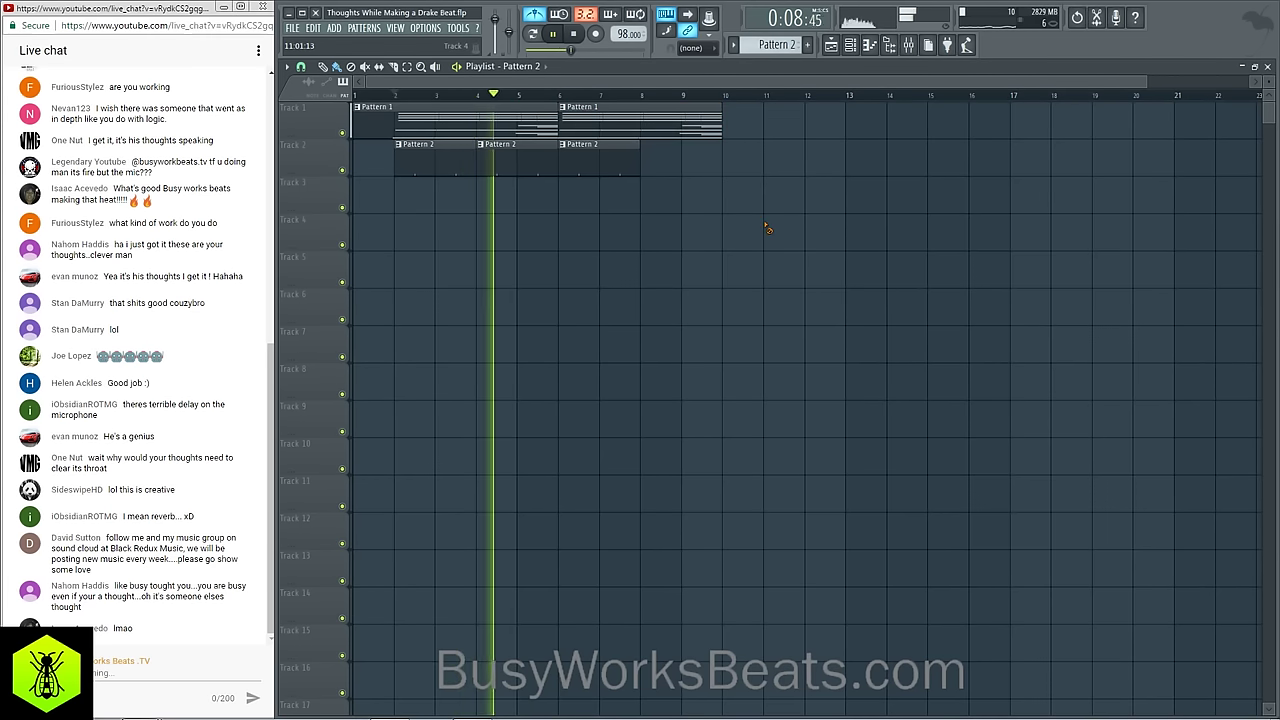
Step: Review Pattern 1's Keyscape notes in the piano roll during playback
{"action": "left_click", "coordinate": [850, 45]}
{"action": "left_click_drag", "start_coordinate": [777, 45], "coordinate": [777, 55]}
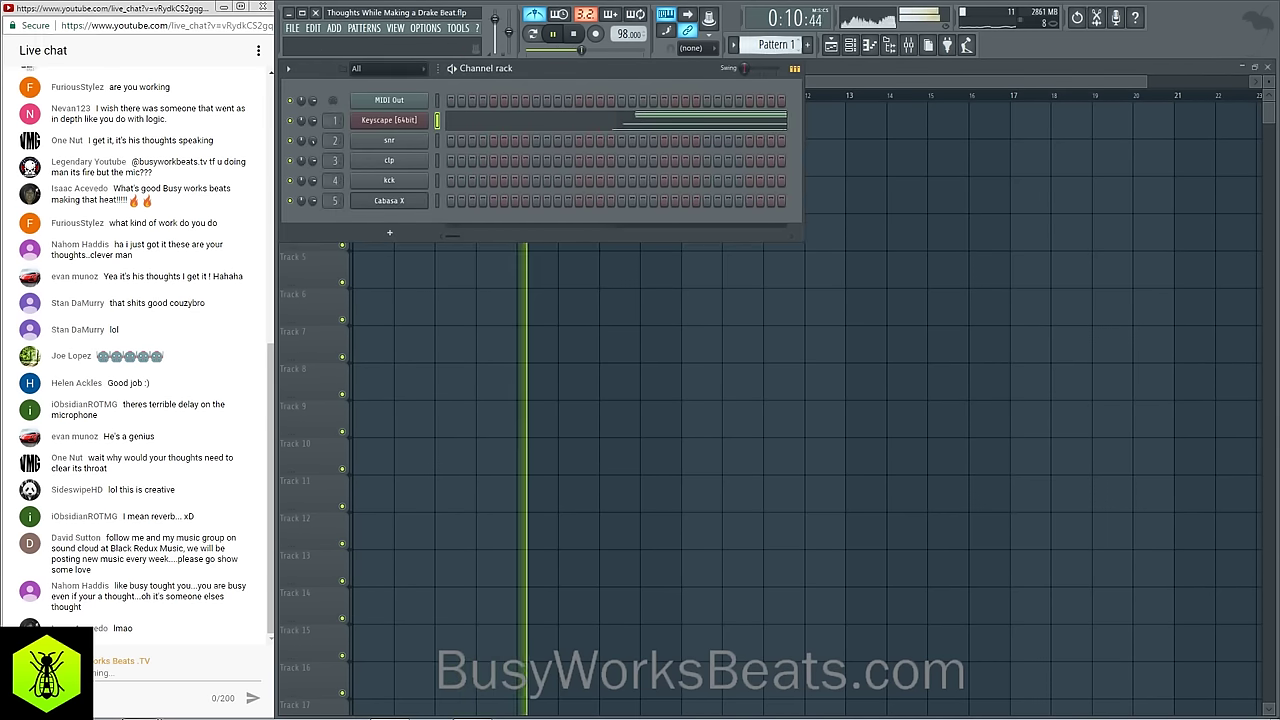
{"action": "left_click", "coordinate": [629, 118]}
{"action": "scroll", "coordinate": [509, 224], "scroll_direction": "down", "scroll_amount": 3}
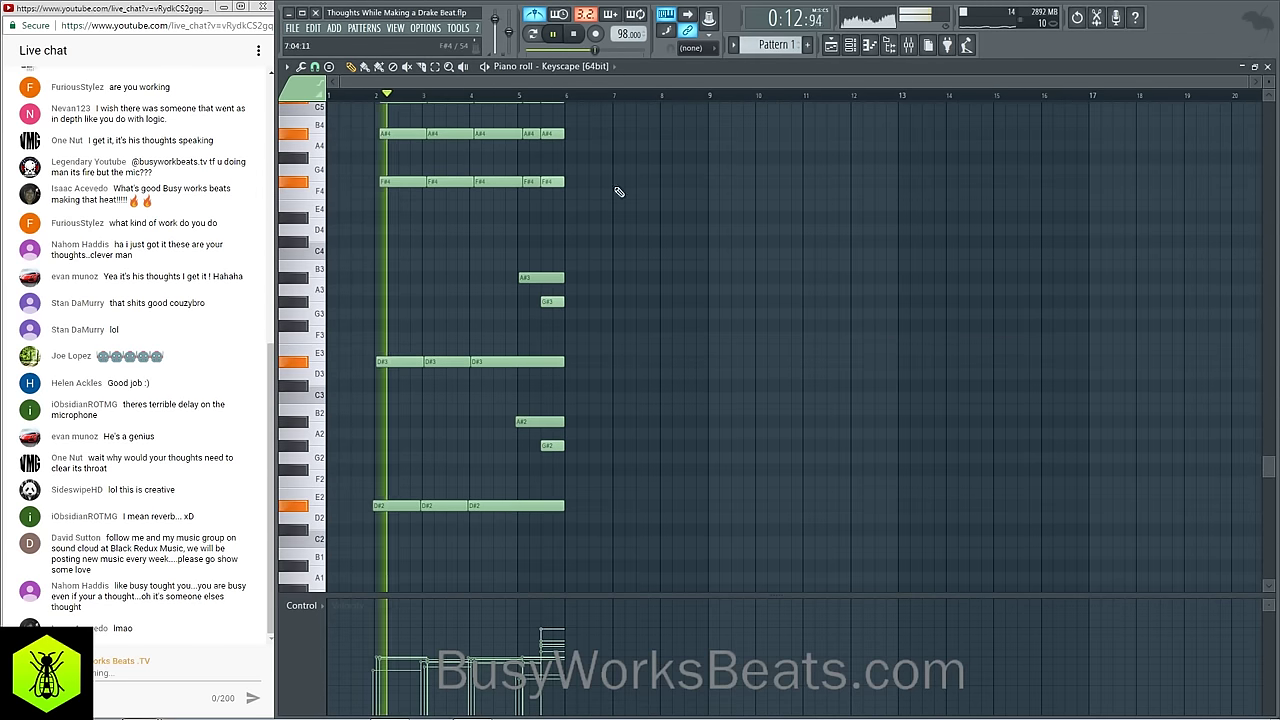
Step: Mute the Keyscape channel and select the snr channel
{"action": "left_click", "coordinate": [851, 47]}
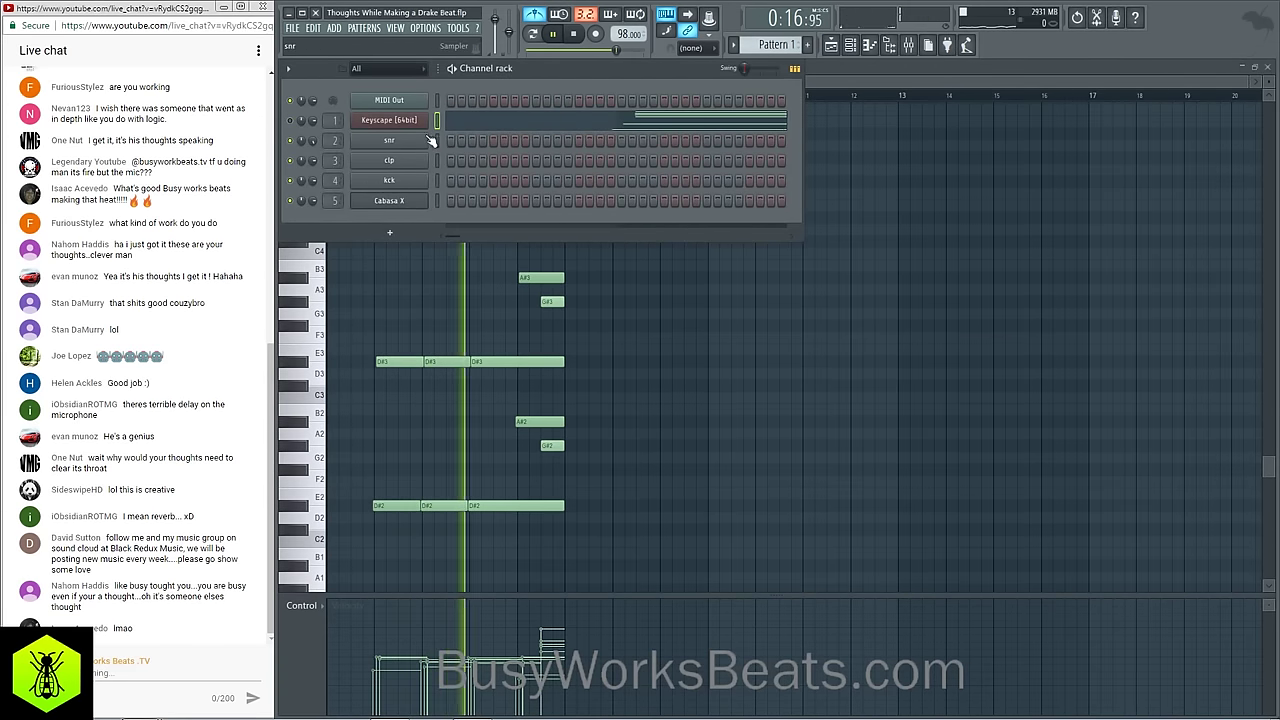
{"action": "left_click", "coordinate": [389, 140]}
{"action": "left_click", "coordinate": [653, 130]}
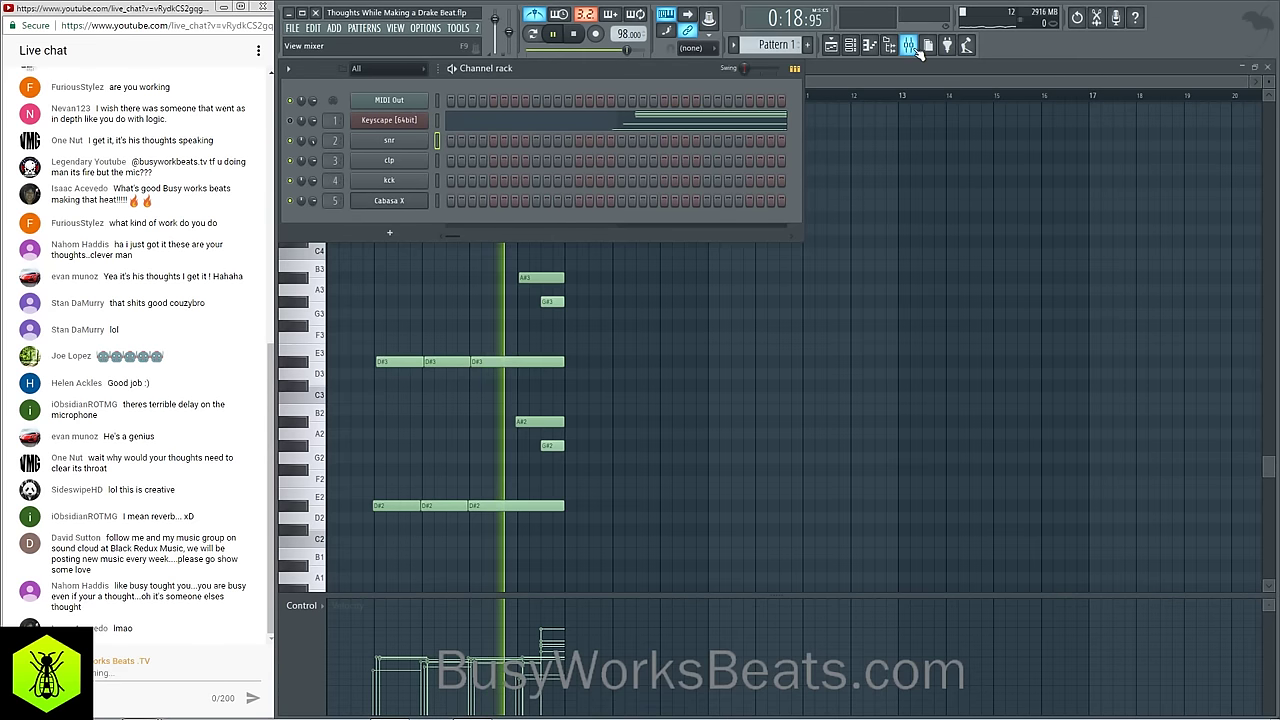
Step: Inspect the Microphone track's effect slots and the instrument tracks in the mixer during playback
{"action": "key", "text": "F9"}
{"action": "key", "text": "space"}
{"action": "scroll", "coordinate": [700, 110], "scroll_direction": "right", "scroll_amount": 5}
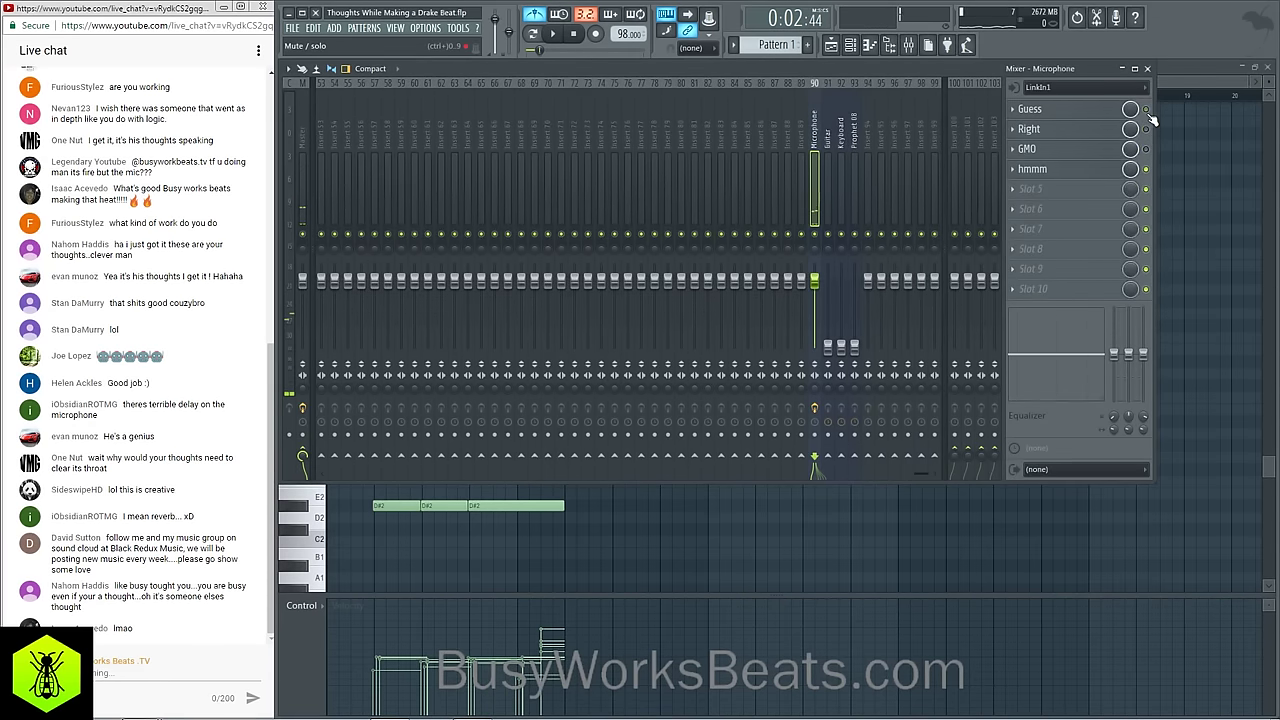
{"action": "scroll", "coordinate": [449, 110], "scroll_direction": "left", "scroll_amount": 6}
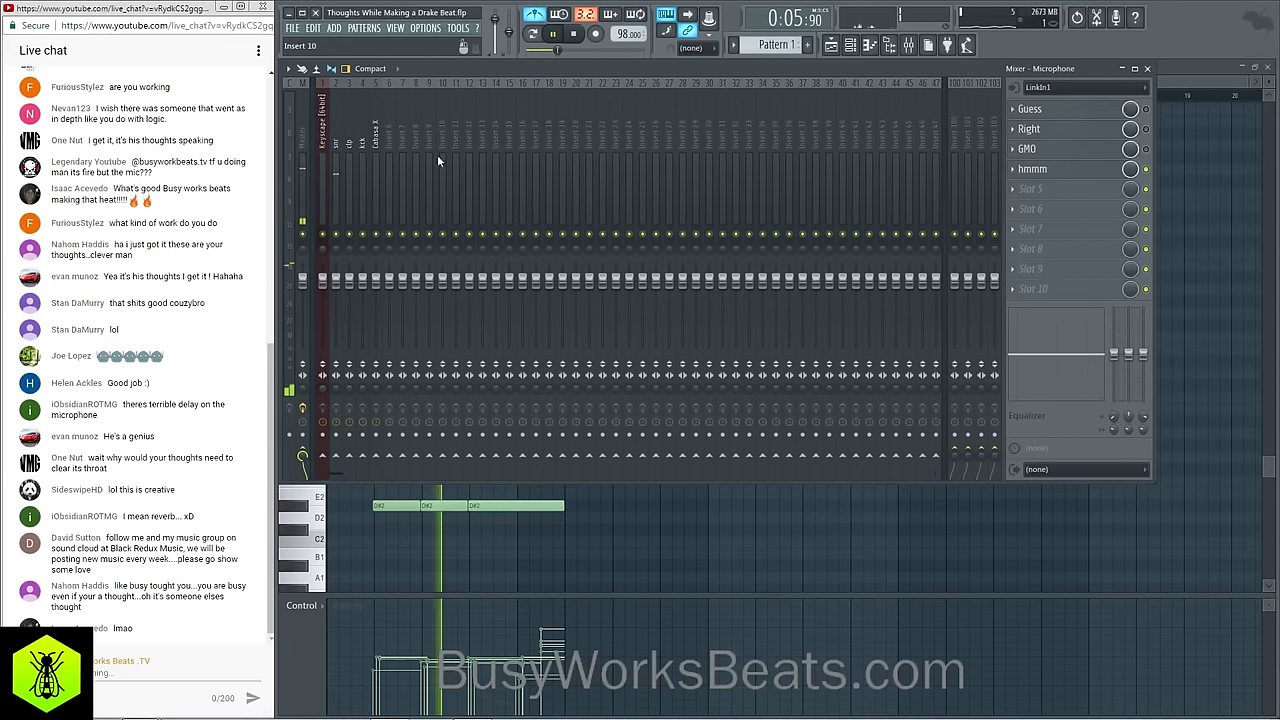
{"action": "left_click", "coordinate": [1244, 135]}
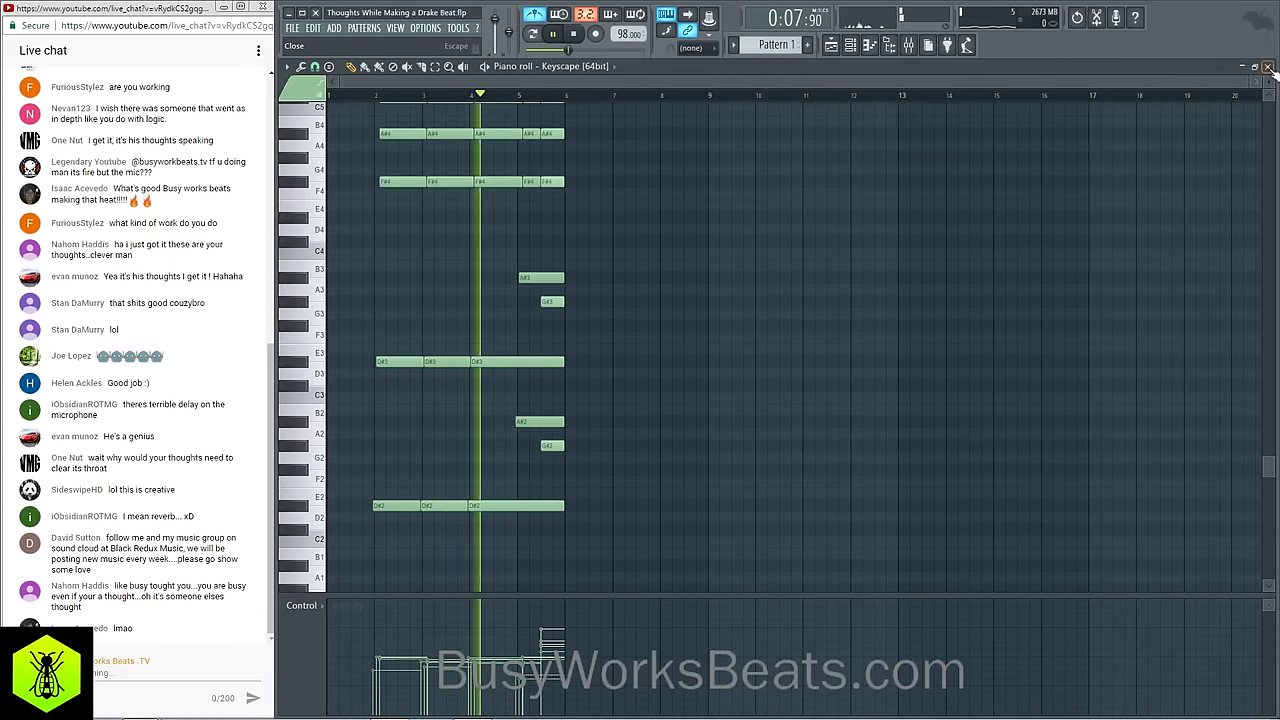
Step: Close the piano roll, unmute the Keyscape channel and return to the playlist
{"action": "left_click", "coordinate": [1267, 67]}
{"action": "left_click", "coordinate": [1163, 231]}
{"action": "key", "text": "space"}
{"action": "left_click", "coordinate": [846, 58]}
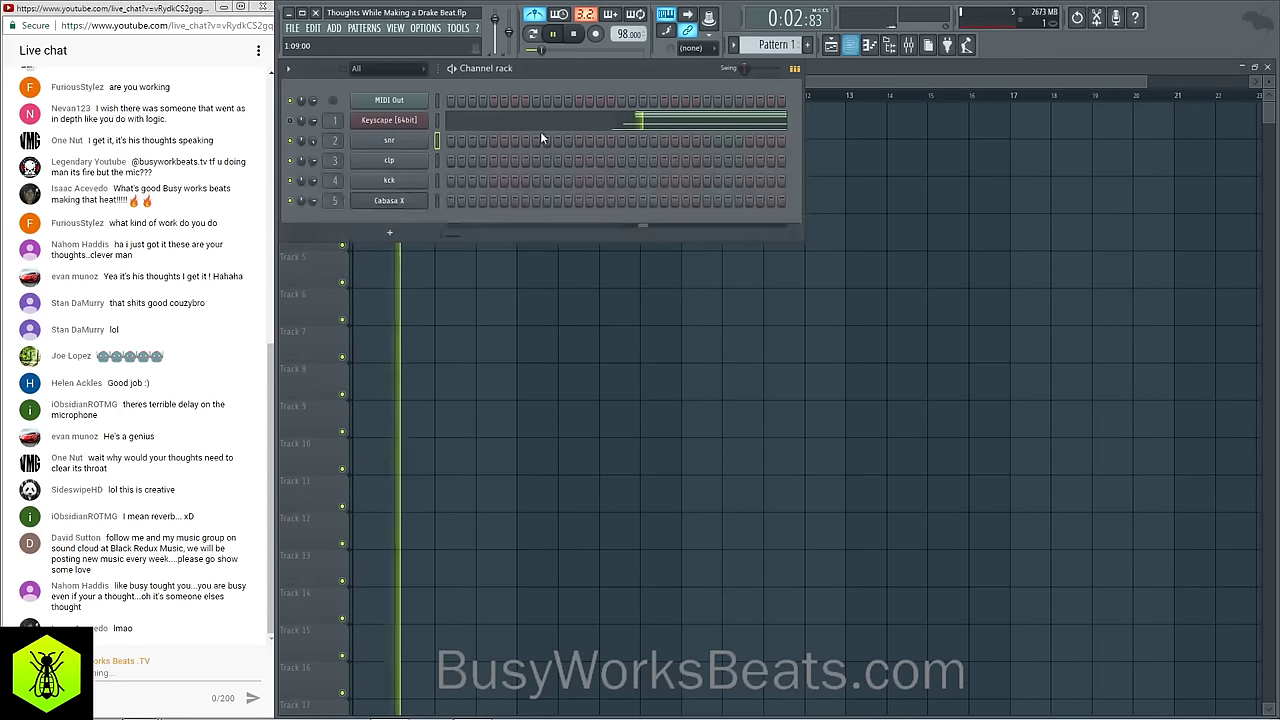
{"action": "key", "text": "space"}
{"action": "right_click", "coordinate": [457, 437]}
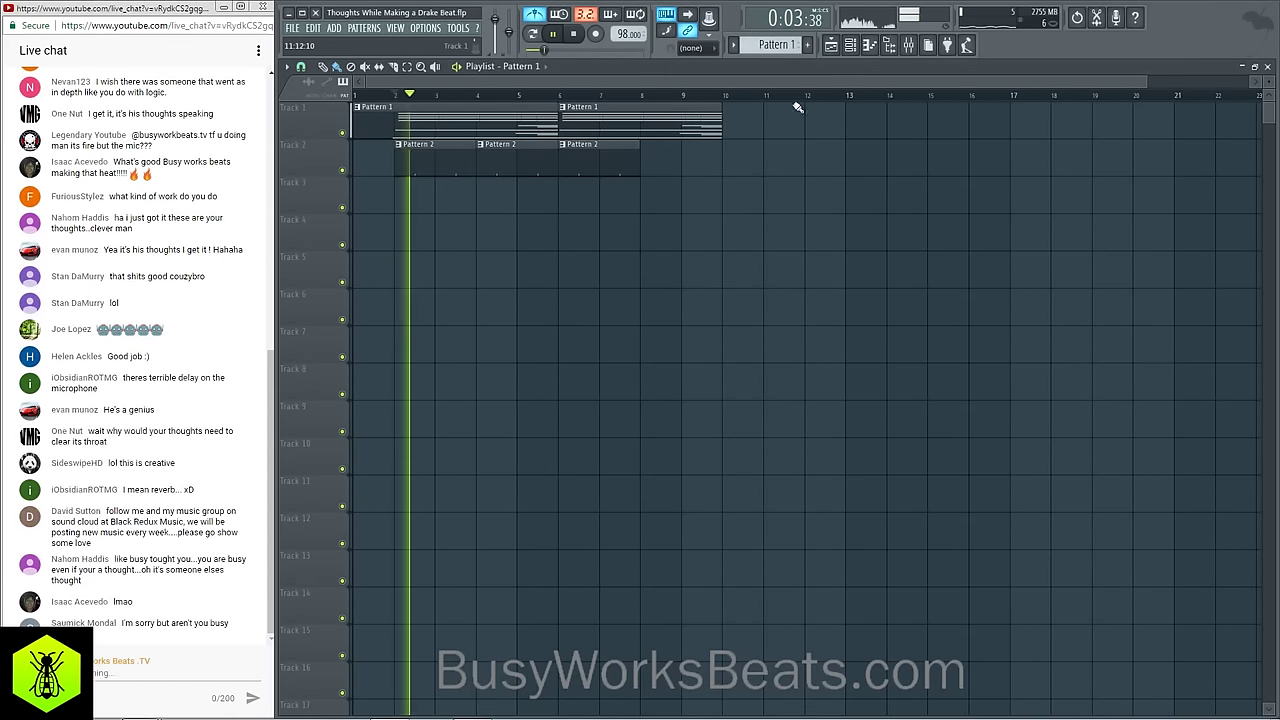
Step: Add clp hits on steps 9 and 25 of Pattern 2 to double the snare
{"action": "left_click", "coordinate": [851, 46]}
{"action": "scroll", "coordinate": [777, 45], "scroll_direction": "down", "scroll_amount": 2}
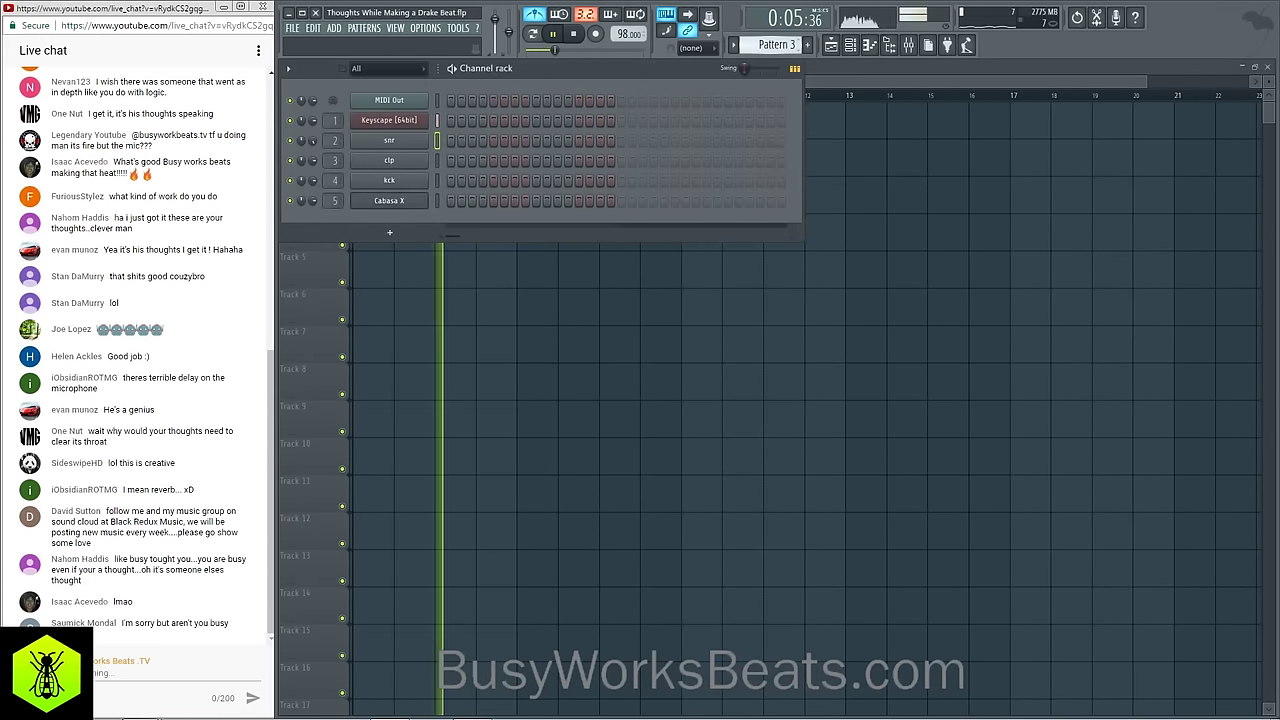
{"action": "scroll", "coordinate": [777, 45], "scroll_direction": "up", "scroll_amount": 2}
{"action": "scroll", "coordinate": [777, 45], "scroll_direction": "down", "scroll_amount": 1}
{"action": "left_click", "coordinate": [536, 160]}
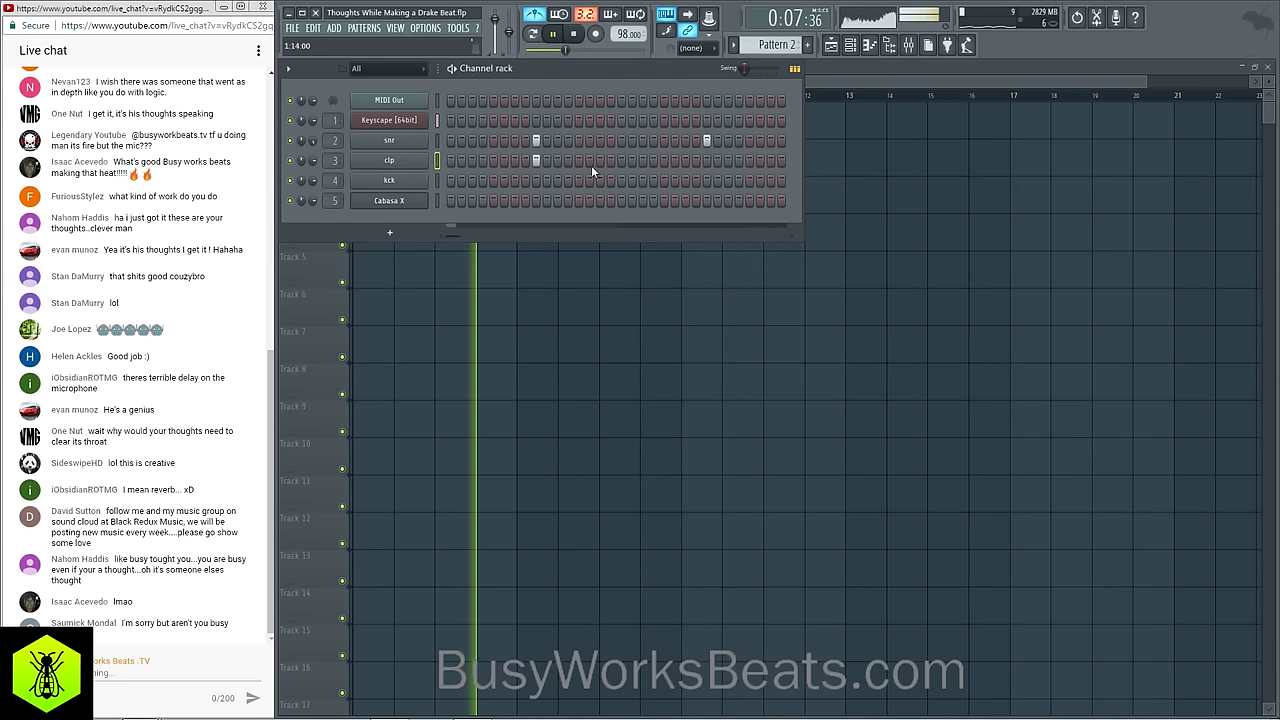
{"action": "left_click", "coordinate": [707, 160]}
Step: Adjust the time shift in the clp channel's miscellaneous settings and close its window
{"action": "left_click", "coordinate": [420, 162]}
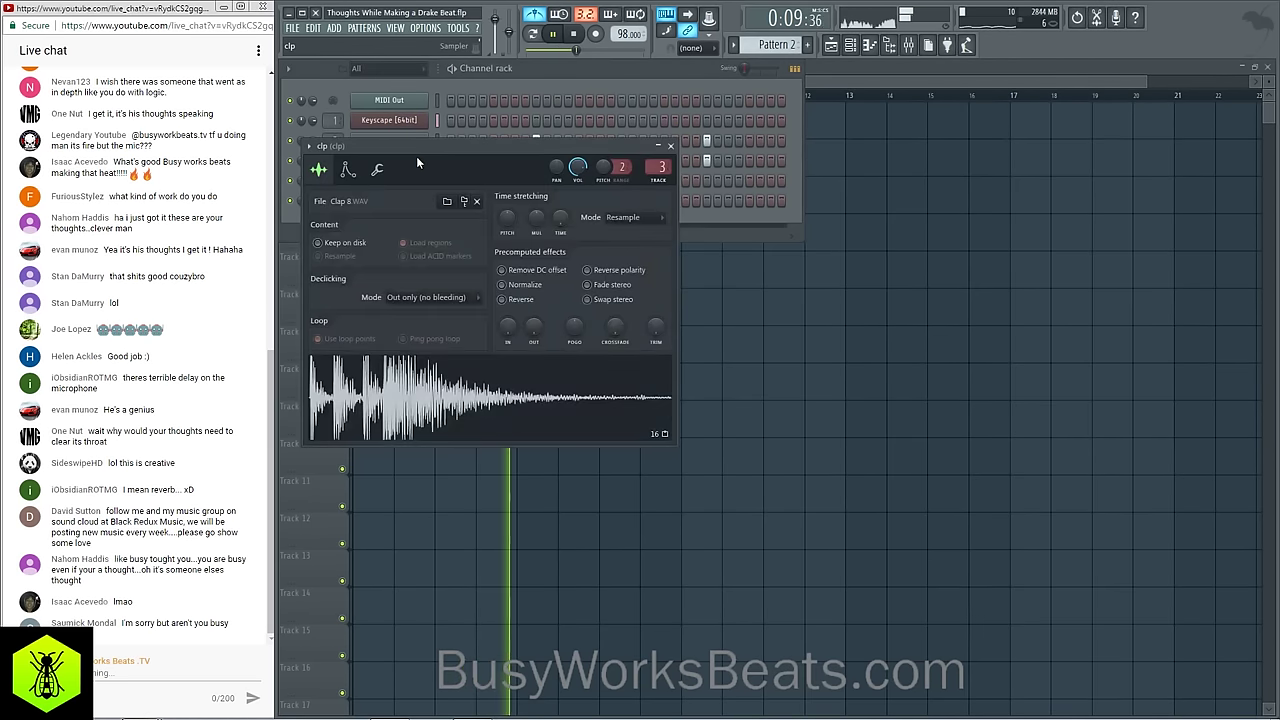
{"action": "left_click", "coordinate": [378, 169]}
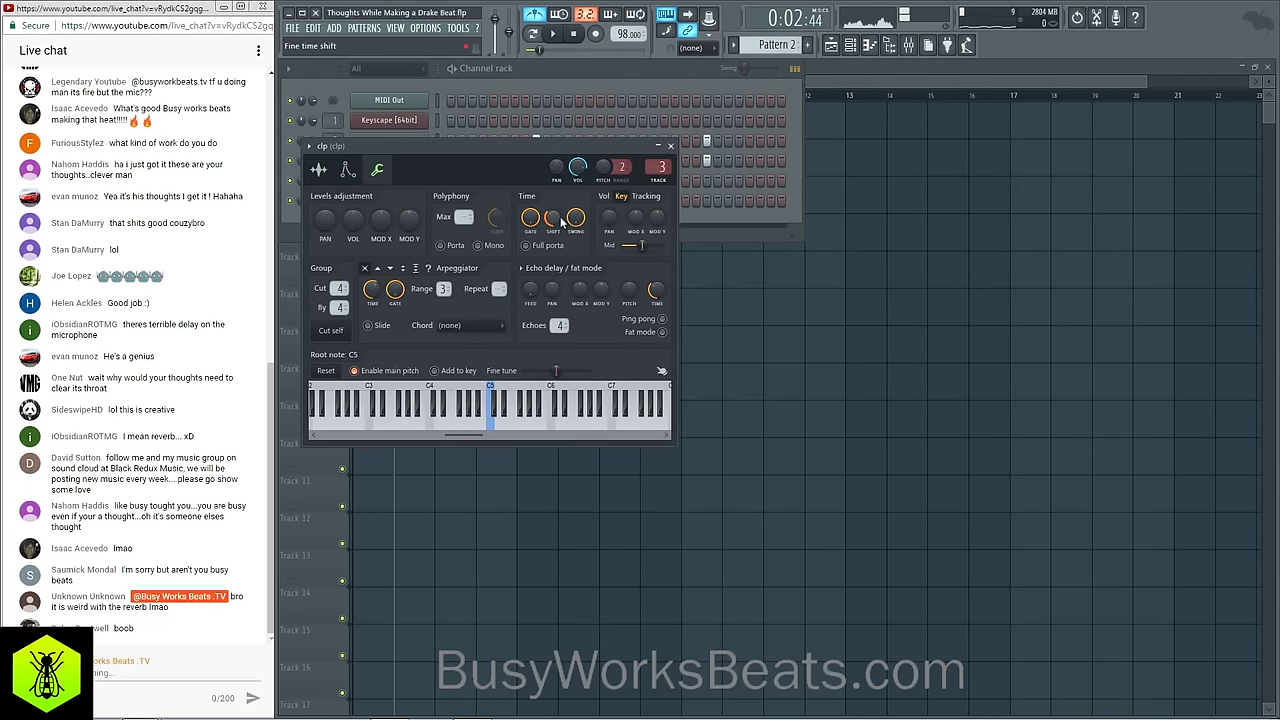
{"action": "left_click", "coordinate": [670, 147]}
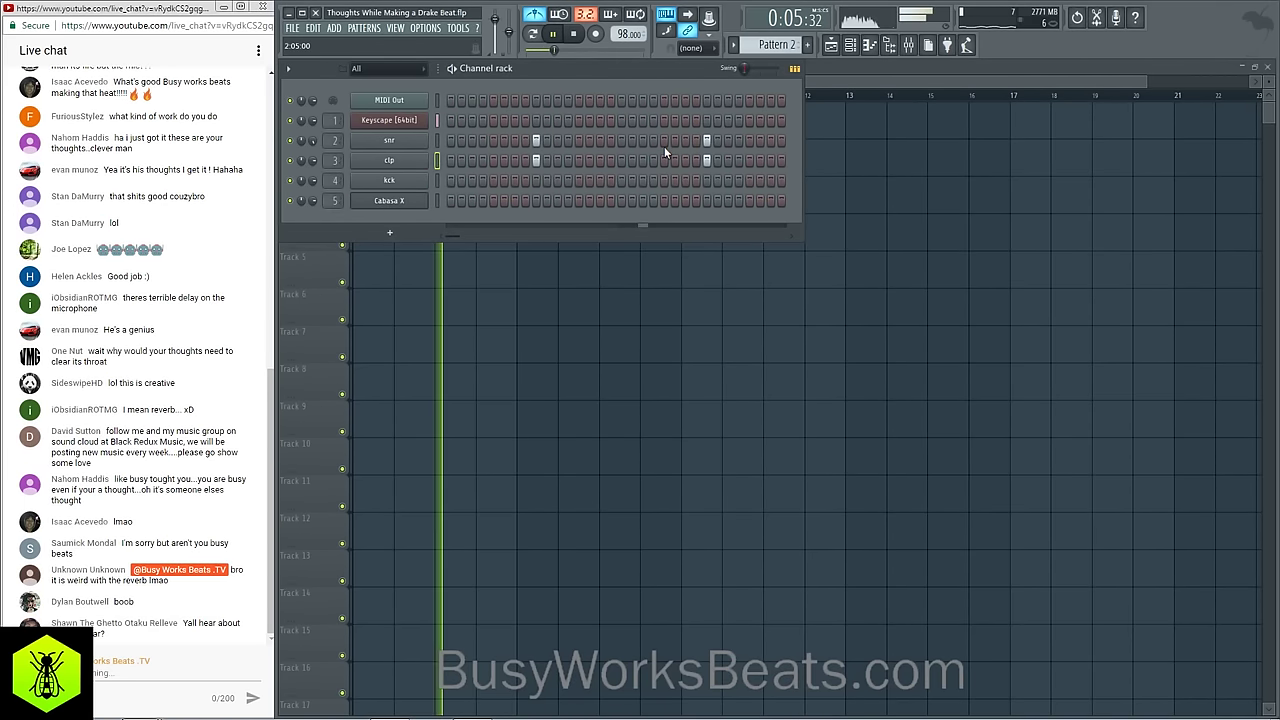
Step: Switch to the empty Pattern 3 and place a kck hit on step 1, auditioning it with playback
{"action": "scroll", "coordinate": [770, 48], "scroll_direction": "down", "scroll_amount": 1}
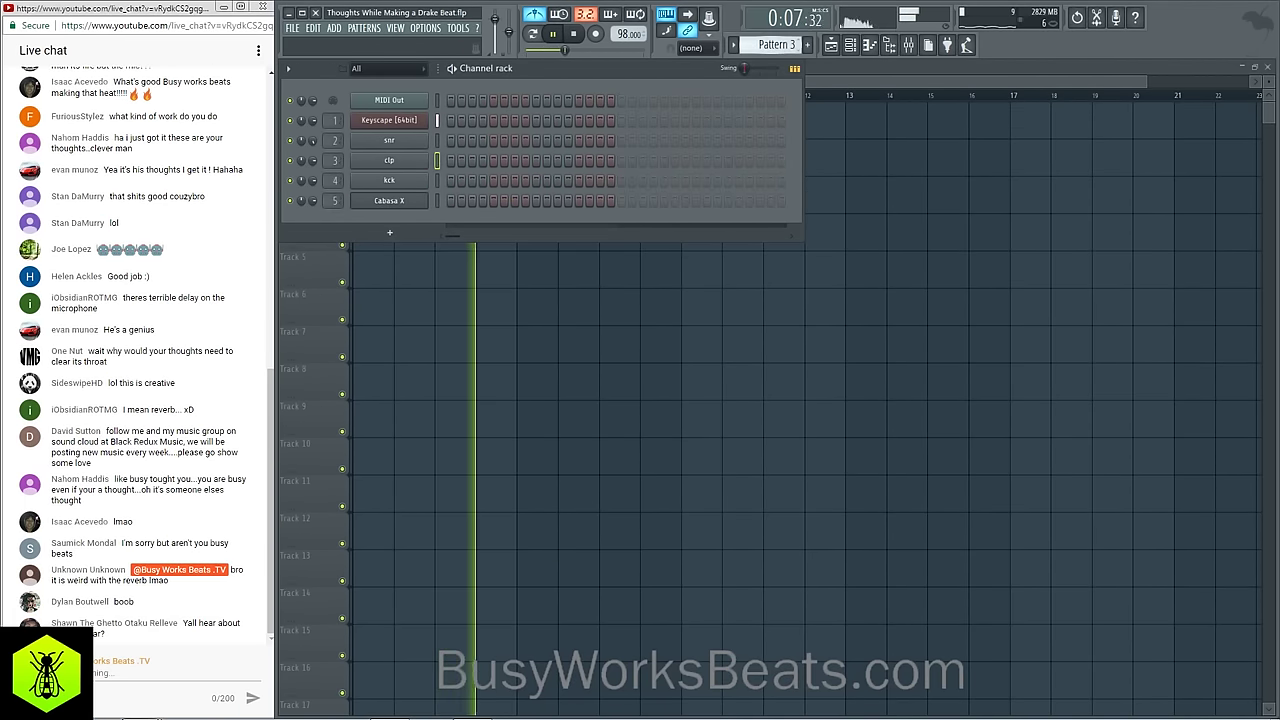
{"action": "left_click", "coordinate": [458, 268]}
{"action": "left_click", "coordinate": [408, 193]}
{"action": "left_click", "coordinate": [850, 44]}
{"action": "key", "text": "space"}
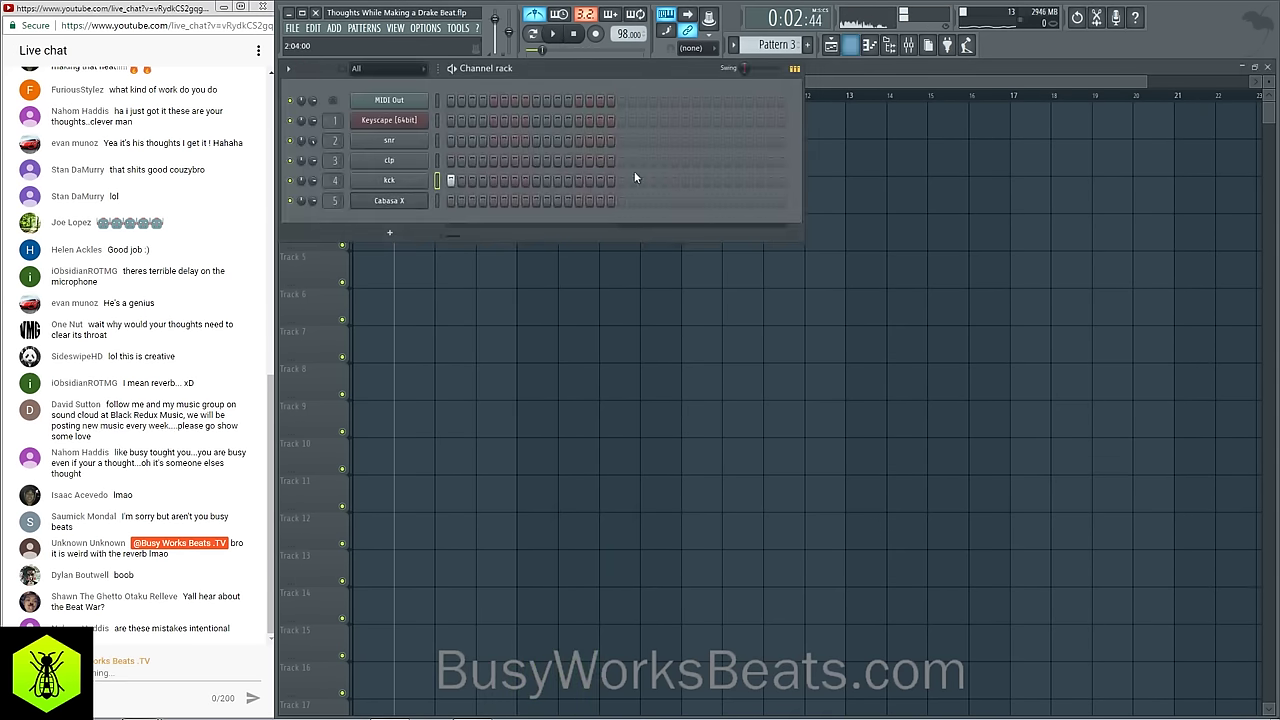
{"action": "key", "text": "space"}
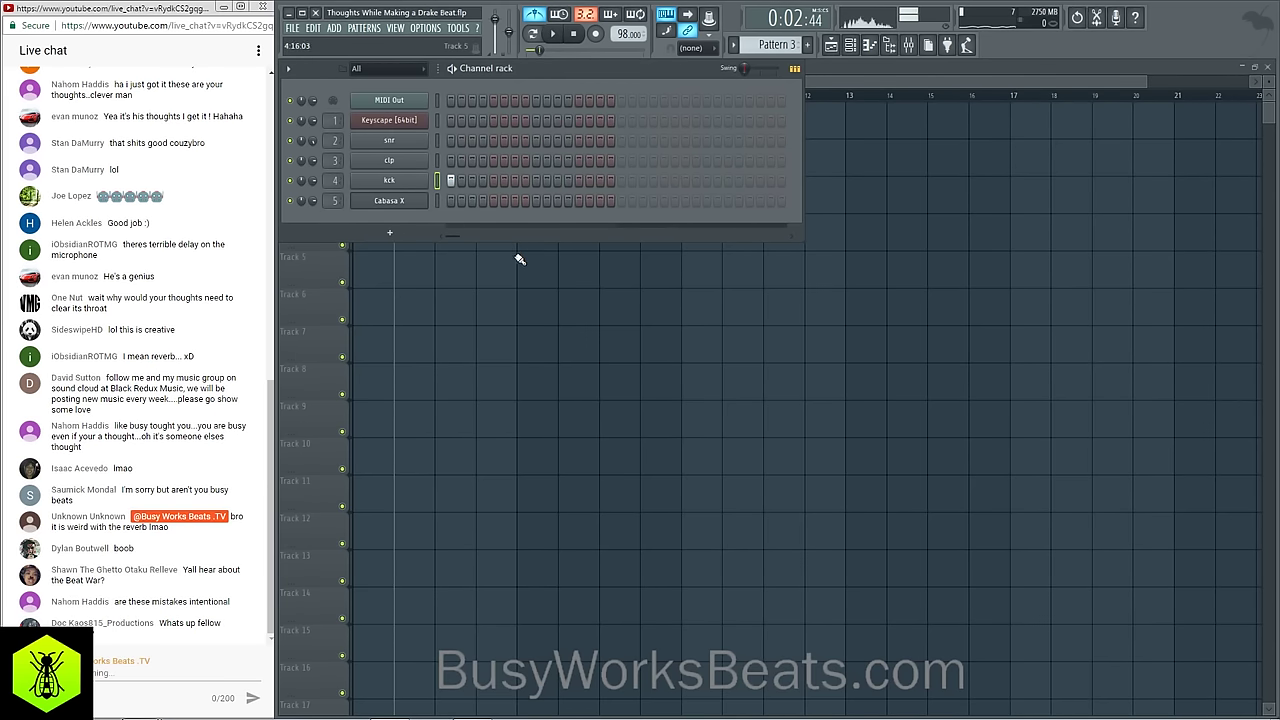
Step: Add kck hits on steps 7, 8, 17, 23 and 24 of Pattern 3
{"action": "left_click", "coordinate": [514, 180]}
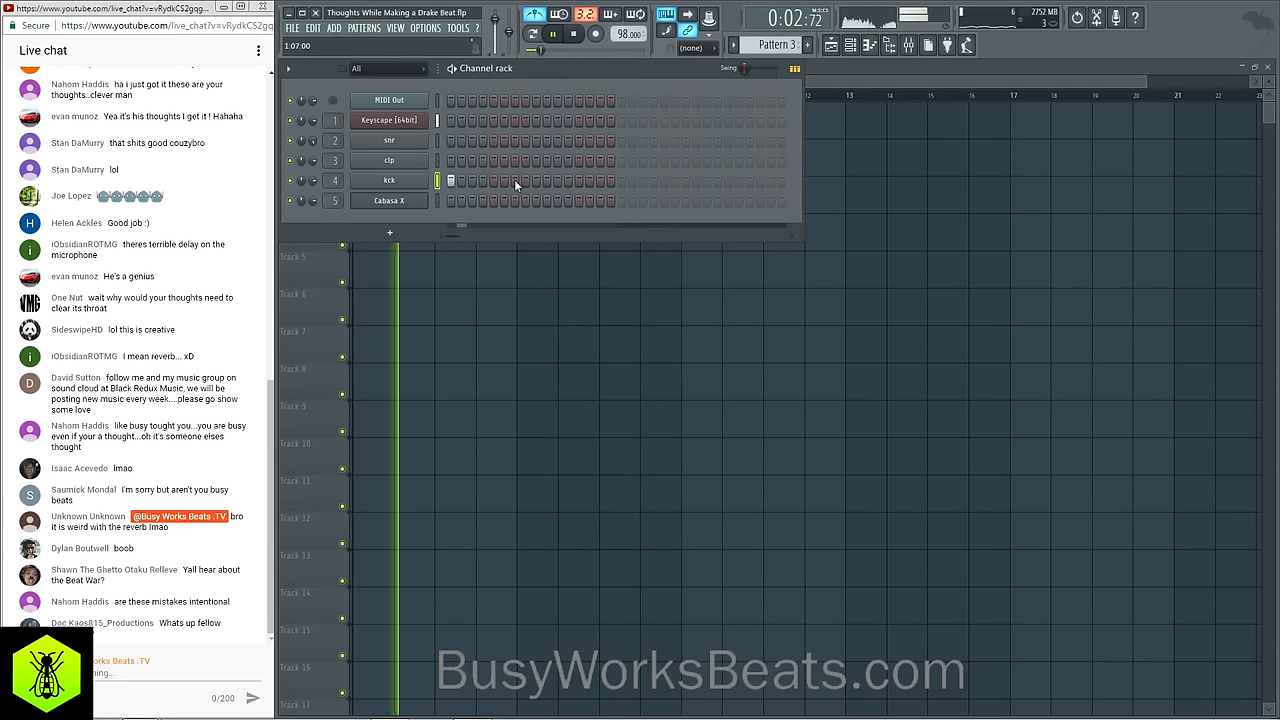
{"action": "left_click", "coordinate": [525, 180]}
{"action": "key", "text": "space"}
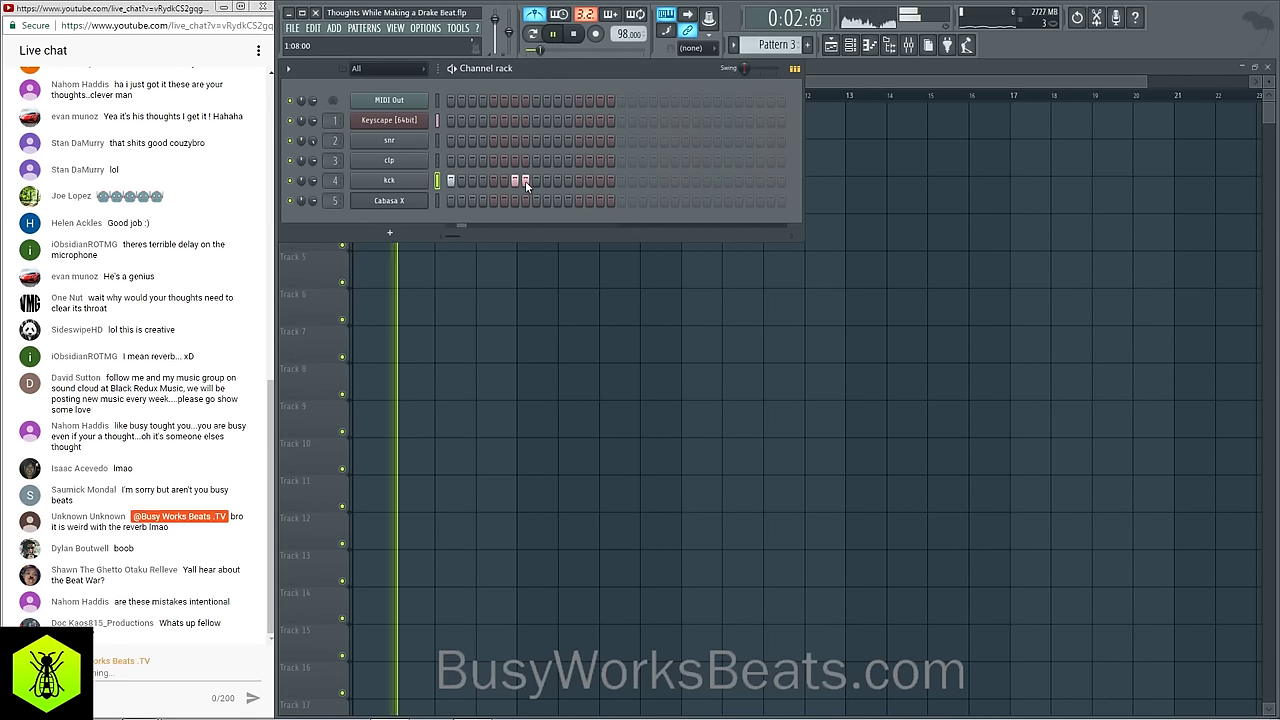
{"action": "left_click", "coordinate": [621, 181]}
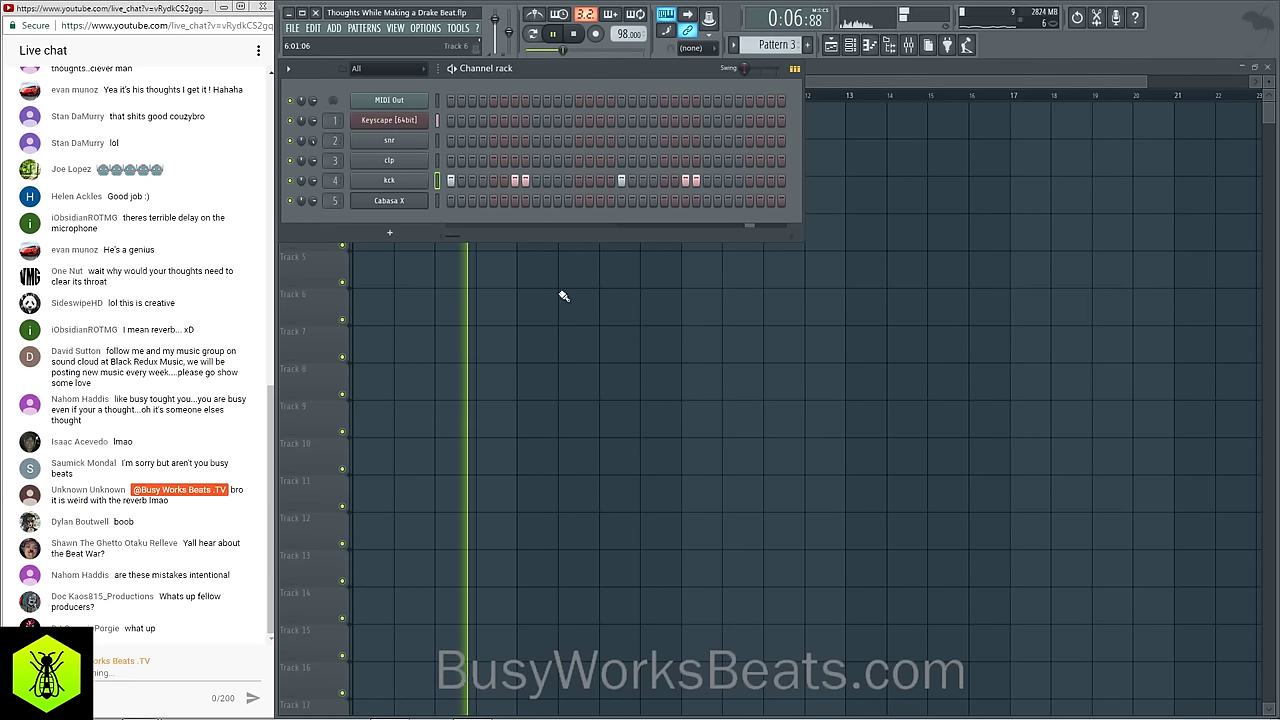
Step: Place Pattern 3 clips on Track 3 of the playlist at bars 2, 4, 6 and 8
{"action": "key", "text": "F6"}
{"action": "left_click", "coordinate": [486, 188]}
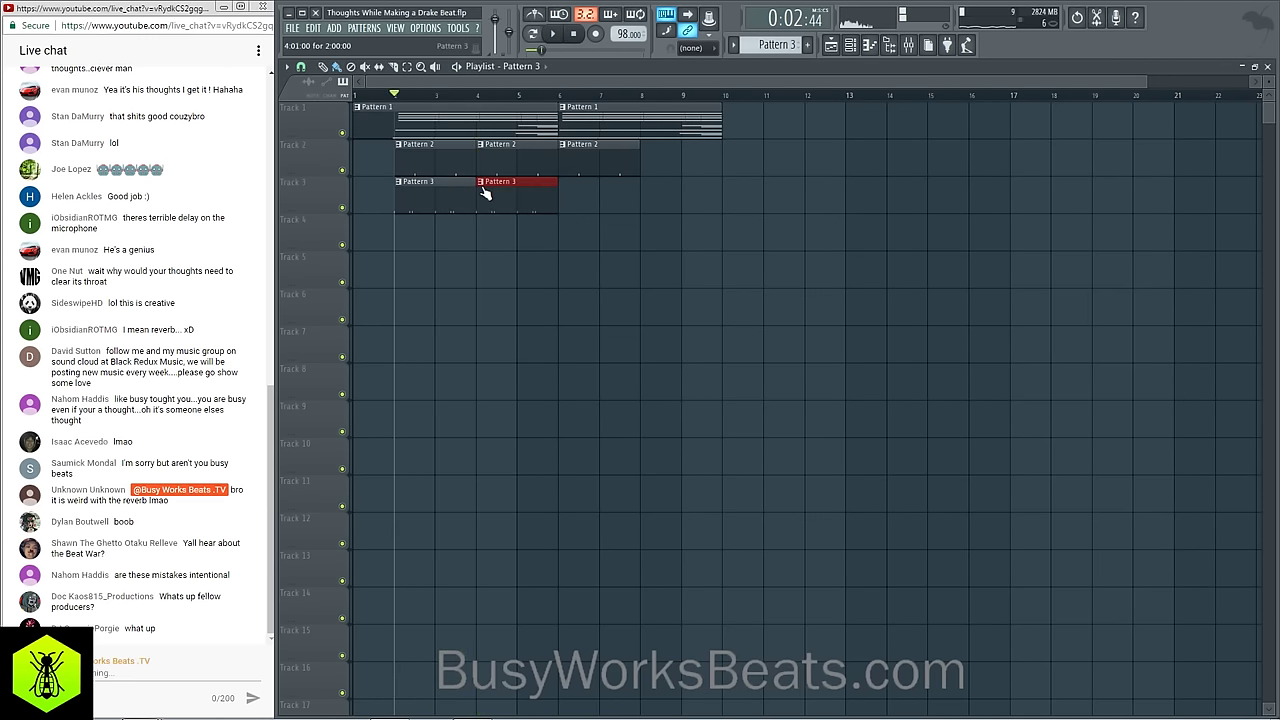
{"action": "left_click", "coordinate": [562, 194]}
{"action": "left_click", "coordinate": [644, 190]}
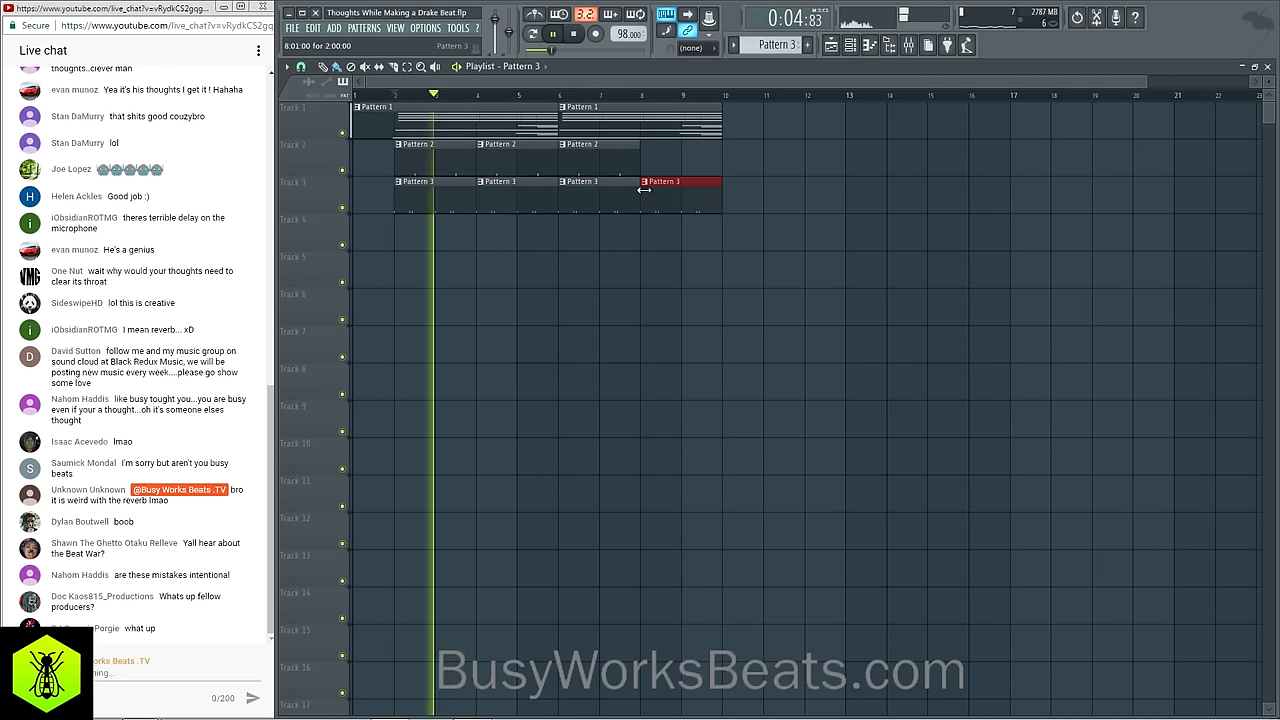
Step: Check Pattern 1's channels during playback and open the mixer to watch the track levels
{"action": "left_click", "coordinate": [869, 45]}
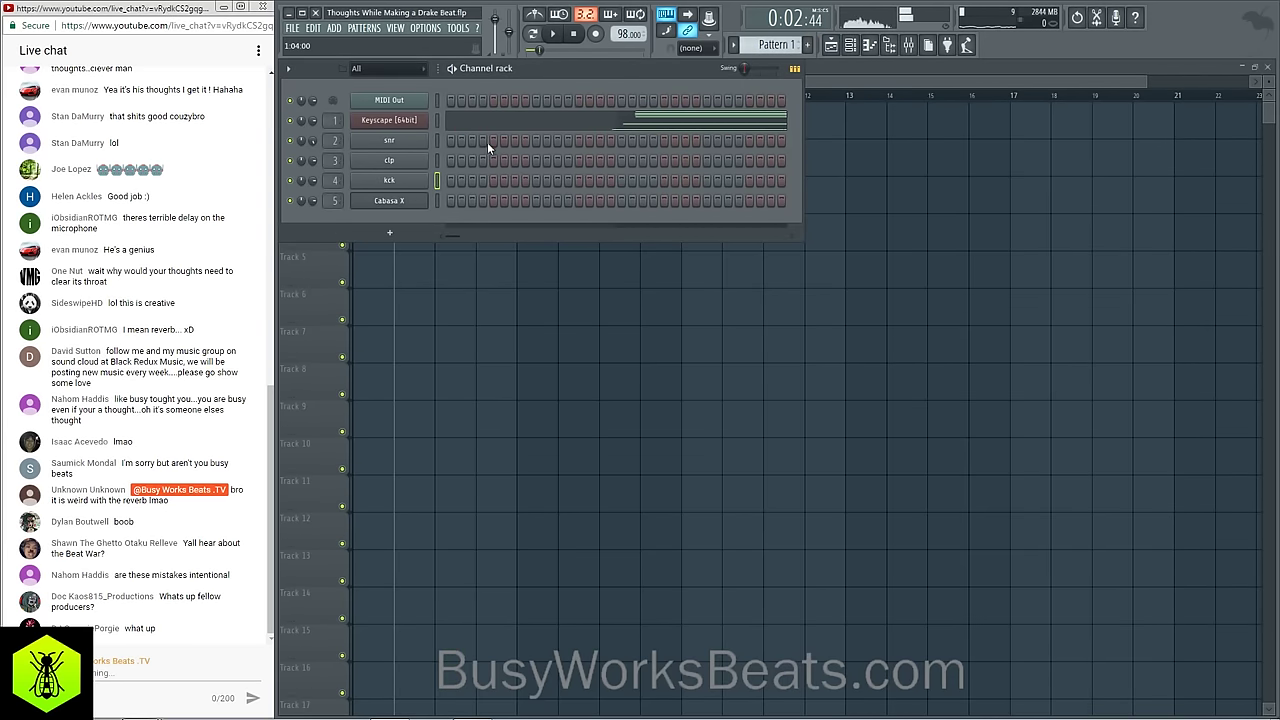
{"action": "key", "text": "space"}
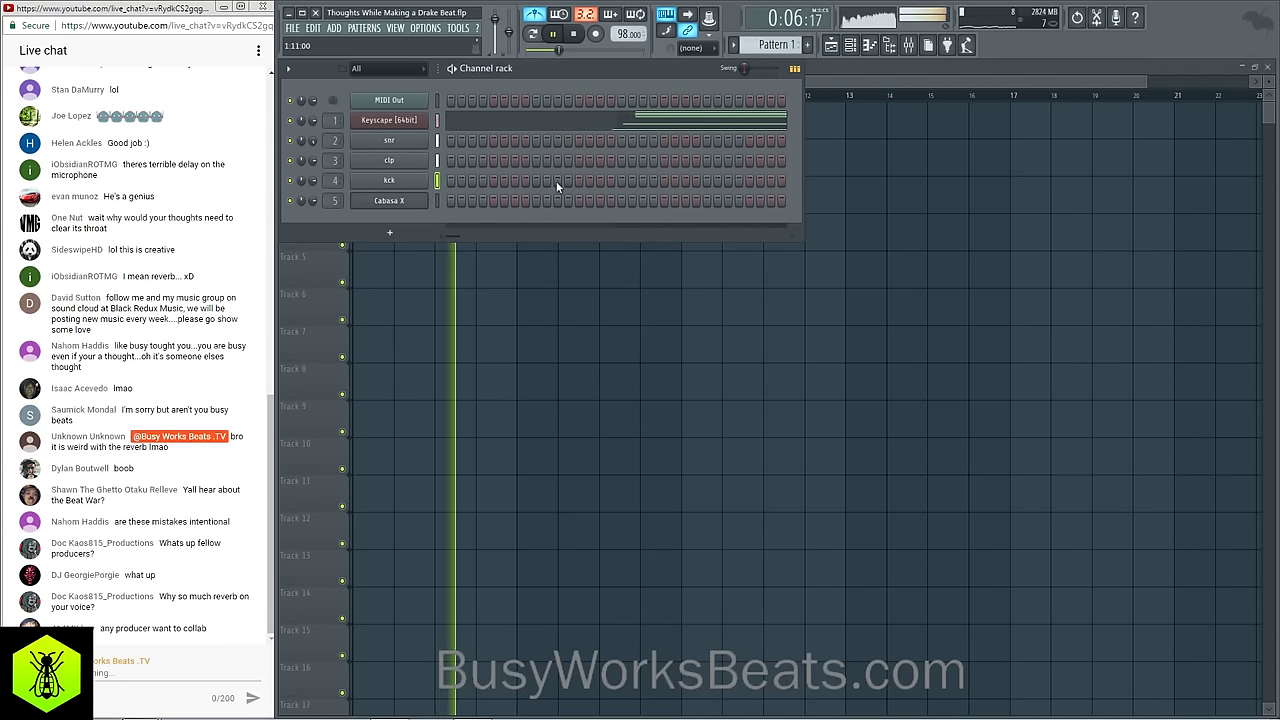
{"action": "key", "text": "F6"}
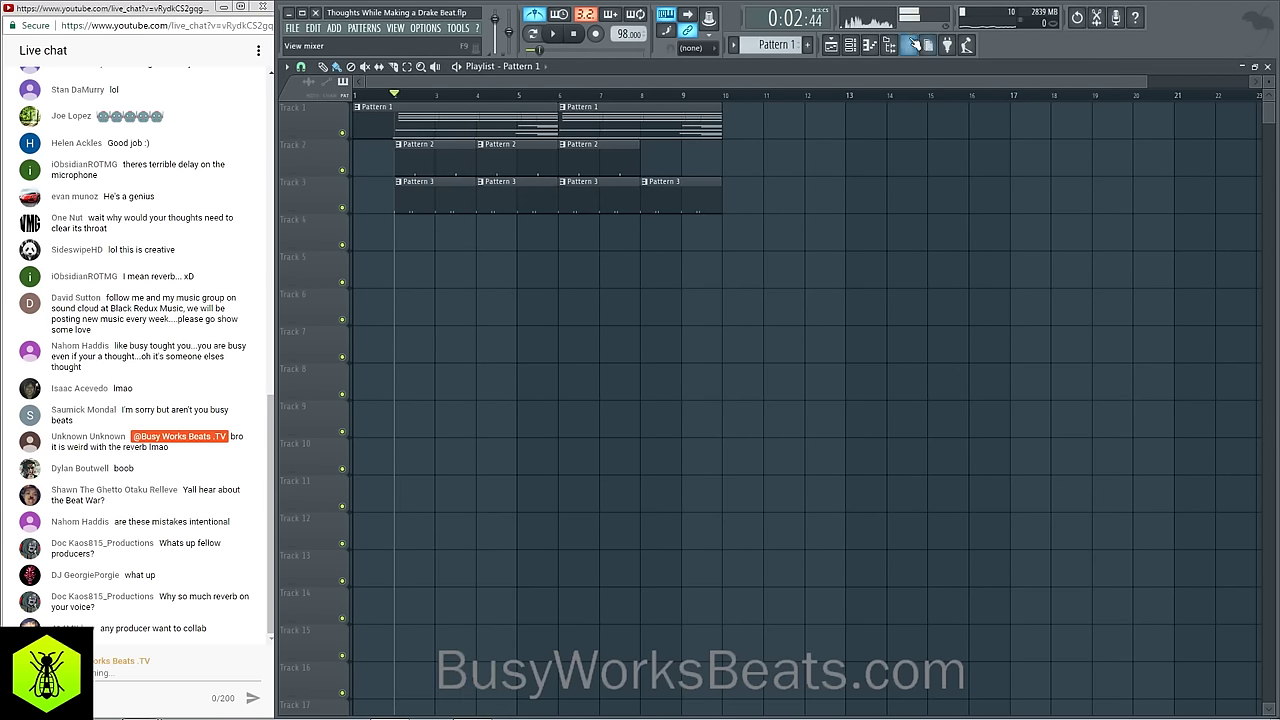
{"action": "left_click", "coordinate": [910, 46]}
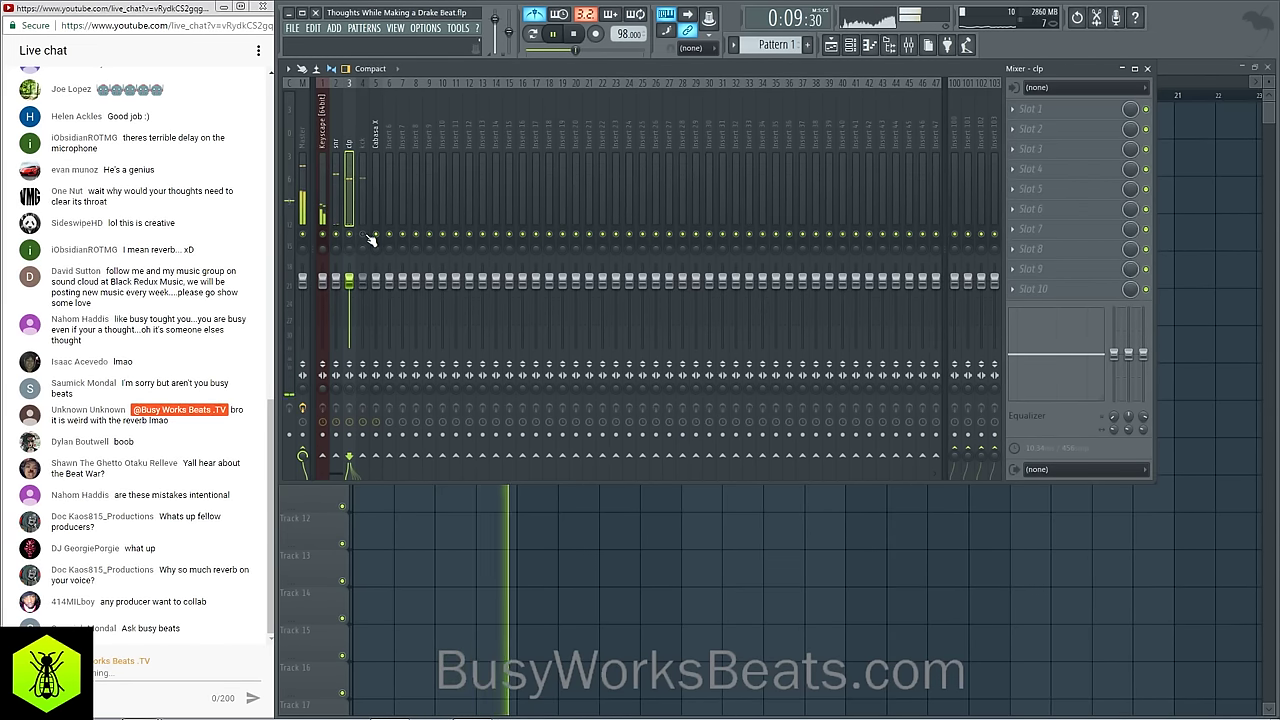
Step: Check the kck channel's sampler settings and clear the kick hits from Pattern 3
{"action": "left_click", "coordinate": [850, 46]}
{"action": "left_click", "coordinate": [389, 180]}
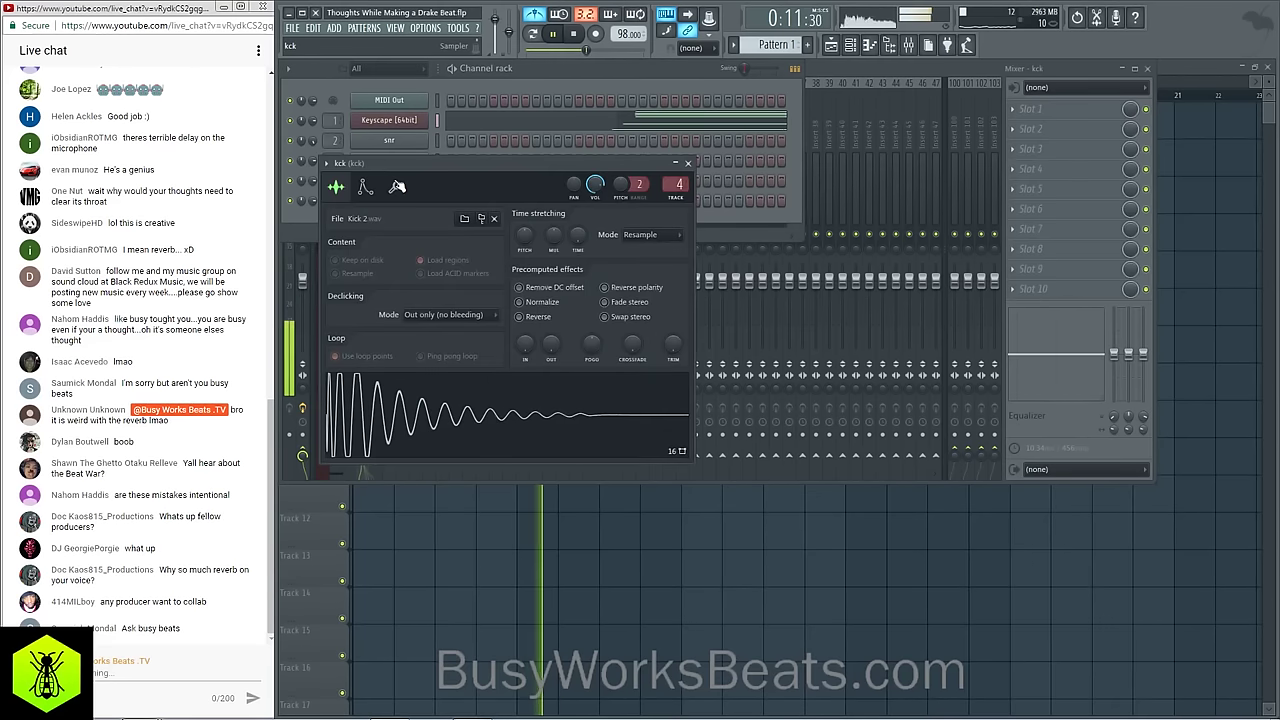
{"action": "left_click", "coordinate": [689, 163]}
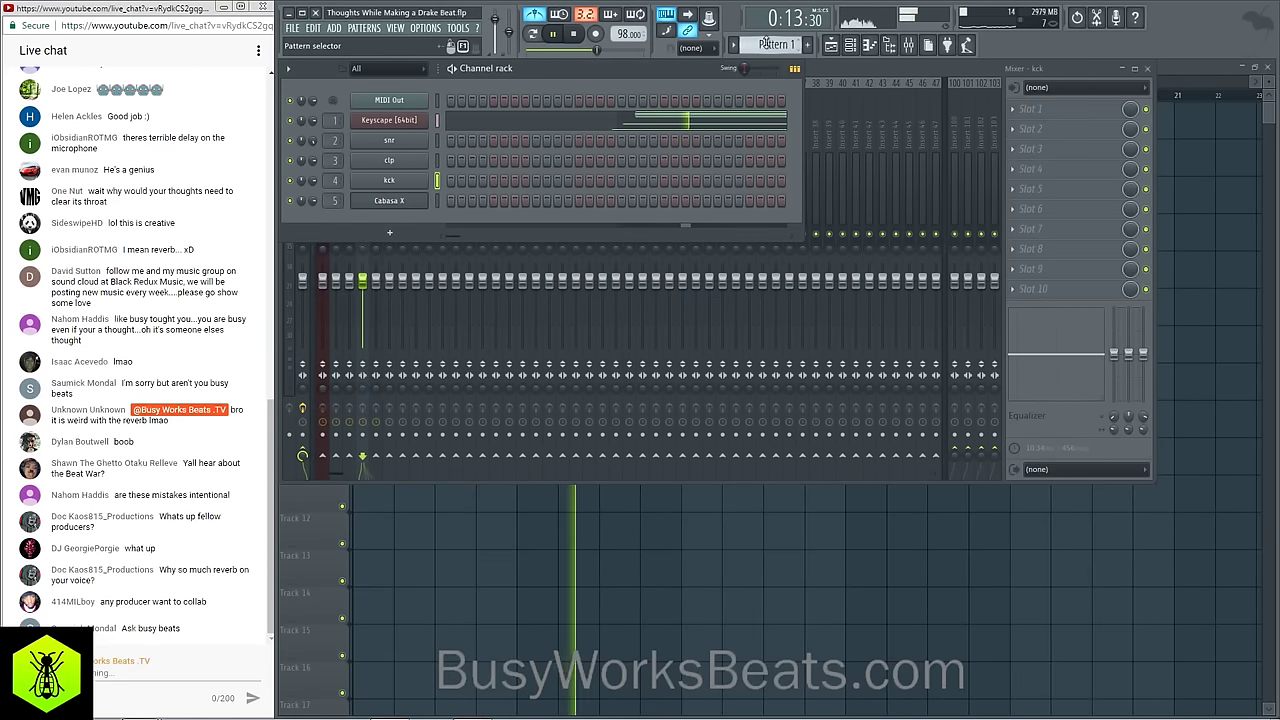
{"action": "scroll", "coordinate": [765, 44], "scroll_direction": "down", "scroll_amount": 1}
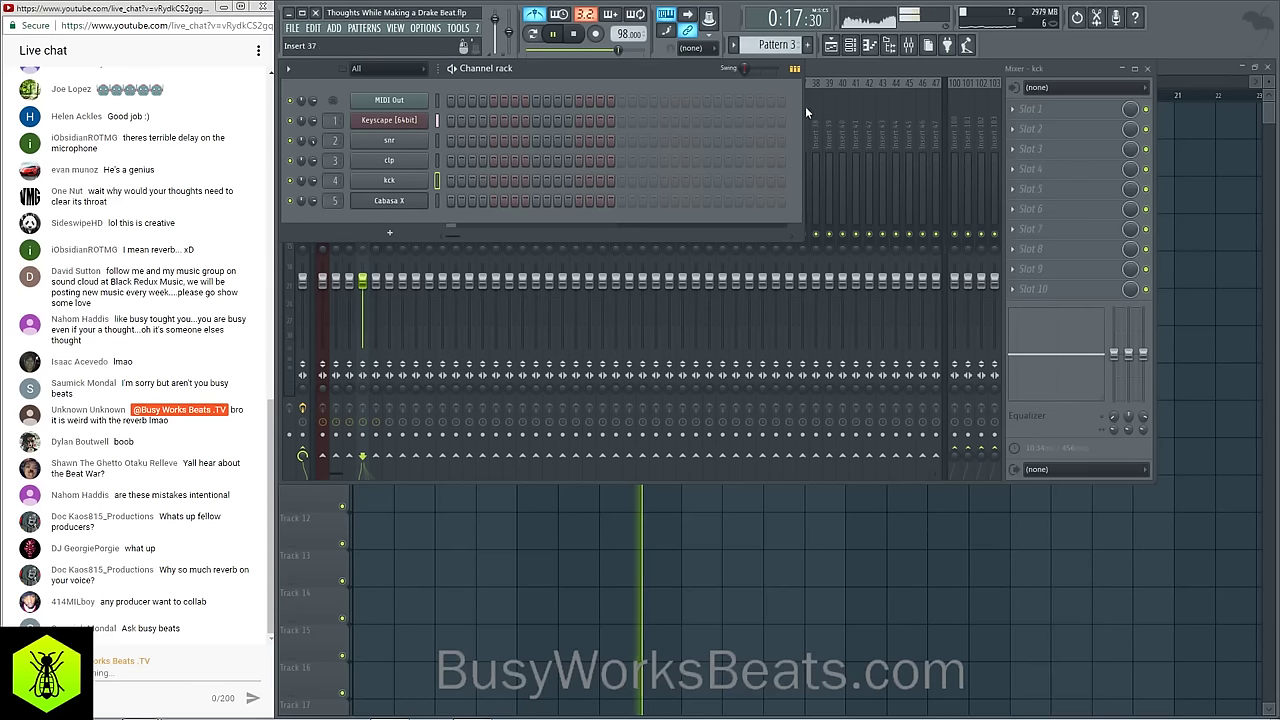
Step: Nudge the Keyscape track's volume up slightly in the mixer and close the mixer
{"action": "left_click", "coordinate": [871, 69]}
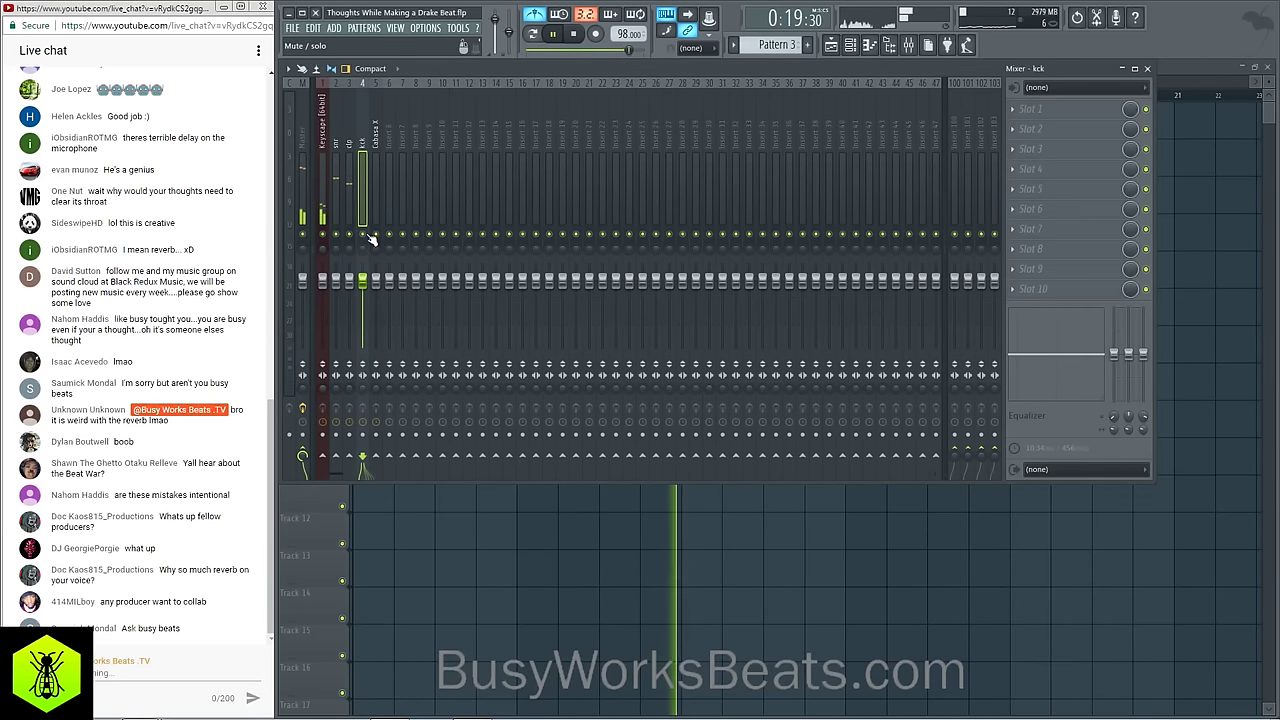
{"action": "left_click", "coordinate": [323, 280]}
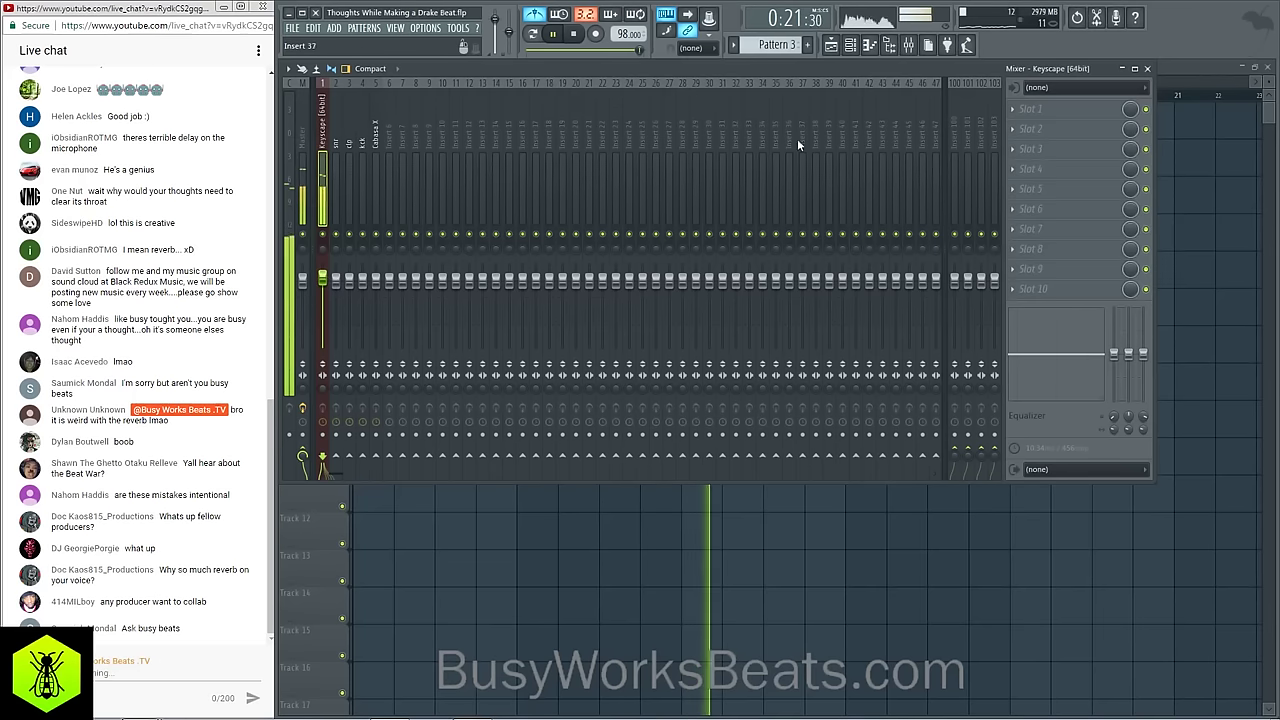
{"action": "left_click", "coordinate": [1147, 68]}
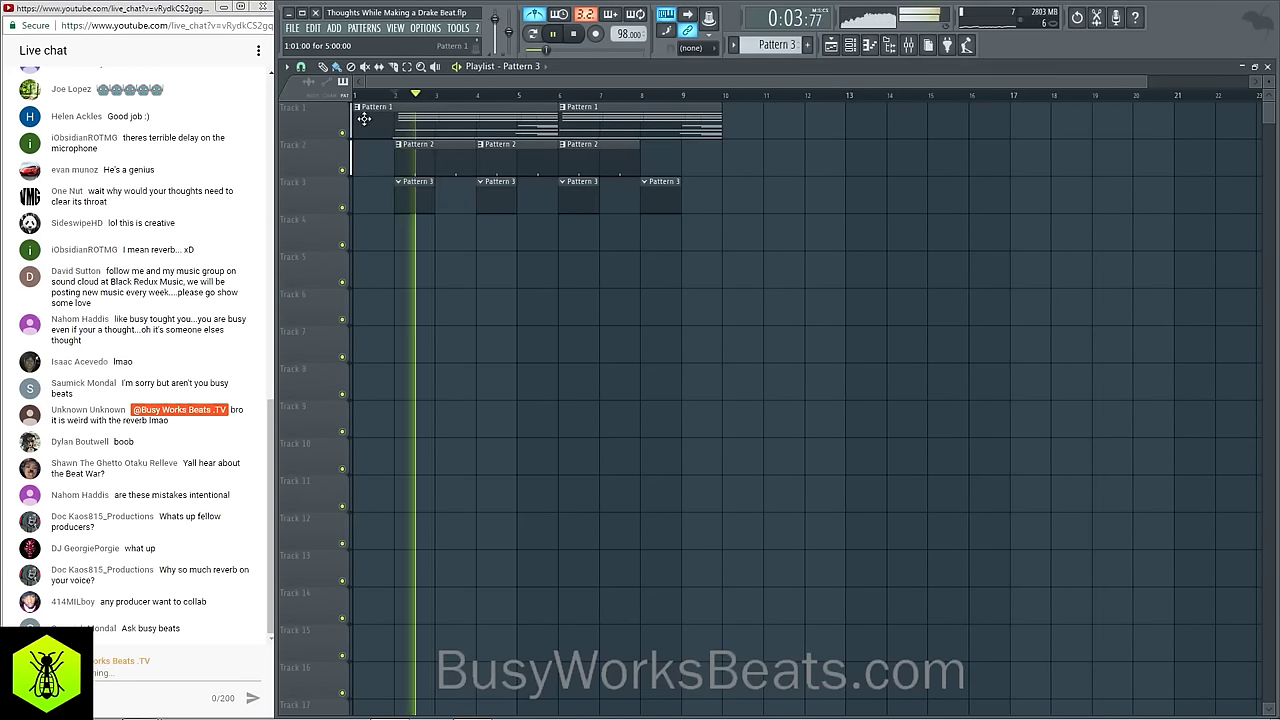
Step: Trim the empty first bar off the first Pattern 1 clip and move both Pattern 1 clips to bars 1 and 5
{"action": "double_click", "coordinate": [408, 121]}
{"action": "left_click", "coordinate": [1268, 67]}
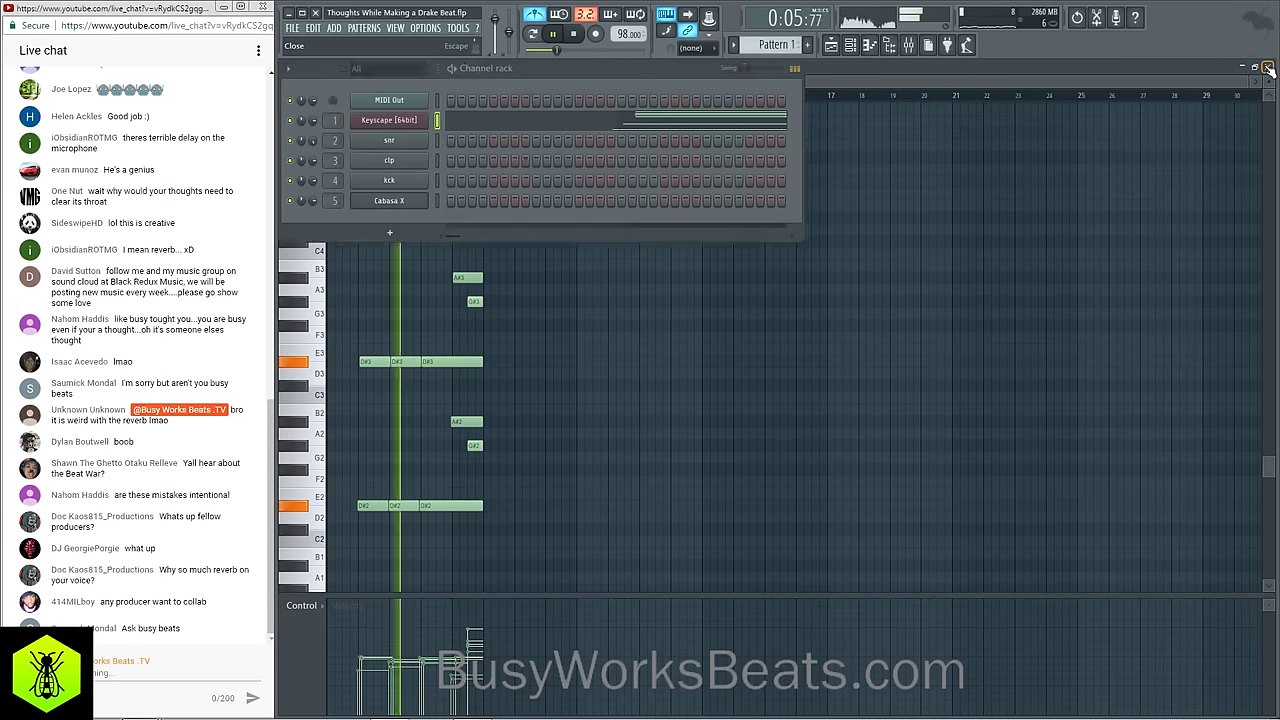
{"action": "right_click", "coordinate": [771, 251]}
{"action": "left_click_drag", "start_coordinate": [357, 117], "coordinate": [391, 117]}
{"action": "left_click_drag", "start_coordinate": [612, 114], "coordinate": [441, 122]}
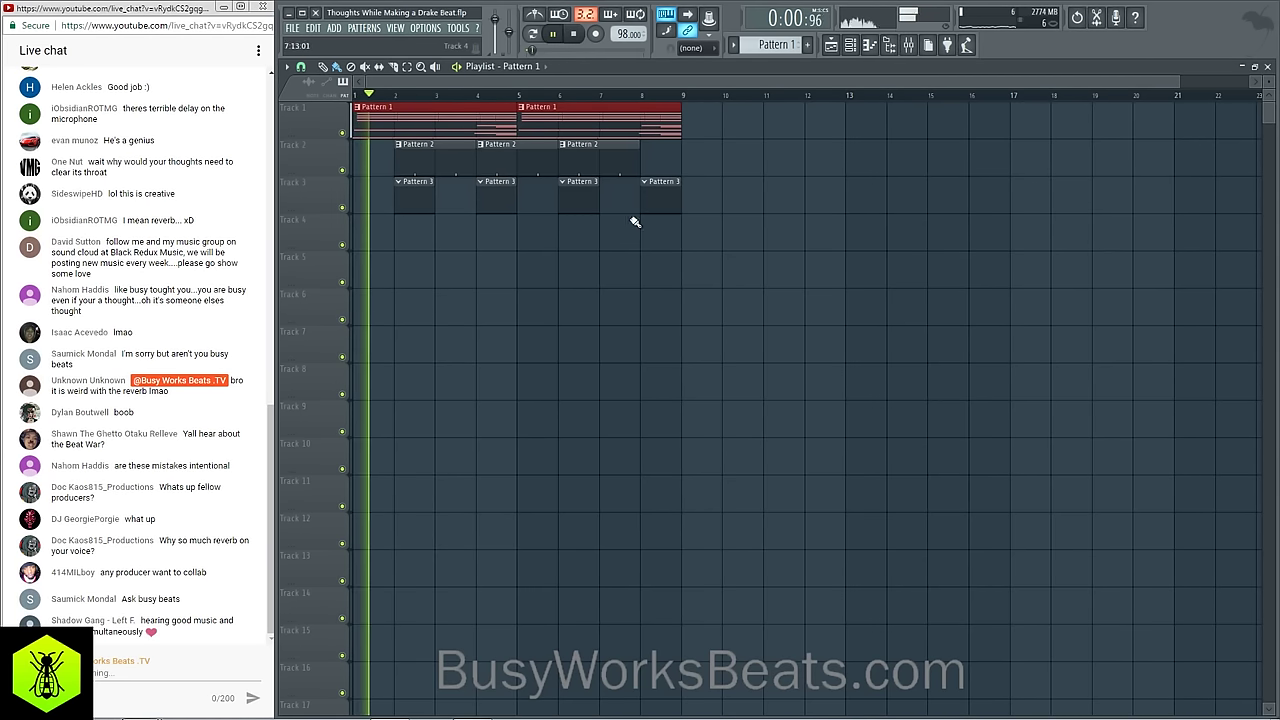
Step: Move all Pattern 2 and Pattern 3 clips one bar earlier so they start at bar 1
{"action": "left_click_drag", "start_coordinate": [691, 246], "coordinate": [394, 137]}
{"action": "left_click_drag", "start_coordinate": [477, 160], "coordinate": [436, 160]}
{"action": "left_click", "coordinate": [508, 245], "text": "ctrl"}
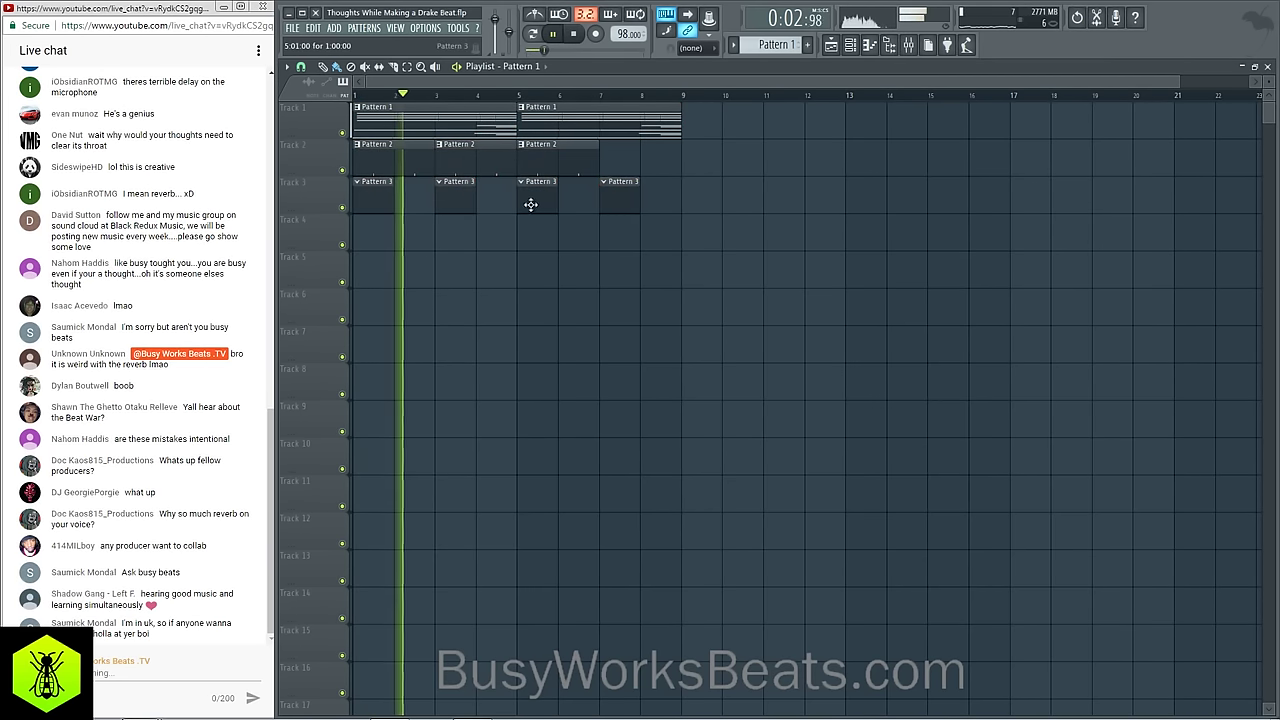
Step: Delete the Pattern 3 clips from Track 3 and add a fourth Pattern 2 clip at bar 7 on Track 2
{"action": "left_click_drag", "start_coordinate": [627, 206], "coordinate": [367, 203]}
{"action": "key", "text": "Delete"}
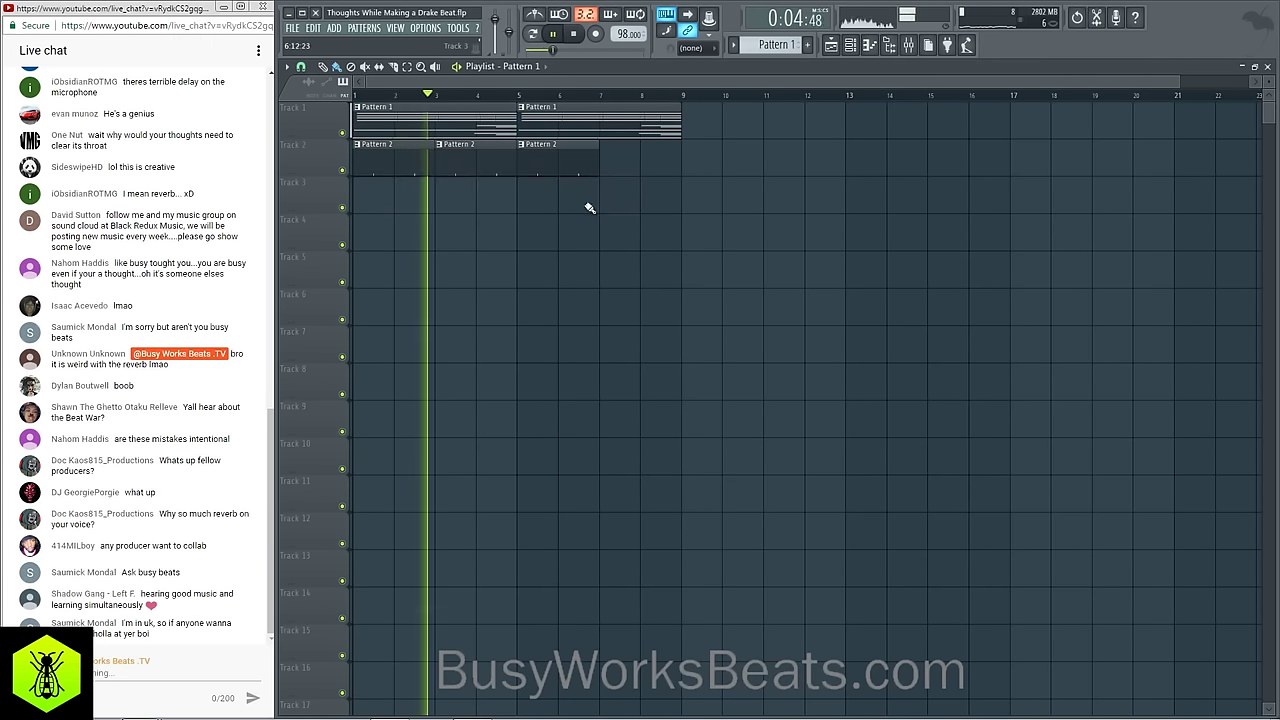
{"action": "mouse_move", "coordinate": [630, 176]}
{"action": "left_mouse_down"}
{"action": "mouse_move", "coordinate": [572, 164]}
{"action": "mouse_move", "coordinate": [628, 166]}
{"action": "left_mouse_up"}
{"action": "left_click", "coordinate": [638, 184], "text": "ctrl"}
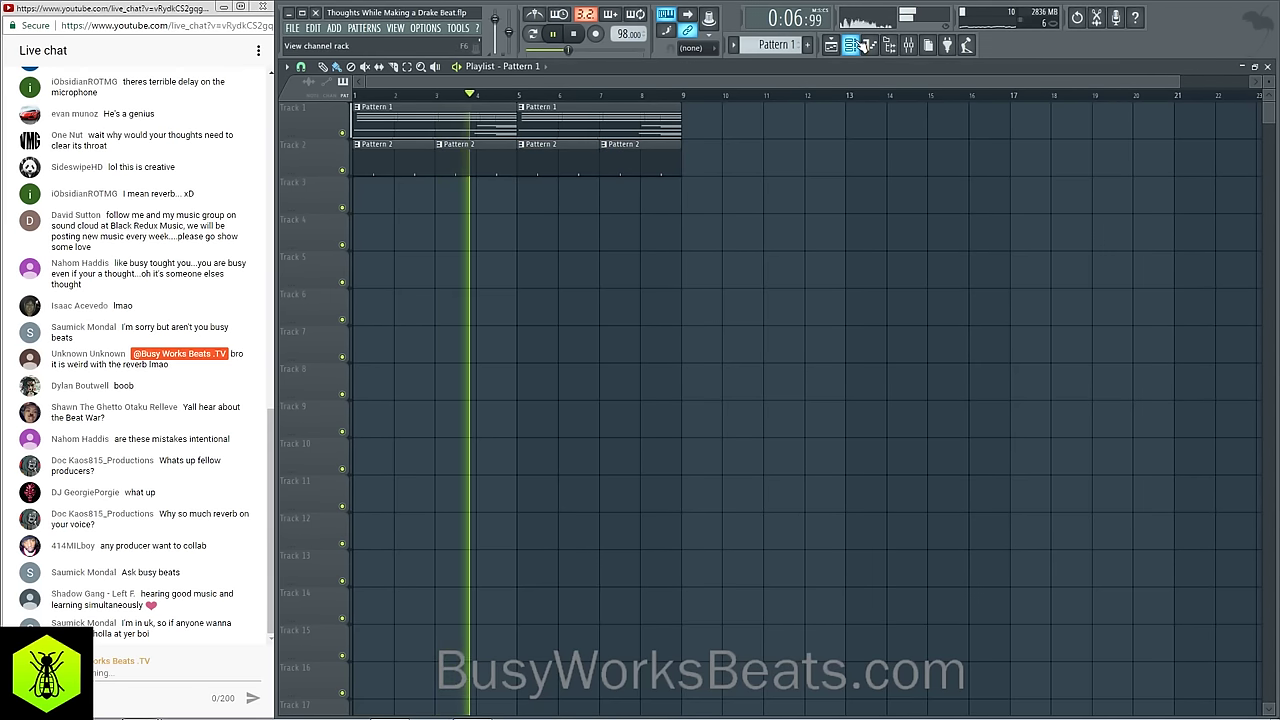
{"action": "key", "text": "F6"}
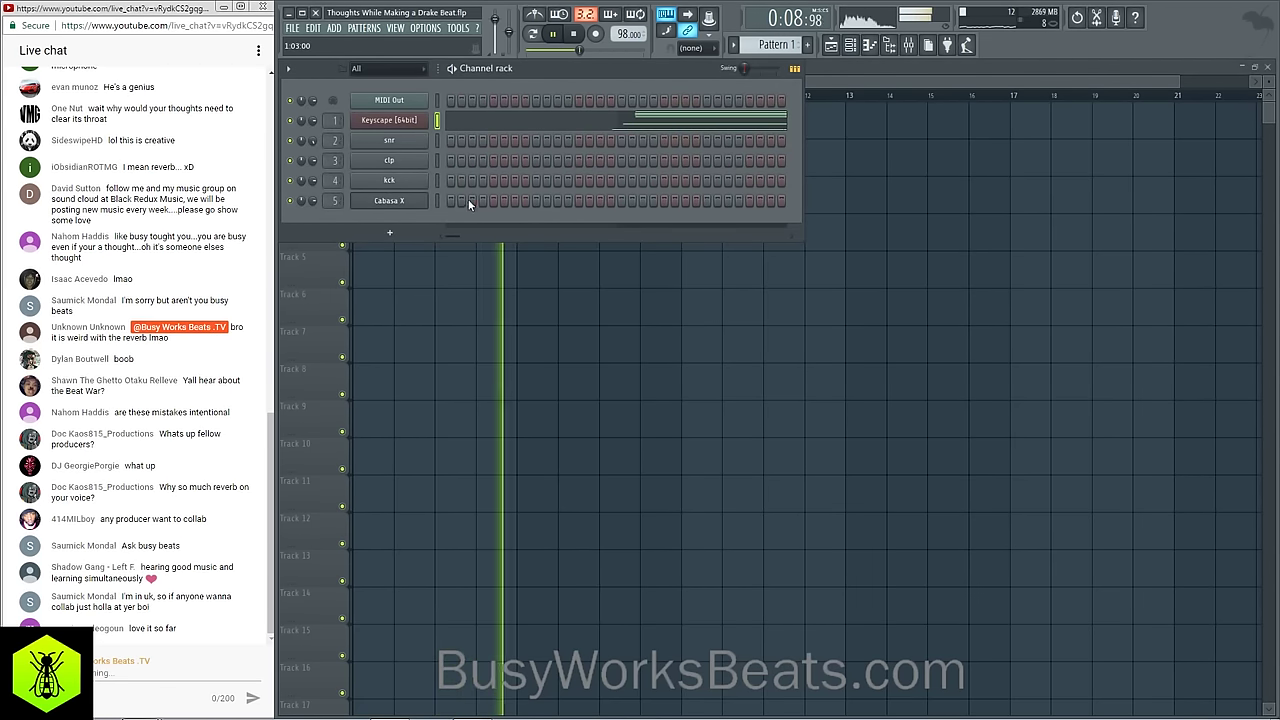
{"action": "key", "text": "F6"}
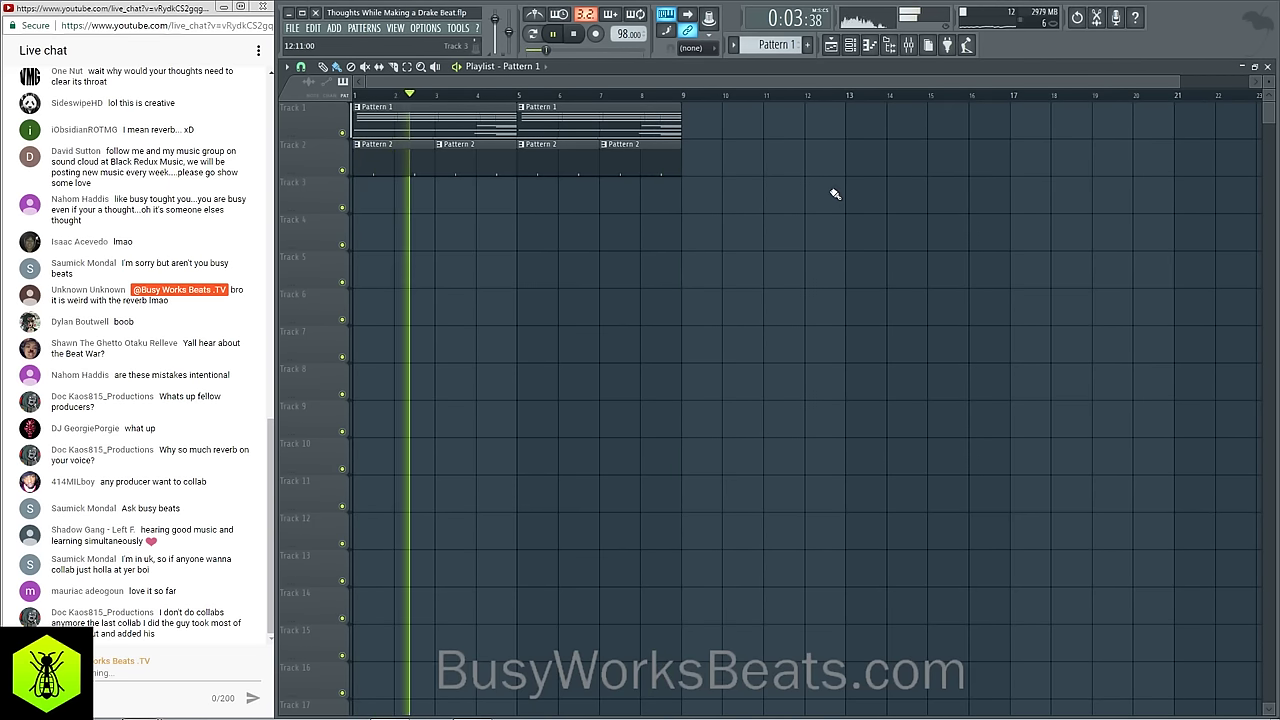
Step: Move all Pattern 1 and Pattern 2 clips one bar later to start at bar 2, and deselect them
{"action": "left_click_drag", "start_coordinate": [735, 163], "coordinate": [431, 142]}
{"action": "key", "text": "space"}
{"action": "left_click_drag", "start_coordinate": [751, 196], "coordinate": [443, 117]}
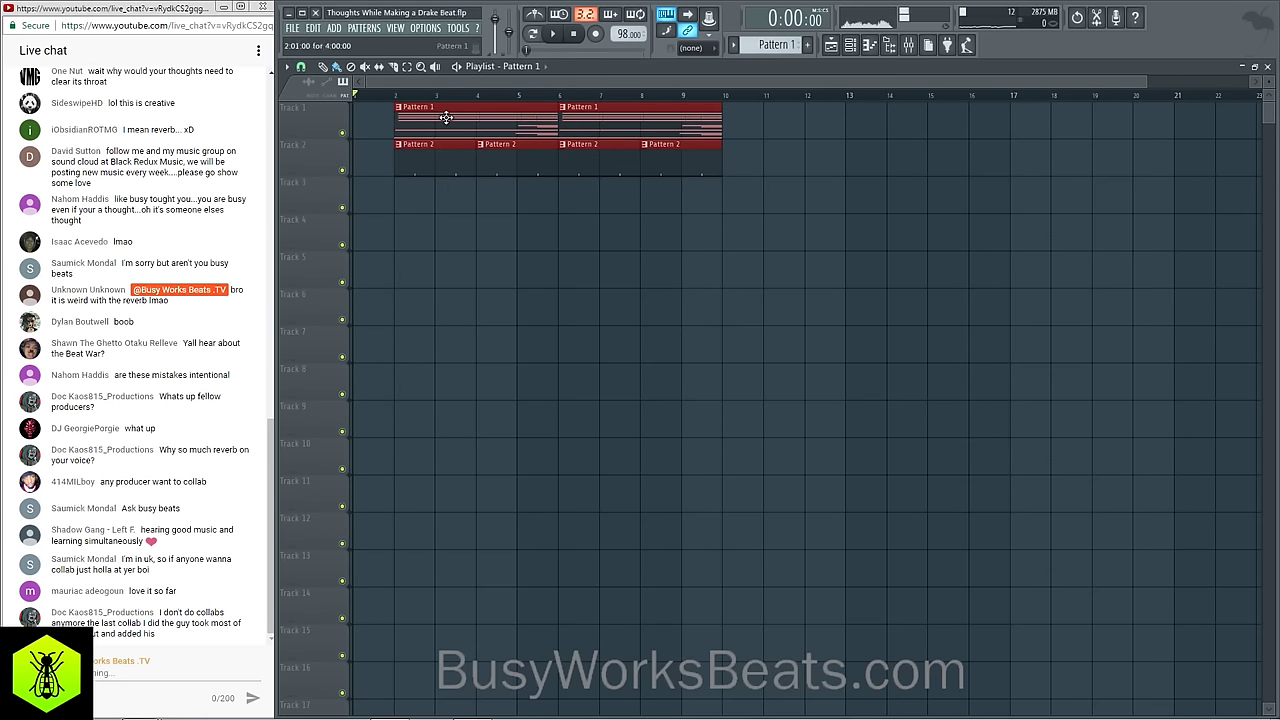
{"action": "key", "text": "ctrl+d"}
Step: Nudge both Pattern 1 clips slightly later than the Pattern 2 clips and check the timing from bar 2
{"action": "key", "text": "space"}
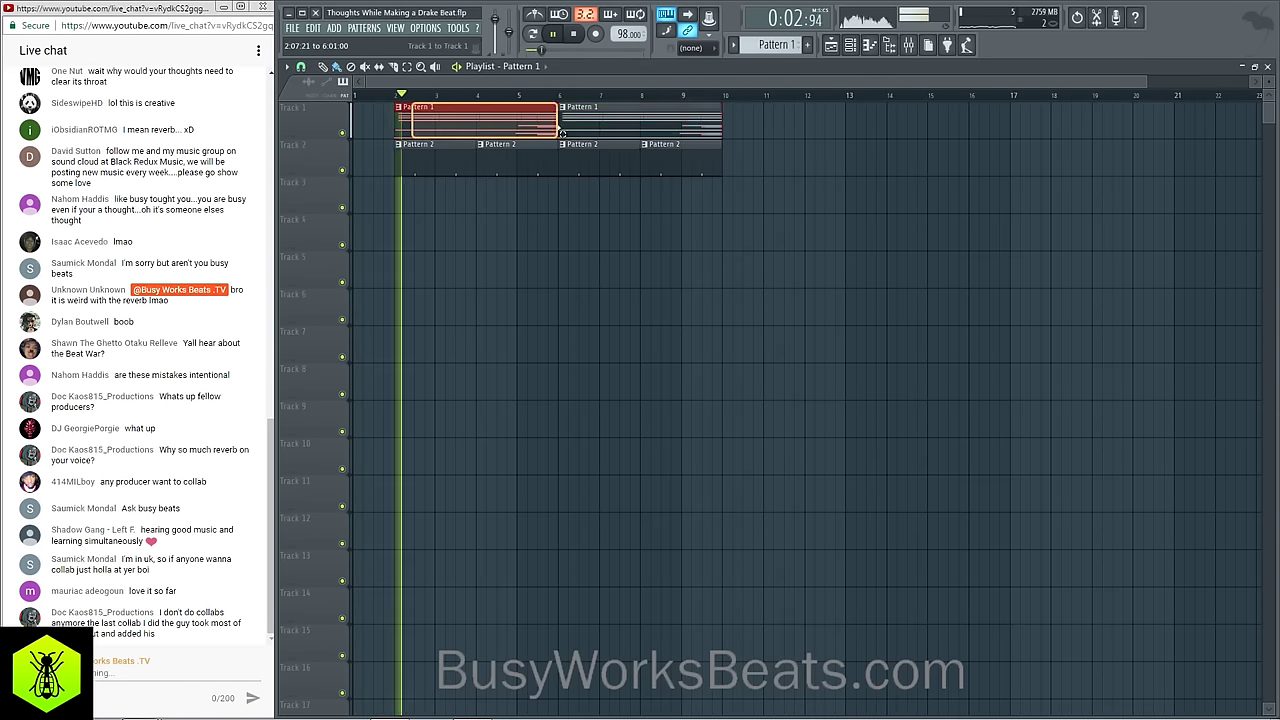
{"action": "scroll", "coordinate": [418, 97], "scroll_direction": "up", "scroll_amount": 5}
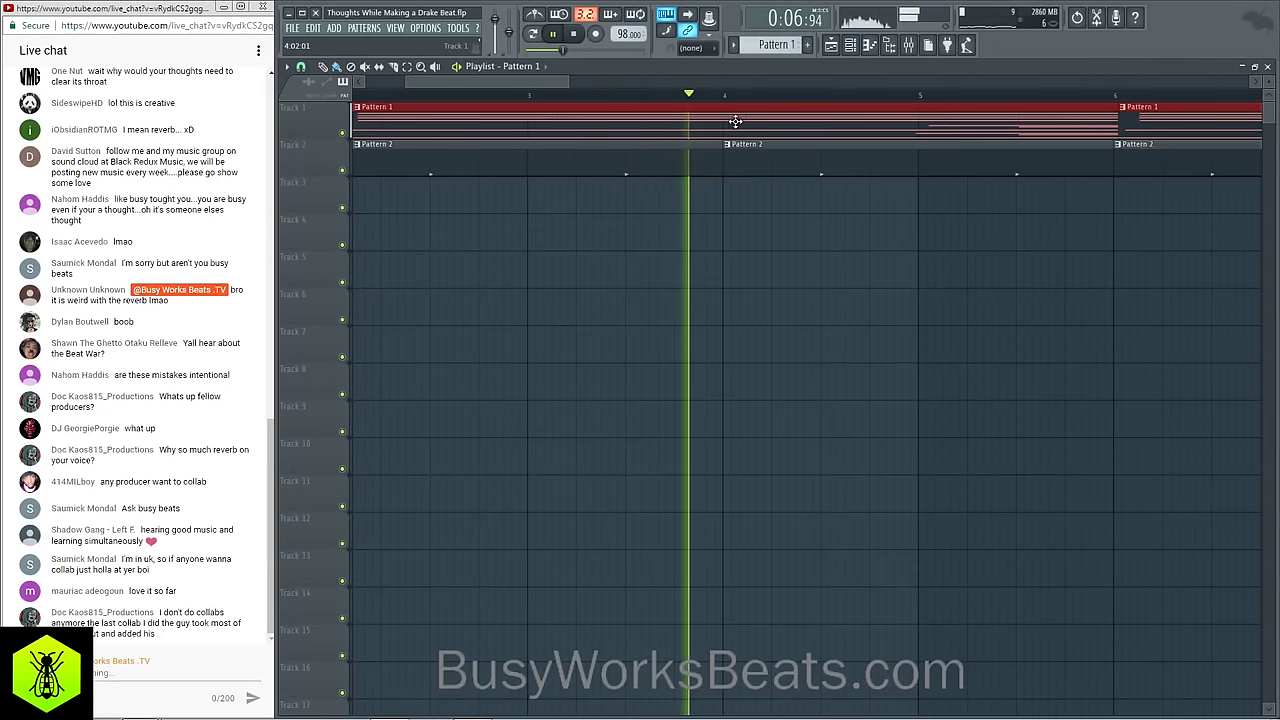
{"action": "scroll", "coordinate": [659, 99], "scroll_direction": "down", "scroll_amount": 2}
{"action": "key", "text": "space"}
{"action": "key", "text": "space"}
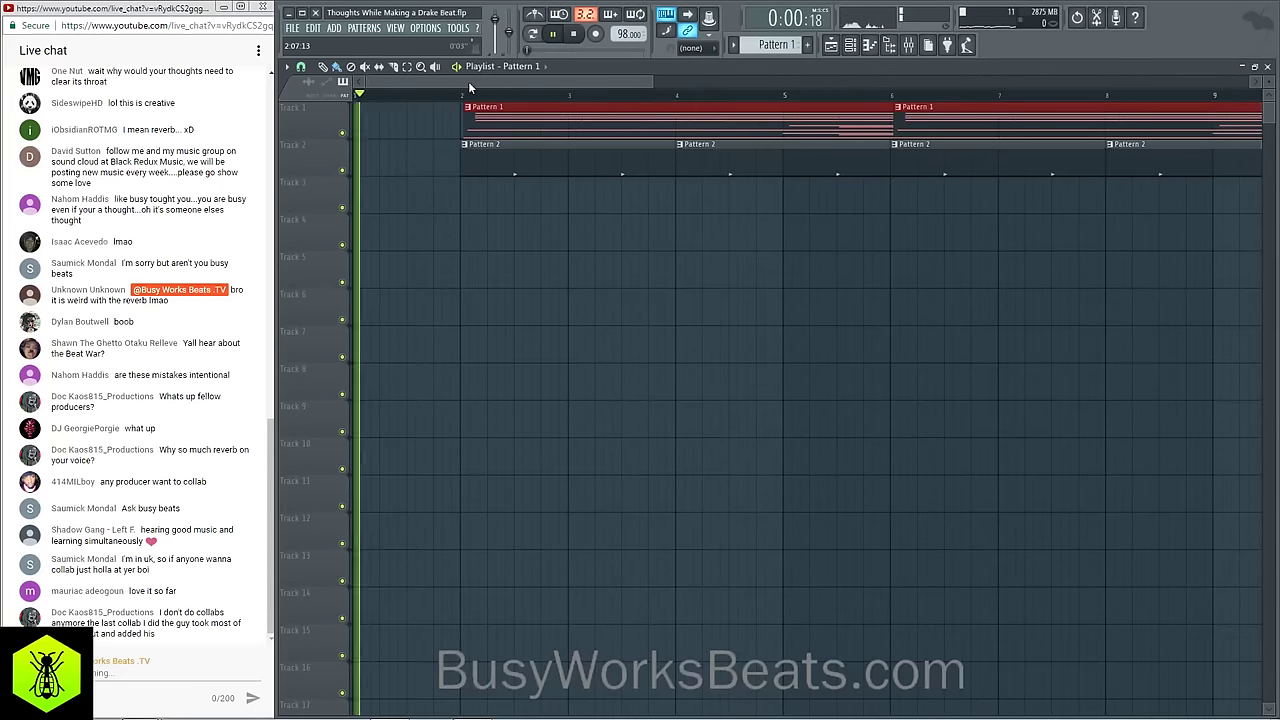
{"action": "left_click", "coordinate": [468, 96]}
{"action": "scroll", "coordinate": [474, 101], "scroll_direction": "up", "scroll_amount": 2}
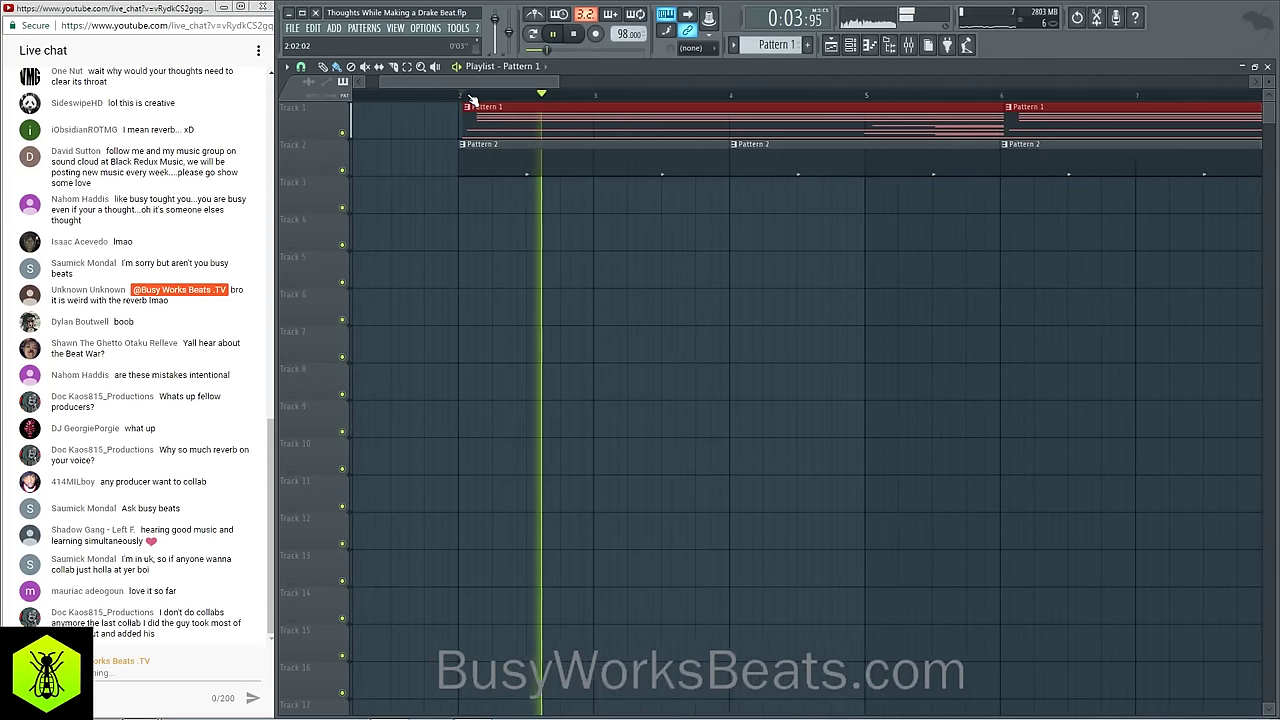
Step: Deselect the clips and save the project as a new version, Thoughts While Making a Drake Beat_2.flp
{"action": "scroll", "coordinate": [474, 101], "scroll_direction": "down", "scroll_amount": 3}
{"action": "scroll", "coordinate": [473, 101], "scroll_direction": "down", "scroll_amount": 2}
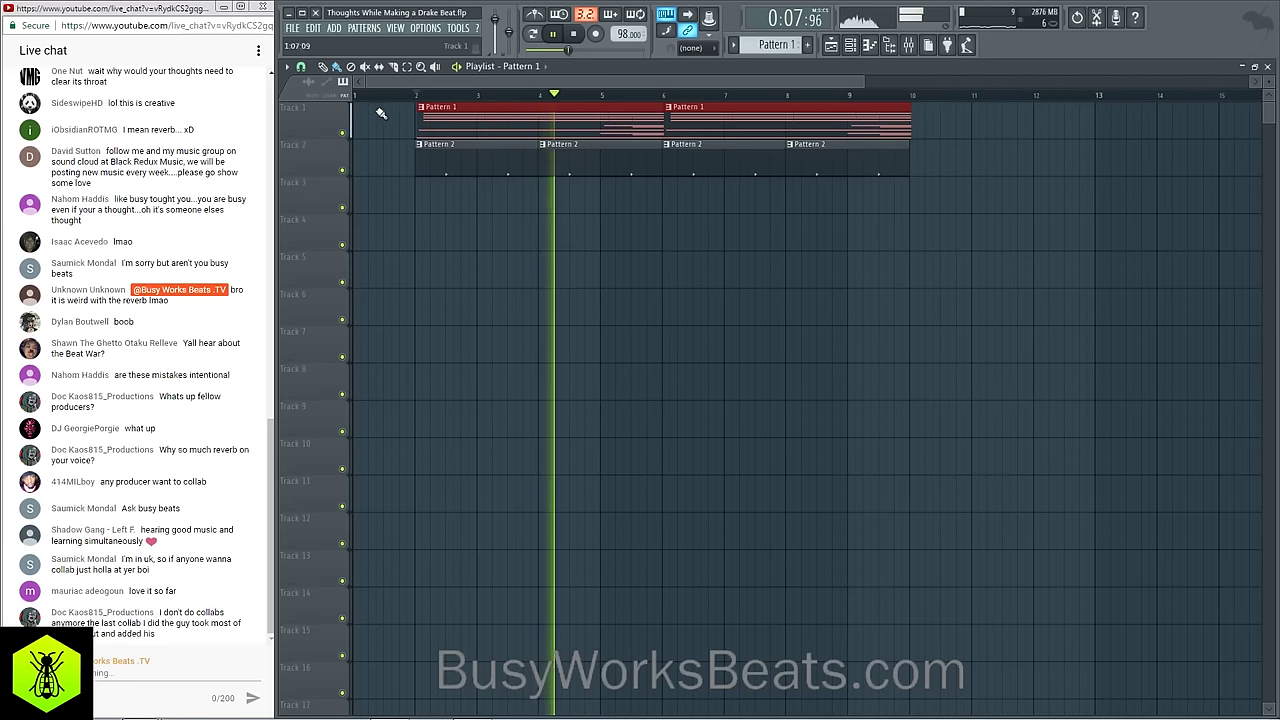
{"action": "left_click", "coordinate": [292, 27]}
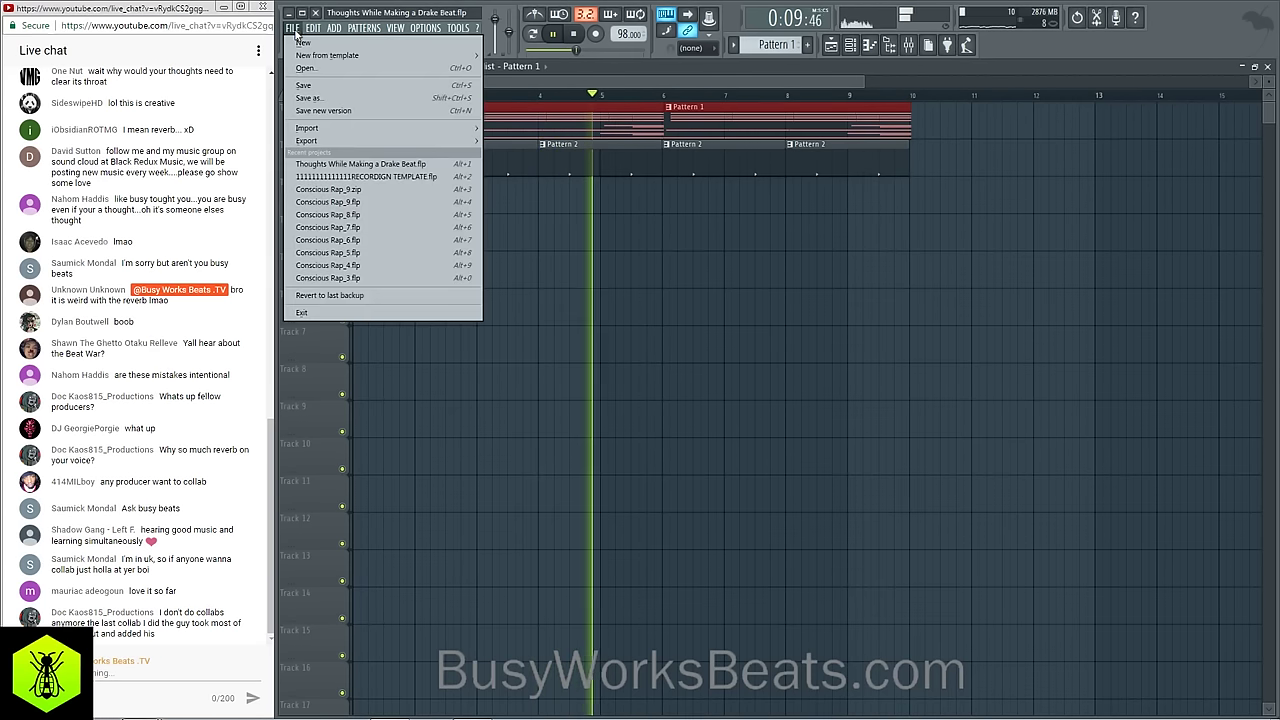
{"action": "left_click", "coordinate": [330, 109]}
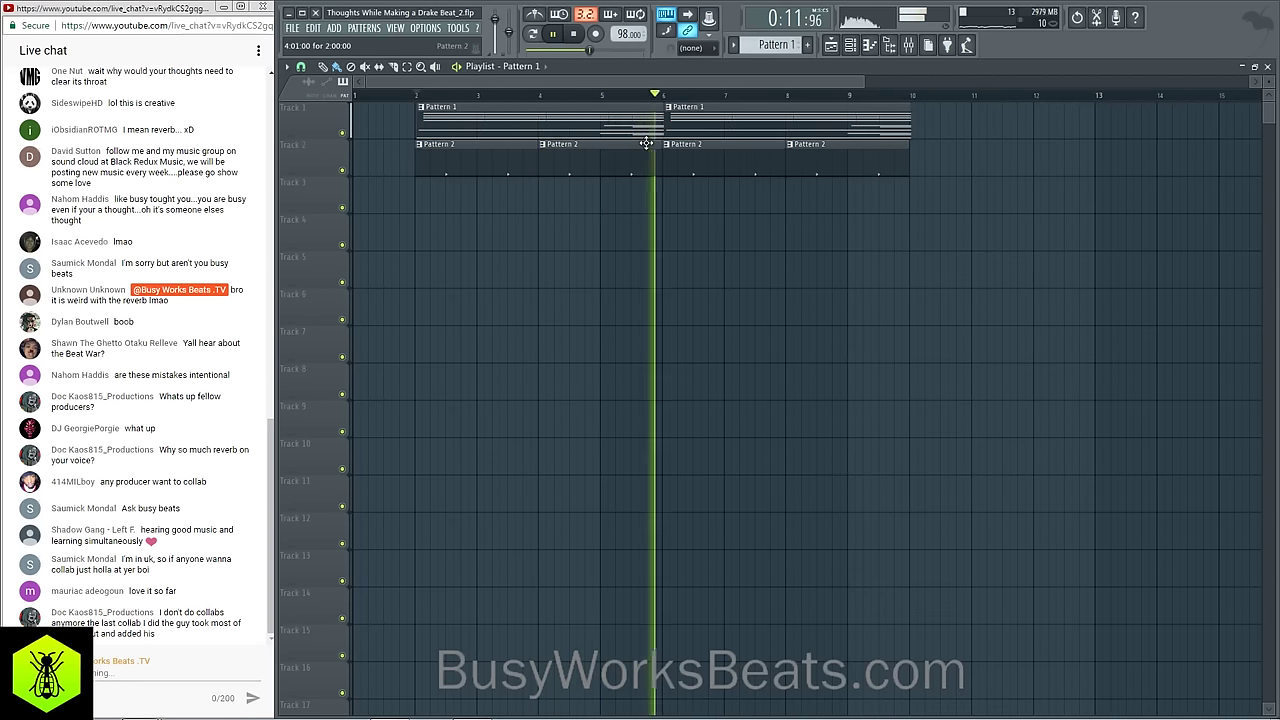
Step: Open Pattern 1's Keyscape notes and play from bar 2 to examine the timing of the opening D#2 and D#3 notes
{"action": "left_click", "coordinate": [421, 108]}
{"action": "left_click", "coordinate": [440, 146]}
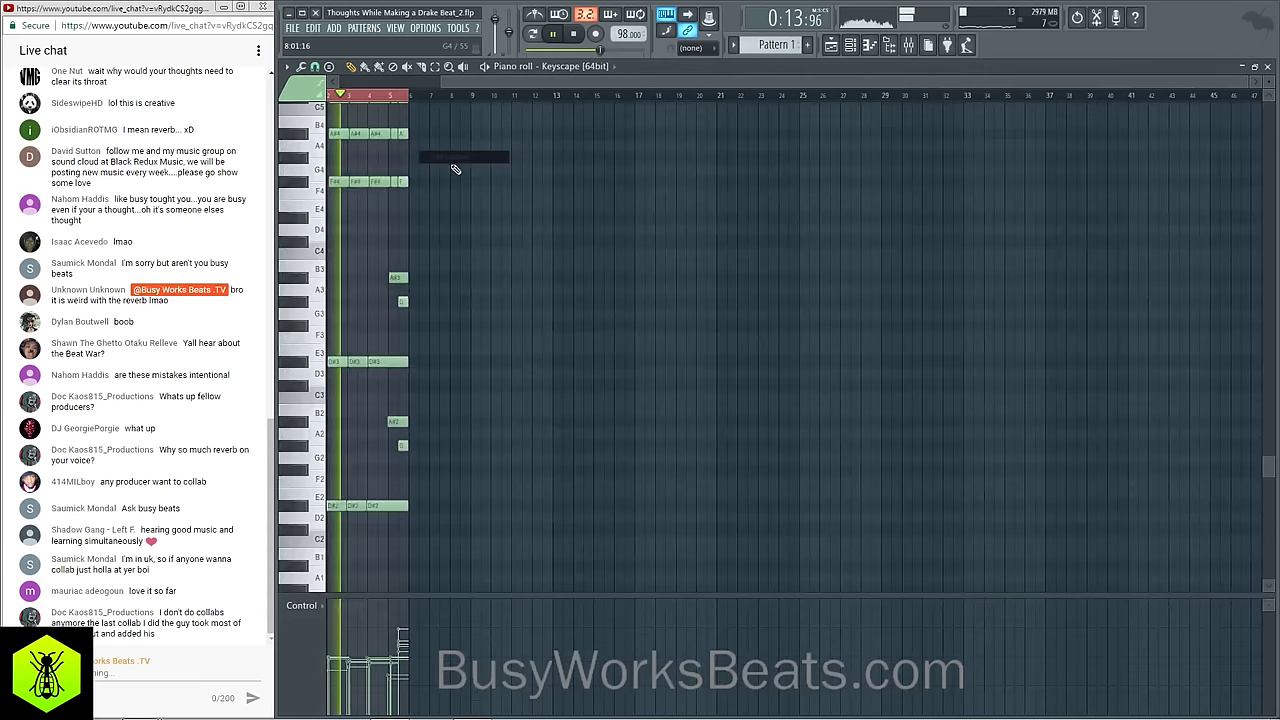
{"action": "scroll", "coordinate": [405, 103], "scroll_direction": "up", "scroll_amount": 5}
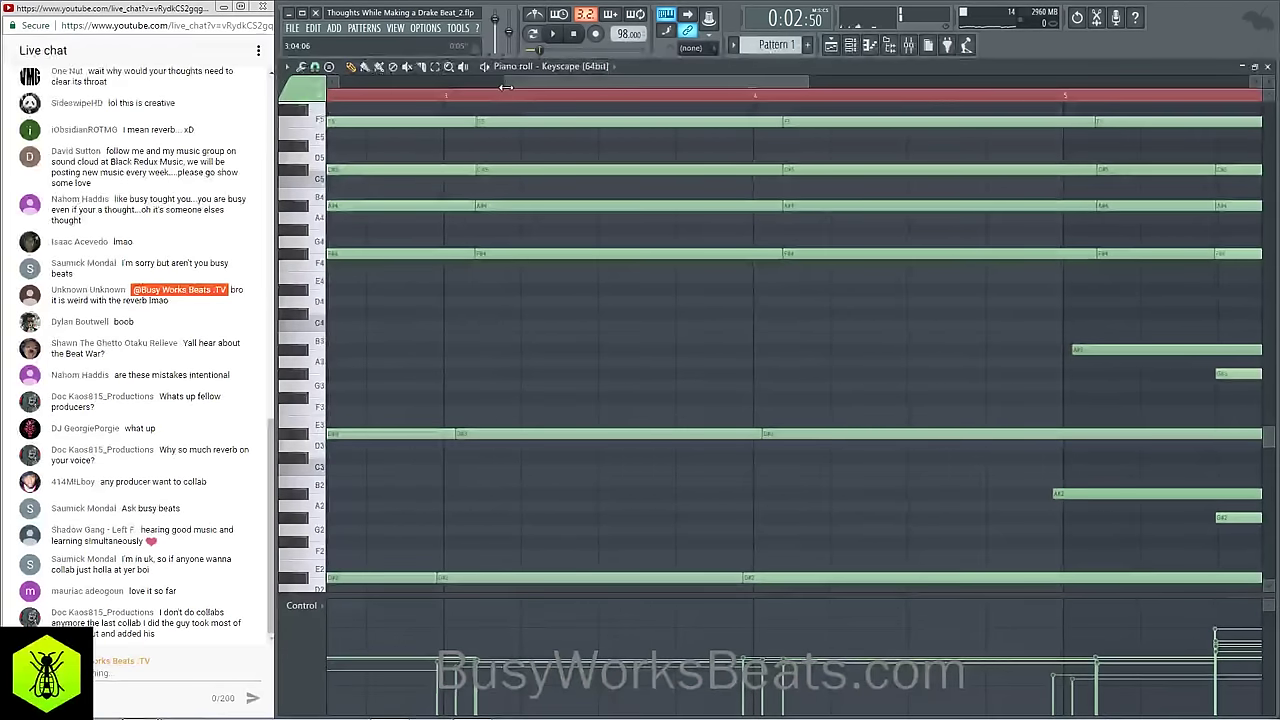
{"action": "scroll", "coordinate": [520, 214], "scroll_direction": "down", "scroll_amount": 4}
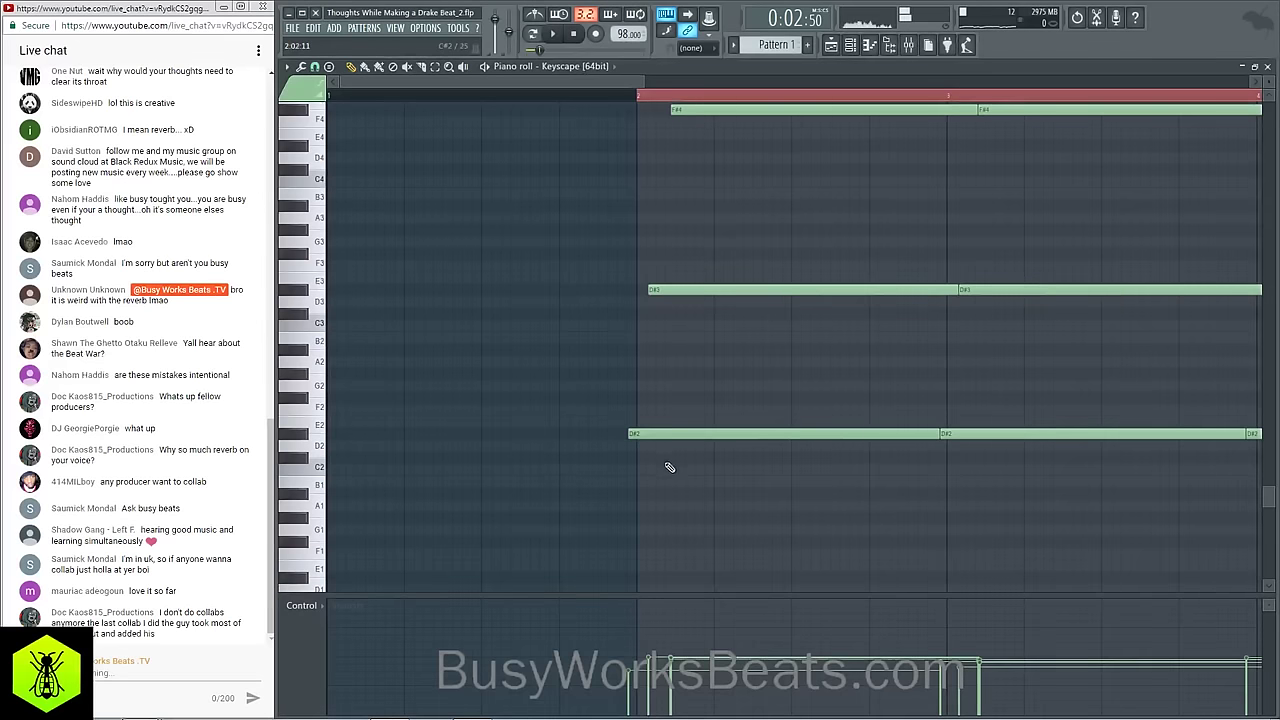
{"action": "left_click_drag", "start_coordinate": [669, 466], "coordinate": [669, 277]}
{"action": "key", "text": "space"}
{"action": "key", "text": "space"}
{"action": "key", "text": "space"}
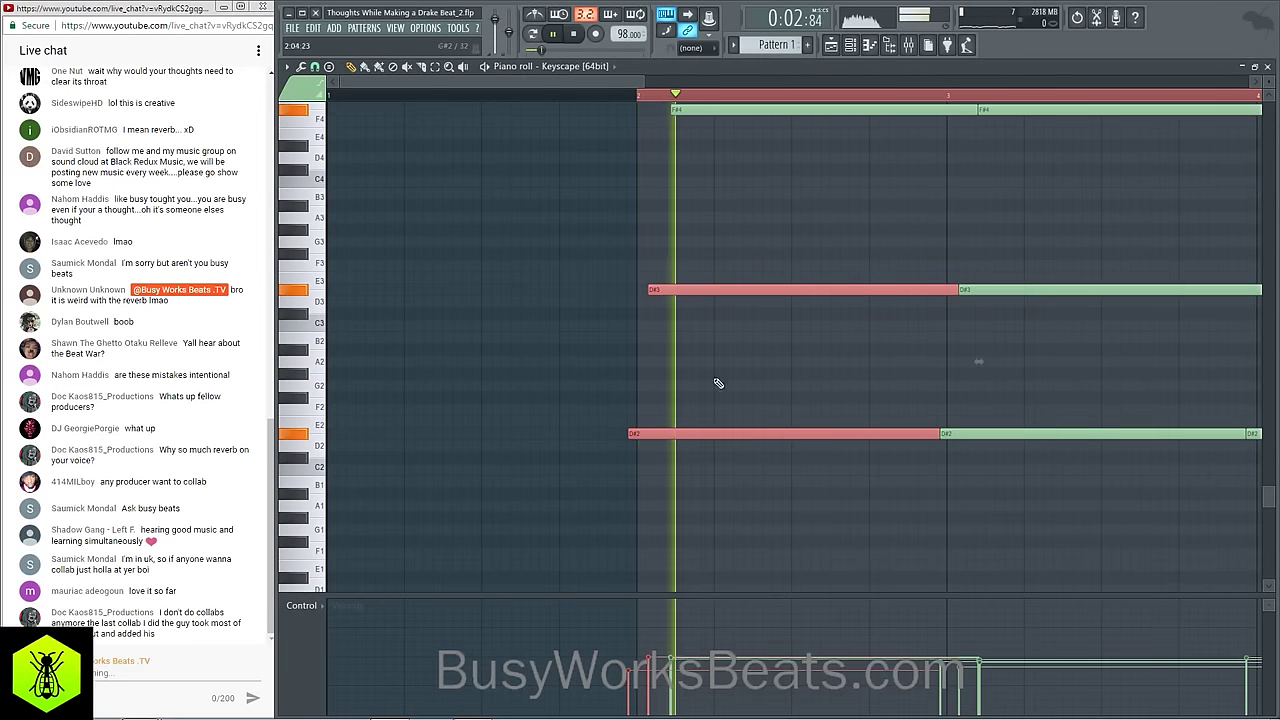
{"action": "left_click", "coordinate": [1268, 67]}
{"action": "key", "text": "F6"}
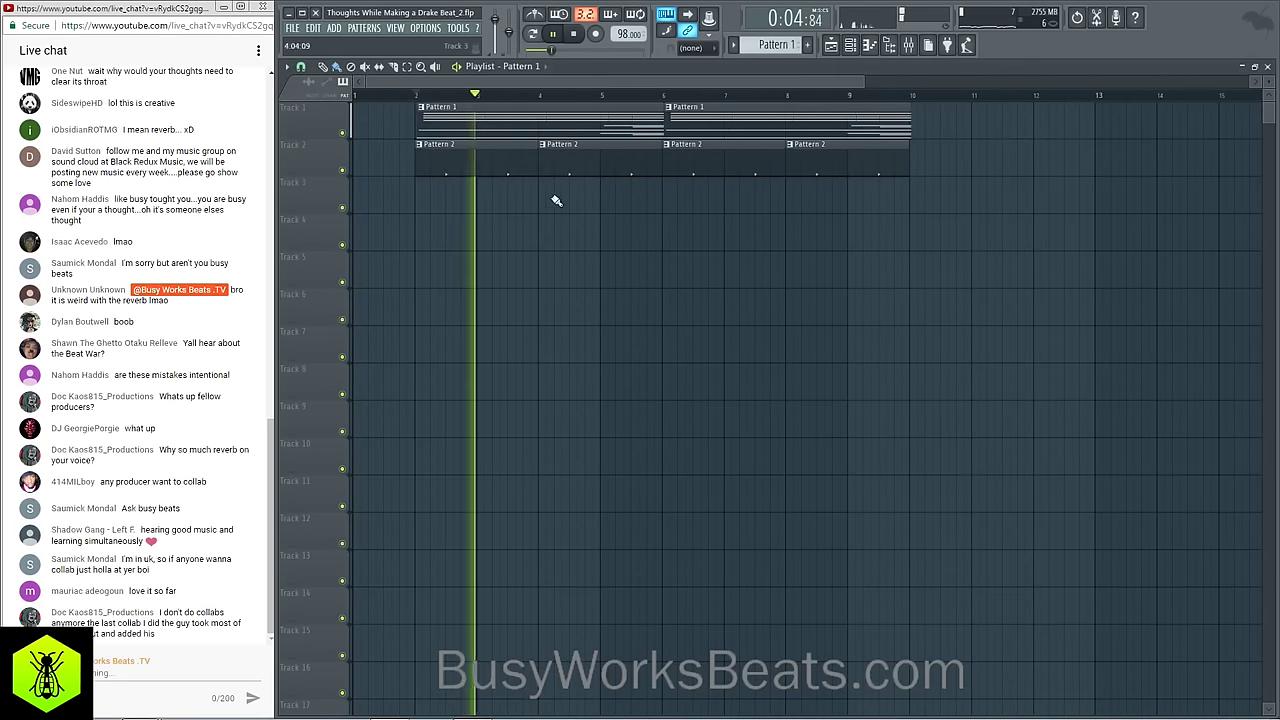
Step: Check the Keyscape channel's plugin settings and its instrument interface
{"action": "left_click", "coordinate": [851, 46]}
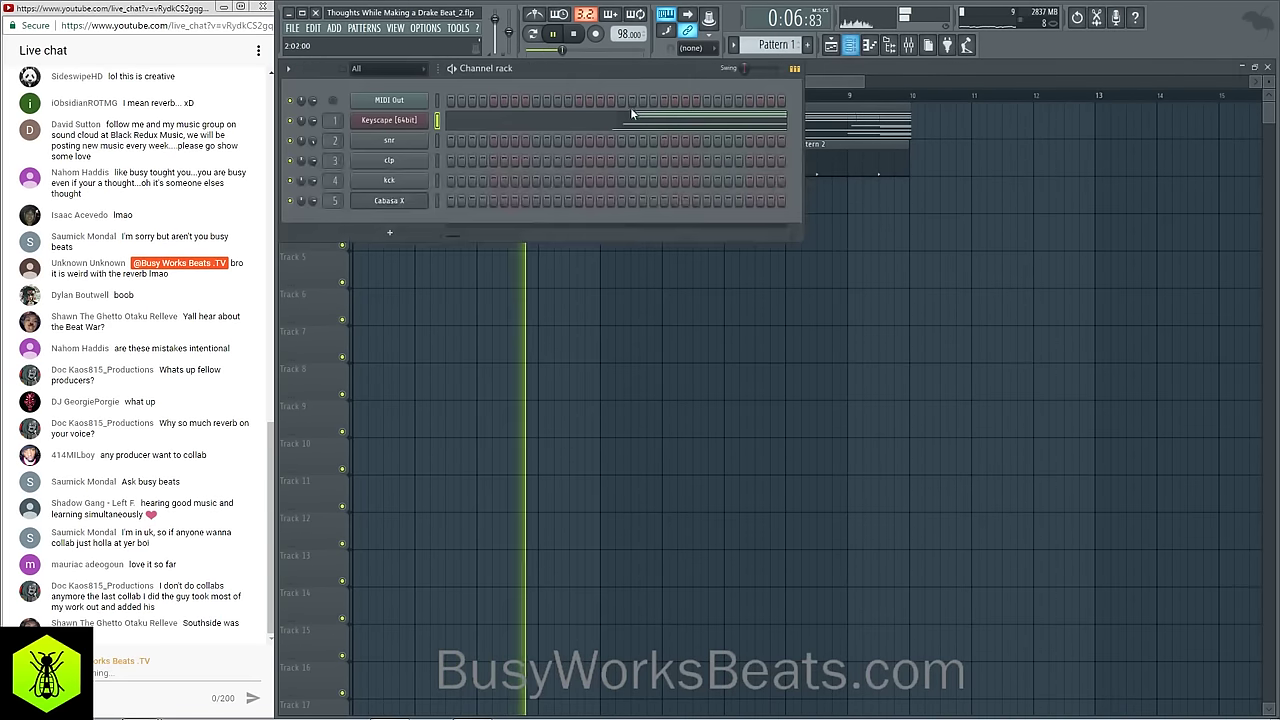
{"action": "left_click", "coordinate": [390, 121]}
{"action": "left_click", "coordinate": [330, 176]}
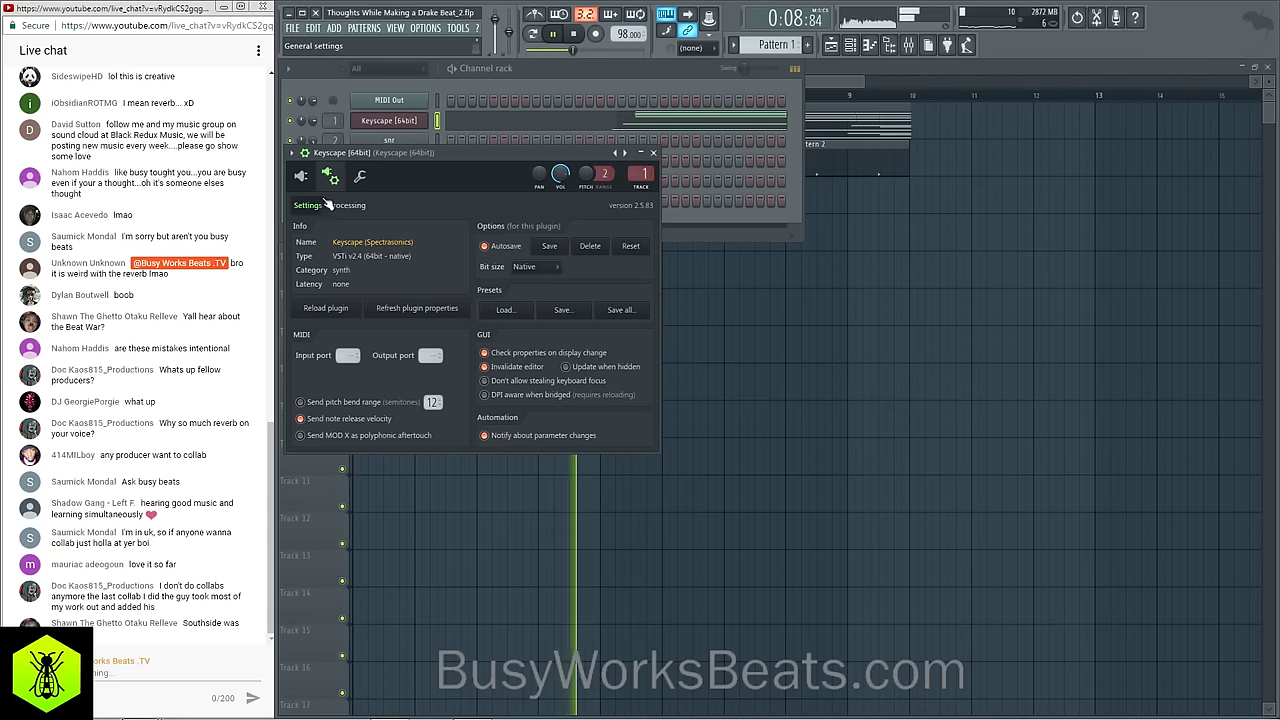
{"action": "left_click", "coordinate": [340, 205]}
{"action": "left_click", "coordinate": [301, 176]}
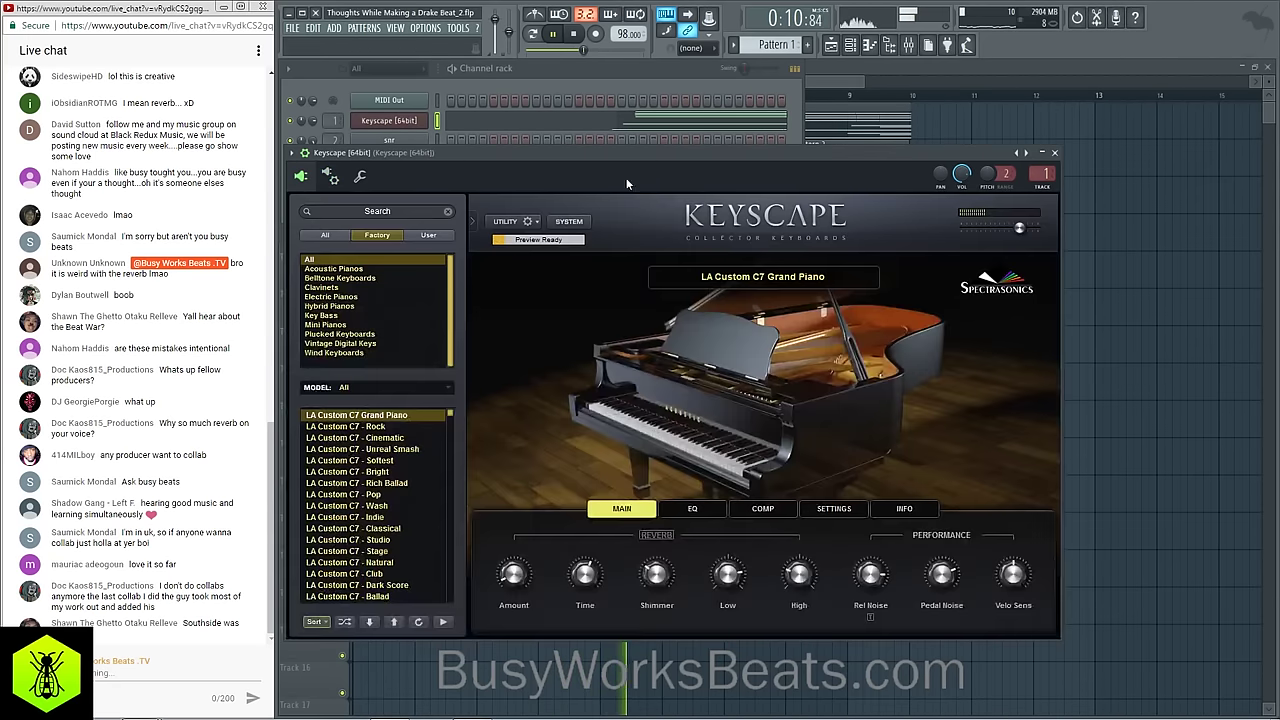
{"action": "left_click", "coordinate": [1060, 153]}
Step: Shift the final chord of Pattern 1 (C#5, A#4, F#4, G#3 and G#2) slightly earlier in bar 5 and audition it
{"action": "key", "text": "space"}
{"action": "left_click", "coordinate": [601, 127]}
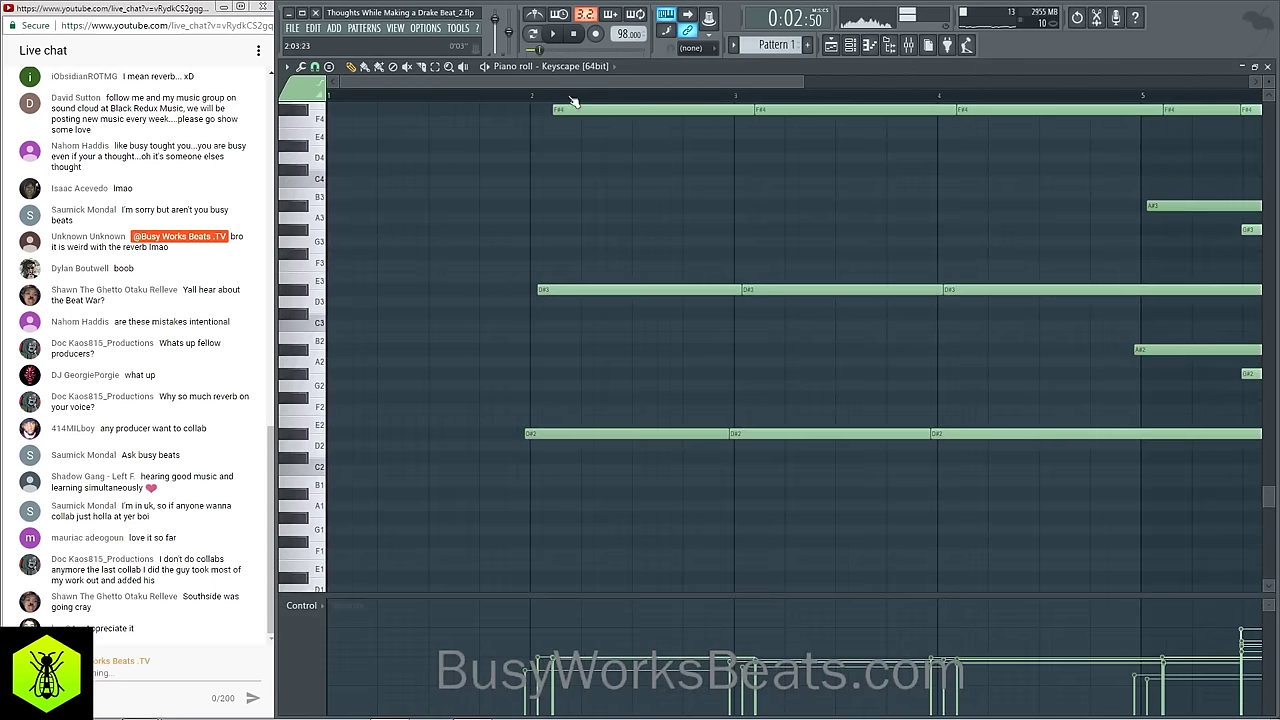
{"action": "scroll", "coordinate": [730, 348], "scroll_direction": "up", "scroll_amount": 2}
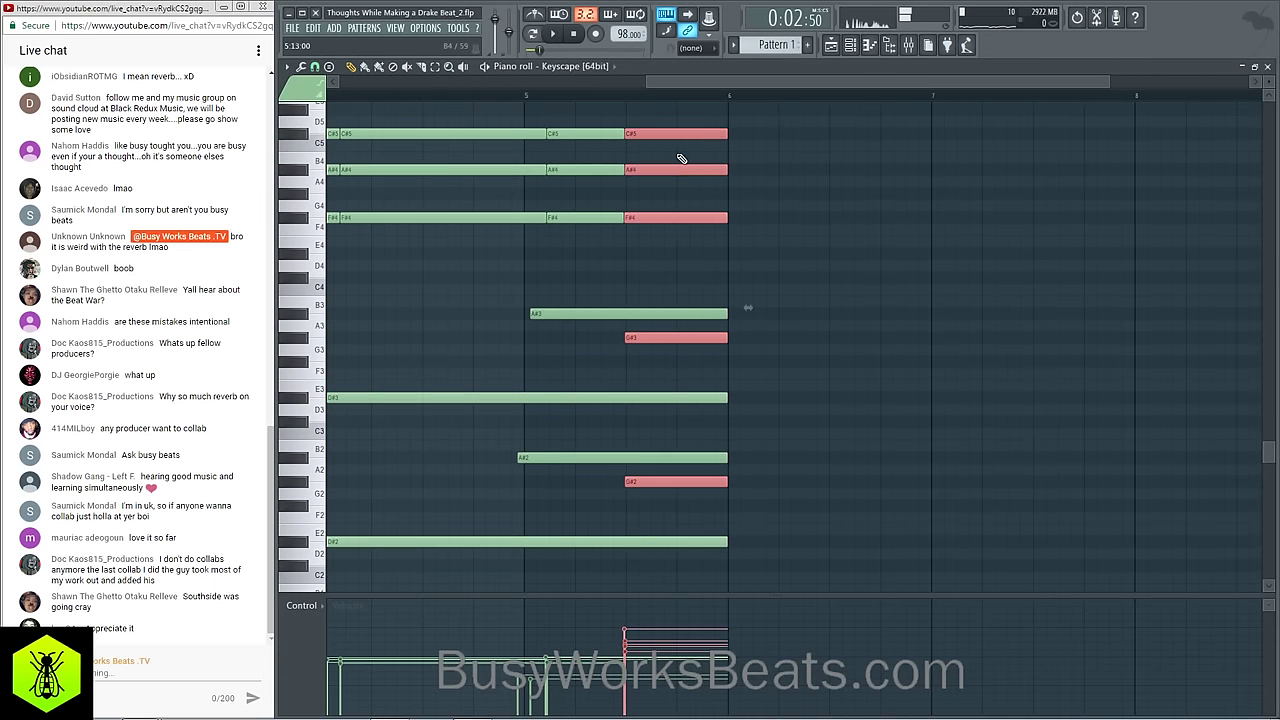
{"action": "scroll", "coordinate": [677, 166], "scroll_direction": "up", "scroll_amount": 3}
{"action": "scroll", "coordinate": [640, 140], "scroll_direction": "up", "scroll_amount": 3}
{"action": "key", "text": "space"}
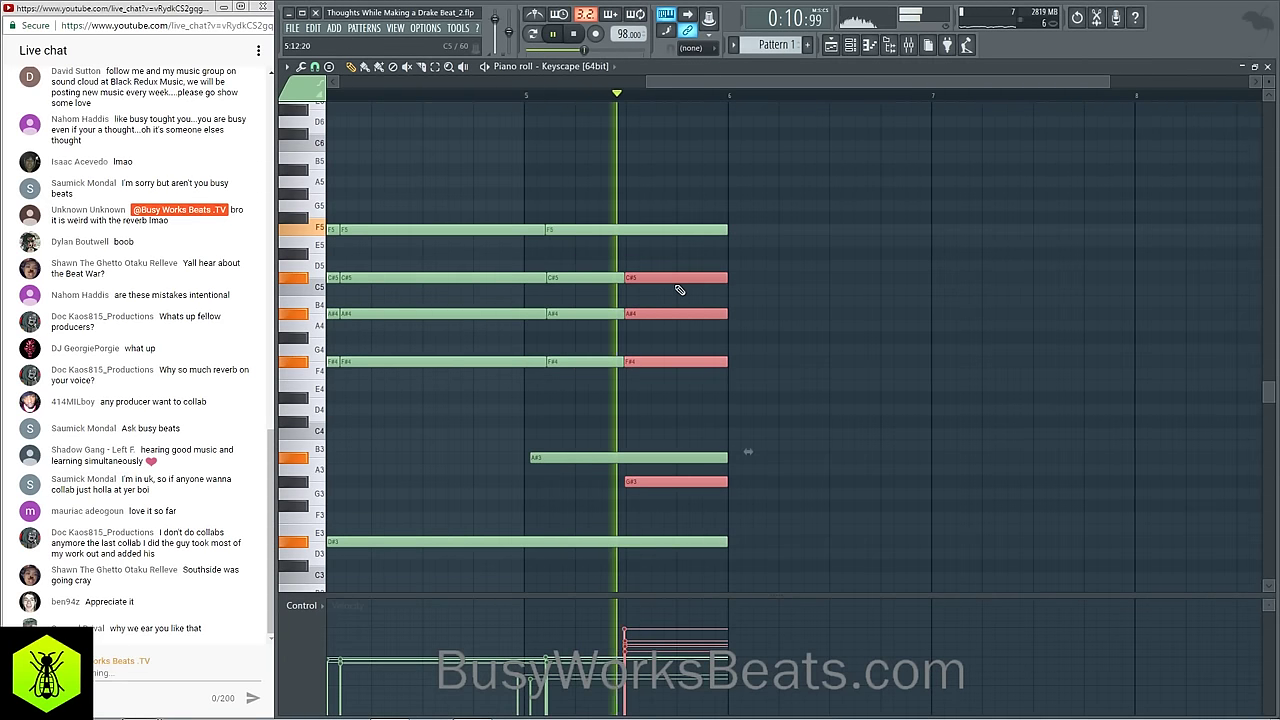
{"action": "key", "text": "space"}
{"action": "key", "text": "space"}
{"action": "left_click_drag", "start_coordinate": [665, 273], "coordinate": [608, 520]}
{"action": "key", "text": "space"}
{"action": "key", "text": "space"}
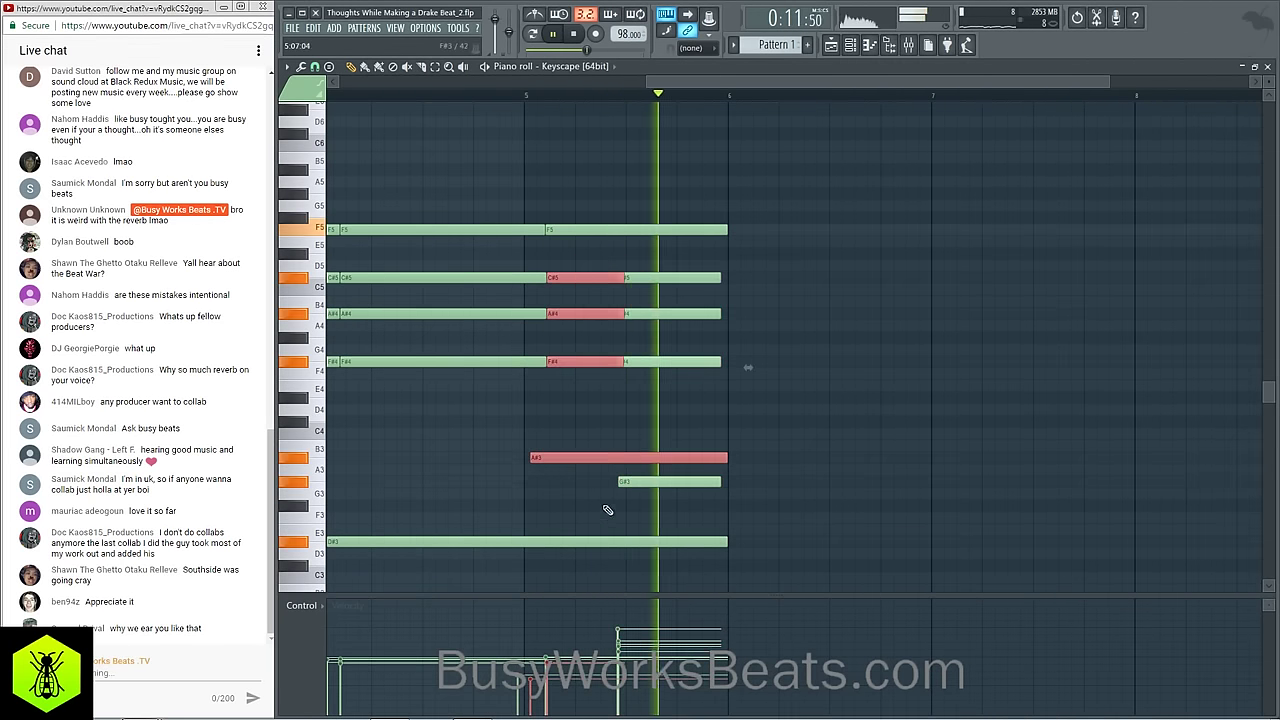
Step: Select the final chord's C#5, A#4 and F#4 notes and play bar 5 to check the chord's timing
{"action": "key", "text": "space"}
{"action": "scroll", "coordinate": [625, 490], "scroll_direction": "down", "scroll_amount": 3}
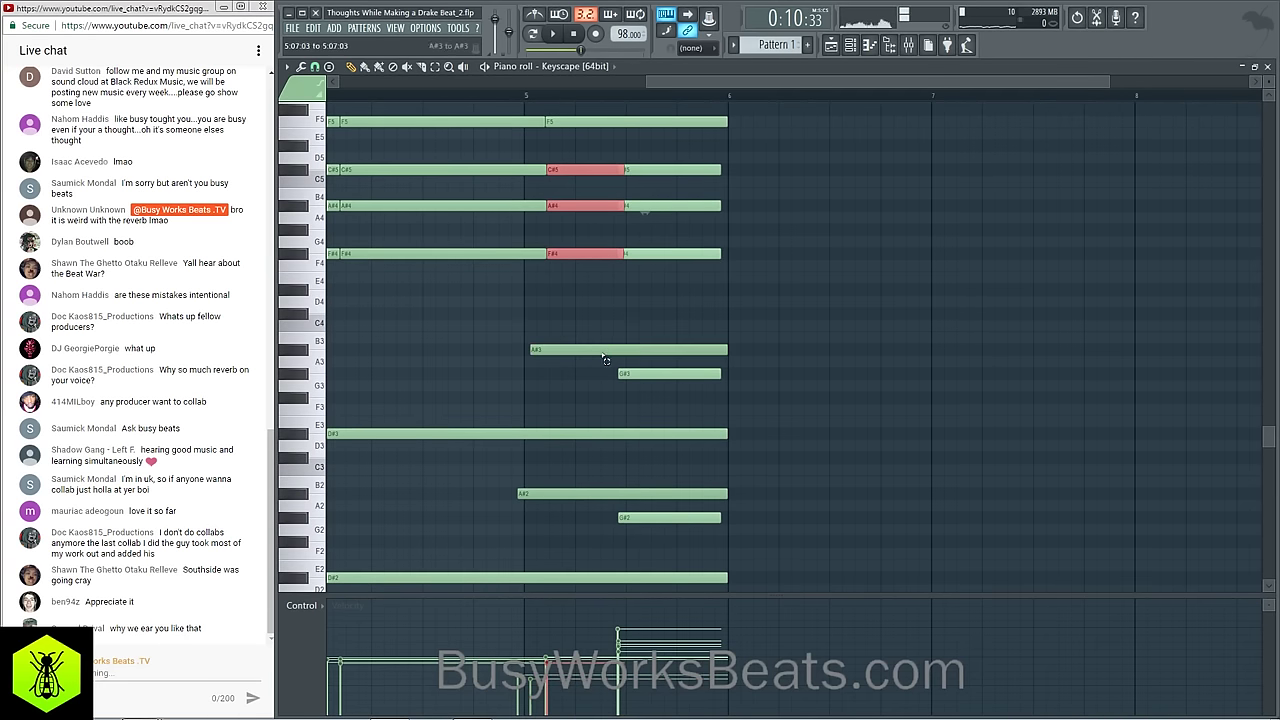
{"action": "key", "text": "space"}
{"action": "left_click_drag", "start_coordinate": [676, 162], "coordinate": [683, 297]}
{"action": "scroll", "coordinate": [669, 343], "scroll_direction": "down", "scroll_amount": 3}
{"action": "scroll", "coordinate": [785, 309], "scroll_direction": "up", "scroll_amount": 3}
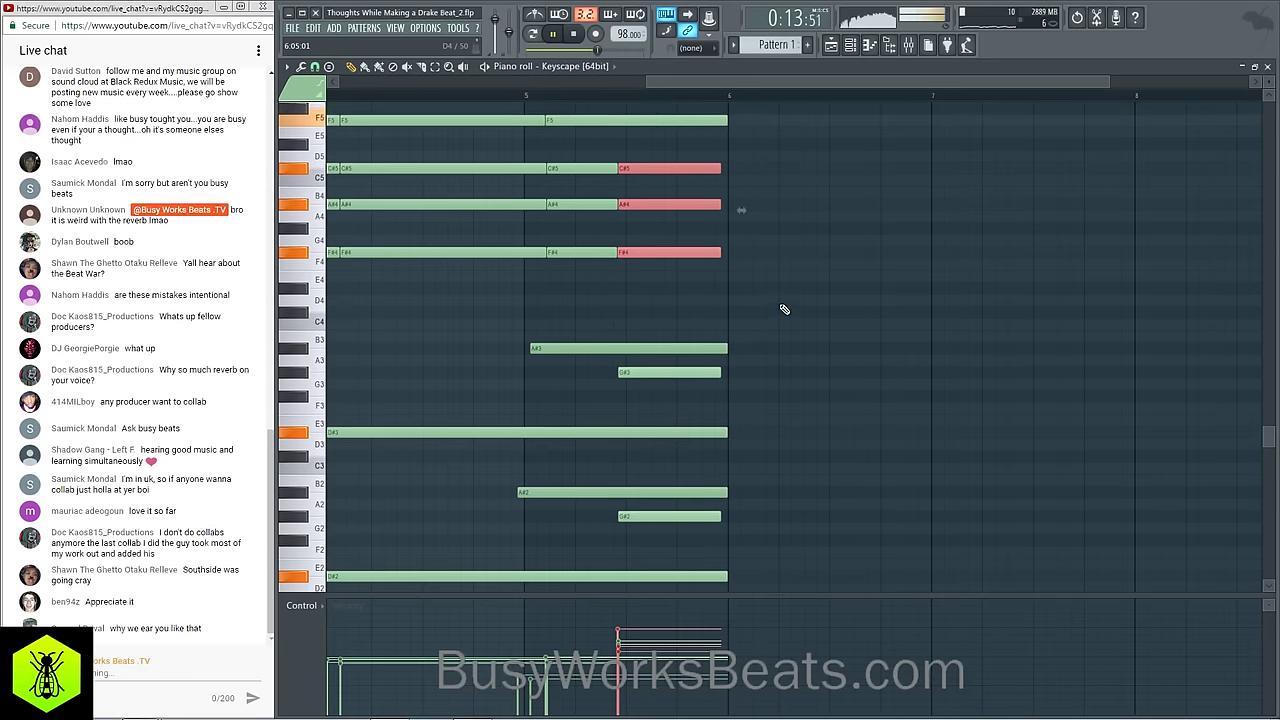
{"action": "key", "text": "space"}
{"action": "left_click", "coordinate": [785, 309], "text": "ctrl"}
Step: Add one-step F#3 and F3 notes at the end of bar 5 as a descending run below the final chord's G#3
{"action": "scroll", "coordinate": [745, 313], "scroll_direction": "down", "scroll_amount": 2}
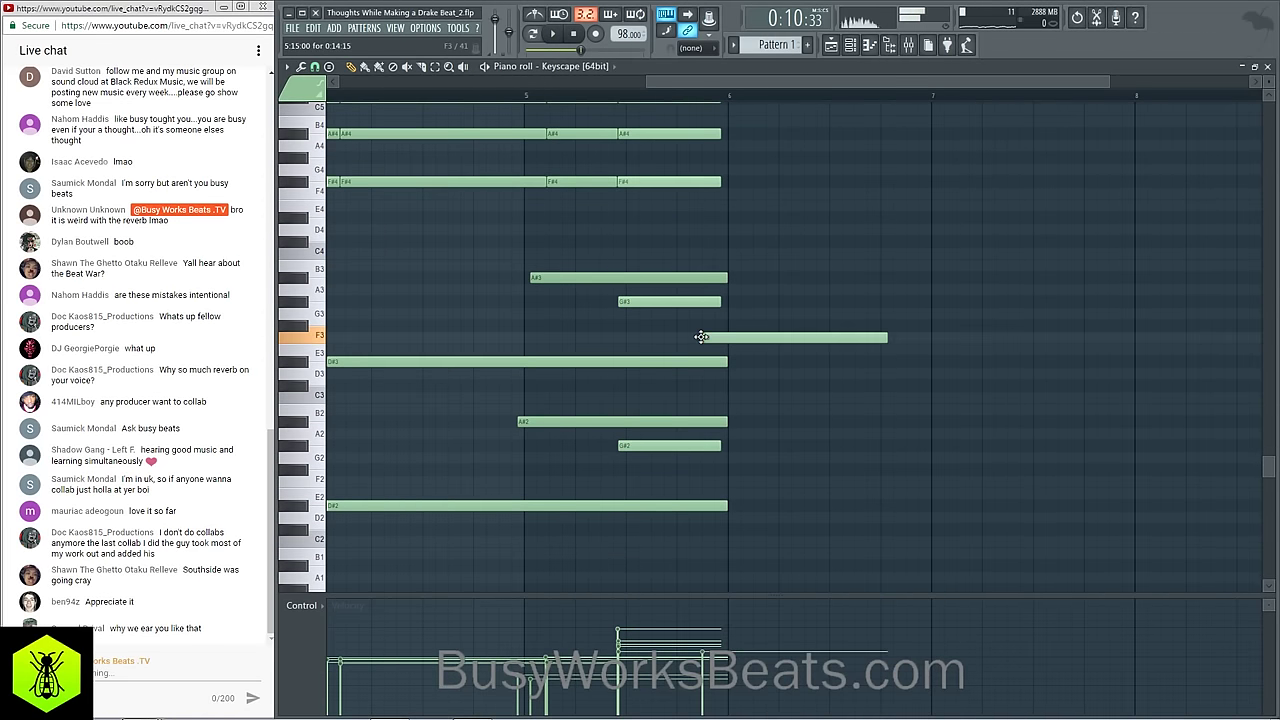
{"action": "key", "text": "space"}
{"action": "left_click_drag", "start_coordinate": [717, 327], "coordinate": [754, 326]}
{"action": "left_click_drag", "start_coordinate": [888, 323], "coordinate": [702, 325]}
{"action": "key", "text": "space"}
{"action": "left_click", "coordinate": [742, 354], "text": "ctrl"}
{"action": "key", "text": "space"}
{"action": "left_click", "coordinate": [780, 323], "text": "ctrl"}
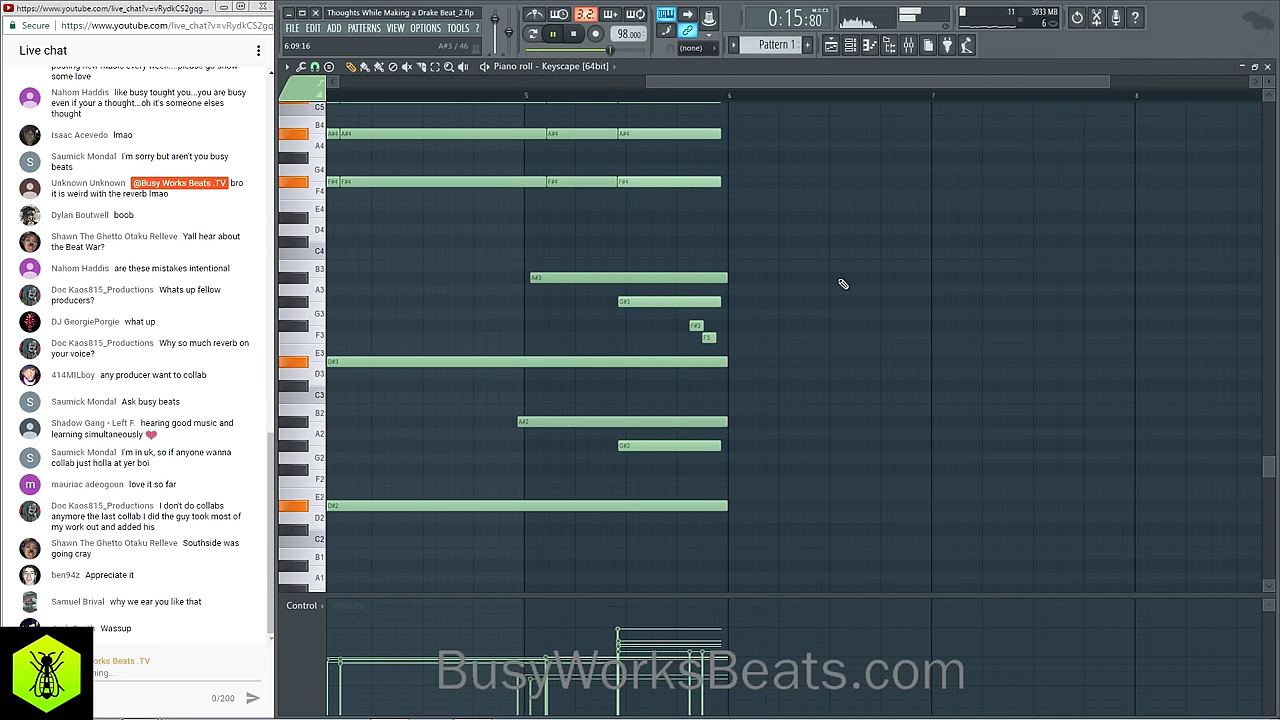
Step: Return to the playlist and play the arrangement from bar 2
{"action": "left_click", "coordinate": [1268, 68]}
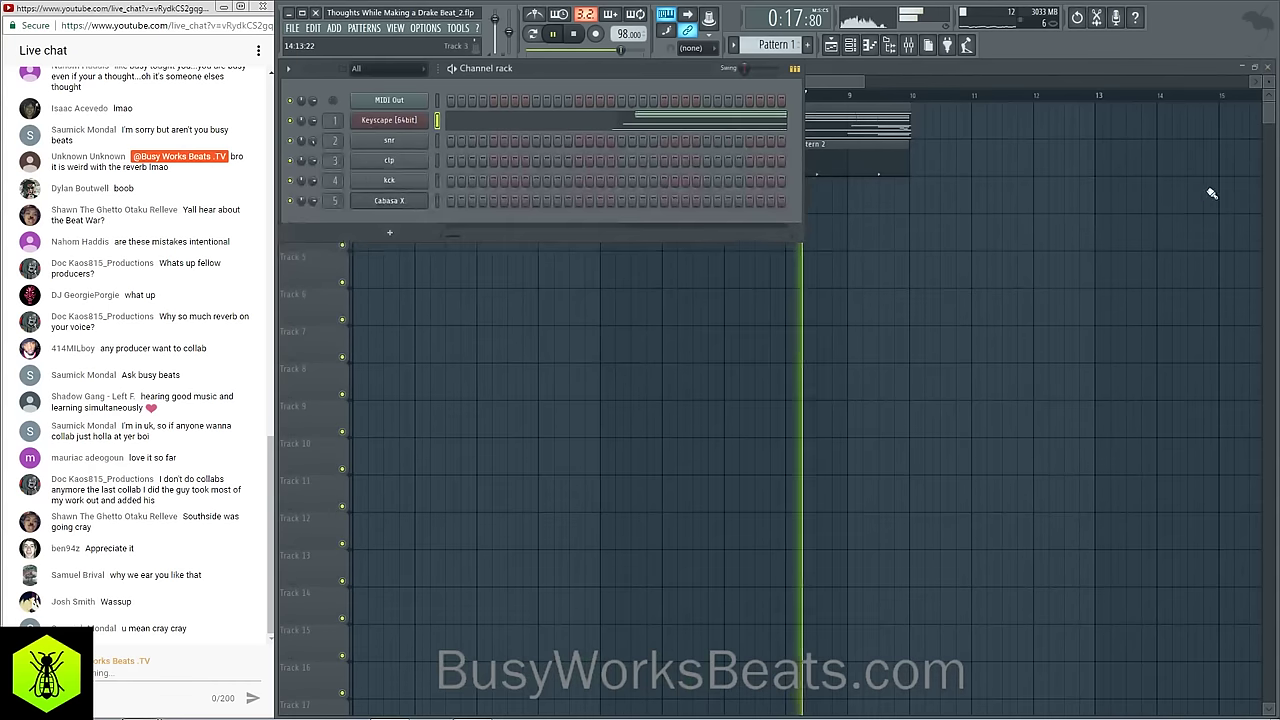
{"action": "key", "text": "F6"}
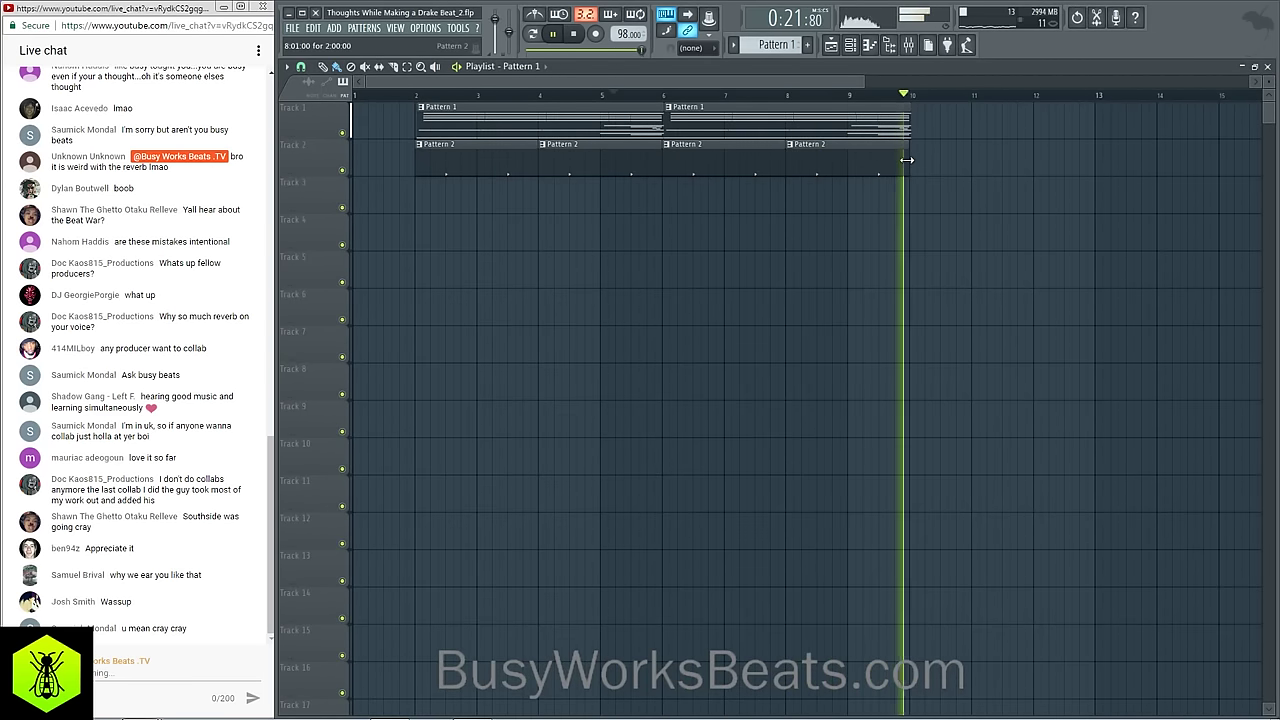
{"action": "key", "text": "space"}
{"action": "key", "text": "space"}
{"action": "left_click", "coordinate": [417, 98]}
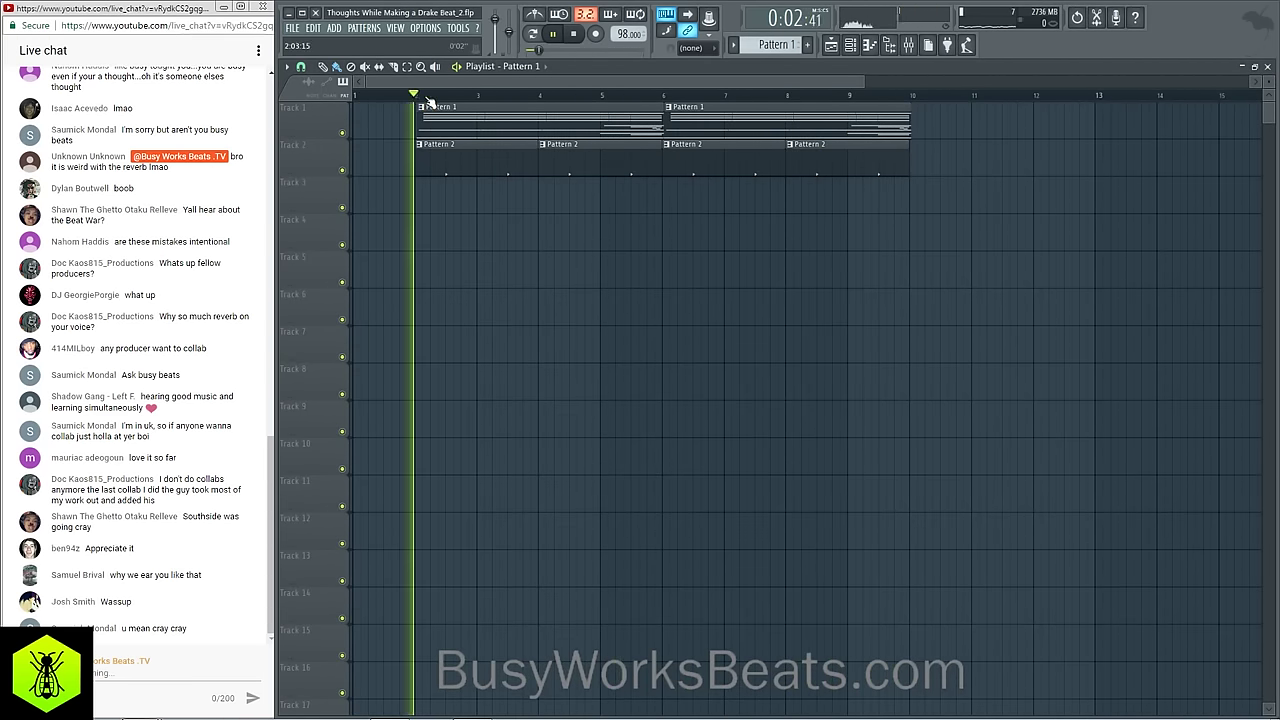
Step: Fill the kck channel in Pattern 3 with a hit on every fourth step
{"action": "left_click", "coordinate": [851, 46]}
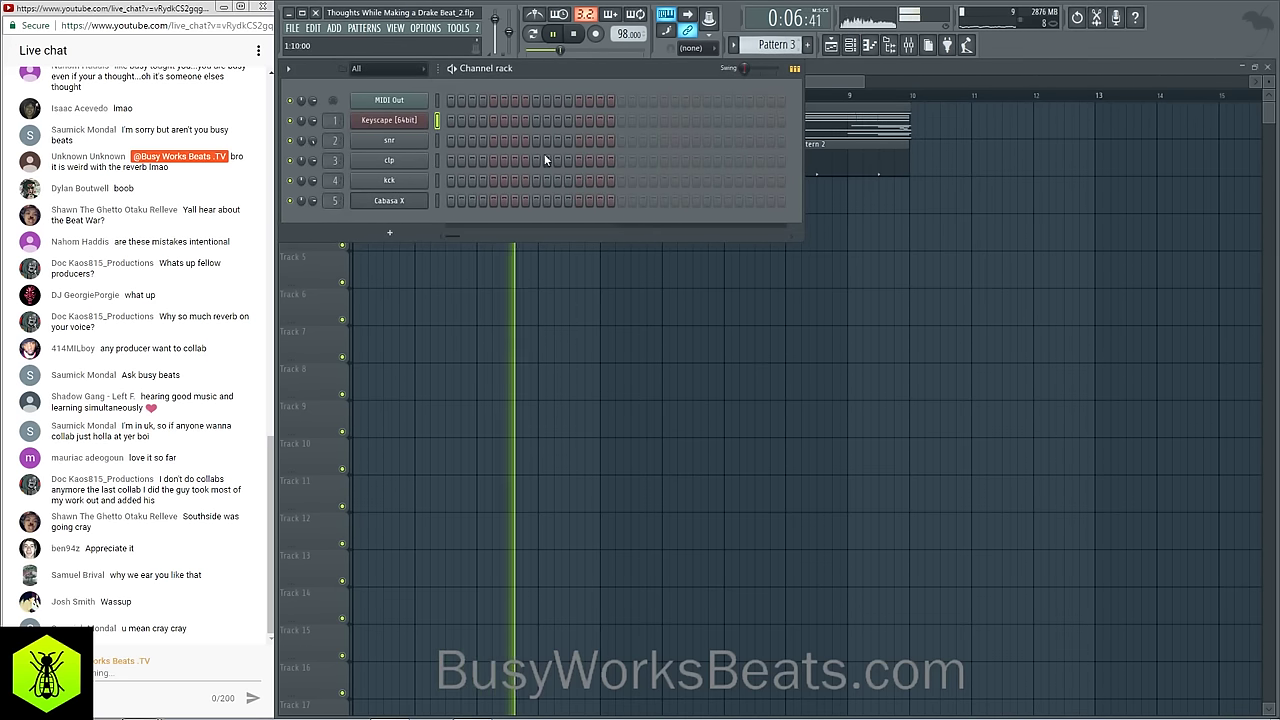
{"action": "left_click", "coordinate": [438, 182]}
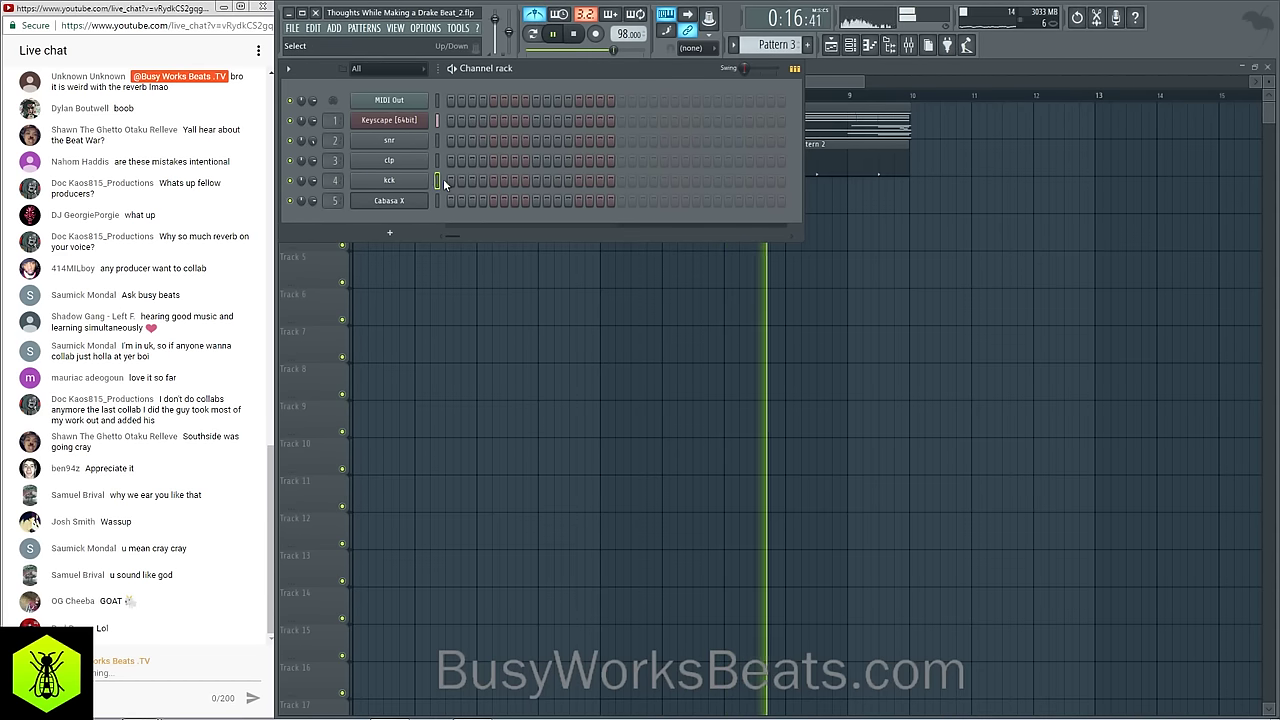
{"action": "right_click", "coordinate": [384, 184]}
{"action": "left_click", "coordinate": [557, 237]}
{"action": "key", "text": "space"}
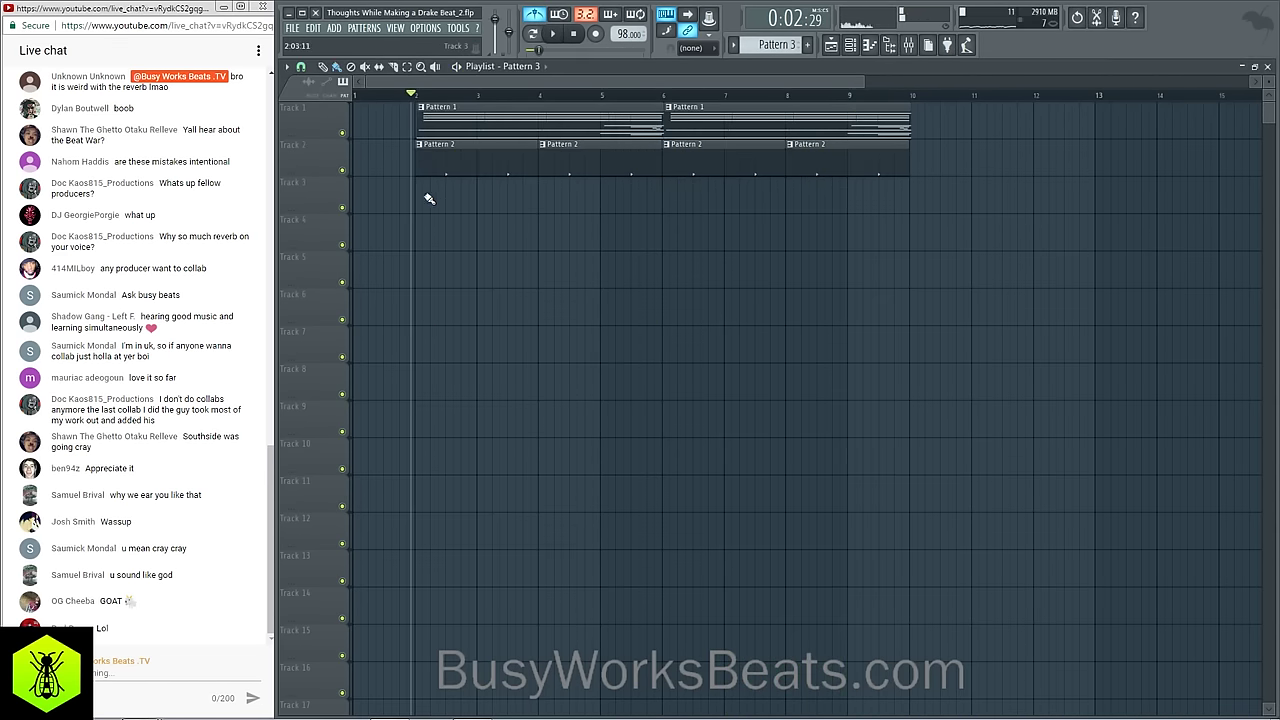
Step: Set the playlist snap to whole bars and paint eight Pattern 3 clips on Track 3 across bars 2 to 9
{"action": "left_click", "coordinate": [301, 67]}
{"action": "left_click", "coordinate": [314, 269]}
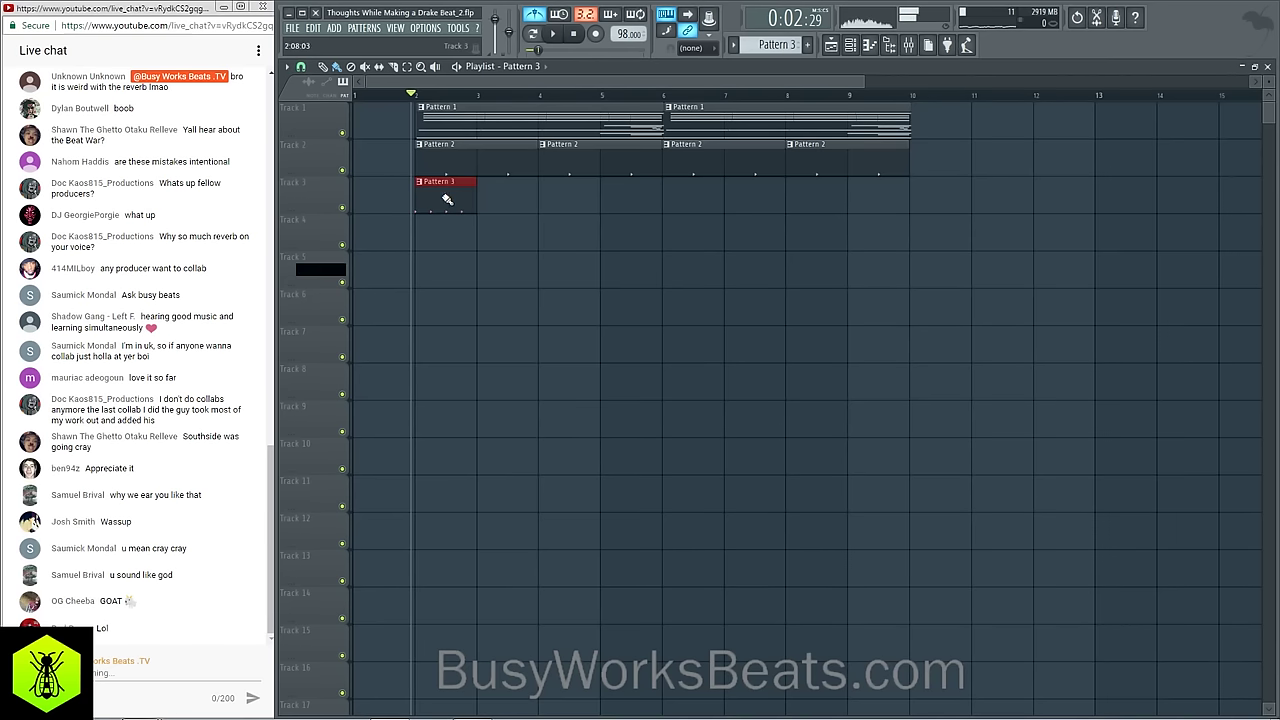
{"action": "left_click_drag", "start_coordinate": [447, 199], "coordinate": [940, 185]}
{"action": "key", "text": "space"}
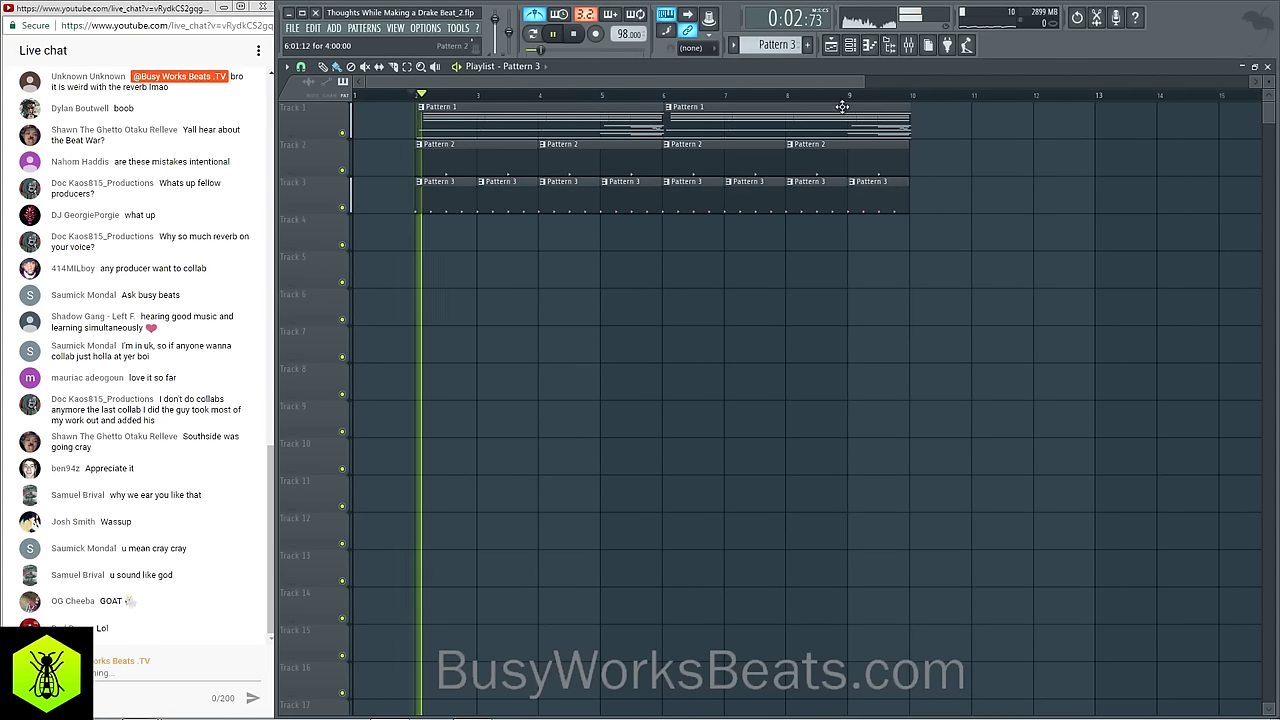
{"action": "key", "text": "F6"}
{"action": "key", "text": "F6"}
{"action": "left_click_drag", "start_coordinate": [418, 211], "coordinate": [971, 177]}
{"action": "left_click", "coordinate": [568, 321], "text": "ctrl"}
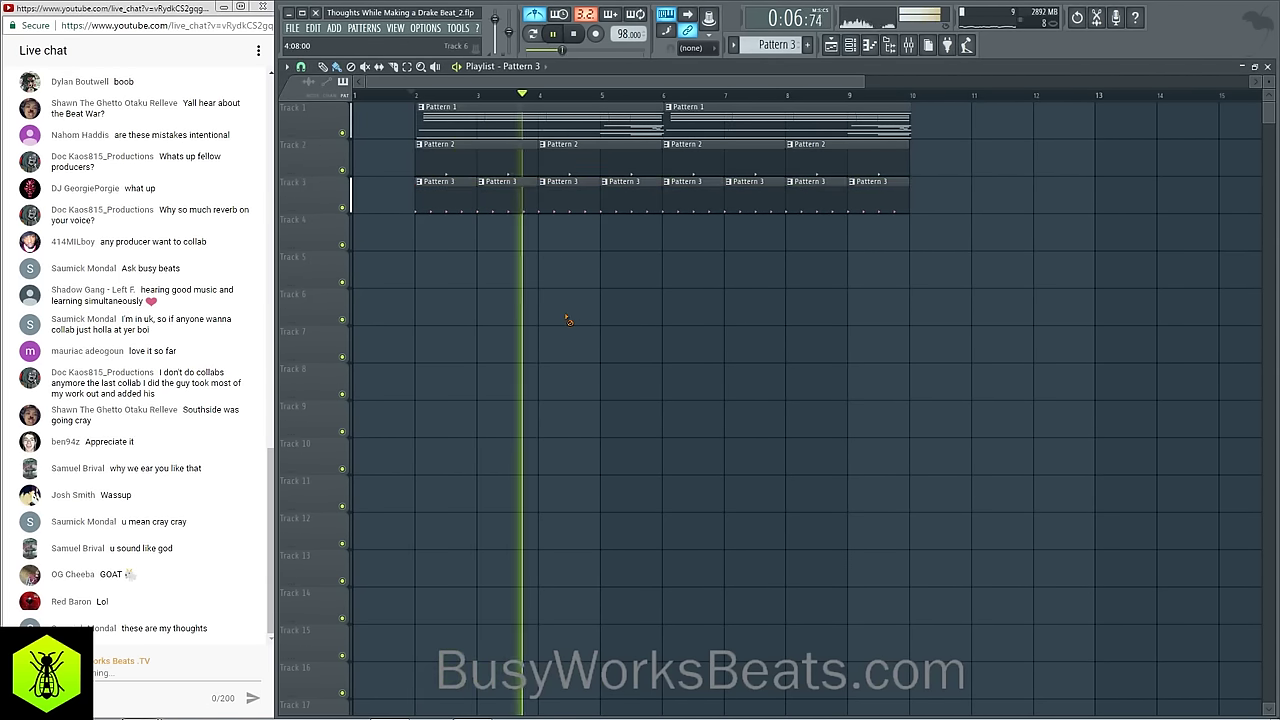
Step: Remove the kck hits on steps 5, 9 and 13 of Pattern 3, keeping only the hit on step 1
{"action": "left_click", "coordinate": [852, 47]}
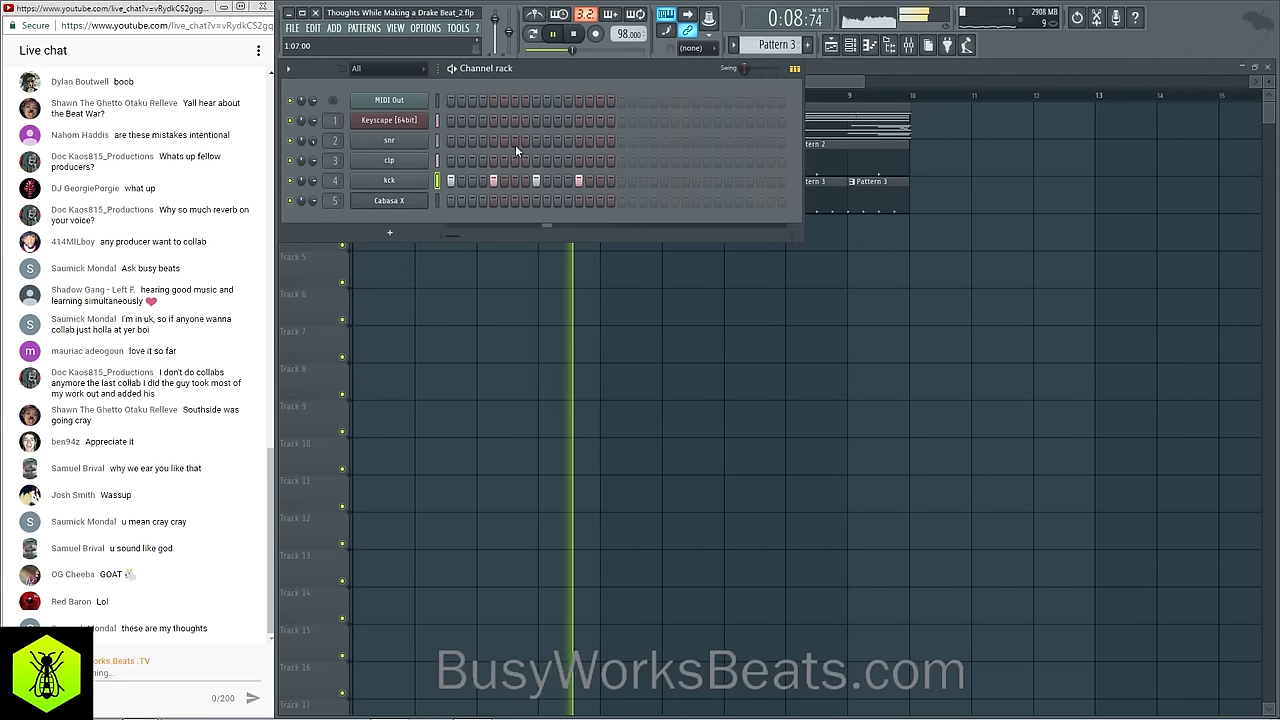
{"action": "left_click", "coordinate": [437, 201]}
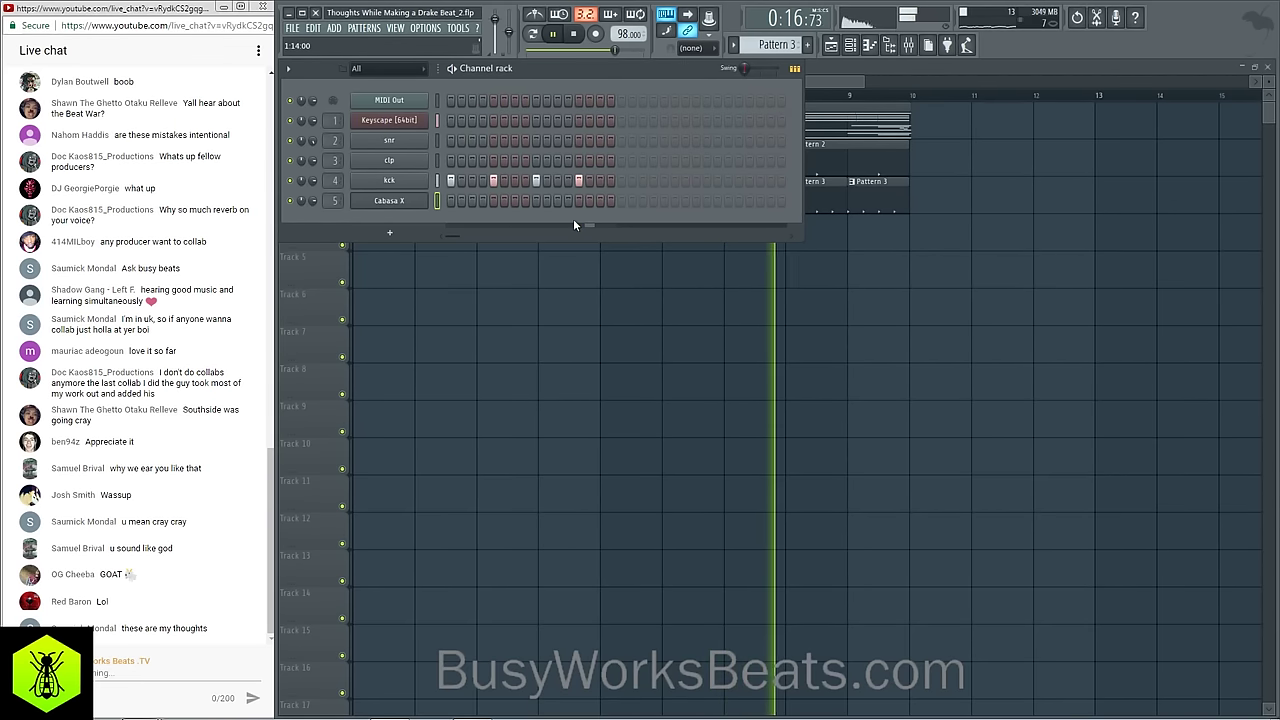
{"action": "left_click_drag", "start_coordinate": [590, 177], "coordinate": [451, 181]}
{"action": "key", "text": "space"}
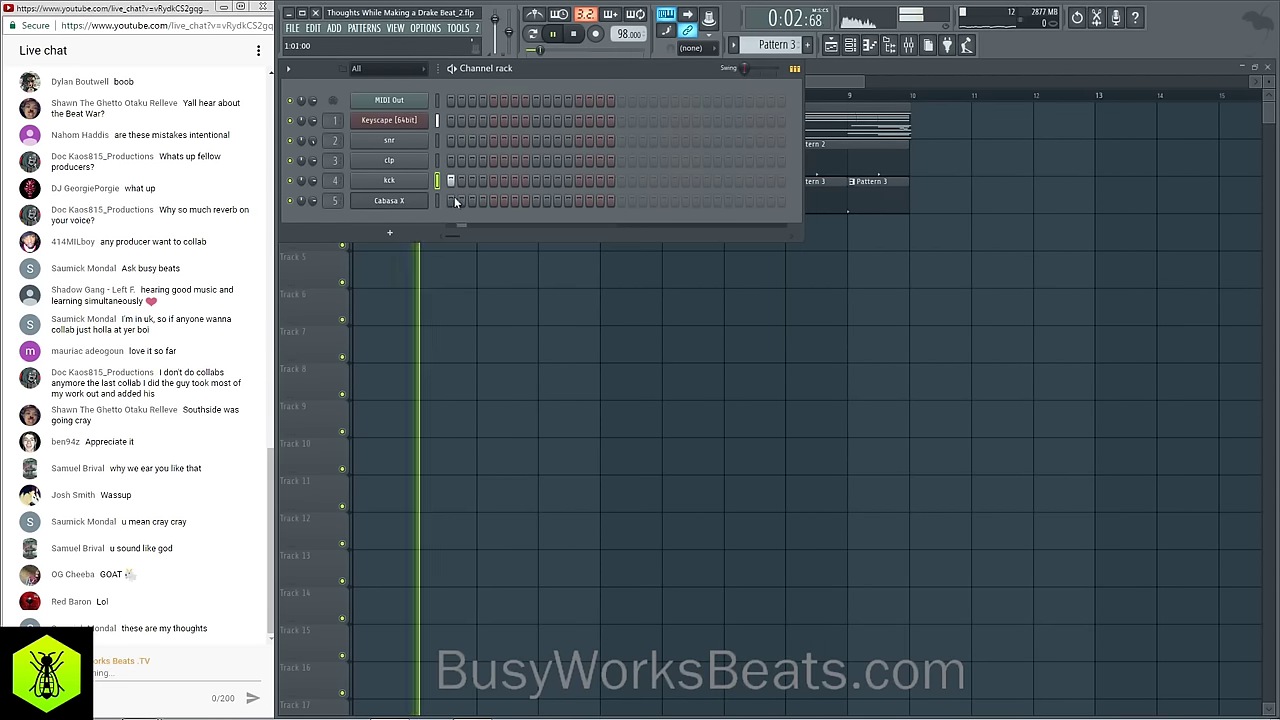
Step: Look over the mixer tracks around Microphone and Guitar, and play the arrangement with the reduced kick from bar 2
{"action": "left_click", "coordinate": [920, 45]}
{"action": "scroll", "coordinate": [561, 137], "scroll_direction": "right", "scroll_amount": 10}
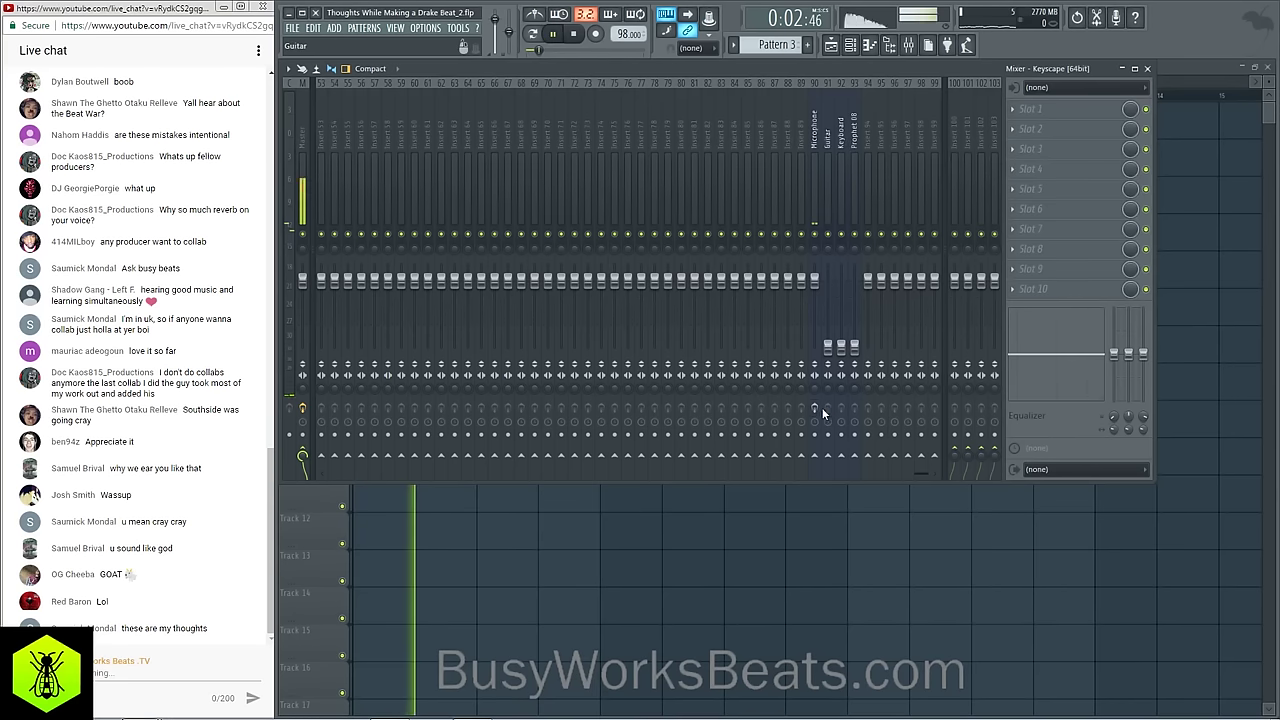
{"action": "left_click", "coordinate": [1147, 69]}
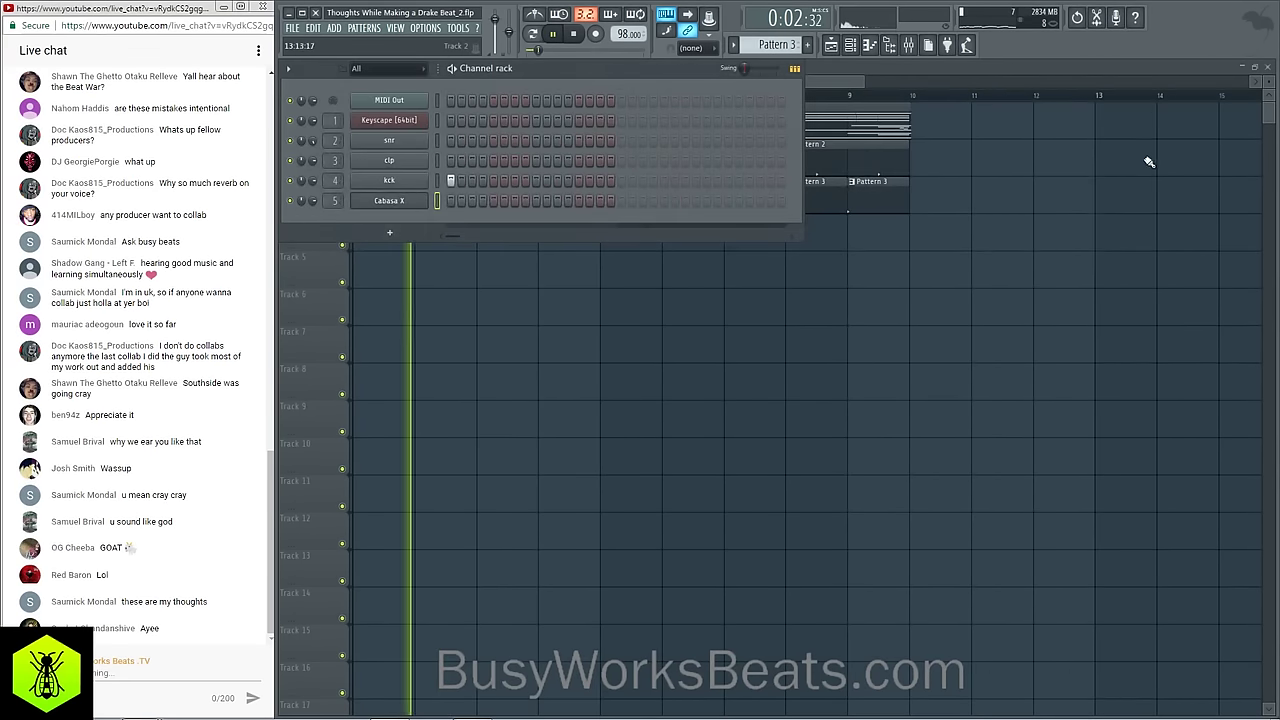
{"action": "left_click", "coordinate": [795, 67]}
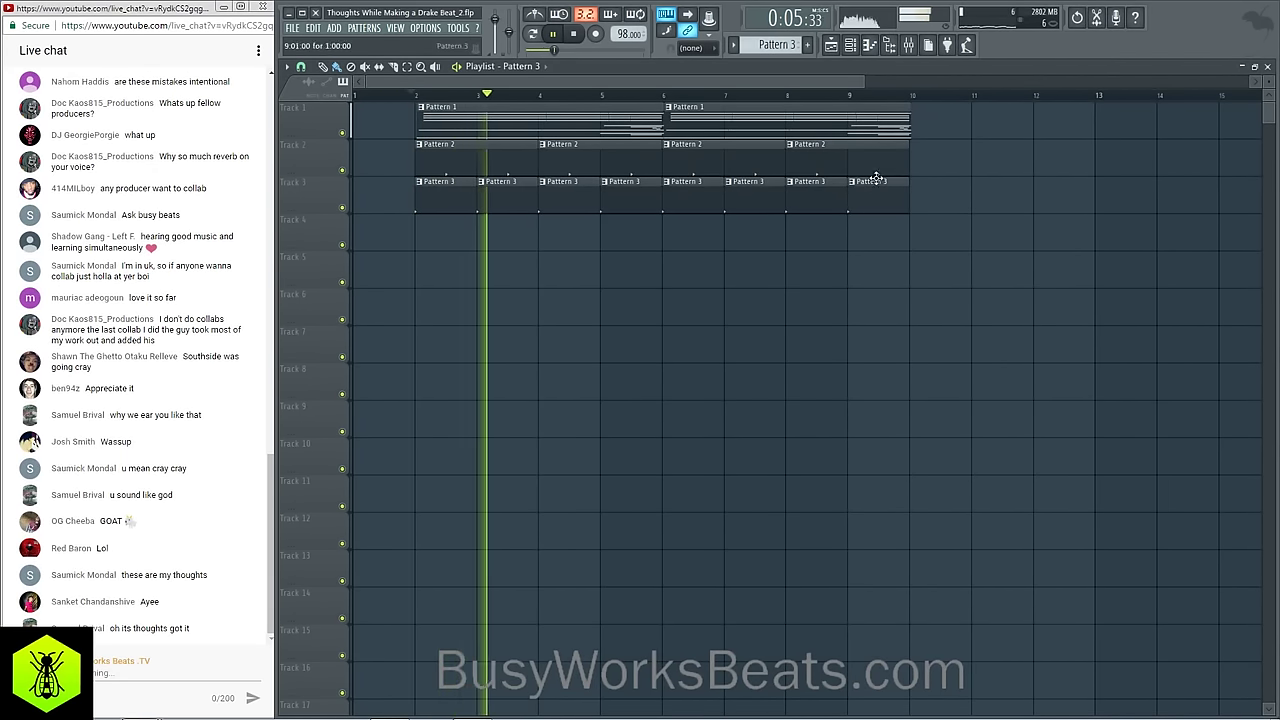
{"action": "left_click", "coordinate": [853, 46]}
{"action": "right_click", "coordinate": [610, 346]}
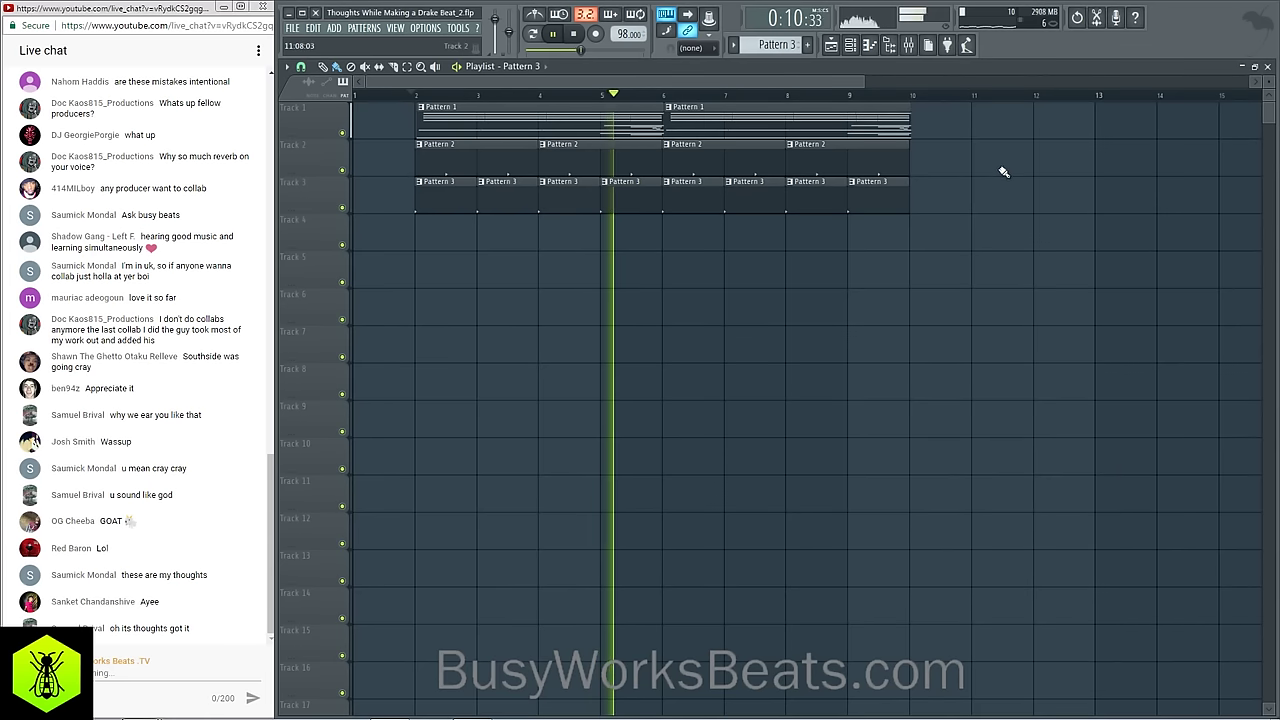
{"action": "key", "text": "space"}
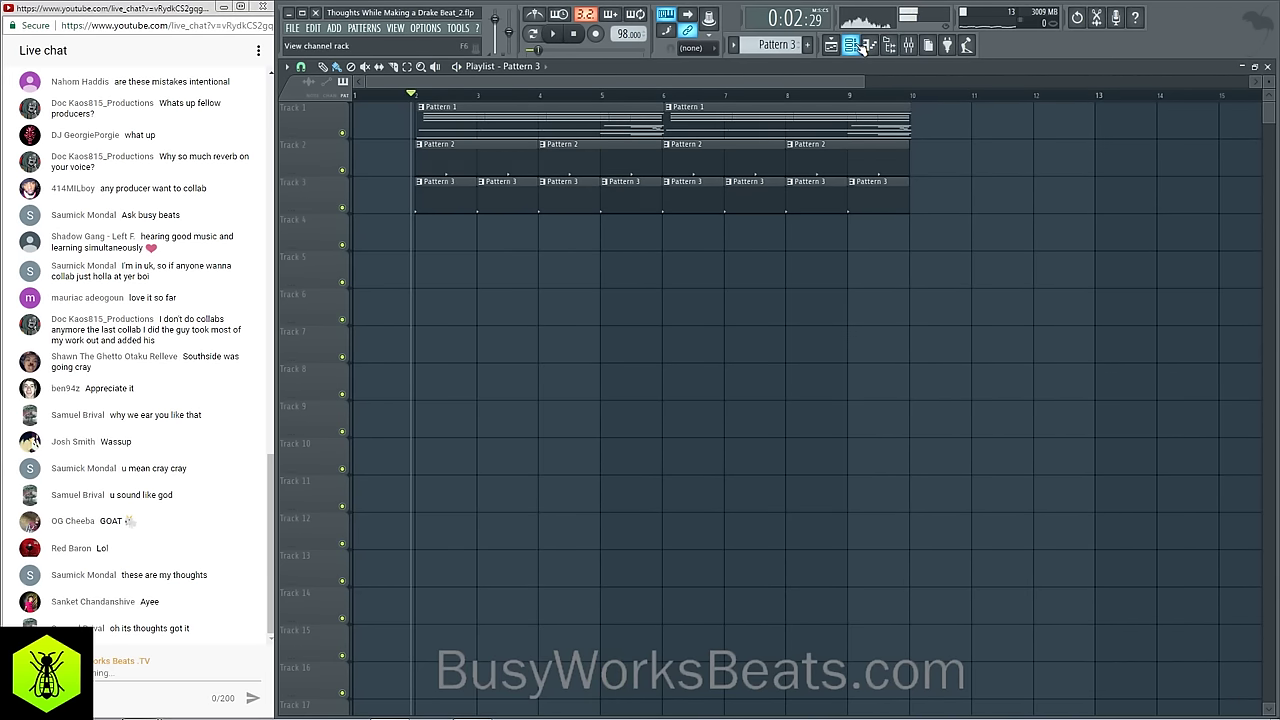
Step: Load Edison into the first effect slot of the Keyscape mixer track, armed to record on input, and start song playback
{"action": "left_click", "coordinate": [851, 45]}
{"action": "left_click", "coordinate": [908, 45]}
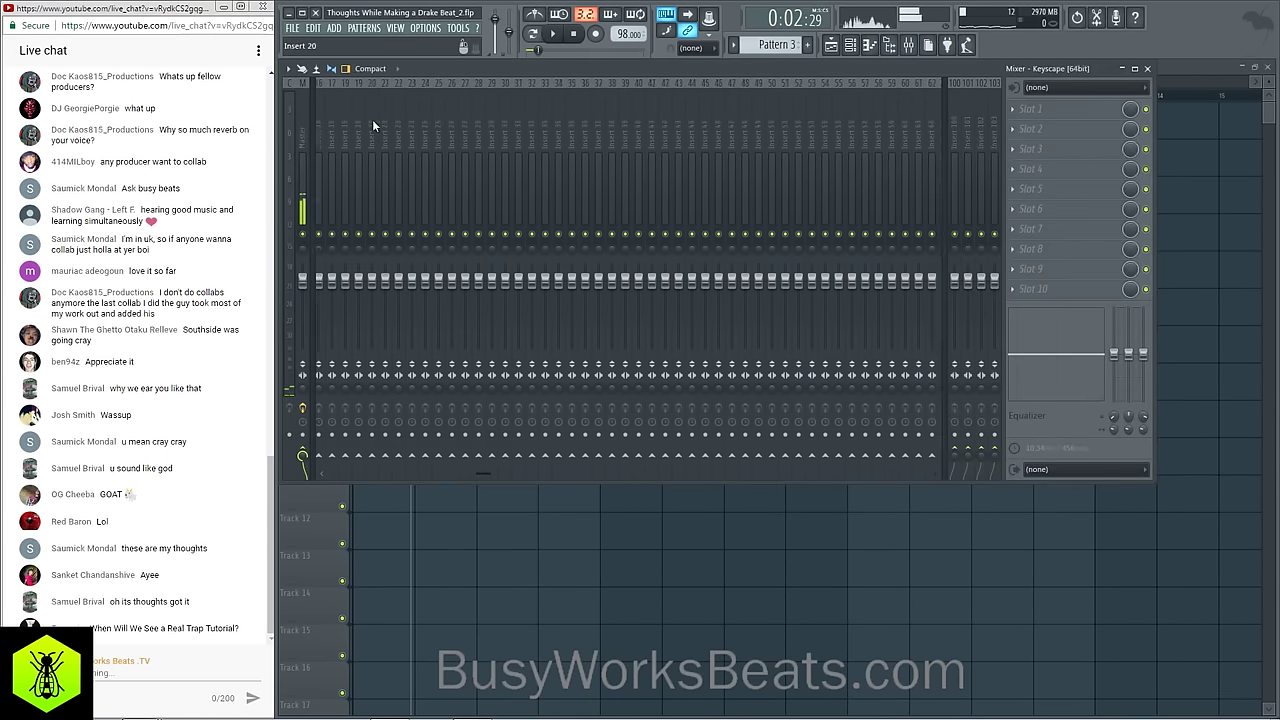
{"action": "left_click", "coordinate": [1028, 110]}
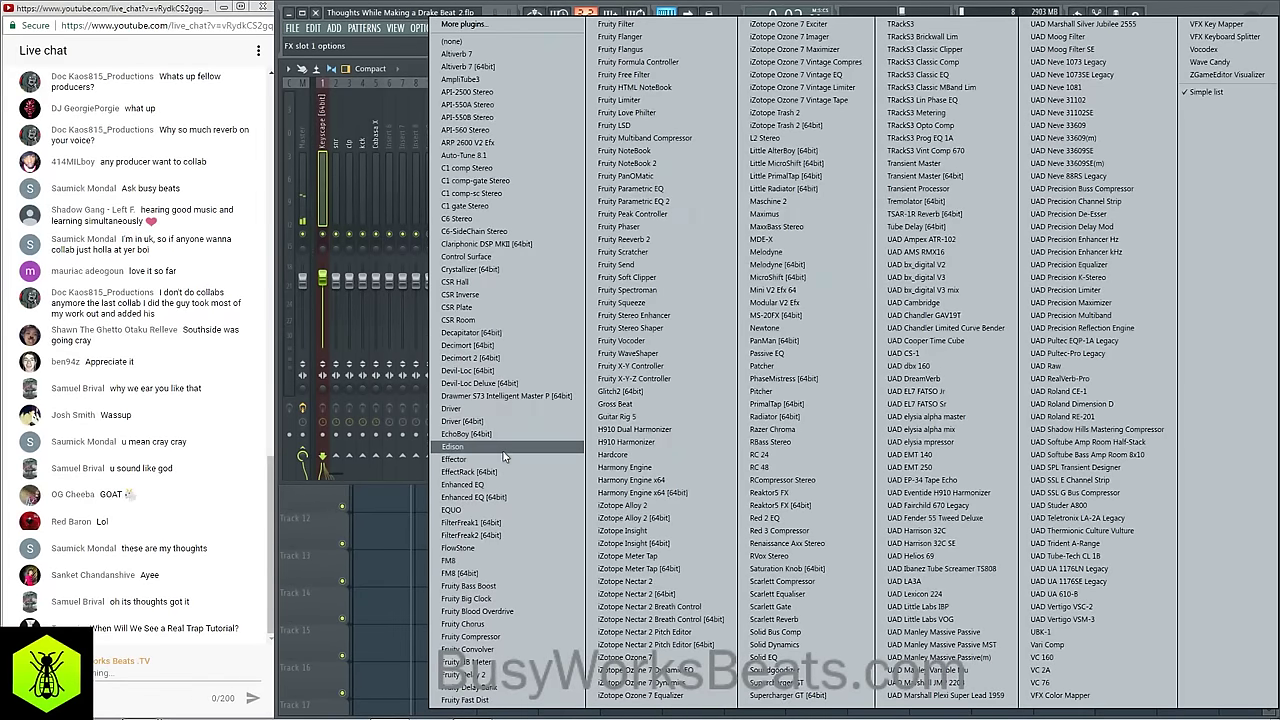
{"action": "left_click", "coordinate": [453, 446]}
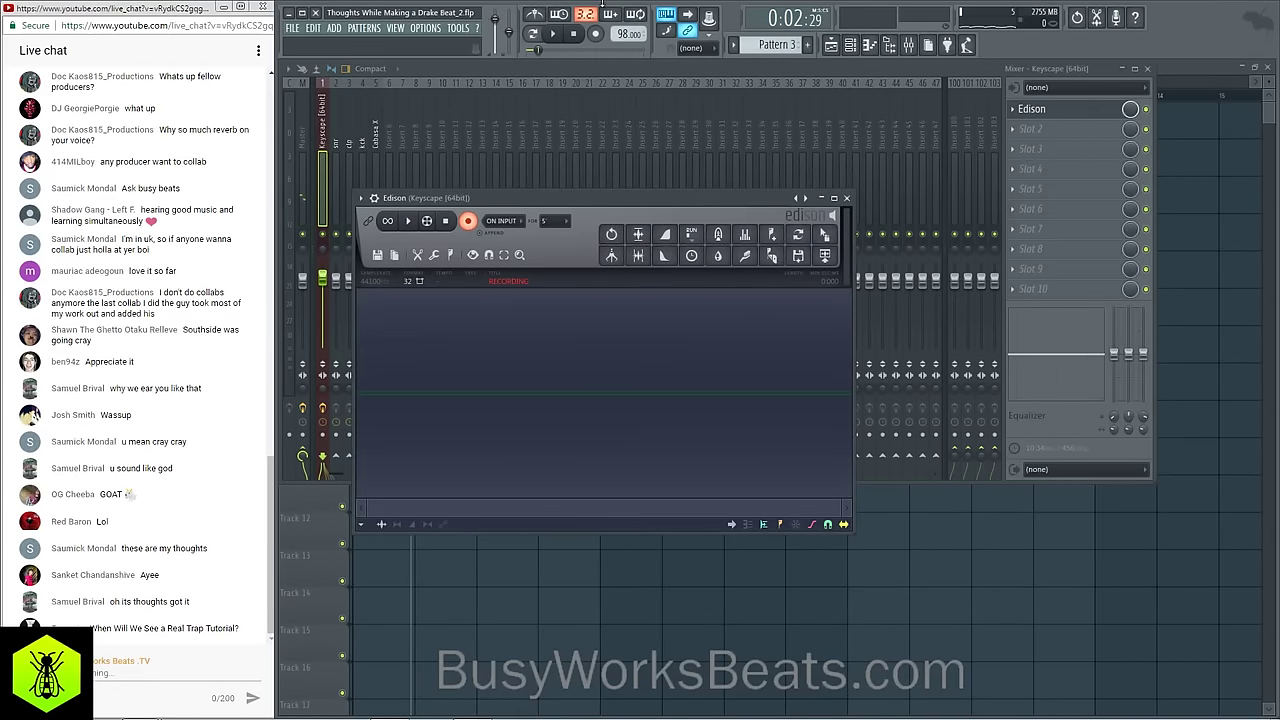
{"action": "right_click", "coordinate": [951, 569]}
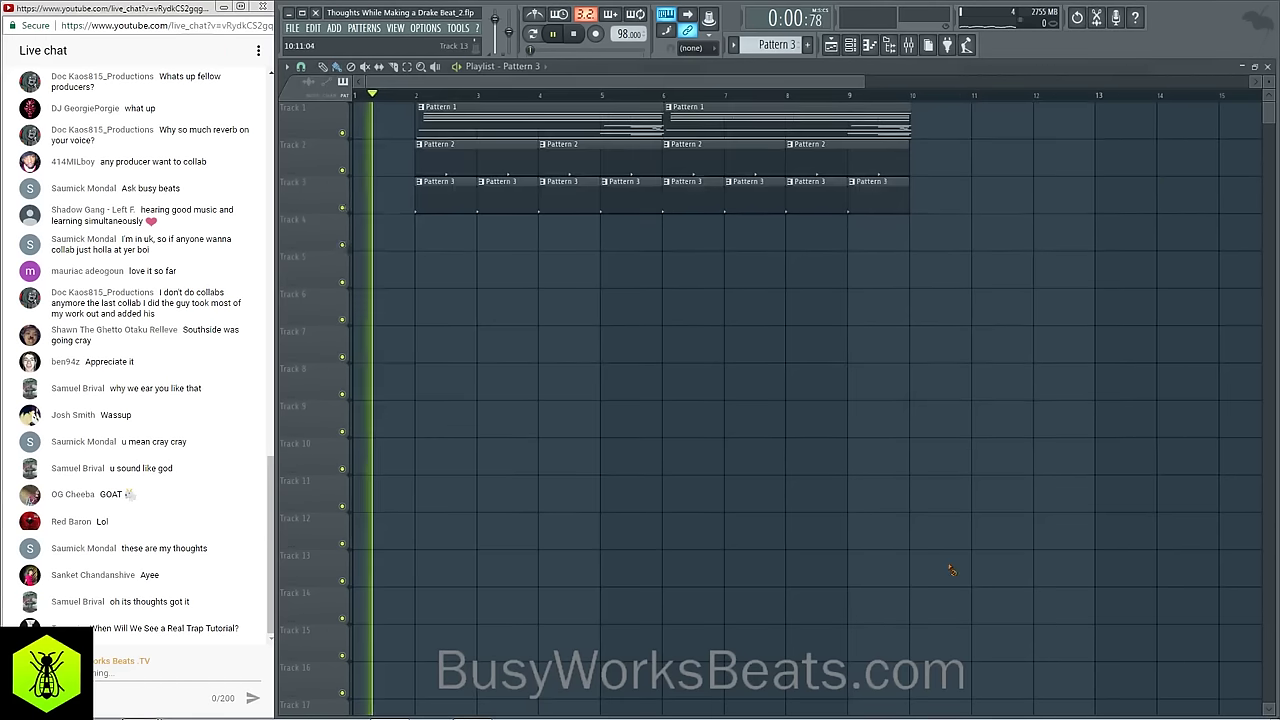
Step: Remove the Pattern 1 clip at bar 6 and record the playing Keyscape chords into Edison, stopping after the chords finish
{"action": "right_click", "coordinate": [746, 118]}
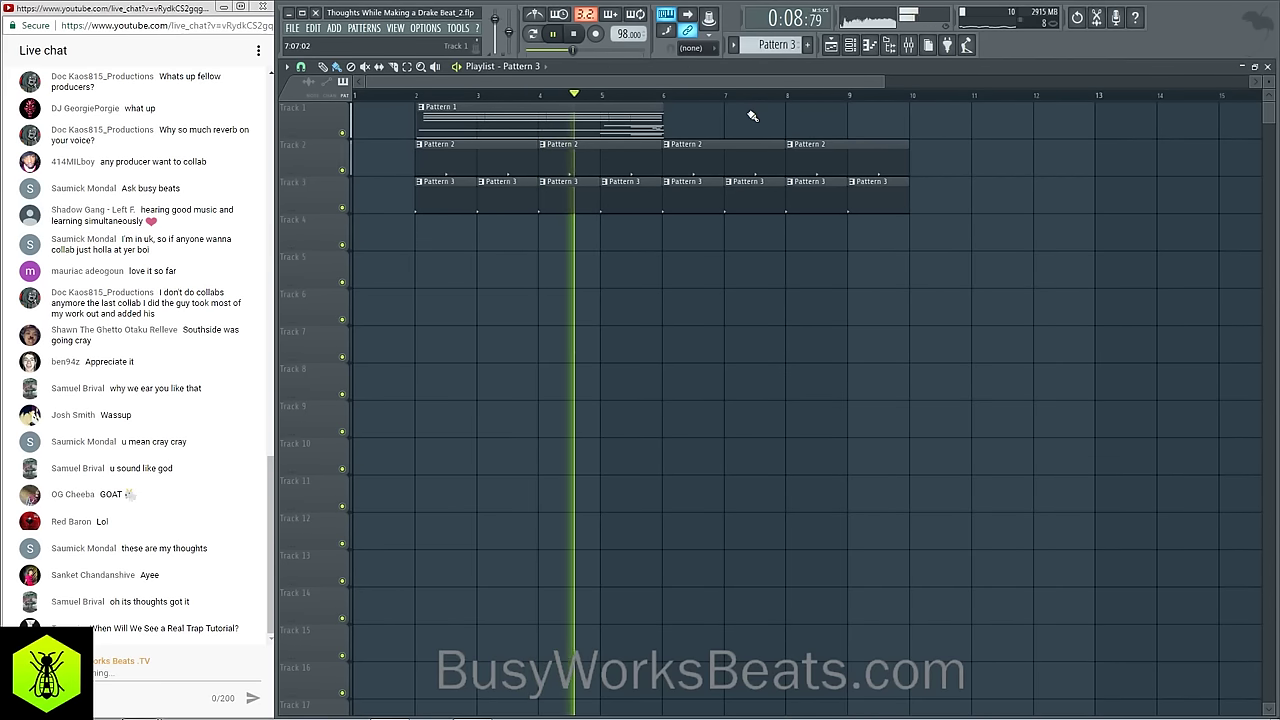
{"action": "key", "text": "F9"}
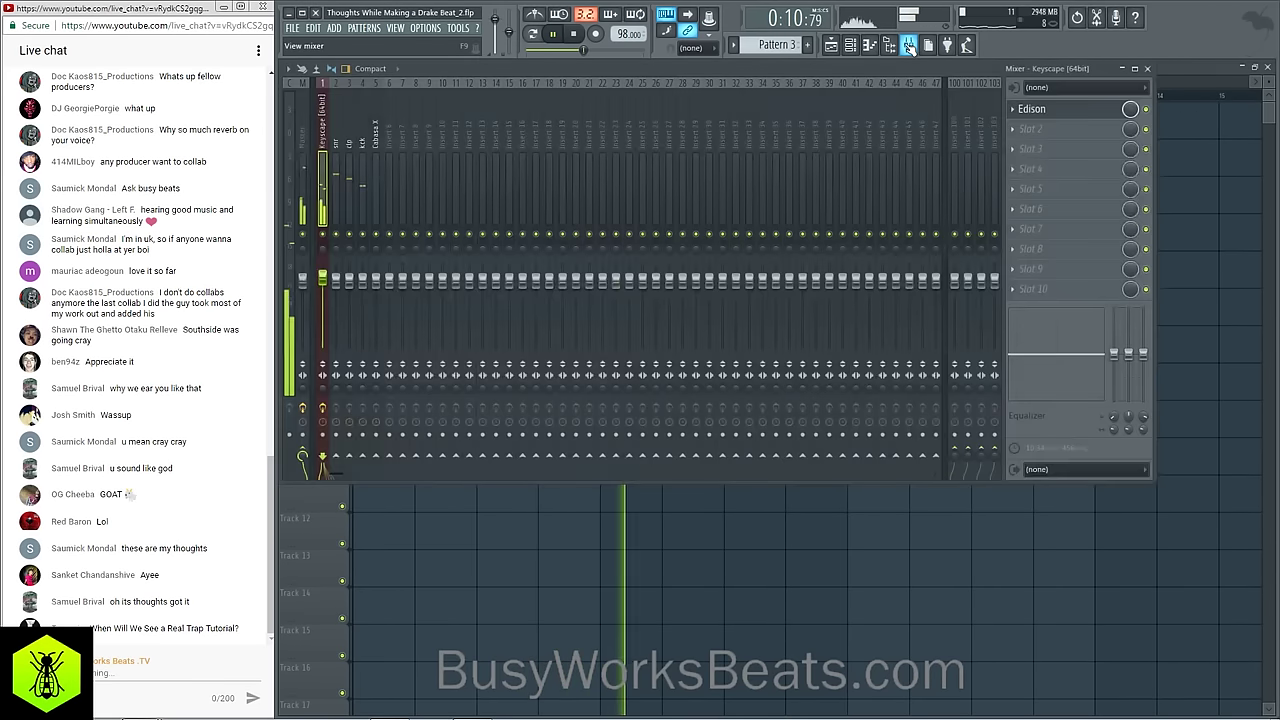
{"action": "left_click", "coordinate": [1050, 114]}
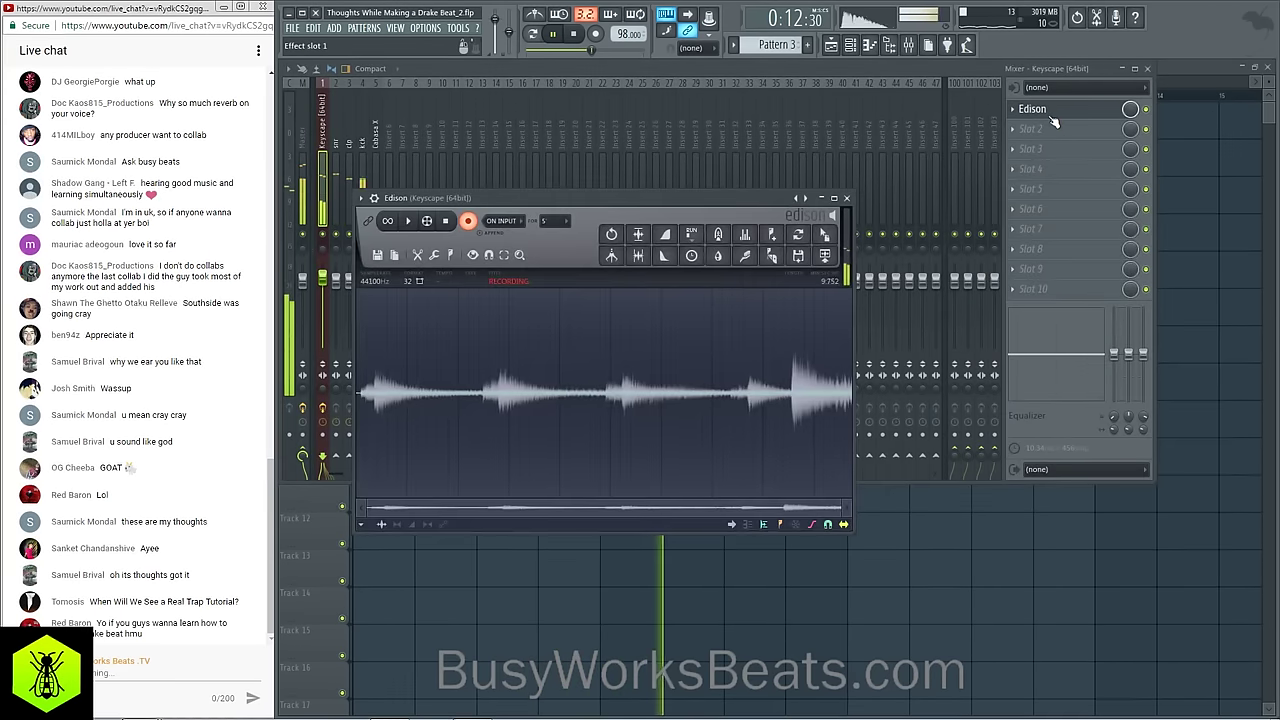
{"action": "left_click", "coordinate": [468, 221]}
Step: Place the Edison recording on Track 5 at bar 2 and delete the remaining Pattern 1 clip from Track 1
{"action": "left_click_drag", "start_coordinate": [826, 236], "coordinate": [777, 362]}
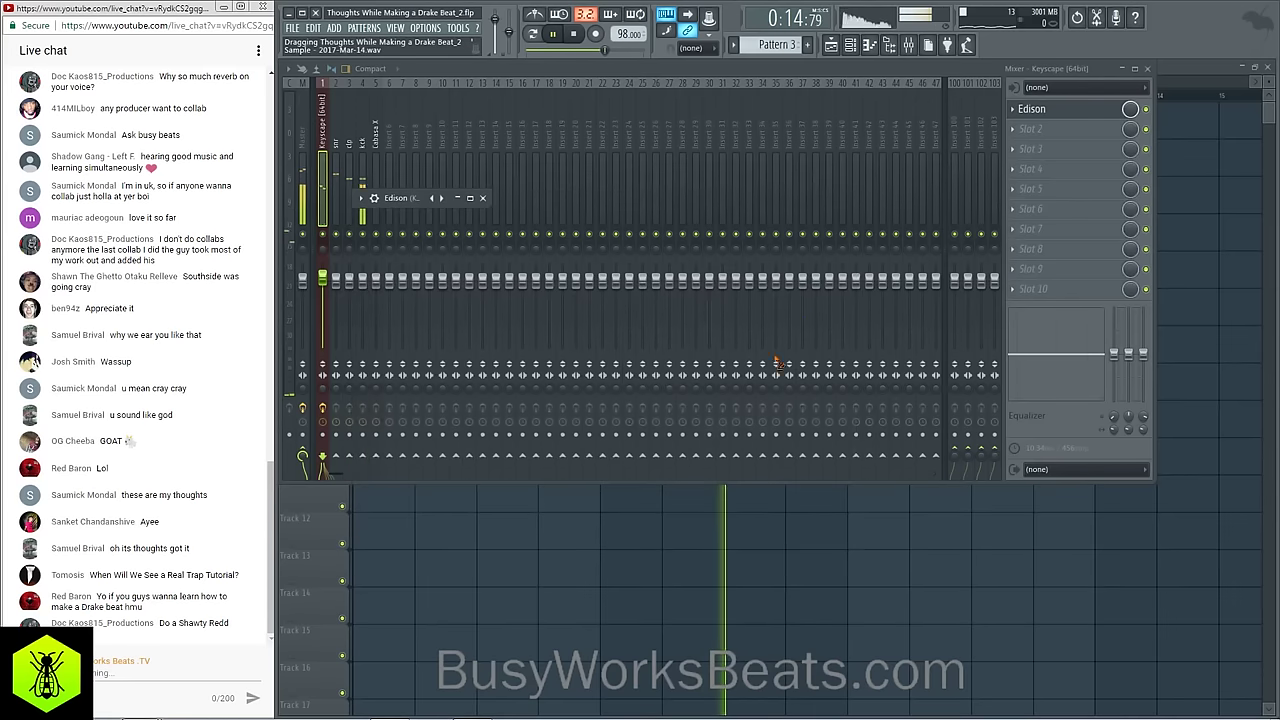
{"action": "left_click_drag", "start_coordinate": [428, 513], "coordinate": [449, 262]}
{"action": "right_click", "coordinate": [463, 122]}
{"action": "key", "text": "space"}
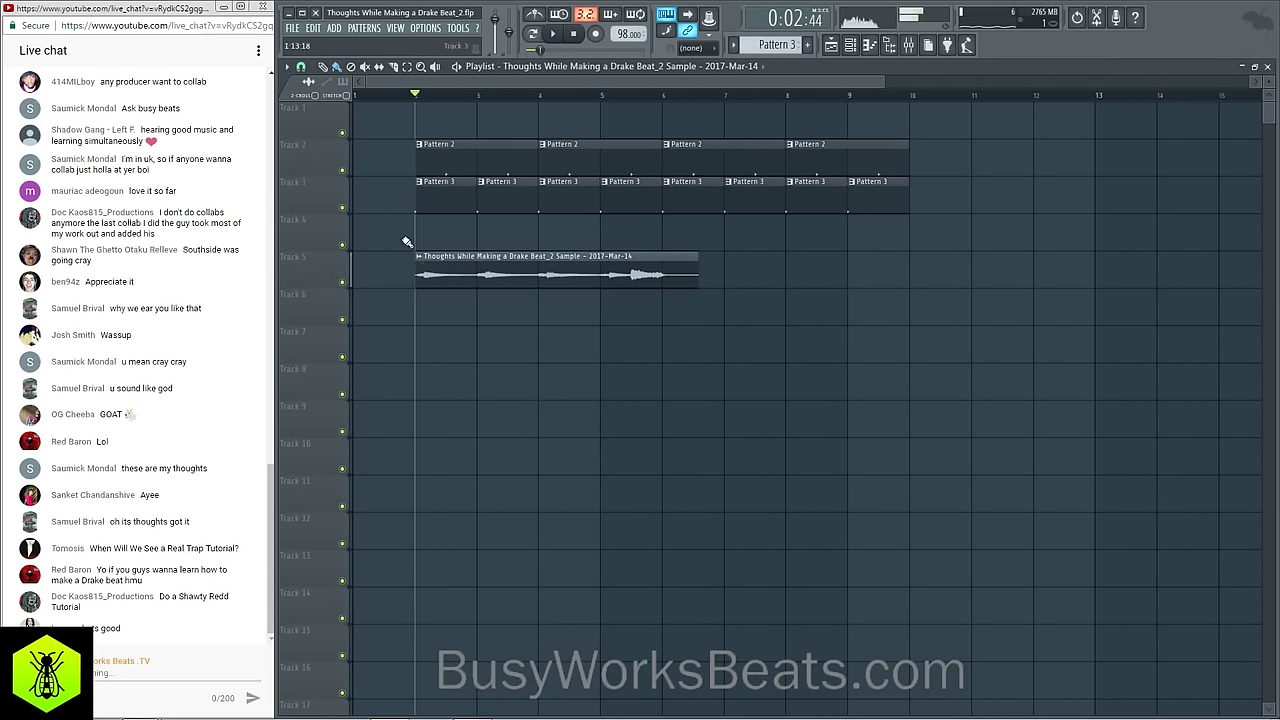
Step: Reverse the recorded sample in its channel settings and position its clip at bar 2 on Track 5
{"action": "left_click", "coordinate": [420, 259]}
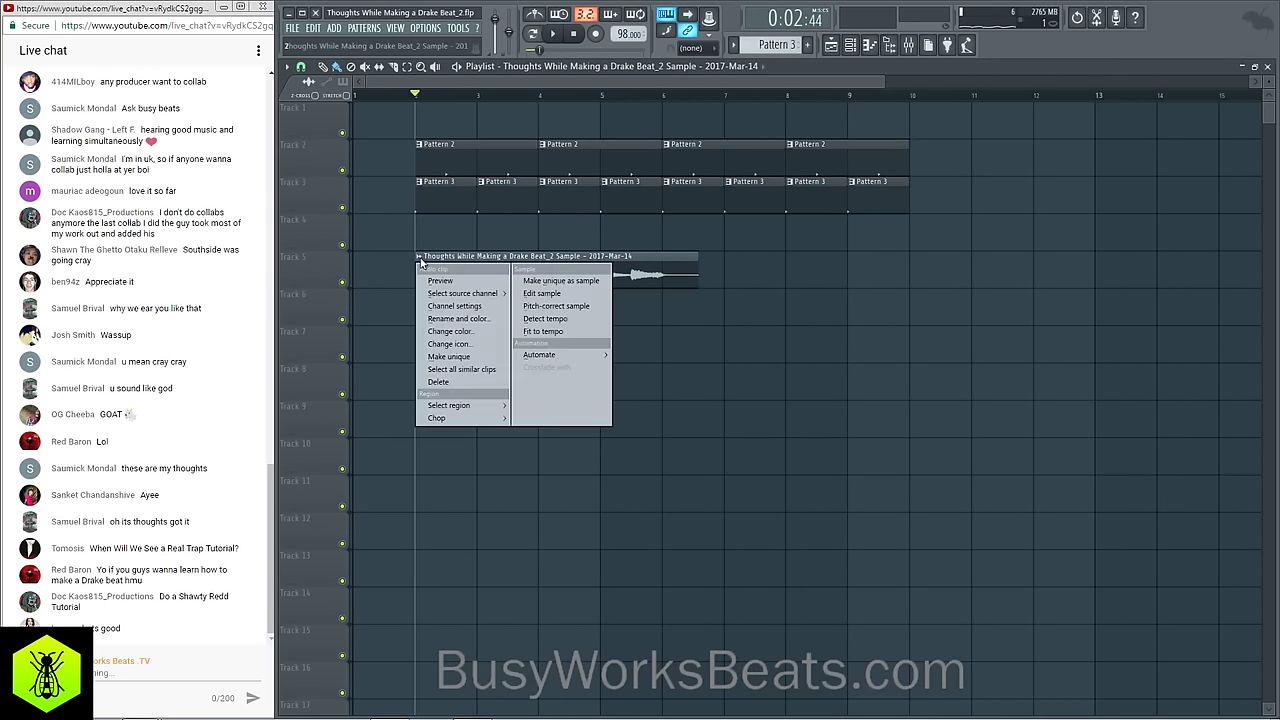
{"action": "left_click", "coordinate": [462, 306]}
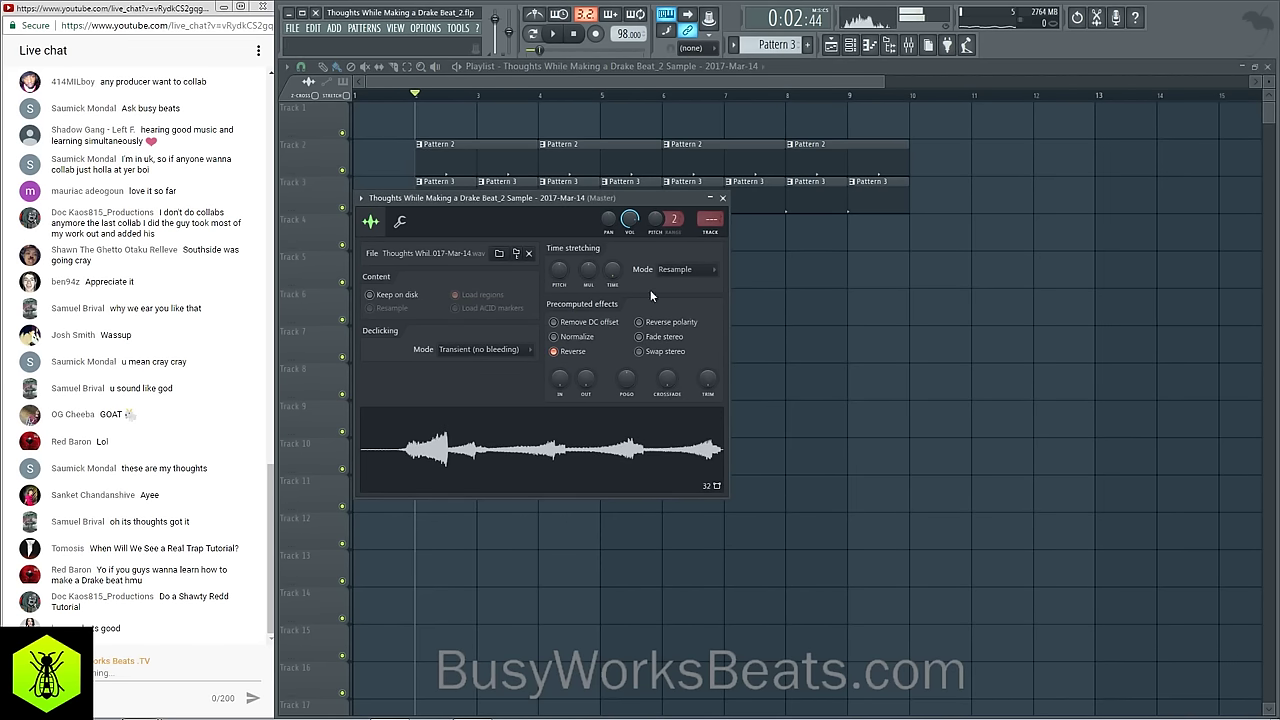
{"action": "left_click", "coordinate": [722, 199]}
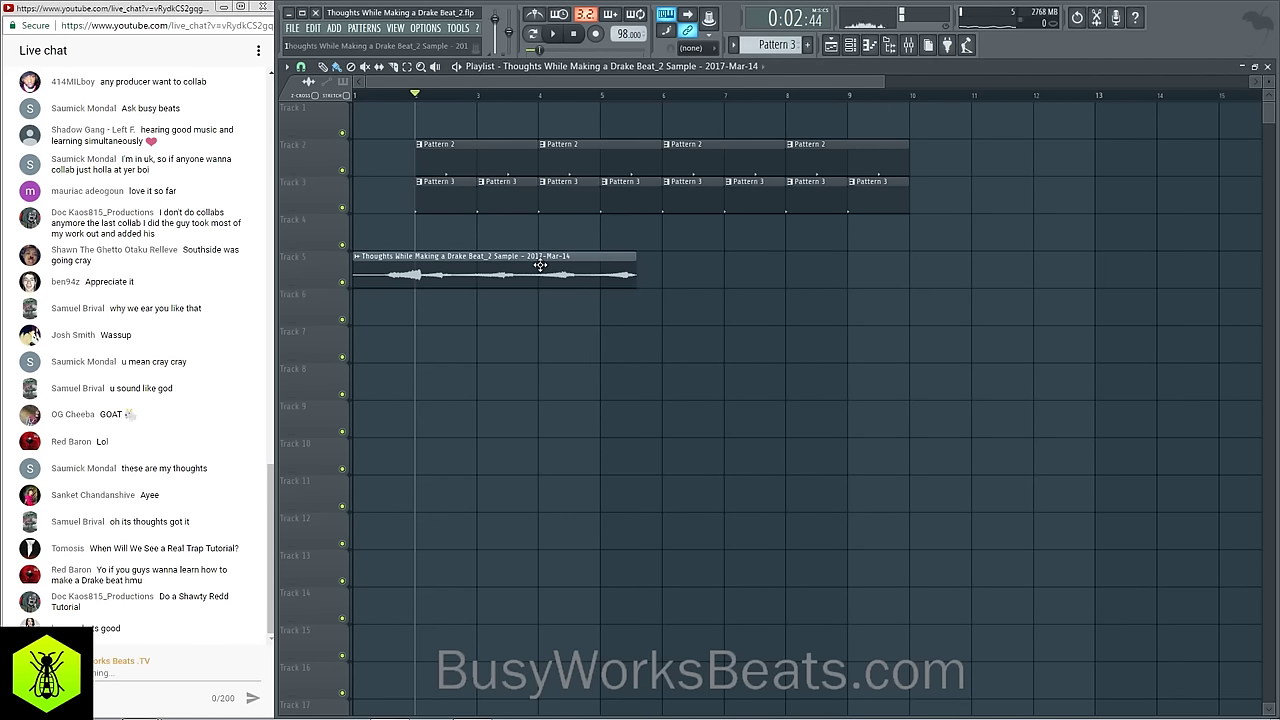
{"action": "left_click_drag", "start_coordinate": [519, 270], "coordinate": [582, 270]}
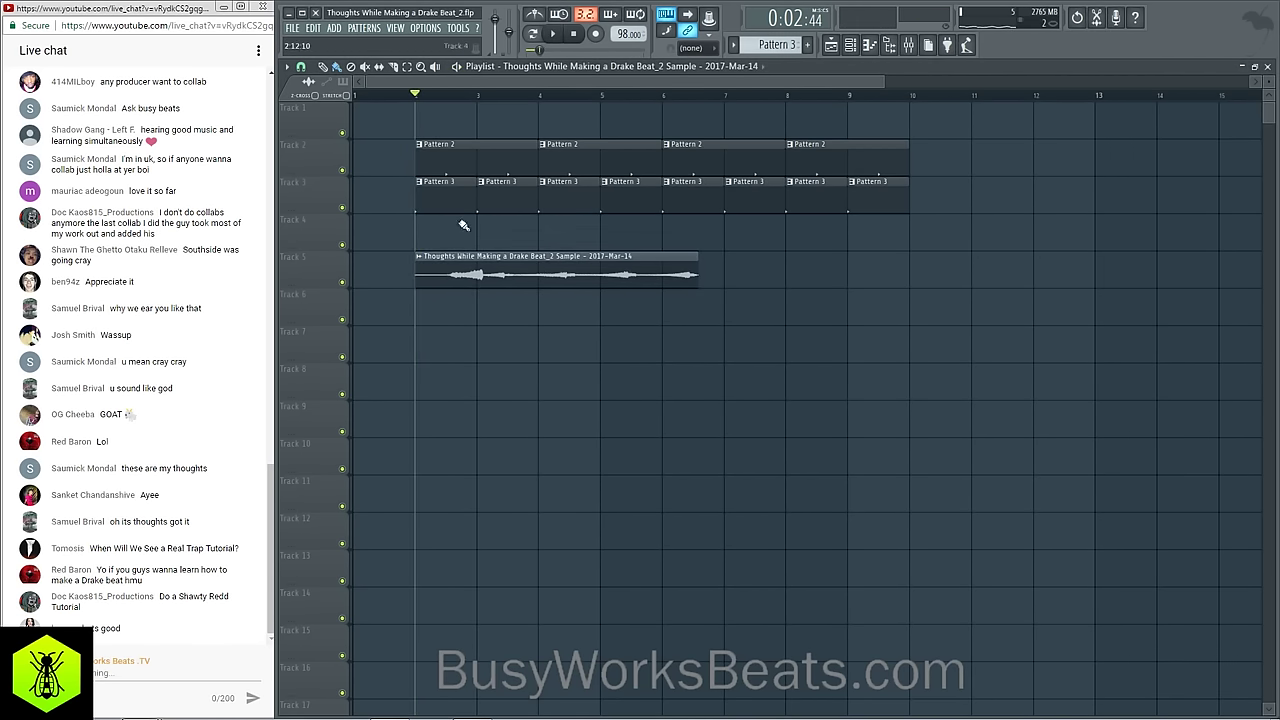
Step: Set the playlist snap to none and shift the reversed clip earlier so its end lines up with bar 6
{"action": "left_click", "coordinate": [301, 67]}
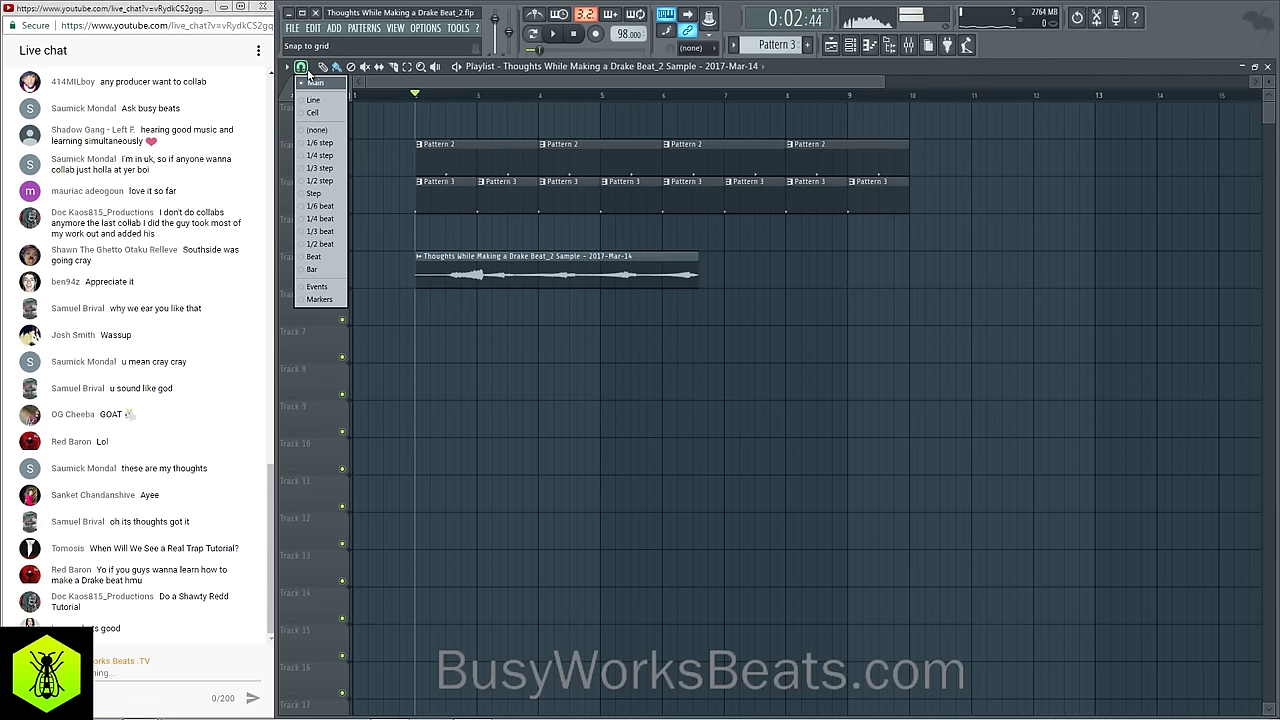
{"action": "left_click", "coordinate": [322, 129]}
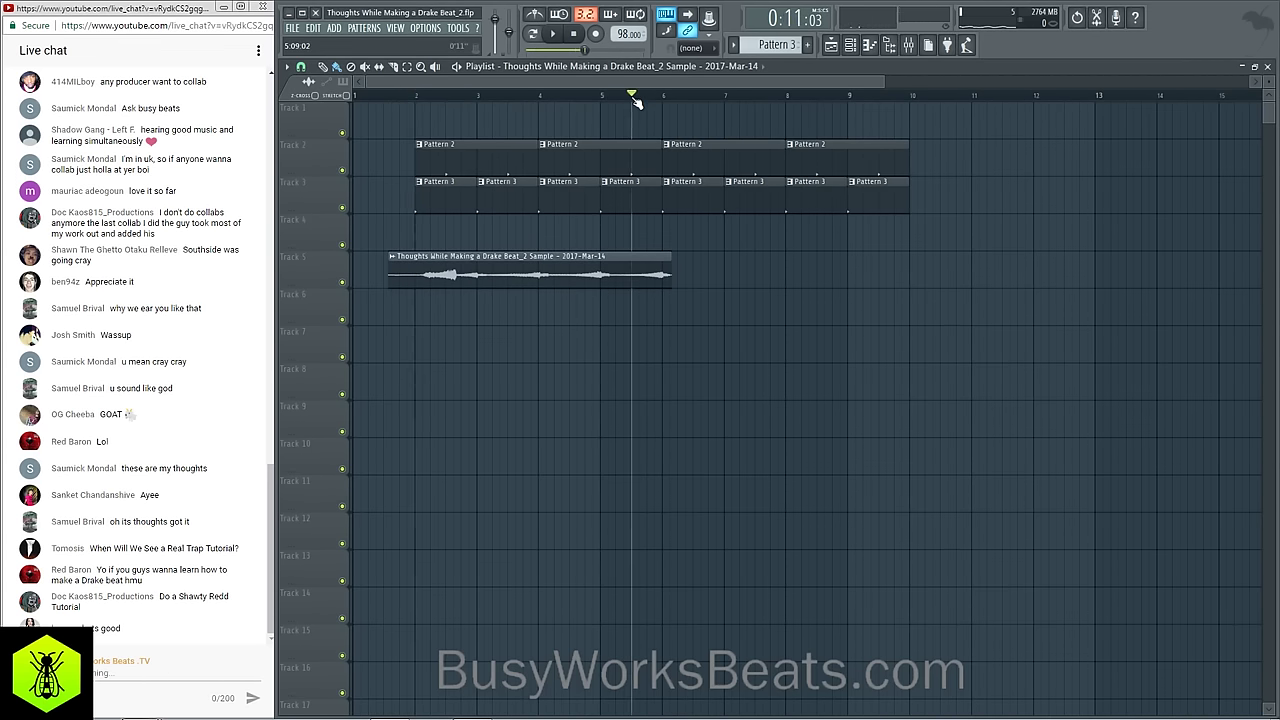
{"action": "key", "text": "space"}
{"action": "left_click_drag", "start_coordinate": [664, 281], "coordinate": [659, 281]}
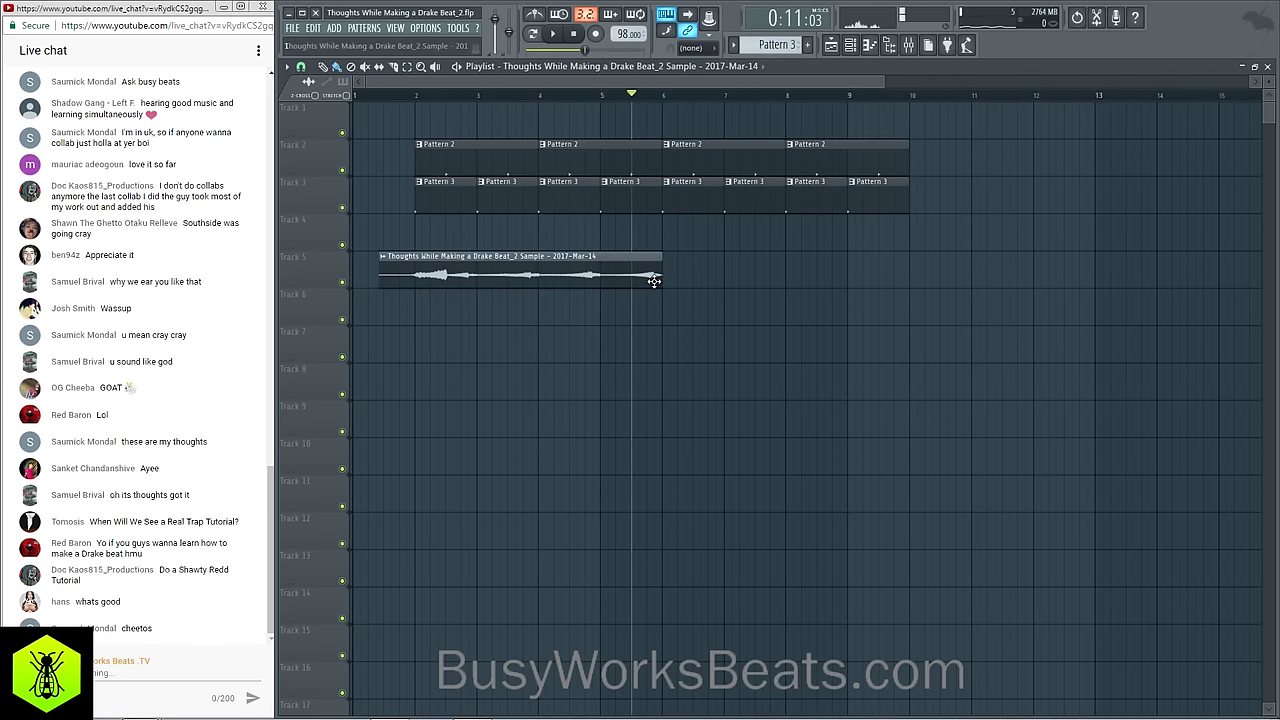
{"action": "key", "text": "space"}
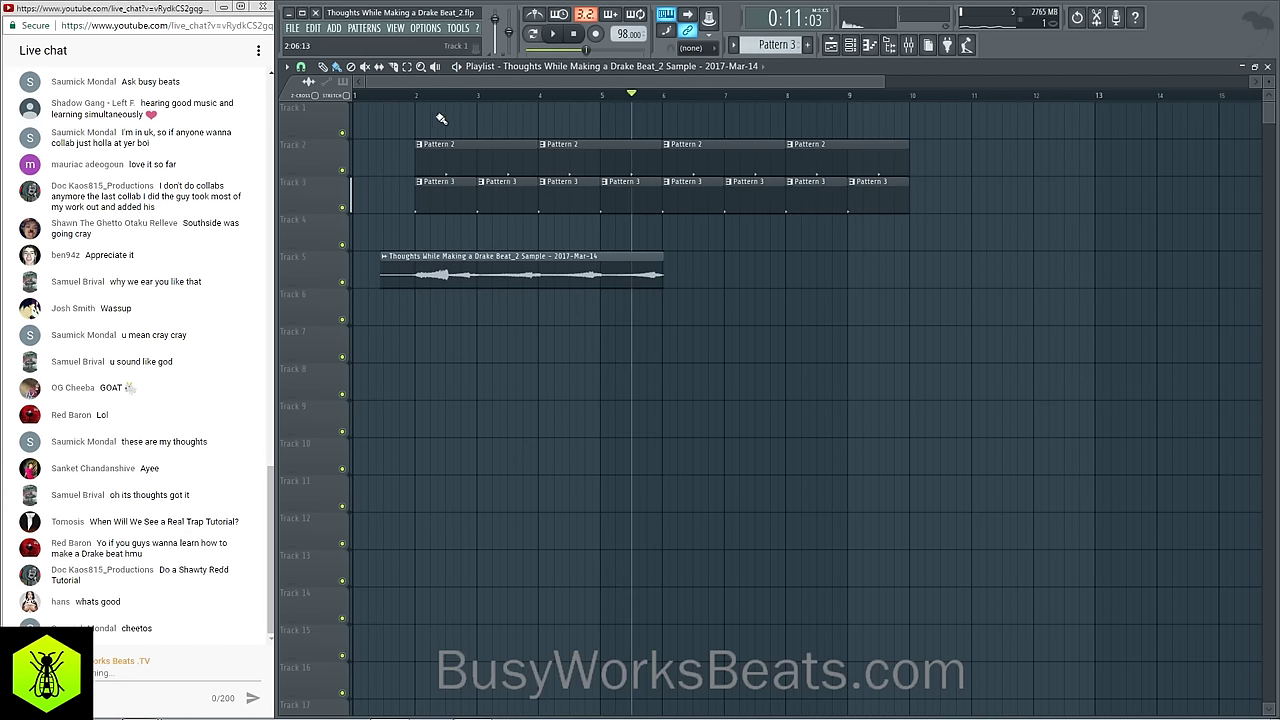
Step: Set the playlist snap to Bar, slice the reversed clip at bar 2 and delete the piece before it
{"action": "left_click", "coordinate": [414, 98]}
{"action": "left_click", "coordinate": [301, 66]}
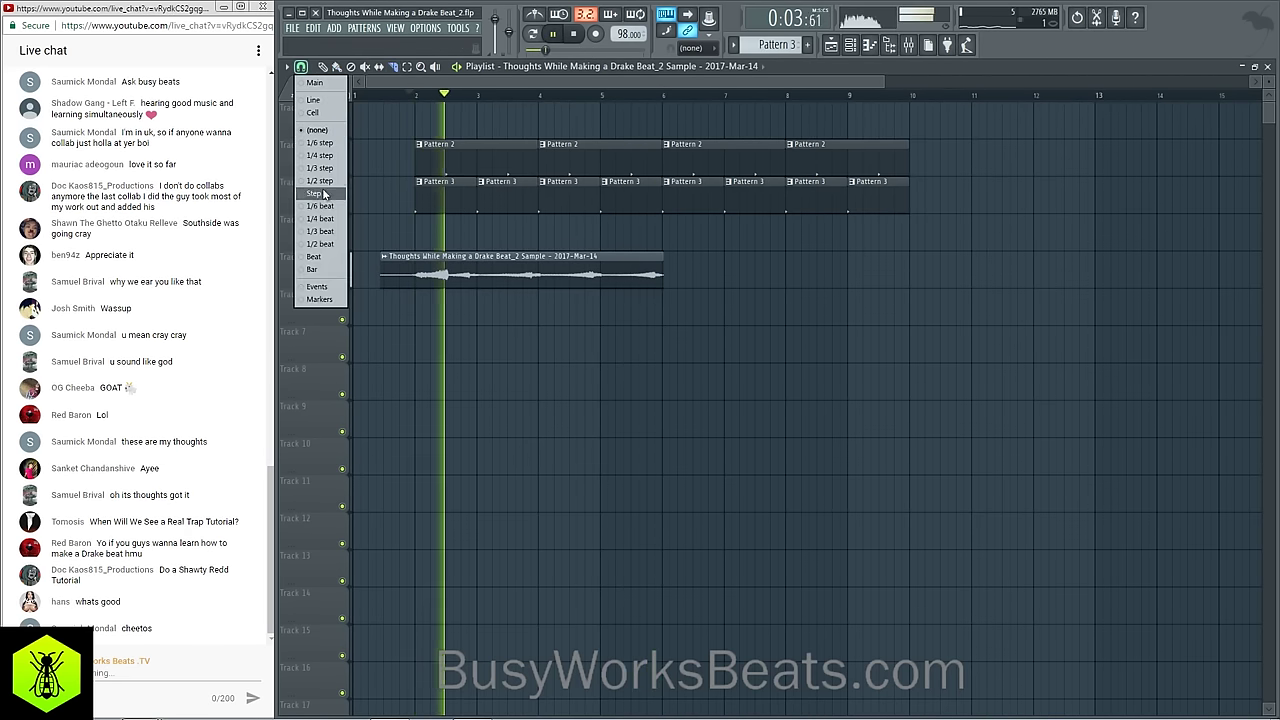
{"action": "left_click", "coordinate": [332, 270]}
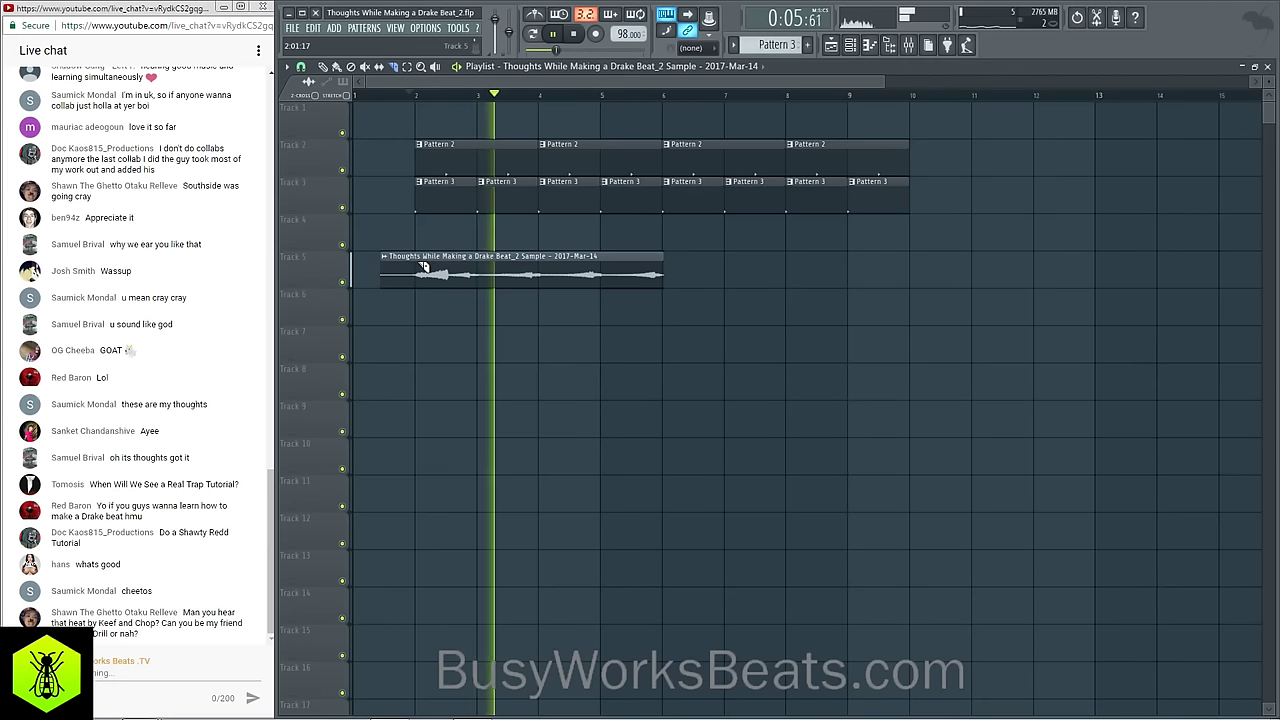
{"action": "left_click", "coordinate": [421, 265]}
{"action": "right_click", "coordinate": [398, 270]}
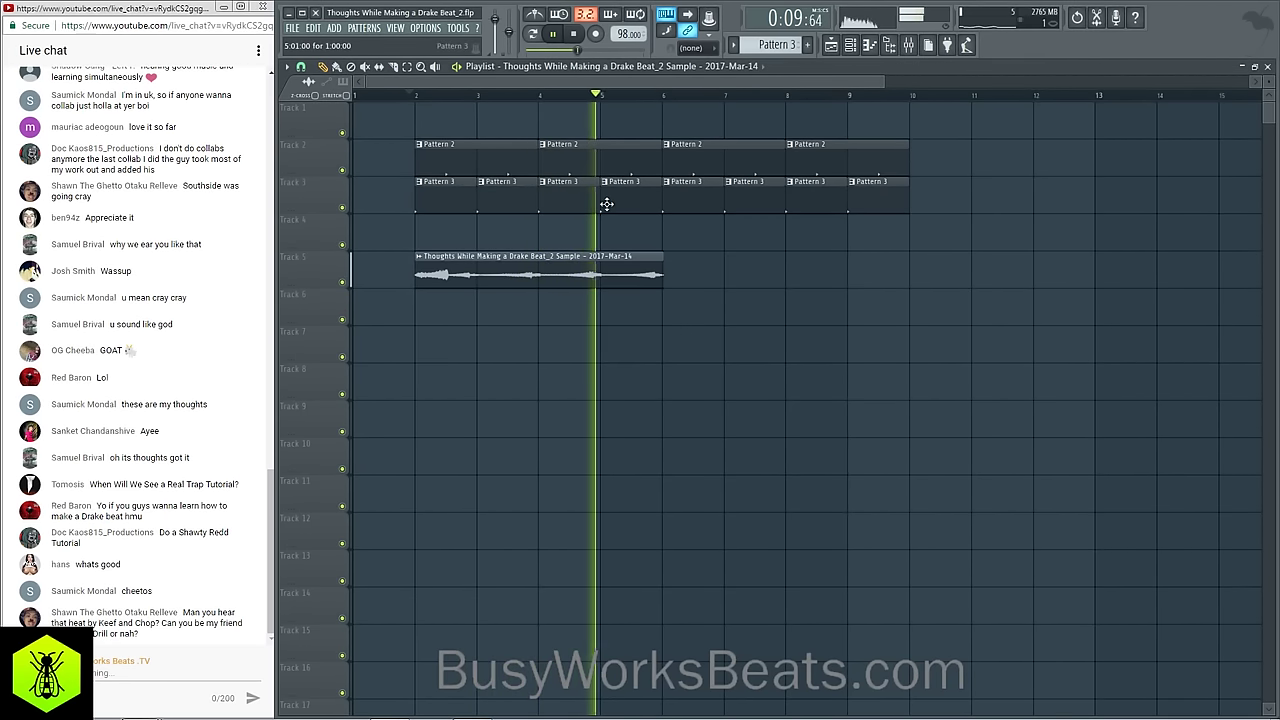
Step: Show all channels in the channel rack and check the kck channel's settings and mixer track during playback
{"action": "left_click", "coordinate": [660, 259], "text": "ctrl"}
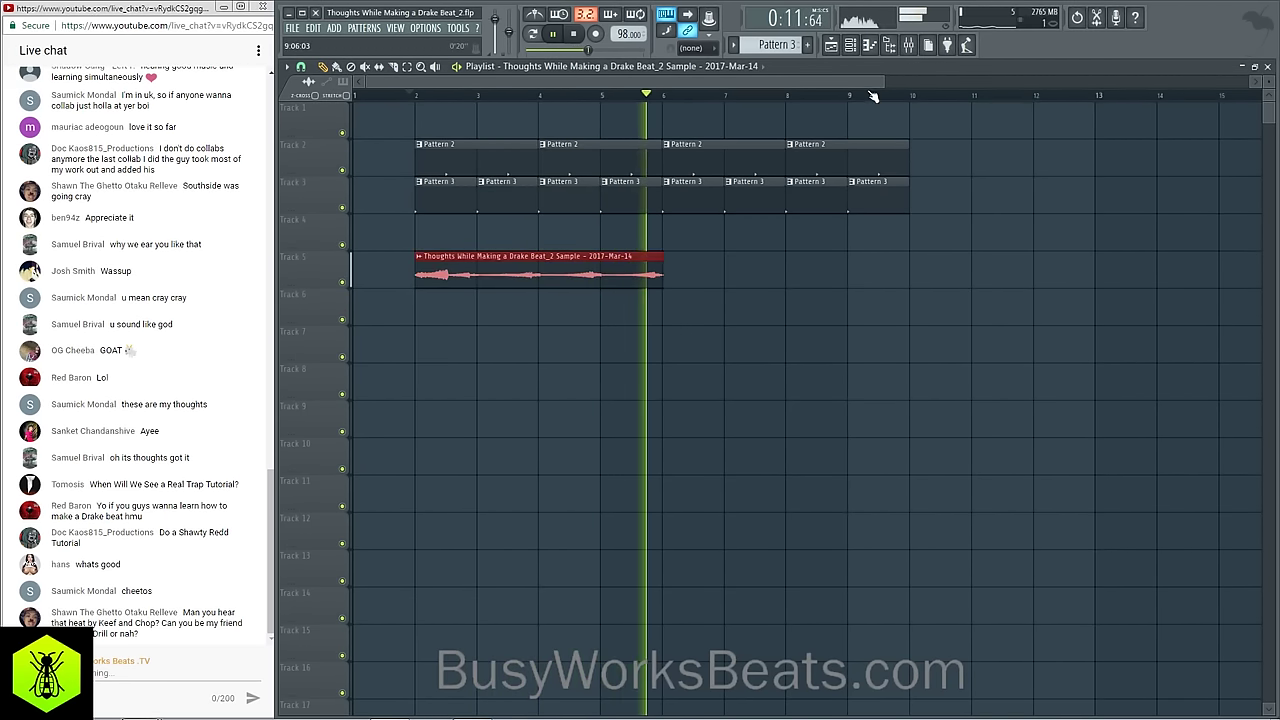
{"action": "left_click", "coordinate": [851, 48]}
{"action": "key", "text": "space"}
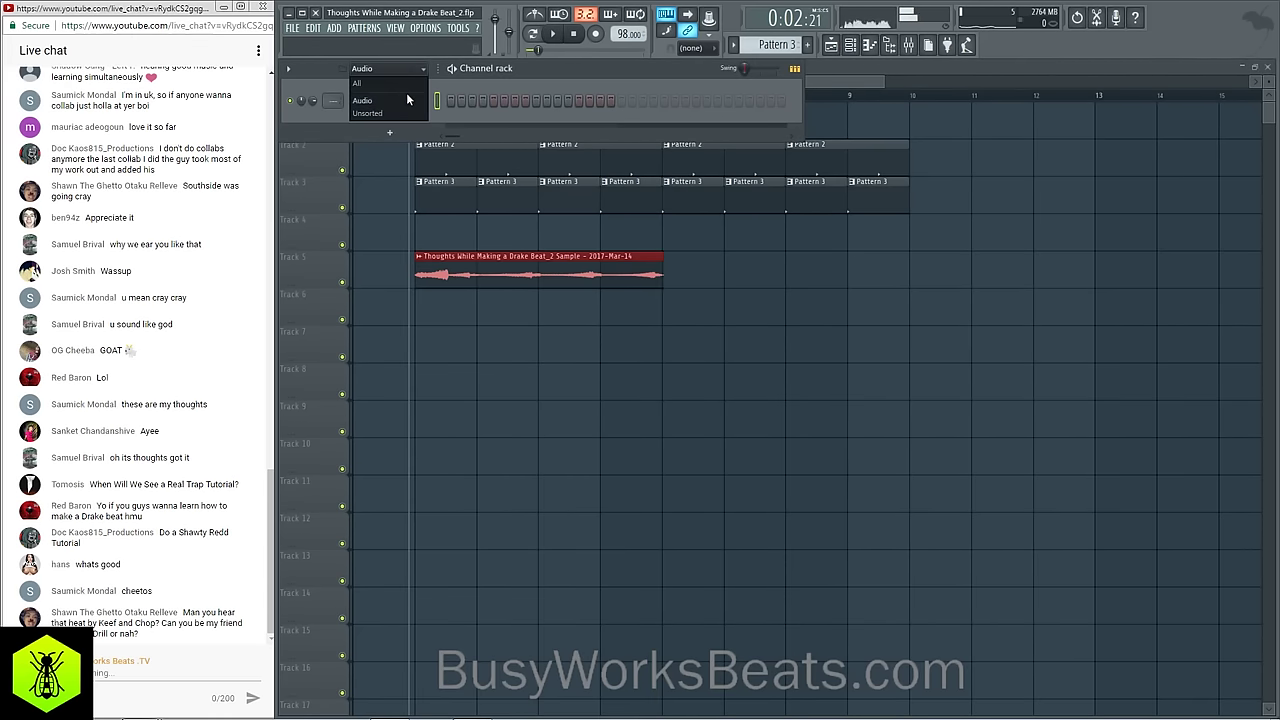
{"action": "left_click", "coordinate": [405, 83]}
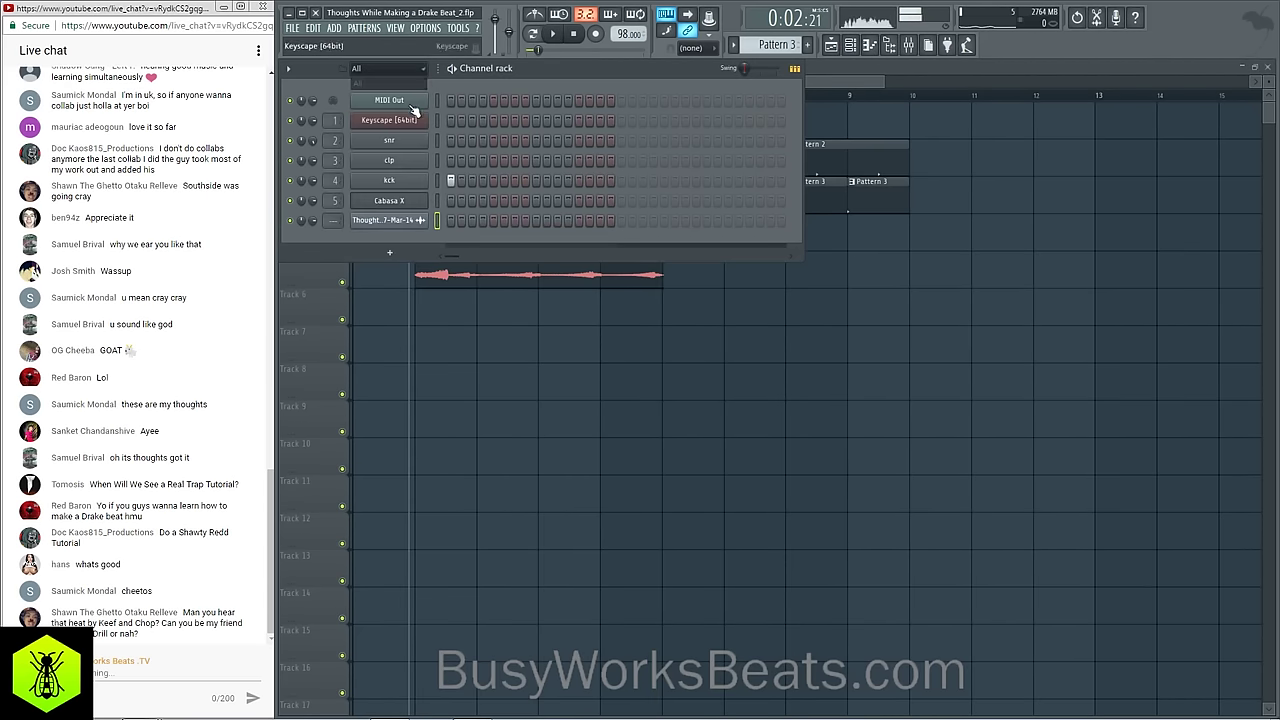
{"action": "left_click", "coordinate": [420, 183]}
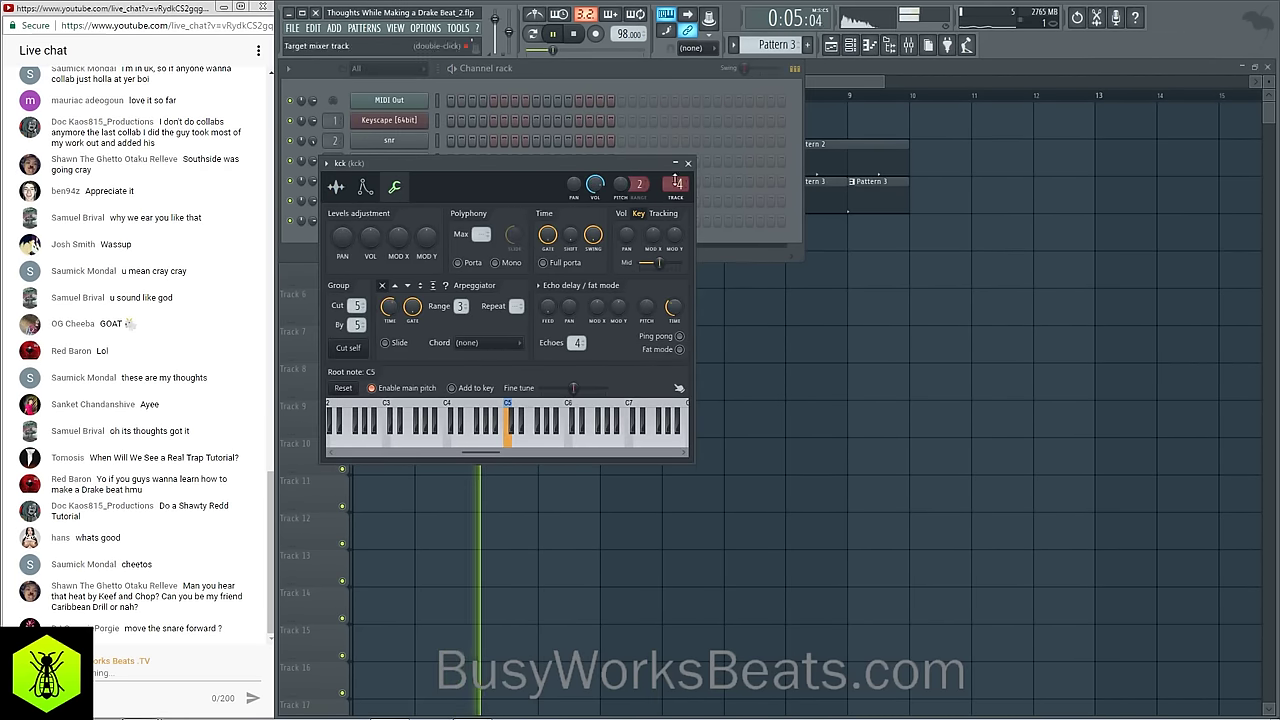
{"action": "left_click", "coordinate": [909, 46]}
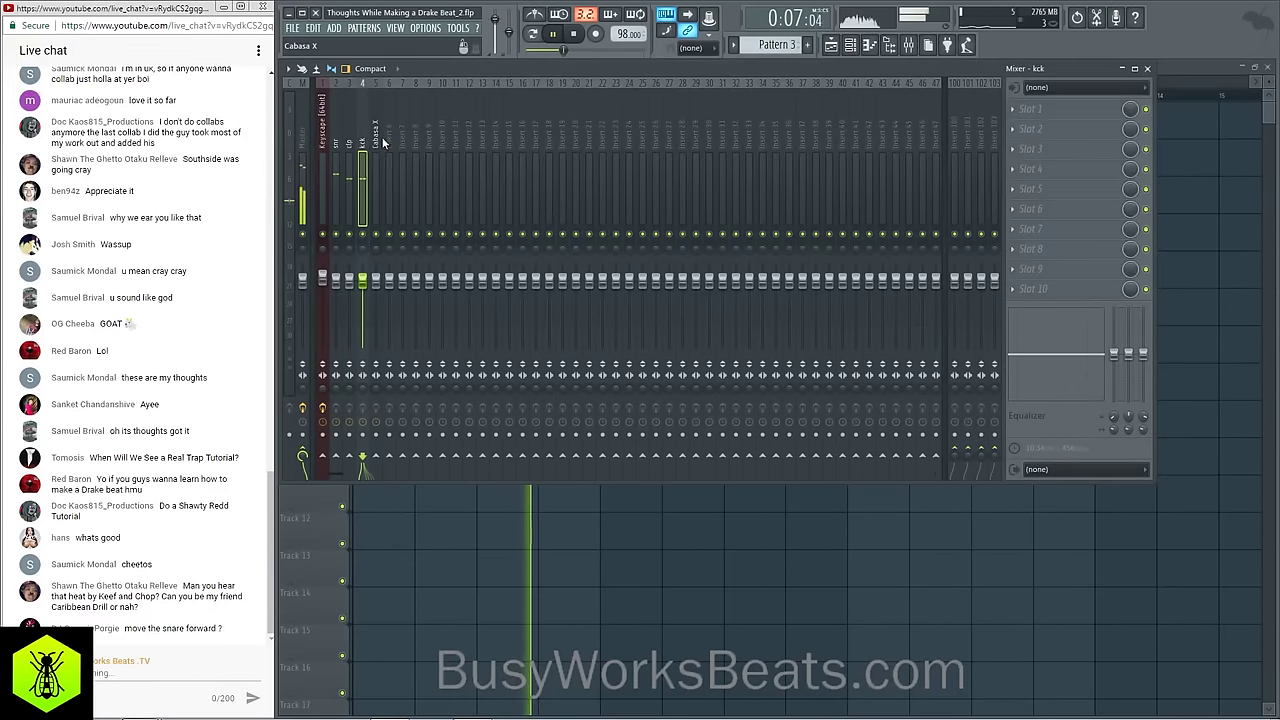
{"action": "left_click", "coordinate": [1149, 69]}
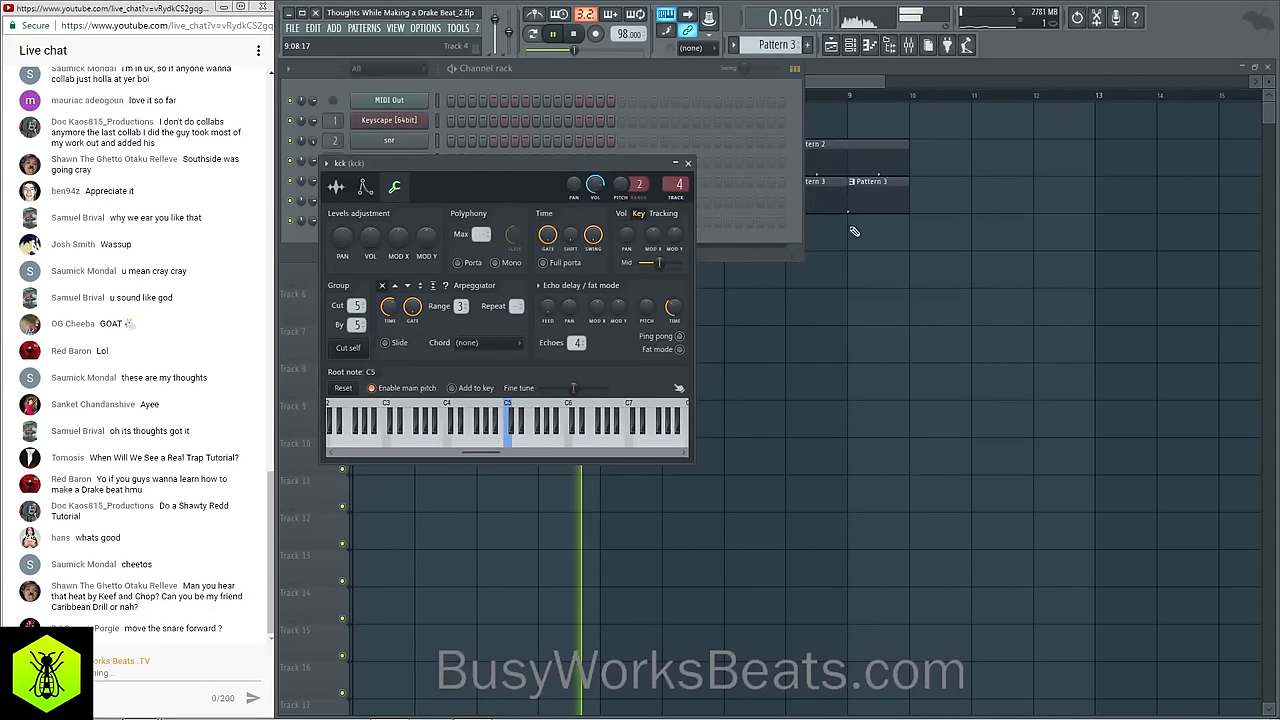
{"action": "left_click", "coordinate": [853, 230]}
{"action": "key", "text": "space"}
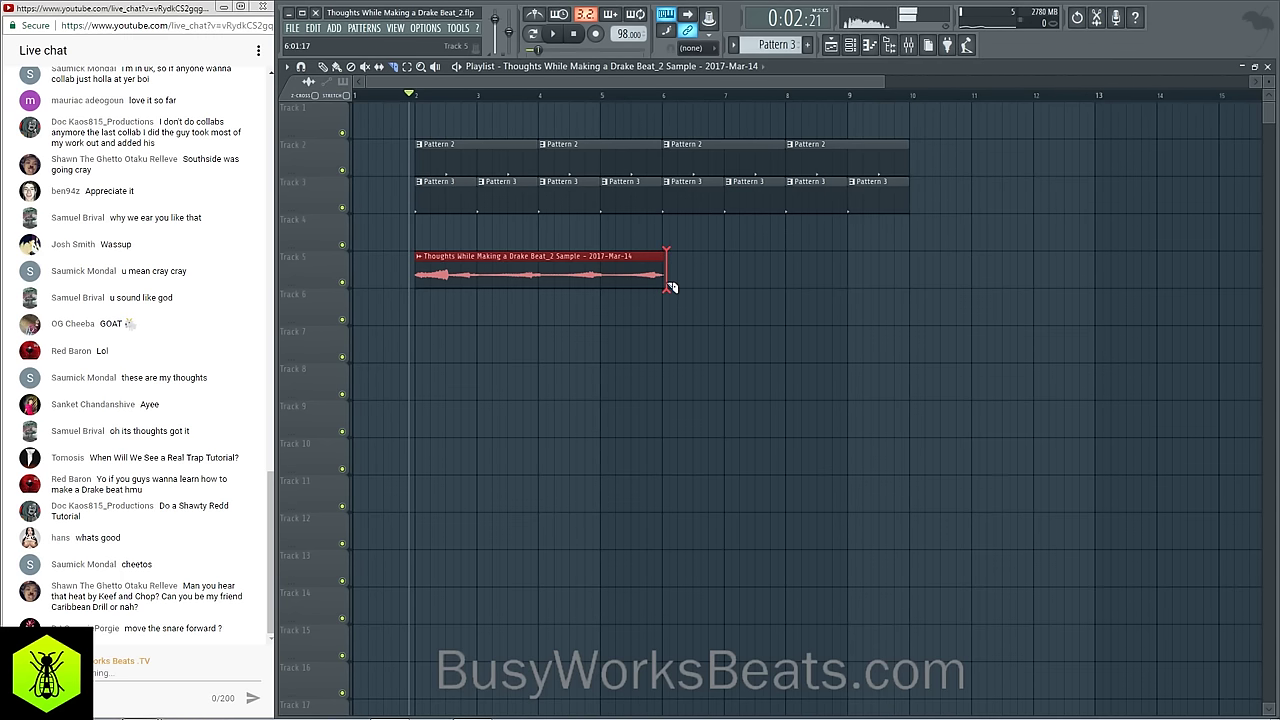
Step: With the snap set to Bar, add a second copy of the reversed clip on Track 5 from bar 6
{"action": "left_click", "coordinate": [301, 67]}
{"action": "left_click", "coordinate": [325, 266]}
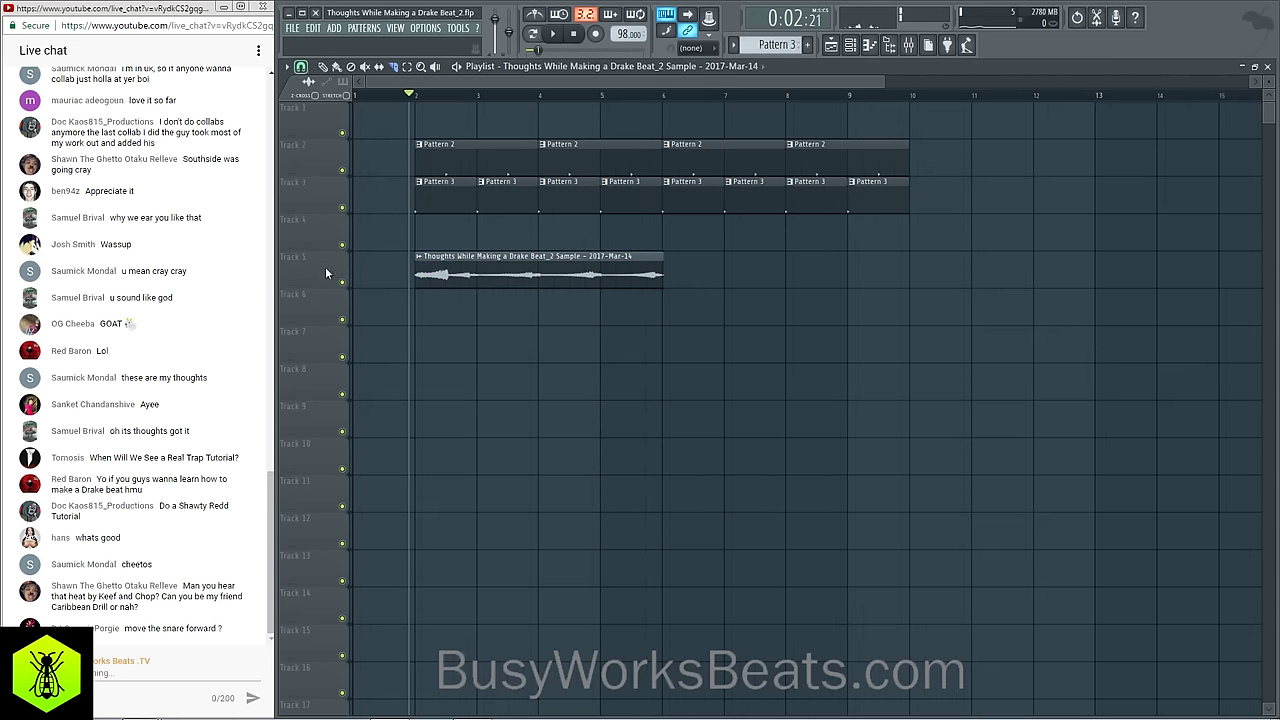
{"action": "key", "text": "space"}
{"action": "left_click", "coordinate": [339, 67]}
{"action": "mouse_move", "coordinate": [515, 308]}
{"action": "left_mouse_down", "text": "ctrl"}
{"action": "mouse_move", "coordinate": [529, 266]}
{"action": "mouse_move", "coordinate": [737, 258]}
{"action": "left_mouse_up", "text": "ctrl"}
{"action": "left_click", "coordinate": [772, 353]}
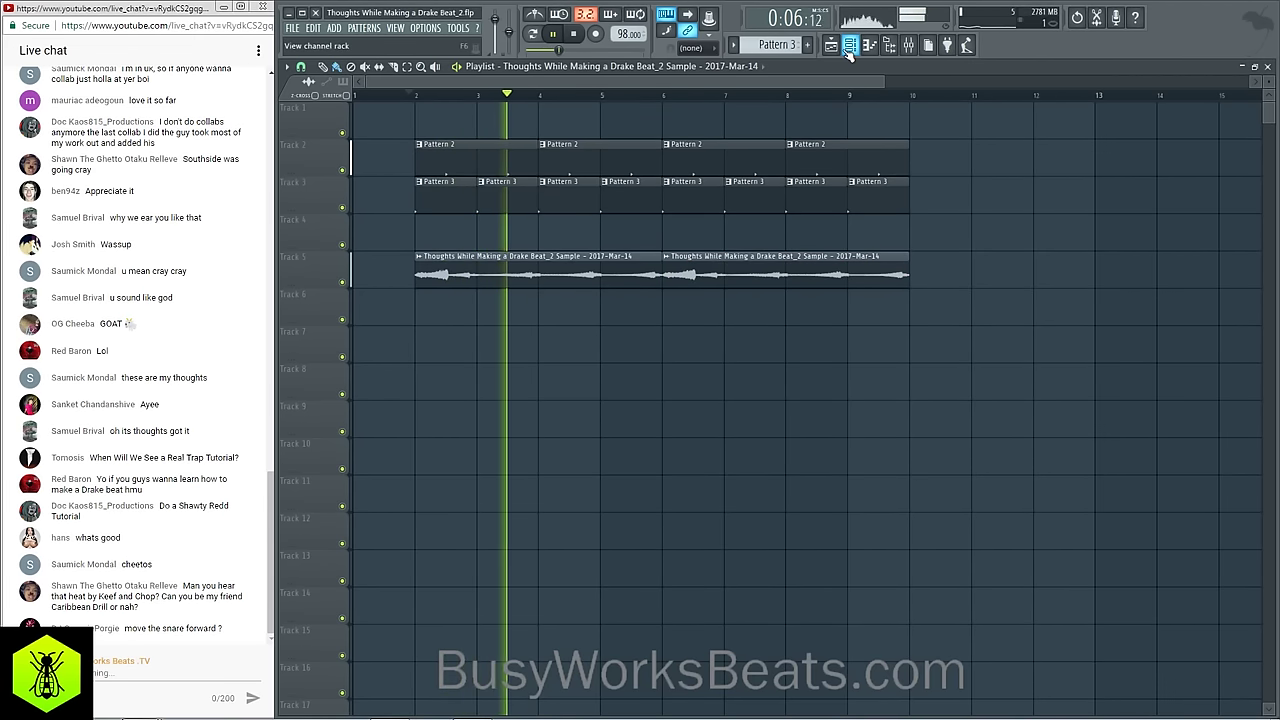
{"action": "key", "text": "space"}
Step: Make the sample clip at bar 6 unique, turn off its Reverse option and move it to Track 6
{"action": "left_click", "coordinate": [667, 257]}
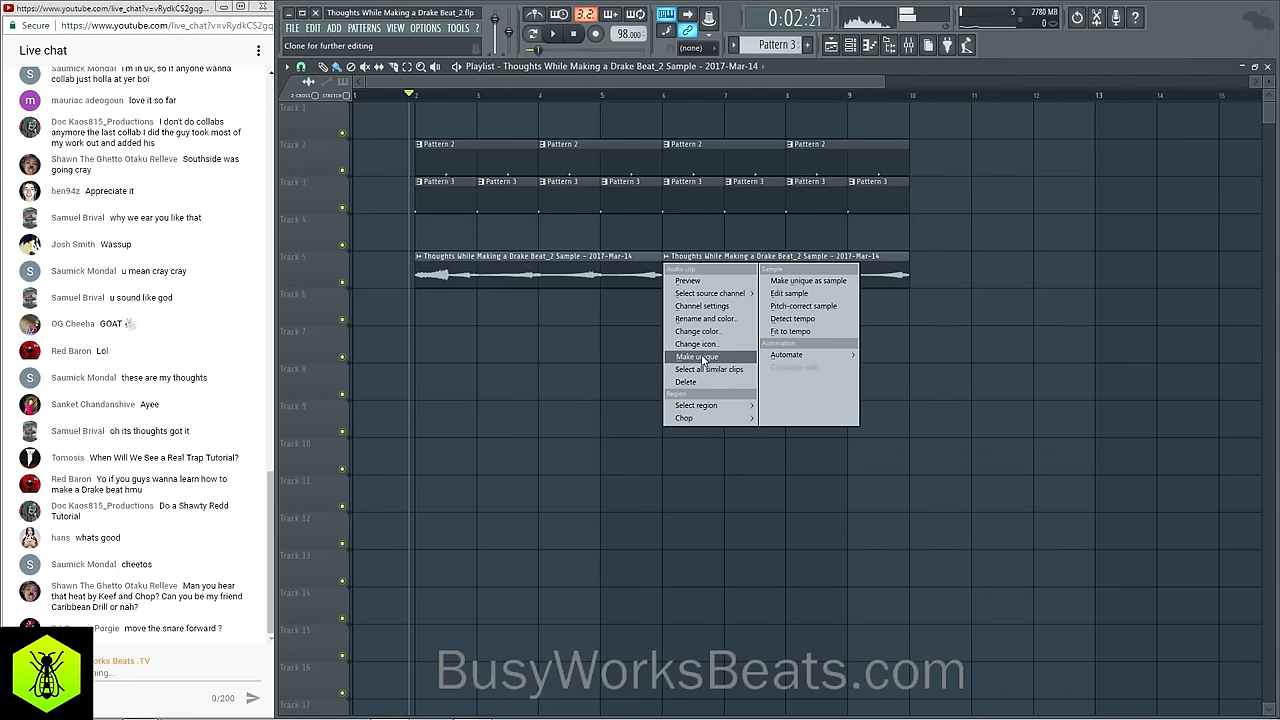
{"action": "left_click", "coordinate": [704, 358]}
{"action": "left_click", "coordinate": [667, 257]}
{"action": "left_click", "coordinate": [697, 307]}
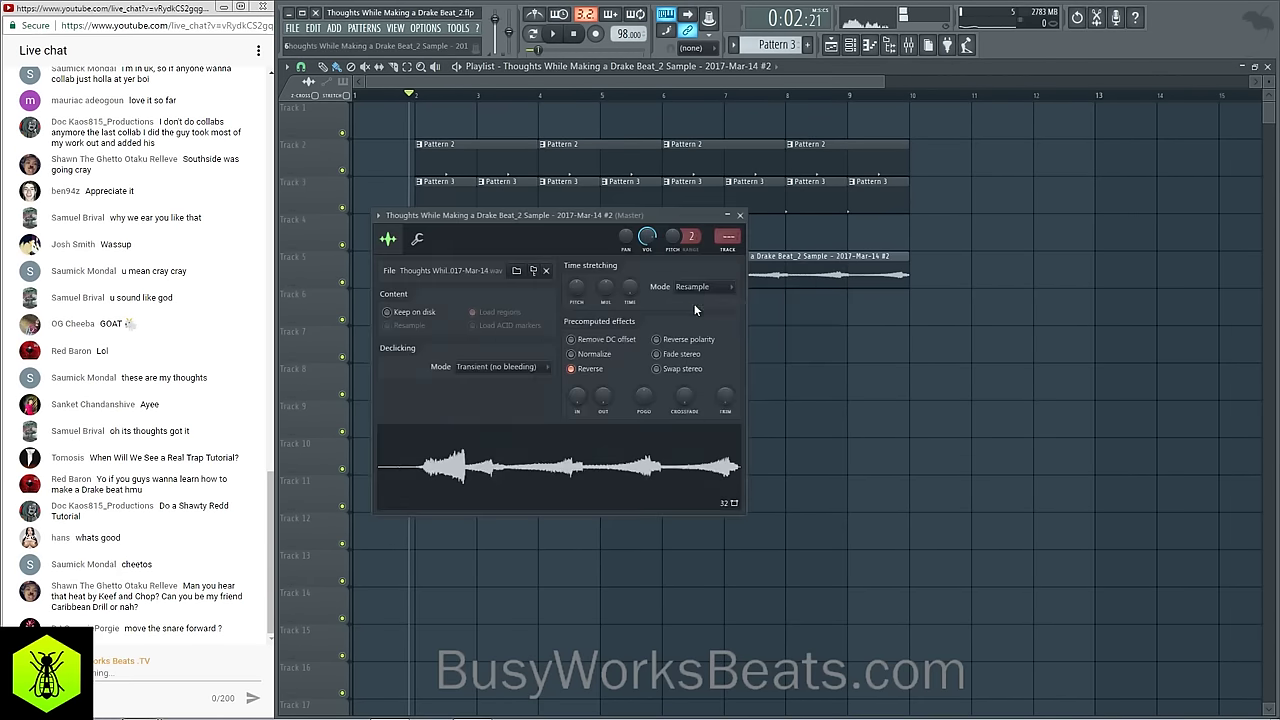
{"action": "key", "text": "Escape"}
{"action": "left_click_drag", "start_coordinate": [745, 276], "coordinate": [745, 314]}
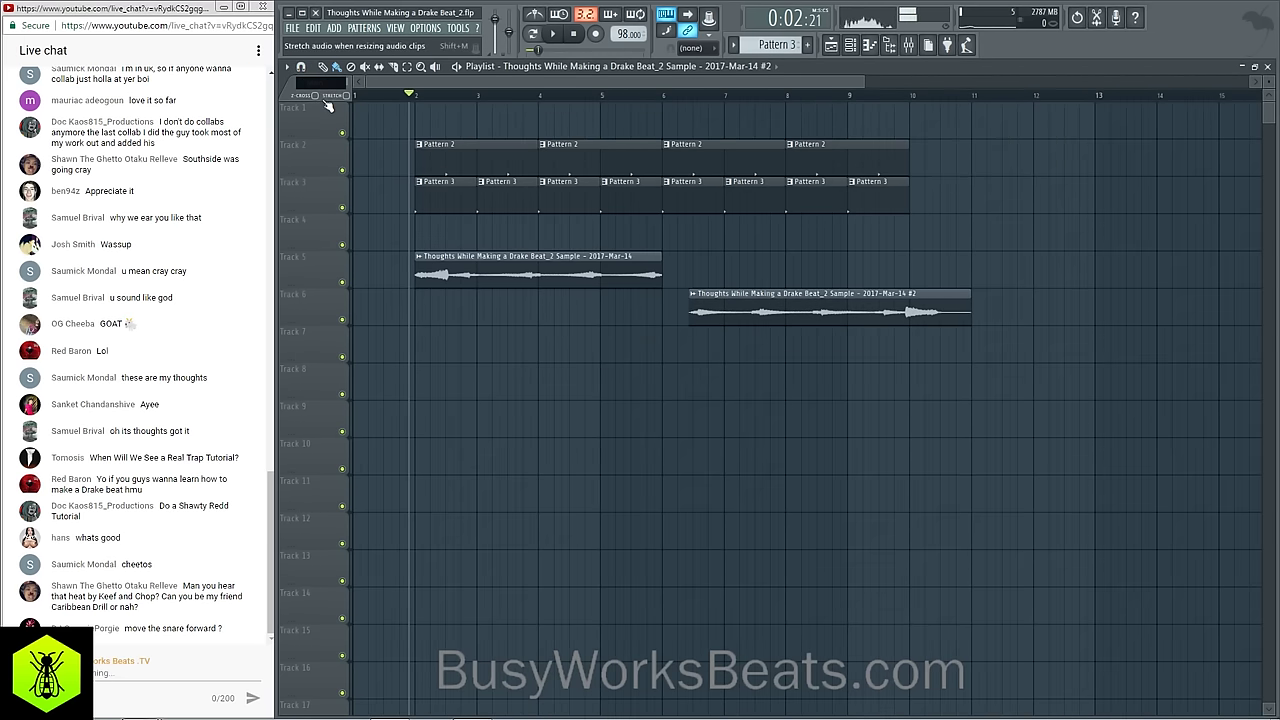
Step: Set the playlist snap to none and shift the Track 6 clip earlier so it starts just before bar 6
{"action": "left_click", "coordinate": [301, 67]}
{"action": "left_click", "coordinate": [320, 130]}
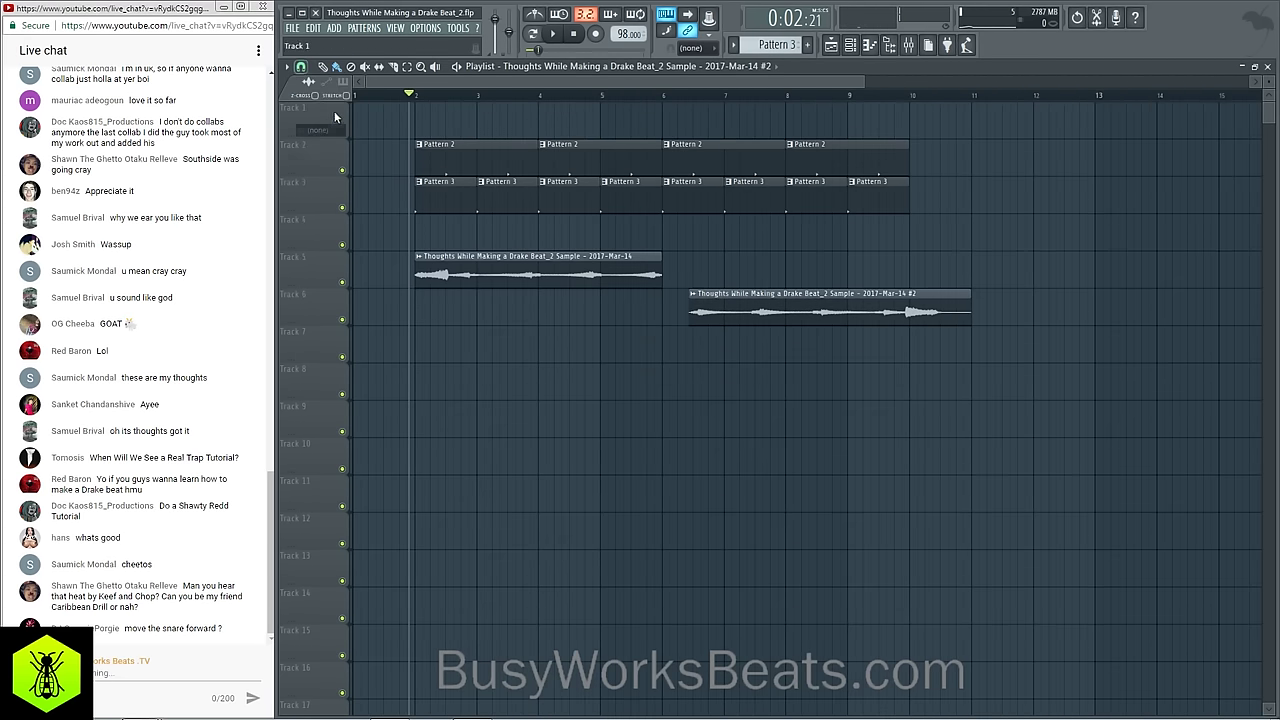
{"action": "key", "text": "space"}
{"action": "scroll", "coordinate": [712, 84], "scroll_direction": "up", "scroll_amount": 2}
{"action": "left_click_drag", "start_coordinate": [704, 304], "coordinate": [683, 307]}
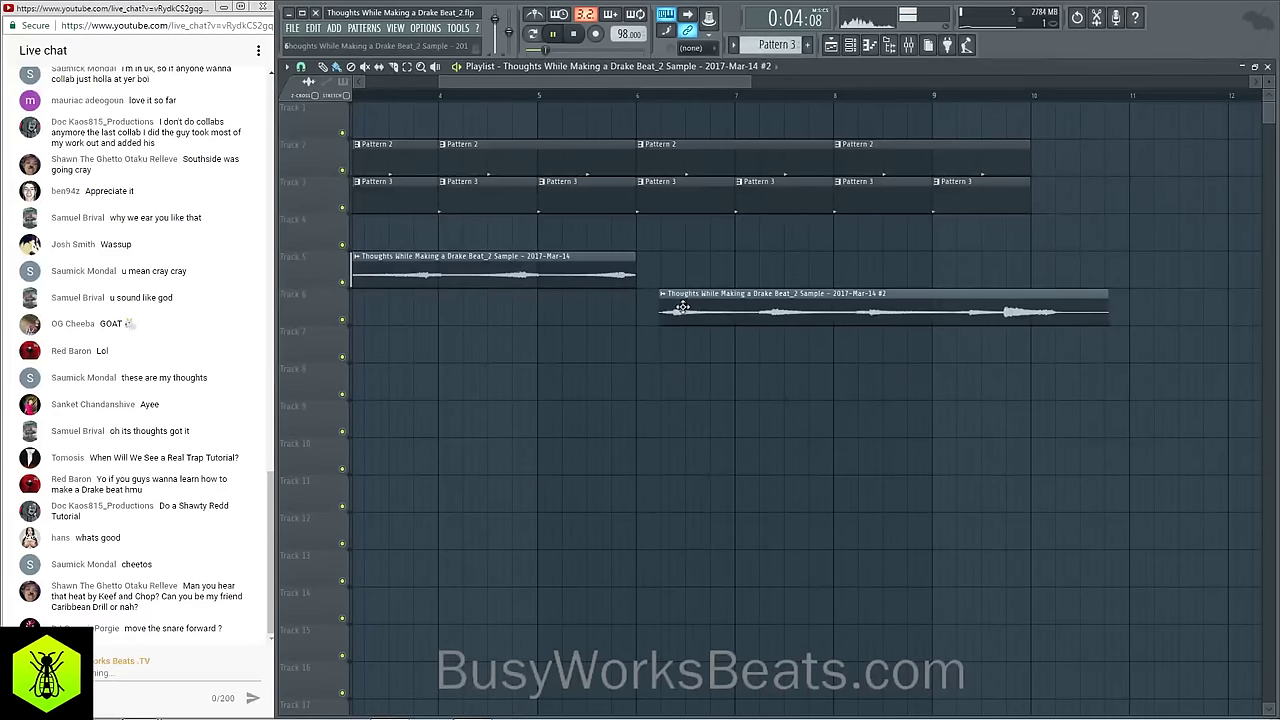
{"action": "scroll", "coordinate": [629, 84], "scroll_direction": "up", "scroll_amount": 3}
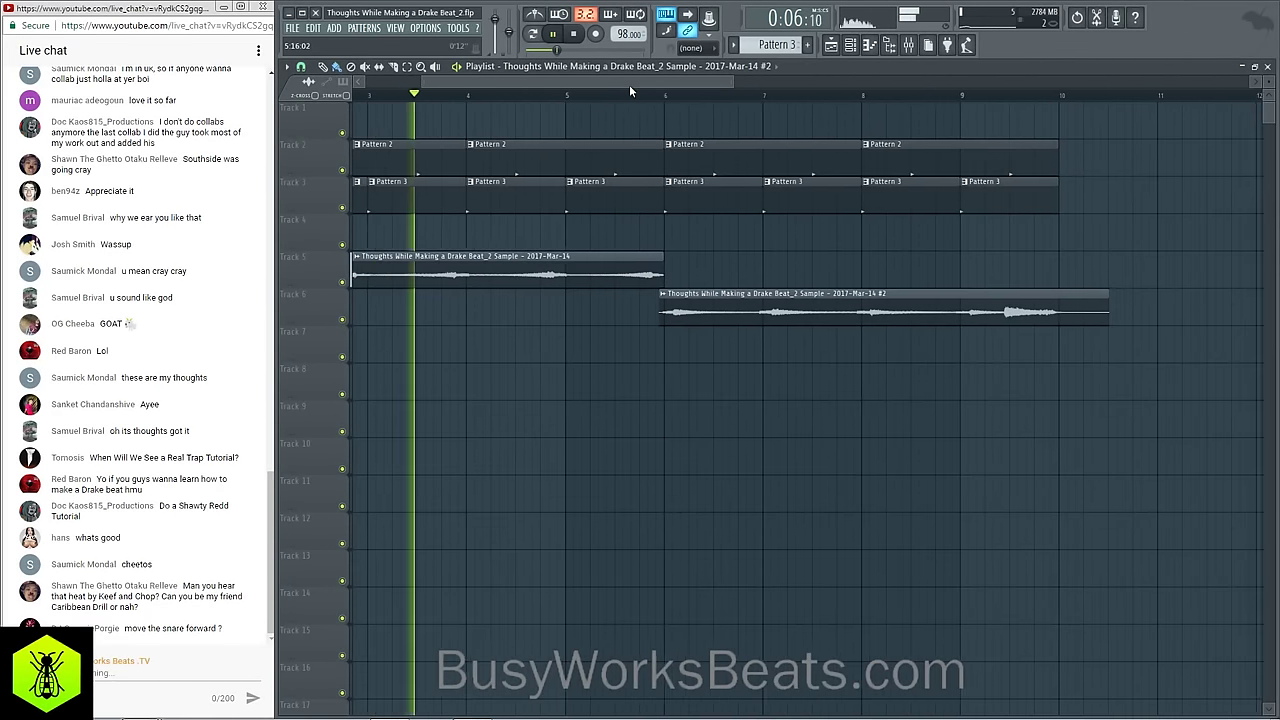
Step: Shift the Track 6 clip slightly later so it starts exactly at bar 6, and play the arrangement from bar 6
{"action": "scroll", "coordinate": [612, 86], "scroll_direction": "up", "scroll_amount": 3}
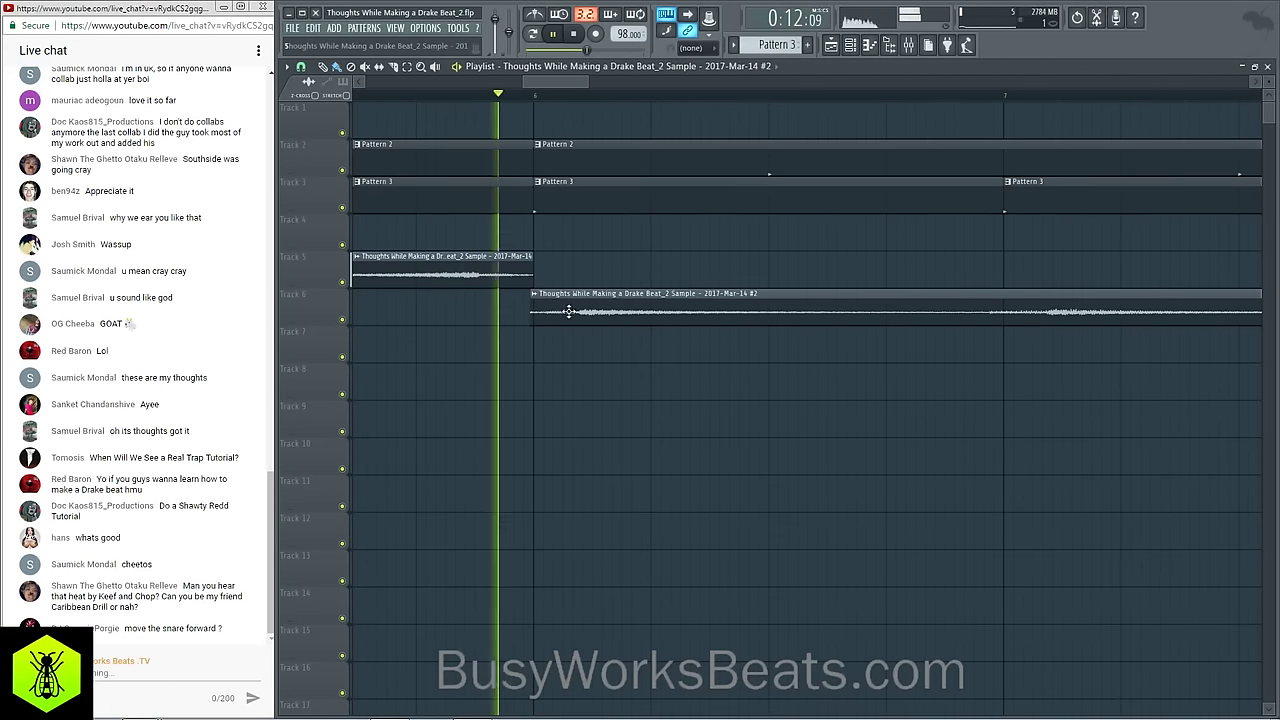
{"action": "left_click_drag", "start_coordinate": [571, 317], "coordinate": [576, 317]}
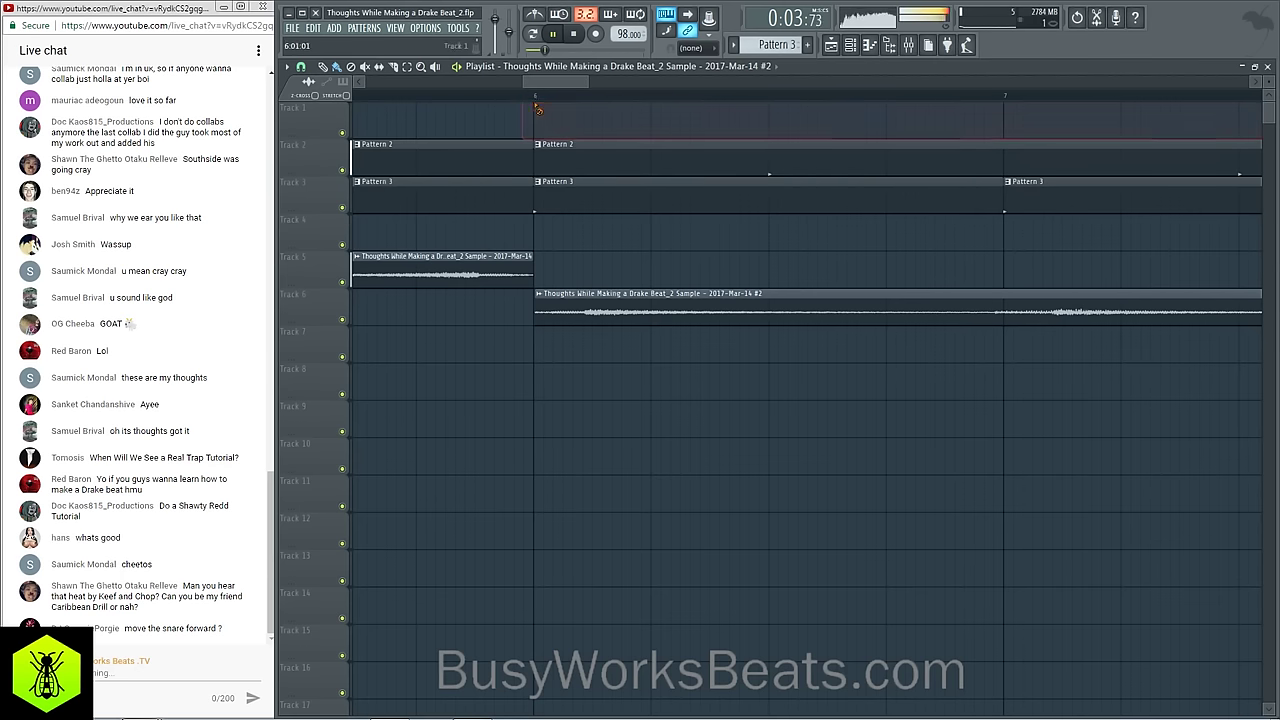
{"action": "left_click", "coordinate": [537, 97]}
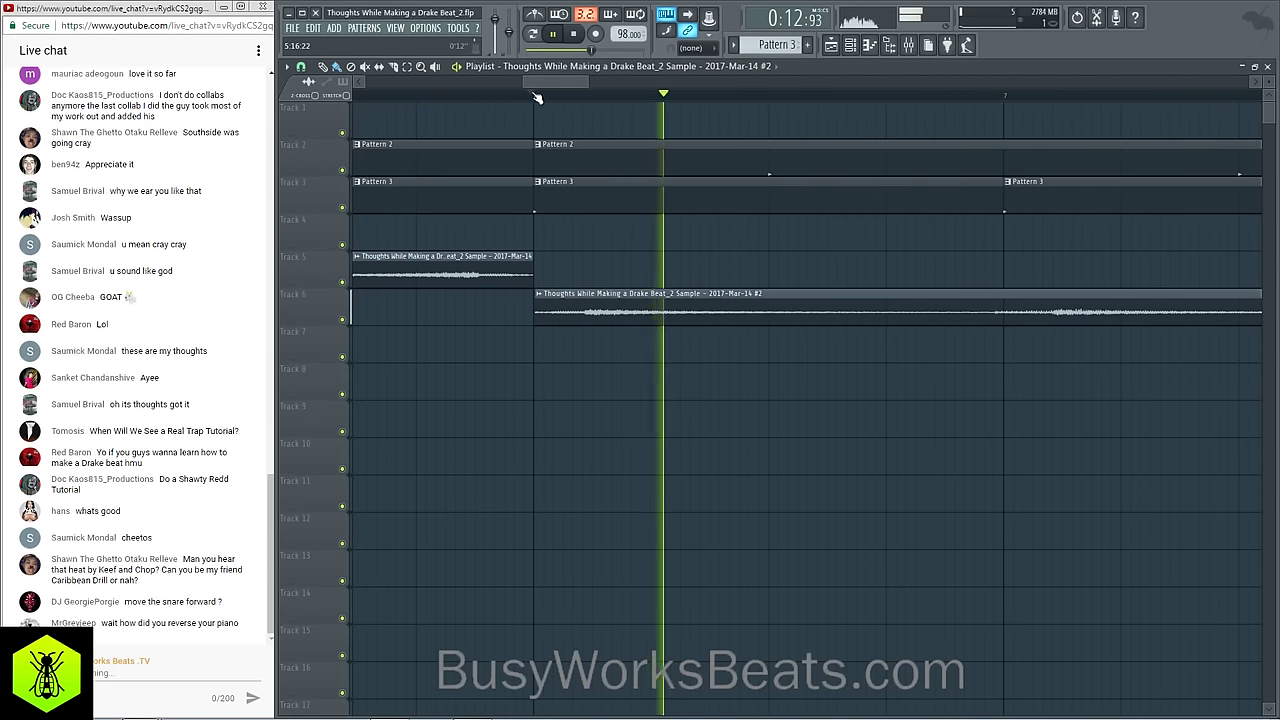
{"action": "scroll", "coordinate": [537, 97], "scroll_direction": "down", "scroll_amount": 6}
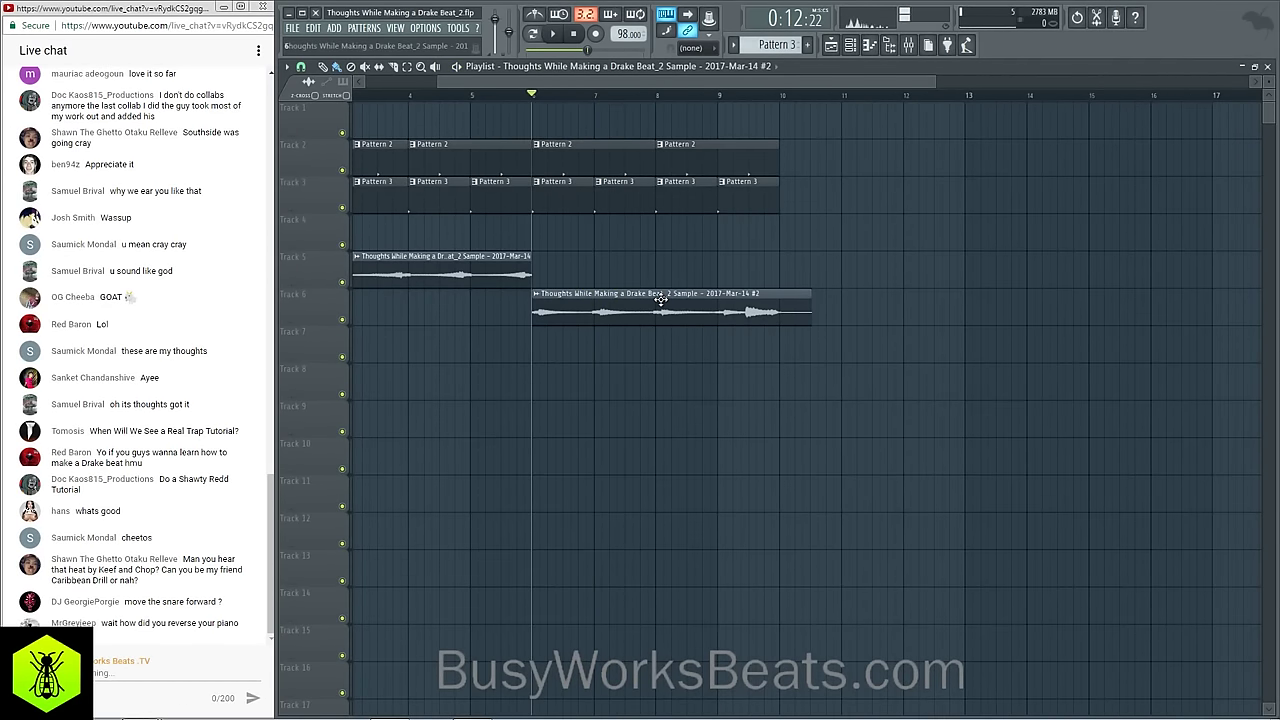
{"action": "key", "text": "space"}
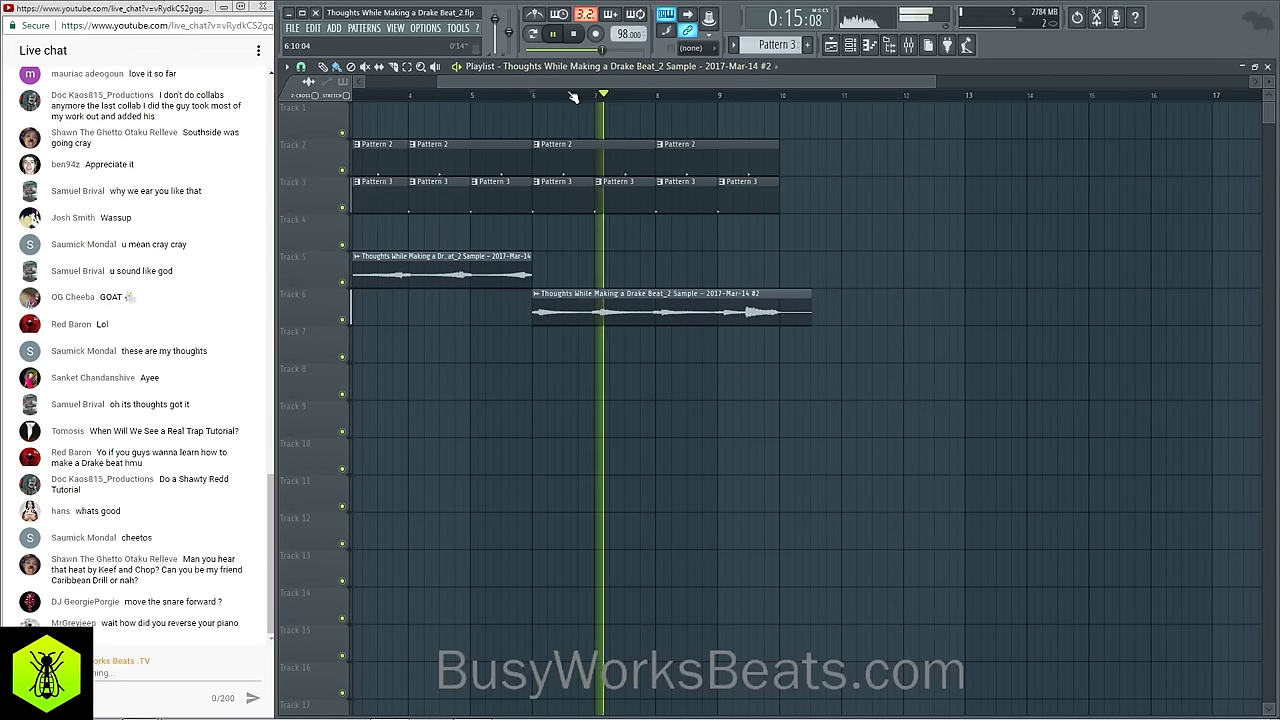
{"action": "key", "text": "space"}
{"action": "scroll", "coordinate": [569, 203], "scroll_direction": "up", "scroll_amount": 3}
{"action": "key", "text": "space"}
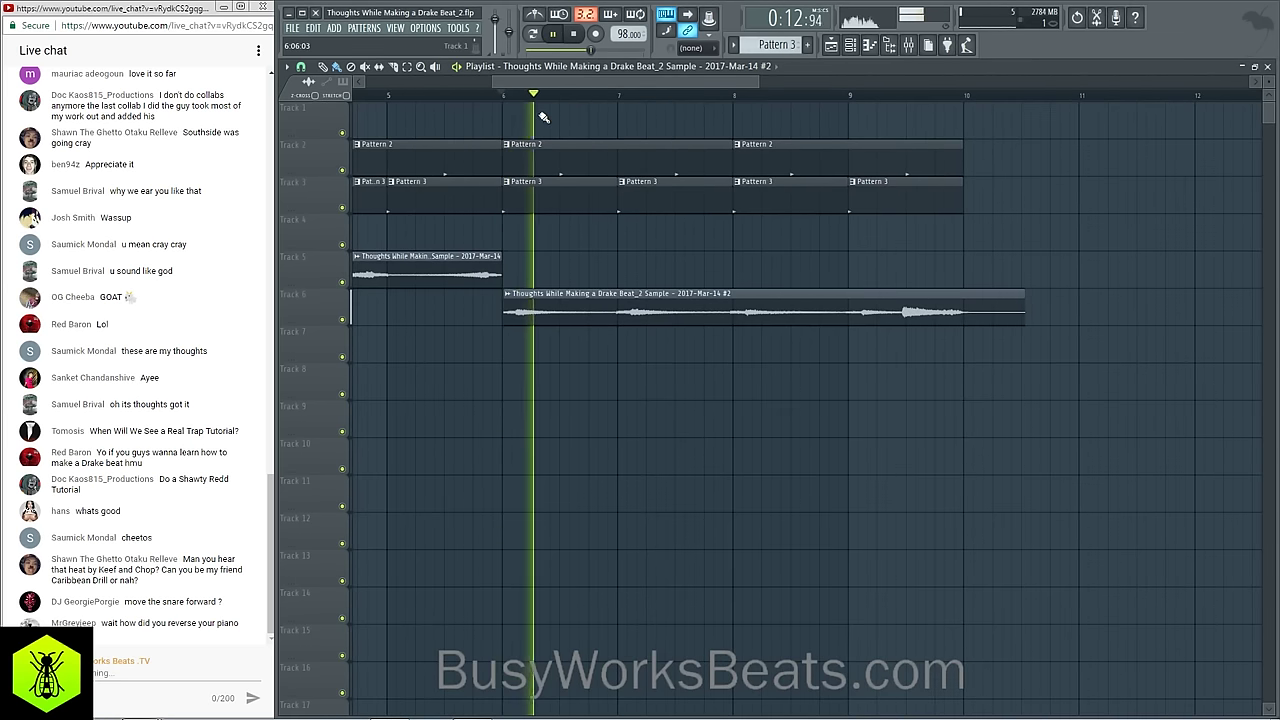
{"action": "scroll", "coordinate": [516, 84], "scroll_direction": "down", "scroll_amount": 3}
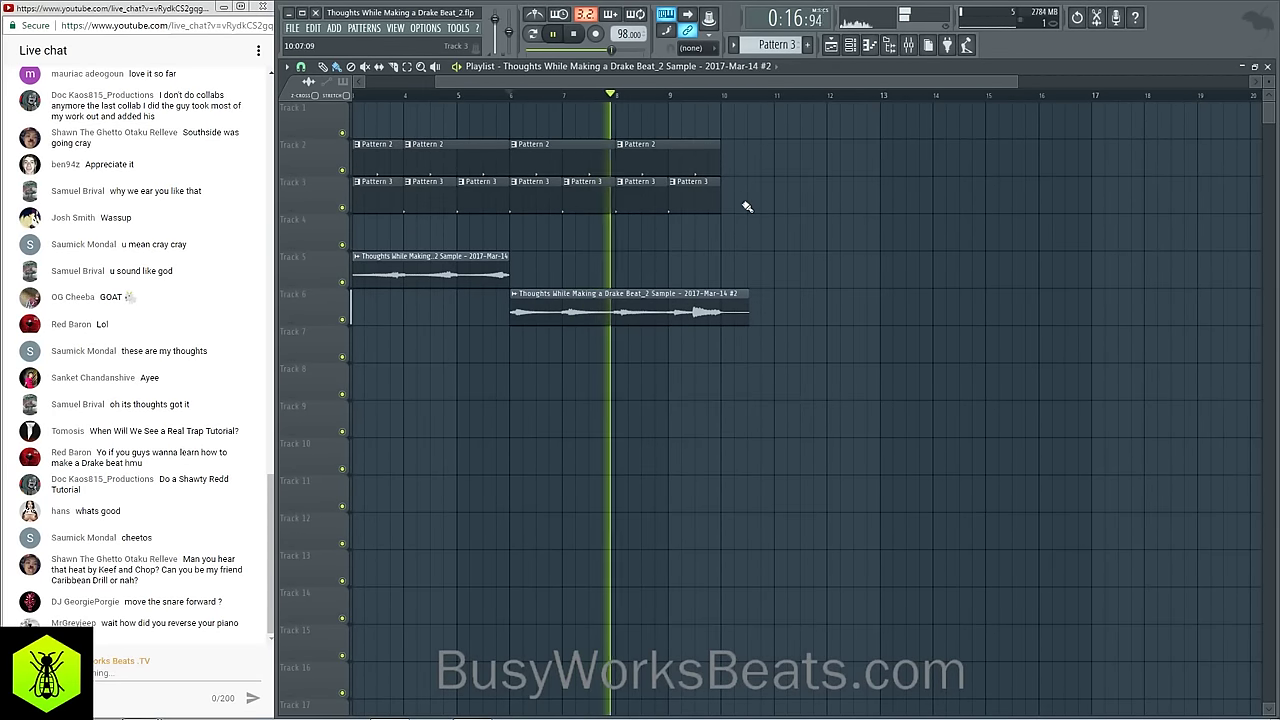
Step: With the playlist snap set to Bar, trim the end of the Track 6 clip to bar 10
{"action": "left_click", "coordinate": [301, 67]}
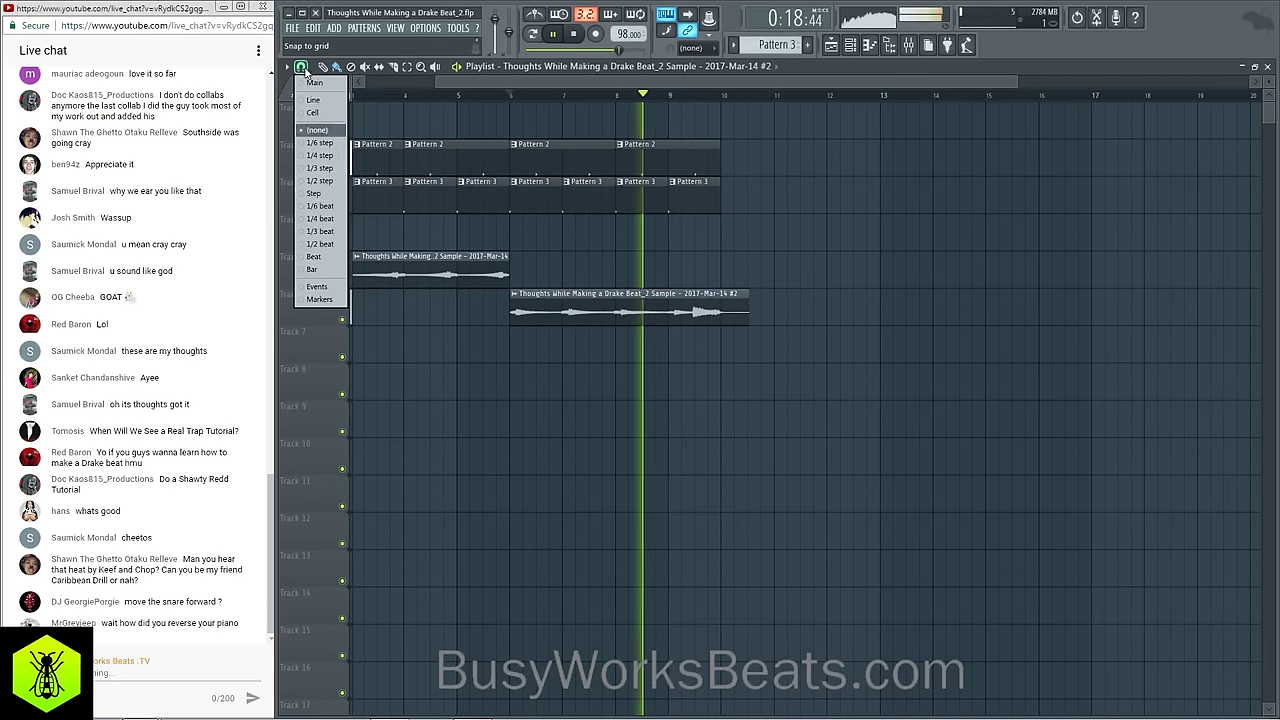
{"action": "left_click", "coordinate": [336, 269]}
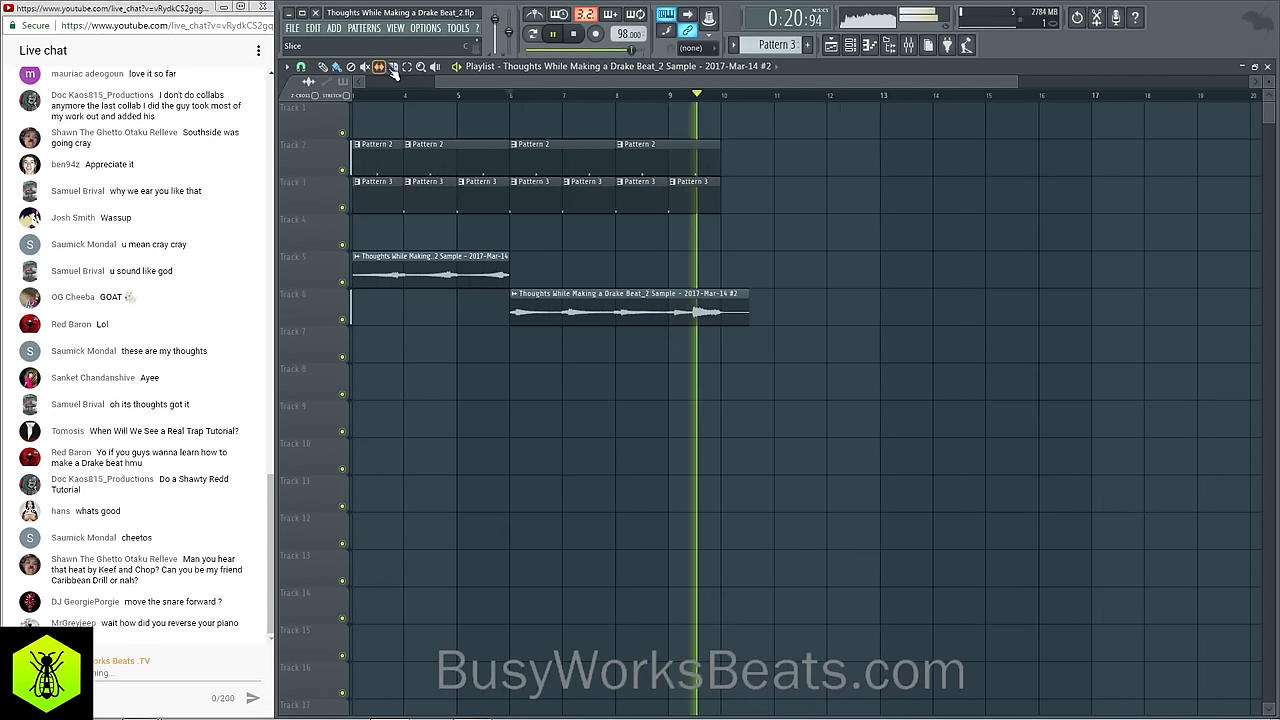
{"action": "key", "text": "space"}
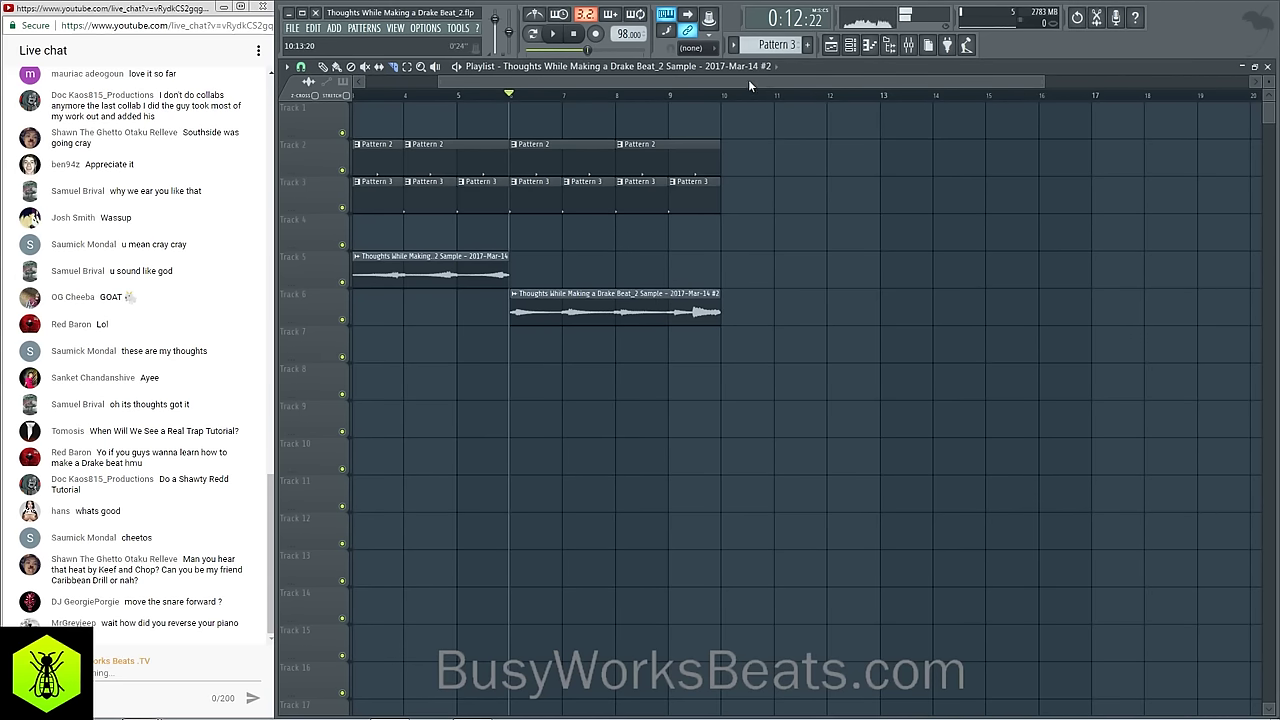
{"action": "left_click_drag", "start_coordinate": [749, 83], "coordinate": [680, 112]}
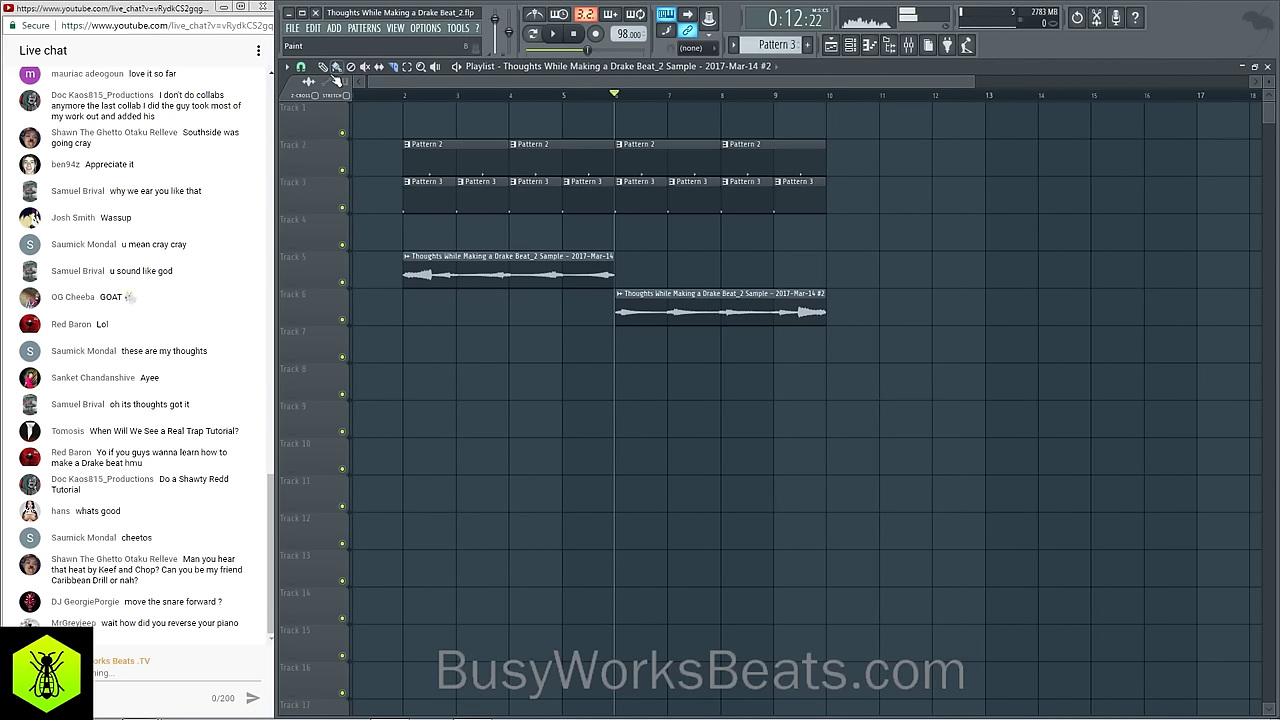
Step: Check the channel settings of the Track 6 sample clip
{"action": "right_click", "coordinate": [621, 305]}
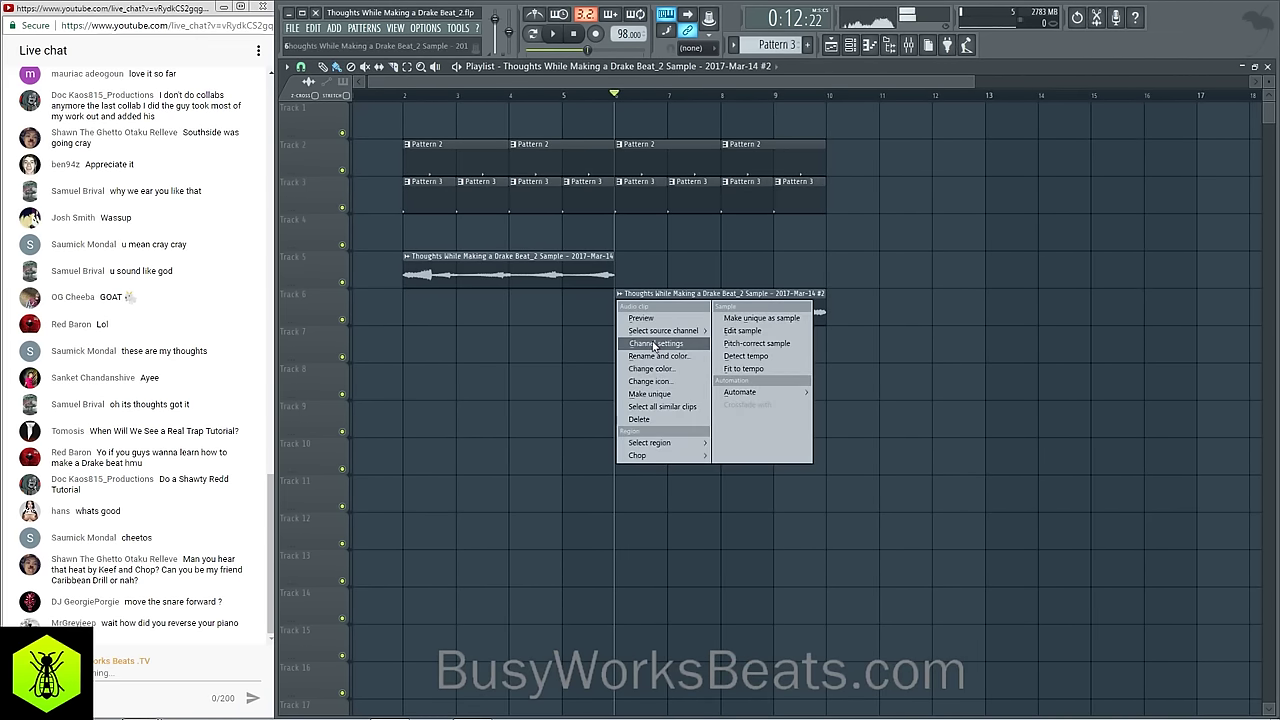
{"action": "left_click", "coordinate": [655, 344]}
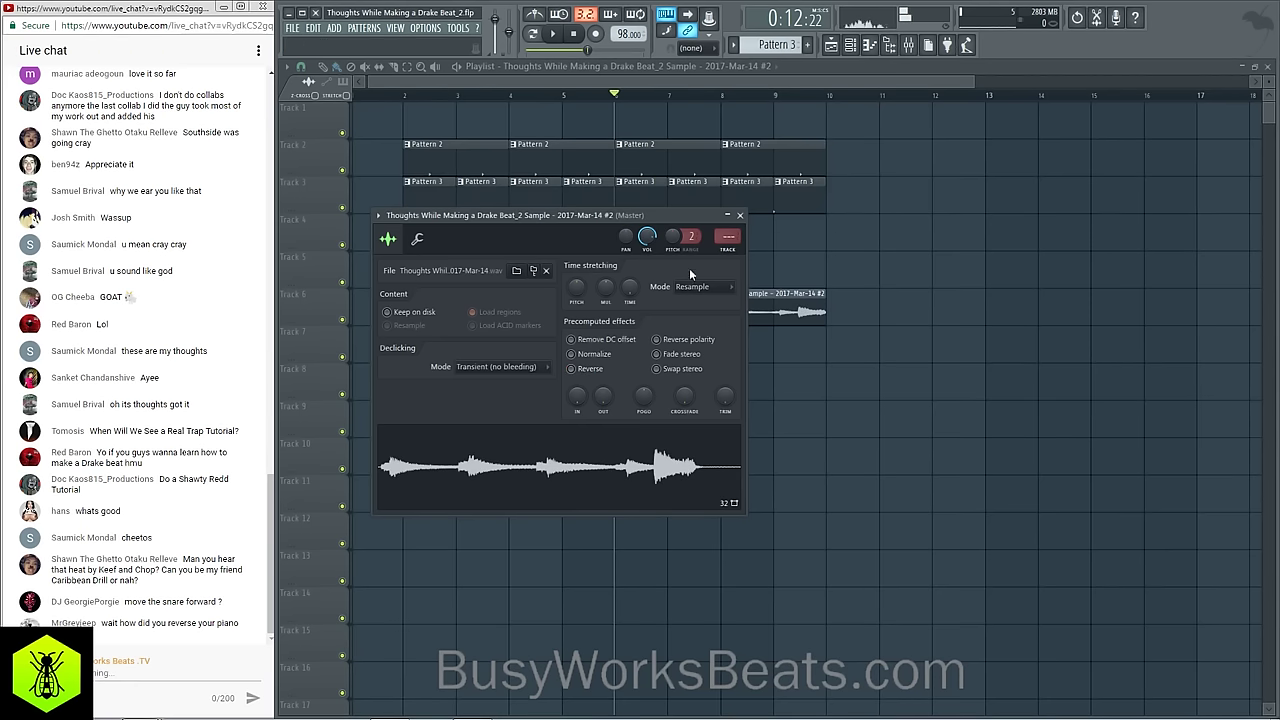
{"action": "left_click", "coordinate": [740, 215]}
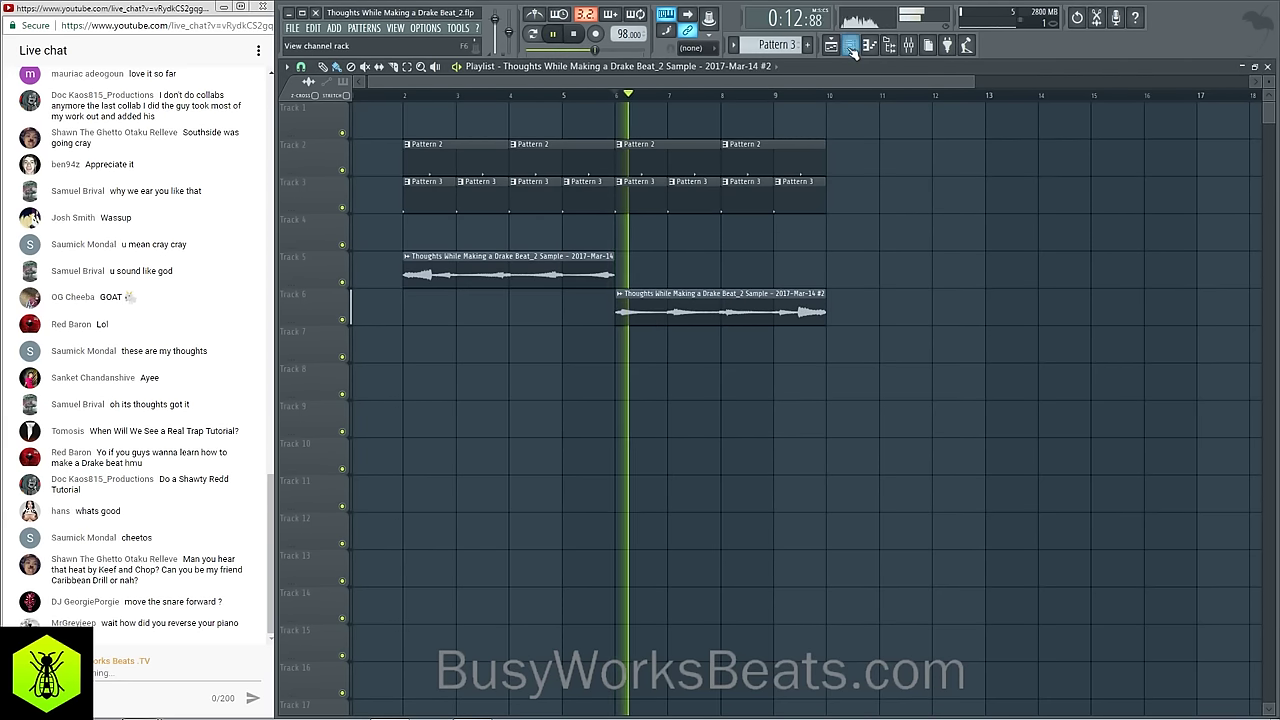
Step: Delete the kck channel from the channel rack and play the arrangement from bar 2
{"action": "key", "text": "F6"}
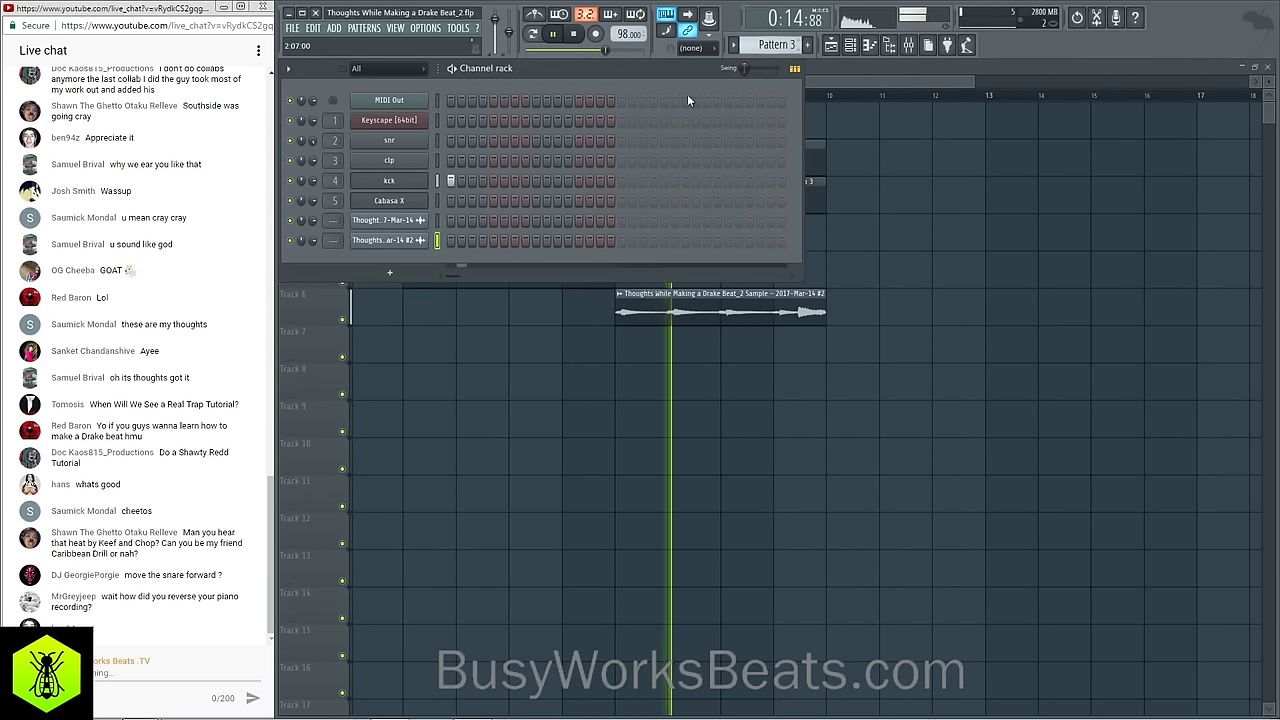
{"action": "right_click", "coordinate": [403, 180]}
{"action": "key", "text": "Escape"}
{"action": "key", "text": "F6"}
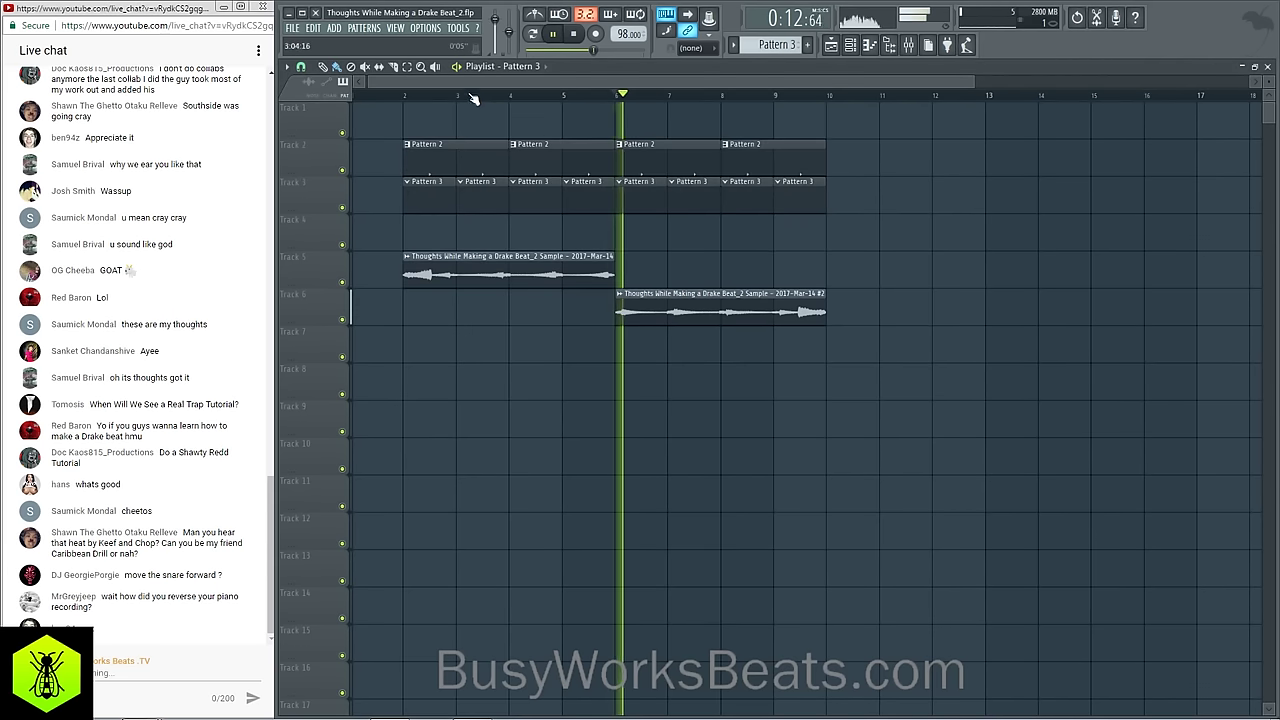
{"action": "left_click", "coordinate": [405, 95]}
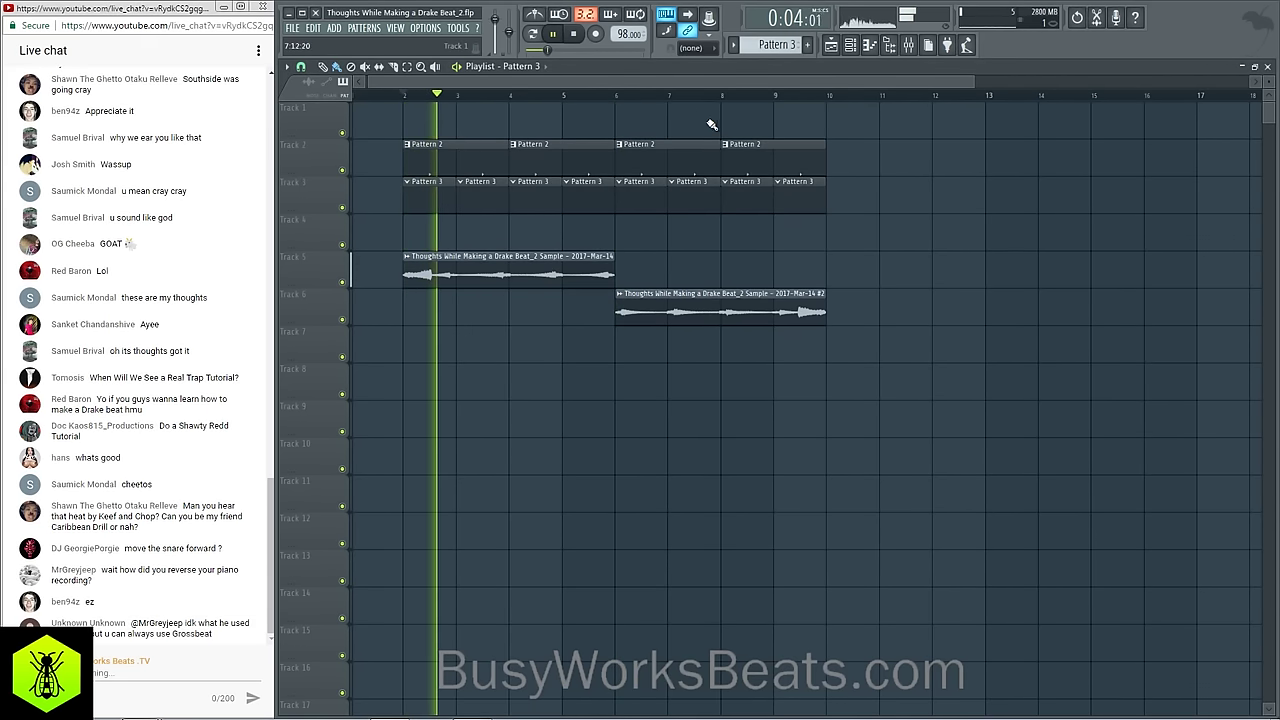
{"action": "key", "text": "F6"}
{"action": "key", "text": "F6"}
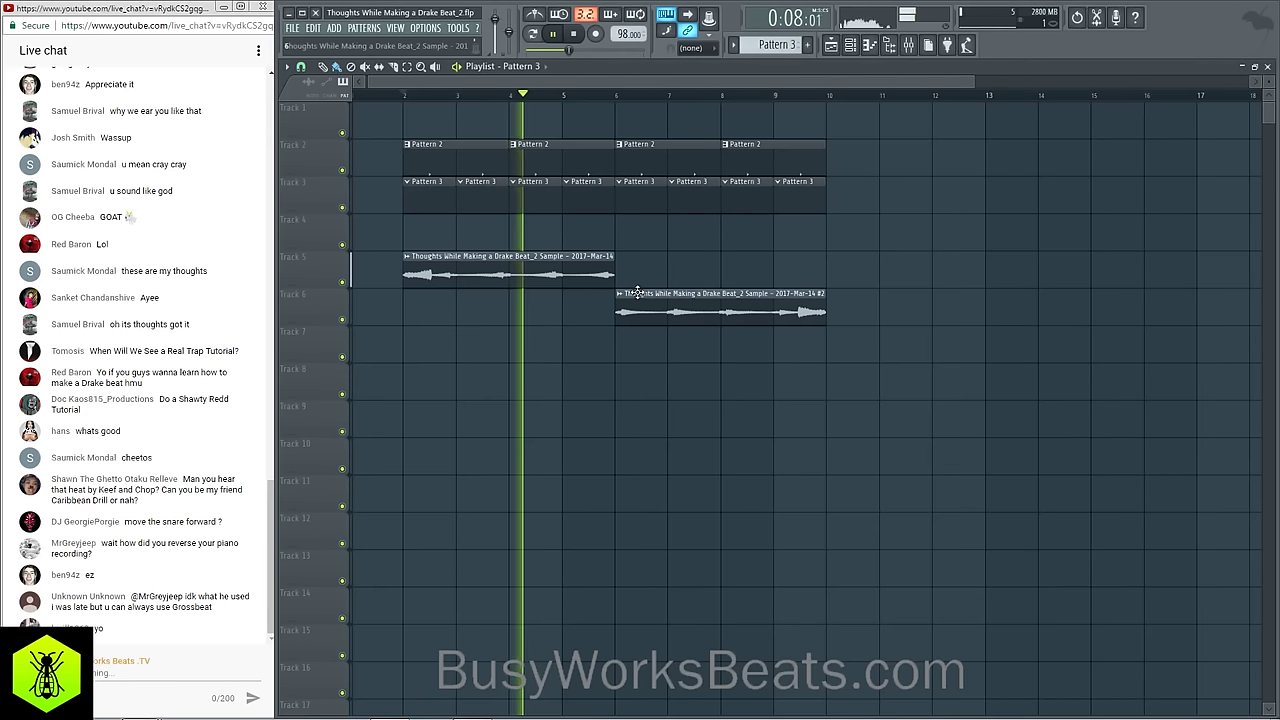
Step: Remove the Track 6 clip and copy the reversed Track 5 clip to bar 6 on the same track
{"action": "right_click", "coordinate": [663, 313]}
{"action": "key", "text": "space"}
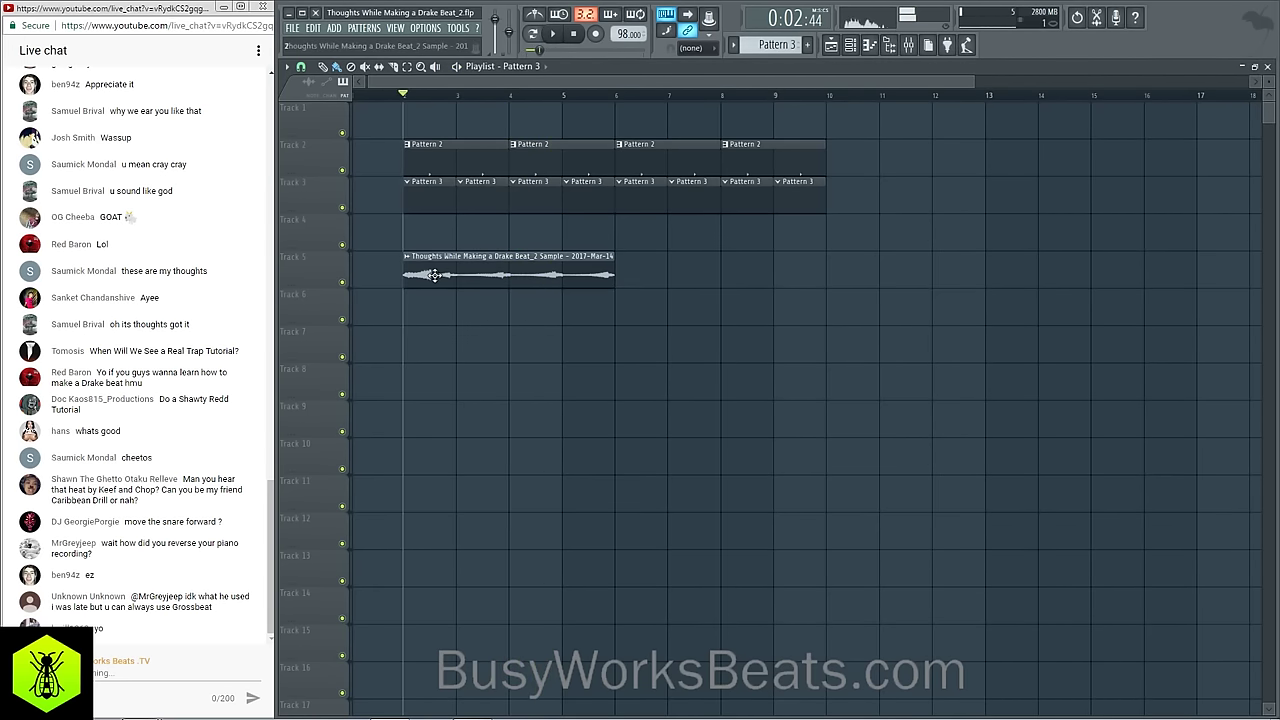
{"action": "left_click_drag", "start_coordinate": [441, 263], "coordinate": [653, 261]}
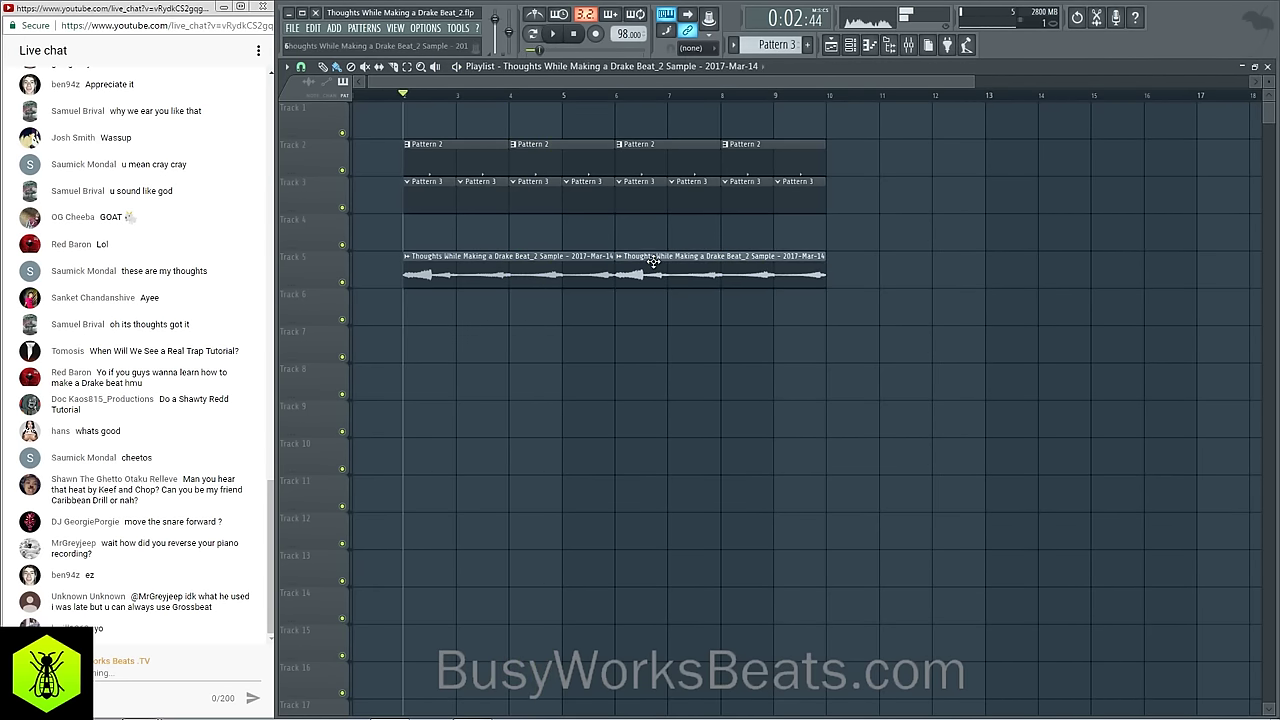
Step: Delete the duplicate Sample #2 channel from the channel rack and route the remaining sample channel to mixer track 4
{"action": "left_click", "coordinate": [864, 52]}
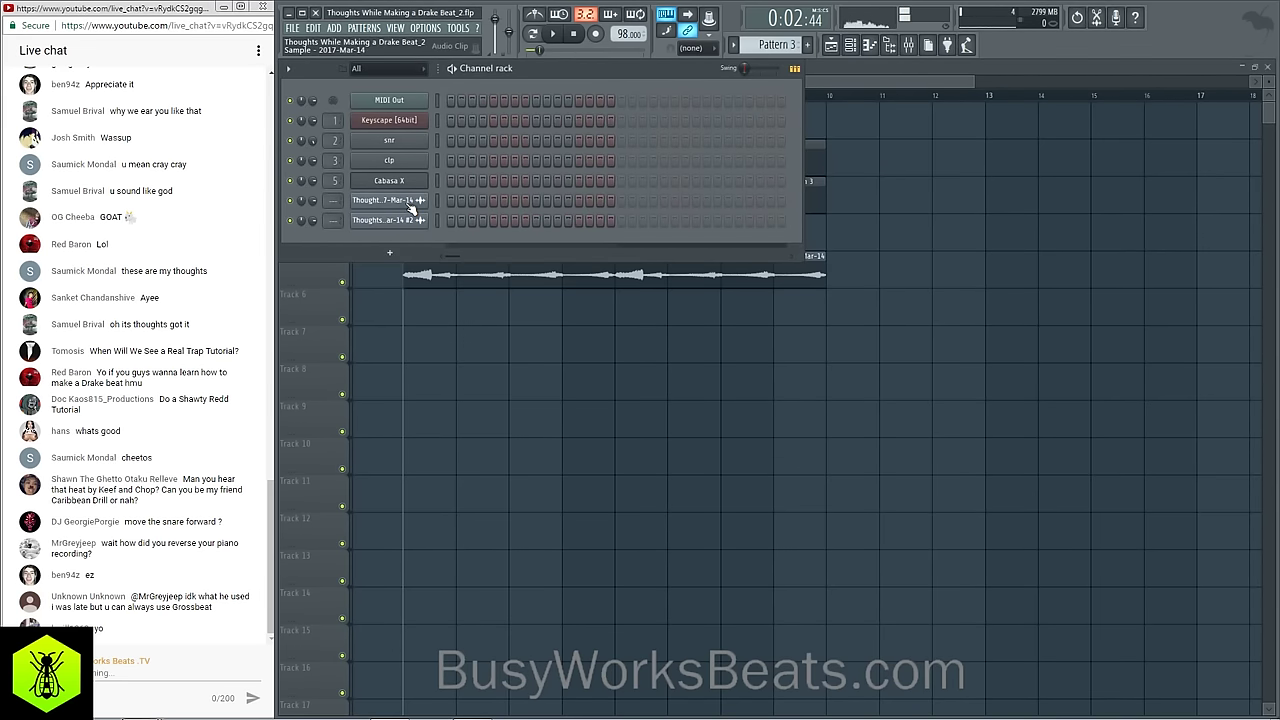
{"action": "left_click_drag", "start_coordinate": [582, 72], "coordinate": [734, 266]}
{"action": "left_click_drag", "start_coordinate": [701, 446], "coordinate": [704, 511]}
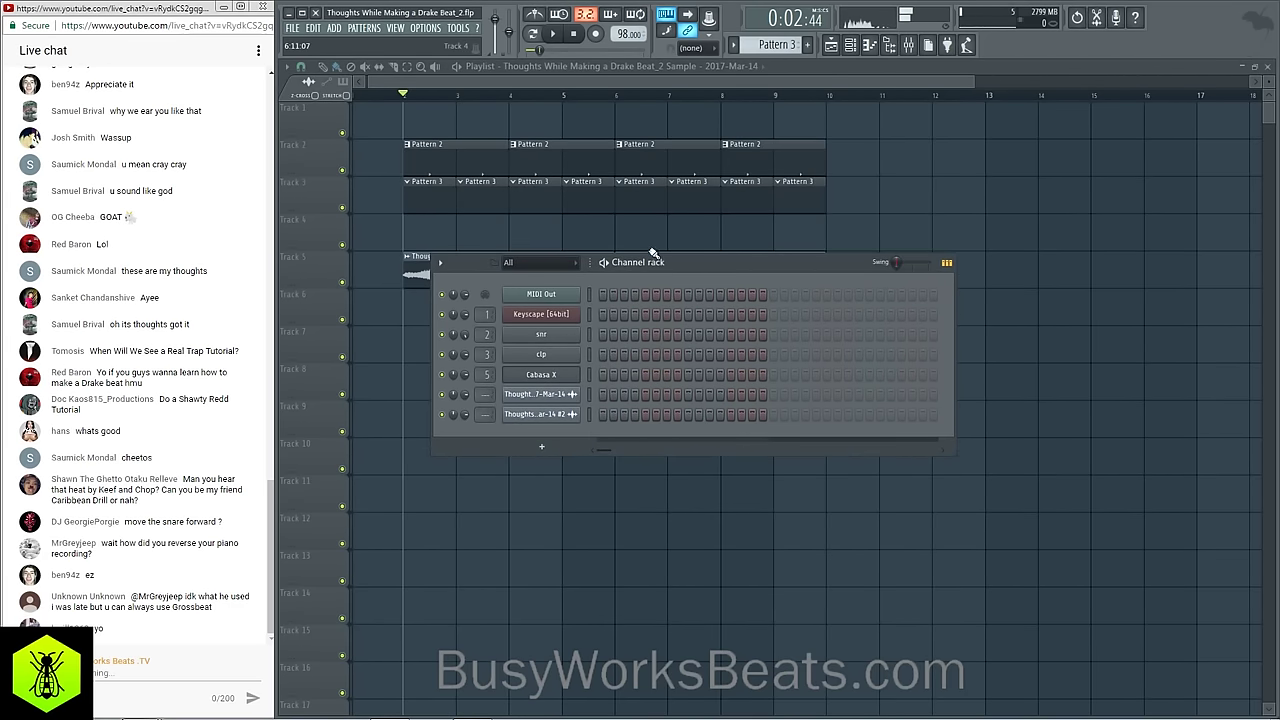
{"action": "left_click_drag", "start_coordinate": [652, 253], "coordinate": [673, 314]}
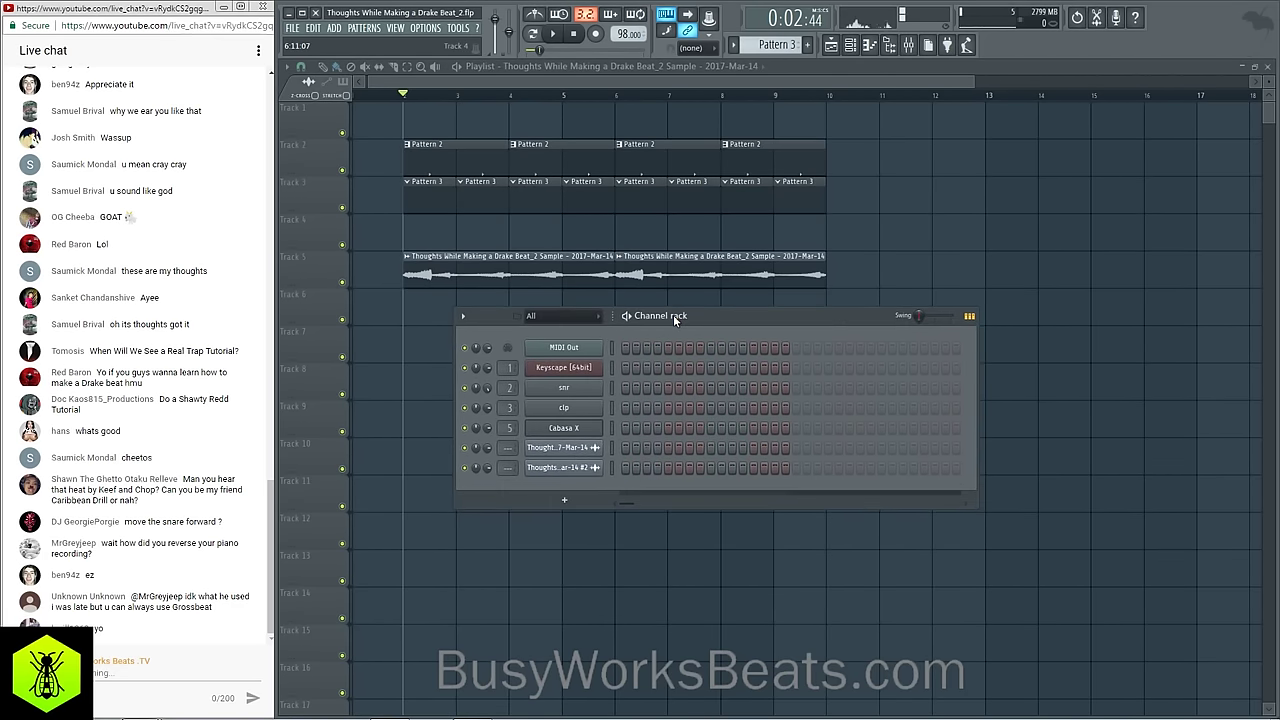
{"action": "right_click", "coordinate": [594, 470]}
{"action": "left_click", "coordinate": [627, 596]}
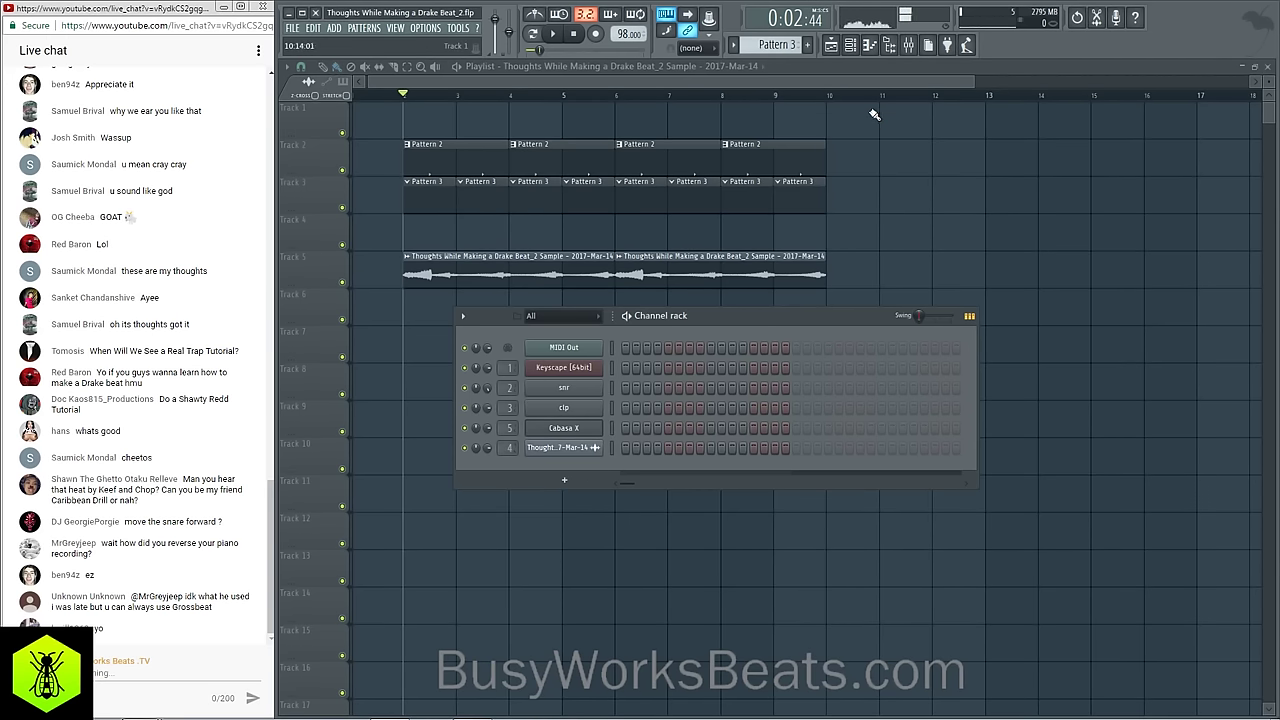
Step: Load Fruity parametric EQ 2 into the first effect slot of mixer track 4
{"action": "left_click", "coordinate": [907, 47]}
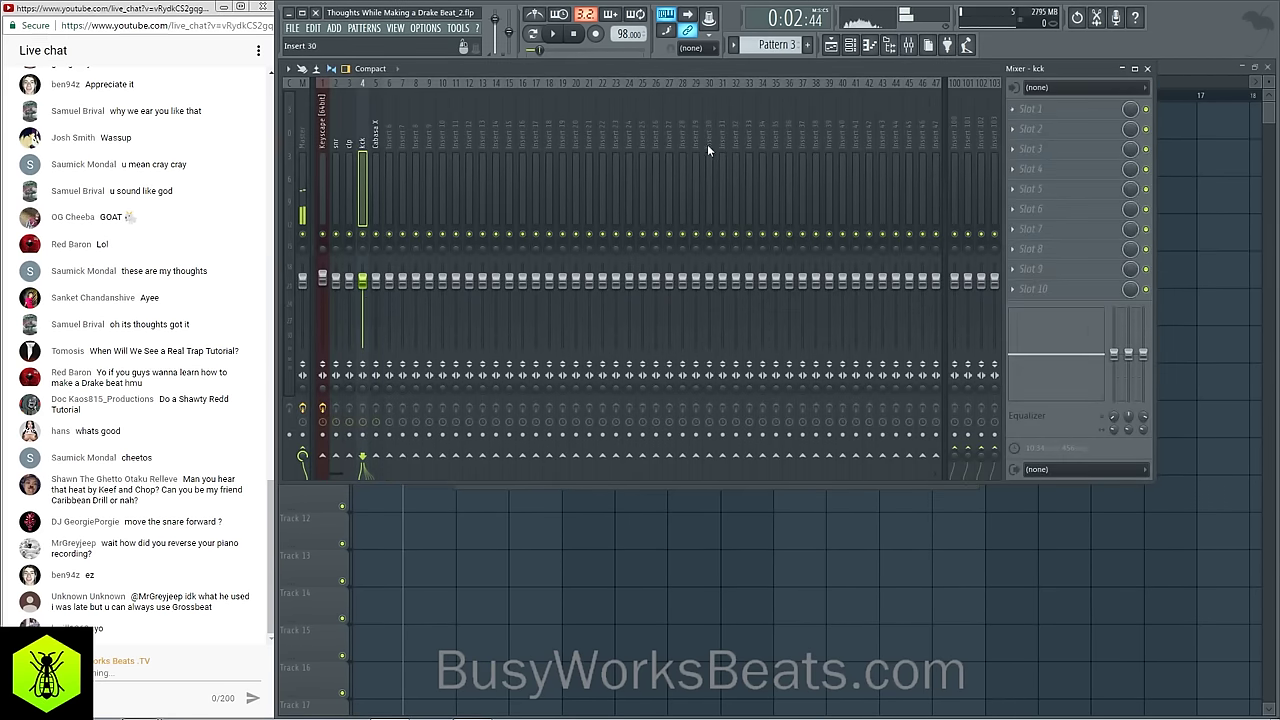
{"action": "left_click", "coordinate": [1030, 109]}
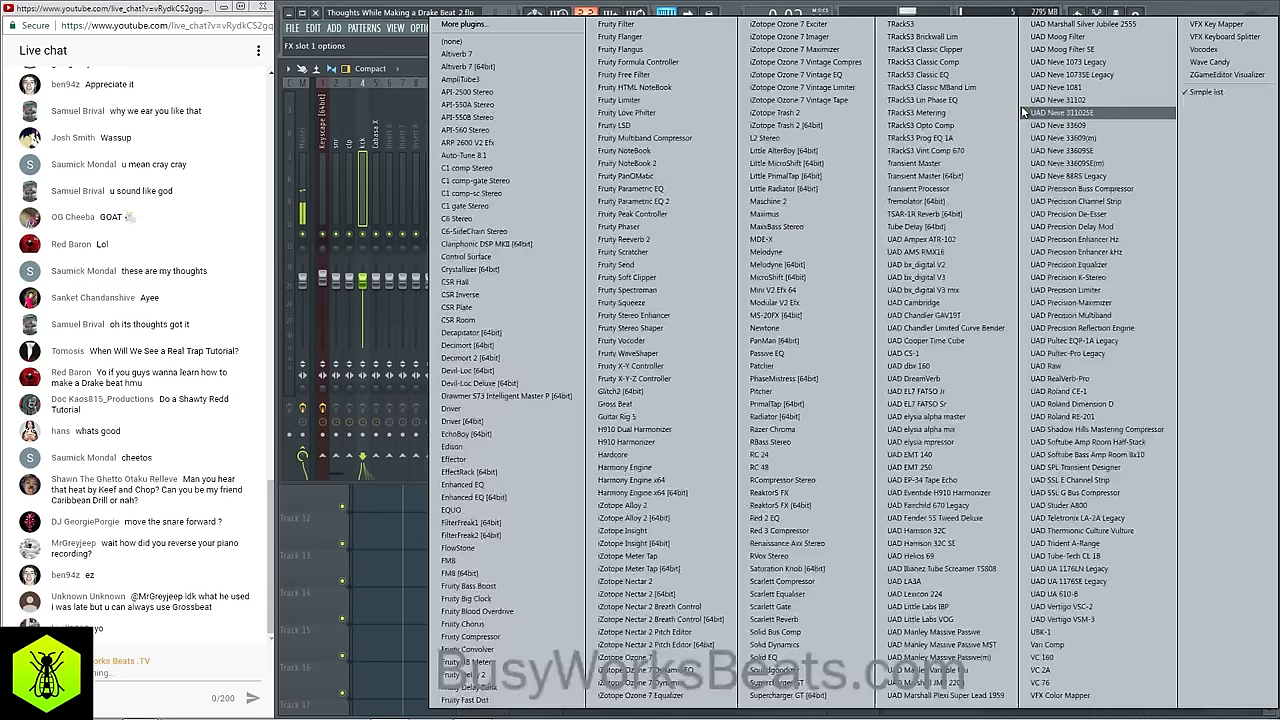
{"action": "left_click", "coordinate": [673, 203]}
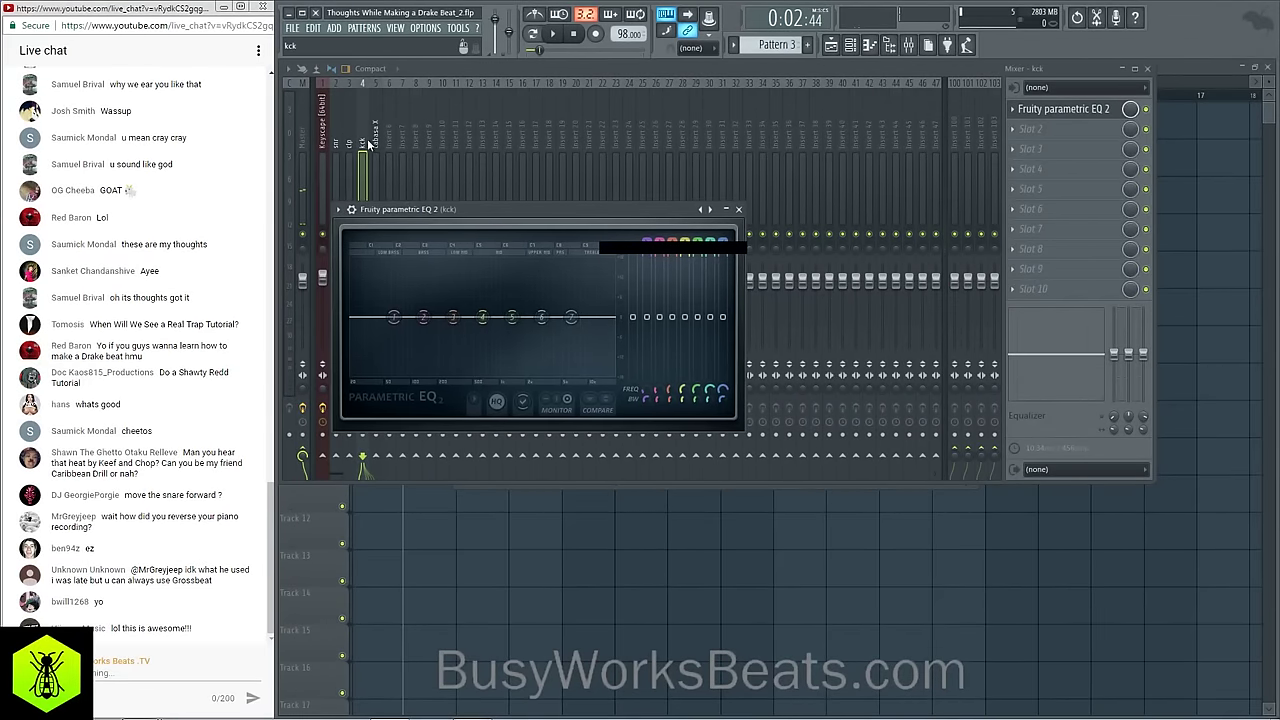
Step: Rename mixer track 4 as keys
{"action": "right_click", "coordinate": [368, 139]}
{"action": "left_click", "coordinate": [404, 95]}
{"action": "type", "text": "keys"}
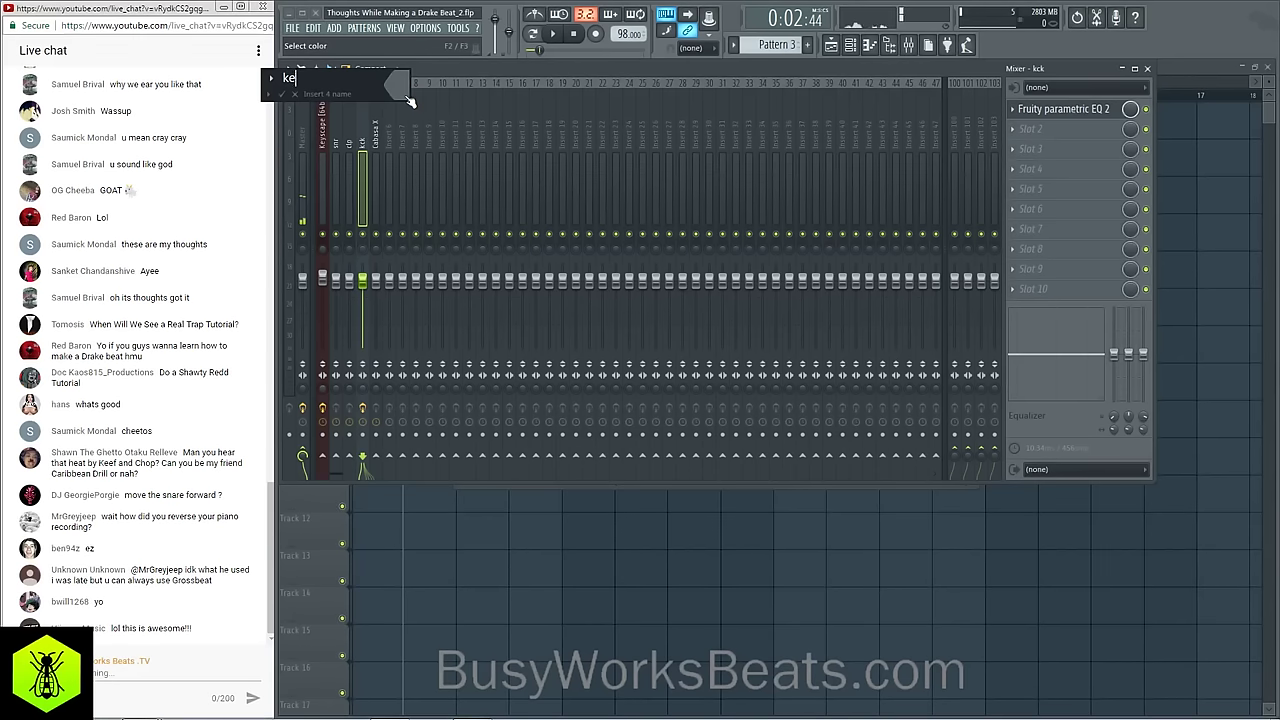
{"action": "key", "text": "Return"}
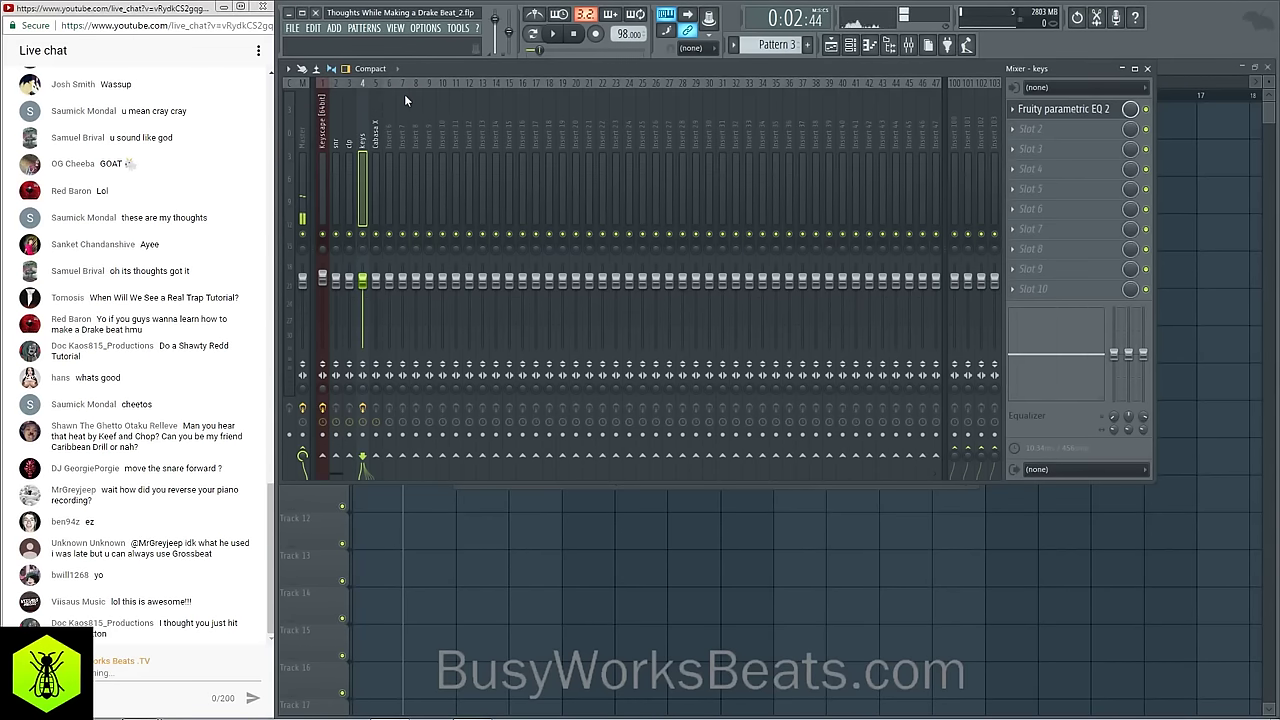
Step: Set band 7 of the keys track's EQ to a low pass at about 1037 Hz, and lower the keys fader slightly
{"action": "left_click", "coordinate": [1060, 109]}
{"action": "left_click_drag", "start_coordinate": [723, 247], "coordinate": [723, 437]}
{"action": "key", "text": "space"}
{"action": "mouse_move", "coordinate": [723, 390]}
{"action": "left_mouse_down"}
{"action": "mouse_move", "coordinate": [722, 426]}
{"action": "mouse_move", "coordinate": [723, 389]}
{"action": "left_mouse_up"}
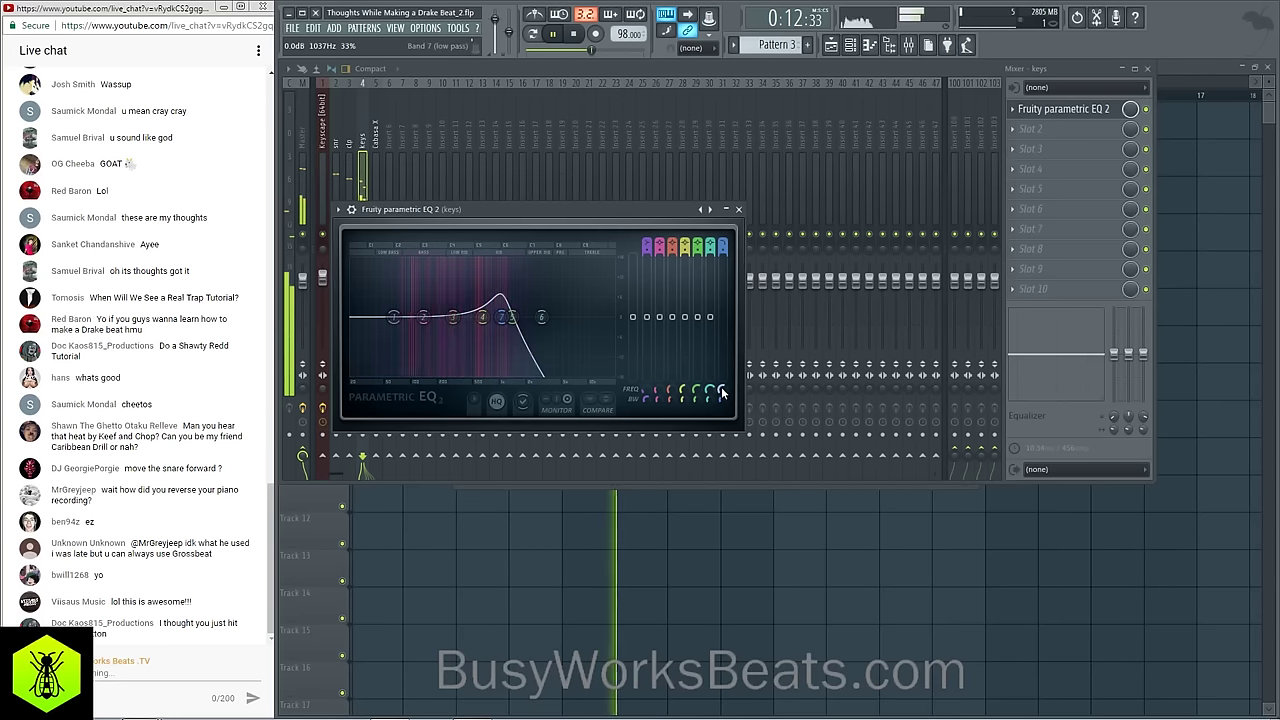
{"action": "left_click", "coordinate": [738, 209]}
{"action": "left_click_drag", "start_coordinate": [362, 284], "coordinate": [362, 289]}
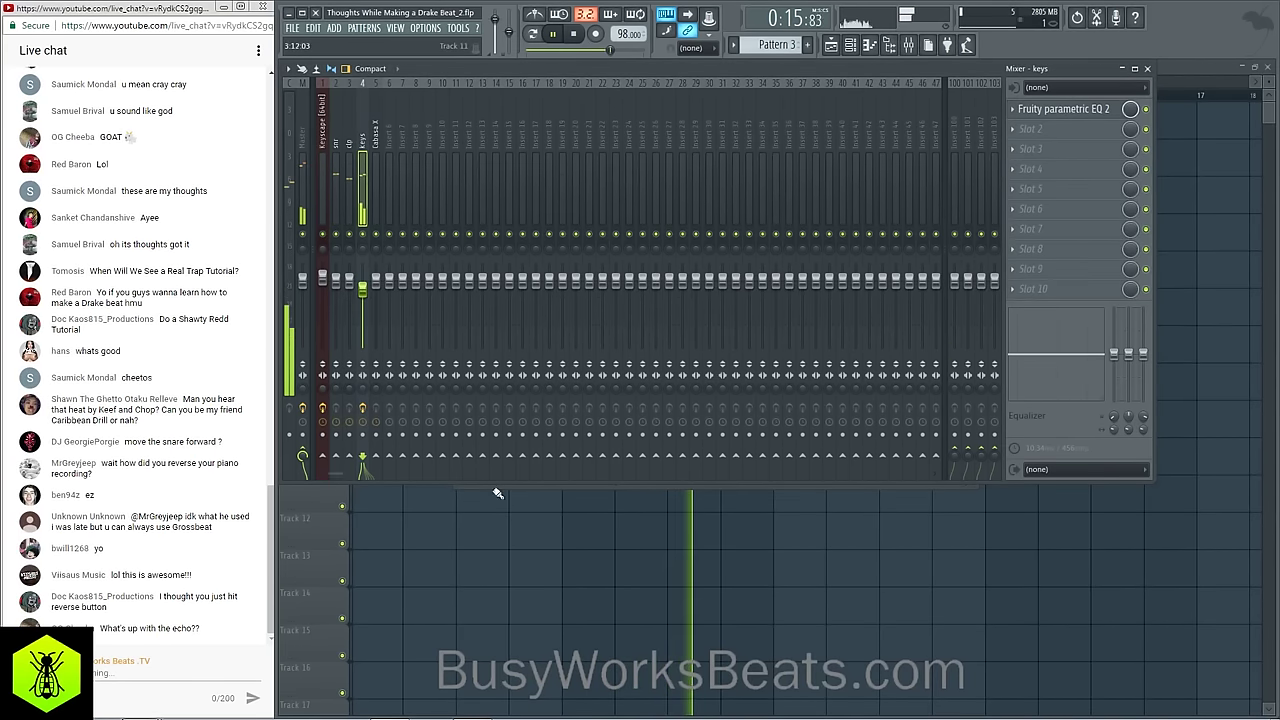
{"action": "key", "text": "F9"}
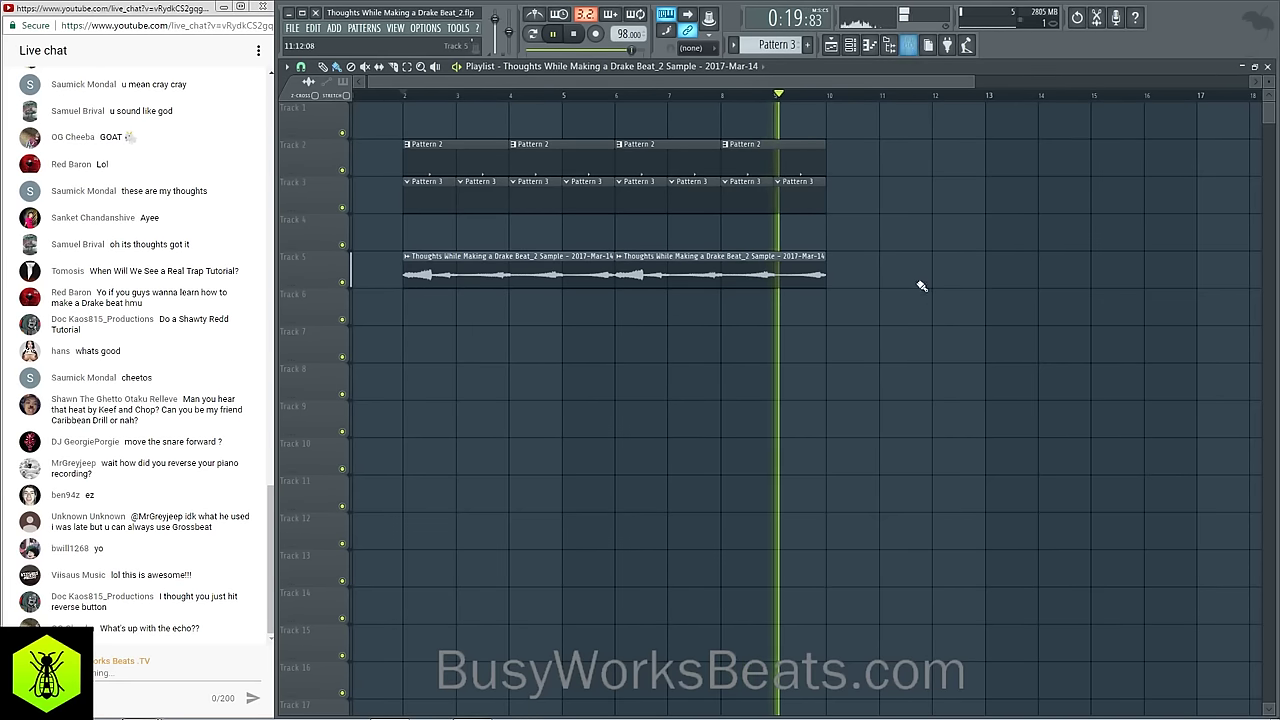
Step: Select all playlist clips and, with the snap set to Bar, move them one bar earlier to start at bar 1
{"action": "left_click_drag", "start_coordinate": [843, 284], "coordinate": [443, 106]}
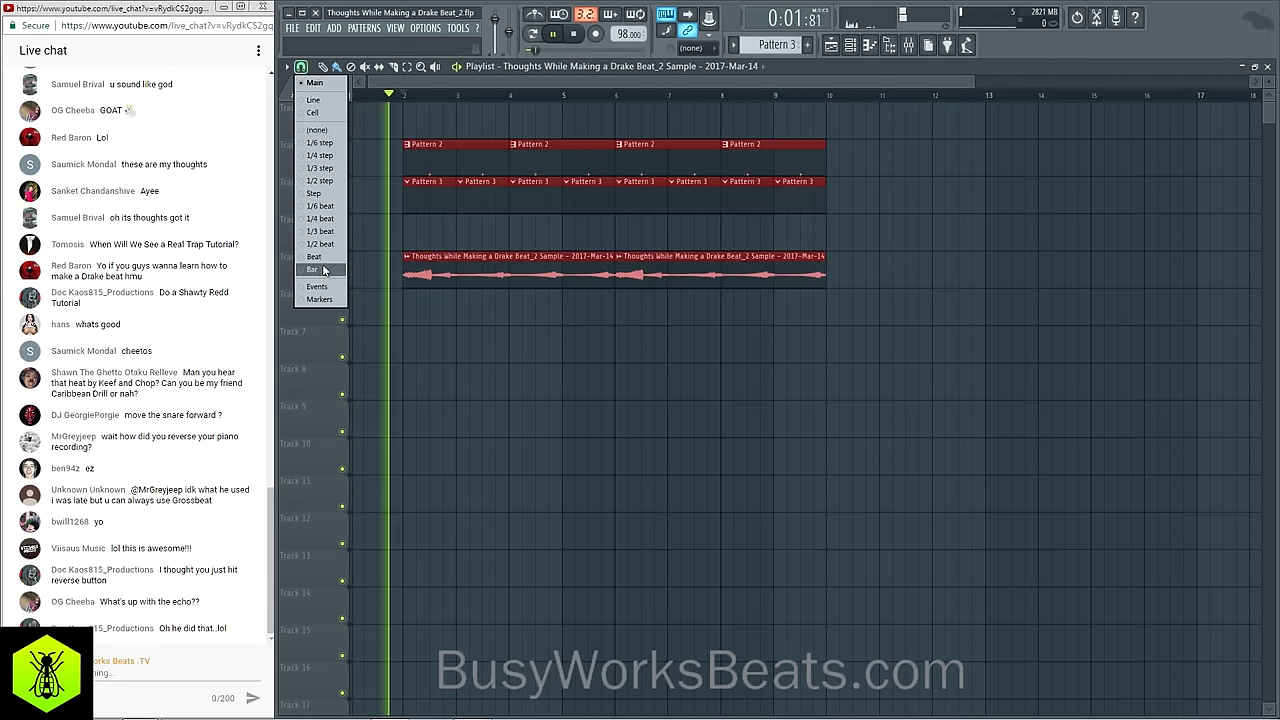
{"action": "left_click_drag", "start_coordinate": [438, 278], "coordinate": [386, 278]}
{"action": "key", "text": "space"}
{"action": "right_click", "coordinate": [558, 329]}
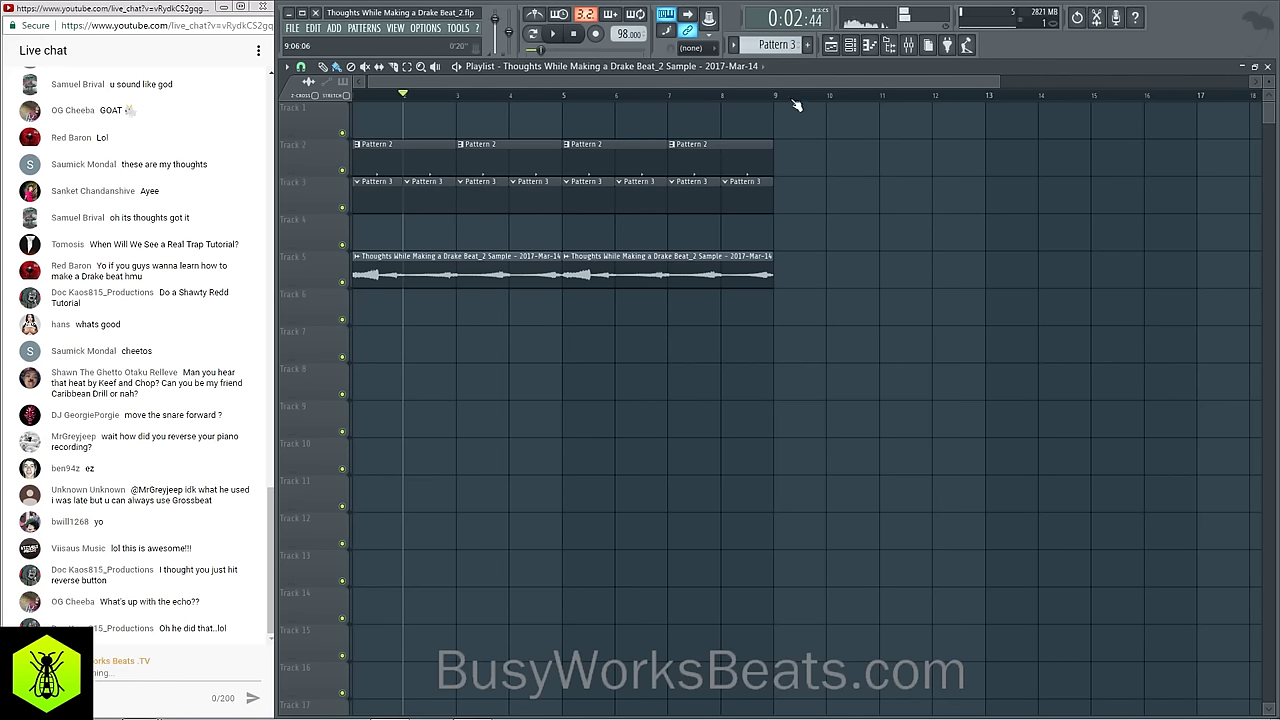
Step: Add an Omnisphere [64bit] channel to the channel rack and reposition its plugin window higher over the playlist
{"action": "left_click", "coordinate": [852, 56]}
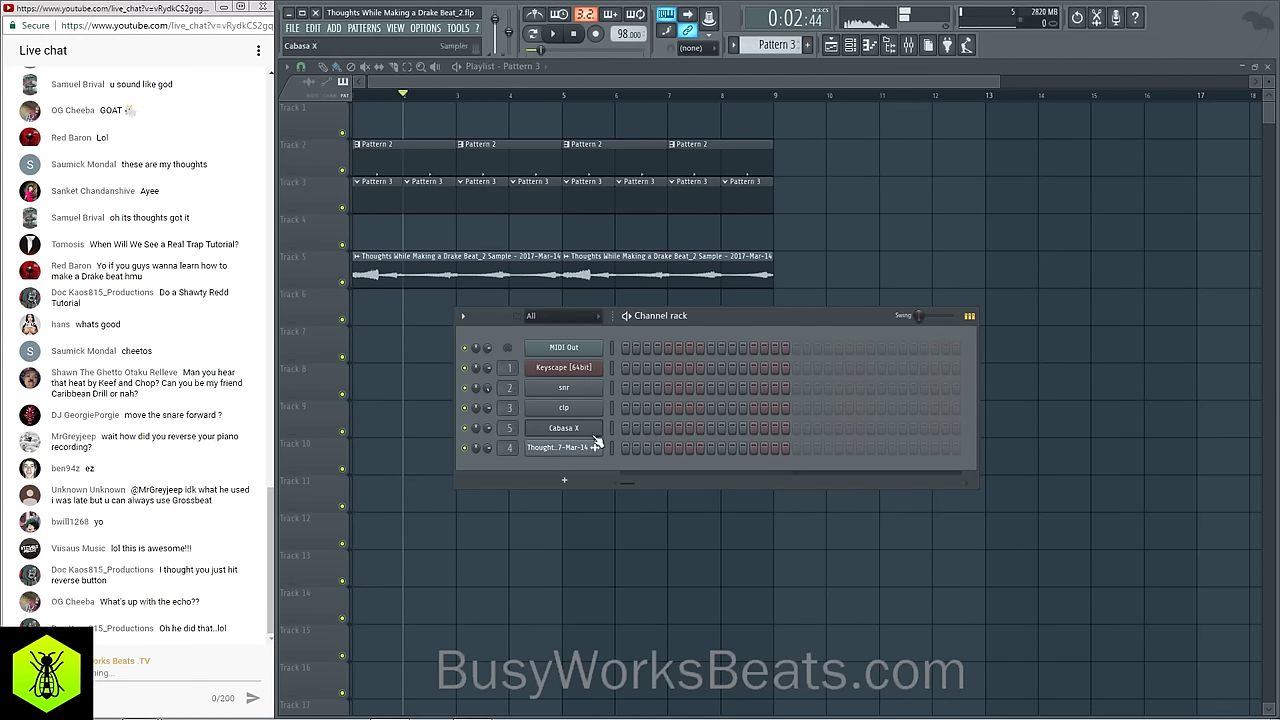
{"action": "left_click", "coordinate": [571, 483]}
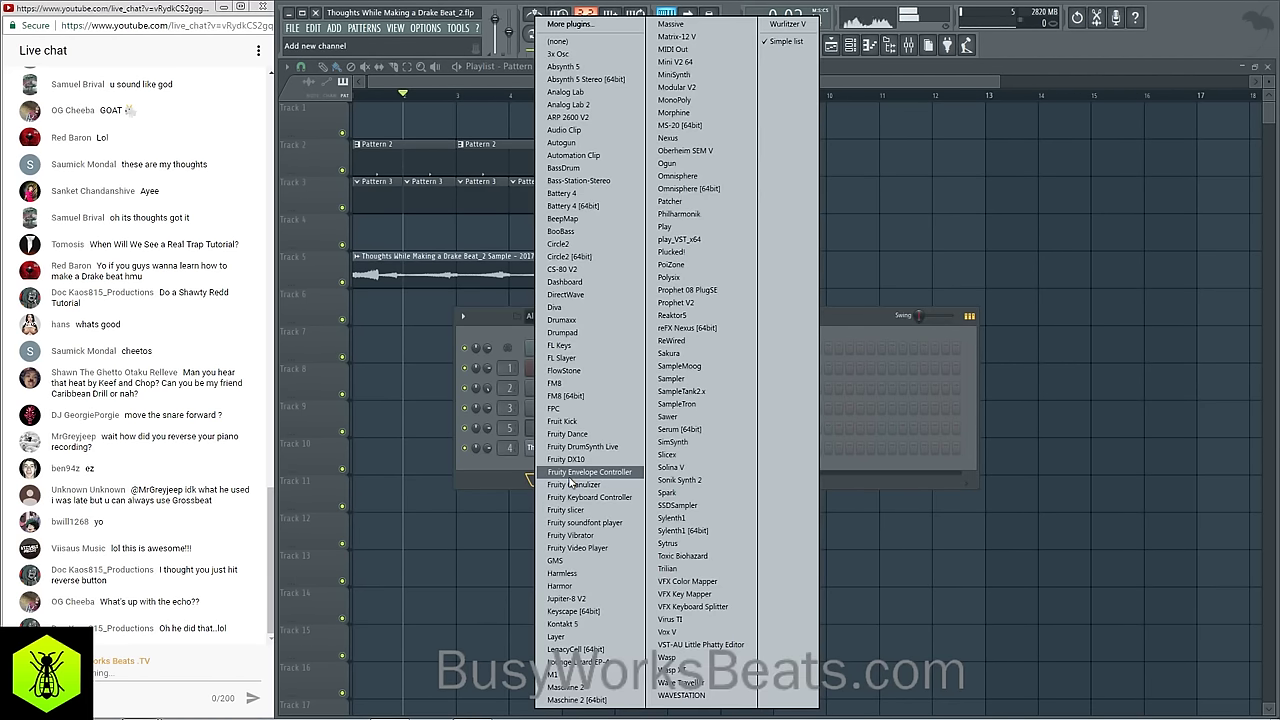
{"action": "left_click", "coordinate": [690, 189]}
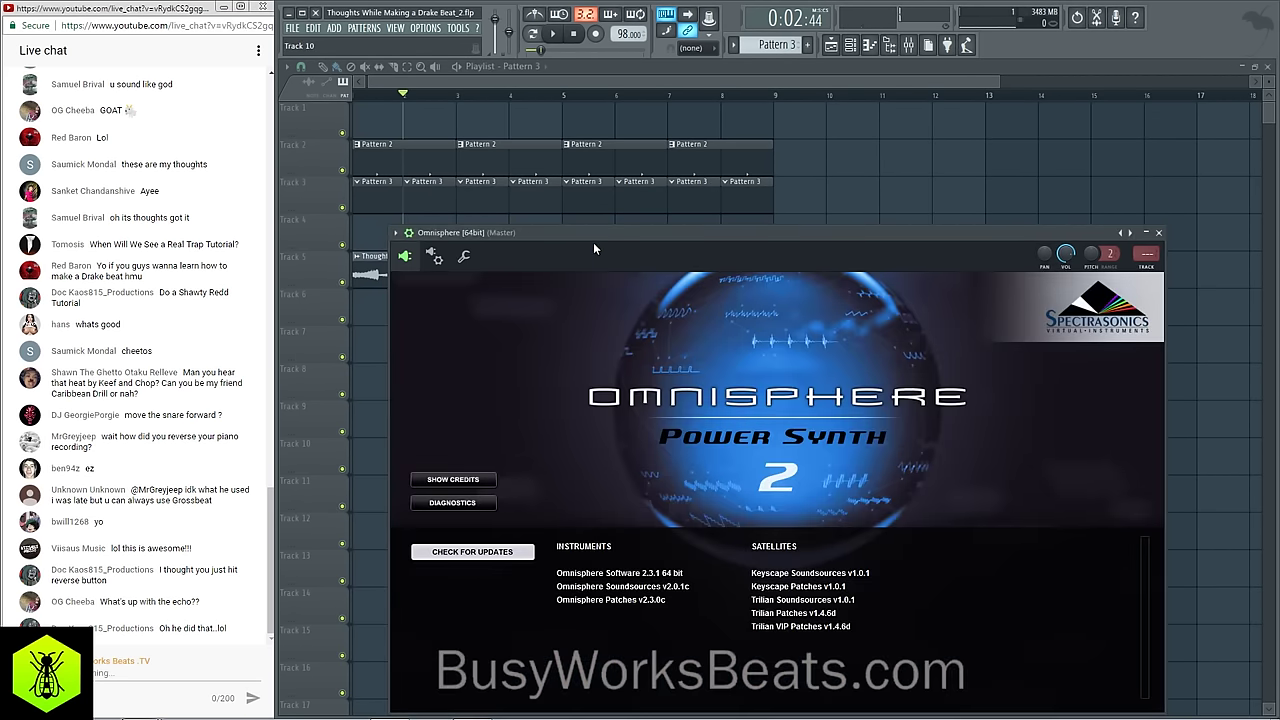
{"action": "left_click_drag", "start_coordinate": [593, 242], "coordinate": [566, 185]}
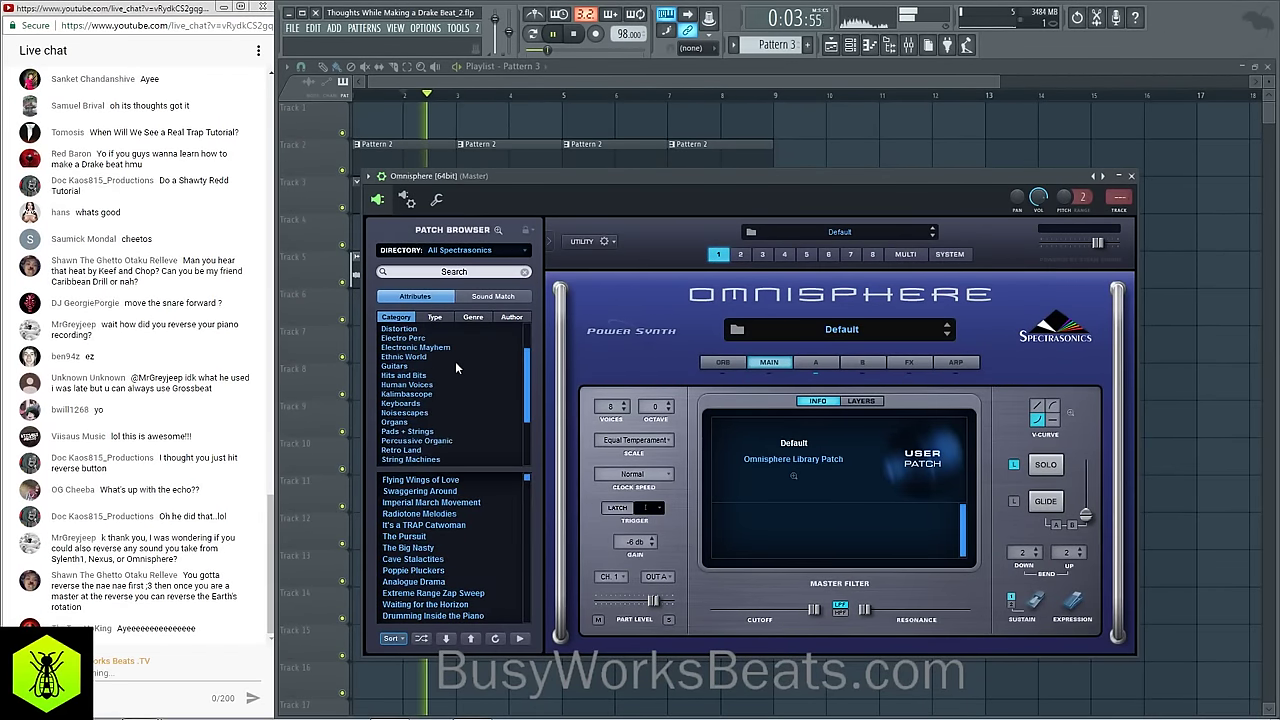
Step: Filter Omnisphere's patches to Synth Poly and Analog Classics, shuffle the list, and load the Richness Polylead patch
{"action": "scroll", "coordinate": [450, 370], "scroll_direction": "down", "scroll_amount": 5}
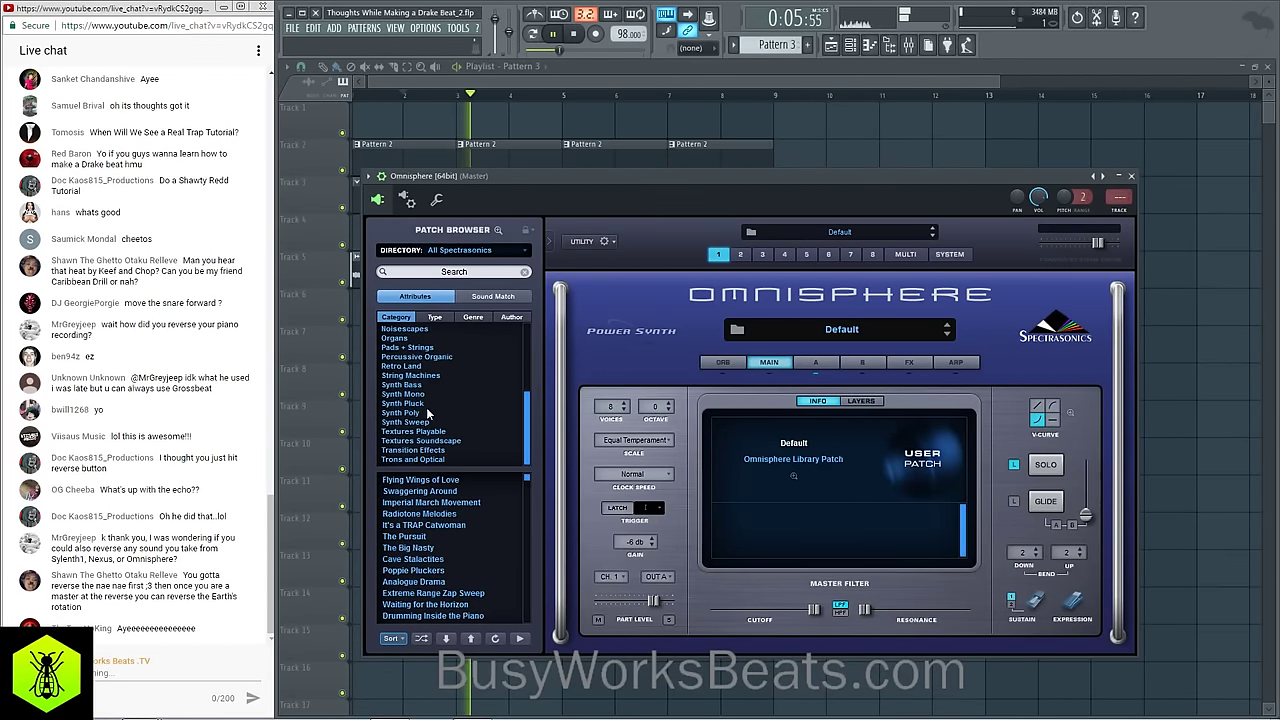
{"action": "scroll", "coordinate": [432, 405], "scroll_direction": "up", "scroll_amount": 3}
{"action": "scroll", "coordinate": [428, 413], "scroll_direction": "up", "scroll_amount": 2}
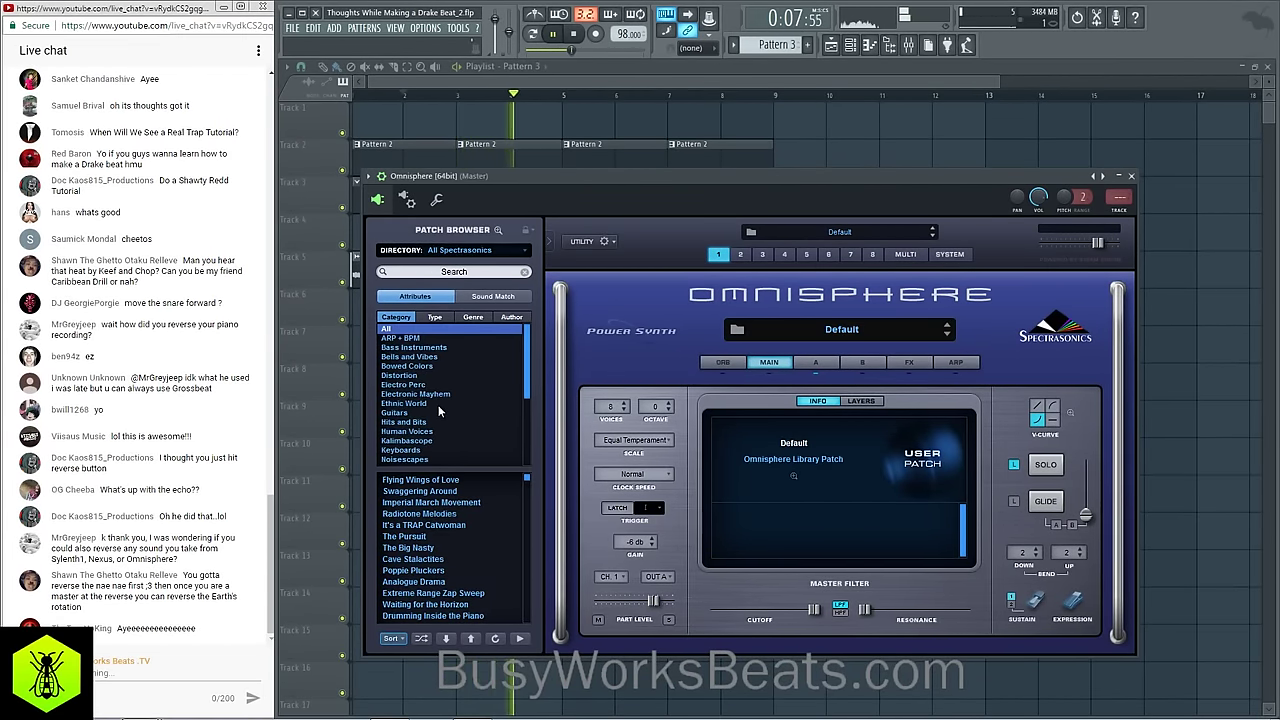
{"action": "scroll", "coordinate": [435, 400], "scroll_direction": "down", "scroll_amount": 5}
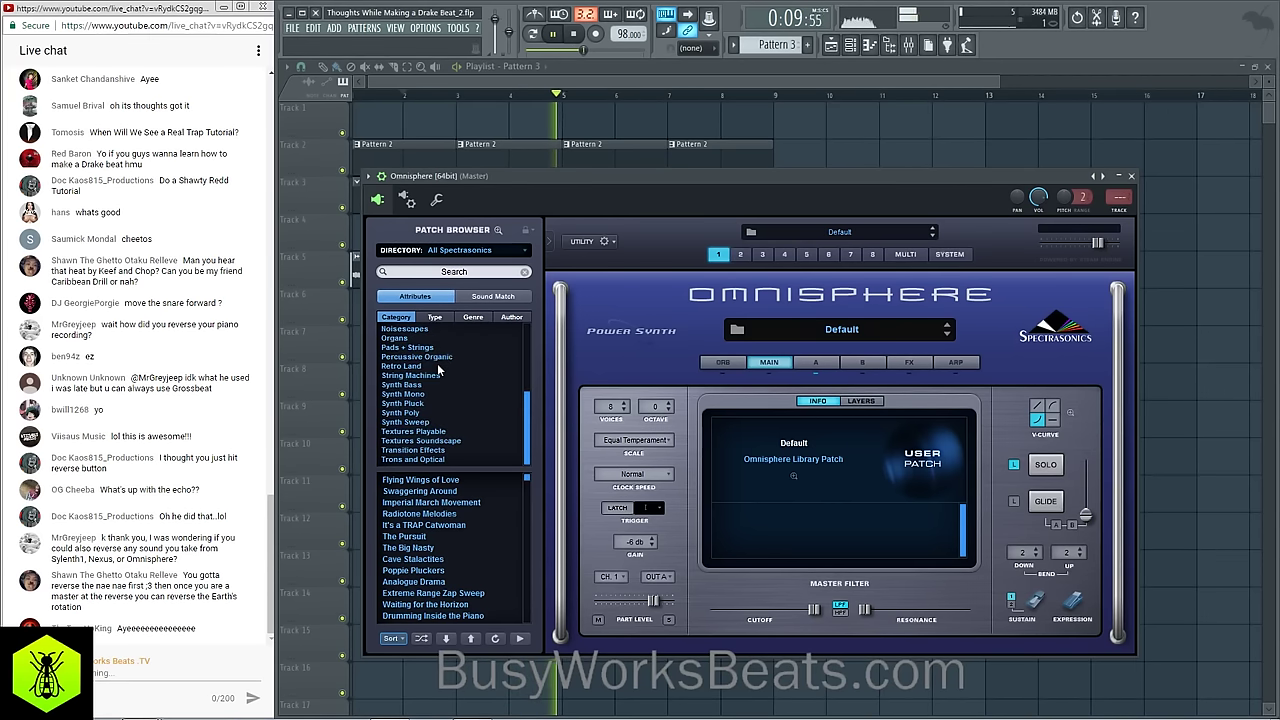
{"action": "left_click", "coordinate": [430, 412]}
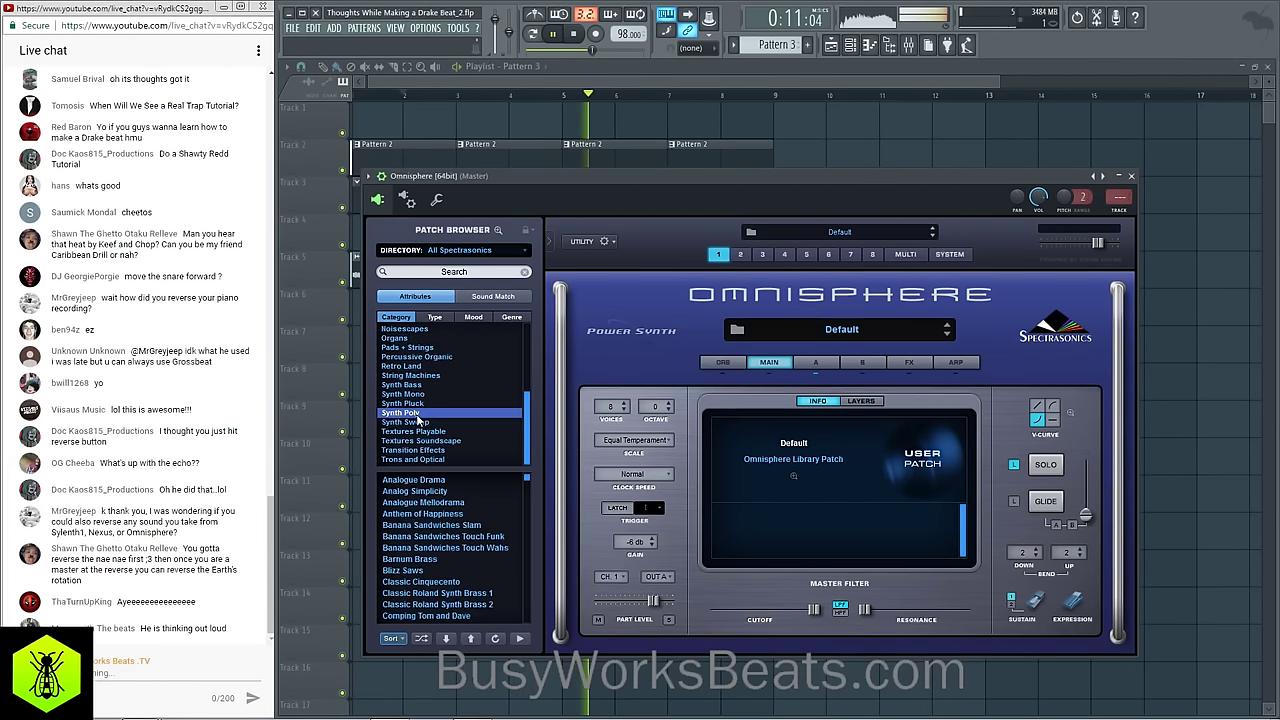
{"action": "left_click", "coordinate": [434, 318]}
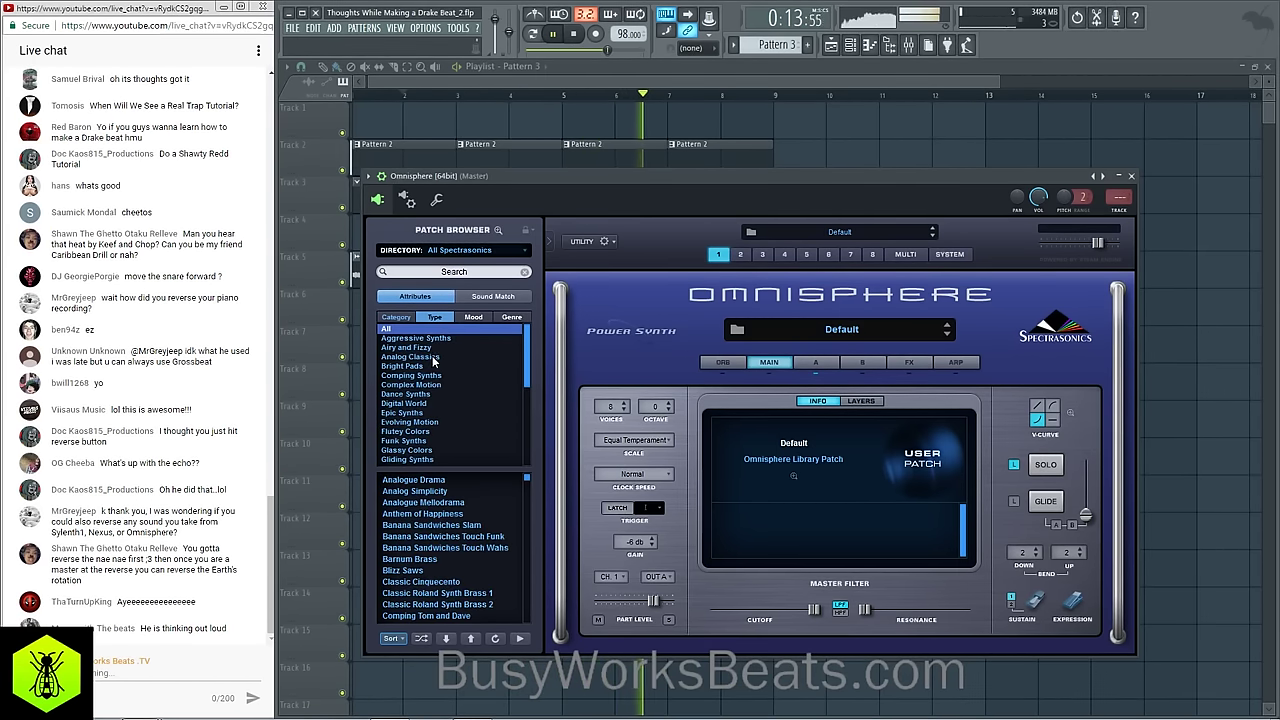
{"action": "left_click", "coordinate": [432, 358]}
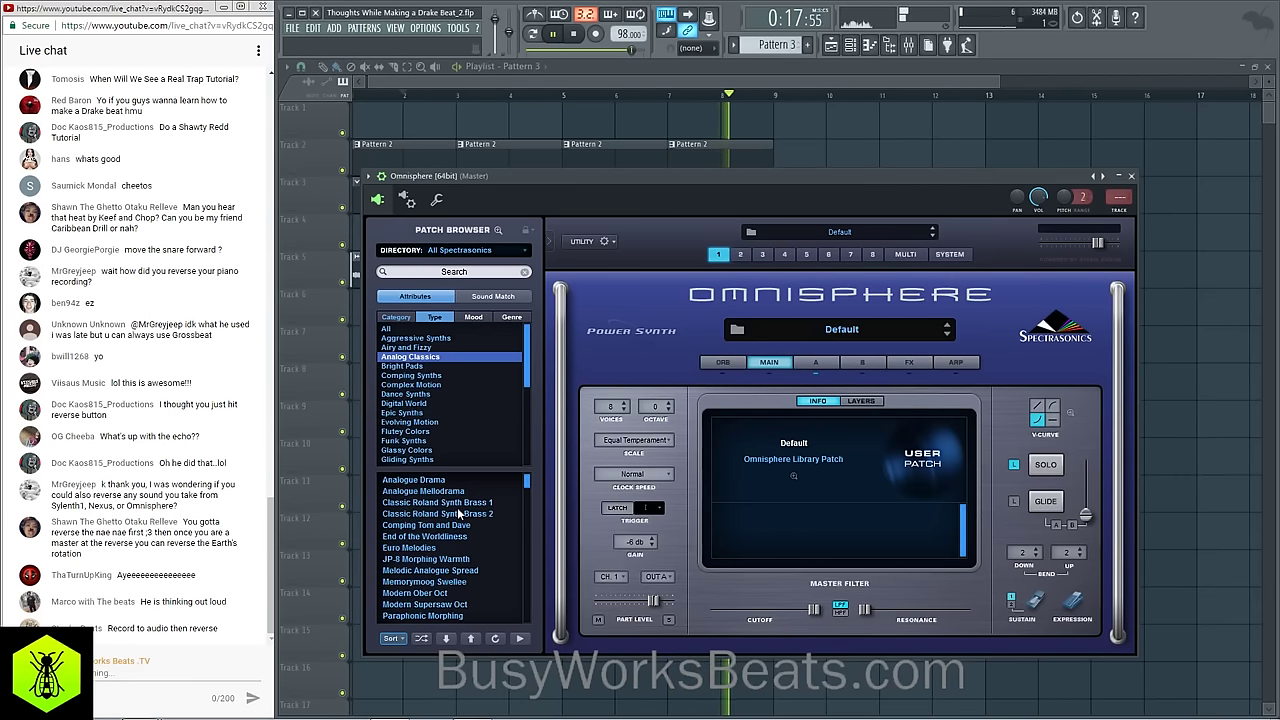
{"action": "left_click", "coordinate": [421, 638]}
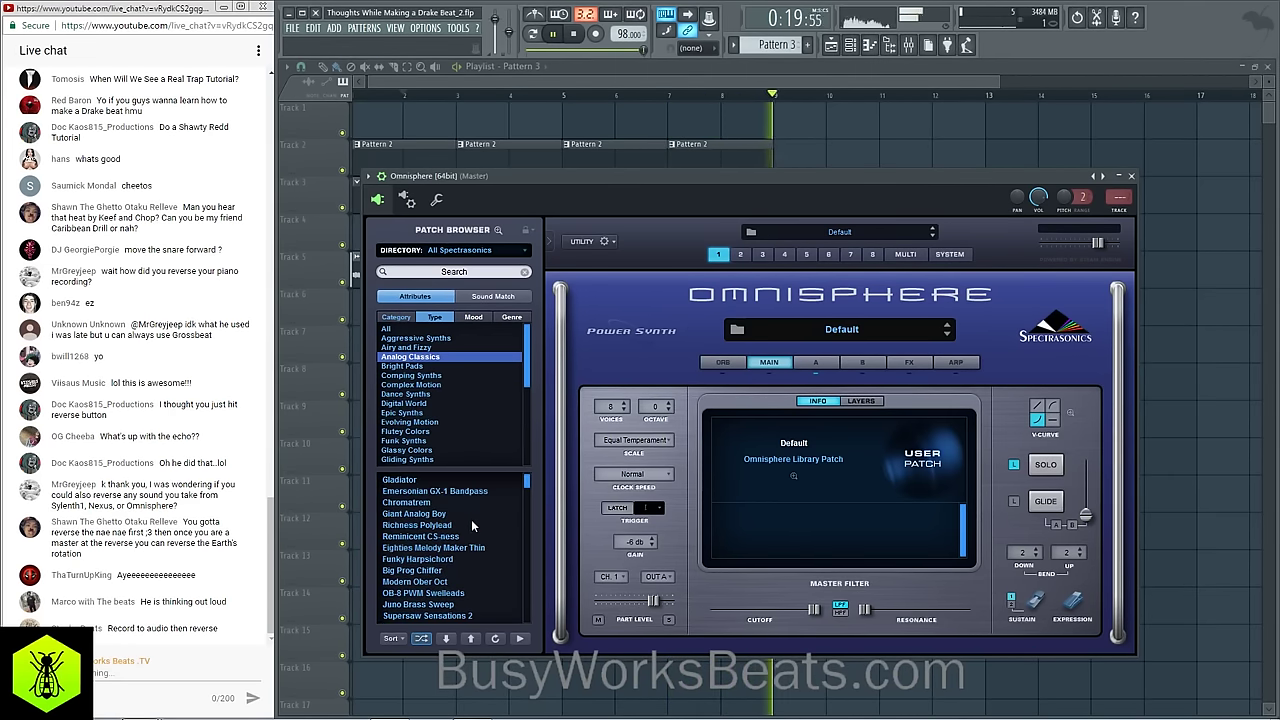
{"action": "left_click", "coordinate": [447, 525]}
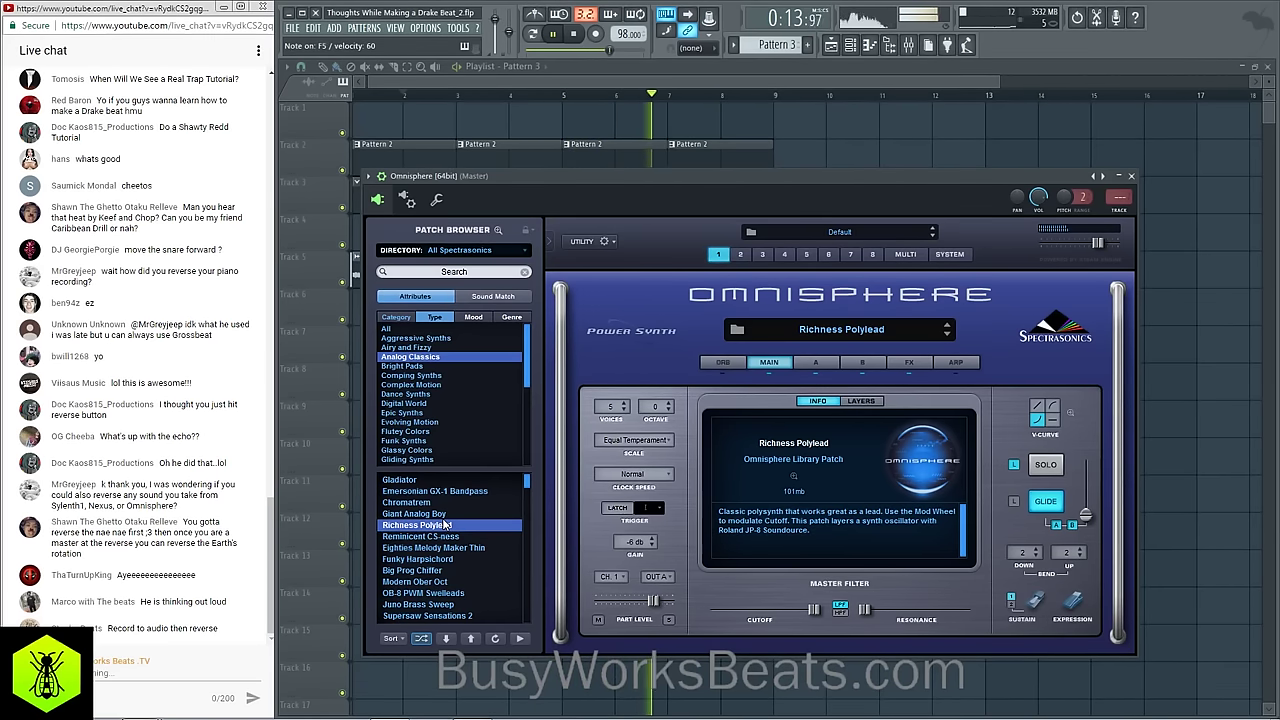
Step: Arm recording with playback reset to the song start, and close the Omnisphere window
{"action": "left_click", "coordinate": [574, 34]}
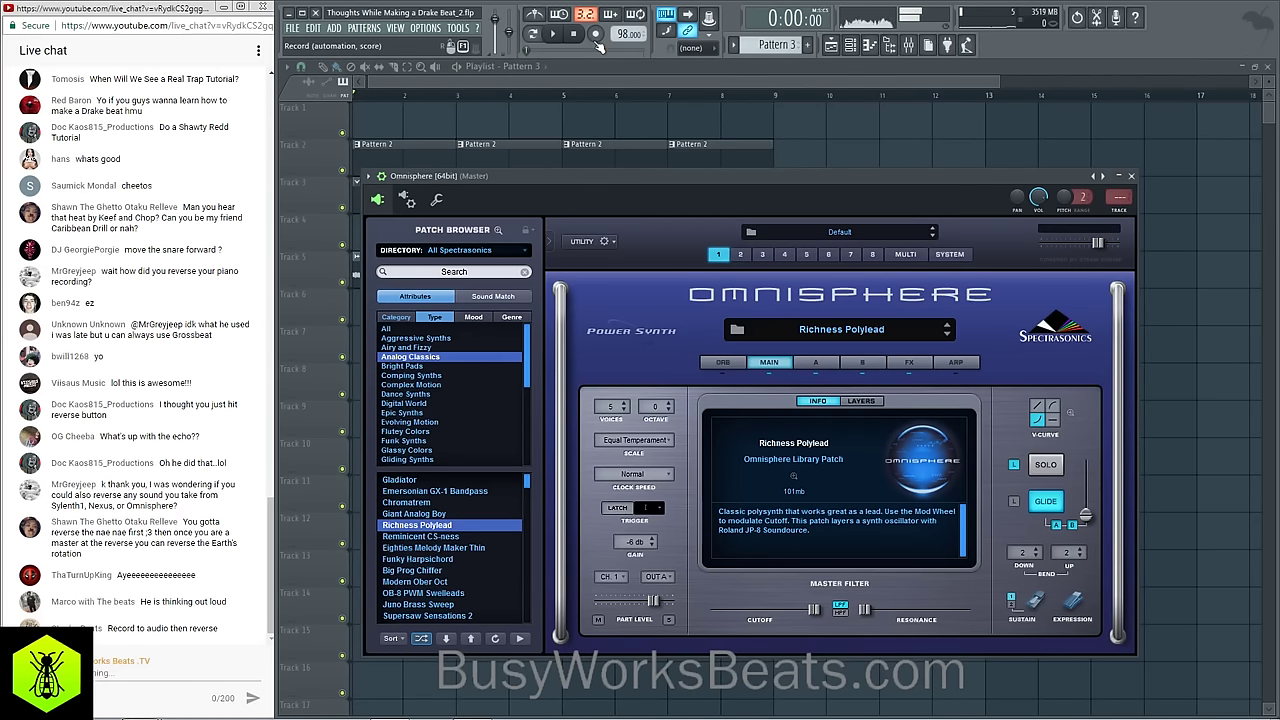
{"action": "left_click", "coordinate": [596, 34]}
{"action": "left_click", "coordinate": [688, 427]}
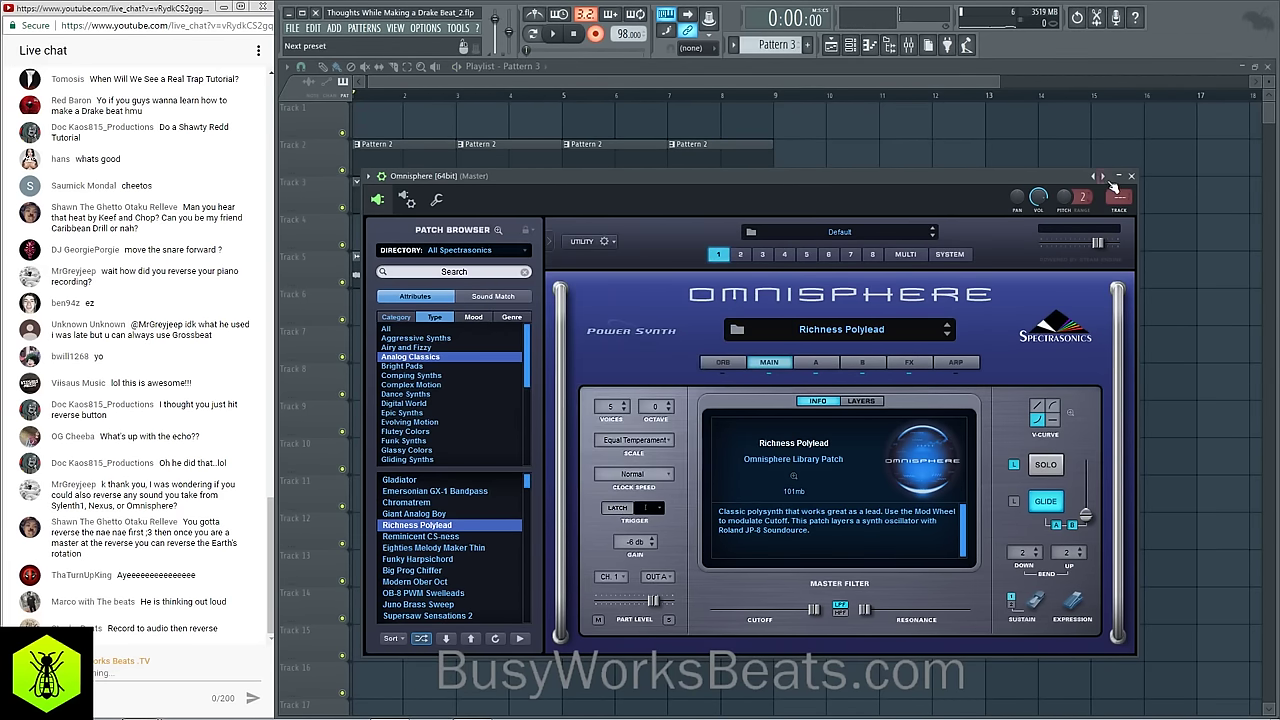
{"action": "left_click", "coordinate": [1131, 176]}
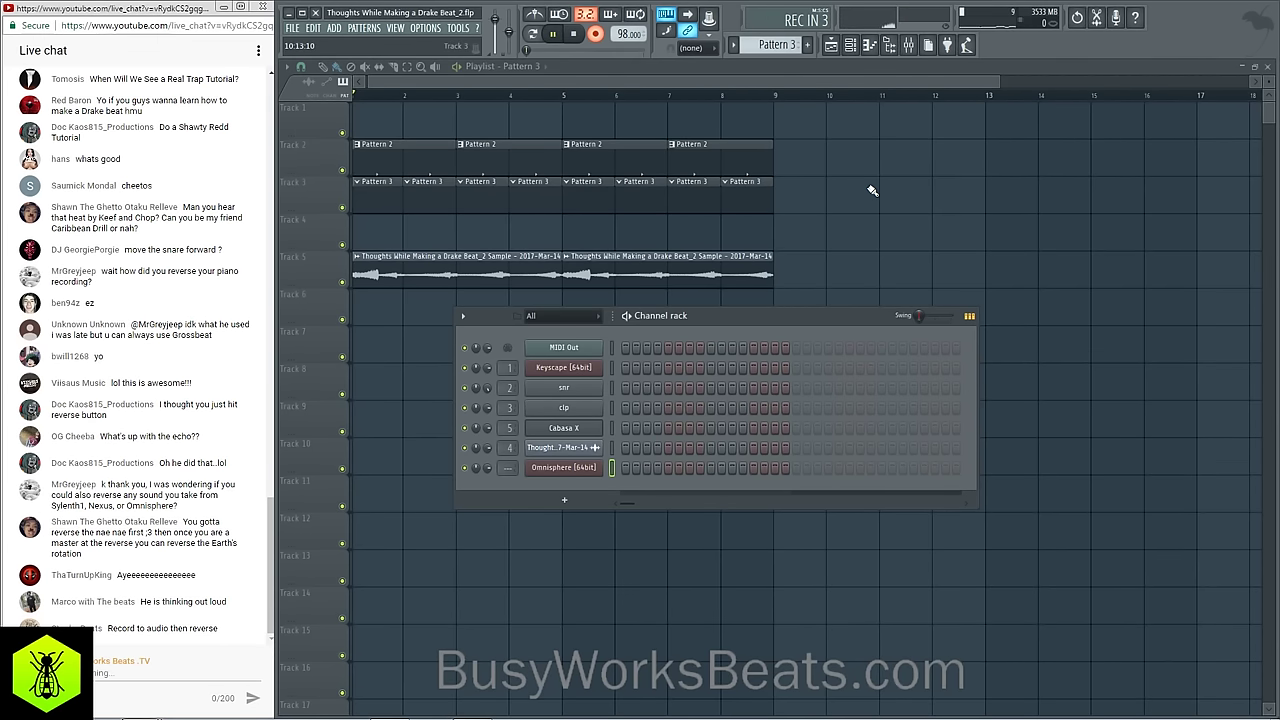
Step: Try a short take of Omnisphere notes recorded into Pattern 3, and undo it
{"action": "key", "text": "space"}
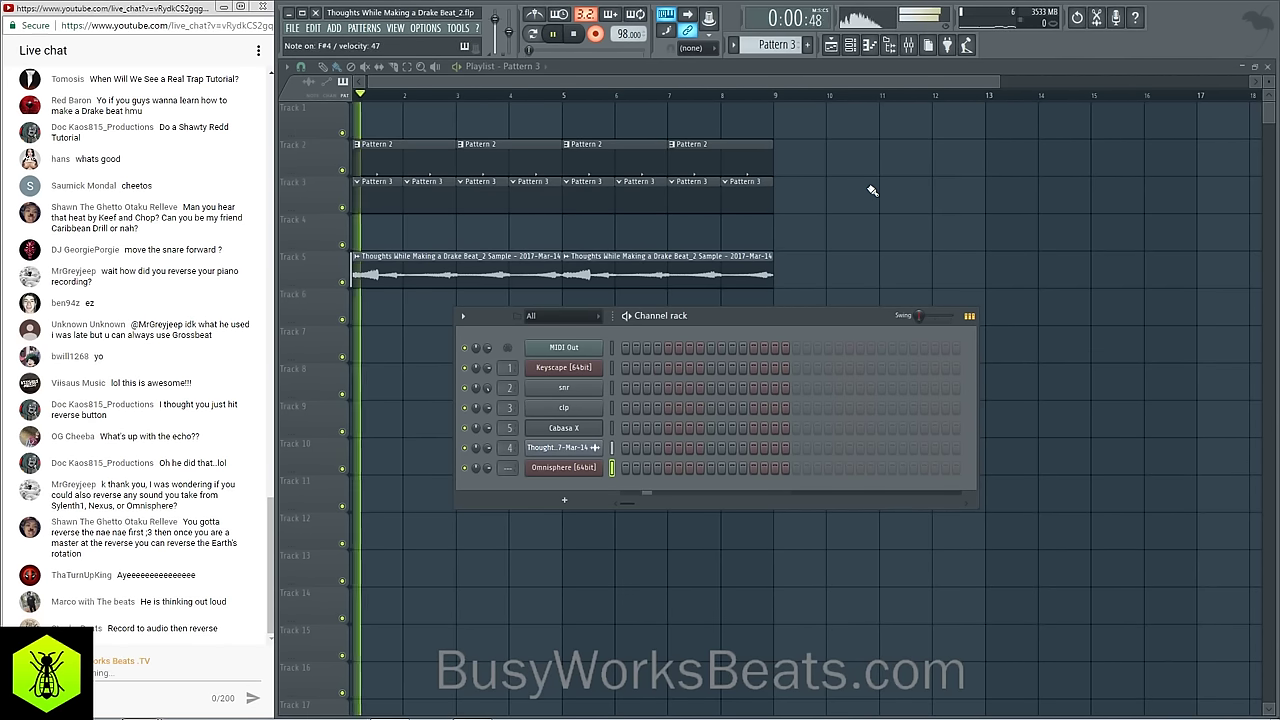
{"action": "key", "text": "space"}
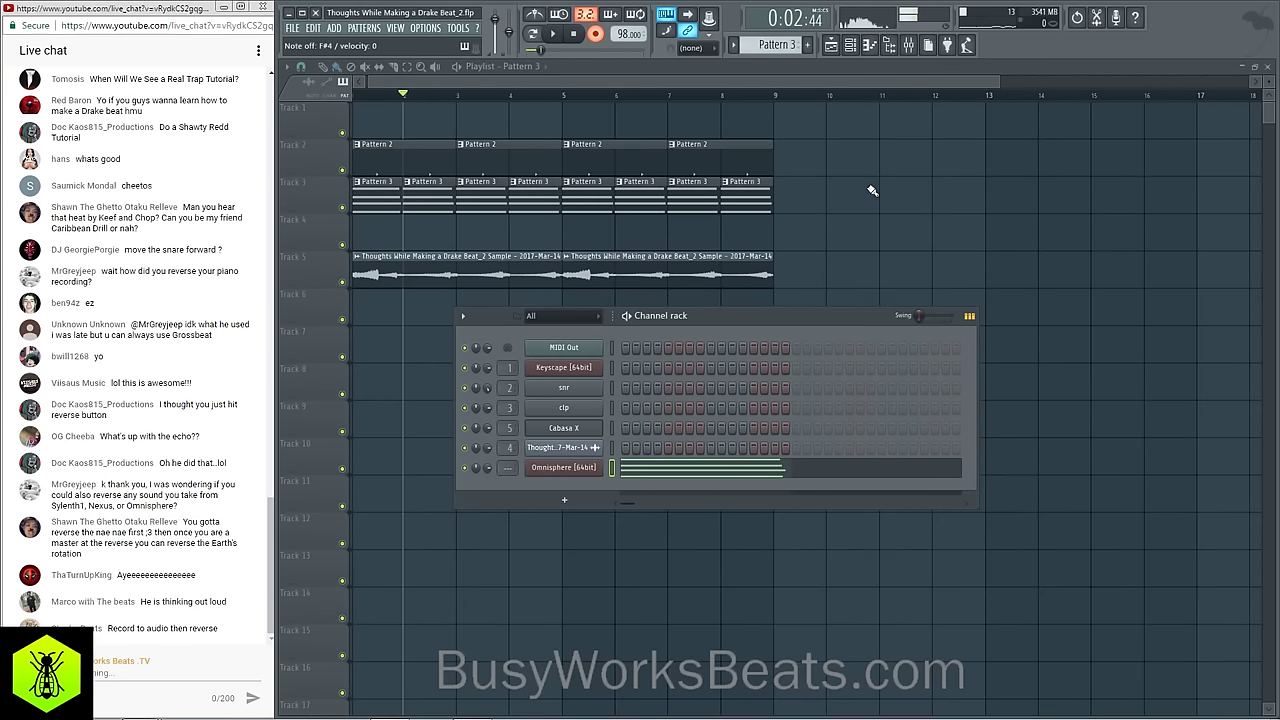
{"action": "key", "text": "ctrl+z"}
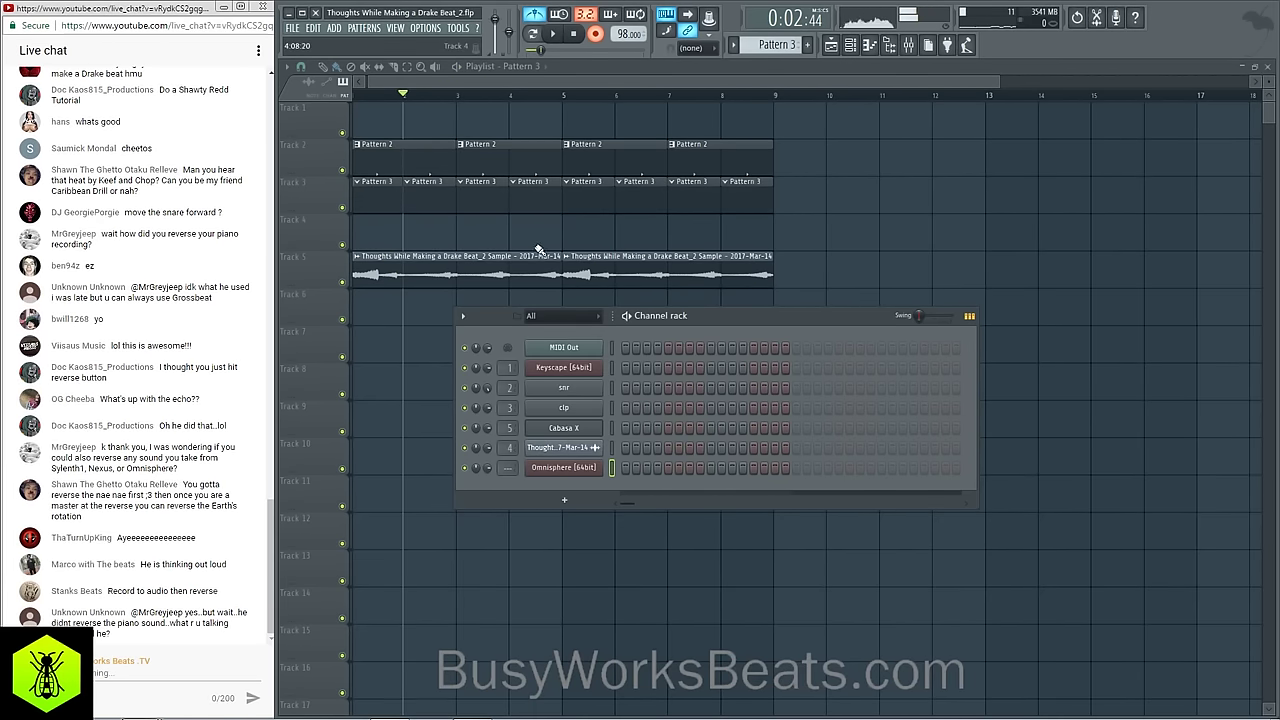
Step: Delete all Pattern 3 clips from playlist track 3 and return playback to the song start
{"action": "right_click", "coordinate": [758, 203]}
{"action": "right_click", "coordinate": [592, 198]}
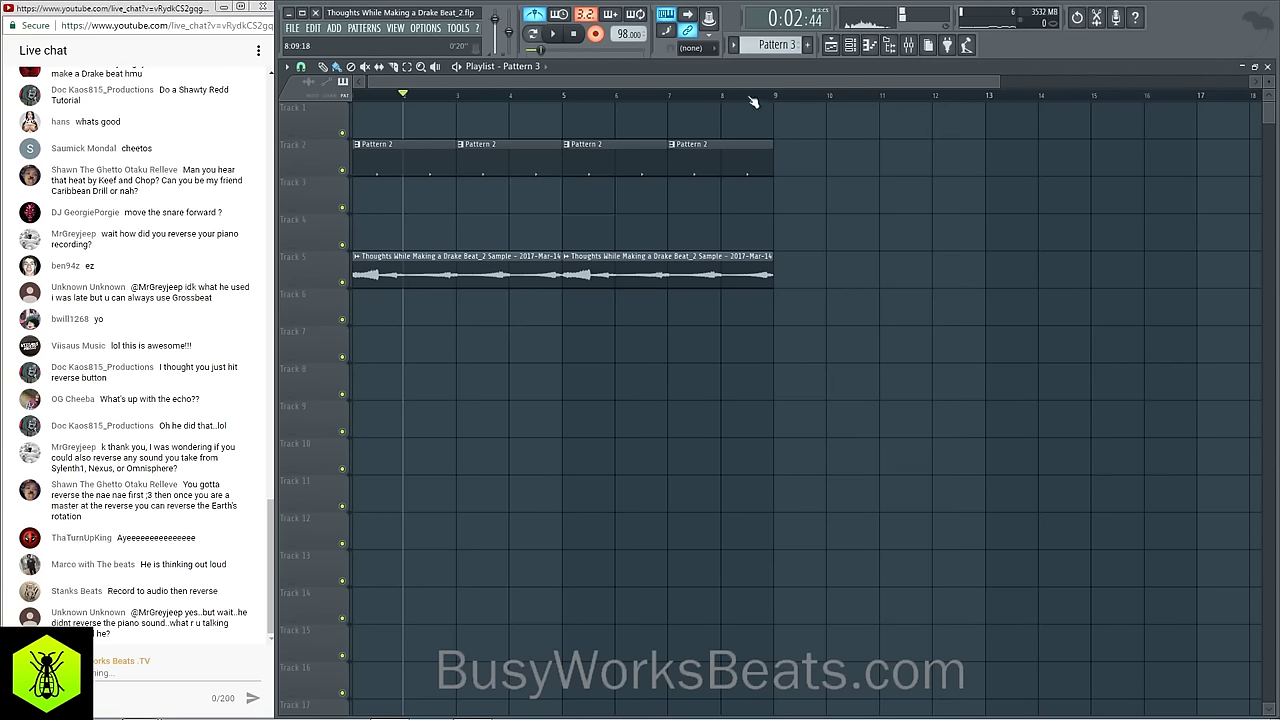
{"action": "left_click", "coordinate": [572, 35]}
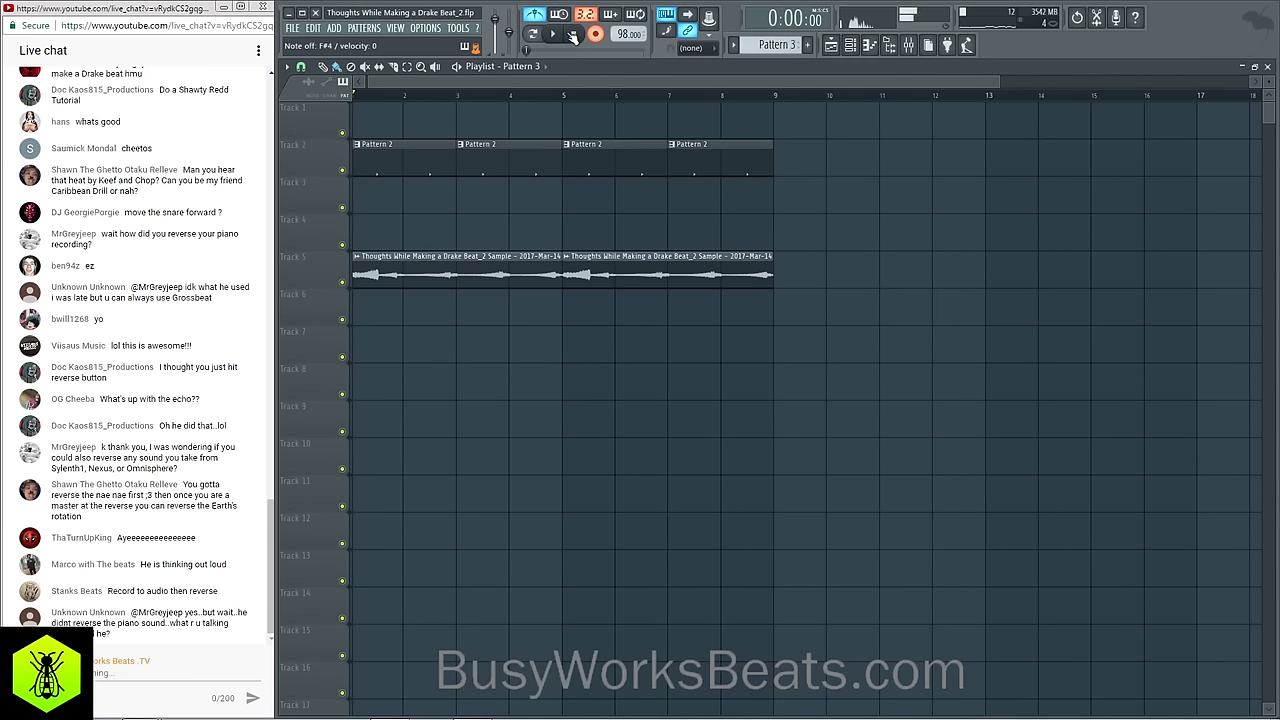
Step: Record an eight-bar Omnisphere chord take into Pattern 3 with the Richness Polylead patch
{"action": "left_click", "coordinate": [889, 45]}
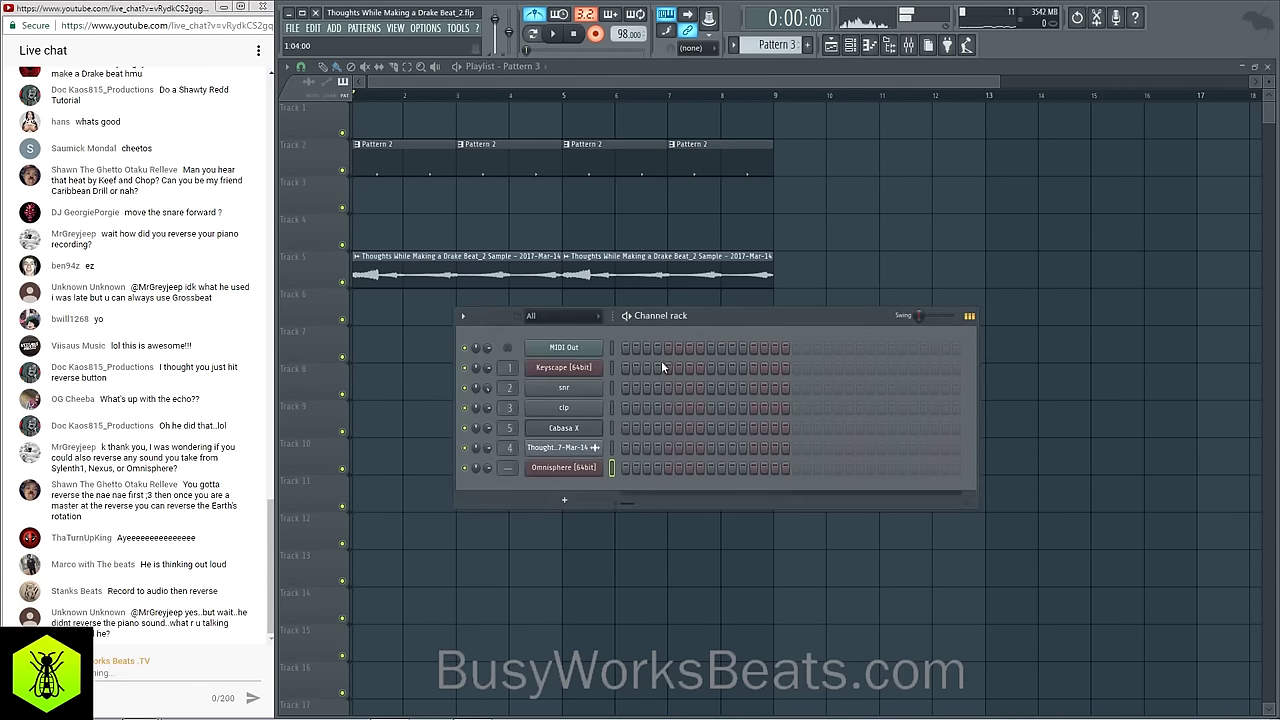
{"action": "left_click", "coordinate": [589, 471]}
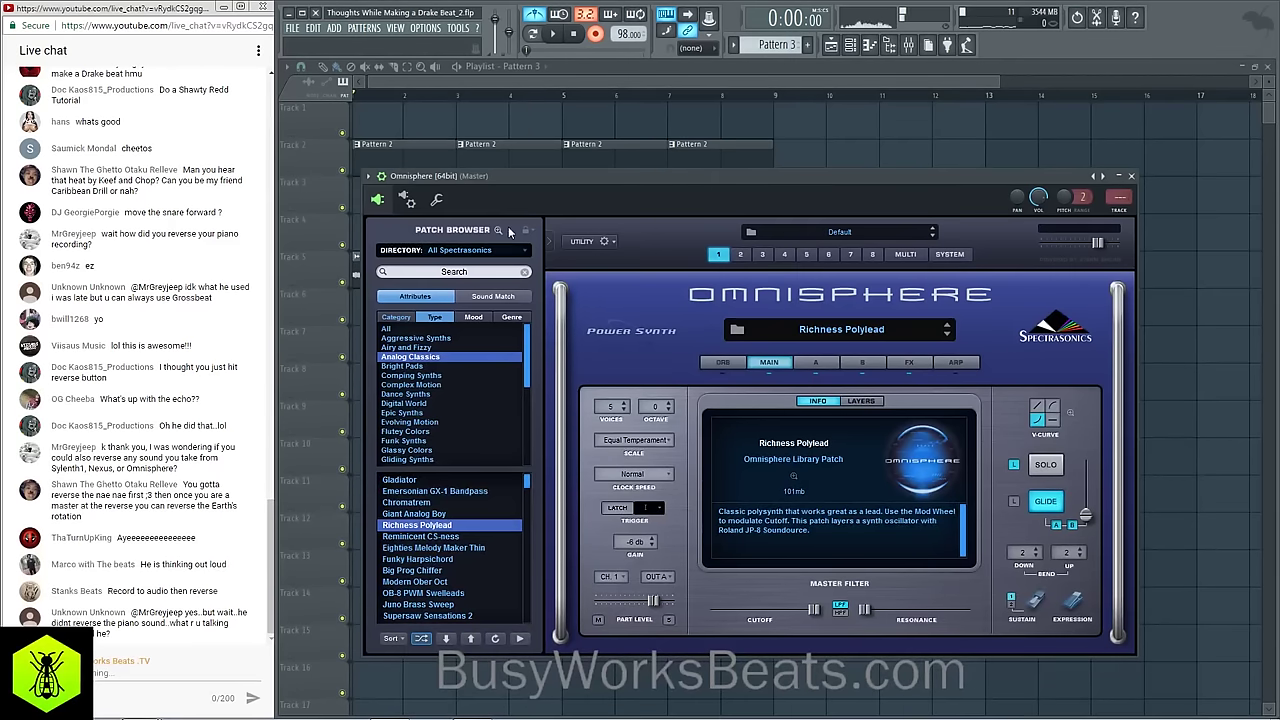
{"action": "left_click", "coordinate": [499, 230]}
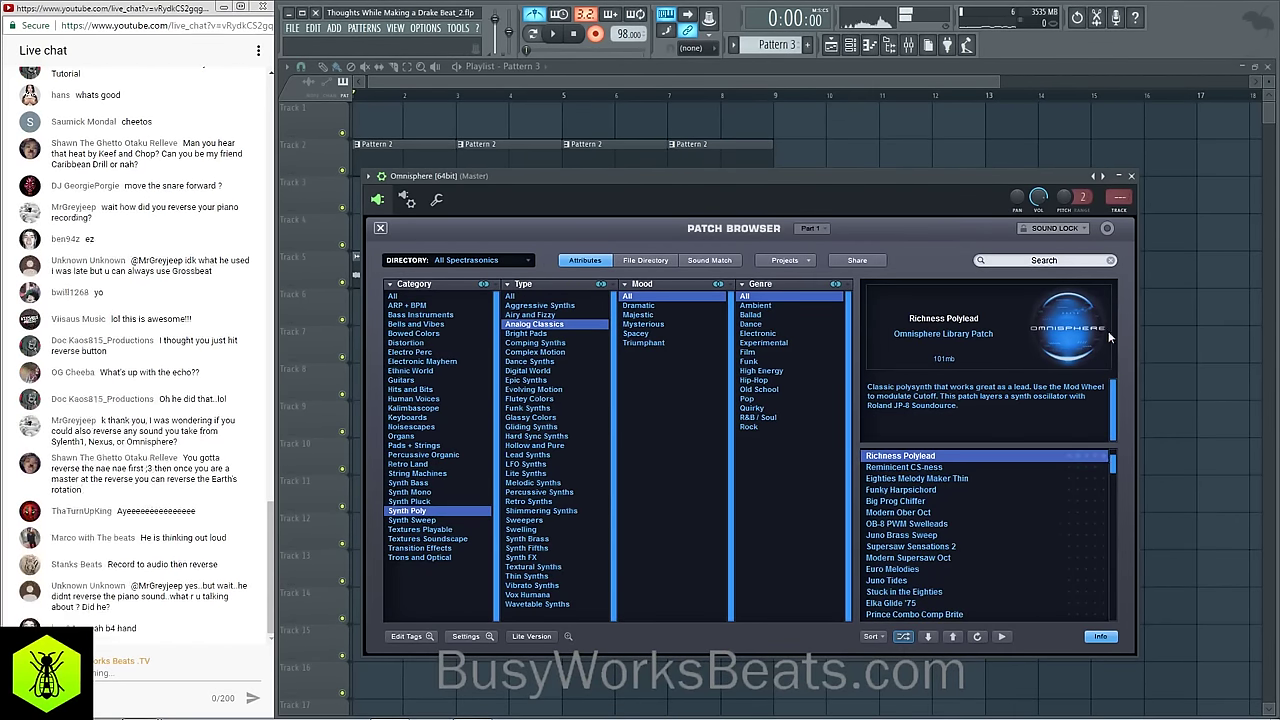
{"action": "left_click", "coordinate": [1131, 177]}
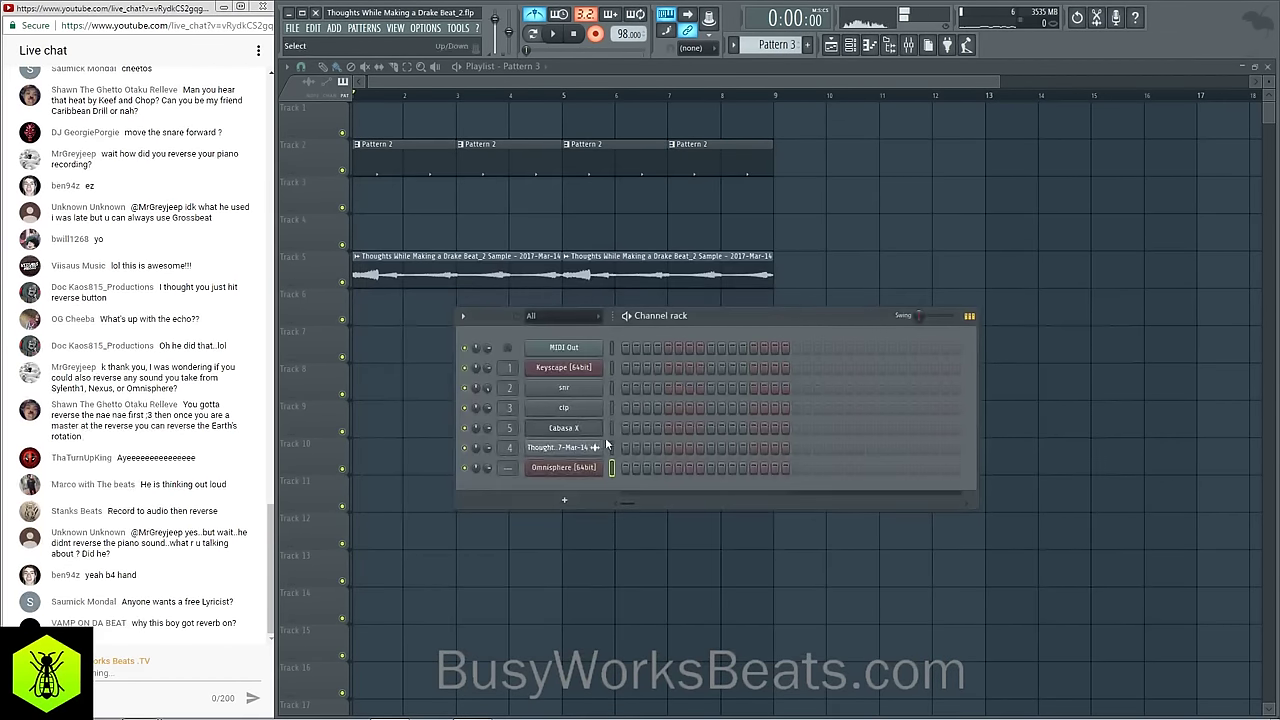
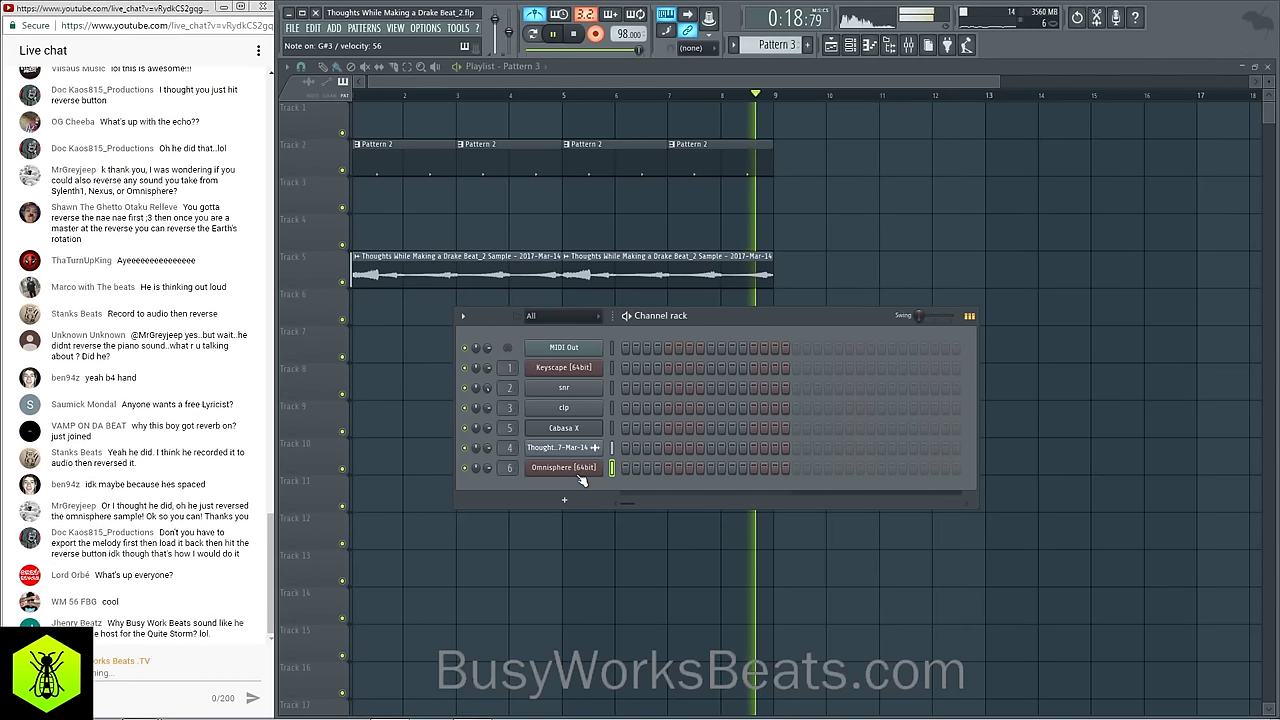
{"action": "key", "text": "space"}
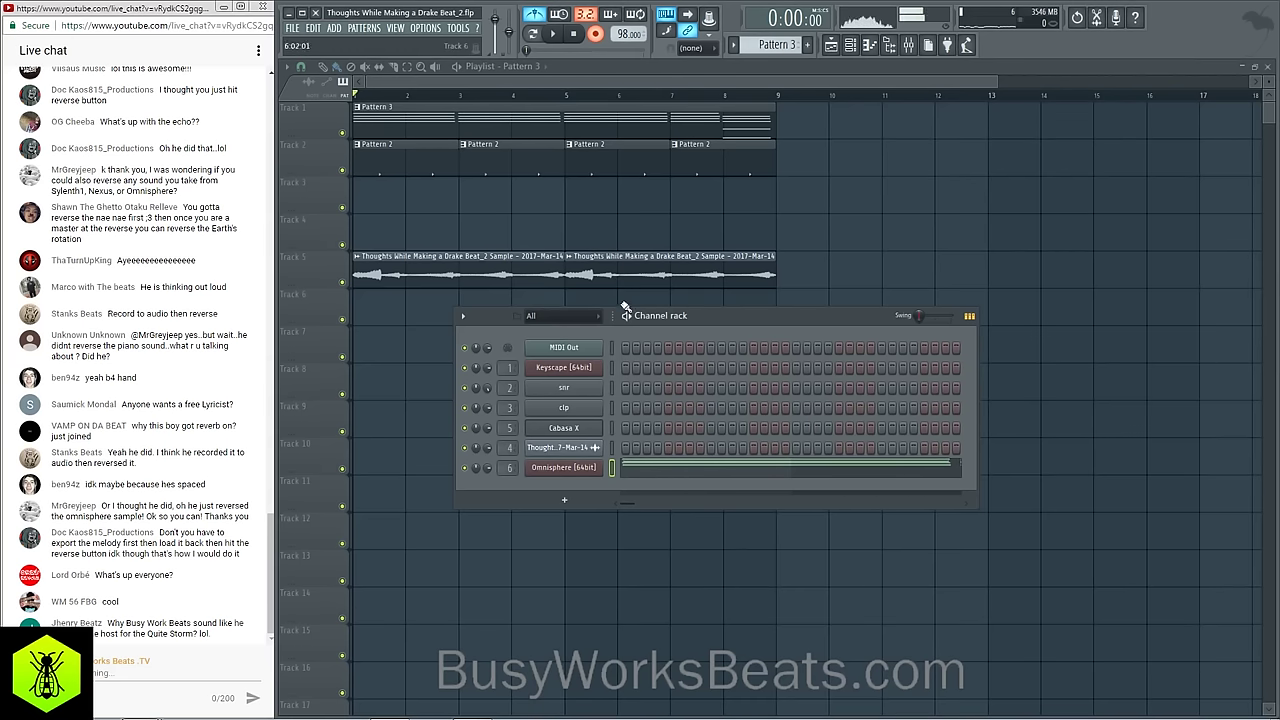
Step: Slice the sample clips on track 5 at every bar, and reorder them so each four-bar group's first slice plays last, at bars 4 and 8
{"action": "key", "text": "F6"}
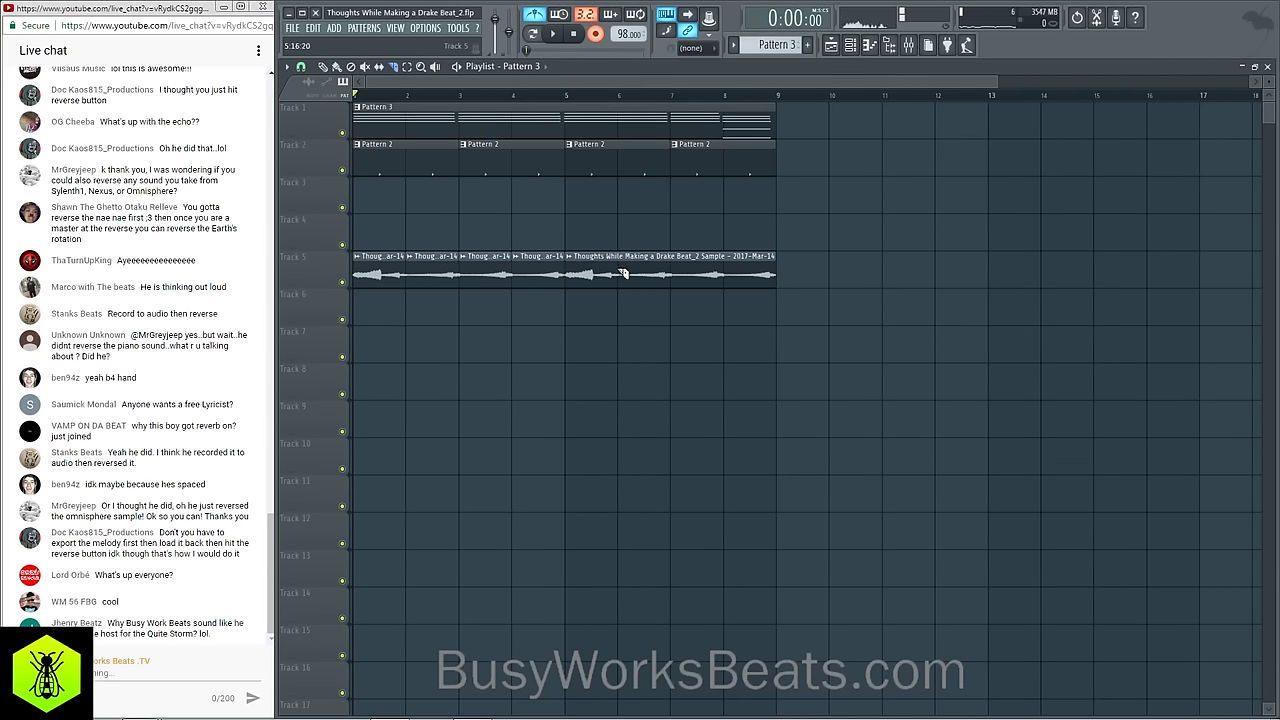
{"action": "left_click", "coordinate": [670, 285]}
{"action": "left_click", "coordinate": [722, 285]}
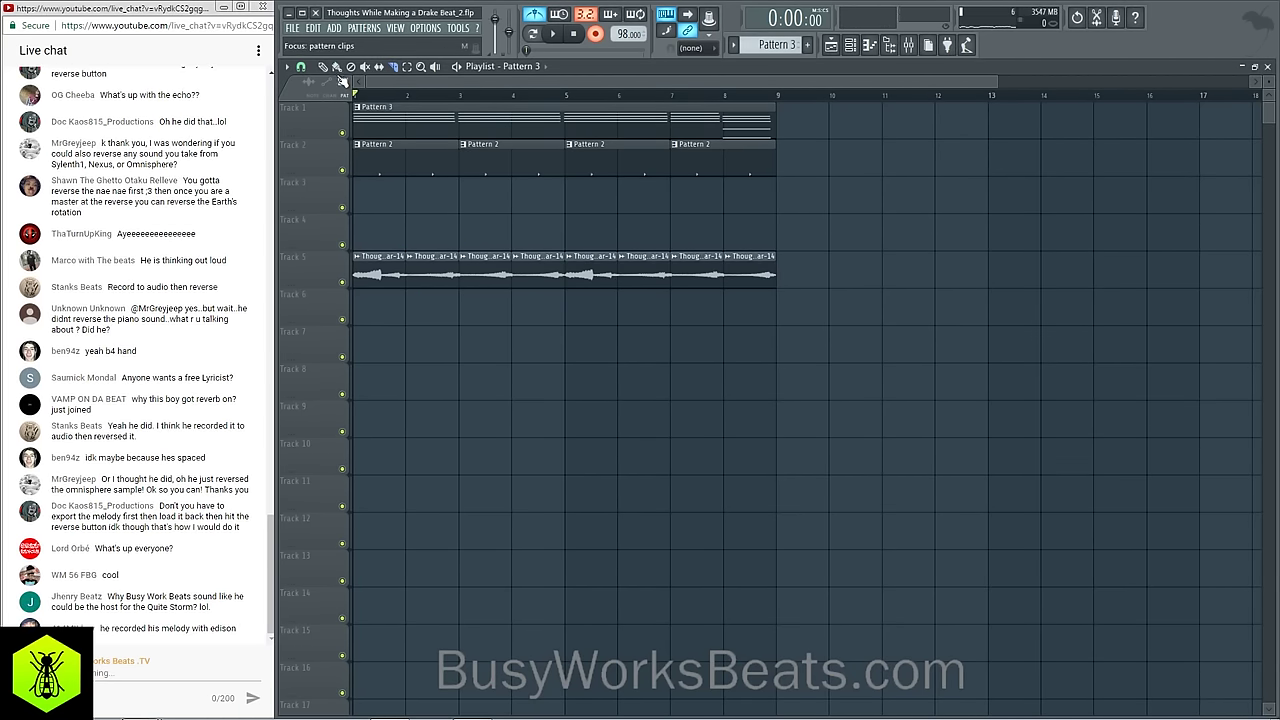
{"action": "left_click_drag", "start_coordinate": [357, 279], "coordinate": [516, 316]}
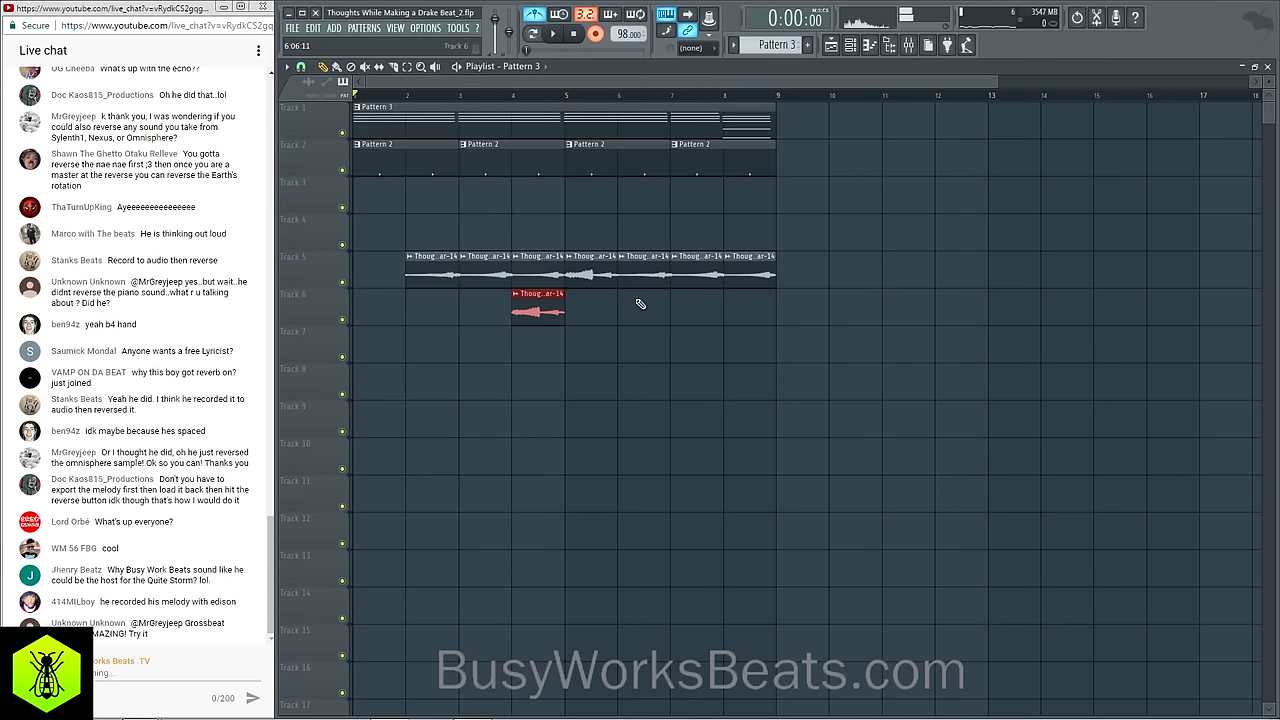
{"action": "left_click_drag", "start_coordinate": [592, 272], "coordinate": [379, 272]}
{"action": "left_click", "coordinate": [524, 320]}
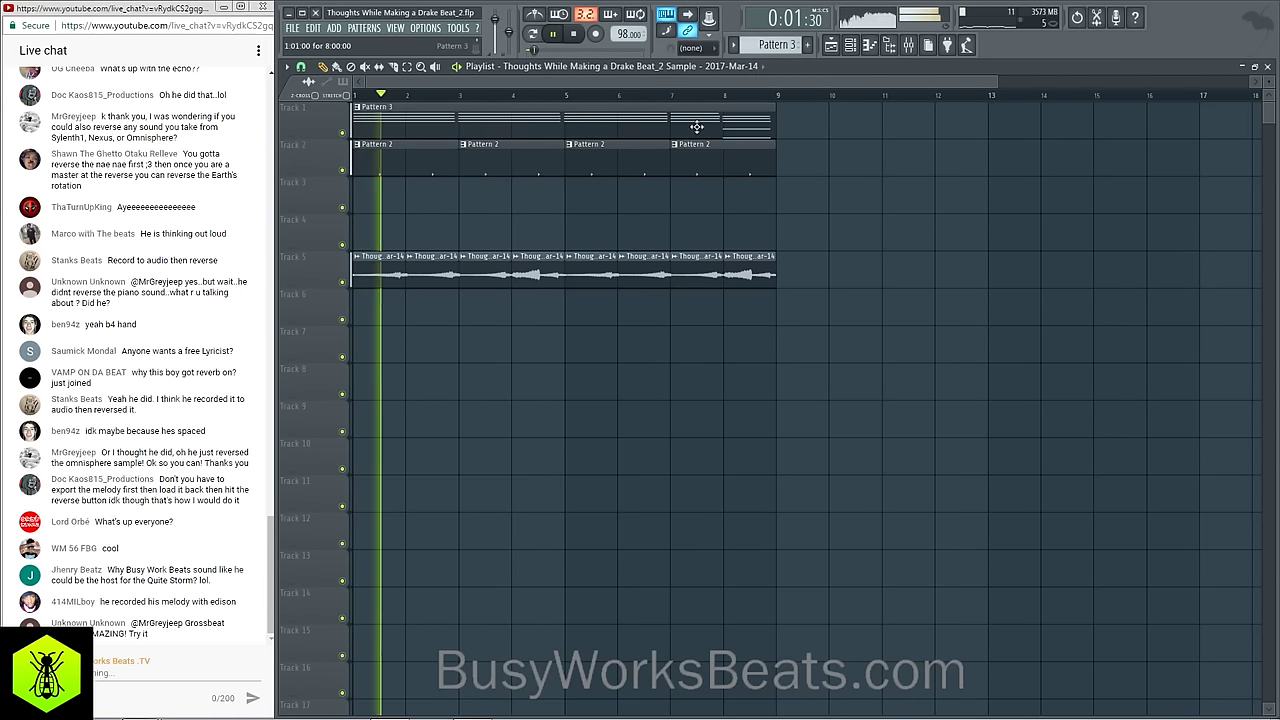
Step: Move the recorded Pattern 3 clip from playlist track 1 to track 3
{"action": "left_click_drag", "start_coordinate": [493, 112], "coordinate": [498, 198]}
{"action": "left_click", "coordinate": [552, 390], "text": "ctrl"}
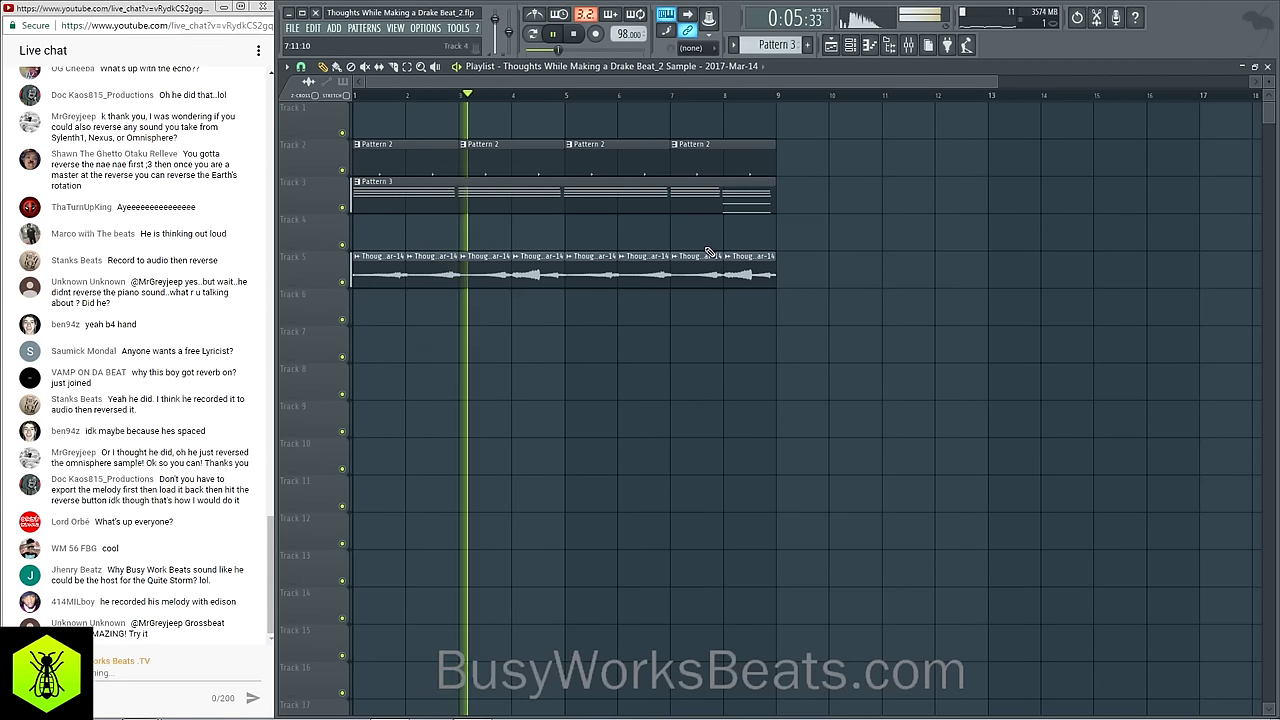
Step: Return Omnisphere from its expanded patch browser to the main synth view, and close it to get back to the channel rack
{"action": "left_click", "coordinate": [853, 46]}
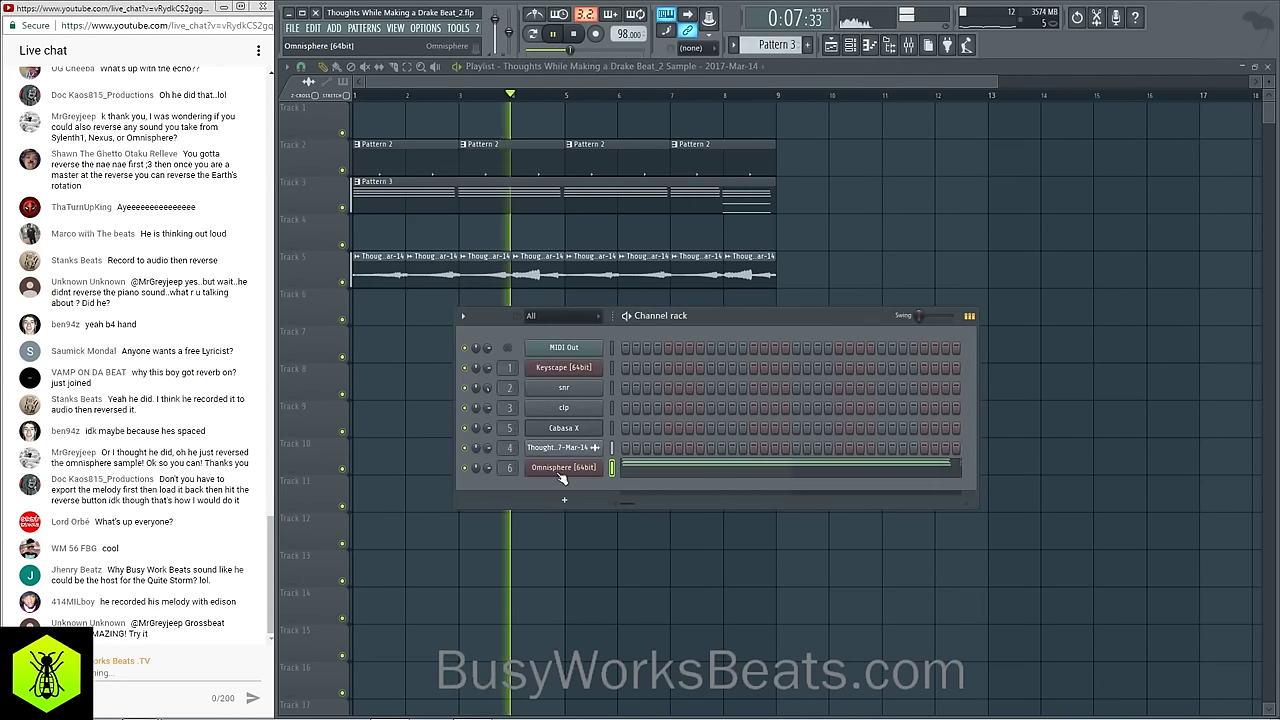
{"action": "left_click", "coordinate": [562, 470]}
{"action": "left_click", "coordinate": [381, 229]}
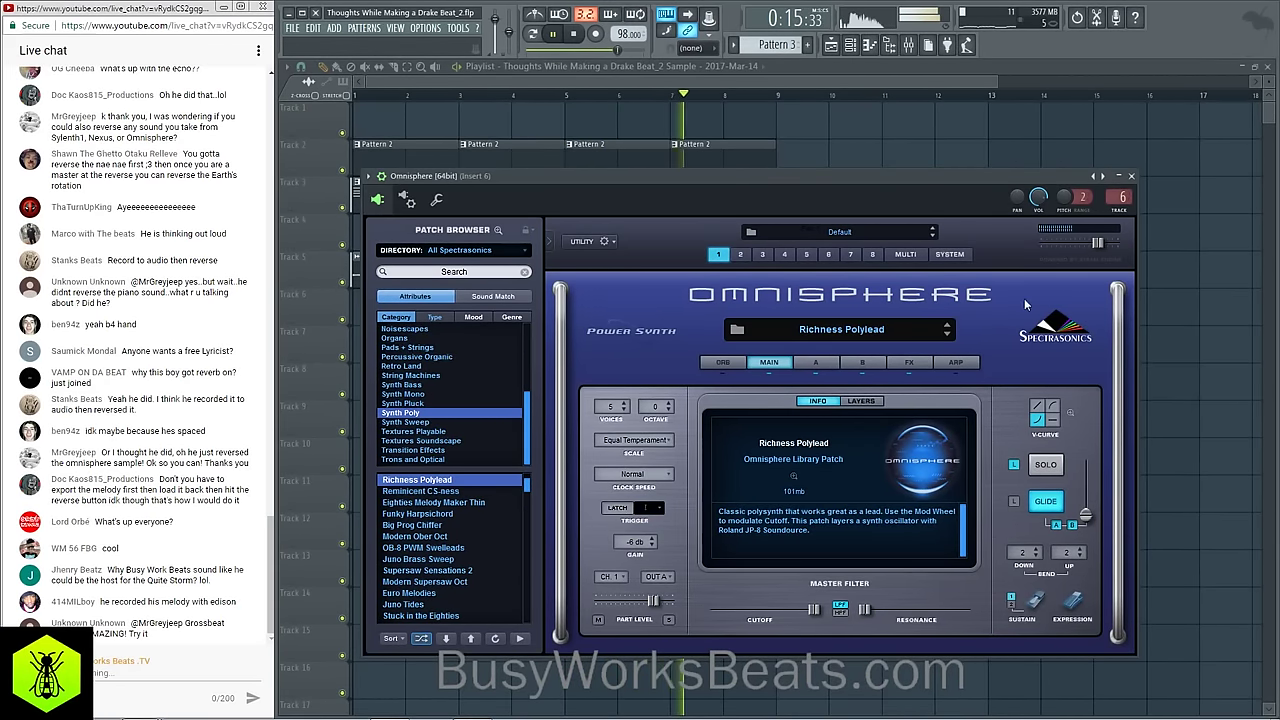
{"action": "left_click", "coordinate": [1131, 177]}
{"action": "key", "text": "F6"}
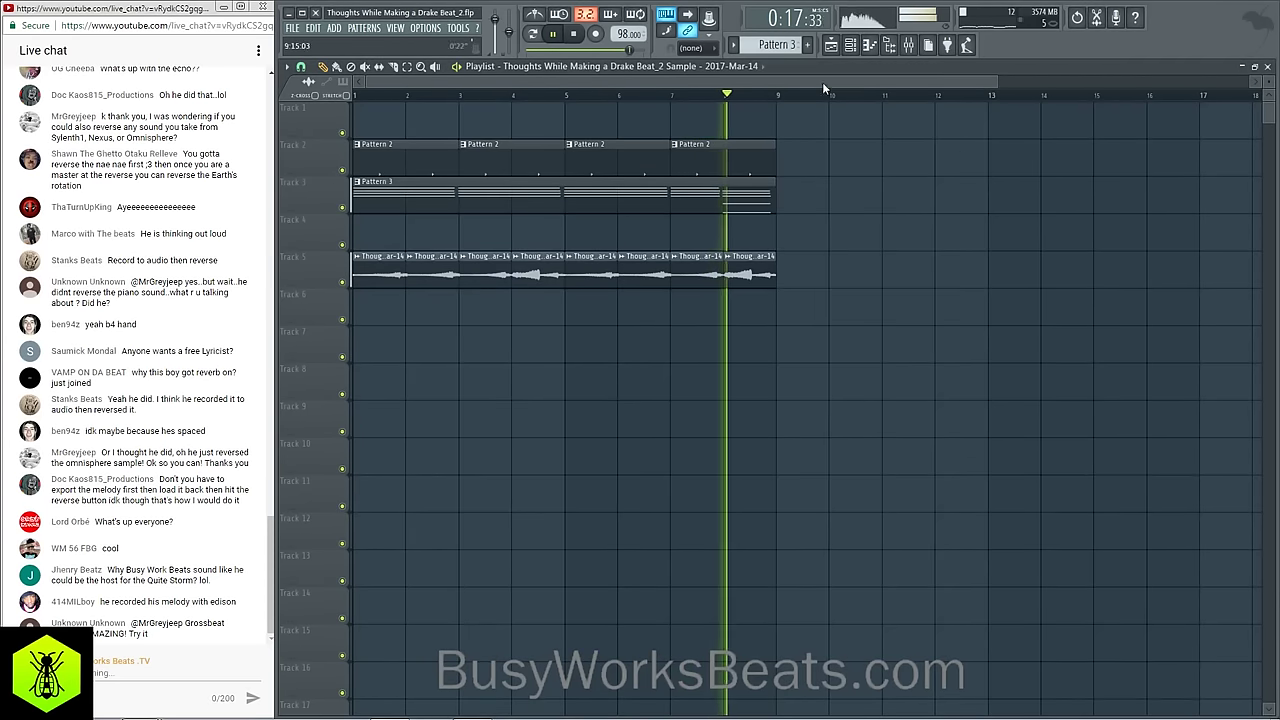
{"action": "left_click", "coordinate": [858, 46]}
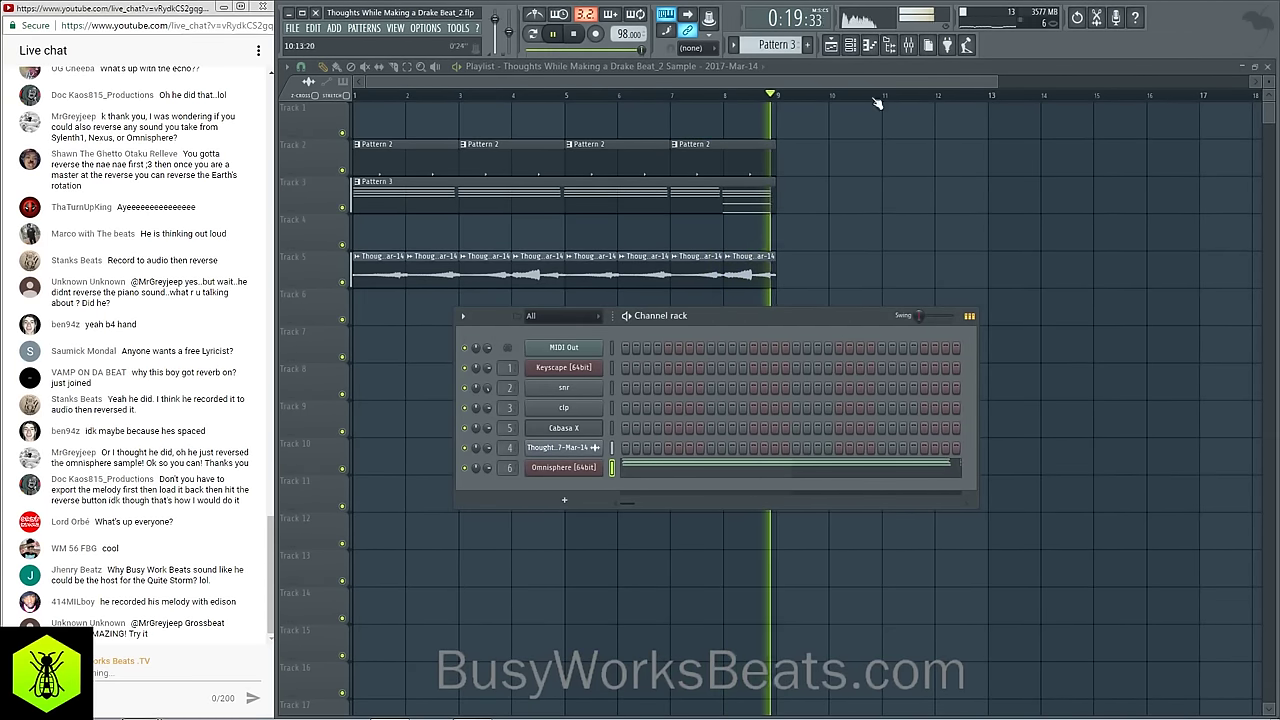
Step: Lower the Omnisphere track, mixer insert 6, to about -5.7 dB, and close the mixer
{"action": "key", "text": "F9"}
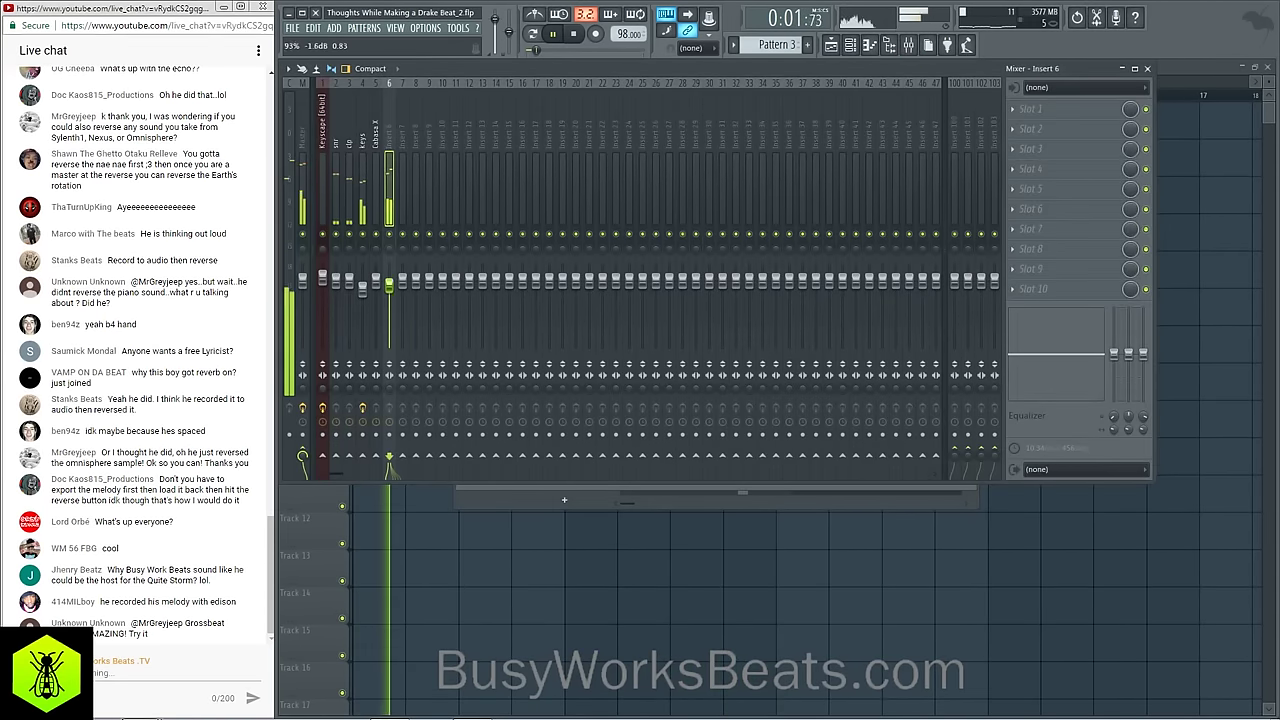
{"action": "left_click", "coordinate": [326, 138]}
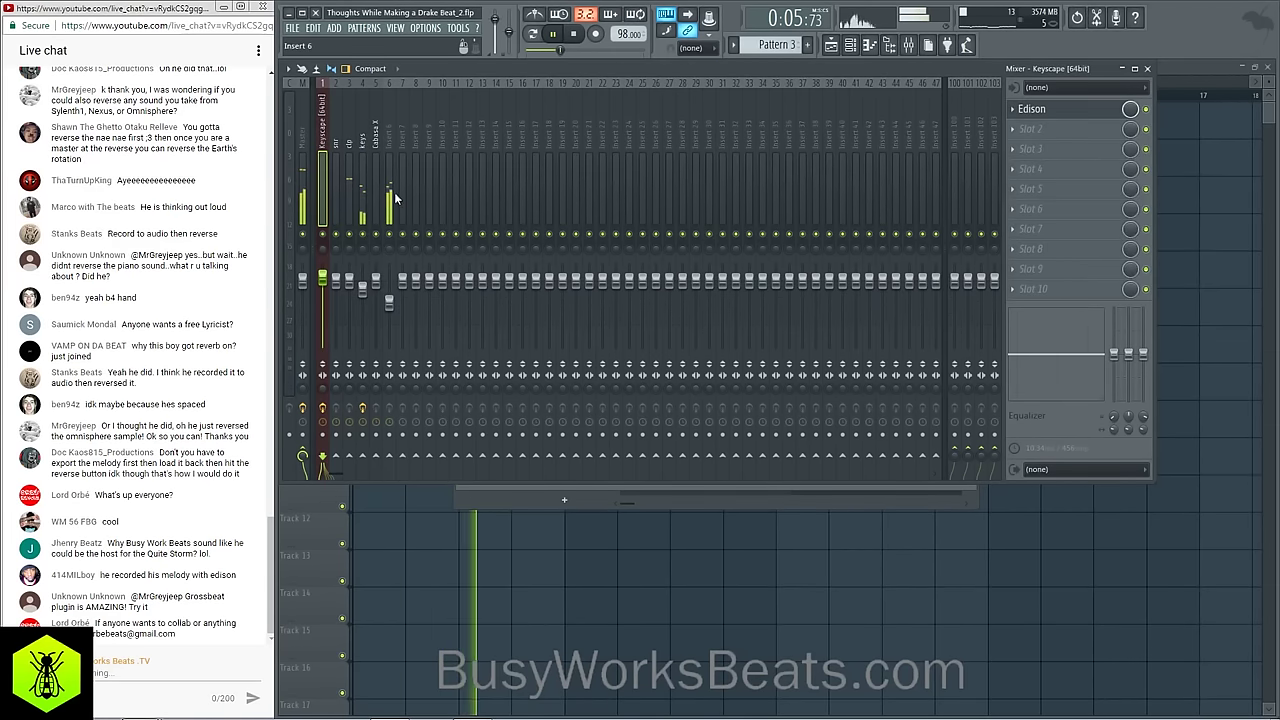
{"action": "left_click_drag", "start_coordinate": [390, 303], "coordinate": [390, 297]}
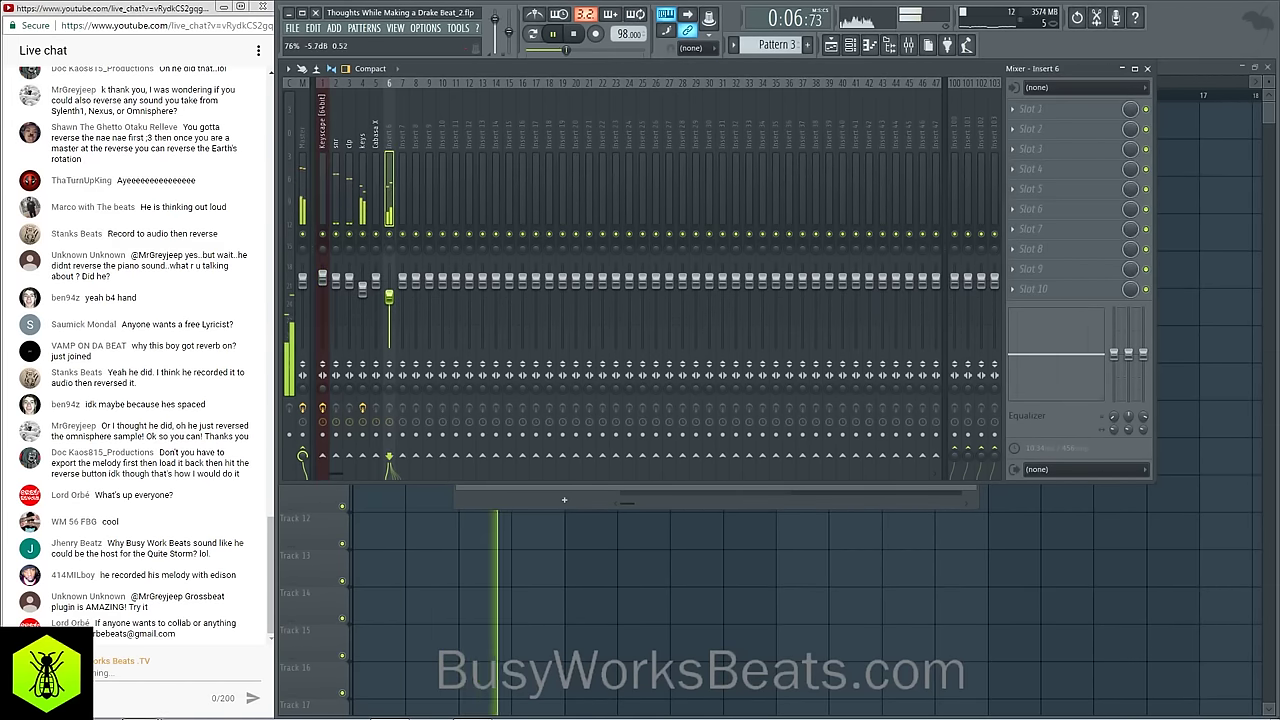
{"action": "left_click", "coordinate": [348, 121]}
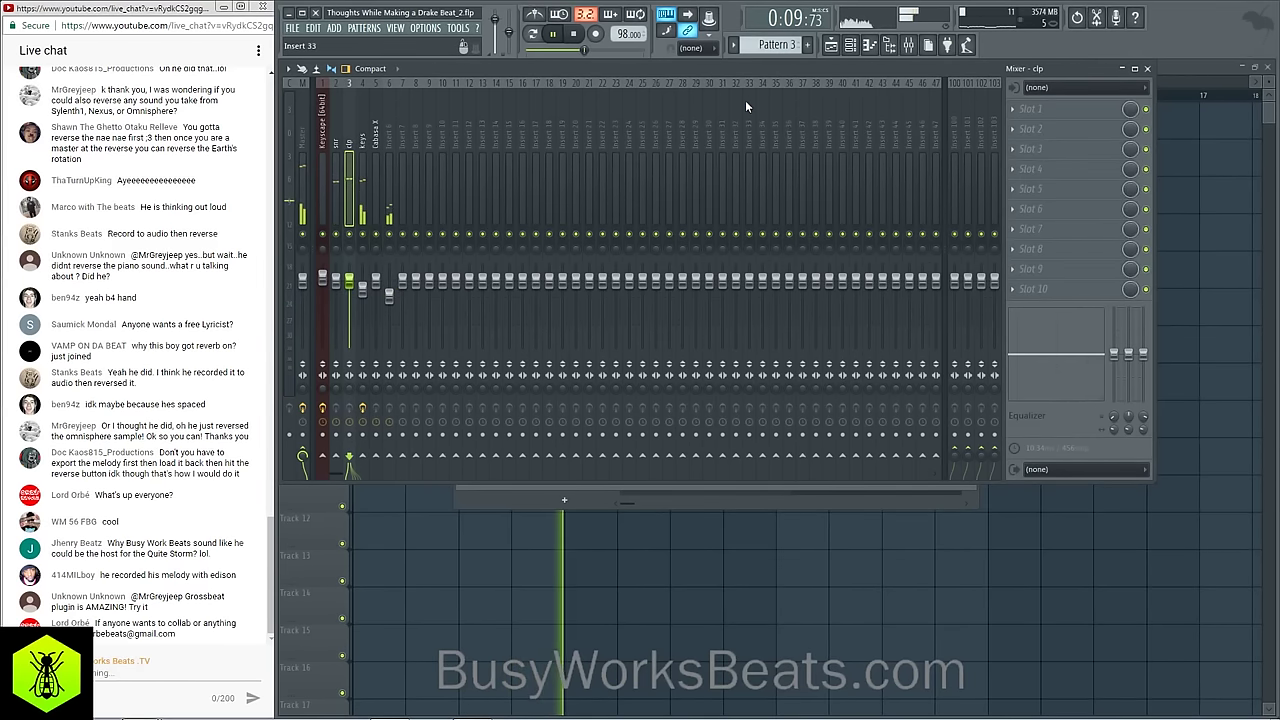
{"action": "left_click", "coordinate": [1147, 67]}
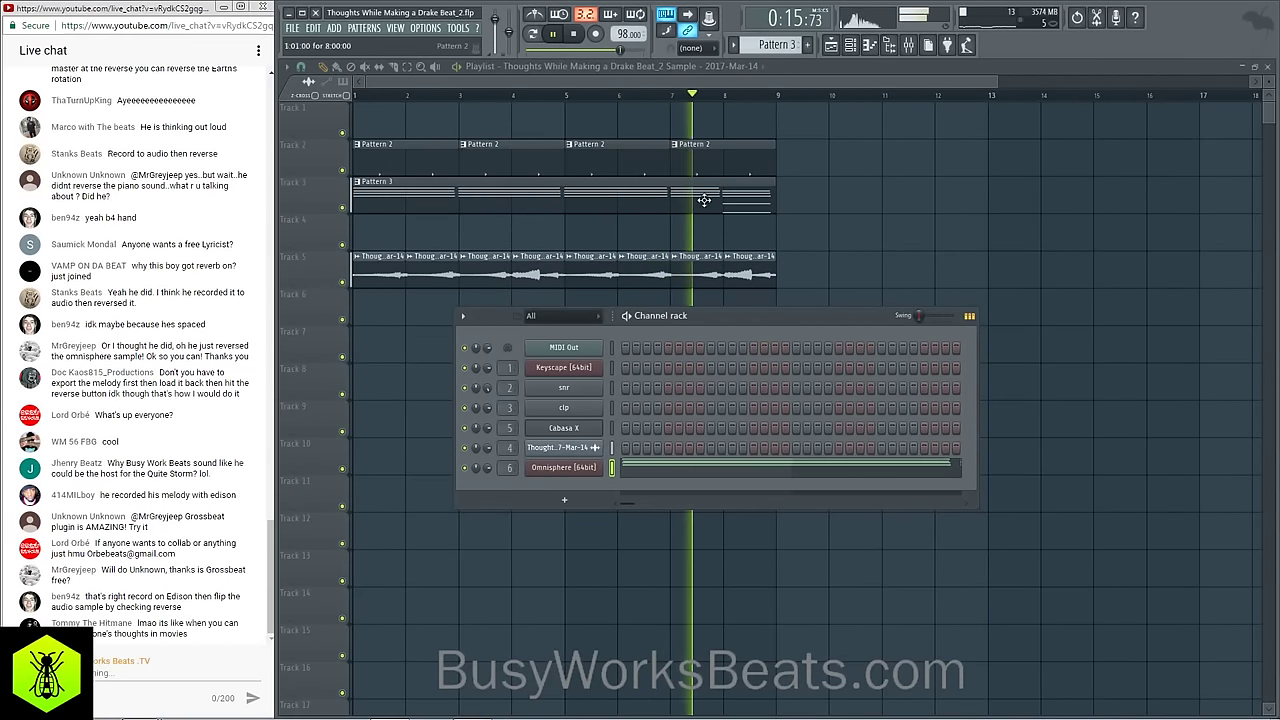
Step: Save the project as a new version, Thoughts While Making a Drake Beat_3.flp
{"action": "left_click", "coordinate": [292, 27]}
{"action": "left_click", "coordinate": [333, 111]}
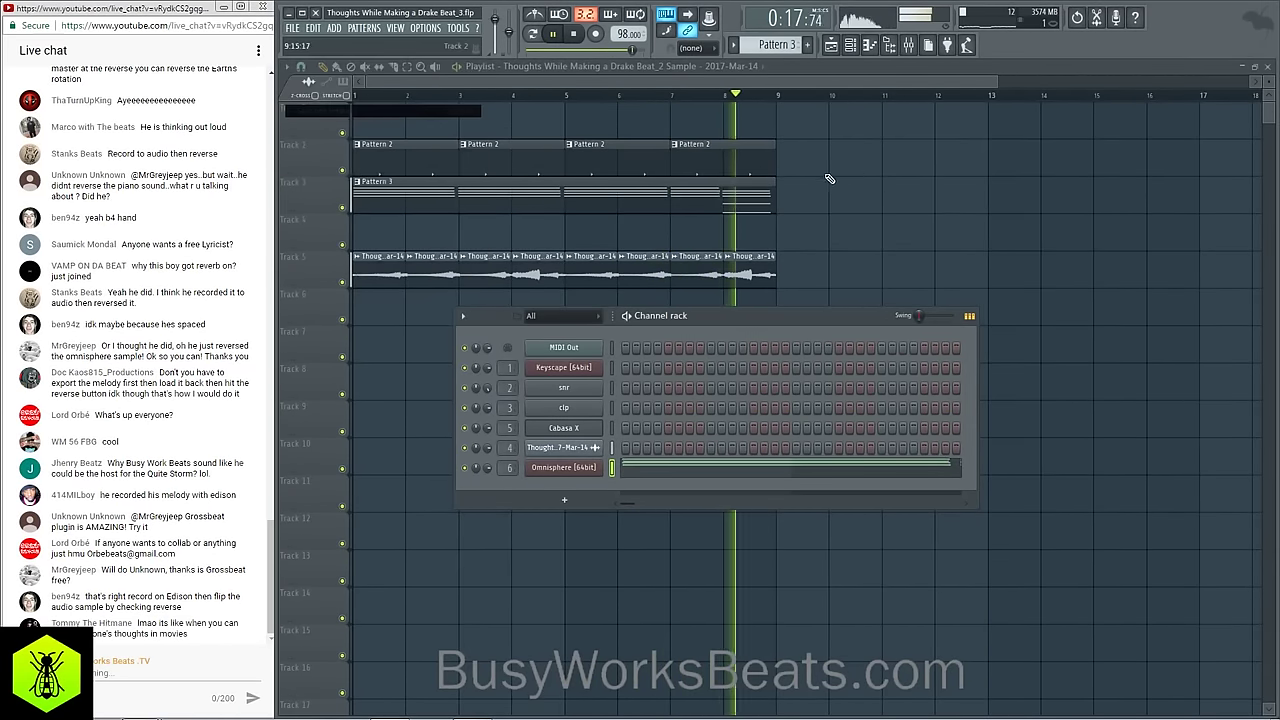
{"action": "right_click", "coordinate": [835, 177]}
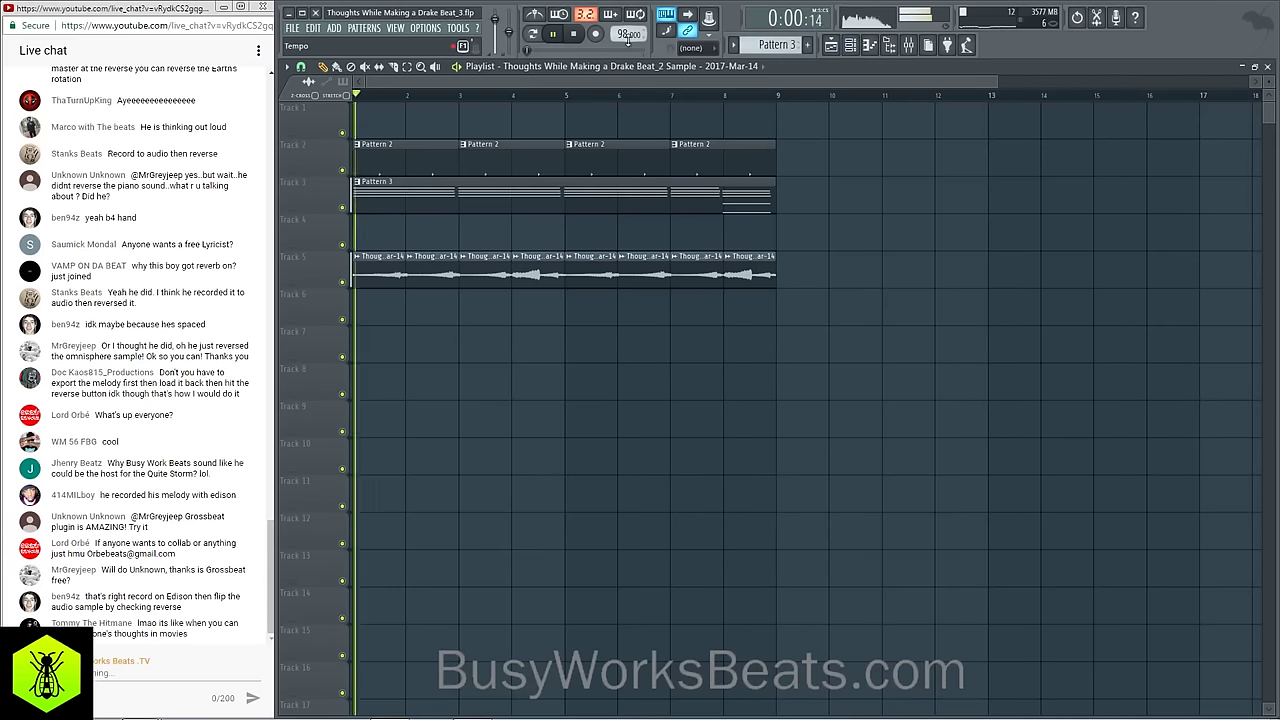
Step: Show the sample browser and the channel rack, and switch to the empty Pattern 4
{"action": "left_click", "coordinate": [908, 49]}
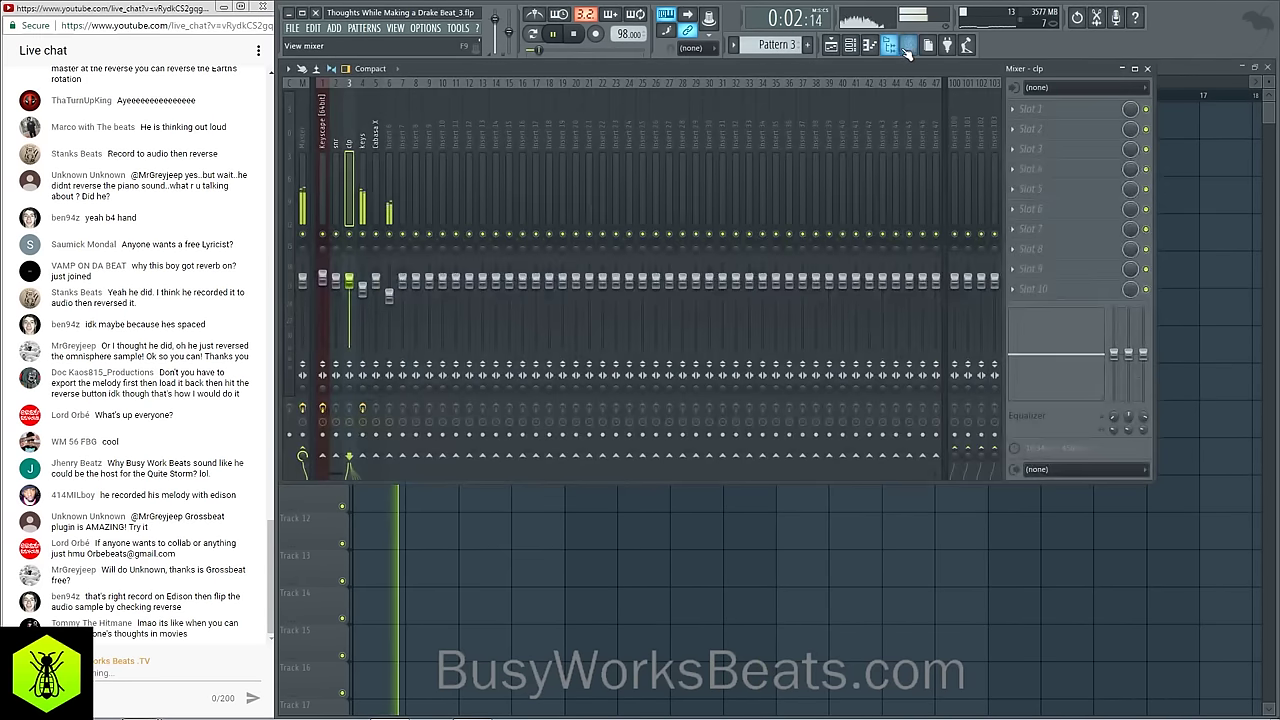
{"action": "left_click", "coordinate": [908, 49]}
{"action": "left_click", "coordinate": [888, 50]}
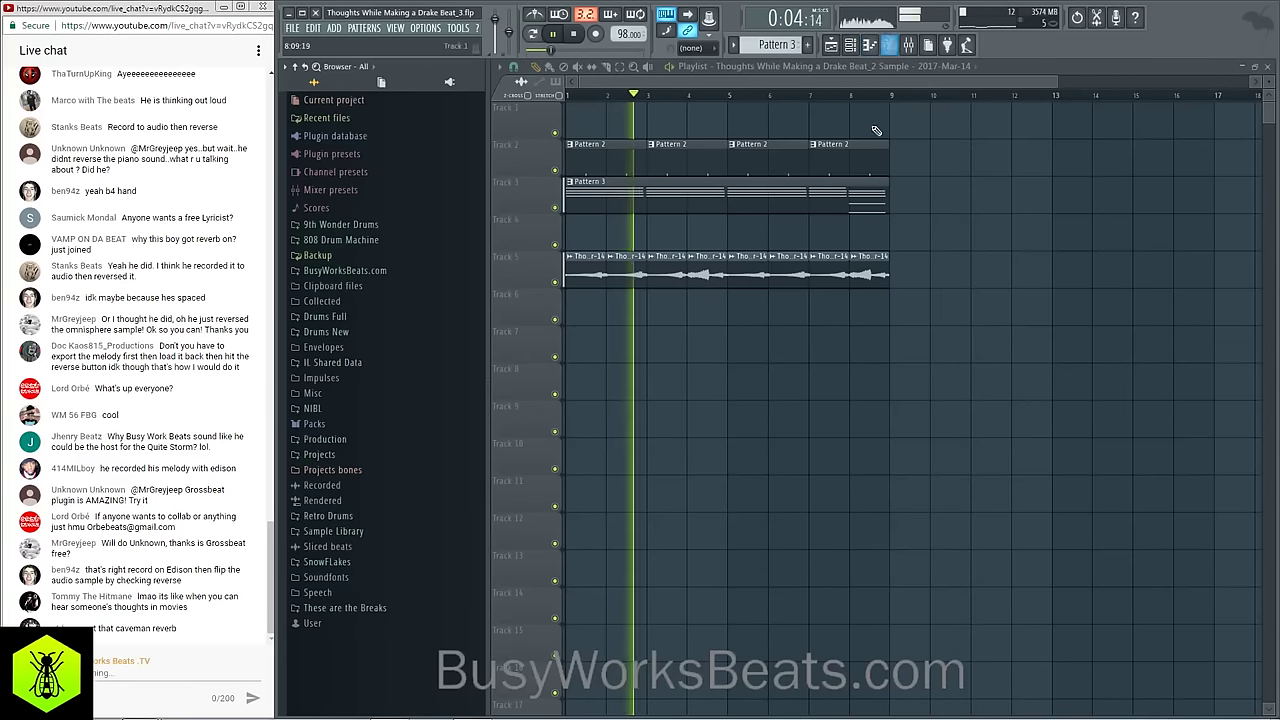
{"action": "left_click", "coordinate": [851, 46]}
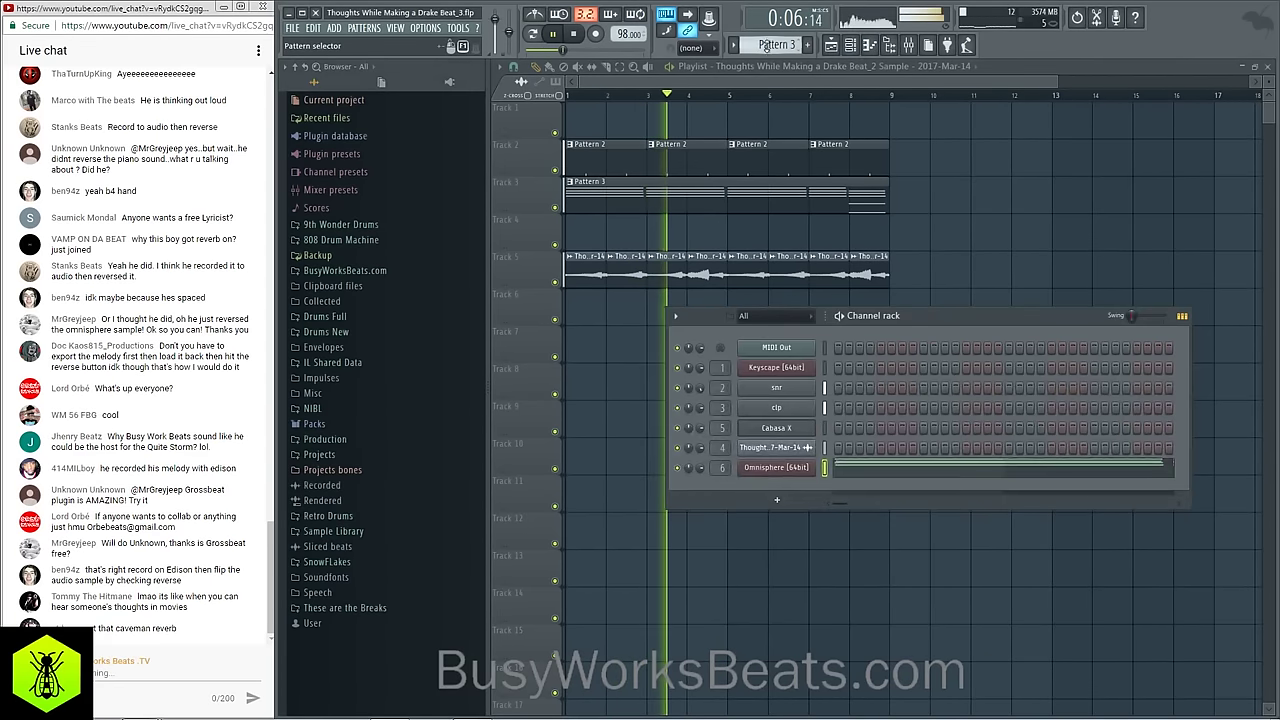
{"action": "scroll", "coordinate": [777, 45], "scroll_direction": "down", "scroll_amount": 1}
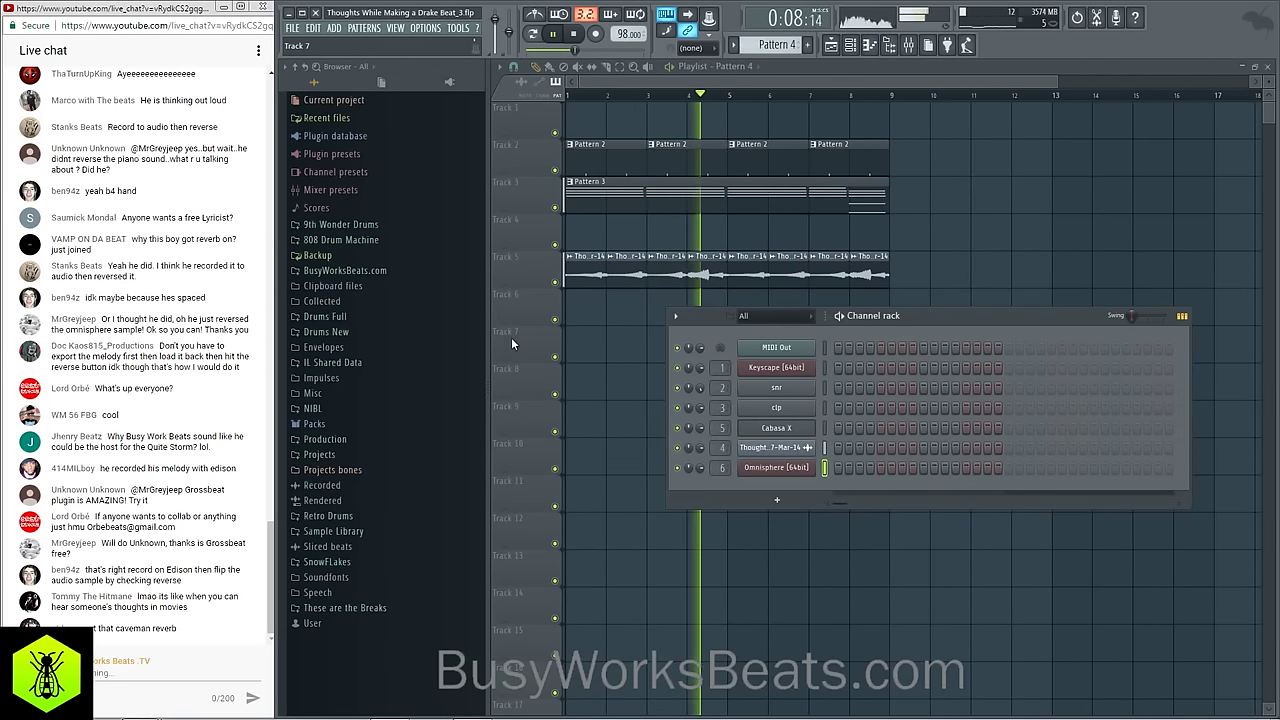
Step: Find the X Drums Hi Hats folder inside the BusyWorksBeats.com samples, and audition its closed hi-hat sounds
{"action": "left_click", "coordinate": [380, 271]}
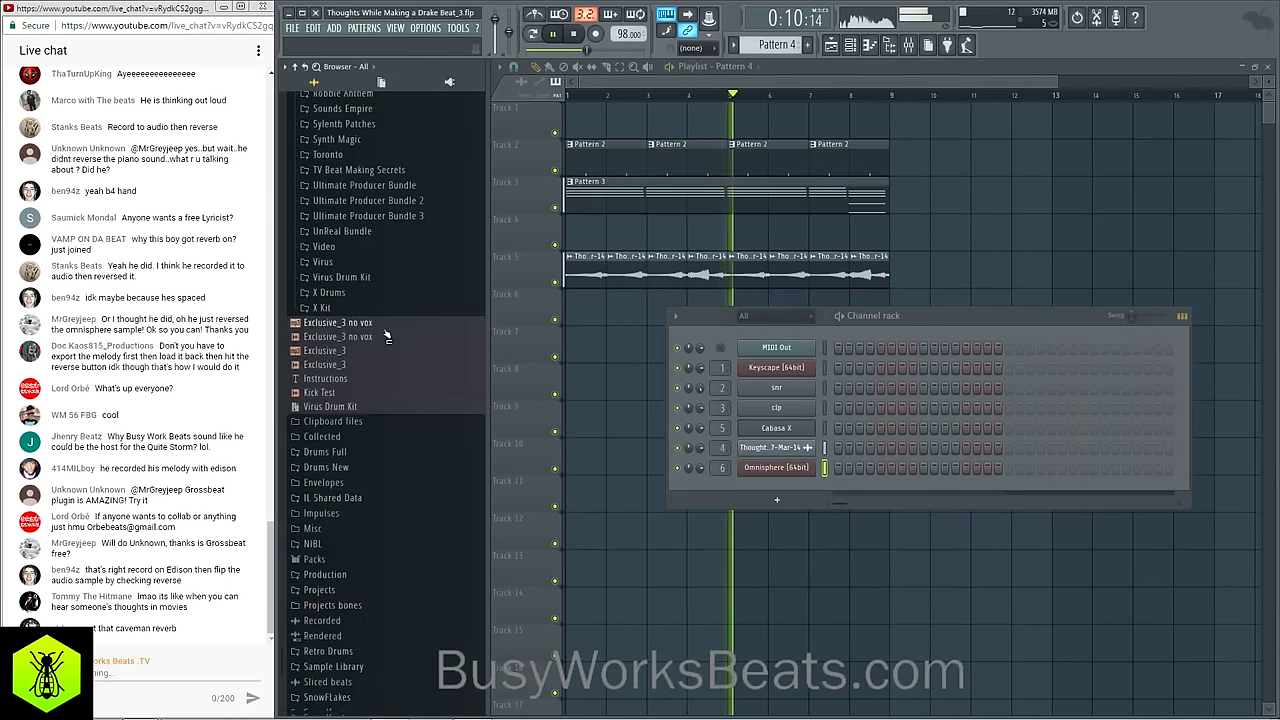
{"action": "scroll", "coordinate": [392, 348], "scroll_direction": "up", "scroll_amount": 1}
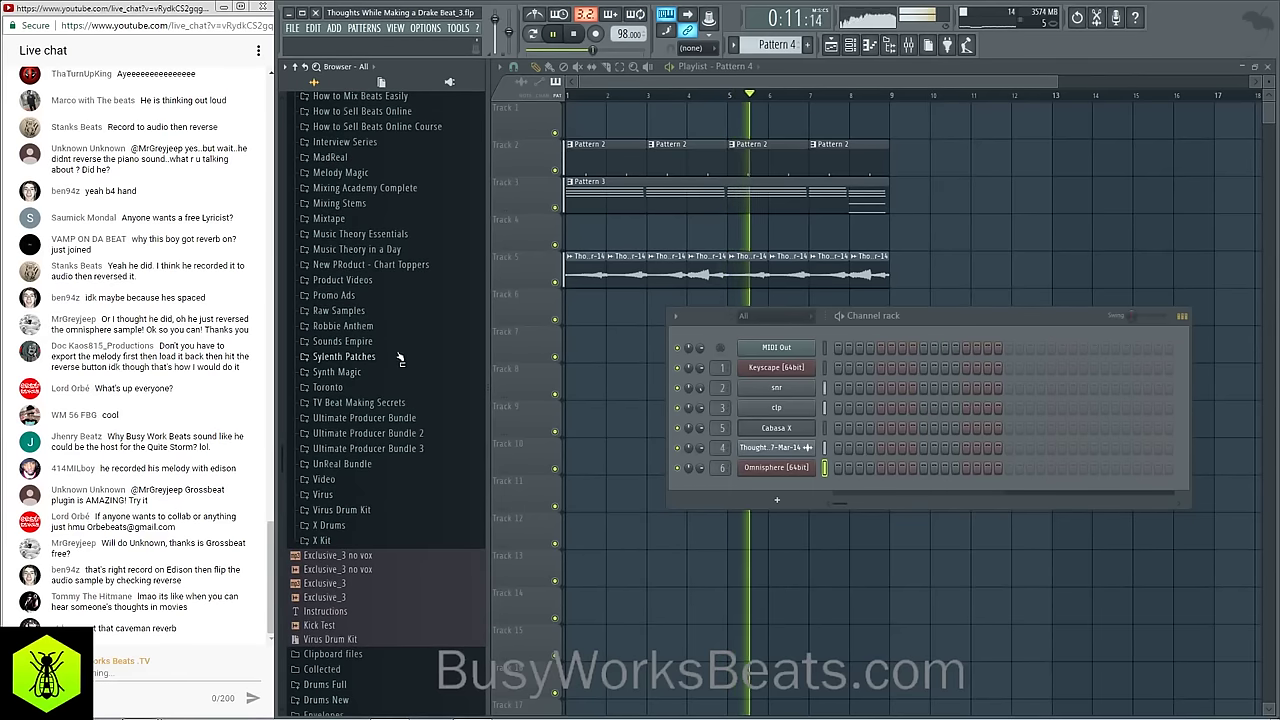
{"action": "left_click", "coordinate": [386, 524]}
{"action": "scroll", "coordinate": [380, 520], "scroll_direction": "down", "scroll_amount": 5}
{"action": "left_click", "coordinate": [366, 503]}
{"action": "scroll", "coordinate": [368, 505], "scroll_direction": "down", "scroll_amount": 4}
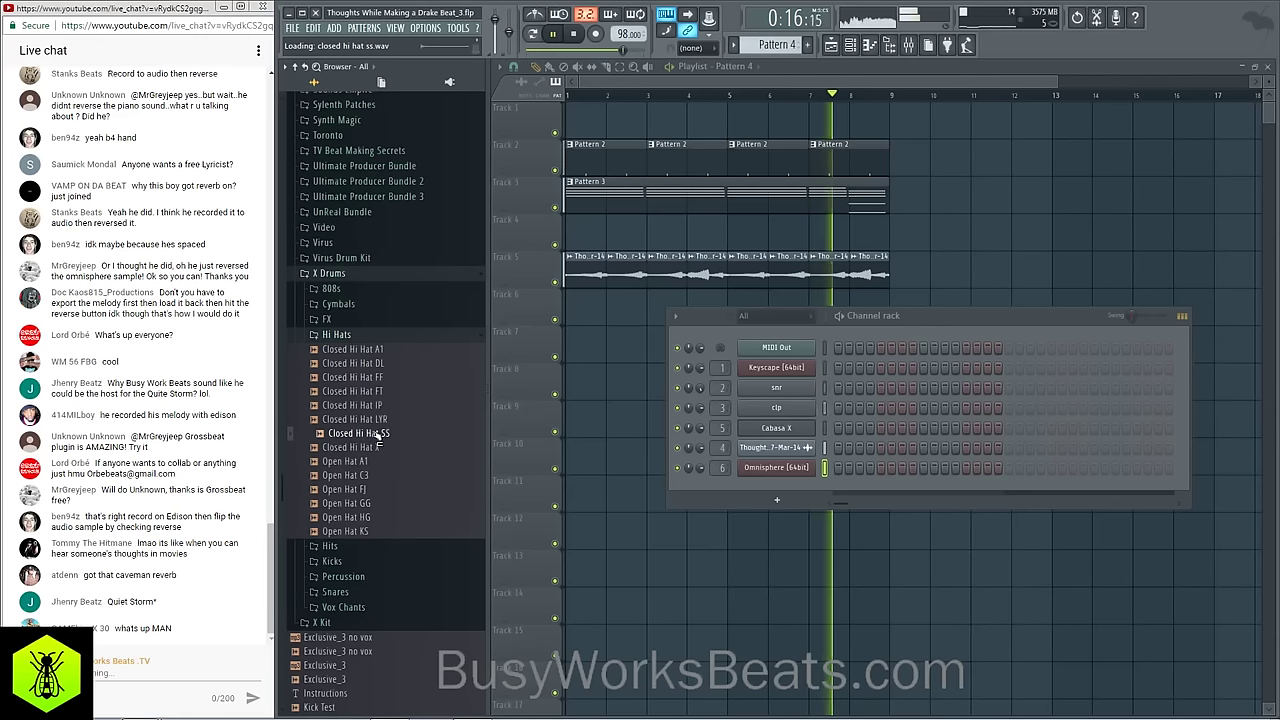
{"action": "left_click", "coordinate": [378, 420]}
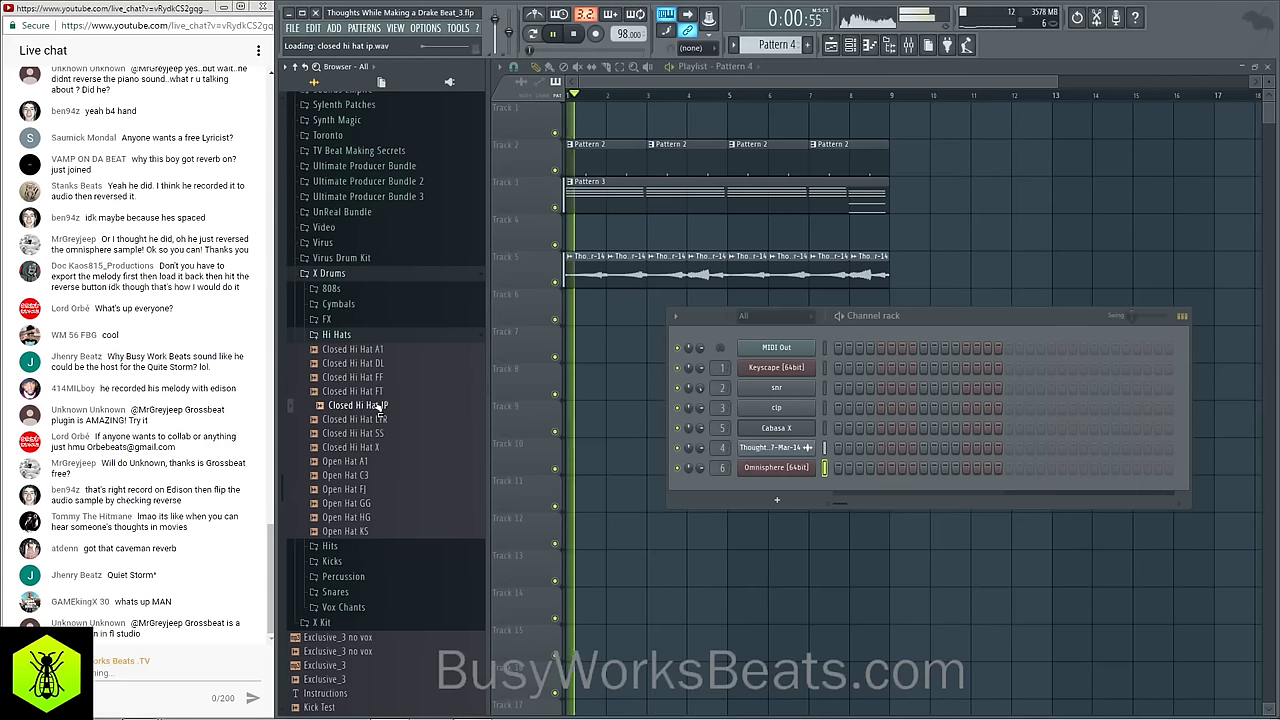
Step: Load Closed Hi Hat IP and Closed Hi Hat X as new sampler channels, and stop playback
{"action": "right_click", "coordinate": [379, 408]}
{"action": "left_click", "coordinate": [382, 419]}
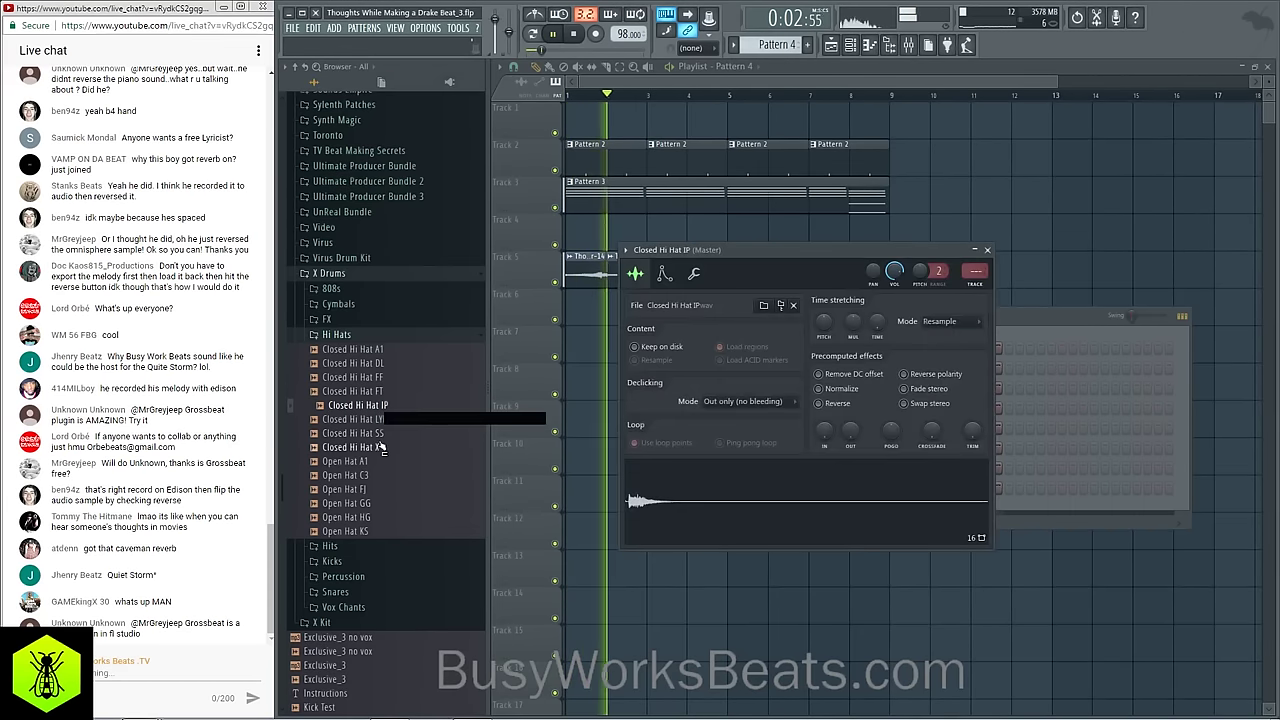
{"action": "right_click", "coordinate": [380, 449]}
{"action": "left_click", "coordinate": [388, 459]}
{"action": "left_click", "coordinate": [1008, 321]}
{"action": "key", "text": "space"}
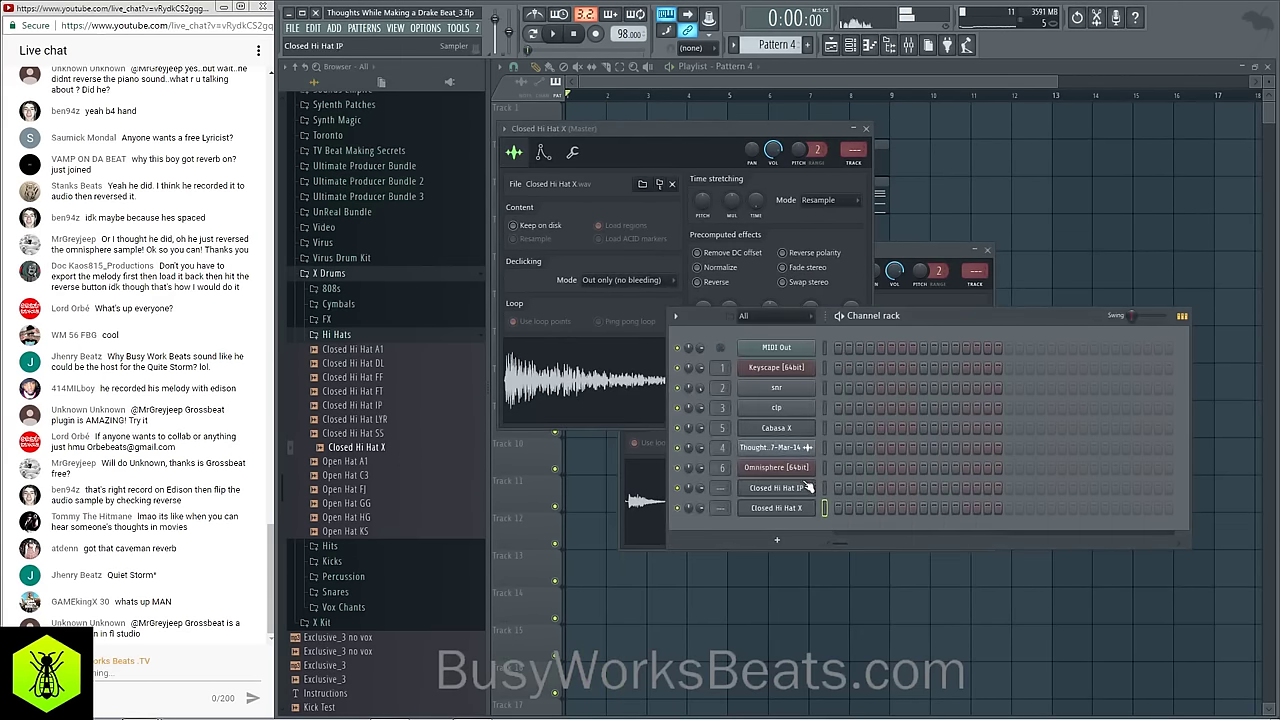
Step: Fill all 16 steps of Closed Hi Hat X in Pattern 4, and open the channel's notes in the piano roll
{"action": "left_click_drag", "start_coordinate": [841, 508], "coordinate": [909, 510]}
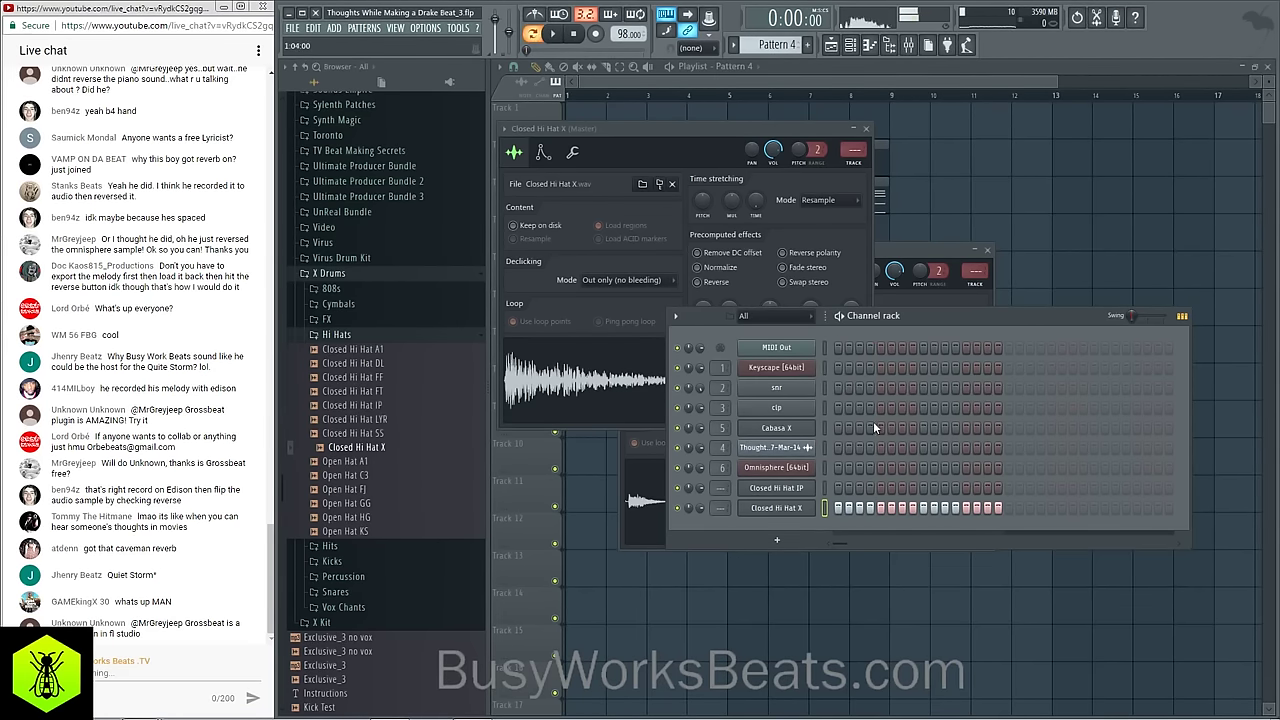
{"action": "right_click", "coordinate": [818, 505]}
{"action": "left_click", "coordinate": [834, 507]}
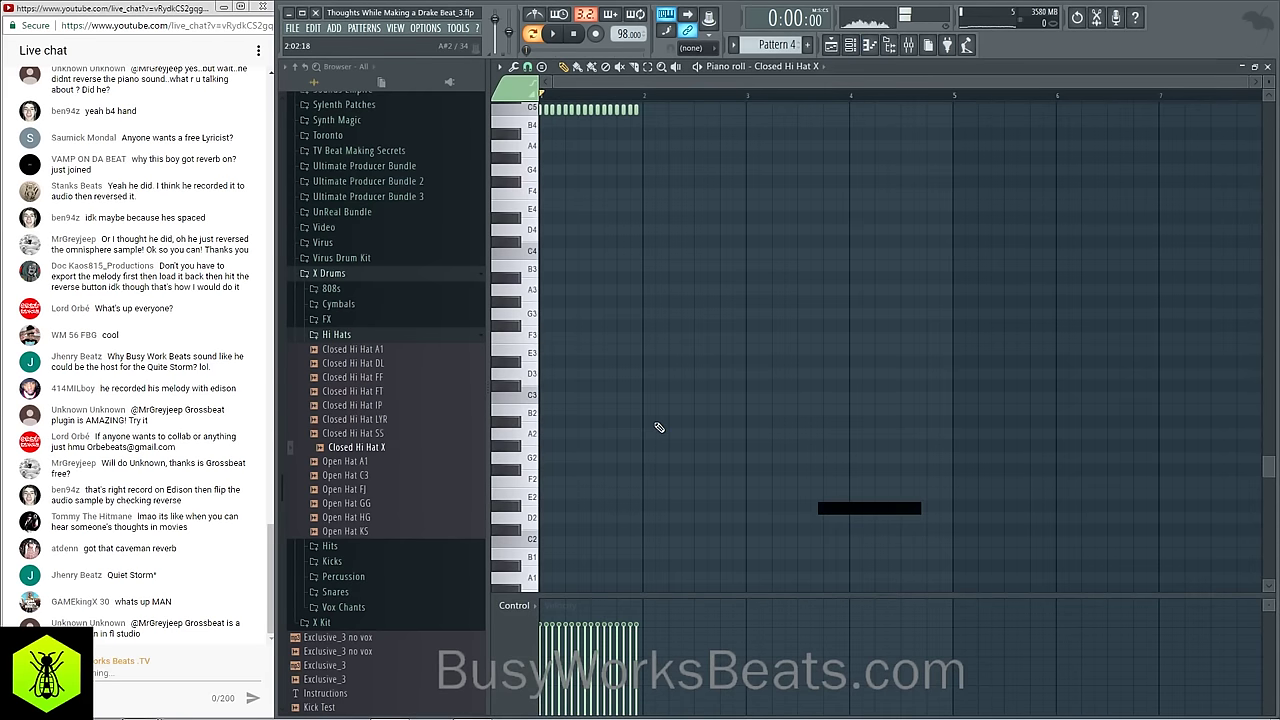
Step: Hide the browser and accent the first, fourth and seventh hi-hat notes by raising their velocities
{"action": "left_click", "coordinate": [890, 45]}
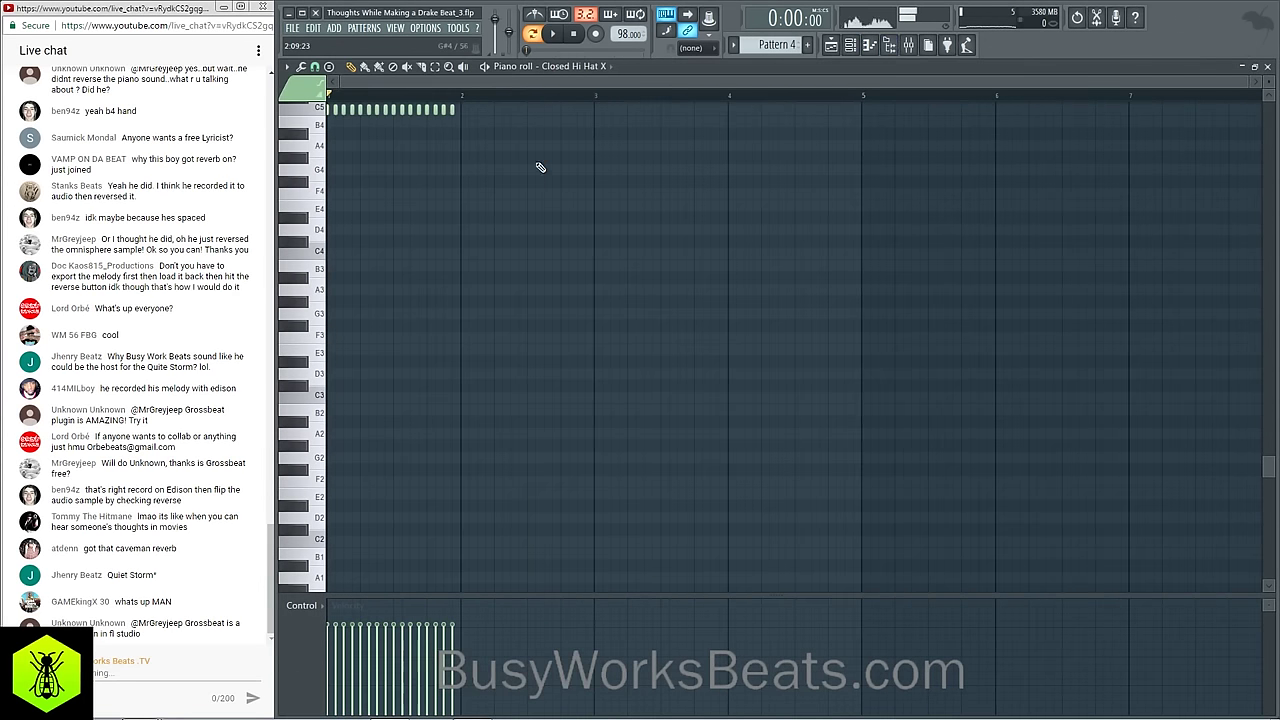
{"action": "left_click_drag", "start_coordinate": [391, 592], "coordinate": [378, 579]}
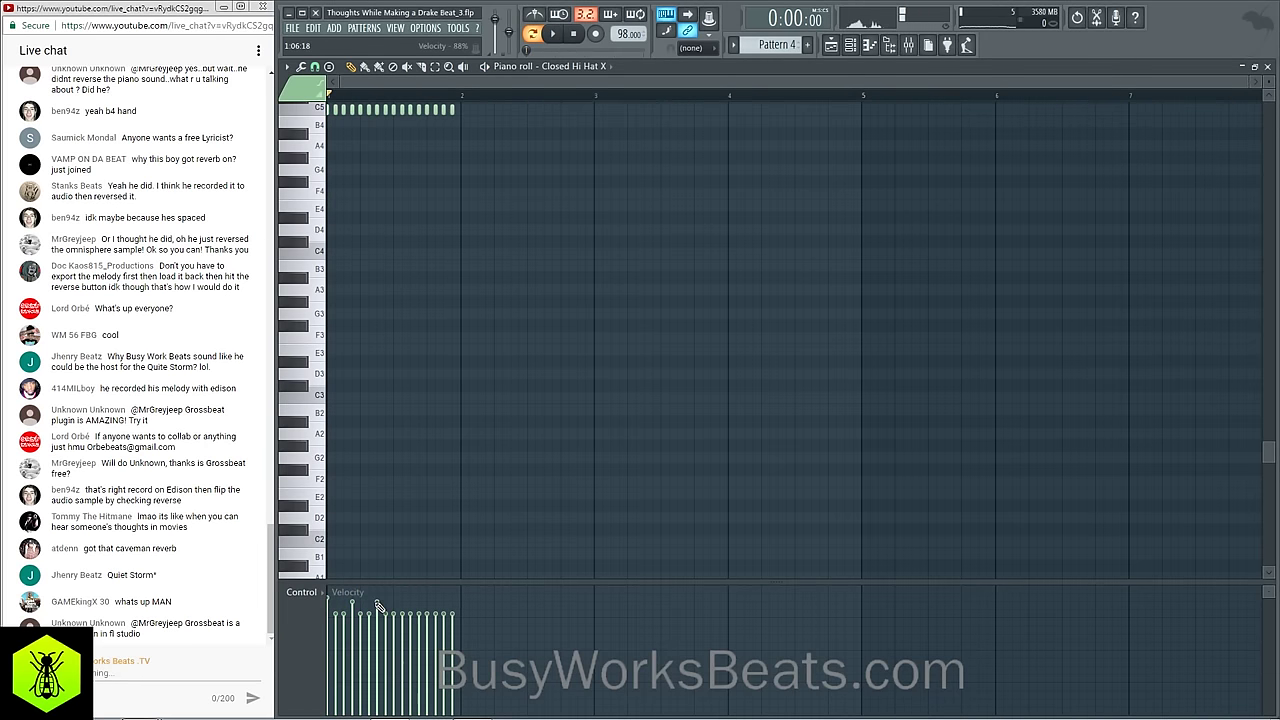
{"action": "scroll", "coordinate": [465, 292], "scroll_direction": "up", "scroll_amount": 3}
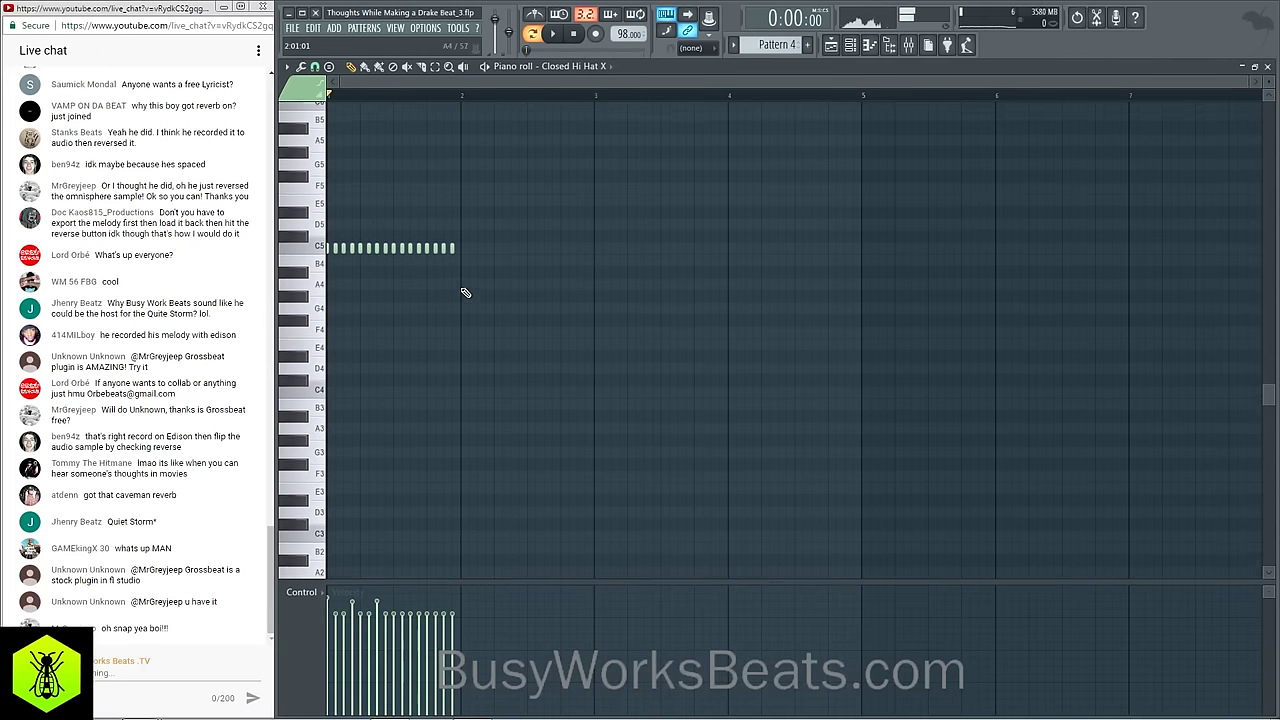
Step: Replace the last eight hi-hat notes with a copy of the first eight accented notes, and play the pattern
{"action": "left_click_drag", "start_coordinate": [467, 250], "coordinate": [426, 259]}
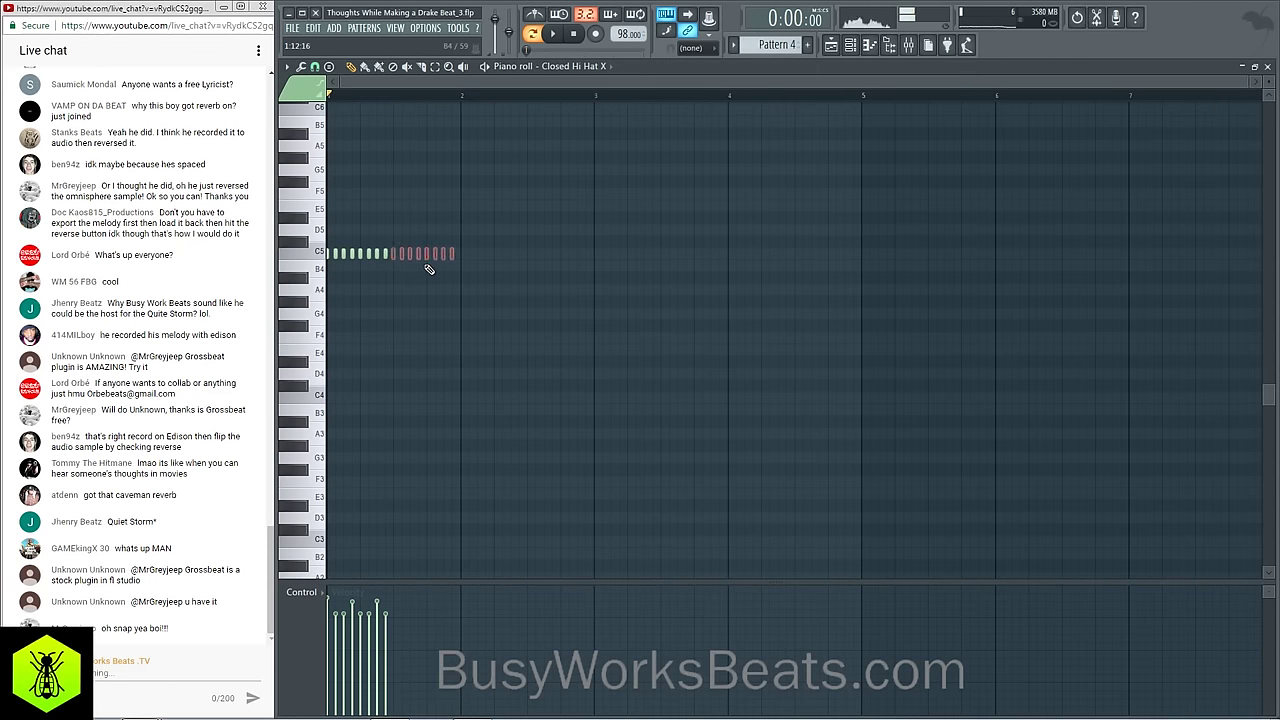
{"action": "key", "text": "Delete"}
{"action": "scroll", "coordinate": [385, 245], "scroll_direction": "up", "scroll_amount": 2}
{"action": "key", "text": "space"}
{"action": "scroll", "coordinate": [367, 95], "scroll_direction": "up", "scroll_amount": 2}
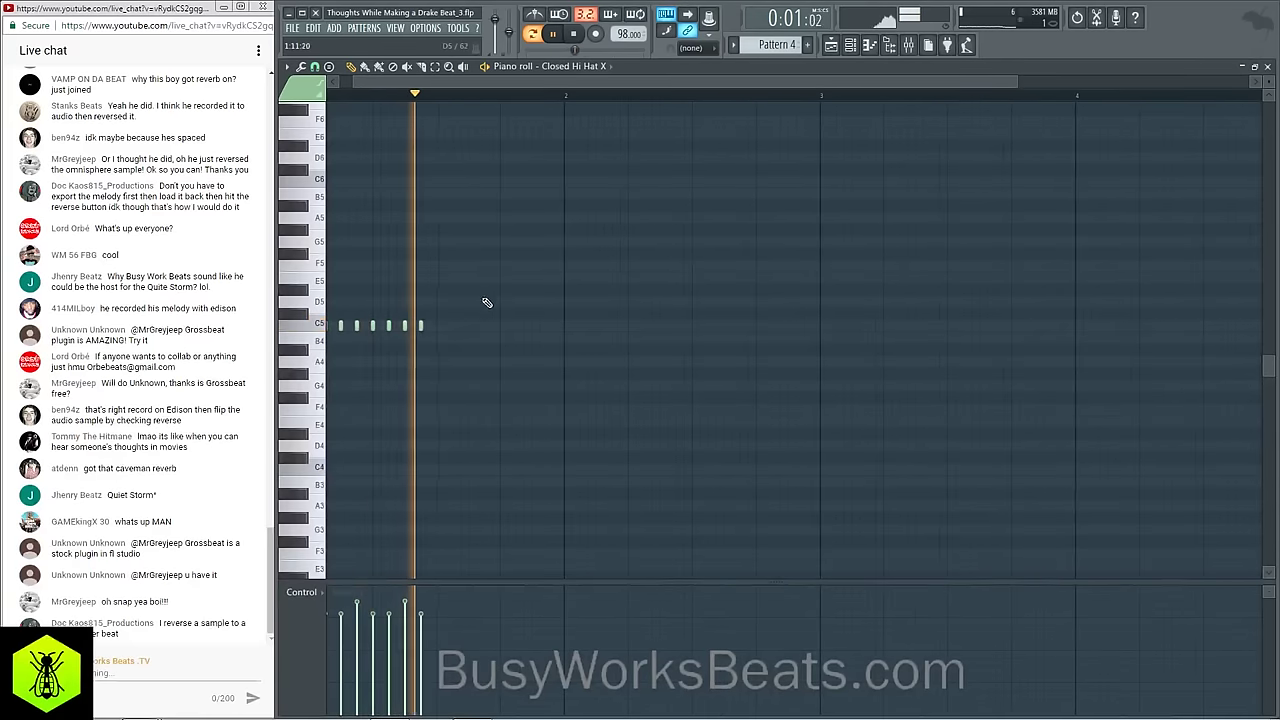
{"action": "key", "text": "space"}
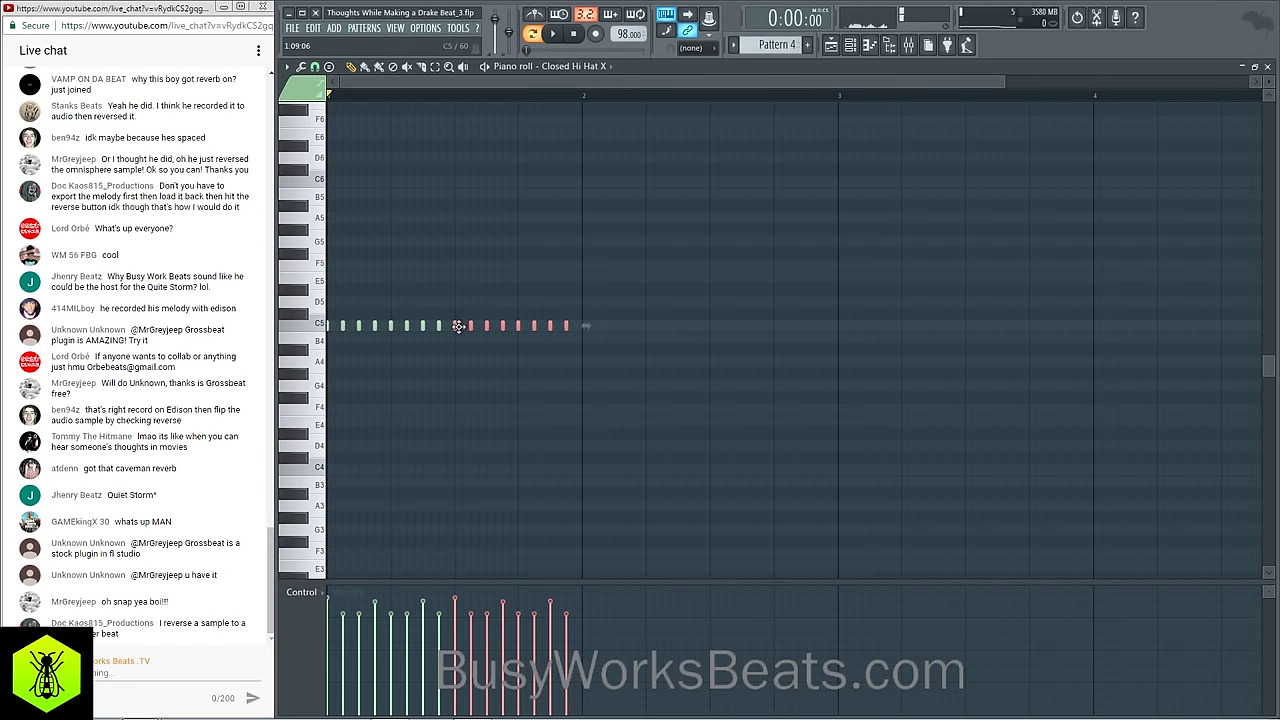
{"action": "left_click", "coordinate": [491, 281], "text": "ctrl"}
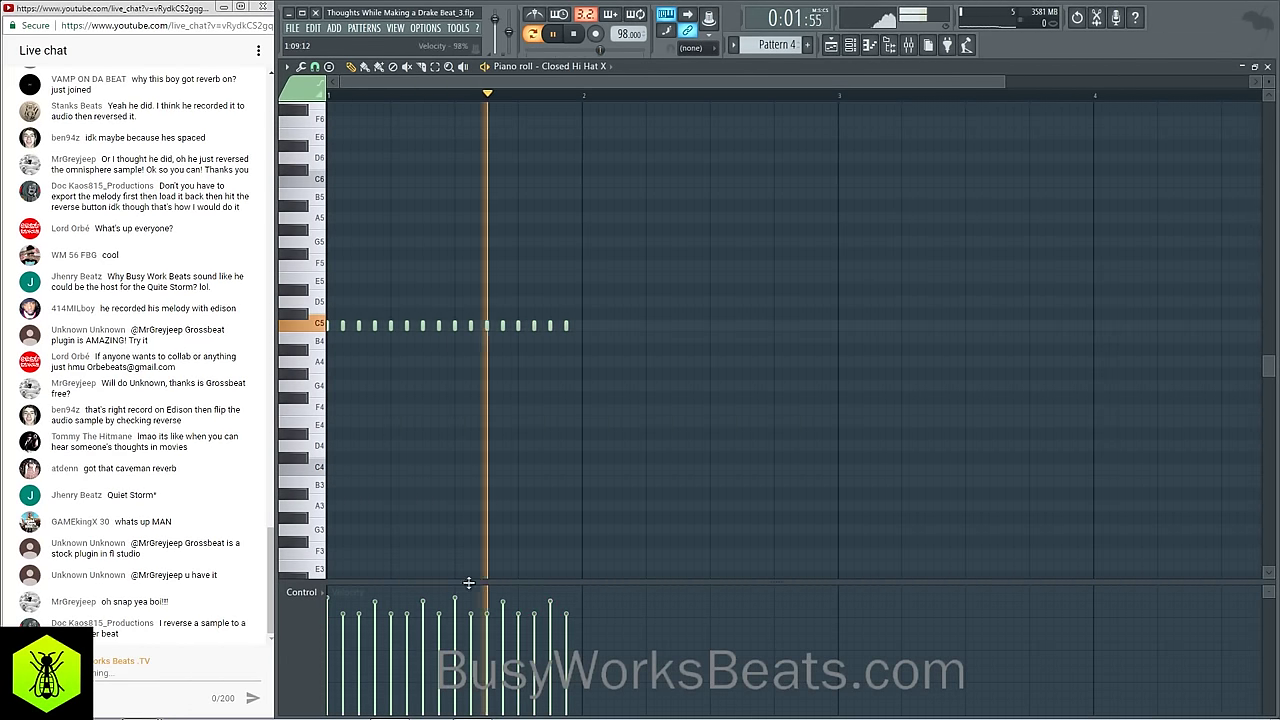
Step: Lower the velocity of all unaccented hi-hat notes to about 43%, keeping the accented notes loud
{"action": "key", "text": "space"}
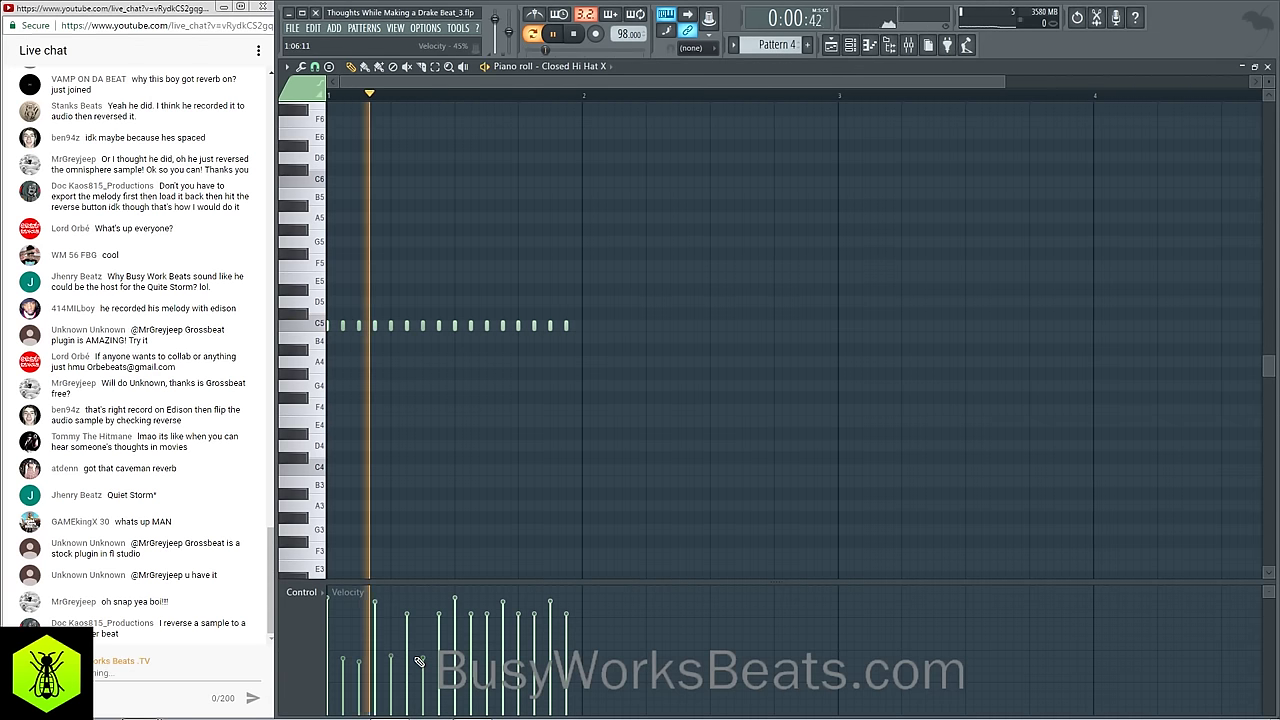
{"action": "left_click_drag", "start_coordinate": [390, 660], "coordinate": [535, 659]}
{"action": "left_click", "coordinate": [439, 656]}
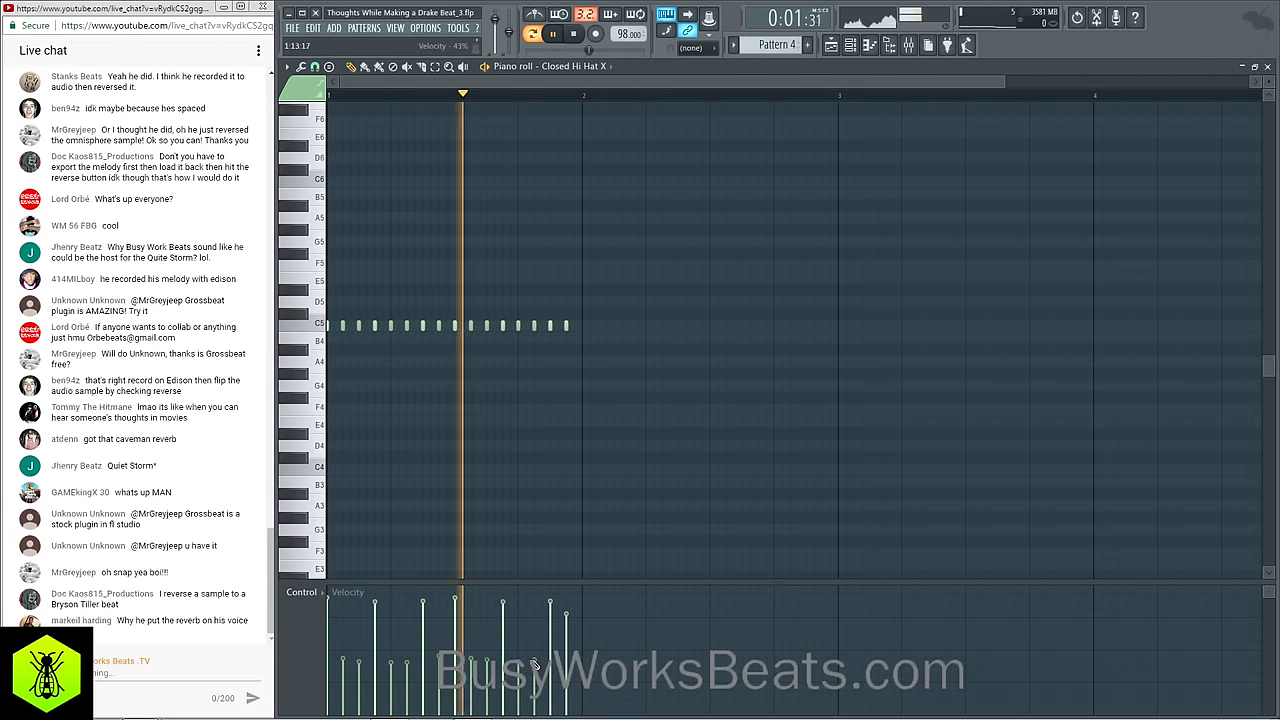
{"action": "left_click", "coordinate": [567, 657]}
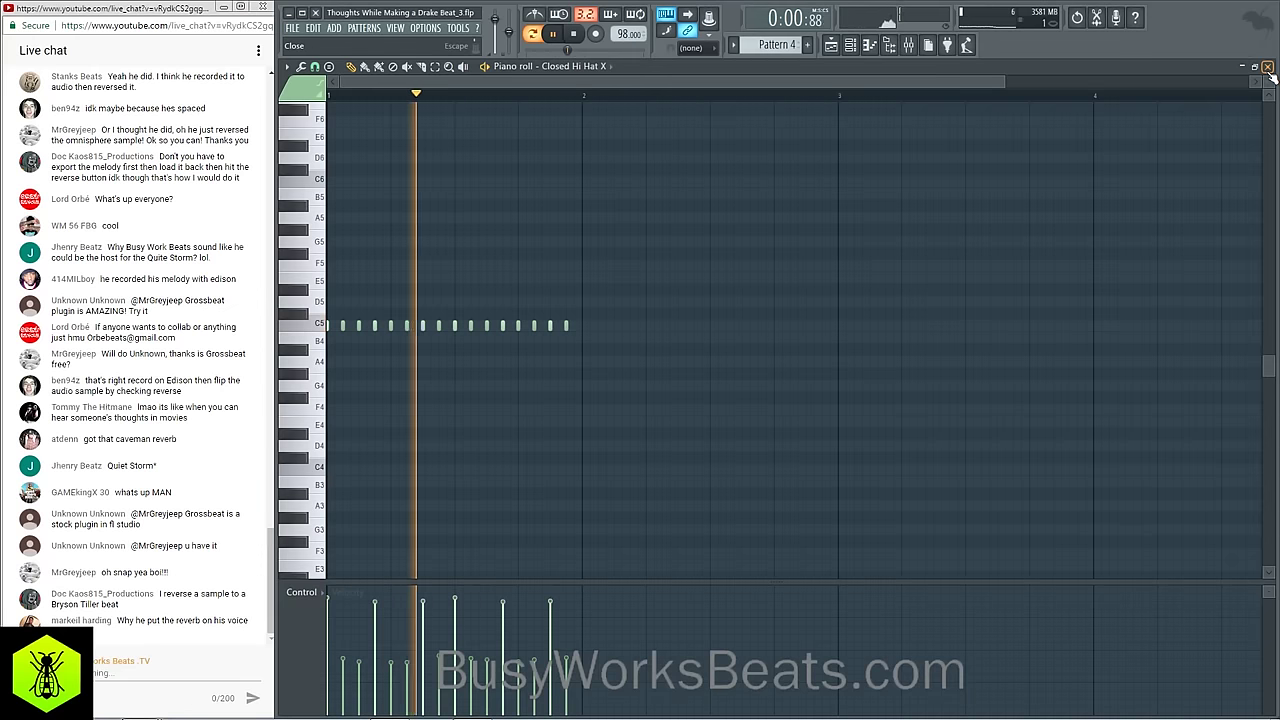
Step: Fill bars 1 to 8 of playlist track 6 with one-bar Pattern 4 clips
{"action": "key", "text": "F5"}
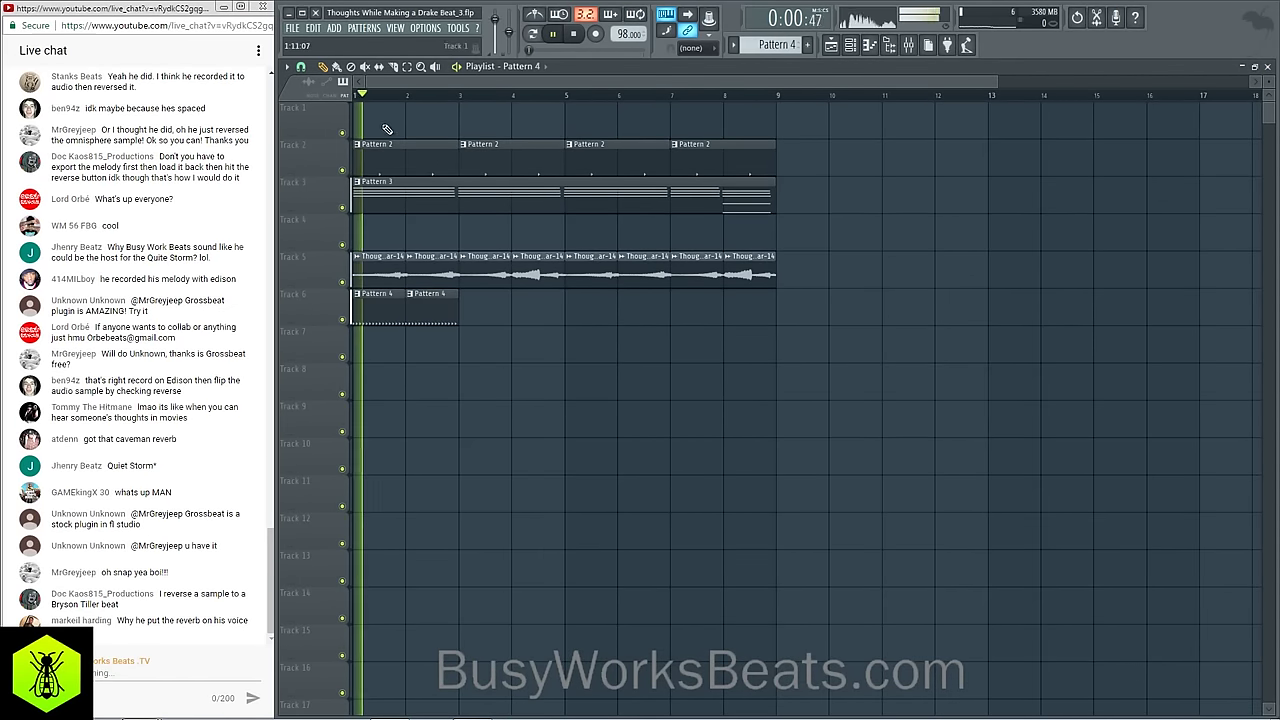
{"action": "mouse_move", "coordinate": [462, 310]}
{"action": "left_mouse_down"}
{"action": "mouse_move", "coordinate": [686, 314]}
{"action": "mouse_move", "coordinate": [743, 357]}
{"action": "left_mouse_up"}
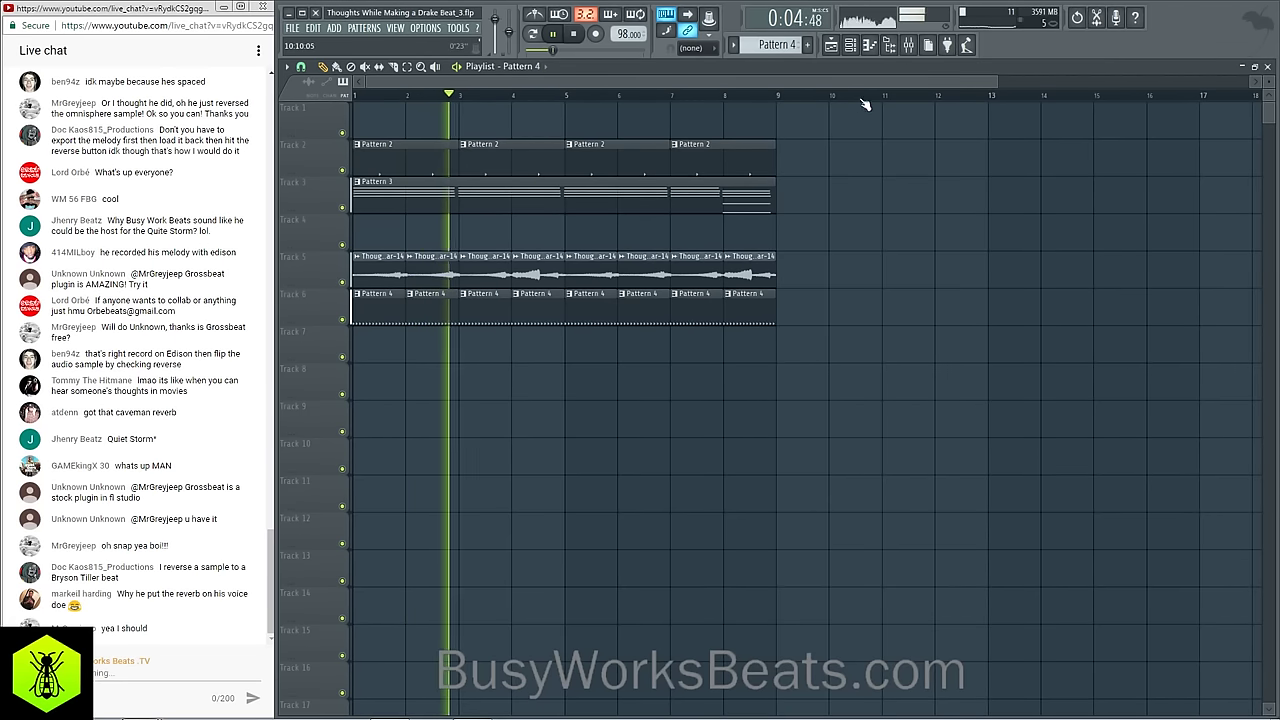
Step: Check the Closed Hi Hat X sampler's miscellaneous settings, route the channel to mixer track 7, and close its window
{"action": "key", "text": "F6"}
{"action": "left_click", "coordinate": [564, 508]}
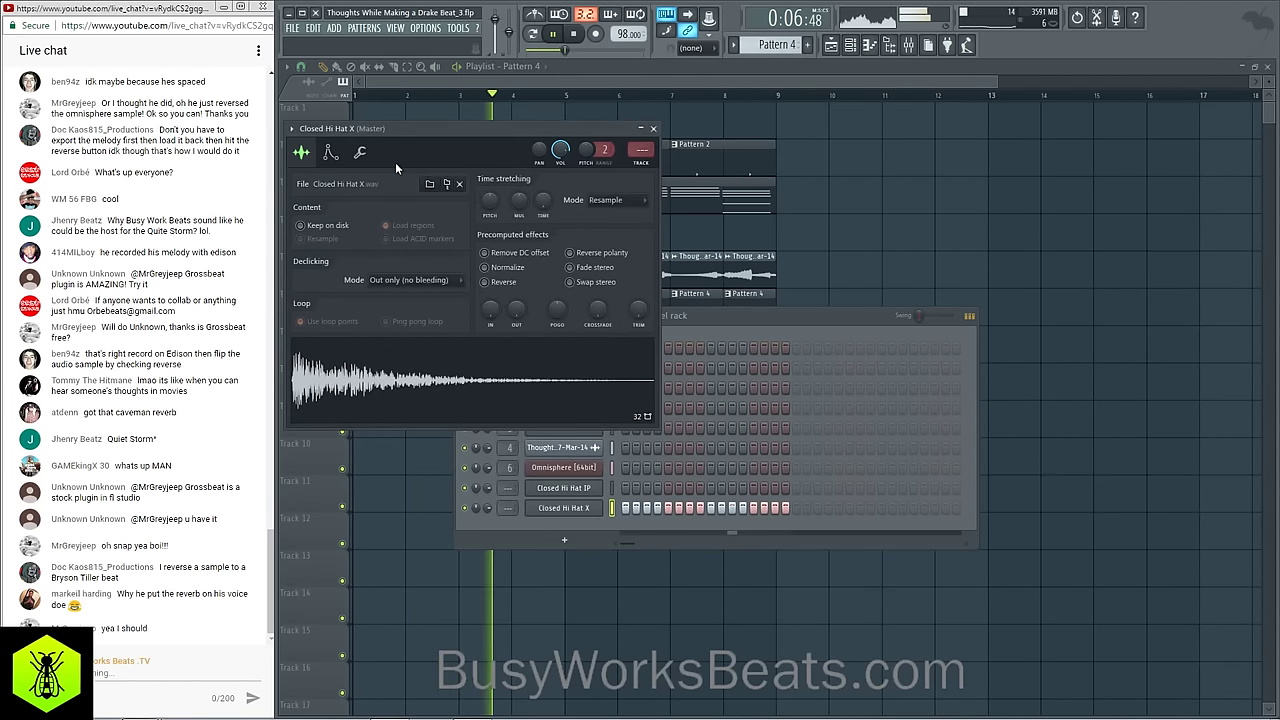
{"action": "left_click", "coordinate": [360, 152]}
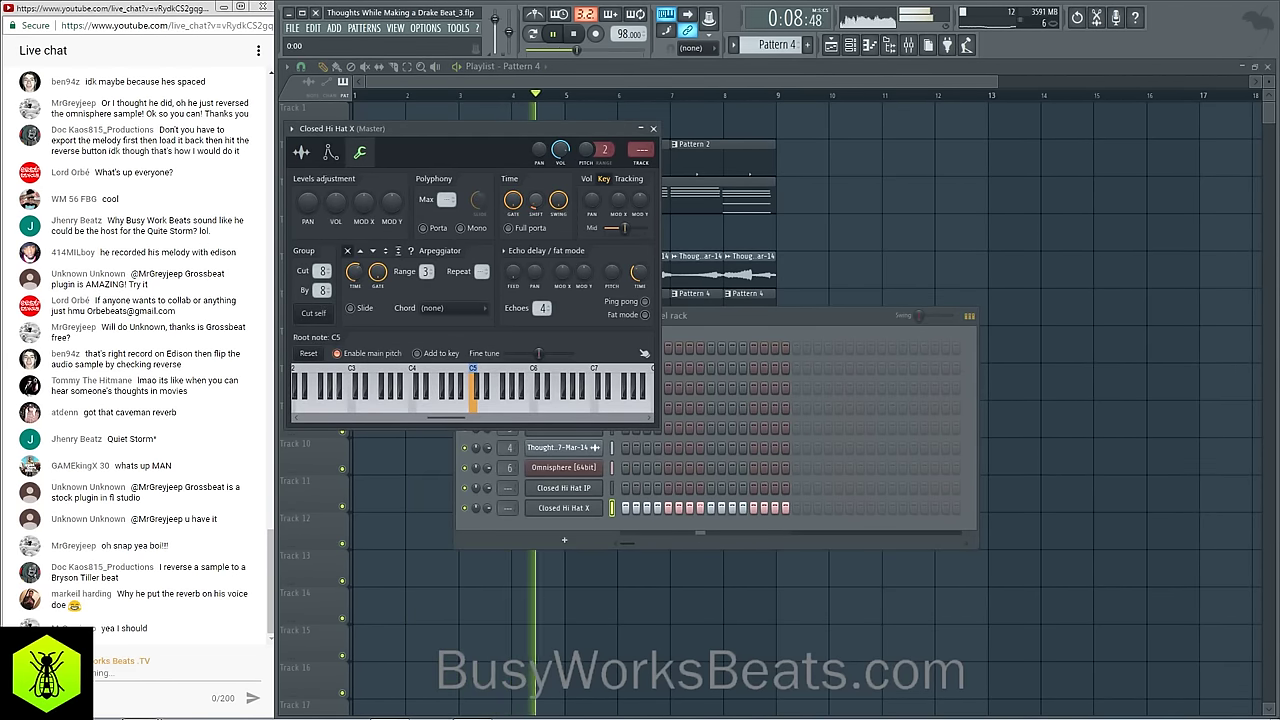
{"action": "left_click", "coordinate": [653, 130]}
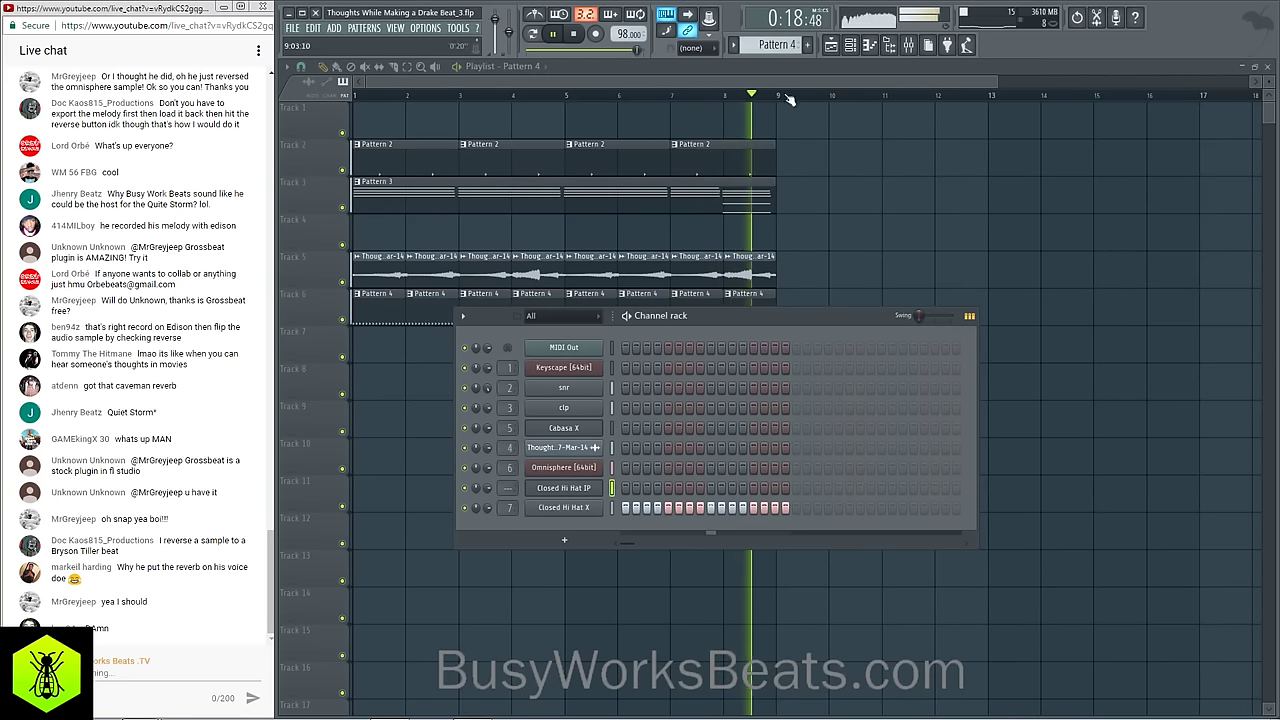
Step: In Pattern 5, fill every fourth step of the Closed Hi Hat IP channel
{"action": "left_click_drag", "start_coordinate": [776, 45], "coordinate": [776, 36]}
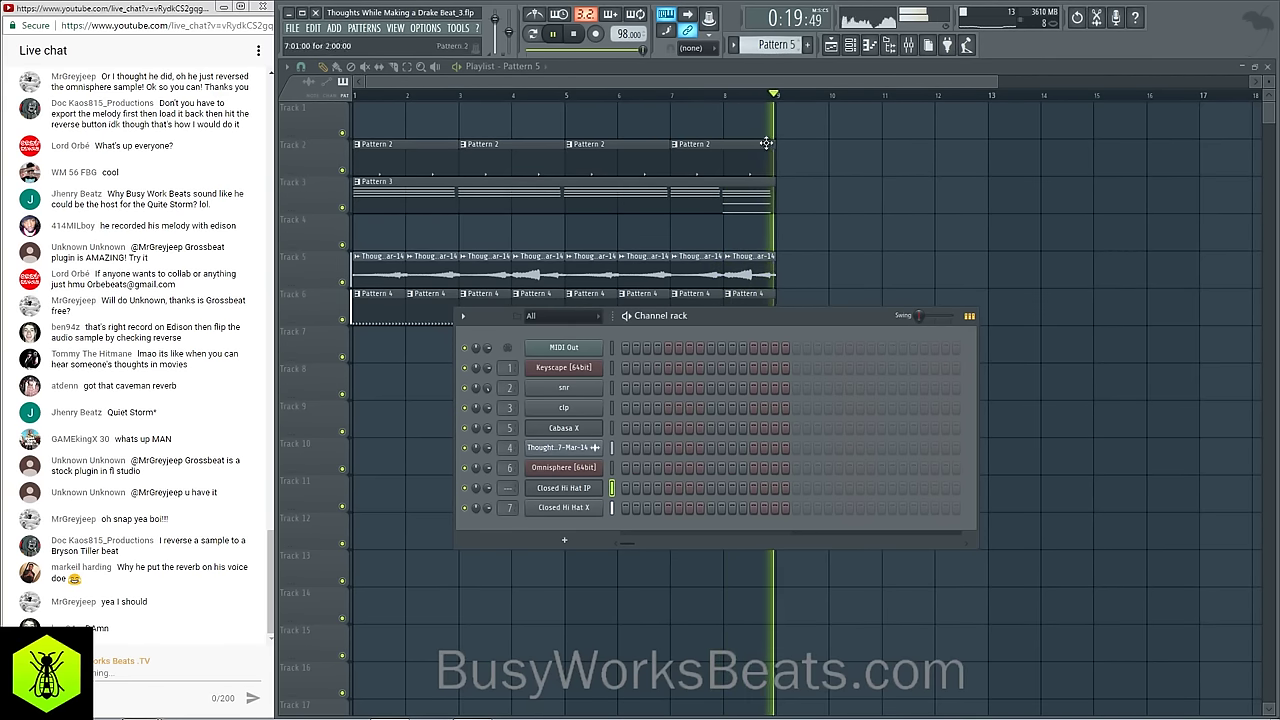
{"action": "left_click", "coordinate": [590, 487]}
{"action": "right_click", "coordinate": [595, 490]}
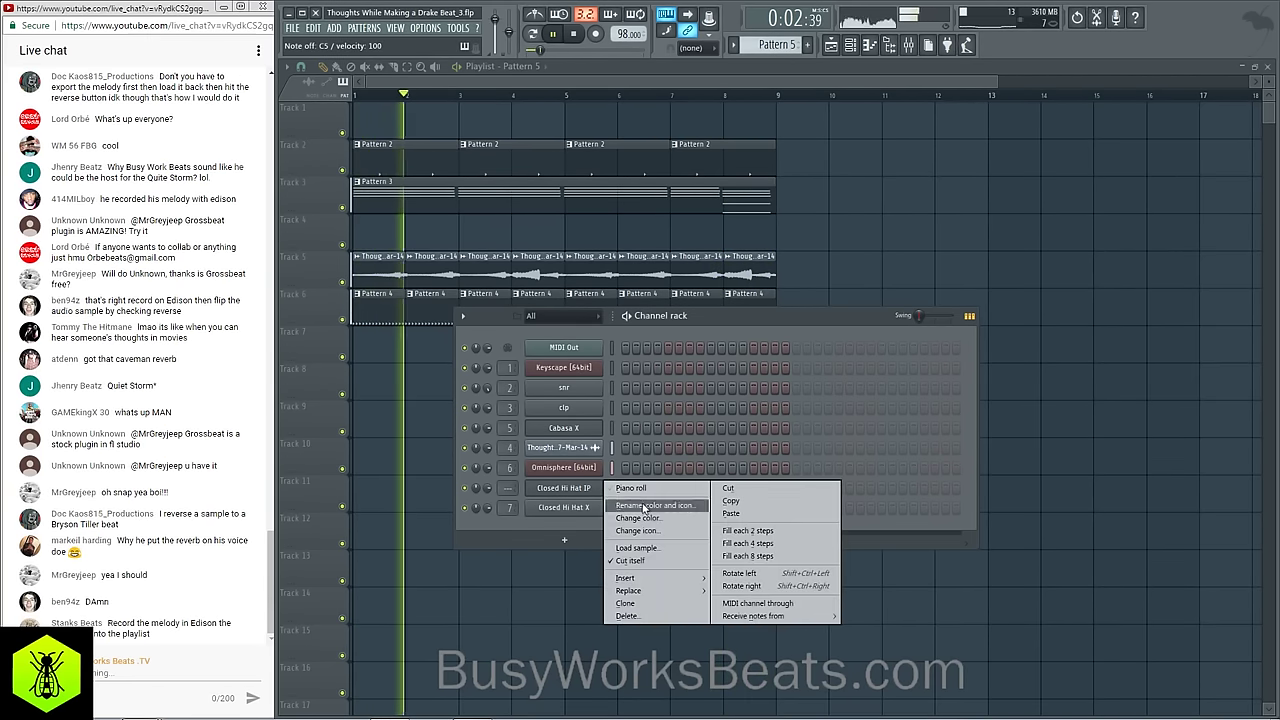
{"action": "left_click", "coordinate": [748, 543]}
Step: Fill bars 5 to 8 of playlist track 7 with Pattern 5 clips, and route Closed Hi Hat IP to mixer track 8
{"action": "right_click", "coordinate": [716, 583]}
{"action": "left_click_drag", "start_coordinate": [575, 340], "coordinate": [723, 340]}
{"action": "left_click", "coordinate": [850, 45]}
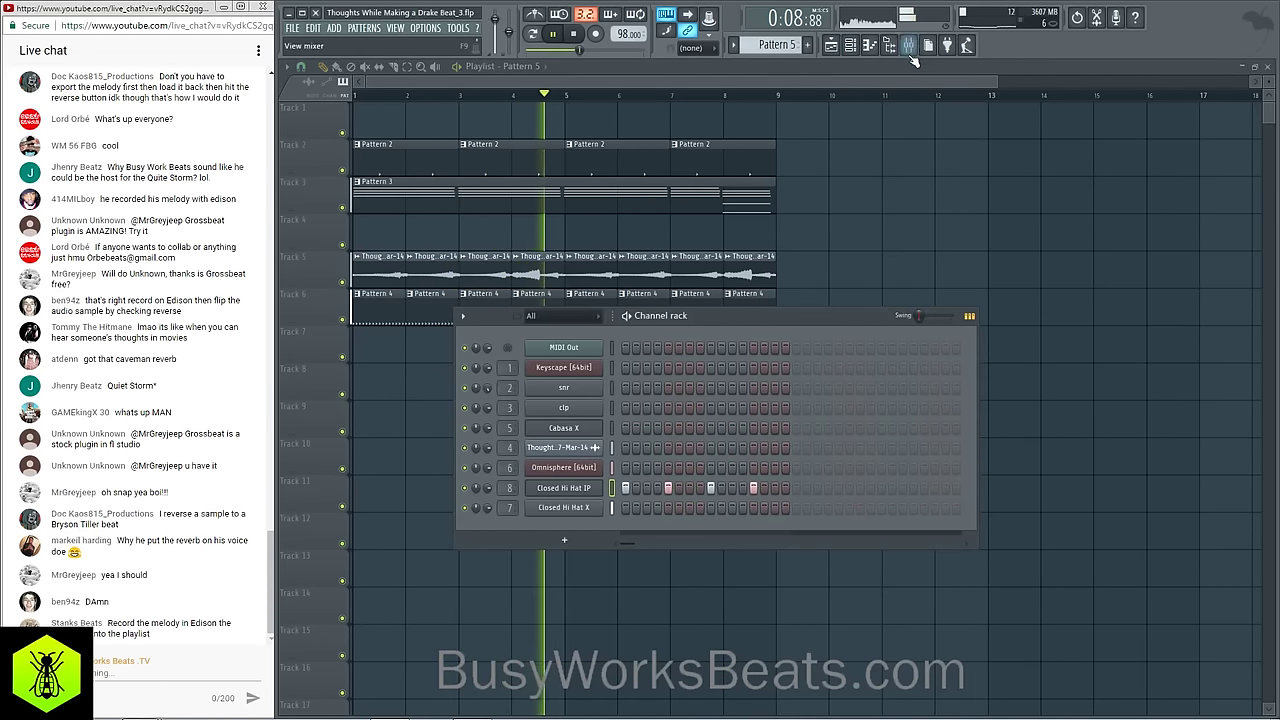
Step: Check the Closed Hi Hat IP sampler's miscellaneous settings and close its window
{"action": "left_click", "coordinate": [595, 489]}
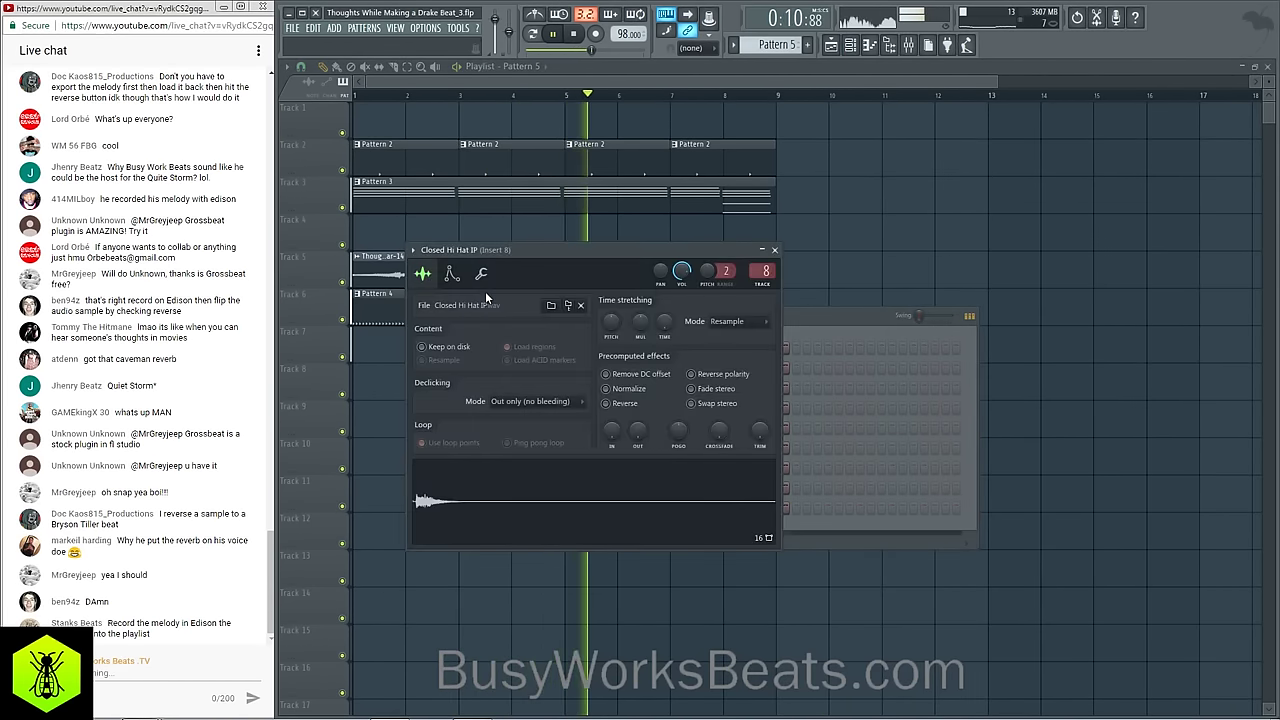
{"action": "left_click", "coordinate": [482, 275]}
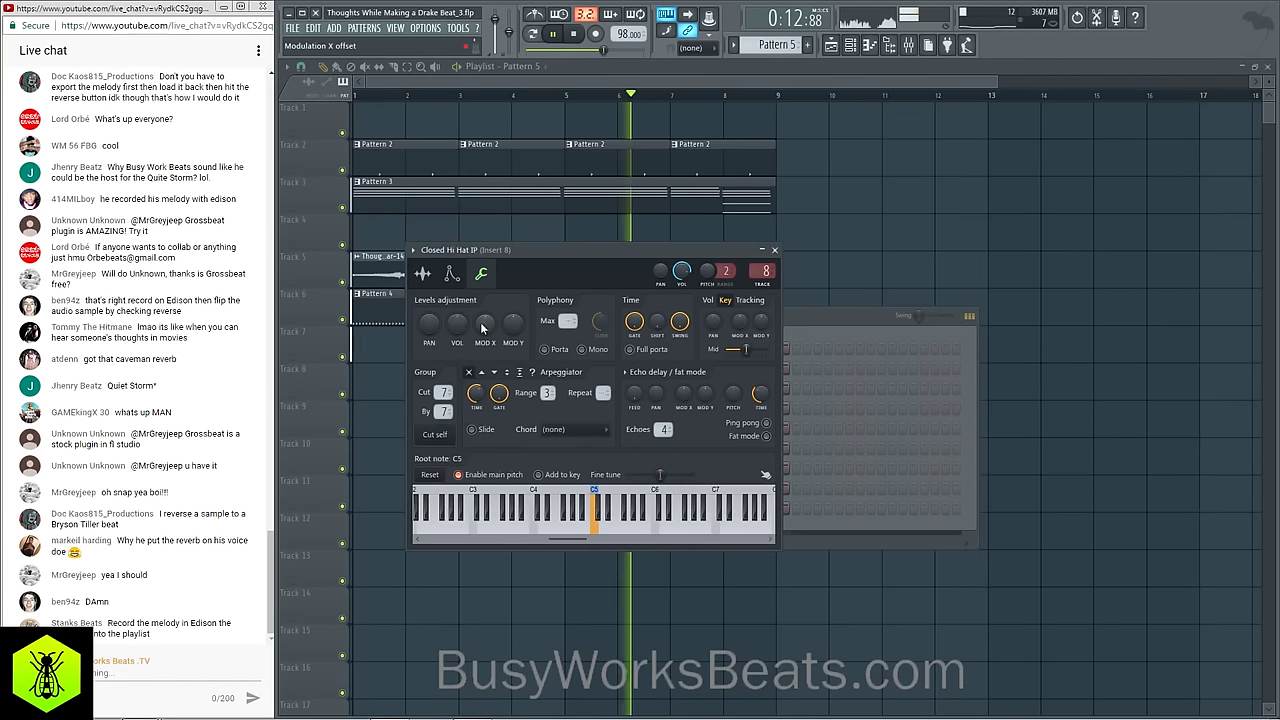
{"action": "left_click", "coordinate": [775, 250]}
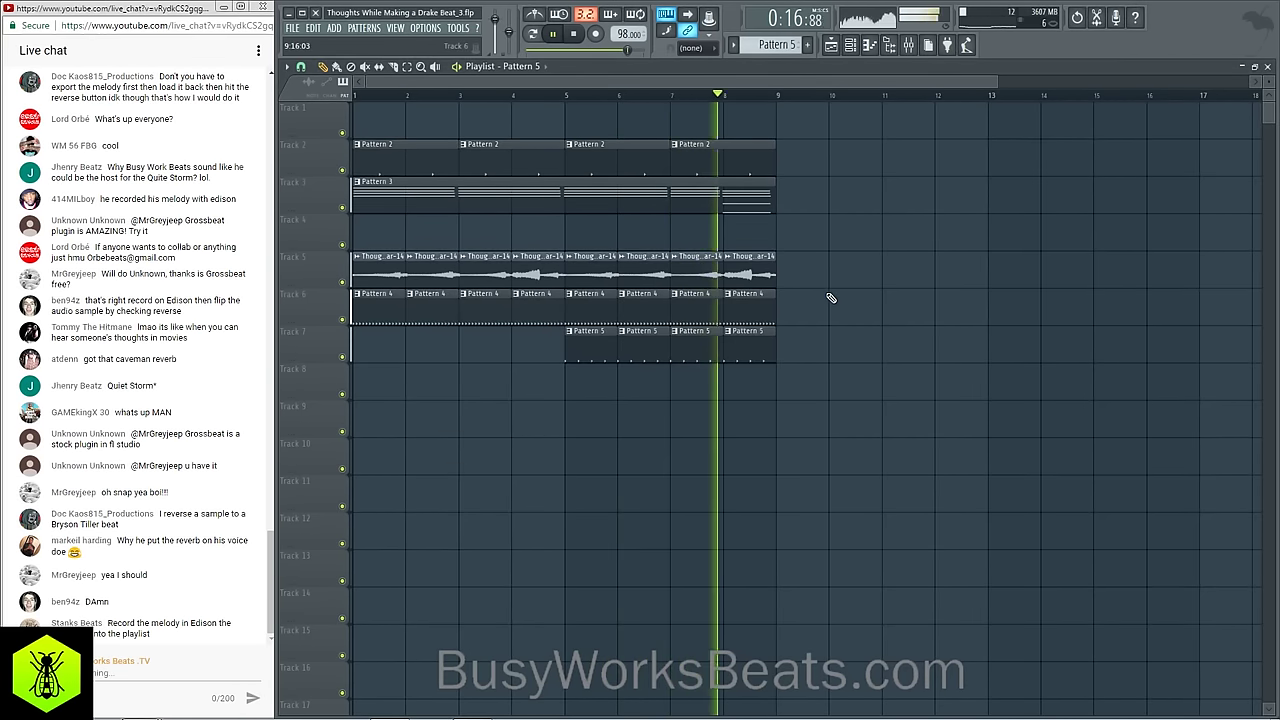
Step: Select Pattern 6 and audition kick samples from the Kicks folder of X Drums, including Kick F50
{"action": "left_click", "coordinate": [849, 45]}
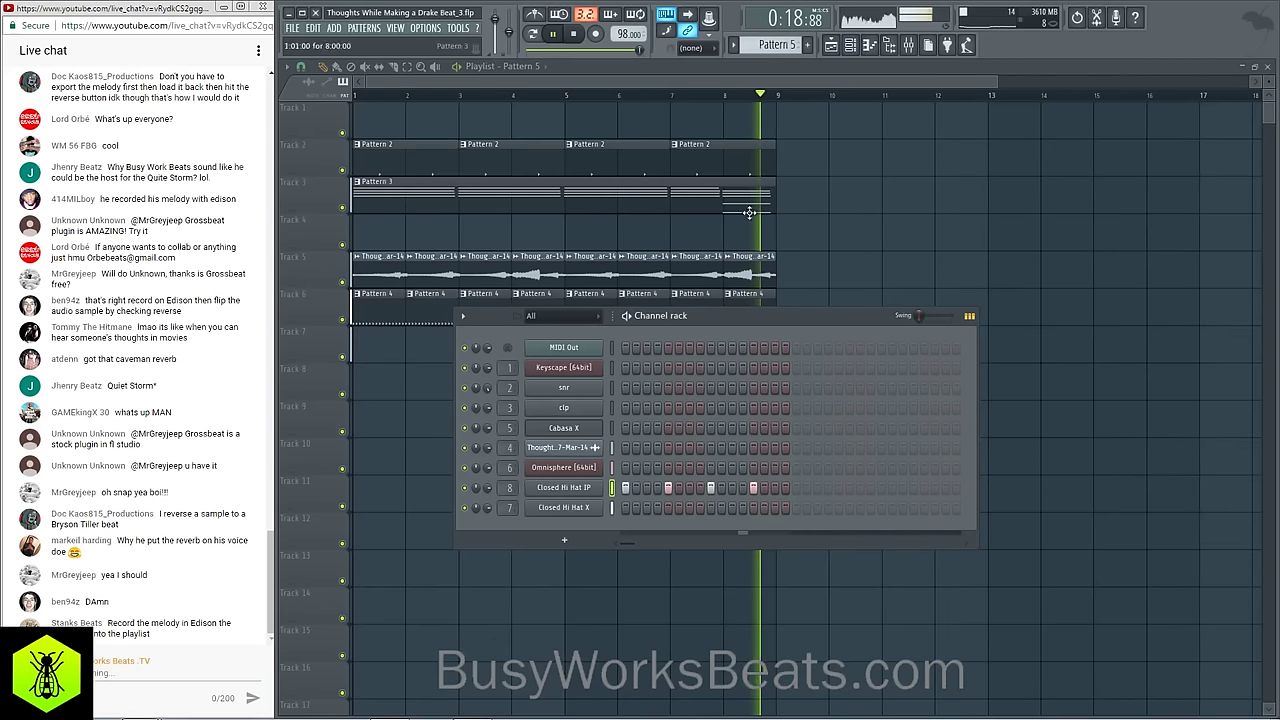
{"action": "scroll", "coordinate": [765, 41], "scroll_direction": "up", "scroll_amount": 1}
{"action": "left_click", "coordinate": [849, 45]}
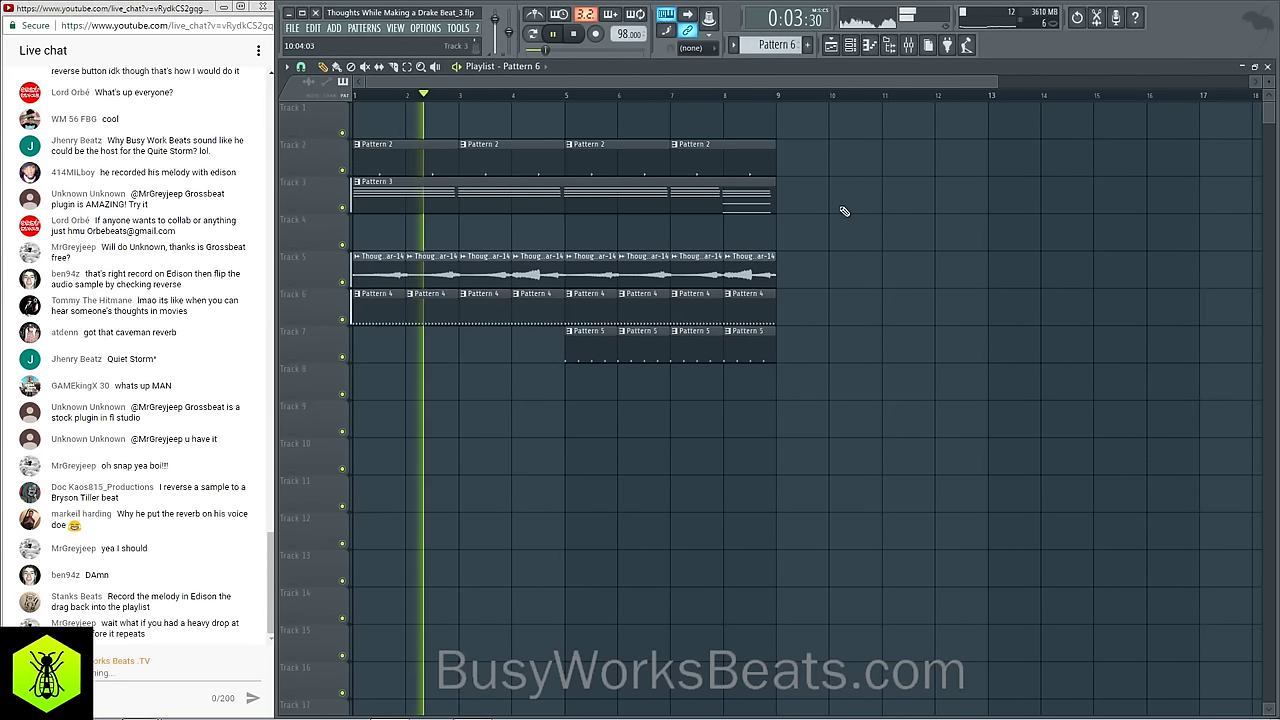
{"action": "left_click", "coordinate": [889, 46]}
{"action": "left_click", "coordinate": [377, 343]}
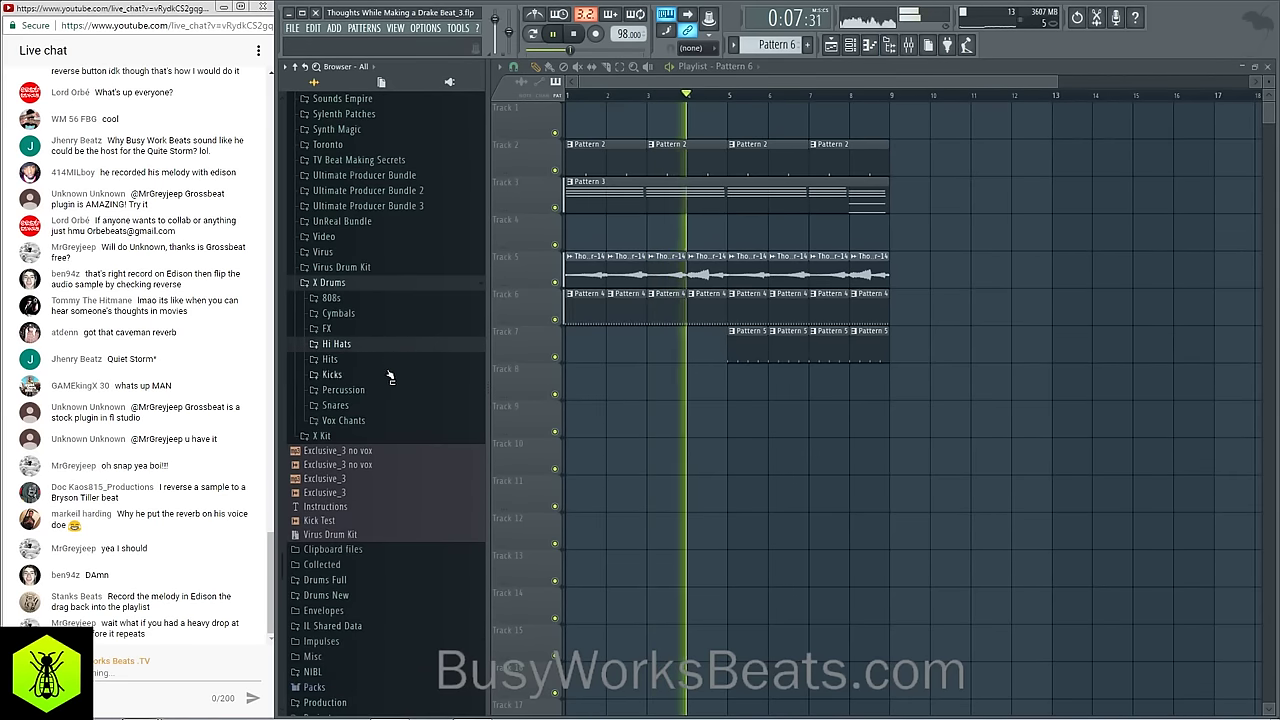
{"action": "left_click", "coordinate": [373, 377]}
{"action": "left_click", "coordinate": [358, 431]}
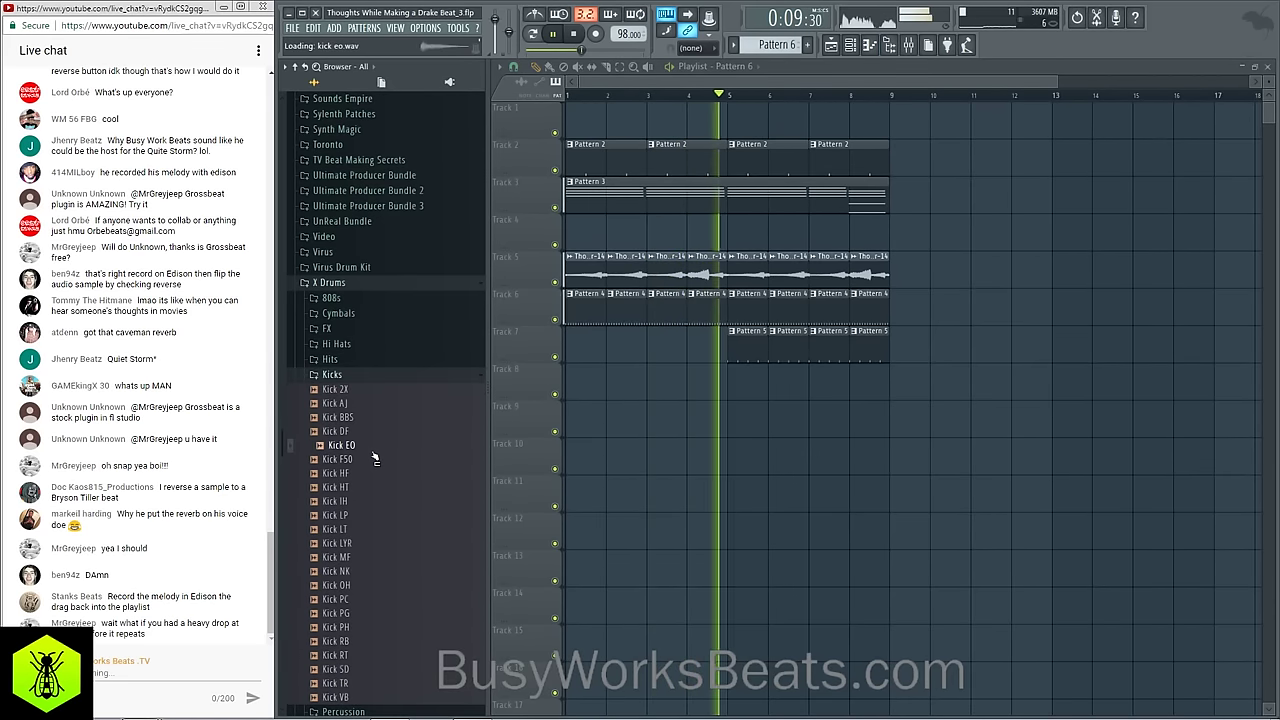
{"action": "left_click", "coordinate": [360, 459]}
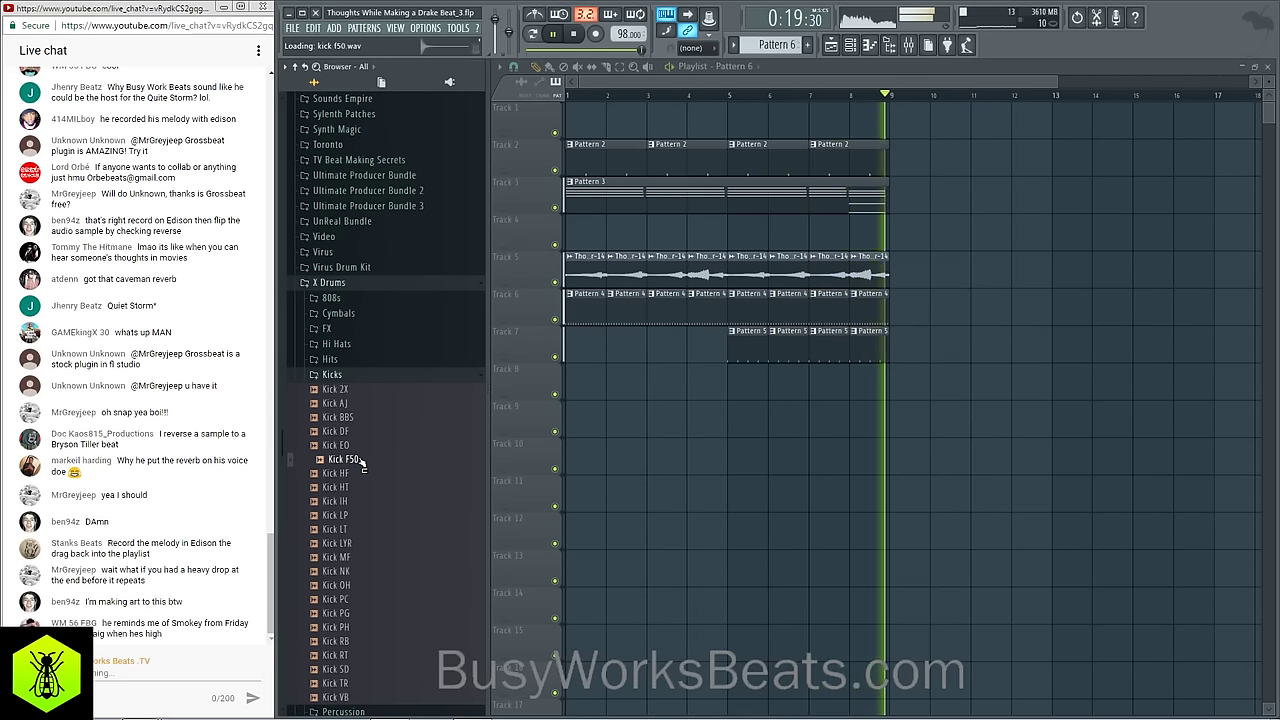
Step: Load the Kick F50 sample into a new channel and close its sampler window
{"action": "right_click", "coordinate": [362, 461]}
{"action": "left_click", "coordinate": [373, 473]}
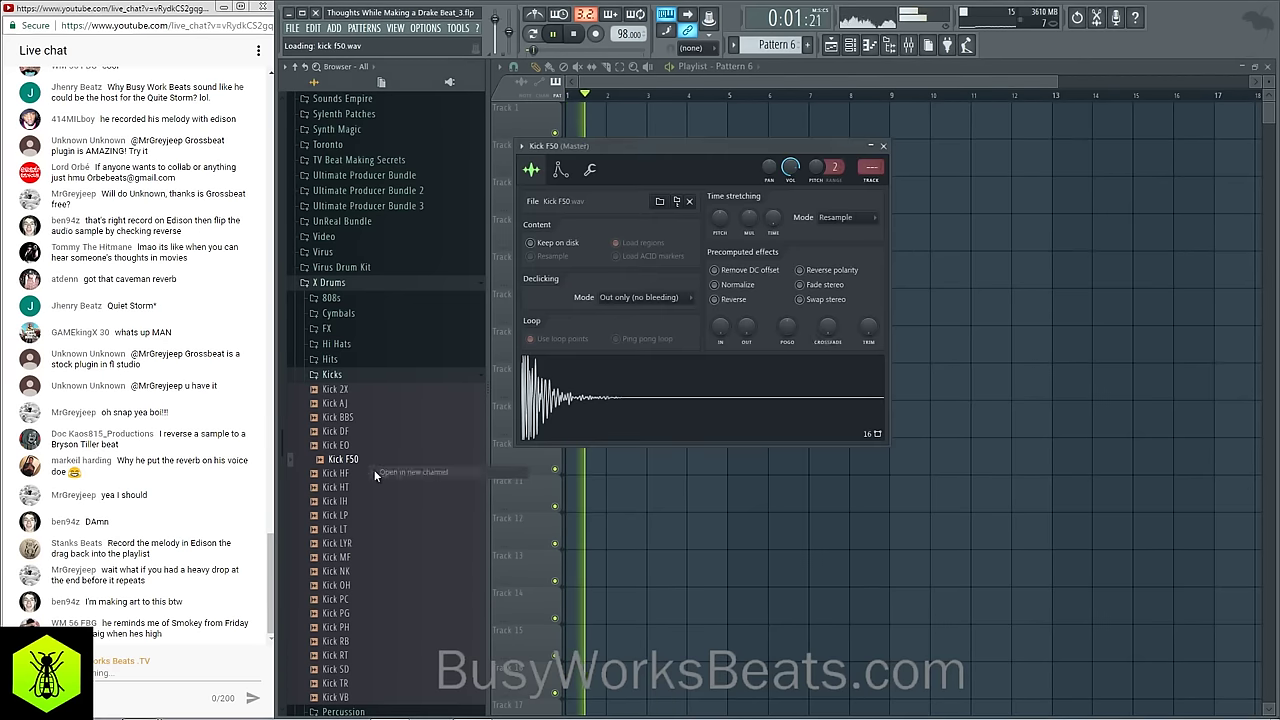
{"action": "left_click", "coordinate": [884, 146]}
Step: Switch to Pattern 7 and route the Kick F50 channel to mixer track 9
{"action": "left_click", "coordinate": [850, 45]}
{"action": "scroll", "coordinate": [777, 45], "scroll_direction": "down", "scroll_amount": 1}
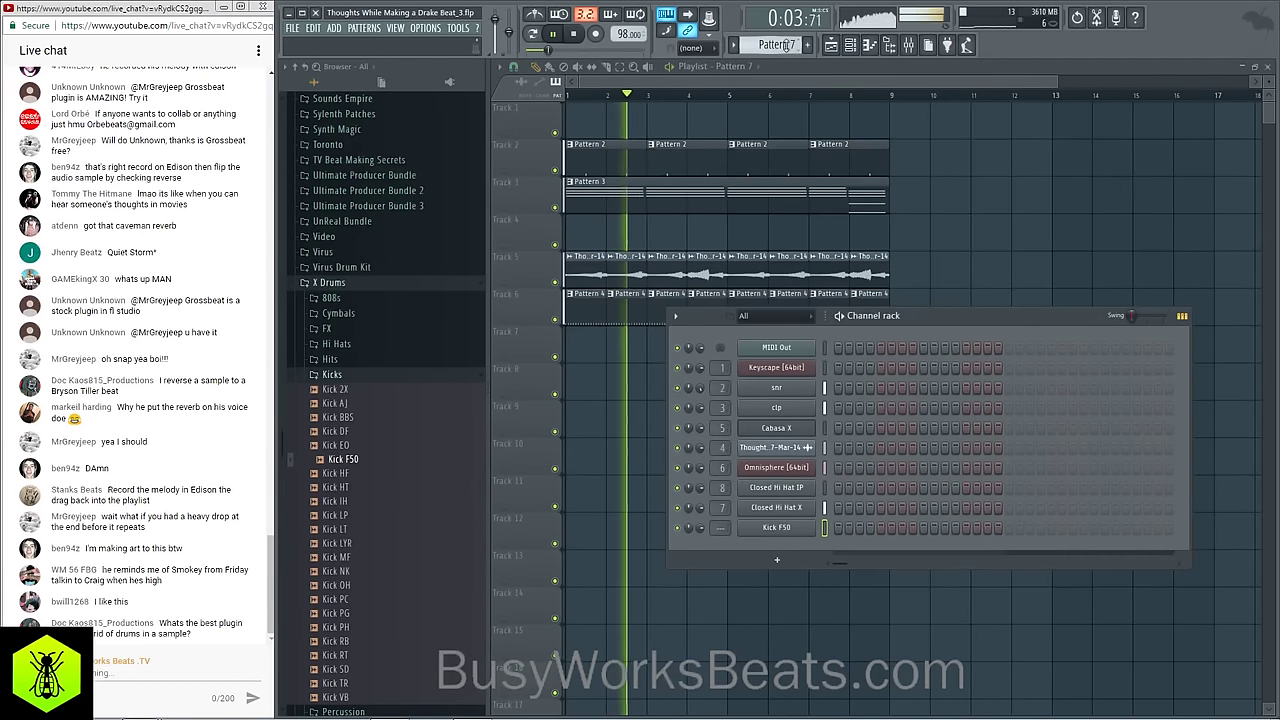
{"action": "left_click_drag", "start_coordinate": [721, 536], "coordinate": [720, 531]}
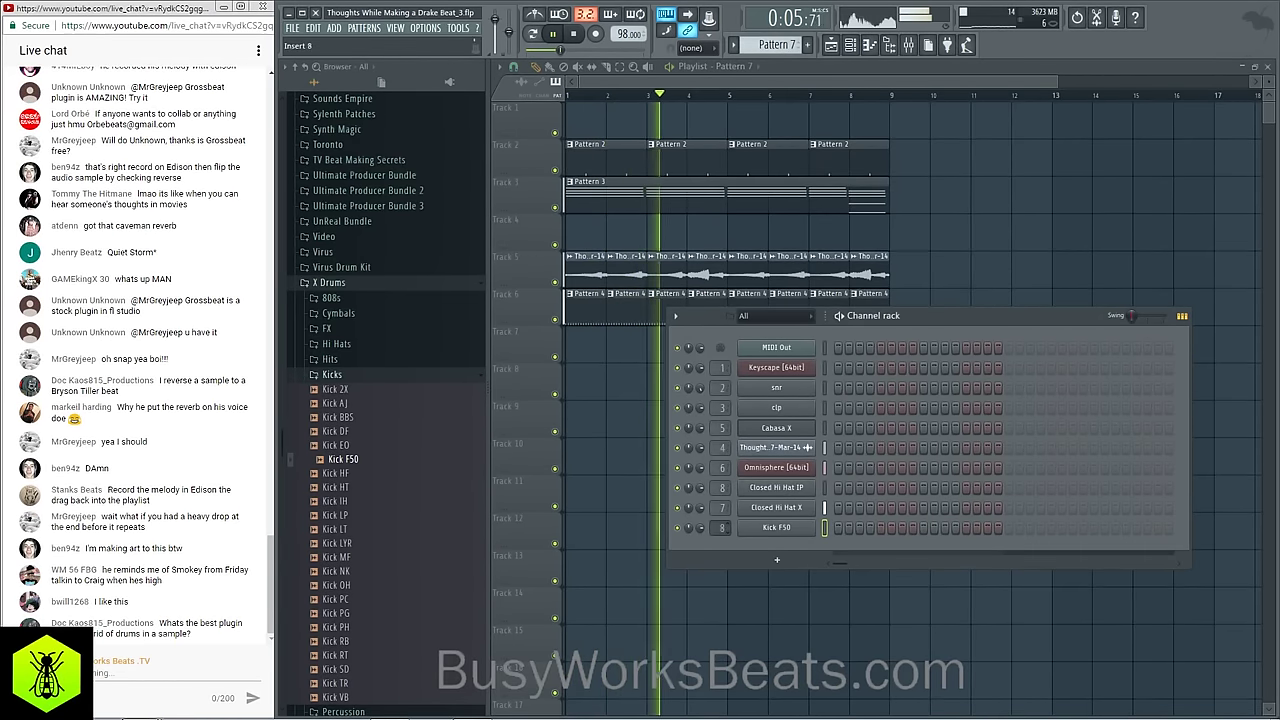
Step: Place a Pattern 7 clip at bar 1 of playlist track 8 and hide the sample browser
{"action": "right_click", "coordinate": [734, 600]}
{"action": "left_click", "coordinate": [582, 370]}
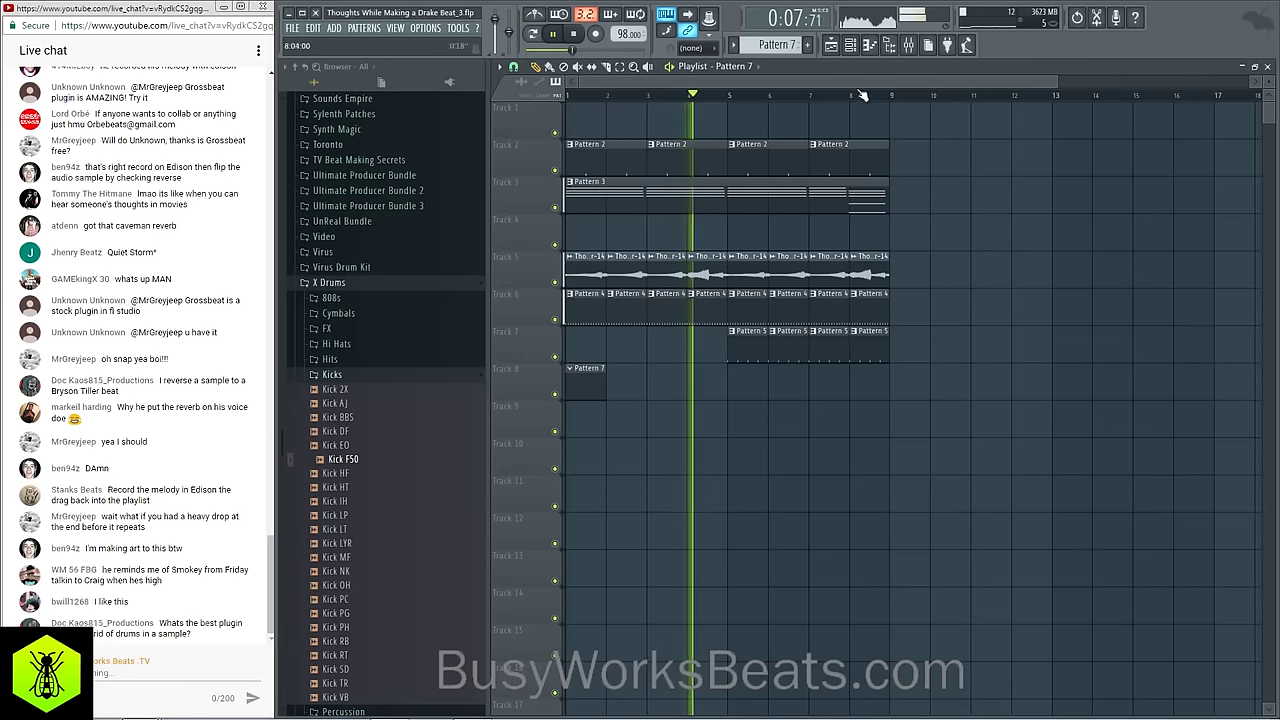
{"action": "left_click", "coordinate": [888, 45]}
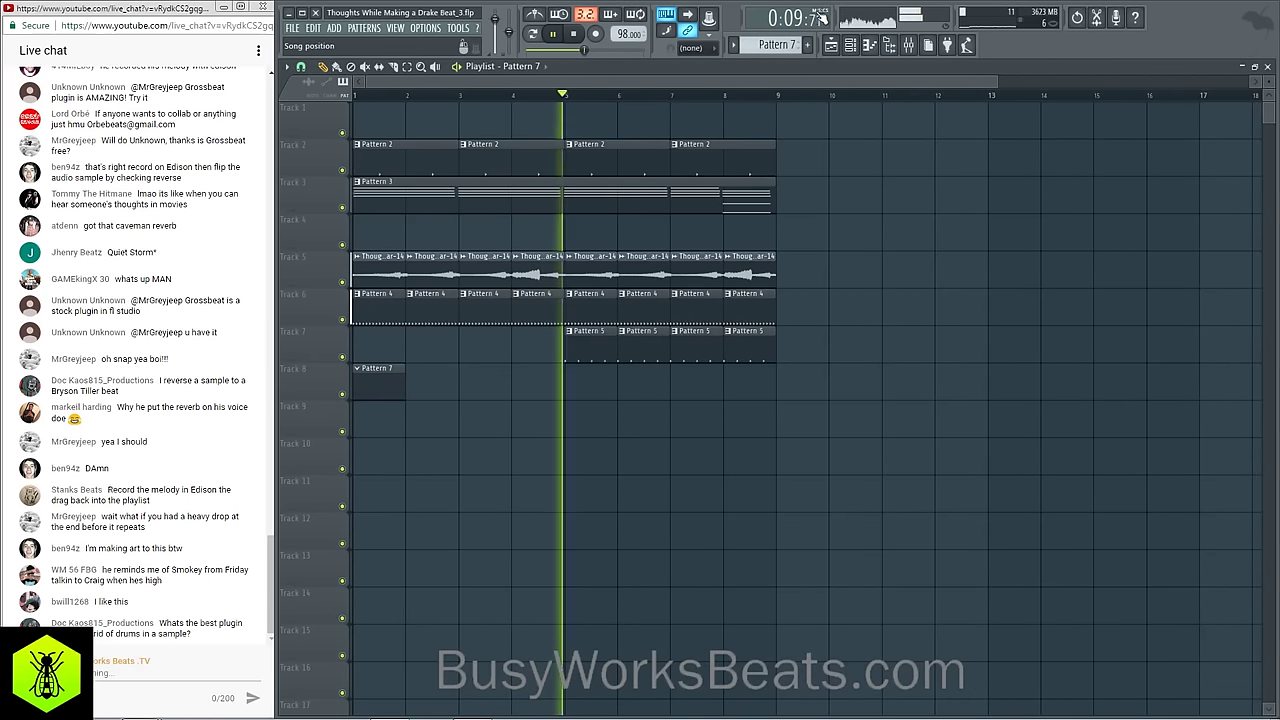
Step: Program Kick F50 hits on steps 1, 4, 7, 11, 13 and 14 of Pattern 7's first bar
{"action": "left_click", "coordinate": [852, 48]}
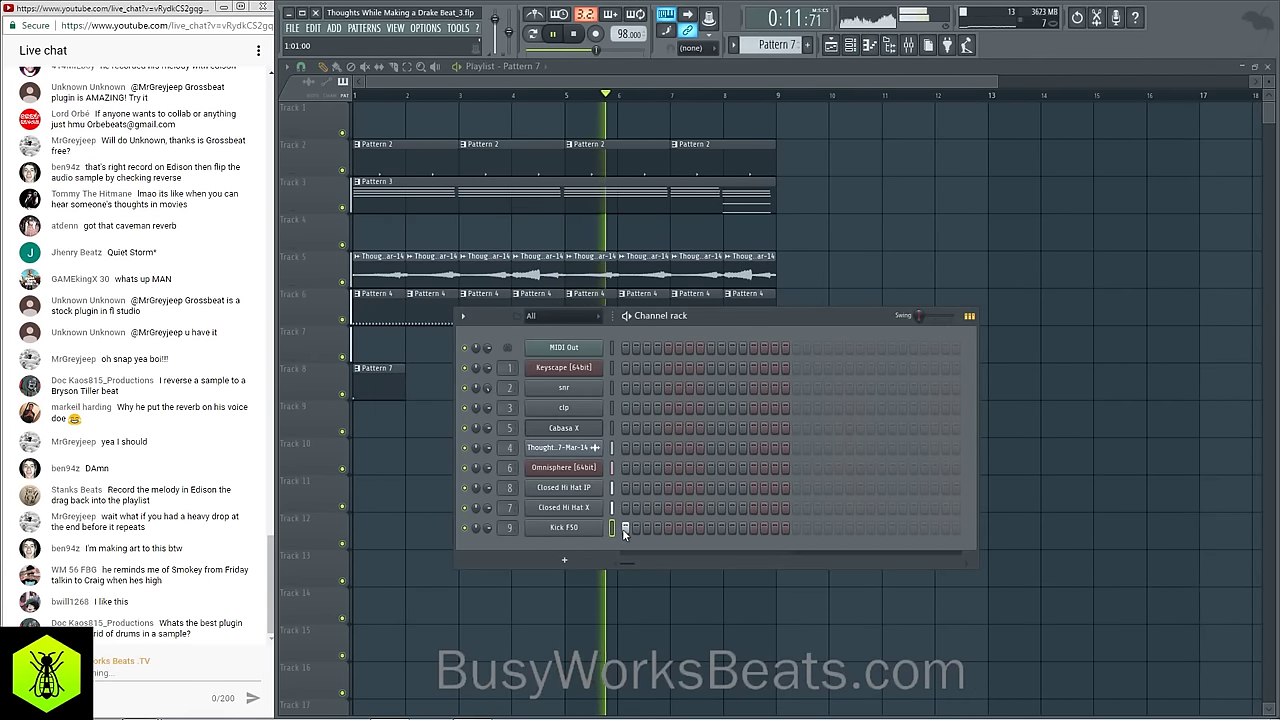
{"action": "key", "text": "F6"}
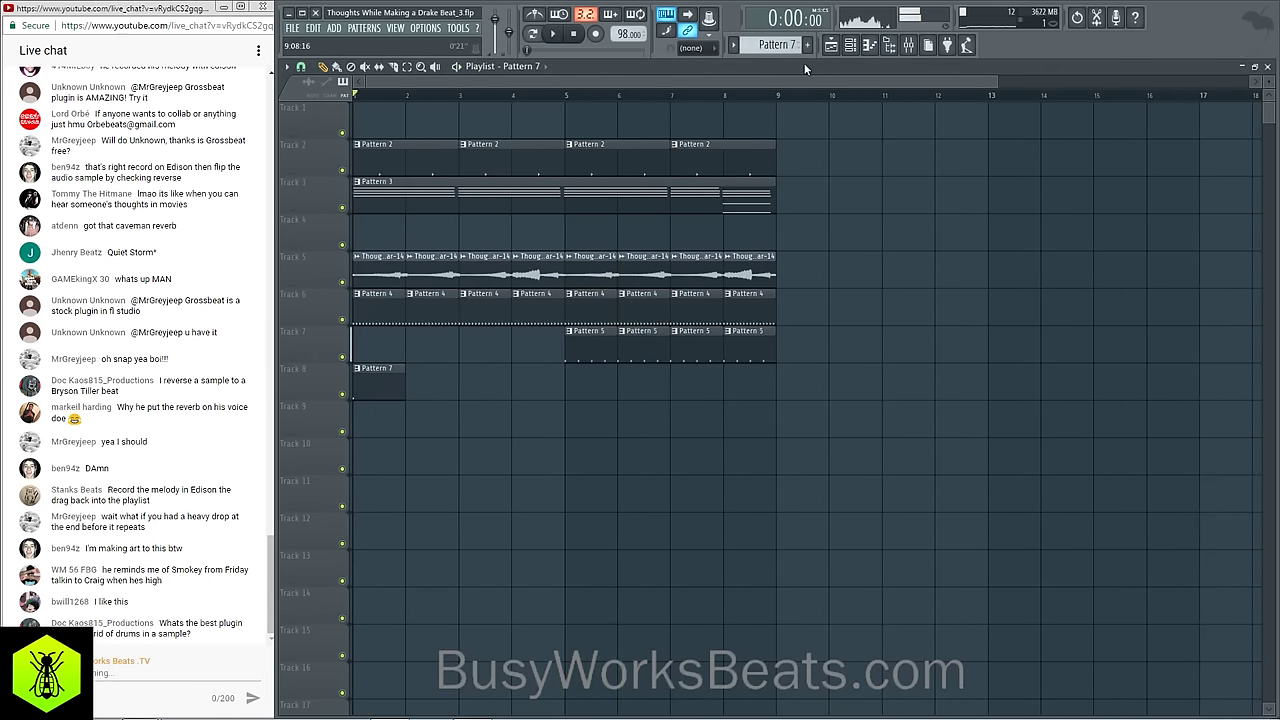
{"action": "left_click", "coordinate": [851, 47]}
{"action": "left_click", "coordinate": [657, 527]}
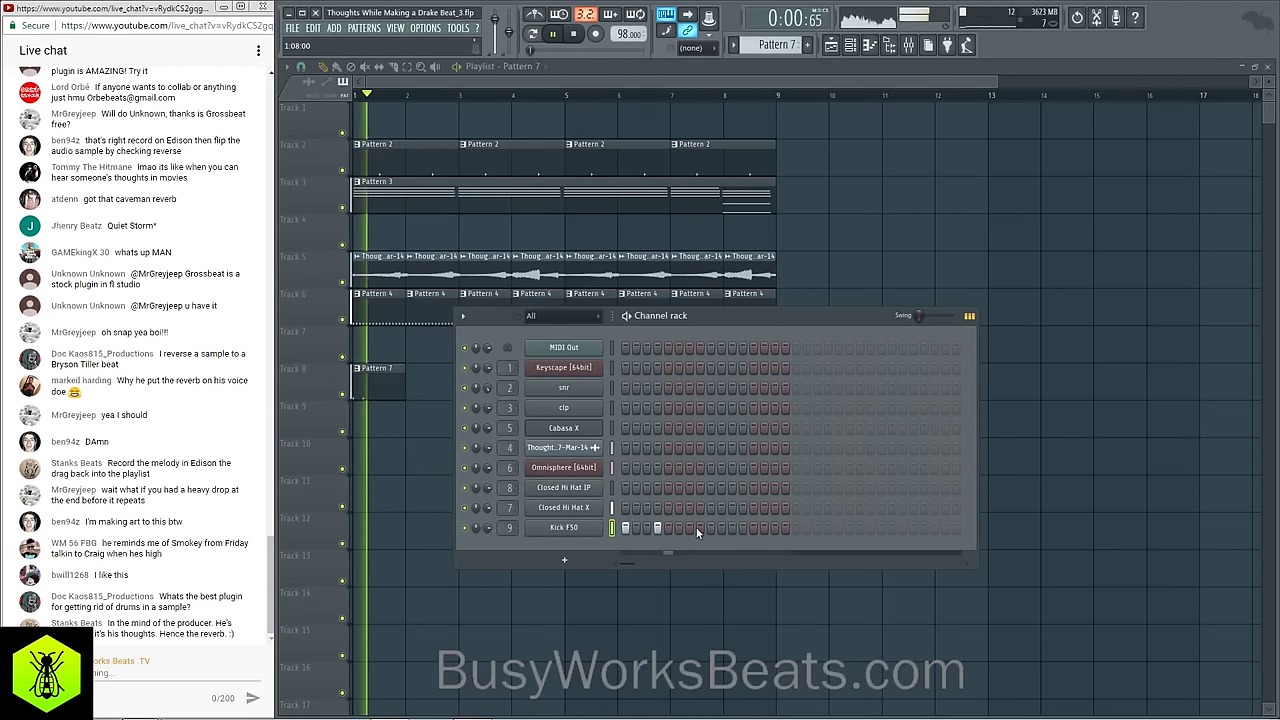
{"action": "left_click", "coordinate": [689, 527]}
{"action": "left_click", "coordinate": [731, 528]}
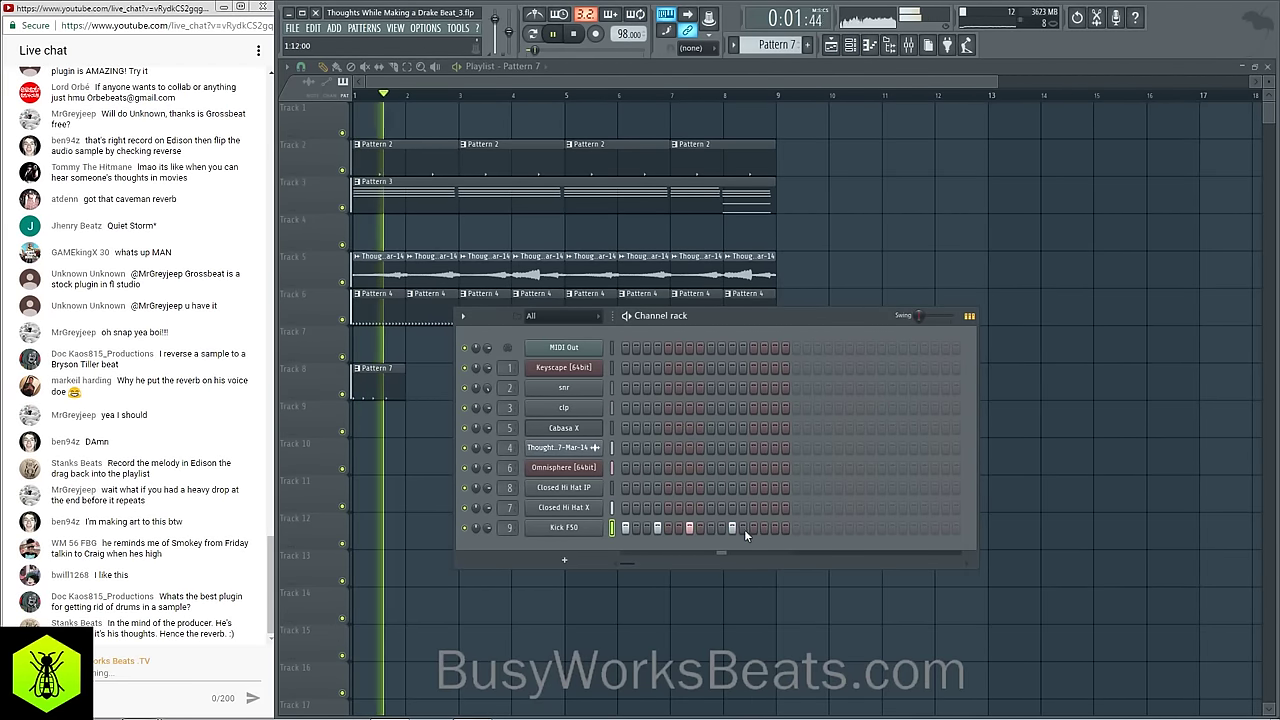
Step: Extend Pattern 7 to a second bar with Kick F50 hits on steps 17, 20, 23, 27, 29 and 30
{"action": "left_click", "coordinate": [796, 527]}
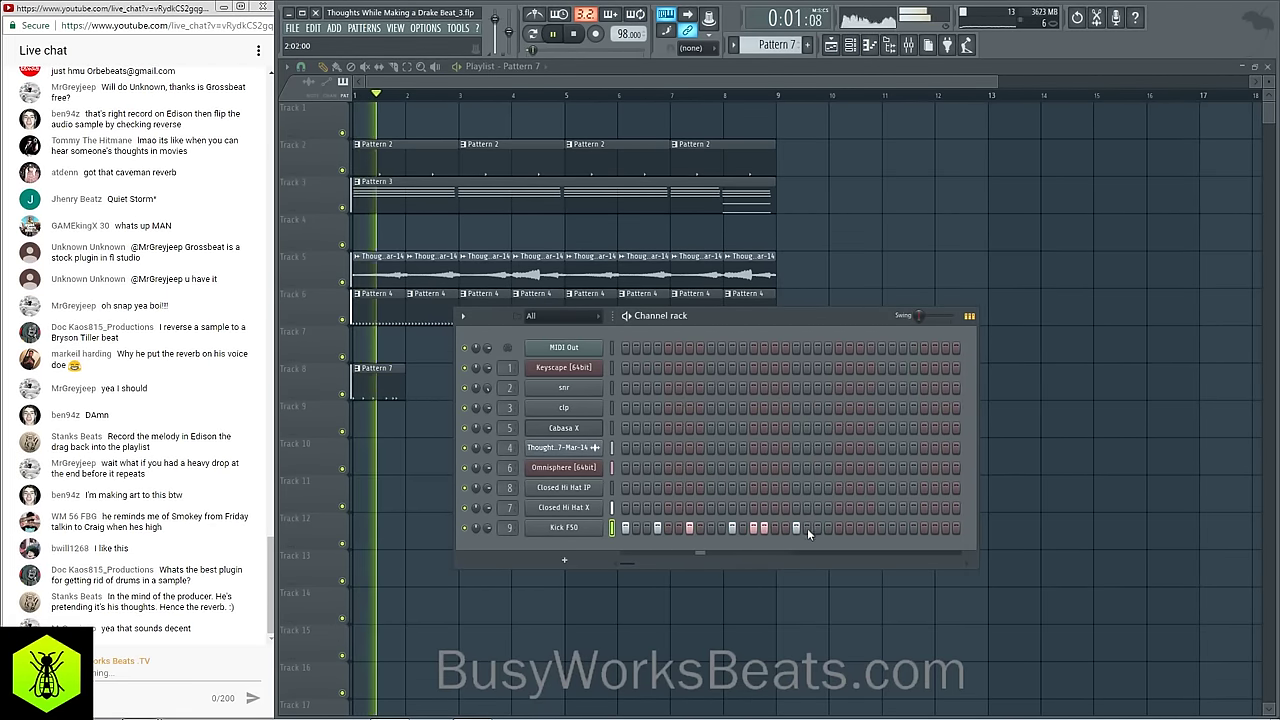
{"action": "left_click", "coordinate": [786, 528]}
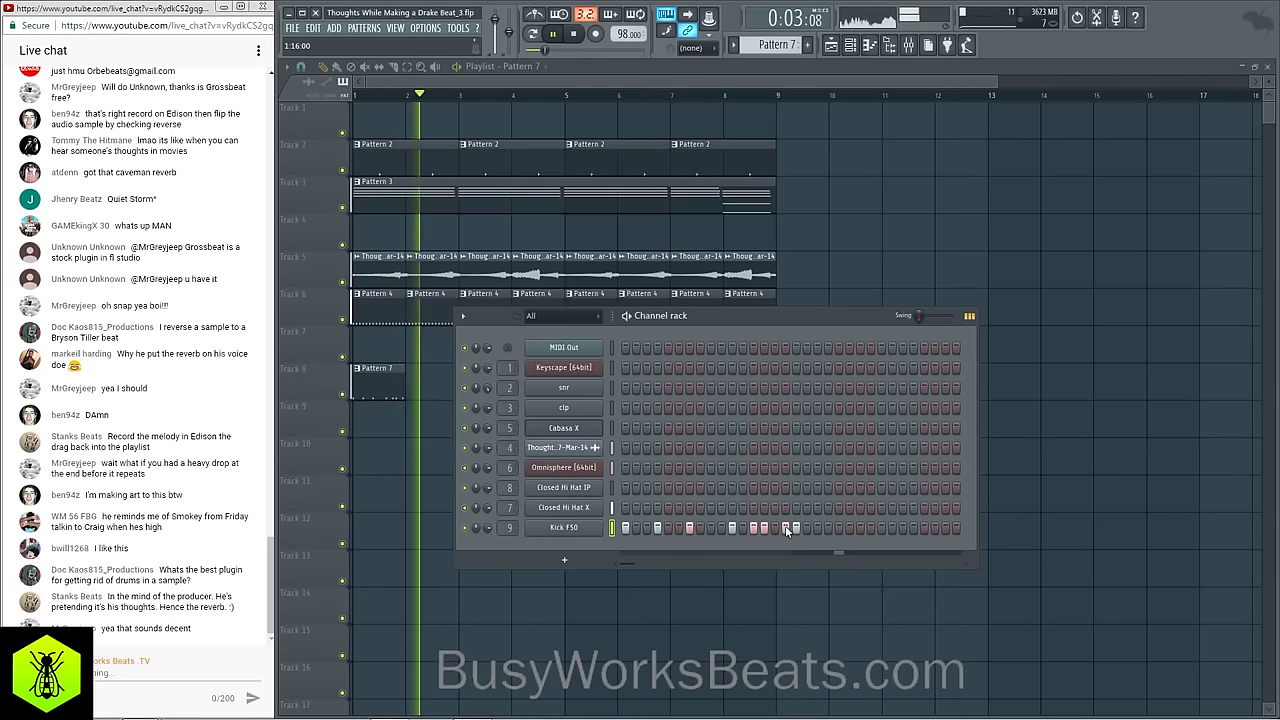
{"action": "right_click", "coordinate": [787, 528]}
{"action": "left_click", "coordinate": [827, 528]}
{"action": "left_click", "coordinate": [858, 527]}
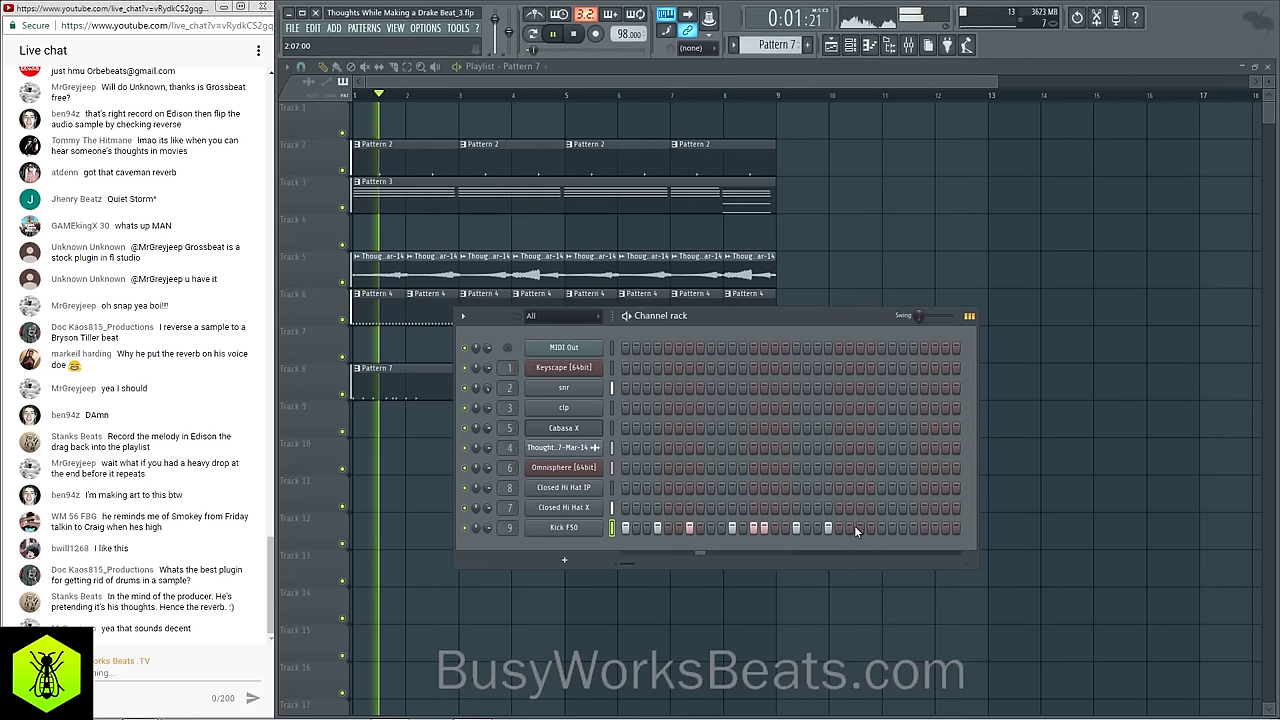
{"action": "left_click", "coordinate": [902, 527]}
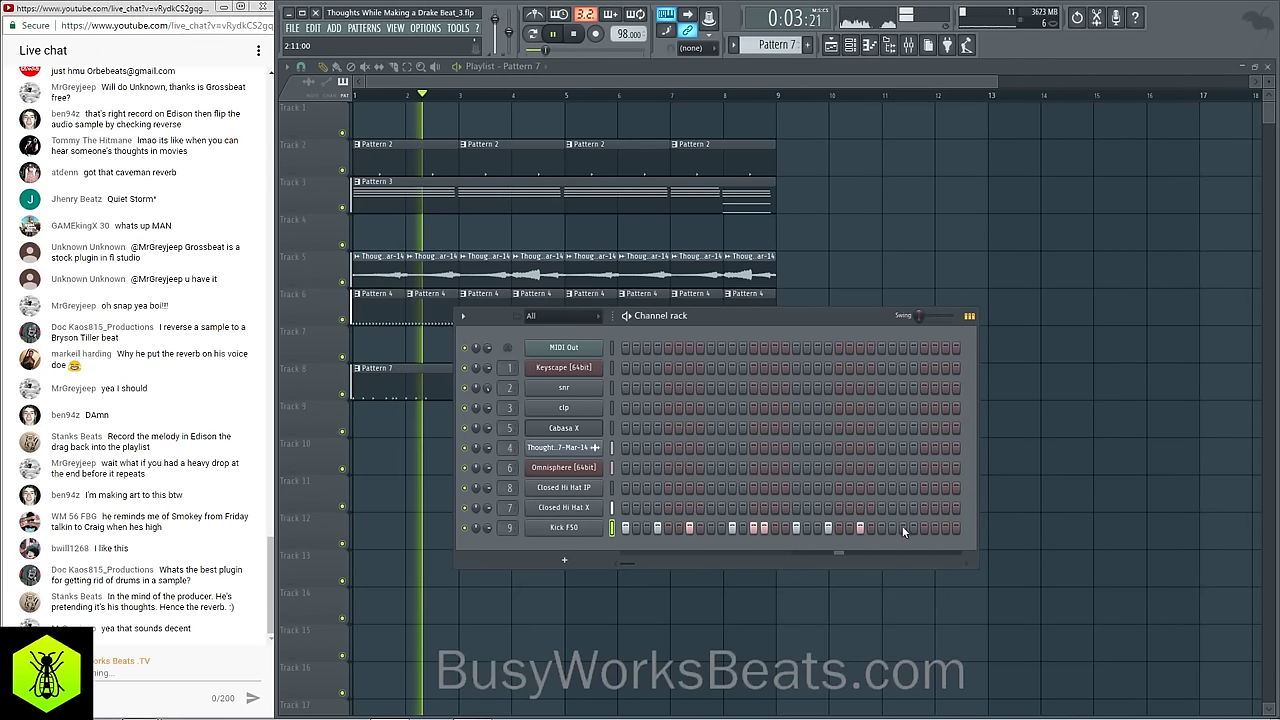
Step: Play the song and fill bars 1 to 8 of playlist track 8 with two-bar Pattern 7 clips
{"action": "key", "text": "space"}
{"action": "key", "text": "F6"}
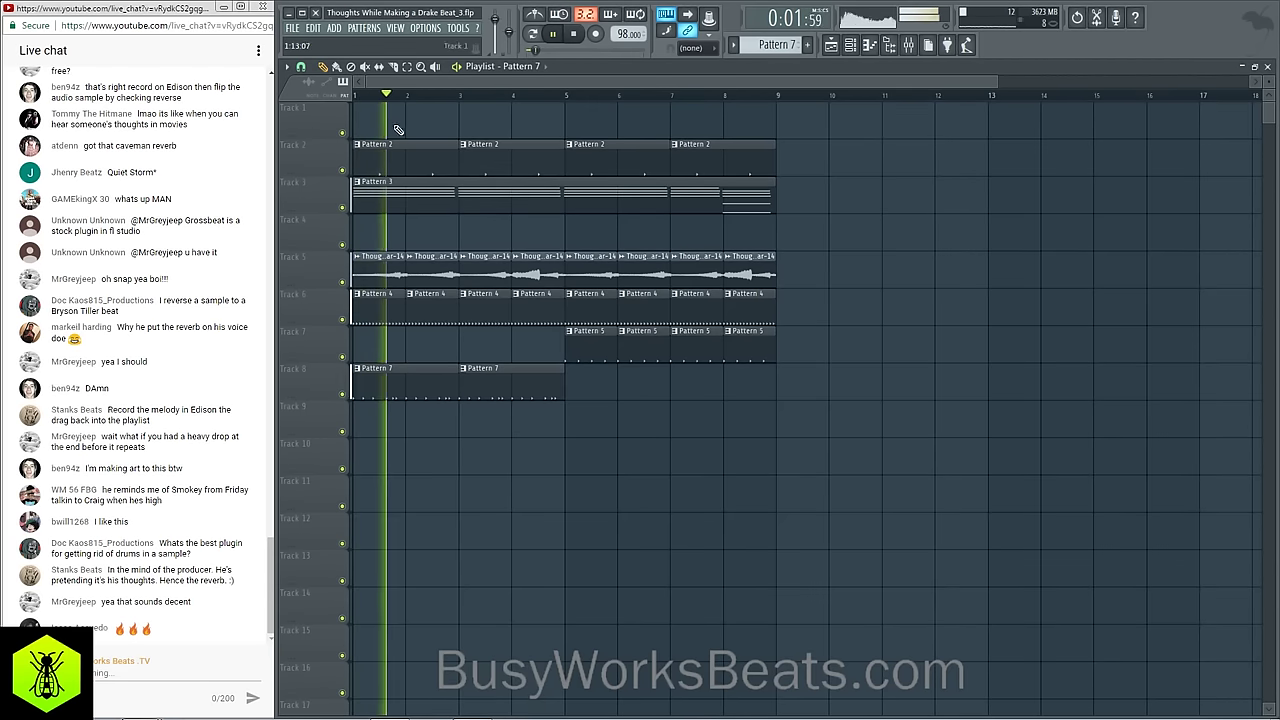
{"action": "mouse_move", "coordinate": [570, 380]}
{"action": "left_mouse_down"}
{"action": "mouse_move", "coordinate": [766, 383]}
{"action": "mouse_move", "coordinate": [815, 400]}
{"action": "left_mouse_up"}
Step: Switch to Pattern 8, and view the Omnisphere channel's Richness Polylead patch before closing the plugin window
{"action": "left_click", "coordinate": [851, 46]}
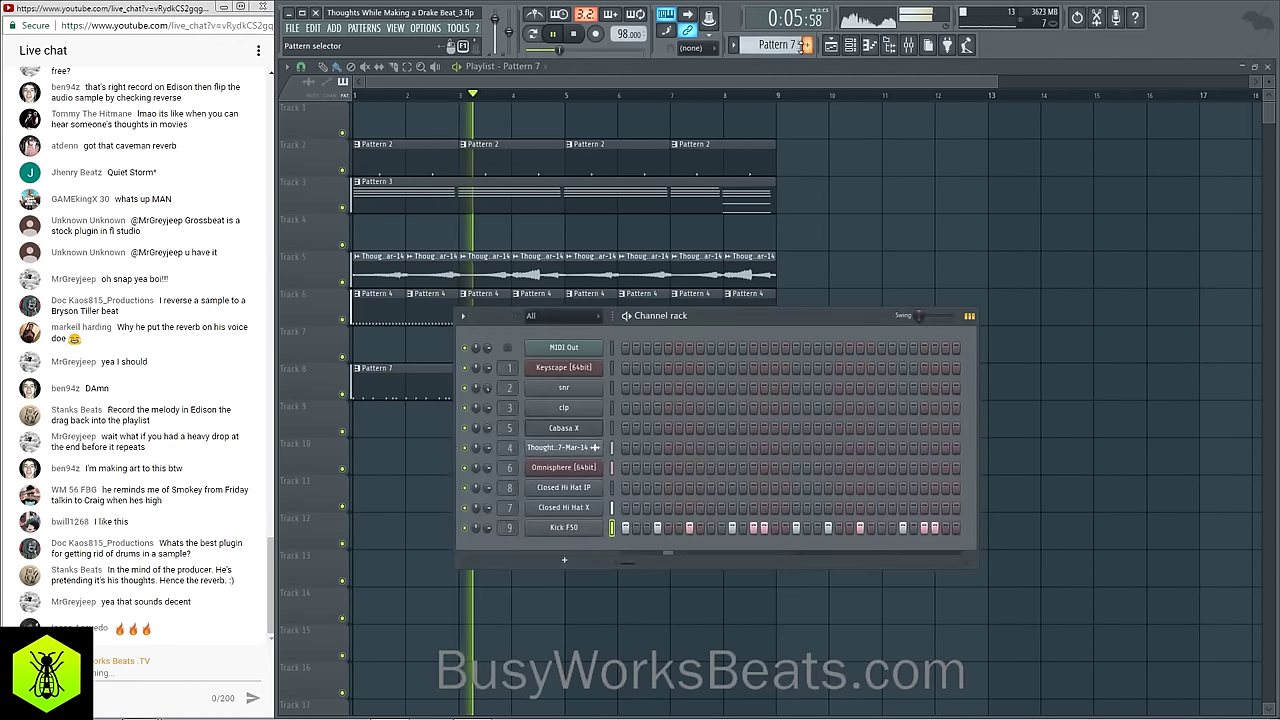
{"action": "left_click", "coordinate": [568, 469]}
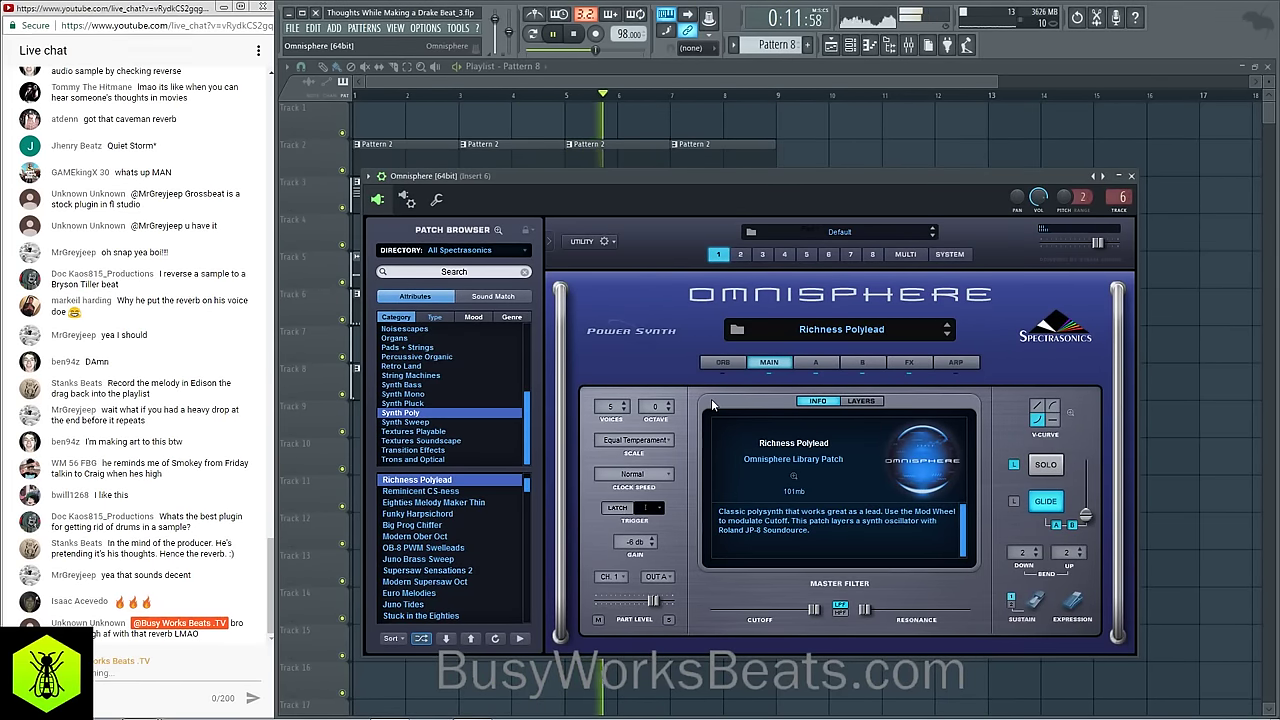
{"action": "left_click", "coordinate": [1133, 177]}
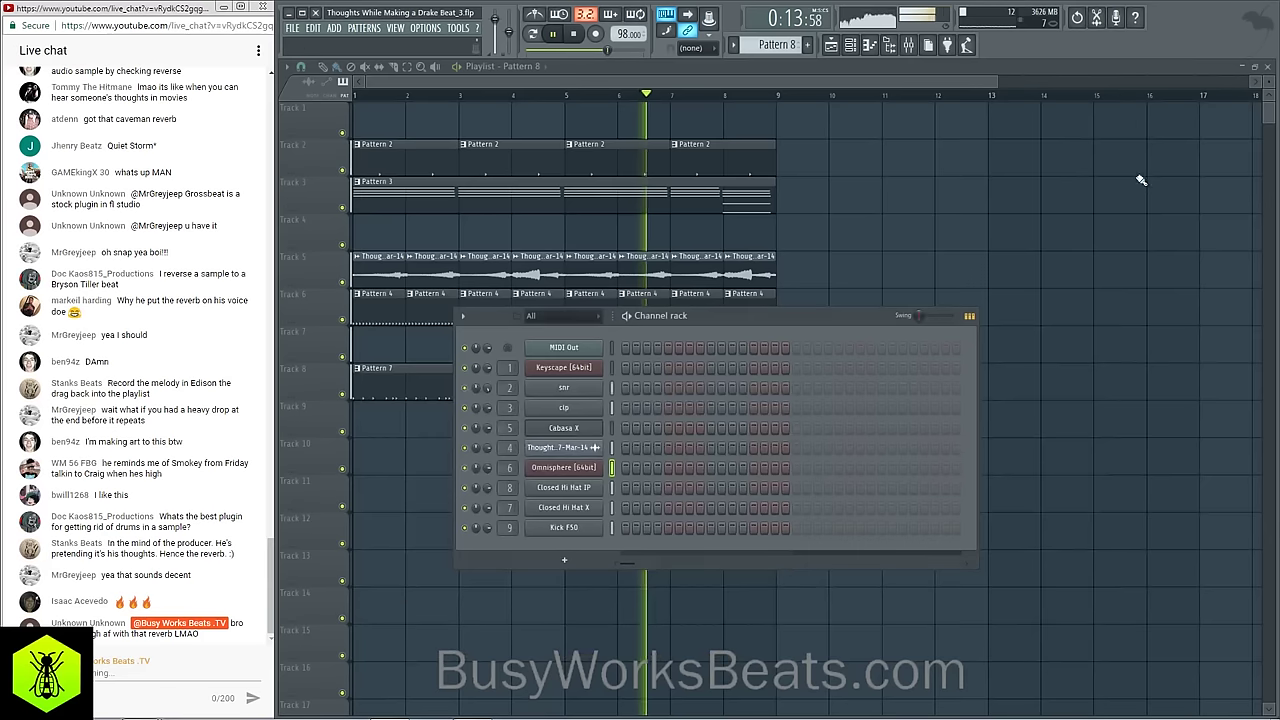
Step: Lower the Omnisphere volume on mixer track 6
{"action": "key", "text": "F6"}
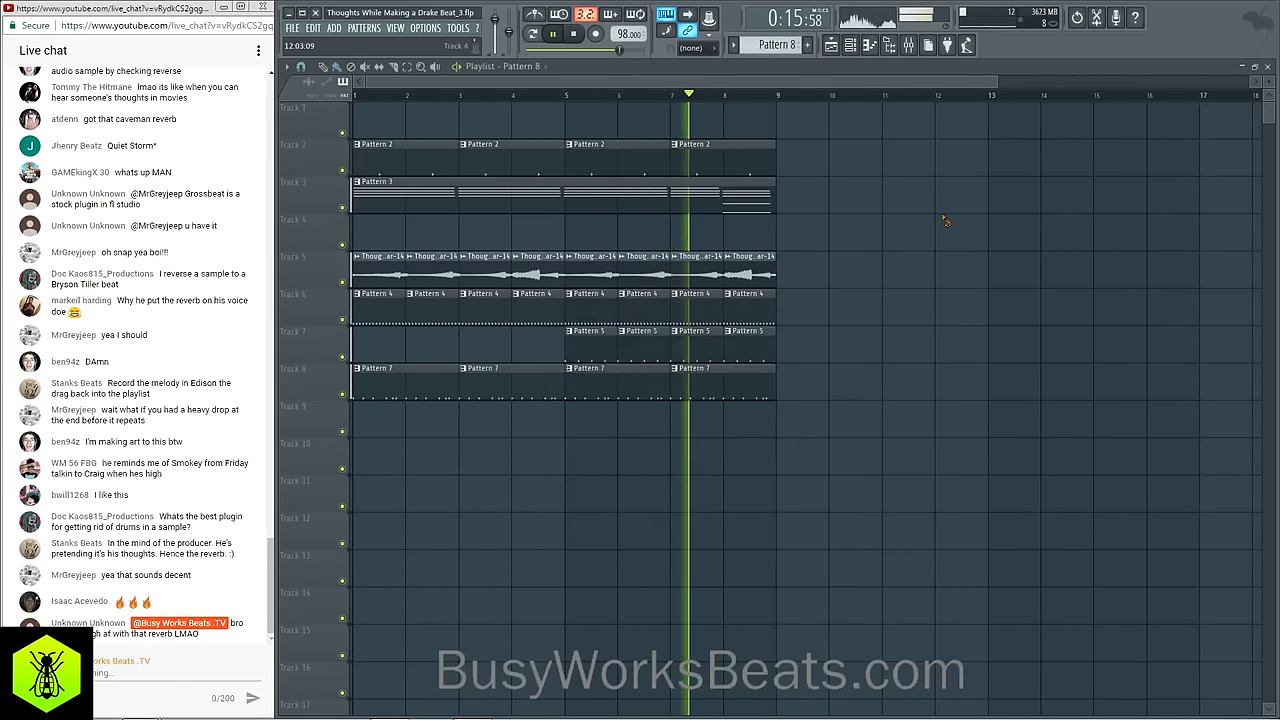
{"action": "key", "text": "F9"}
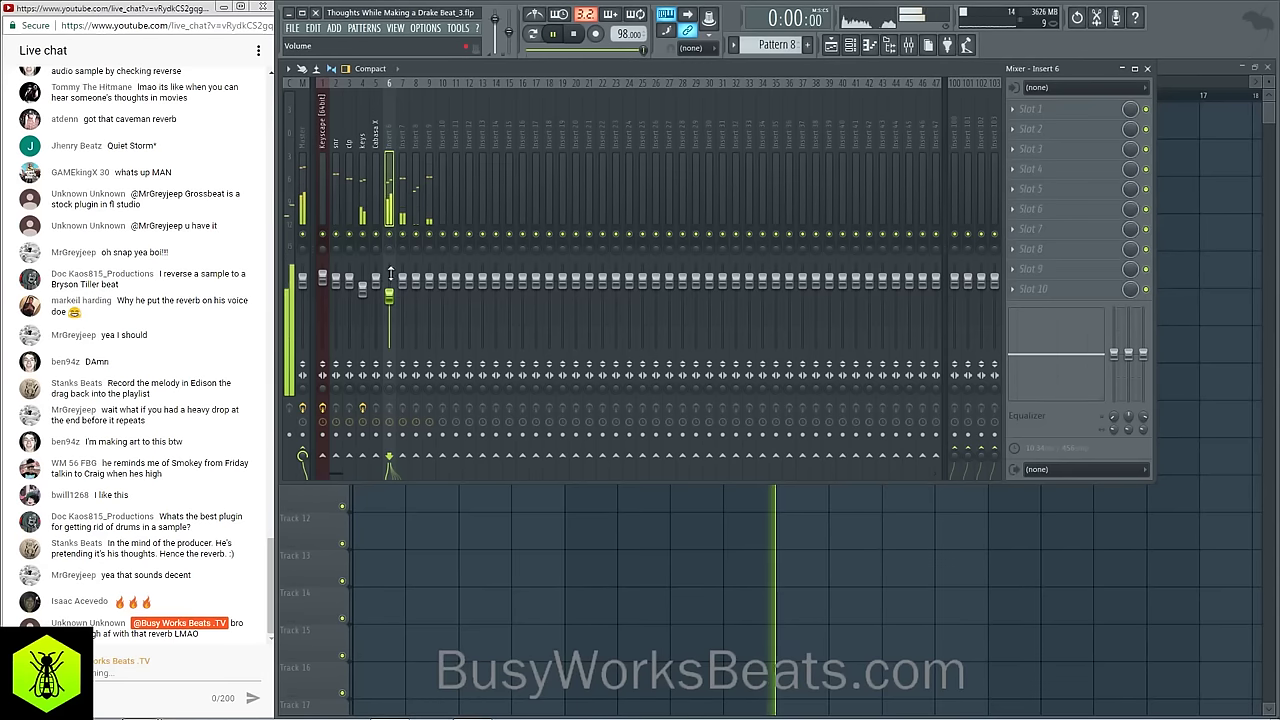
{"action": "key", "text": "F9"}
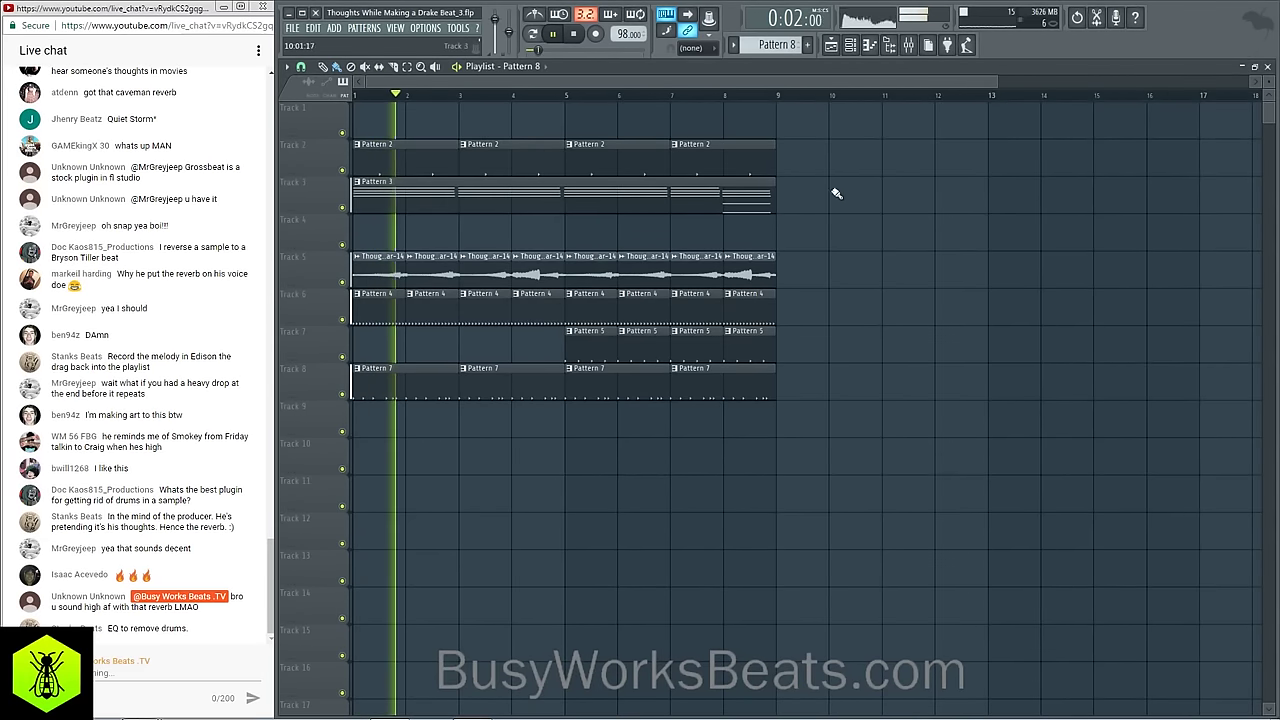
Step: Move the Pattern 4 and Pattern 5 hi-hat clips eight bars later, and copy all other clips from bars 1–8 to bars 9–16
{"action": "left_click_drag", "start_coordinate": [800, 352], "coordinate": [394, 309]}
{"action": "left_click_drag", "start_coordinate": [394, 307], "coordinate": [796, 303]}
{"action": "left_click_drag", "start_coordinate": [760, 436], "coordinate": [381, 92]}
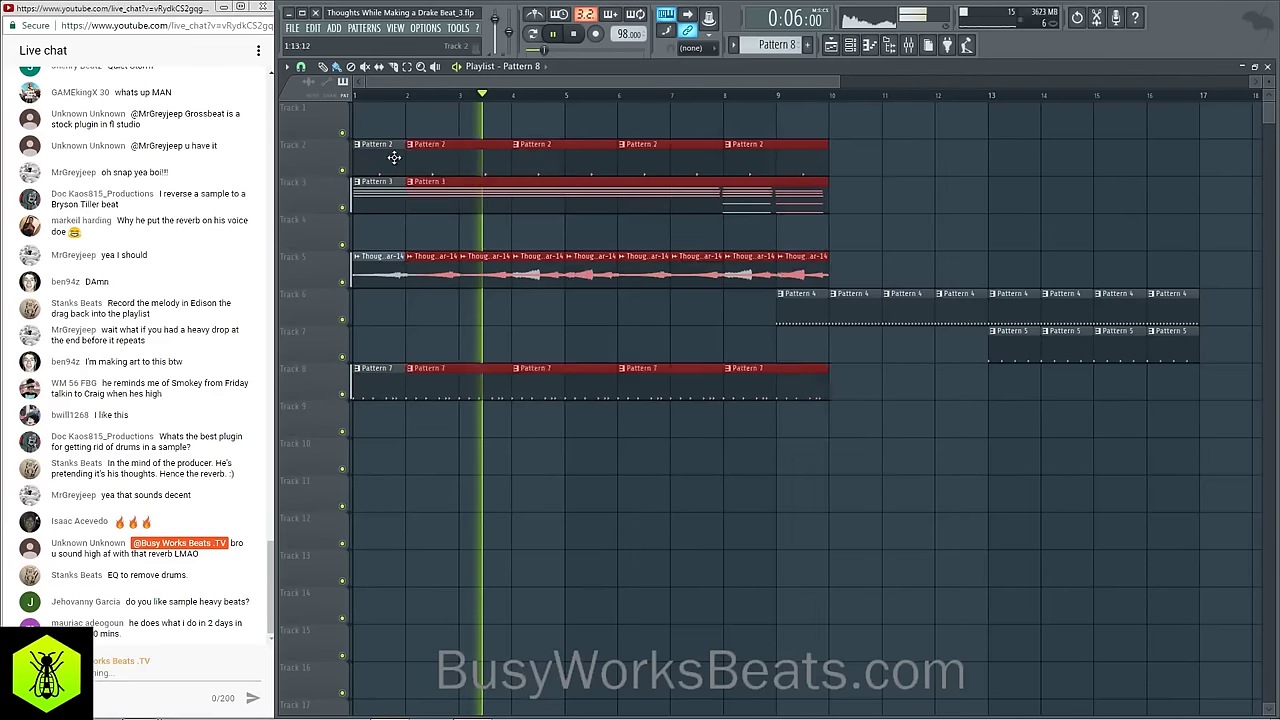
{"action": "left_click_drag", "start_coordinate": [371, 157], "coordinate": [786, 148]}
{"action": "left_click", "coordinate": [787, 128], "text": "ctrl"}
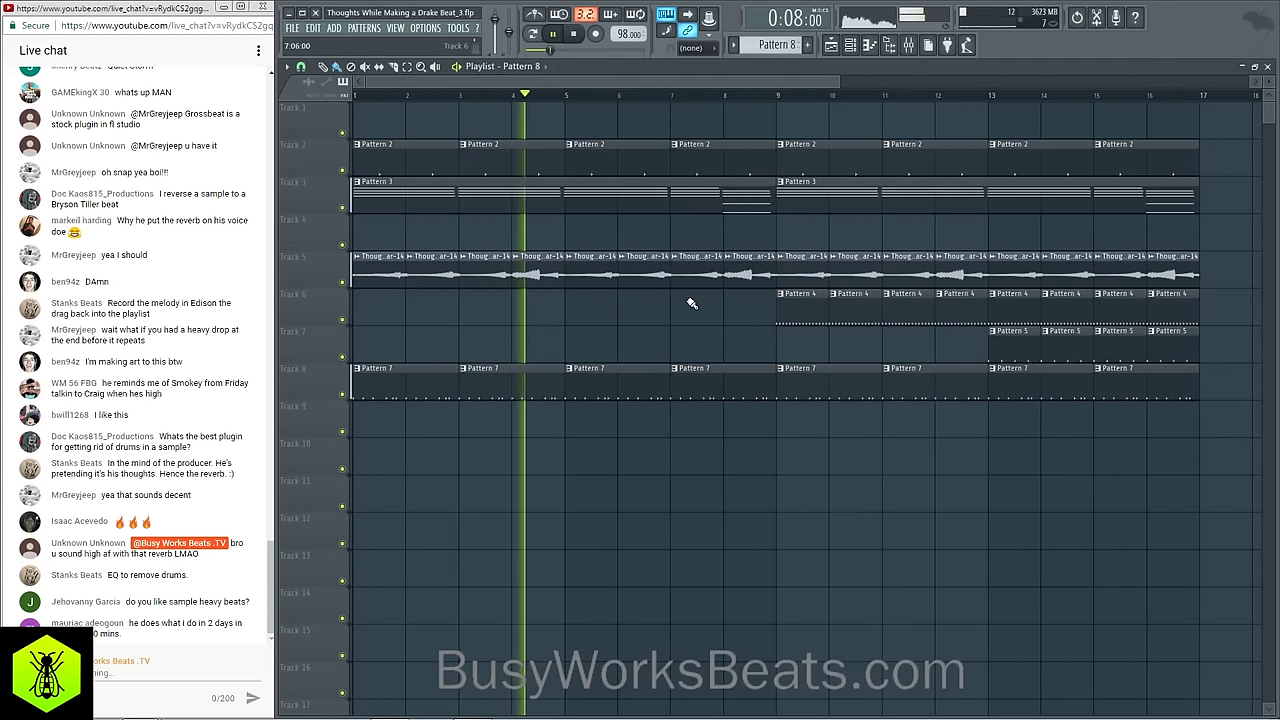
Step: Raise the Kick F50 channel's volume to about 89% while watching the mixer levels
{"action": "left_click", "coordinate": [851, 46]}
{"action": "left_click", "coordinate": [909, 46]}
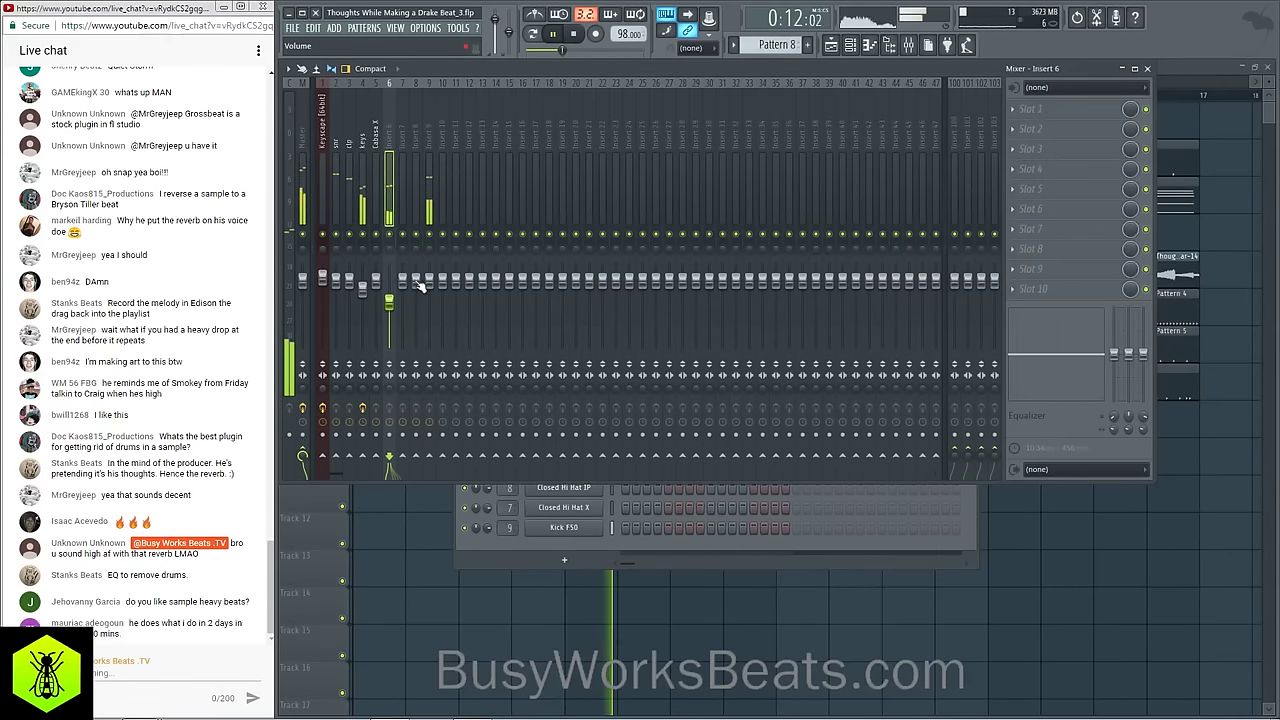
{"action": "left_click", "coordinate": [486, 530]}
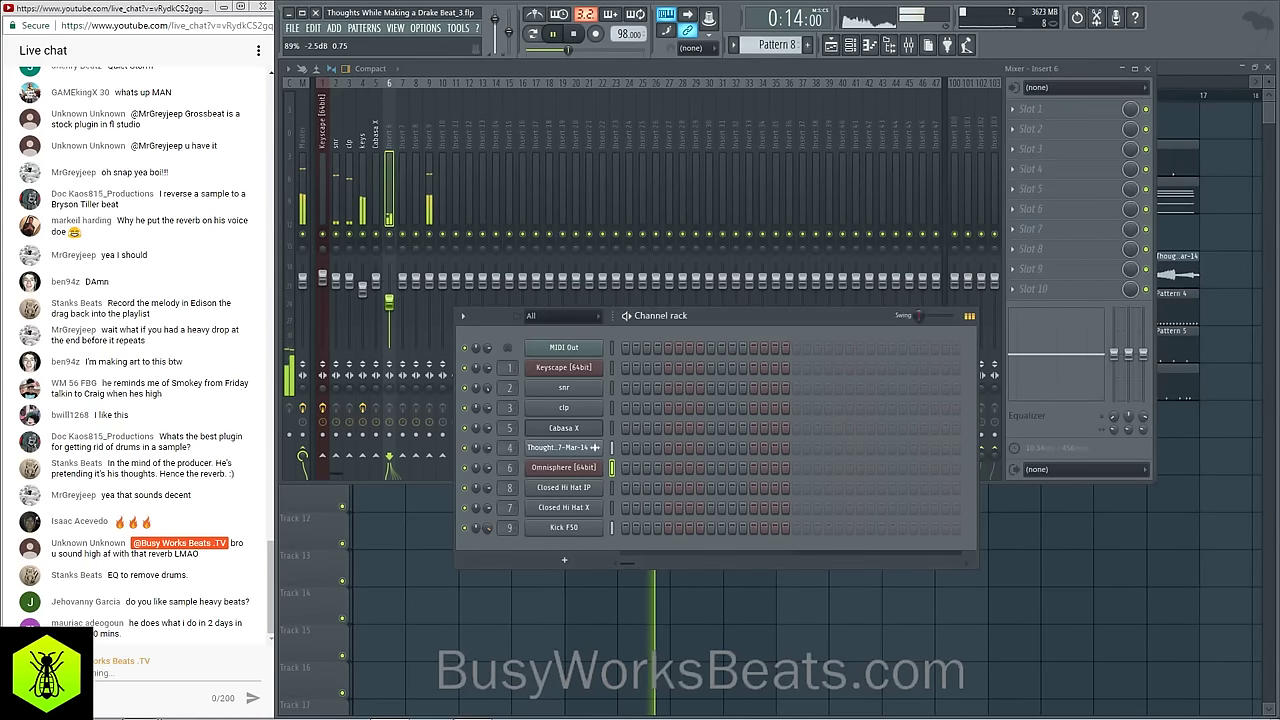
Step: Add Fruity Parametric EQ 2 to the kick's mixer track 9, boosting band 2 by about 3.1 dB at 61 Hz, and lower the track's volume to about 98%
{"action": "left_click", "coordinate": [974, 146]}
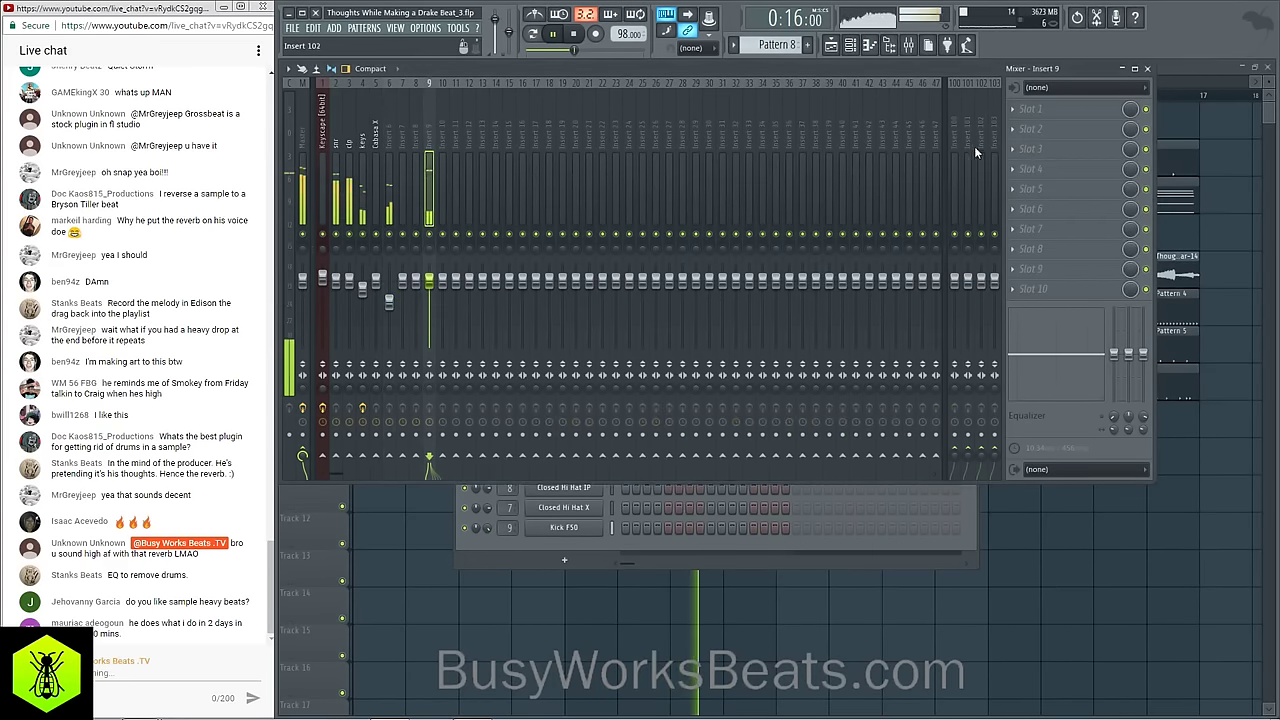
{"action": "left_click", "coordinate": [1022, 110]}
{"action": "left_click", "coordinate": [636, 201]}
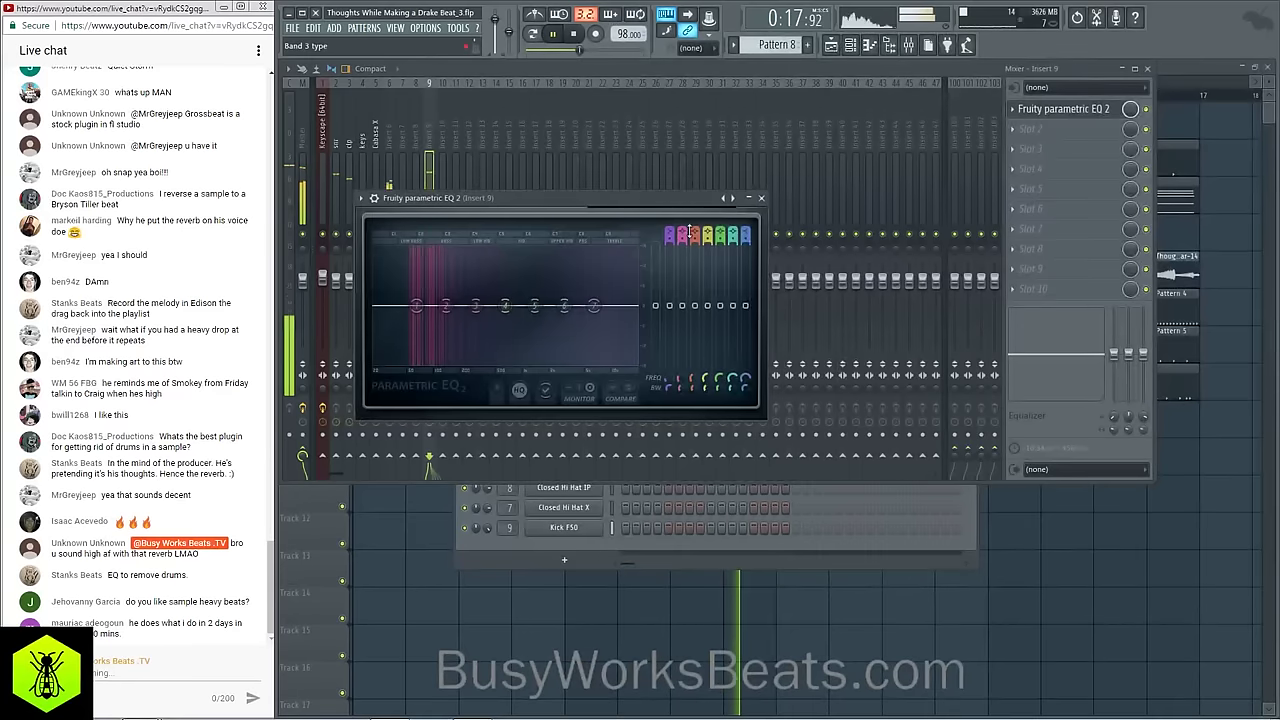
{"action": "left_click_drag", "start_coordinate": [446, 306], "coordinate": [413, 298]}
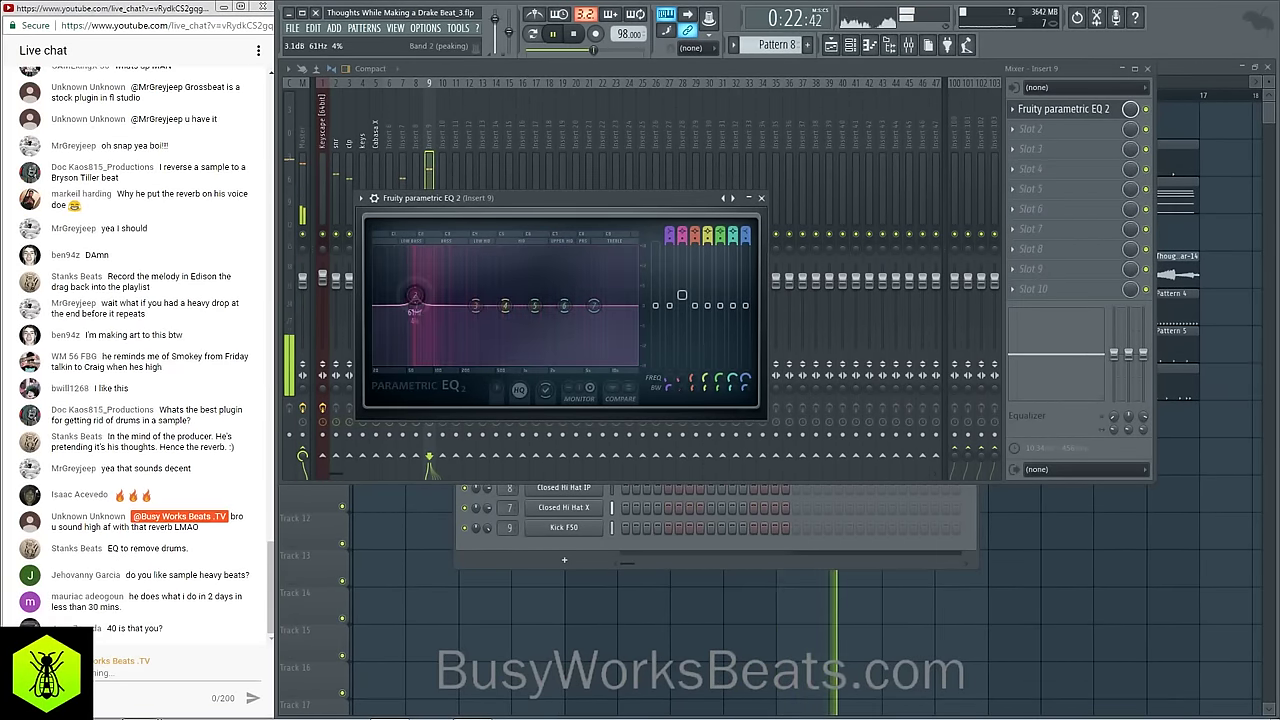
{"action": "left_click", "coordinate": [761, 197]}
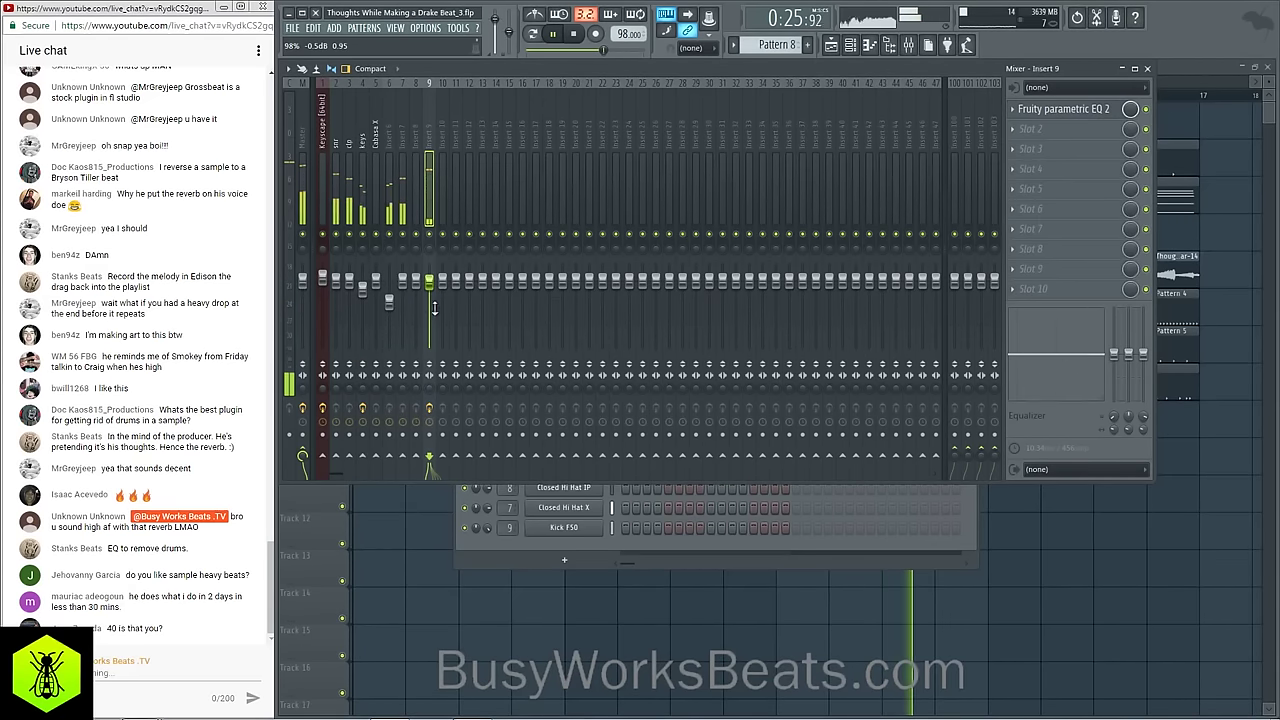
Step: Lower the hi-hat volumes on mixer tracks 7 and 8, setting track 7 to about 65%
{"action": "left_click", "coordinate": [378, 137]}
{"action": "left_click", "coordinate": [389, 160]}
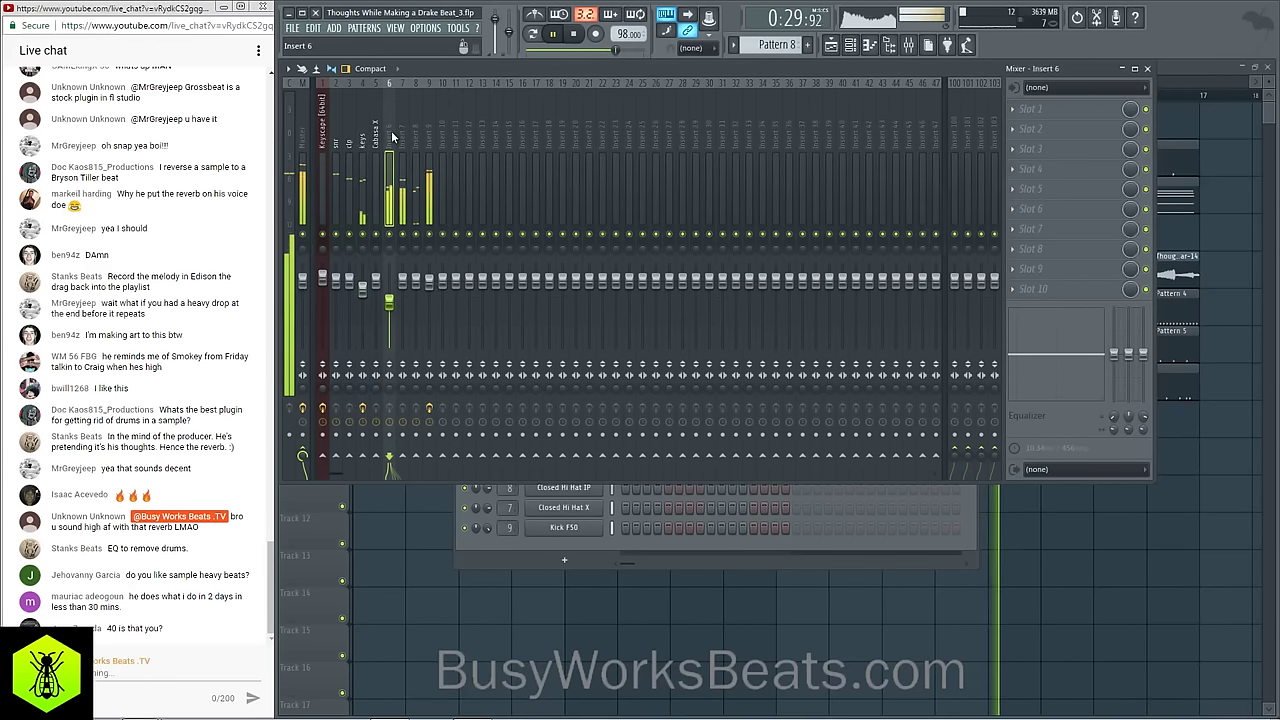
{"action": "key", "text": "F5"}
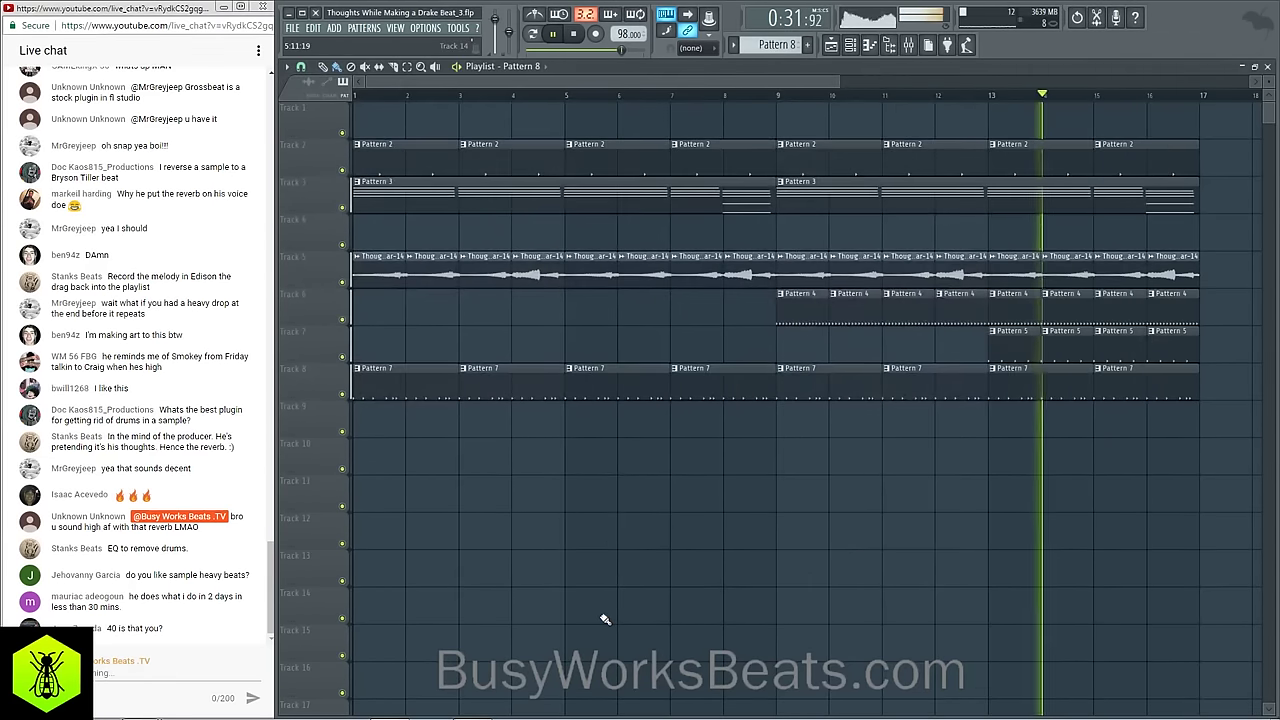
{"action": "left_click", "coordinate": [908, 45]}
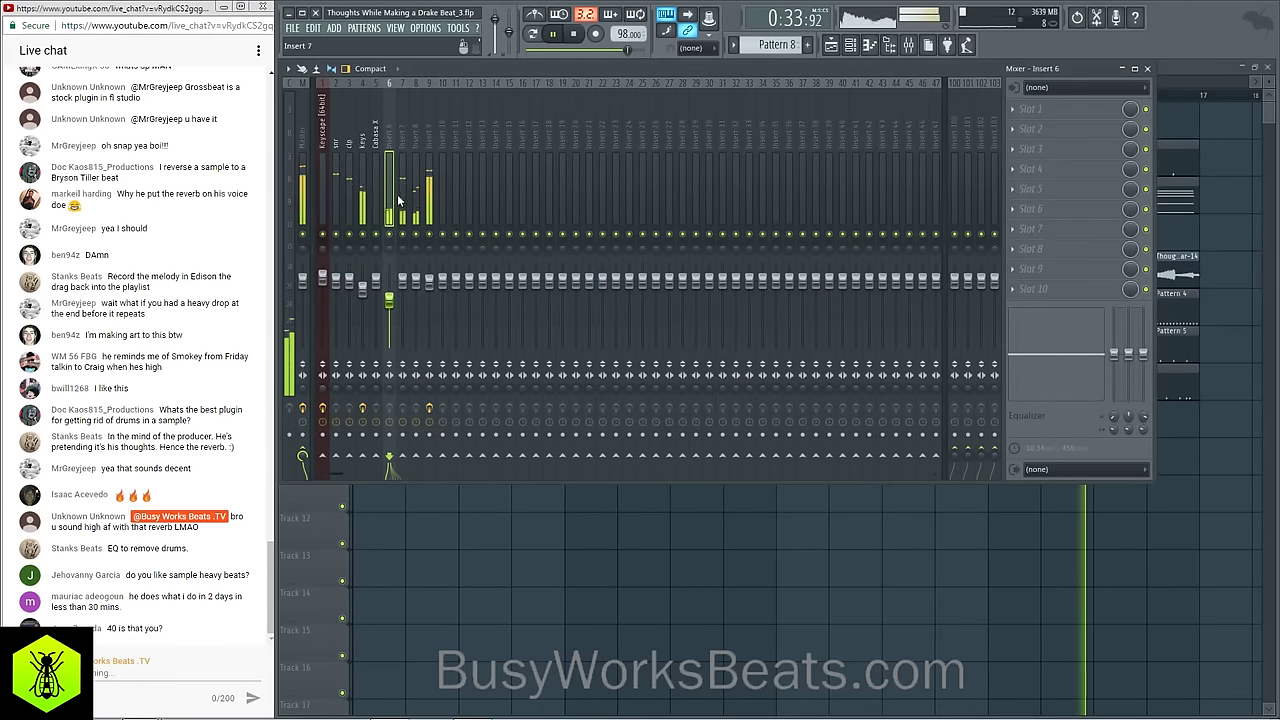
{"action": "left_click_drag", "start_coordinate": [402, 279], "coordinate": [414, 300]}
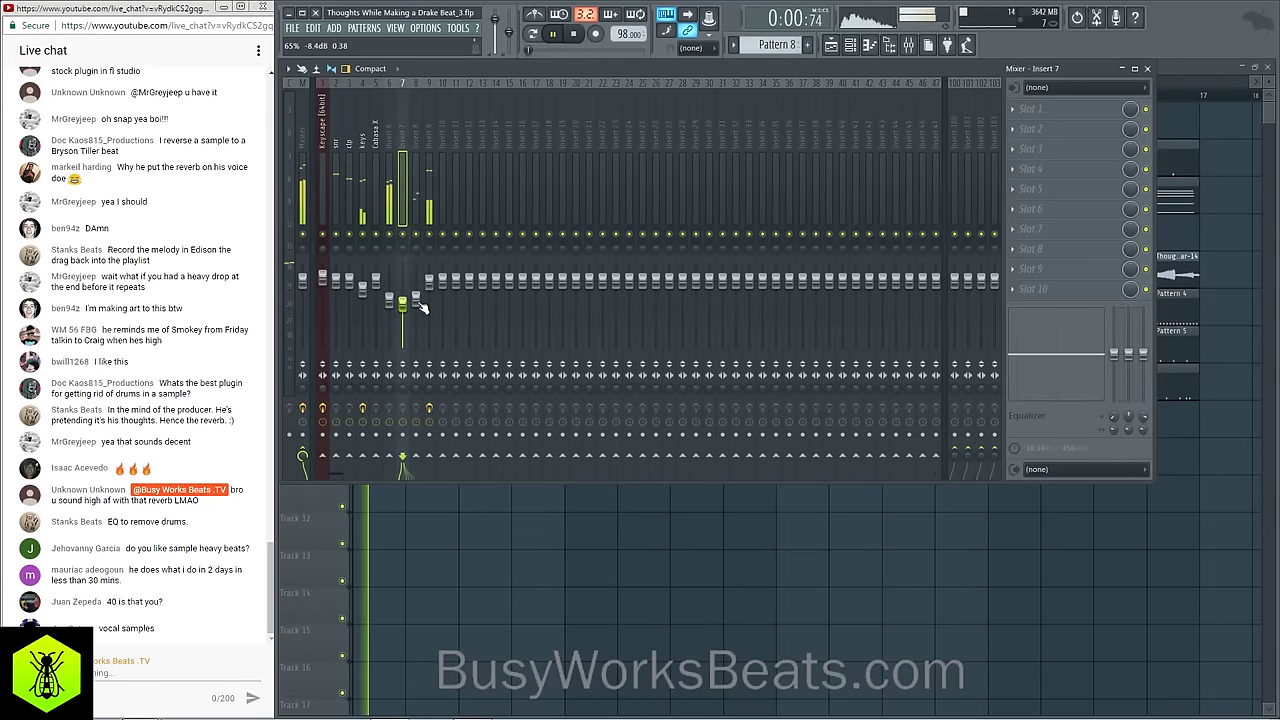
{"action": "key", "text": "F9"}
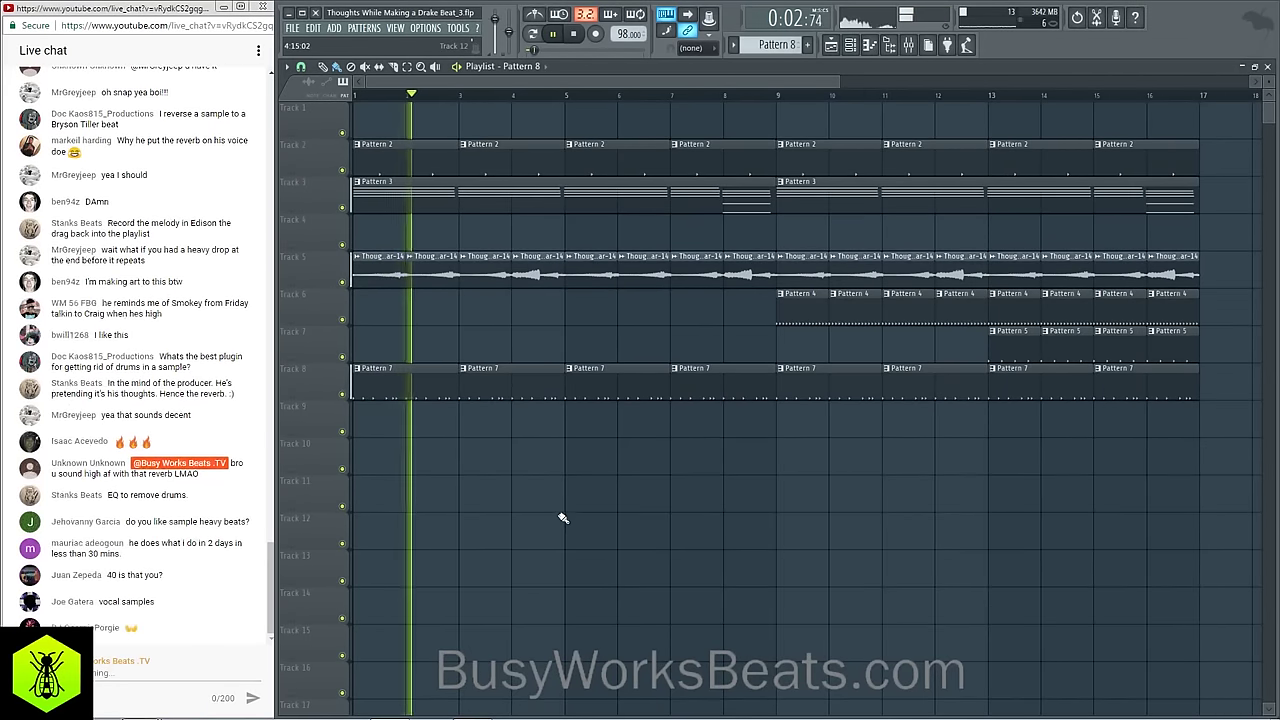
Step: Load the Decimort 2 bit crusher into the first effect slot of Omnisphere's mixer track 6
{"action": "scroll", "coordinate": [571, 104], "scroll_direction": "down", "scroll_amount": 3}
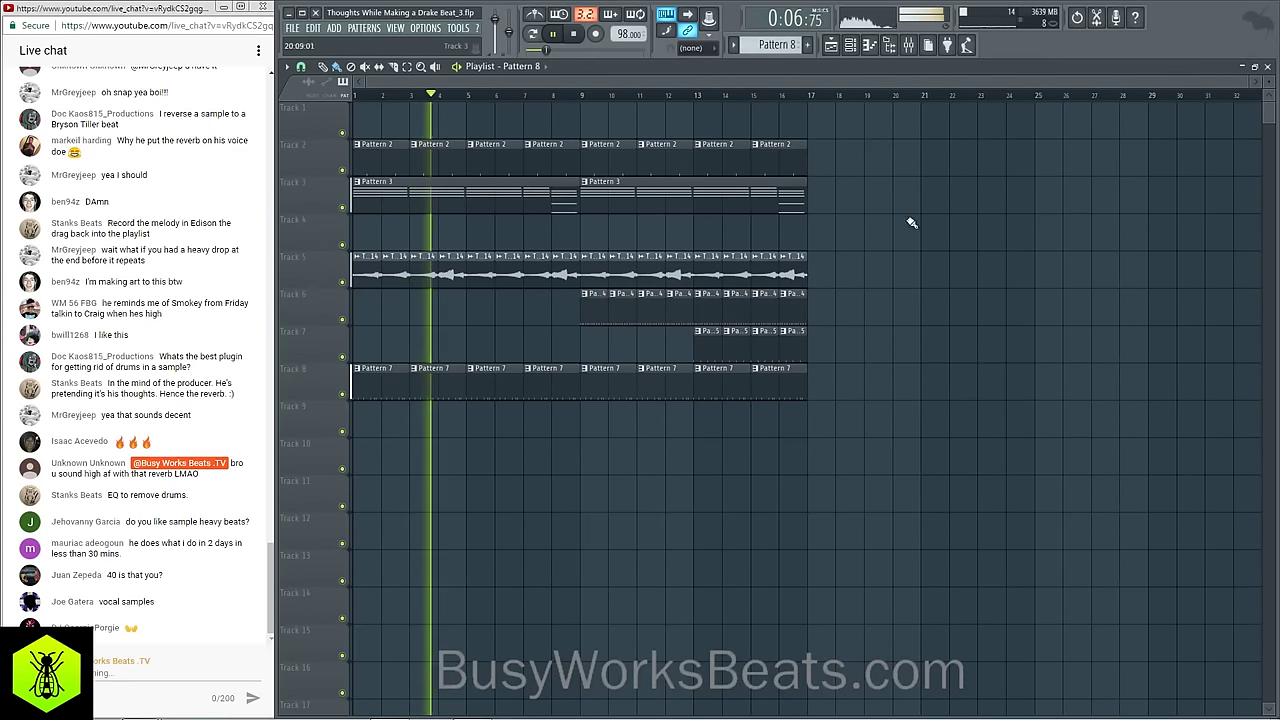
{"action": "key", "text": "F6"}
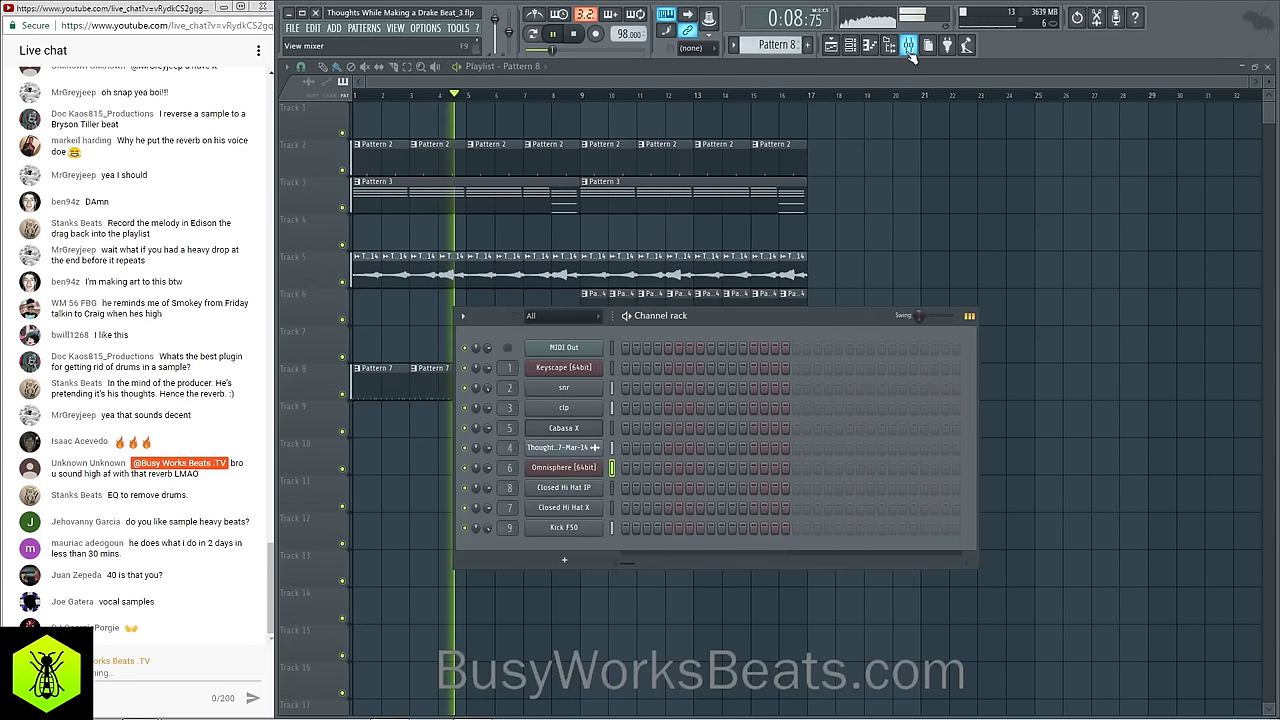
{"action": "key", "text": "F9"}
{"action": "left_click", "coordinate": [389, 140]}
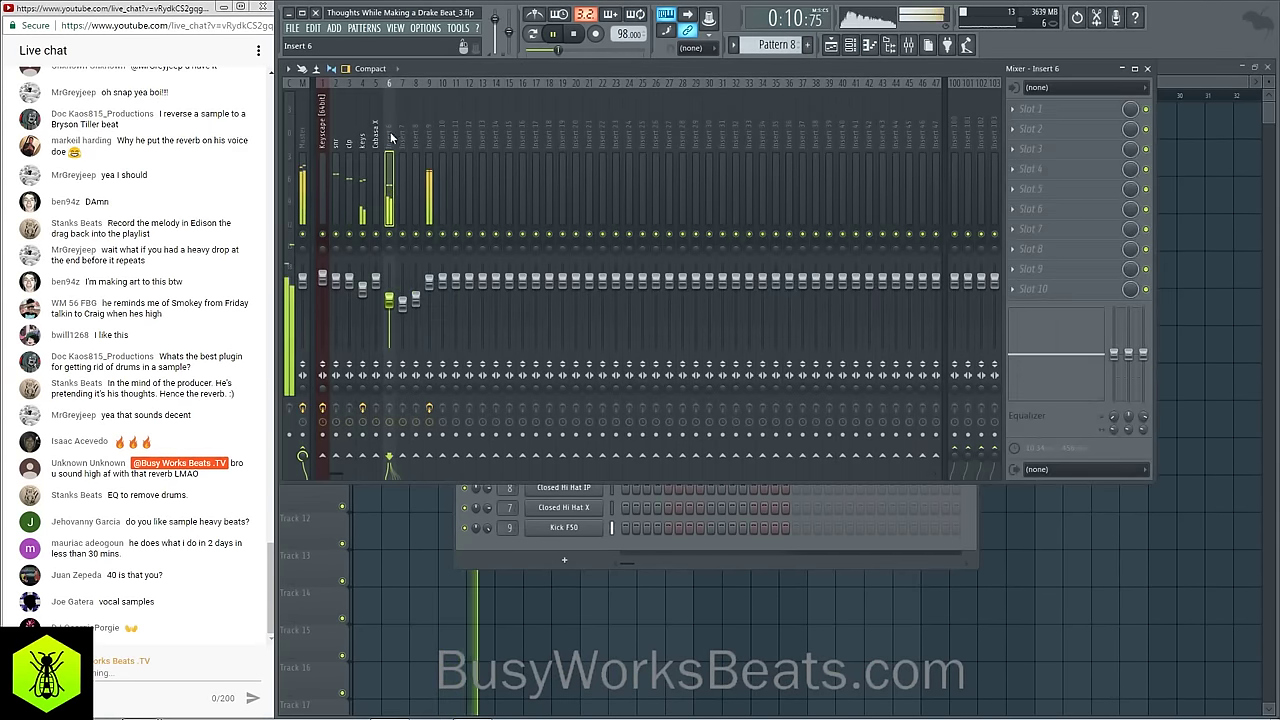
{"action": "left_click", "coordinate": [1030, 109]}
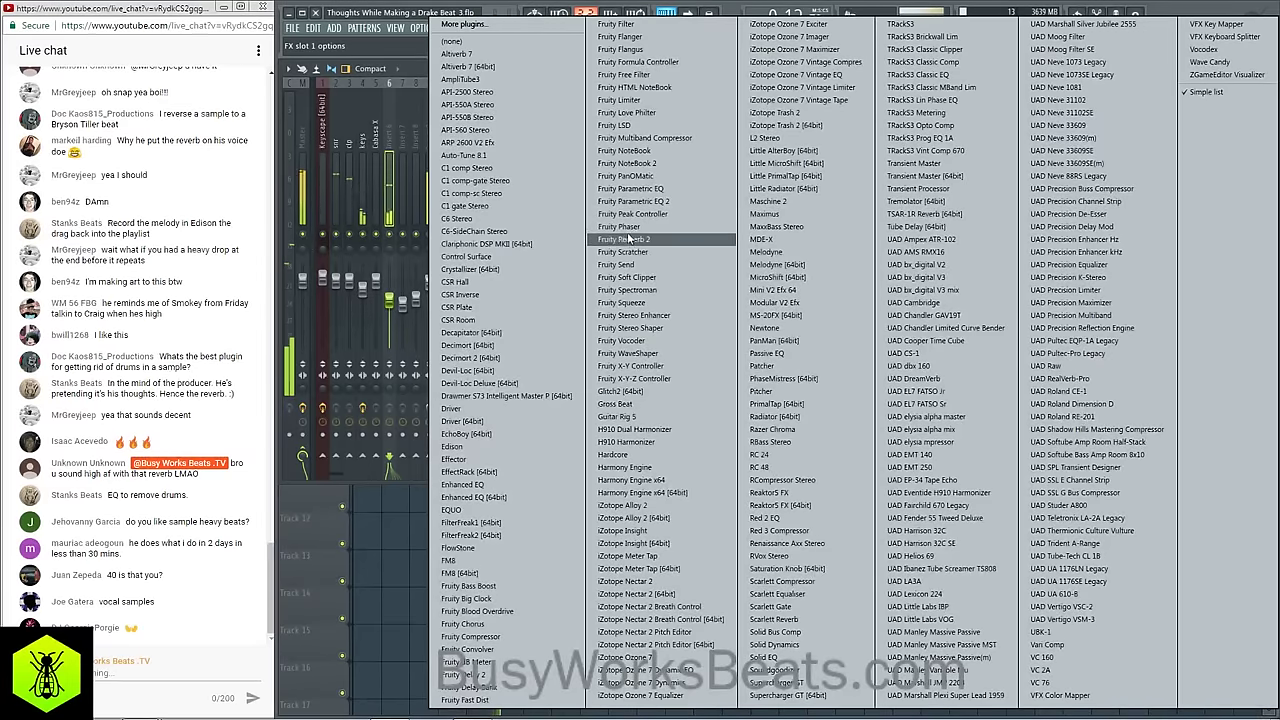
{"action": "left_click", "coordinate": [538, 365]}
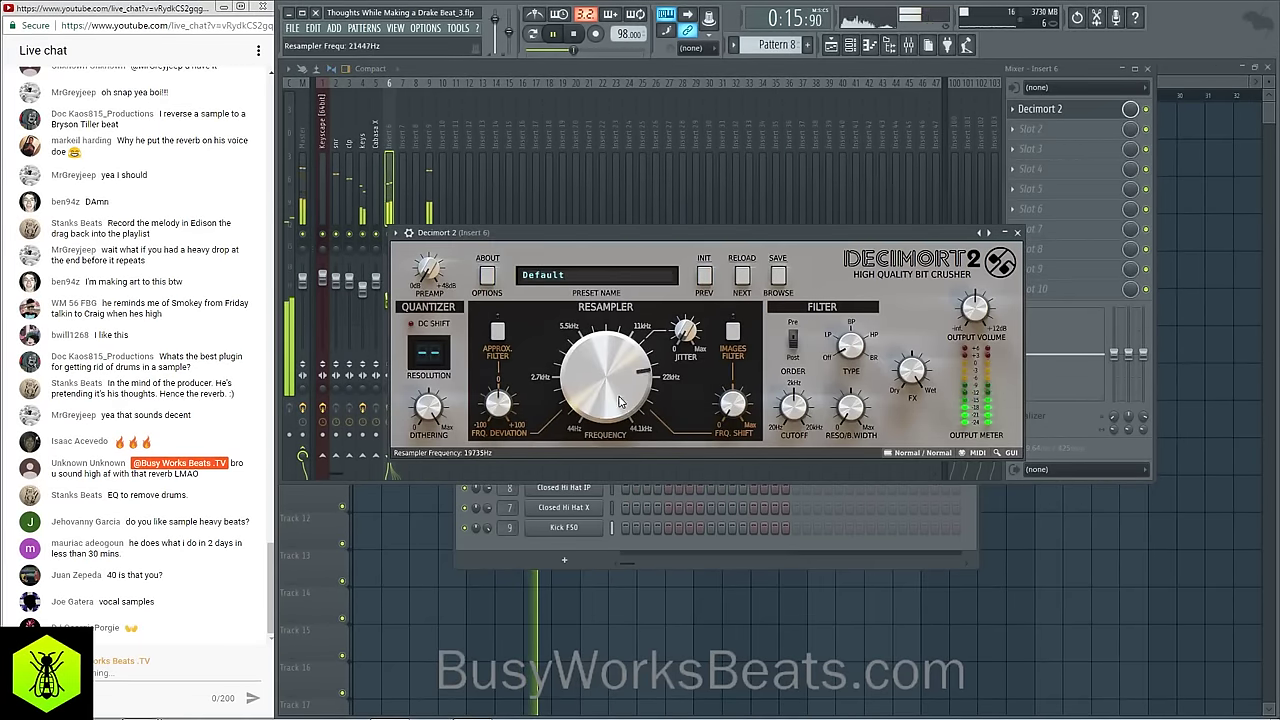
Step: Lower Decimort 2's resampler frequency, and set its output volume to about -5.1 dB and its preamp to about +6.1 dB
{"action": "mouse_move", "coordinate": [619, 395]}
{"action": "left_mouse_down"}
{"action": "mouse_move", "coordinate": [524, 347]}
{"action": "mouse_move", "coordinate": [612, 373]}
{"action": "left_mouse_up"}
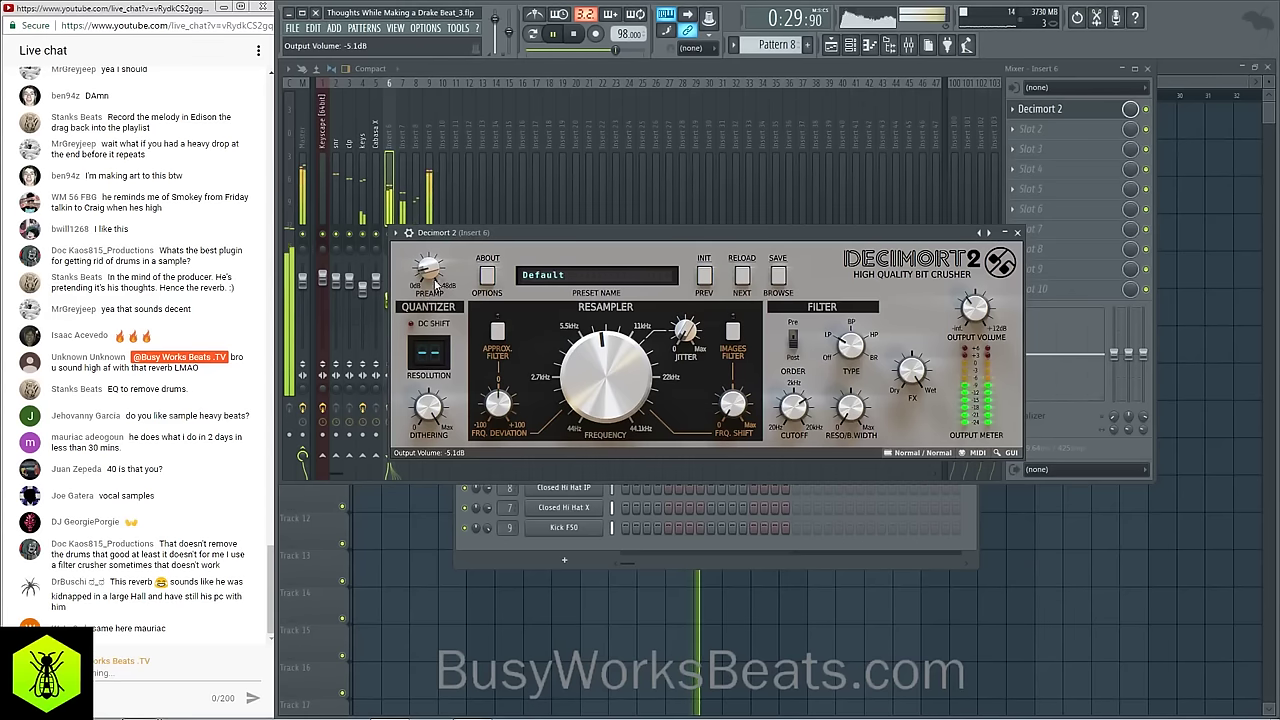
{"action": "left_click_drag", "start_coordinate": [432, 265], "coordinate": [429, 262]}
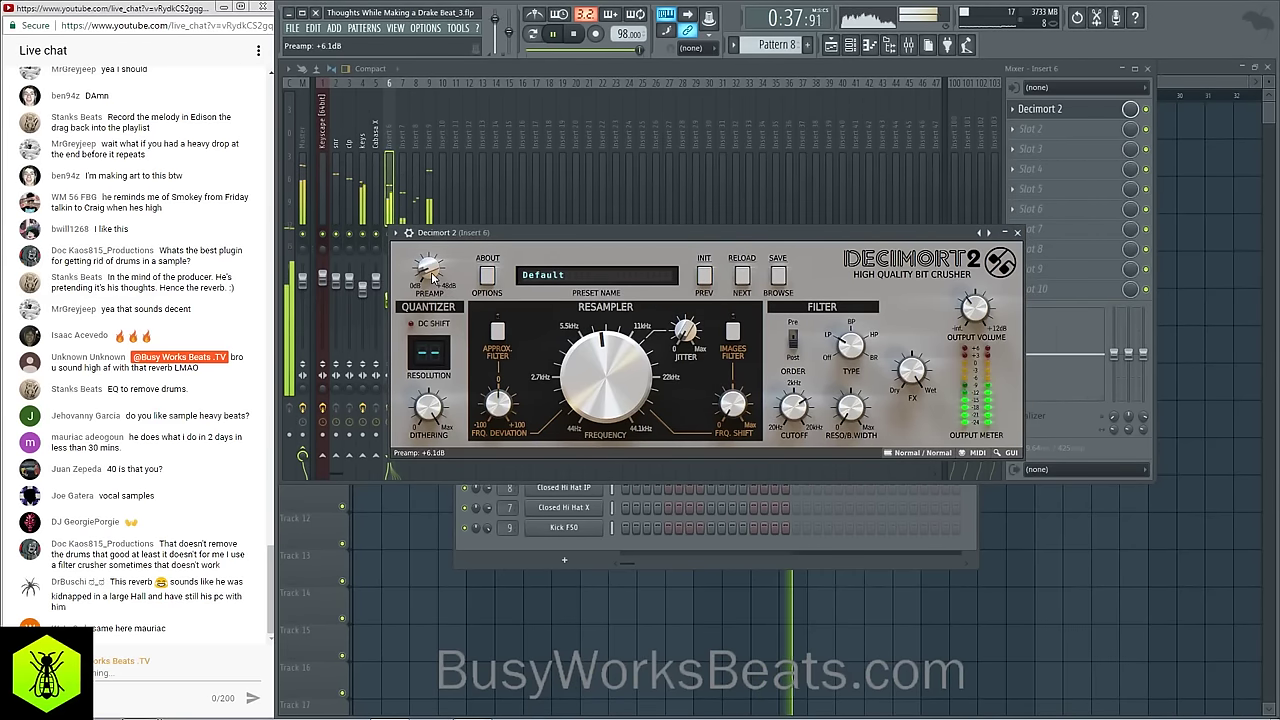
Step: Adjust Decimort 2 on Insert 6, setting the FX dry/wet mix to 66/34% and the output volume to +1.5 dB
{"action": "left_click", "coordinate": [1018, 233]}
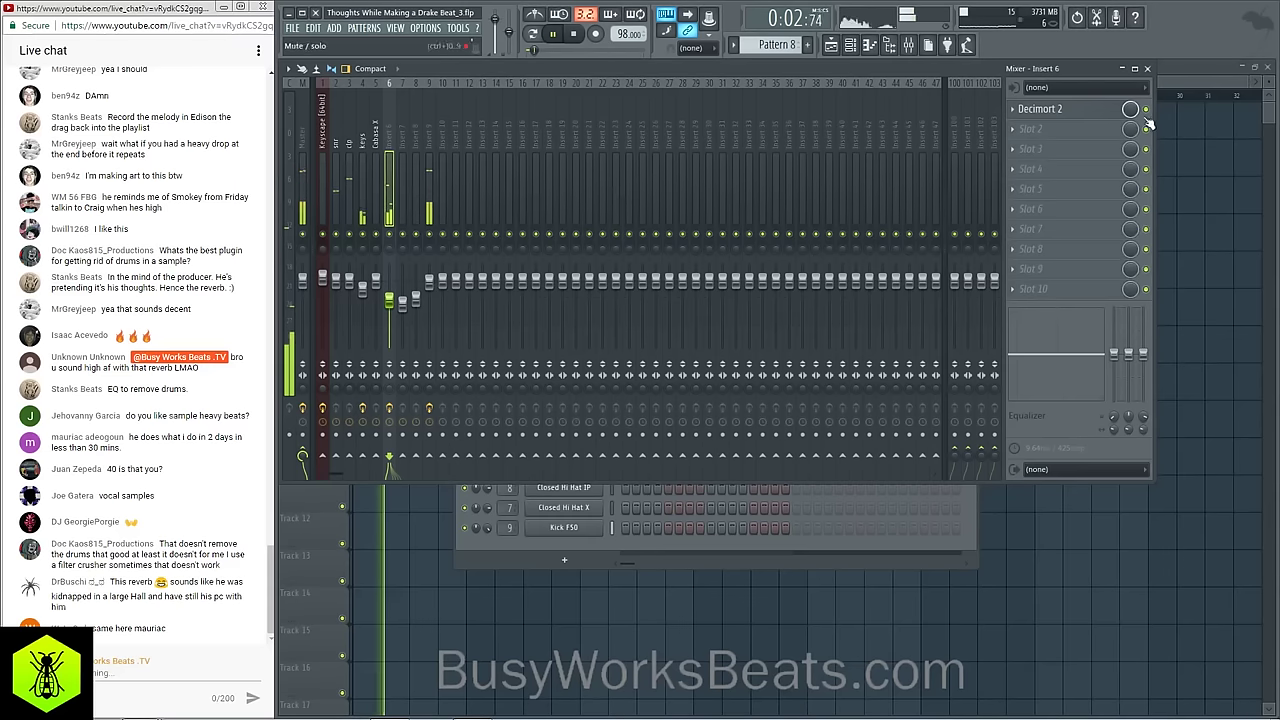
{"action": "left_click", "coordinate": [1110, 110]}
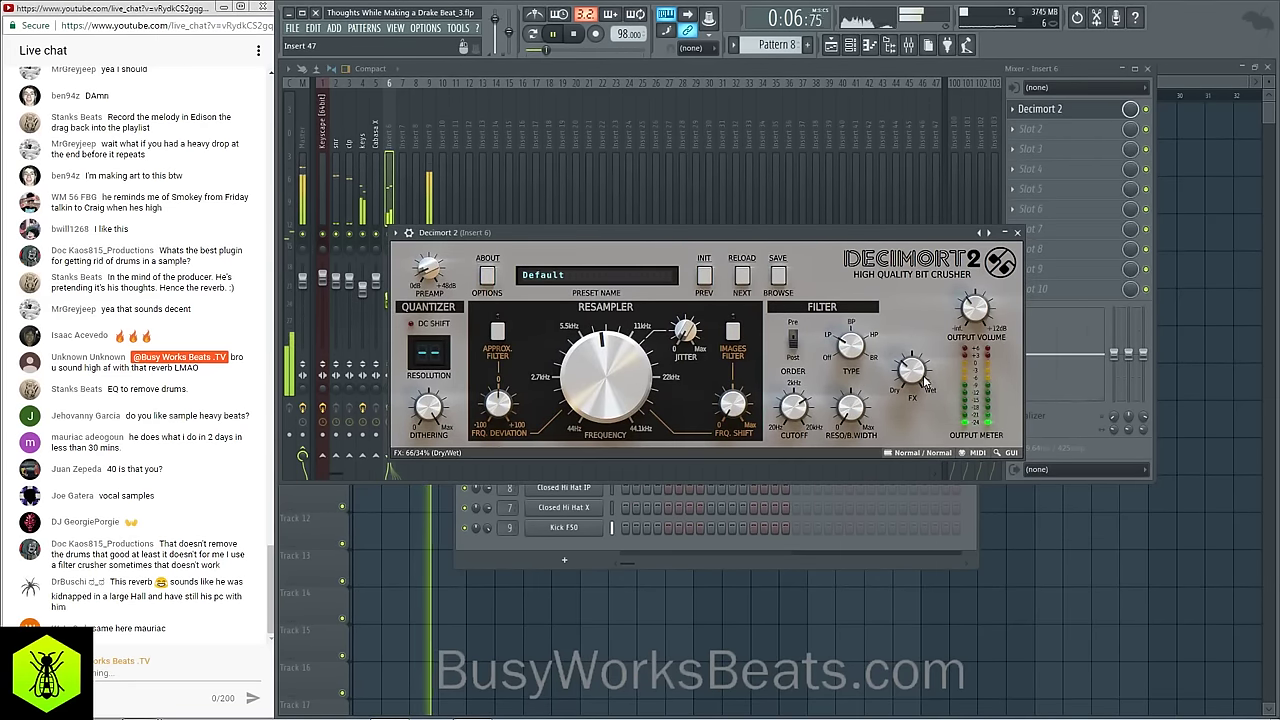
{"action": "left_click_drag", "start_coordinate": [915, 378], "coordinate": [915, 382]}
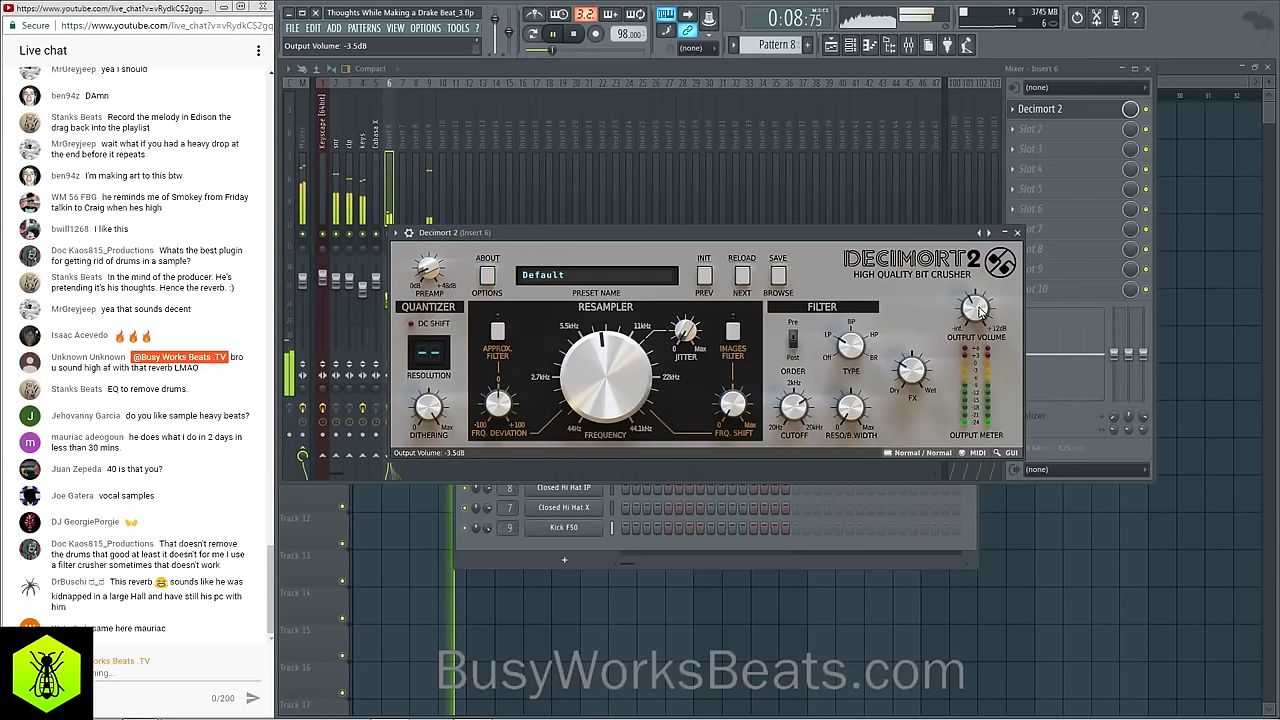
{"action": "left_click_drag", "start_coordinate": [981, 307], "coordinate": [984, 312]}
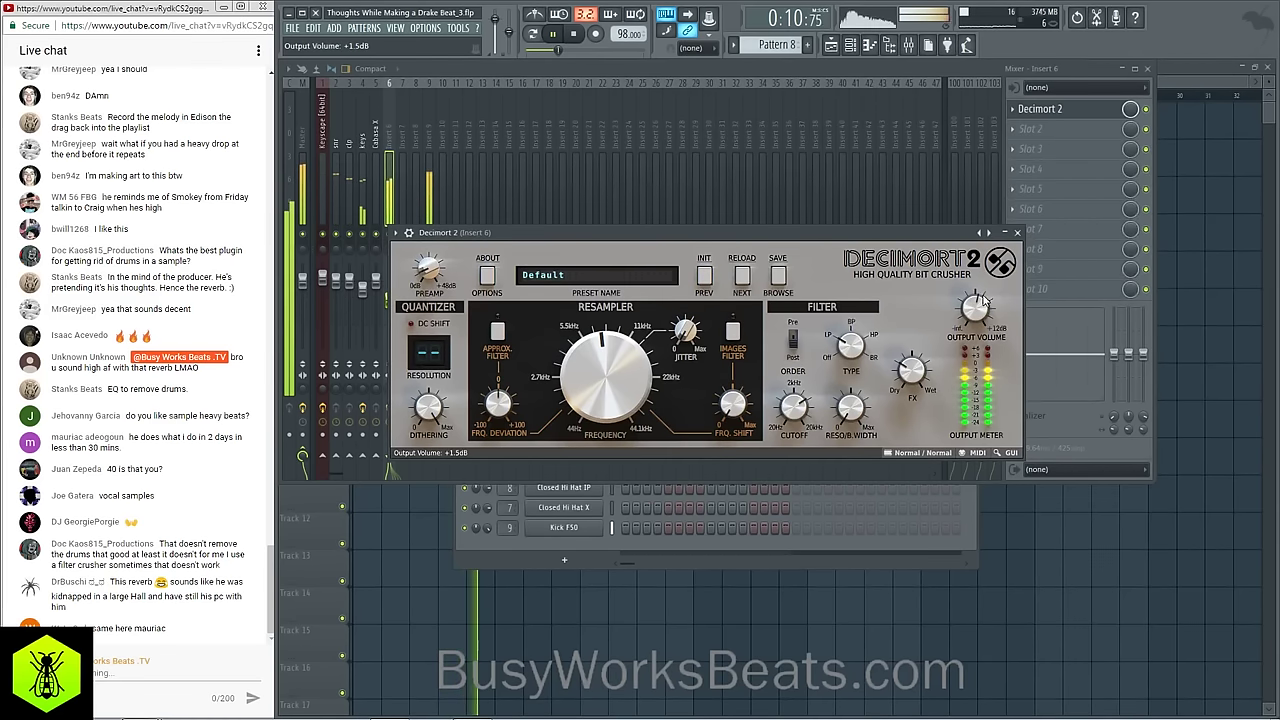
{"action": "left_click", "coordinate": [1017, 233]}
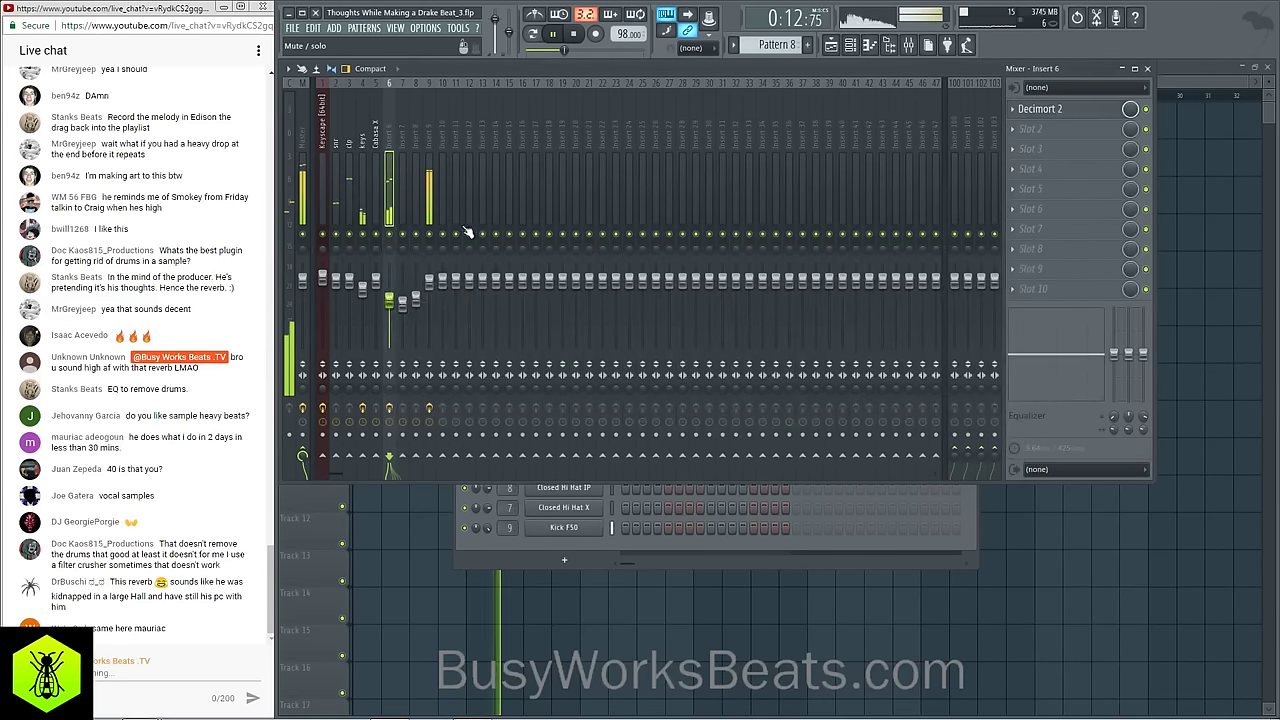
Step: Add Passive EQ to the keys mixer track, switch it to Mid/Side mode and set the Side high-pass to 220
{"action": "left_click", "coordinate": [364, 178]}
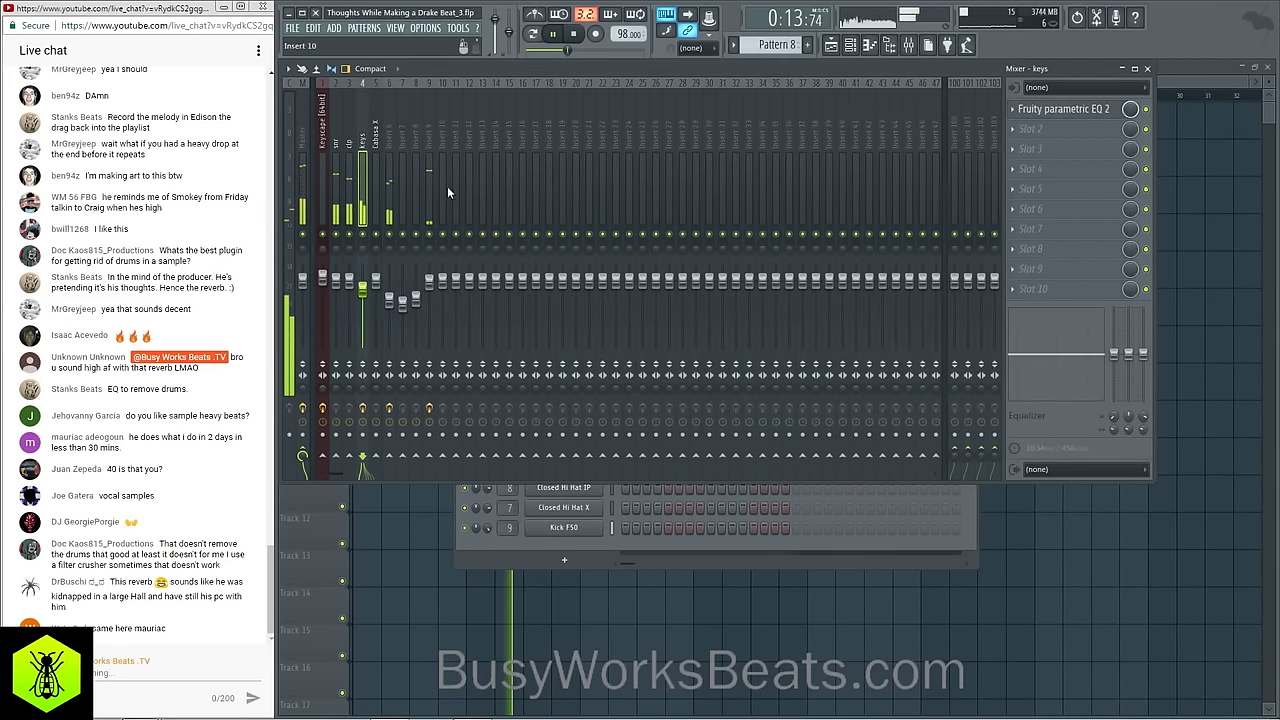
{"action": "left_click", "coordinate": [1063, 130]}
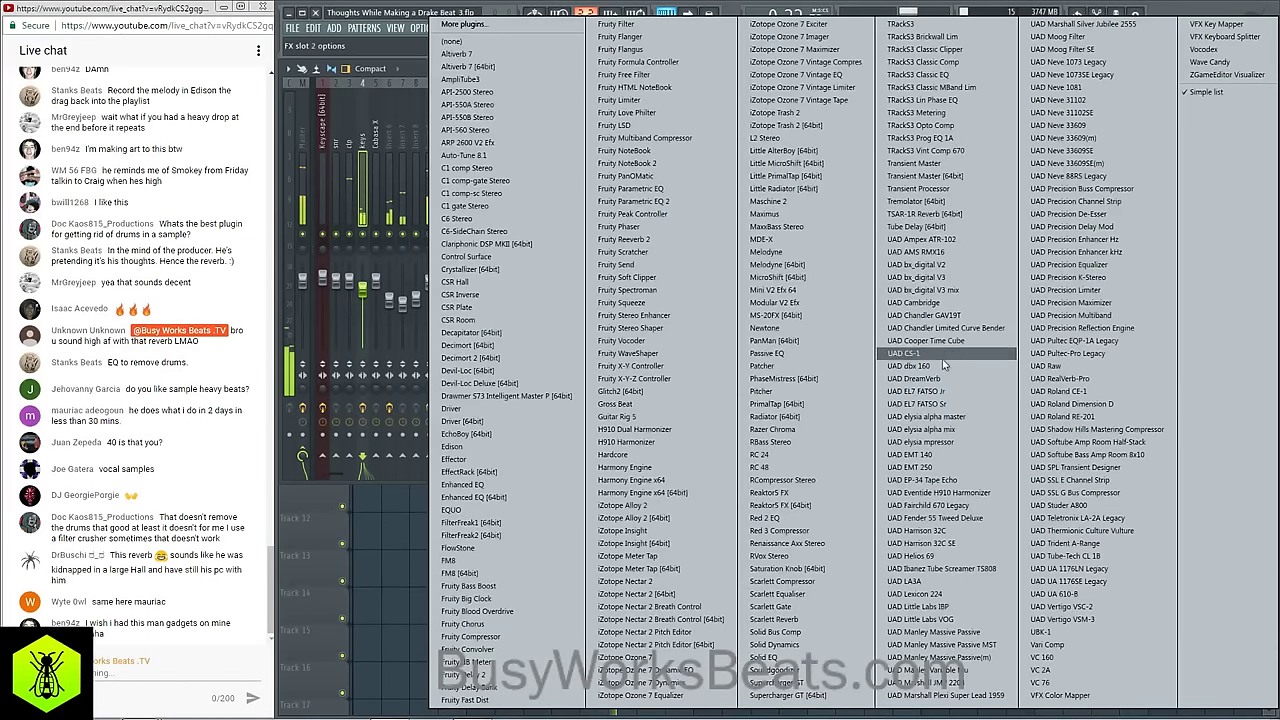
{"action": "left_click", "coordinate": [802, 358]}
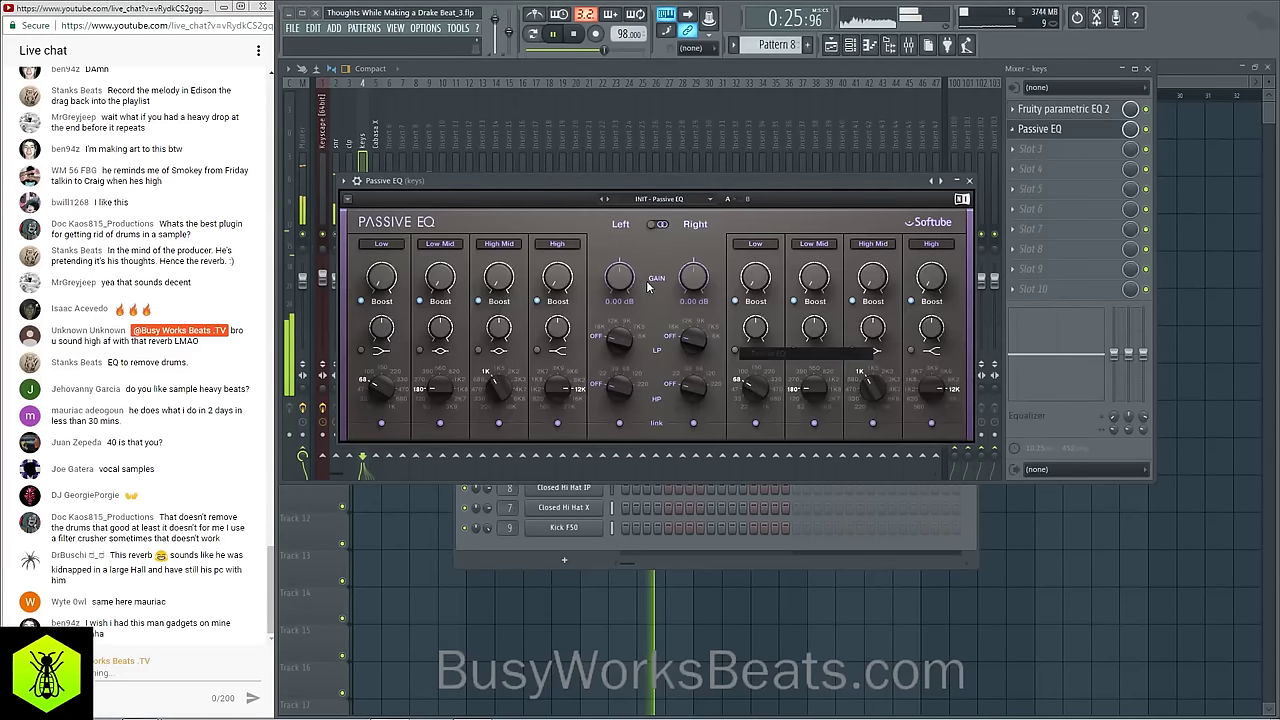
{"action": "left_click", "coordinate": [657, 225]}
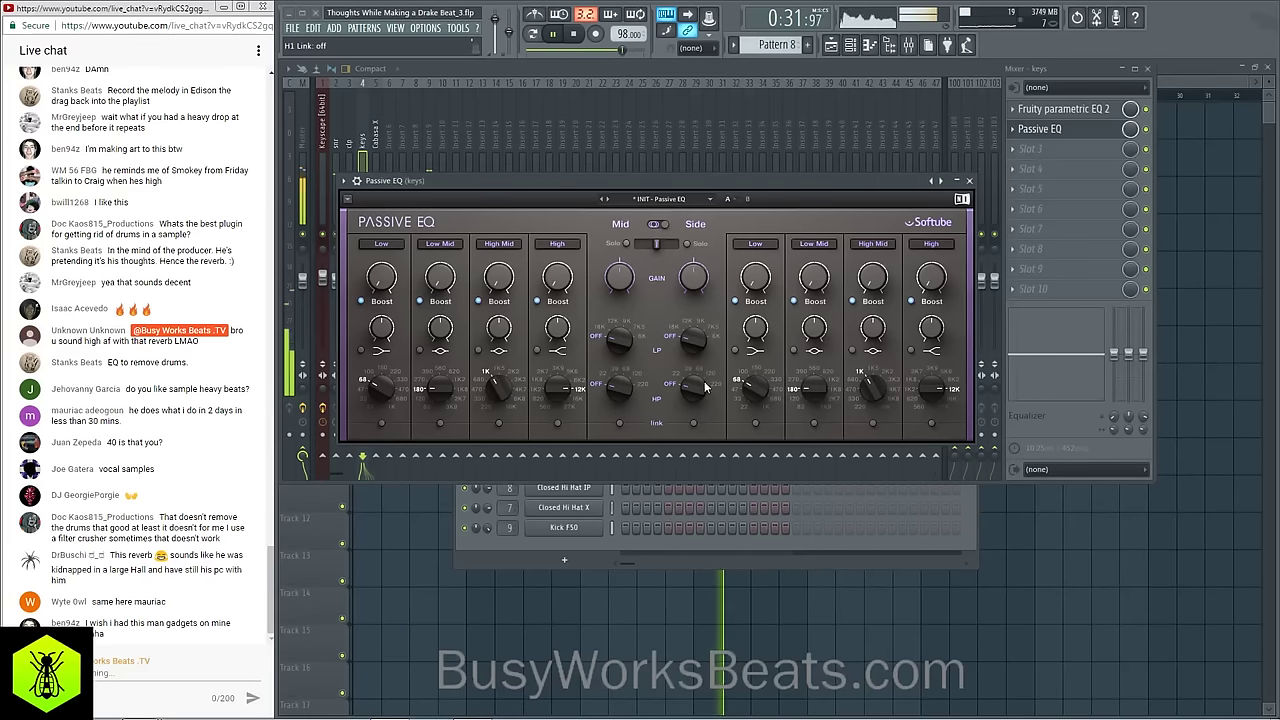
{"action": "left_click_drag", "start_coordinate": [702, 392], "coordinate": [702, 350]}
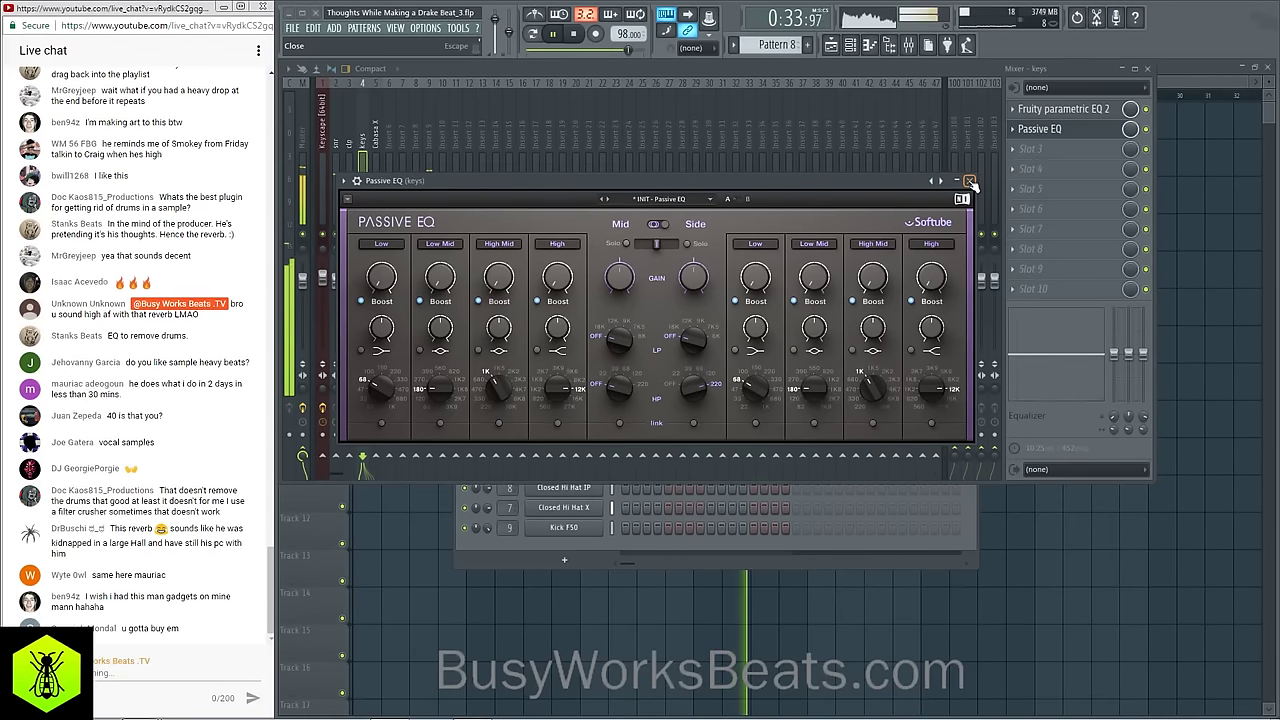
{"action": "left_click", "coordinate": [969, 181]}
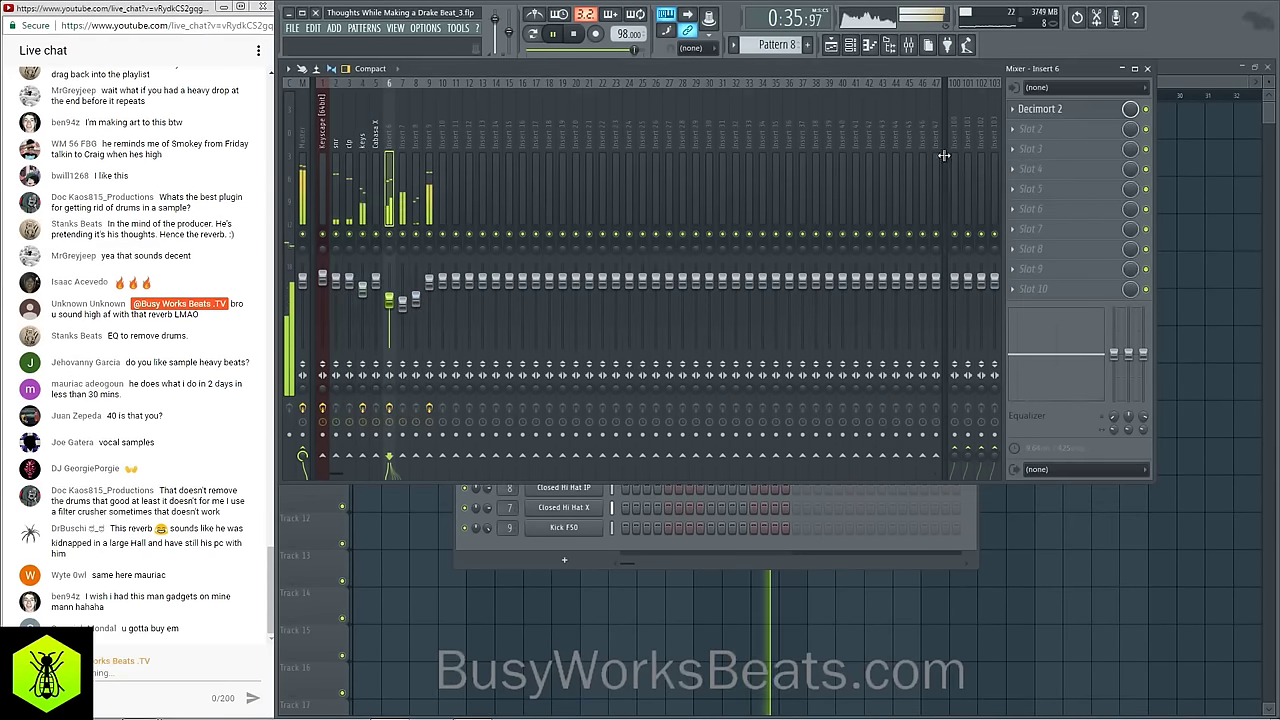
Step: Add Passive EQ after Decimort 2 on Insert 6 and lower the track's fader to -8.8 dB
{"action": "left_click", "coordinate": [1012, 129]}
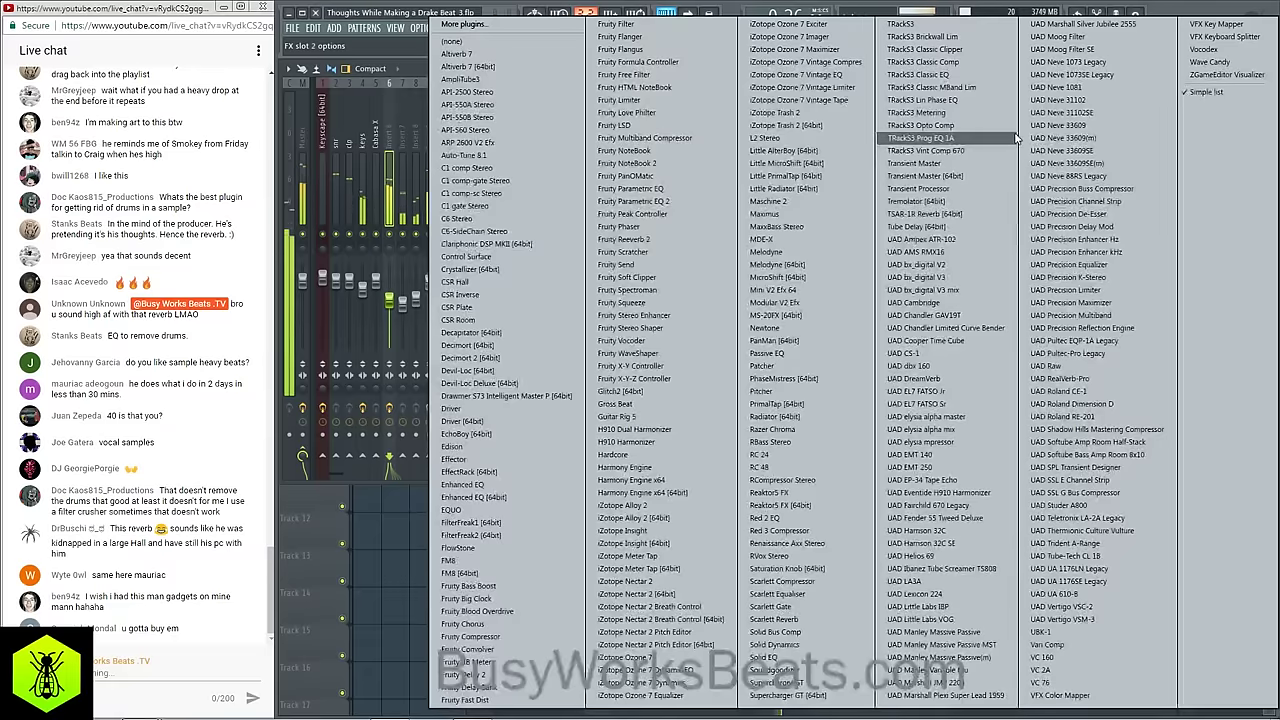
{"action": "left_click", "coordinate": [797, 355]}
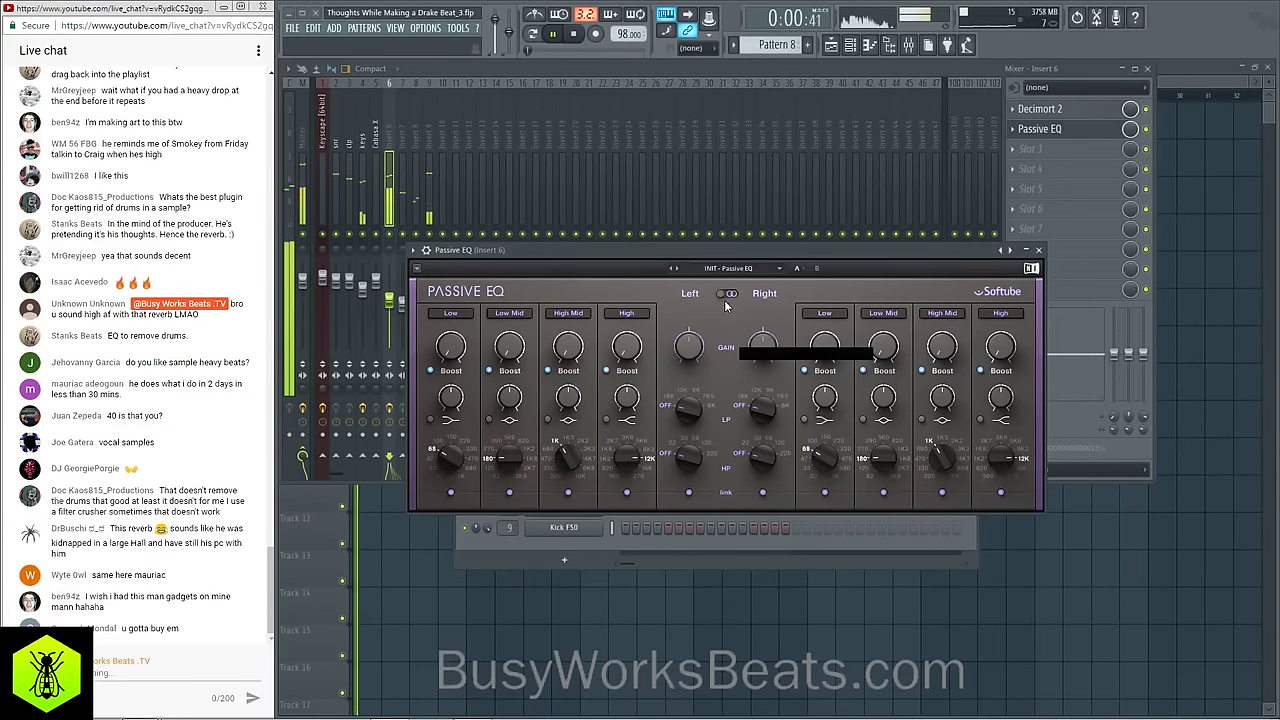
{"action": "left_click", "coordinate": [1038, 249]}
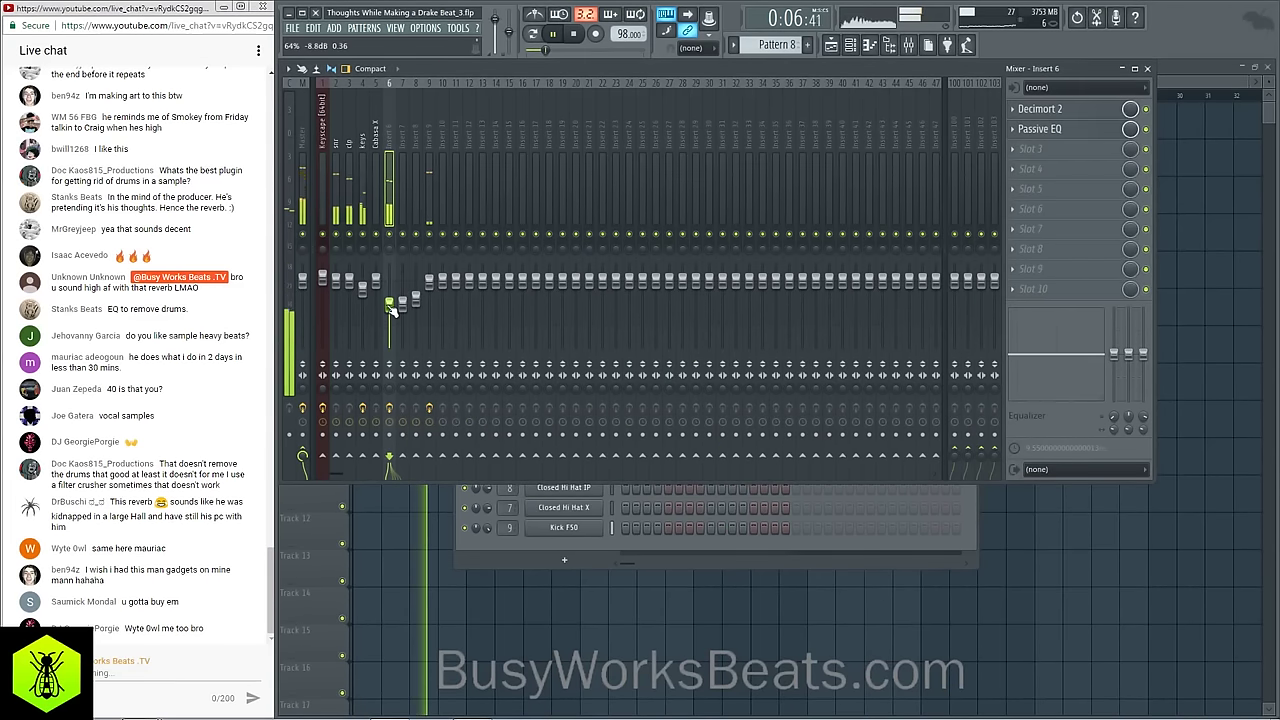
Step: Add a Reaktor5 instrument channel to the channel rack
{"action": "left_click", "coordinate": [528, 618]}
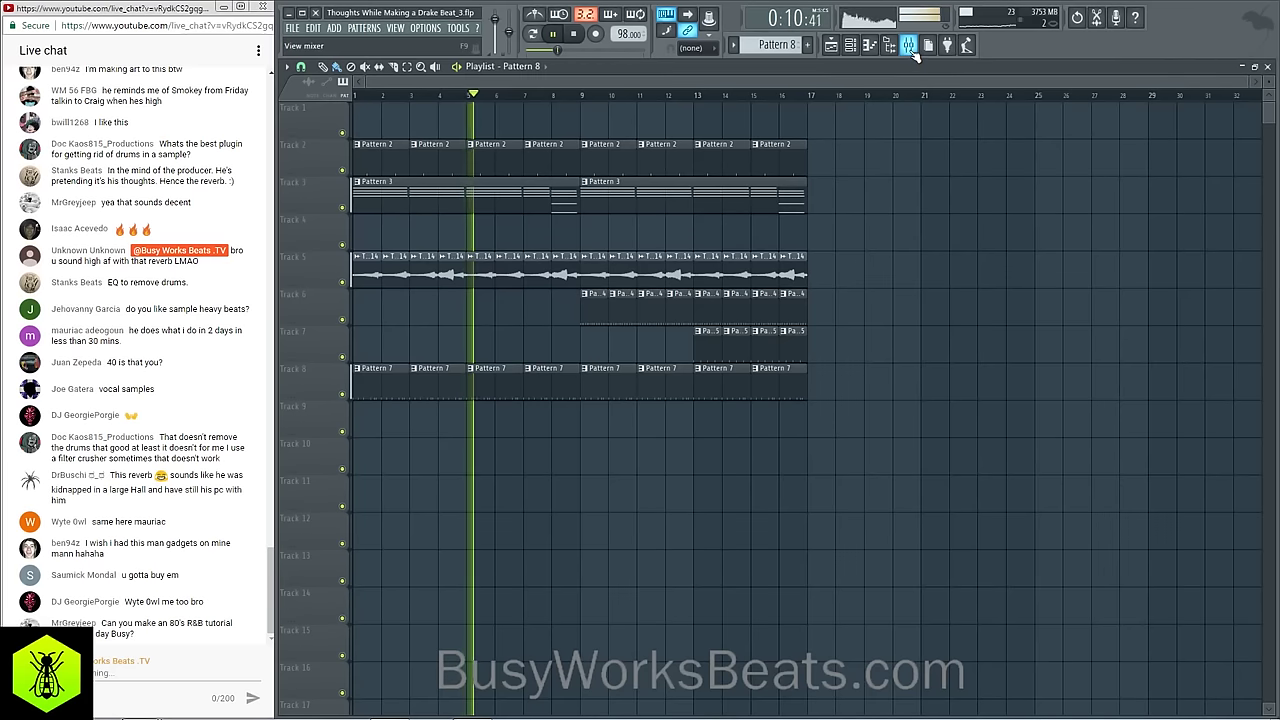
{"action": "key", "text": "F9"}
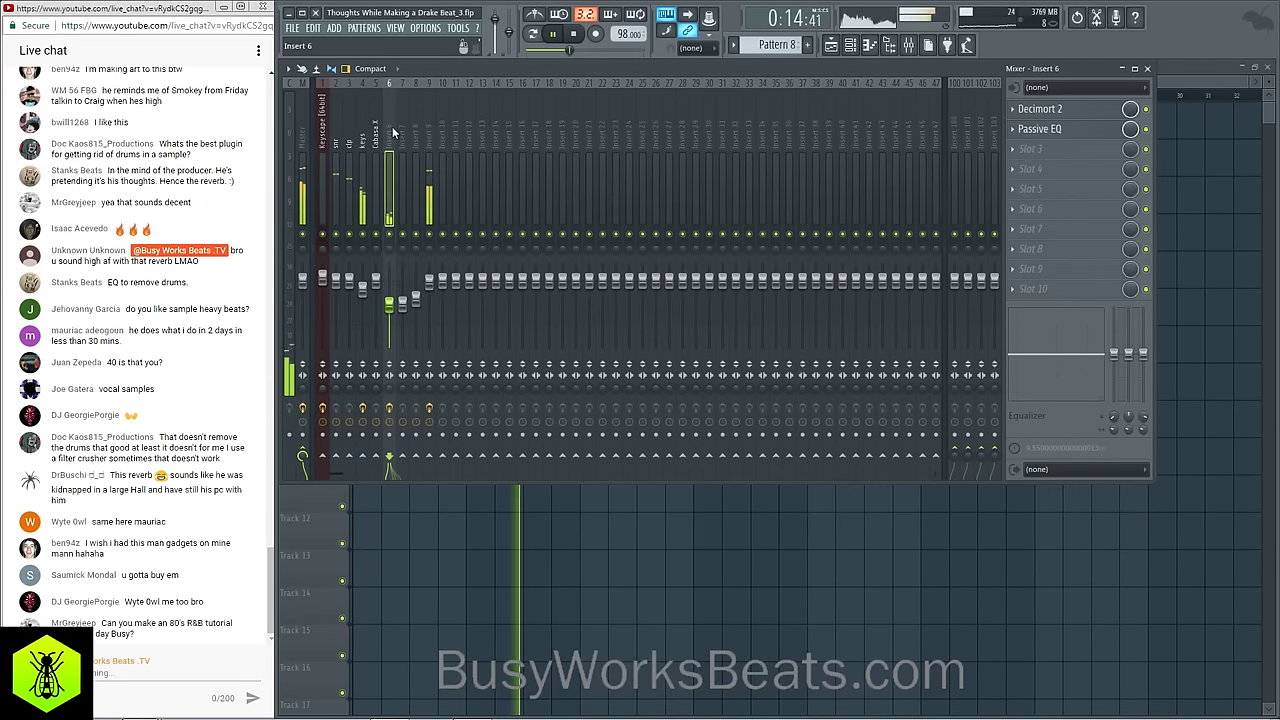
{"action": "left_click", "coordinate": [850, 47]}
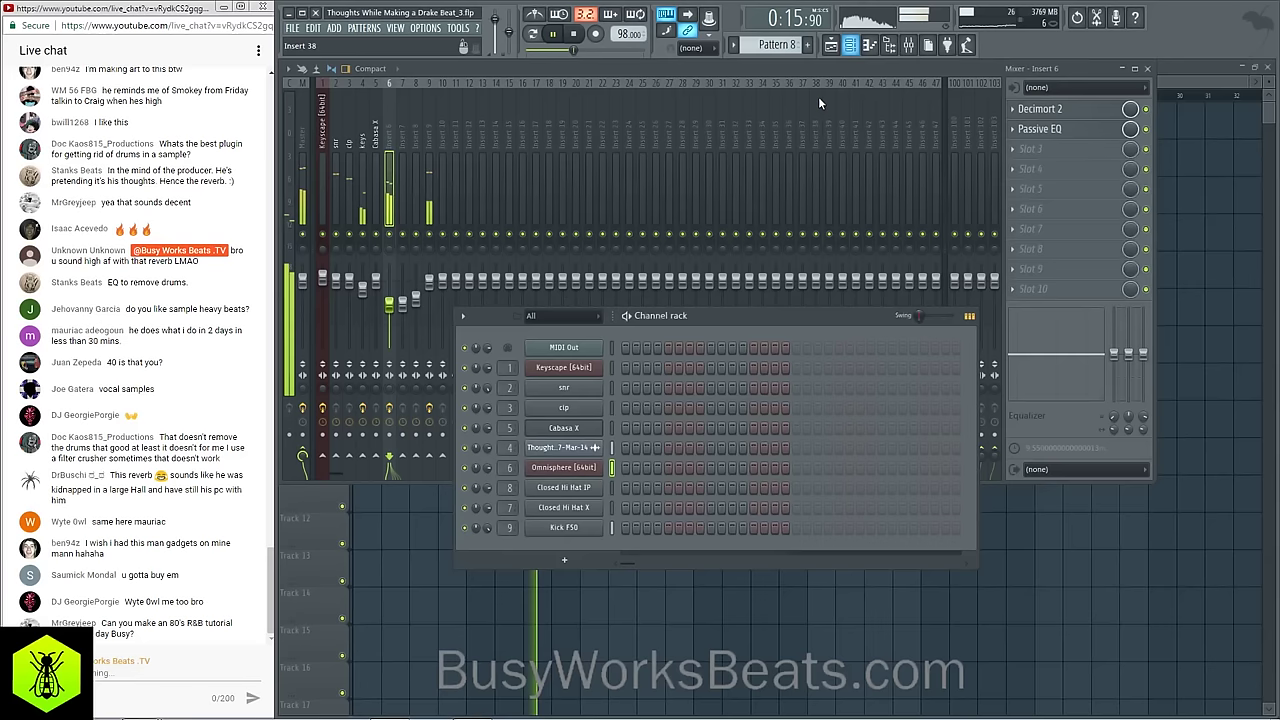
{"action": "left_click", "coordinate": [566, 559]}
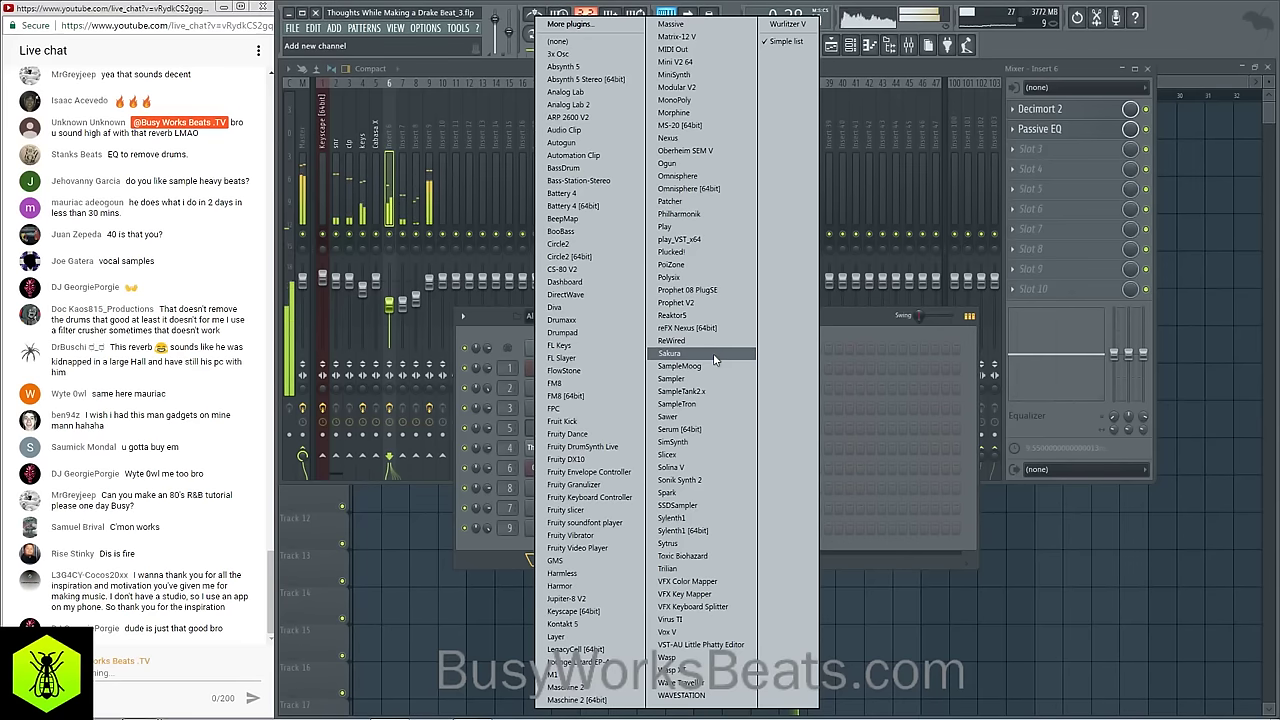
{"action": "left_click", "coordinate": [705, 318]}
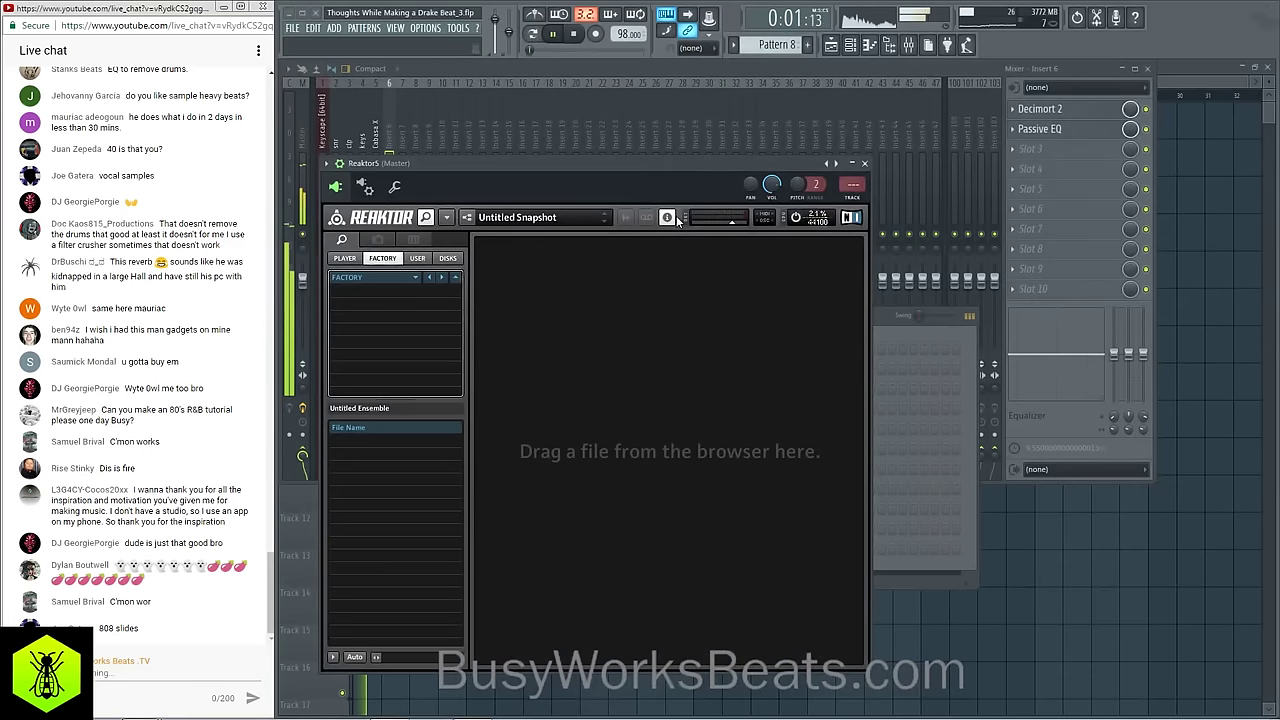
Step: Load the Monark ensemble into Reaktor5 and route its channel to mixer track 10
{"action": "left_click", "coordinate": [446, 219]}
{"action": "mouse_move", "coordinate": [460, 238]}
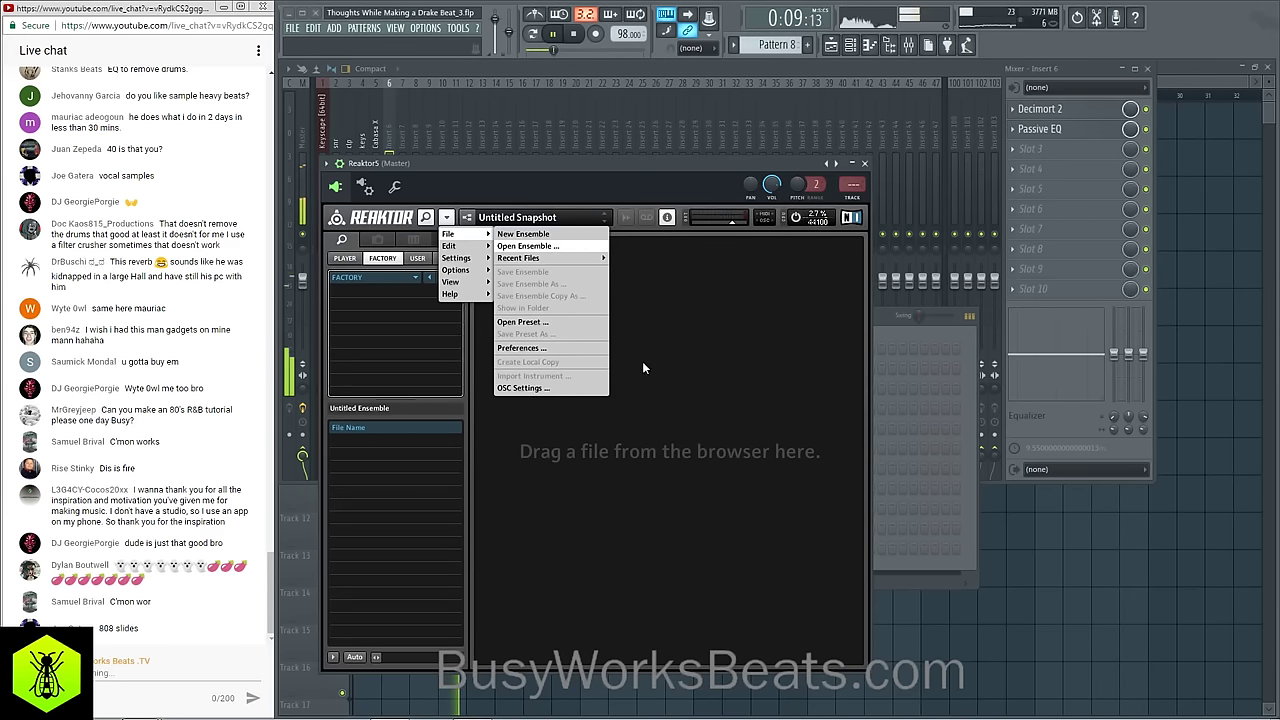
{"action": "left_click", "coordinate": [581, 309]}
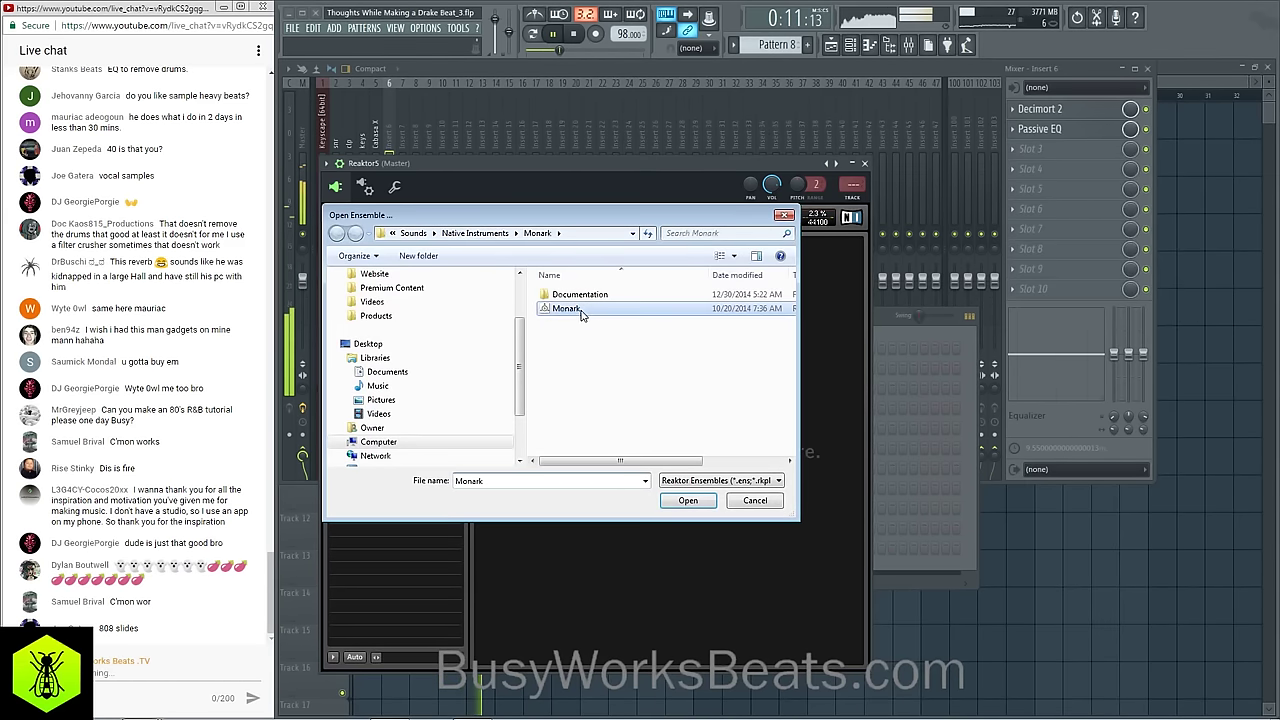
{"action": "left_click", "coordinate": [703, 503]}
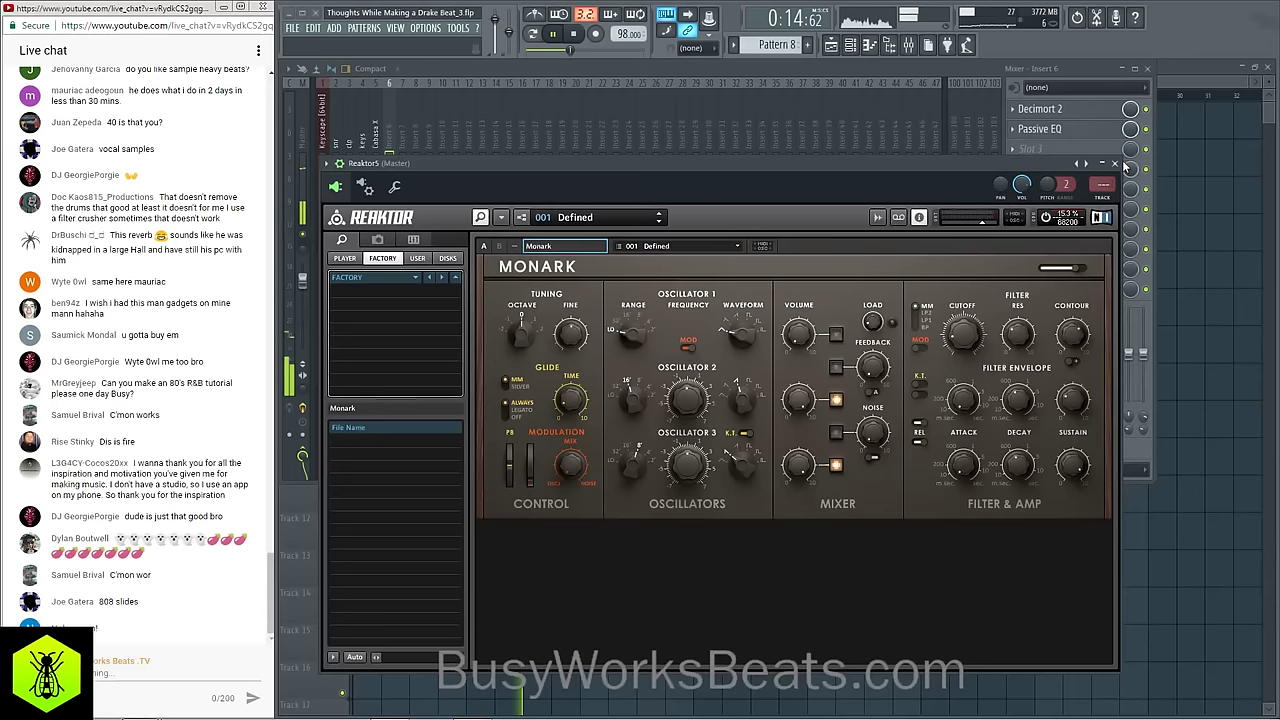
{"action": "left_click", "coordinate": [1115, 163]}
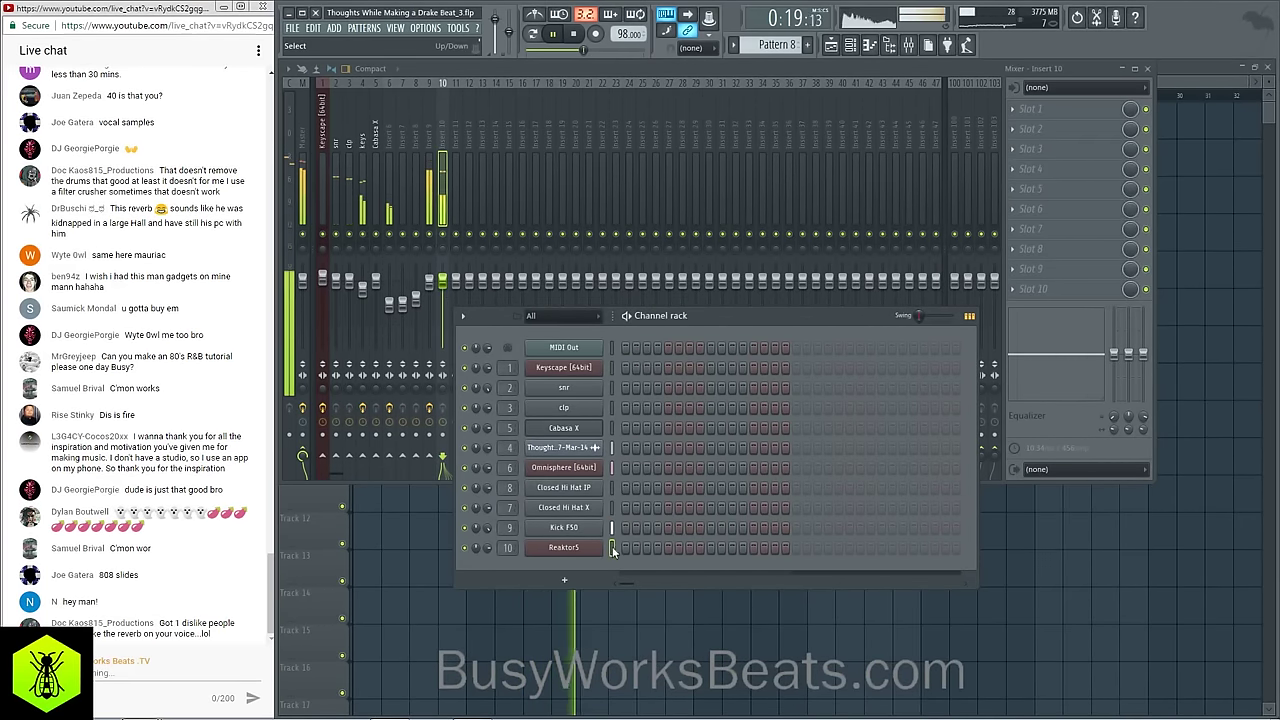
Step: Lower the fader of Insert 10 slightly and stop playback with the playlist in view
{"action": "left_click_drag", "start_coordinate": [437, 287], "coordinate": [437, 295]}
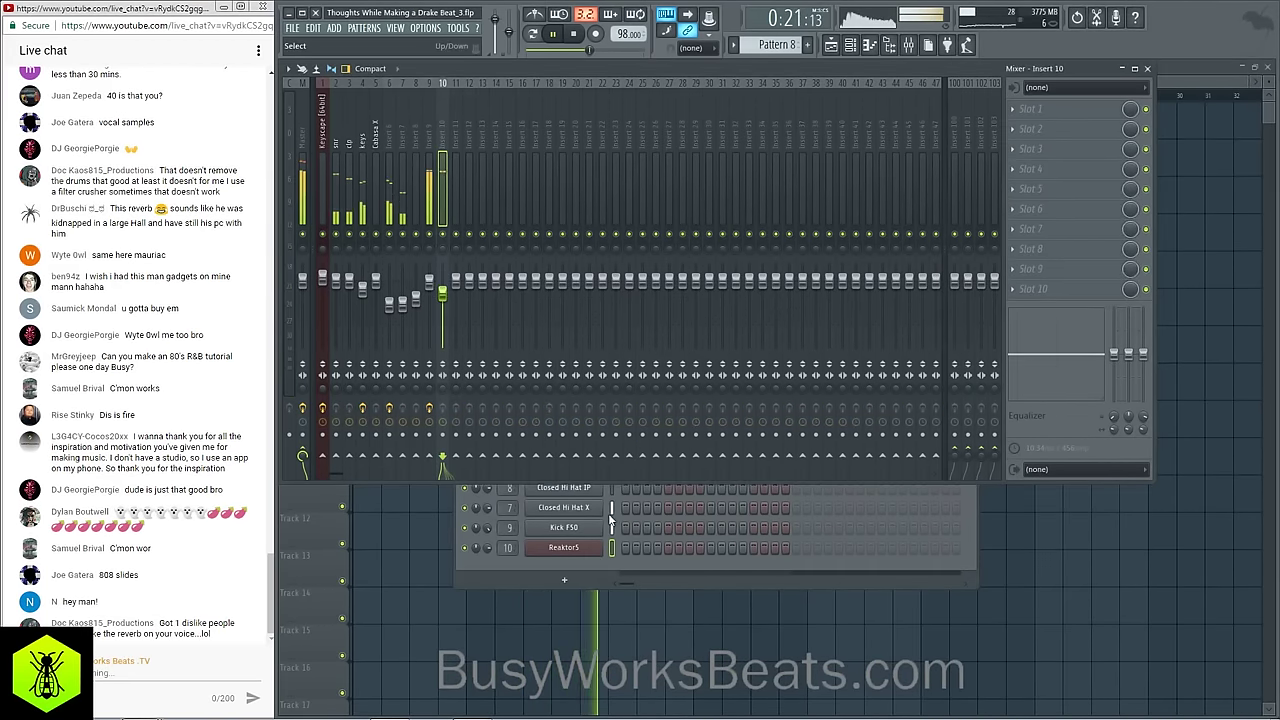
{"action": "key", "text": "F5"}
{"action": "key", "text": "space"}
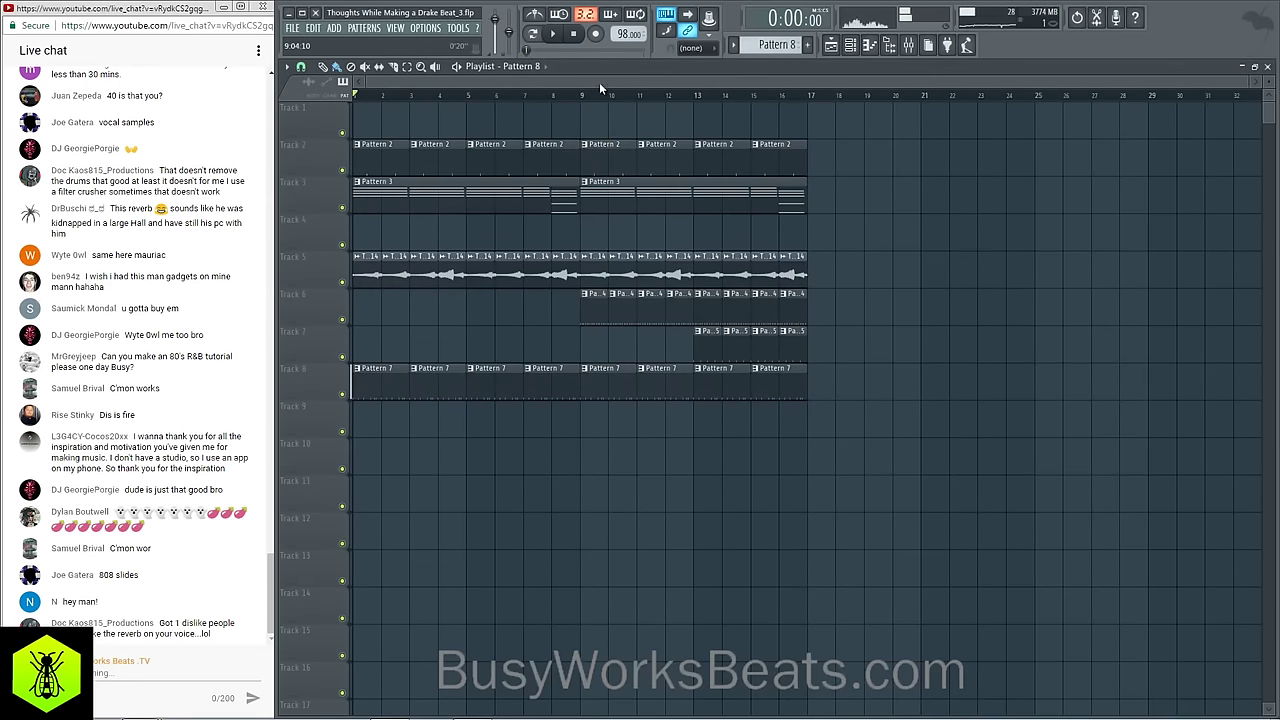
Step: Record an eight-bar Reaktor5 melody into Pattern 8 along with the playing song
{"action": "left_click", "coordinate": [846, 50]}
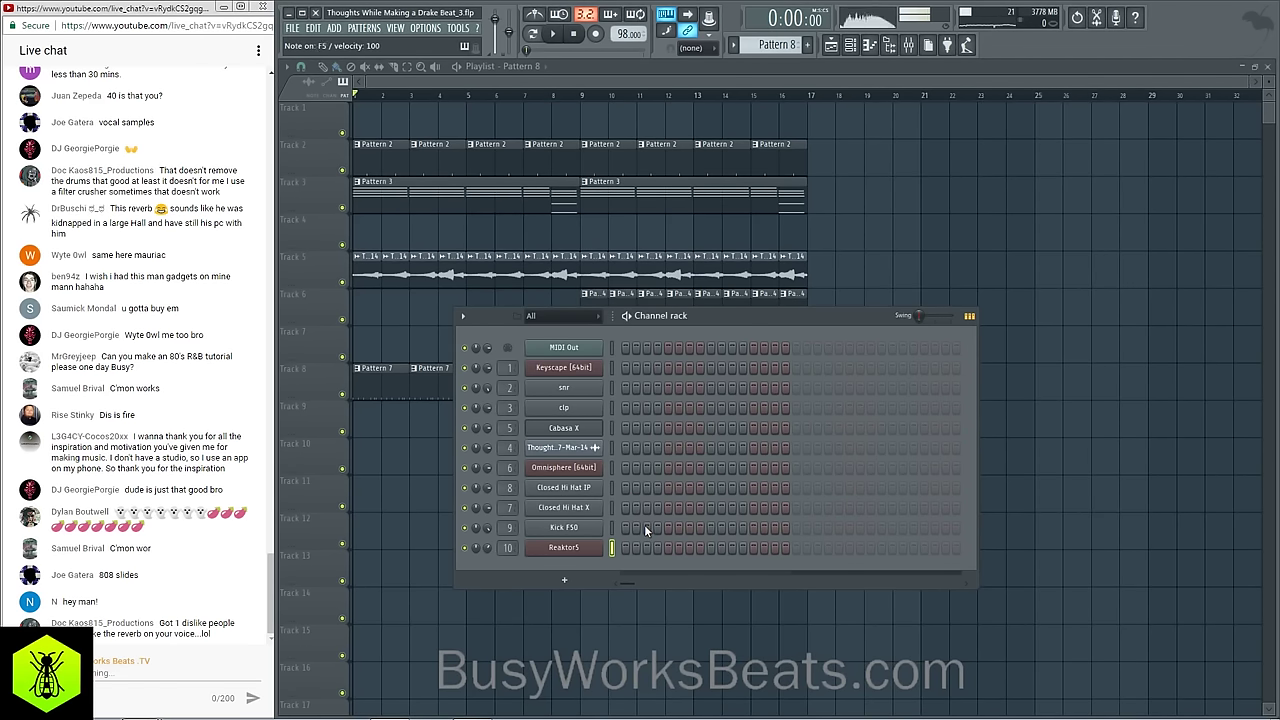
{"action": "left_click", "coordinate": [595, 33]}
{"action": "left_click", "coordinate": [682, 424]}
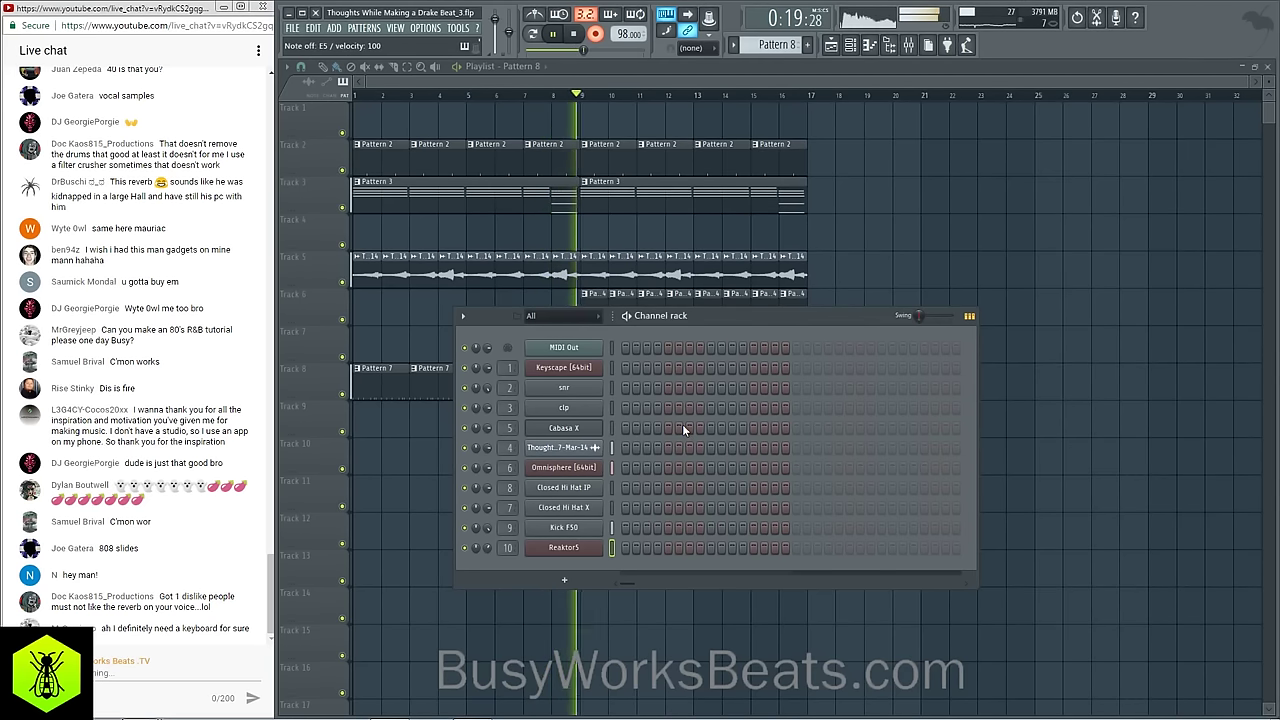
{"action": "key", "text": "space"}
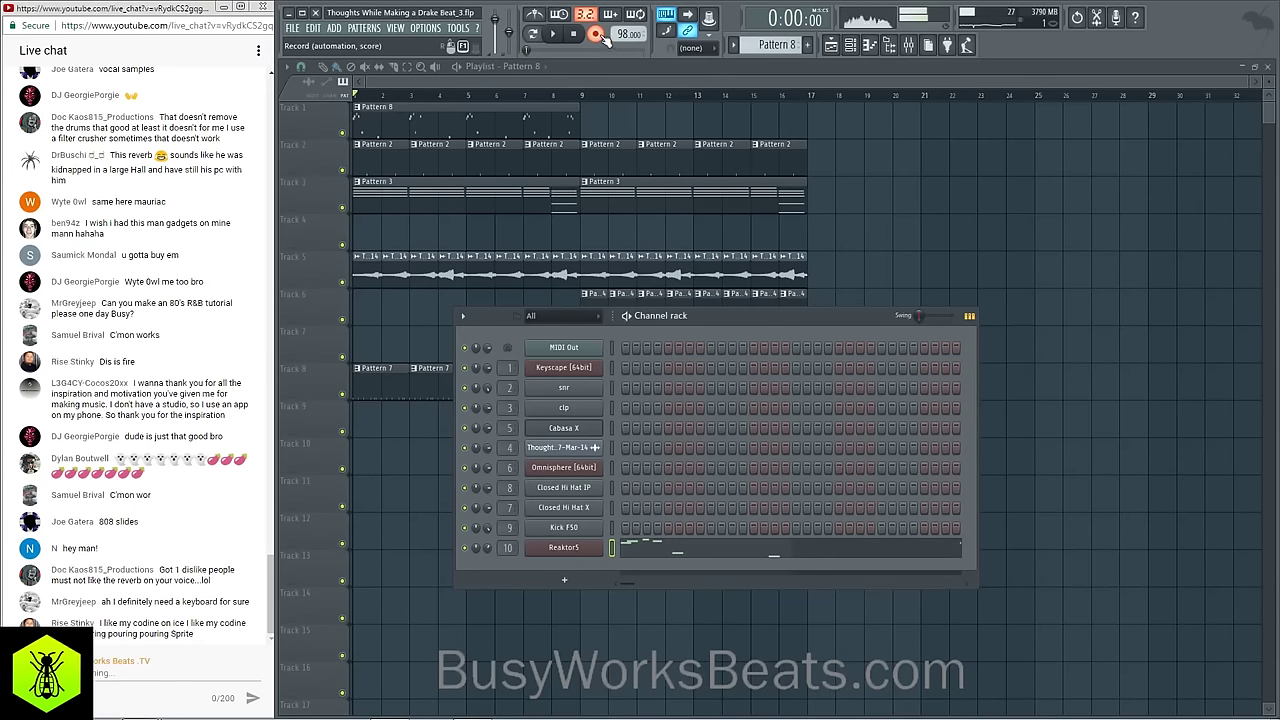
Step: In the Reaktor5 piano roll, set snap to none, shift all recorded notes slightly later and audition them
{"action": "left_click", "coordinate": [692, 545]}
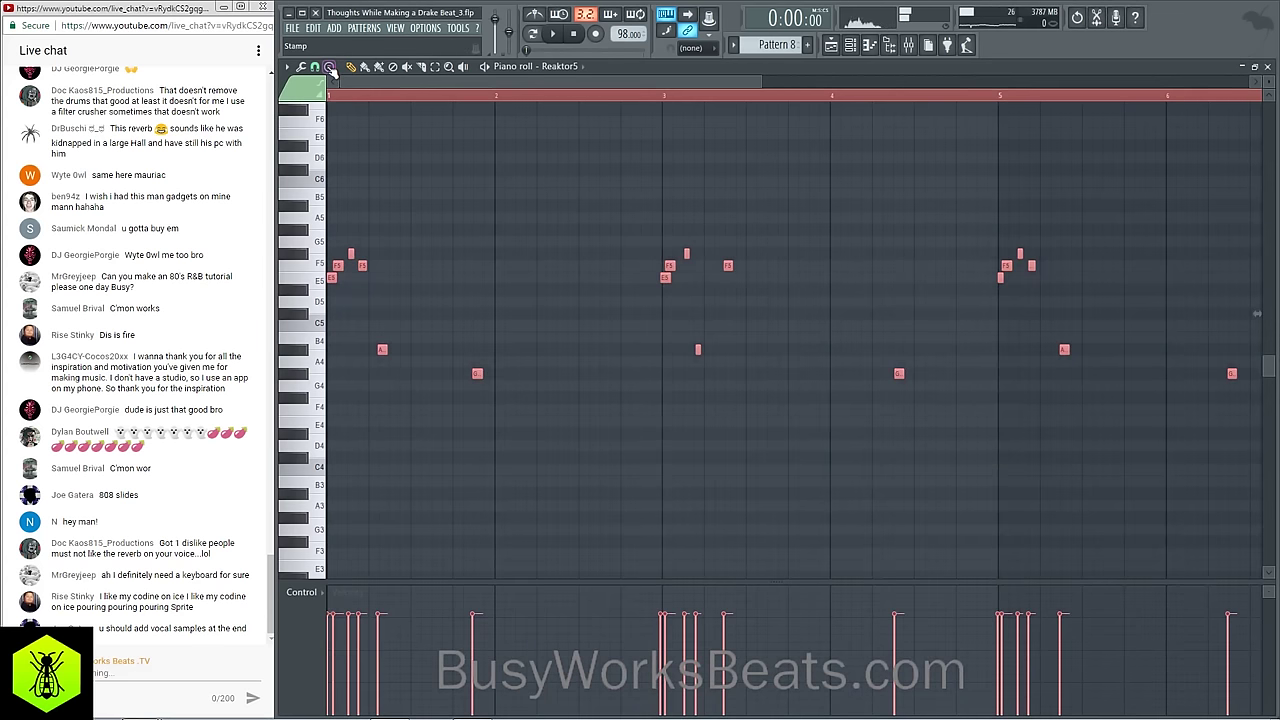
{"action": "left_click", "coordinate": [315, 66]}
{"action": "left_click", "coordinate": [333, 131]}
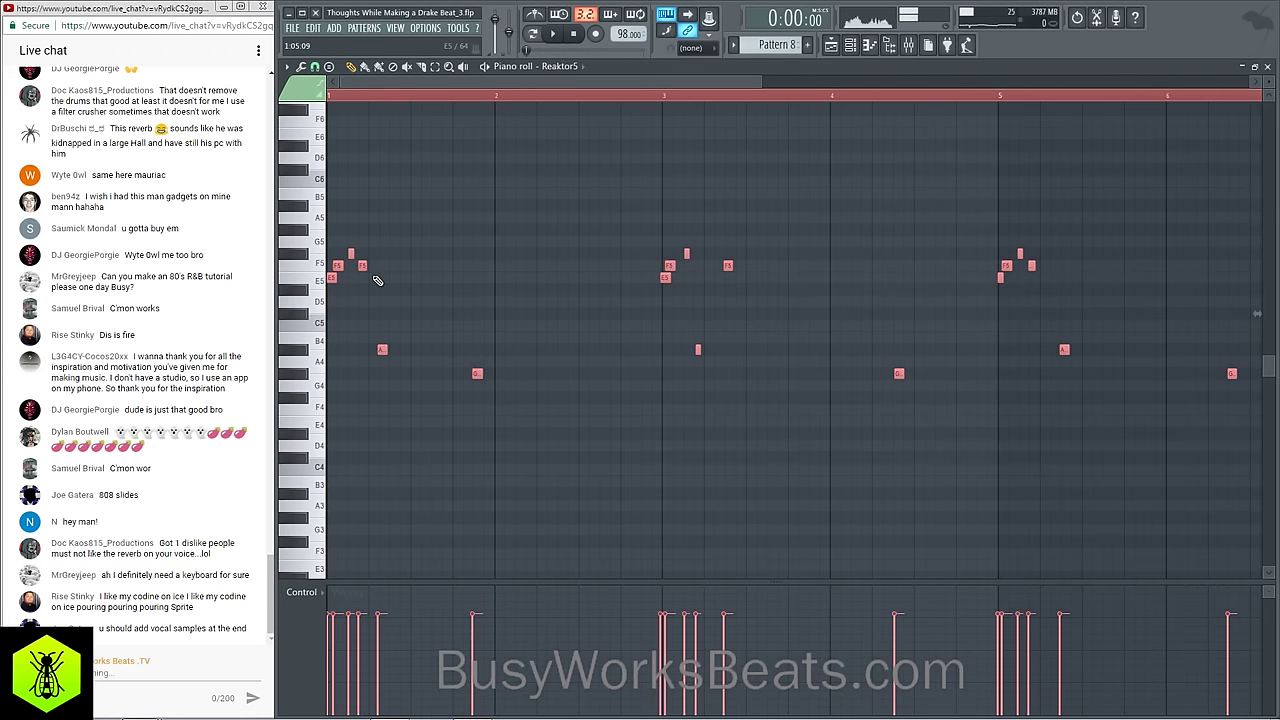
{"action": "scroll", "coordinate": [377, 280], "scroll_direction": "right", "scroll_amount": 5}
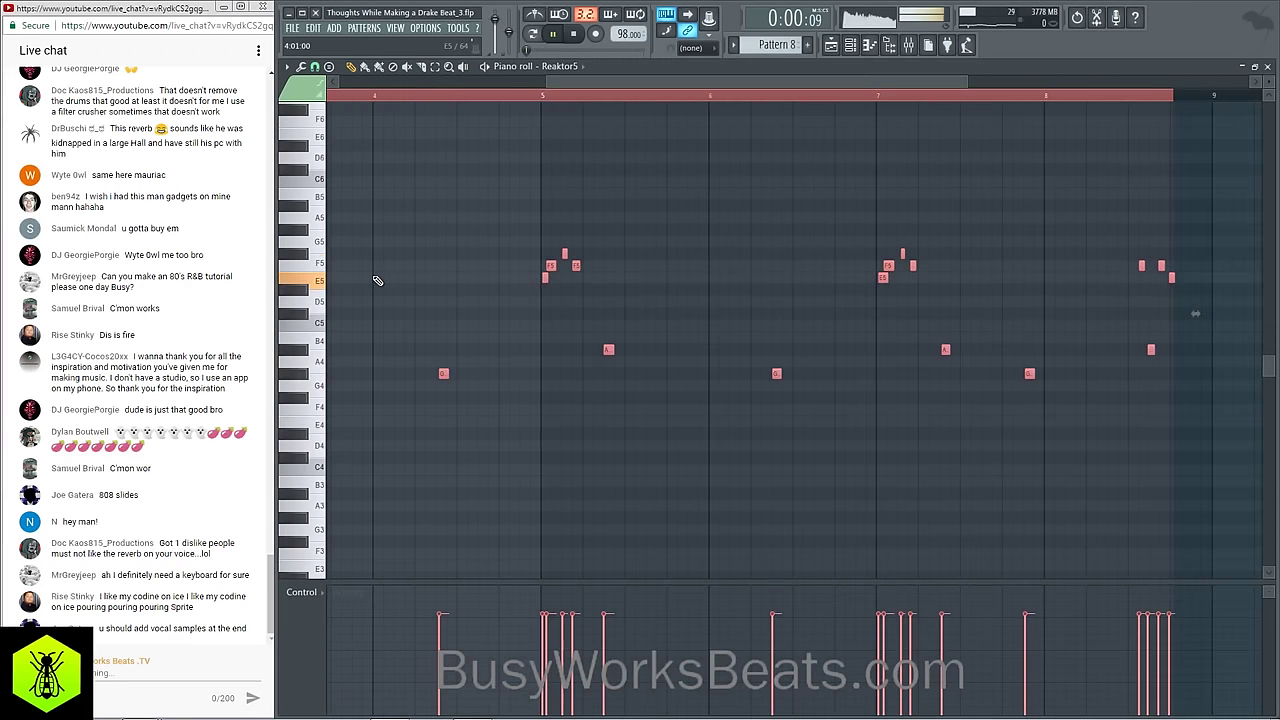
{"action": "left_click_drag", "start_coordinate": [561, 82], "coordinate": [338, 88]}
{"action": "key", "text": "ctrl+d"}
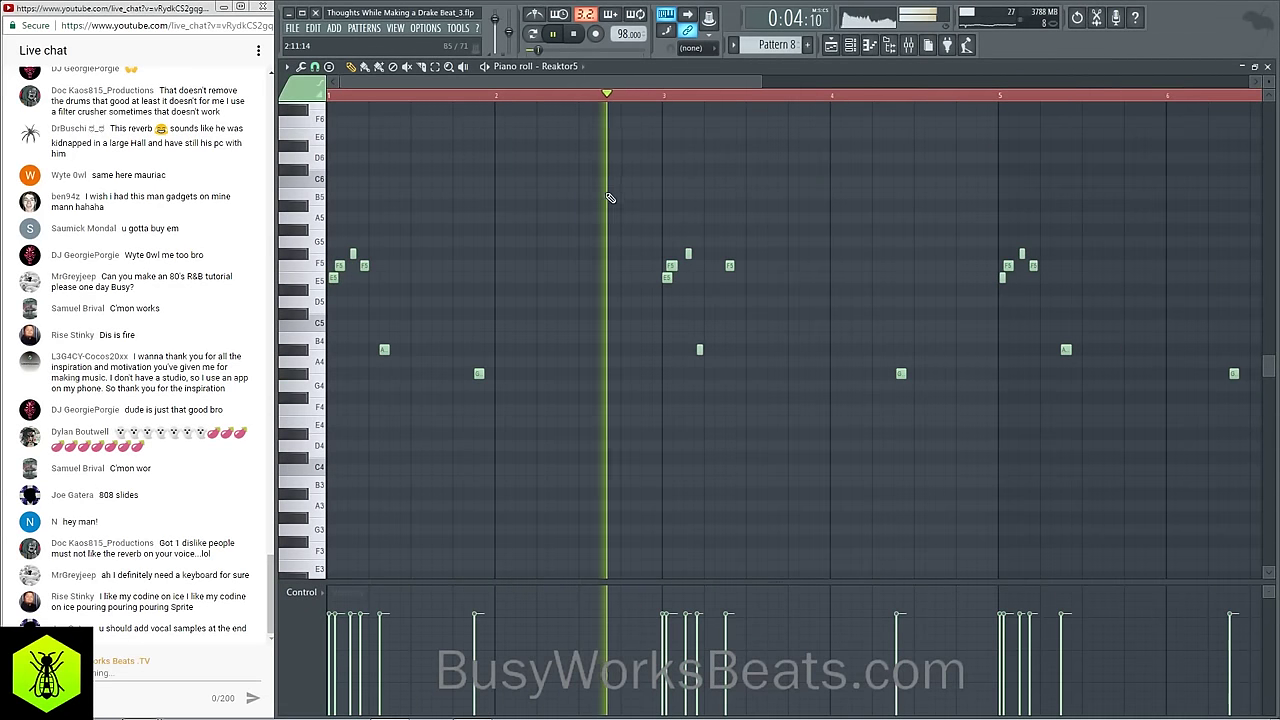
{"action": "key", "text": "space"}
Step: Set the piano roll snap to 1/2 step and add three short descending notes, F#4, F4 and D#4, in bar 2
{"action": "left_click", "coordinate": [315, 66]}
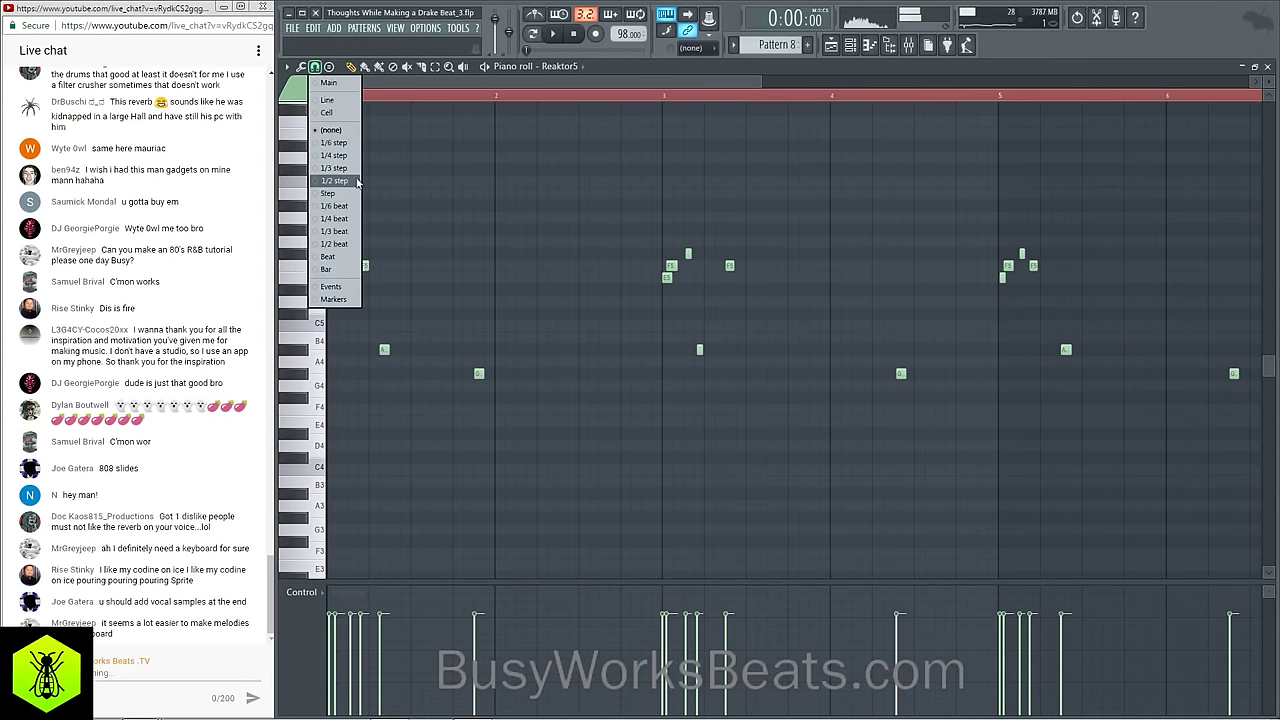
{"action": "left_click", "coordinate": [335, 181]}
{"action": "key", "text": "space"}
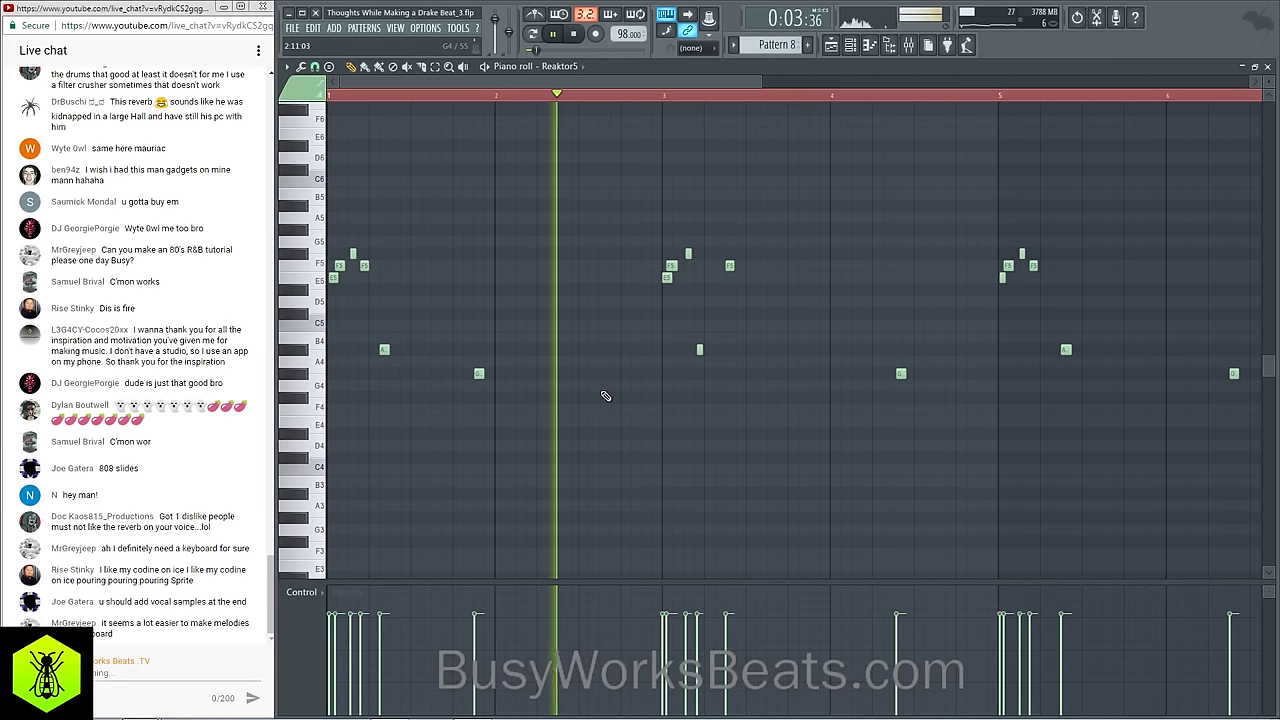
{"action": "key", "text": "space"}
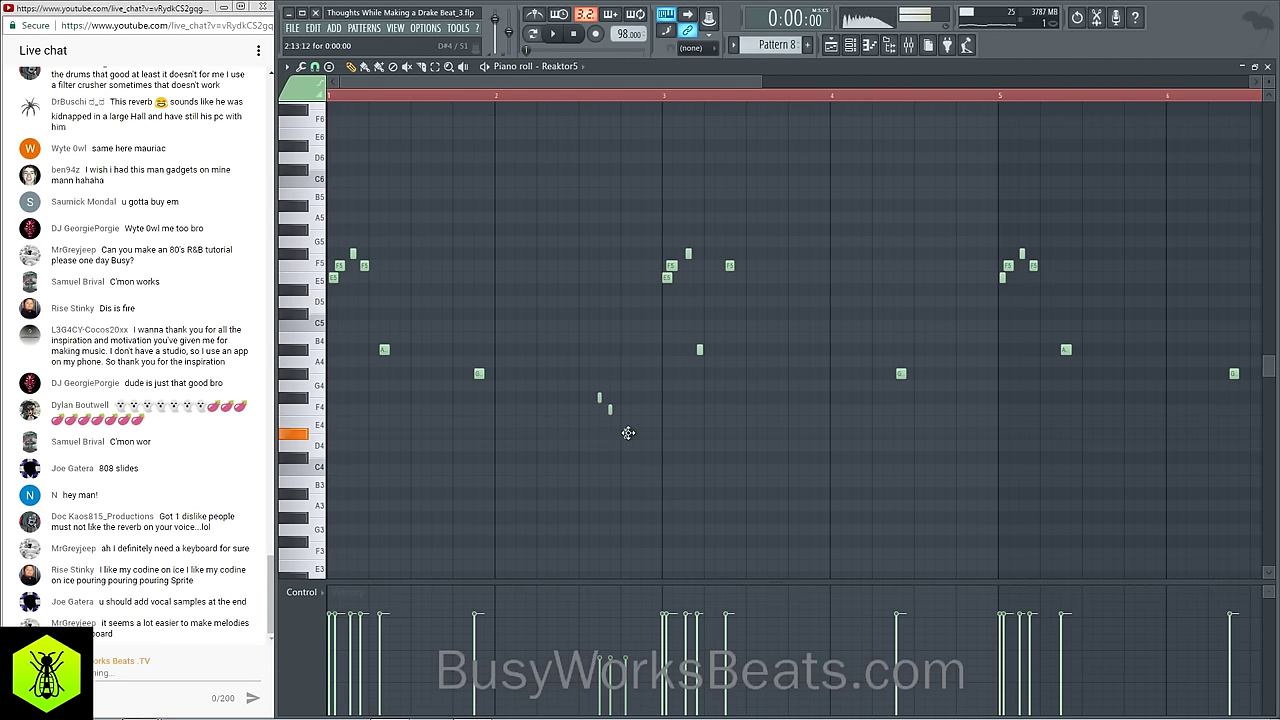
Step: Replace the last of the three descending notes in bar 2 with a D#4 slightly earlier while auditioning the phrase
{"action": "key", "text": "space"}
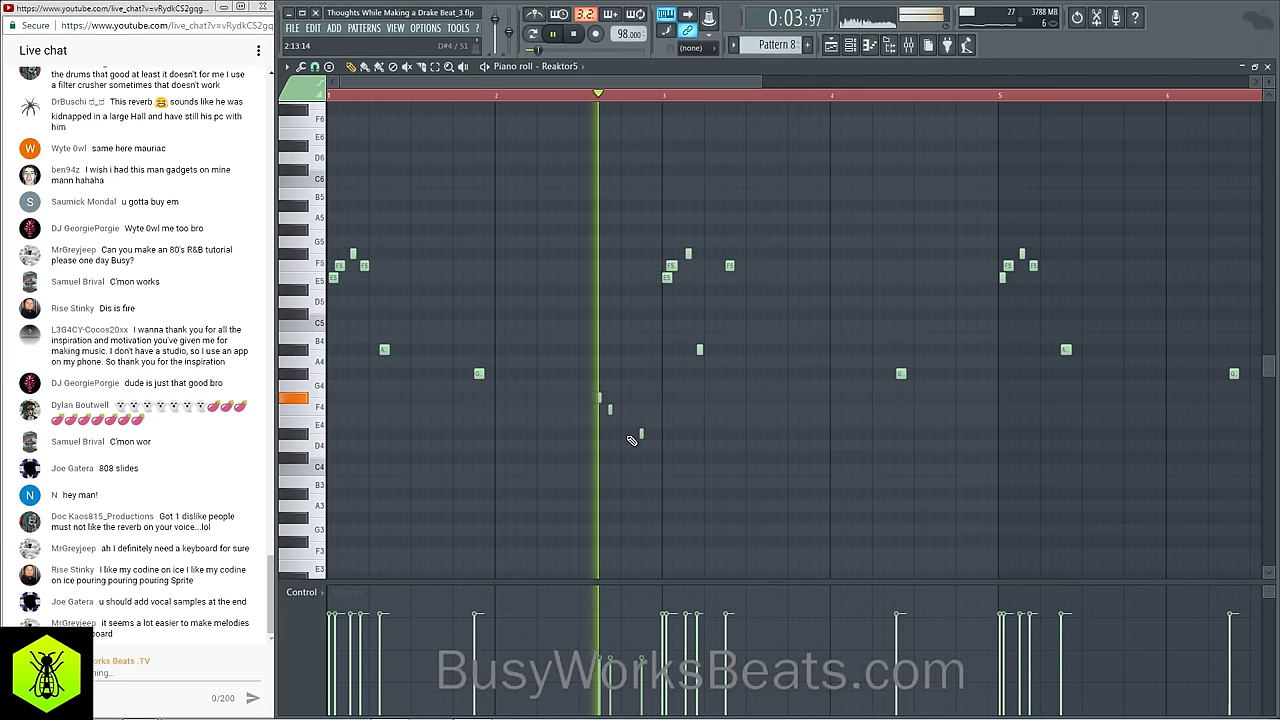
{"action": "key", "text": "space"}
{"action": "key", "text": "space"}
{"action": "left_click", "coordinate": [631, 436]}
{"action": "right_click", "coordinate": [642, 437]}
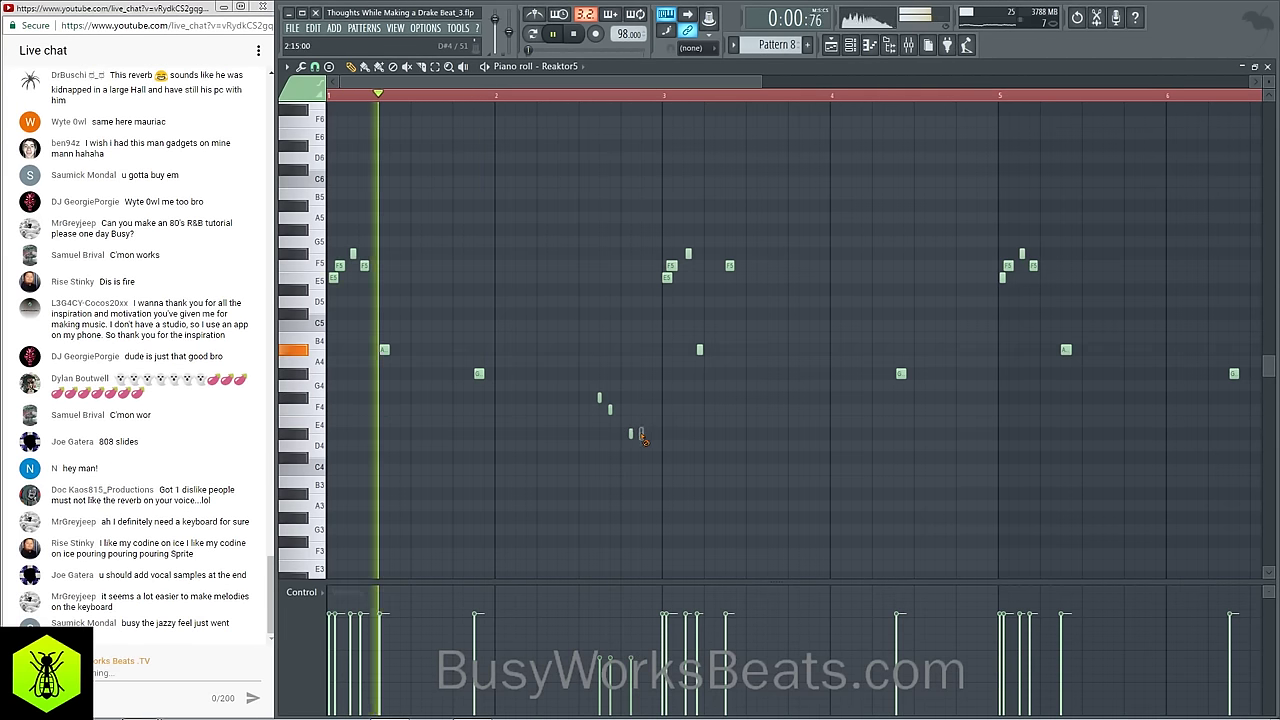
{"action": "key", "text": "space"}
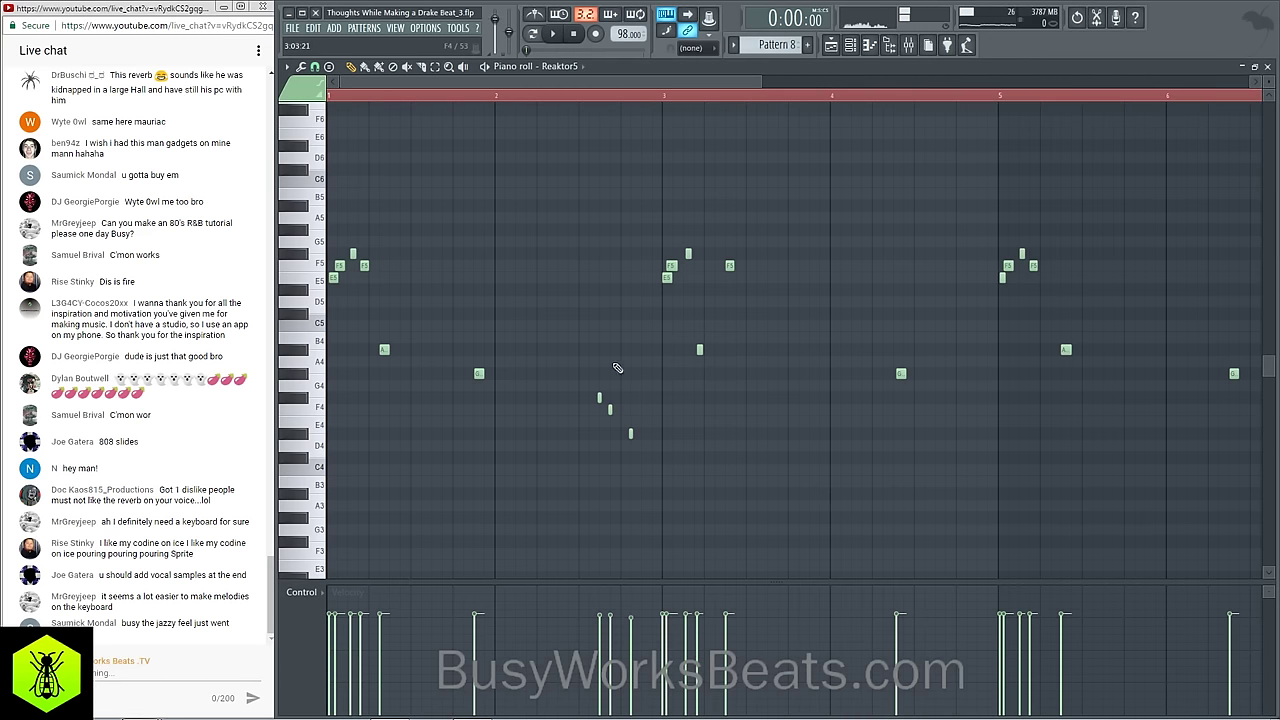
Step: Audition the Reaktor5 melody from early in bar 2 and again from bar 3
{"action": "key", "text": "space"}
{"action": "left_click", "coordinate": [545, 95]}
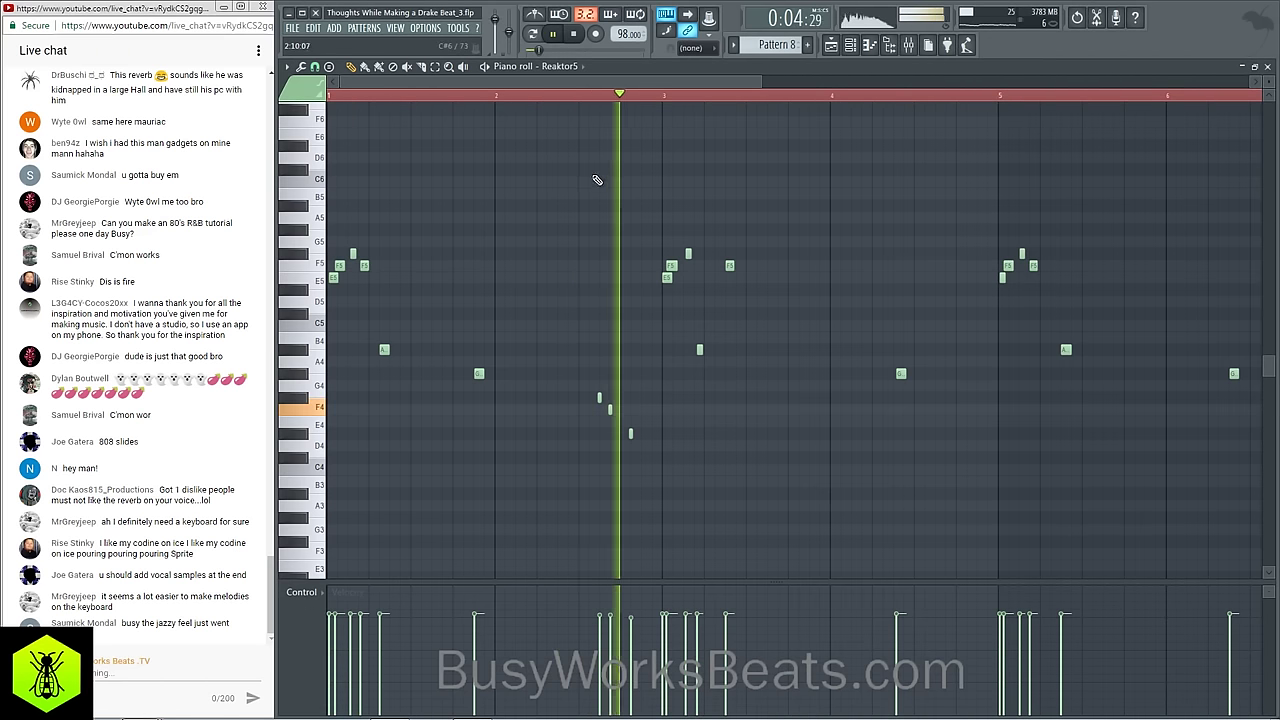
{"action": "scroll", "coordinate": [782, 106], "scroll_direction": "down", "scroll_amount": 4}
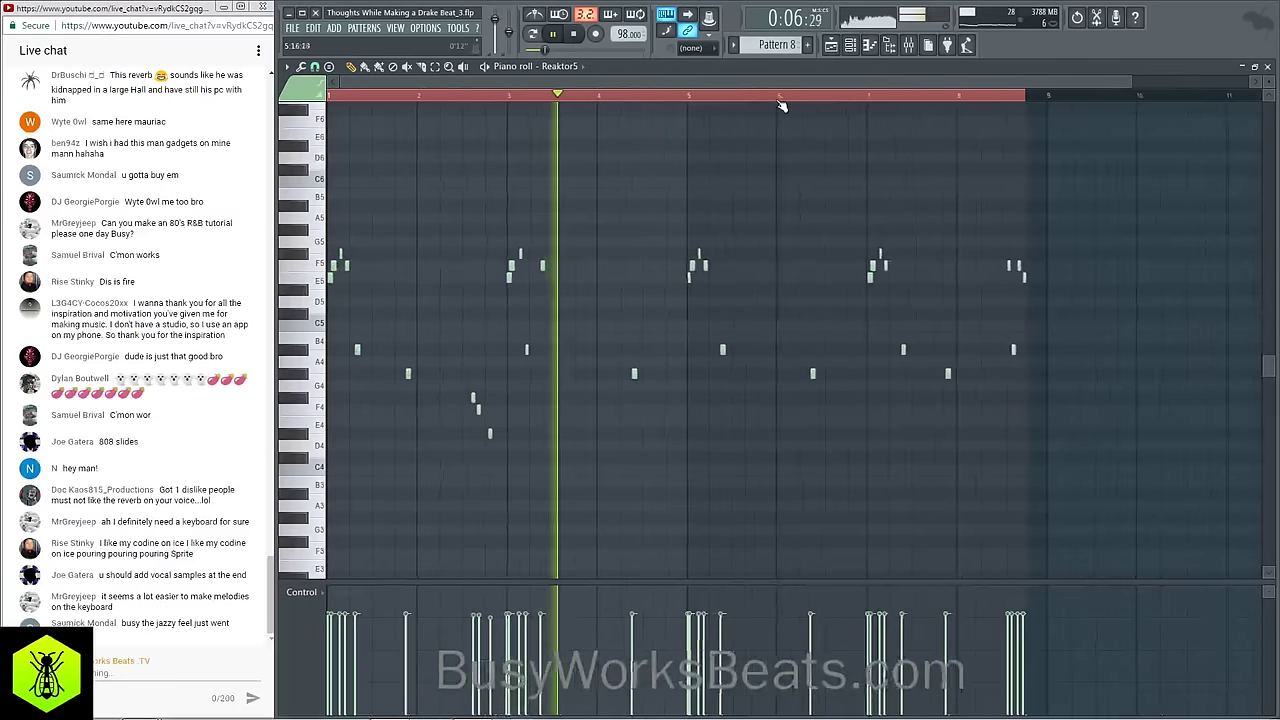
{"action": "key", "text": "space"}
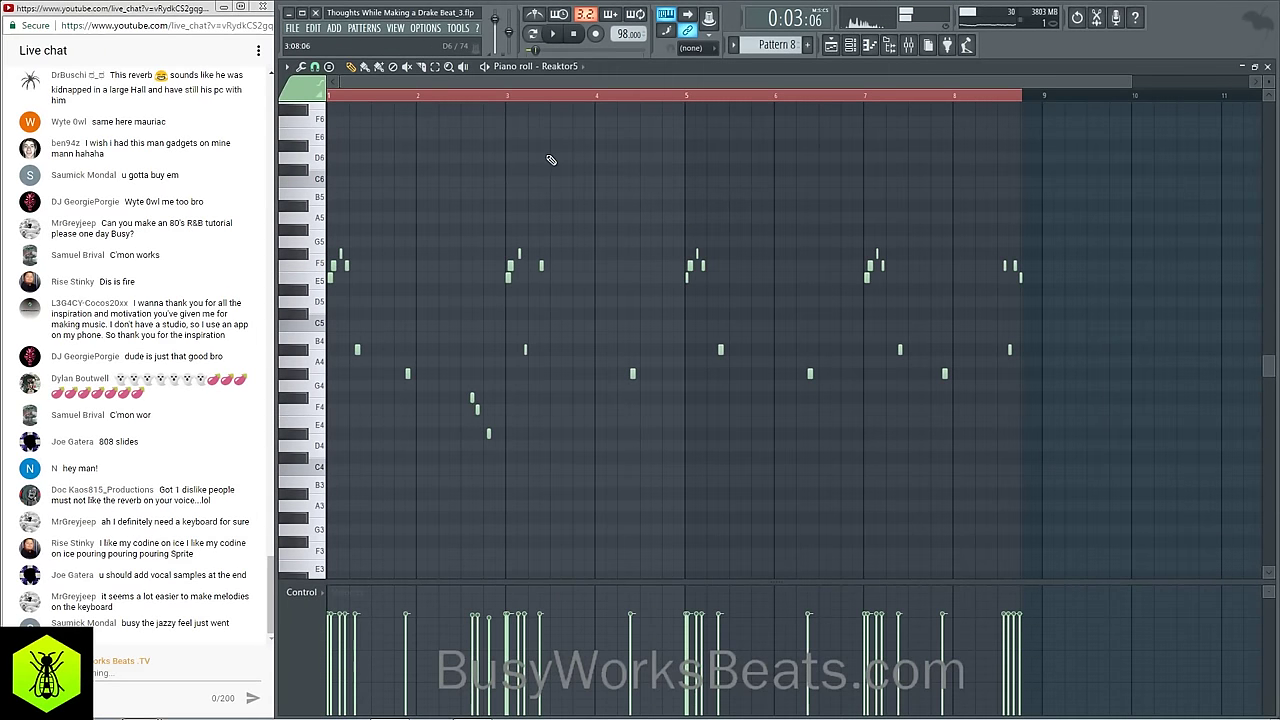
{"action": "left_click", "coordinate": [506, 97]}
{"action": "key", "text": "space"}
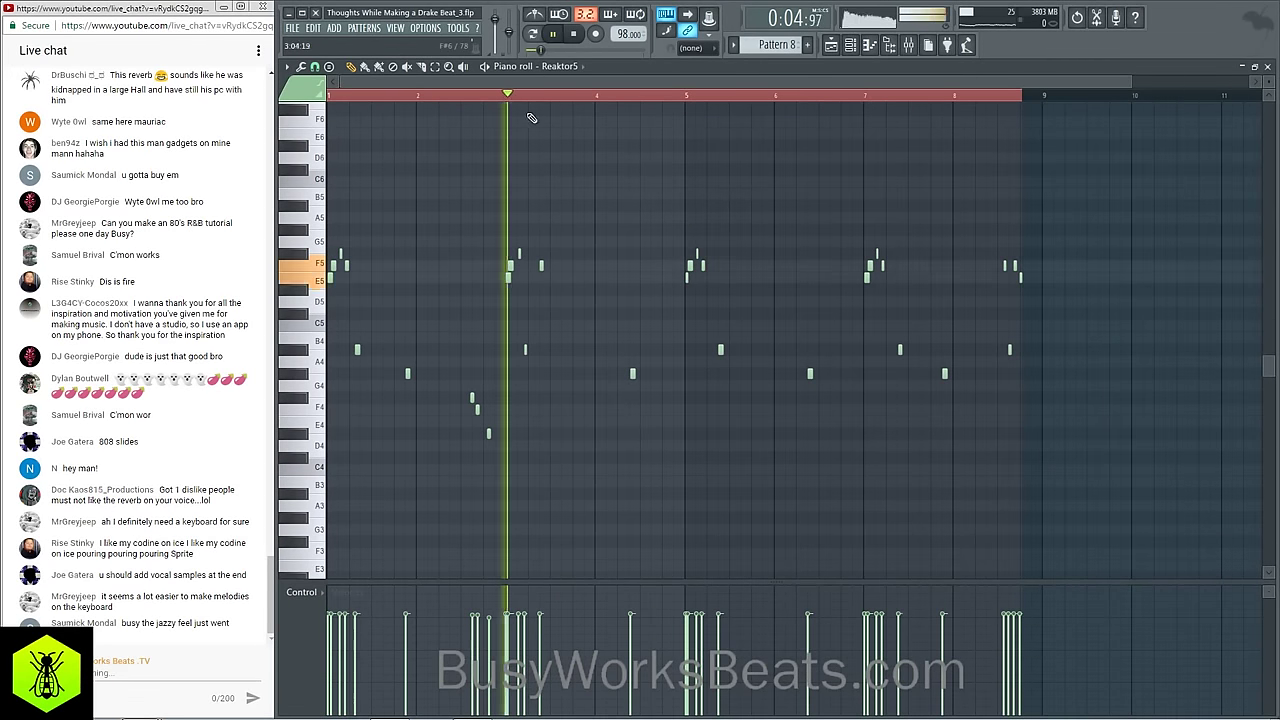
{"action": "key", "text": "space"}
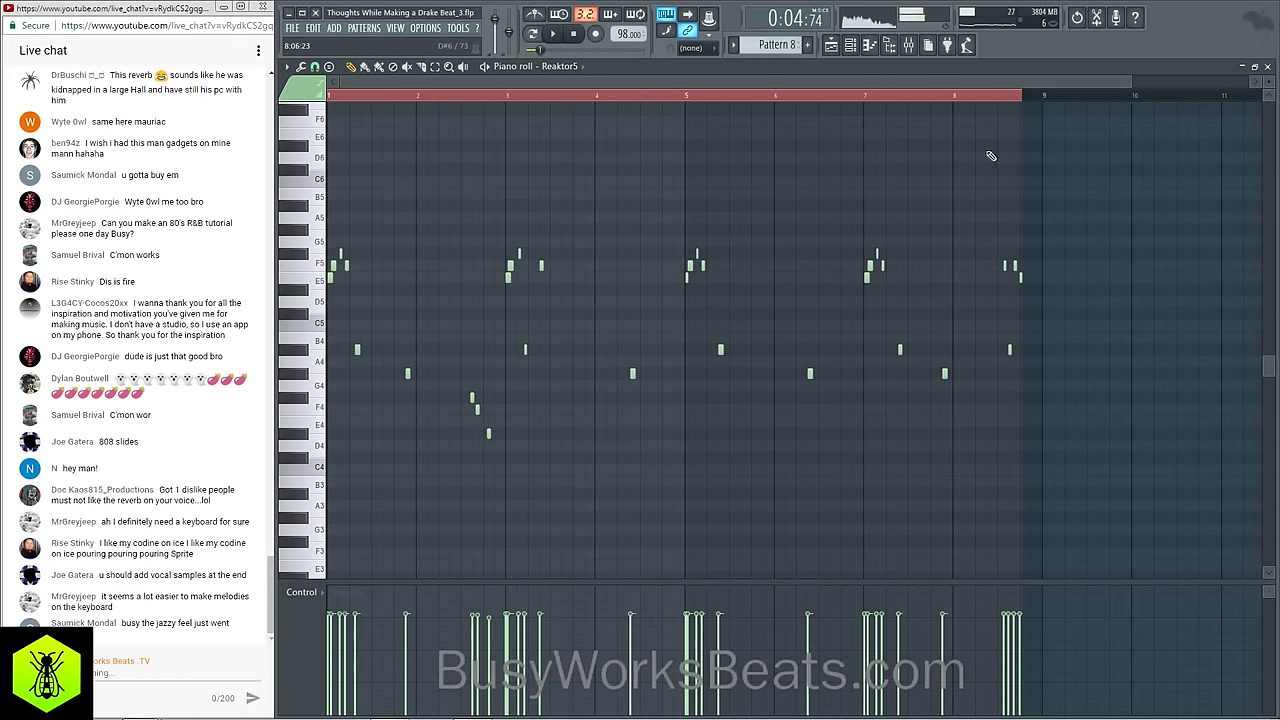
Step: Audition the melody's ending in bar 8, lower its final note to D#5, clear the time selection and replay the ending
{"action": "left_click", "coordinate": [998, 98]}
{"action": "key", "text": "space"}
{"action": "key", "text": "space"}
{"action": "left_click_drag", "start_coordinate": [1026, 275], "coordinate": [1018, 281]}
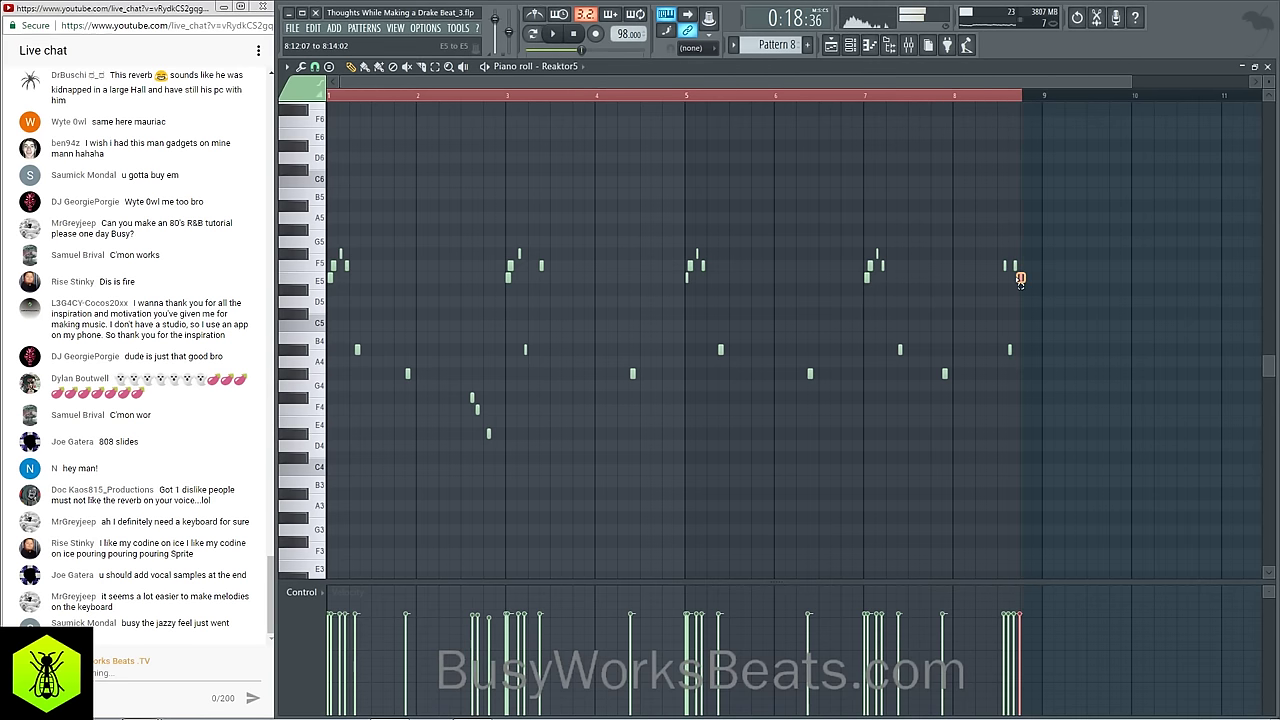
{"action": "key", "text": "space"}
{"action": "key", "text": "ctrl+d"}
{"action": "key", "text": "space"}
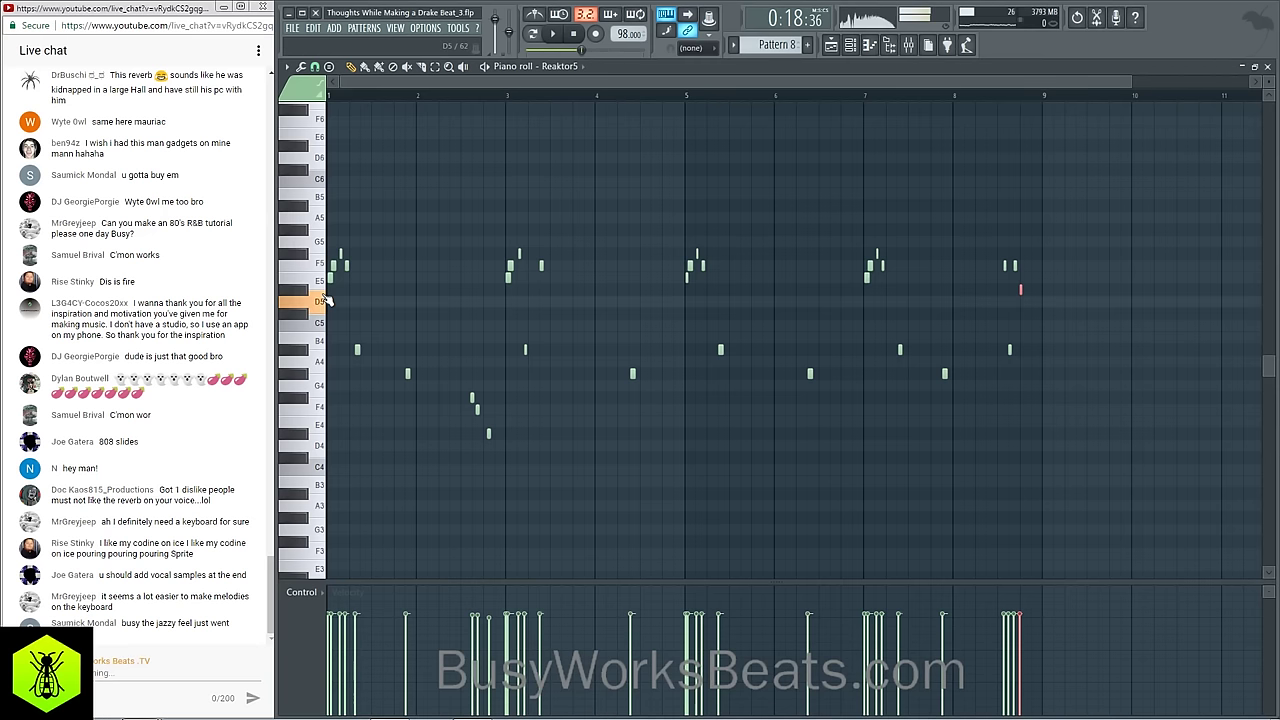
{"action": "key", "text": "space"}
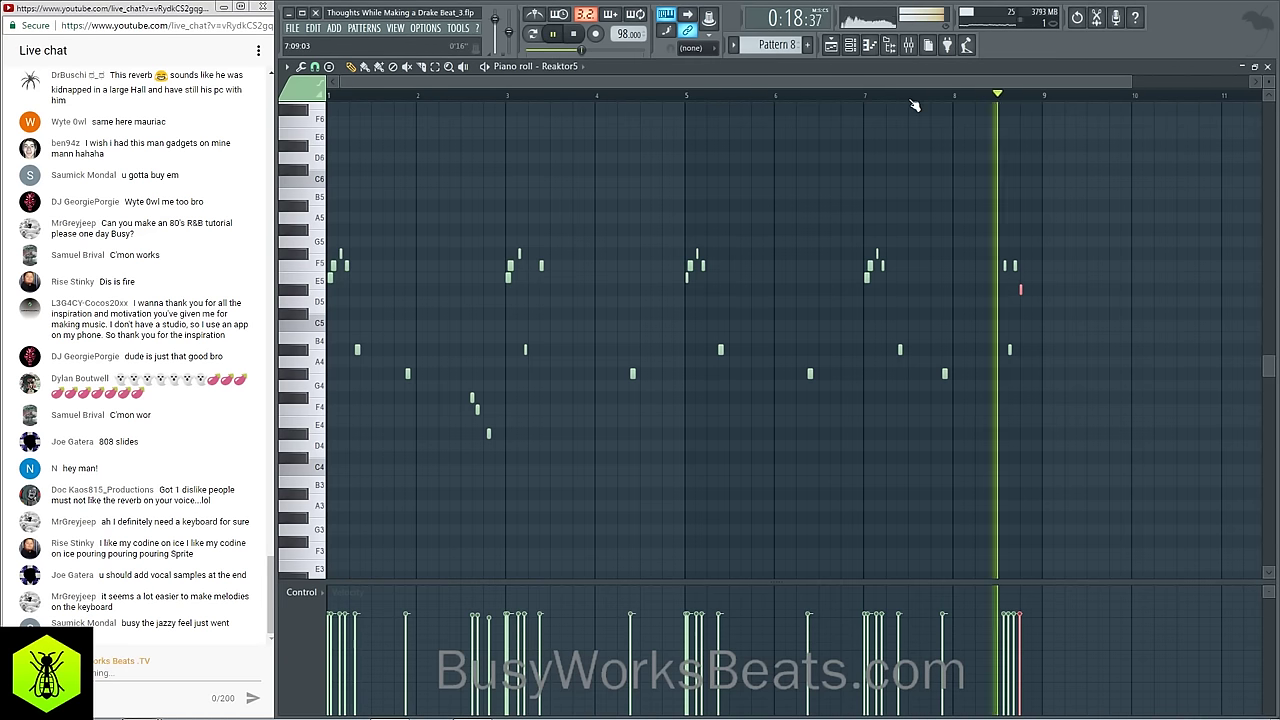
{"action": "key", "text": "space"}
Step: Open the Reaktor5 Monark instrument and set its filter Contour to 4.5 while listening to the song
{"action": "key", "text": "F5"}
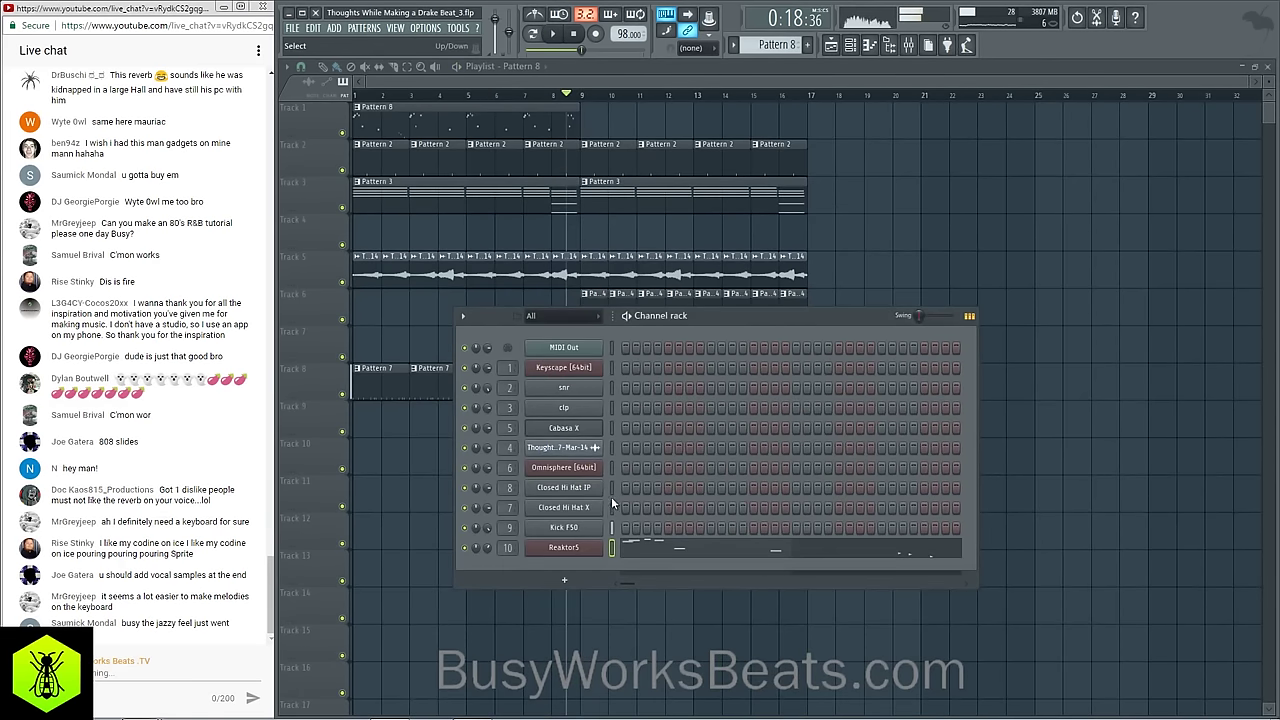
{"action": "left_click", "coordinate": [564, 547]}
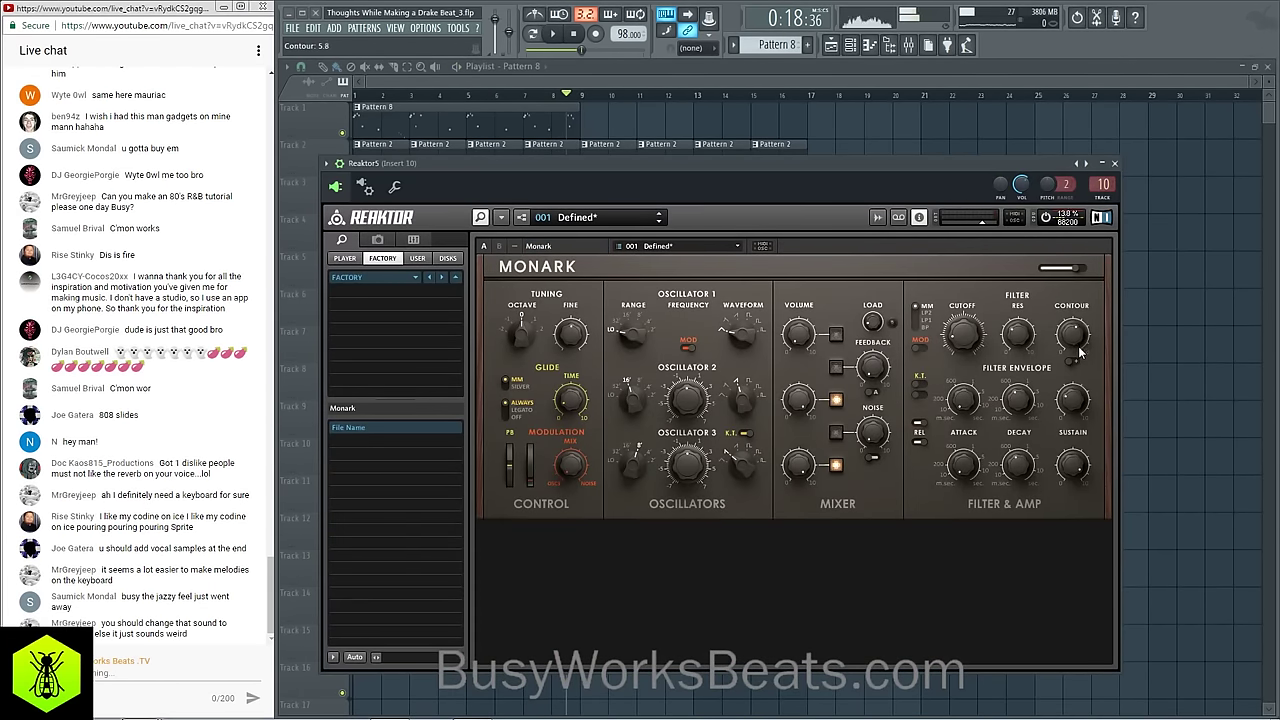
{"action": "key", "text": "F5"}
{"action": "key", "text": "space"}
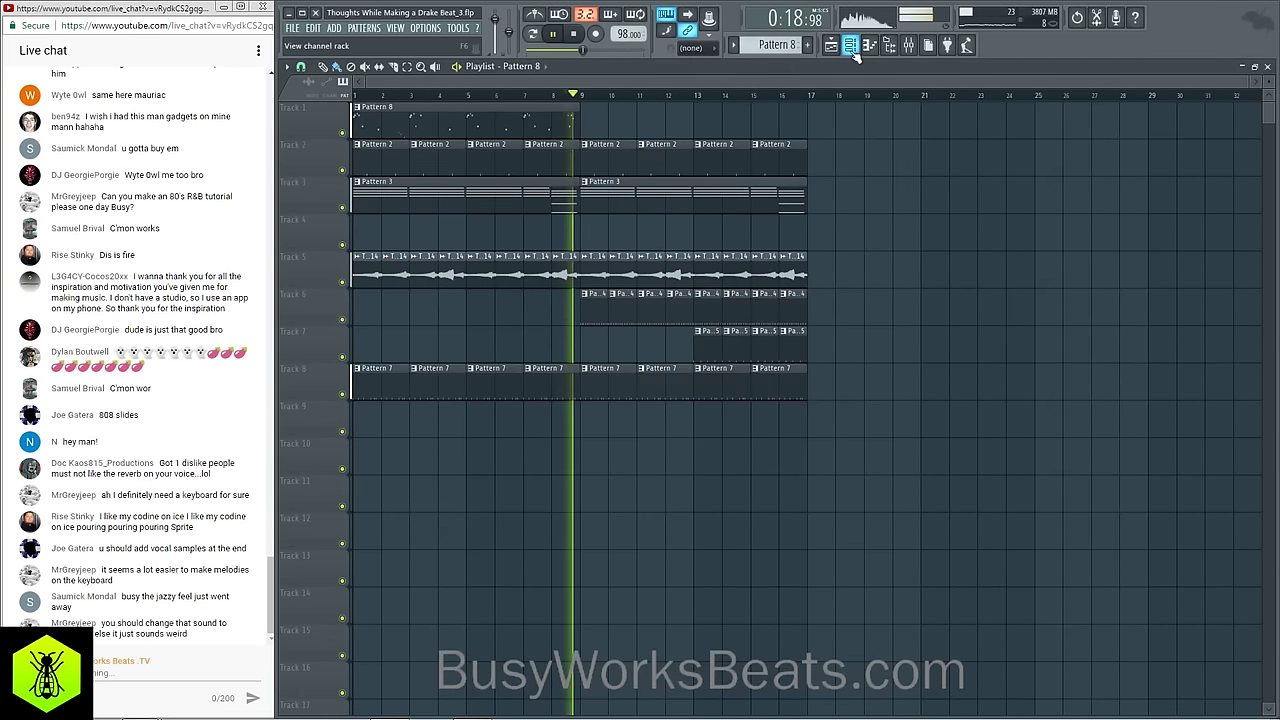
{"action": "left_click", "coordinate": [850, 45]}
{"action": "left_click", "coordinate": [585, 549]}
{"action": "key", "text": "space"}
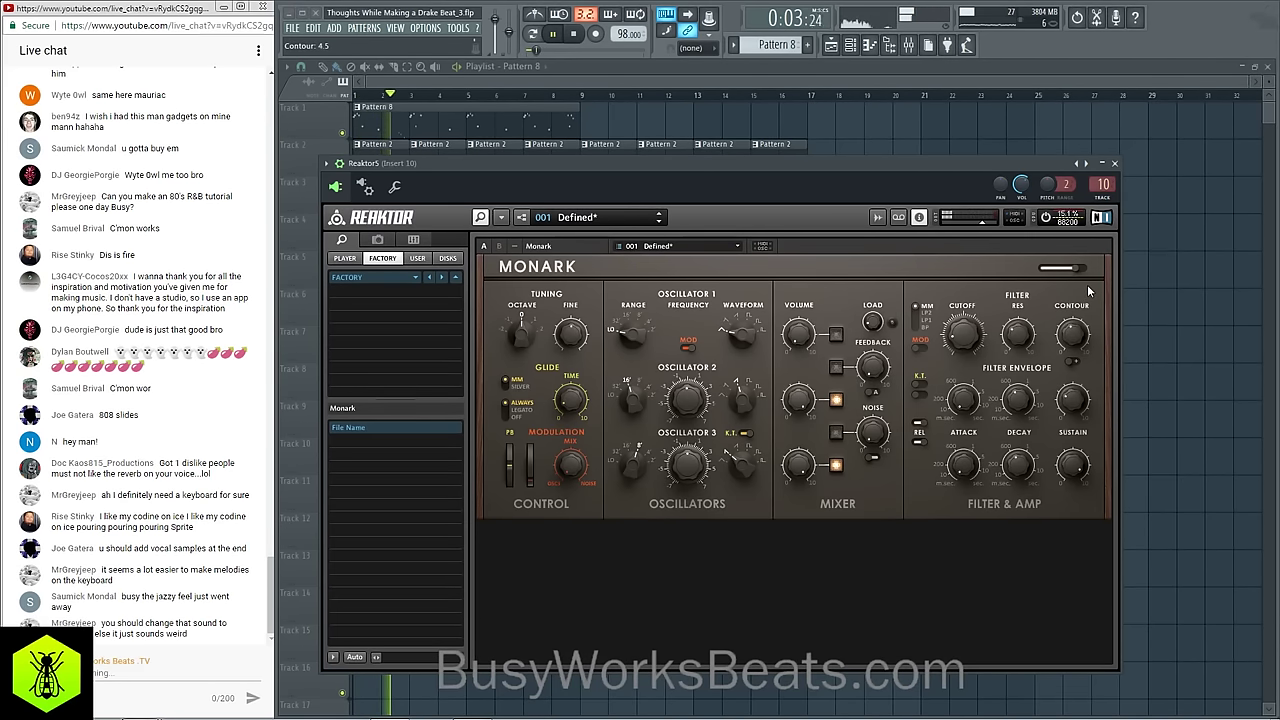
Step: Close Reaktor5 and copy the Pattern 8 clip on Track 1 so the copy starts at bar 9
{"action": "left_click", "coordinate": [1116, 164]}
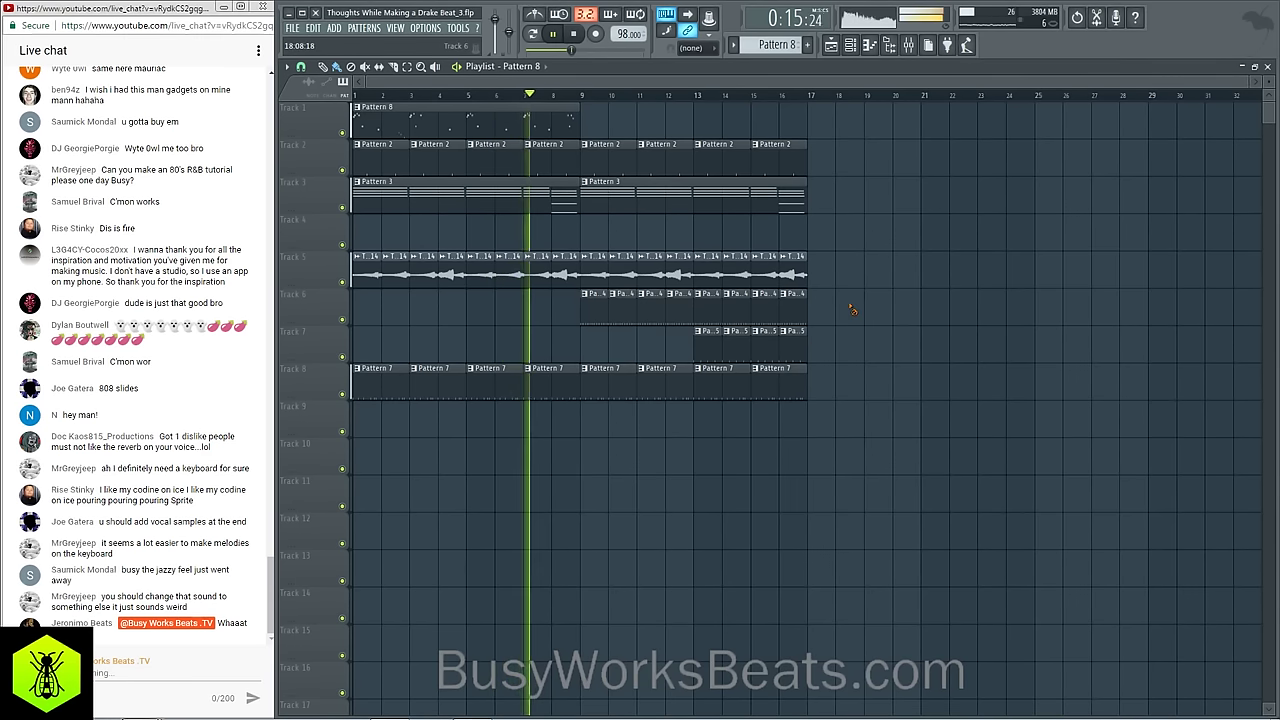
{"action": "left_click_drag", "start_coordinate": [536, 114], "coordinate": [745, 122]}
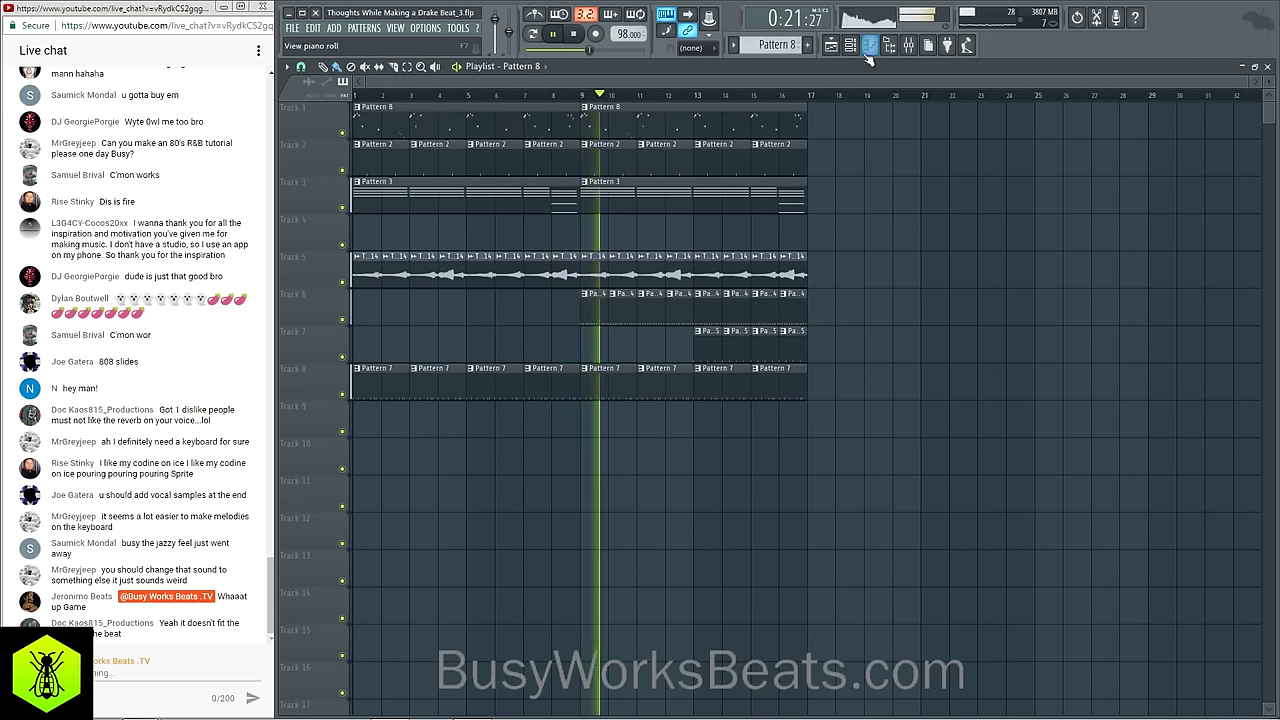
Step: Load iZotope Ozone 7 Imager into slot 1 of mixer Insert 10 and dismiss its preset manager
{"action": "left_click", "coordinate": [912, 45]}
{"action": "left_click", "coordinate": [915, 95]}
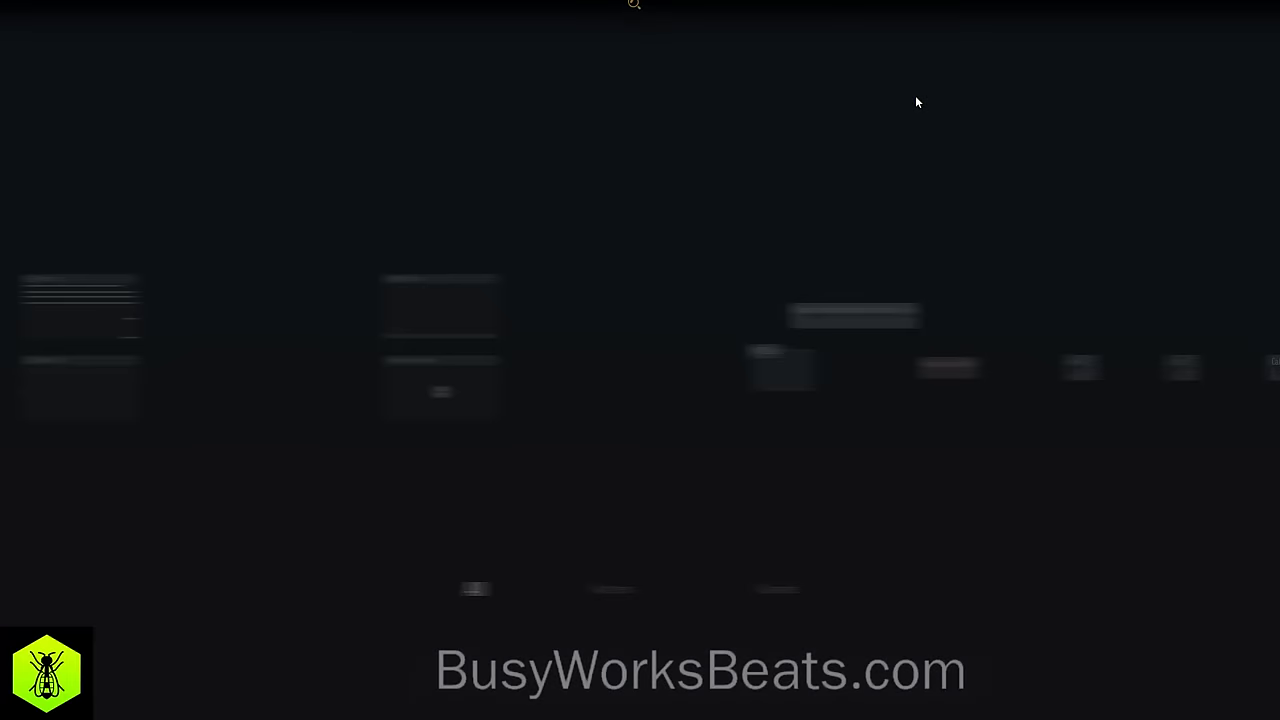
{"action": "left_click", "coordinate": [911, 48]}
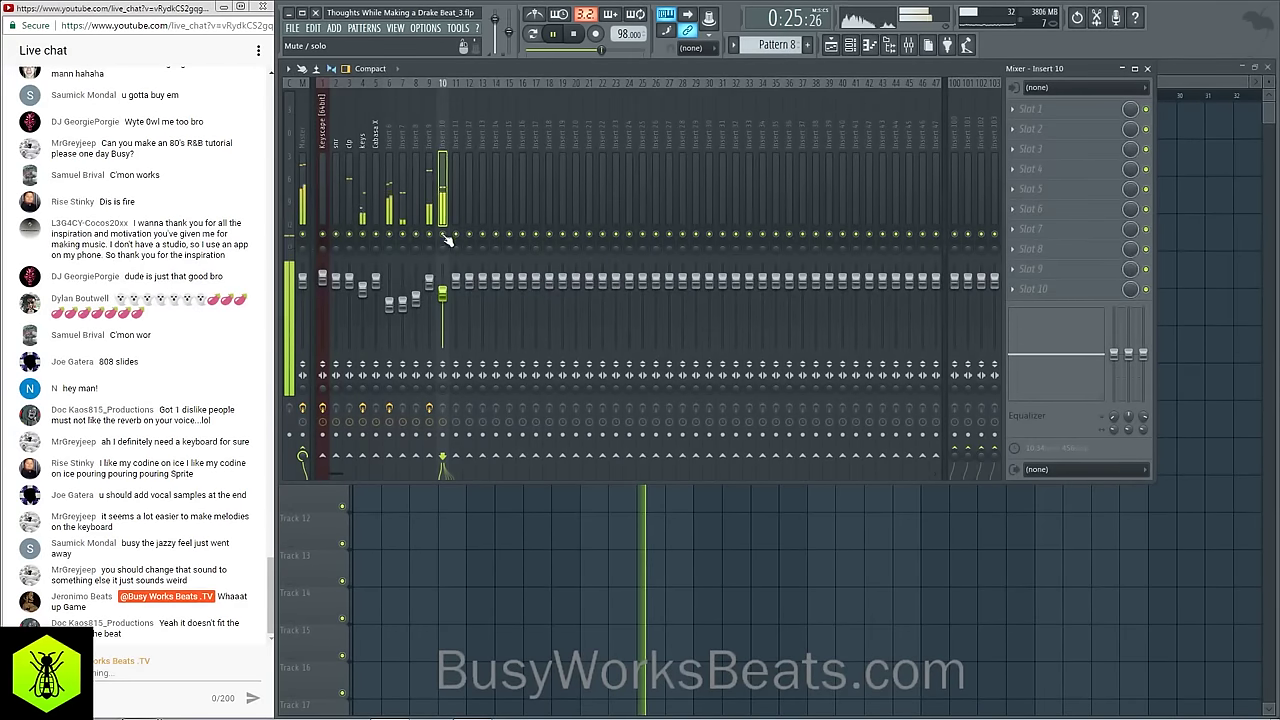
{"action": "key", "text": "space"}
{"action": "left_click", "coordinate": [1023, 118]}
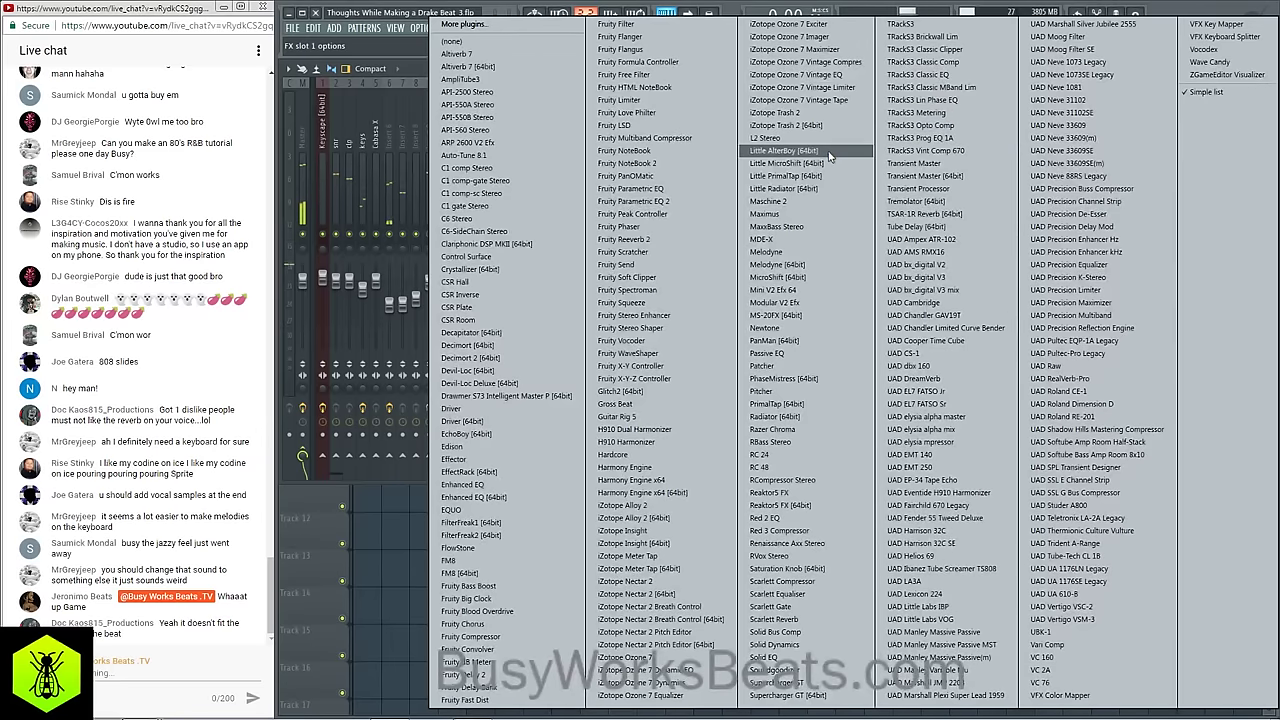
{"action": "left_click", "coordinate": [812, 40]}
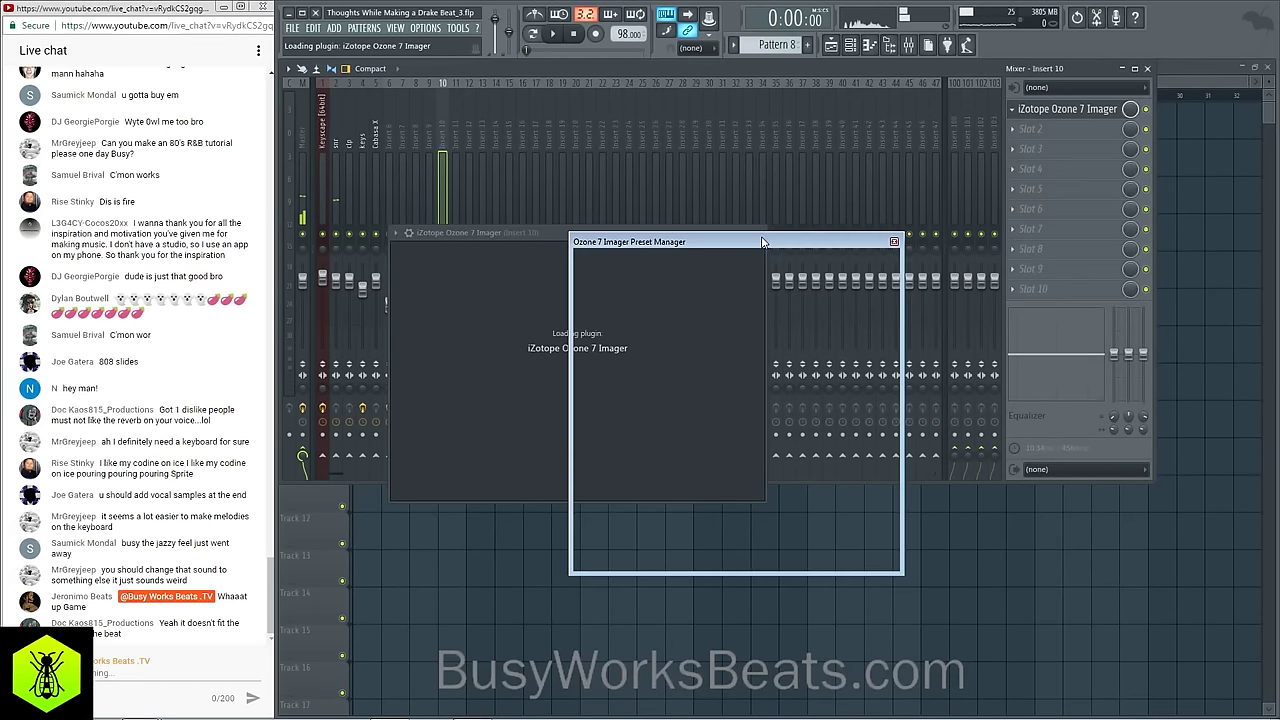
{"action": "left_click", "coordinate": [893, 243]}
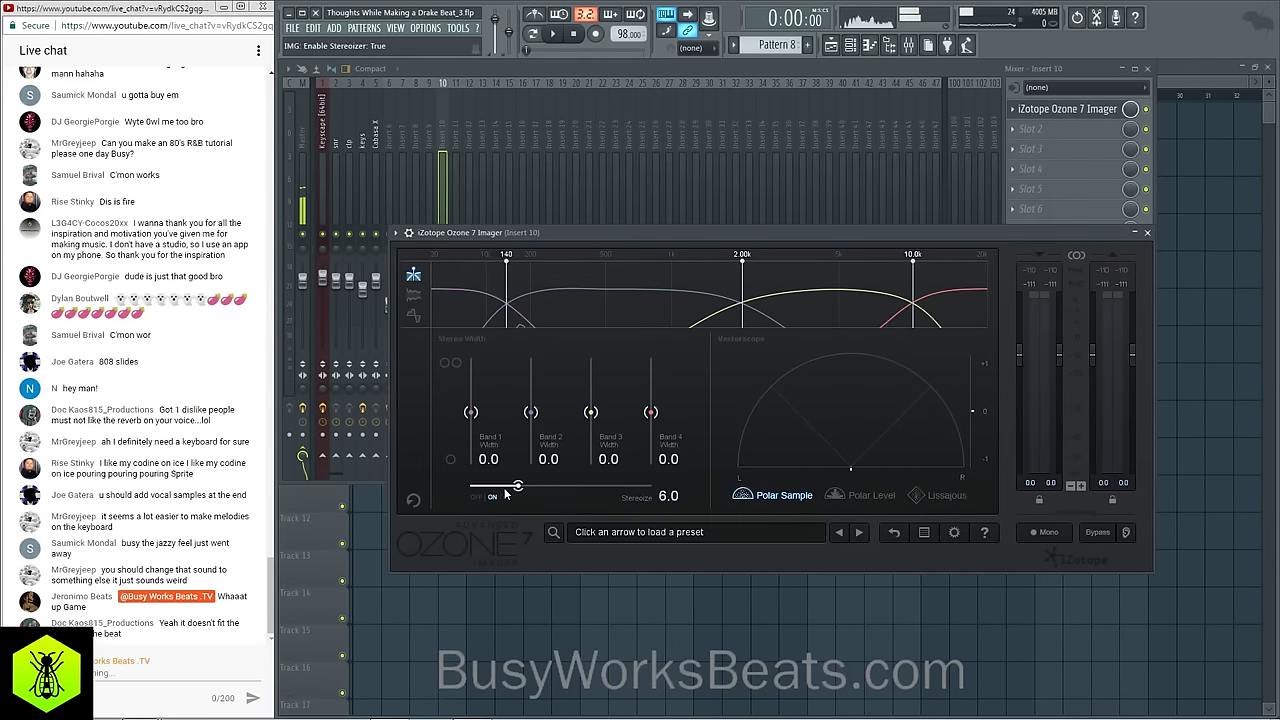
Step: Enable Stereoize at 6.0, set the band 1, 2 and 3 widths to 45.6, 48.1 and 53.2, and close the Imager
{"action": "left_click_drag", "start_coordinate": [471, 414], "coordinate": [591, 384]}
{"action": "key", "text": "space"}
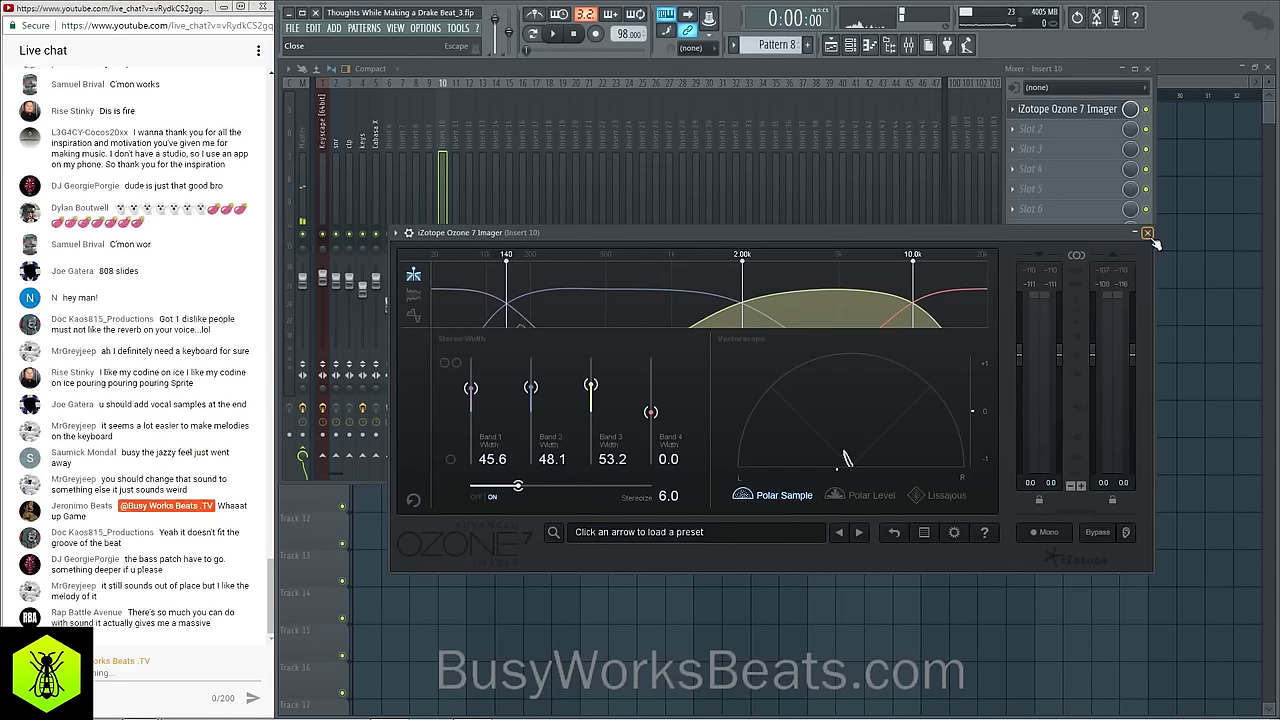
{"action": "left_click", "coordinate": [1147, 232]}
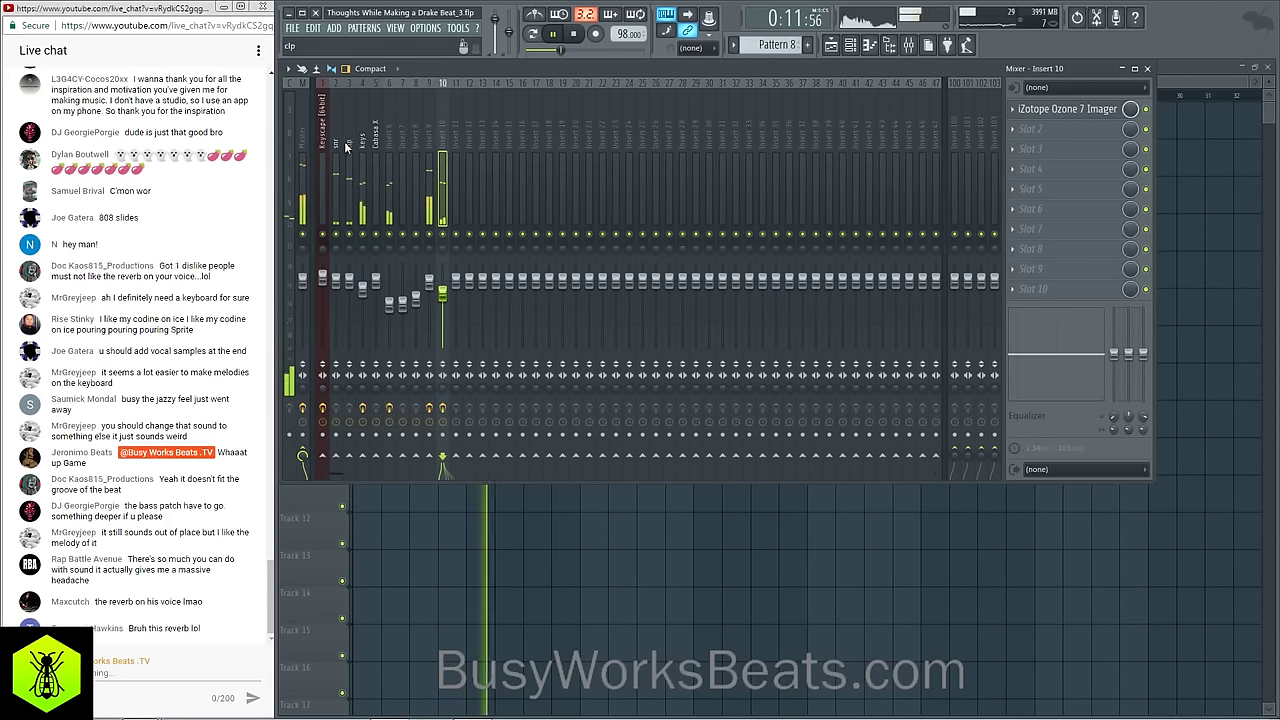
Step: Duplicate all playlist clips from bars 1–16 into bars 17–32 and stop playback
{"action": "key", "text": "F9"}
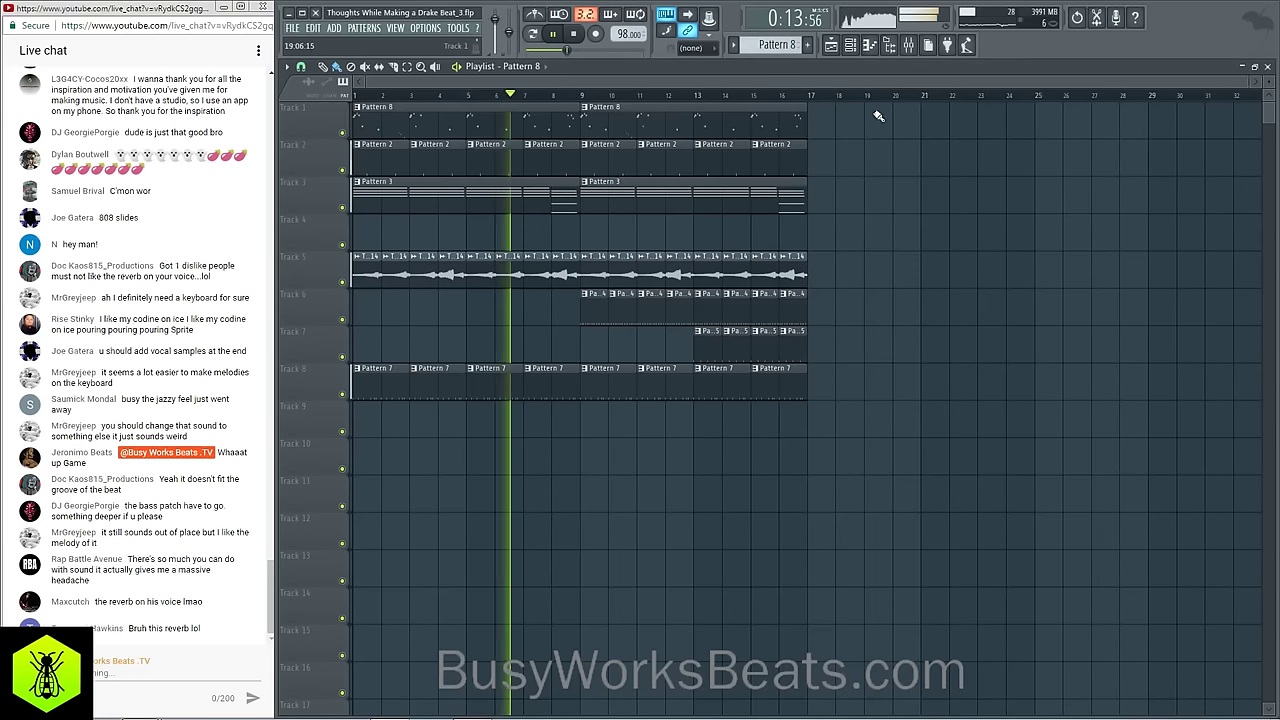
{"action": "left_click", "coordinate": [909, 50]}
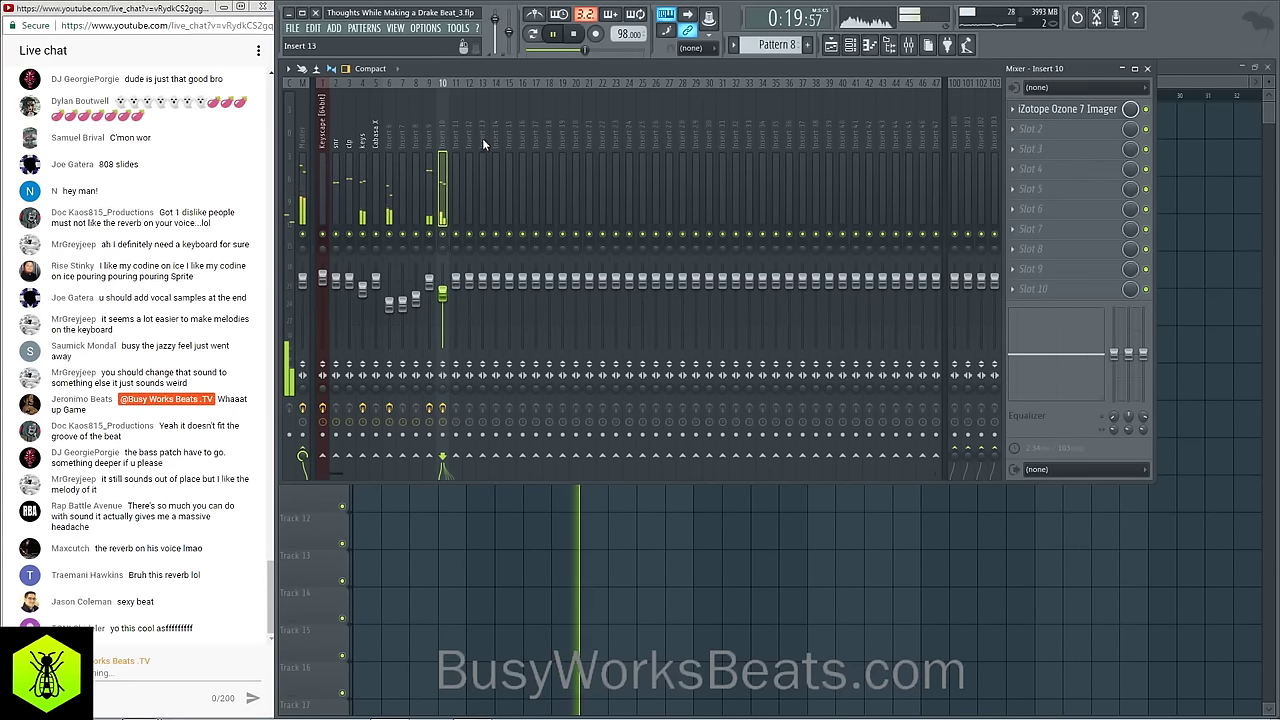
{"action": "key", "text": "F9"}
{"action": "left_click_drag", "start_coordinate": [855, 420], "coordinate": [371, 108]}
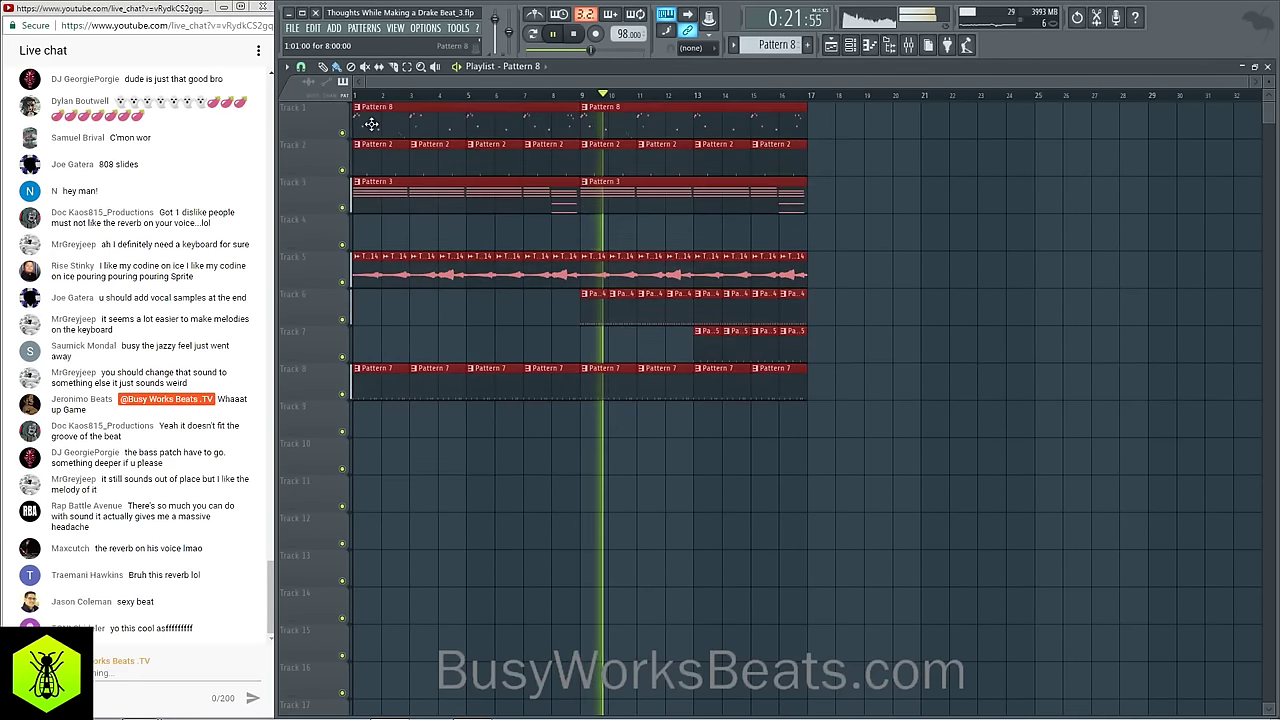
{"action": "key", "text": "ctrl+b"}
{"action": "scroll", "coordinate": [826, 103], "scroll_direction": "down", "scroll_amount": 3}
{"action": "key", "text": "space"}
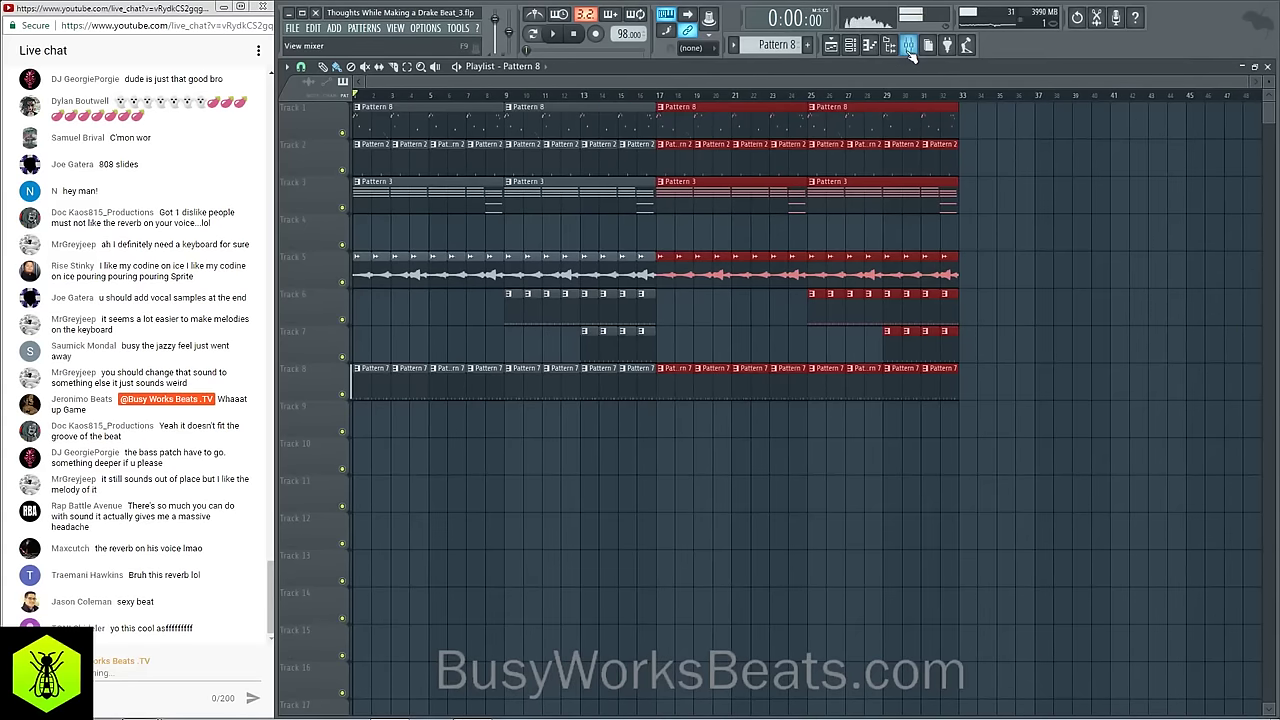
Step: Arm the Microphone mixer track and record it into the playlist as an audio clip over the full 32-bar arrangement
{"action": "left_click", "coordinate": [908, 45]}
{"action": "scroll", "coordinate": [655, 142], "scroll_direction": "down", "scroll_amount": 10}
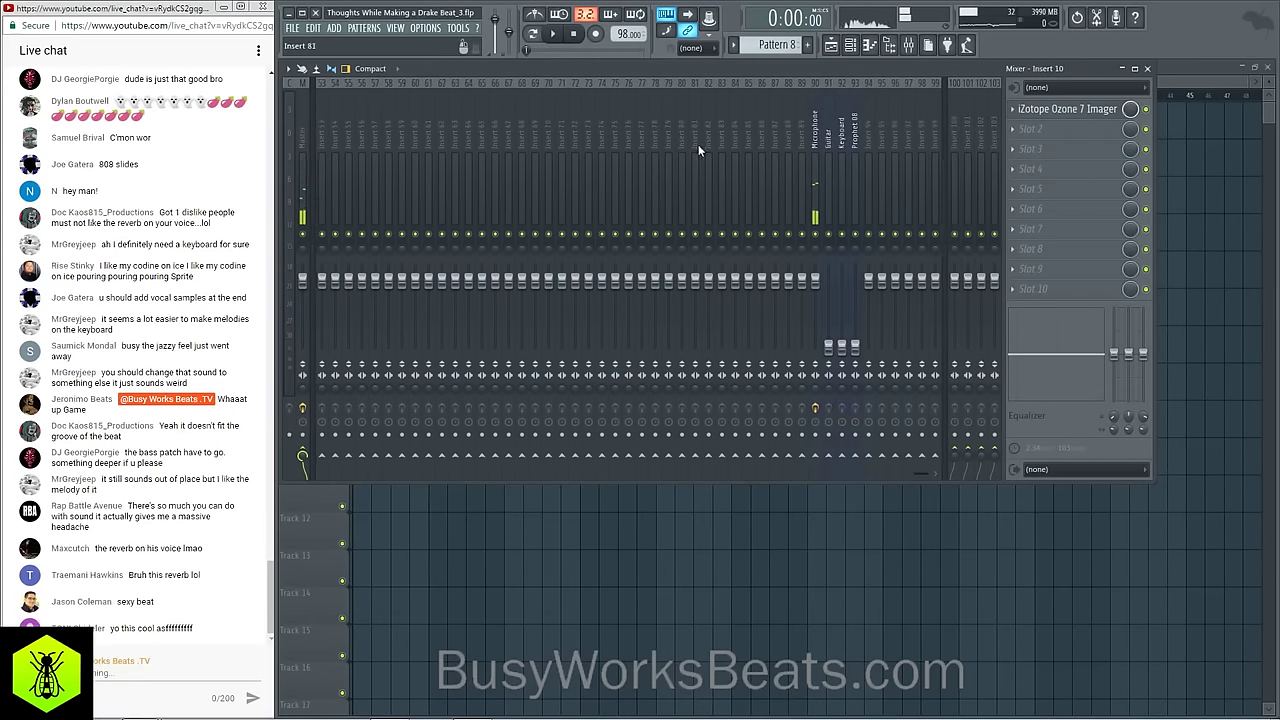
{"action": "left_click", "coordinate": [812, 135]}
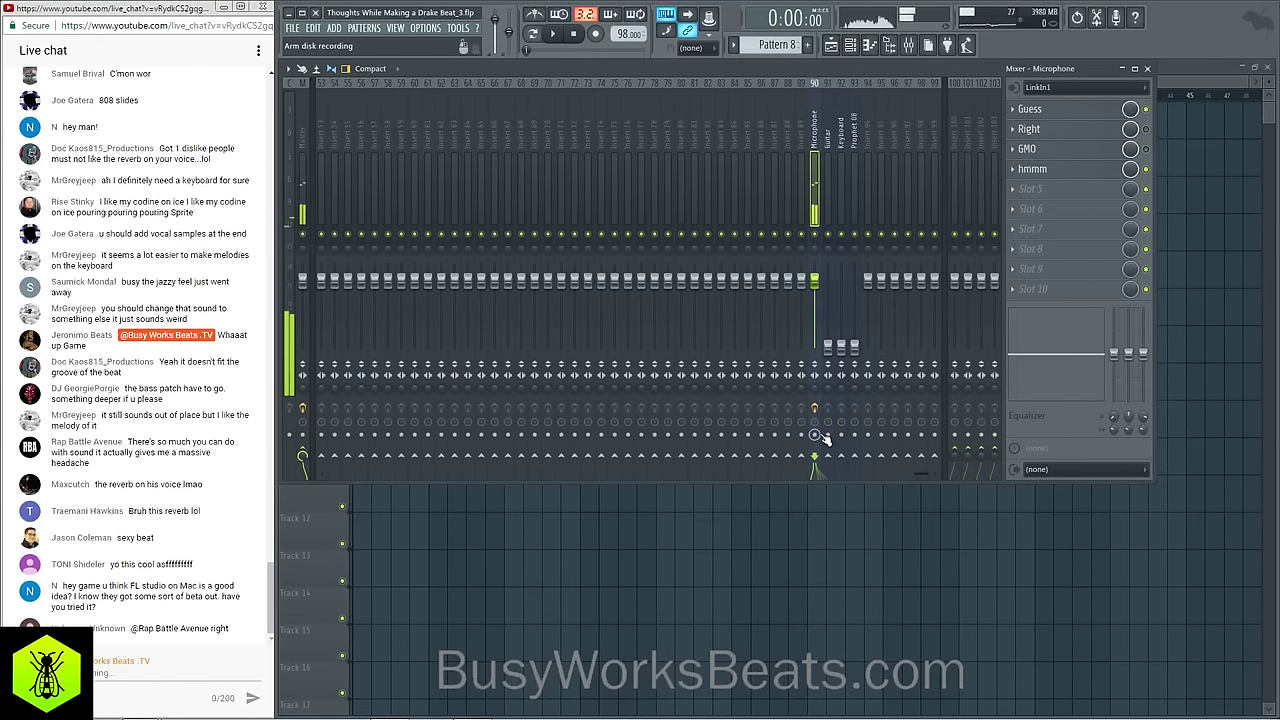
{"action": "left_click", "coordinate": [596, 35]}
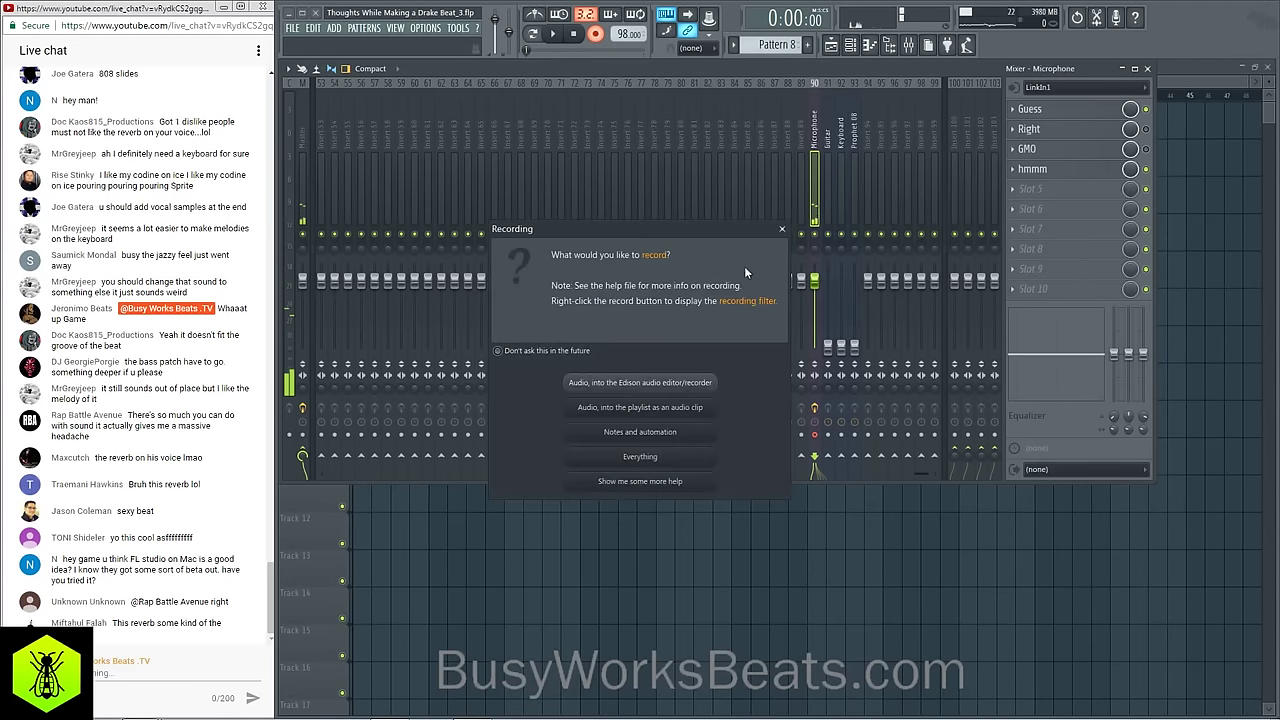
{"action": "left_click", "coordinate": [686, 408]}
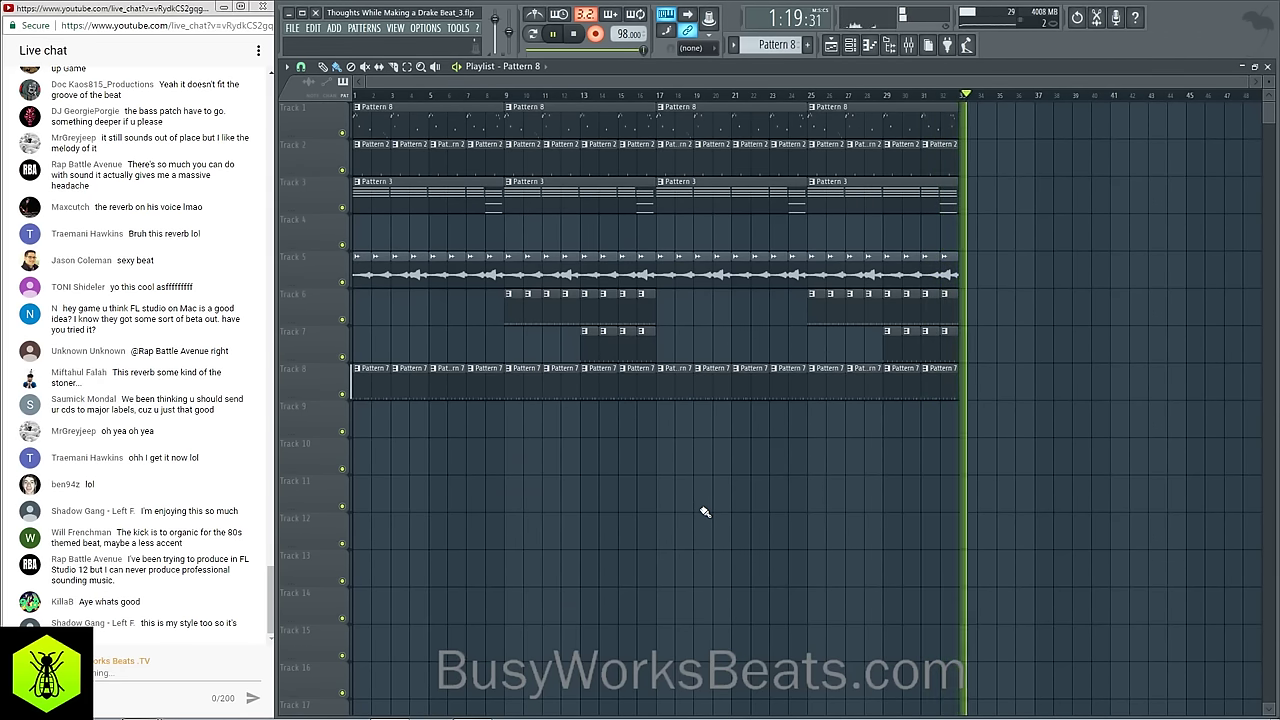
{"action": "key", "text": "space"}
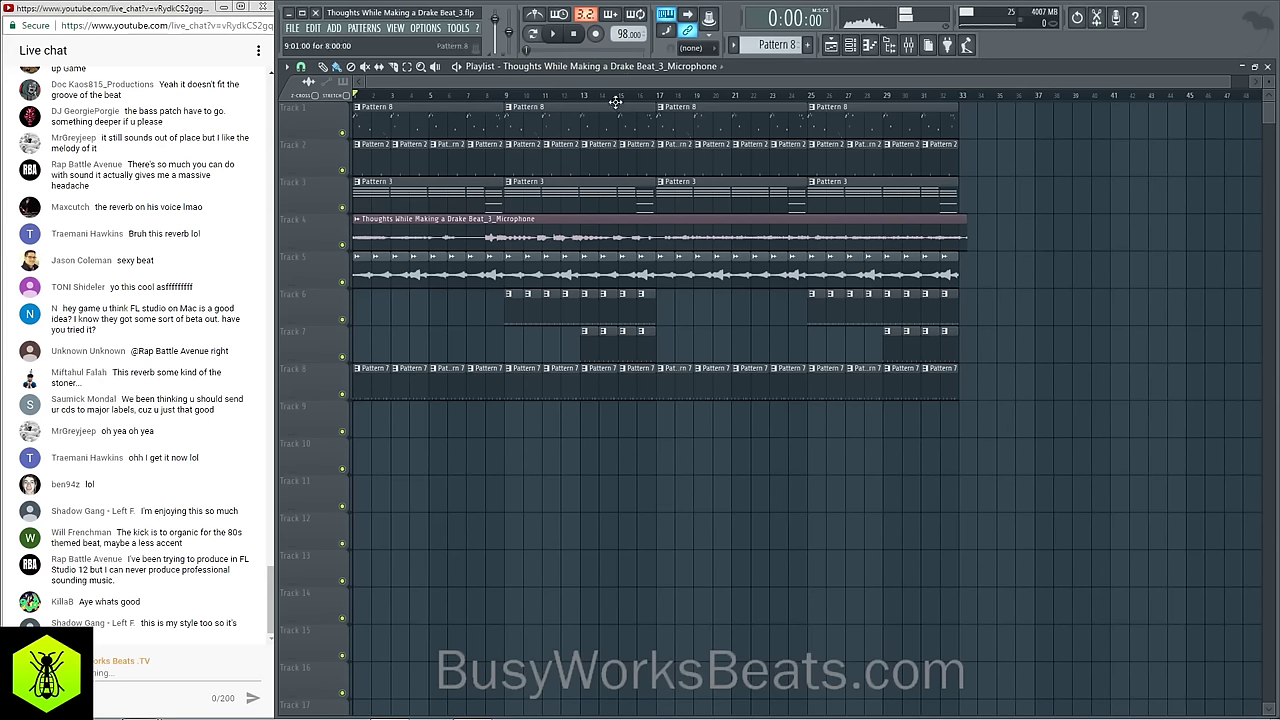
Step: Move the microphone recording from Track 4 to Track 9 and, with snap set to Beat, trim its end to bar 33
{"action": "key", "text": "space"}
{"action": "left_click_drag", "start_coordinate": [422, 227], "coordinate": [422, 414]}
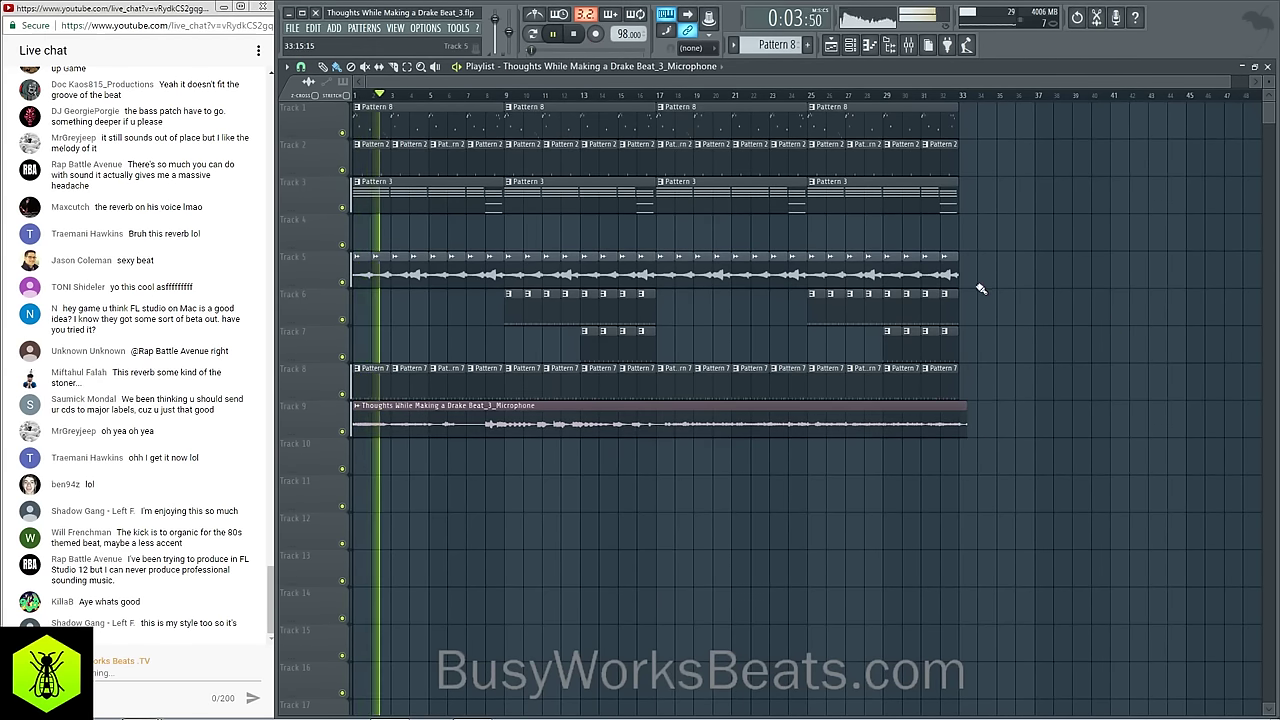
{"action": "left_click", "coordinate": [301, 66]}
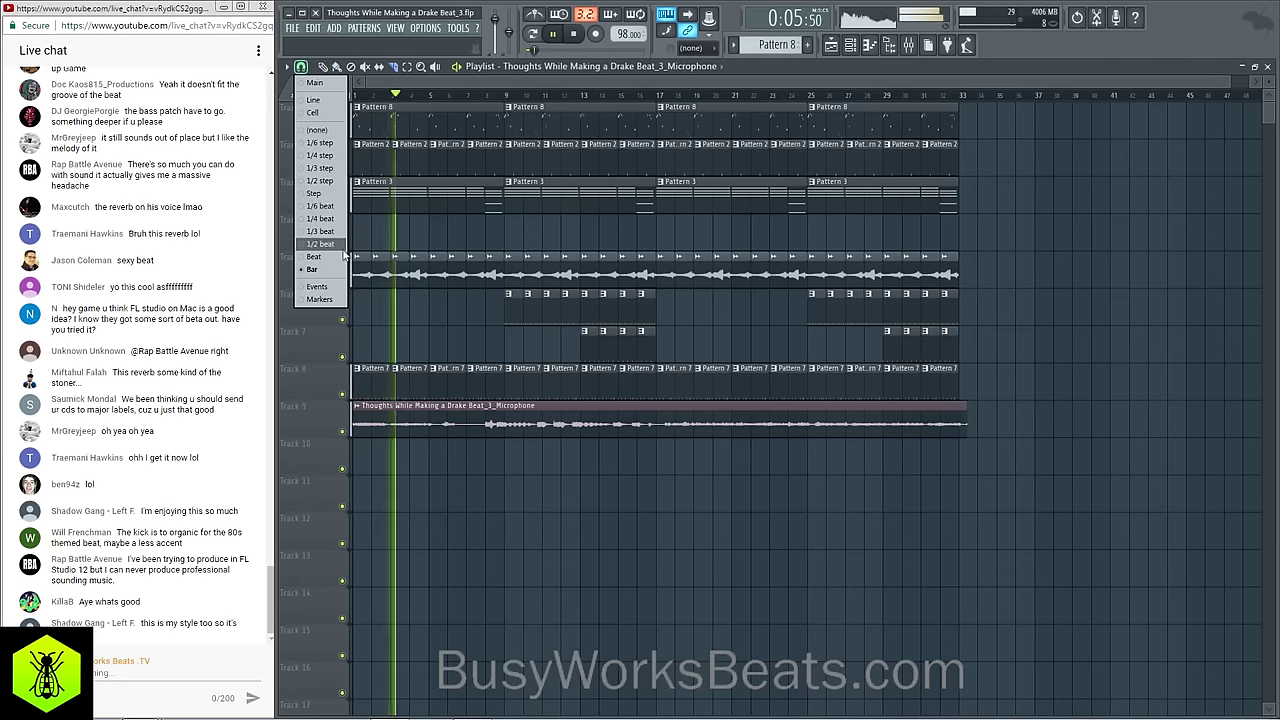
{"action": "left_click", "coordinate": [345, 257]}
{"action": "left_click_drag", "start_coordinate": [966, 420], "coordinate": [958, 428]}
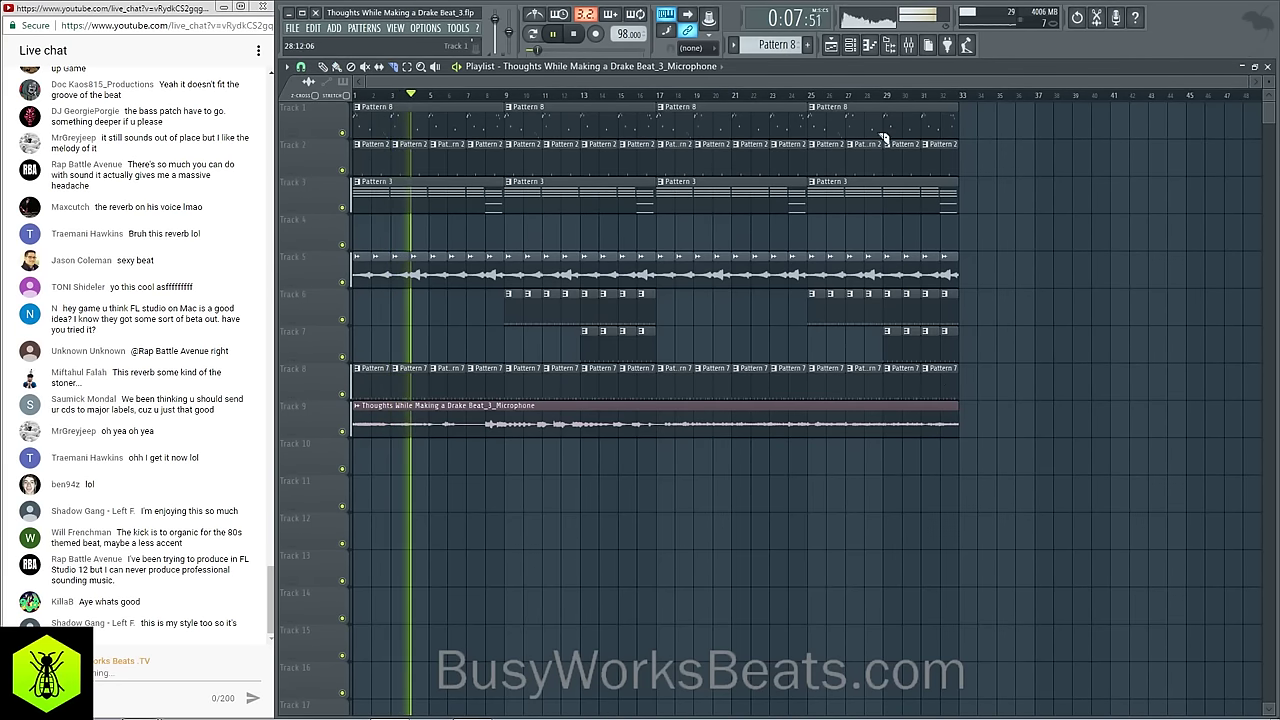
{"action": "key", "text": "F9"}
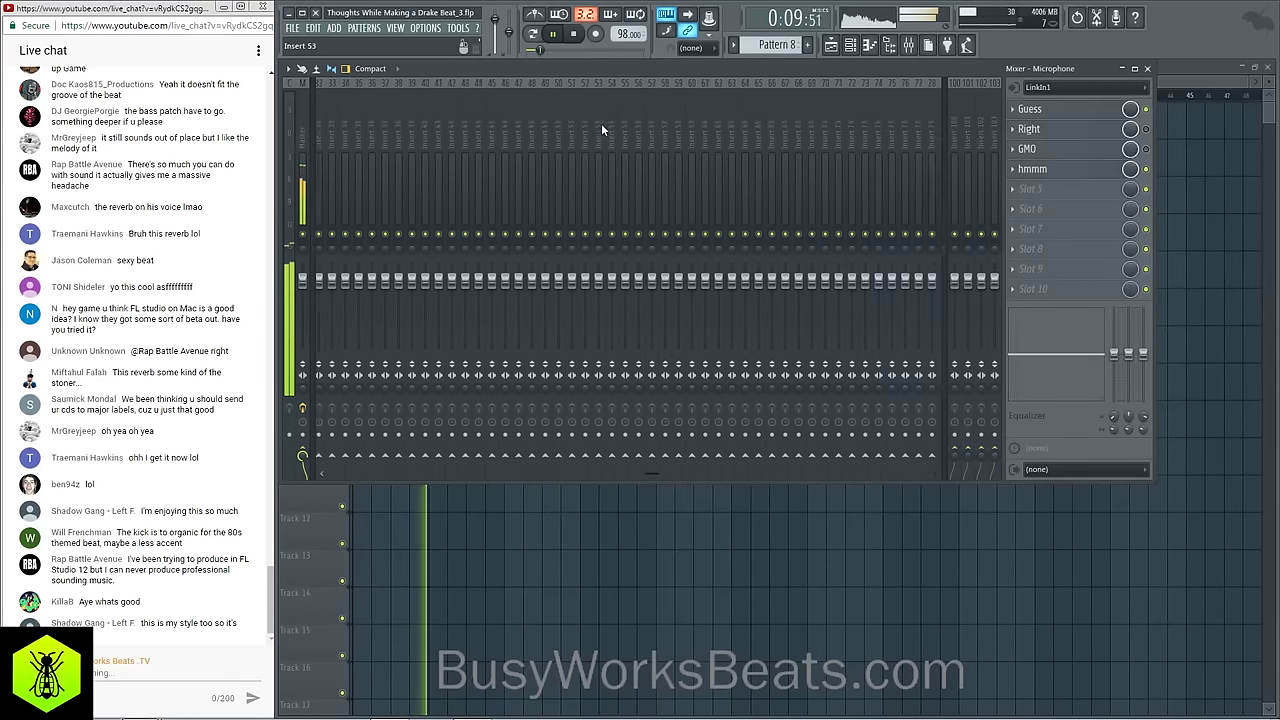
{"action": "scroll", "coordinate": [601, 127], "scroll_direction": "up", "scroll_amount": 10}
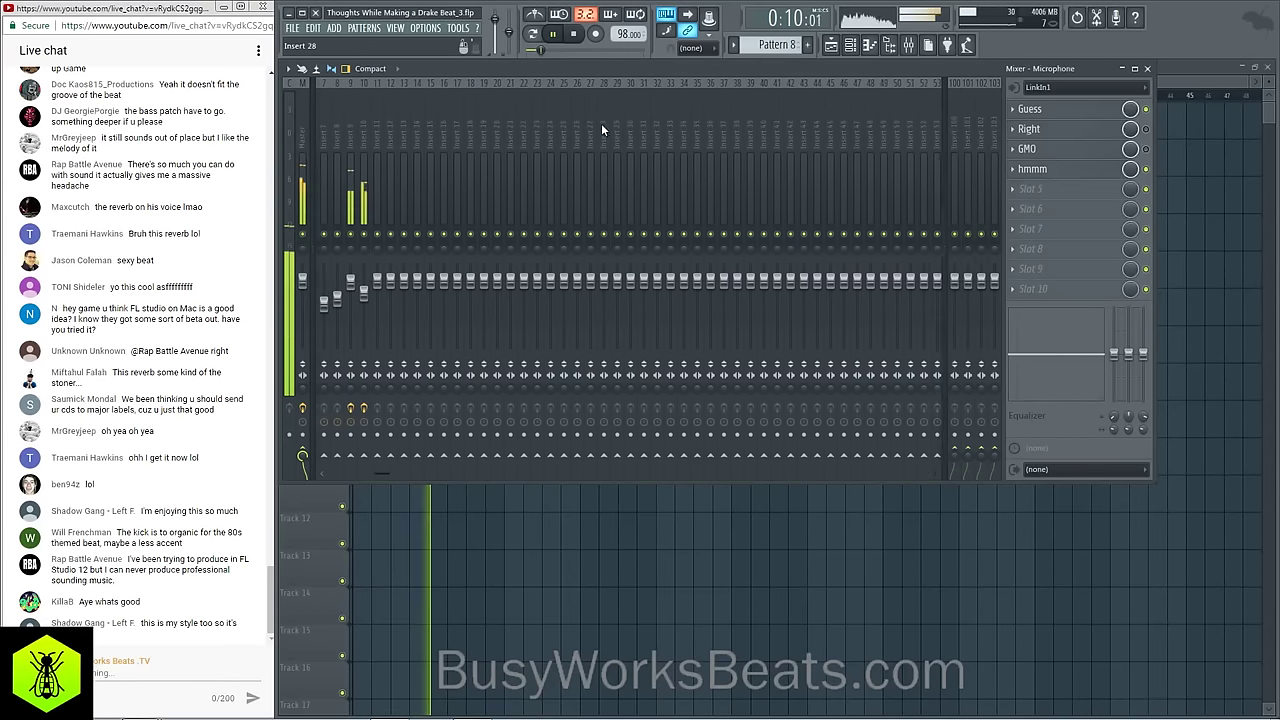
{"action": "left_click", "coordinate": [1148, 70]}
{"action": "key", "text": "F6"}
{"action": "key", "text": "F6"}
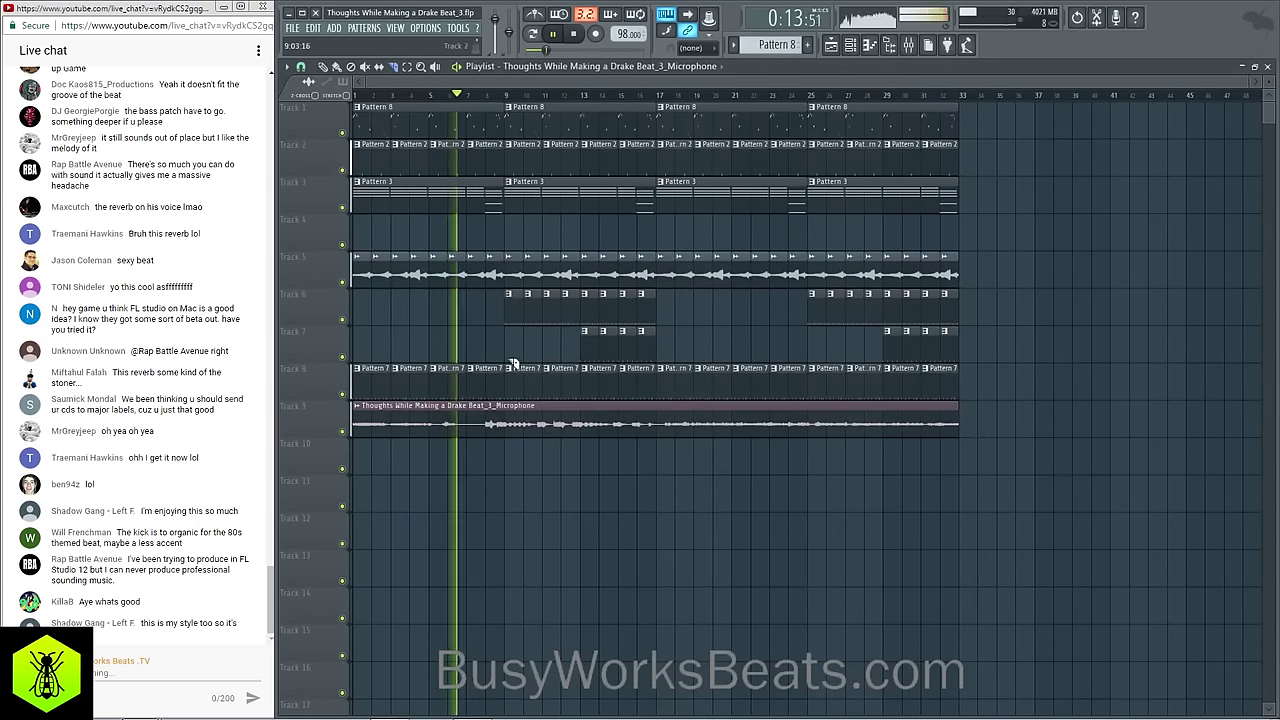
Step: Using 1/2 step snap, cut out the microphone clip's section from about bar 5.6 to 6.8, then return the snap to Beat
{"action": "scroll", "coordinate": [425, 88], "scroll_direction": "up", "scroll_amount": 3}
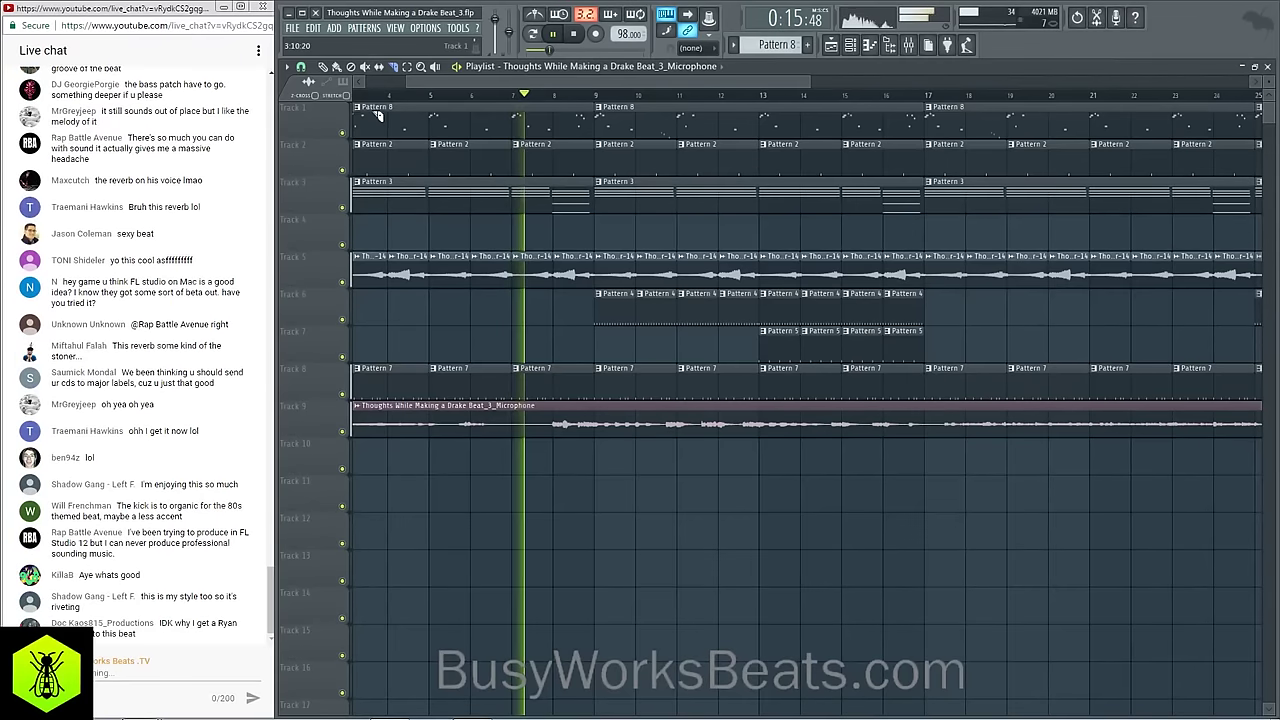
{"action": "left_click", "coordinate": [301, 67]}
{"action": "left_click", "coordinate": [318, 181]}
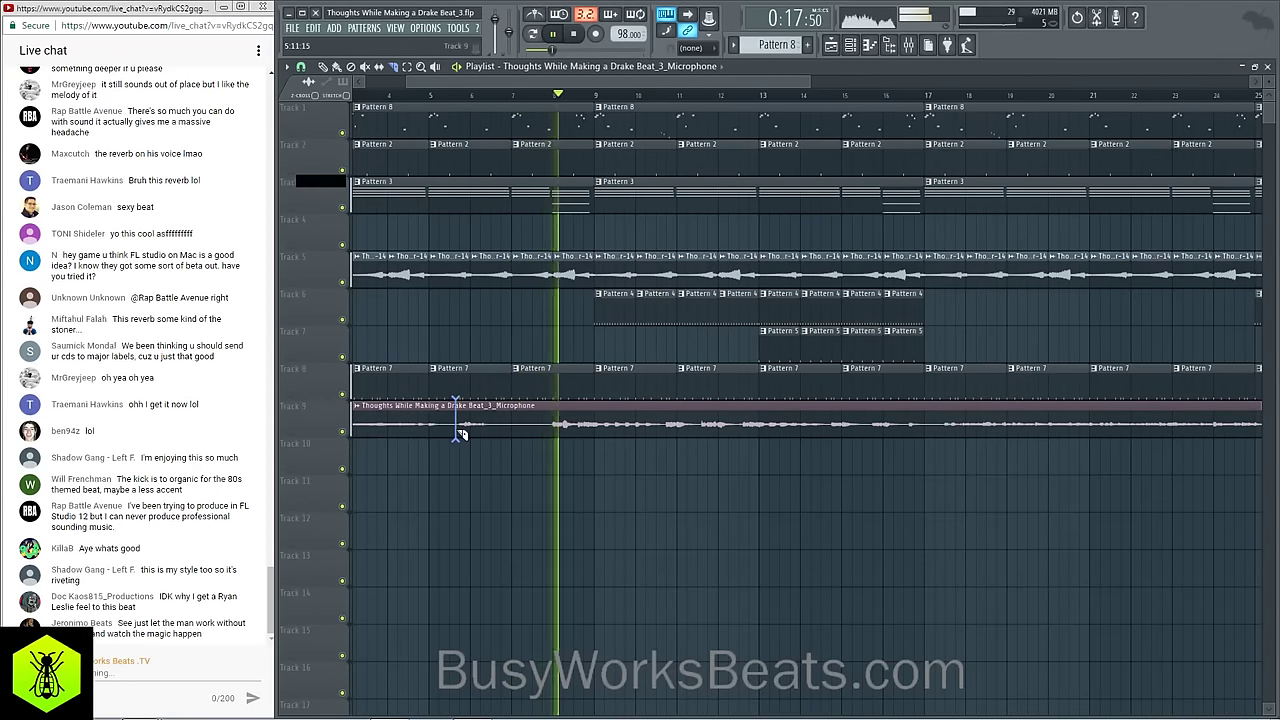
{"action": "left_click_drag", "start_coordinate": [458, 432], "coordinate": [458, 437]}
{"action": "right_click", "coordinate": [508, 435]}
{"action": "left_click", "coordinate": [301, 67]}
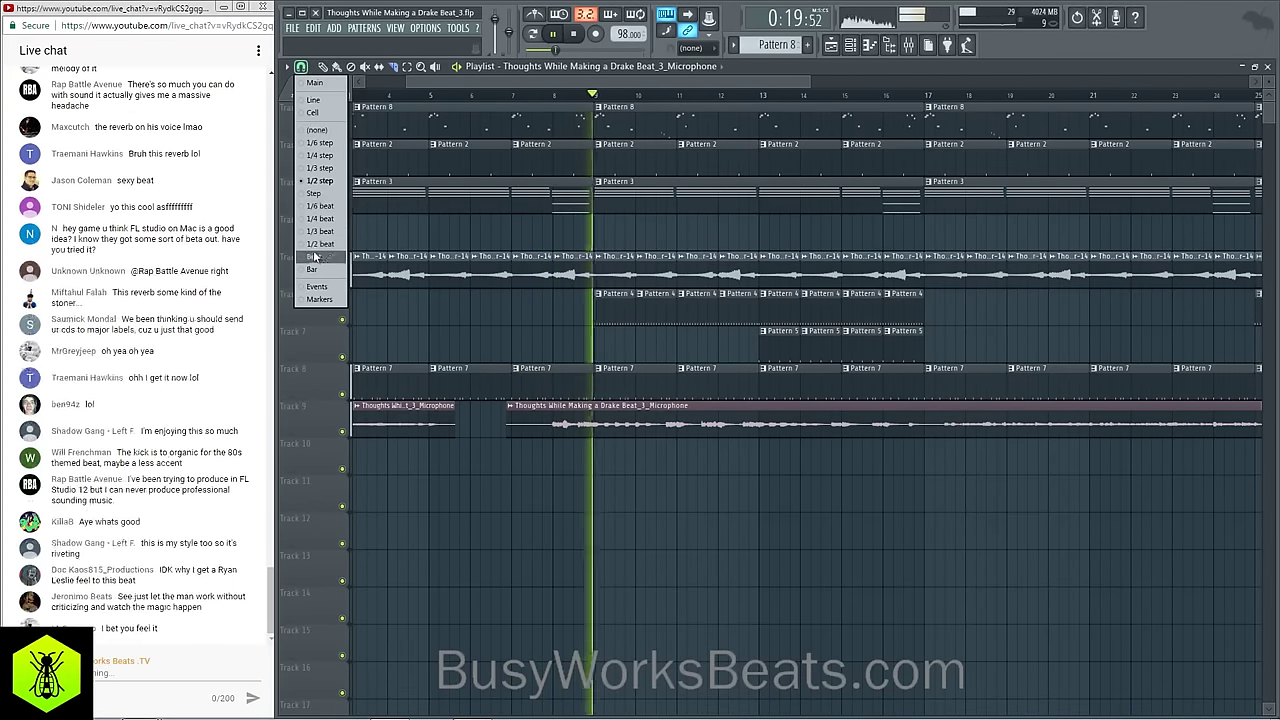
{"action": "left_click", "coordinate": [314, 257]}
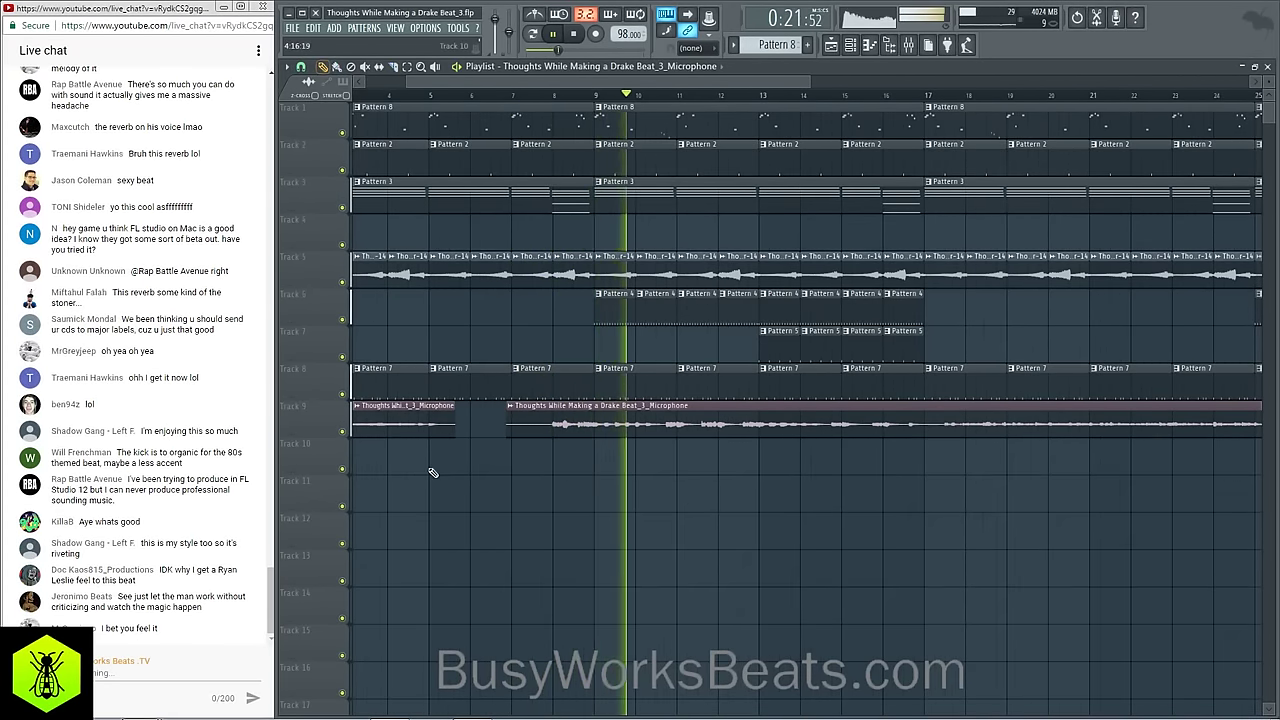
Step: Save the project as a new version, Thoughts While Making a Drake Beat_4.flp
{"action": "scroll", "coordinate": [421, 96], "scroll_direction": "down", "scroll_amount": 3}
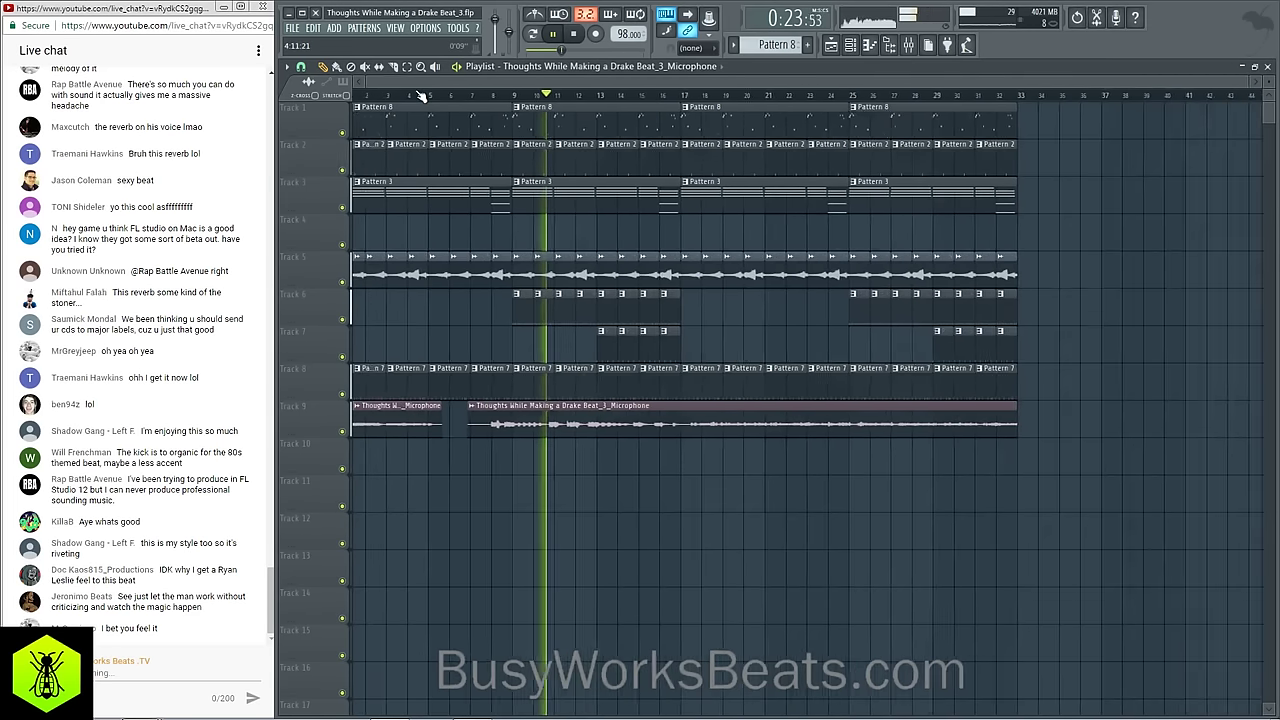
{"action": "scroll", "coordinate": [421, 96], "scroll_direction": "down", "scroll_amount": 1}
{"action": "left_click", "coordinate": [293, 28]}
{"action": "left_click", "coordinate": [326, 112]}
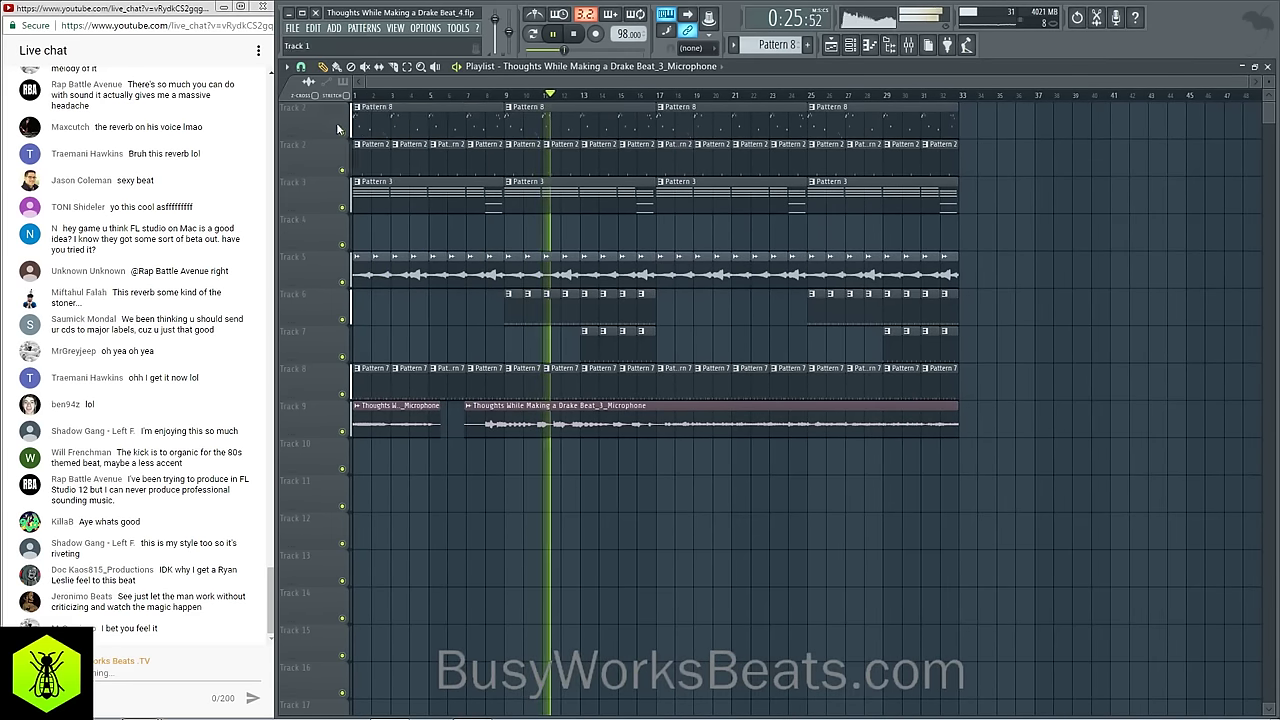
Step: Switch to empty Pattern 9 and route the Microphone audio clip channel to mixer track 11
{"action": "left_click", "coordinate": [850, 46]}
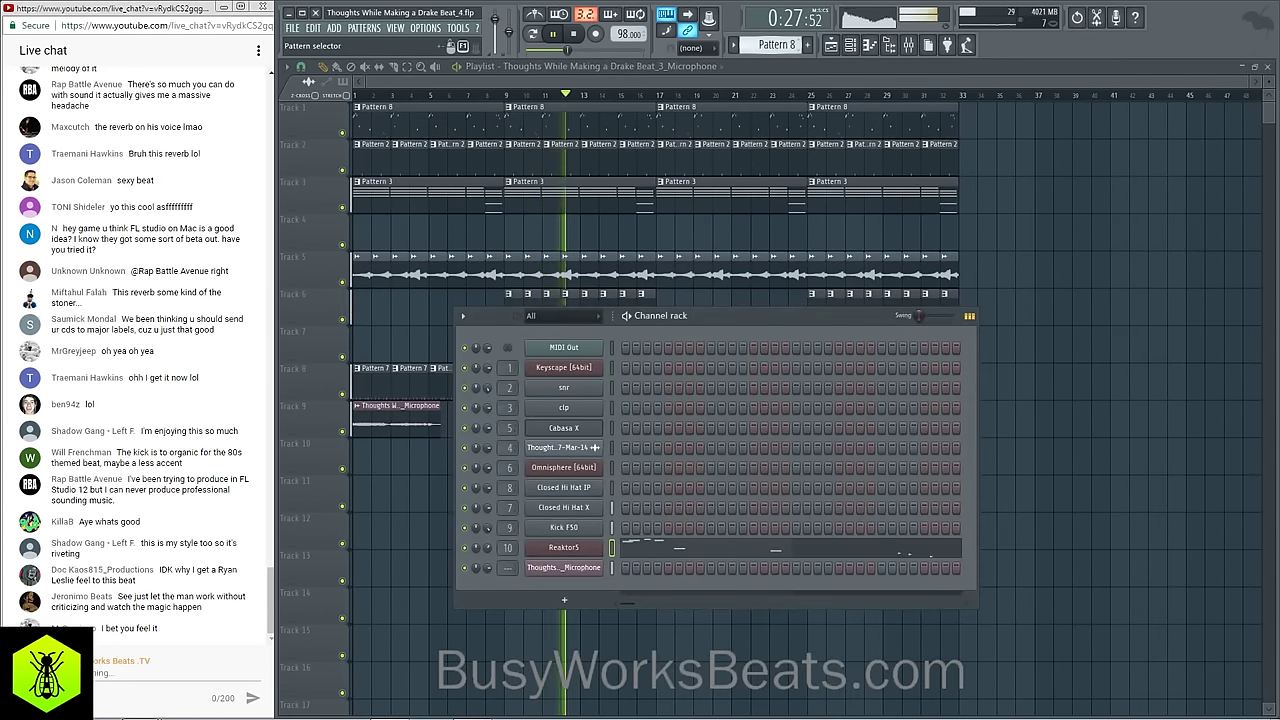
{"action": "left_click_drag", "start_coordinate": [777, 45], "coordinate": [777, 36]}
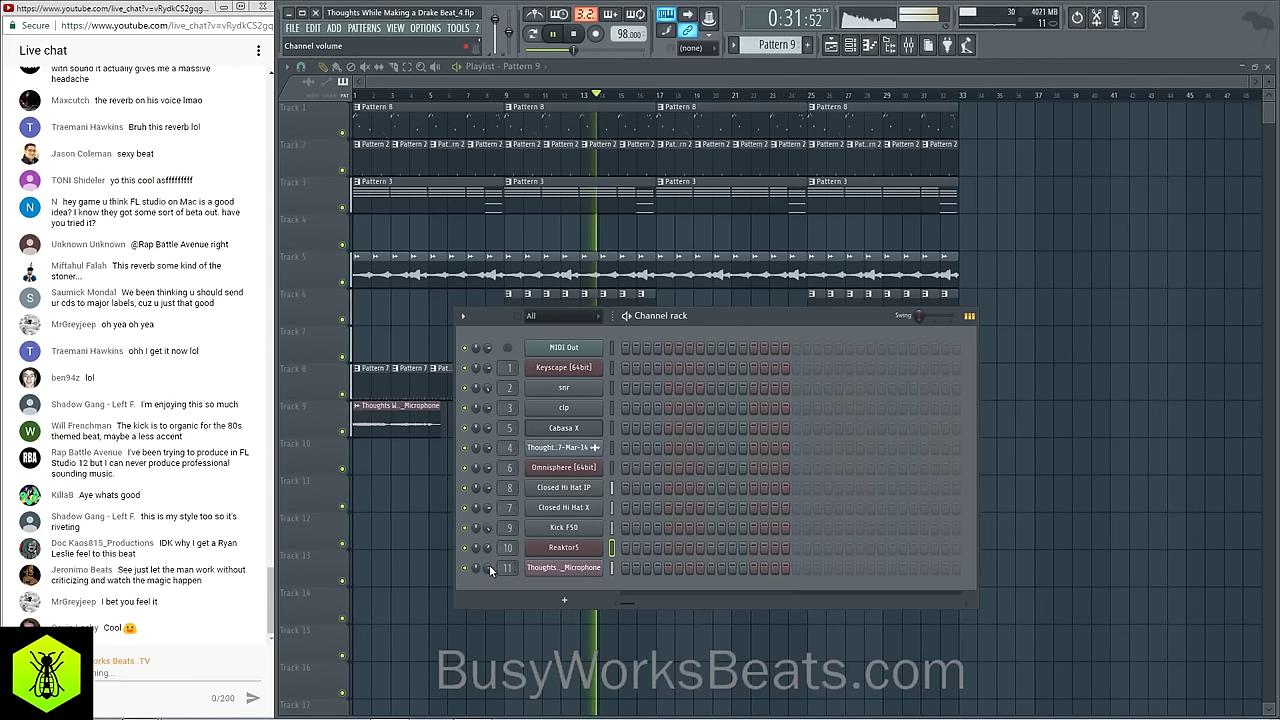
{"action": "key", "text": "F6"}
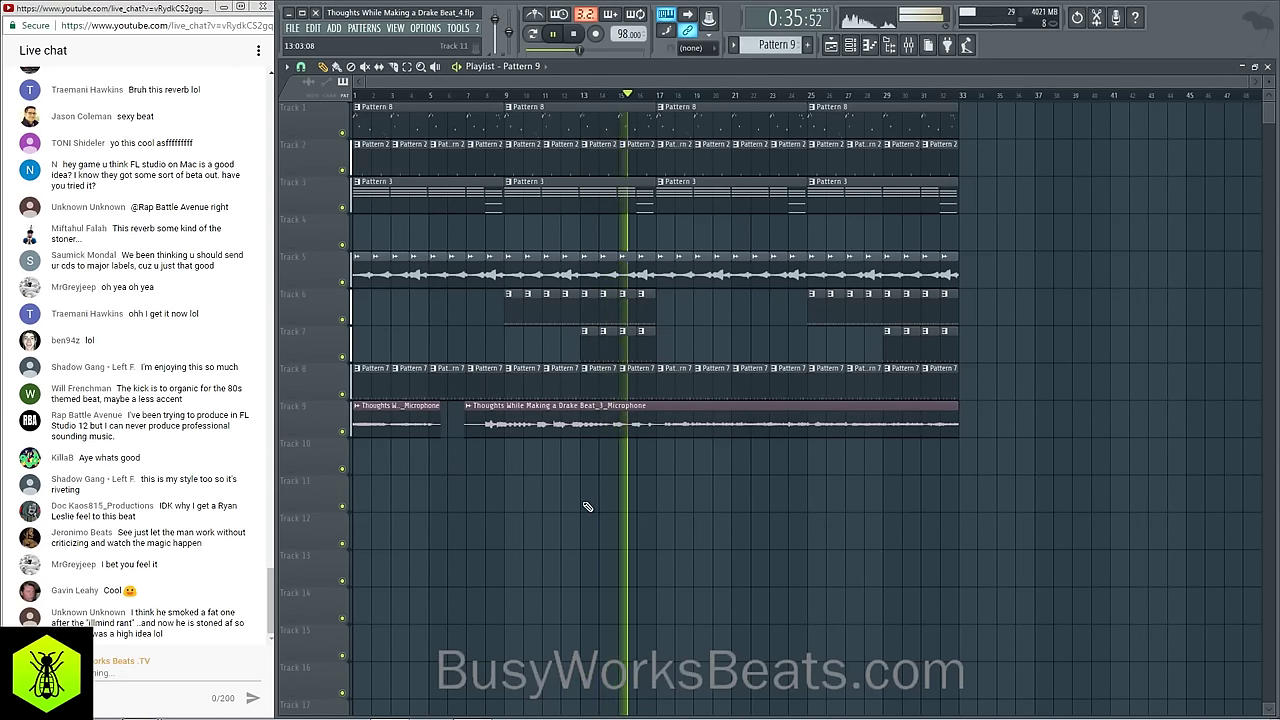
Step: Delete the audio sample clips on Track 5 from bars 17–32
{"action": "left_click", "coordinate": [869, 45]}
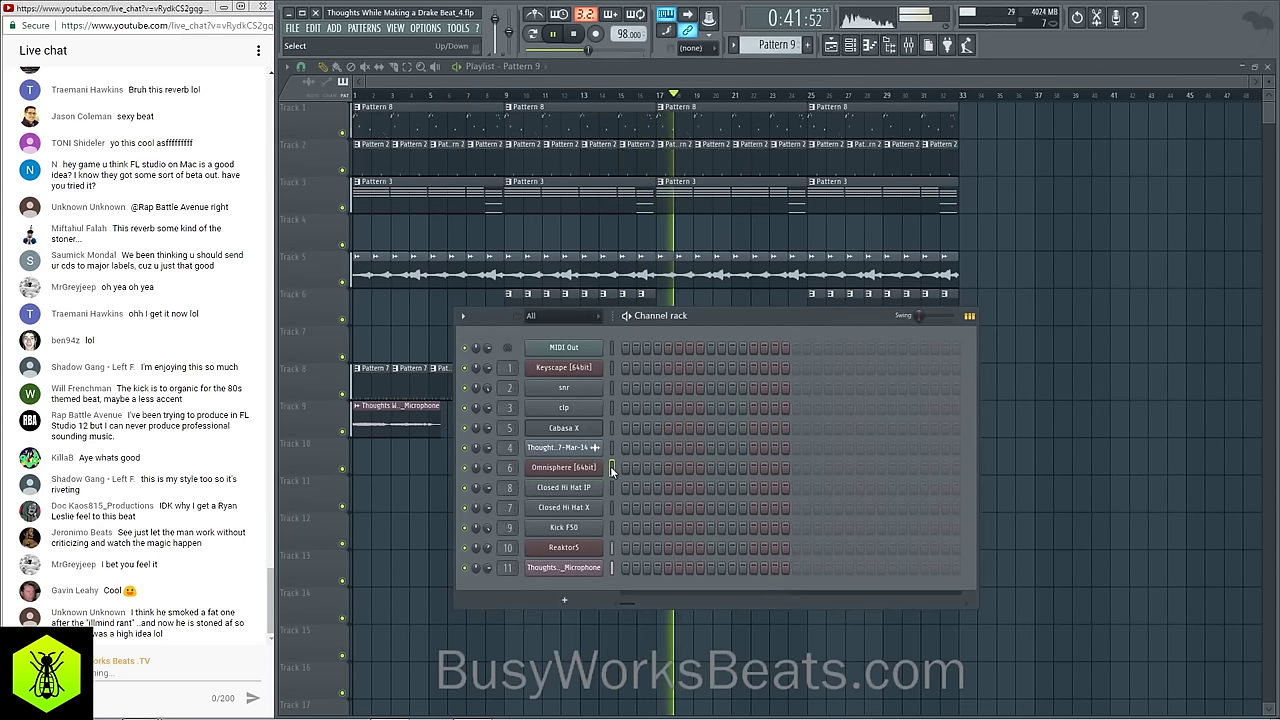
{"action": "left_click", "coordinate": [866, 45]}
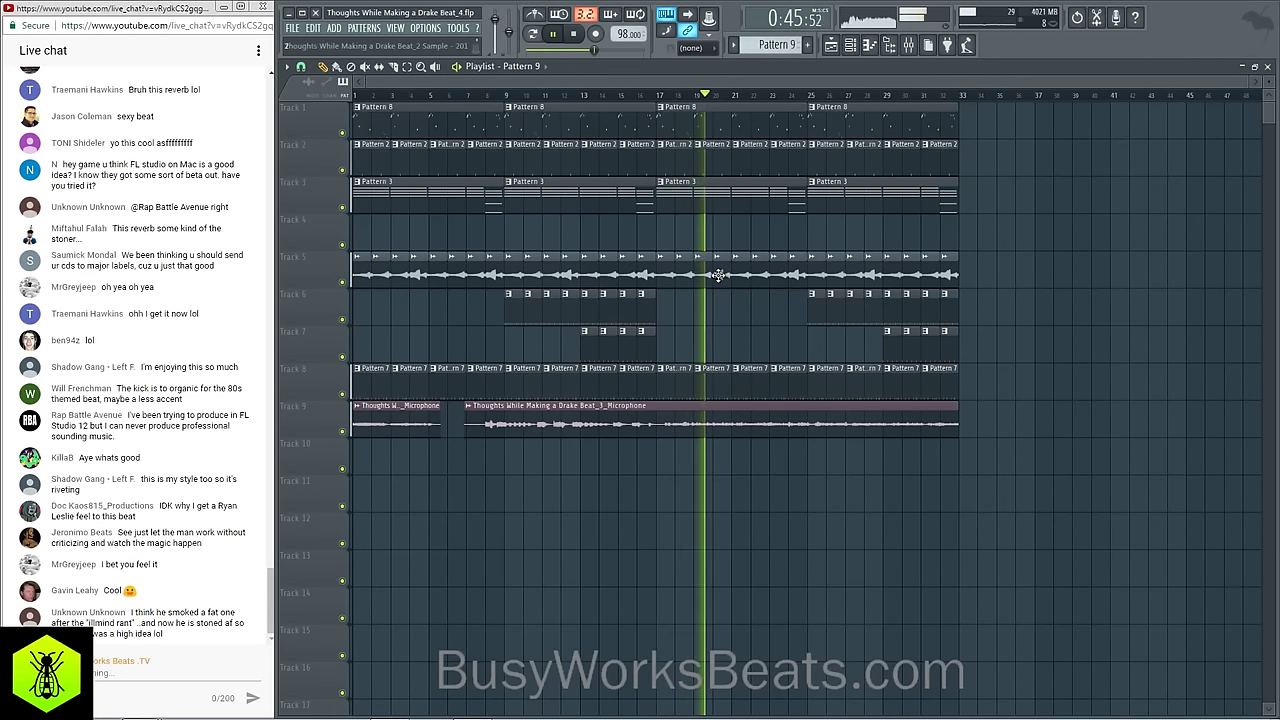
{"action": "mouse_move", "coordinate": [793, 267]}
{"action": "left_mouse_down"}
{"action": "mouse_move", "coordinate": [664, 264]}
{"action": "mouse_move", "coordinate": [971, 266]}
{"action": "left_mouse_up"}
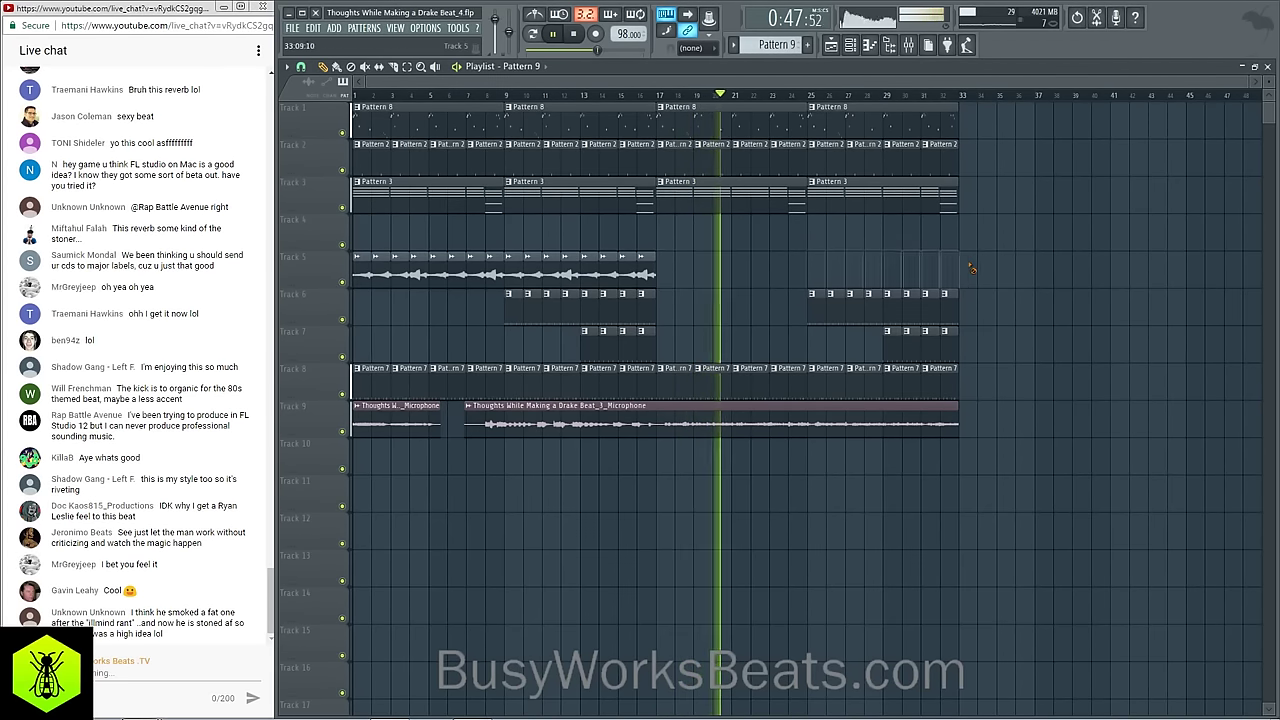
Step: Stop playback, select Pattern 3 and open its Omnisphere instrument
{"action": "left_click", "coordinate": [866, 45]}
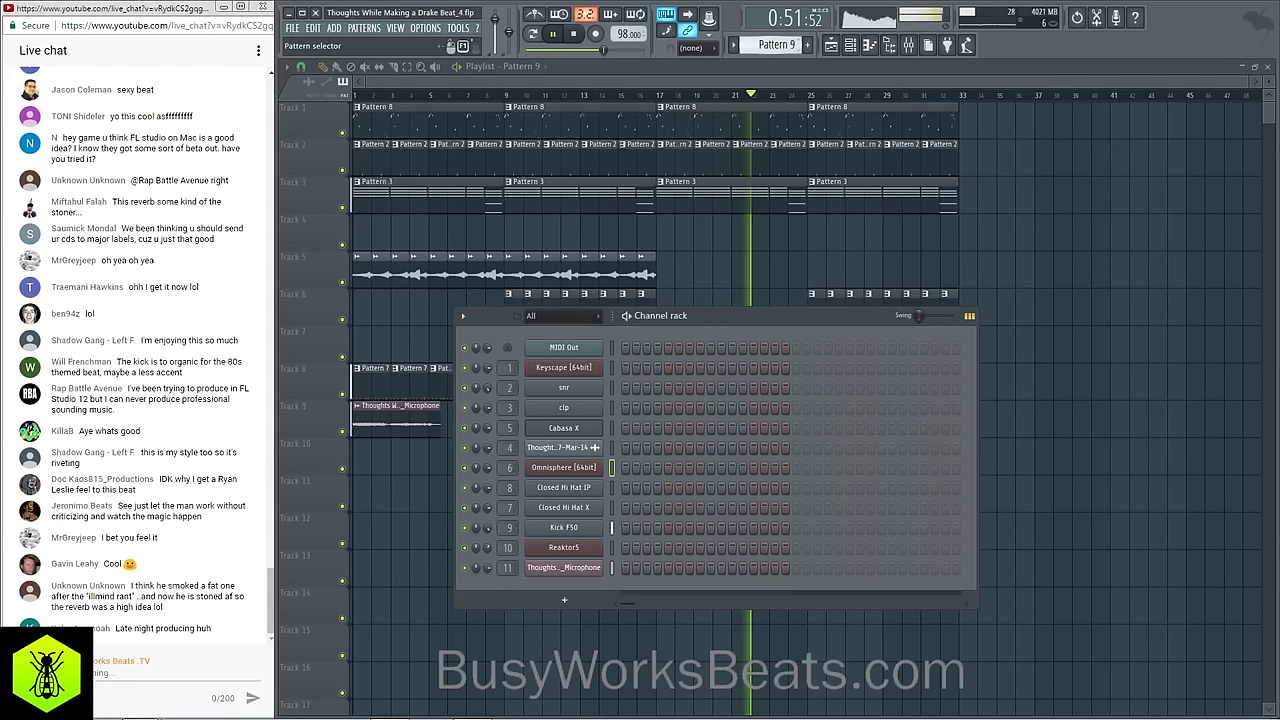
{"action": "scroll", "coordinate": [776, 45], "scroll_direction": "down", "scroll_amount": 3}
{"action": "key", "text": "space"}
{"action": "scroll", "coordinate": [776, 45], "scroll_direction": "down", "scroll_amount": 4}
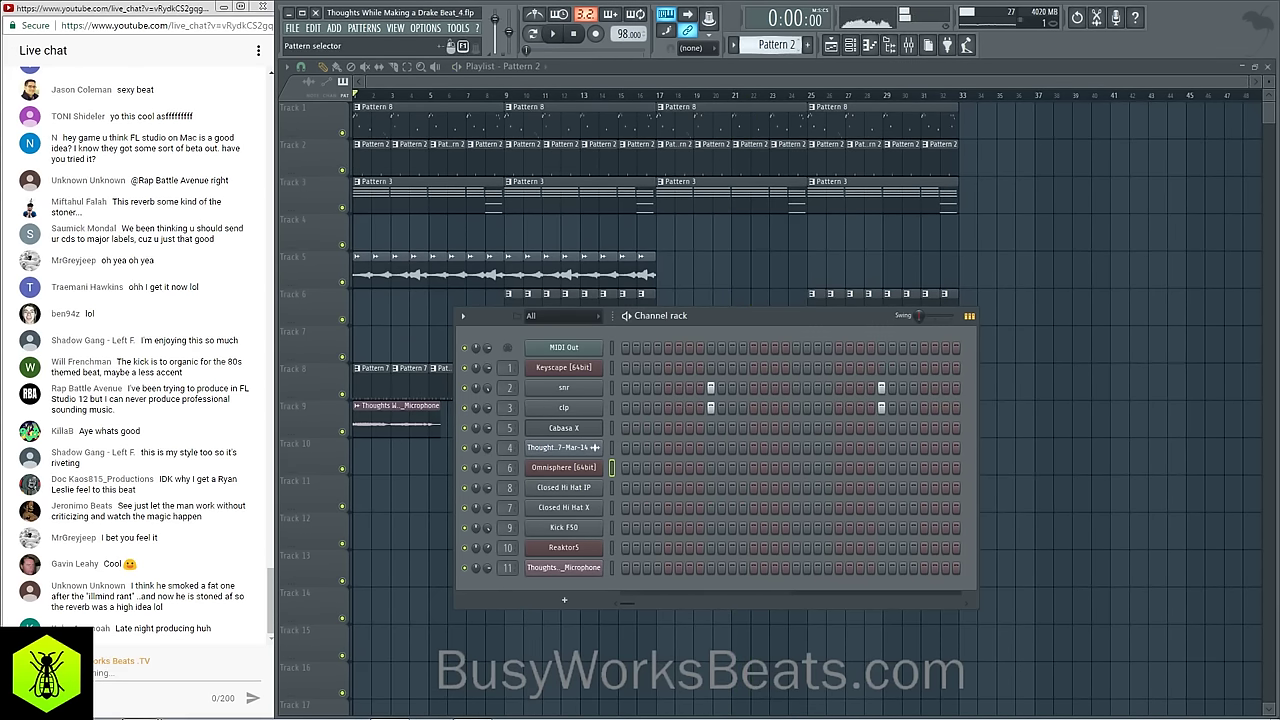
{"action": "scroll", "coordinate": [776, 45], "scroll_direction": "up", "scroll_amount": 1}
{"action": "left_click", "coordinate": [578, 472]}
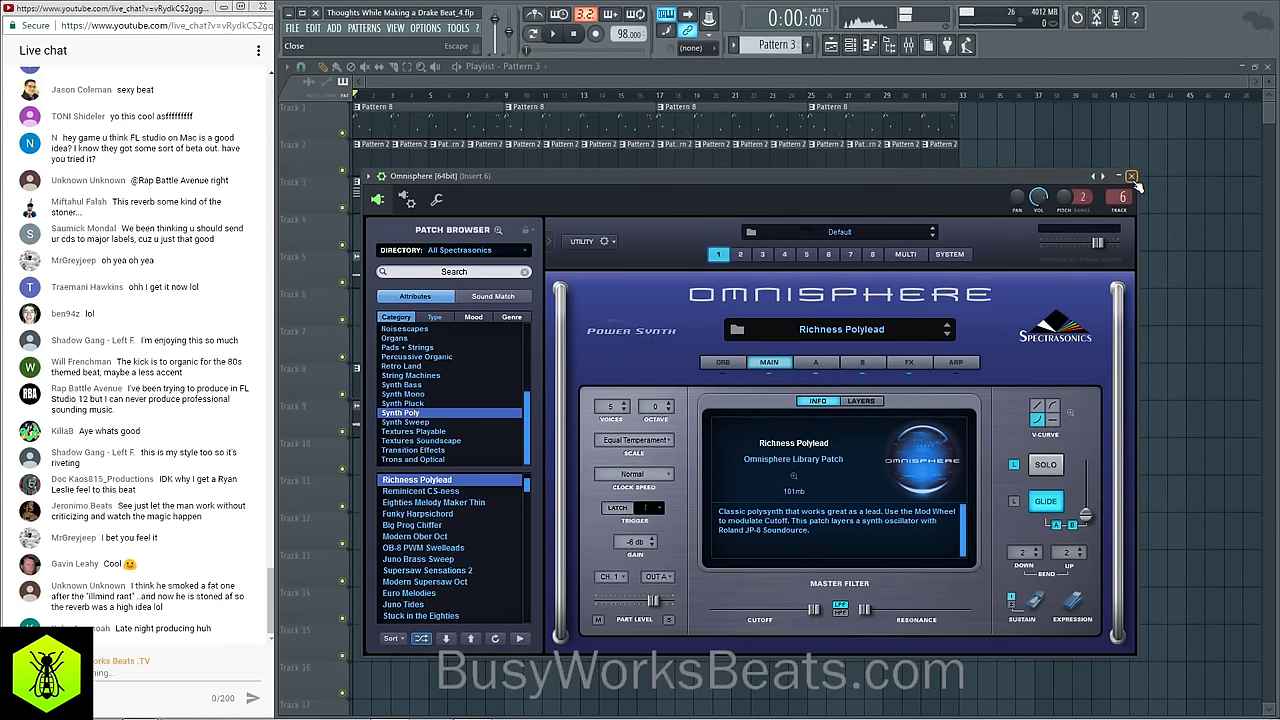
Step: Set part 2 to MIDI channel 1 in Omnisphere's multi mixer so it layers with Richness Polylead
{"action": "left_click", "coordinate": [906, 255]}
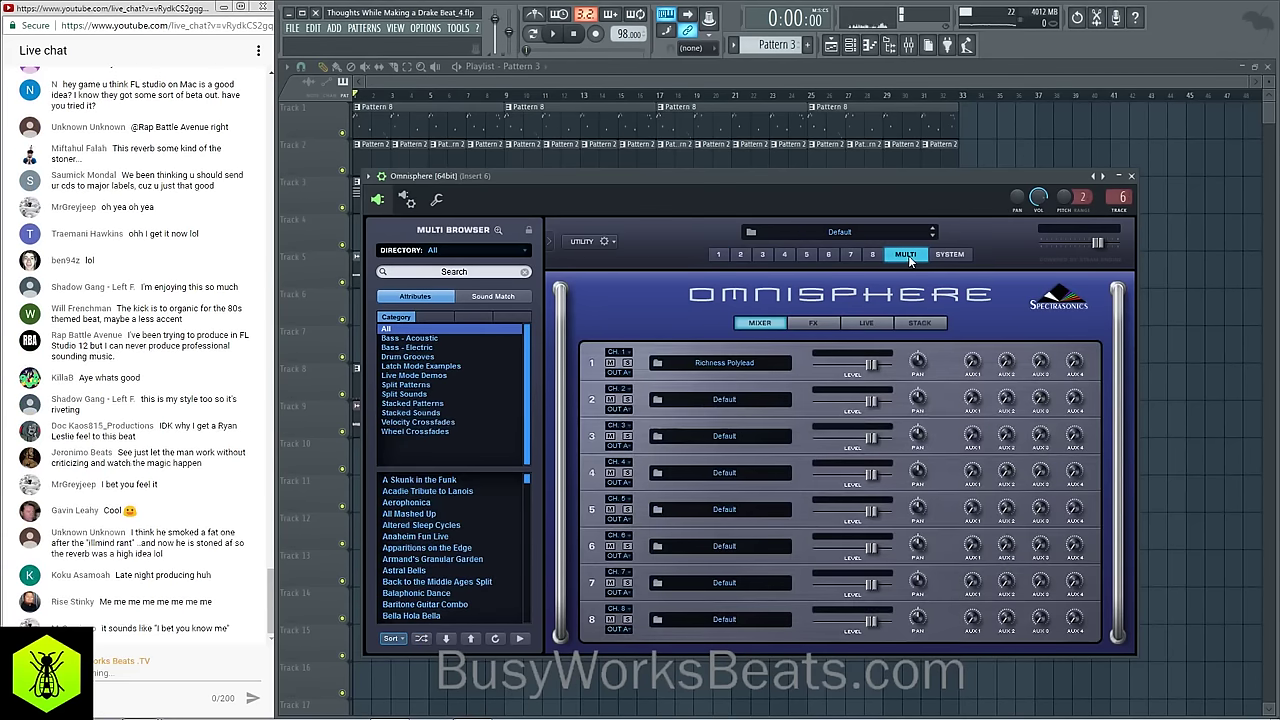
{"action": "left_click", "coordinate": [619, 389]}
{"action": "left_click", "coordinate": [636, 391]}
Step: Load the Powawawa patch into Omnisphere part 2 from the shuffled Synth Poly, Analog Classics patches
{"action": "left_click", "coordinate": [744, 257]}
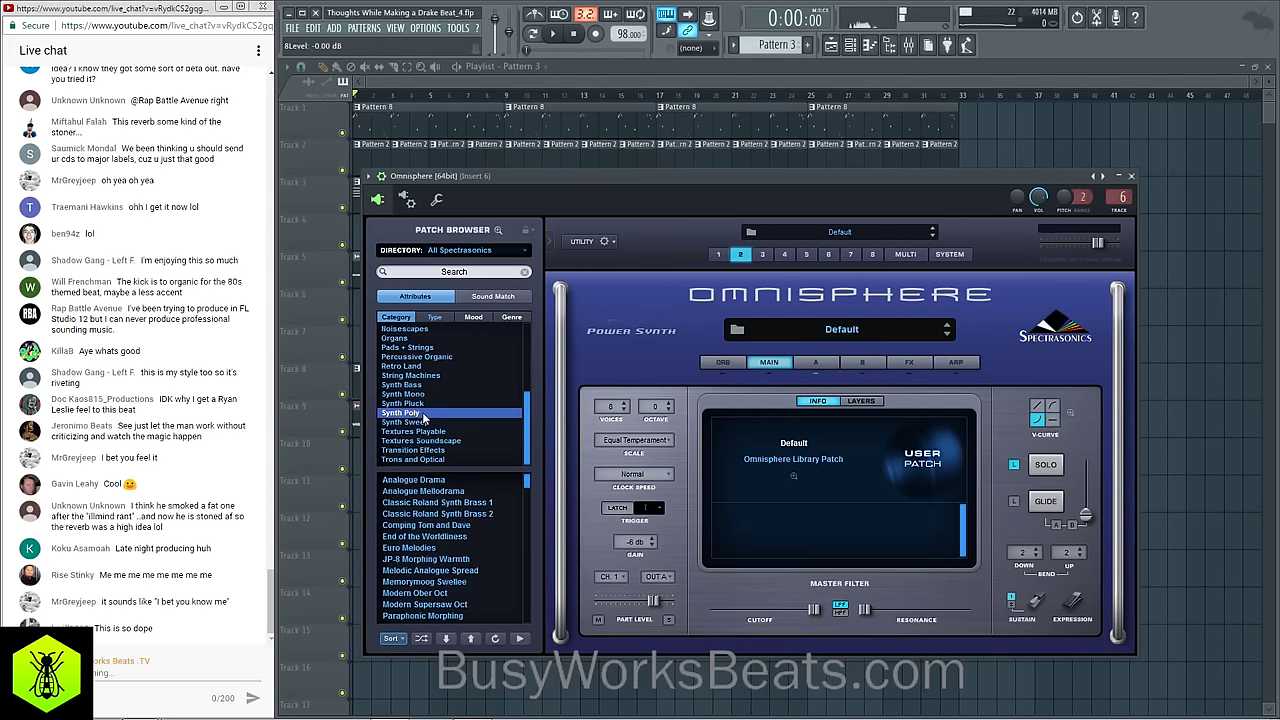
{"action": "left_click", "coordinate": [436, 317]}
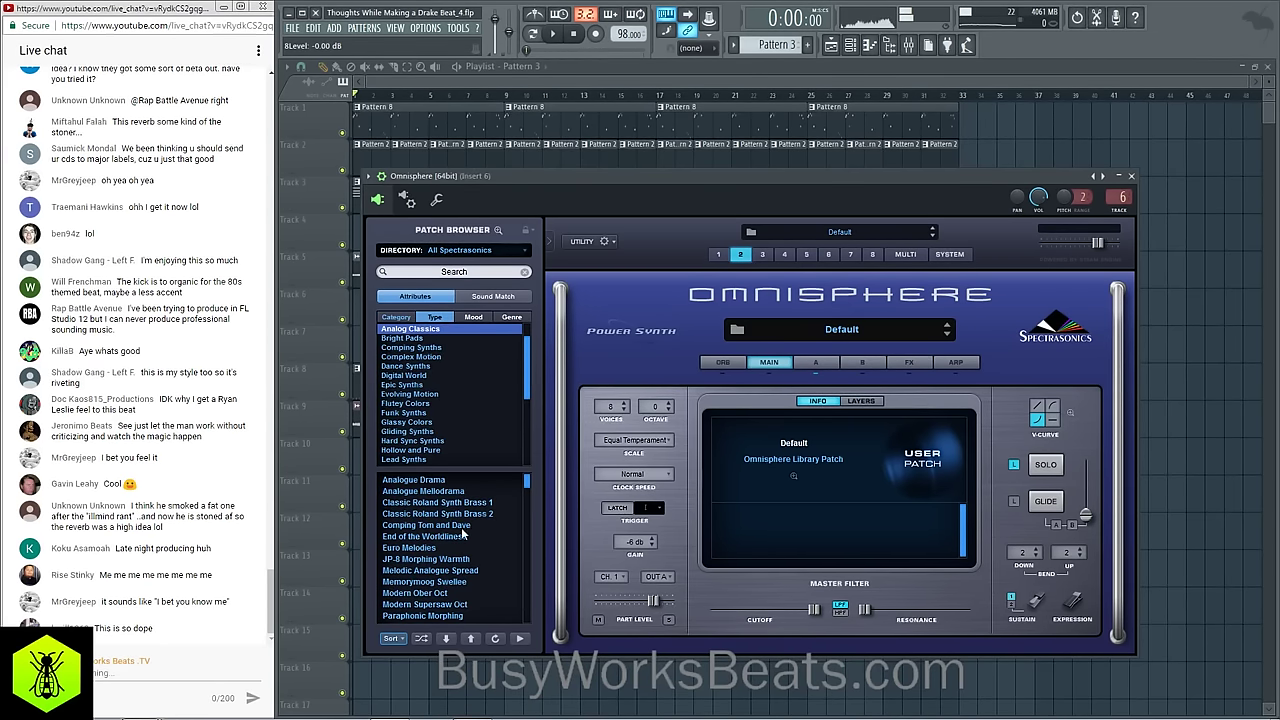
{"action": "left_click", "coordinate": [422, 639]}
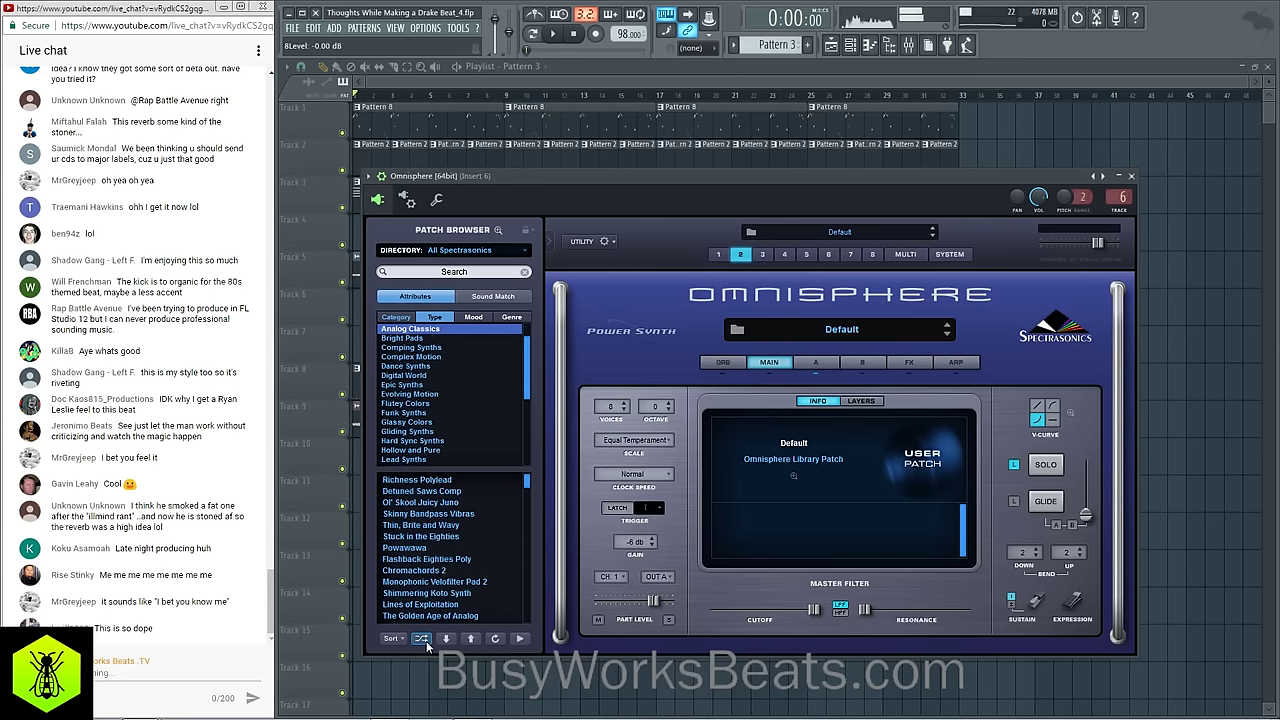
{"action": "left_click", "coordinate": [420, 549]}
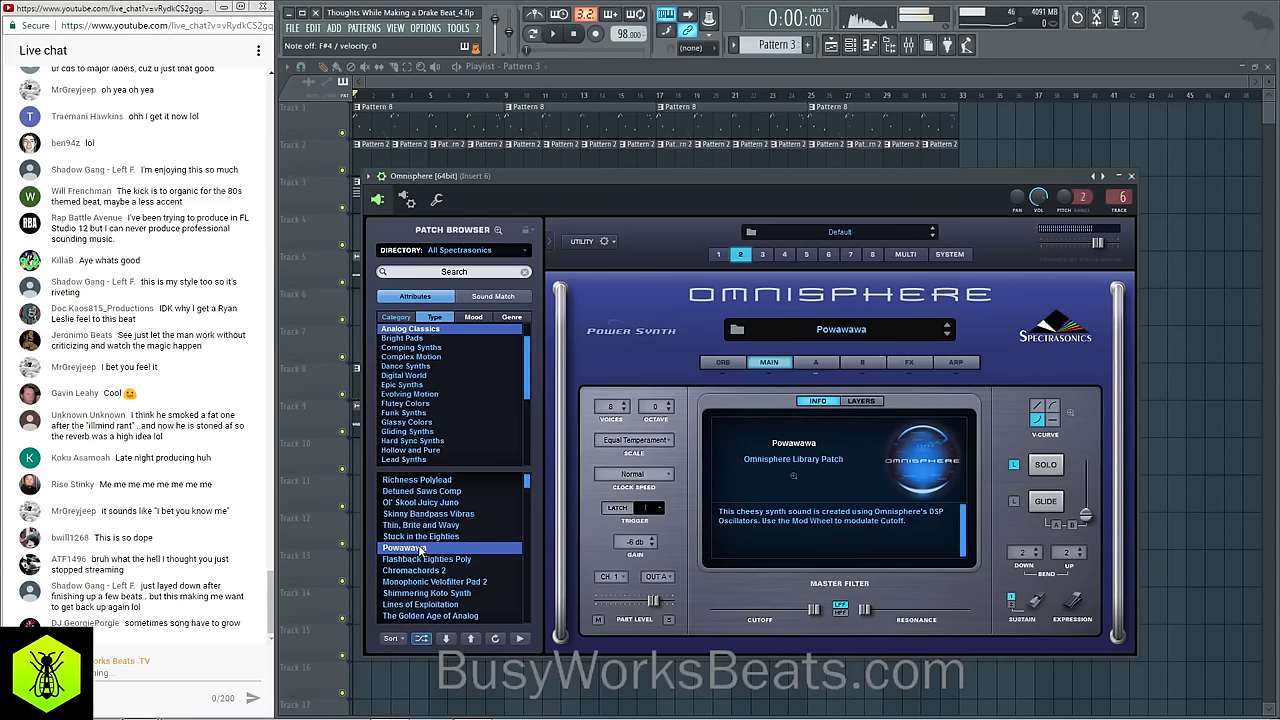
Step: Show the LFO1 -> Cutoff routing in layer A of part 2's Powawawa patch and sync LFO 1 at a 1/8 rate
{"action": "left_click", "coordinate": [849, 45]}
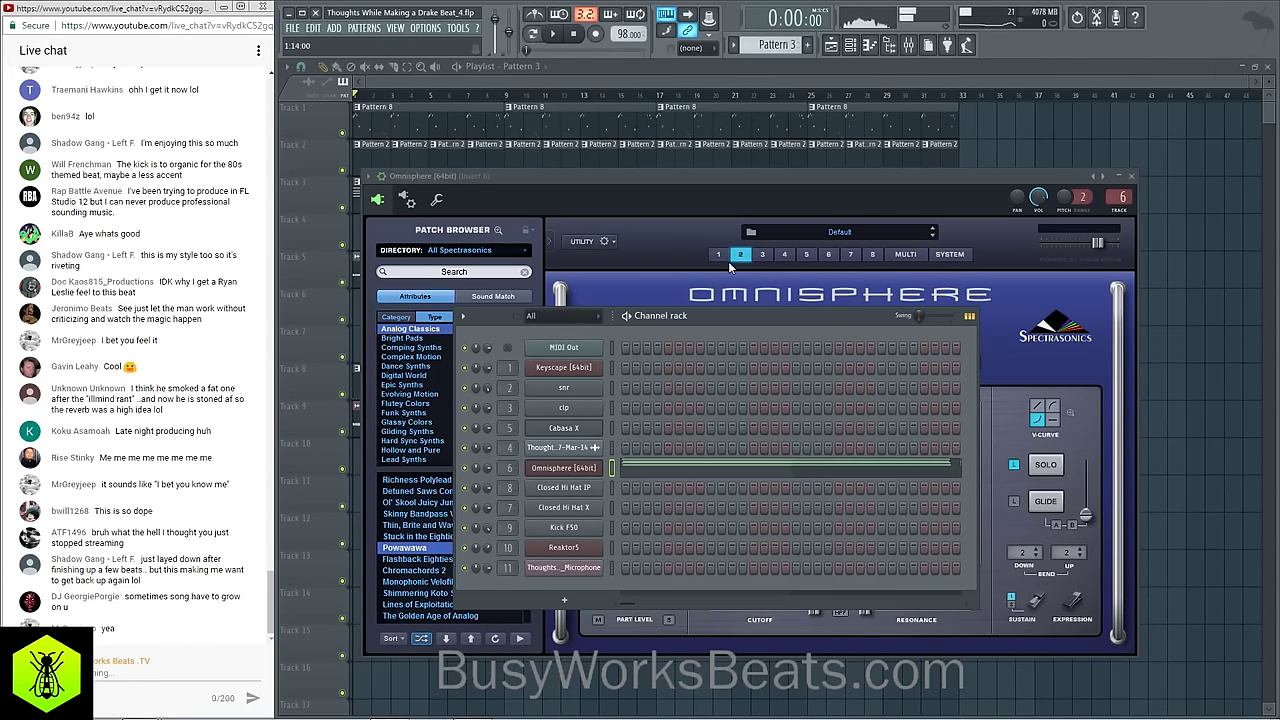
{"action": "left_click", "coordinate": [905, 254]}
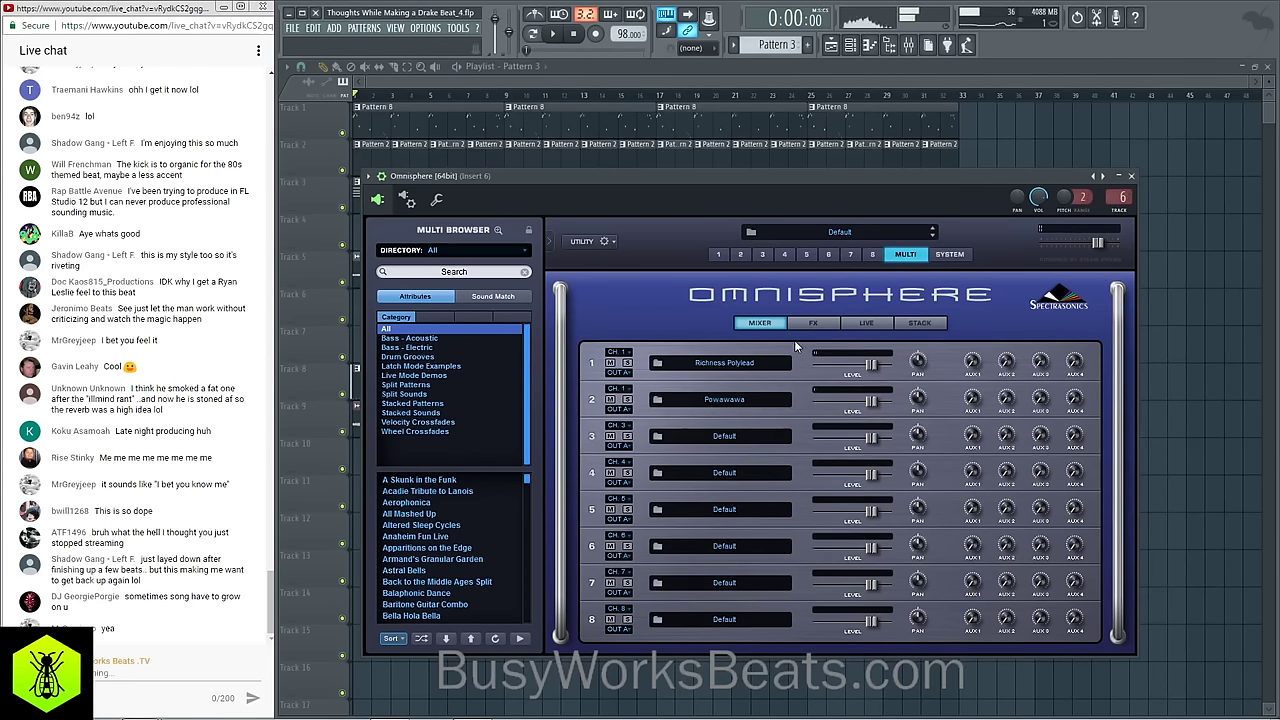
{"action": "left_click", "coordinate": [748, 255]}
{"action": "left_click", "coordinate": [818, 364]}
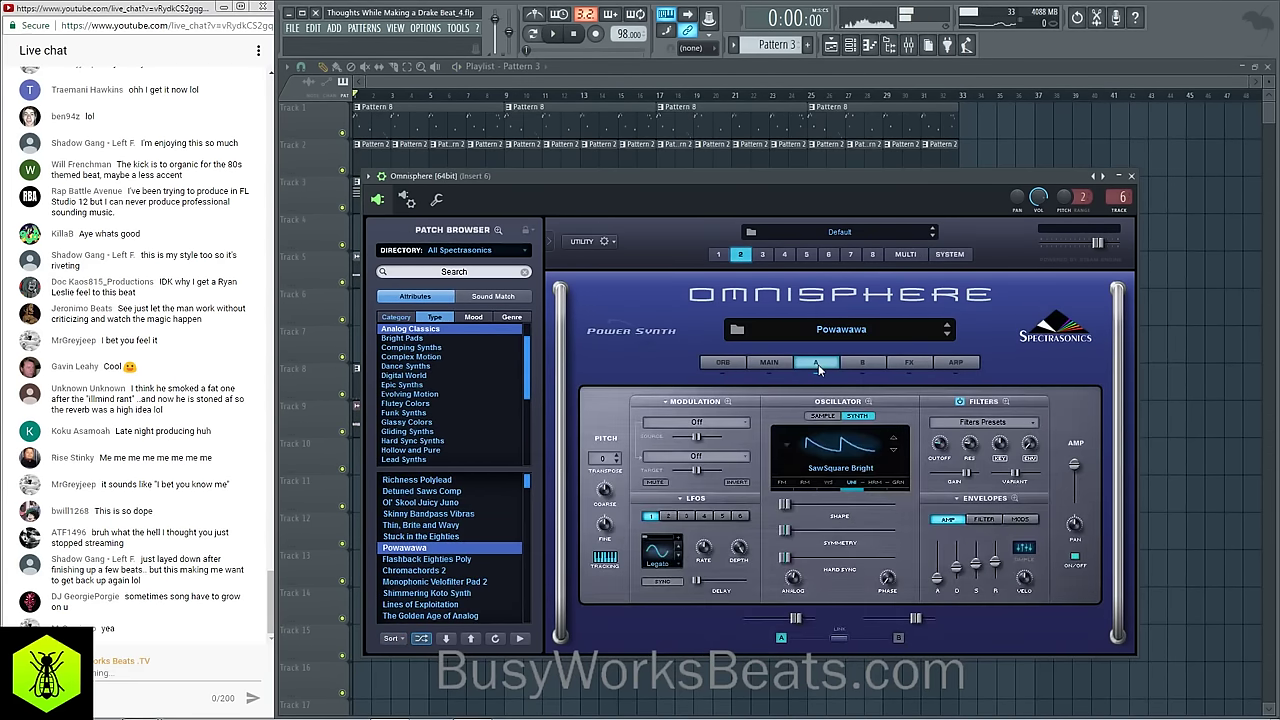
{"action": "right_click", "coordinate": [661, 403]}
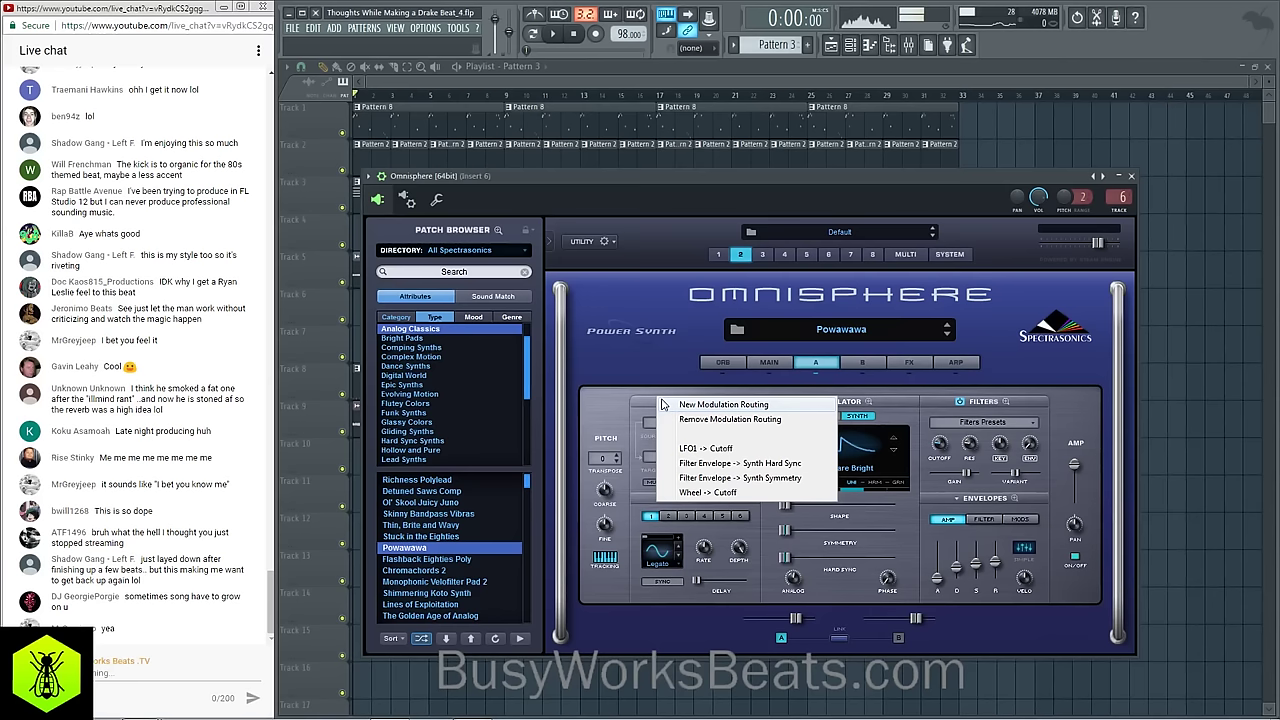
{"action": "left_click", "coordinate": [706, 449]}
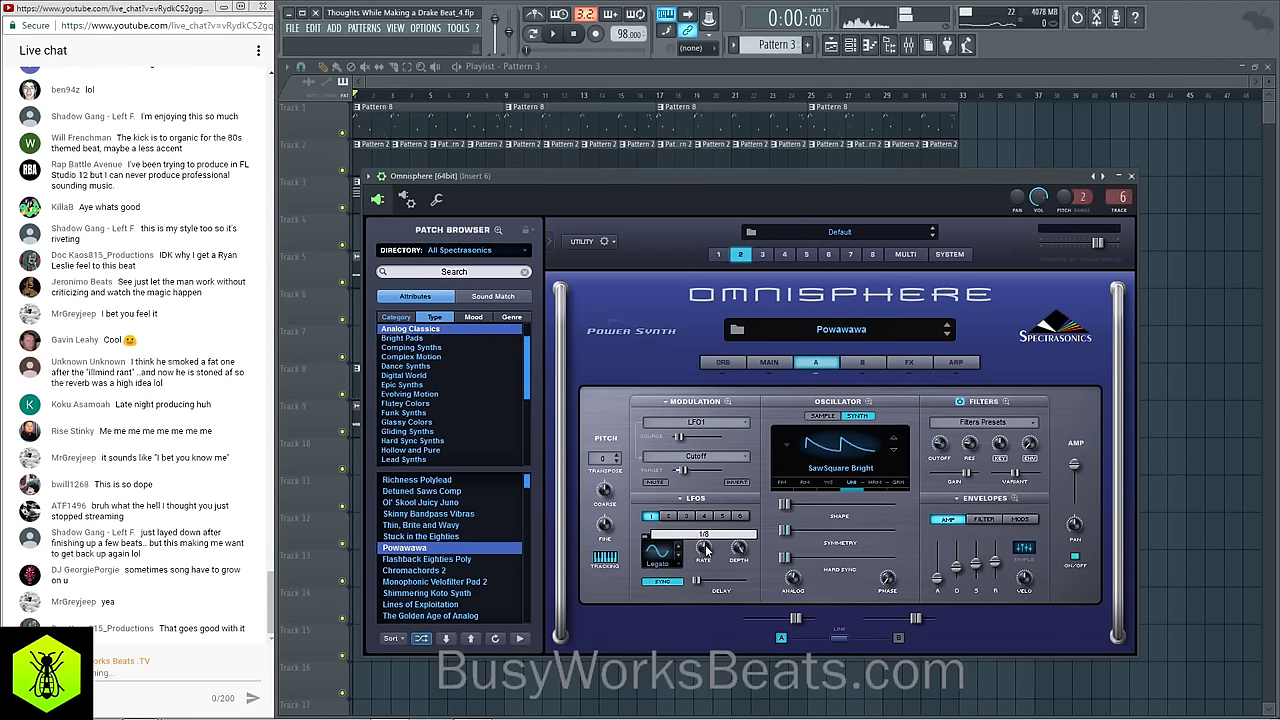
Step: Review layer A's modulation sources and routings, and briefly play the arrangement to hear the layered Omnisphere sound
{"action": "left_click", "coordinate": [703, 422]}
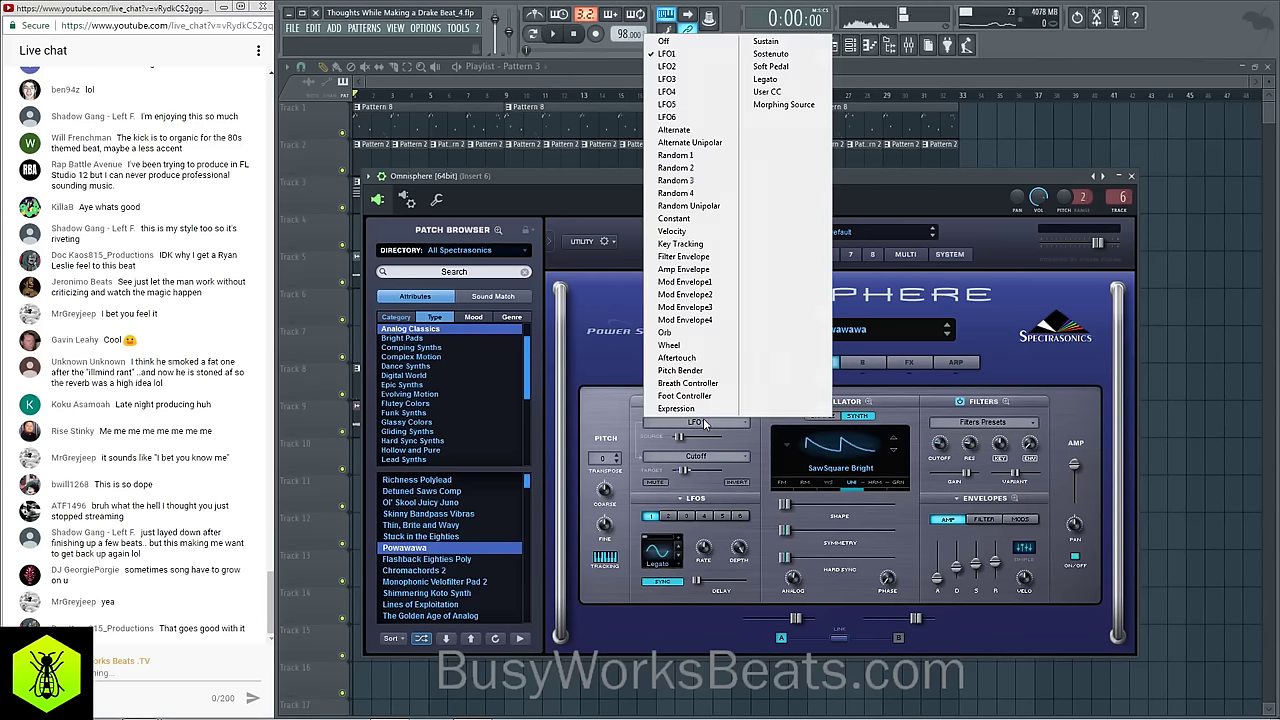
{"action": "left_click", "coordinate": [634, 417]}
{"action": "right_click", "coordinate": [674, 404]}
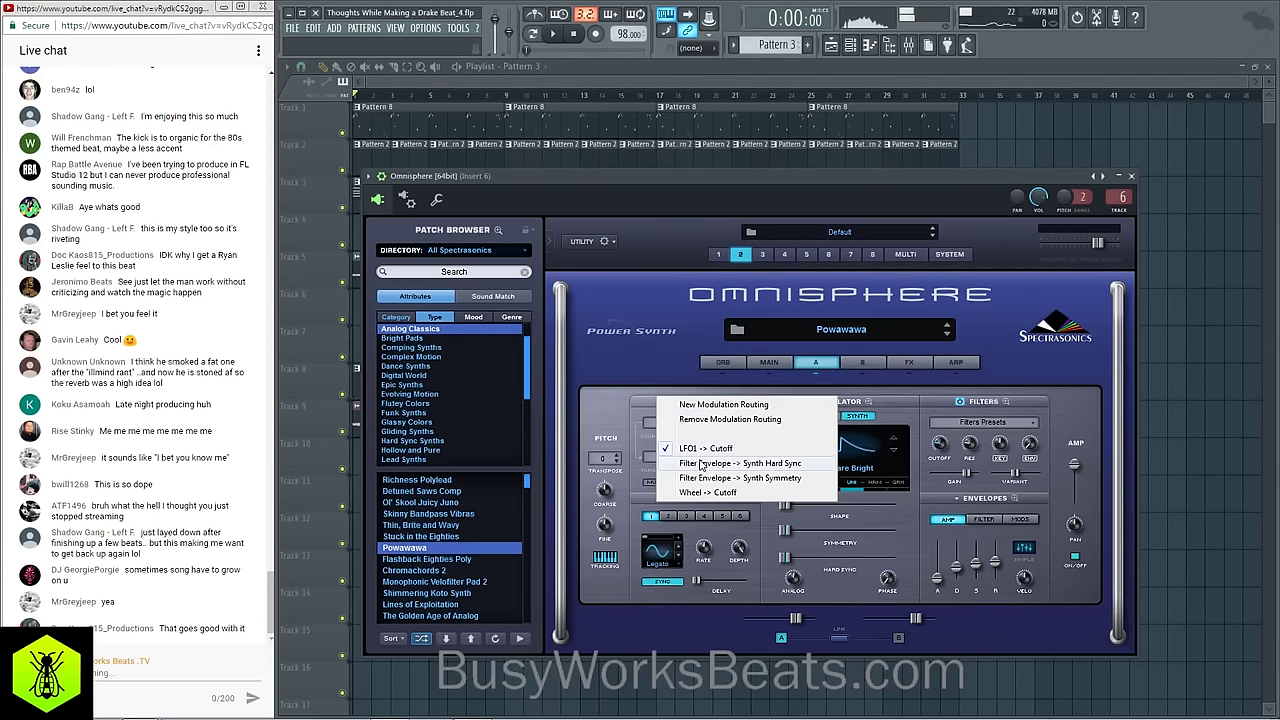
{"action": "left_click", "coordinate": [647, 327]}
{"action": "key", "text": "space"}
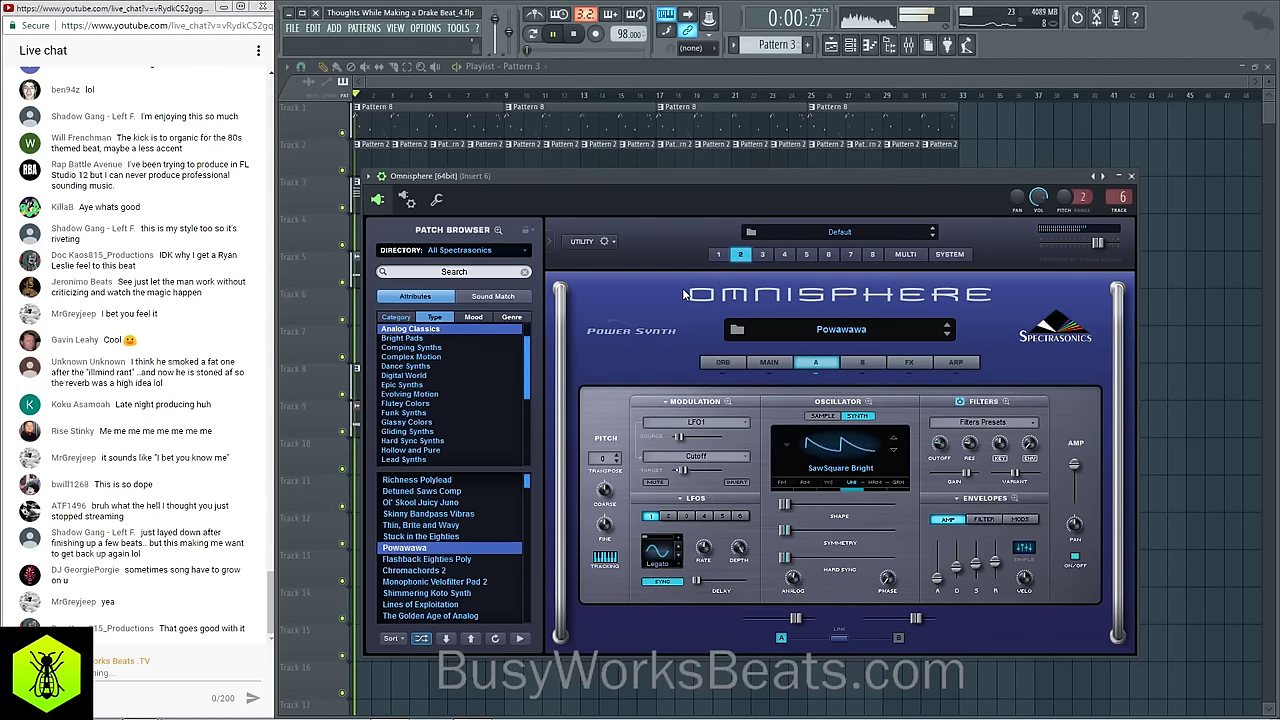
{"action": "key", "text": "space"}
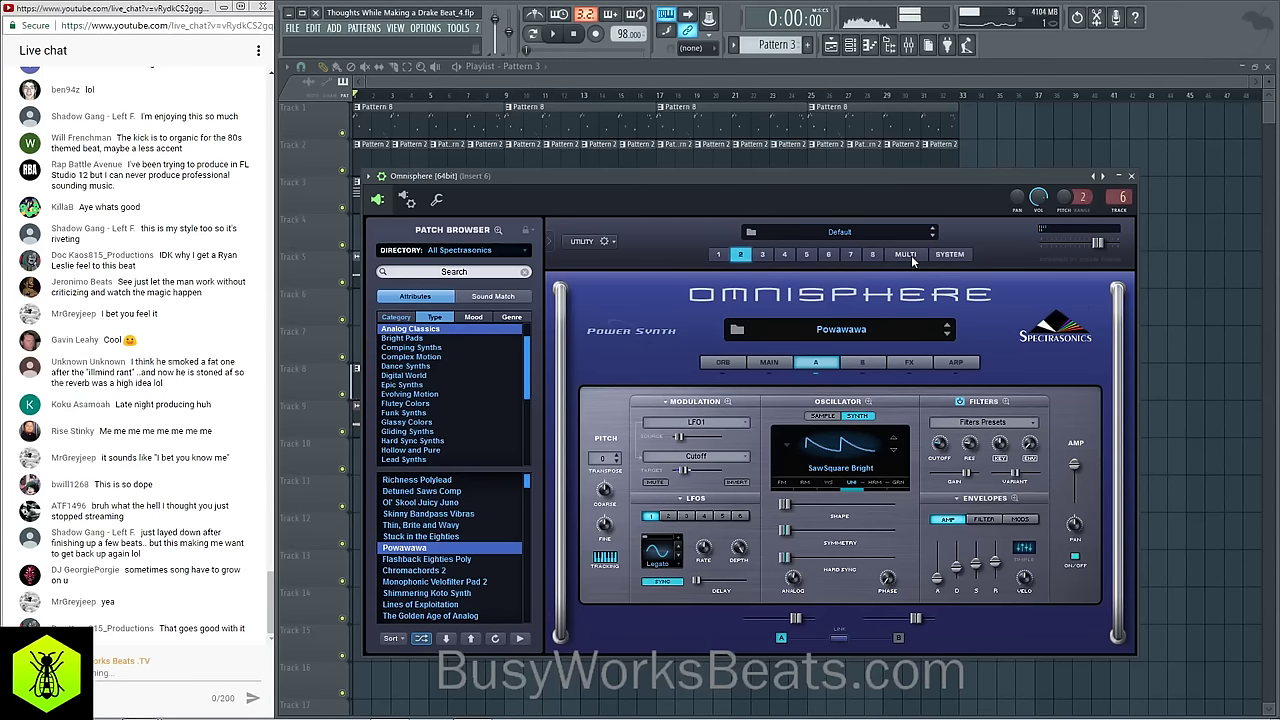
Step: Unmute Richness Polylead and lower Powawawa's level slightly in Omnisphere's multi mixer, checking the blend in playback
{"action": "left_click", "coordinate": [906, 255]}
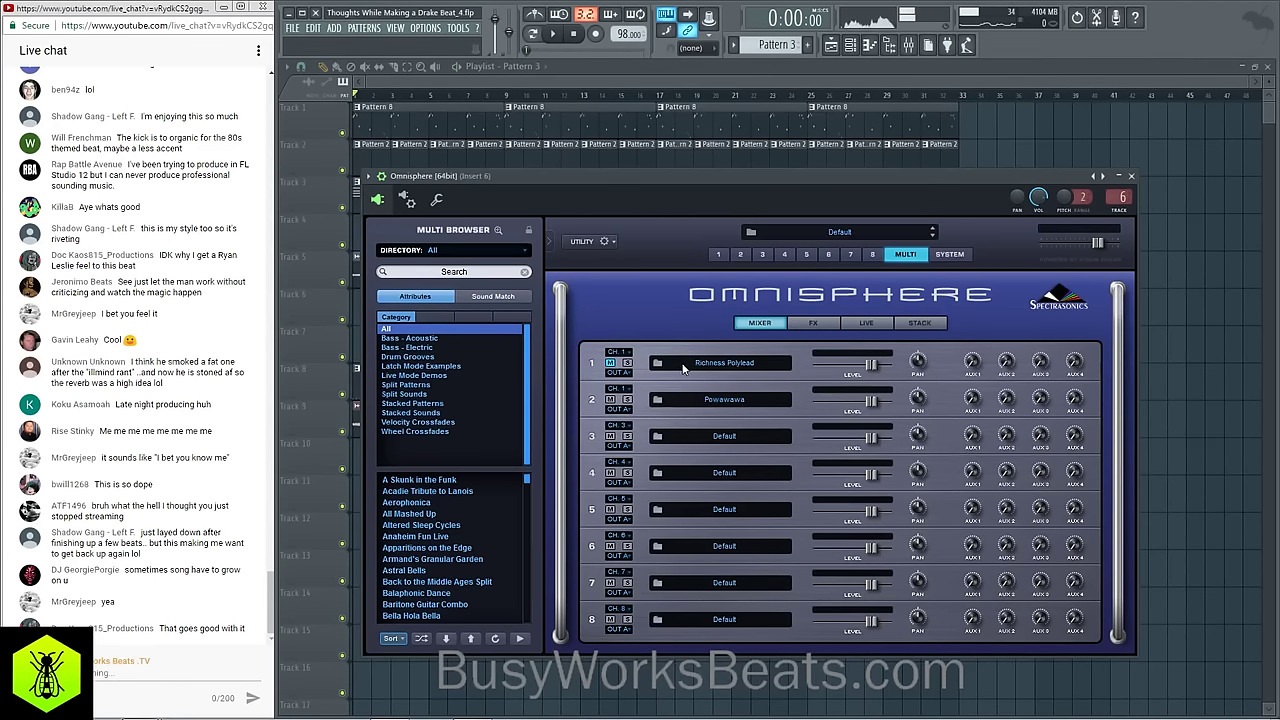
{"action": "left_click", "coordinate": [741, 255]}
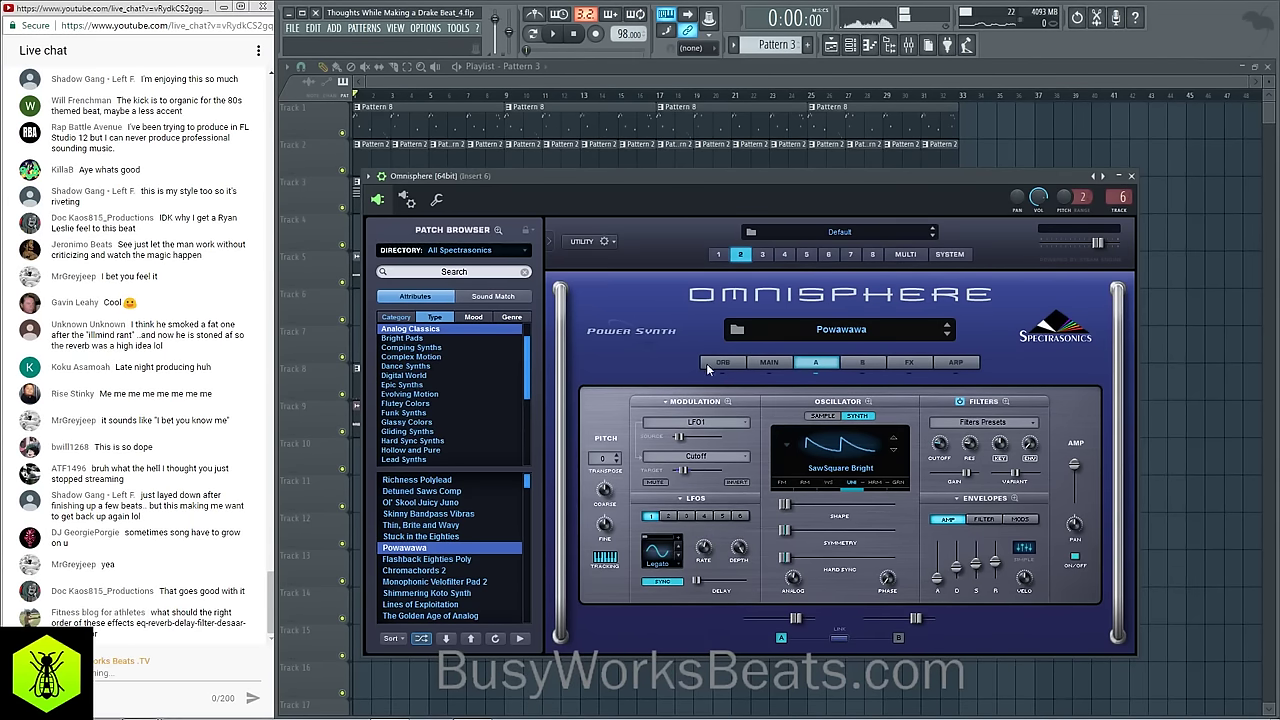
{"action": "key", "text": "space"}
{"action": "left_click", "coordinate": [915, 256]}
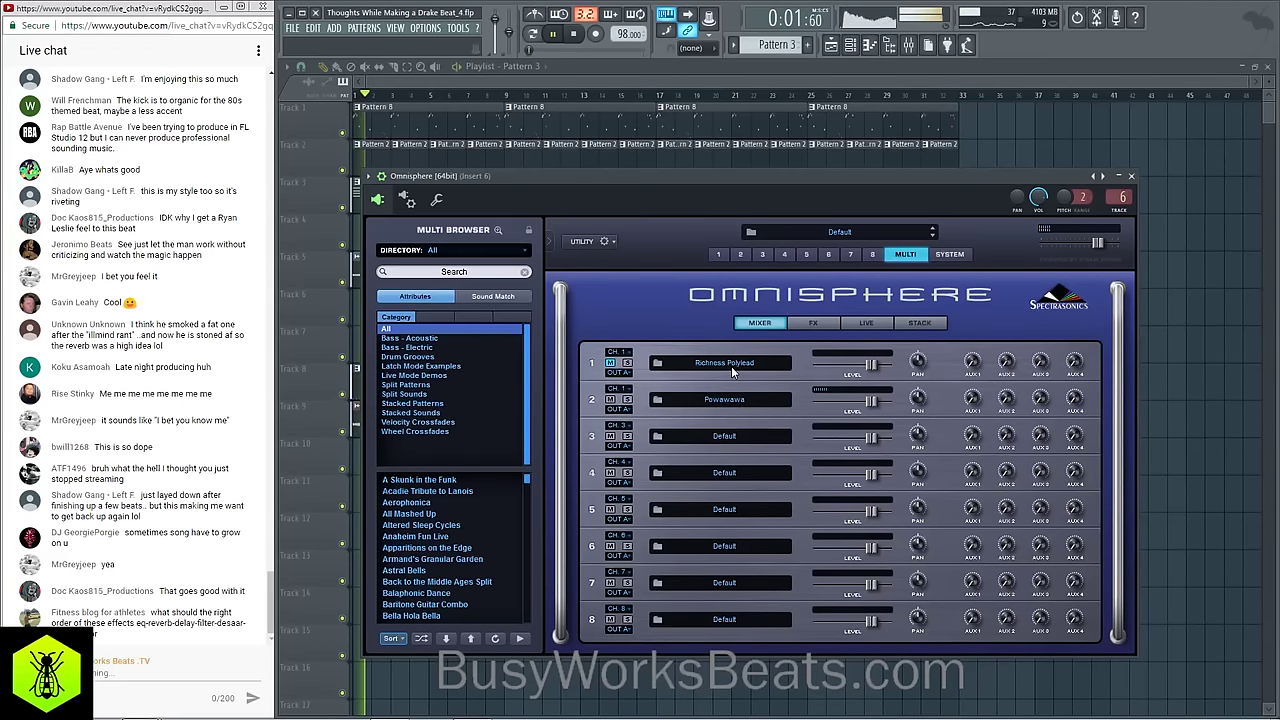
{"action": "key", "text": "space"}
{"action": "key", "text": "space"}
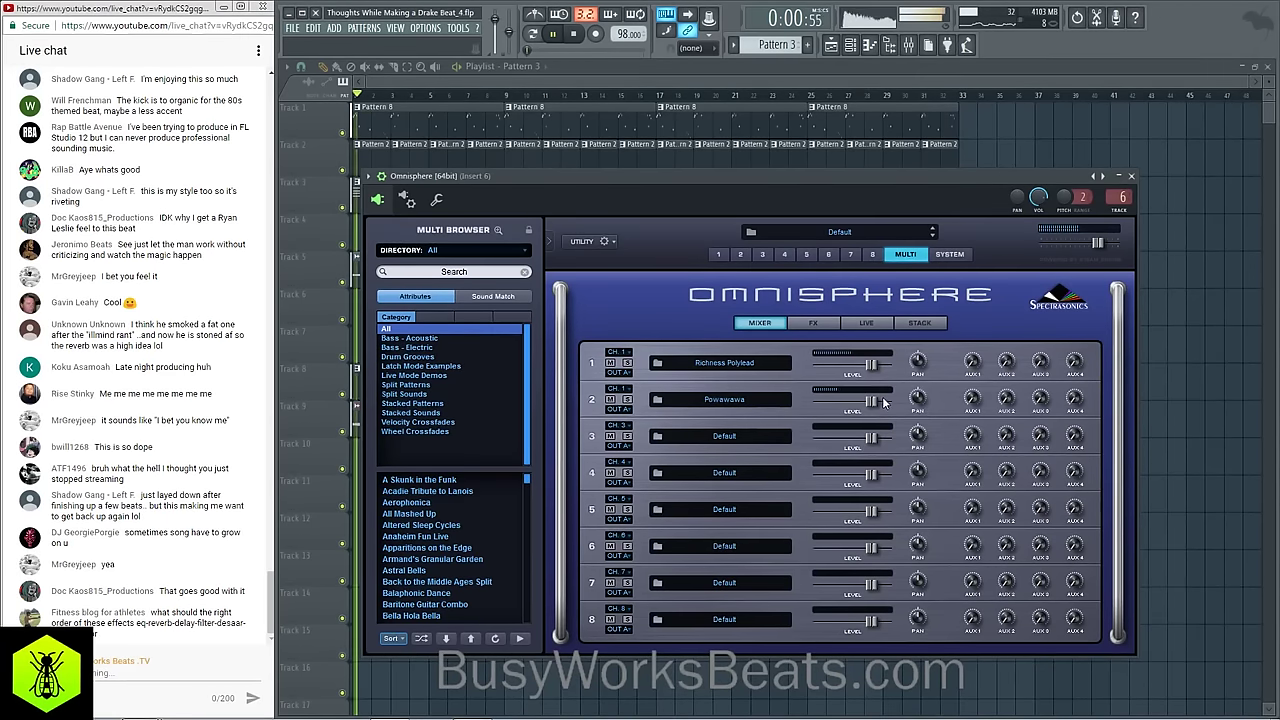
{"action": "left_click_drag", "start_coordinate": [873, 401], "coordinate": [860, 402]}
{"action": "key", "text": "space"}
{"action": "left_click", "coordinate": [1133, 177]}
{"action": "key", "text": "space"}
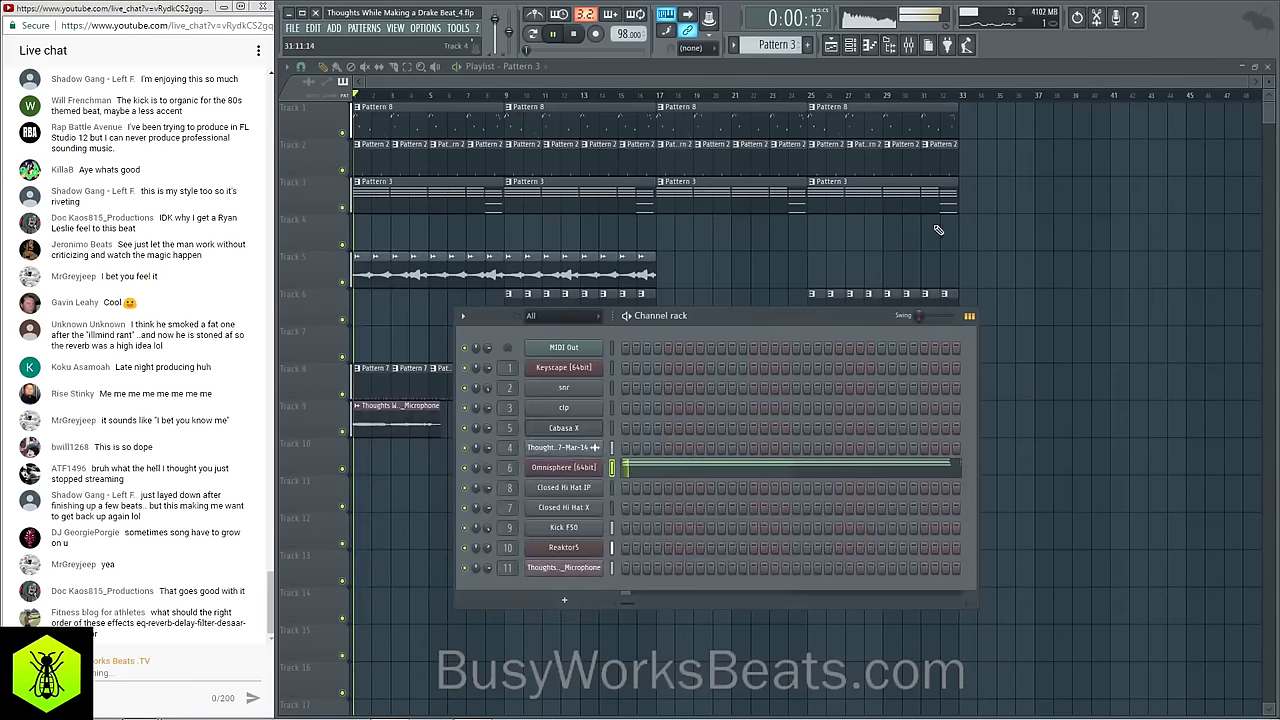
Step: Load Pitcher into the first effect slot of mixer Insert 11 and set its minimum input frequency to 25 Hz
{"action": "left_click", "coordinate": [908, 44]}
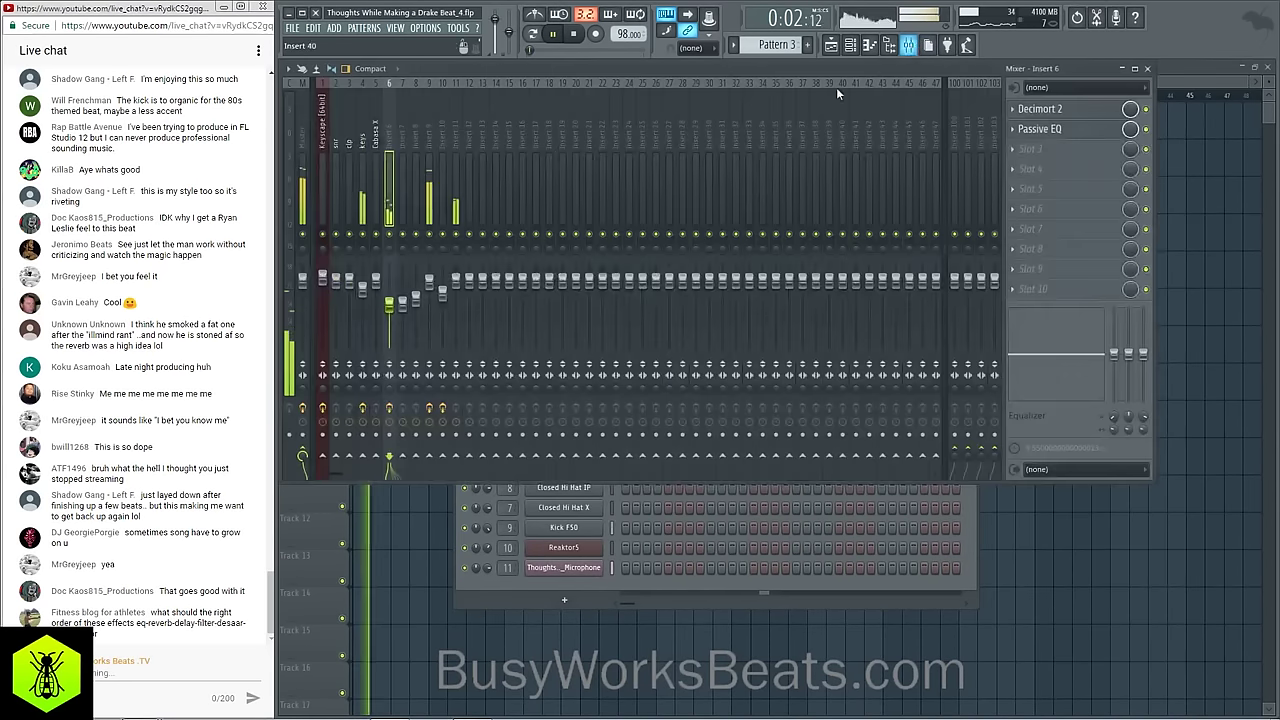
{"action": "left_click", "coordinate": [463, 158]}
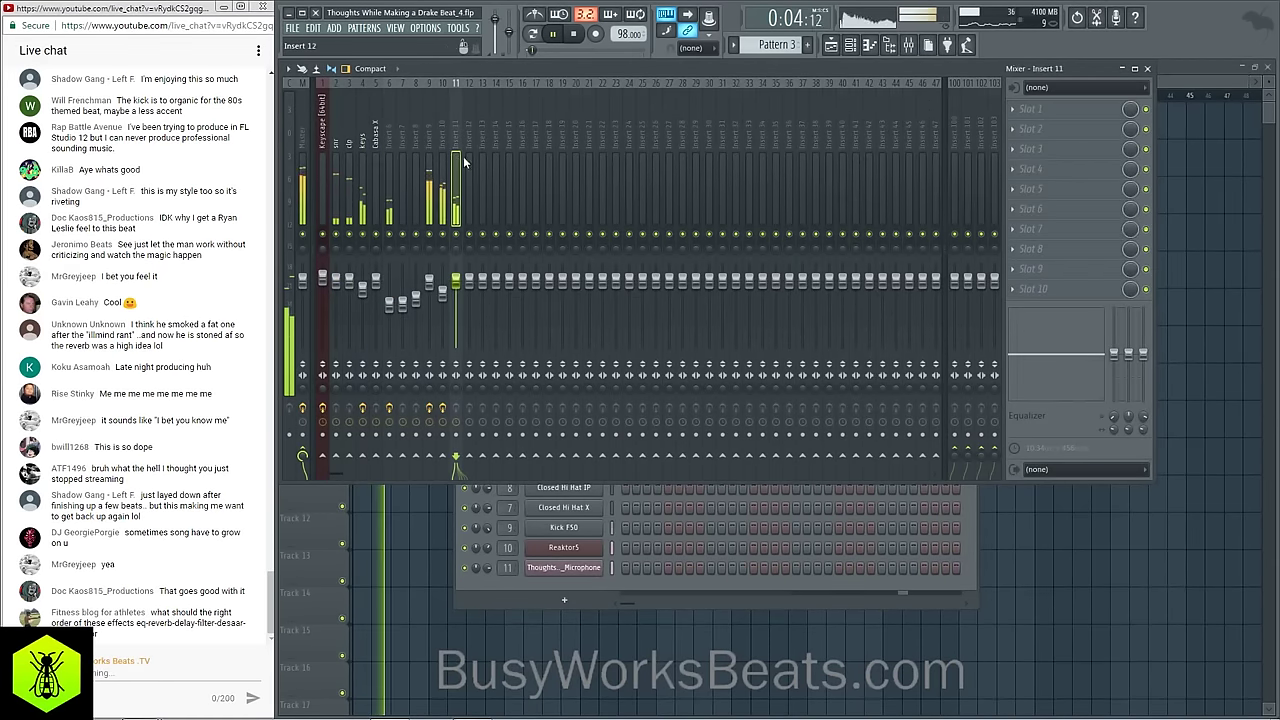
{"action": "key", "text": "space"}
{"action": "left_click", "coordinate": [1020, 113]}
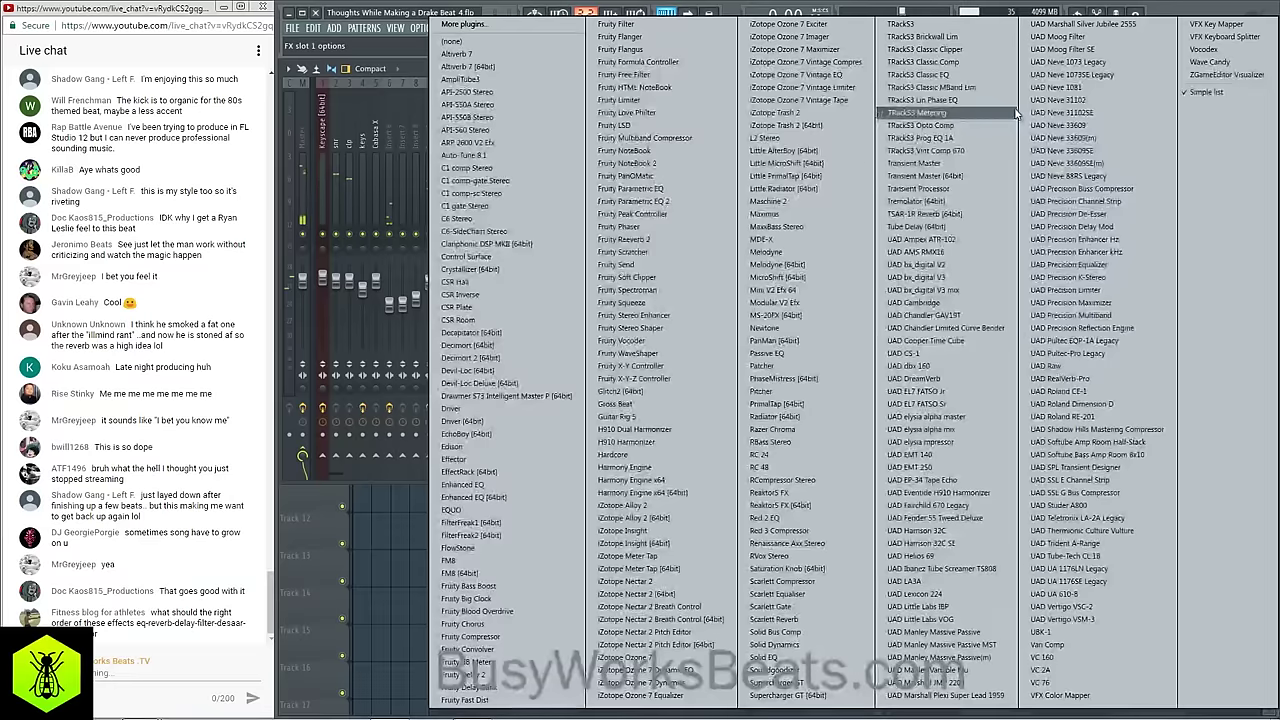
{"action": "left_click", "coordinate": [798, 390]}
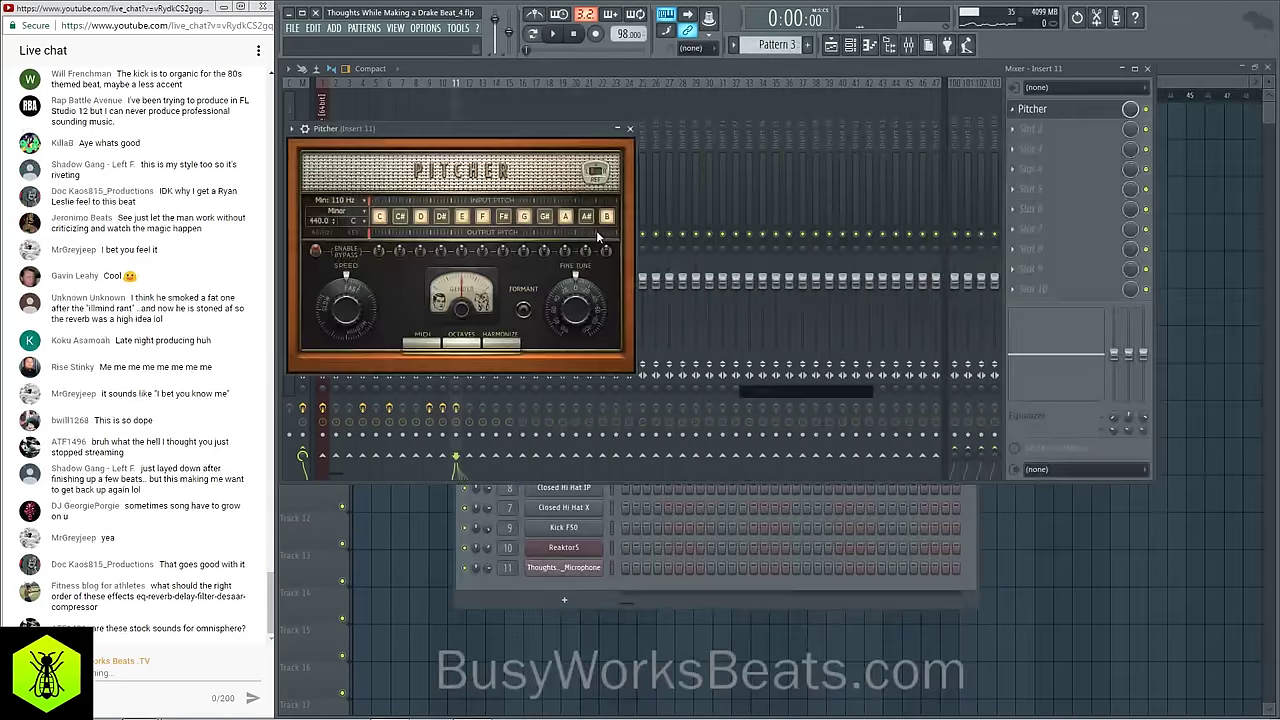
{"action": "left_click", "coordinate": [349, 201]}
{"action": "left_click", "coordinate": [390, 230]}
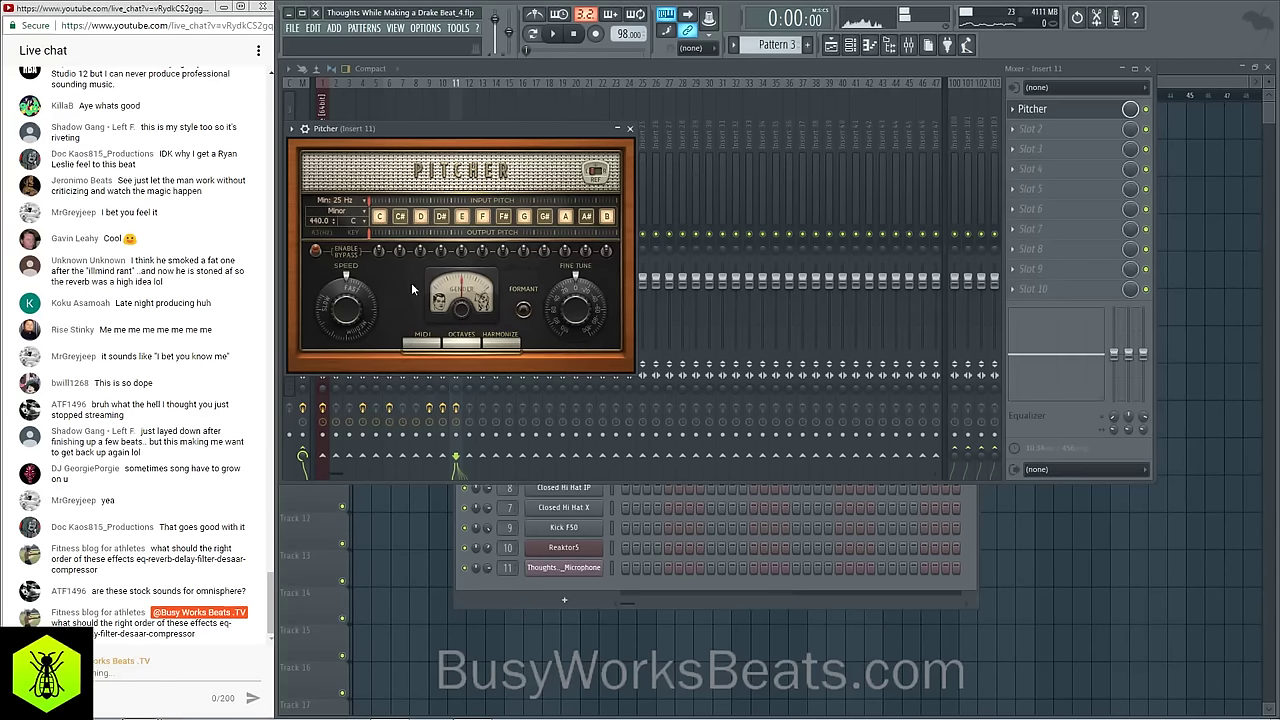
{"action": "left_click", "coordinate": [630, 129]}
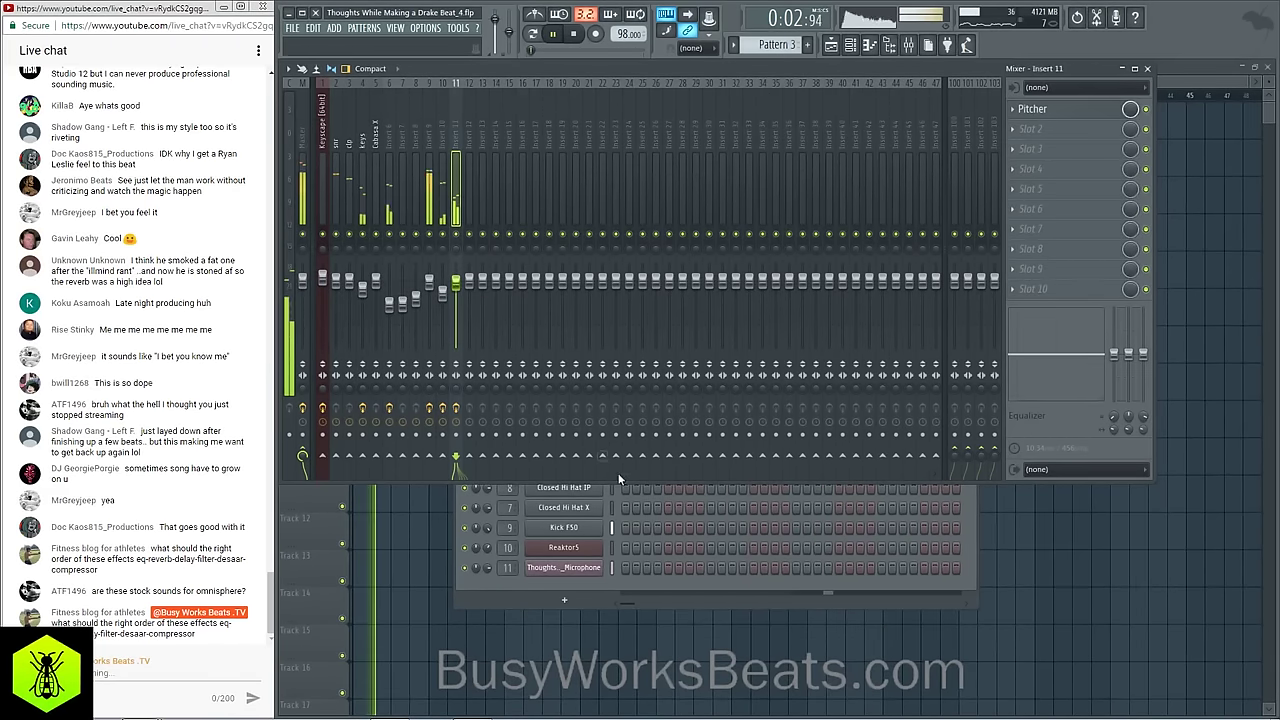
Step: Set the correction speed of Insert 11's Pitcher to 84 while the arrangement plays
{"action": "left_click", "coordinate": [612, 632]}
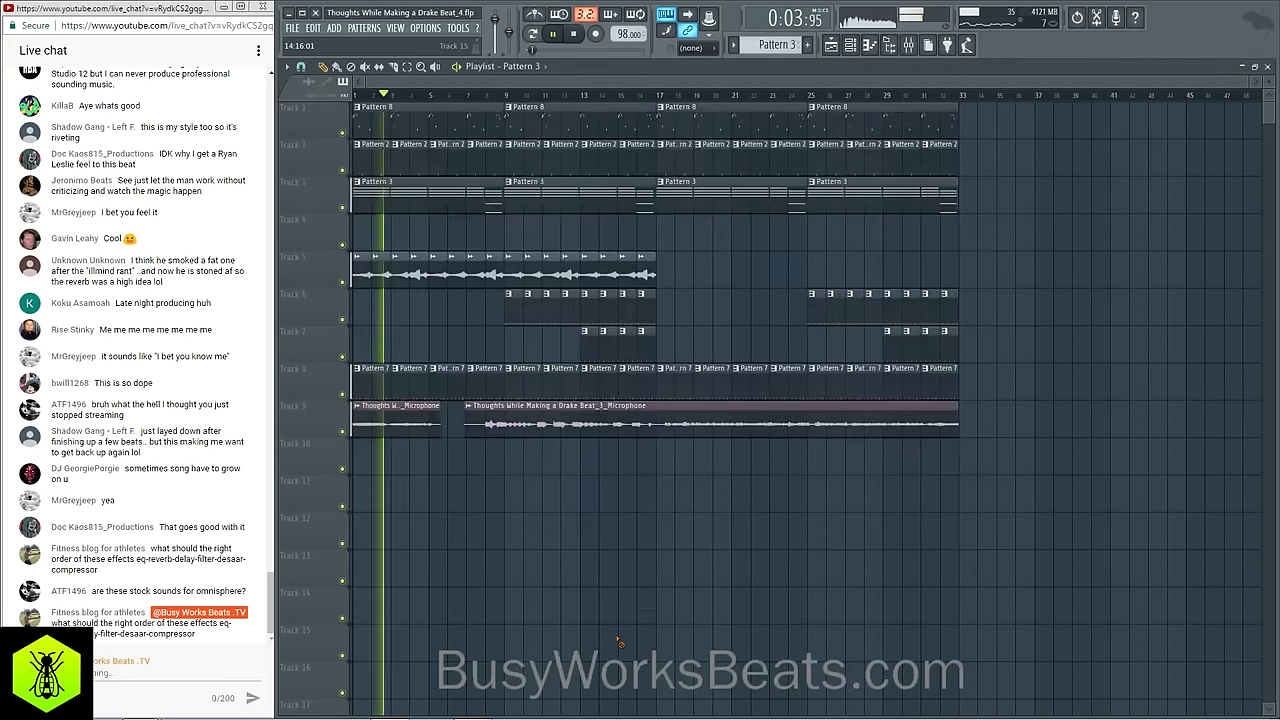
{"action": "left_click", "coordinate": [908, 45]}
{"action": "left_click", "coordinate": [1070, 117]}
{"action": "left_click_drag", "start_coordinate": [346, 306], "coordinate": [346, 290]}
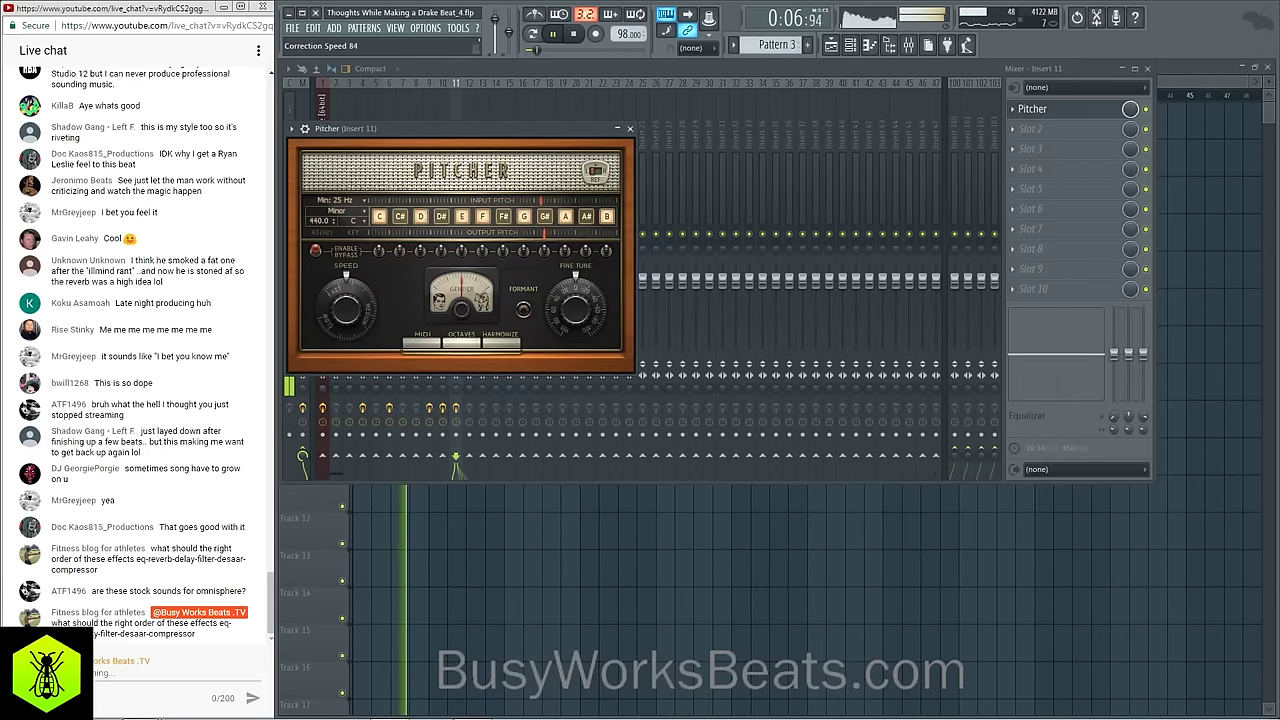
{"action": "left_click", "coordinate": [630, 129]}
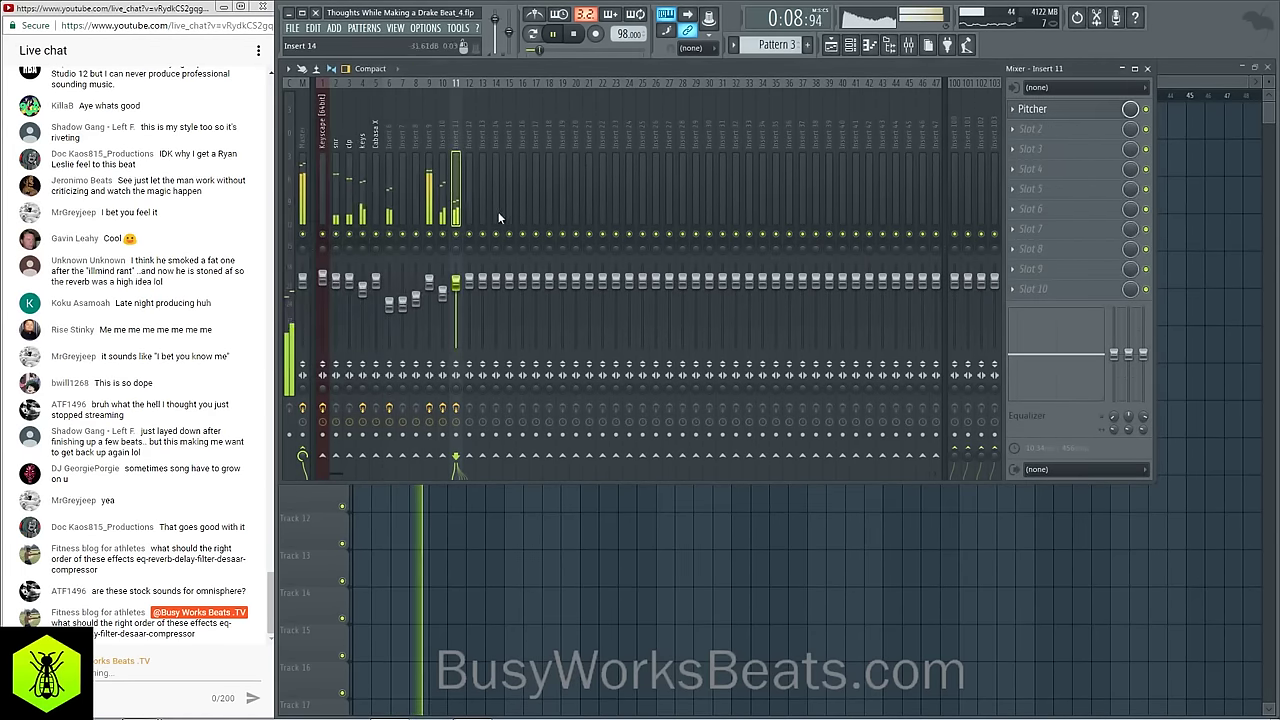
{"action": "key", "text": "F9"}
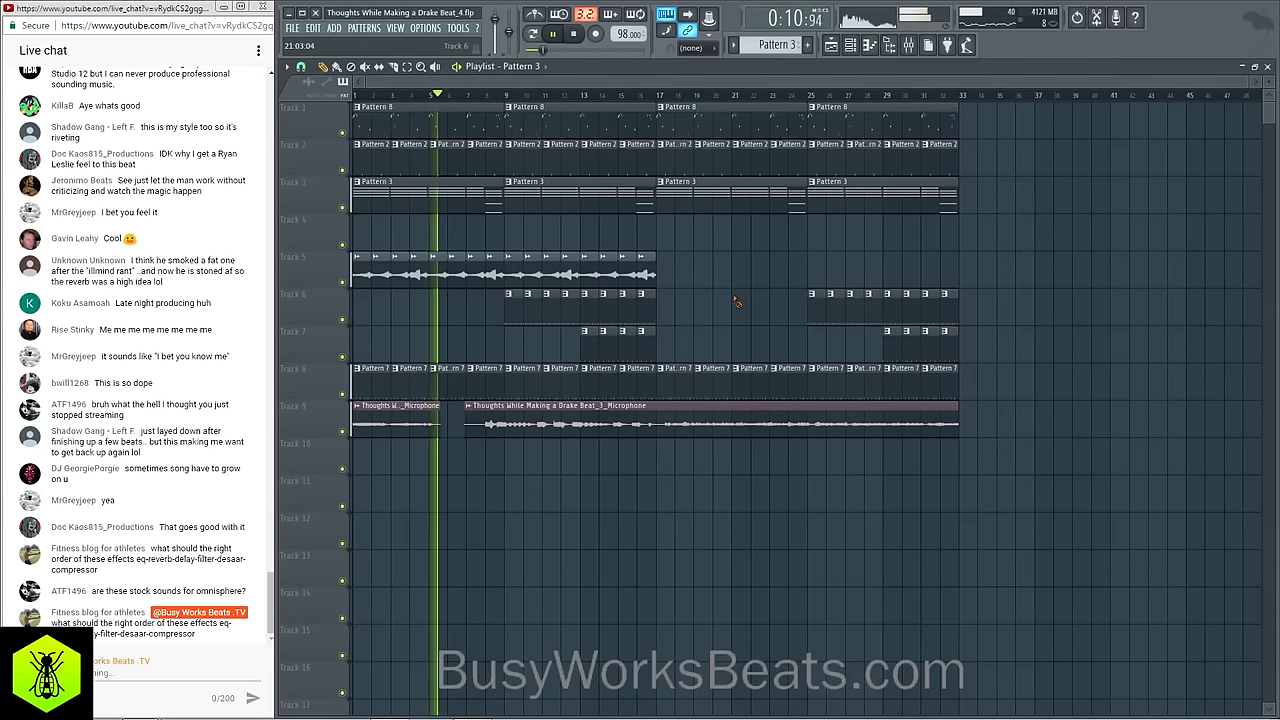
Step: Raise part 2's Powawawa level slightly in Omnisphere's multi mixer while listening to the layered sound
{"action": "key", "text": "F6"}
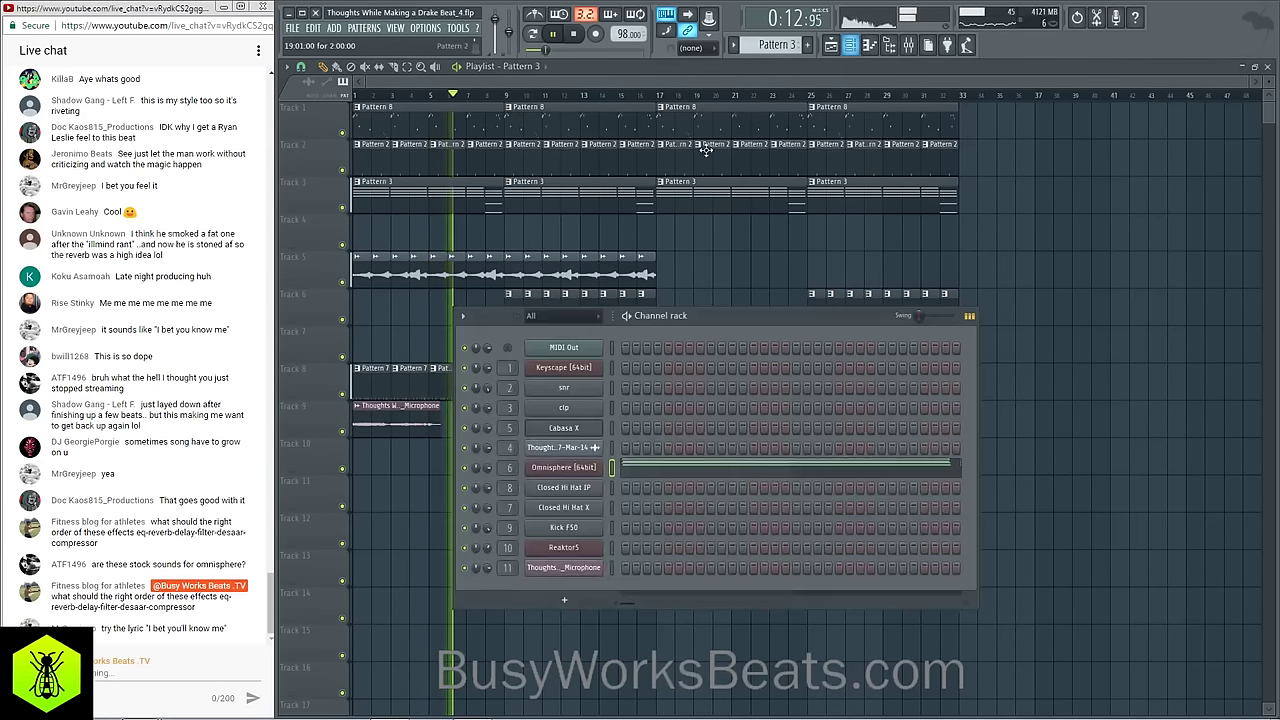
{"action": "left_click", "coordinate": [588, 476]}
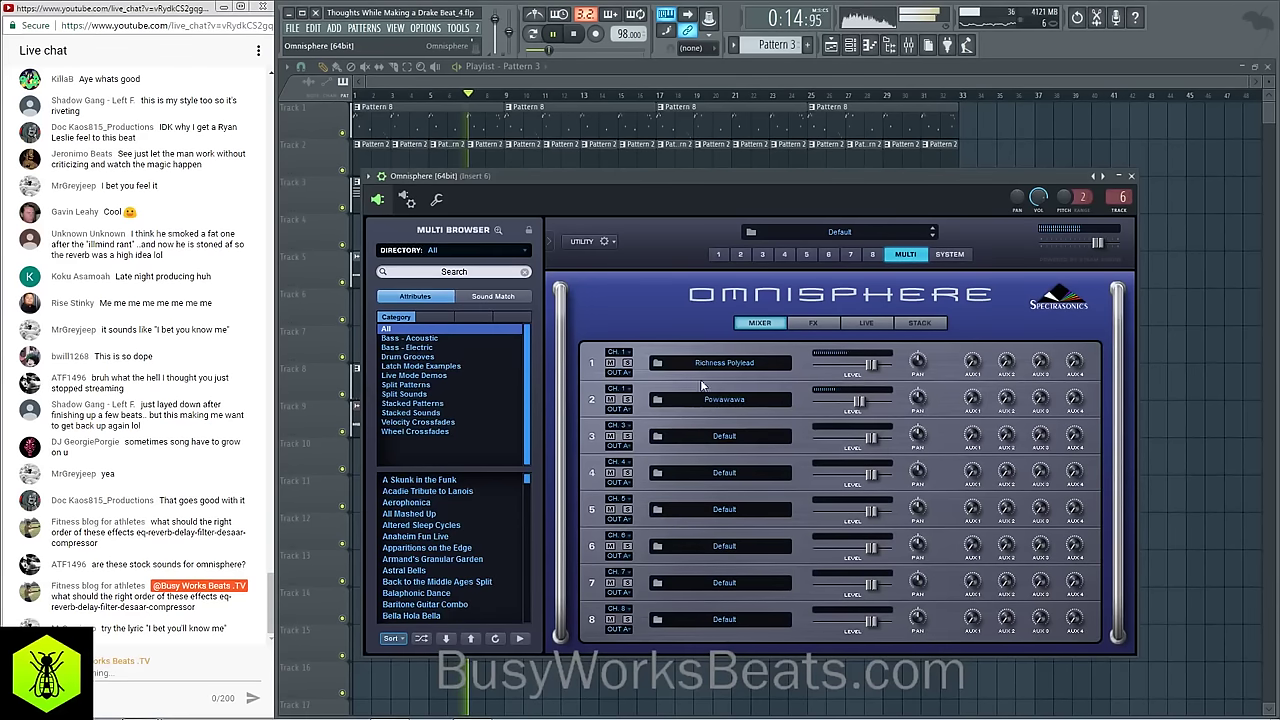
{"action": "left_click", "coordinate": [741, 254]}
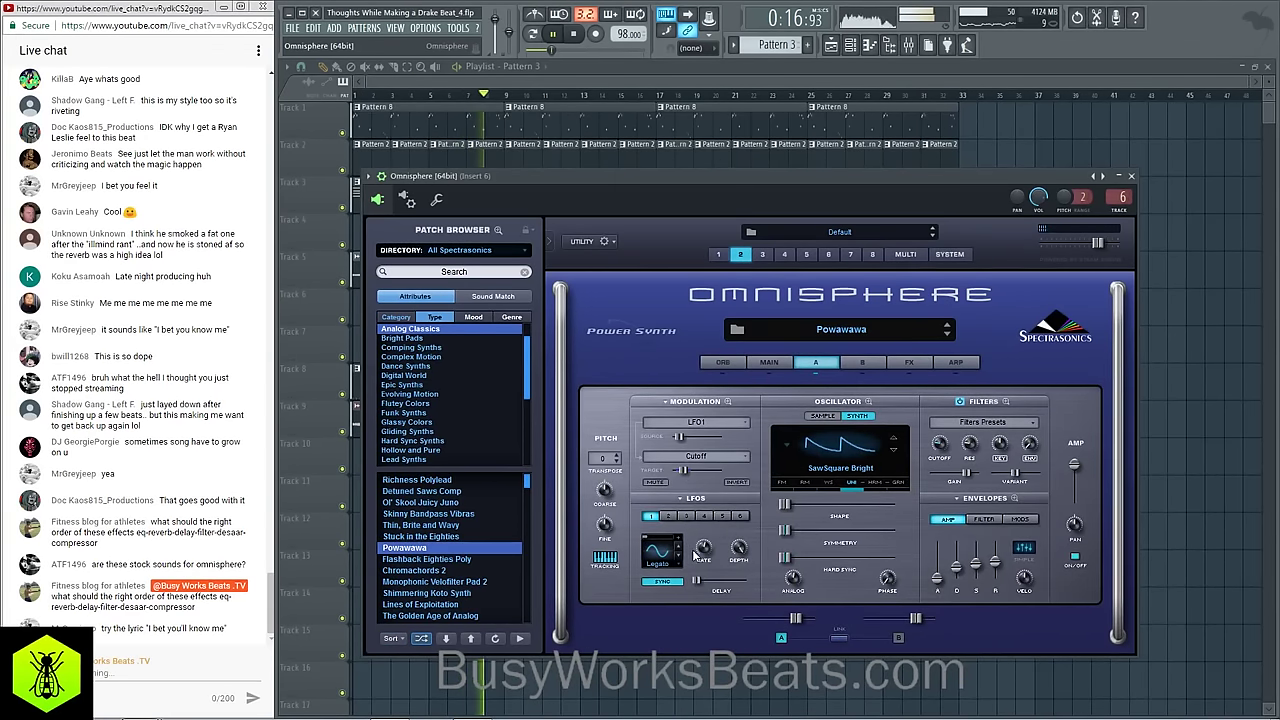
{"action": "left_click", "coordinate": [904, 255]}
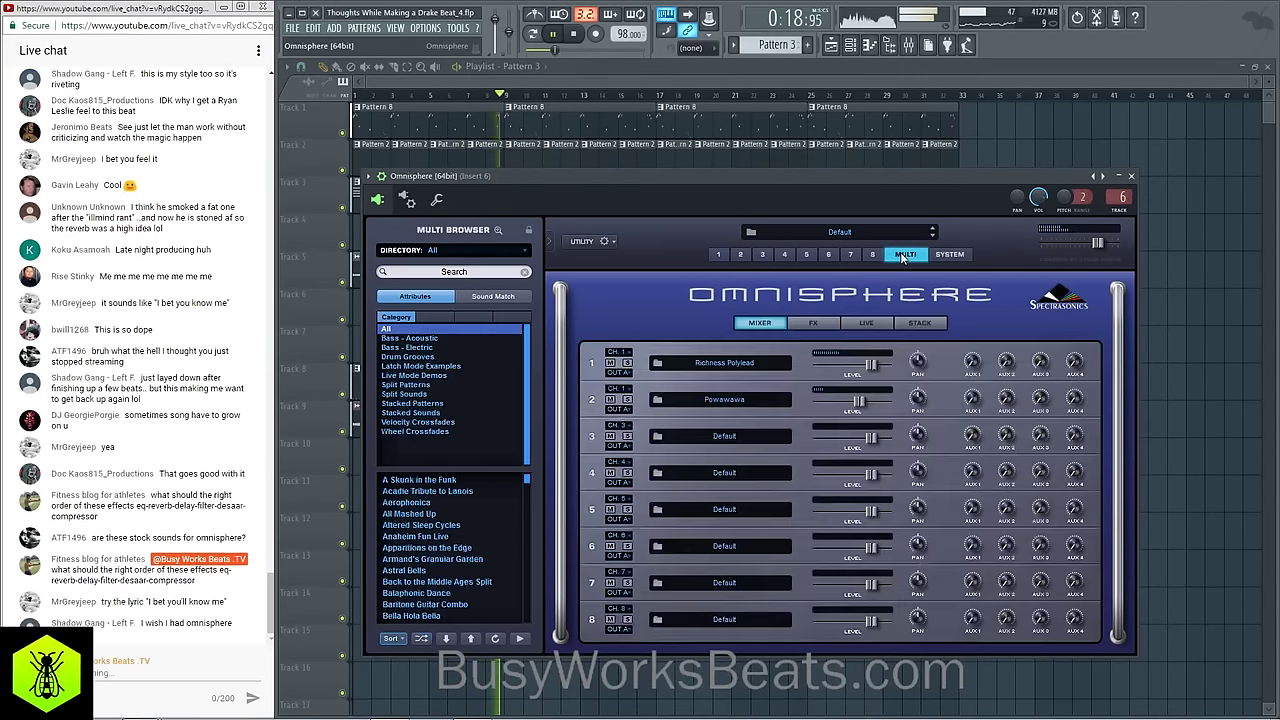
{"action": "left_click_drag", "start_coordinate": [871, 407], "coordinate": [875, 408]}
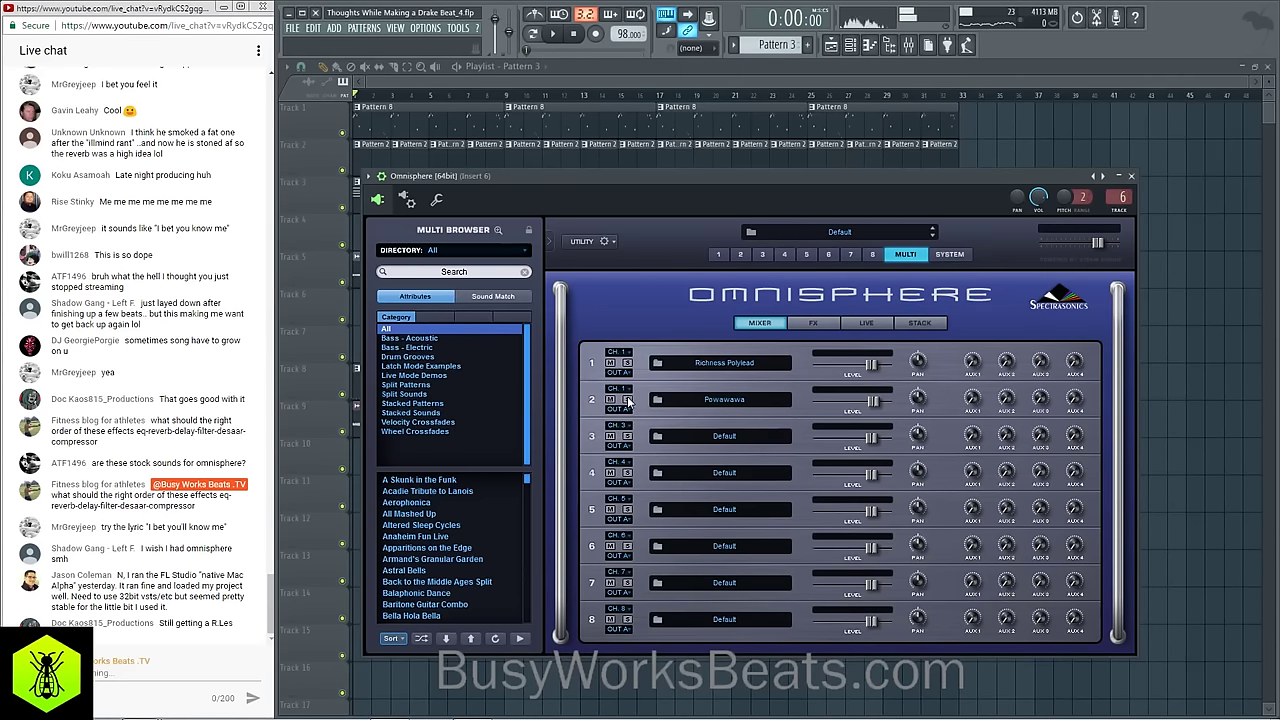
{"action": "left_click", "coordinate": [1132, 176]}
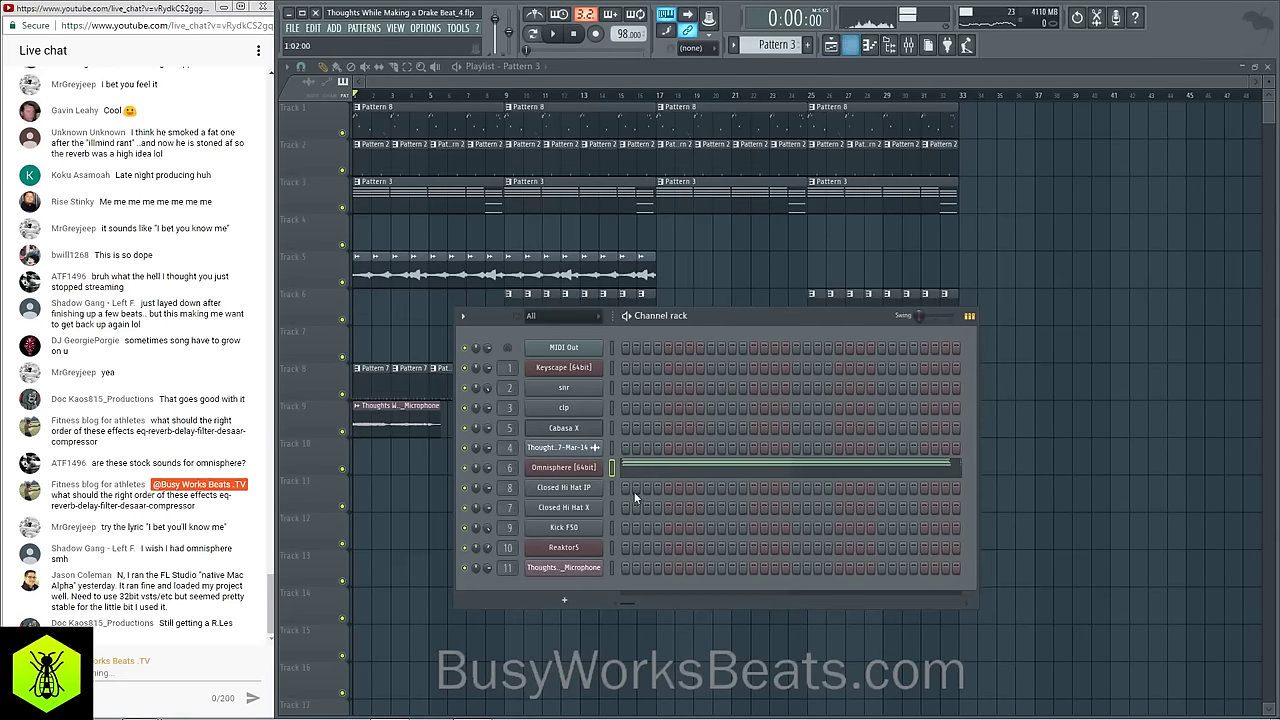
Step: Clone the Omnisphere channel and mute Richness Polylead in the clone's multi mixer so only Powawawa sounds
{"action": "right_click", "coordinate": [563, 467]}
{"action": "left_click", "coordinate": [630, 569]}
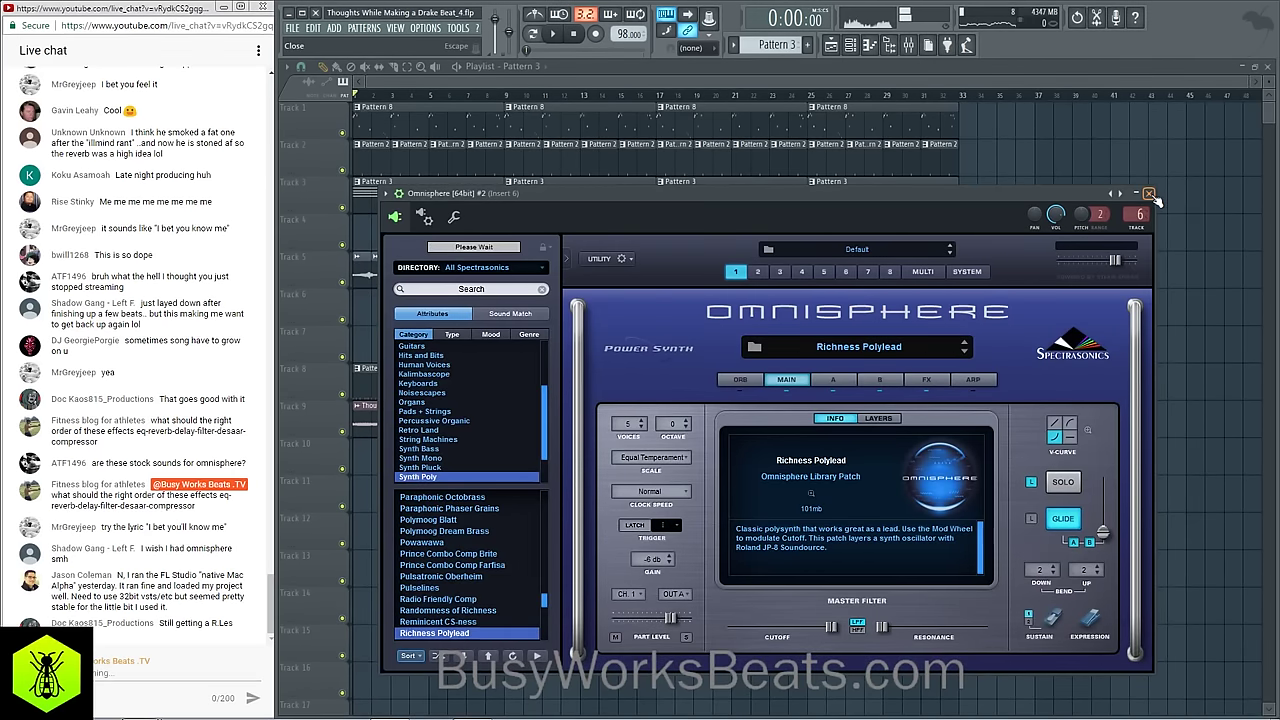
{"action": "left_click", "coordinate": [1150, 194]}
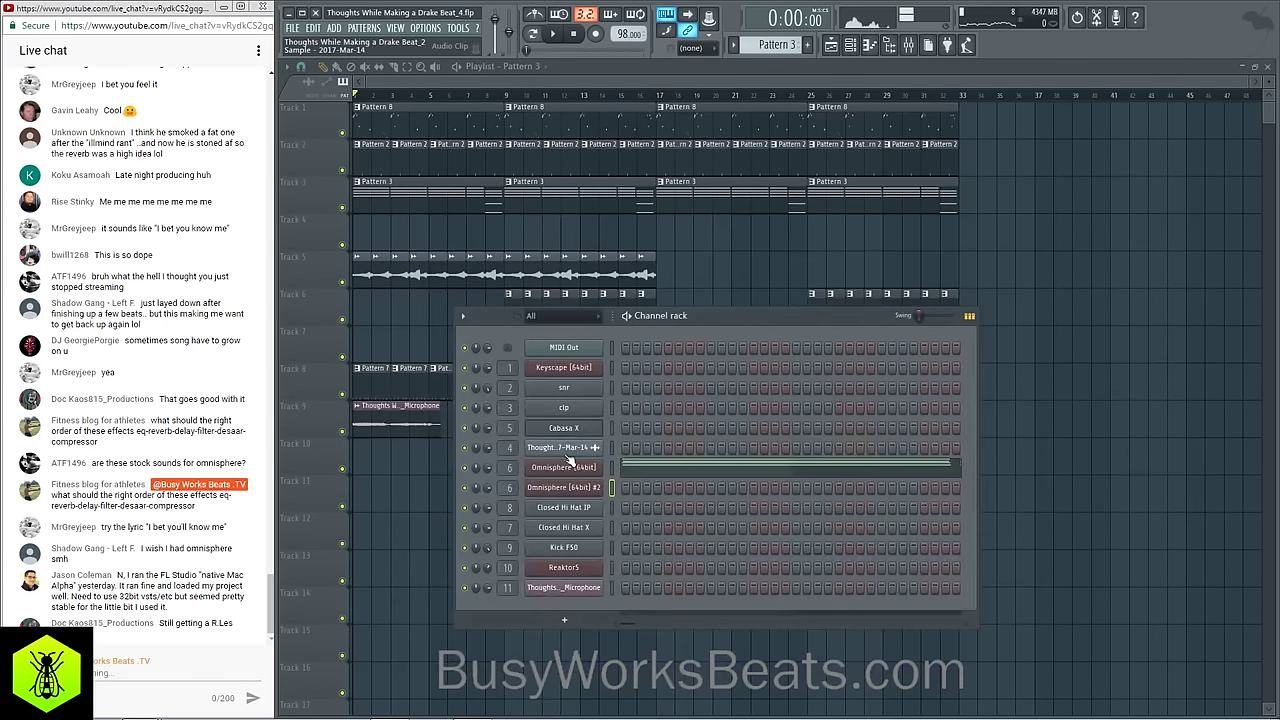
{"action": "left_click", "coordinate": [576, 490]}
{"action": "left_click", "coordinate": [922, 272]}
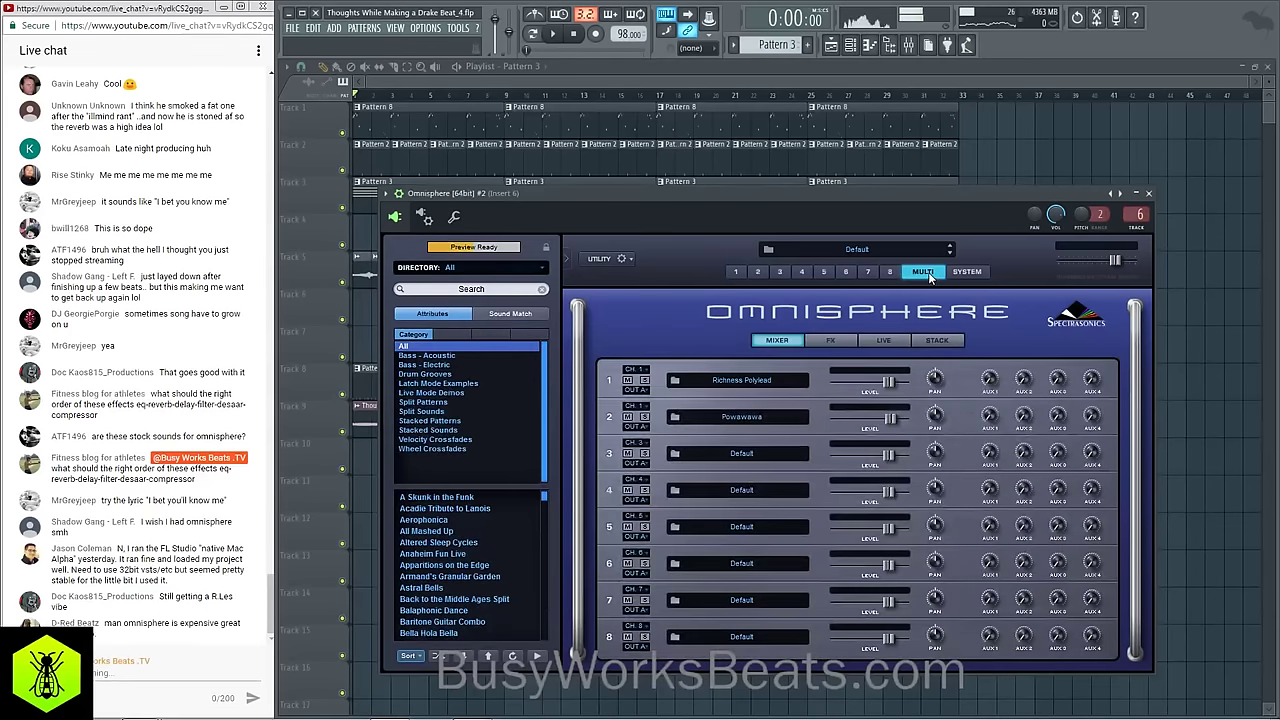
{"action": "left_click", "coordinate": [1150, 194]}
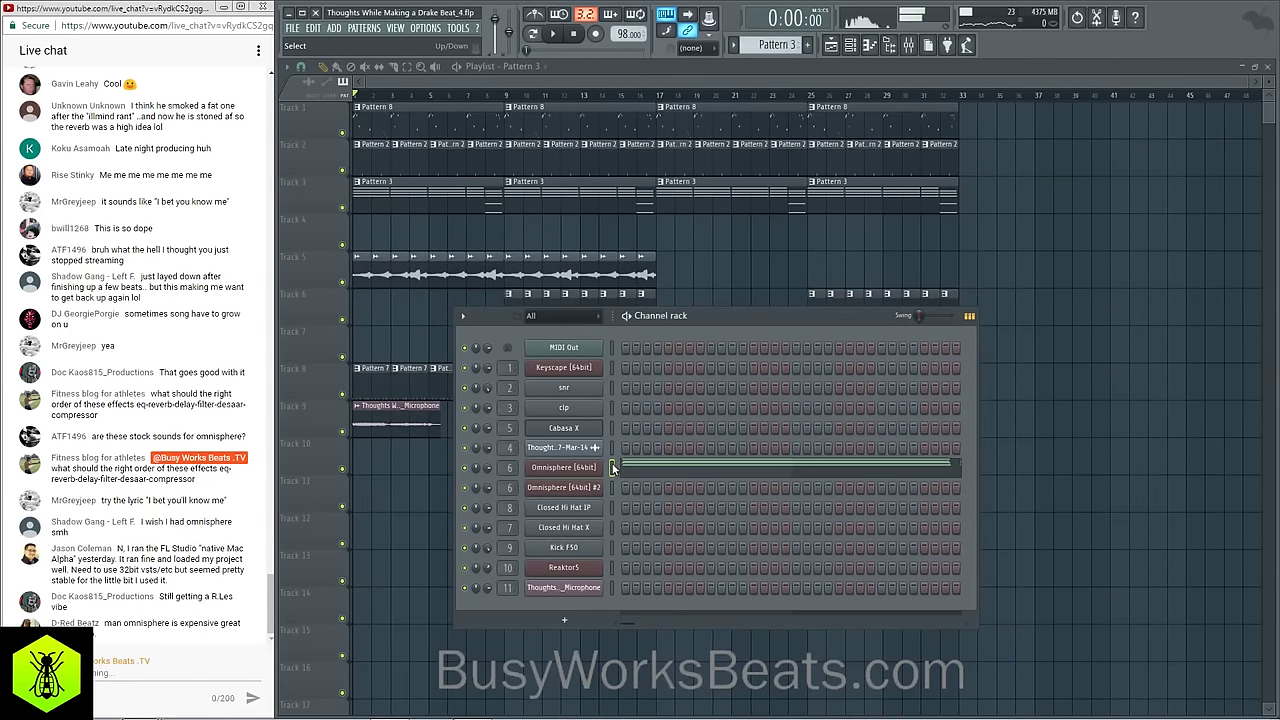
Step: Copy the Pattern 3 notes from Omnisphere to the cloned channel and check in playback which parts sound
{"action": "key", "text": "space"}
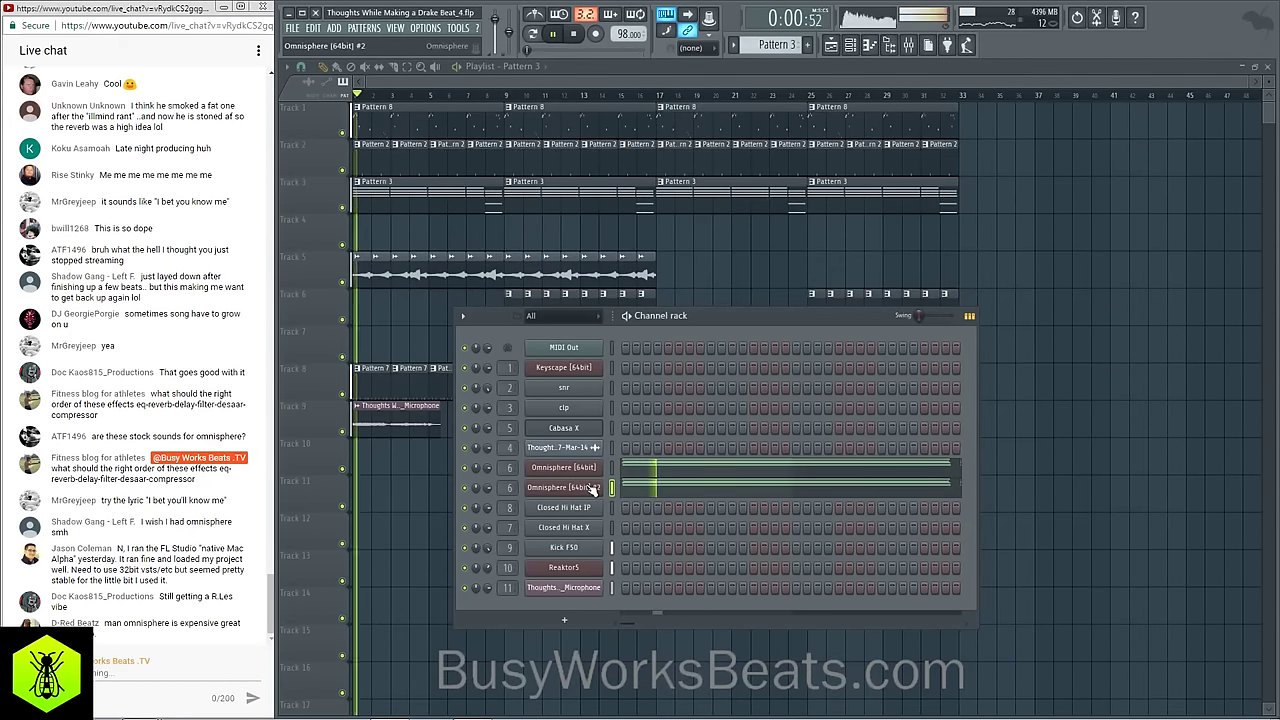
{"action": "left_click", "coordinate": [585, 487]}
{"action": "key", "text": "space"}
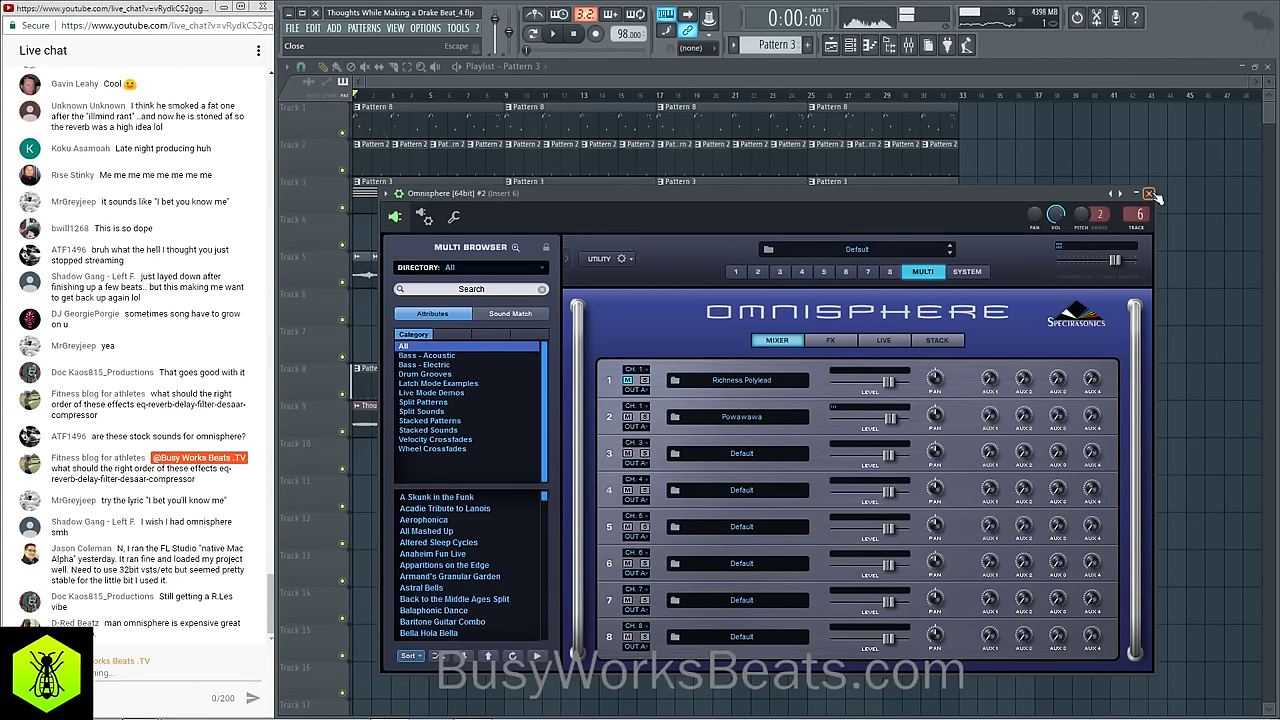
{"action": "left_click", "coordinate": [1150, 194]}
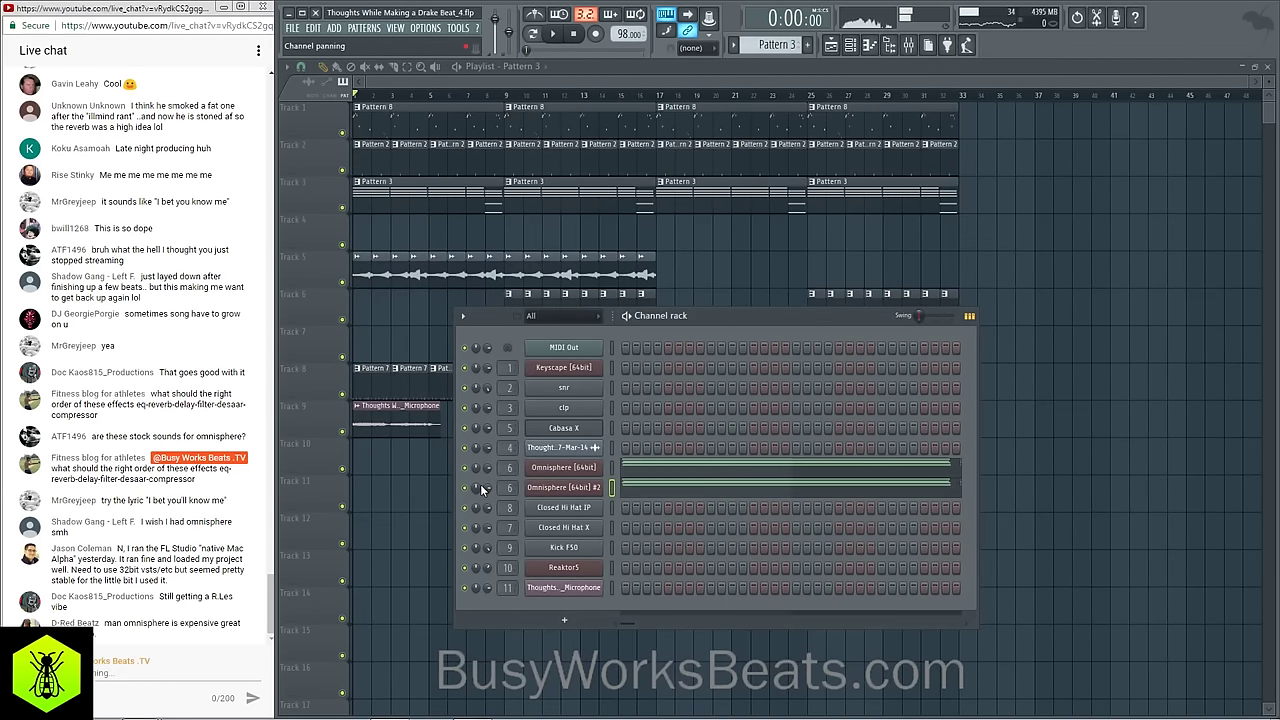
Step: Create a channel volume automation clip for the cloned Omnisphere and place it on Track 10 from bar 1
{"action": "right_click", "coordinate": [486, 488]}
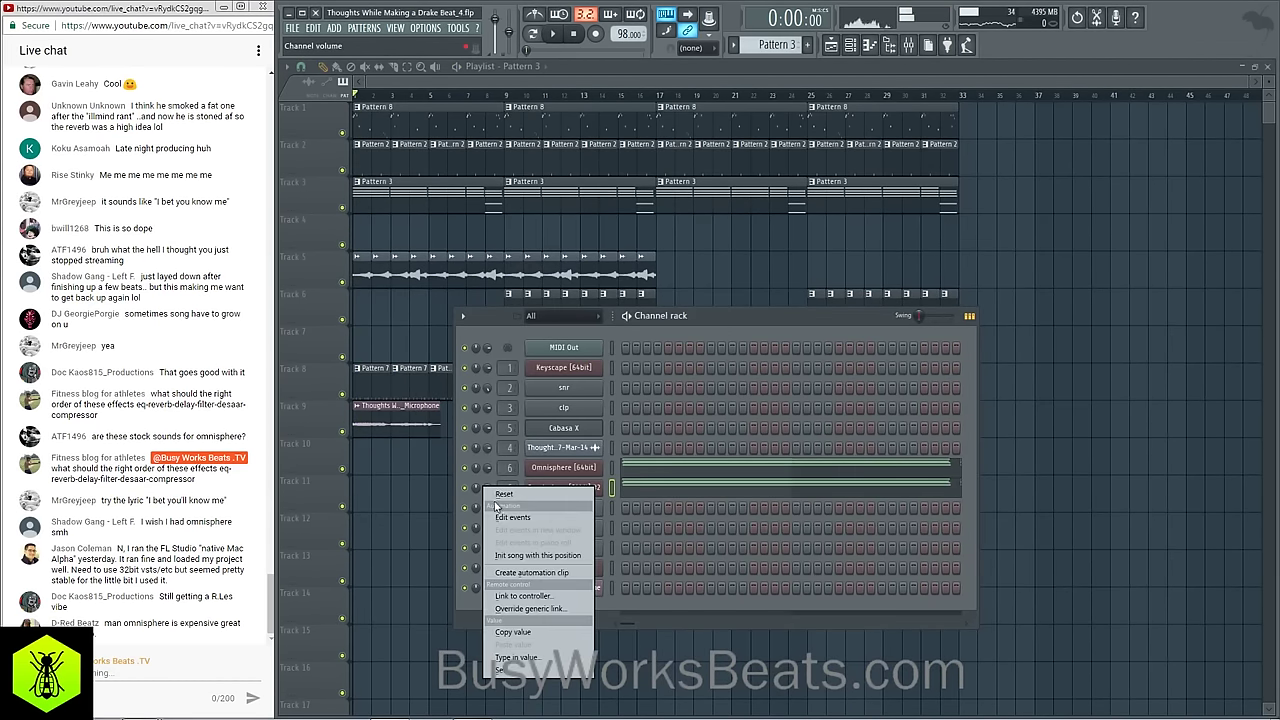
{"action": "left_click", "coordinate": [522, 573]}
{"action": "left_click_drag", "start_coordinate": [413, 221], "coordinate": [403, 446]}
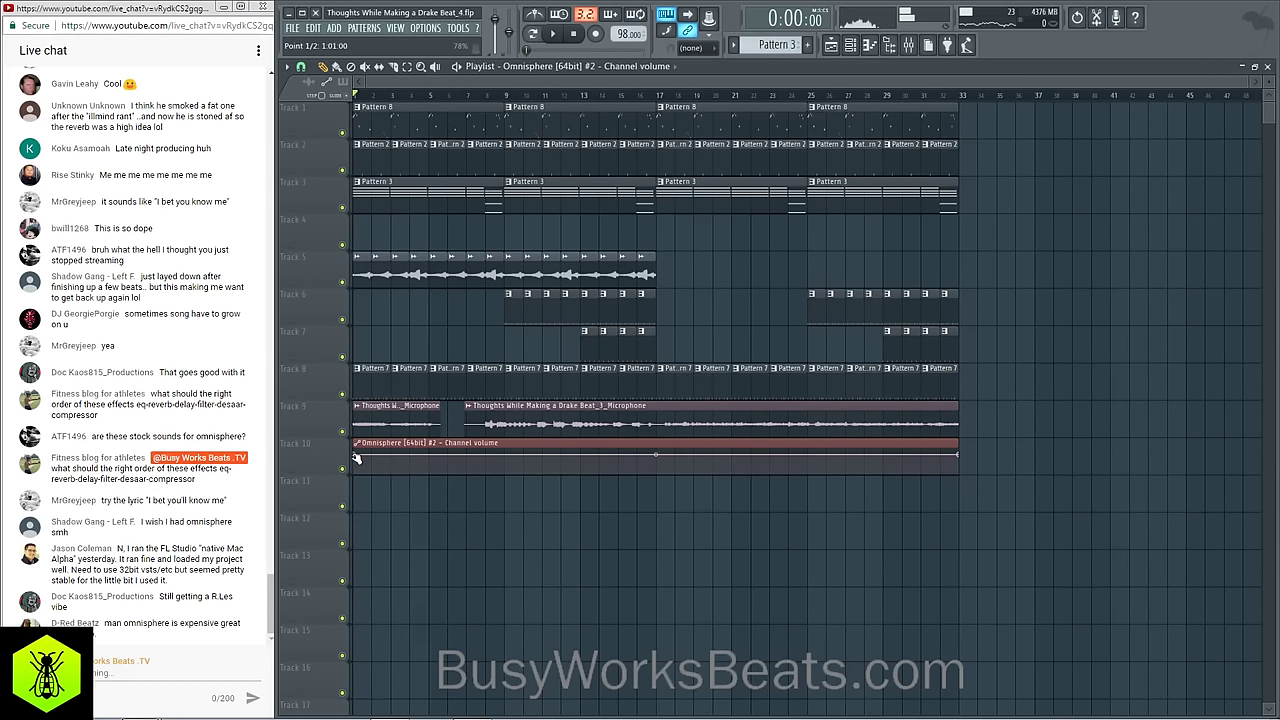
Step: Shape the volume automation to stay at zero until bar 17, then step straight up to the original level
{"action": "right_click", "coordinate": [356, 457]}
{"action": "left_click", "coordinate": [356, 457]}
{"action": "left_click_drag", "start_coordinate": [356, 457], "coordinate": [363, 488]}
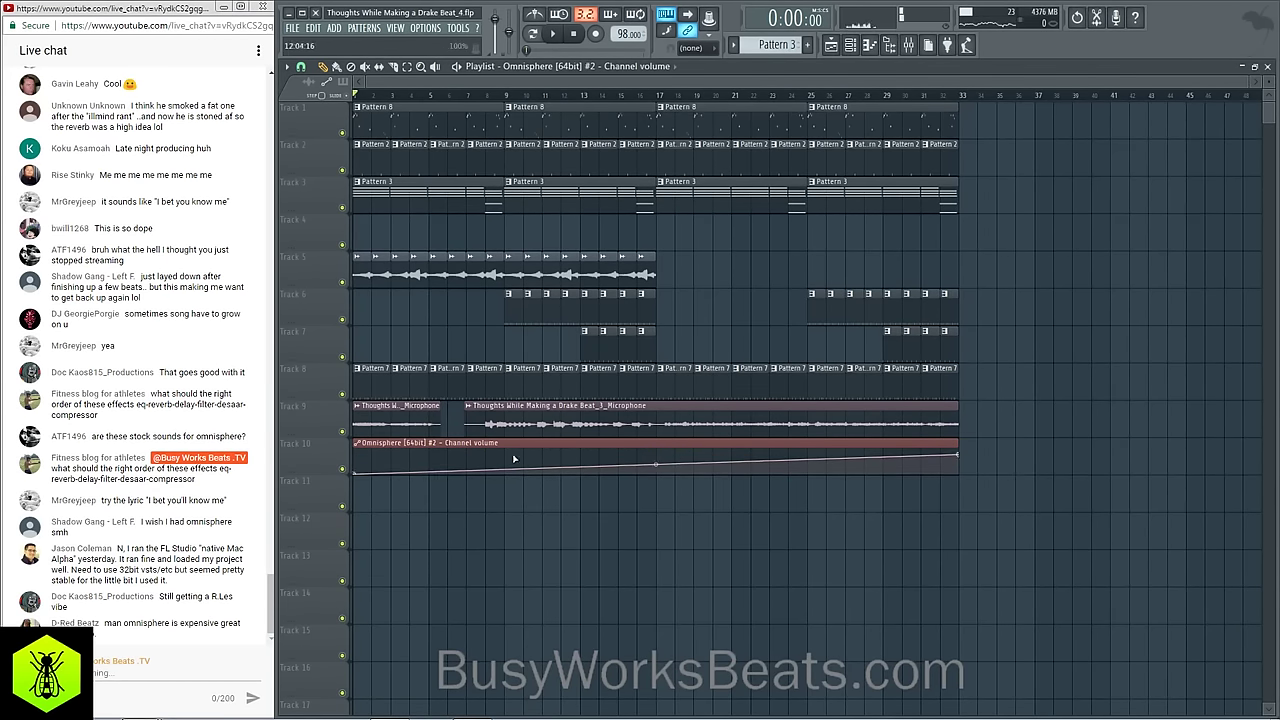
{"action": "mouse_move", "coordinate": [655, 458]}
{"action": "left_mouse_down"}
{"action": "mouse_move", "coordinate": [657, 486]}
{"action": "mouse_move", "coordinate": [658, 471]}
{"action": "left_mouse_up"}
{"action": "right_click", "coordinate": [658, 471]}
{"action": "left_click", "coordinate": [699, 697]}
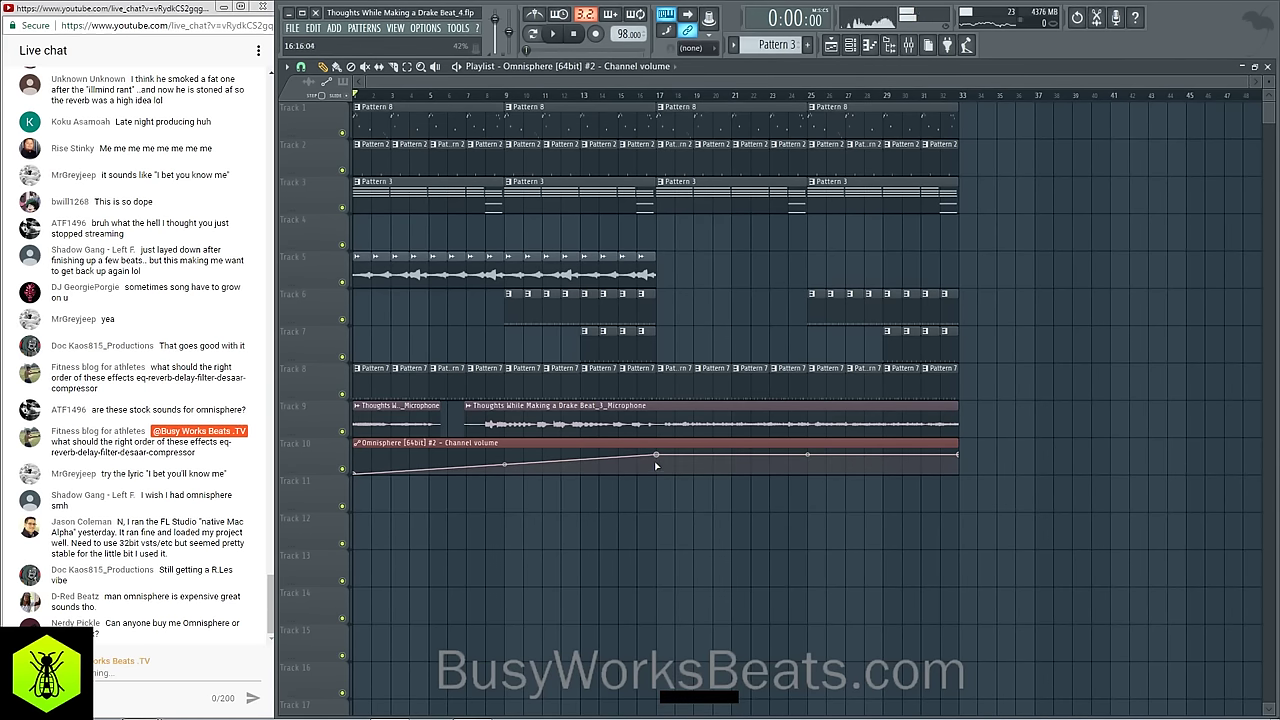
{"action": "right_click", "coordinate": [656, 458]}
{"action": "left_click", "coordinate": [699, 685]}
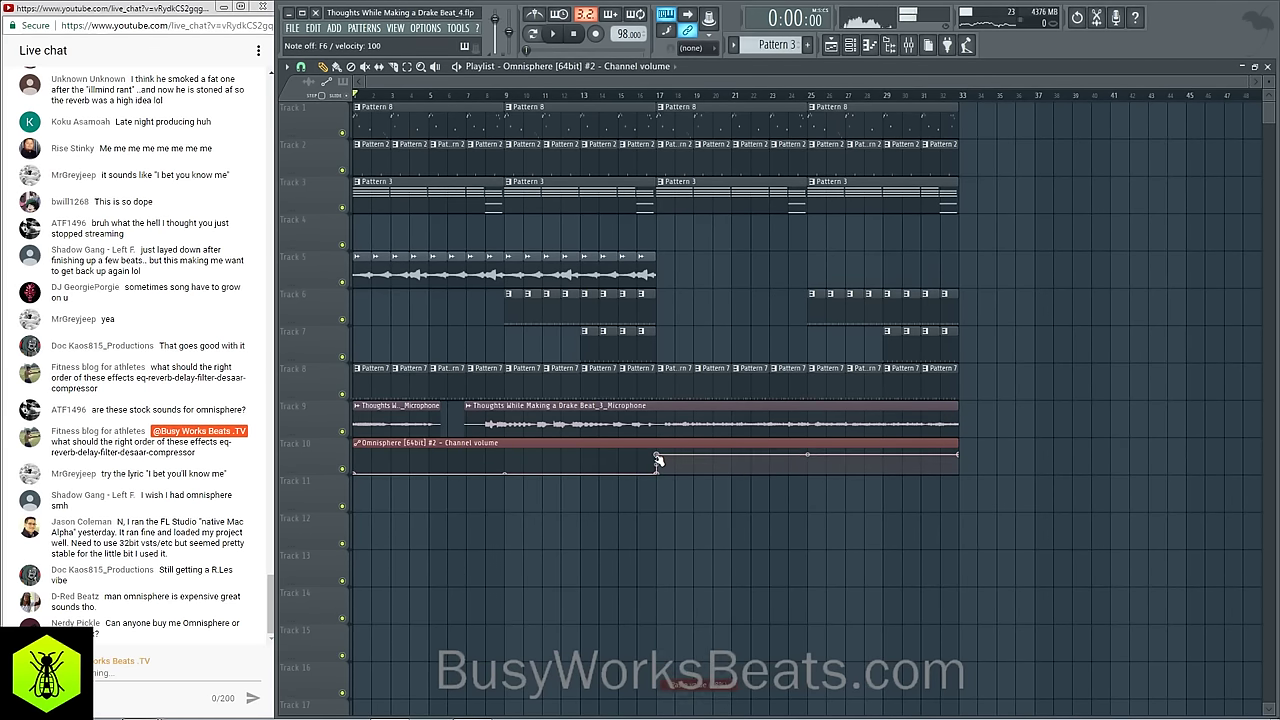
Step: Play the arrangement from bar 17 to hear the automated Powawawa entrance, and show the mixer
{"action": "left_click", "coordinate": [657, 93]}
{"action": "key", "text": "space"}
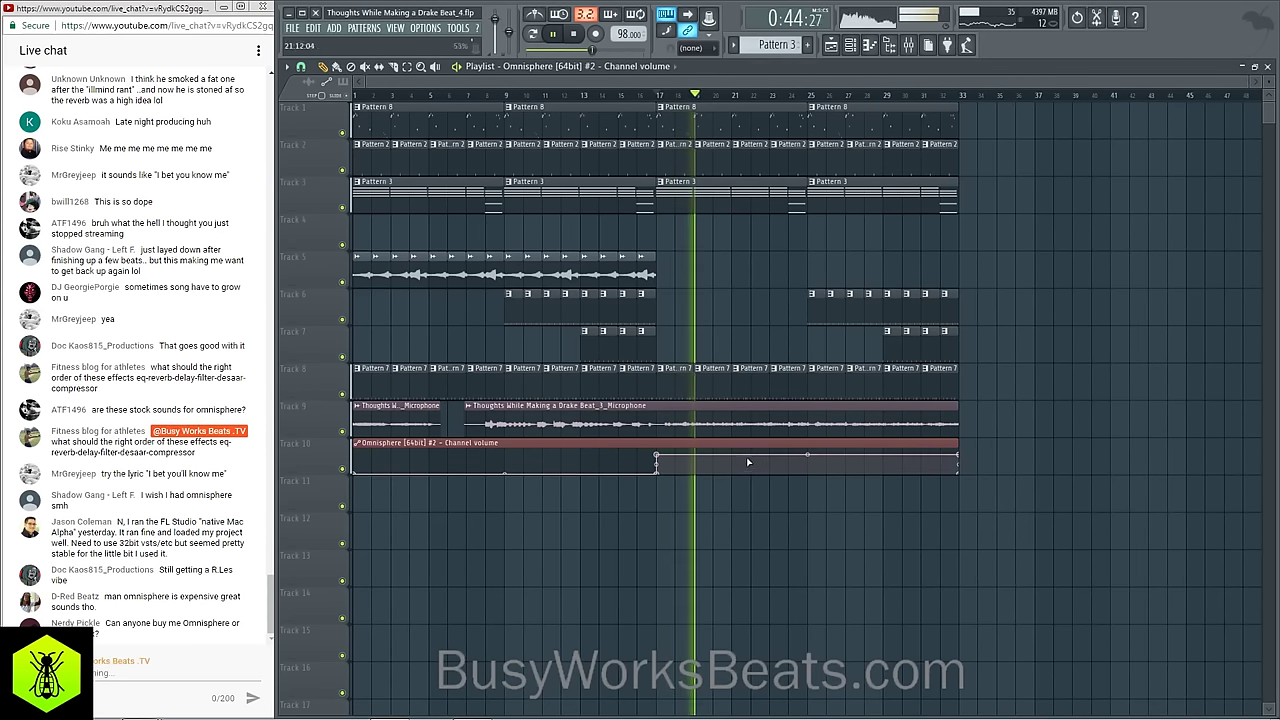
{"action": "key", "text": "F9"}
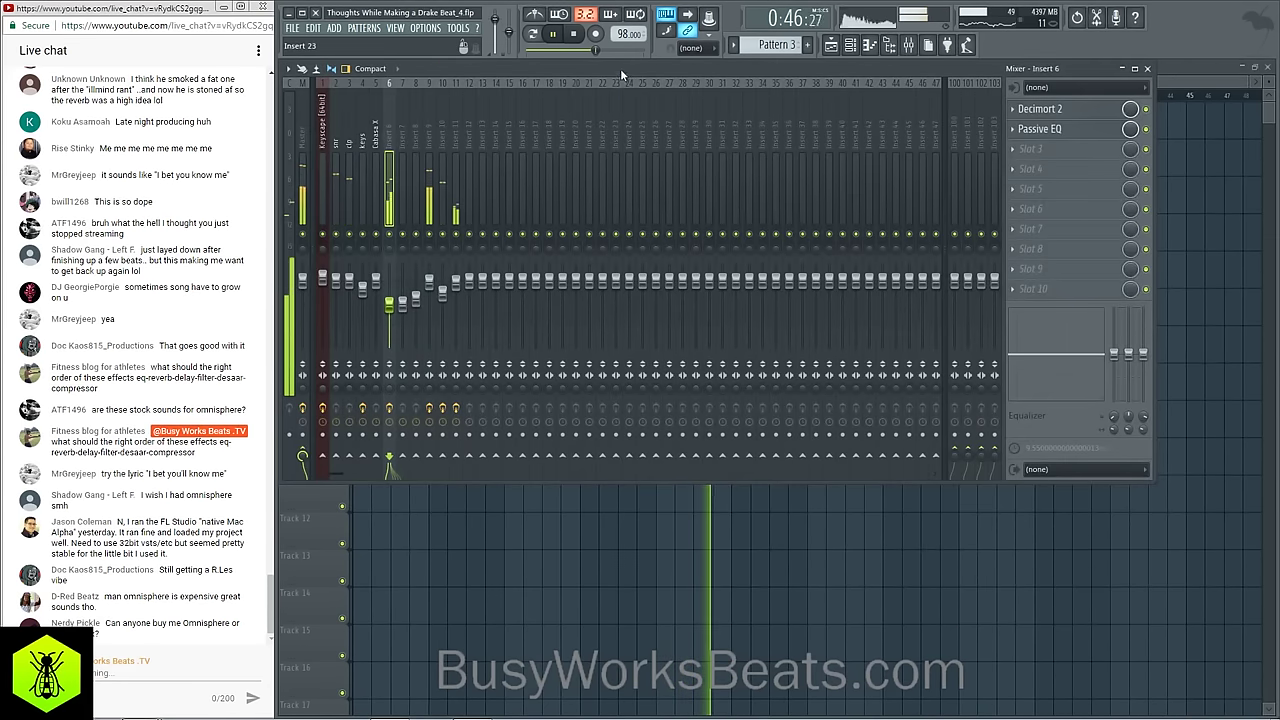
Step: Check the mixer levels during playback and restart the arrangement from bar 17 in the playlist
{"action": "left_click_drag", "start_coordinate": [622, 35], "coordinate": [622, 35]}
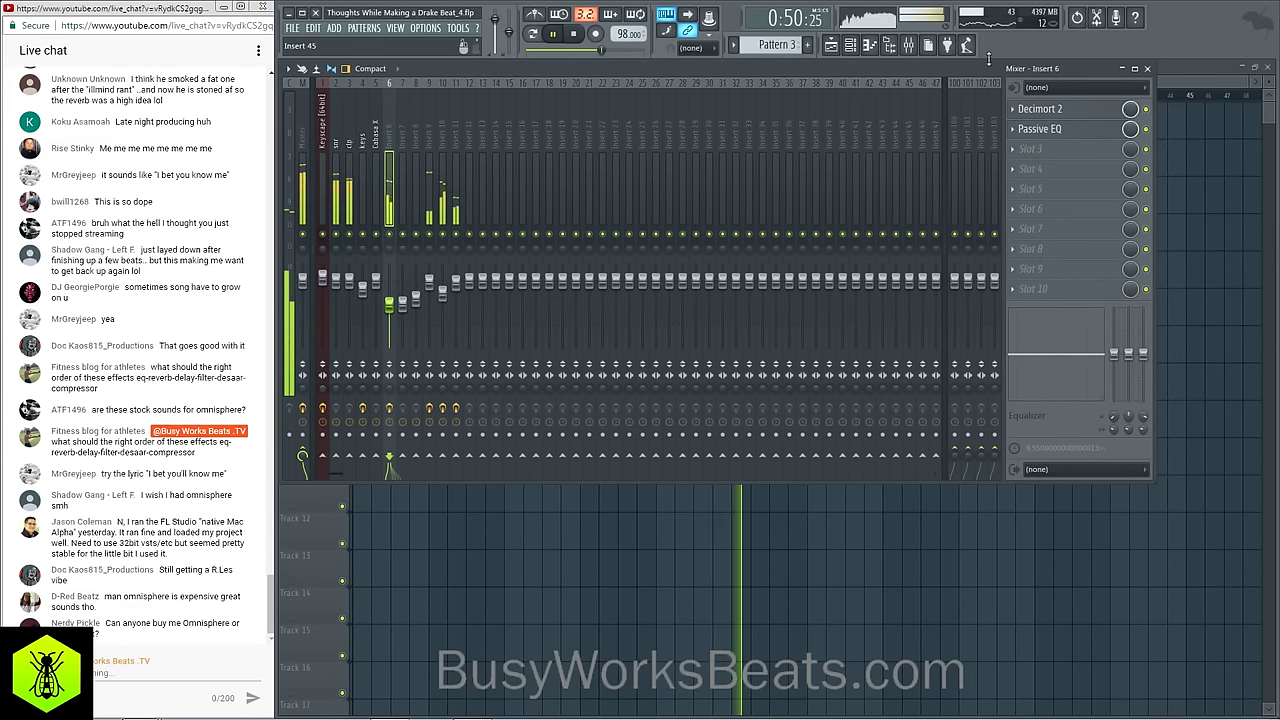
{"action": "key", "text": "F9"}
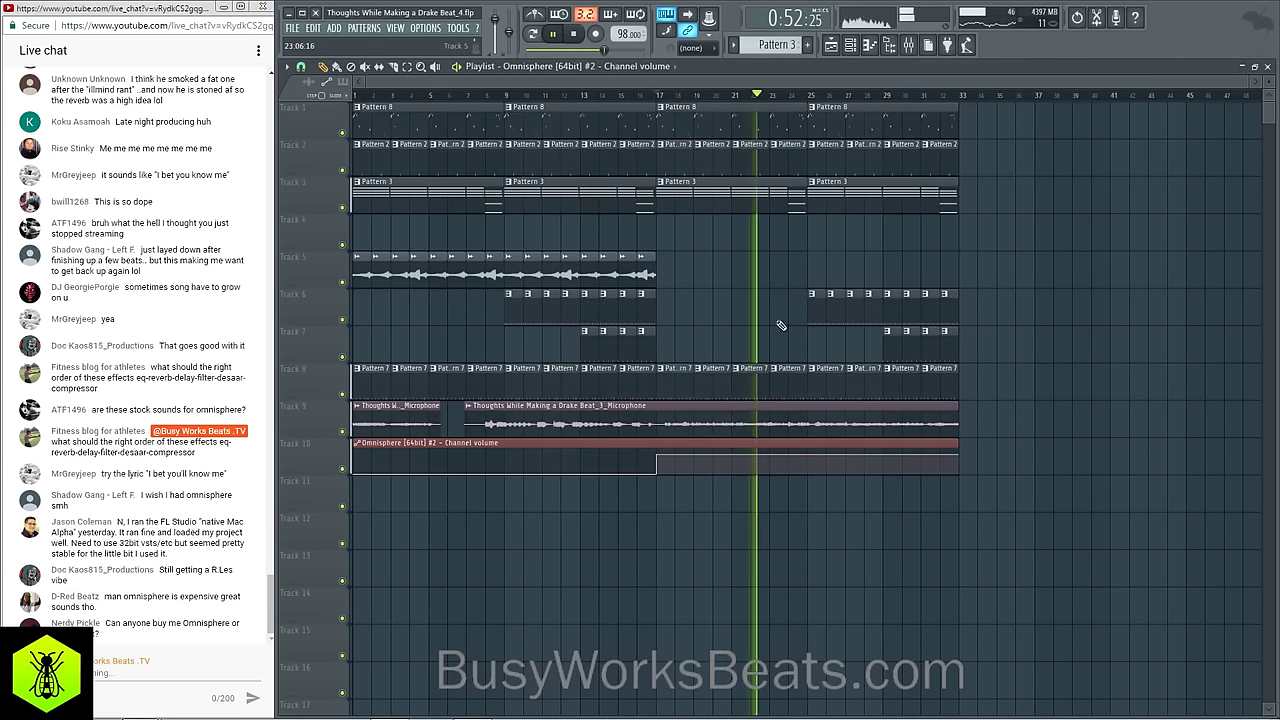
{"action": "left_click", "coordinate": [658, 95]}
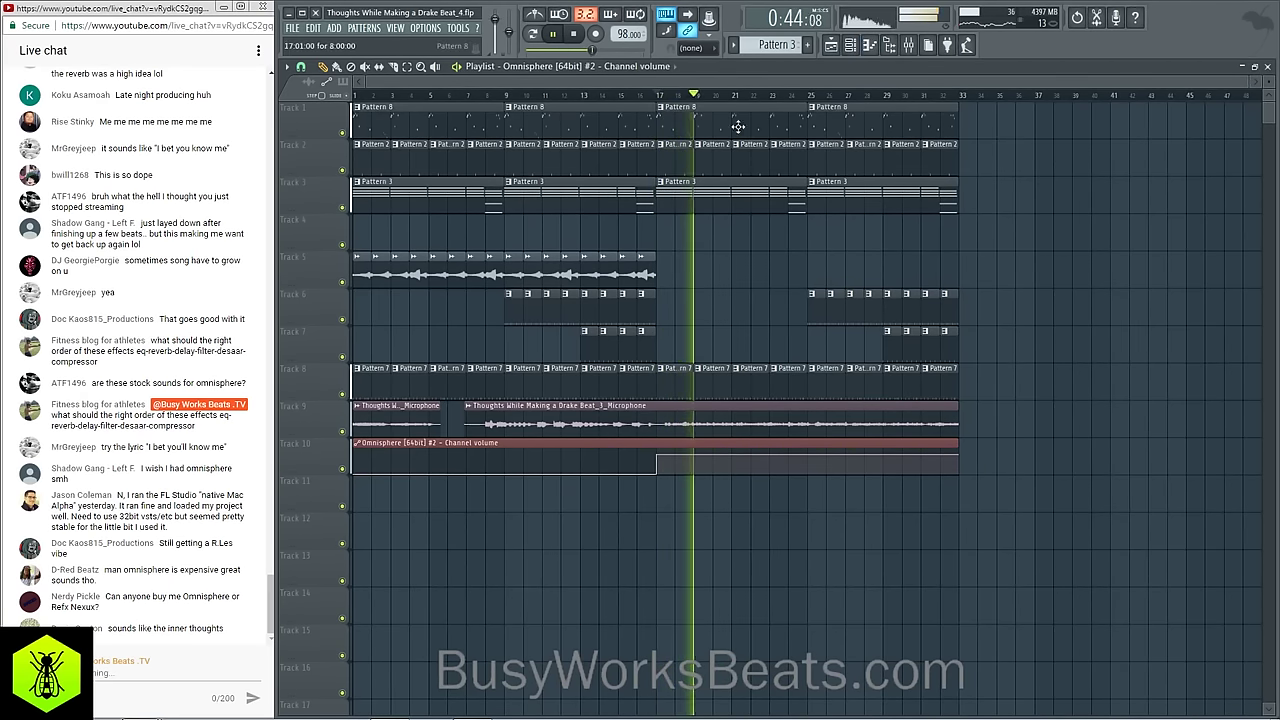
Step: Set Insert 10's Ozone 7 Imager widths to 86.1, 70.9 and 32.9 for Bands 1 to 3, and slightly lower the Insert 10 fader
{"action": "left_click", "coordinate": [908, 46]}
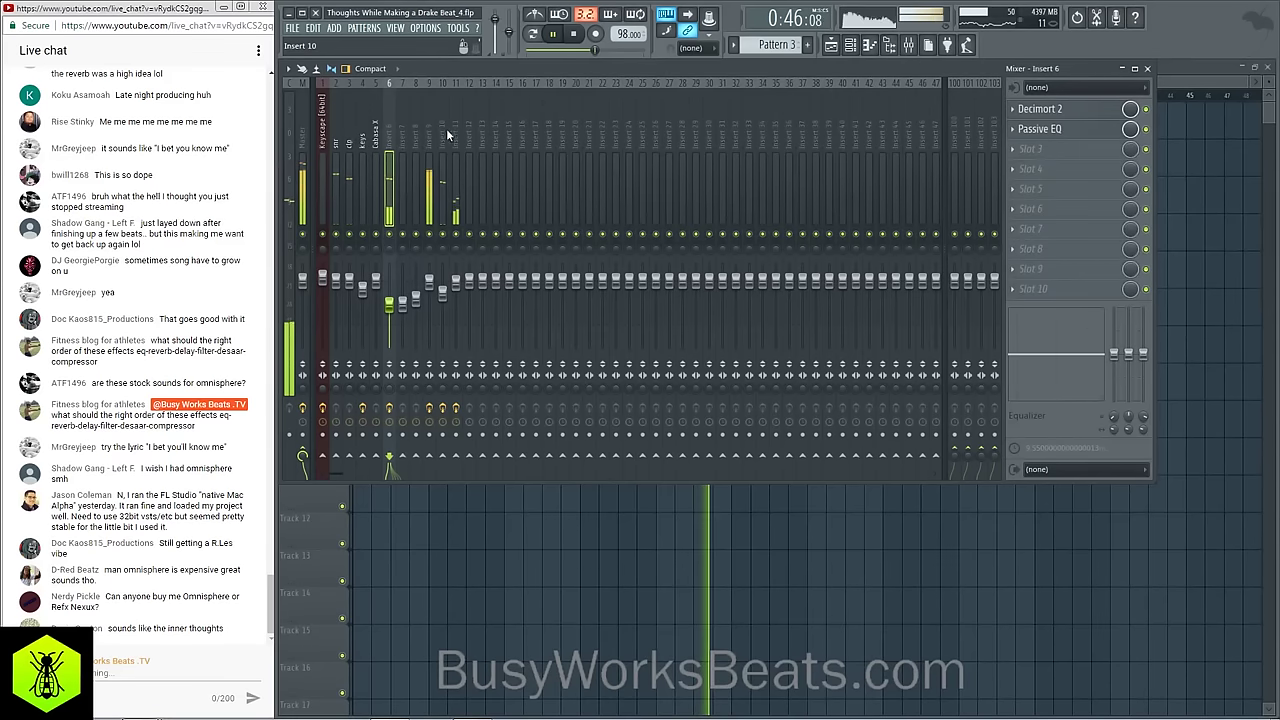
{"action": "left_click", "coordinate": [442, 127]}
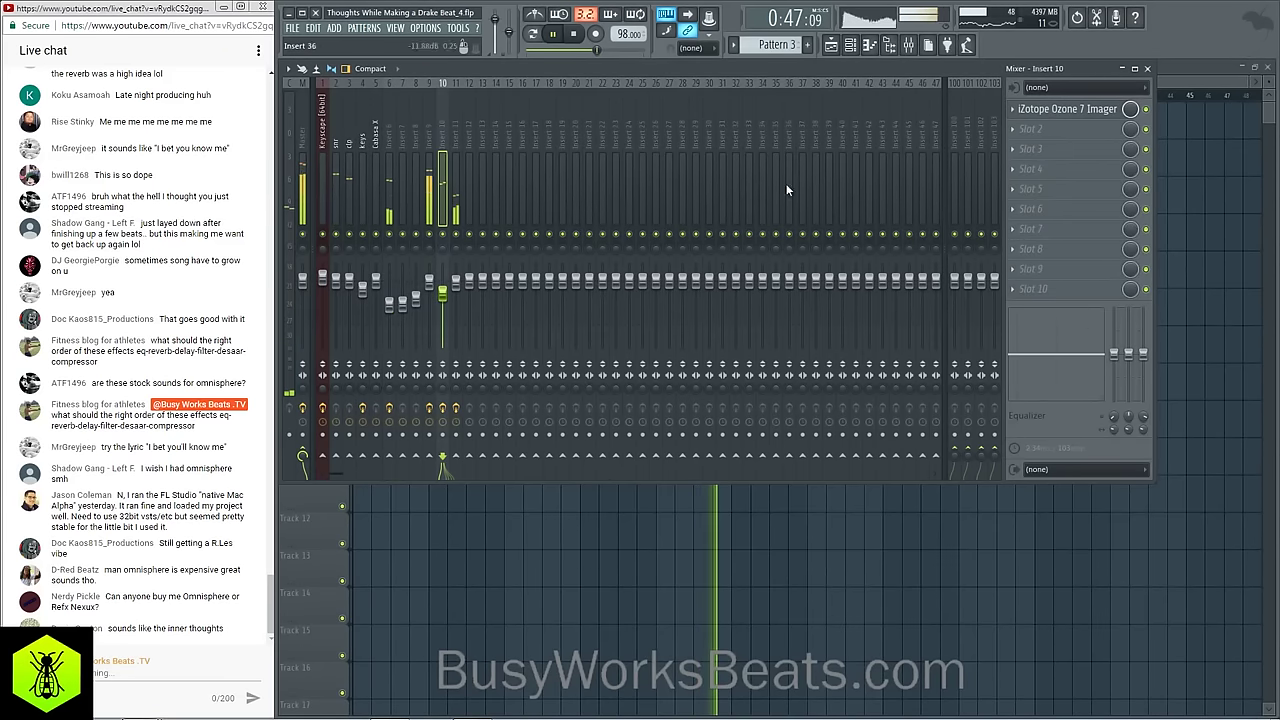
{"action": "left_click", "coordinate": [1068, 109]}
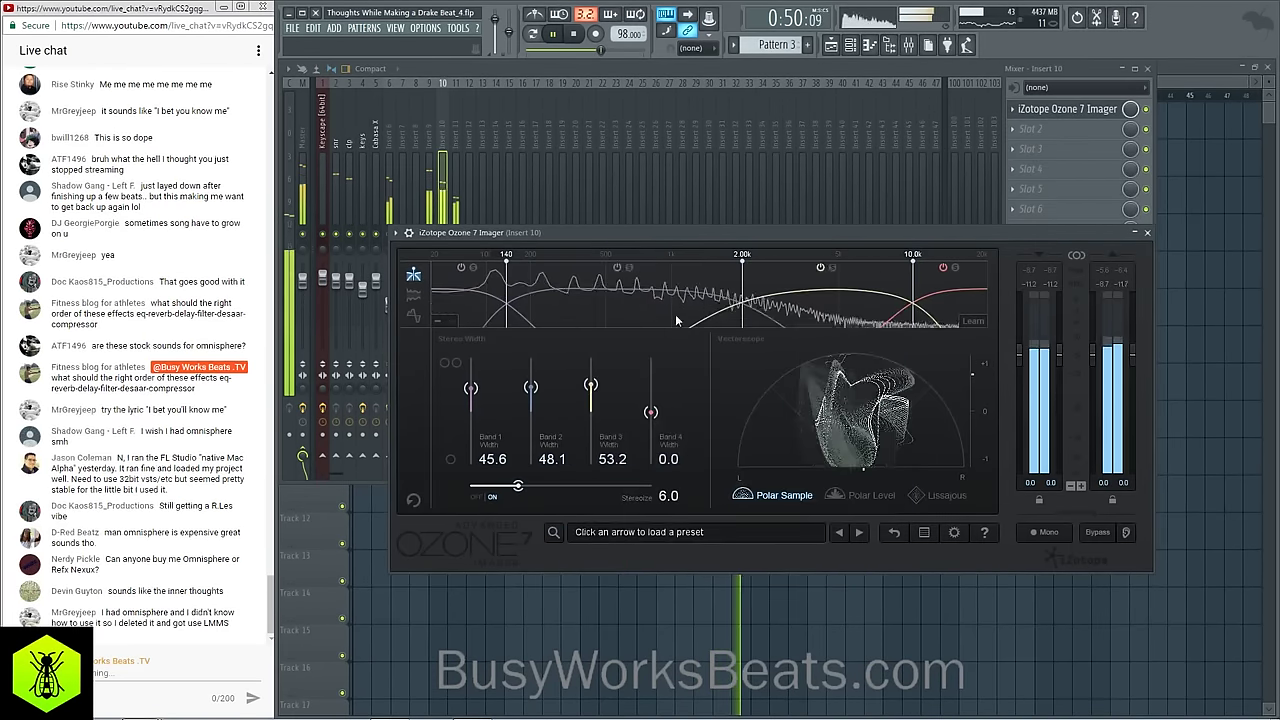
{"action": "left_click_drag", "start_coordinate": [471, 388], "coordinate": [530, 375]}
{"action": "left_click_drag", "start_coordinate": [590, 385], "coordinate": [592, 399]}
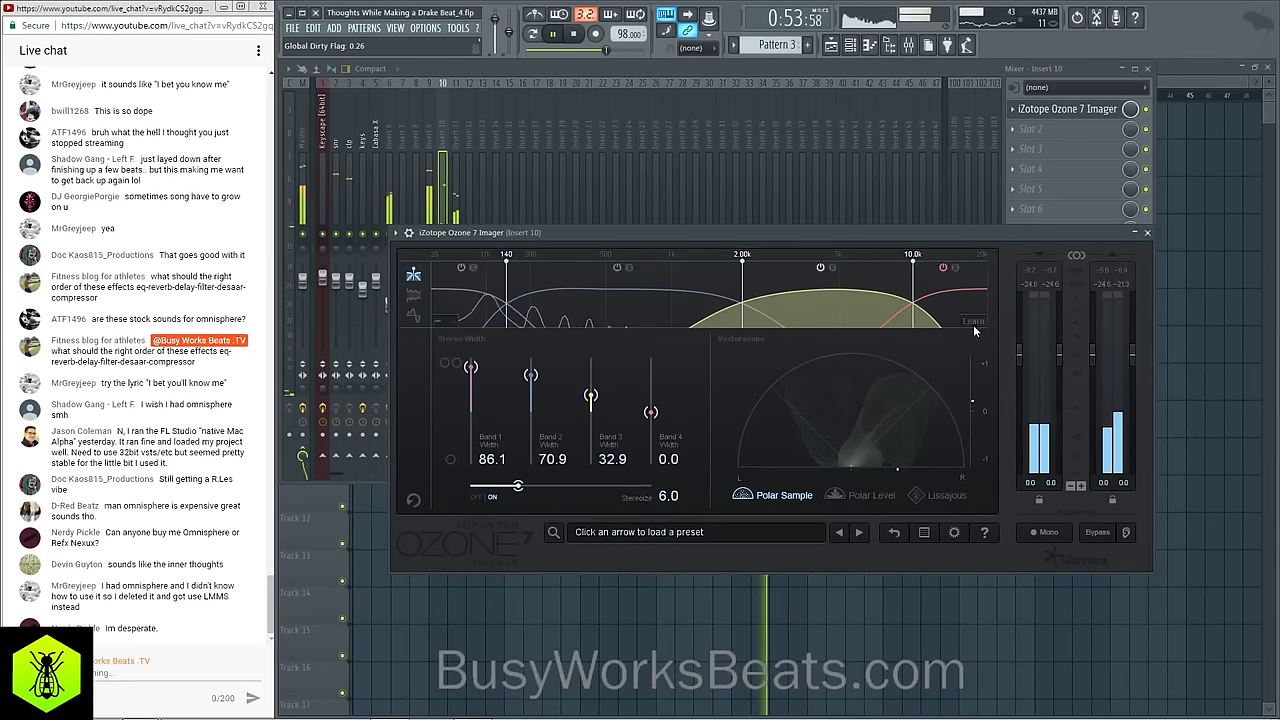
{"action": "left_click", "coordinate": [1147, 232]}
{"action": "left_click_drag", "start_coordinate": [443, 293], "coordinate": [444, 298]}
Step: Narrow the stereo image in Insert 10's Ozone 7 Imager to 45.6 for Band 1 and 40.5 for Band 2
{"action": "left_click", "coordinate": [1063, 112]}
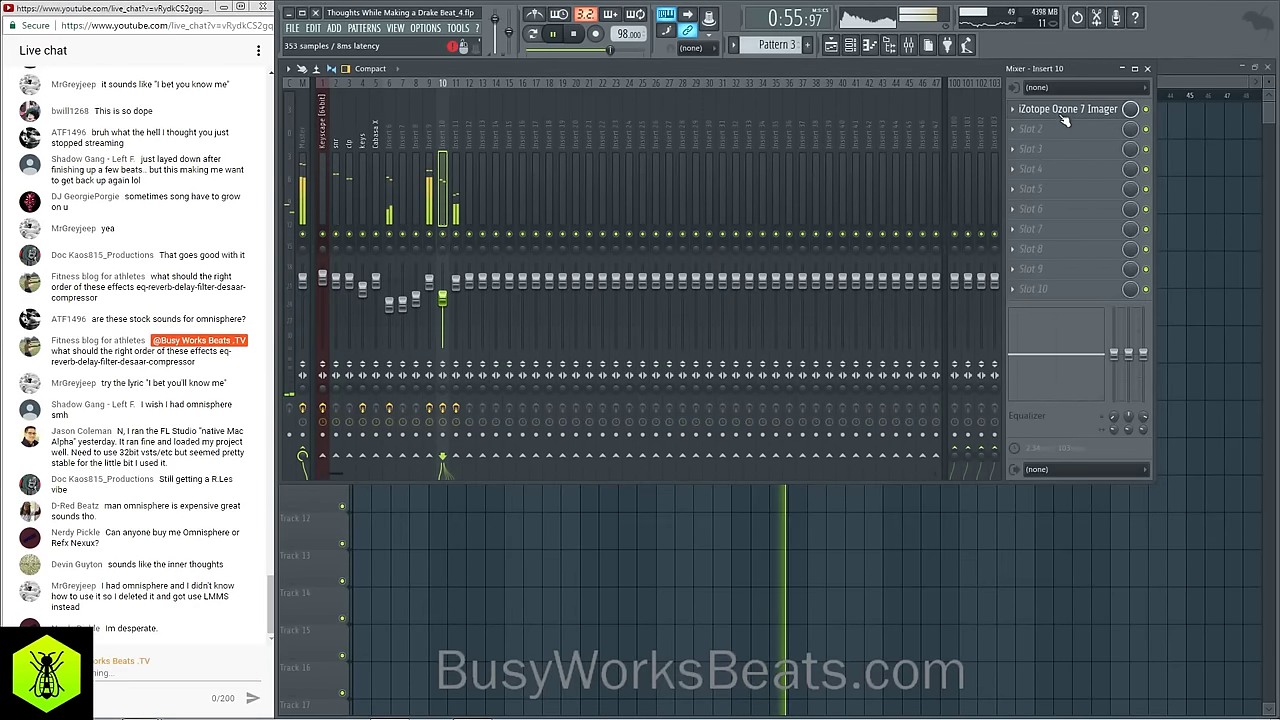
{"action": "left_click", "coordinate": [894, 241]}
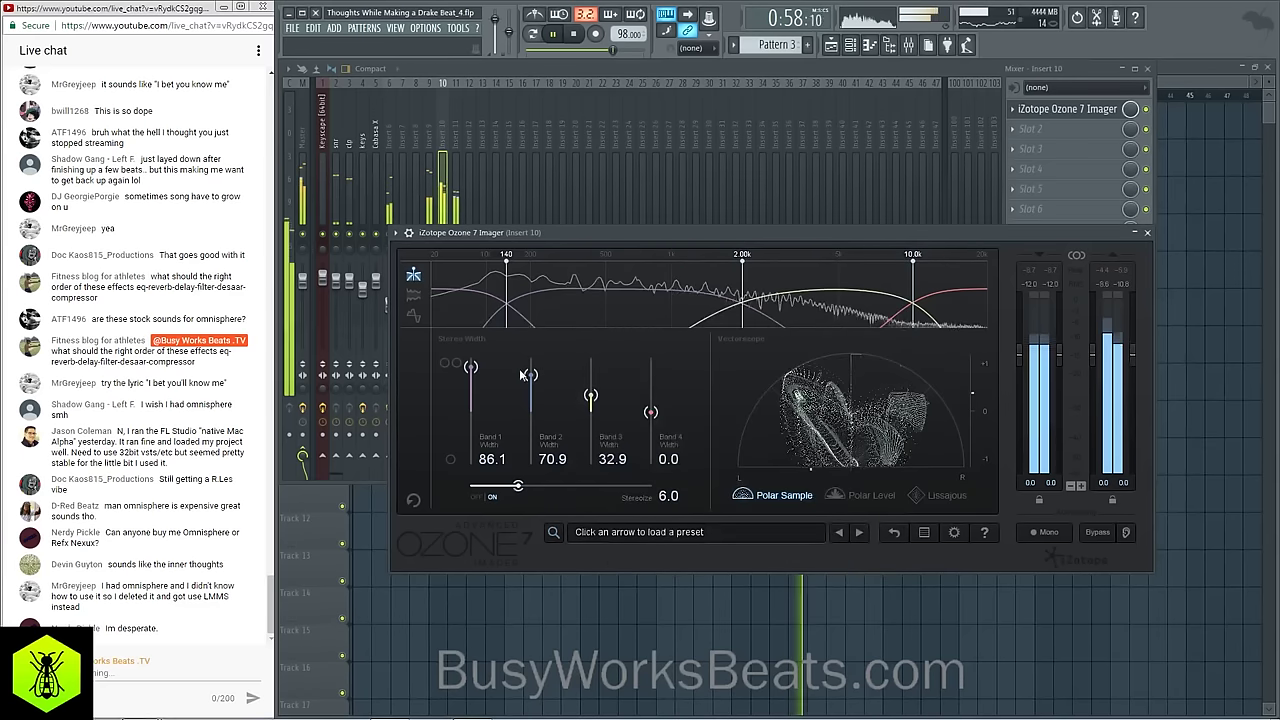
{"action": "left_click_drag", "start_coordinate": [470, 367], "coordinate": [473, 381]}
{"action": "left_click_drag", "start_coordinate": [532, 376], "coordinate": [472, 397]}
{"action": "mouse_move", "coordinate": [533, 389]}
{"action": "left_mouse_down"}
{"action": "mouse_move", "coordinate": [472, 392]}
{"action": "mouse_move", "coordinate": [533, 392]}
{"action": "left_mouse_up"}
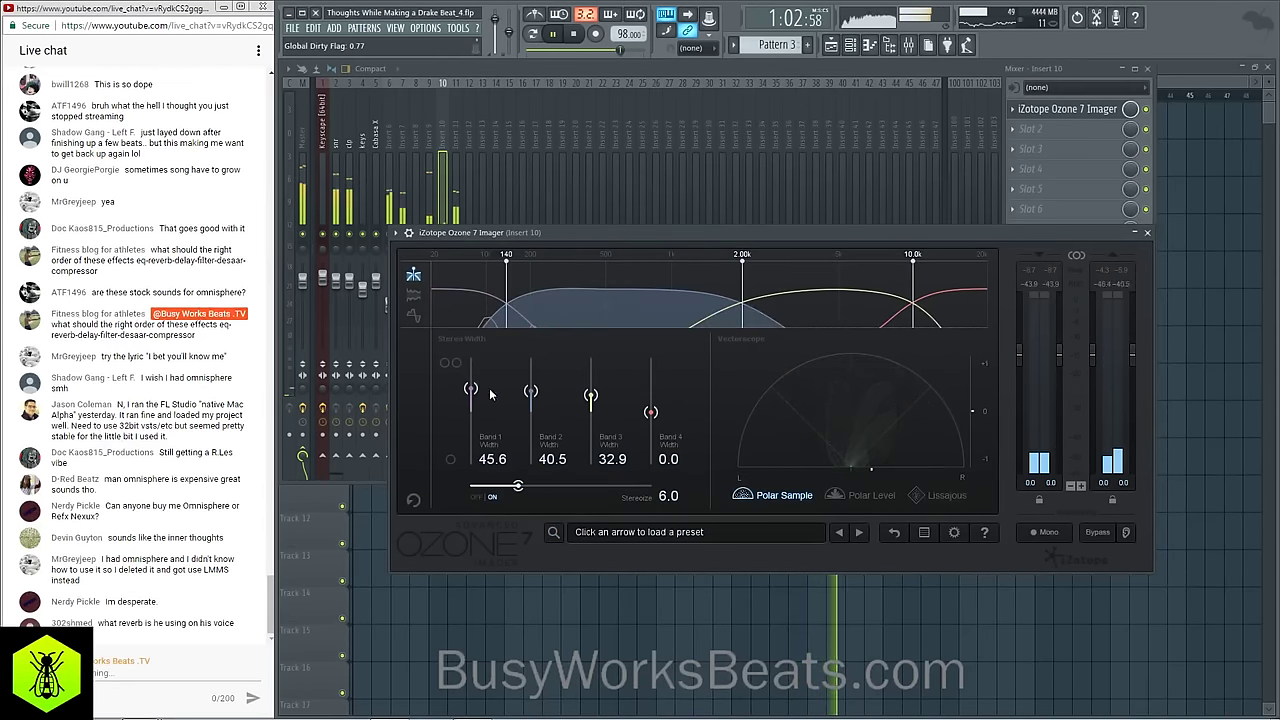
{"action": "left_click", "coordinate": [1147, 232]}
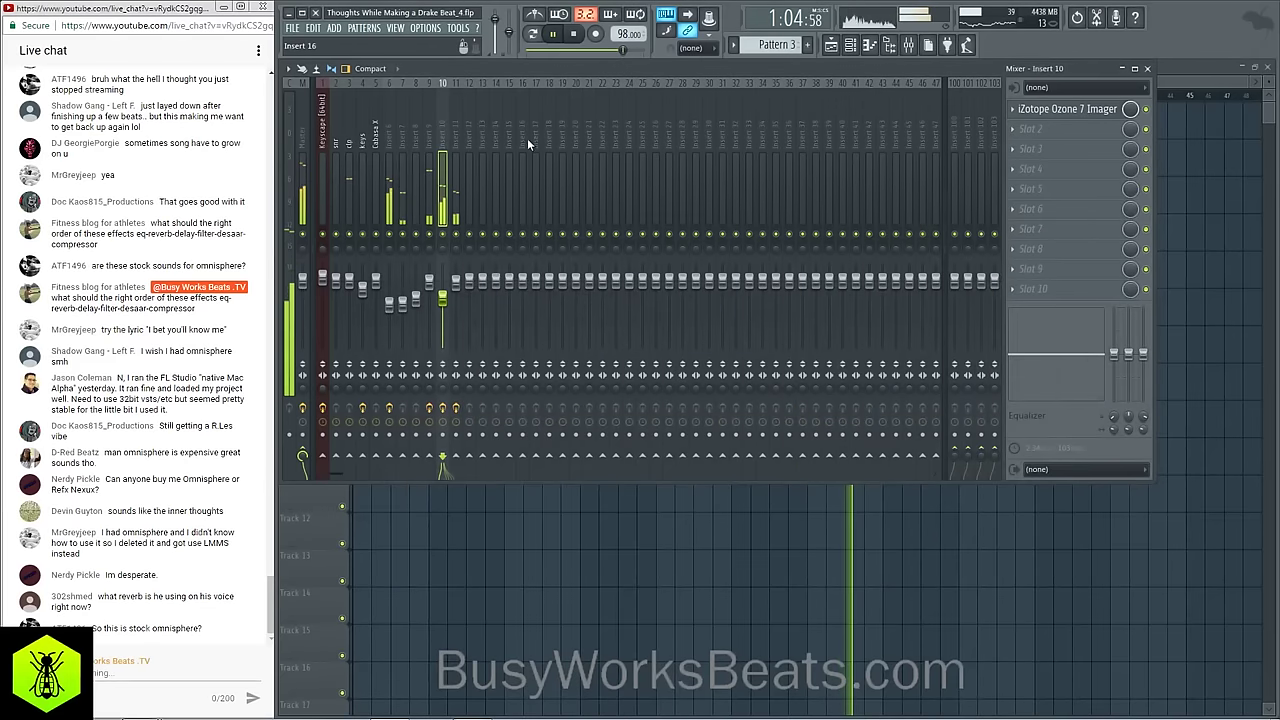
Step: Select the Insert 11 vocal track and replay from bar 17, checking both the mixer and the playlist
{"action": "left_click", "coordinate": [458, 146]}
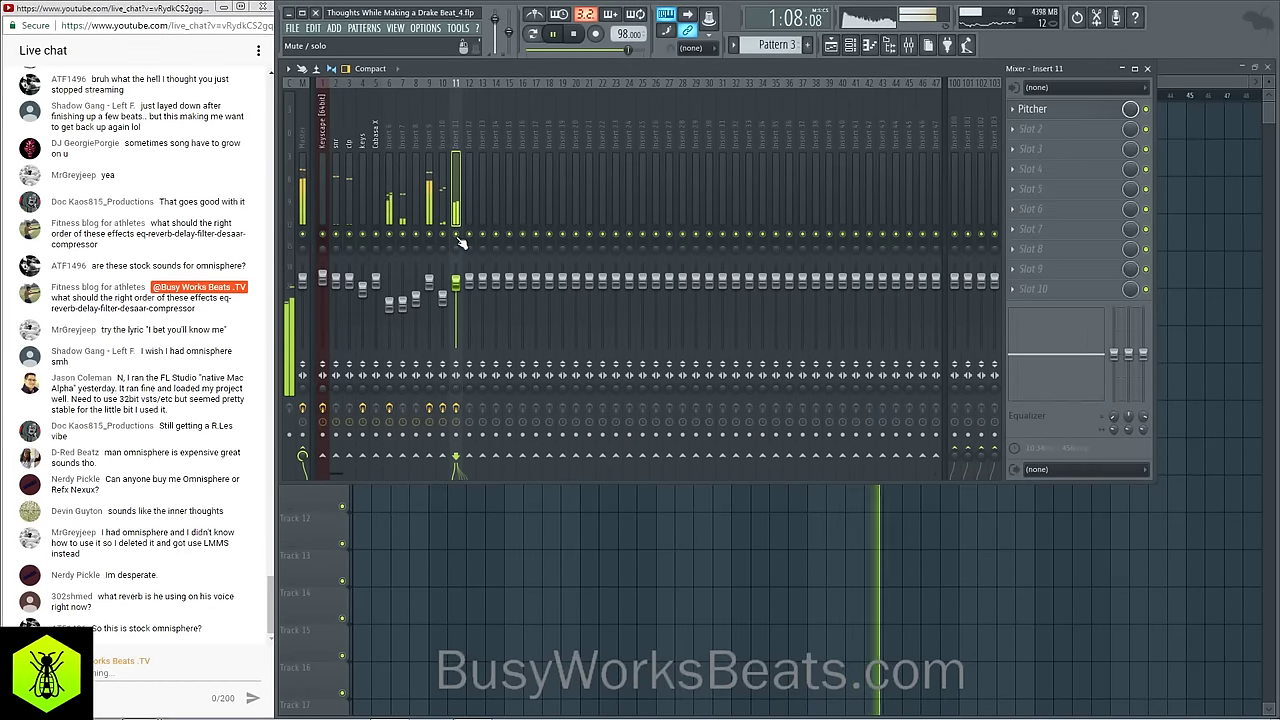
{"action": "key", "text": "space"}
{"action": "key", "text": "space"}
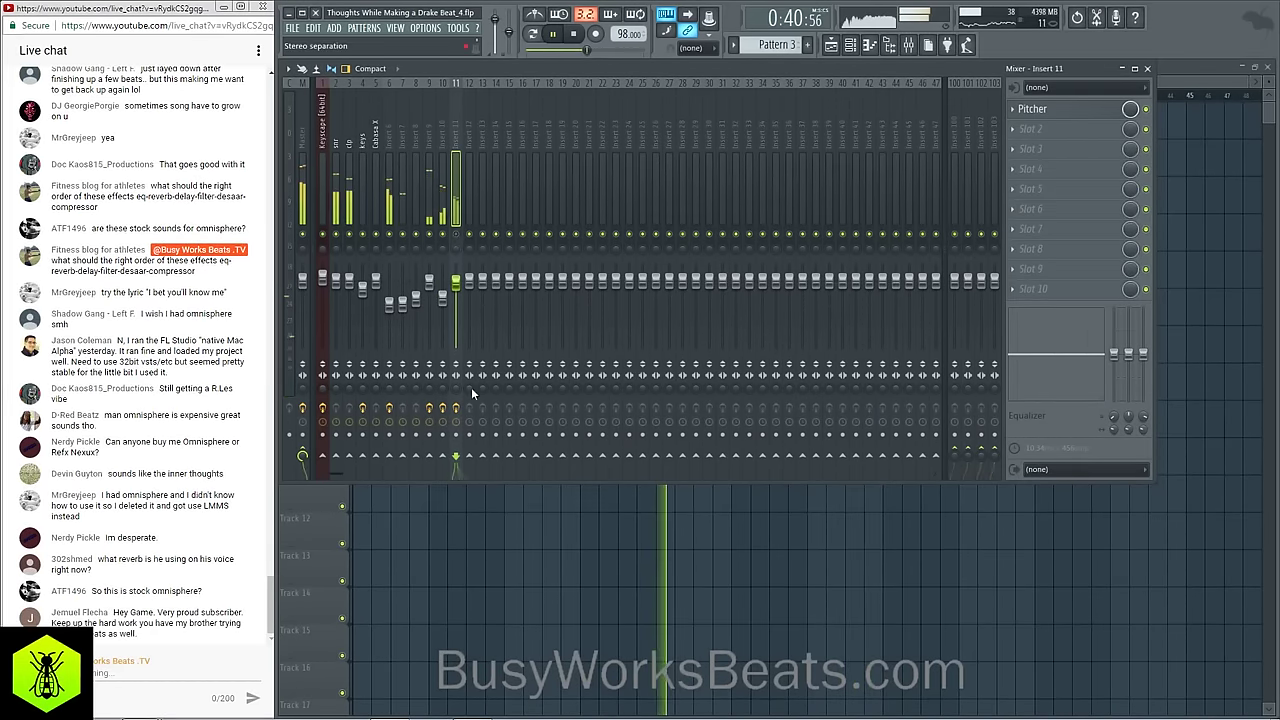
{"action": "key", "text": "F5"}
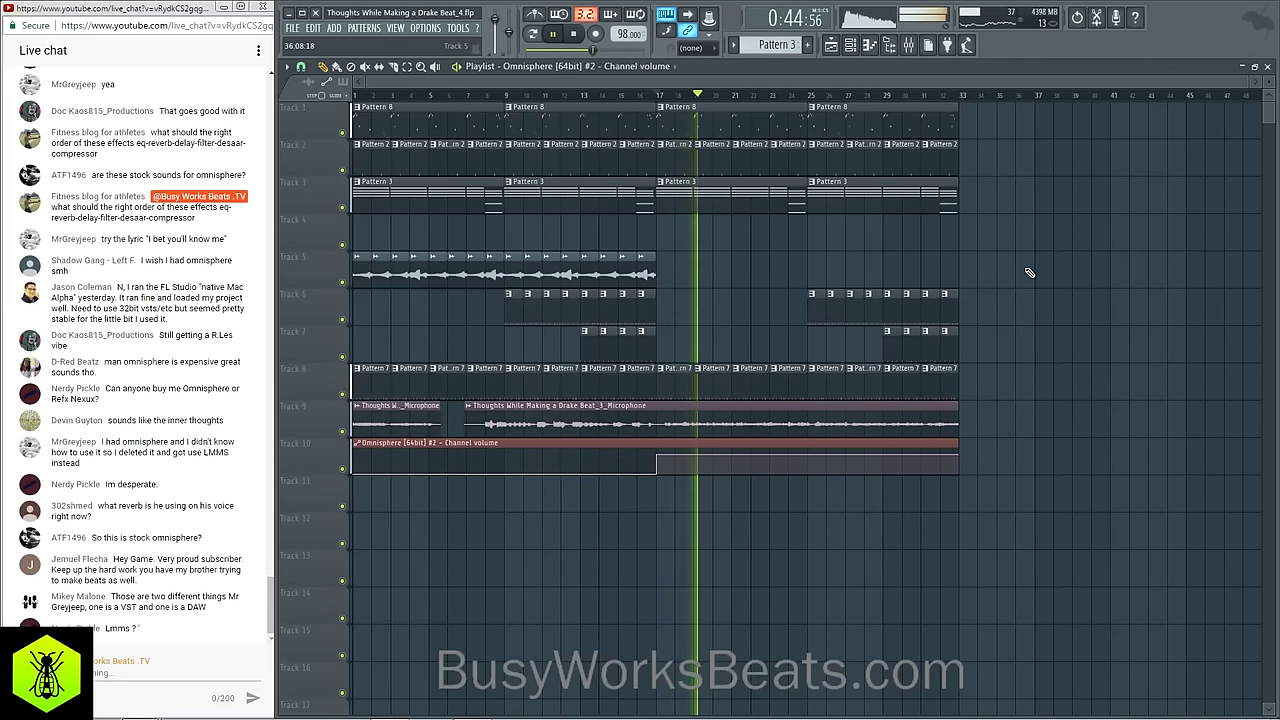
{"action": "key", "text": "F9"}
{"action": "key", "text": "space"}
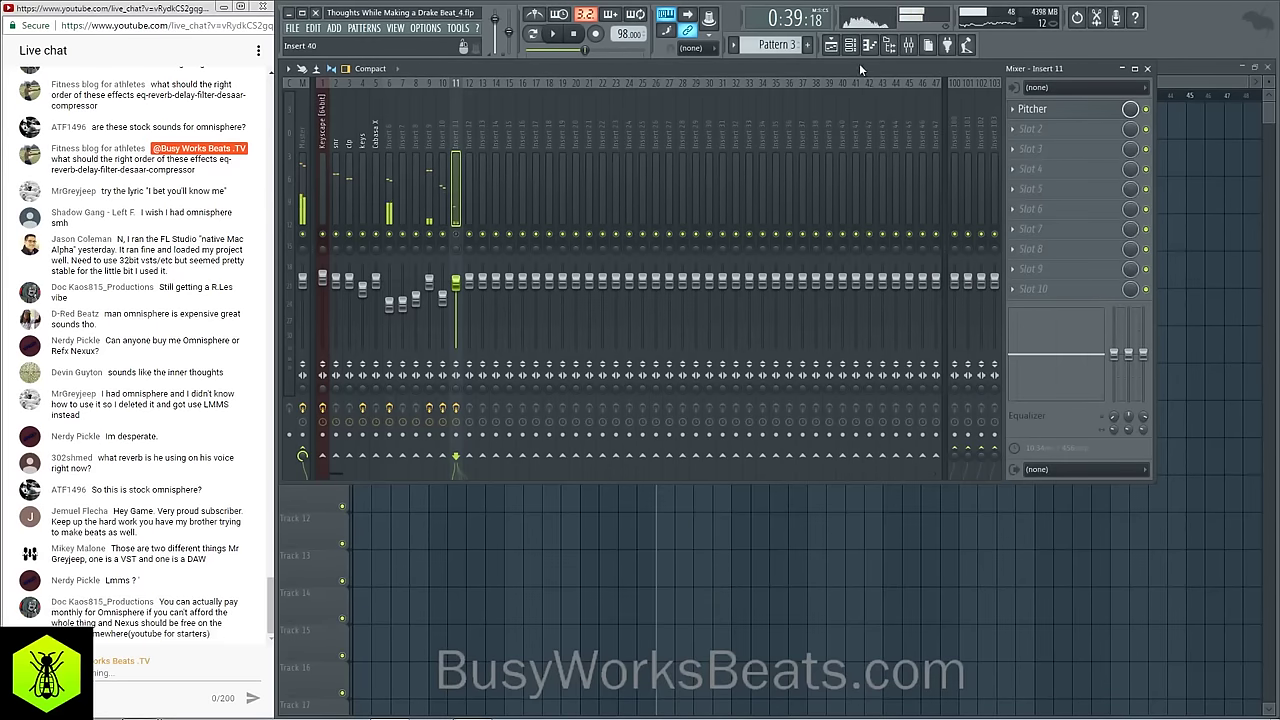
Step: On layer A of the Powawawa part in Omnisphere #2, assign LFO1 to modulate the filter Cutoff
{"action": "left_click", "coordinate": [851, 46]}
{"action": "left_click", "coordinate": [564, 488]}
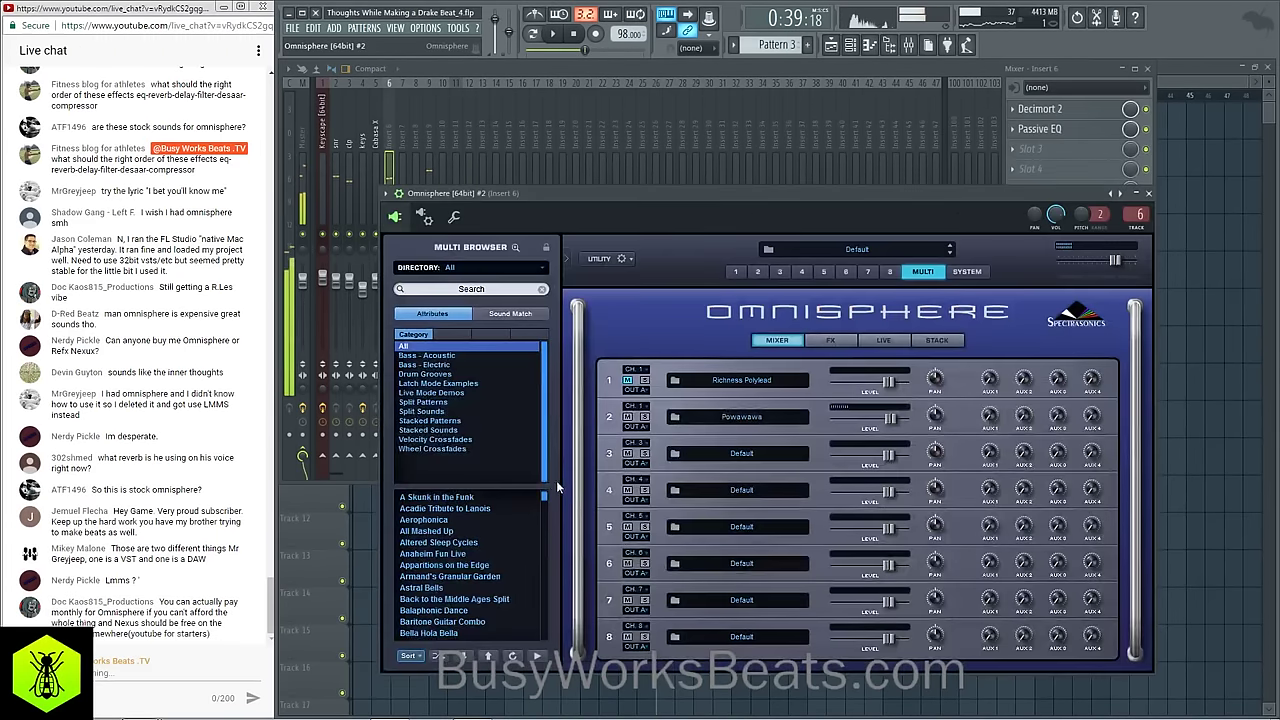
{"action": "left_click", "coordinate": [757, 273]}
{"action": "left_click", "coordinate": [832, 380]}
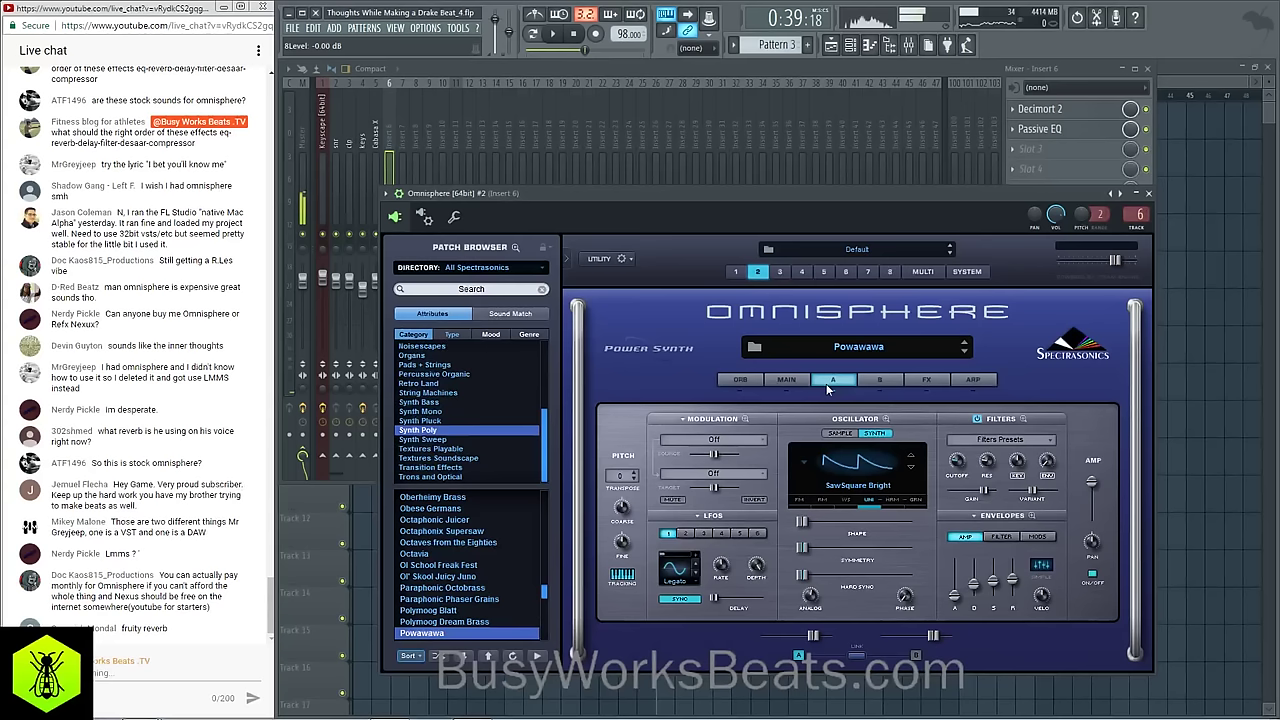
{"action": "left_click", "coordinate": [710, 418]}
{"action": "left_click", "coordinate": [728, 464]}
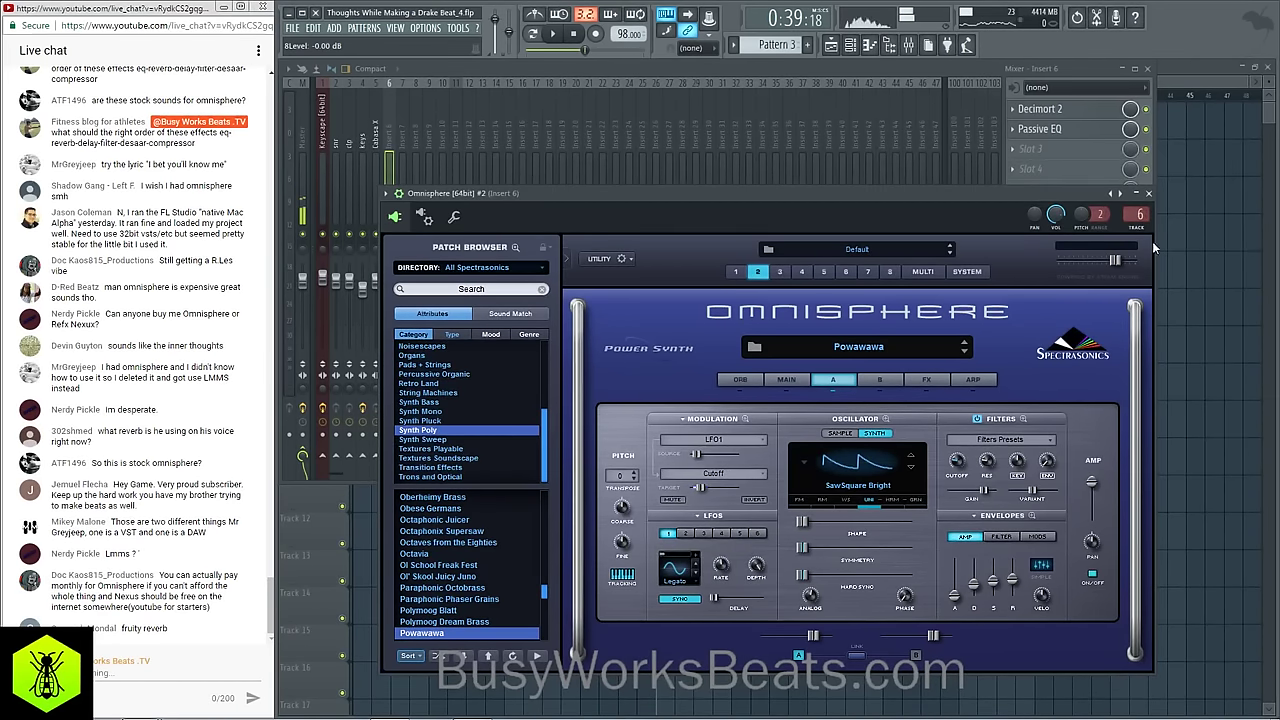
{"action": "left_click", "coordinate": [1149, 193]}
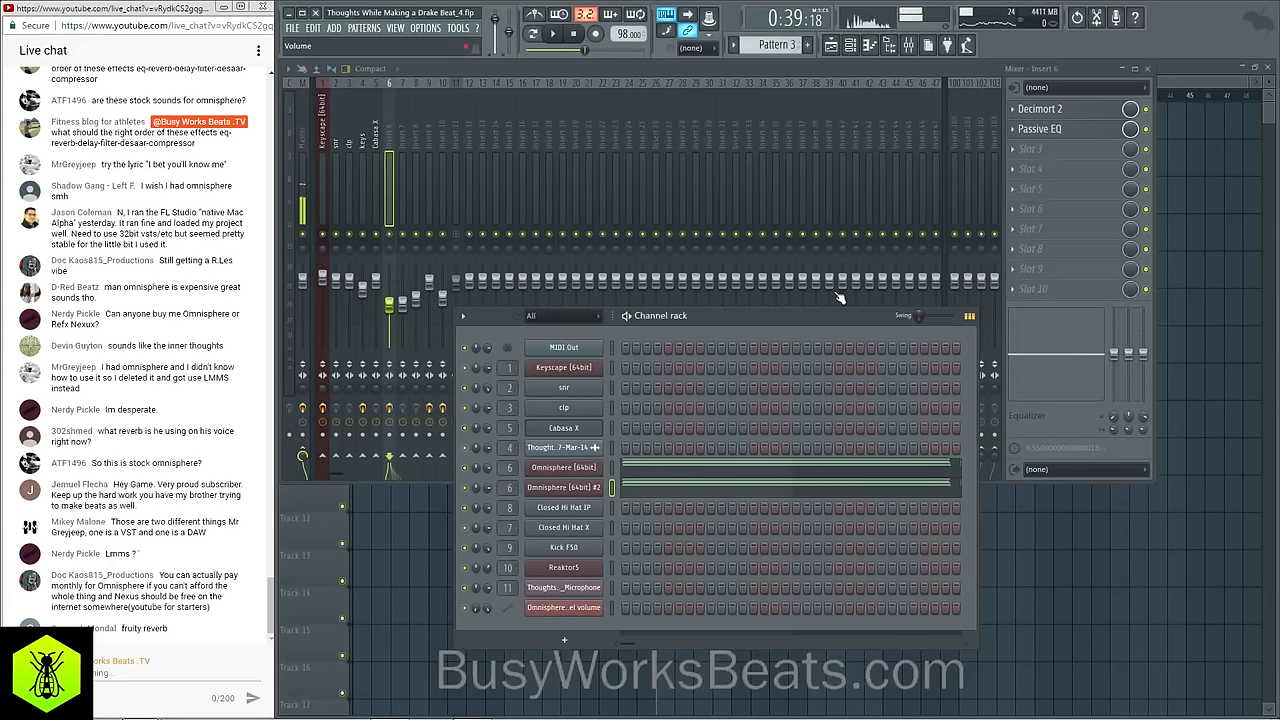
Step: Lower the Omnisphere #2 output level to -5.04 dB and audition the result from bar 17
{"action": "key", "text": "space"}
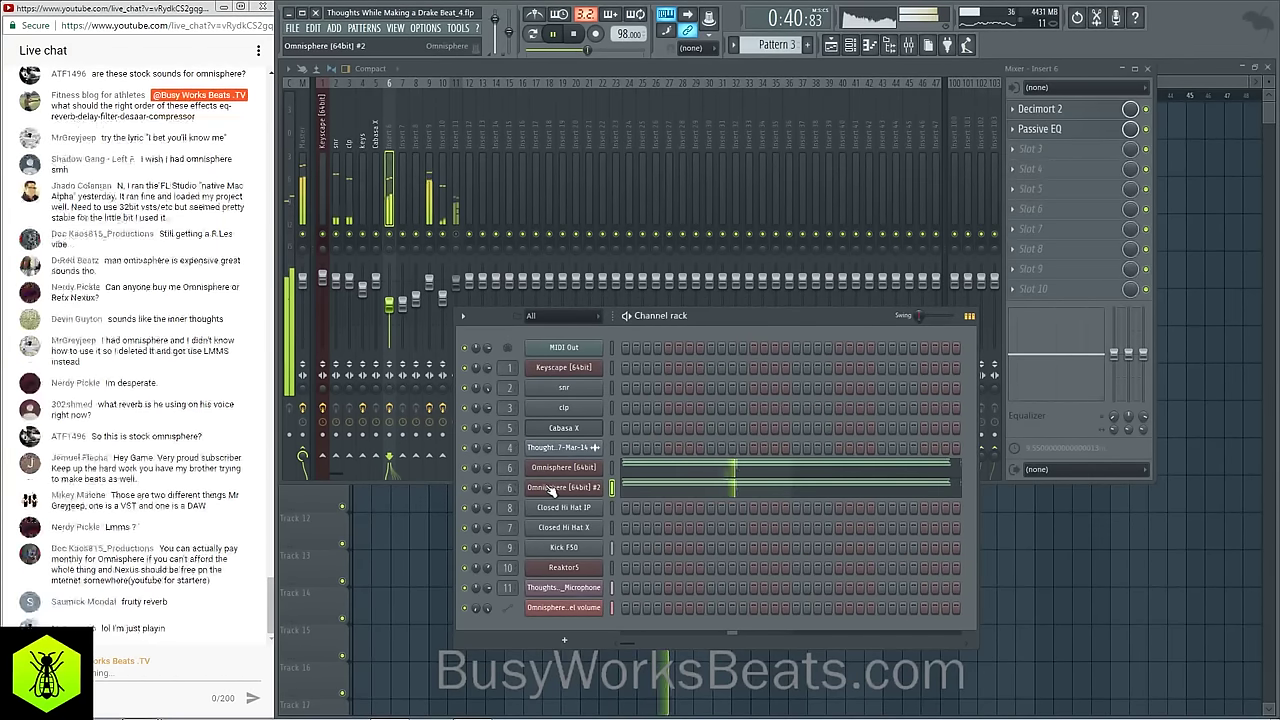
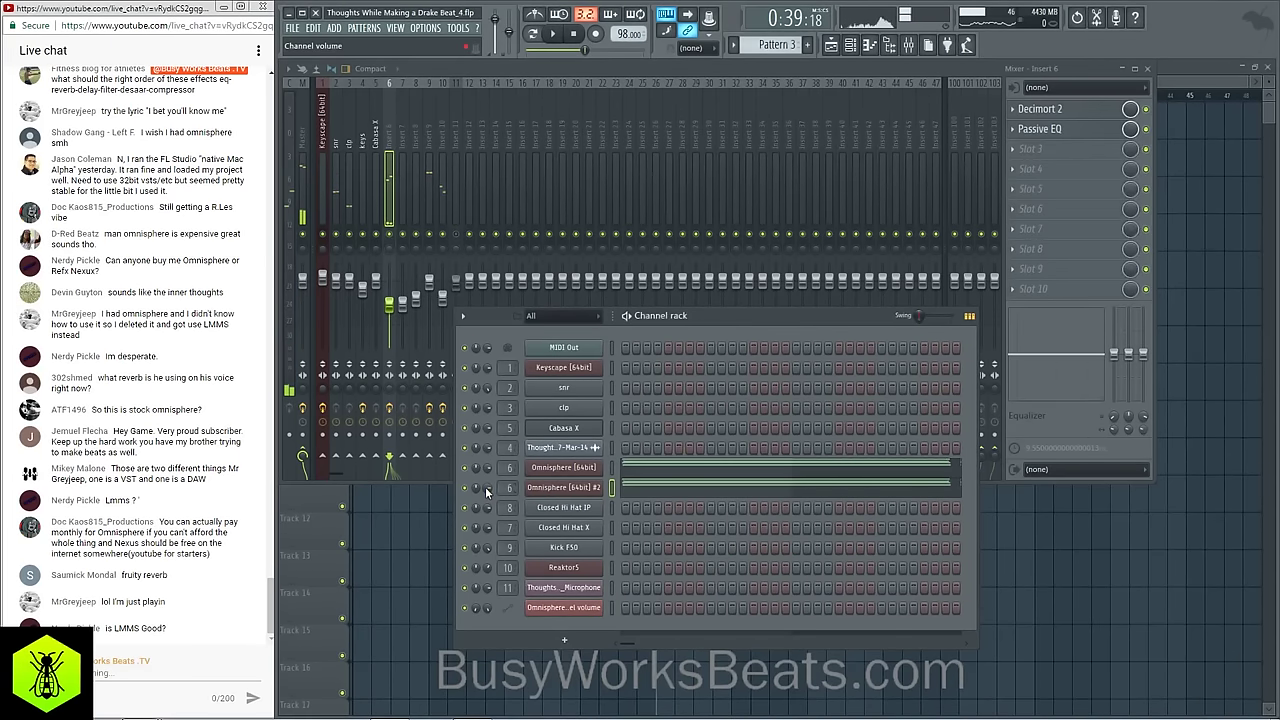
{"action": "key", "text": "space"}
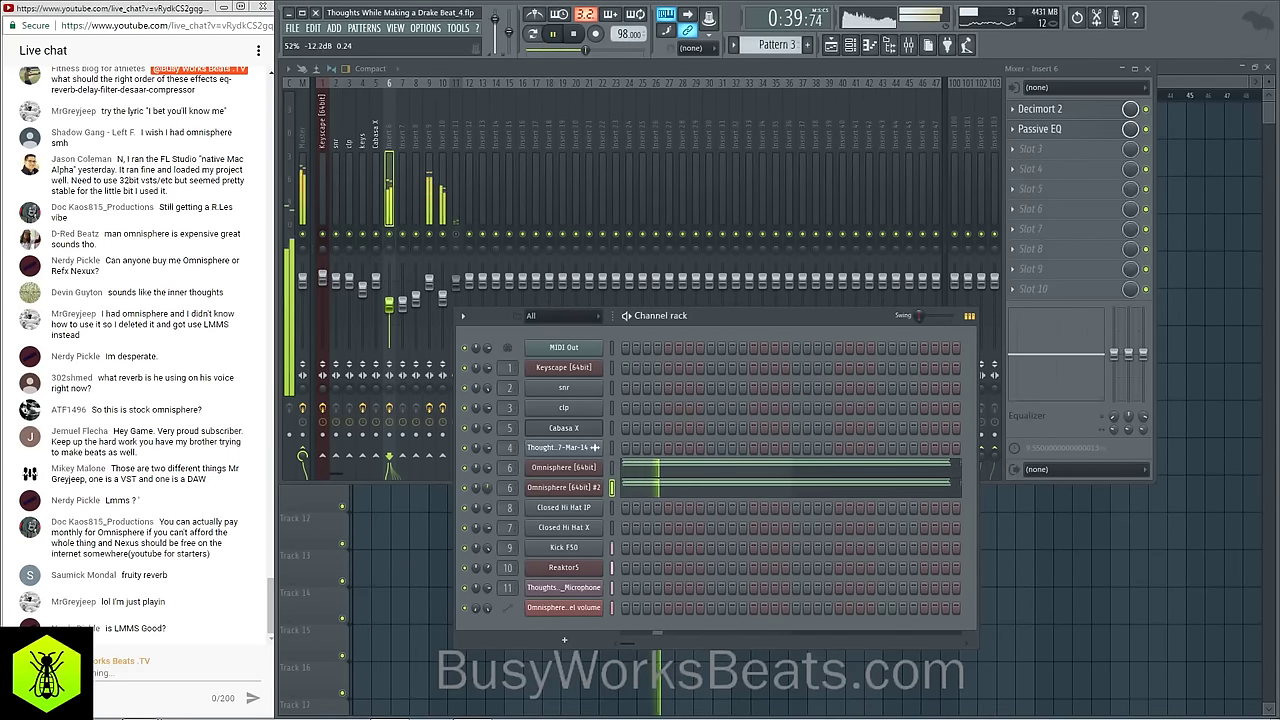
{"action": "key", "text": "space"}
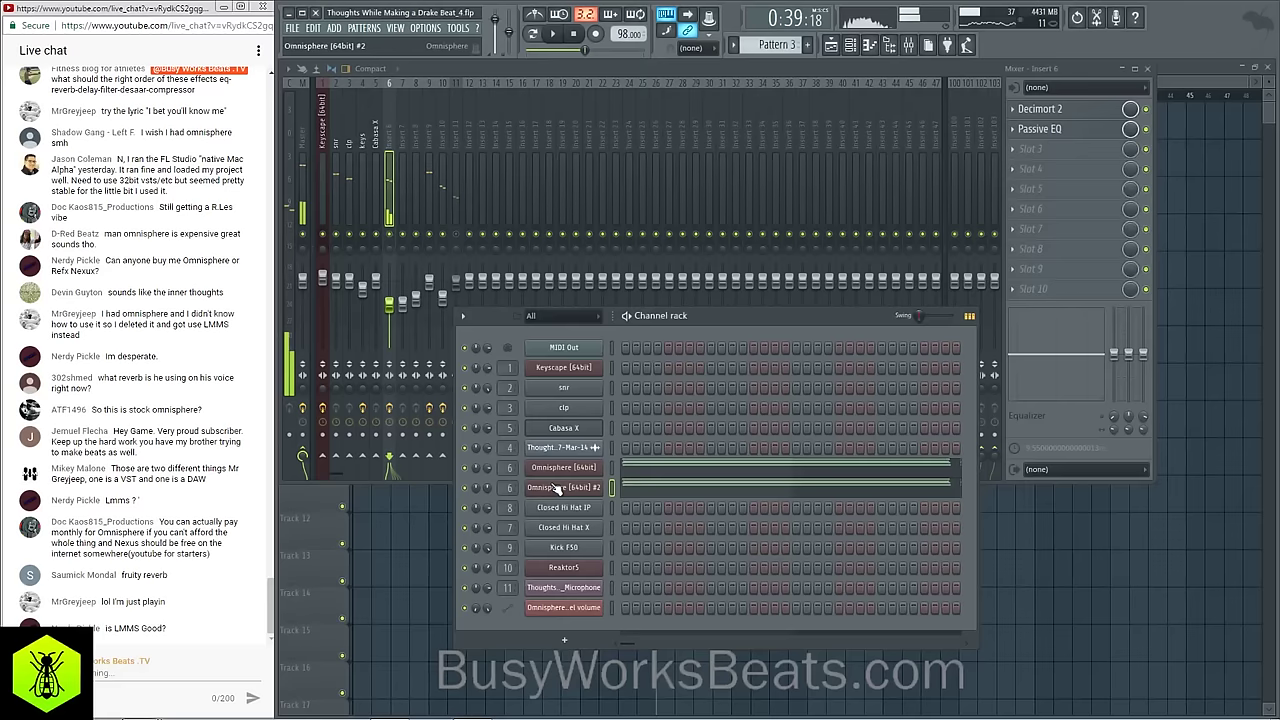
{"action": "left_click", "coordinate": [558, 488]}
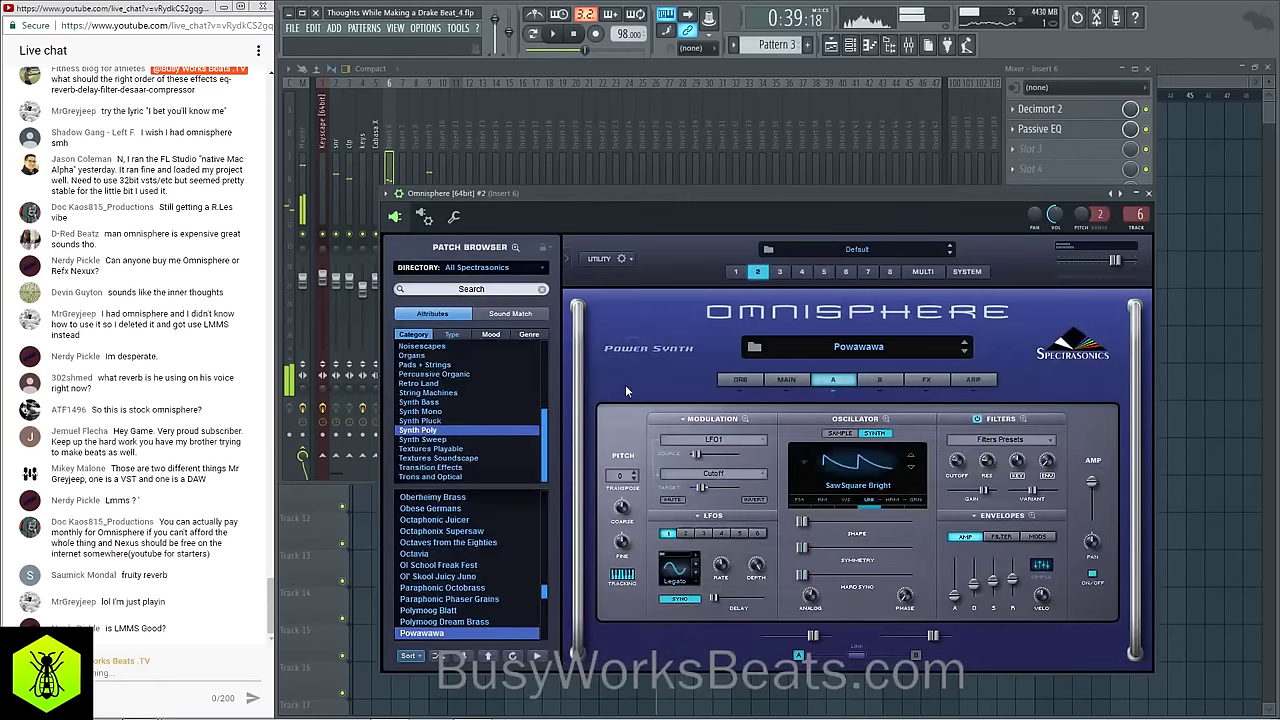
{"action": "left_click_drag", "start_coordinate": [1109, 260], "coordinate": [1099, 260]}
{"action": "key", "text": "space"}
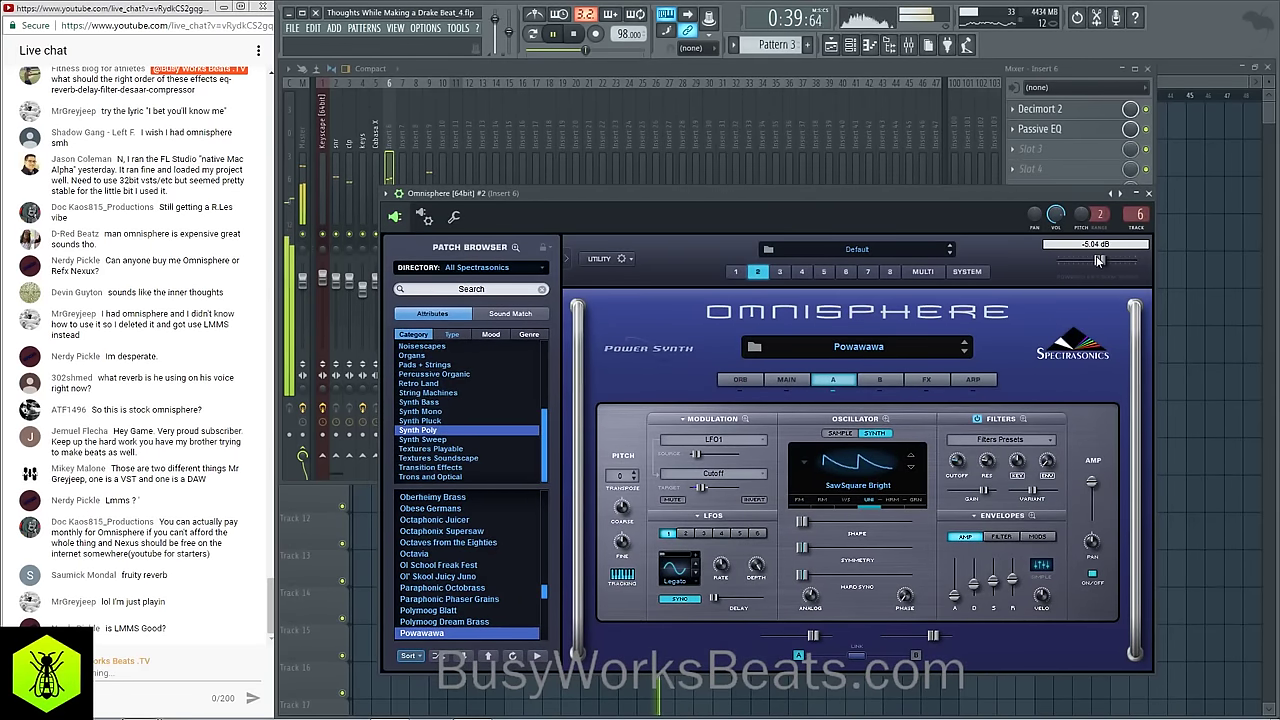
{"action": "left_click", "coordinate": [1150, 196]}
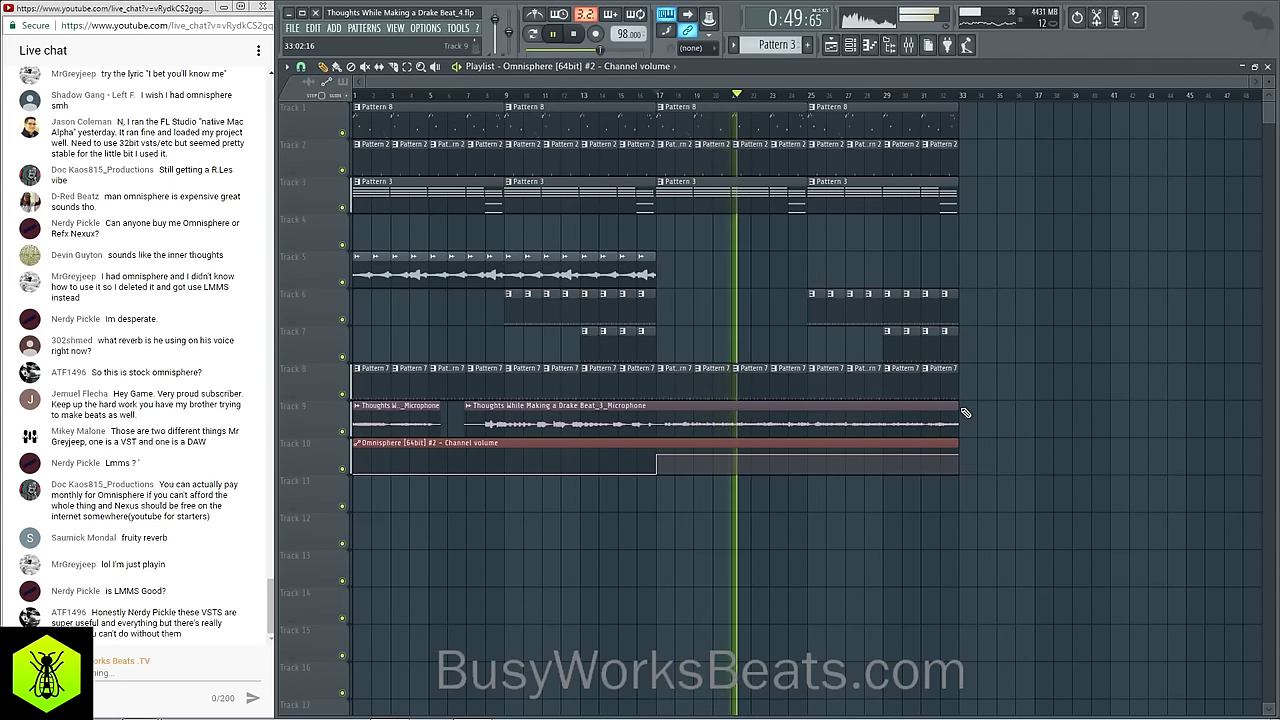
Step: Duplicate the Track 5 audio clips from bars 1-16 so they run through bar 32, and play from the start
{"action": "left_click", "coordinate": [850, 46]}
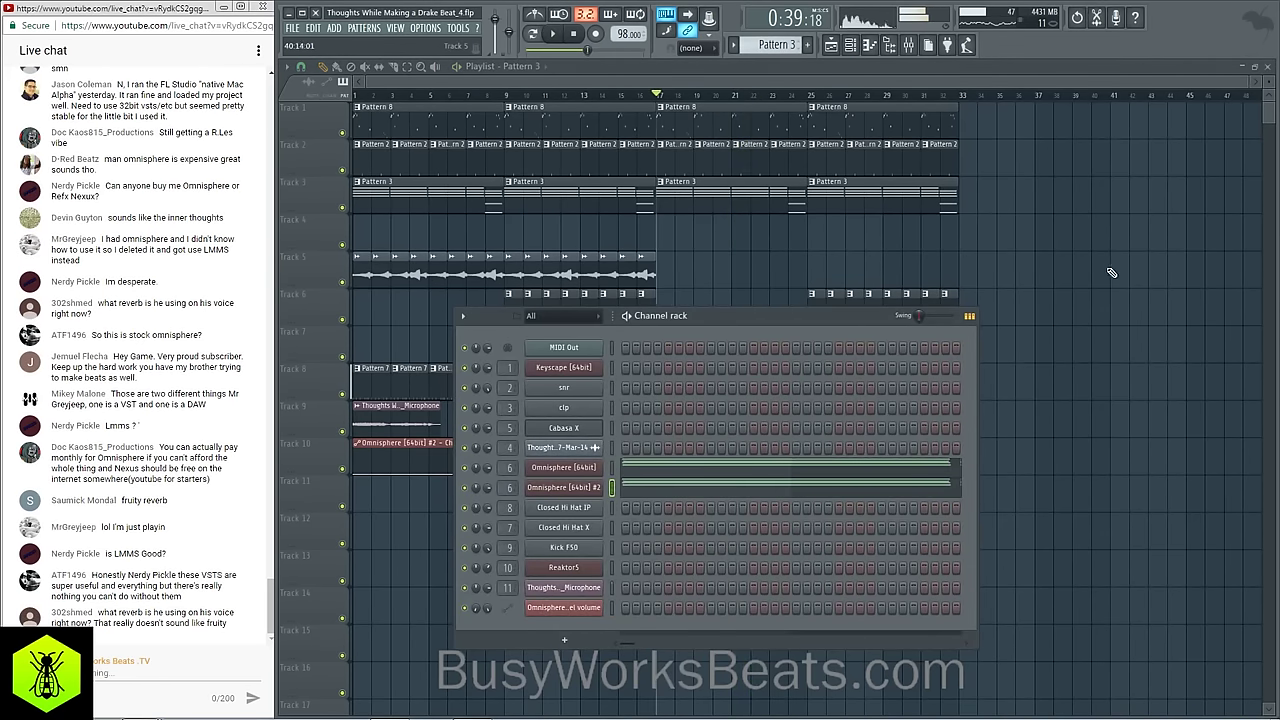
{"action": "key", "text": "F6"}
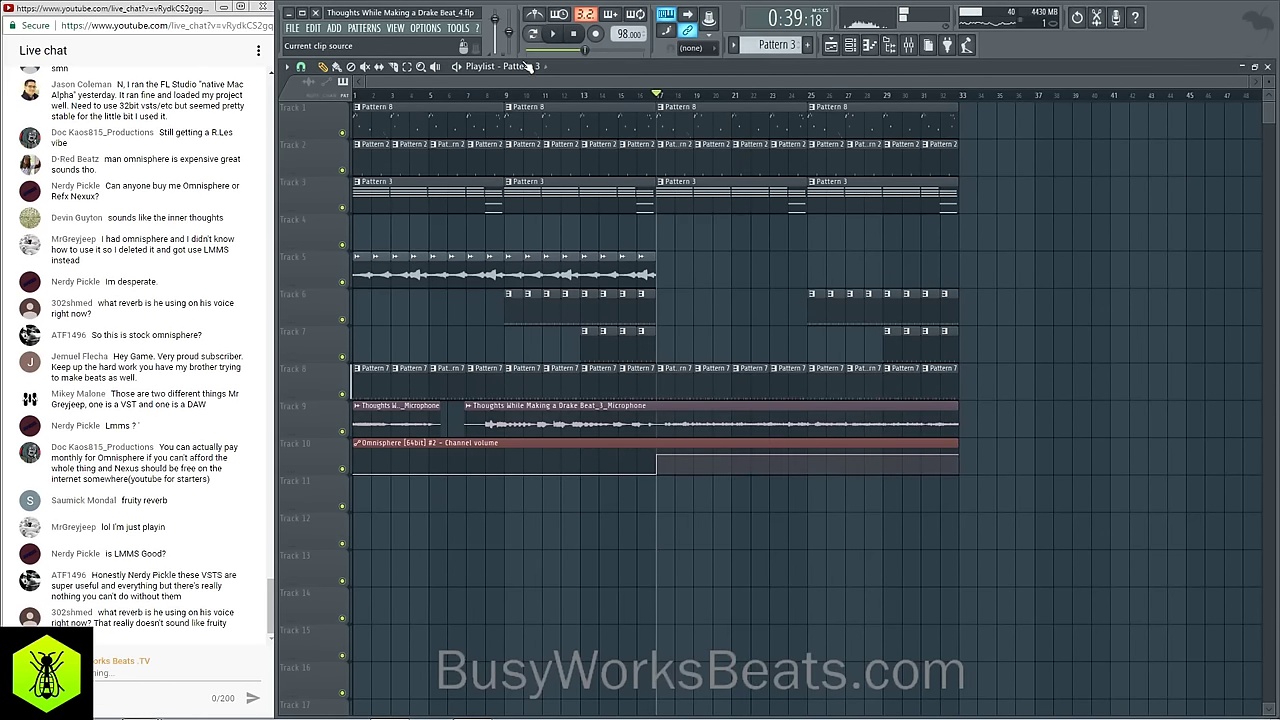
{"action": "left_click", "coordinate": [572, 35]}
{"action": "key", "text": "space"}
{"action": "left_click_drag", "start_coordinate": [664, 278], "coordinate": [360, 269]}
{"action": "key", "text": "space"}
{"action": "key", "text": "ctrl+b"}
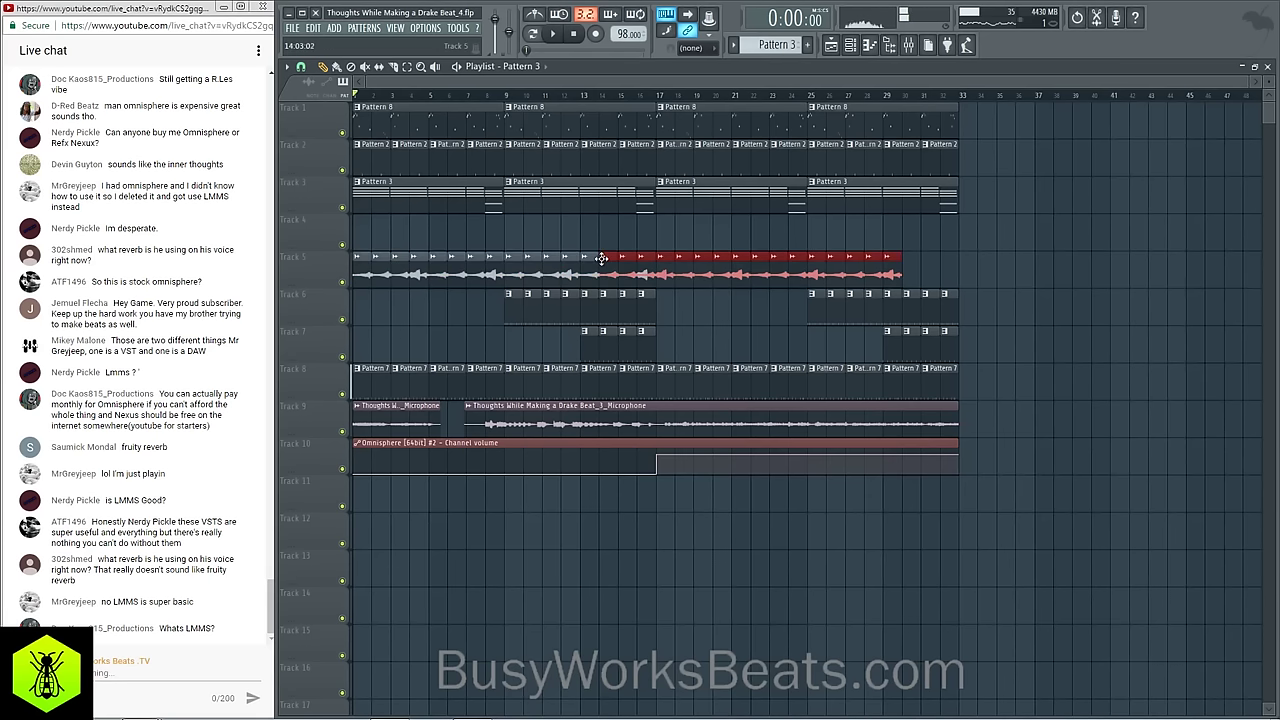
{"action": "key", "text": "ctrl+d"}
{"action": "key", "text": "space"}
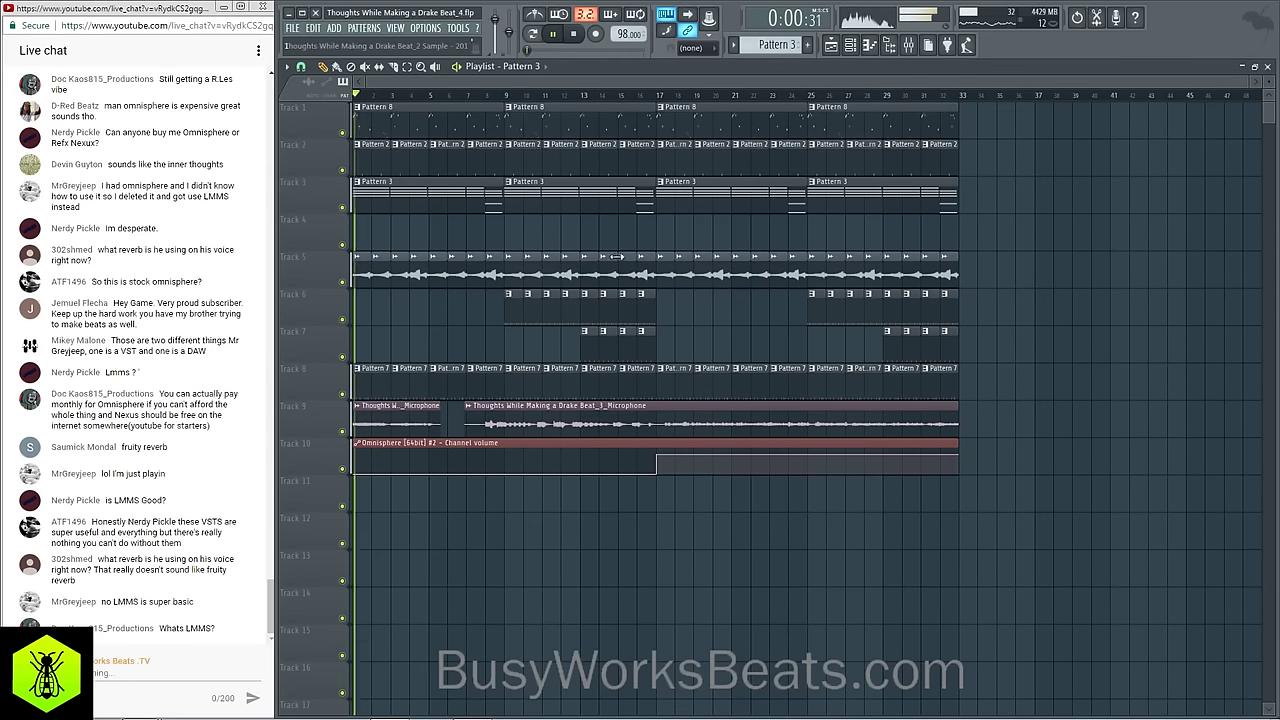
Step: Listen to the opening bars of the extended arrangement and restart playback from bar 1
{"action": "right_click", "coordinate": [368, 275]}
{"action": "left_click", "coordinate": [368, 275]}
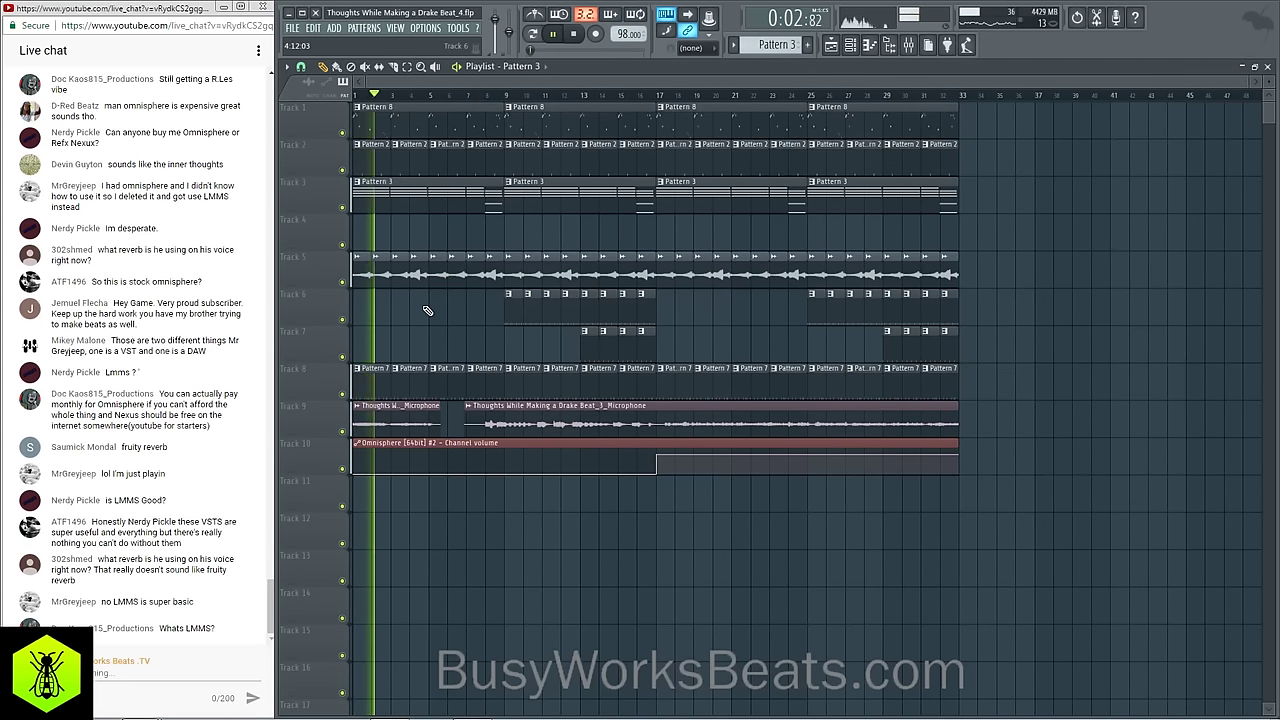
{"action": "key", "text": "space"}
{"action": "key", "text": "space"}
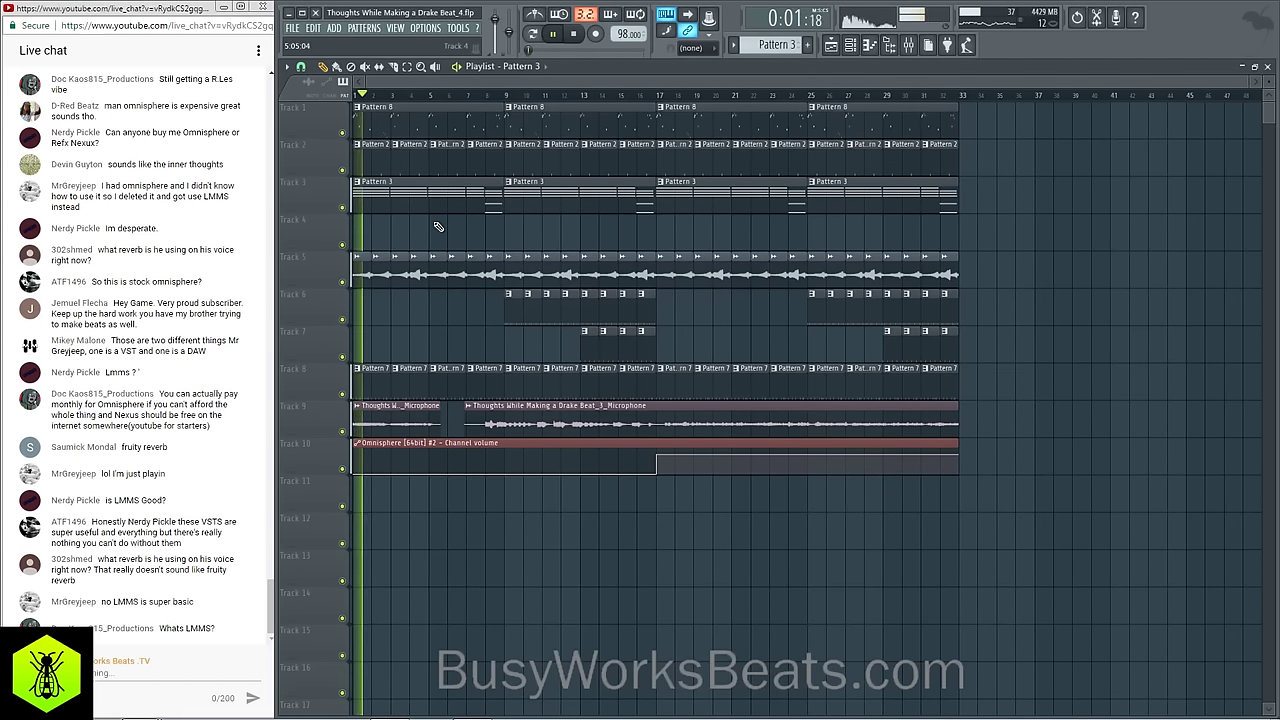
Step: Lower the Insert 6 mixer fader to 41% (-15.7 dB) while playing from the start
{"action": "left_click", "coordinate": [908, 45]}
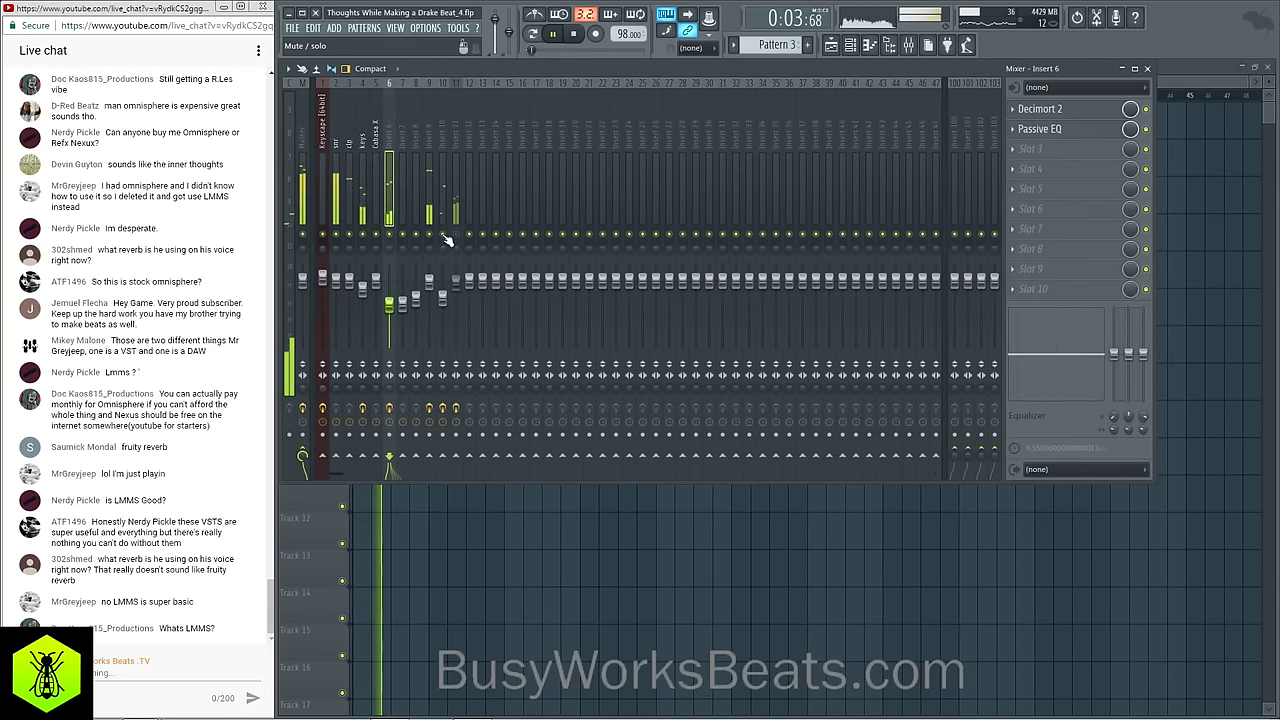
{"action": "right_click", "coordinate": [391, 235]}
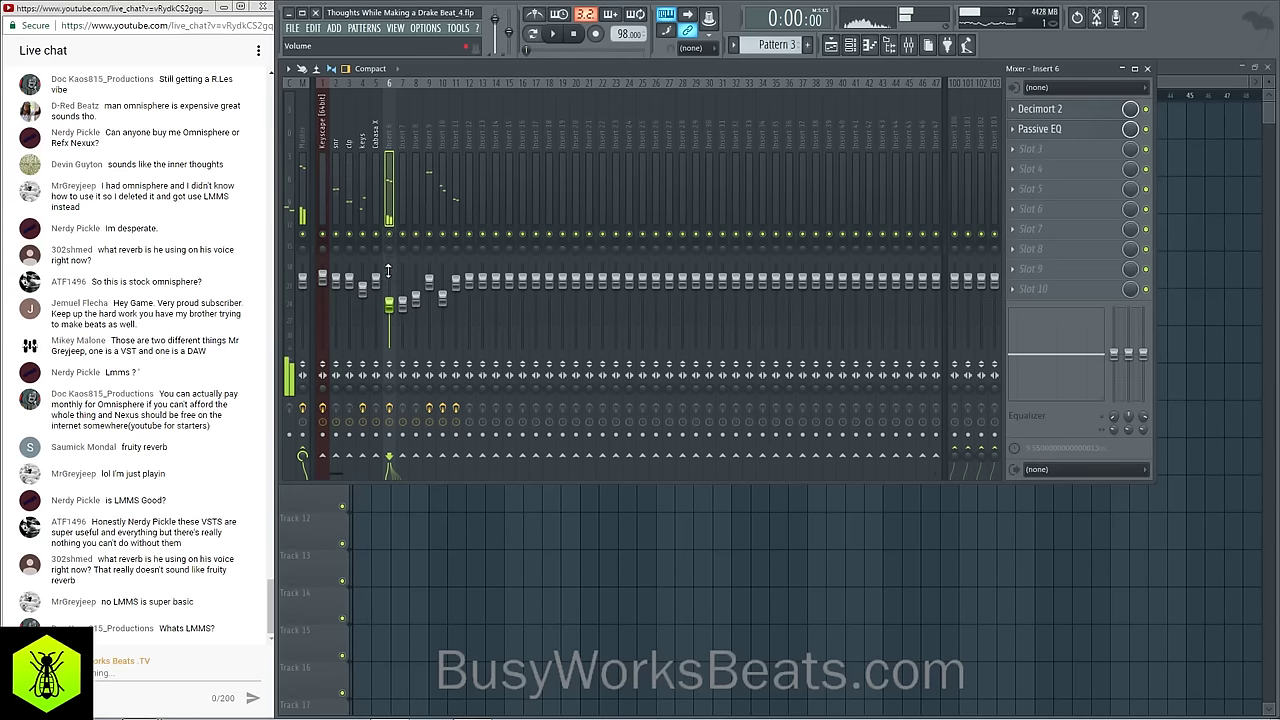
{"action": "key", "text": "space"}
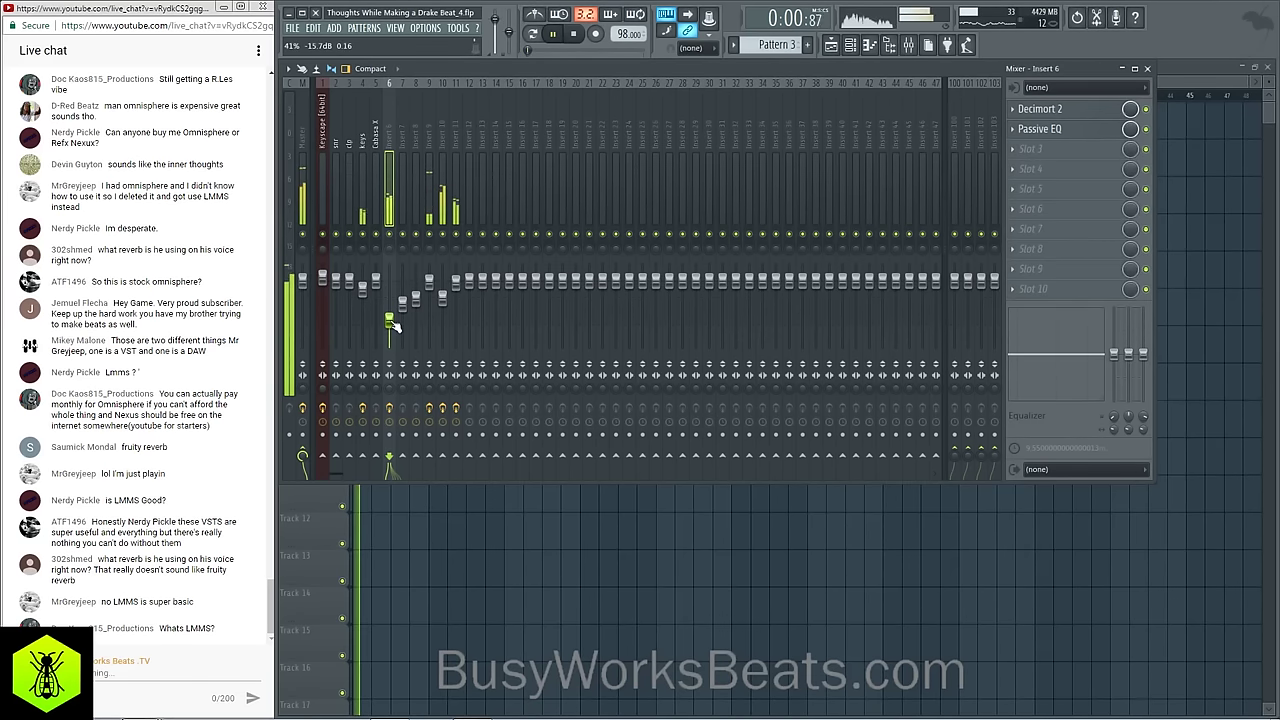
Step: Inspect the patches loaded in the first Omnisphere channel's multi and play the arrangement from bar 1
{"action": "right_click", "coordinate": [446, 586]}
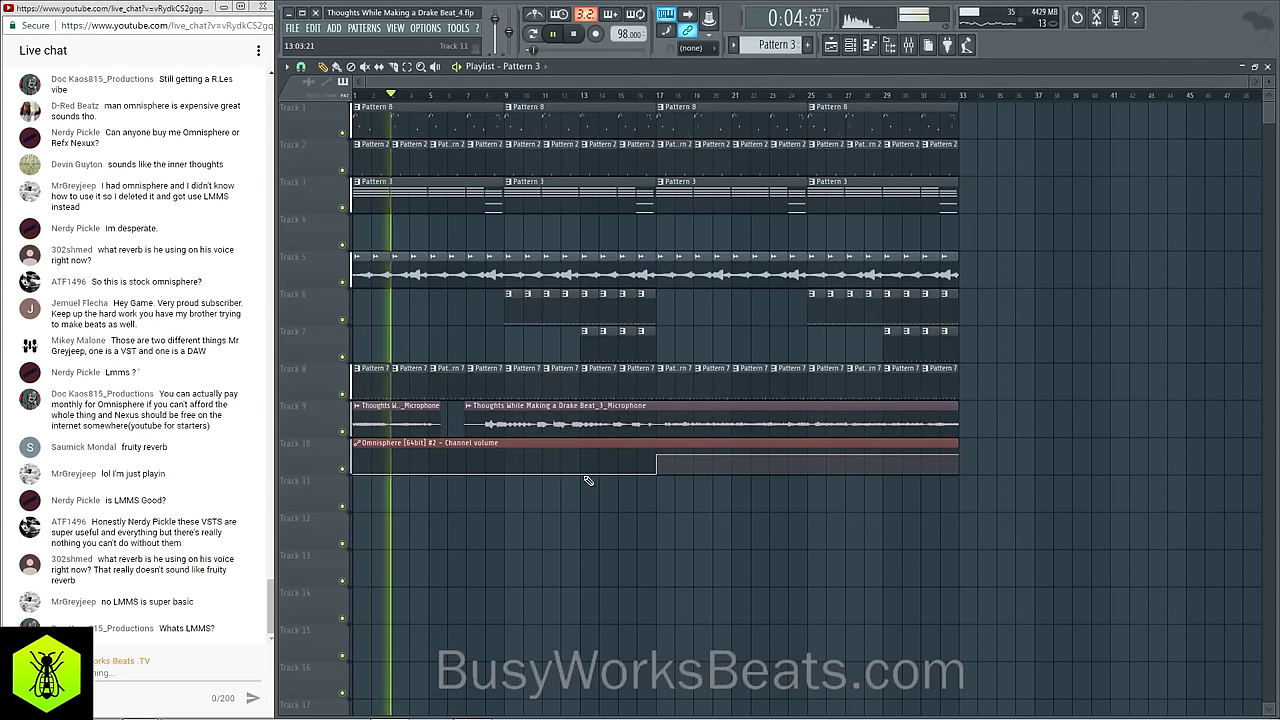
{"action": "key", "text": "space"}
{"action": "key", "text": "F6"}
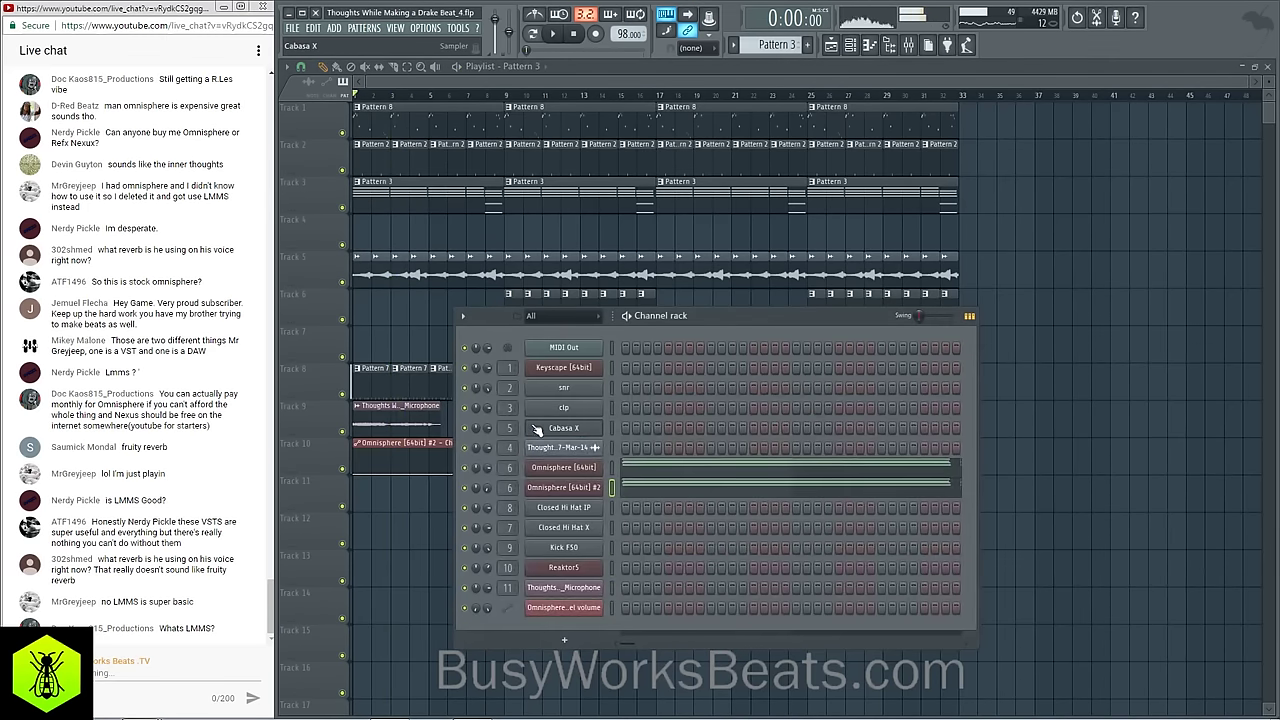
{"action": "left_click", "coordinate": [566, 468]}
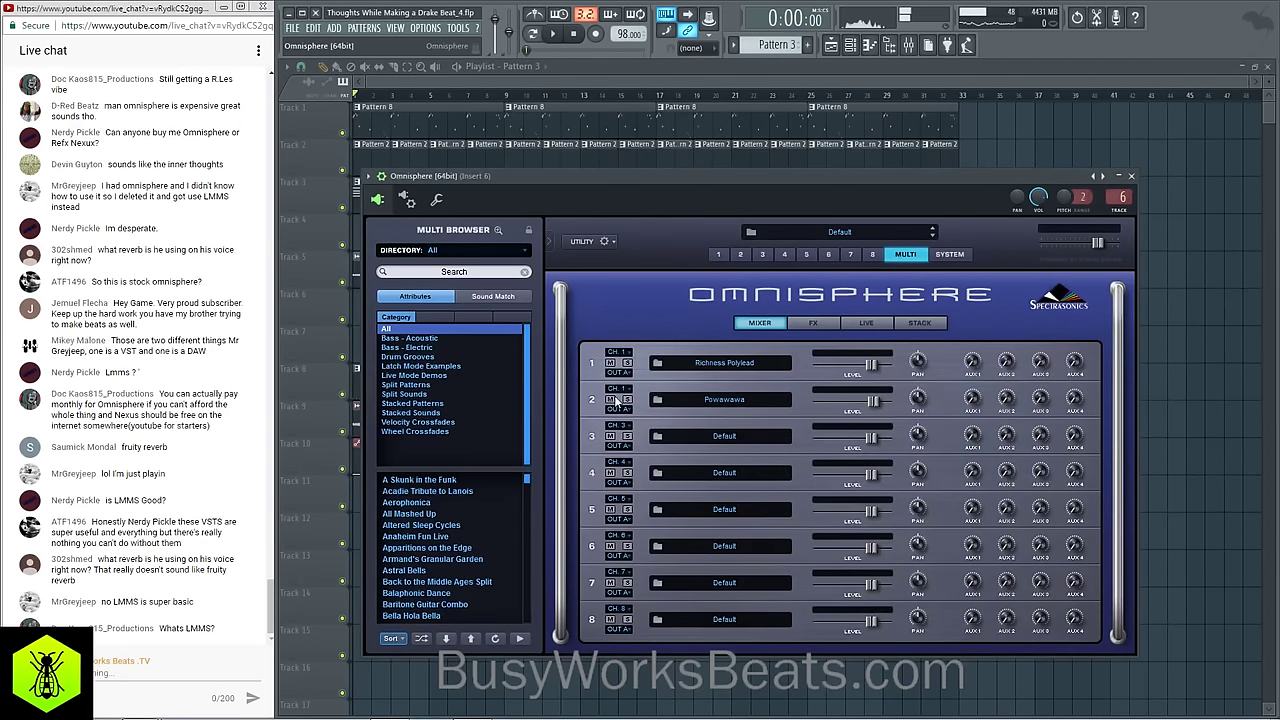
{"action": "key", "text": "space"}
{"action": "key", "text": "F5"}
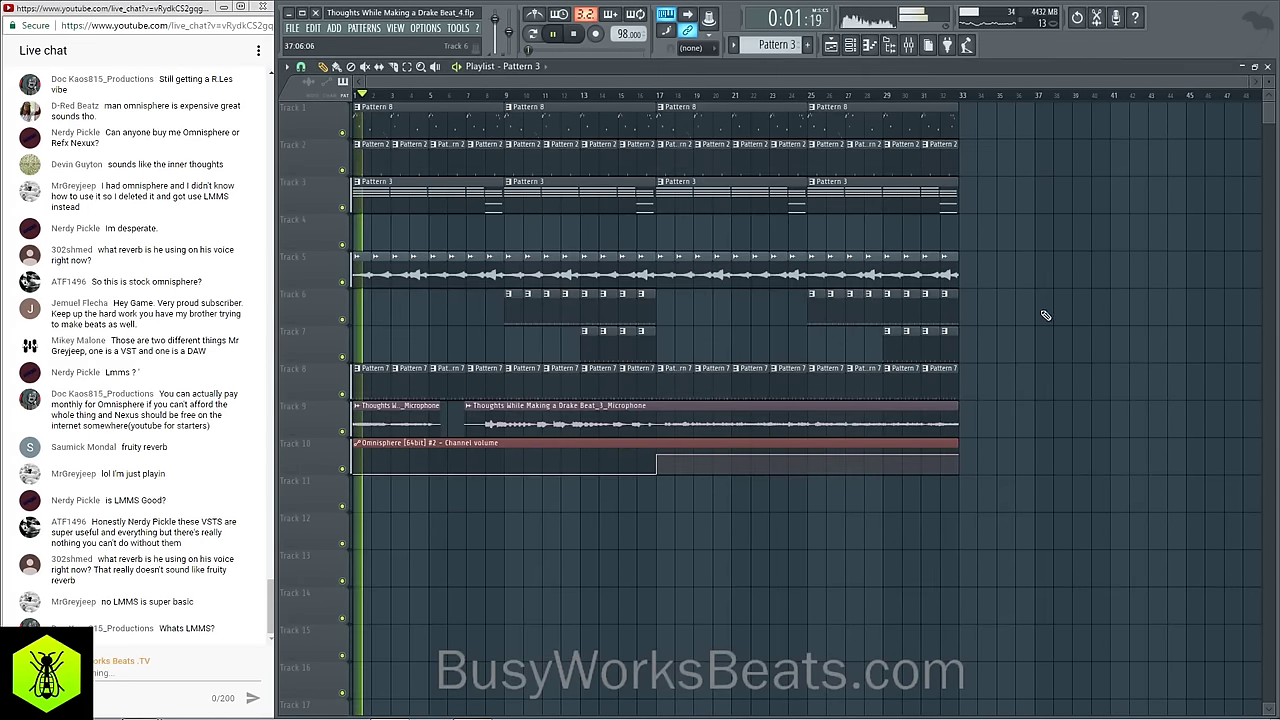
Step: Raise the Insert 6 mixer fader to 67% (-8.1 dB) during playback and stop the song
{"action": "left_click", "coordinate": [908, 45]}
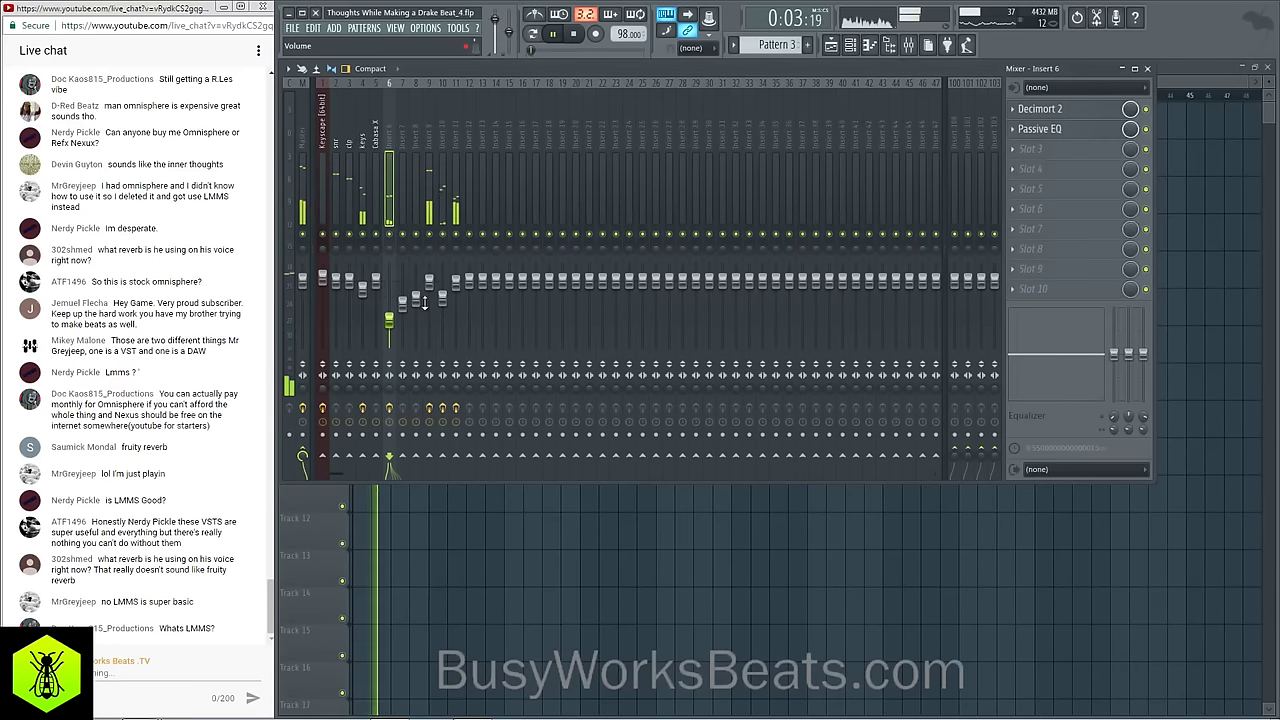
{"action": "left_click", "coordinate": [386, 296]}
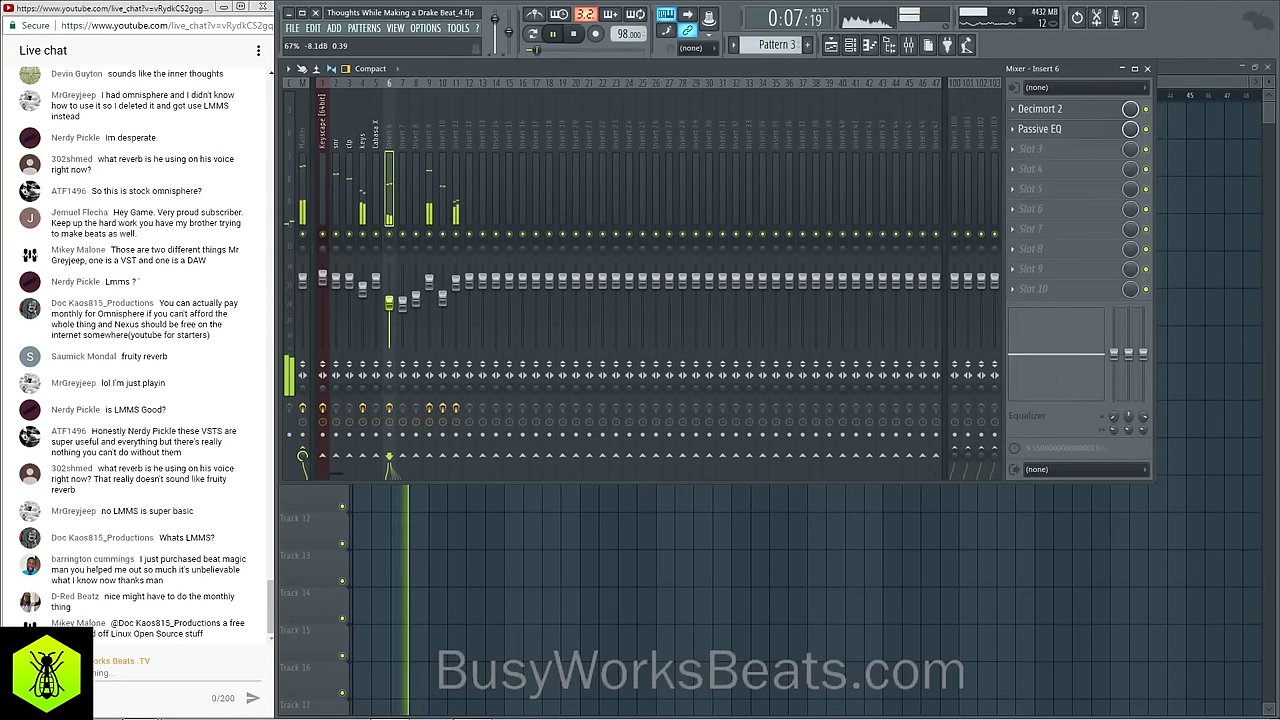
{"action": "left_click", "coordinate": [521, 609]}
{"action": "key", "text": "space"}
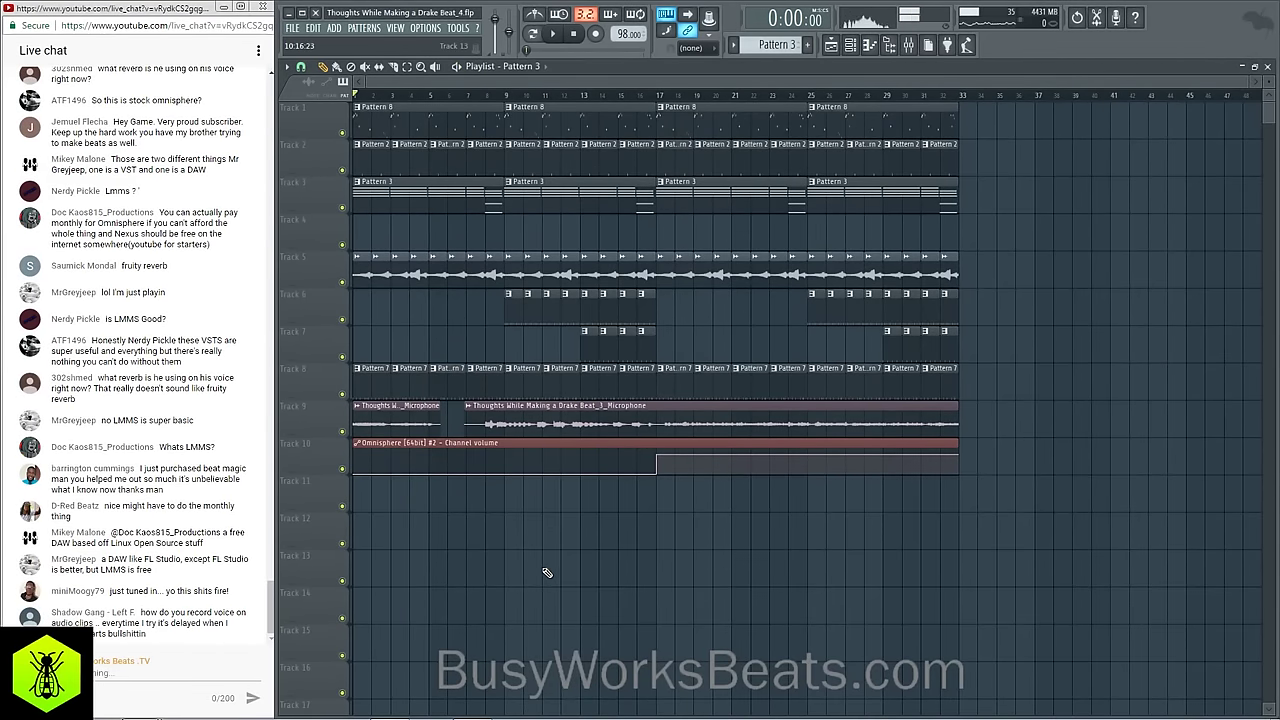
Step: Audition the opening bars with the mixer open and check the effects on the keys track
{"action": "key", "text": "F9"}
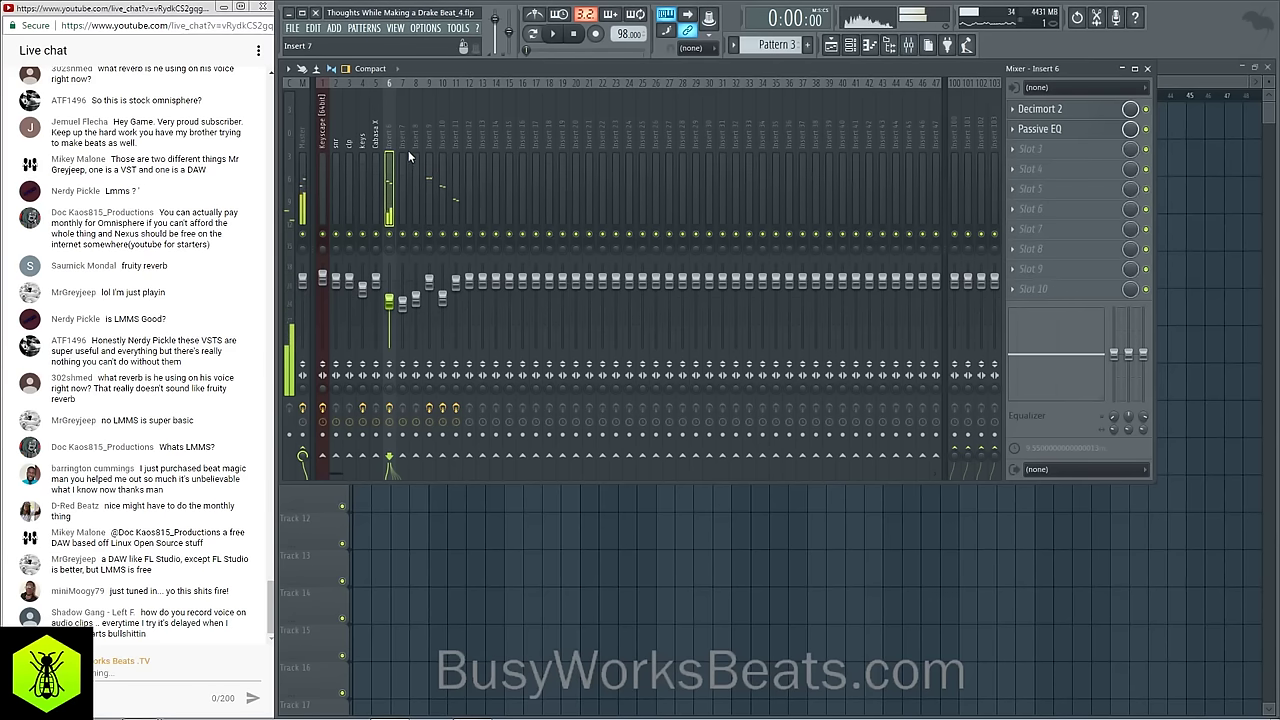
{"action": "key", "text": "space"}
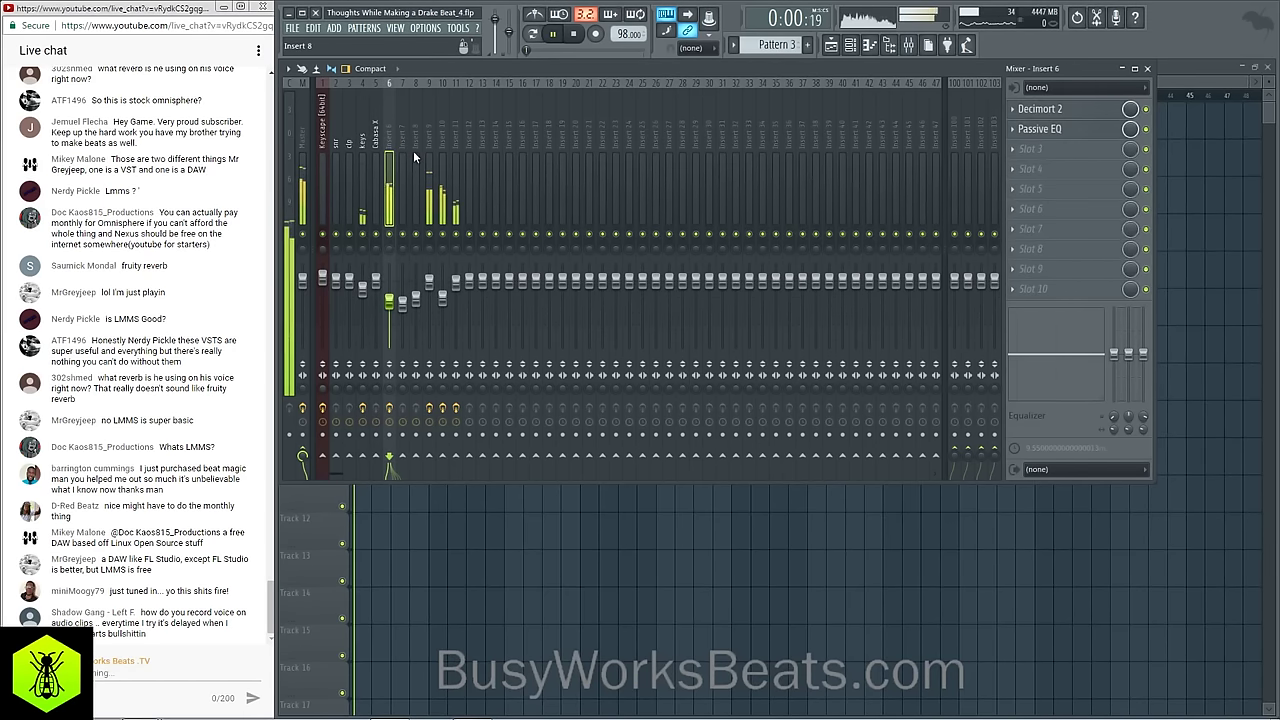
{"action": "left_click", "coordinate": [366, 133]}
{"action": "key", "text": "space"}
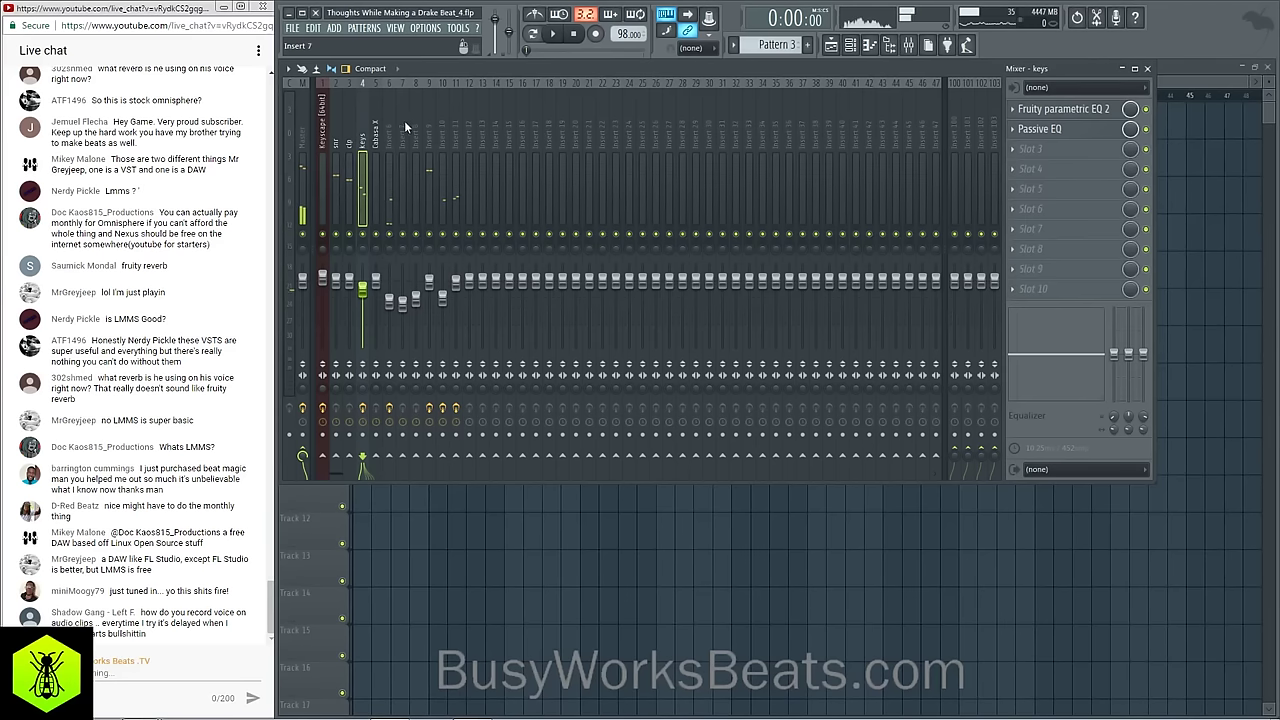
{"action": "key", "text": "space"}
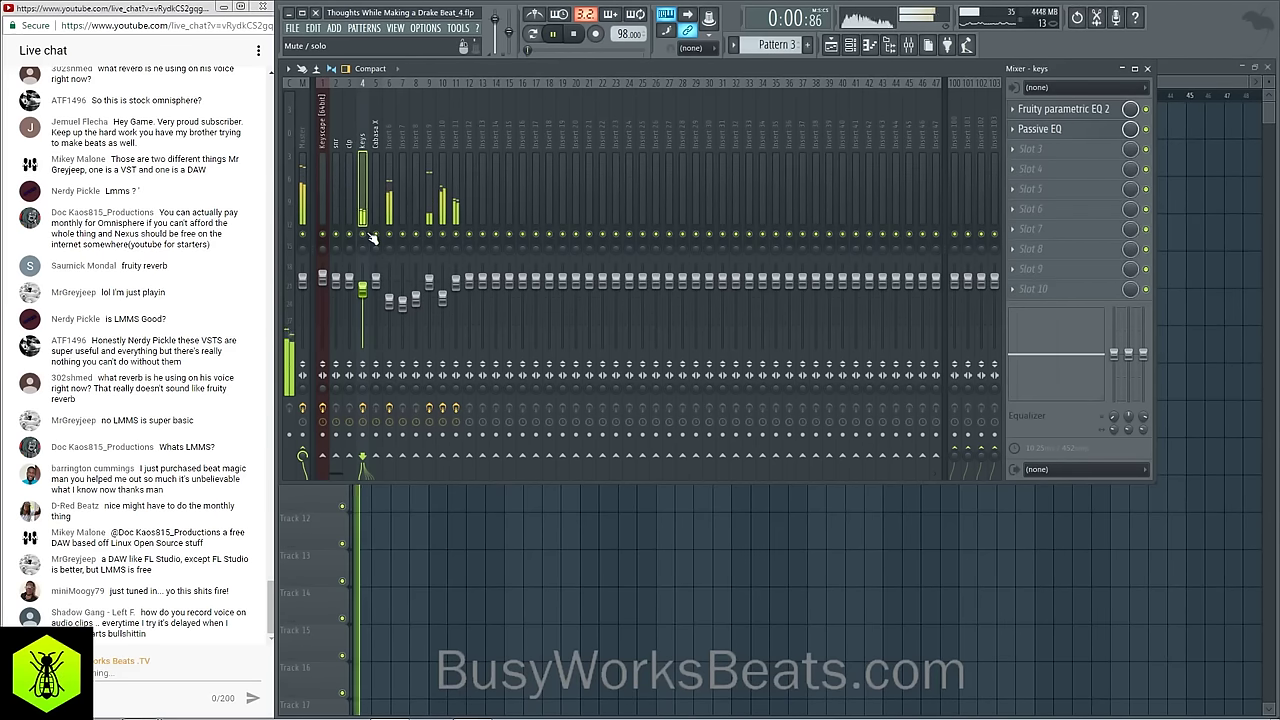
Step: Load UAD Ampex ATR-102 into the third effect slot of Insert 6 and play from the start
{"action": "left_click", "coordinate": [394, 177]}
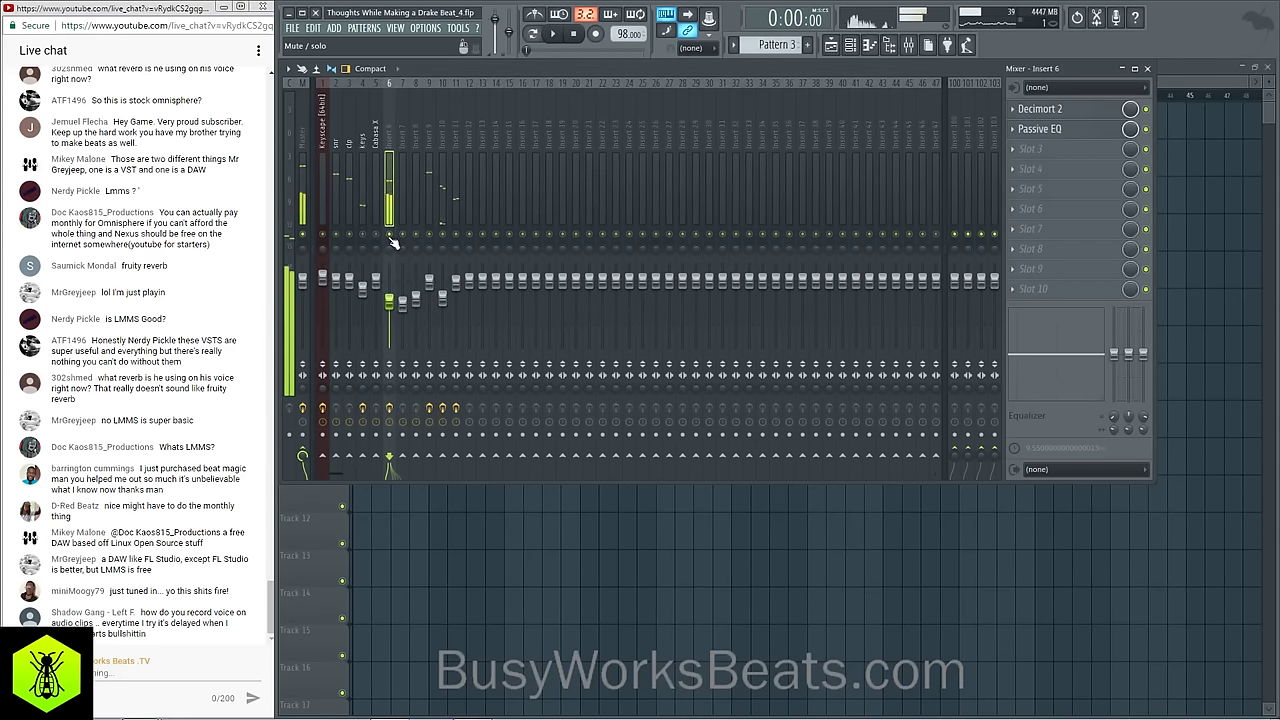
{"action": "key", "text": "space"}
{"action": "left_click", "coordinate": [1040, 148]}
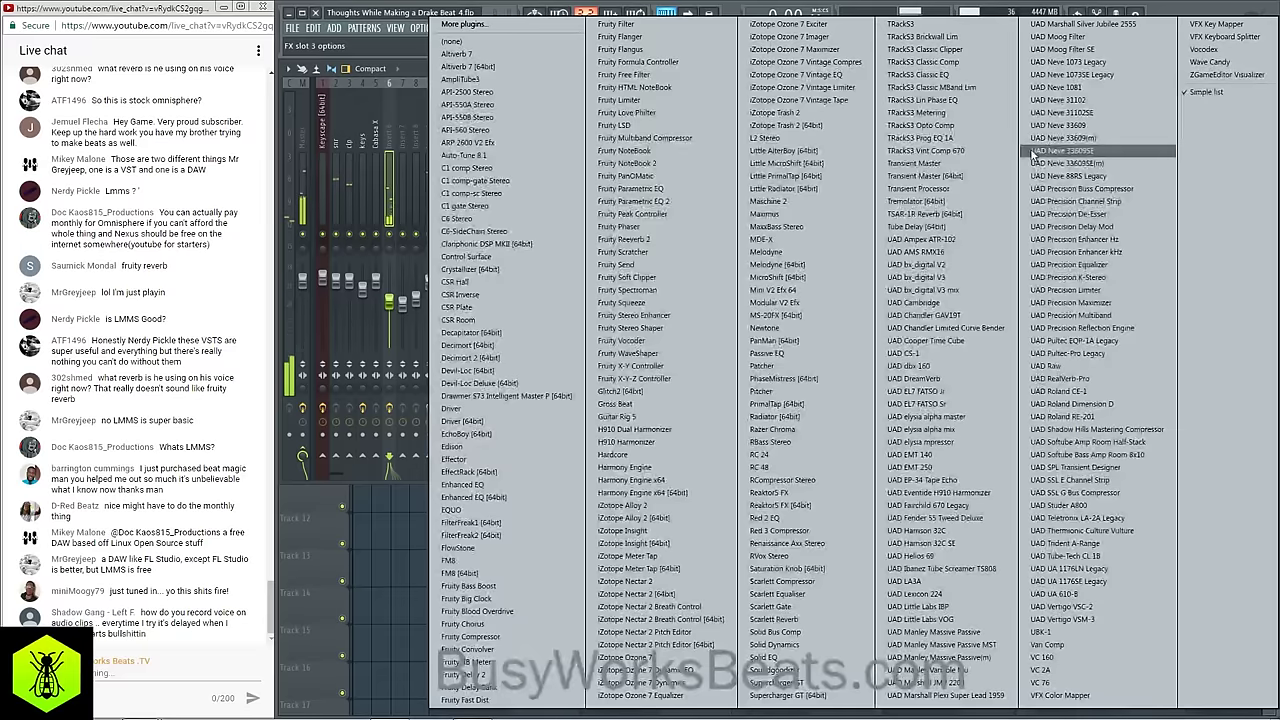
{"action": "left_click", "coordinate": [960, 241]}
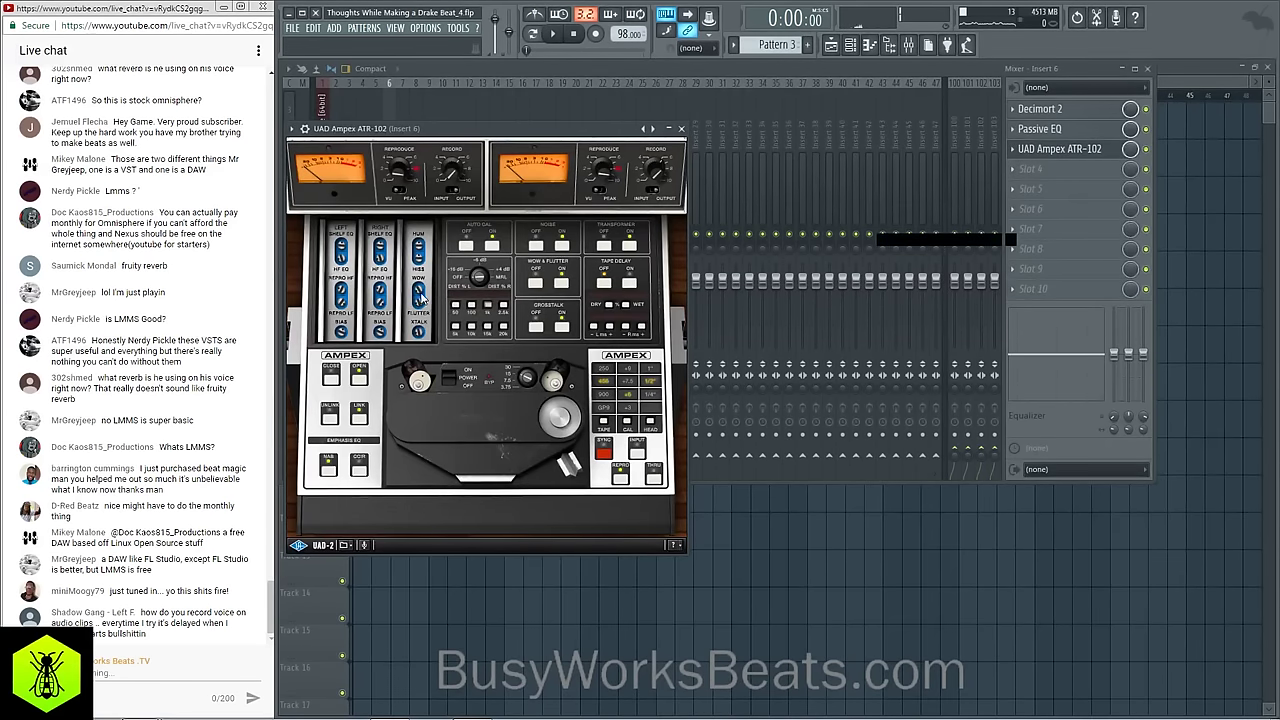
{"action": "left_click", "coordinate": [683, 129]}
{"action": "key", "text": "space"}
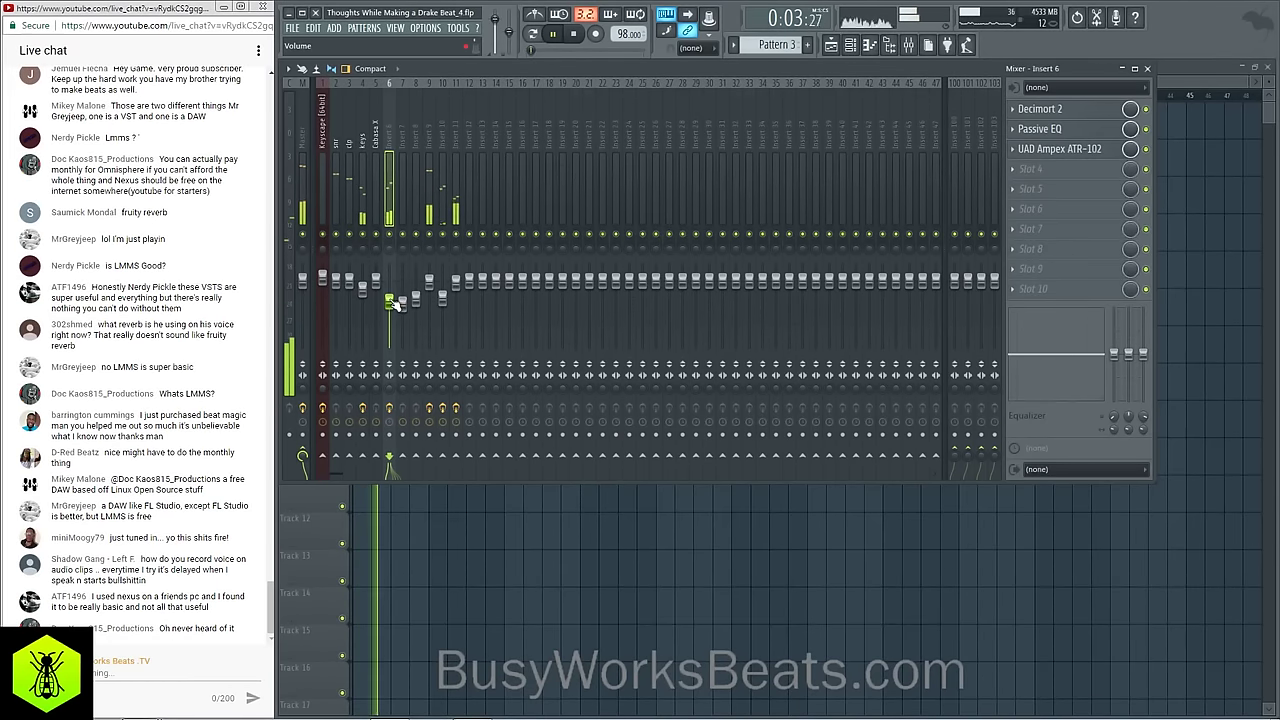
Step: Copy the UAD Ampex ATR-102 with its settings from Insert 6 to the Master track
{"action": "left_click", "coordinate": [363, 115]}
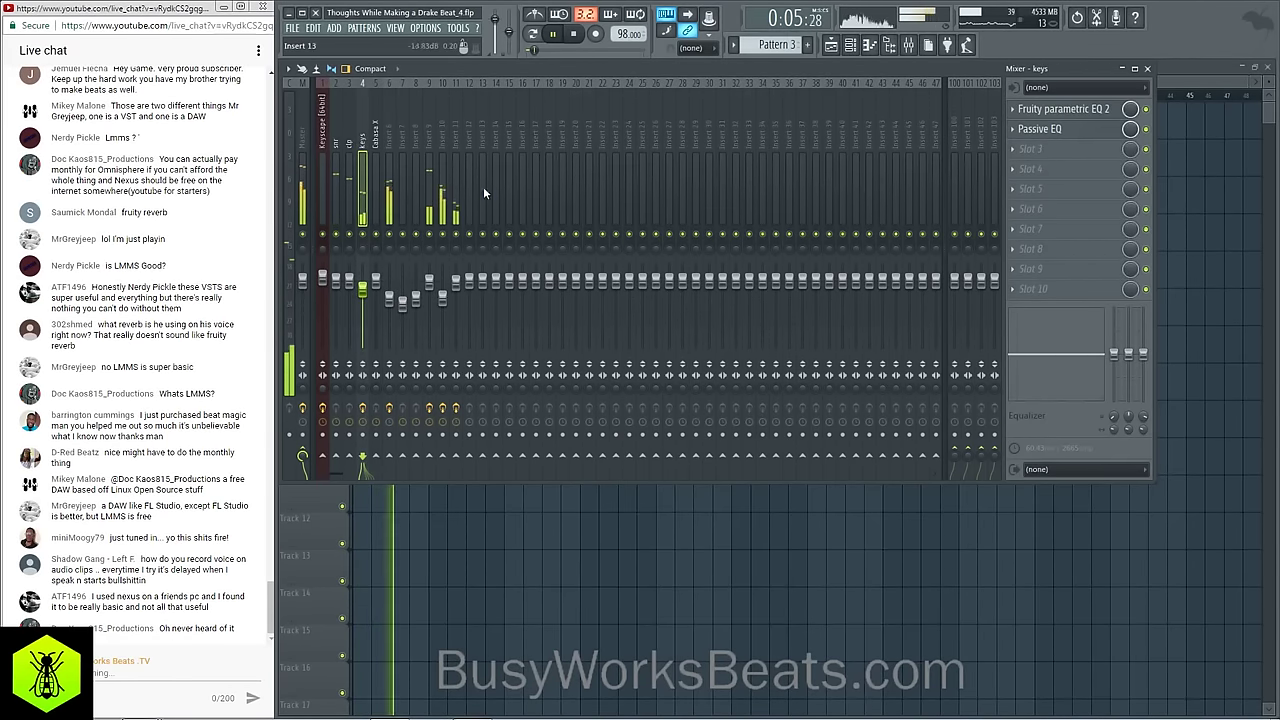
{"action": "left_click", "coordinate": [390, 137]}
{"action": "key", "text": "space"}
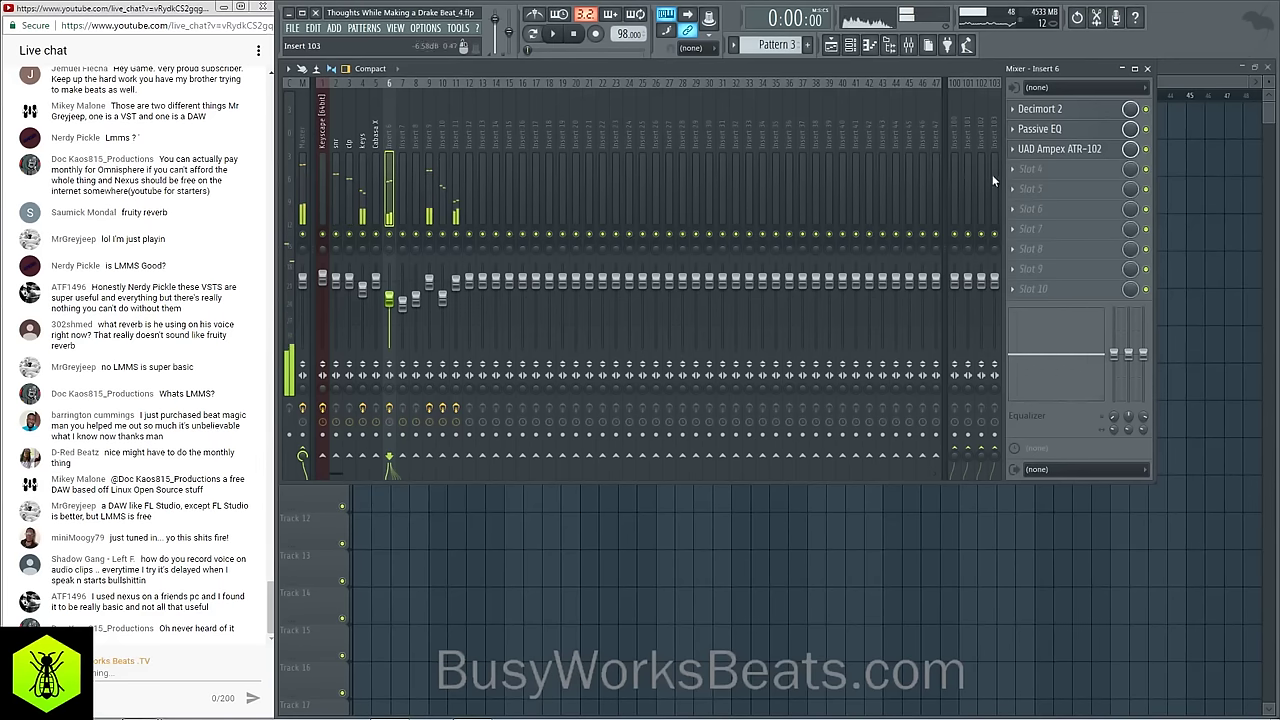
{"action": "left_click", "coordinate": [1016, 153]}
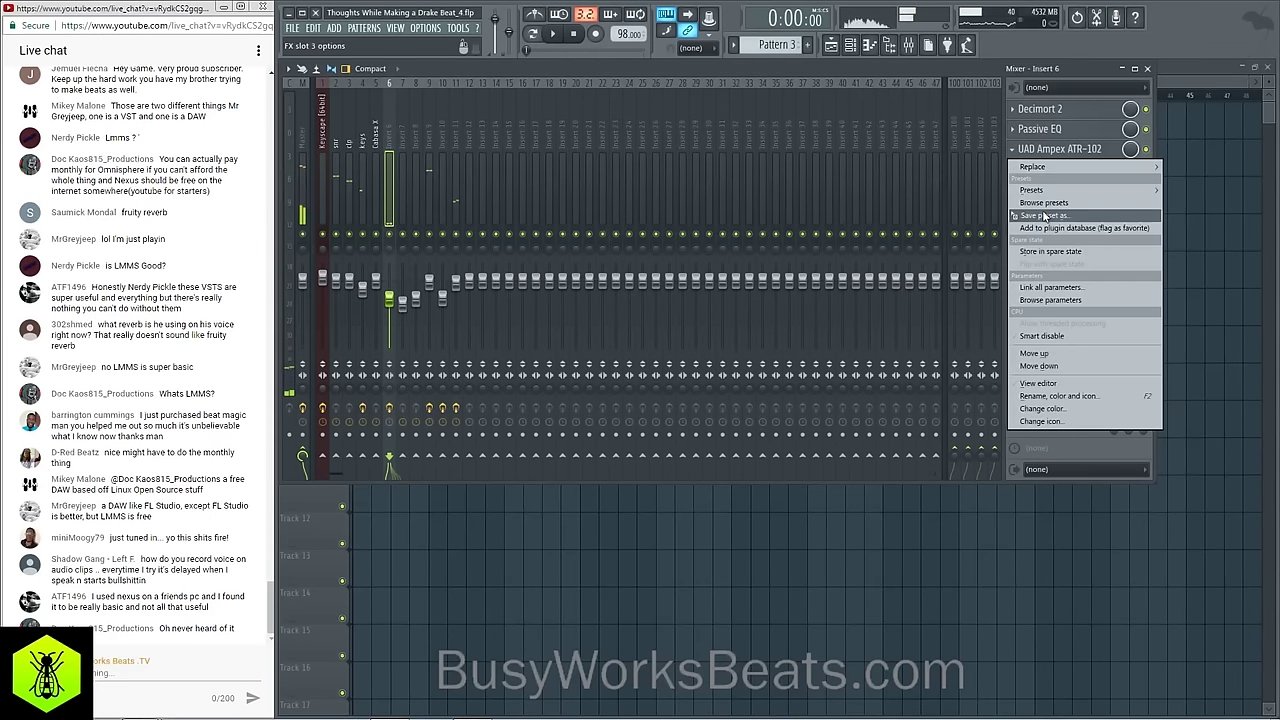
{"action": "left_click_drag", "start_coordinate": [1044, 216], "coordinate": [302, 136]}
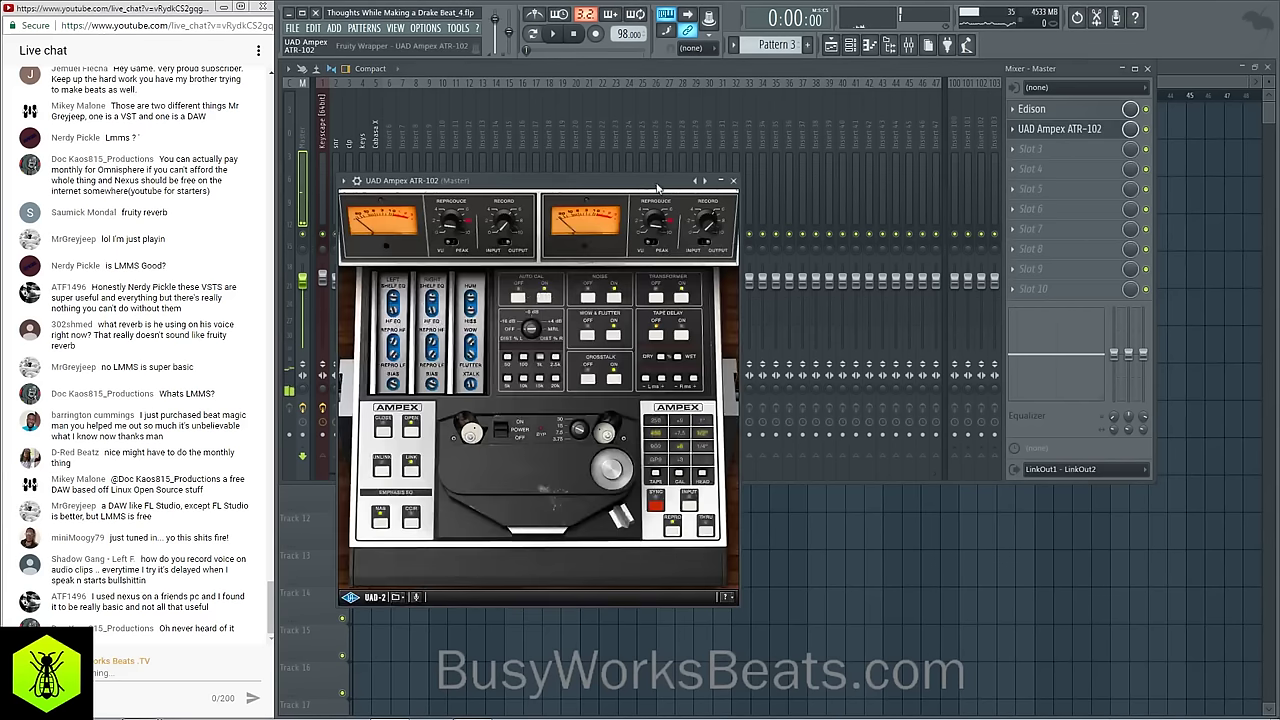
Step: Remove UAD Ampex ATR-102 from the third effect slot of Insert 6
{"action": "left_click", "coordinate": [396, 139]}
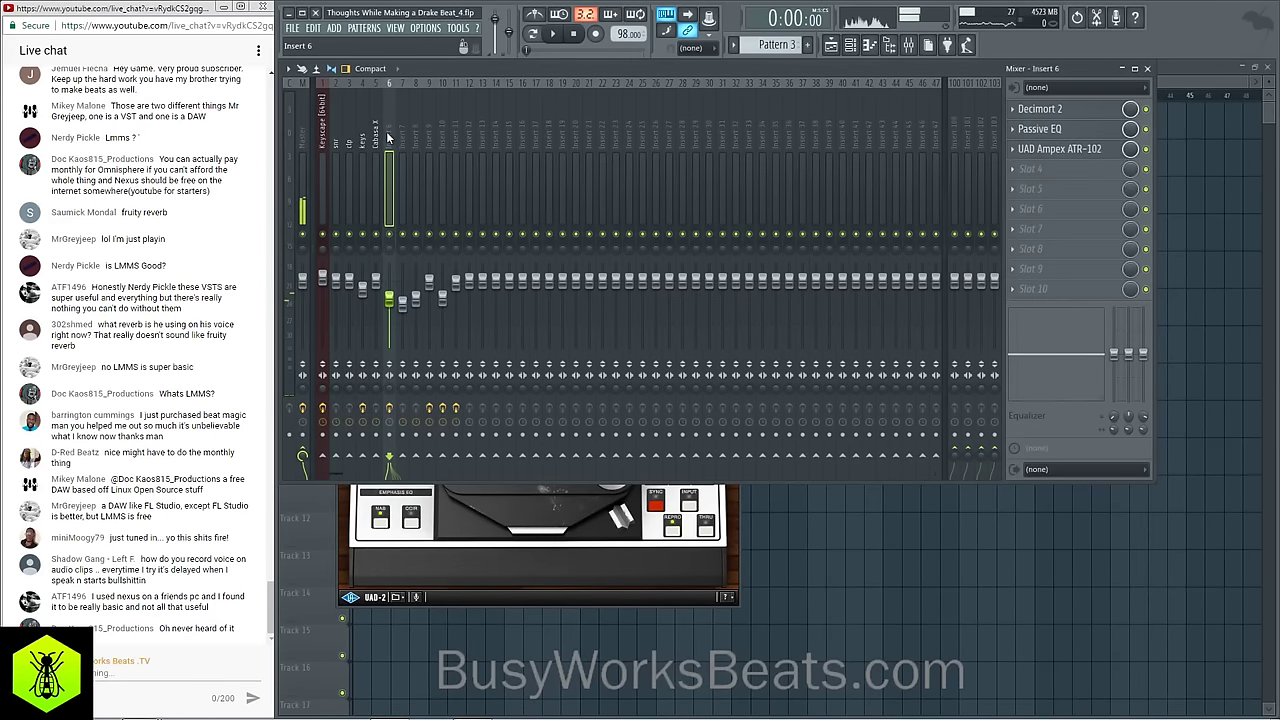
{"action": "left_click", "coordinate": [380, 135]}
{"action": "left_click", "coordinate": [399, 136]}
{"action": "left_click", "coordinate": [394, 137]}
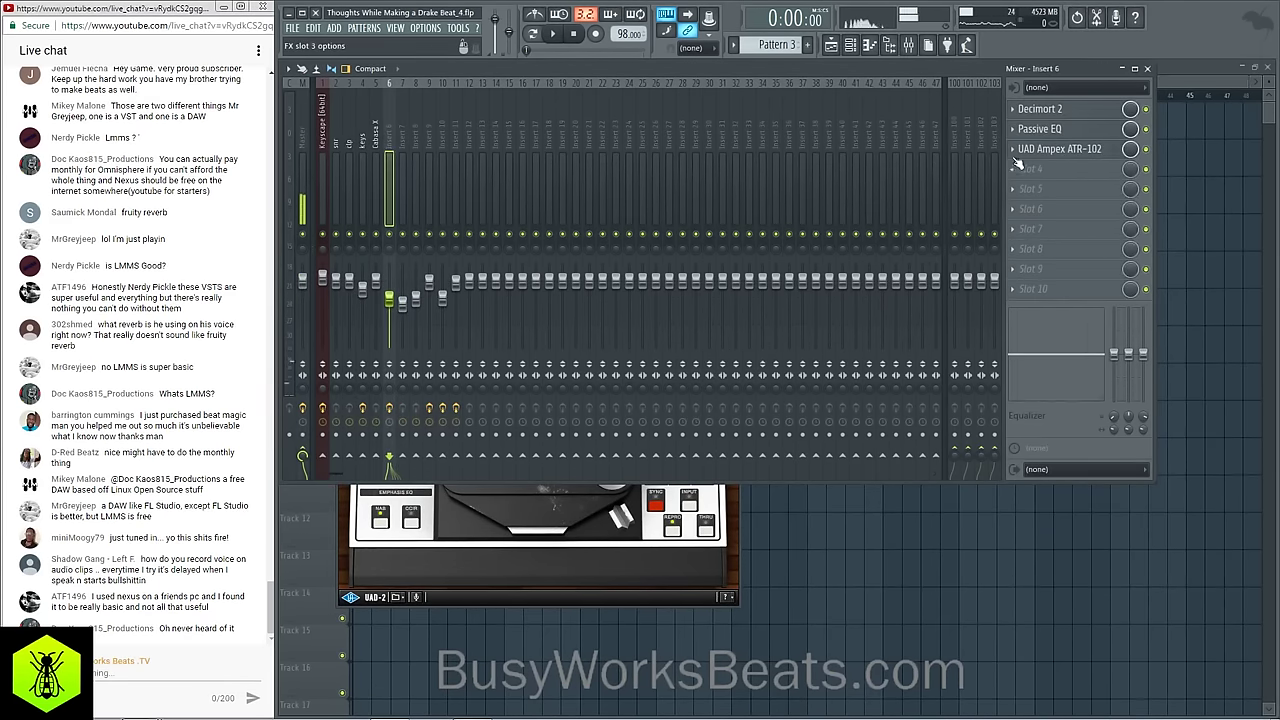
{"action": "left_click", "coordinate": [1013, 150]}
{"action": "mouse_move", "coordinate": [1026, 168]}
{"action": "left_click", "coordinate": [560, 44]}
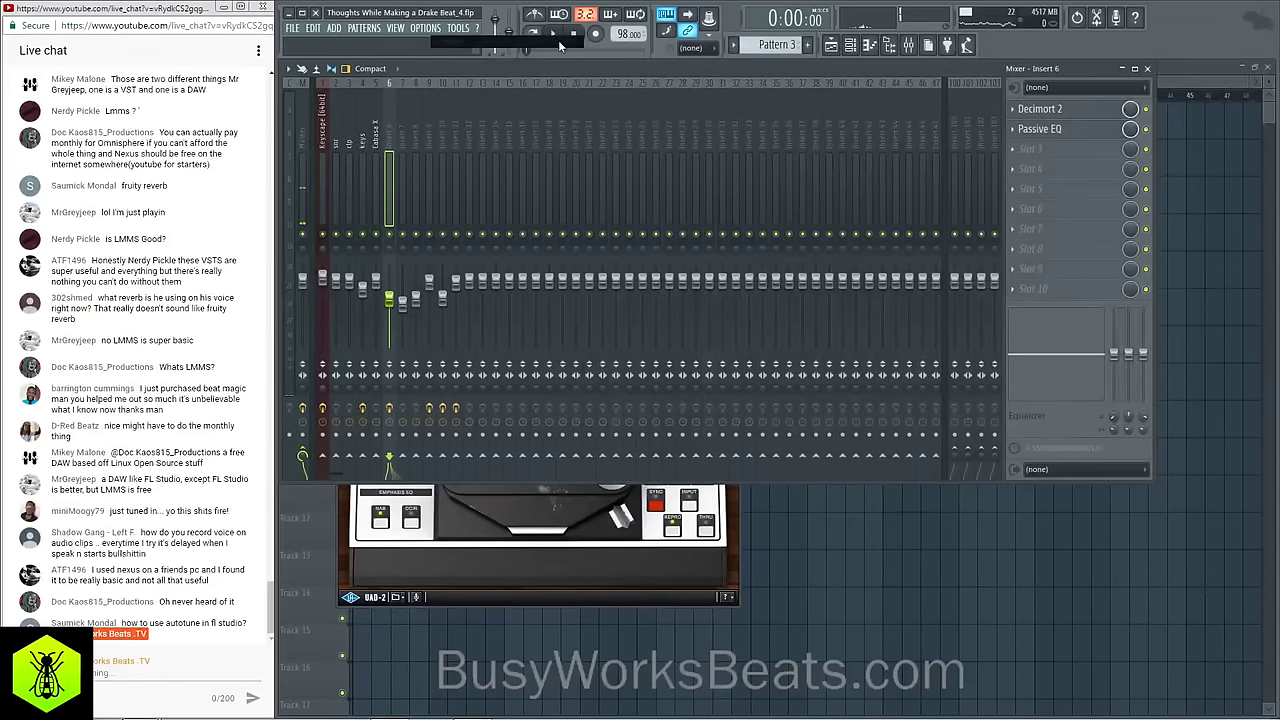
Step: Remove Edison from the Master track and move UAD Ampex ATR-102 to its first slot while the song plays
{"action": "key", "text": "space"}
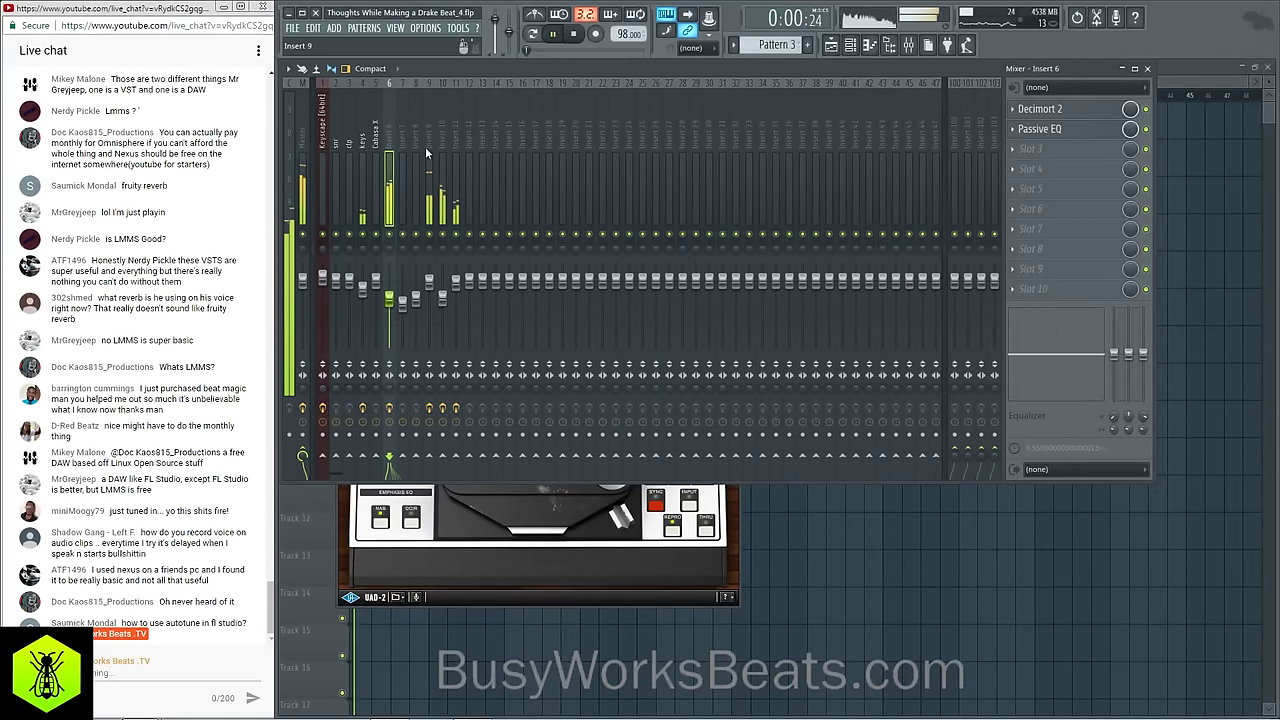
{"action": "left_click", "coordinate": [302, 125]}
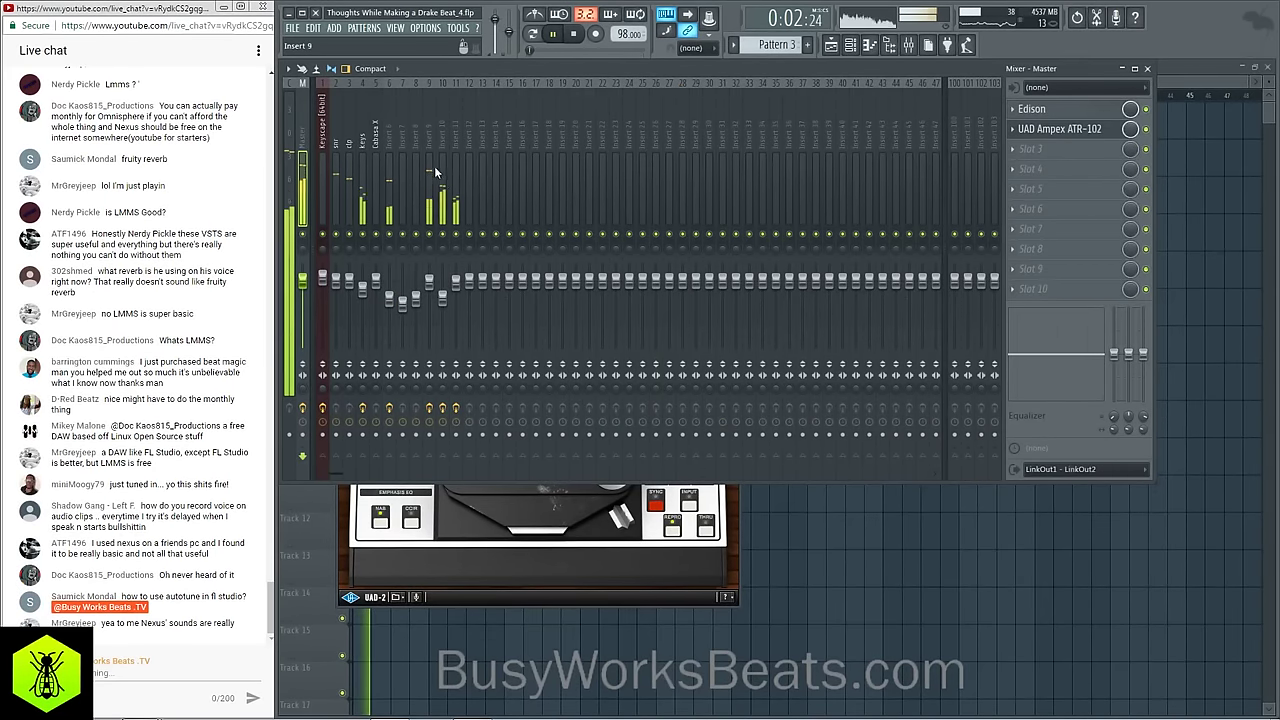
{"action": "left_click", "coordinate": [1012, 110]}
{"action": "mouse_move", "coordinate": [1030, 128]}
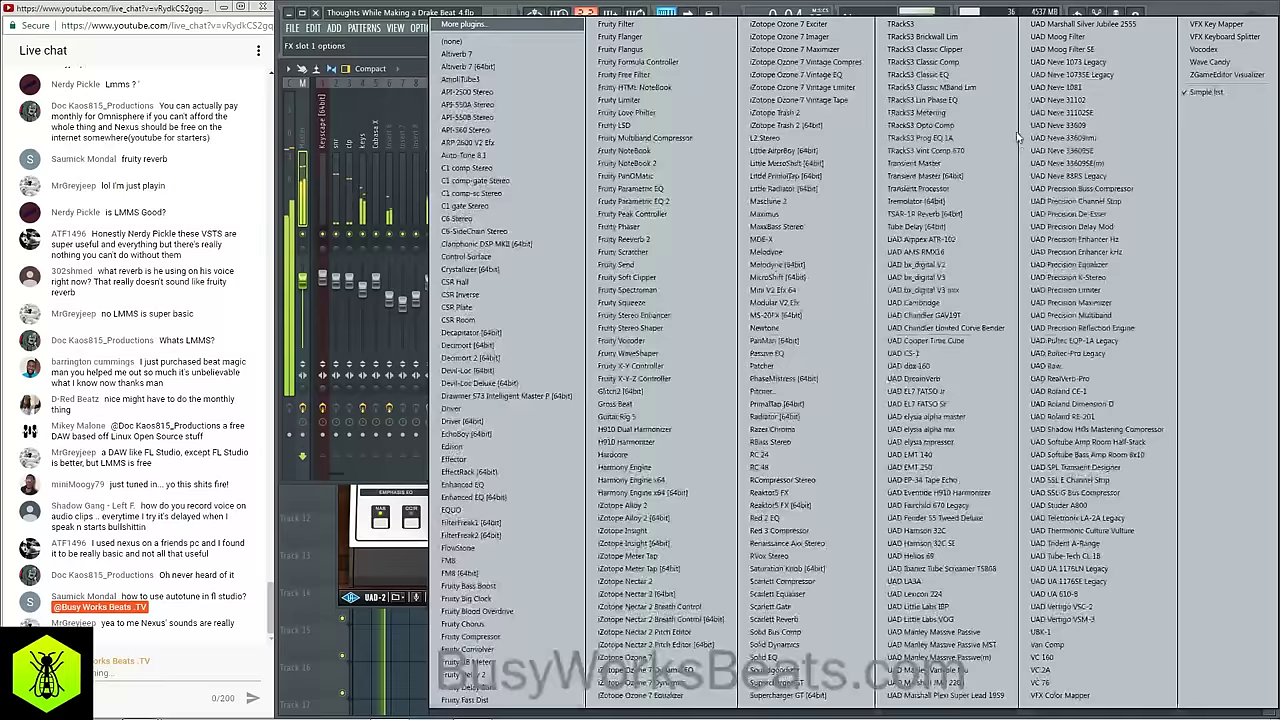
{"action": "left_click", "coordinate": [528, 44]}
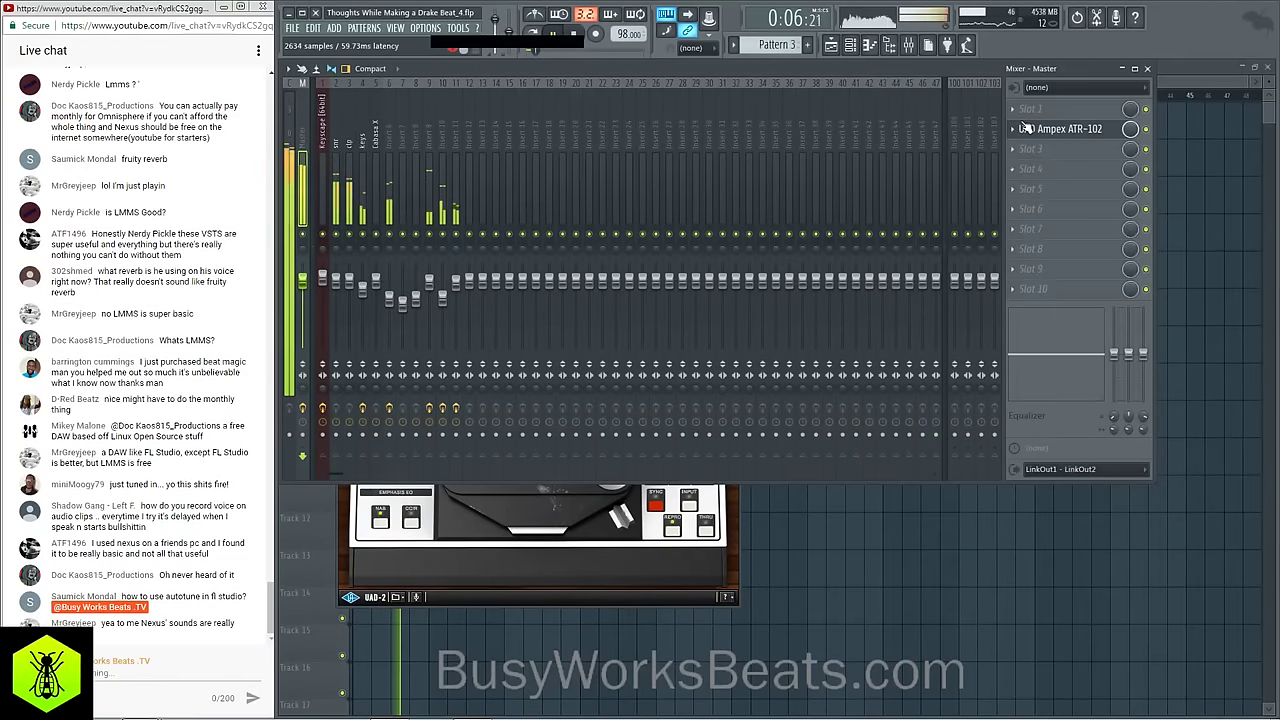
{"action": "left_click", "coordinate": [1032, 112]}
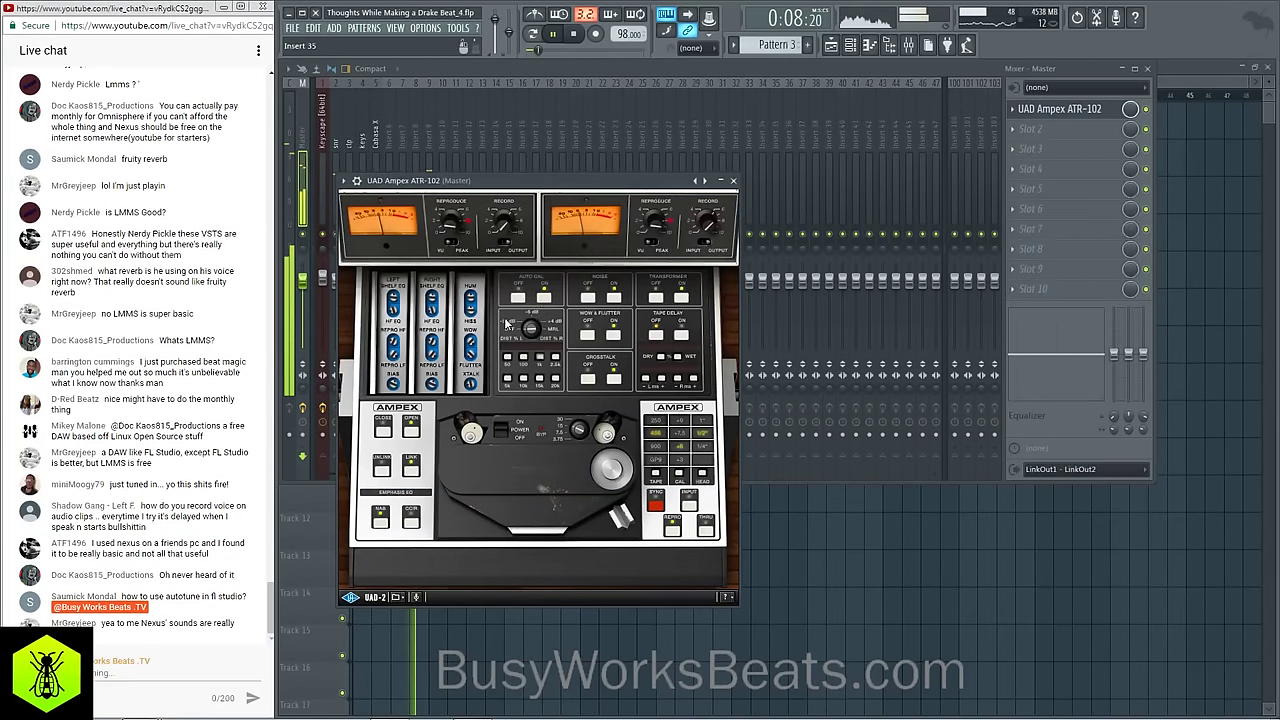
{"action": "left_click", "coordinate": [734, 181]}
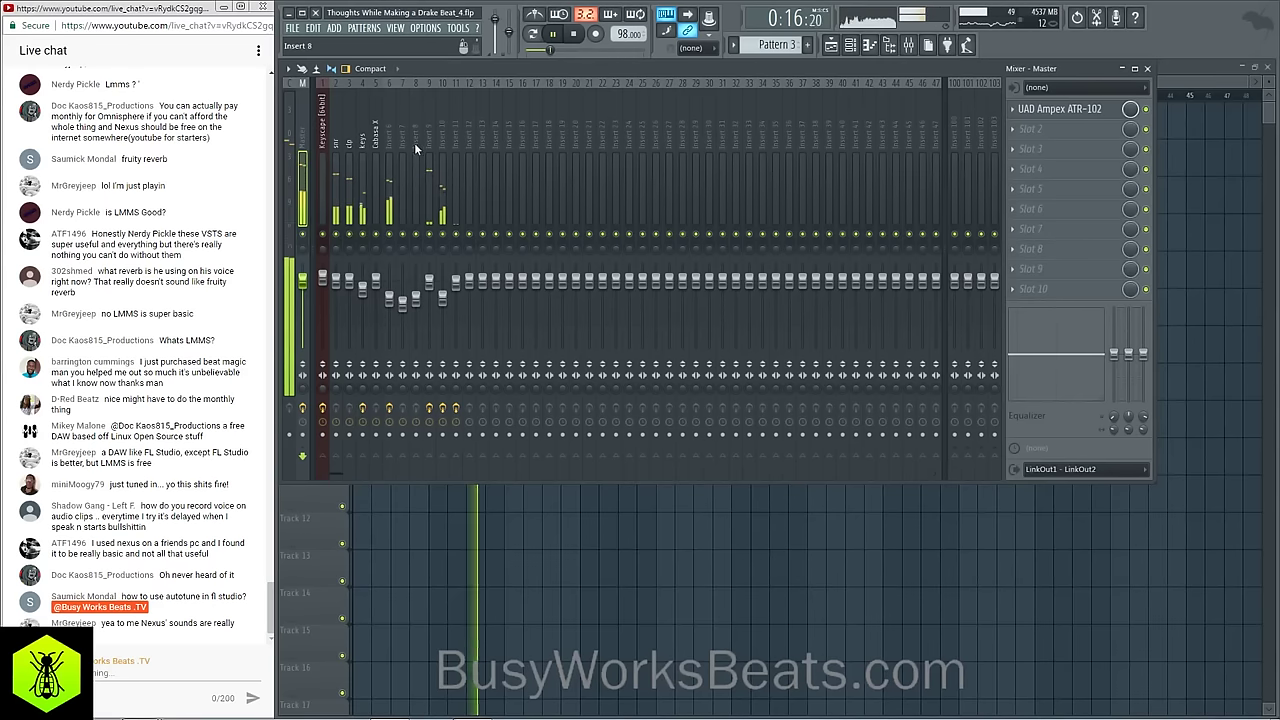
Step: Bypass the Pitcher effect on Insert 11 and restart playback from bar 1
{"action": "left_click", "coordinate": [351, 146]}
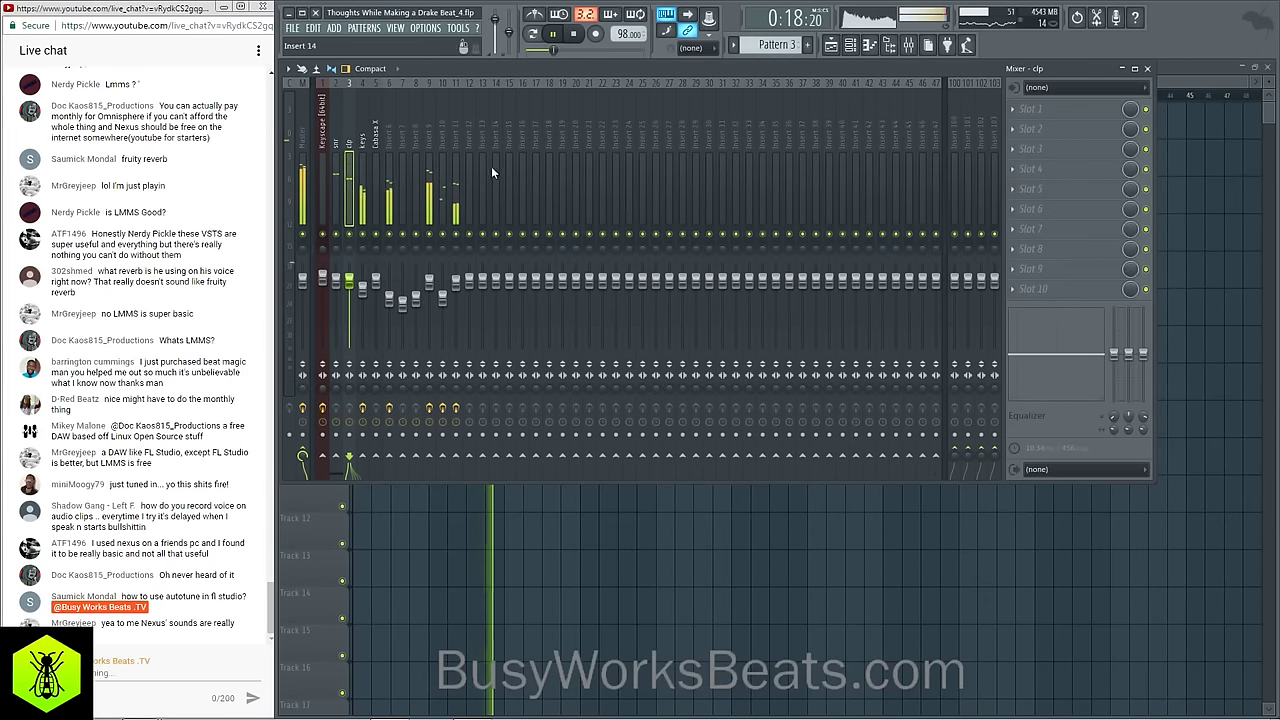
{"action": "left_click", "coordinate": [460, 144]}
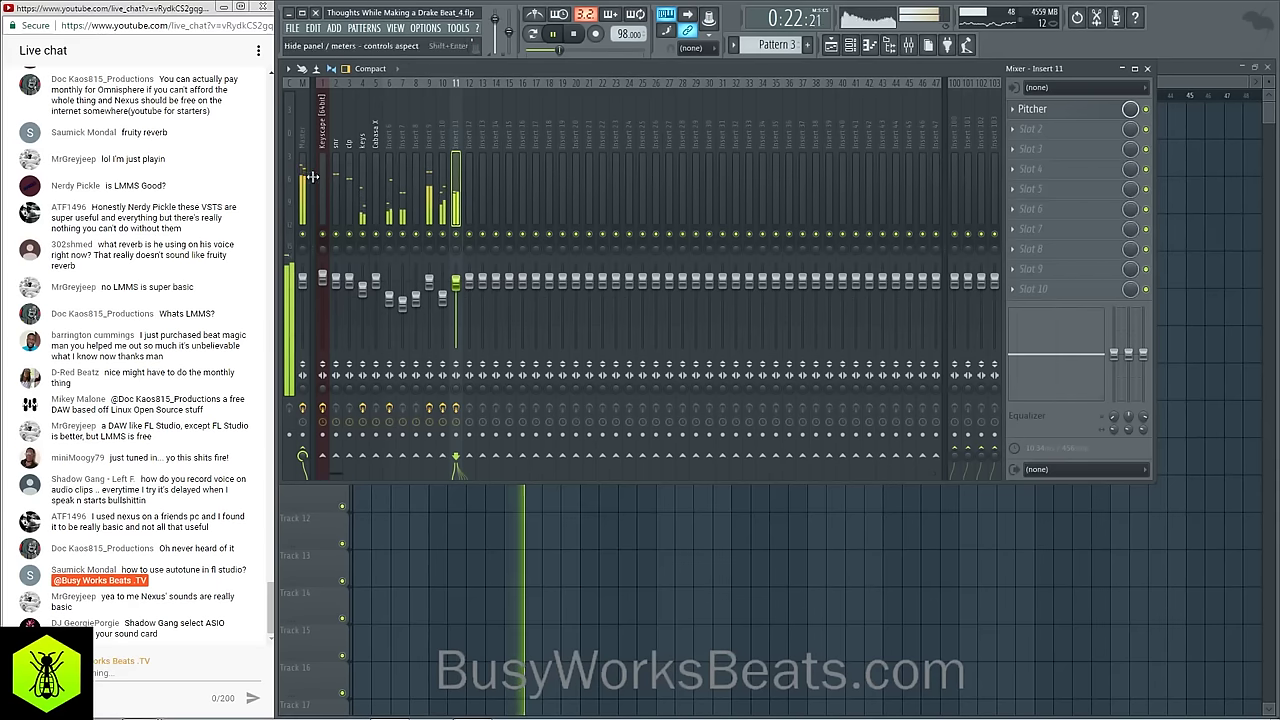
{"action": "left_click", "coordinate": [299, 141]}
{"action": "left_click", "coordinate": [454, 137]}
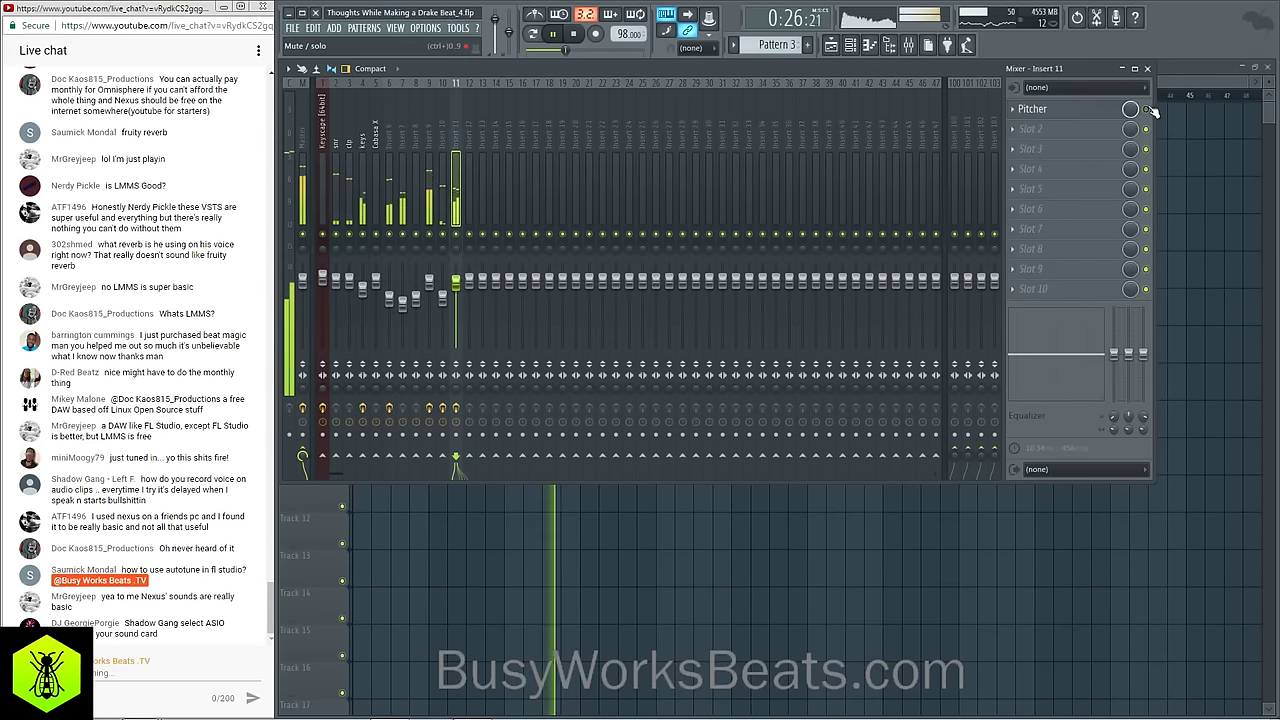
{"action": "key", "text": "space"}
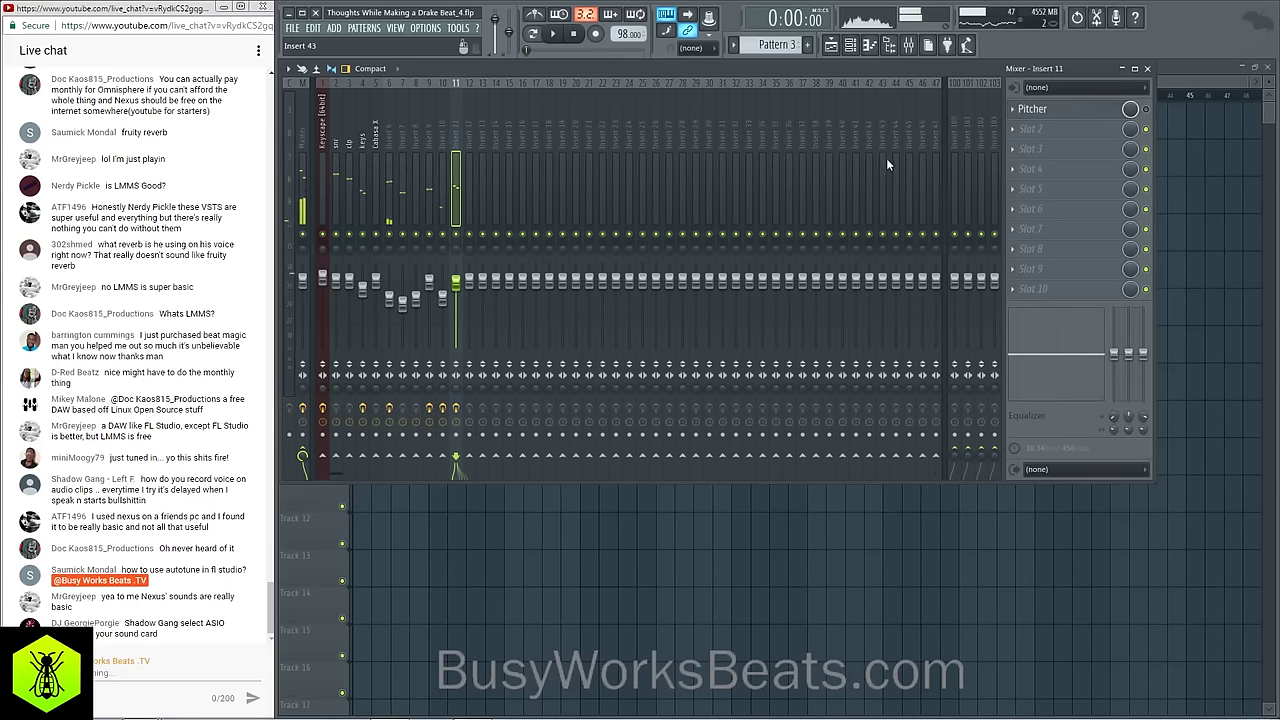
{"action": "key", "text": "space"}
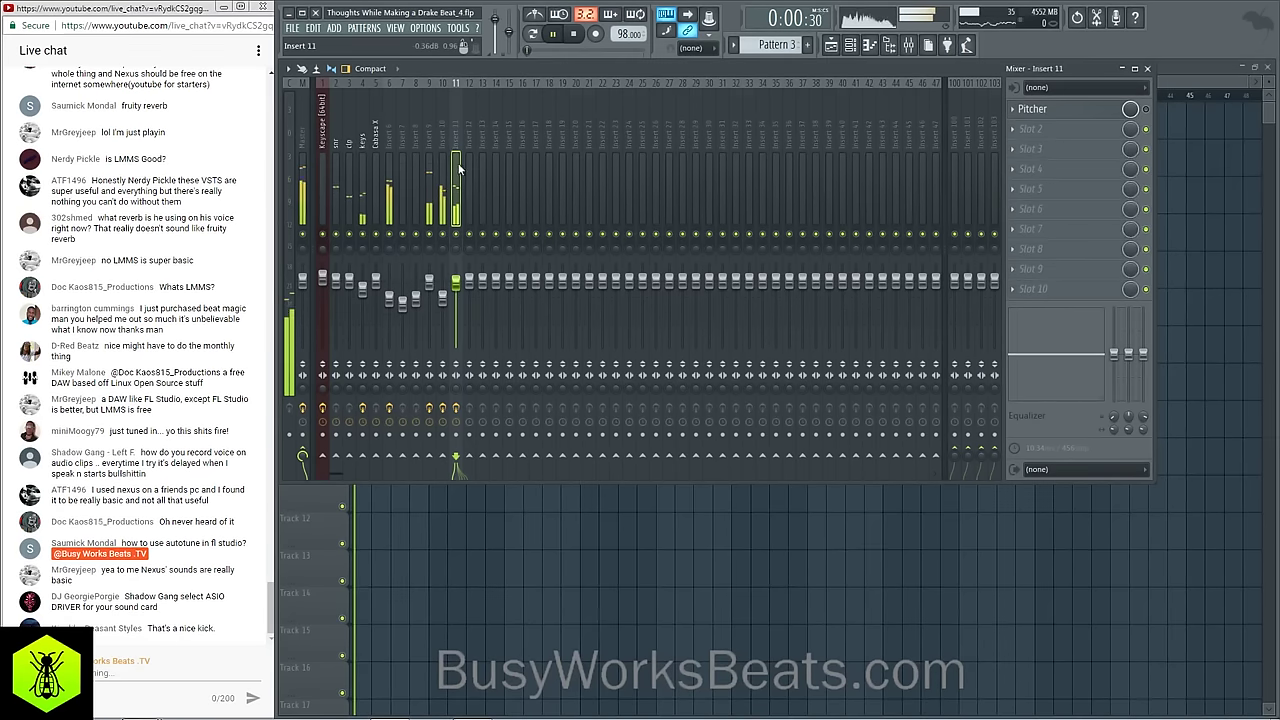
Step: Check the Master track's effects and listen to the arrangement from the start in the playlist
{"action": "left_click", "coordinate": [302, 126]}
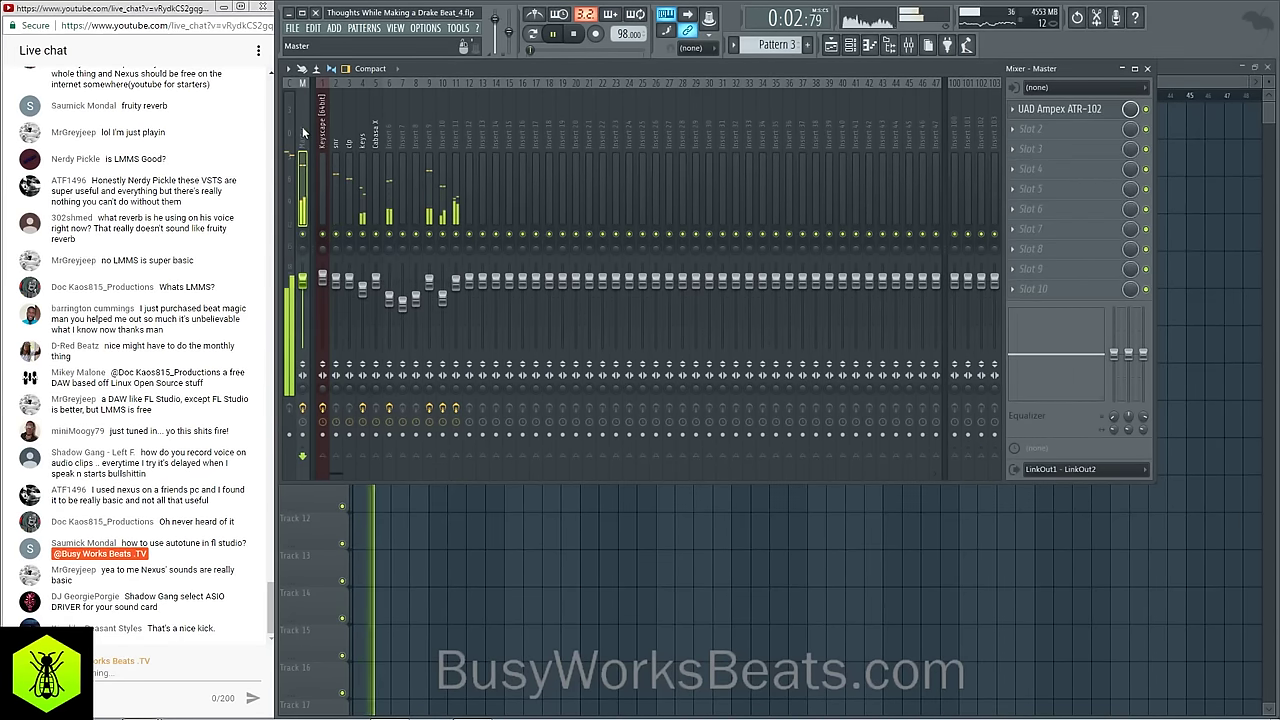
{"action": "key", "text": "space"}
{"action": "key", "text": "F9"}
{"action": "key", "text": "space"}
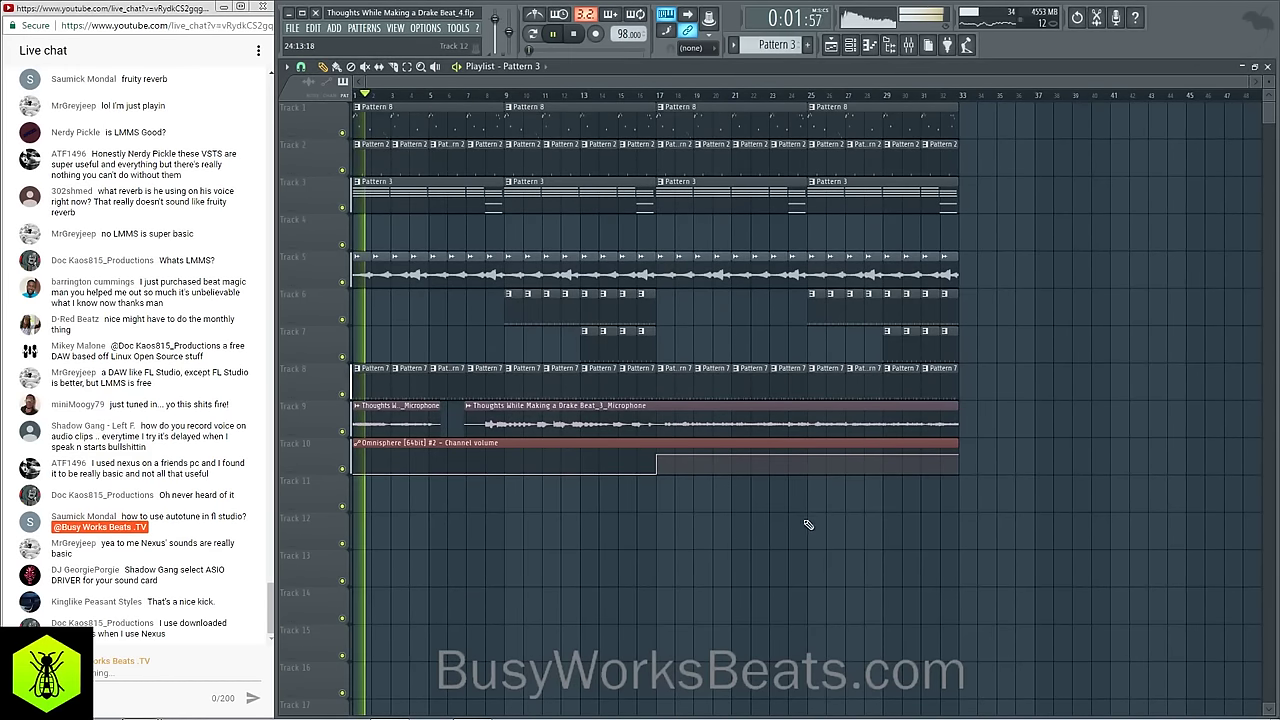
Step: Stop playback and mute playlist Track 9, which holds the earlier microphone recordings
{"action": "key", "text": "space"}
{"action": "left_click", "coordinate": [908, 45]}
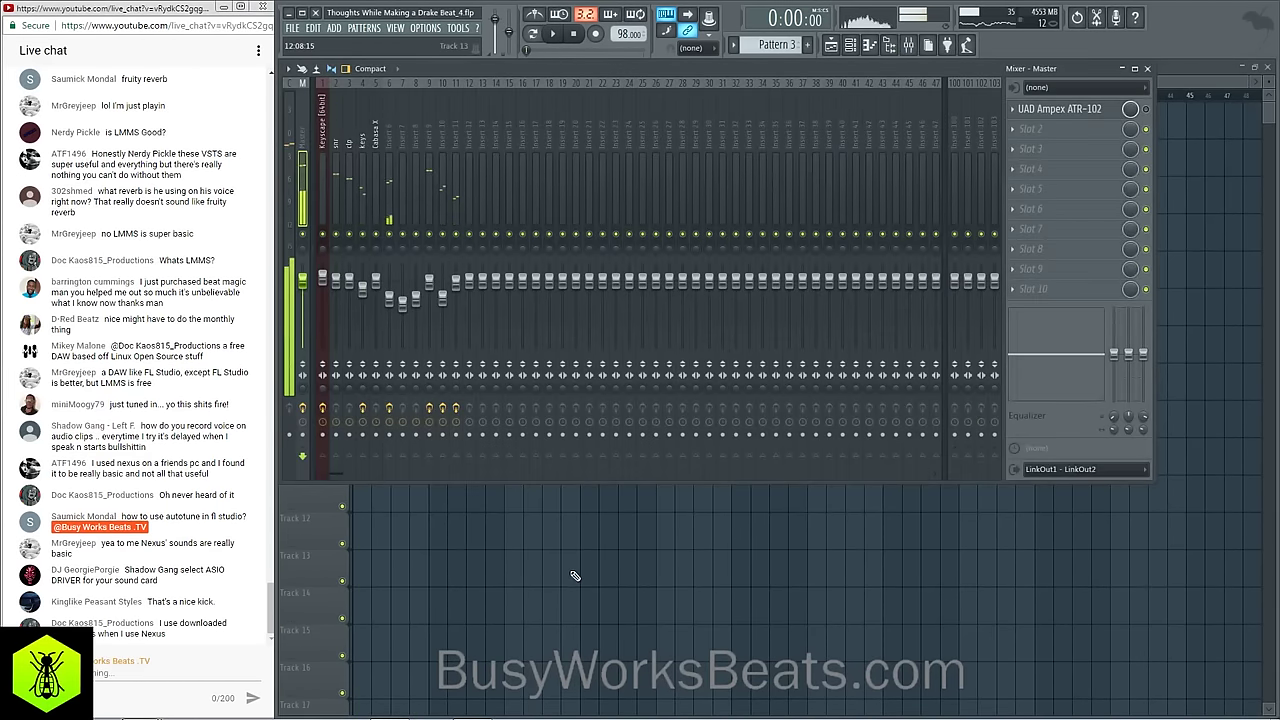
{"action": "key", "text": "F9"}
{"action": "left_click", "coordinate": [341, 430]}
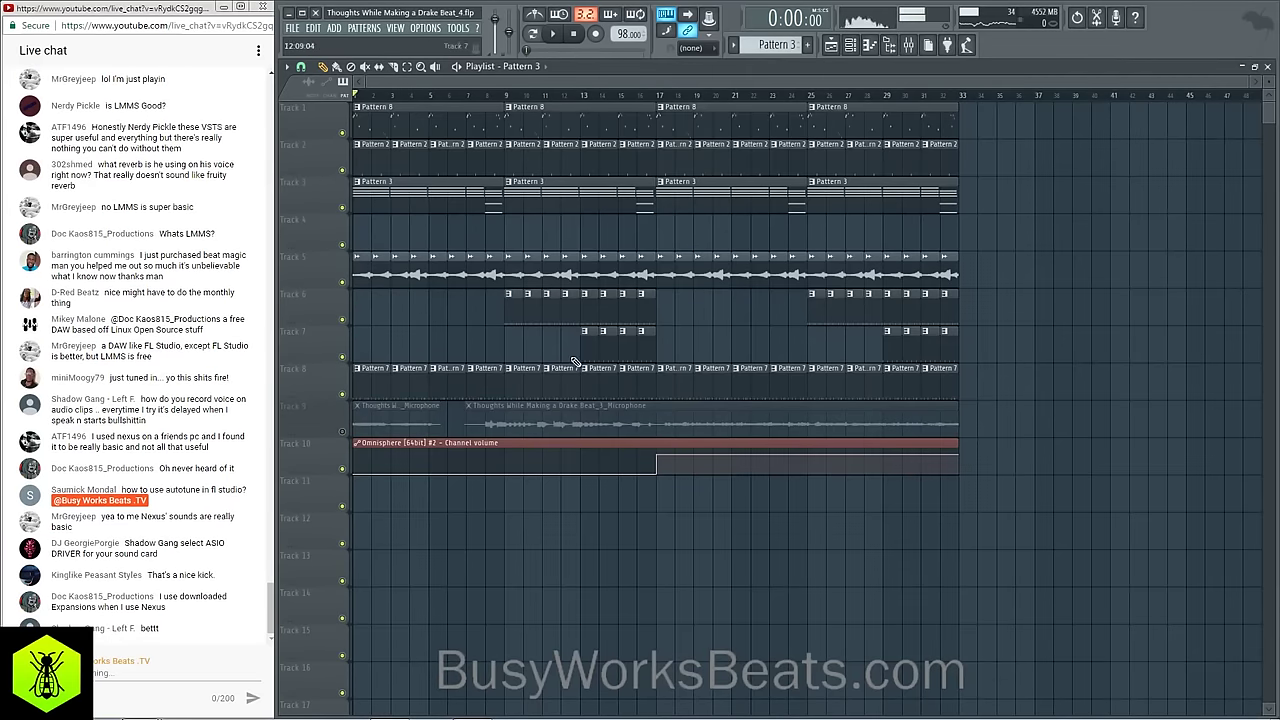
Step: Select the Microphone track in the mixer and save the project as a new version, Thoughts While Making a Drake Beat_5
{"action": "left_click", "coordinate": [914, 52]}
{"action": "key", "text": "space"}
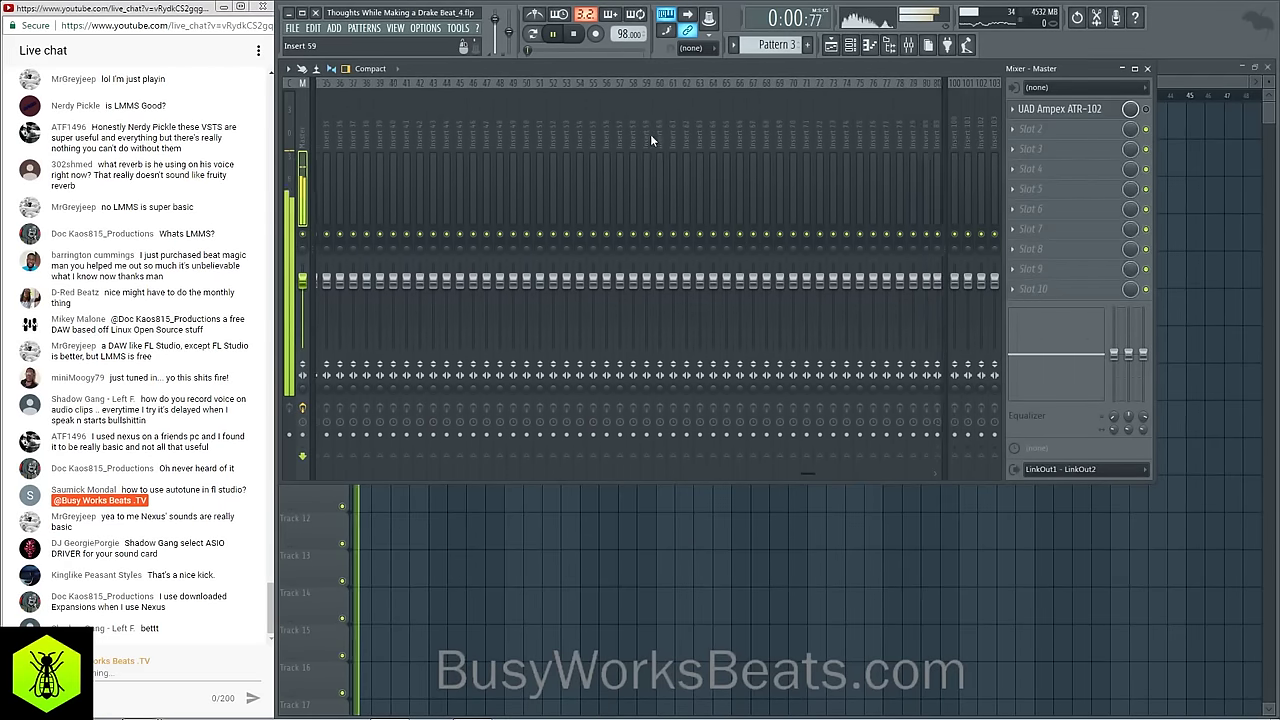
{"action": "left_click", "coordinate": [815, 133]}
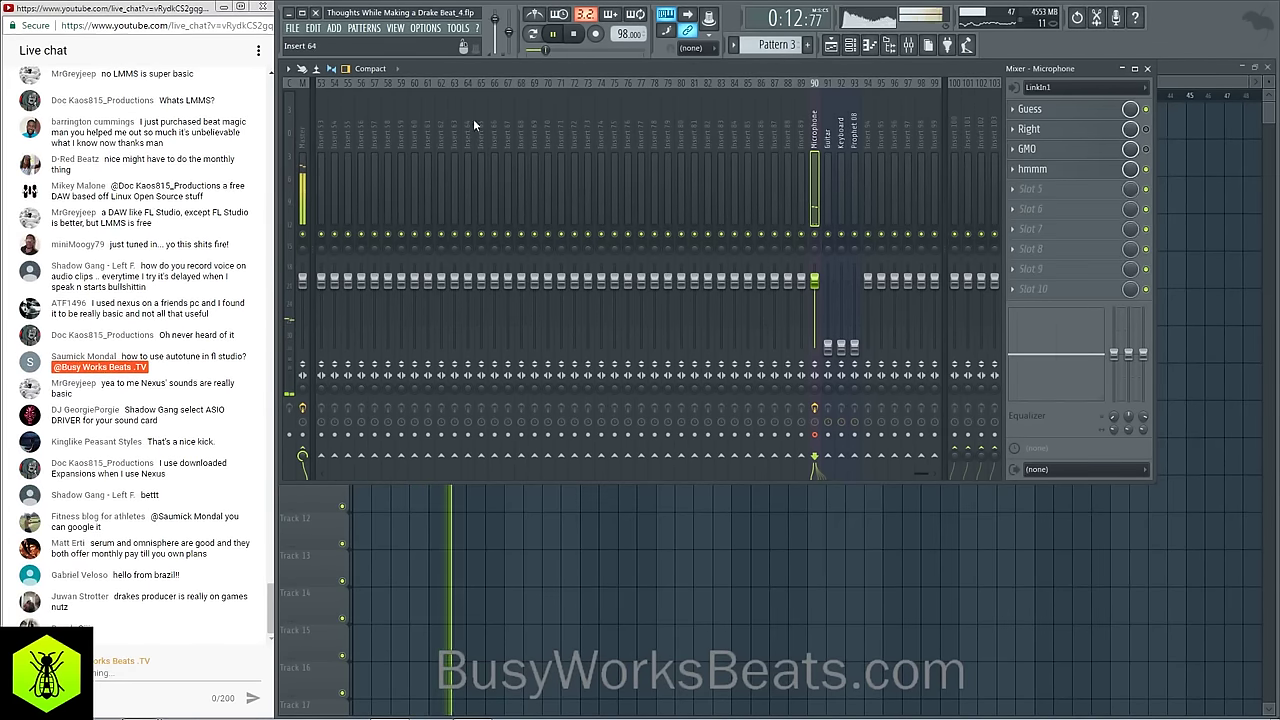
{"action": "left_click", "coordinate": [292, 28]}
{"action": "left_click", "coordinate": [340, 106]}
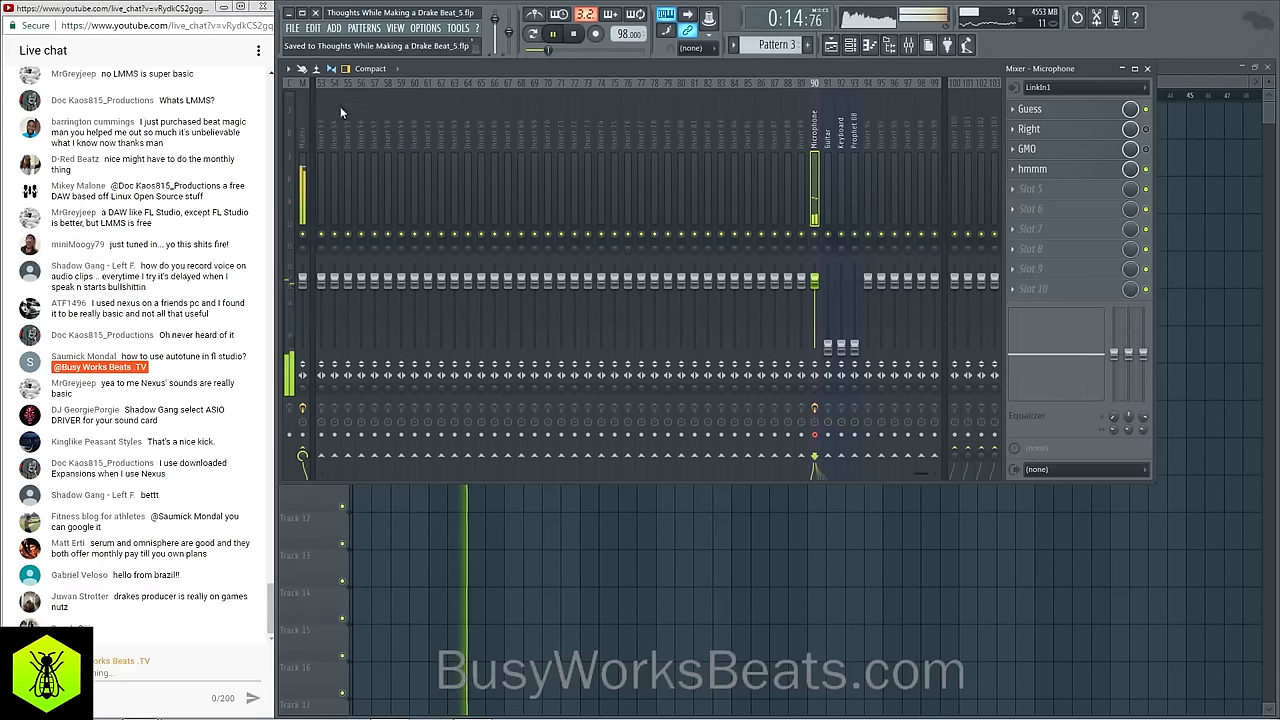
Step: Record the microphone from the start of the song through bar 32 into the playlist as an audio clip
{"action": "left_click", "coordinate": [575, 34]}
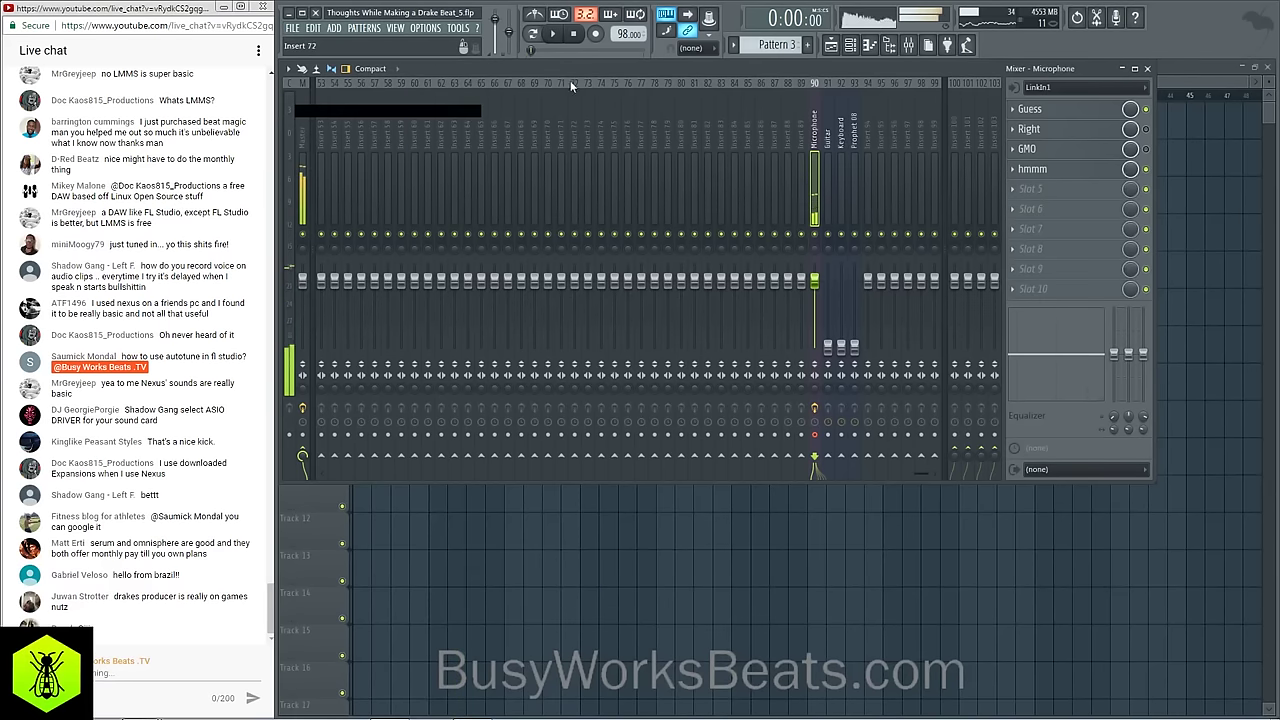
{"action": "left_click", "coordinate": [597, 35]}
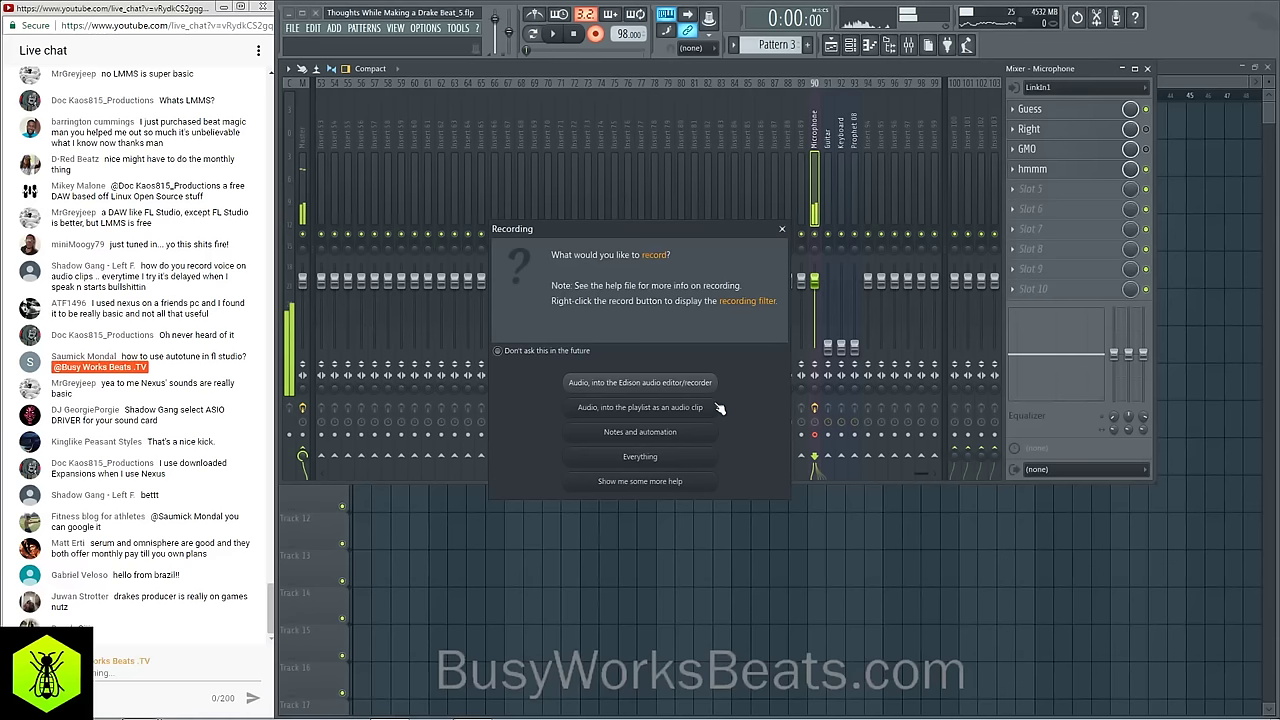
{"action": "left_click", "coordinate": [690, 410]}
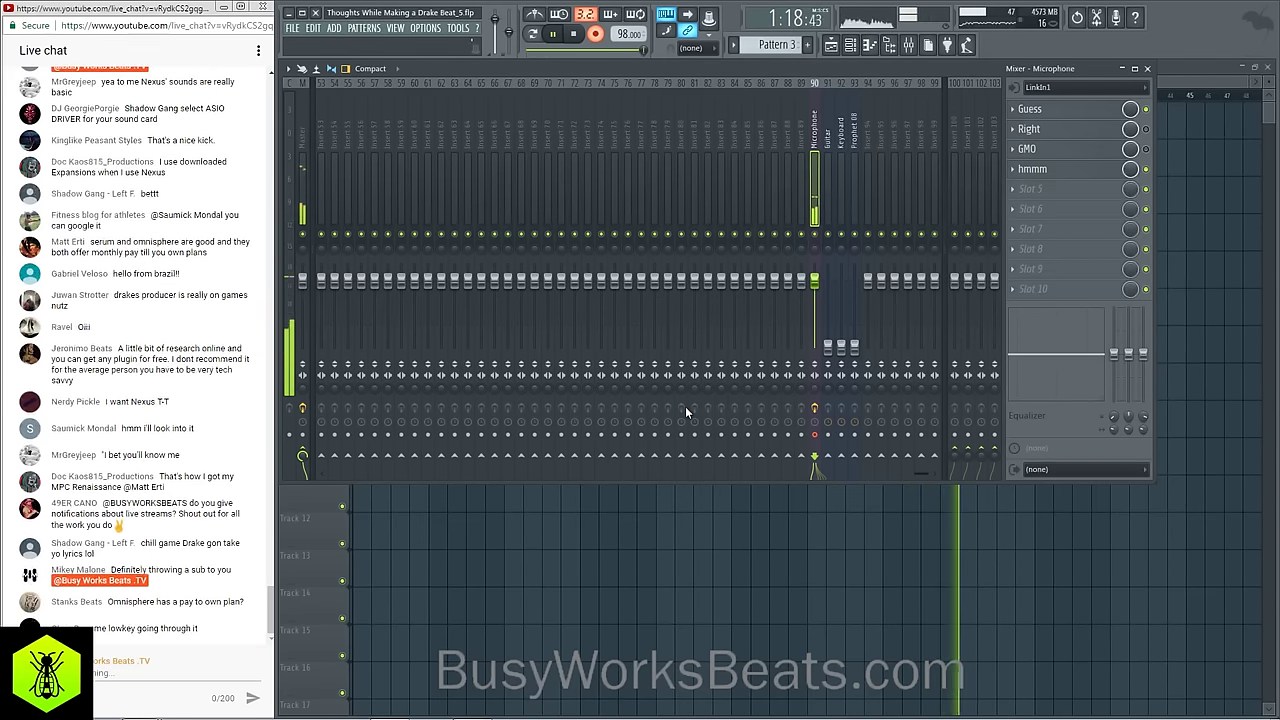
{"action": "key", "text": "space"}
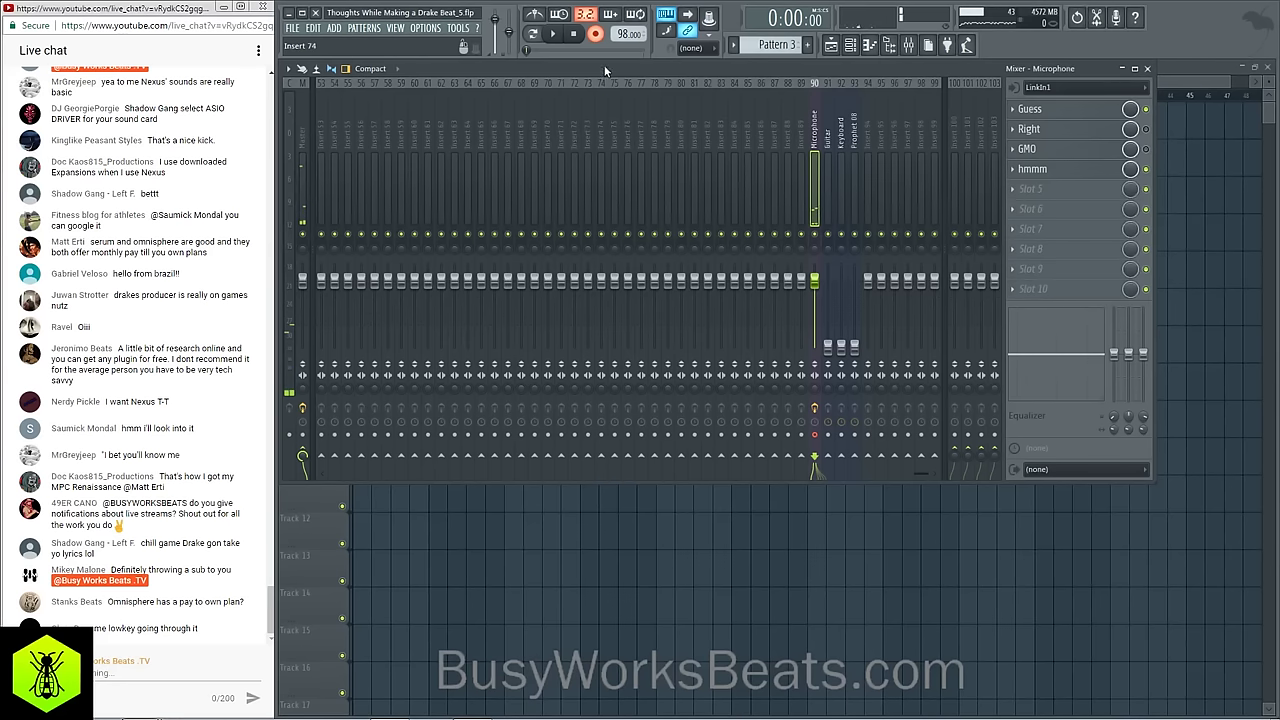
Step: Move the new microphone clip from Track 4 to Track 11 and route its channel to mixer Insert 12
{"action": "key", "text": "space"}
{"action": "key", "text": "F9"}
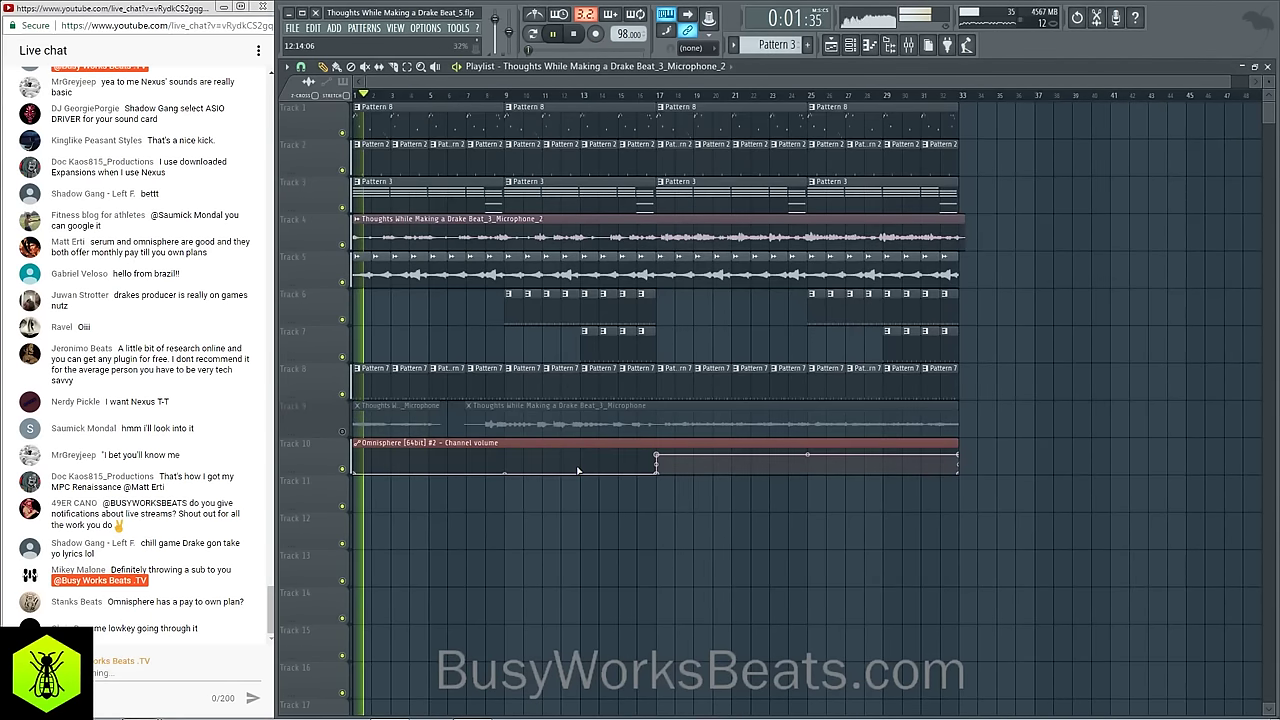
{"action": "left_click_drag", "start_coordinate": [566, 226], "coordinate": [564, 507]}
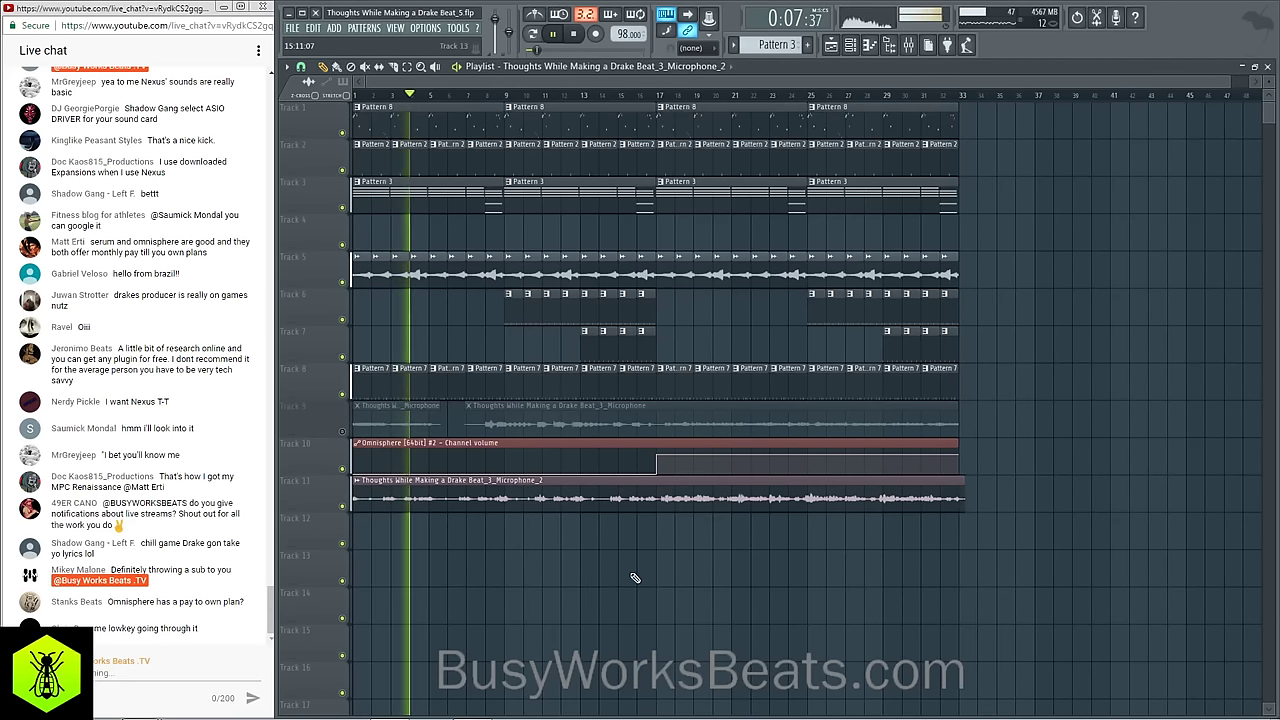
{"action": "left_click", "coordinate": [850, 45]}
{"action": "mouse_move", "coordinate": [512, 628]}
{"action": "left_mouse_down"}
{"action": "mouse_move", "coordinate": [512, 600]}
{"action": "mouse_move", "coordinate": [509, 620]}
{"action": "left_mouse_up"}
{"action": "key", "text": "space"}
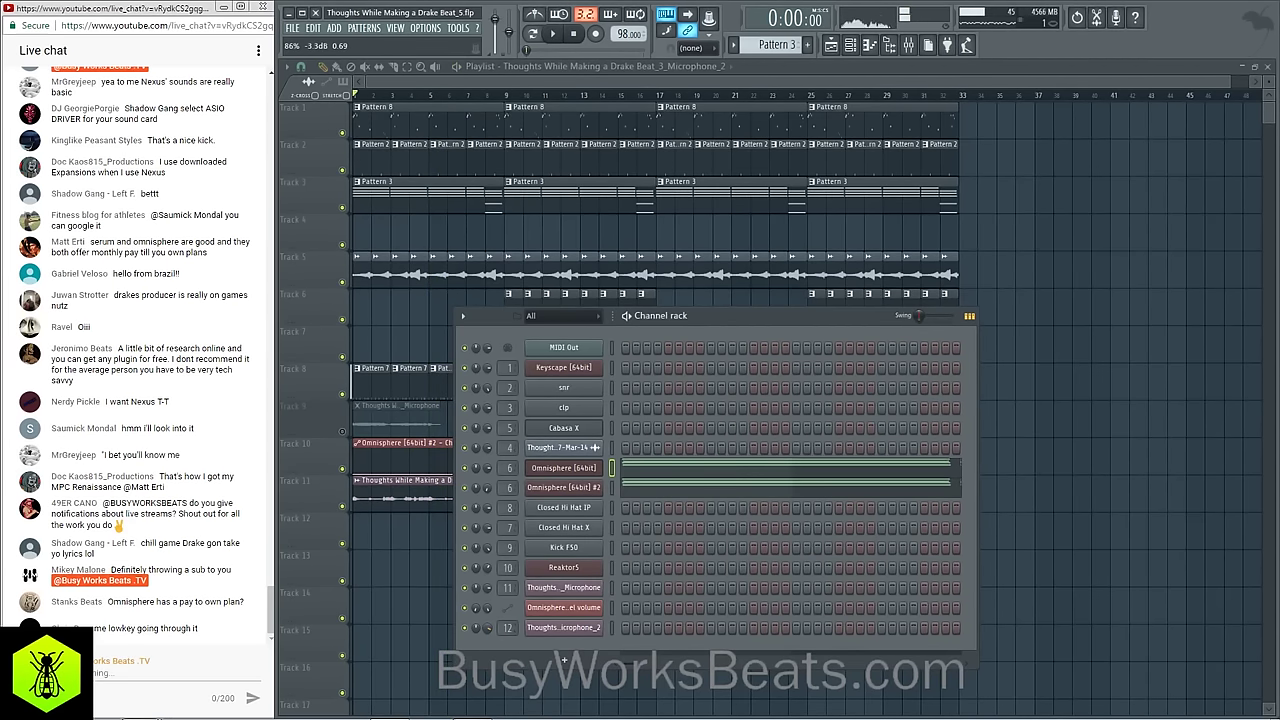
Step: Listen to the arrangement from the start with the new vocal clip and bring up the channel rack
{"action": "key", "text": "space"}
{"action": "key", "text": "F6"}
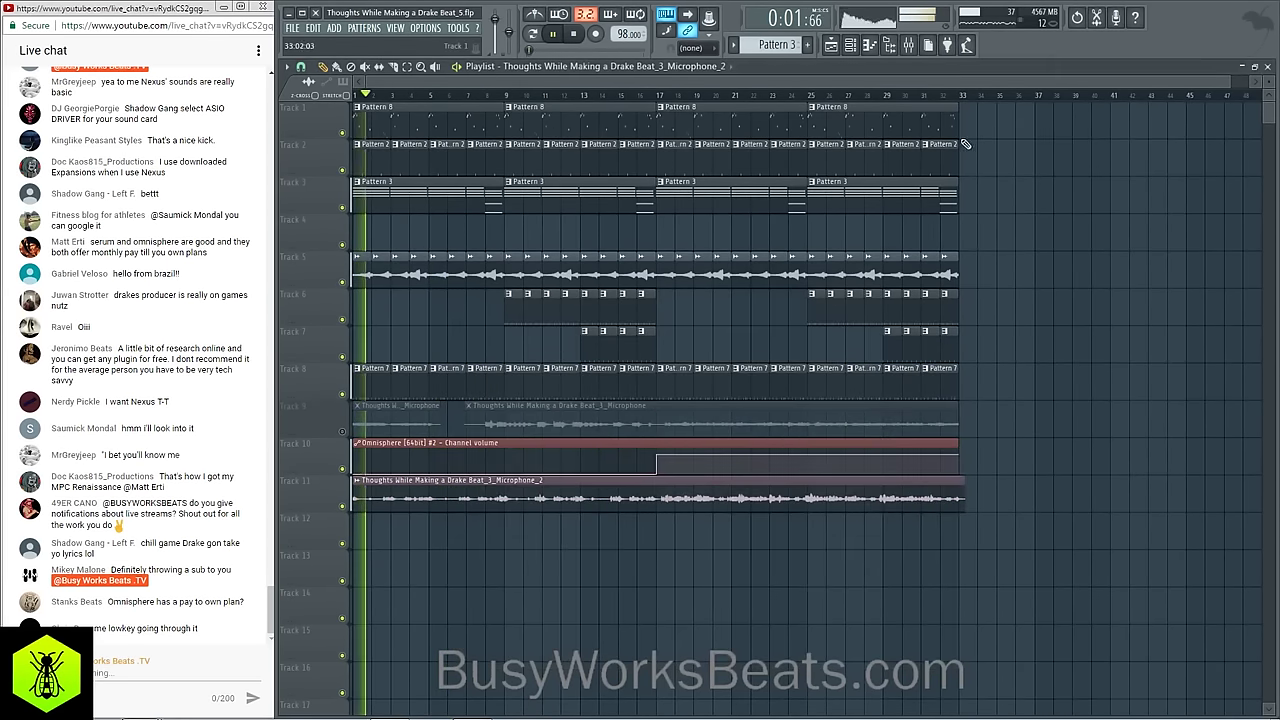
{"action": "key", "text": "space"}
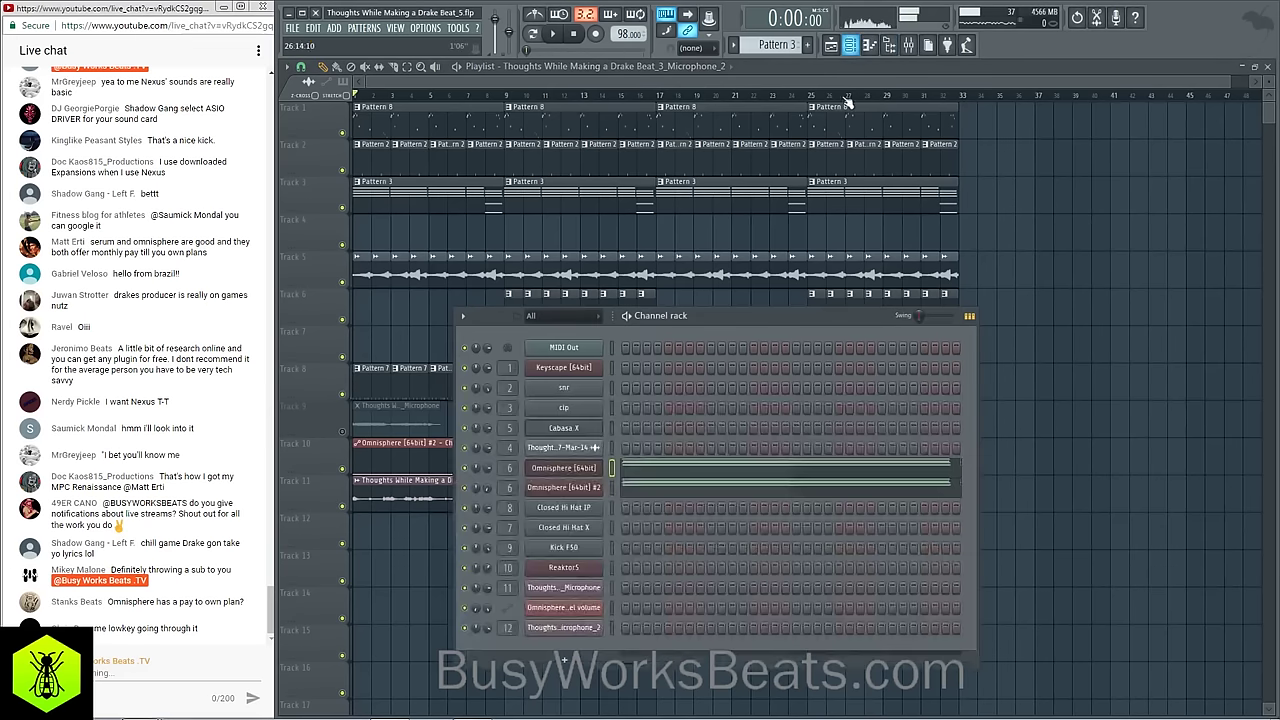
{"action": "key", "text": "F6"}
{"action": "left_click", "coordinate": [895, 48]}
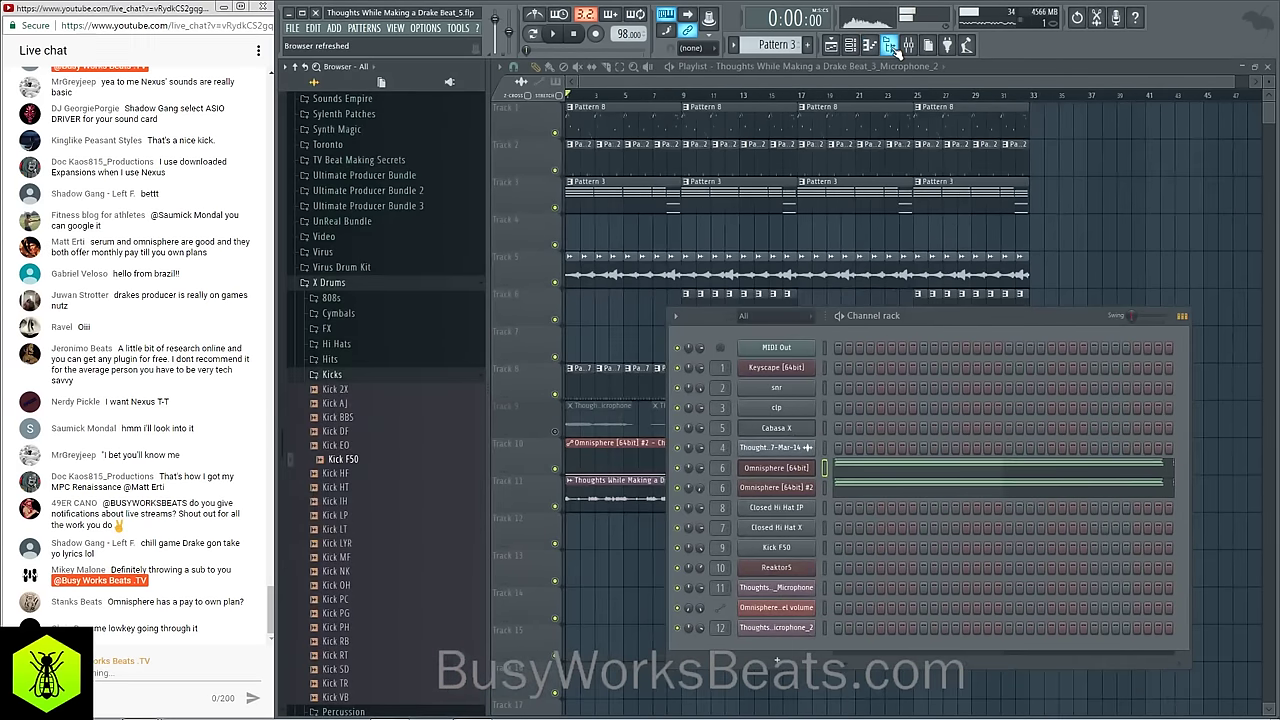
{"action": "key", "text": "space"}
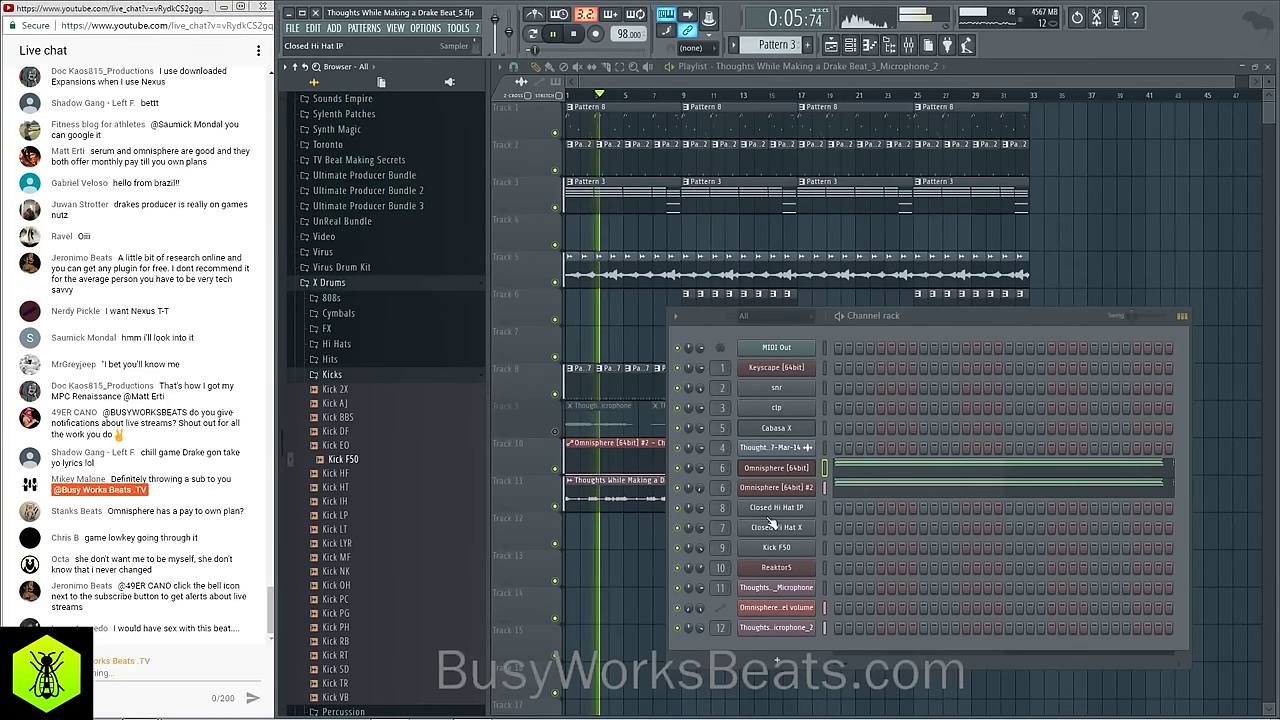
Step: Add Fruity parametric EQ 2 to the second slot of Insert 10 and boost band 2 around 108 Hz
{"action": "left_click", "coordinate": [909, 55]}
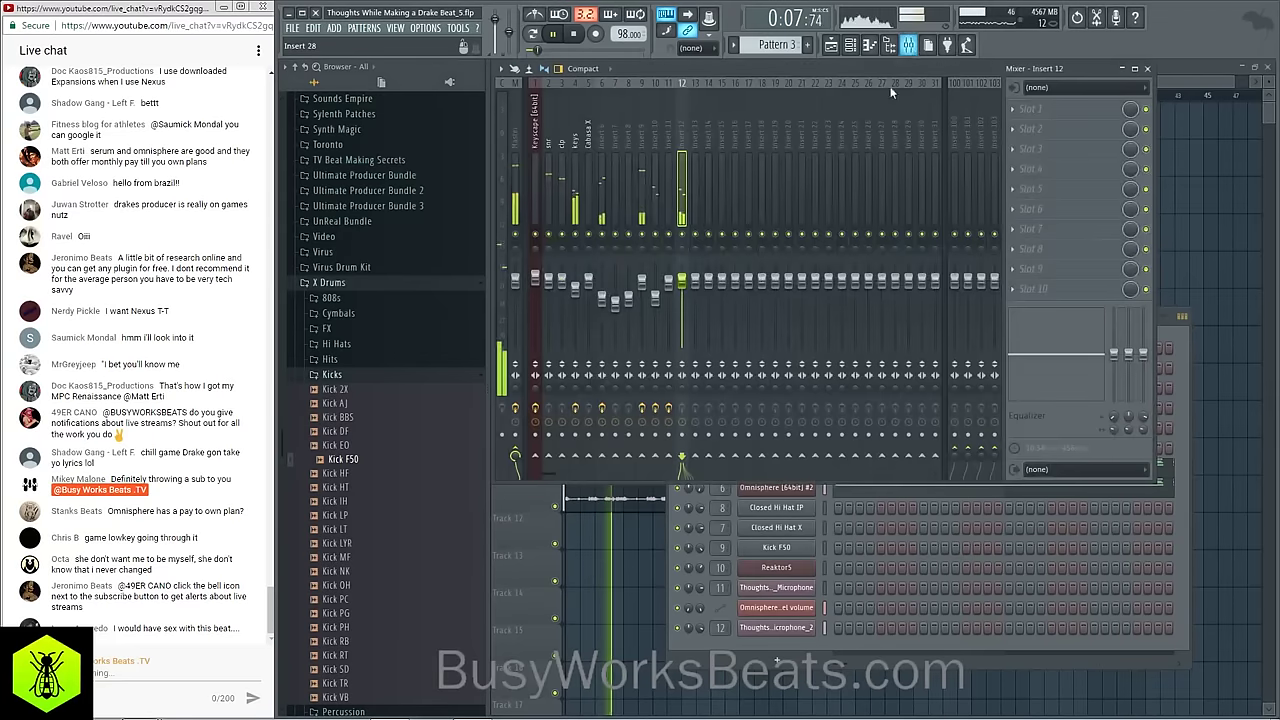
{"action": "left_click", "coordinate": [1035, 128]}
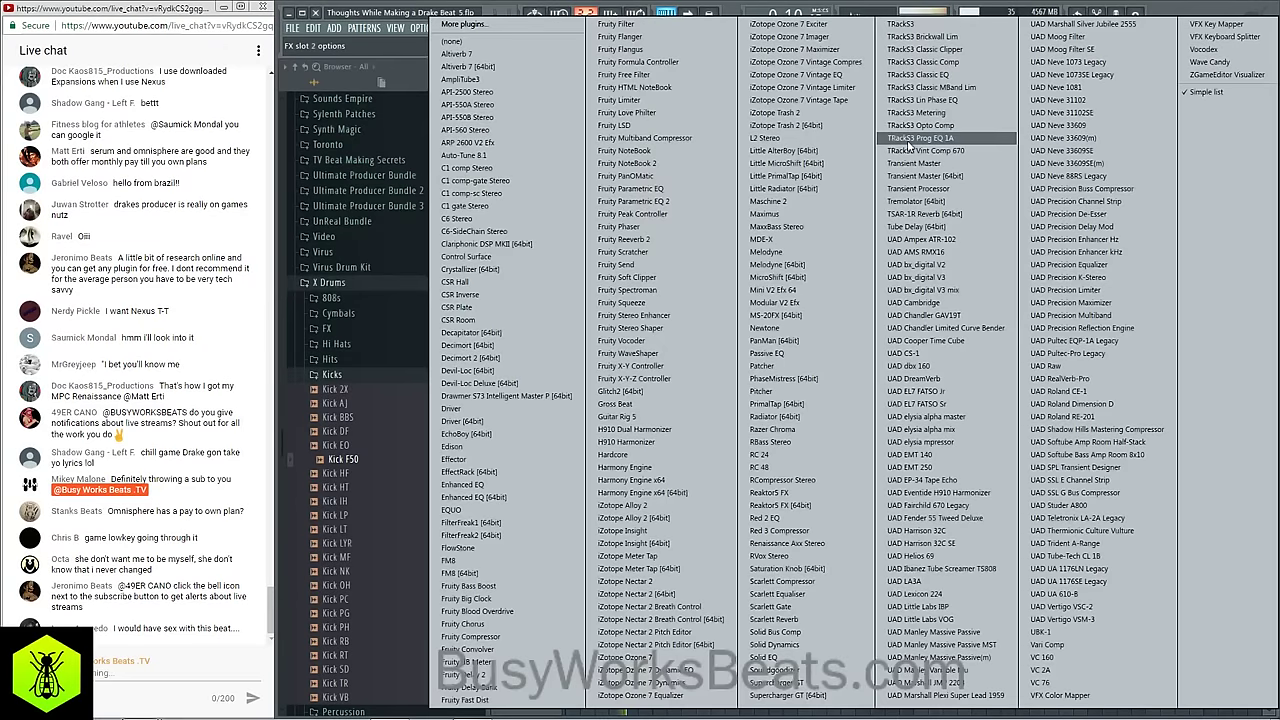
{"action": "left_click", "coordinate": [681, 203]}
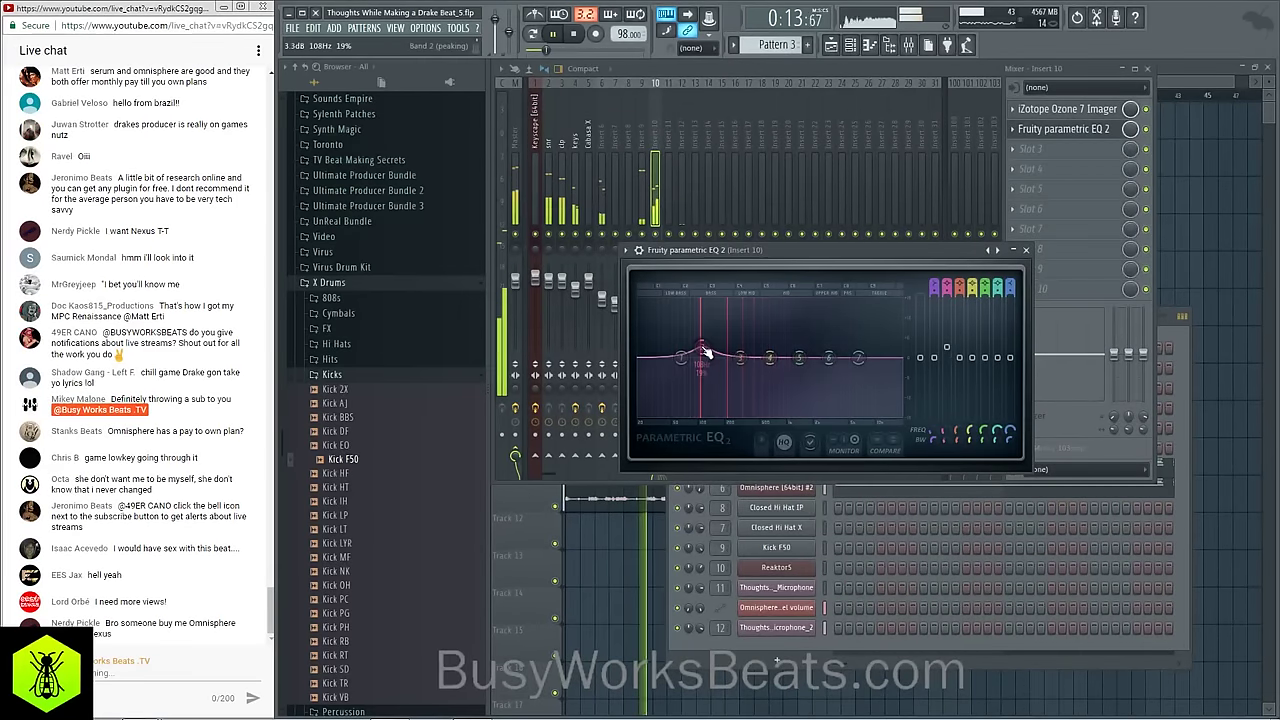
{"action": "left_click_drag", "start_coordinate": [699, 346], "coordinate": [697, 340]}
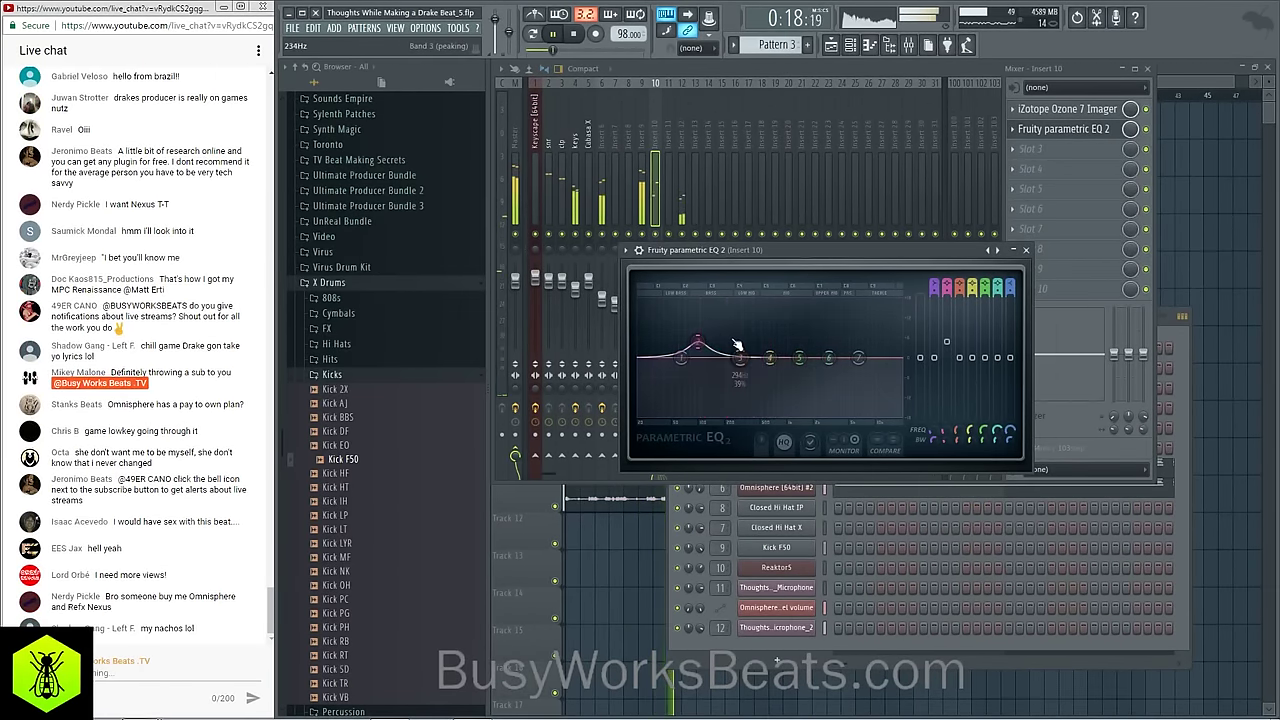
{"action": "left_click", "coordinate": [1025, 250]}
Step: Open the Reaktor5 instrument, hide the browser and reposition the window so the whole Monark interface fits in view
{"action": "key", "text": "space"}
{"action": "left_click", "coordinate": [799, 566]}
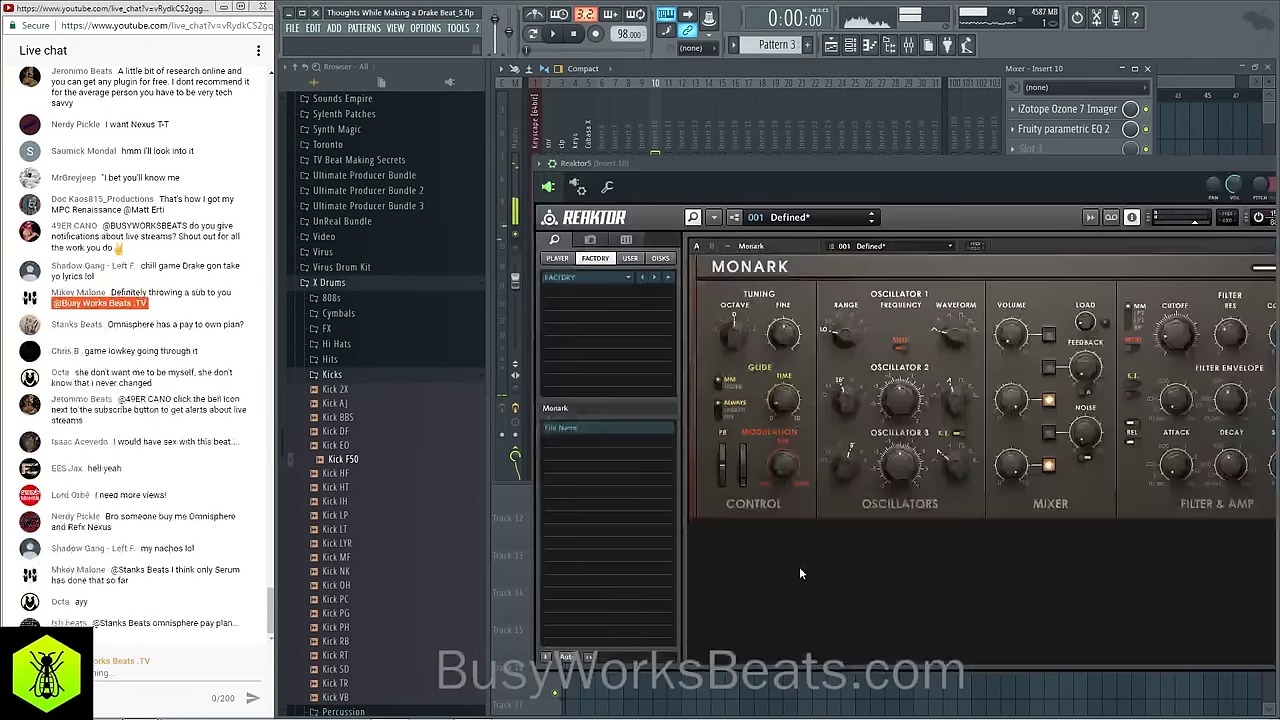
{"action": "left_click_drag", "start_coordinate": [854, 179], "coordinate": [823, 175]}
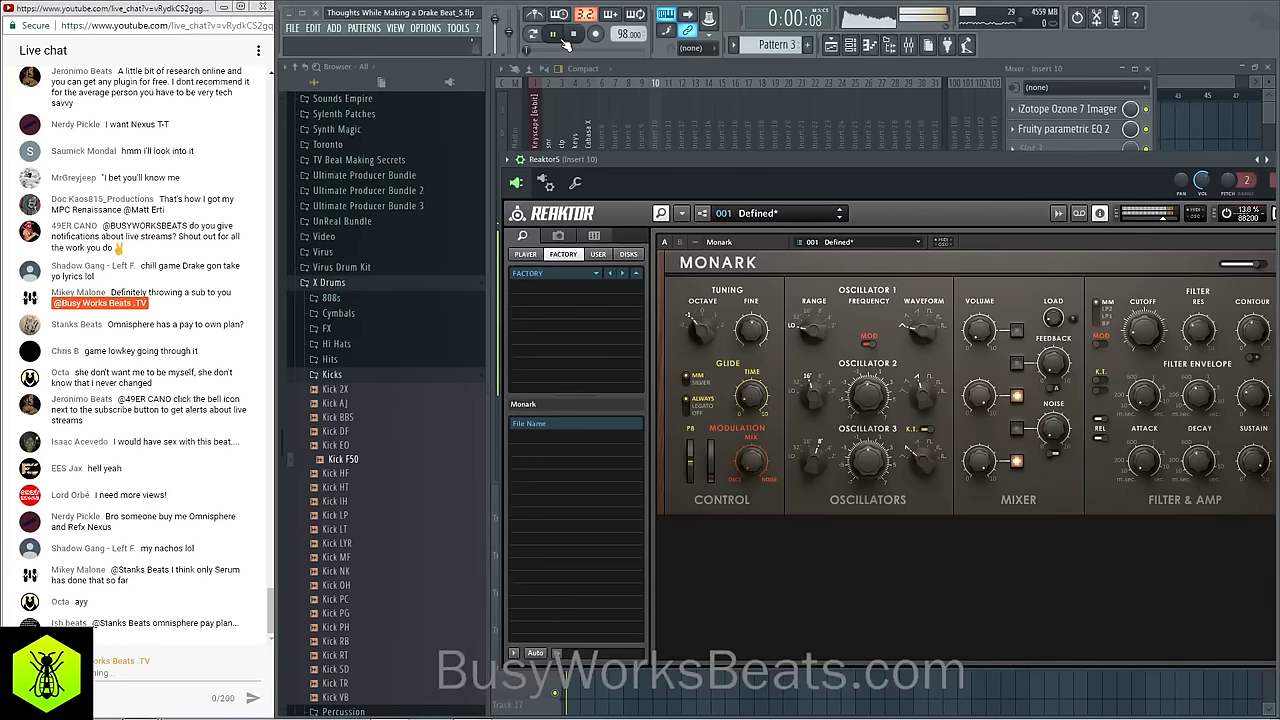
{"action": "left_click_drag", "start_coordinate": [828, 162], "coordinate": [788, 144]}
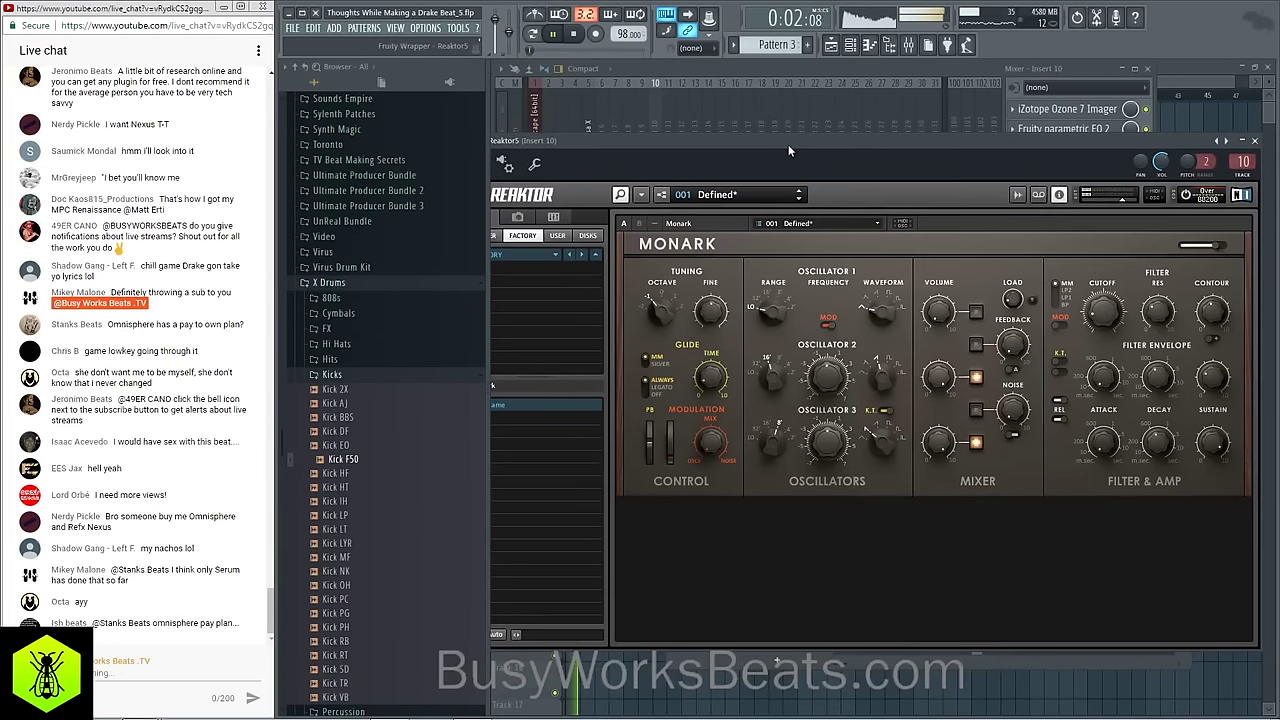
{"action": "left_click", "coordinate": [889, 49]}
{"action": "left_click_drag", "start_coordinate": [824, 142], "coordinate": [867, 145]}
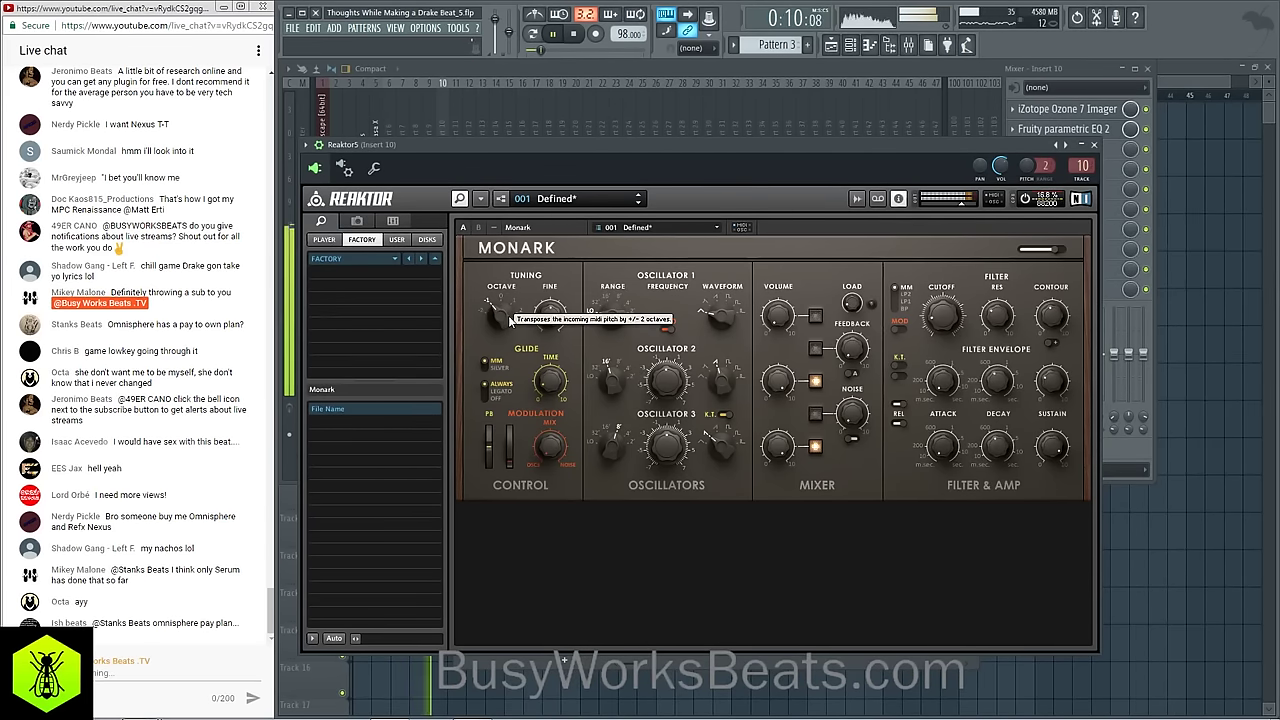
Step: Listen to the song's opening alongside the Monark settings and close Reaktor5
{"action": "key", "text": "space"}
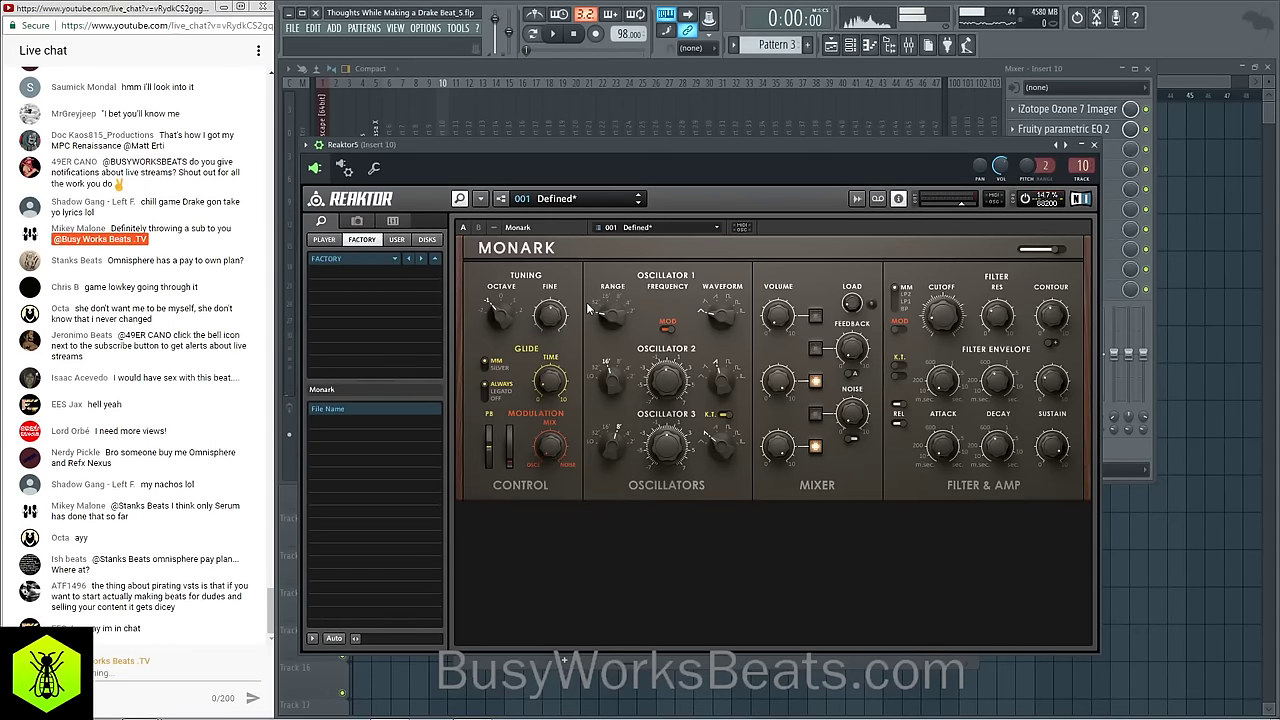
{"action": "key", "text": "space"}
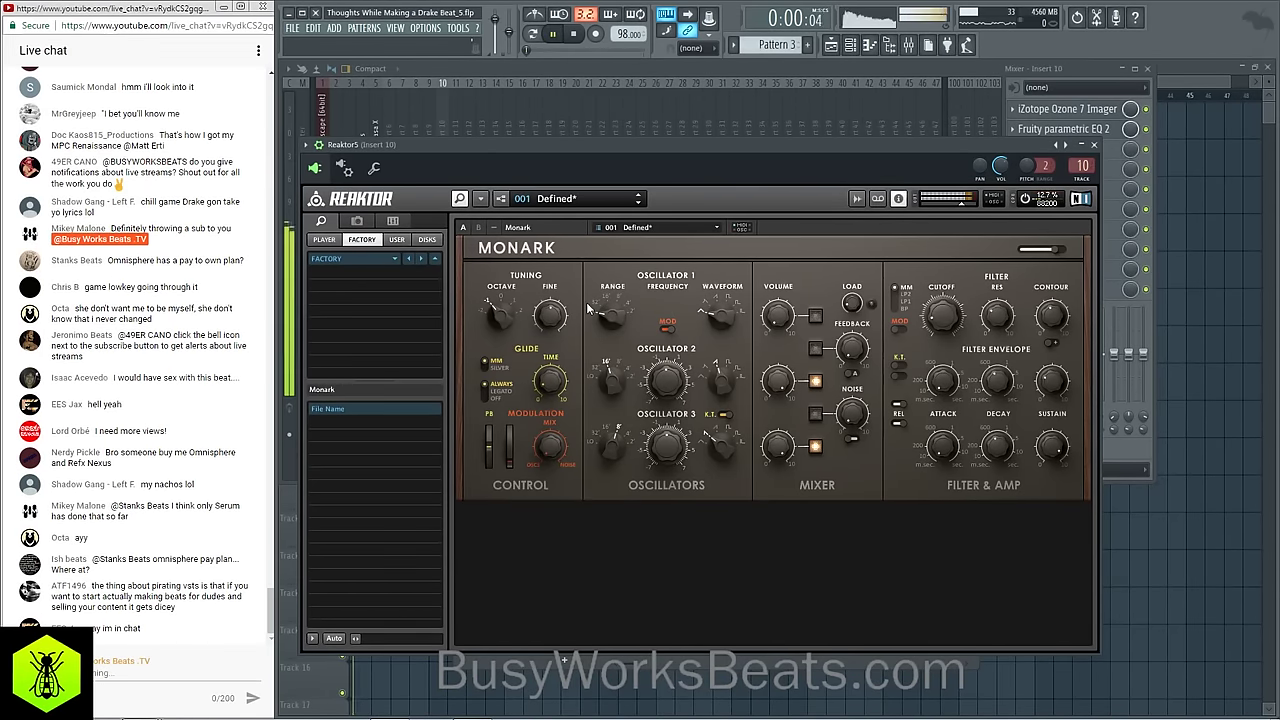
{"action": "key", "text": "space"}
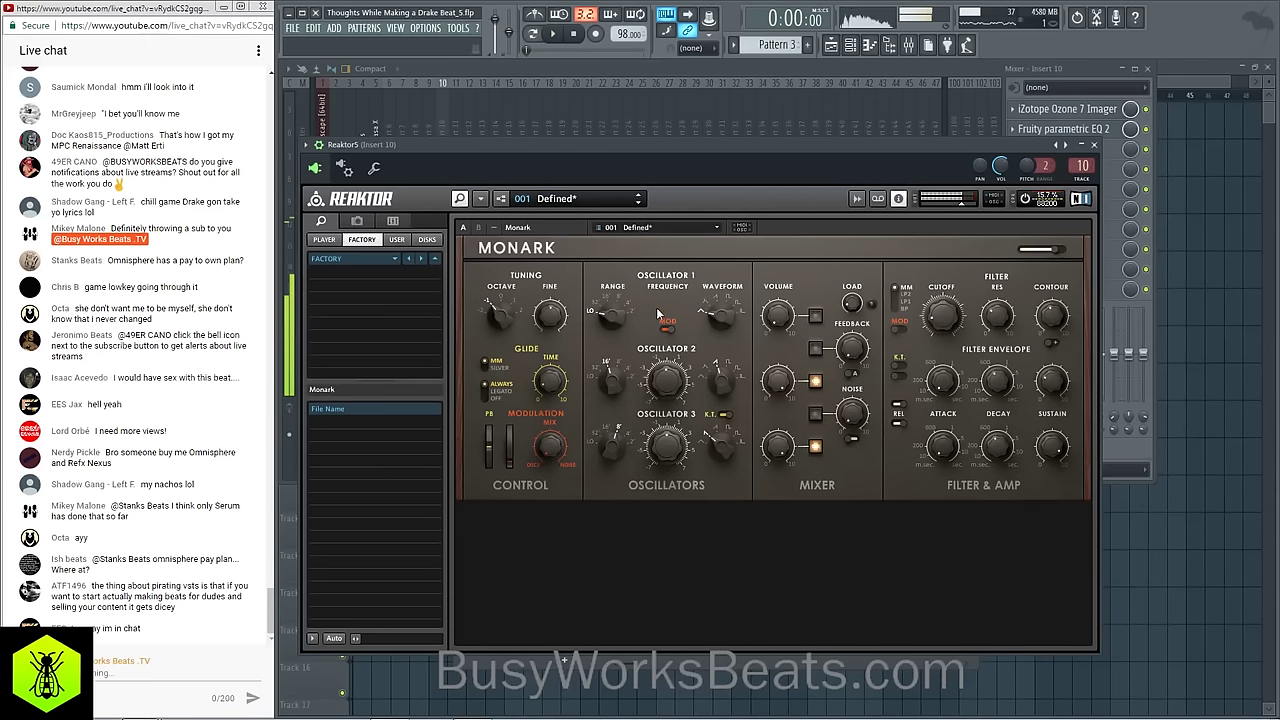
{"action": "left_click", "coordinate": [1094, 146]}
Step: Solo Insert 10 to move its EQ band 2 boost to a lower frequency with slightly less gain, and restore the full mix
{"action": "key", "text": "space"}
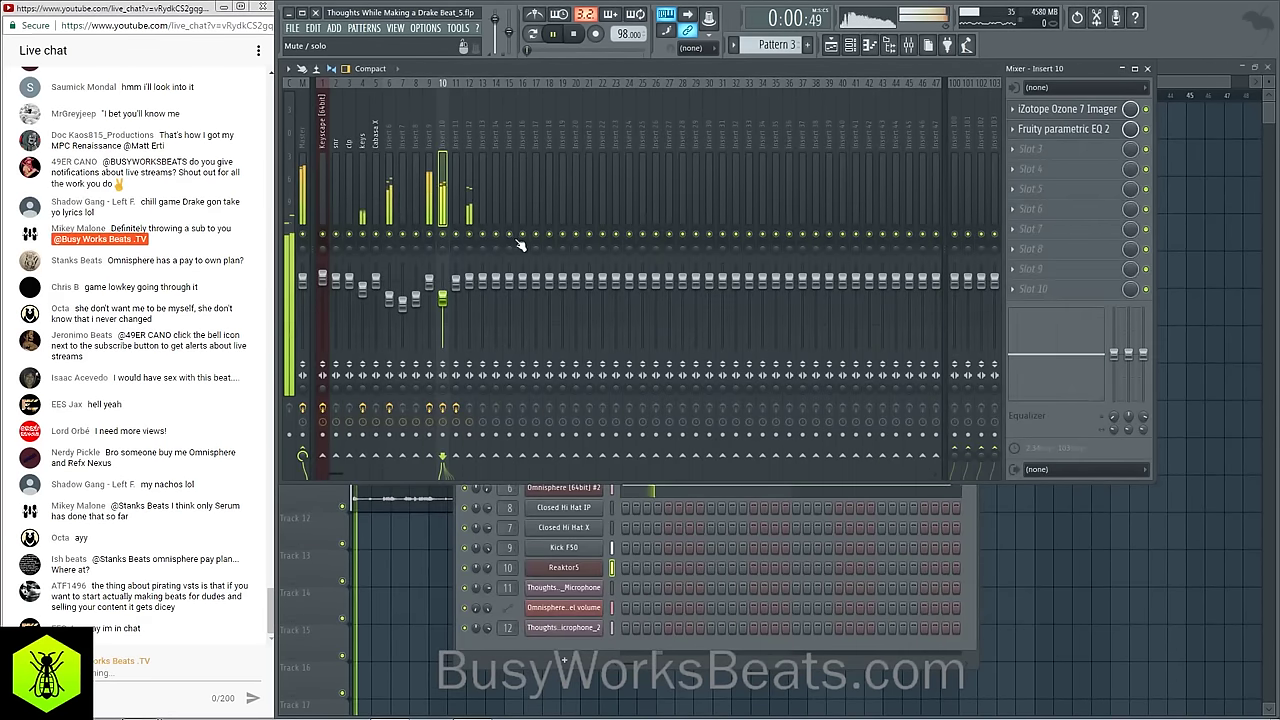
{"action": "key", "text": "space"}
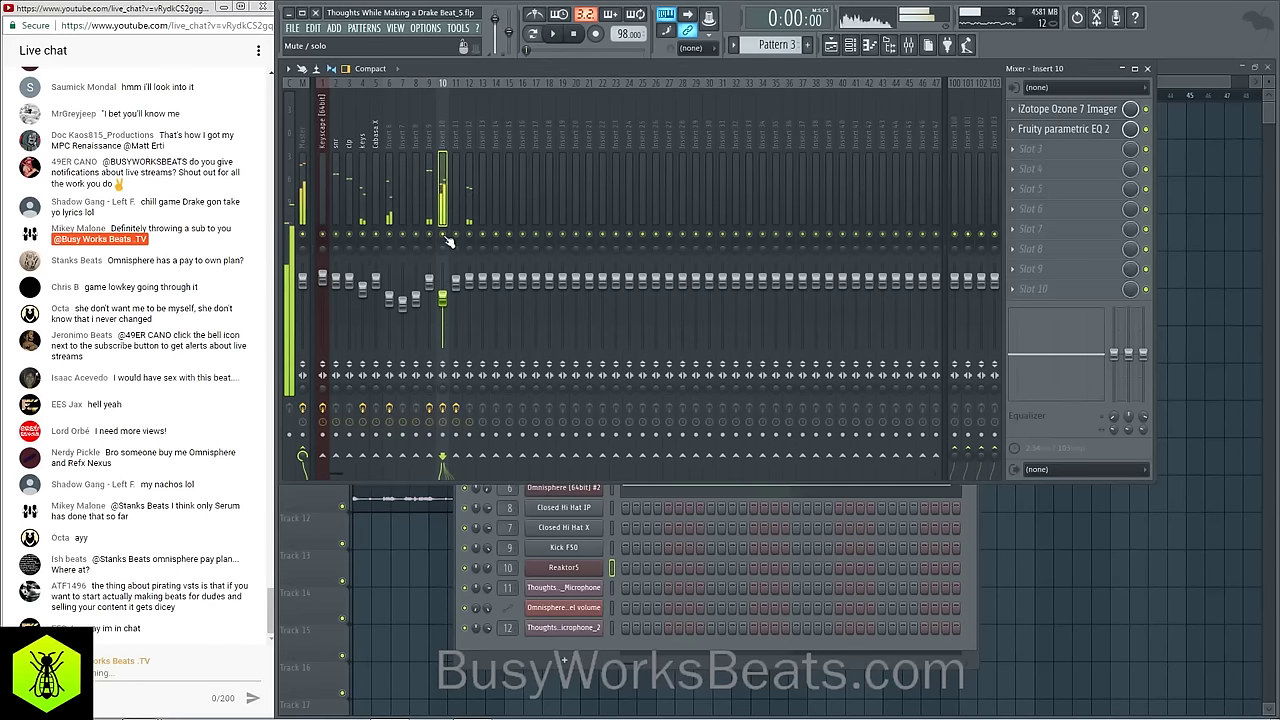
{"action": "key", "text": "space"}
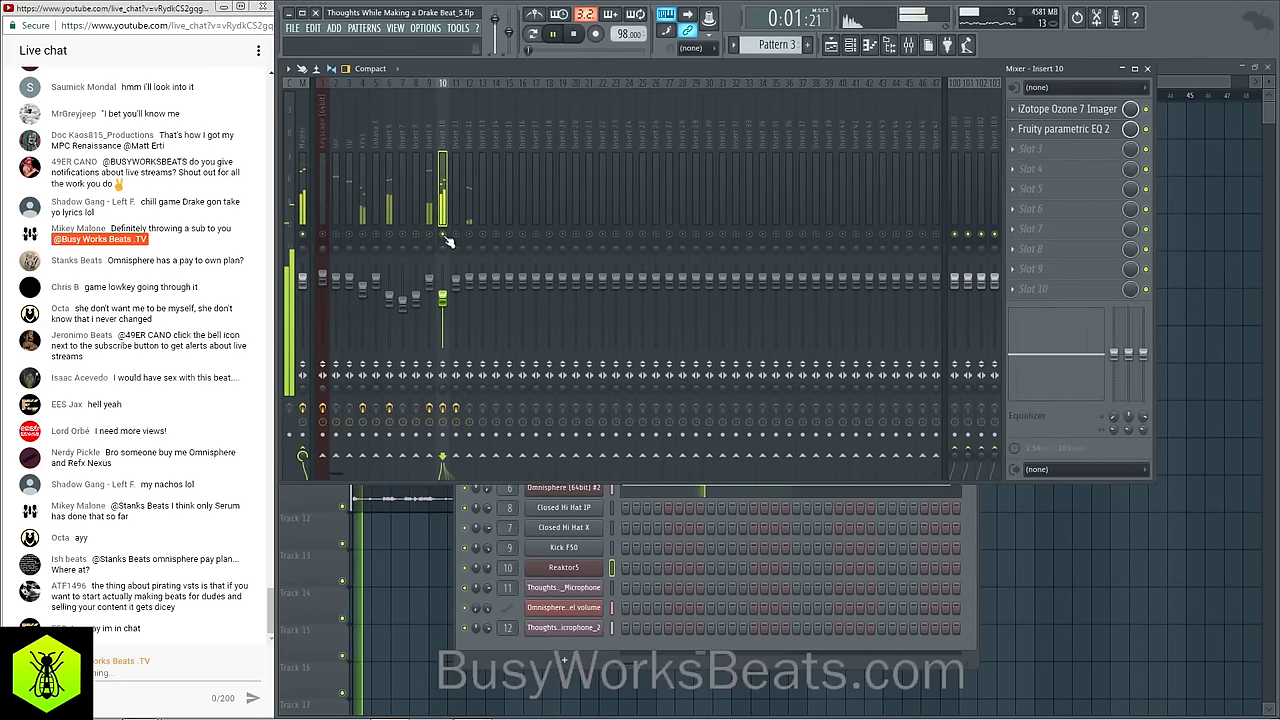
{"action": "left_click", "coordinate": [1064, 129]}
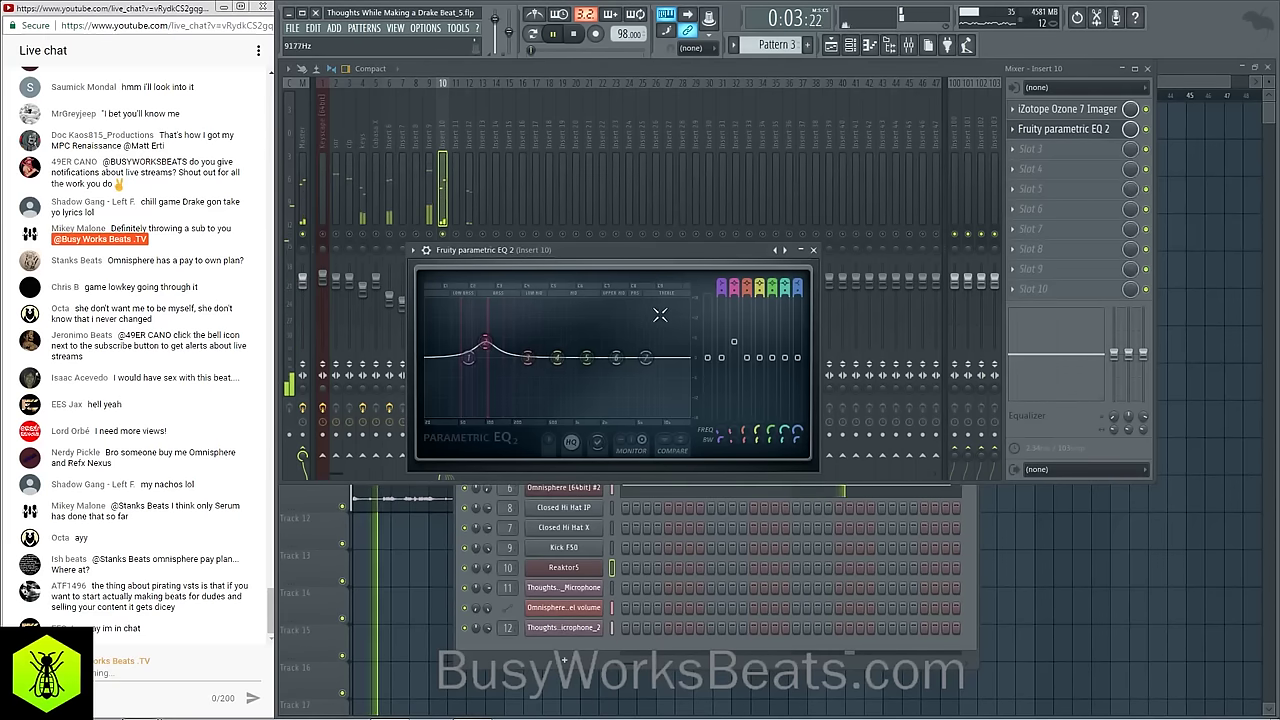
{"action": "left_click_drag", "start_coordinate": [485, 341], "coordinate": [459, 346]}
{"action": "left_click", "coordinate": [813, 250]}
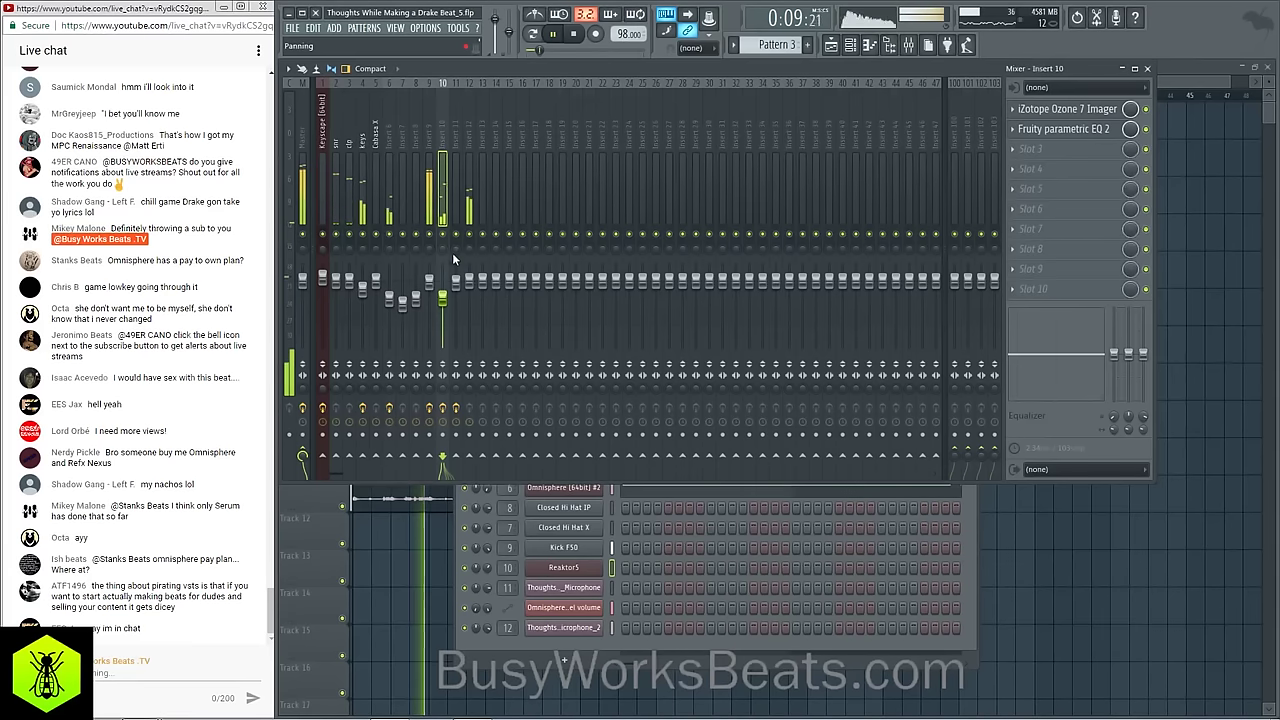
Step: Save the project as a new version, Thoughts While Making a Drake Beat_6
{"action": "left_click", "coordinate": [292, 28]}
{"action": "left_click", "coordinate": [338, 112]}
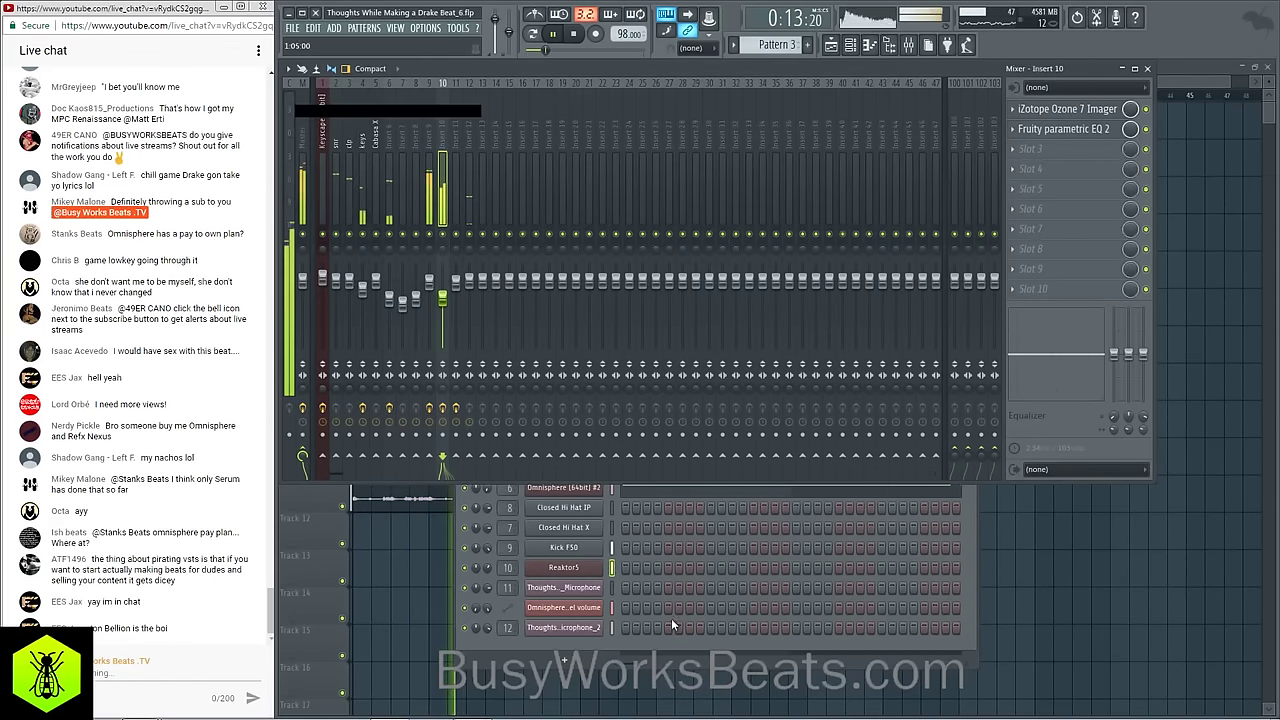
Step: Check the Kick F50 channel settings and switch the channel rack to Pattern 4
{"action": "left_click", "coordinate": [629, 642]}
{"action": "left_click", "coordinate": [568, 548]}
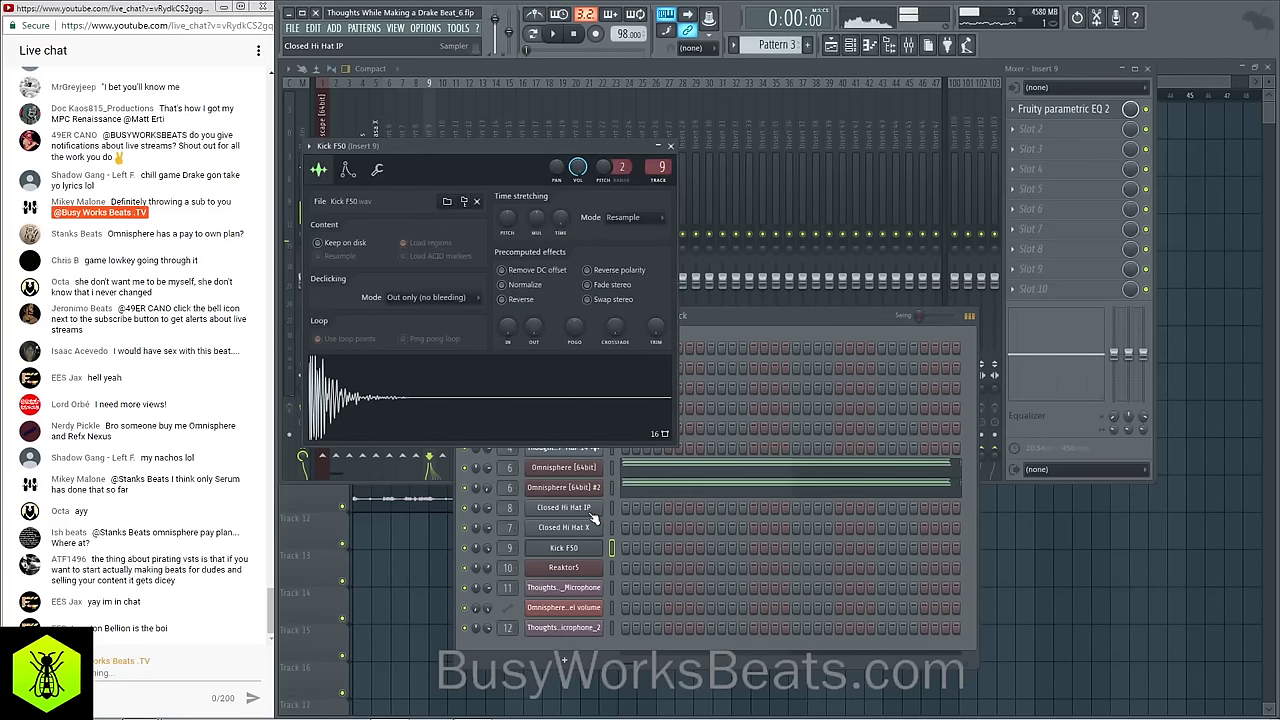
{"action": "left_click", "coordinate": [671, 146]}
{"action": "key", "text": "KP_Add"}
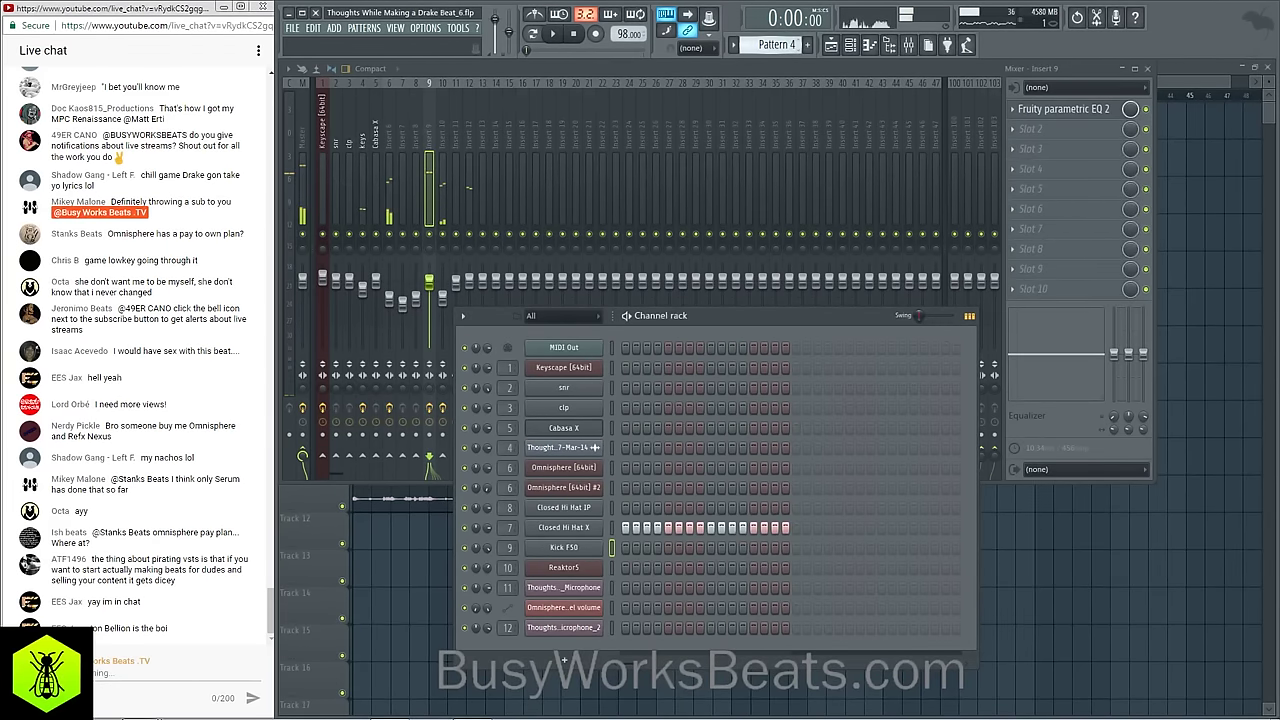
Step: Play the arrangement from bar 9 and trim the Microphone_2 vocal clip's overhang to the end of bar 32
{"action": "key", "text": "space"}
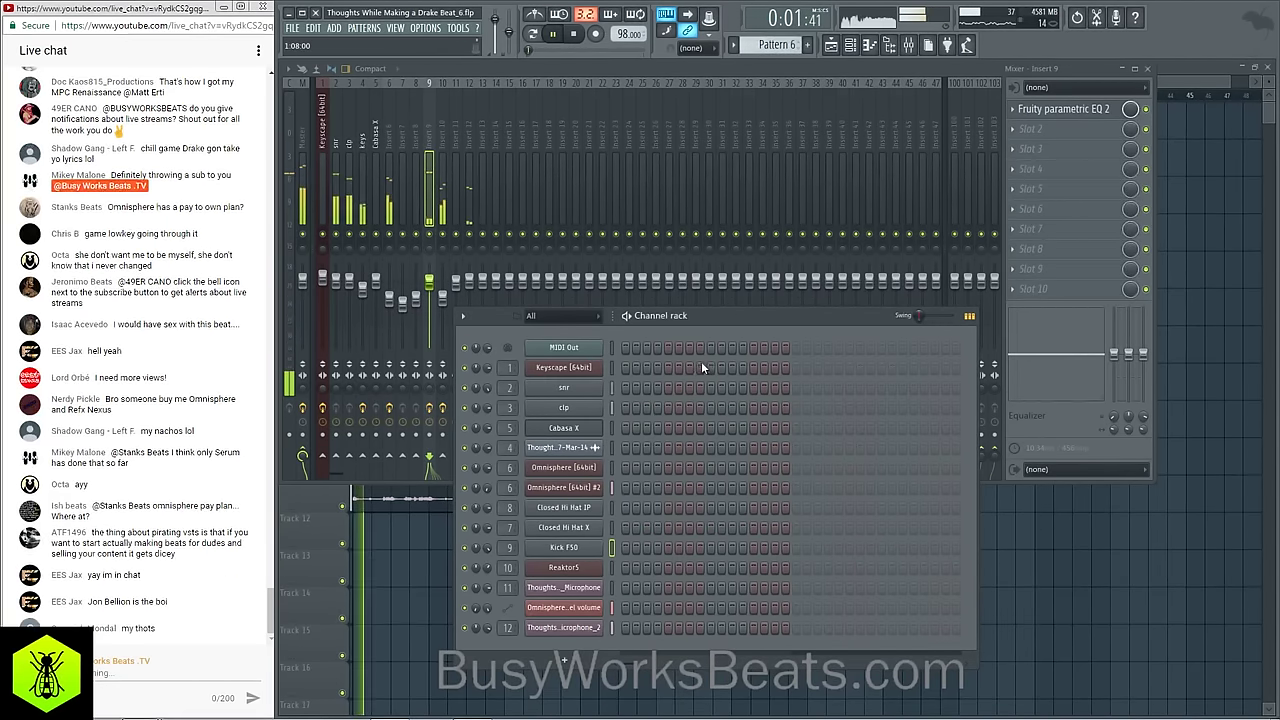
{"action": "key", "text": "space"}
{"action": "key", "text": "F5"}
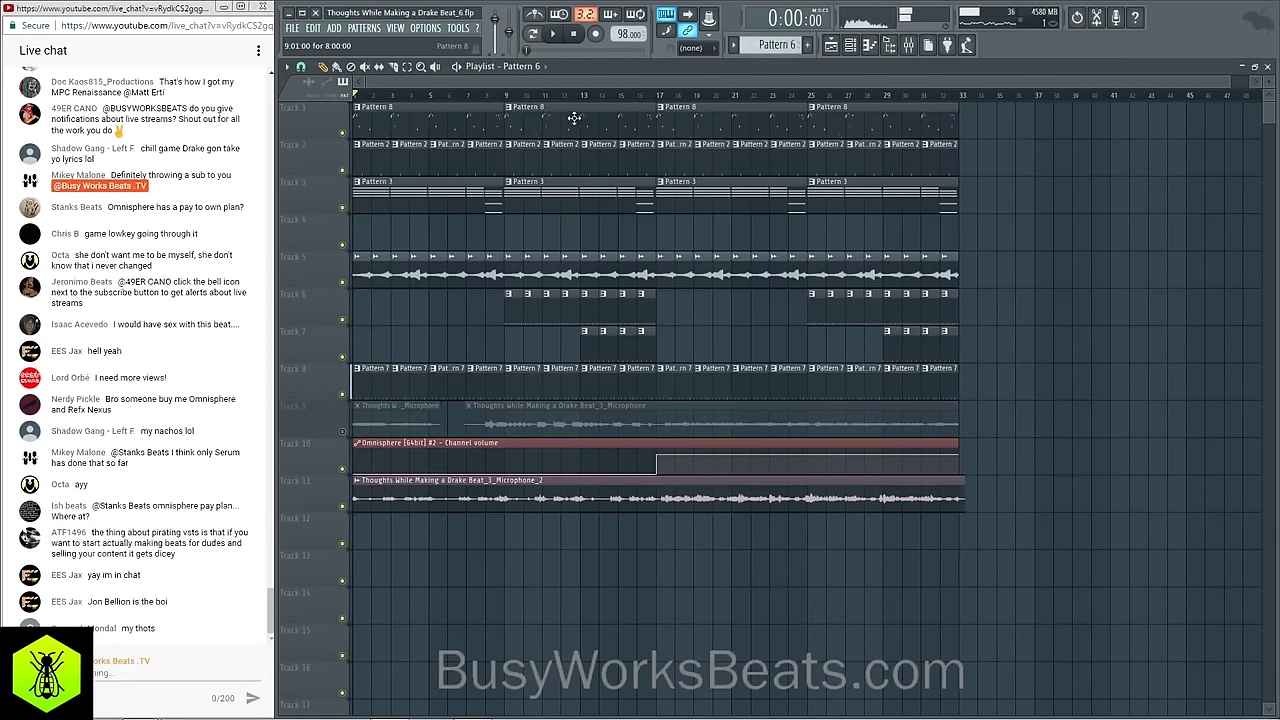
{"action": "left_click", "coordinate": [504, 97]}
{"action": "key", "text": "space"}
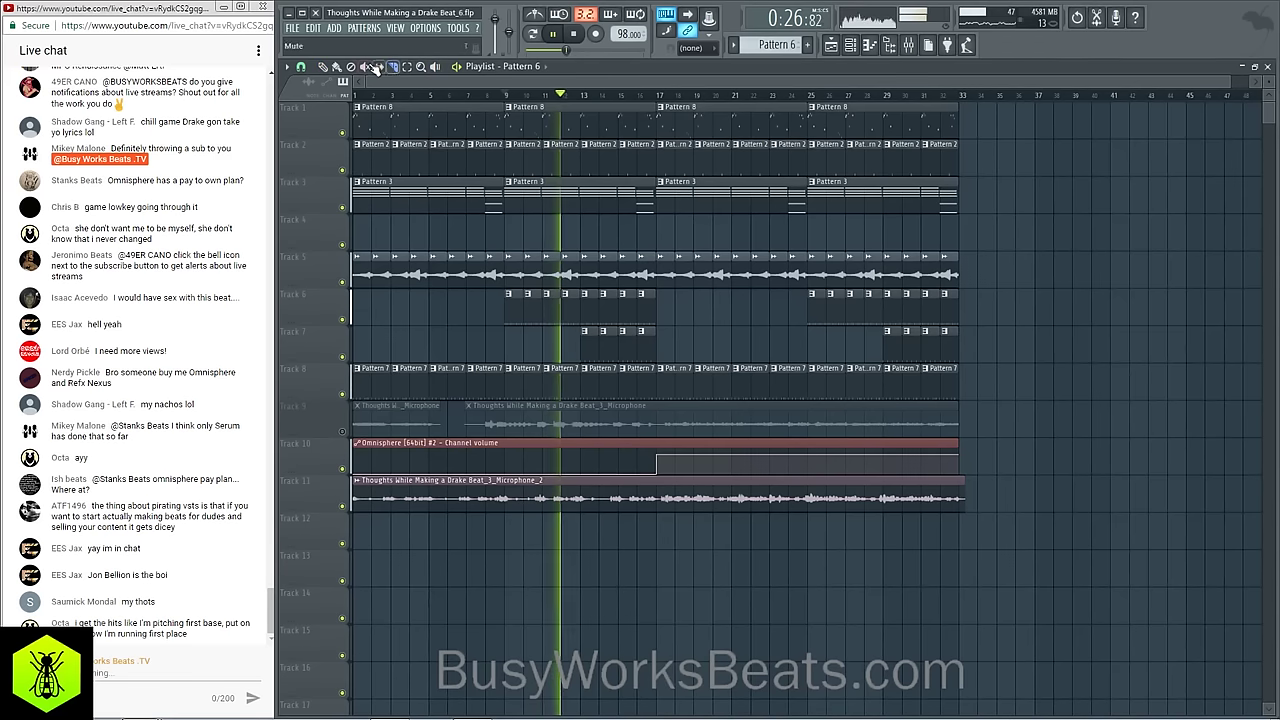
{"action": "left_click", "coordinate": [301, 66]}
{"action": "left_click", "coordinate": [340, 272]}
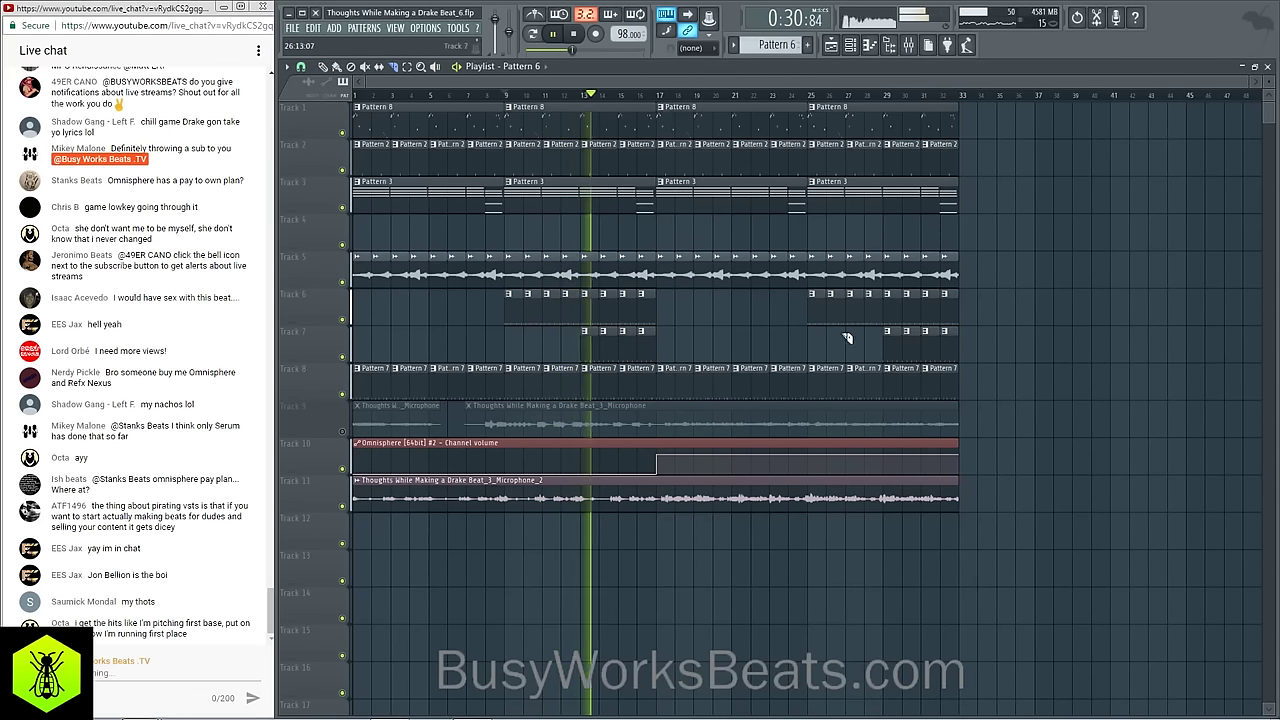
{"action": "key", "text": "space"}
Step: Add a Fruity Formula Controller to the Closed Hi Hat IP's mixer insert and load its Basic sine LFO preset
{"action": "left_click", "coordinate": [908, 47]}
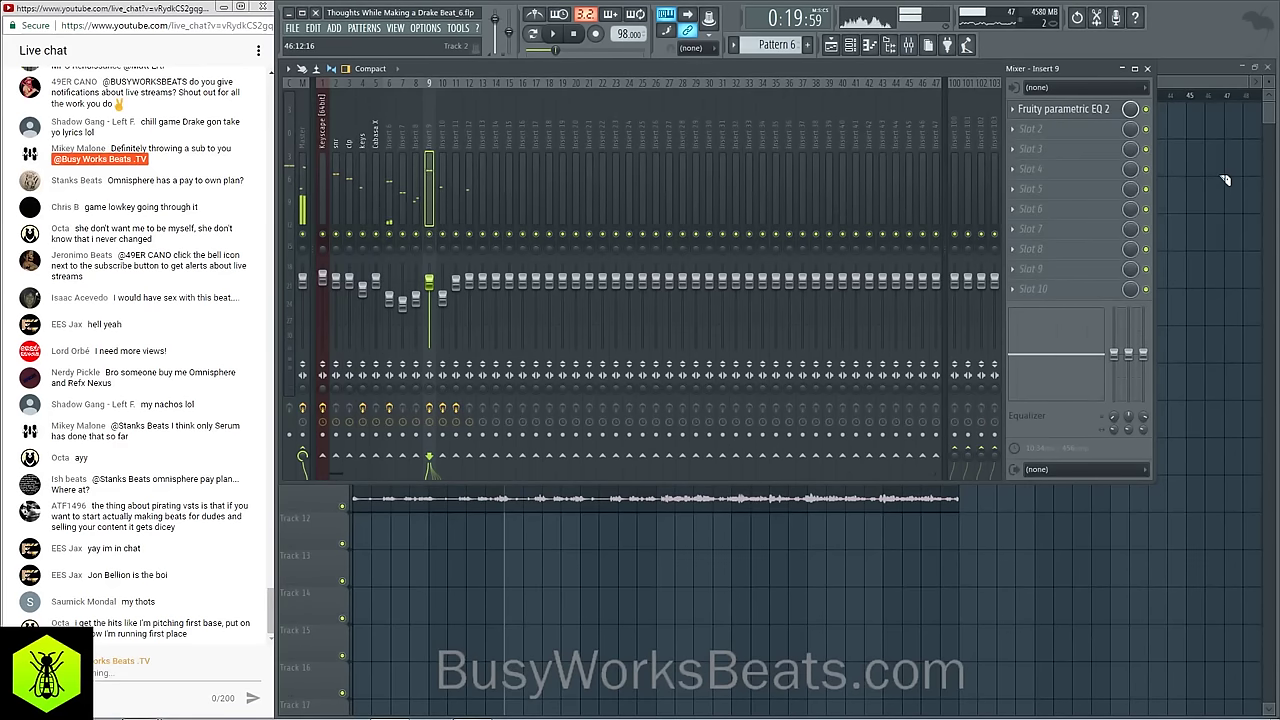
{"action": "left_click", "coordinate": [850, 47]}
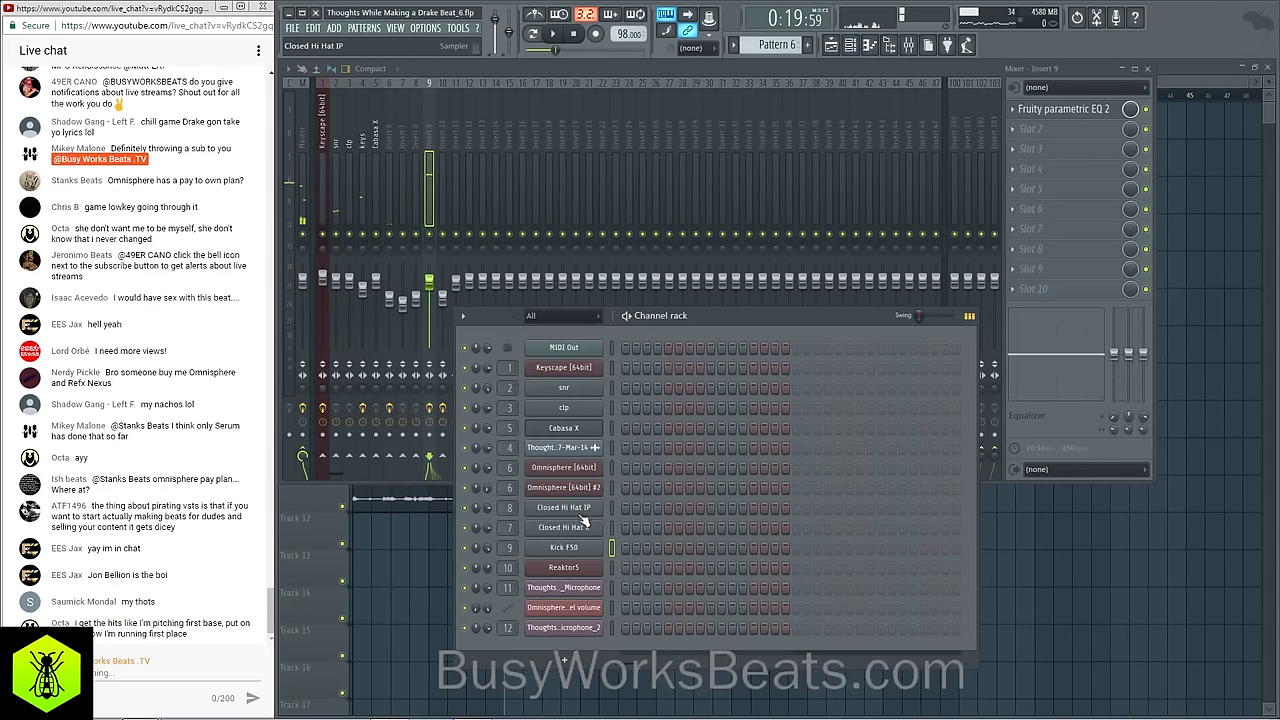
{"action": "left_click", "coordinate": [541, 509]}
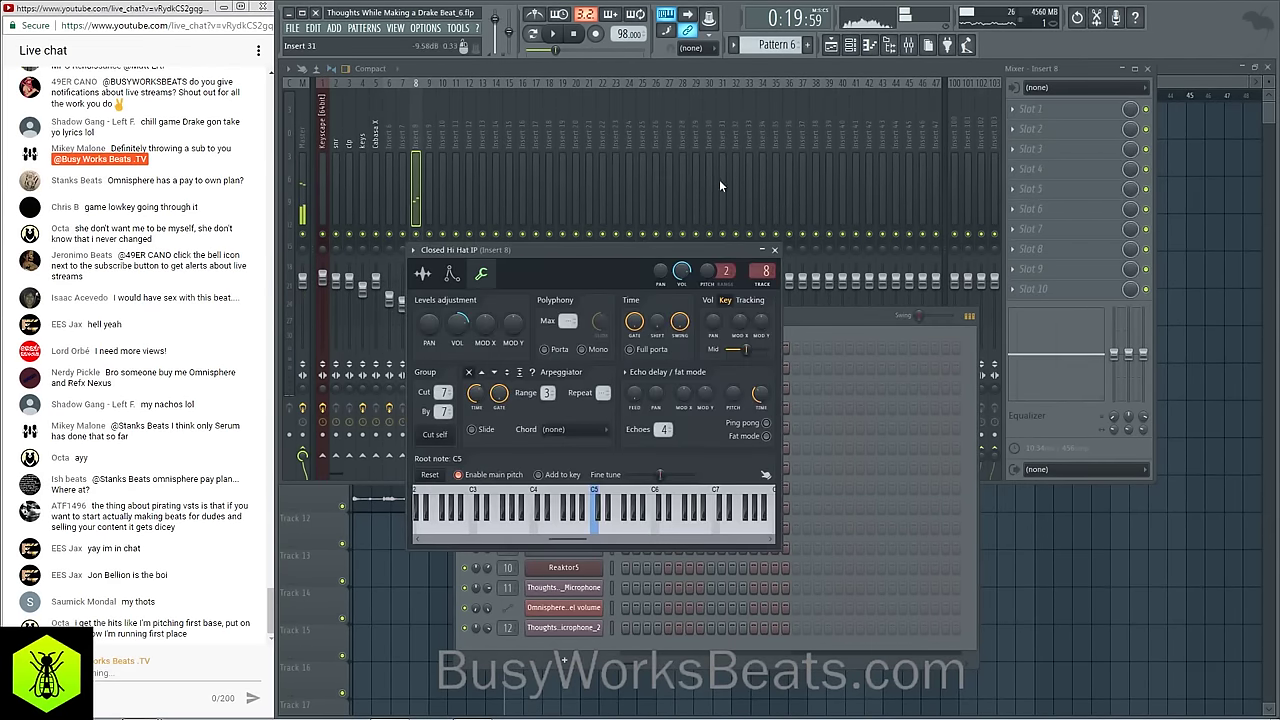
{"action": "left_click", "coordinate": [1032, 114]}
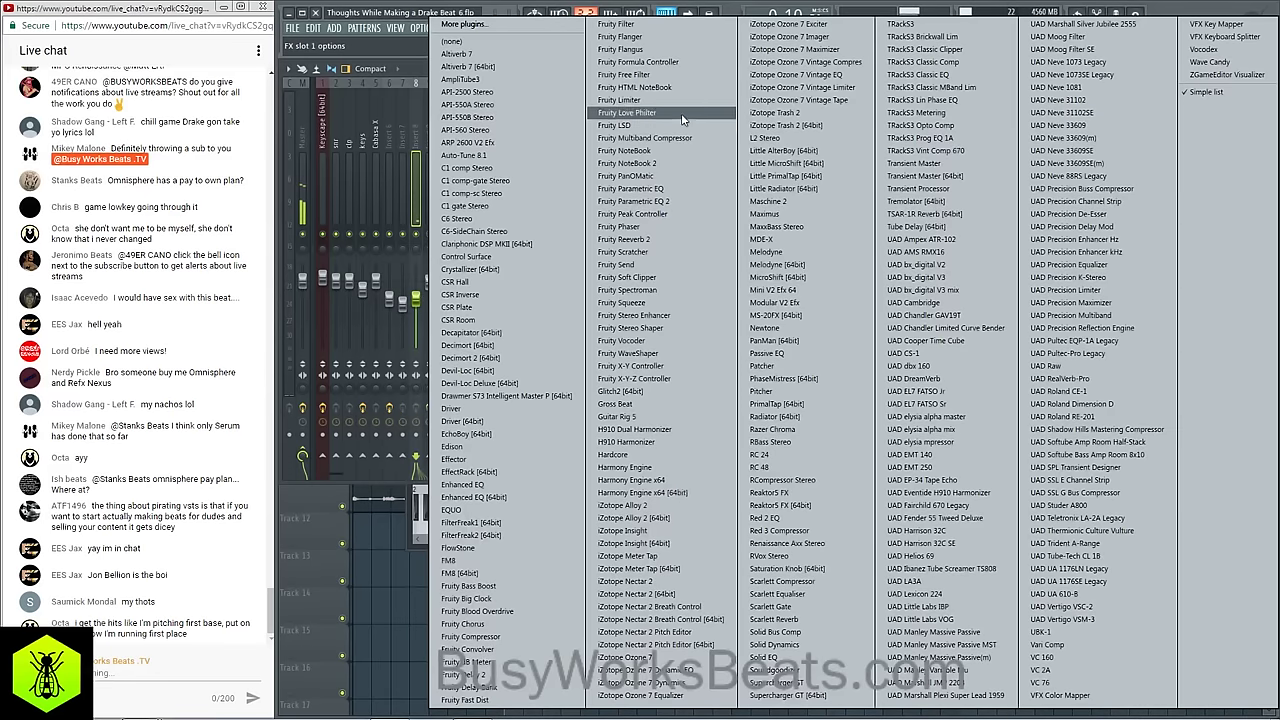
{"action": "left_click", "coordinate": [696, 62]}
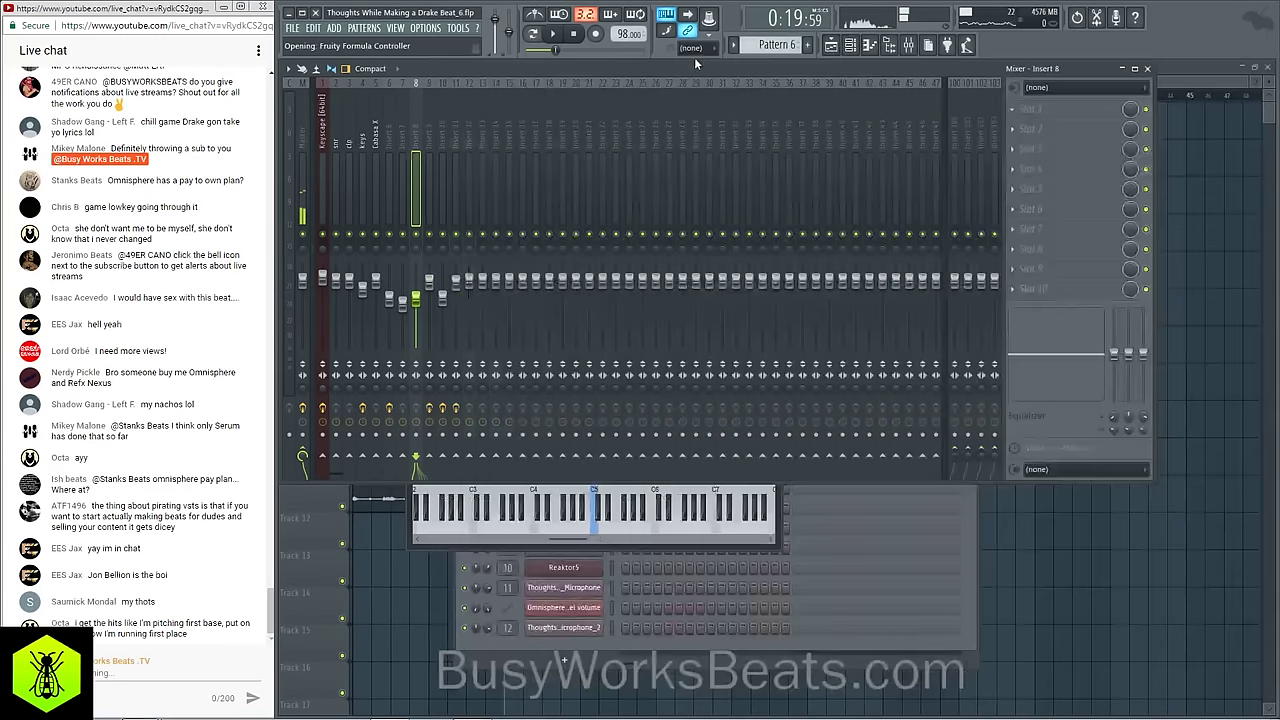
{"action": "right_click", "coordinate": [634, 168]}
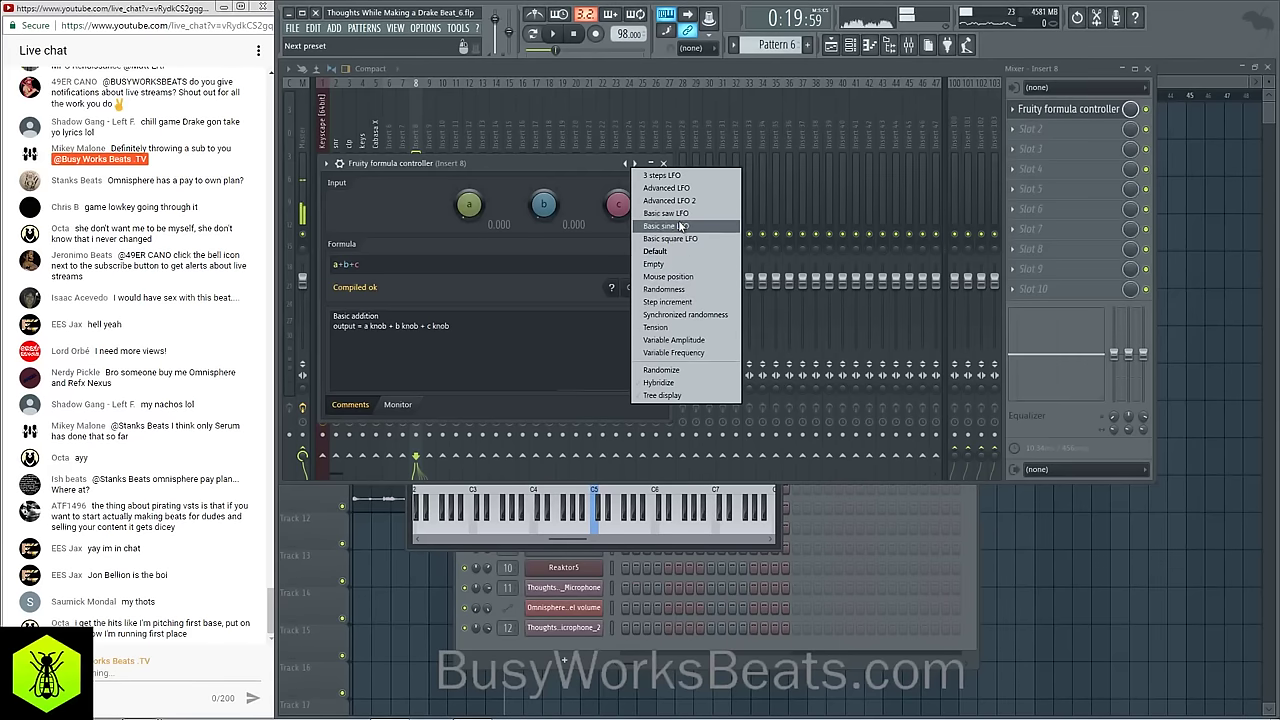
{"action": "left_click", "coordinate": [685, 228]}
{"action": "left_click", "coordinate": [663, 163]}
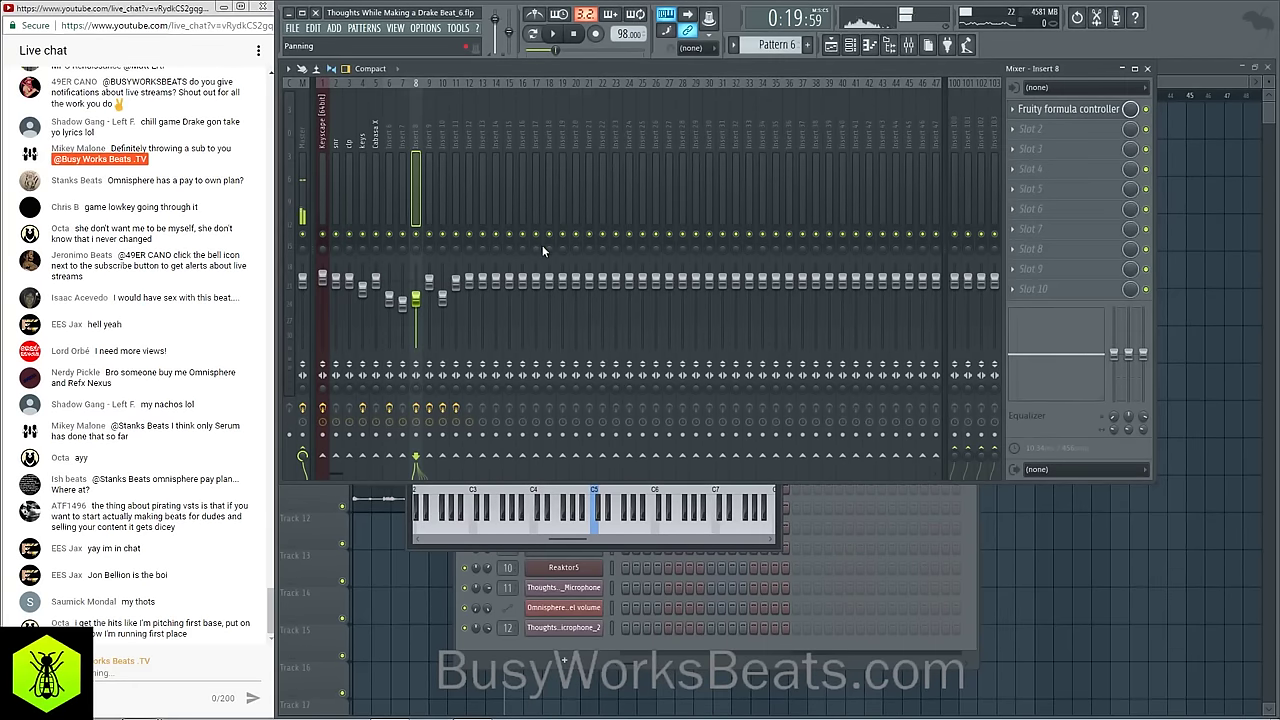
Step: Link Insert 8's panning to the Formula ctrl - Out internal controller
{"action": "right_click", "coordinate": [415, 247]}
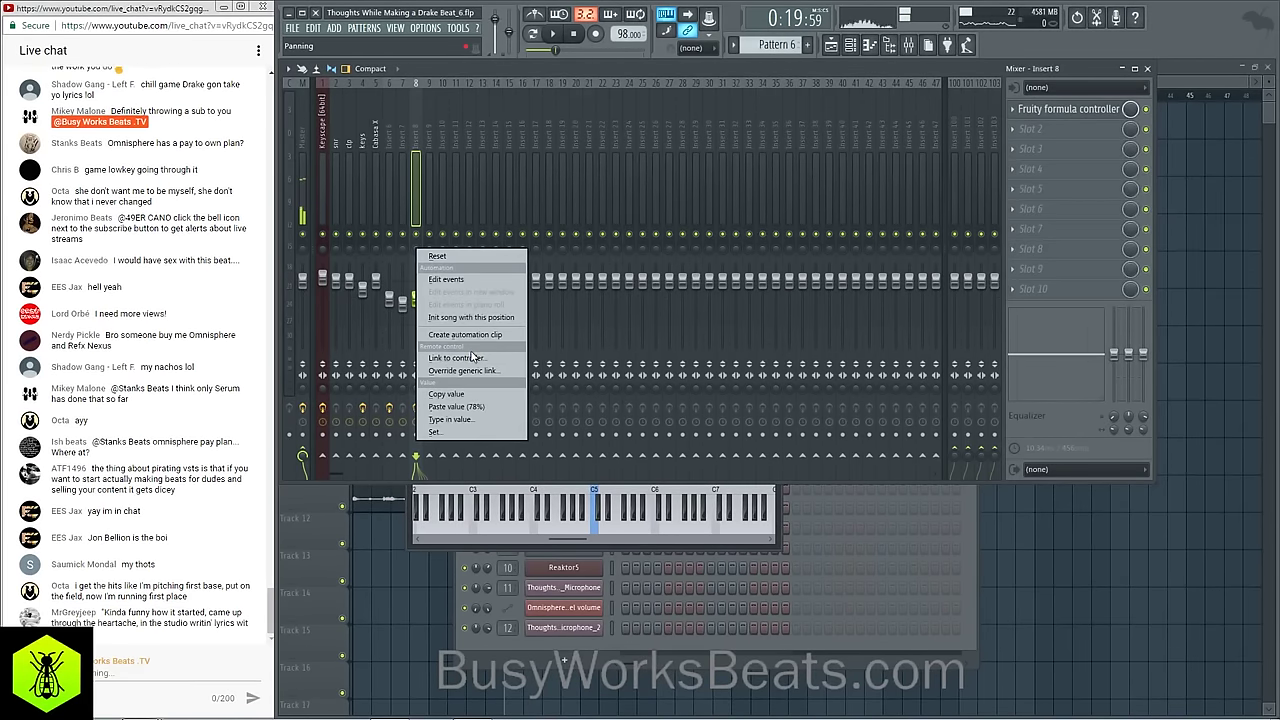
{"action": "left_click", "coordinate": [475, 358]}
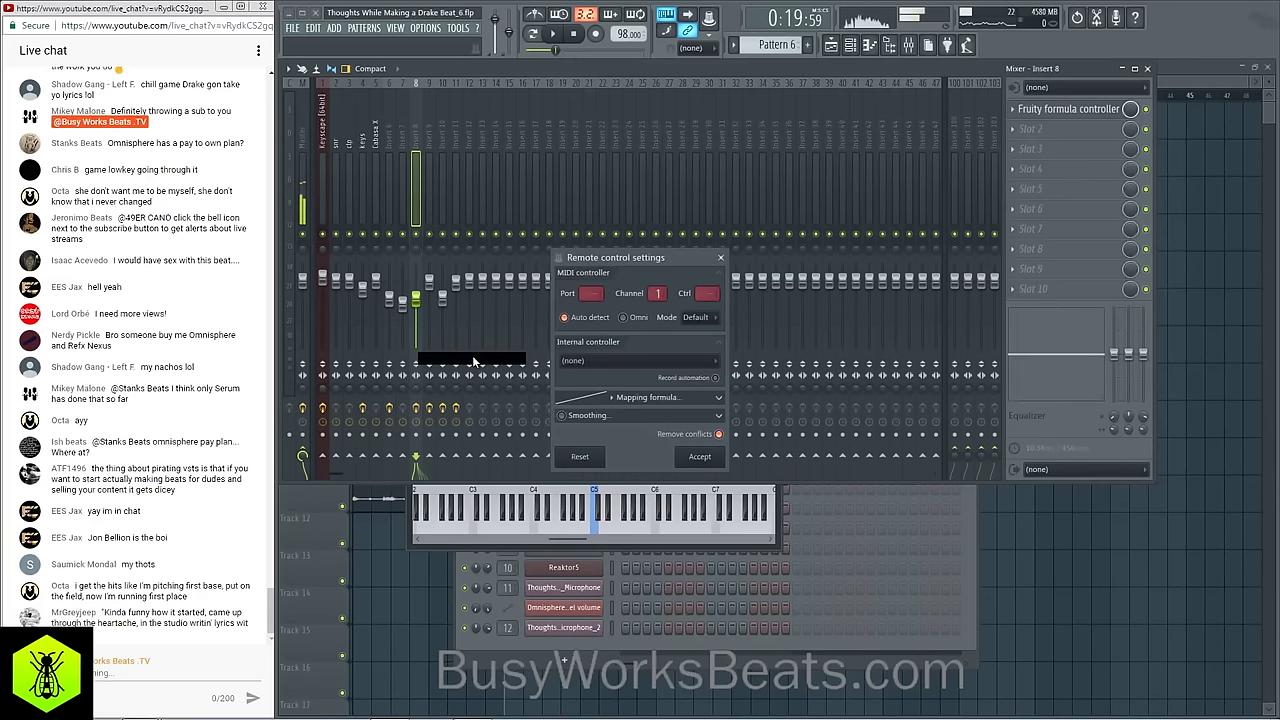
{"action": "left_click", "coordinate": [604, 366]}
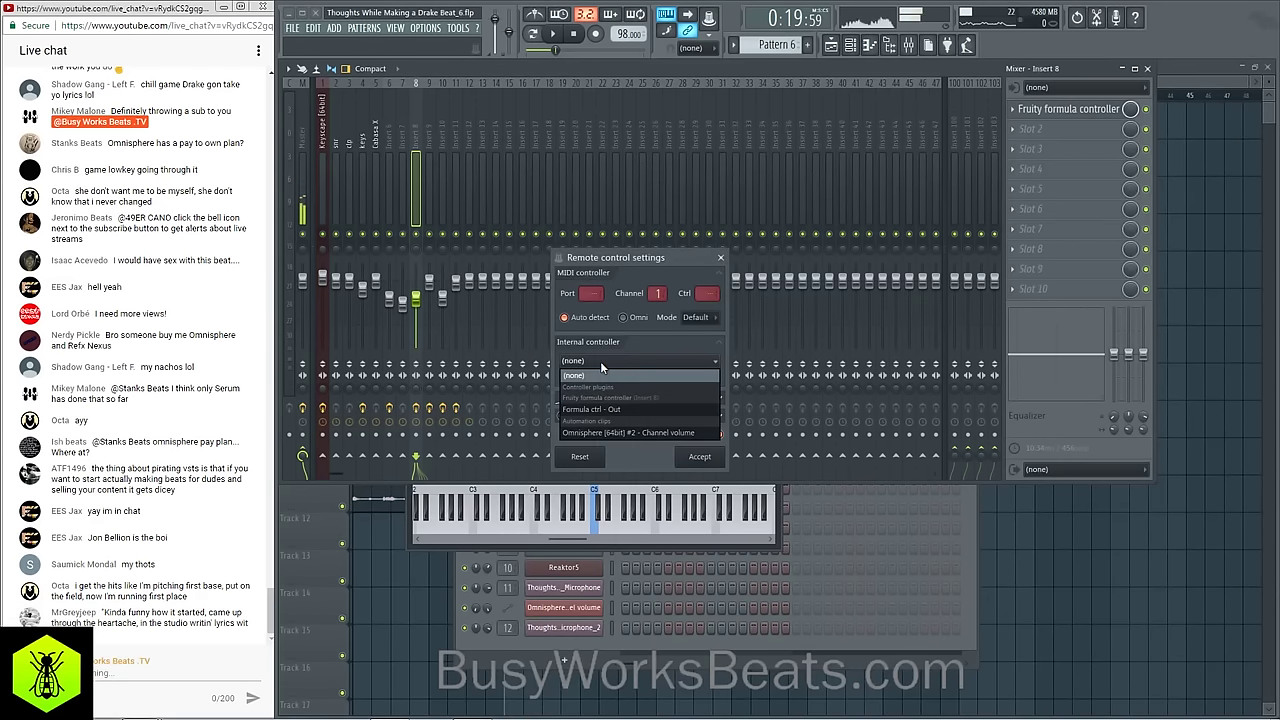
{"action": "left_click", "coordinate": [637, 409]}
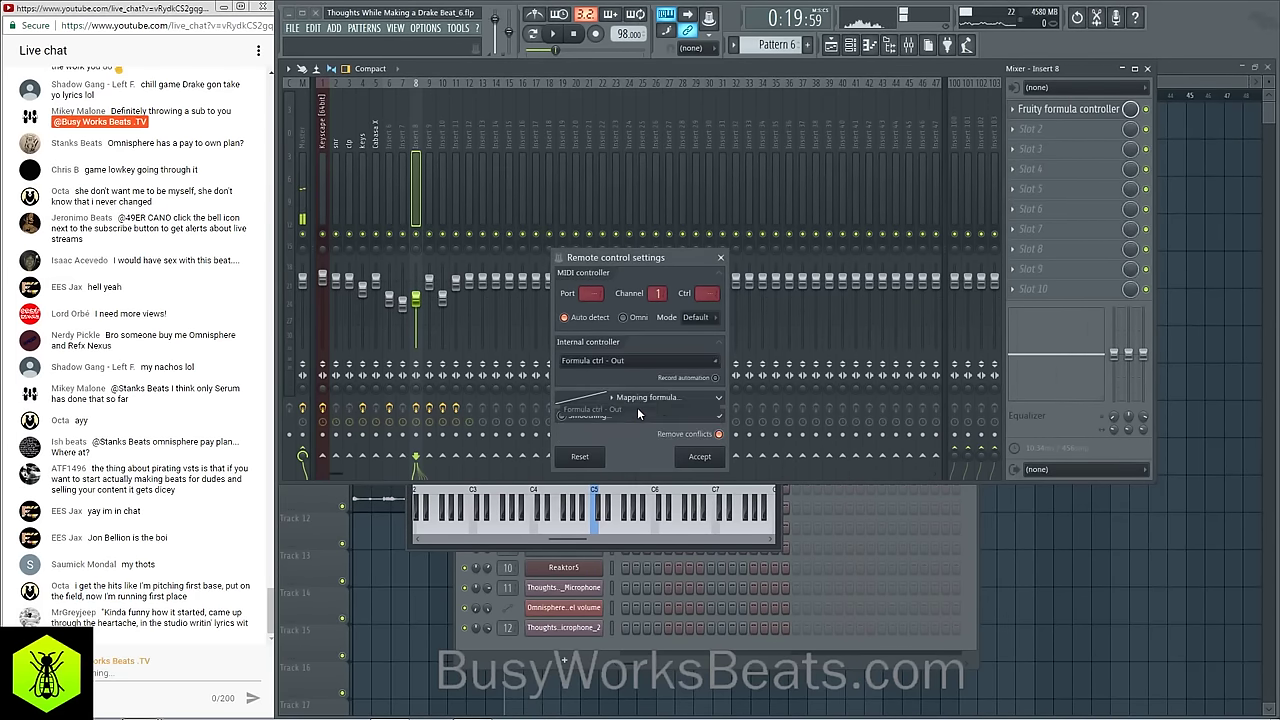
{"action": "left_click", "coordinate": [699, 457]}
Step: Listen to the hi-hat panning and set the formula controller's speed input c to 0.672
{"action": "key", "text": "space"}
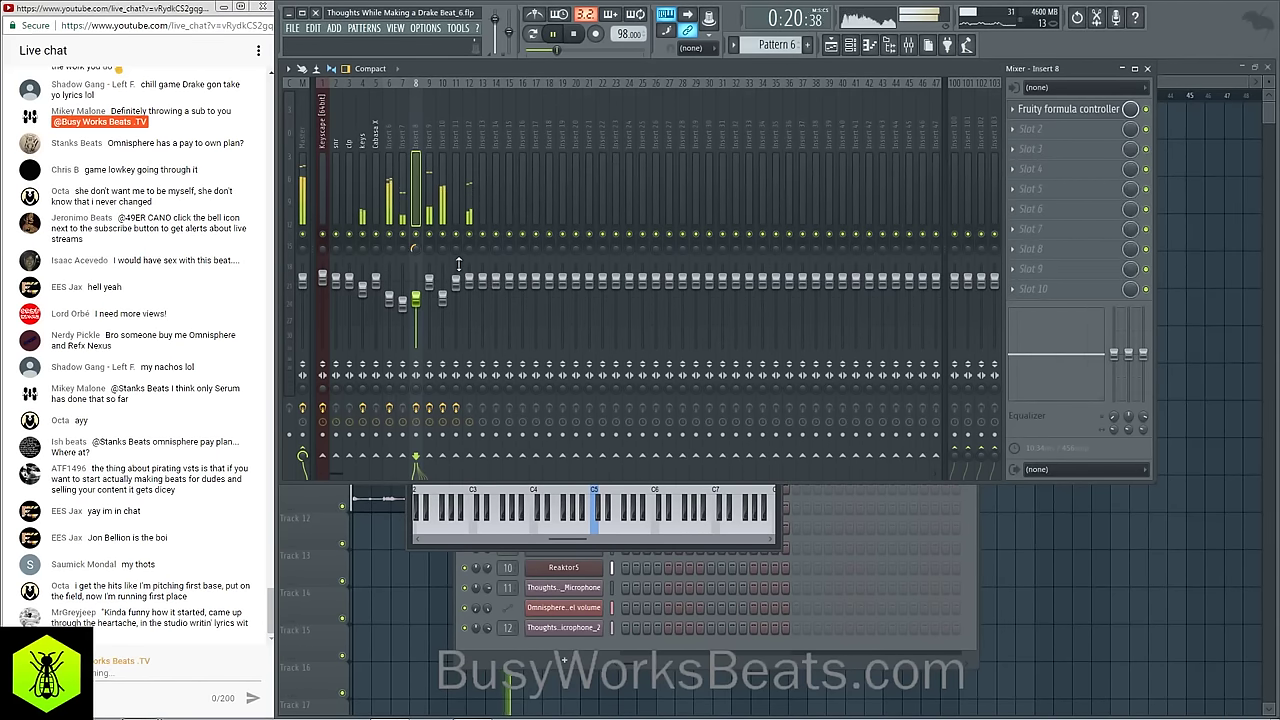
{"action": "key", "text": "F5"}
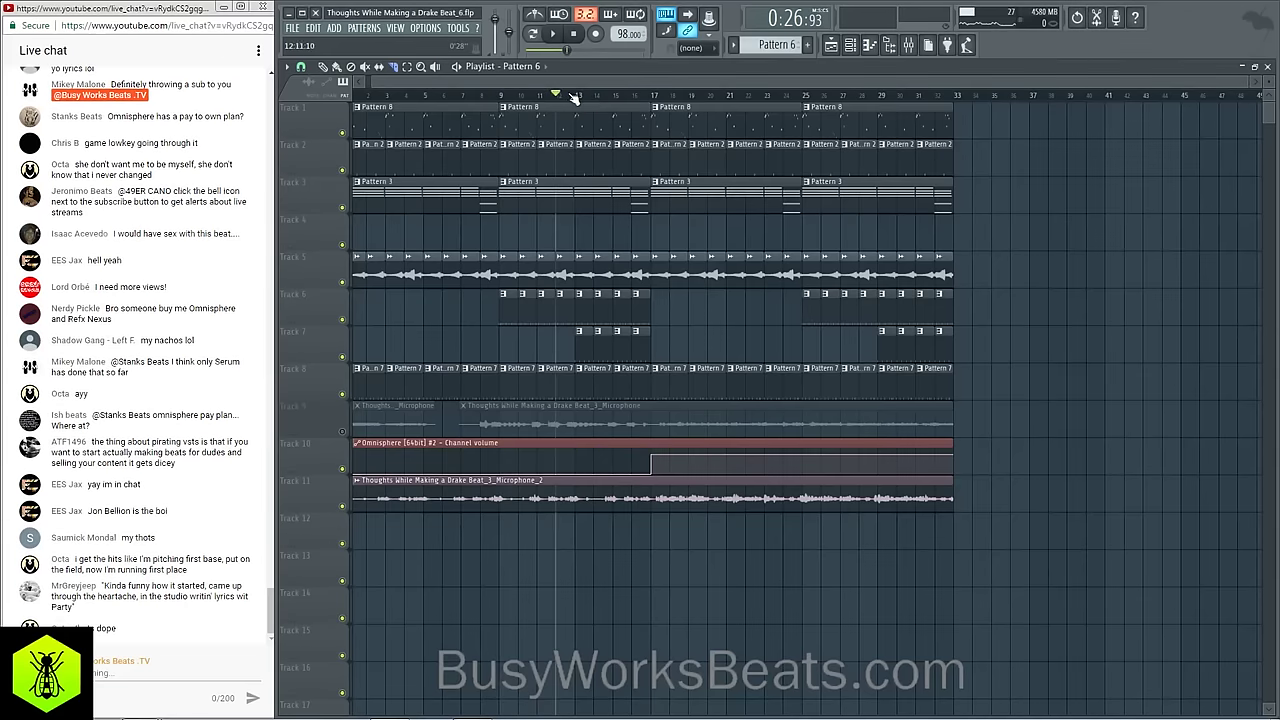
{"action": "key", "text": "F9"}
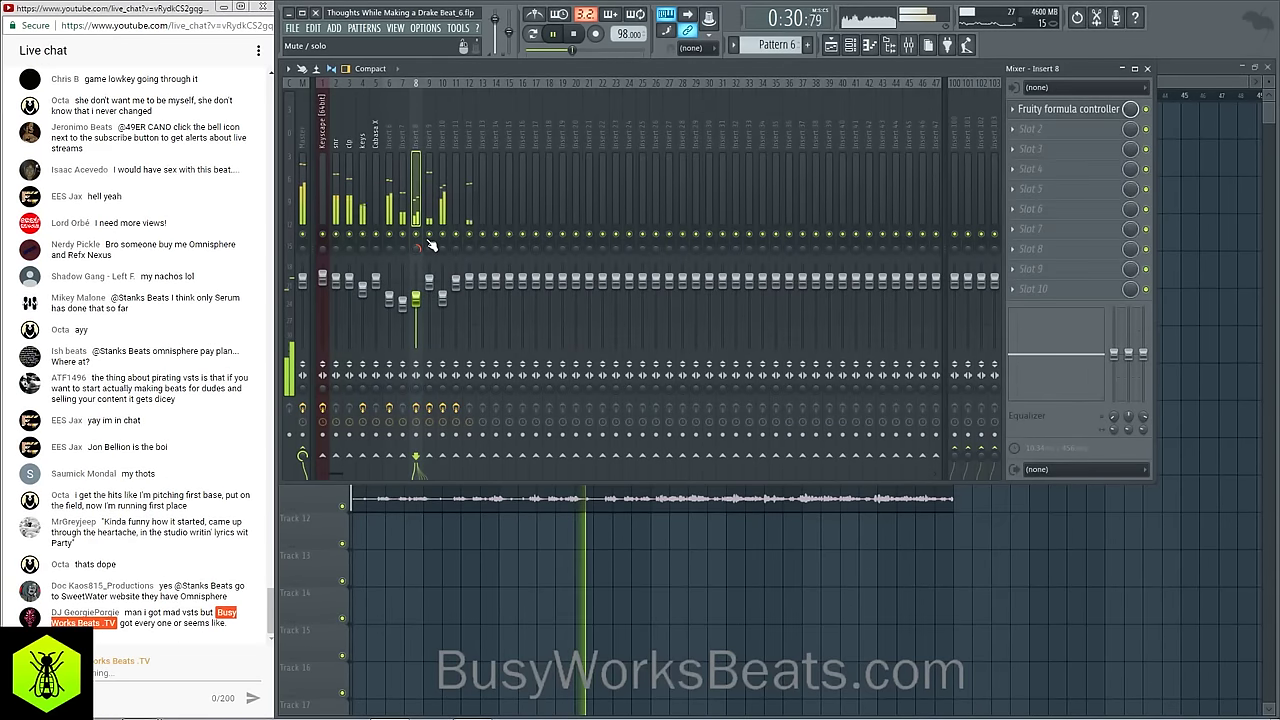
{"action": "key", "text": "space"}
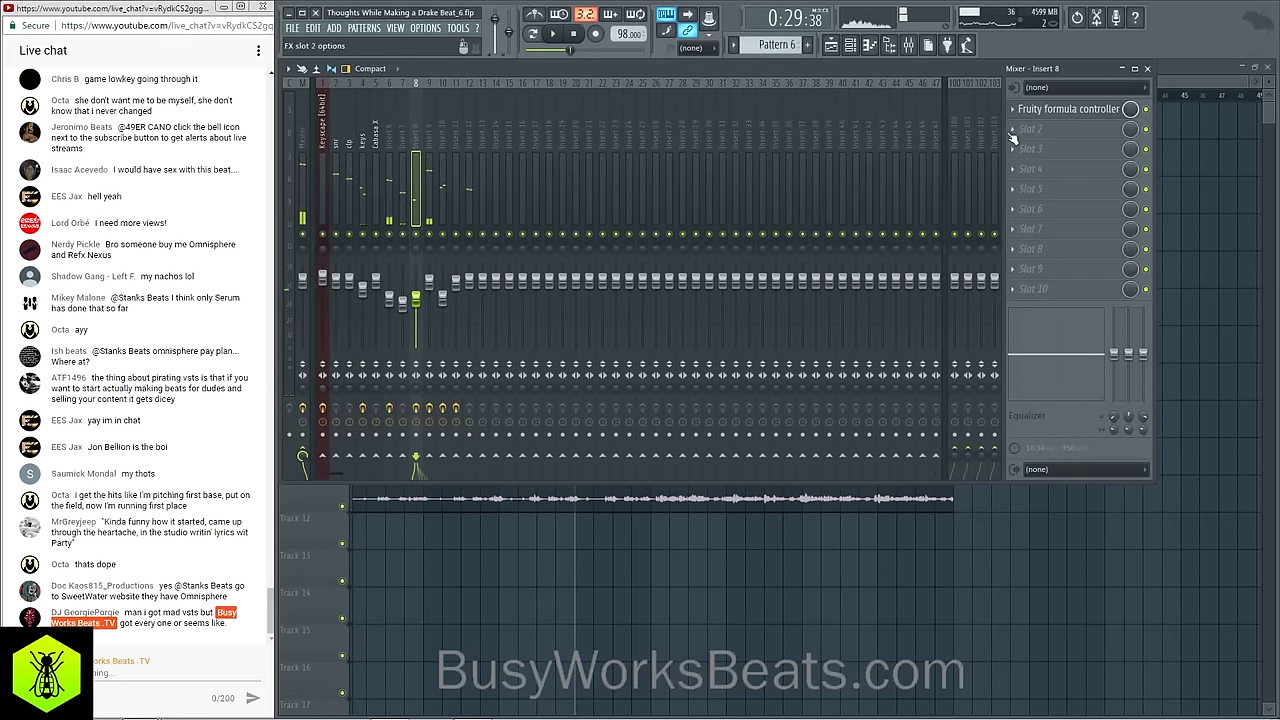
{"action": "left_click", "coordinate": [1084, 114]}
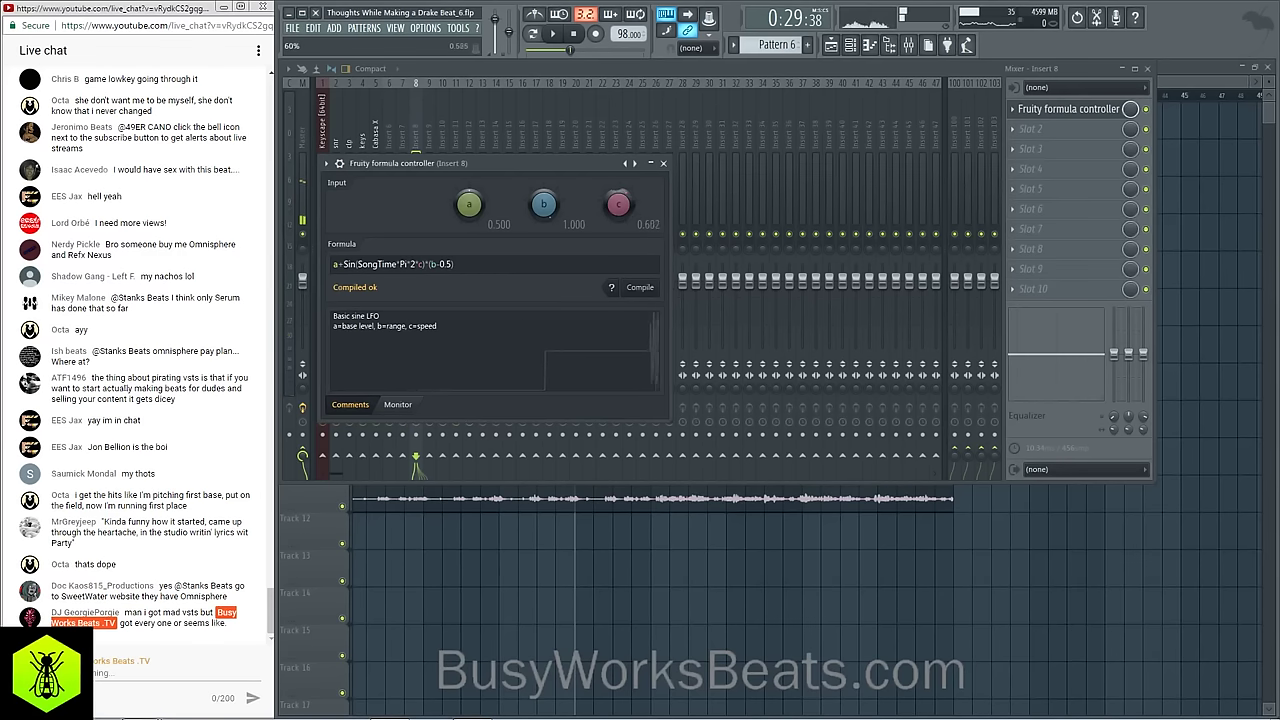
{"action": "left_click_drag", "start_coordinate": [626, 203], "coordinate": [626, 191]}
{"action": "key", "text": "space"}
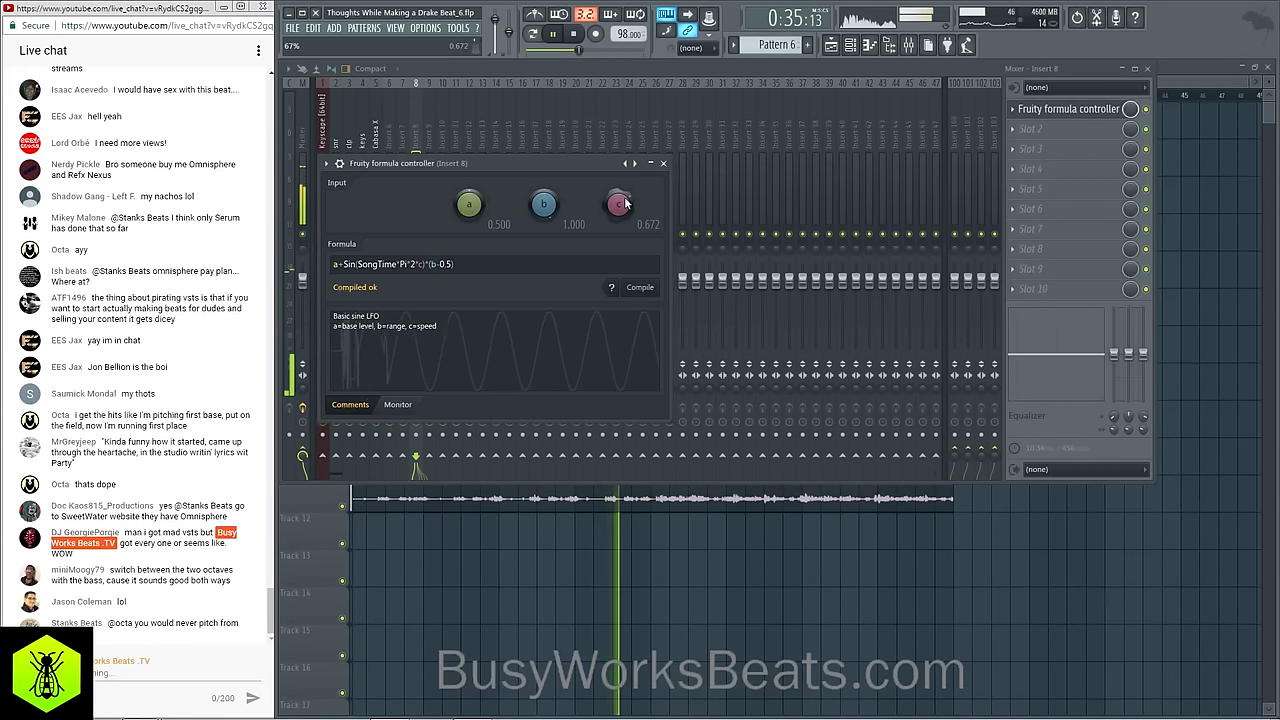
{"action": "left_click", "coordinate": [662, 163]}
Step: Save the project as a new version, Thoughts While Making a Drake Beat_7
{"action": "key", "text": "F9"}
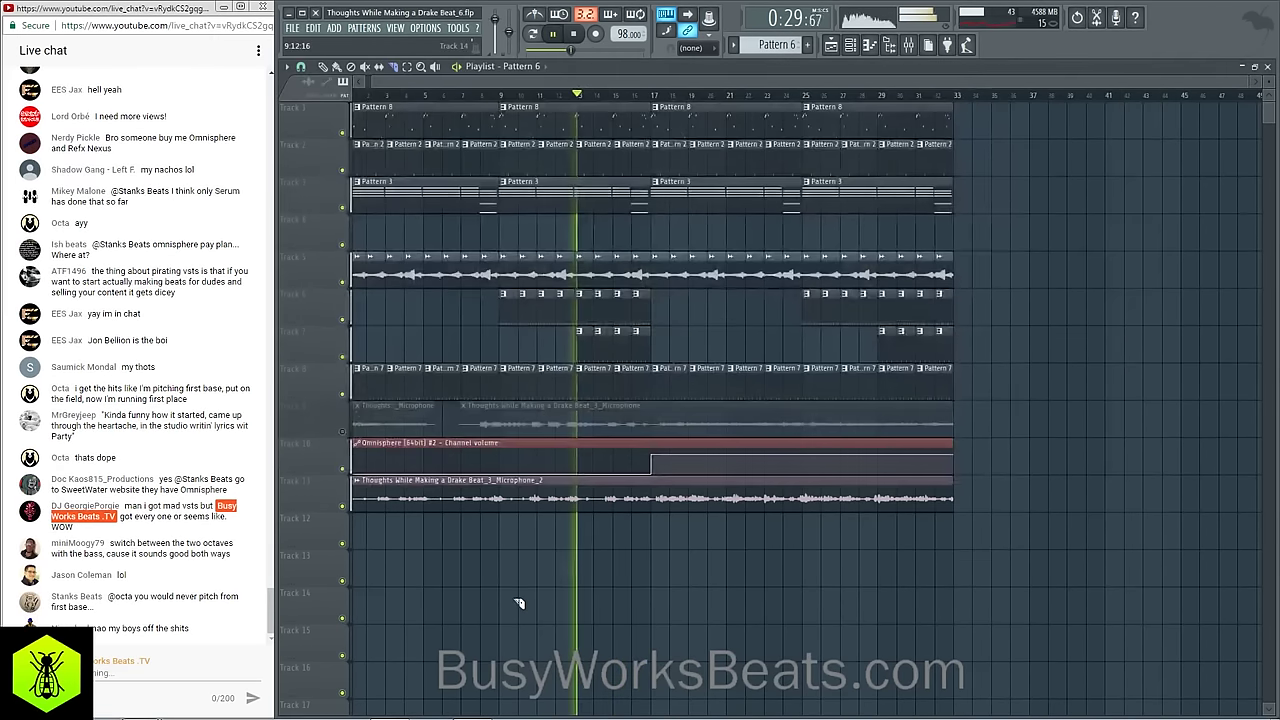
{"action": "left_click", "coordinate": [292, 28]}
{"action": "left_click", "coordinate": [330, 109]}
Step: Raise the snr and clp mixer track levels slightly while checking them against playback from the song's start
{"action": "key", "text": "space"}
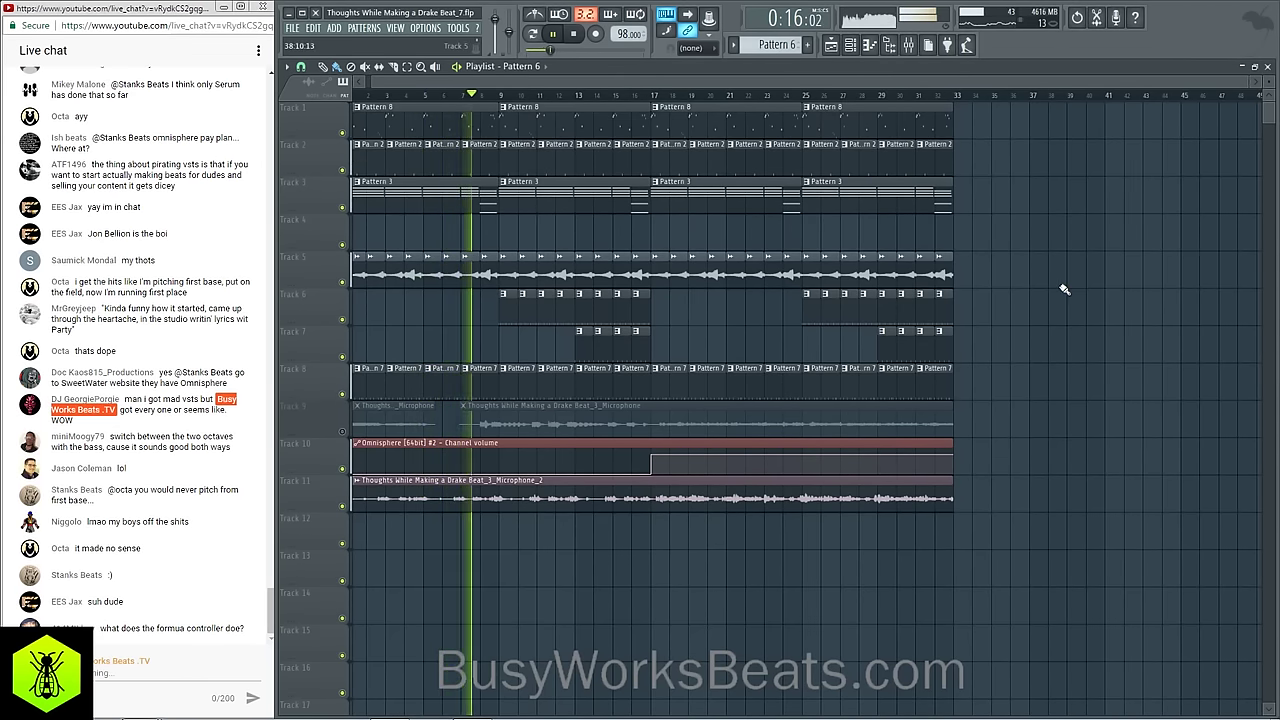
{"action": "left_click", "coordinate": [908, 45]}
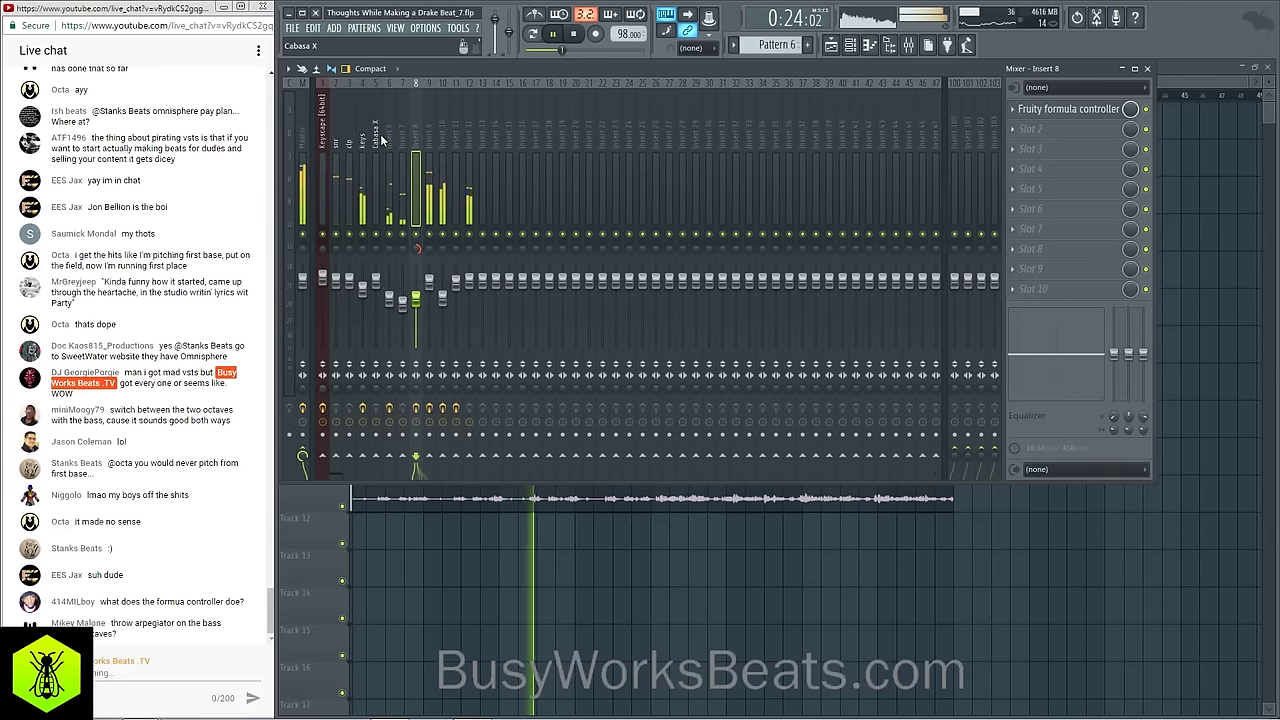
{"action": "left_click", "coordinate": [336, 130]}
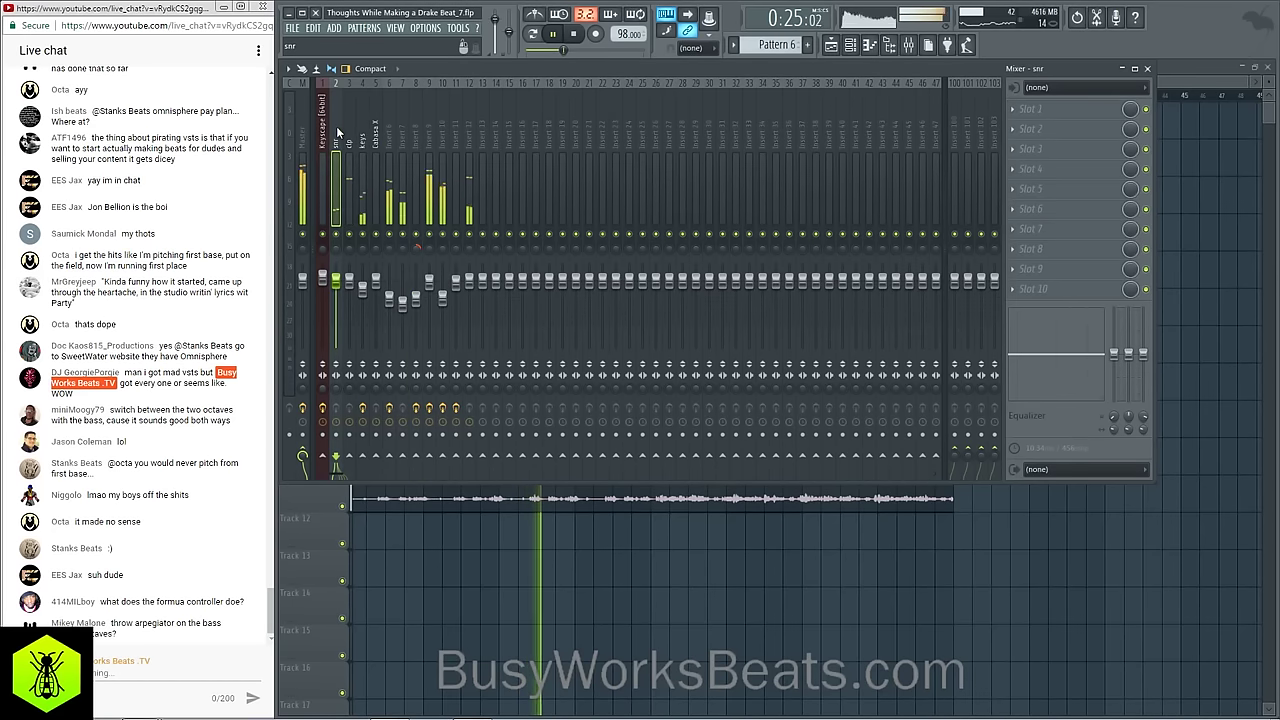
{"action": "key", "text": "space"}
{"action": "left_click", "coordinate": [348, 281]}
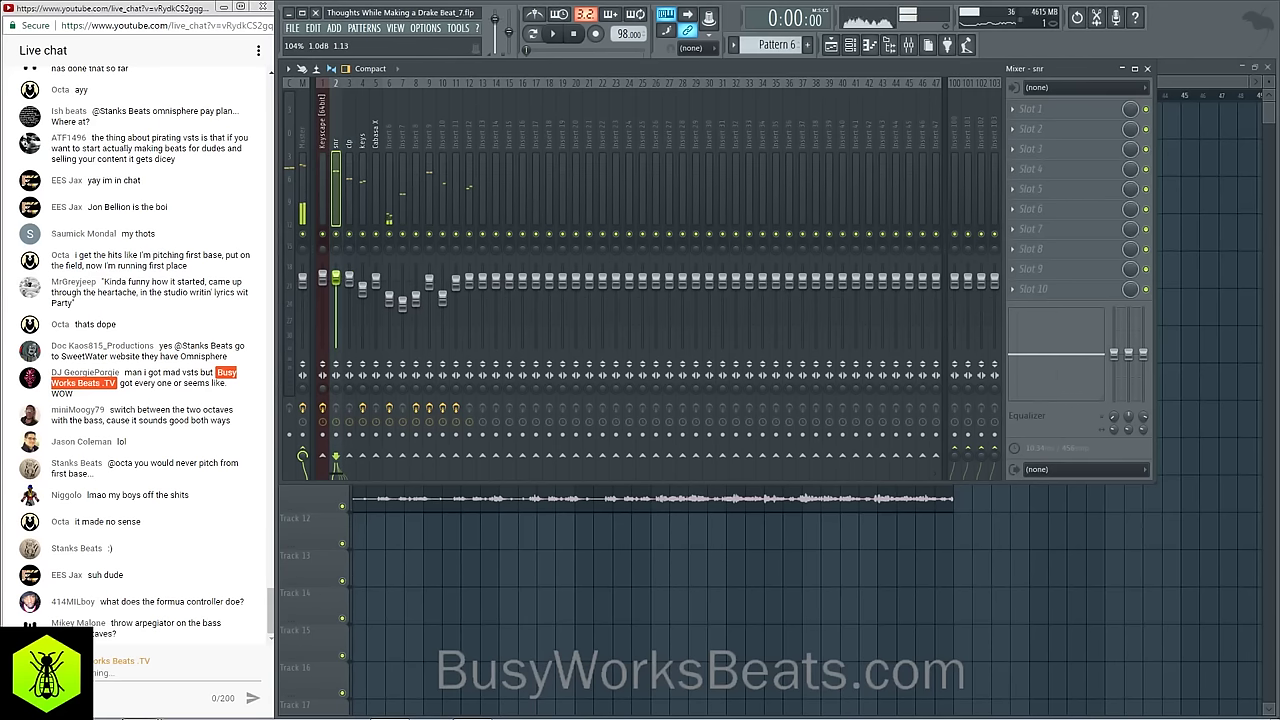
{"action": "key", "text": "space"}
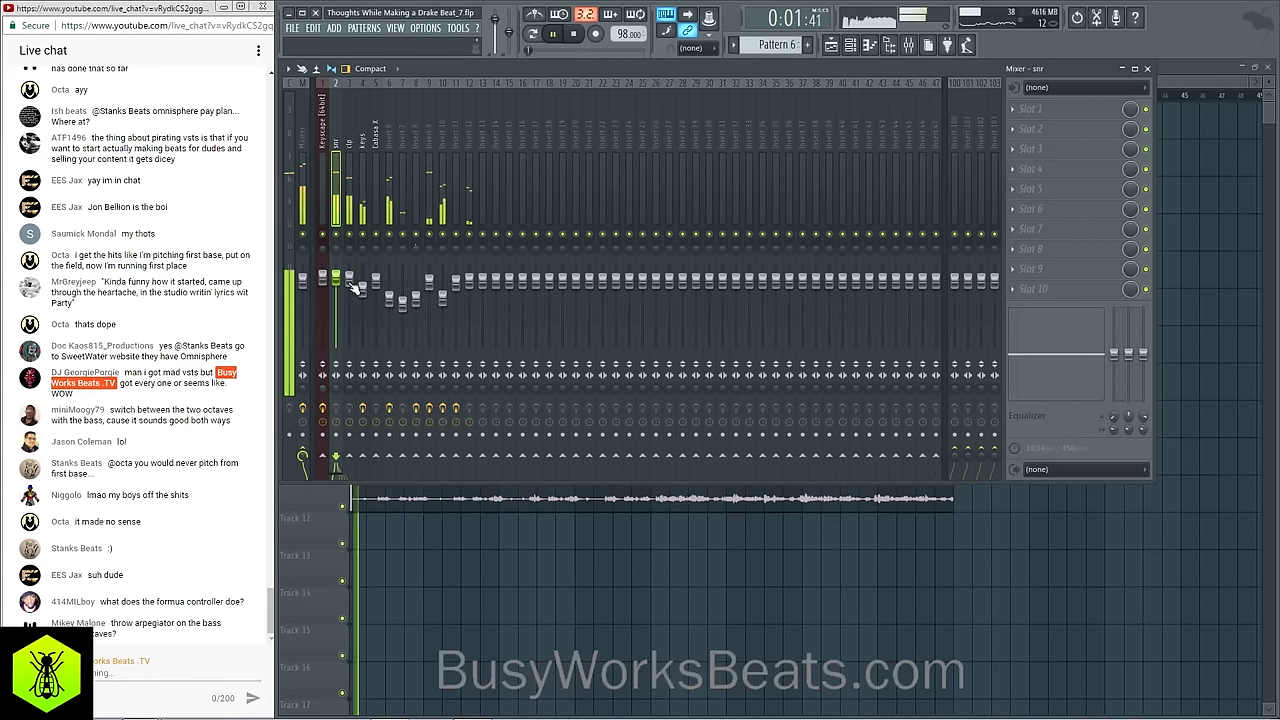
{"action": "left_click", "coordinate": [350, 282]}
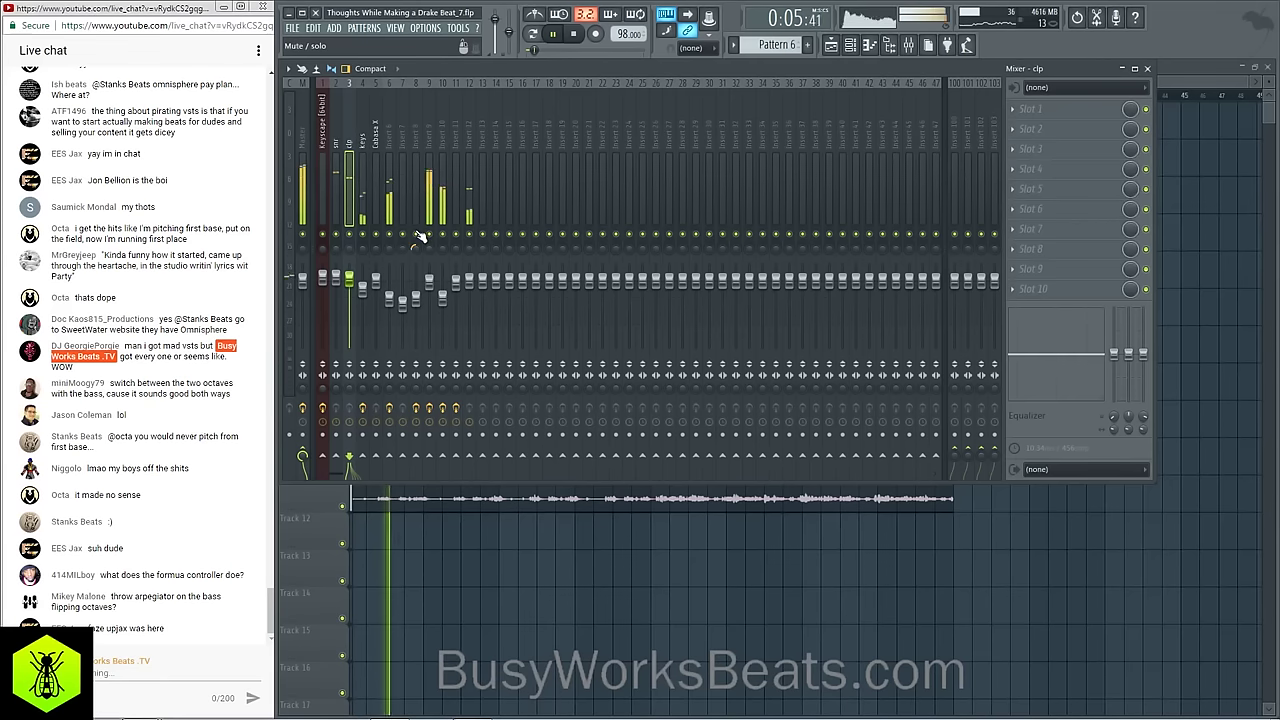
Step: Listen through the arrangement and raise Insert 12's level slightly in the mixer
{"action": "key", "text": "F9"}
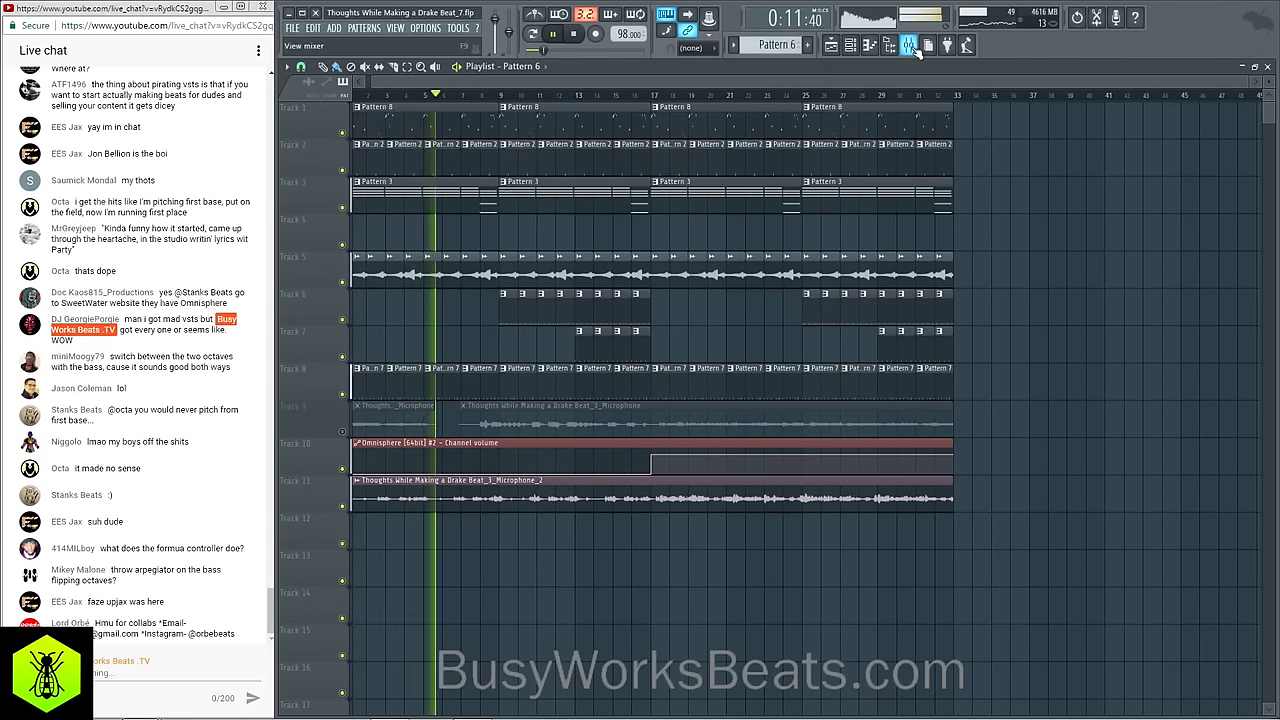
{"action": "key", "text": "F9"}
{"action": "left_click", "coordinate": [307, 116]}
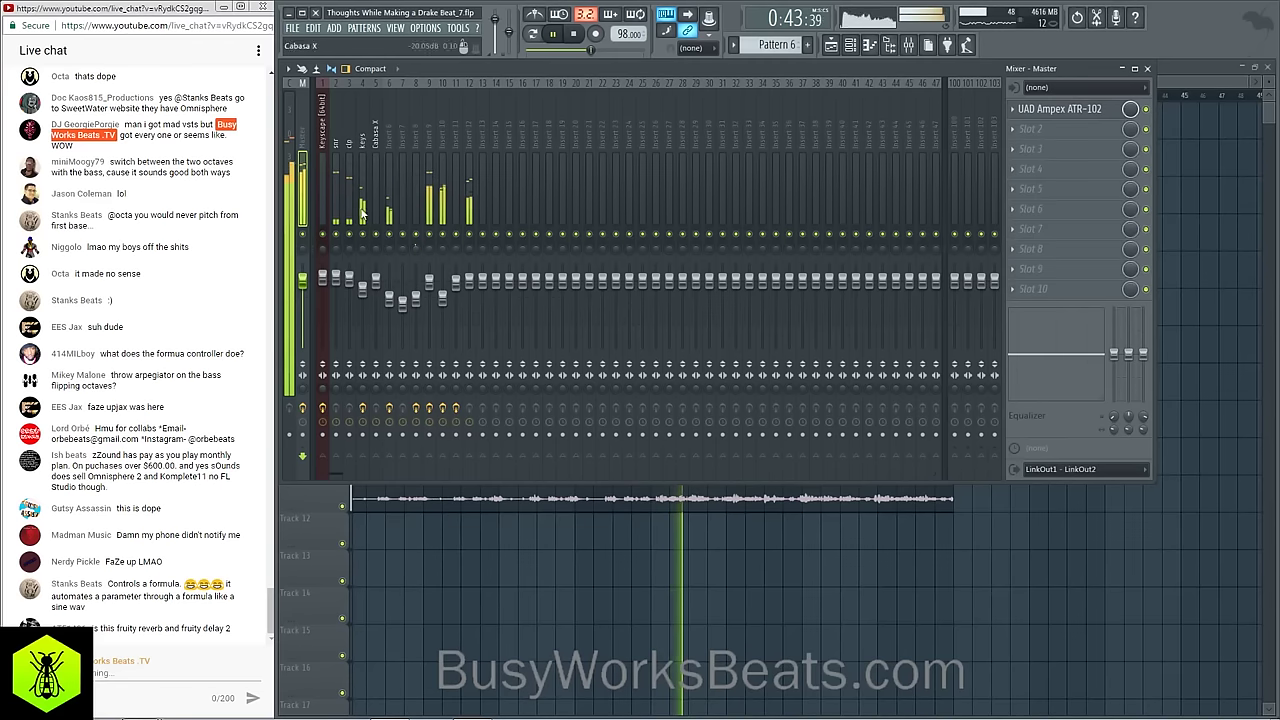
{"action": "left_click", "coordinate": [474, 137]}
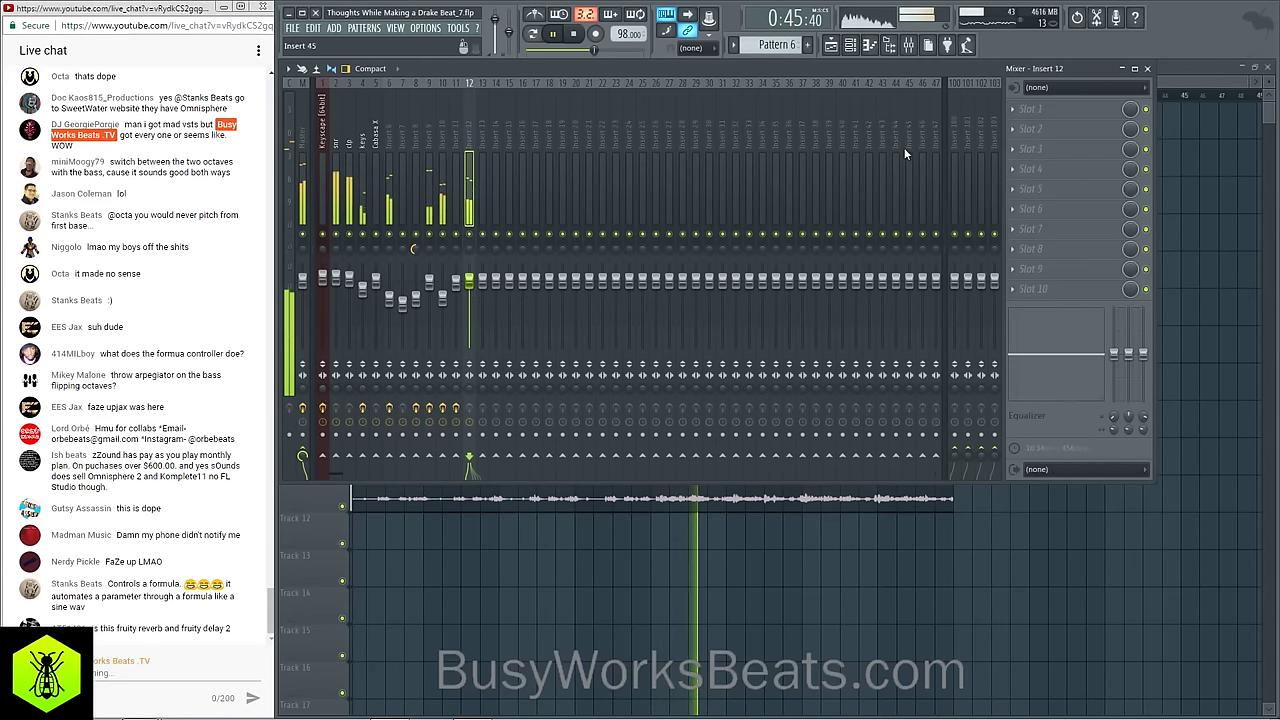
{"action": "left_click", "coordinate": [1213, 312]}
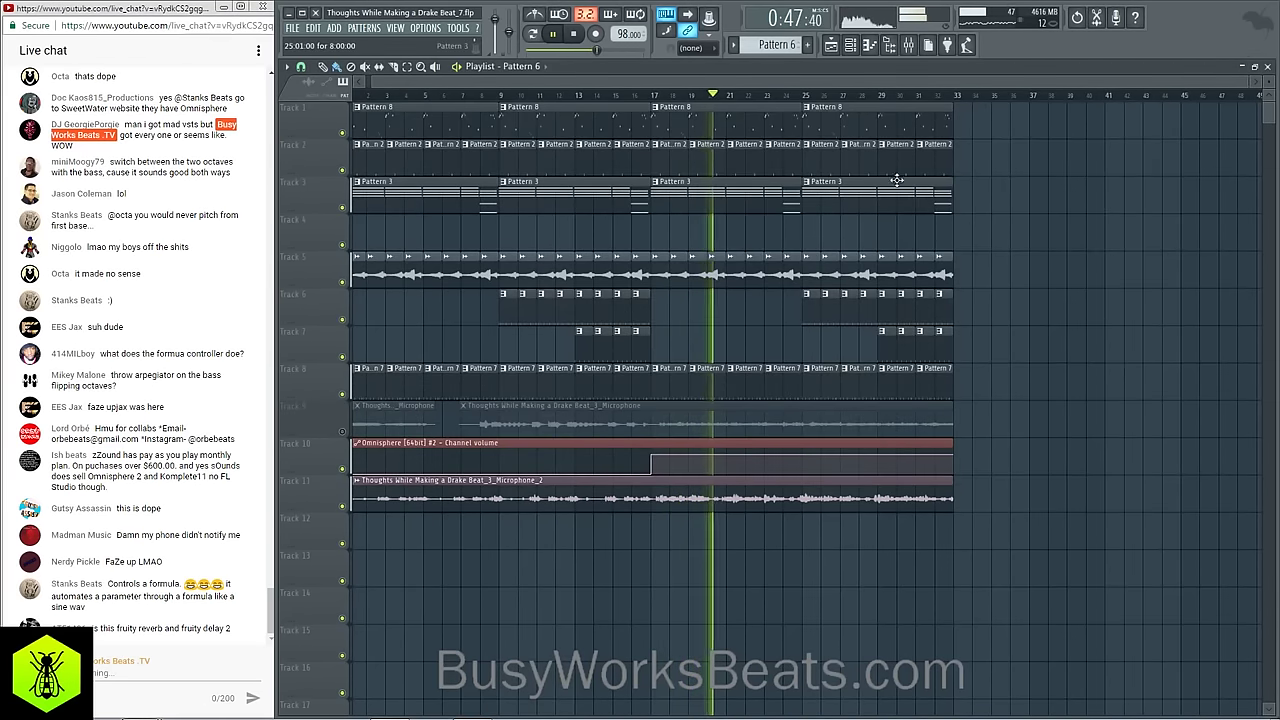
{"action": "left_click", "coordinate": [910, 50]}
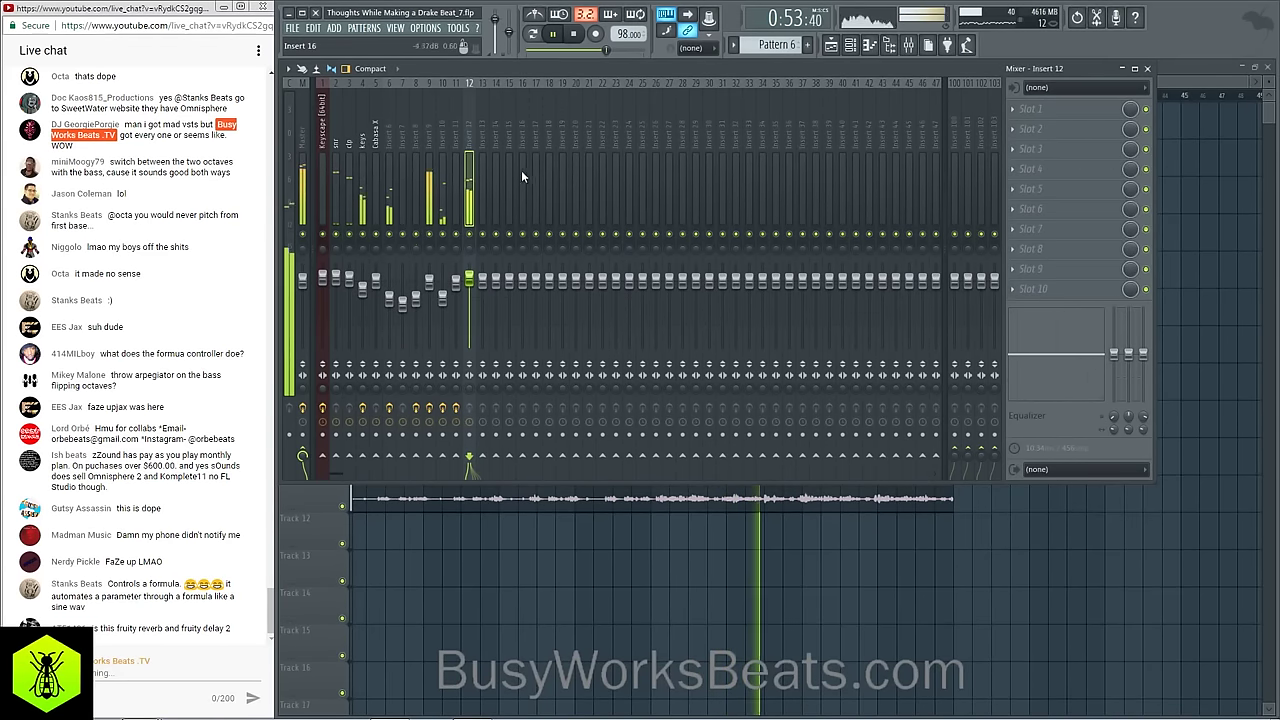
{"action": "key", "text": "F9"}
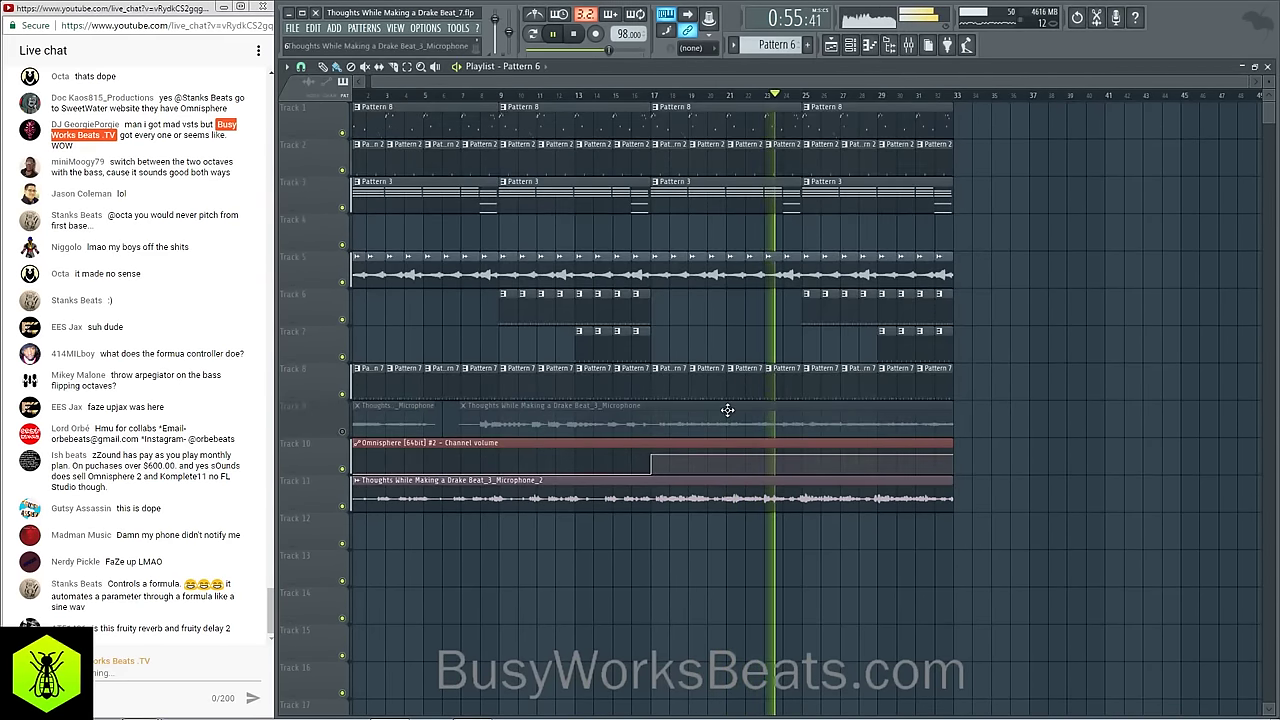
{"action": "left_click", "coordinate": [908, 52]}
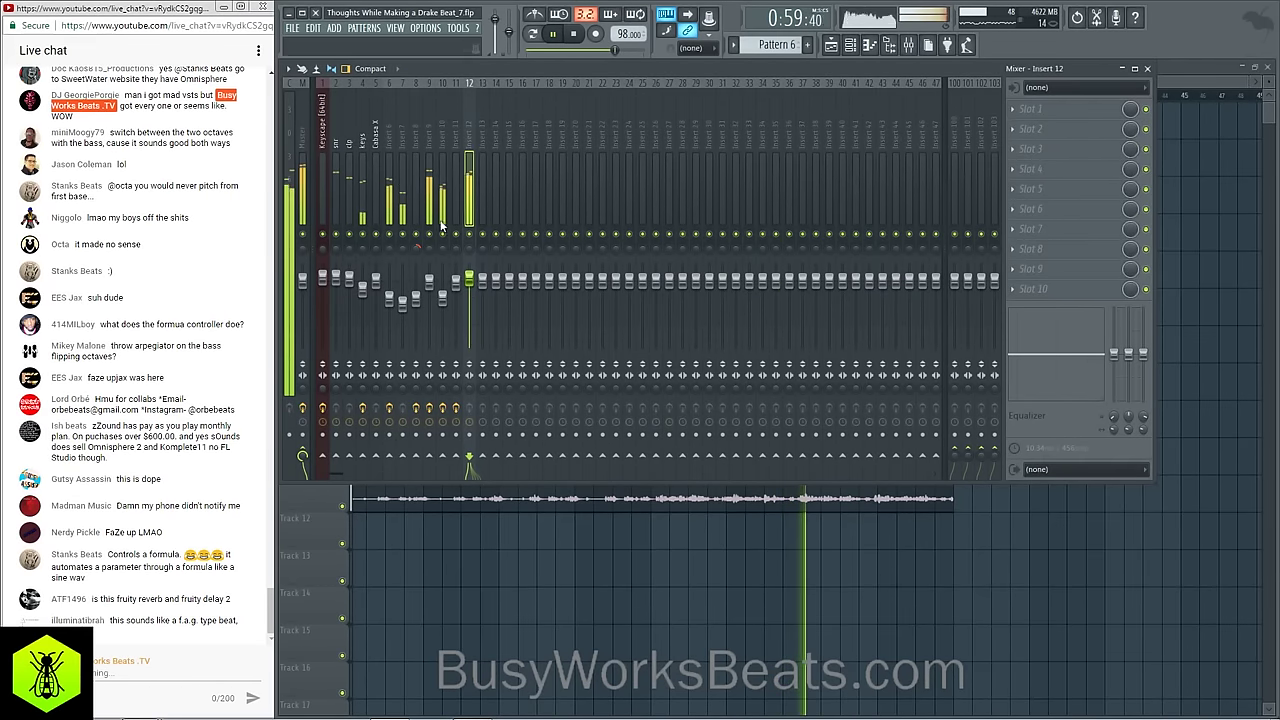
Step: Save the project as a new version, Thoughts While Making a Drake Beat_8
{"action": "left_click", "coordinate": [307, 28]}
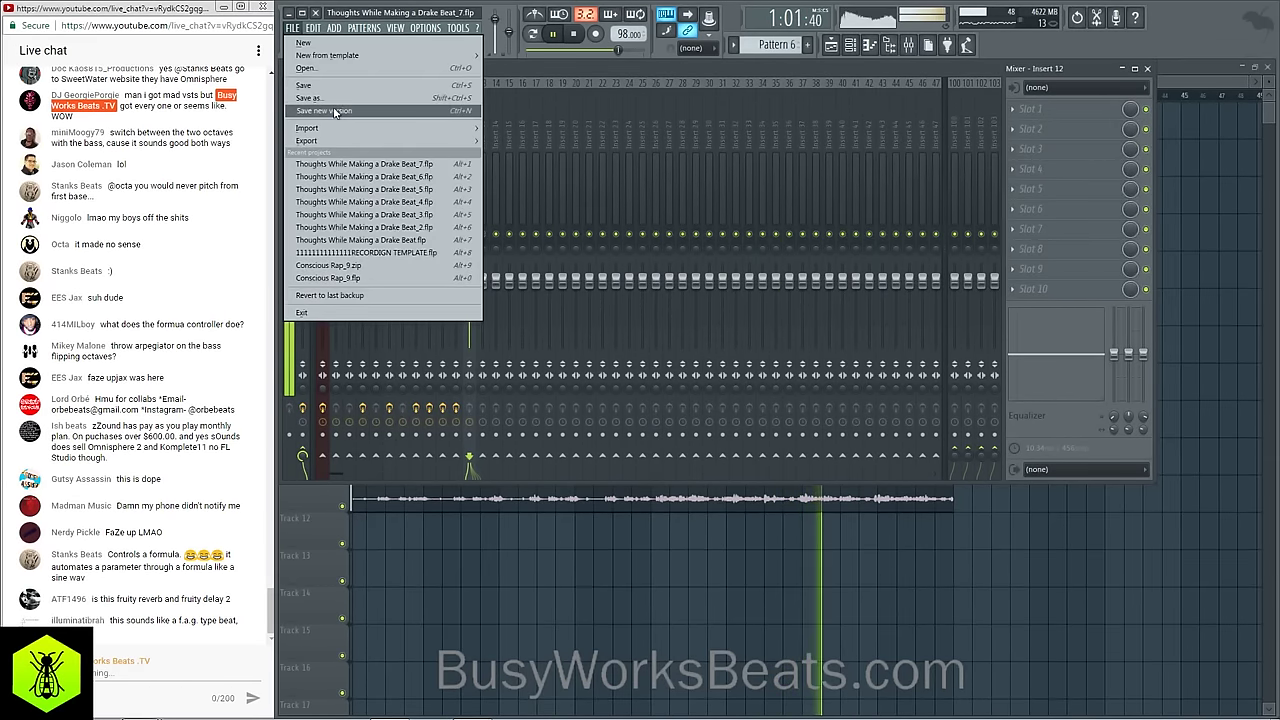
{"action": "left_click", "coordinate": [330, 106]}
{"action": "left_click", "coordinate": [443, 586]}
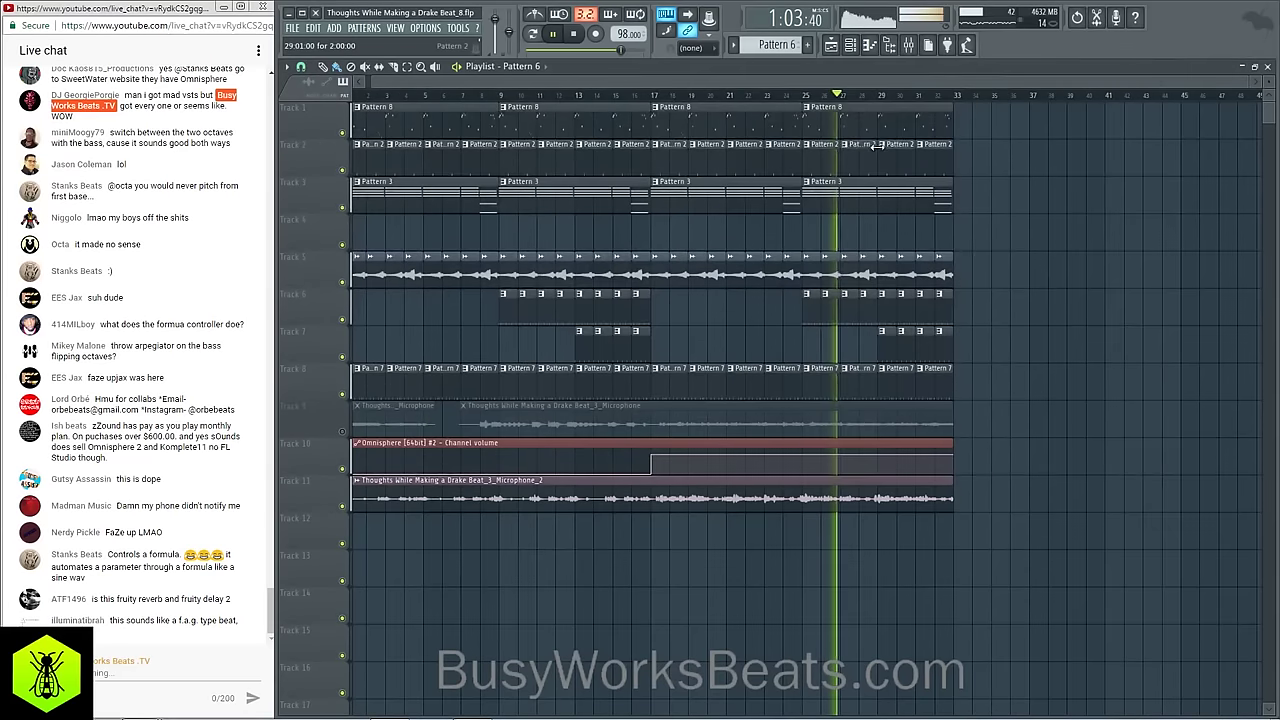
Step: Move the playback position to bar 25 and audition mixer tracks Insert 9 and Insert 6 from there
{"action": "left_click", "coordinate": [909, 47]}
{"action": "key", "text": "space"}
{"action": "left_click", "coordinate": [436, 142]}
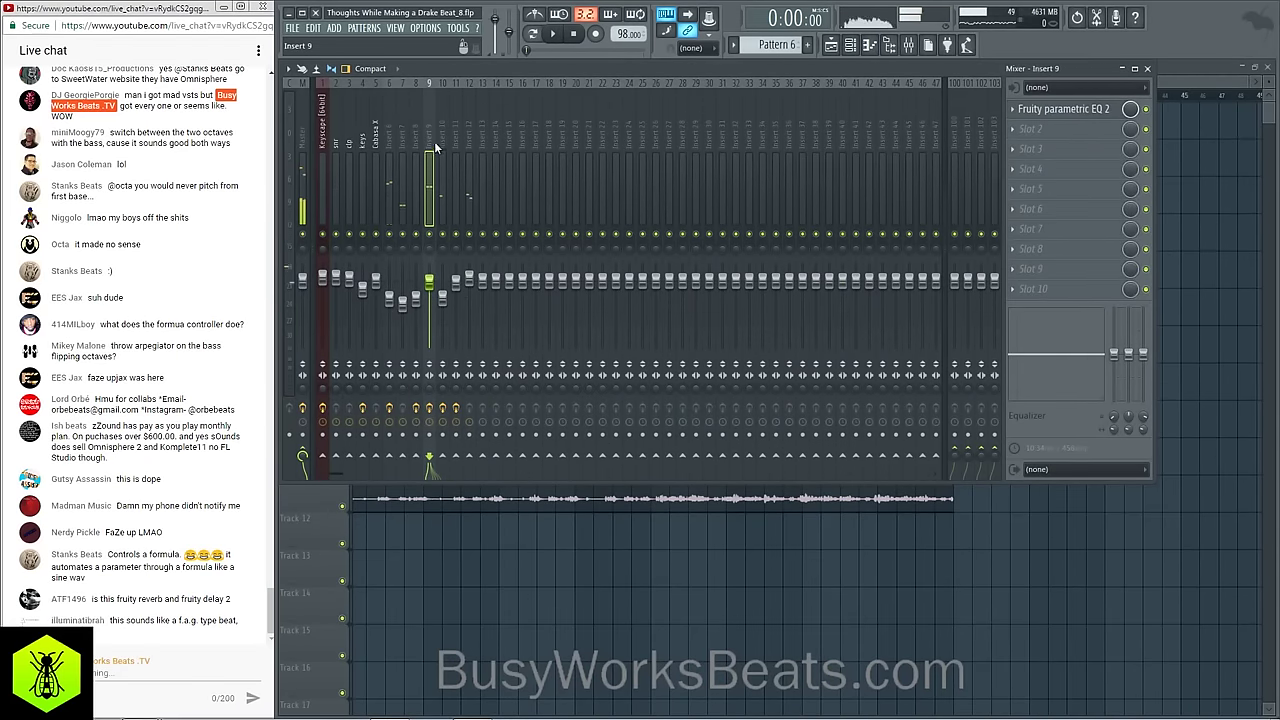
{"action": "left_click", "coordinate": [579, 503]}
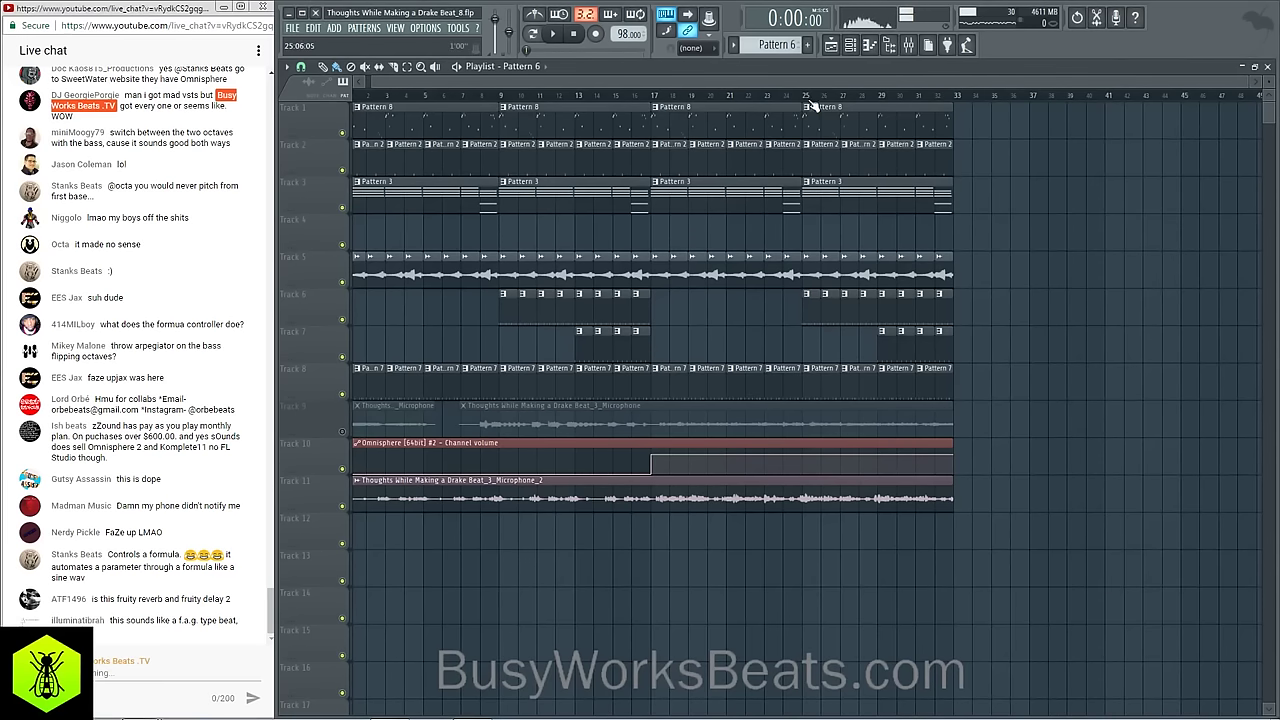
{"action": "left_click", "coordinate": [909, 46]}
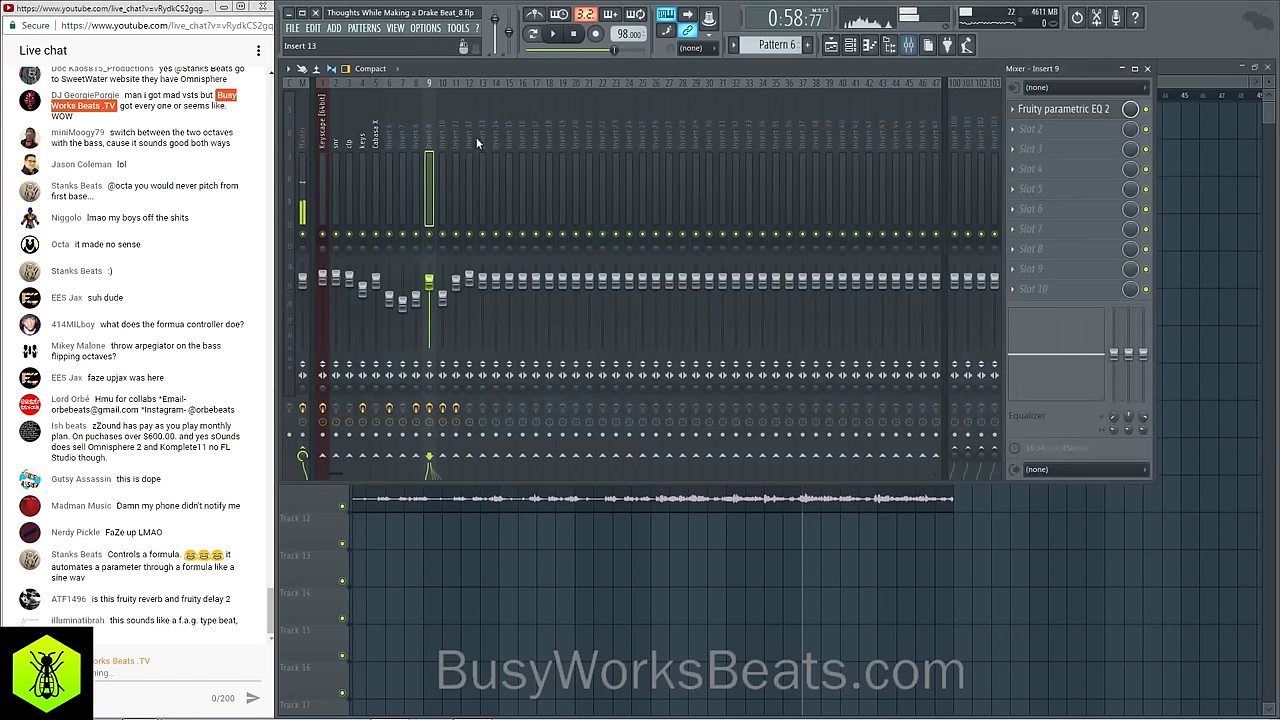
{"action": "key", "text": "space"}
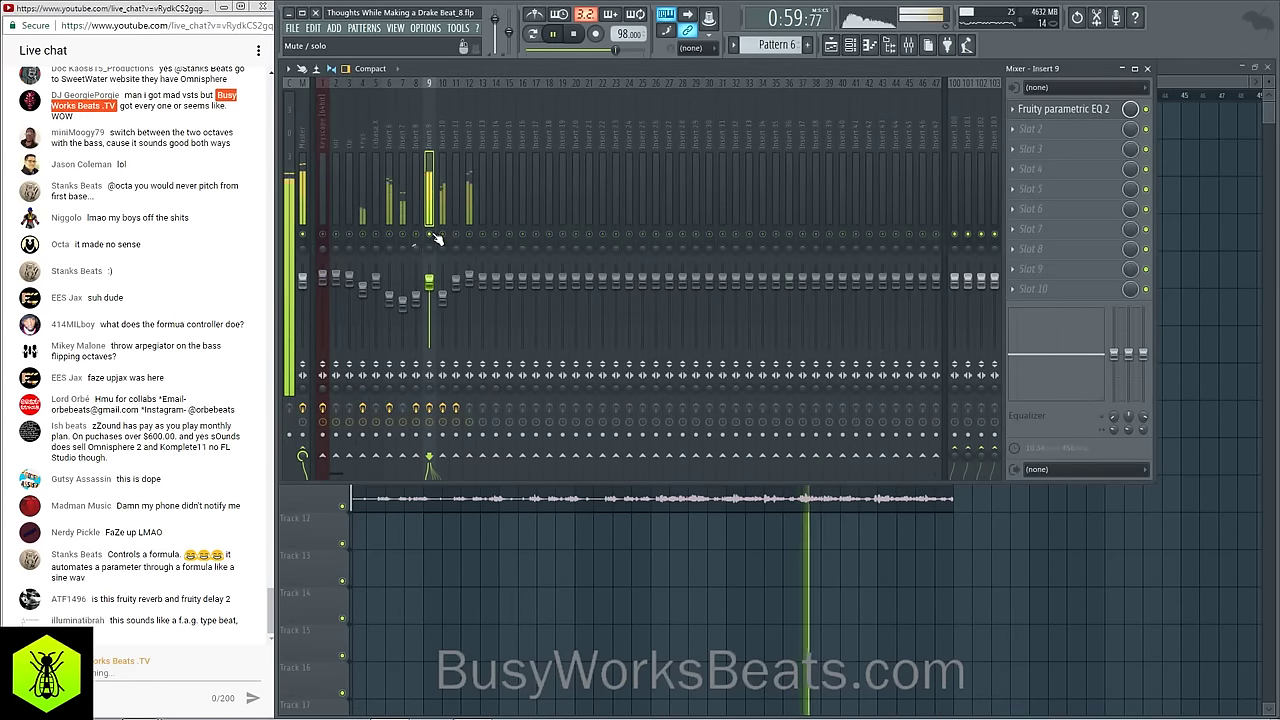
{"action": "key", "text": "space"}
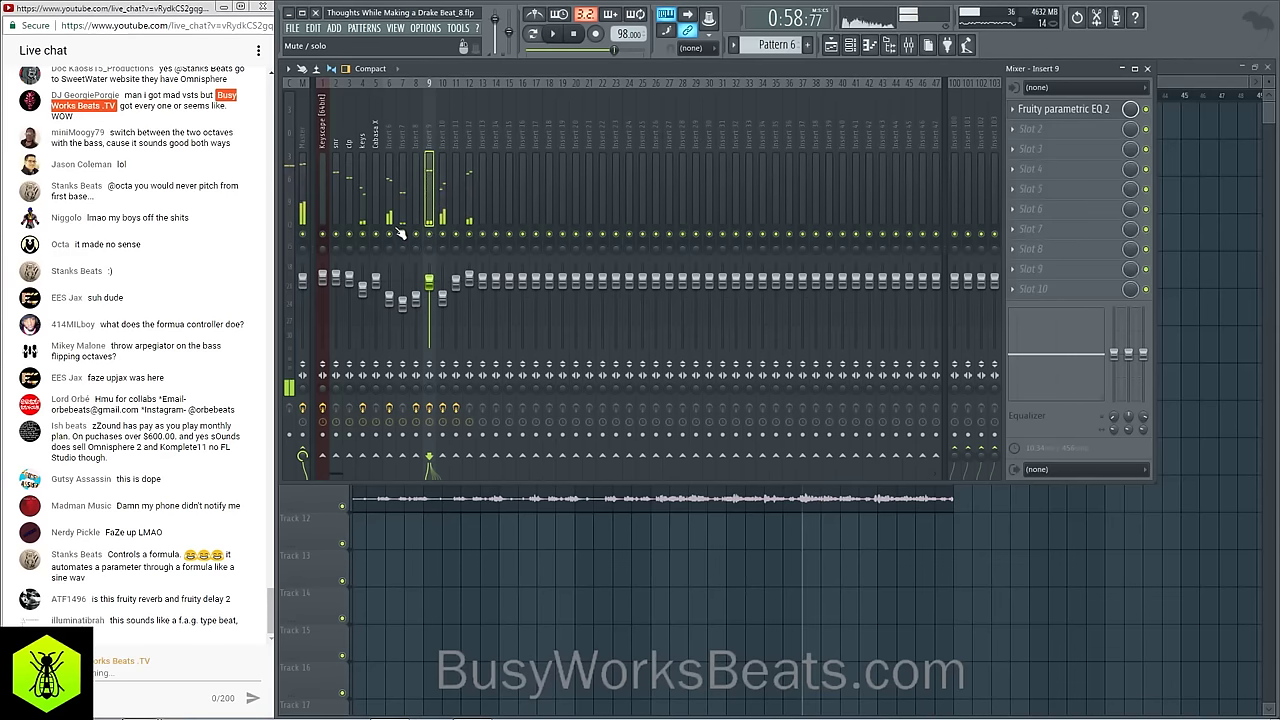
{"action": "left_click", "coordinate": [390, 137]}
{"action": "key", "text": "space"}
{"action": "key", "text": "space"}
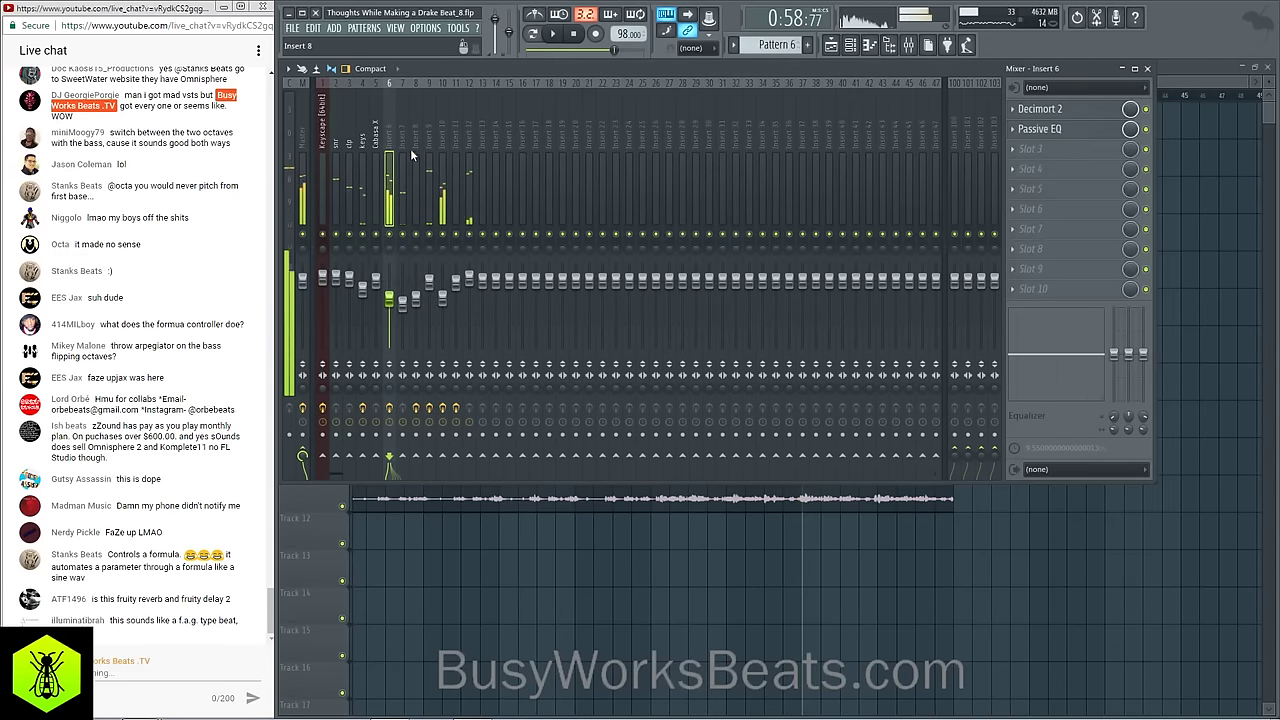
Step: Add Fruity Limiter to Insert 6's third effect slot and set it to compressor mode with a very low threshold and high ratio
{"action": "left_click", "coordinate": [1030, 149]}
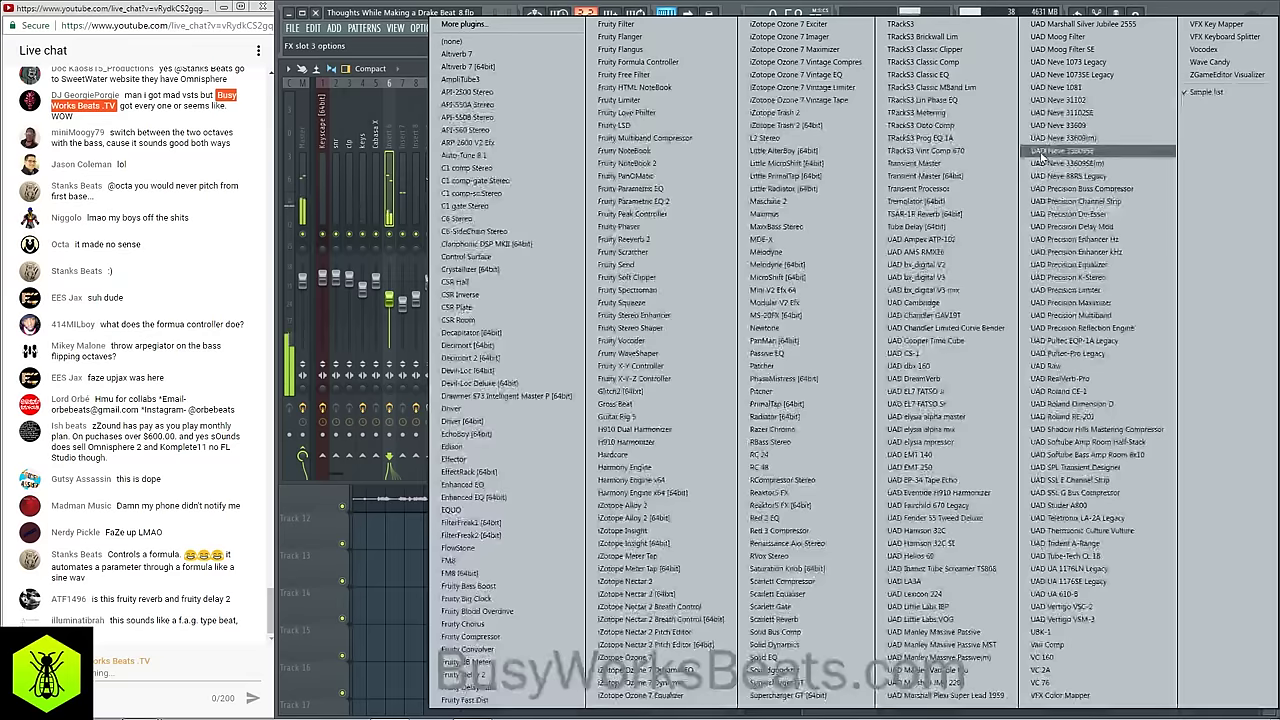
{"action": "left_click", "coordinate": [640, 100]}
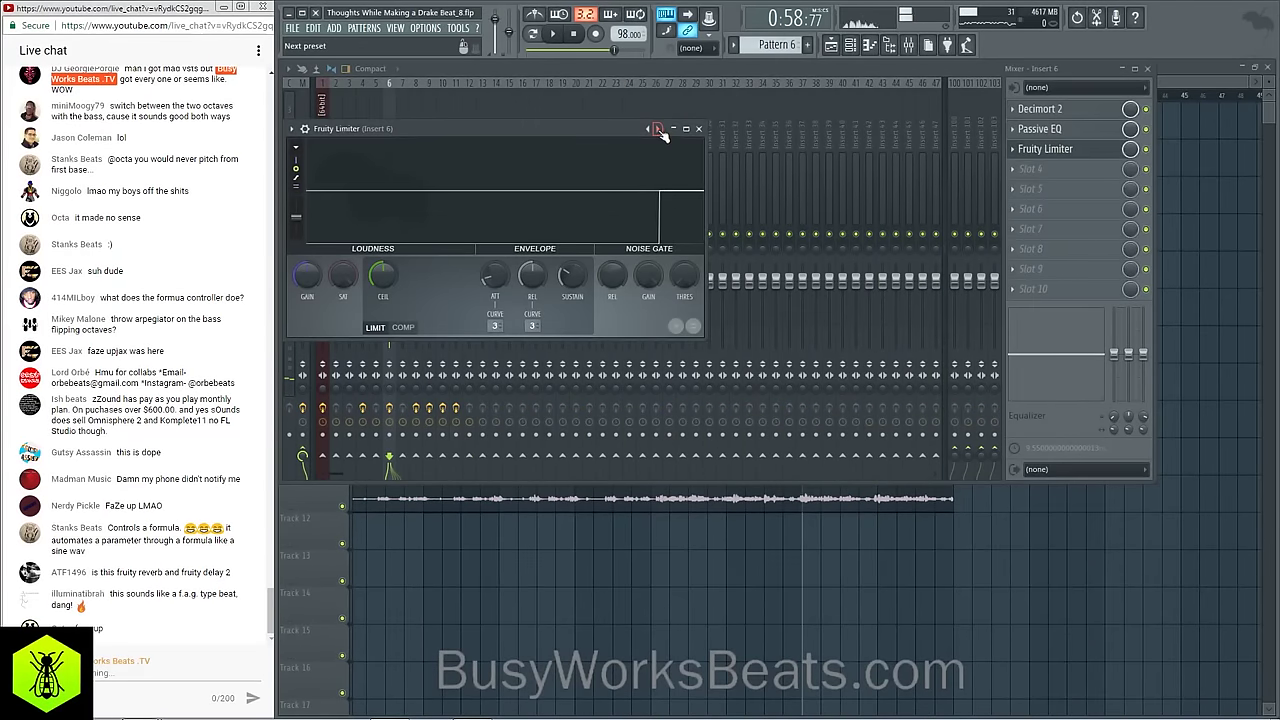
{"action": "right_click", "coordinate": [658, 131]}
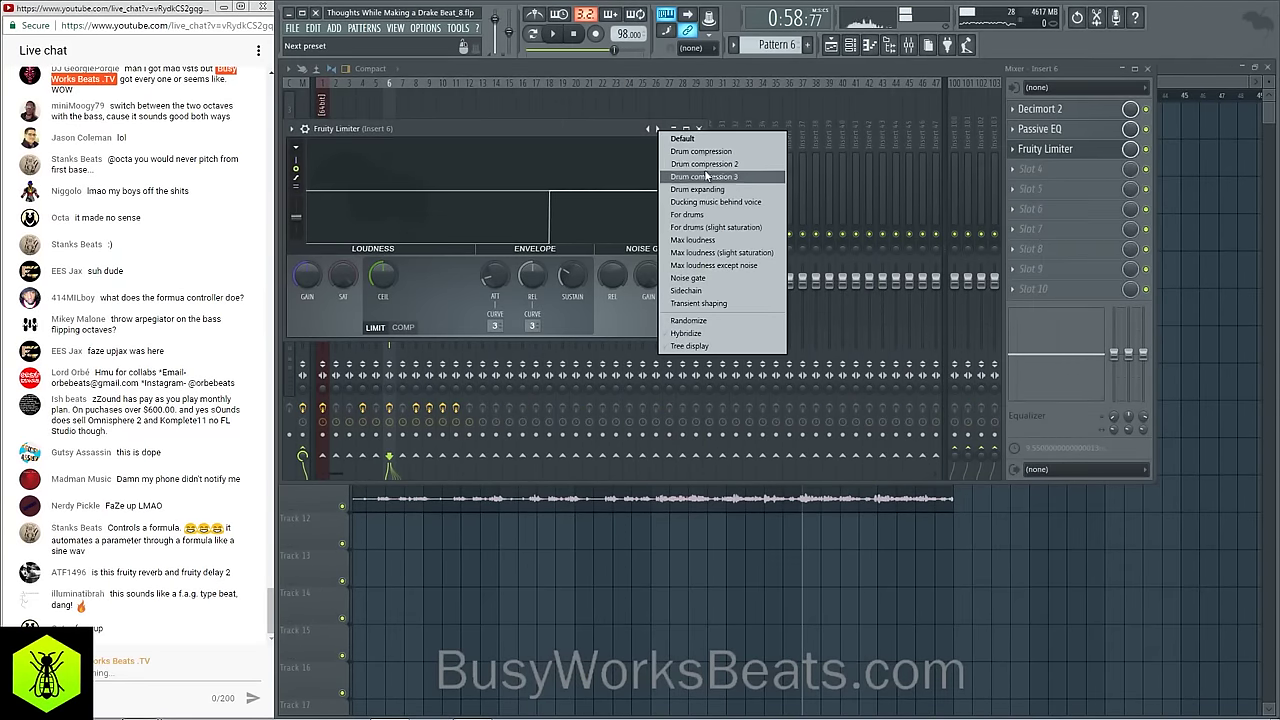
{"action": "left_click", "coordinate": [687, 164]}
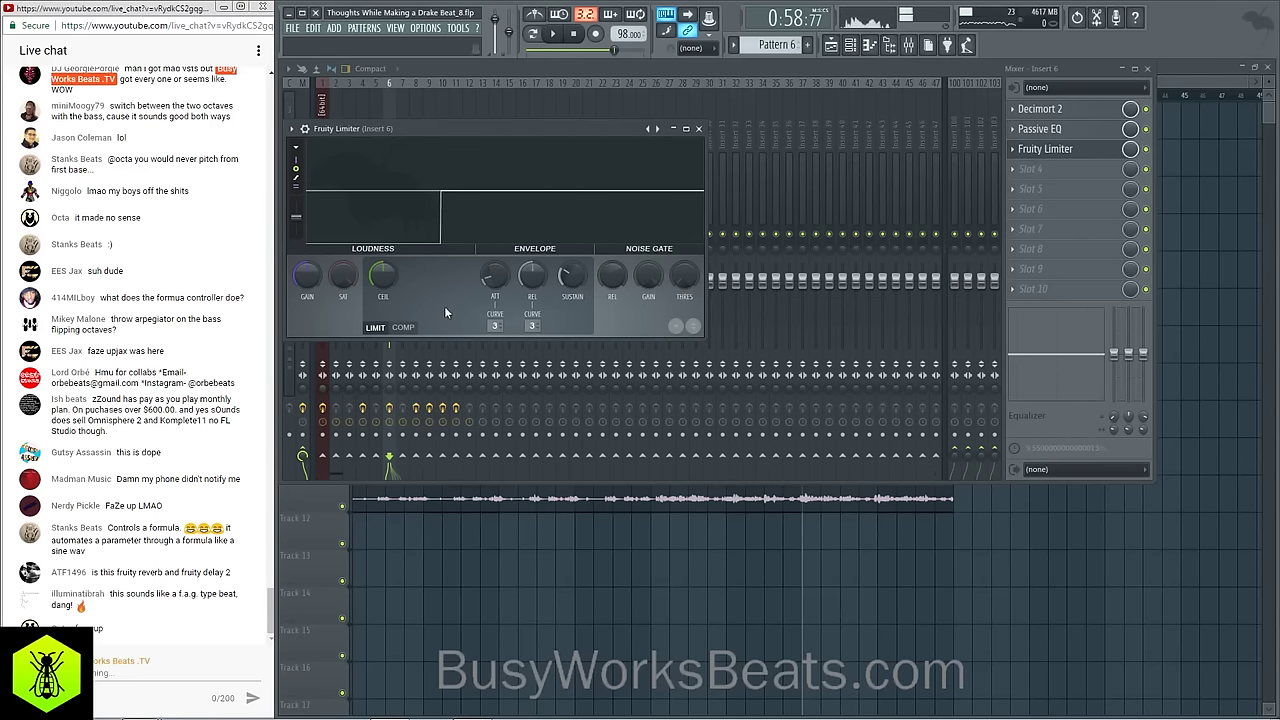
{"action": "left_click", "coordinate": [402, 328]}
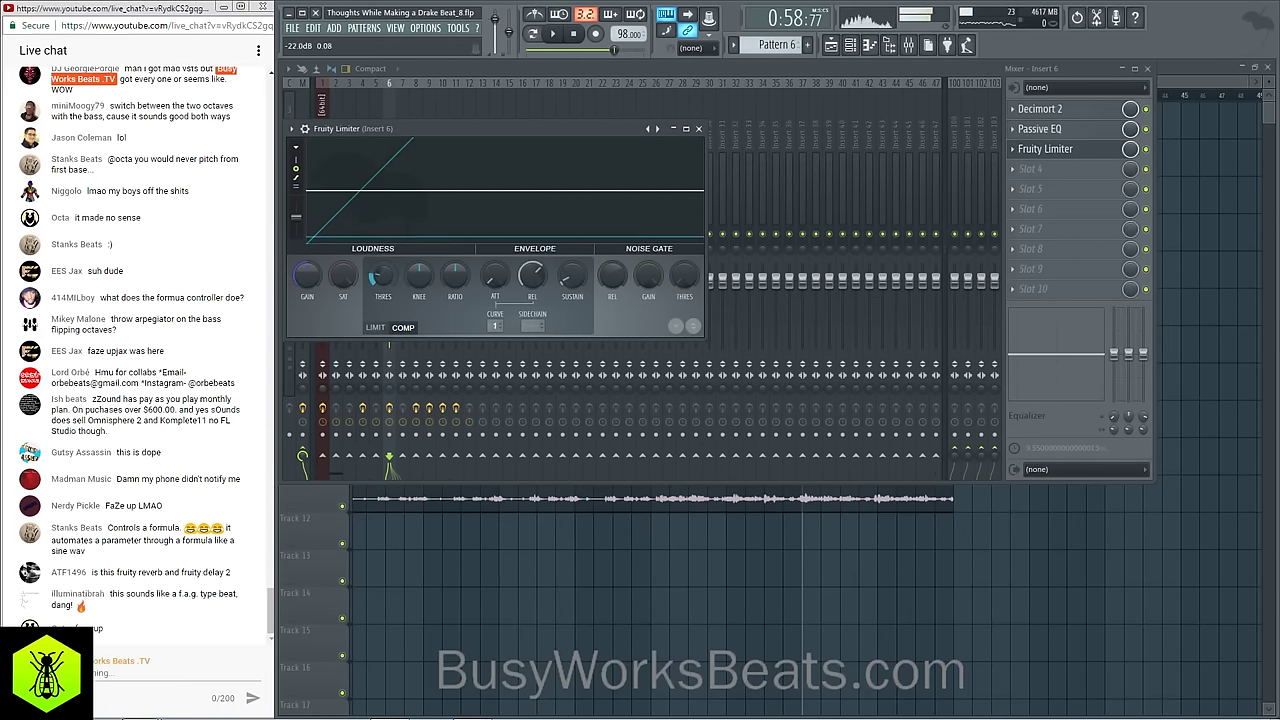
{"action": "left_click_drag", "start_coordinate": [377, 277], "coordinate": [377, 290]}
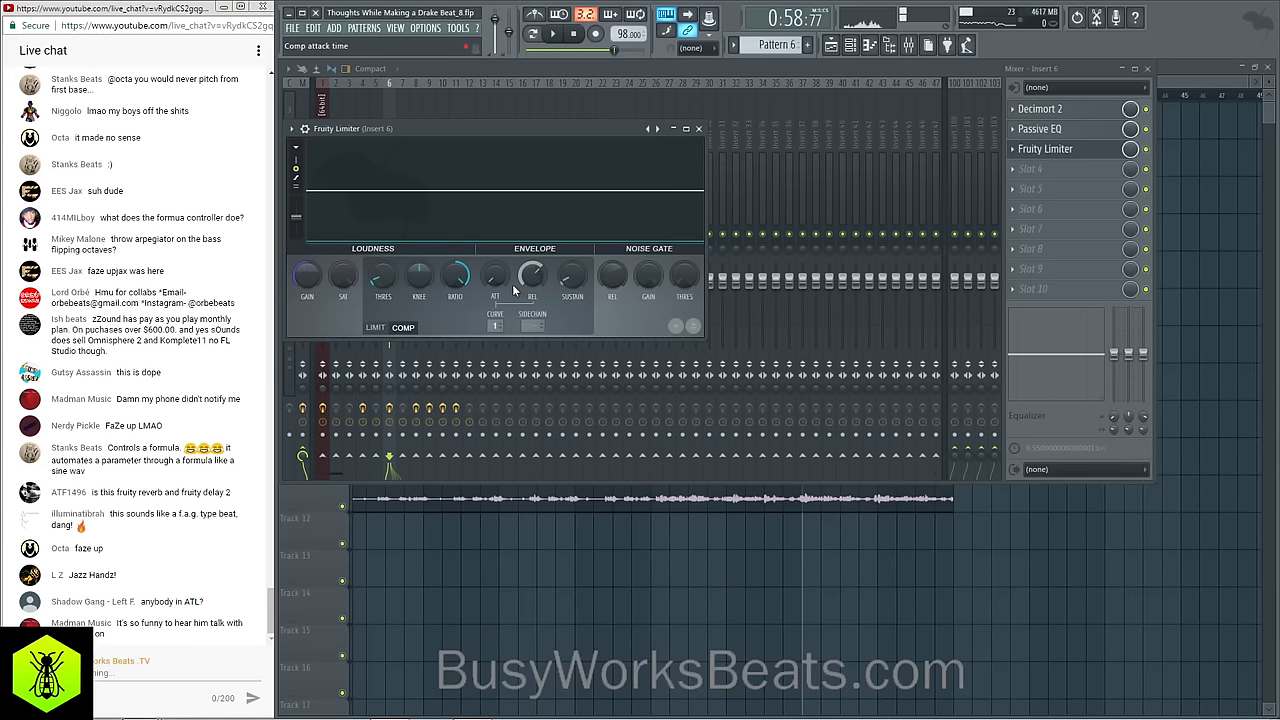
{"action": "left_click", "coordinate": [699, 129]}
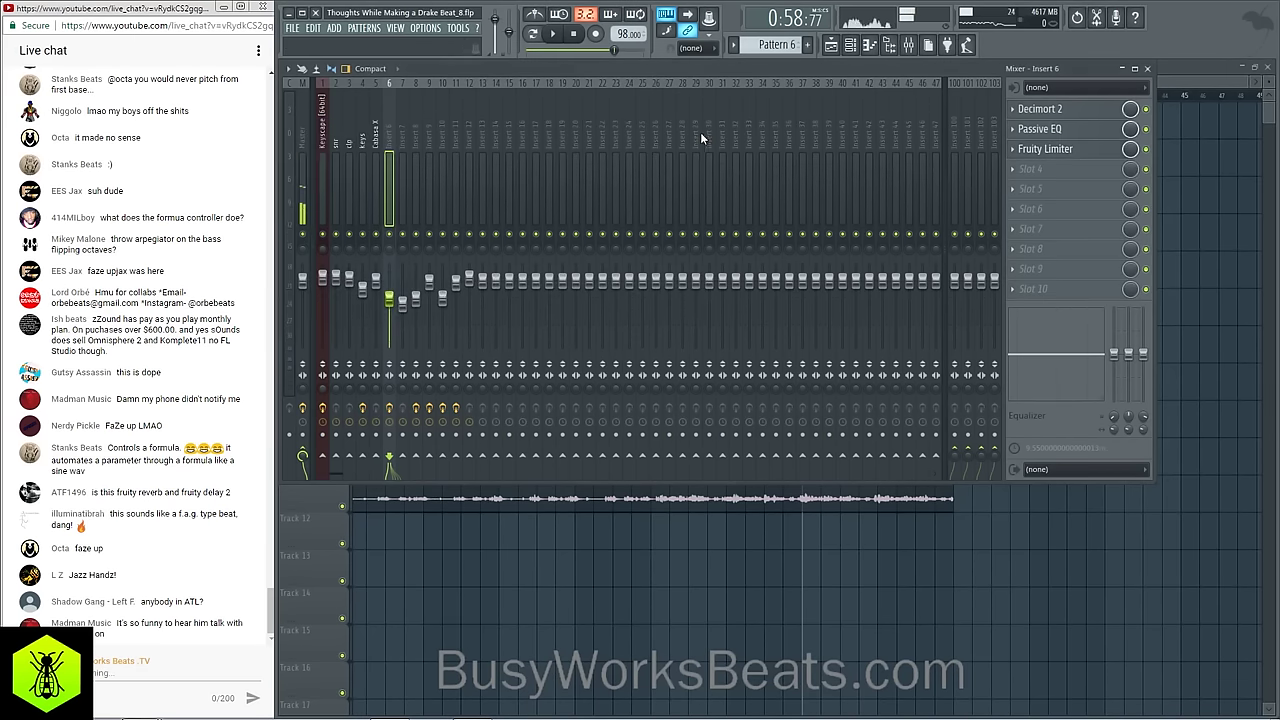
Step: Check Insert 10 and Insert 9 in playback and sidechain Insert 9 to Insert 6
{"action": "left_click", "coordinate": [441, 132]}
{"action": "key", "text": "space"}
{"action": "key", "text": "space"}
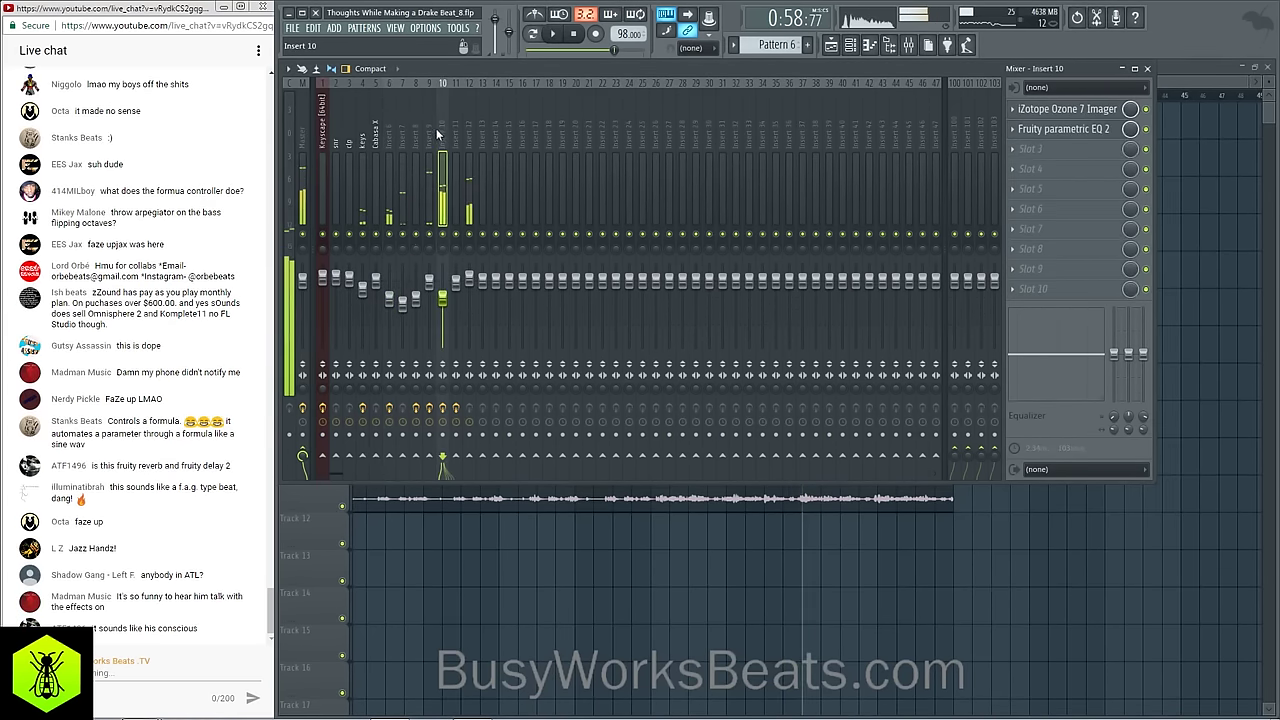
{"action": "left_click", "coordinate": [433, 127]}
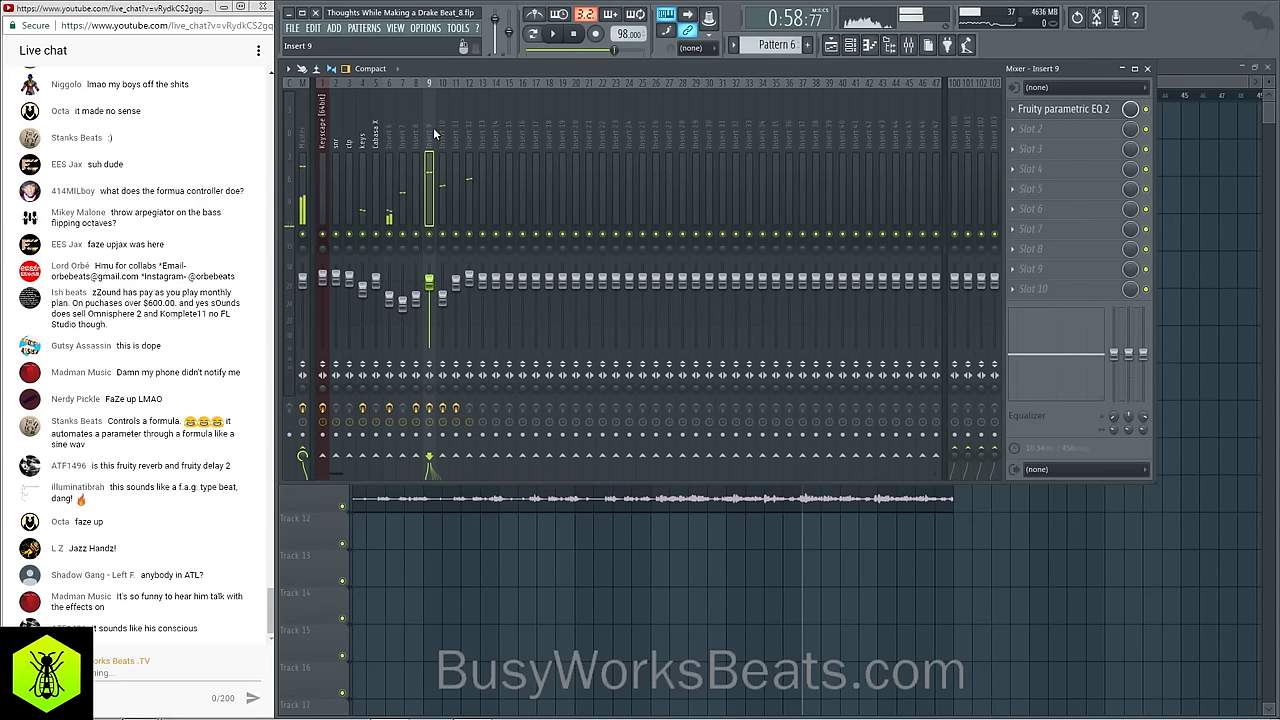
{"action": "right_click", "coordinate": [395, 459]}
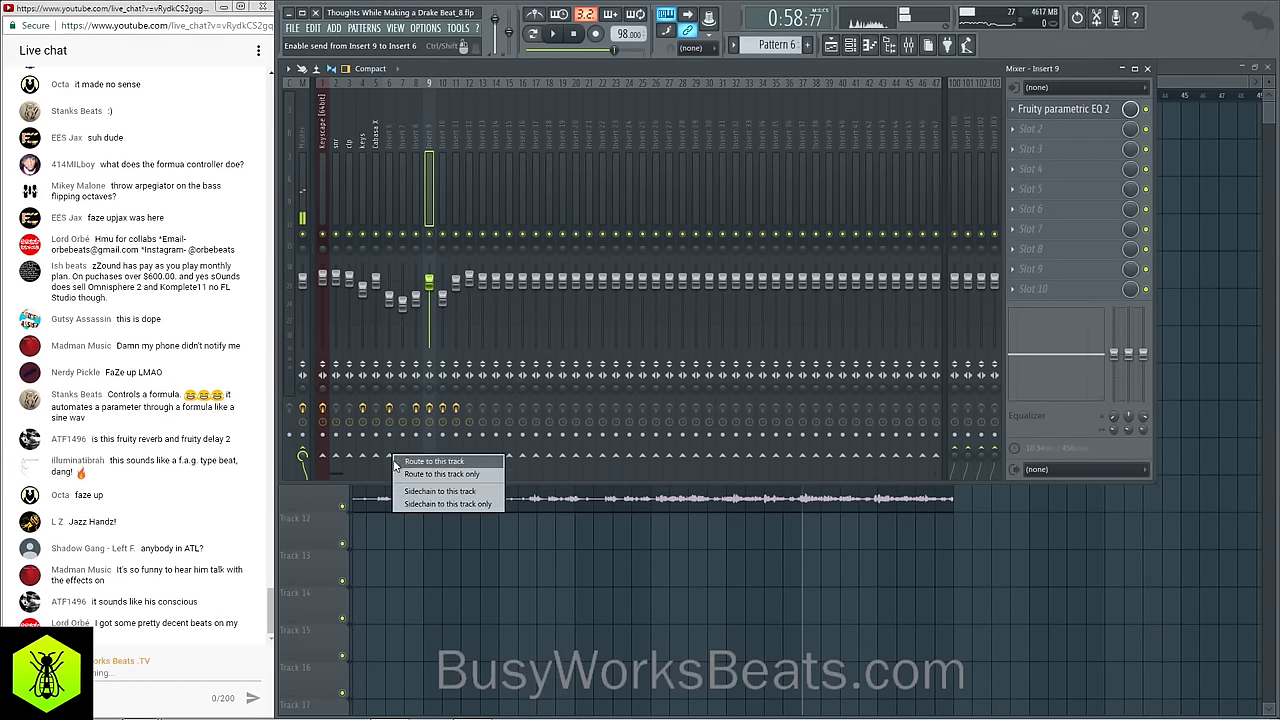
{"action": "left_click", "coordinate": [418, 491]}
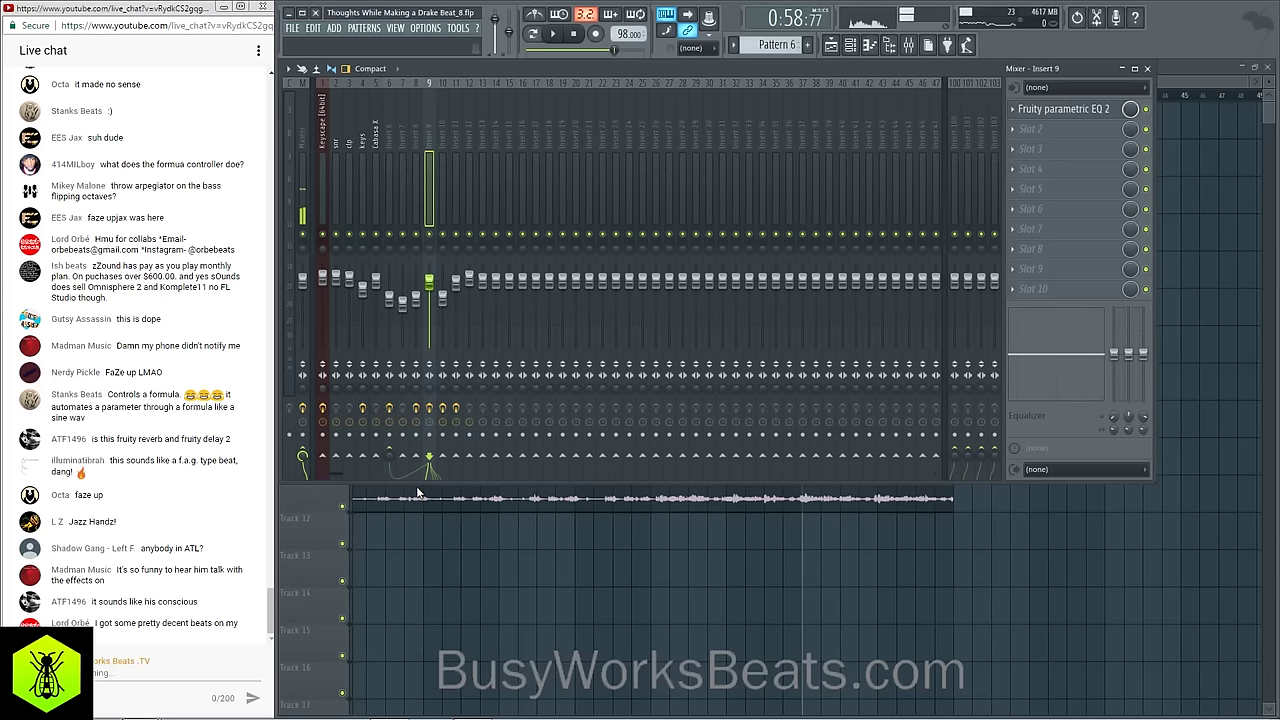
Step: Choose Insert 9 as the sidechain source in Insert 6's Fruity Limiter
{"action": "left_click", "coordinate": [386, 140]}
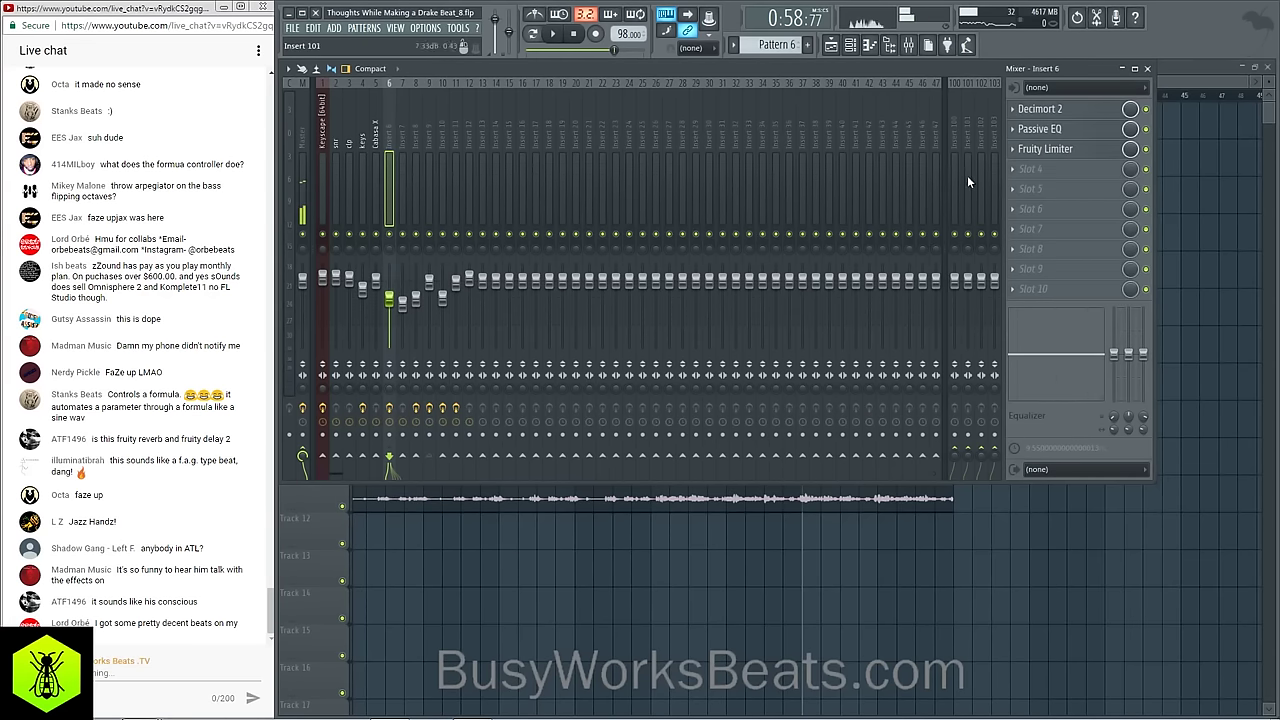
{"action": "left_click", "coordinate": [1065, 150]}
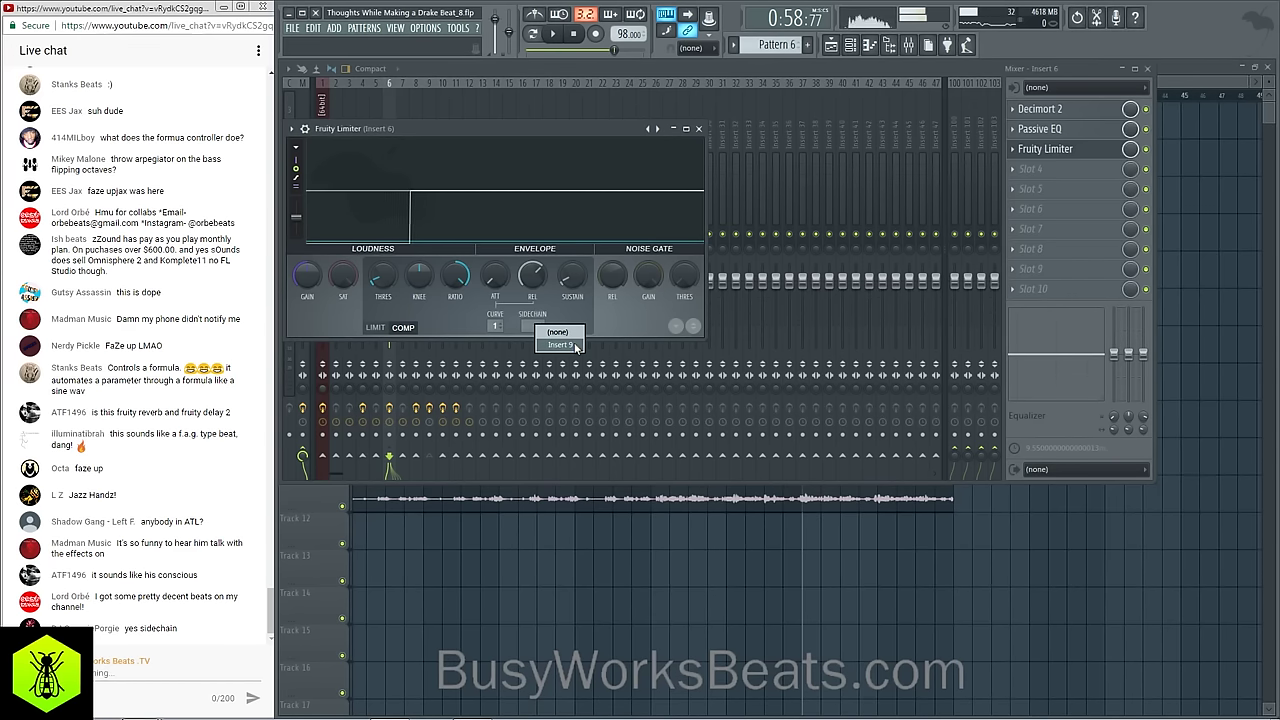
{"action": "left_click", "coordinate": [699, 129]}
Step: Play the section from bar 25 and shorten the Insert 6 limiter's compressor release to about 86.54 ms
{"action": "key", "text": "space"}
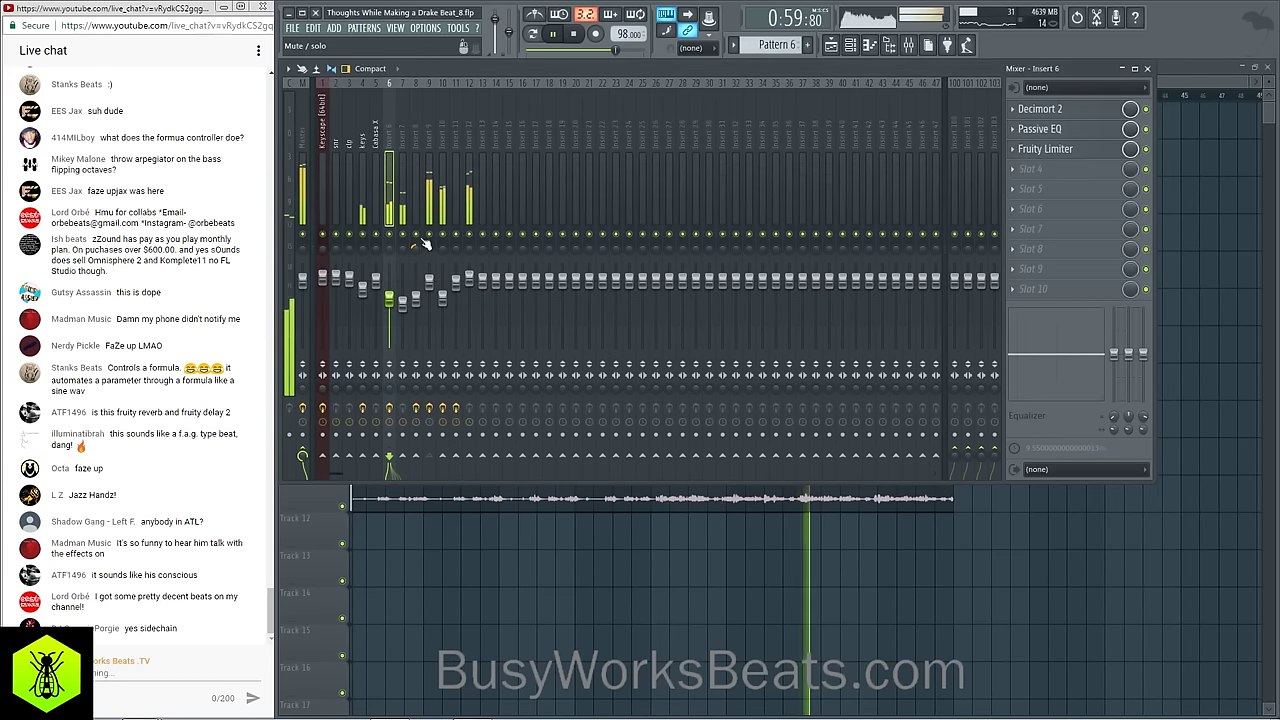
{"action": "left_click", "coordinate": [1063, 152]}
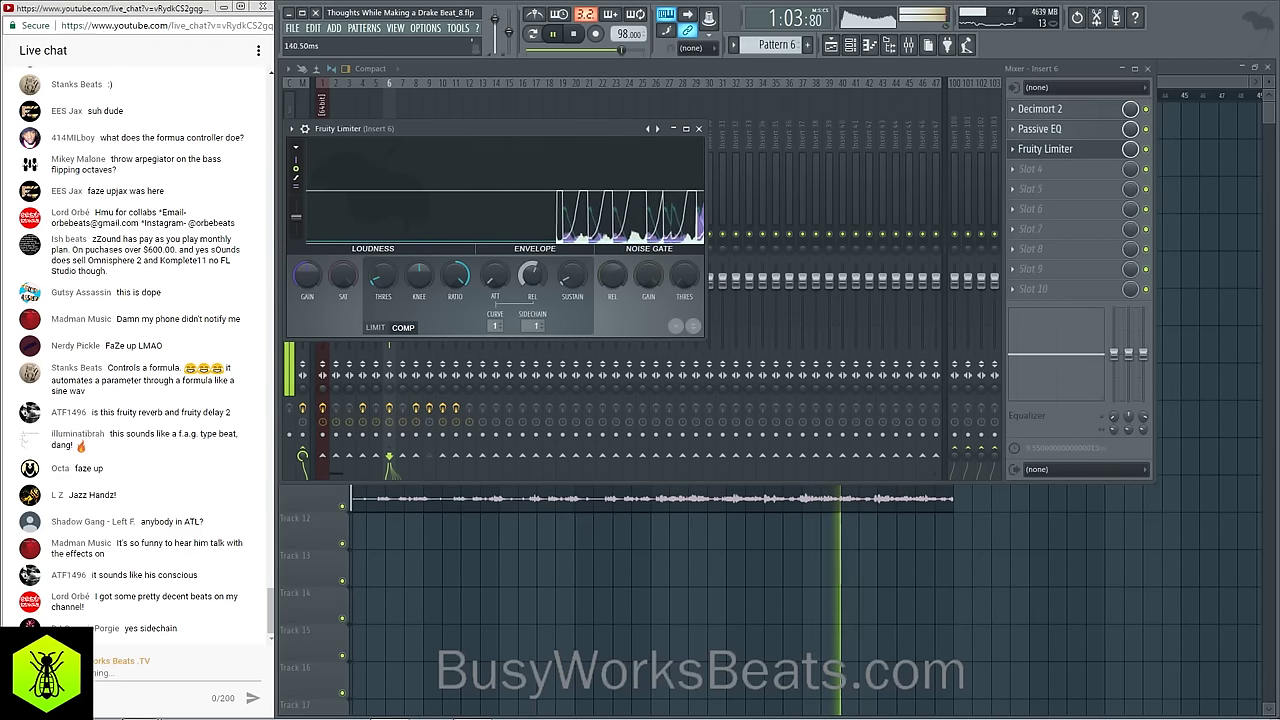
{"action": "left_click_drag", "start_coordinate": [538, 275], "coordinate": [536, 277]}
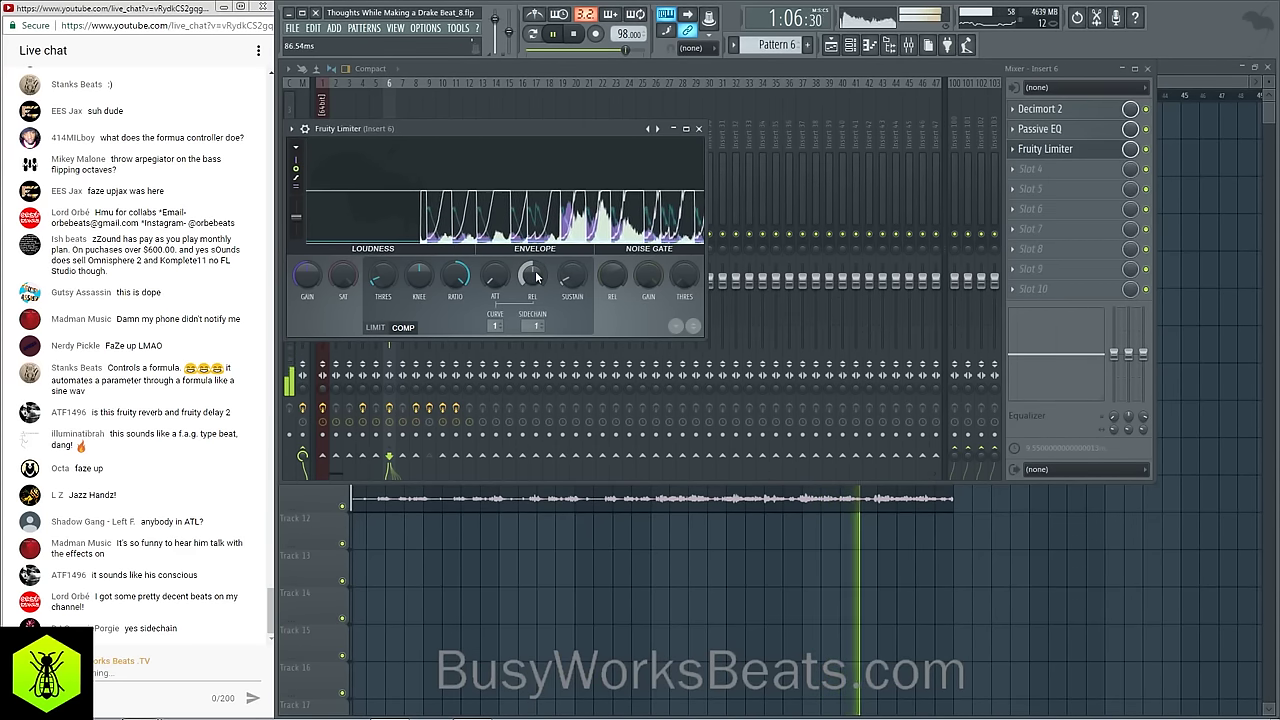
{"action": "left_click", "coordinate": [699, 129]}
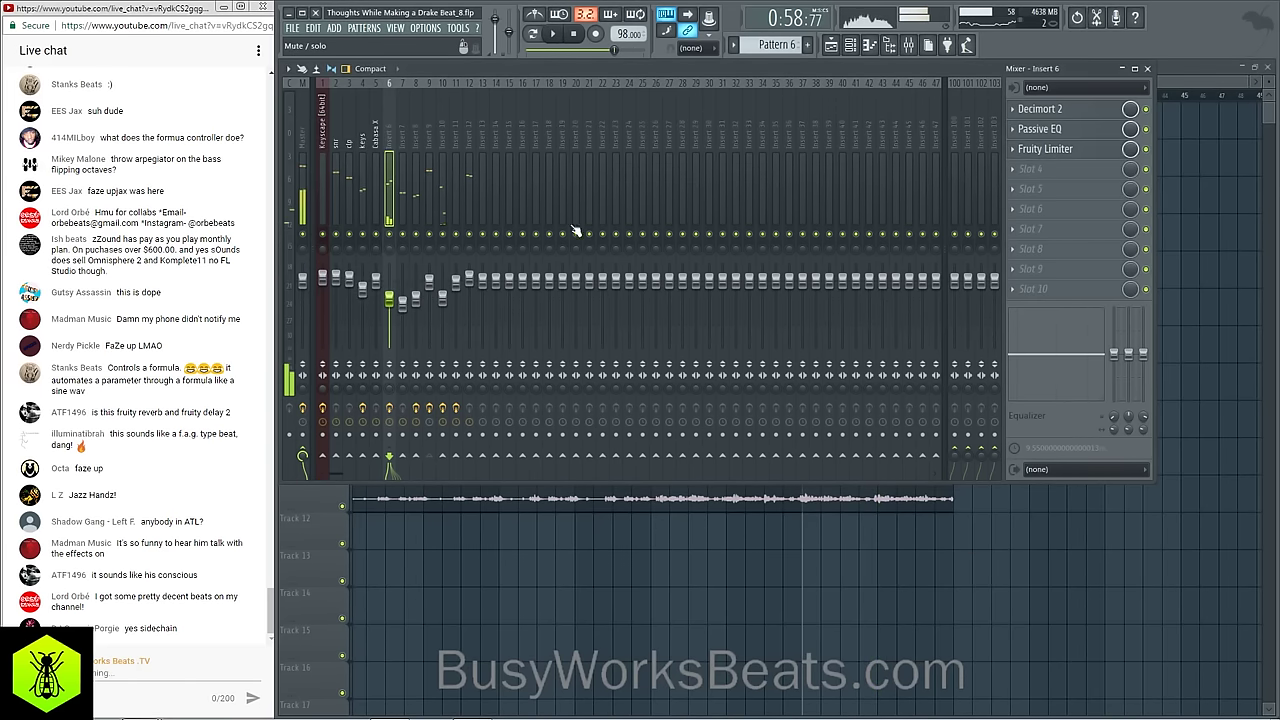
Step: Create a limiter mix level automation clip on Track 12 that stays at zero until bar 25 and jumps to 100%
{"action": "right_click", "coordinate": [1131, 148]}
{"action": "left_click", "coordinate": [1200, 232]}
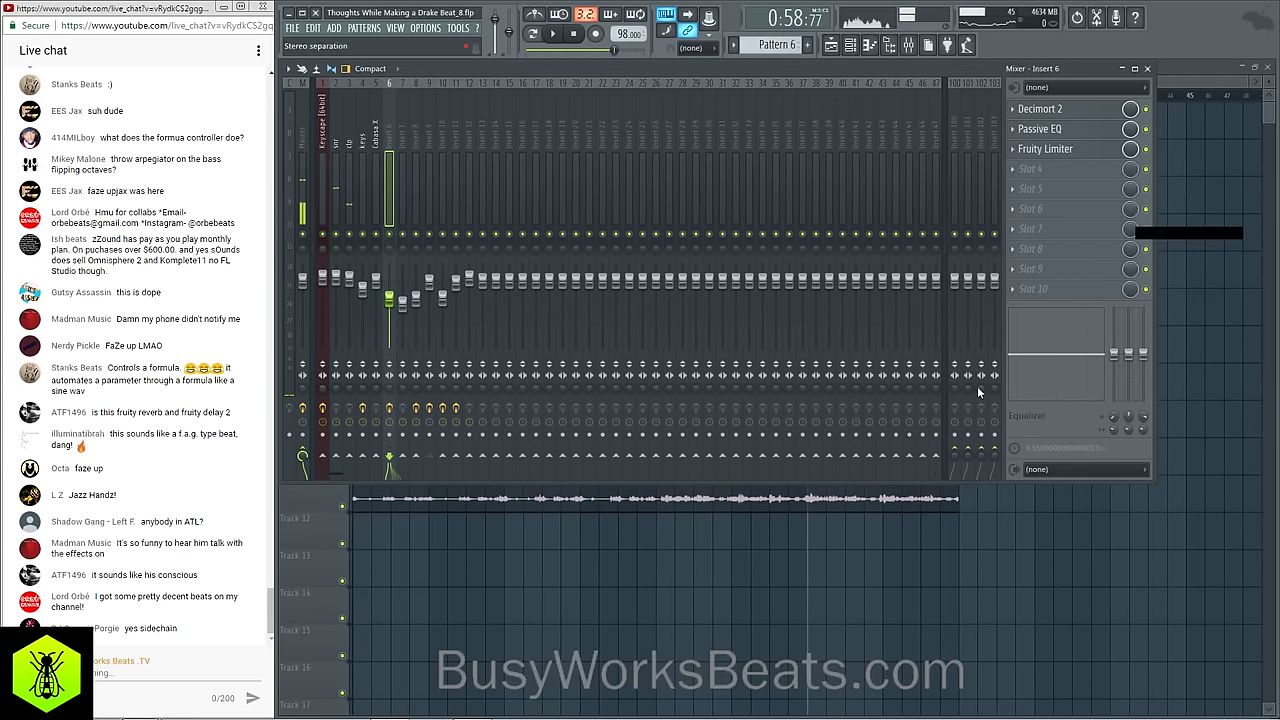
{"action": "left_click_drag", "start_coordinate": [462, 222], "coordinate": [462, 522]}
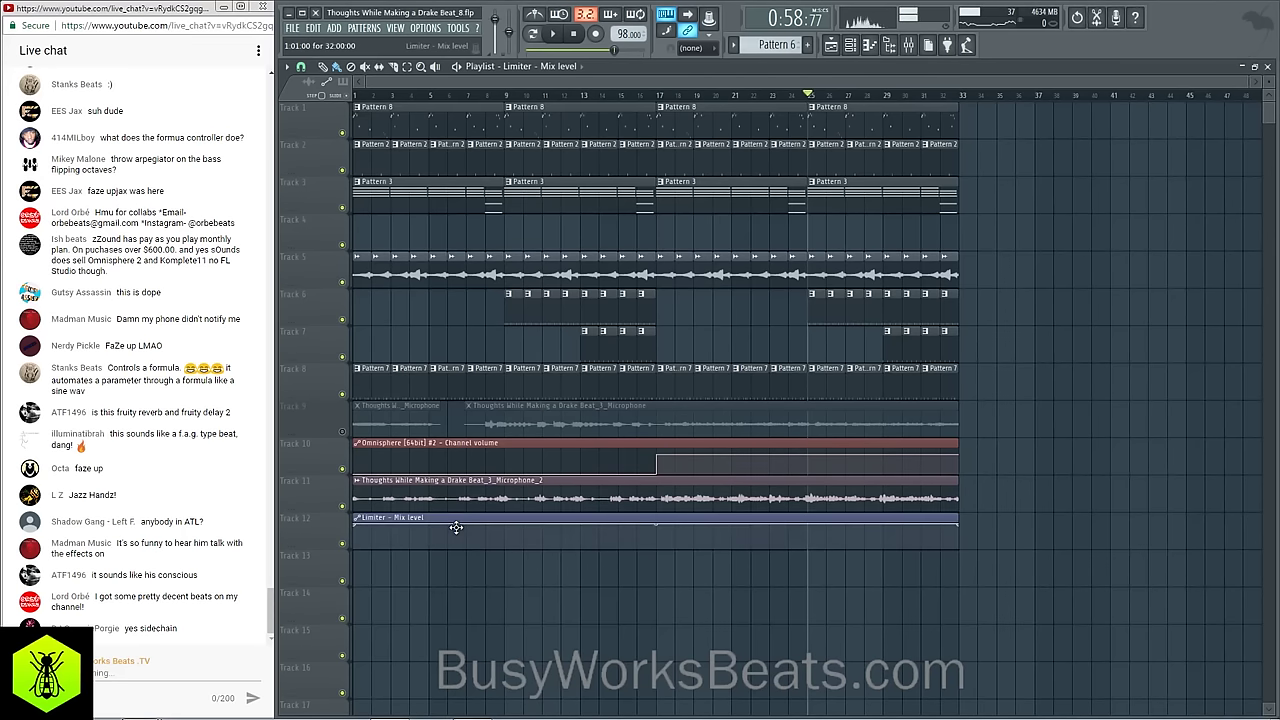
{"action": "left_click_drag", "start_coordinate": [357, 525], "coordinate": [356, 548]}
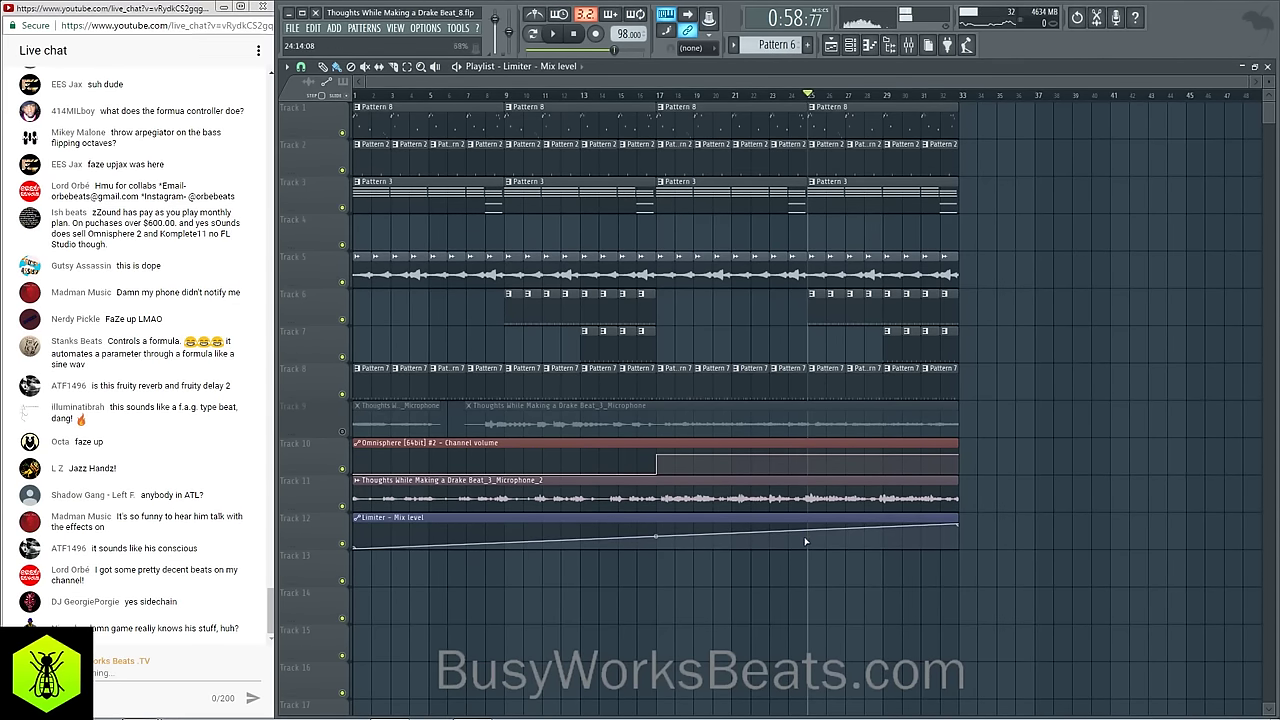
{"action": "left_click_drag", "start_coordinate": [812, 543], "coordinate": [815, 559]}
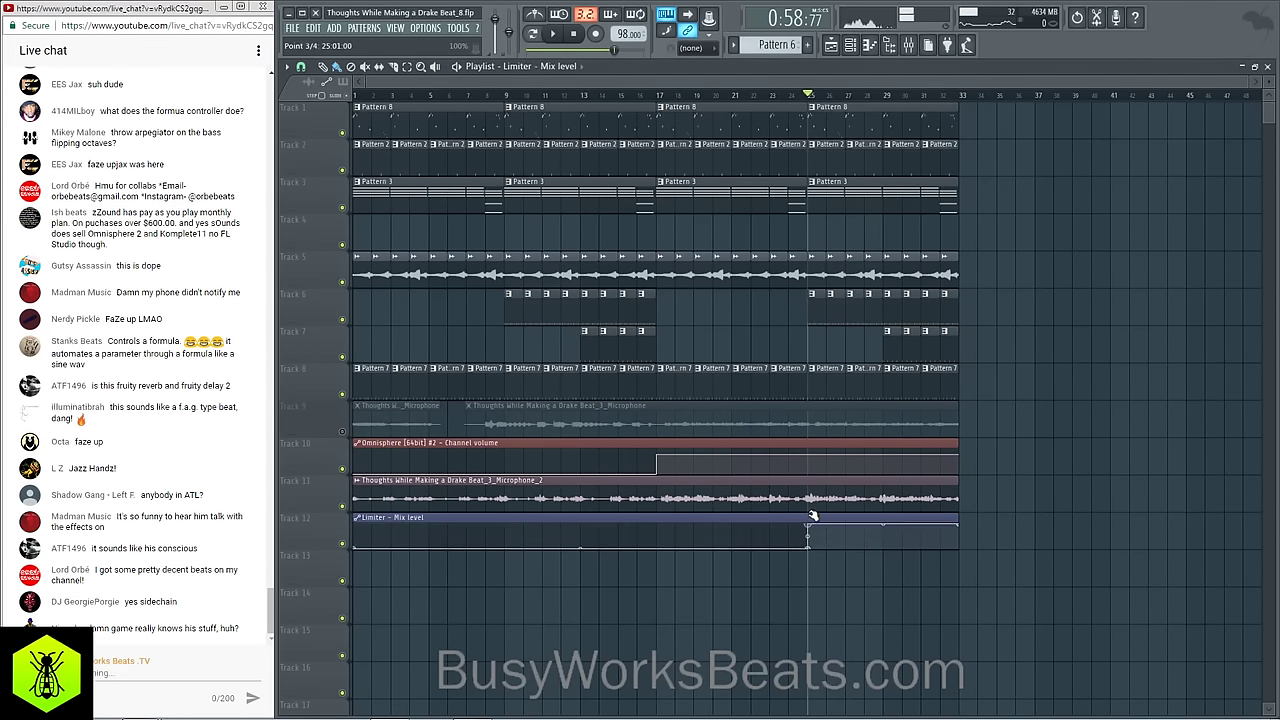
Step: Listen to the sidechained section from bar 25 and check Insert 6 and Insert 9 in the mixer
{"action": "key", "text": "space"}
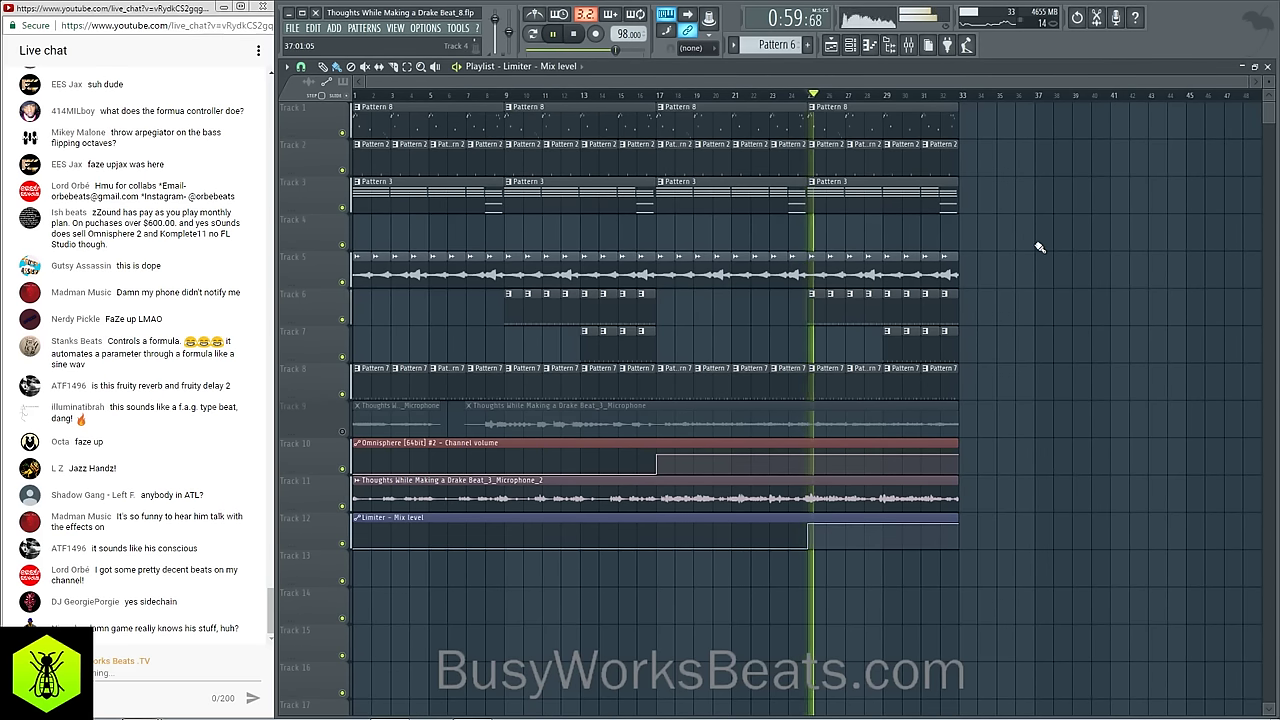
{"action": "left_click", "coordinate": [909, 46]}
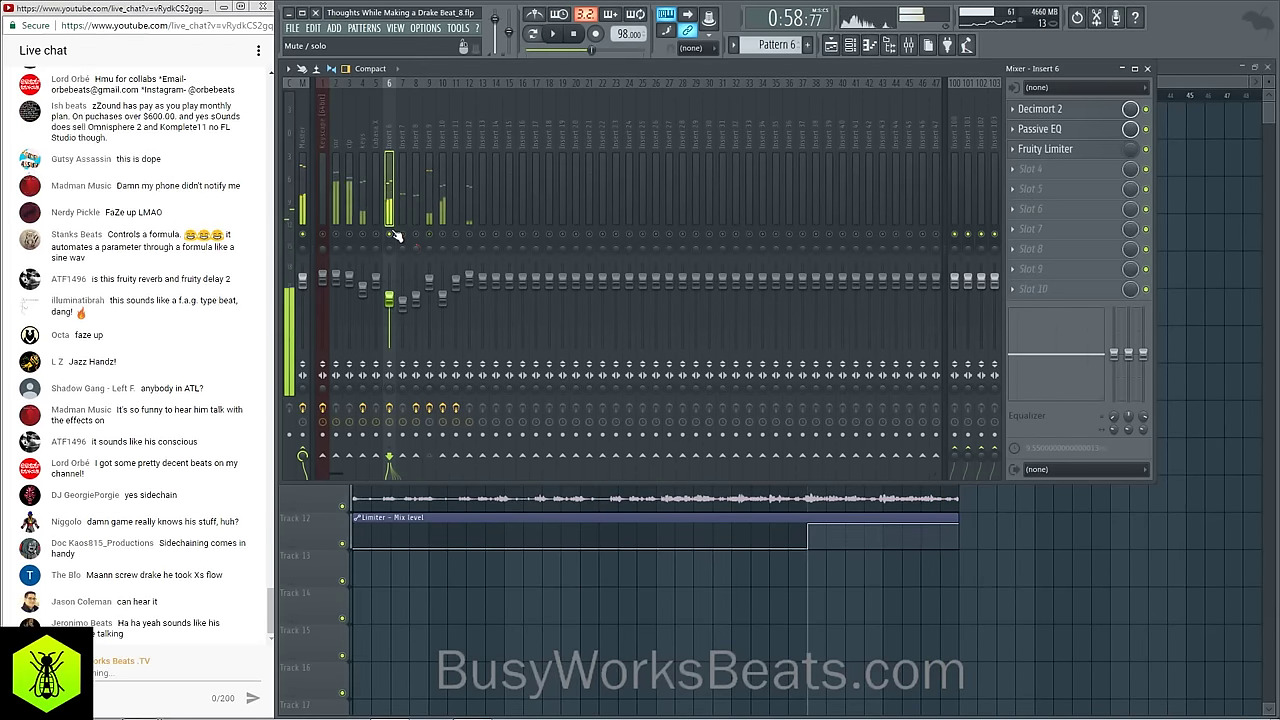
{"action": "left_click", "coordinate": [433, 160]}
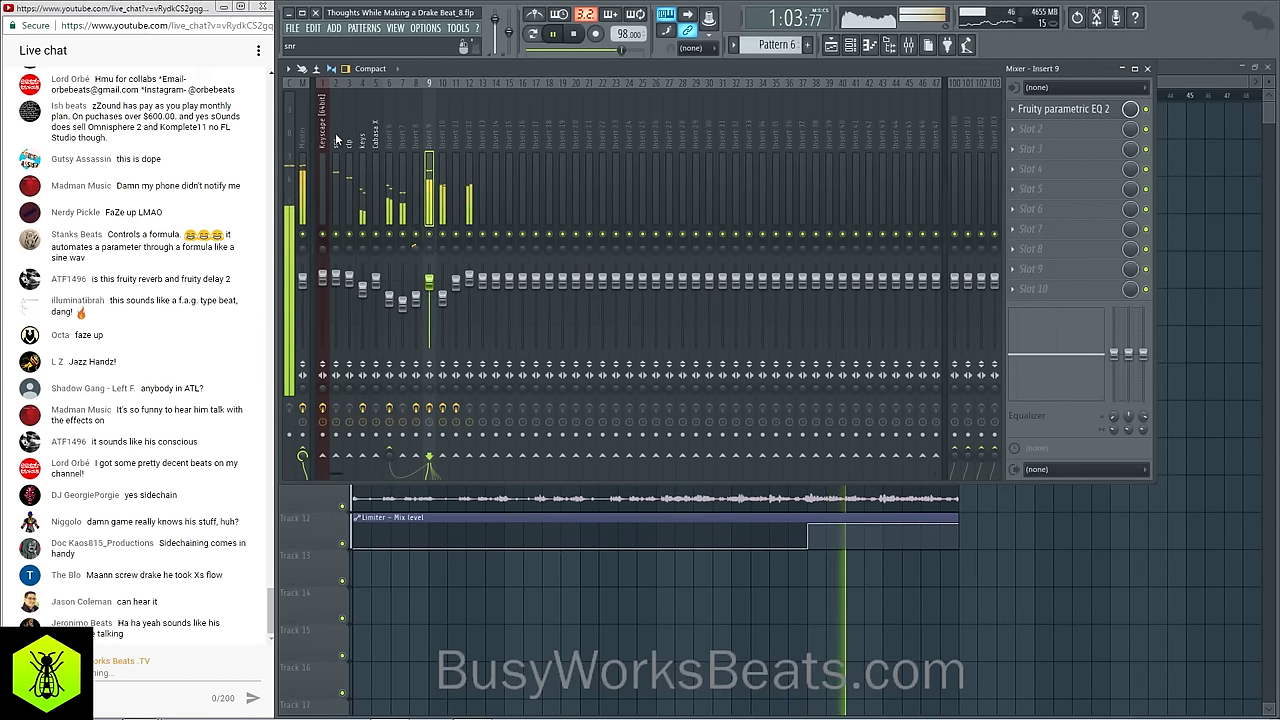
{"action": "key", "text": "space"}
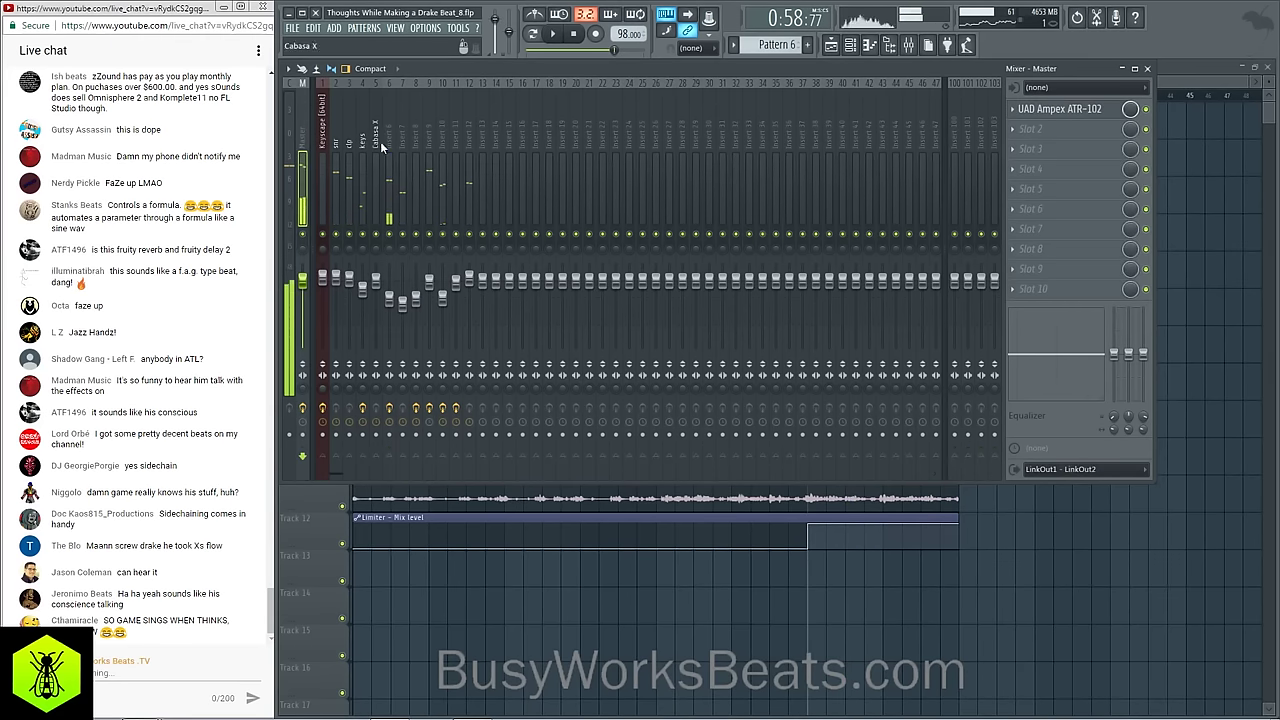
{"action": "key", "text": "F9"}
{"action": "key", "text": "space"}
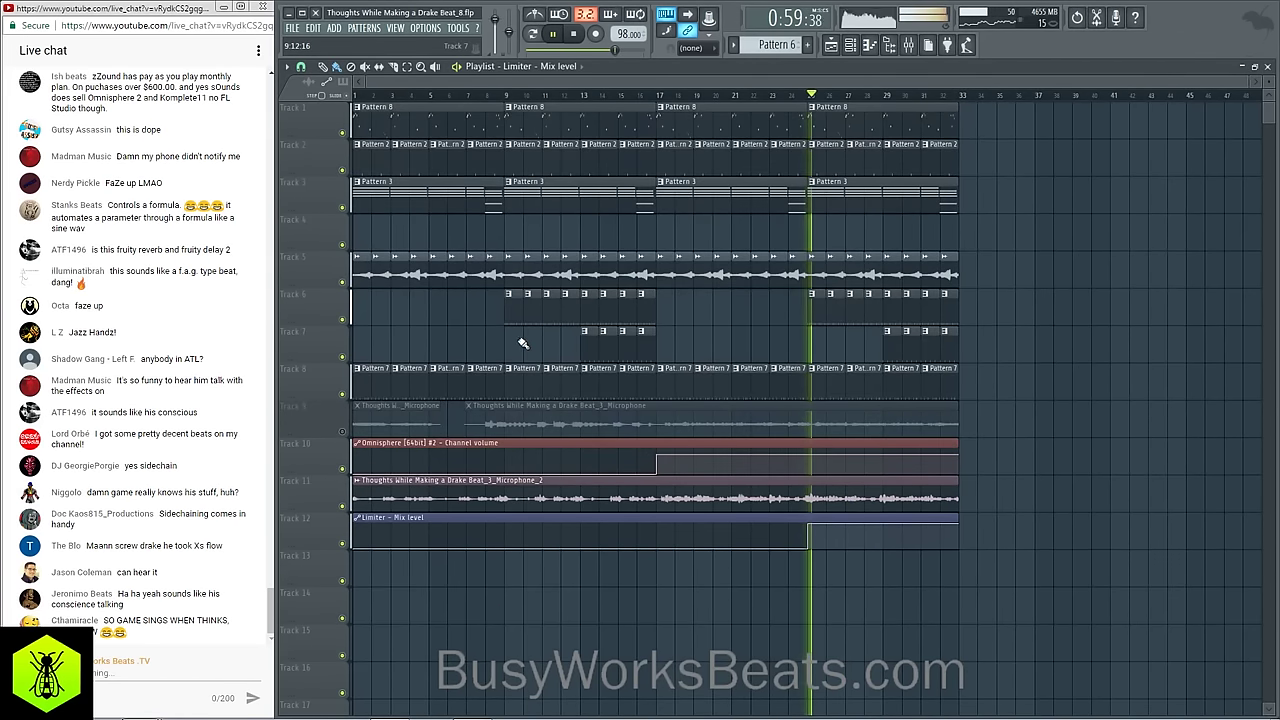
Step: Stop playback and play the arrangement from the start of the song
{"action": "left_click", "coordinate": [577, 36]}
{"action": "left_click", "coordinate": [579, 38]}
{"action": "key", "text": "space"}
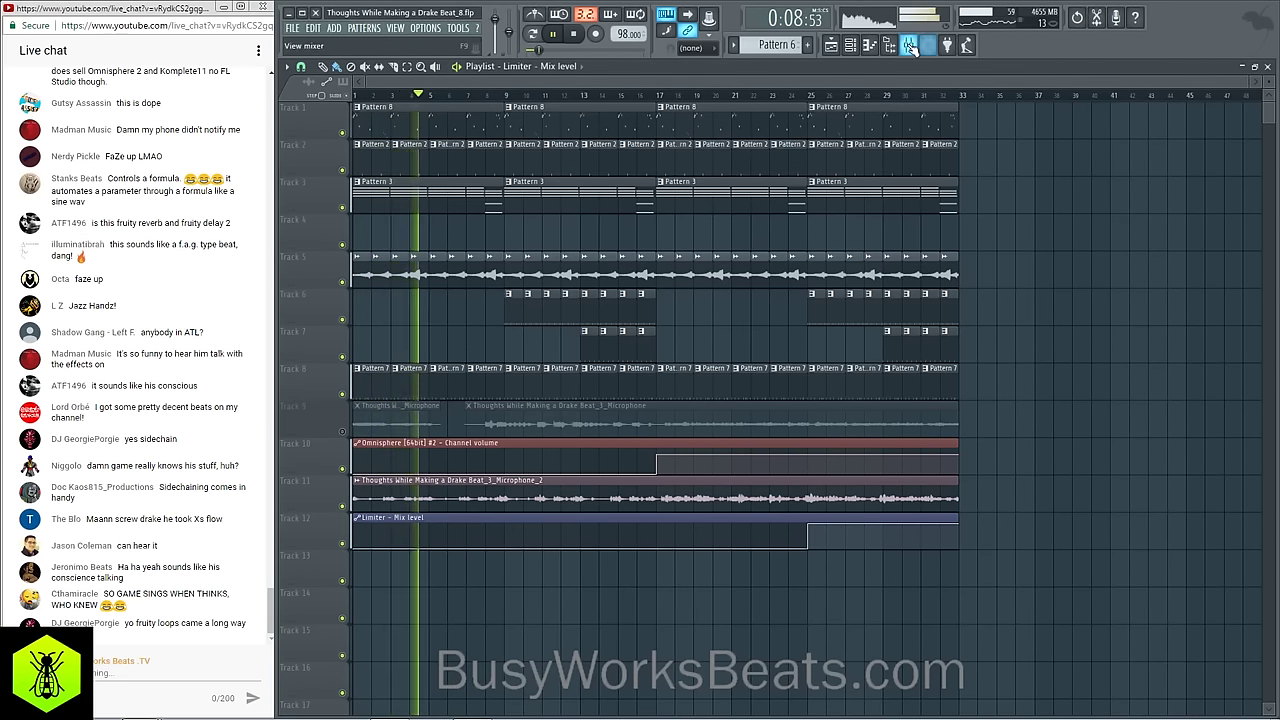
Step: Save the project as a new incremented version and stop playback
{"action": "left_click", "coordinate": [293, 28]}
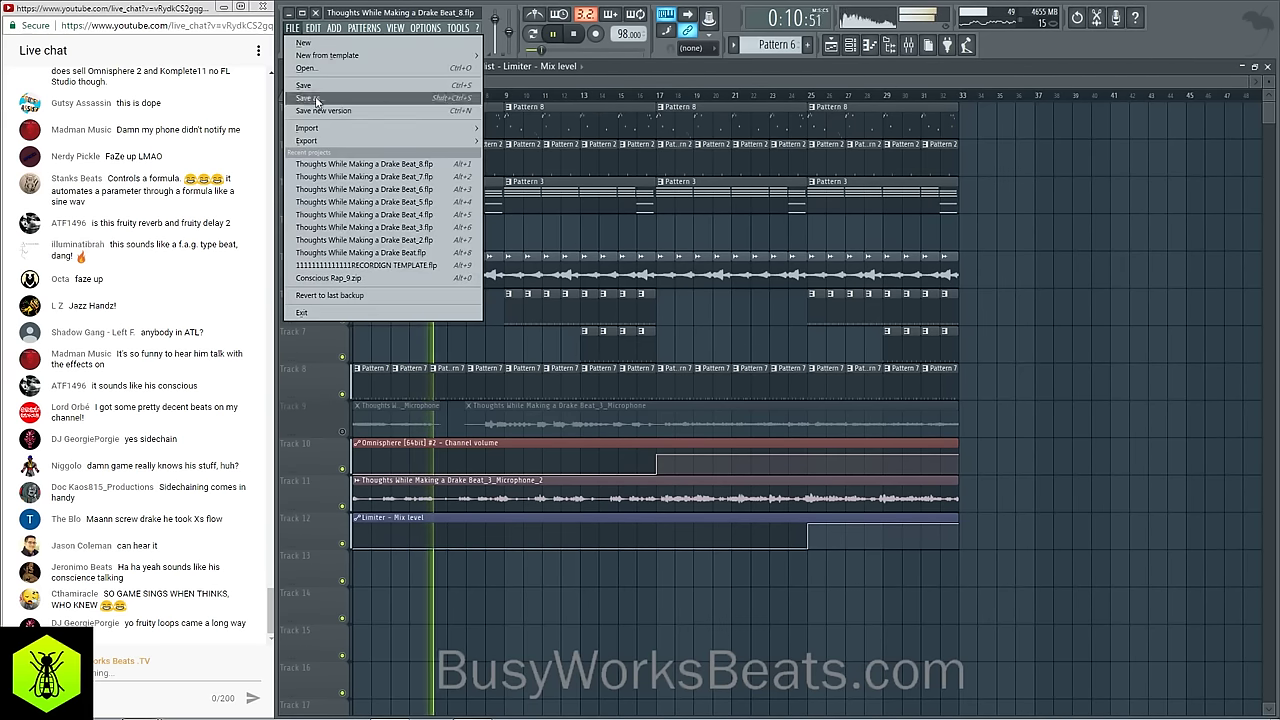
{"action": "left_click", "coordinate": [328, 112]}
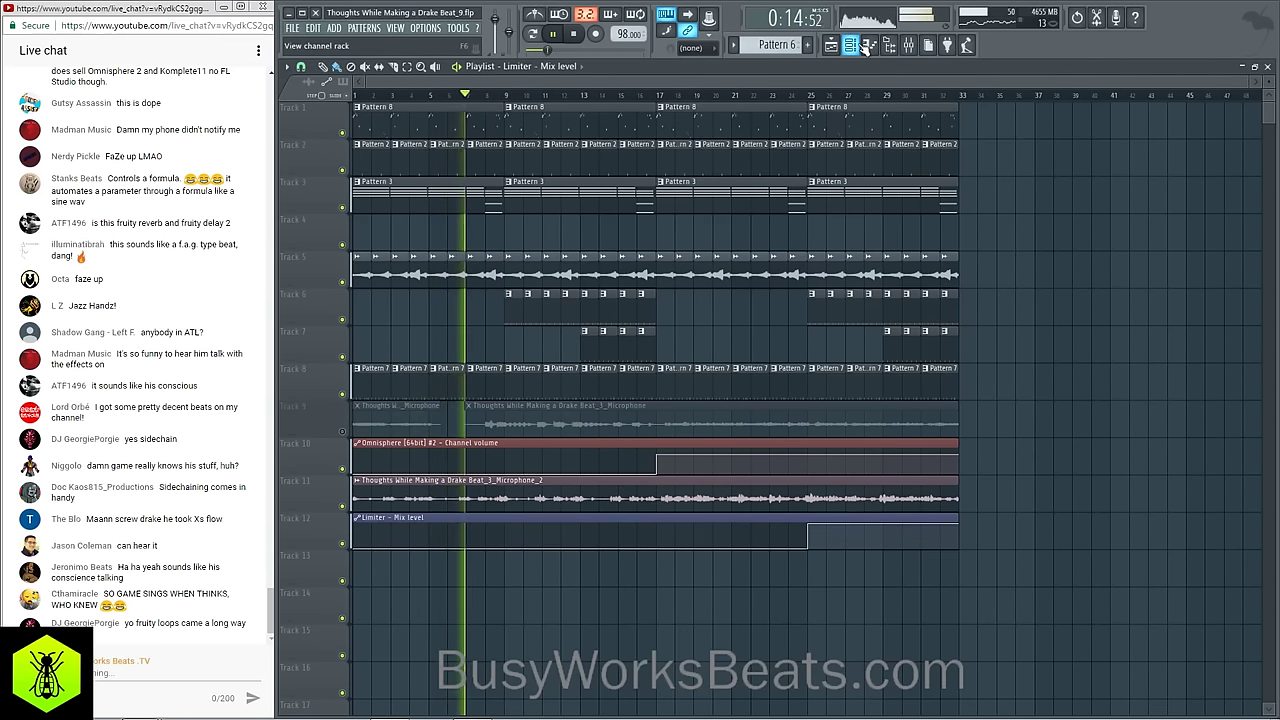
{"action": "key", "text": "space"}
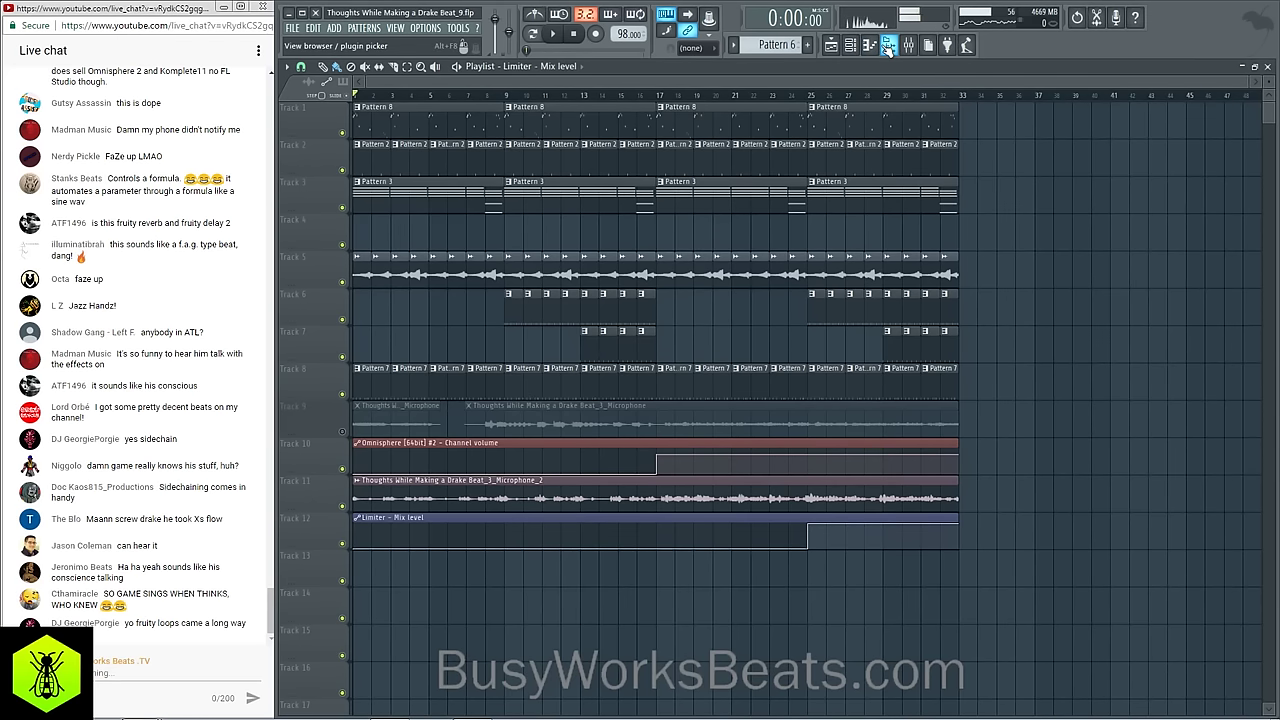
Step: Show the sample browser and look through the Elongated folder of 808 Science Drums 2 under BusyWorksBeats.com
{"action": "left_click", "coordinate": [889, 45]}
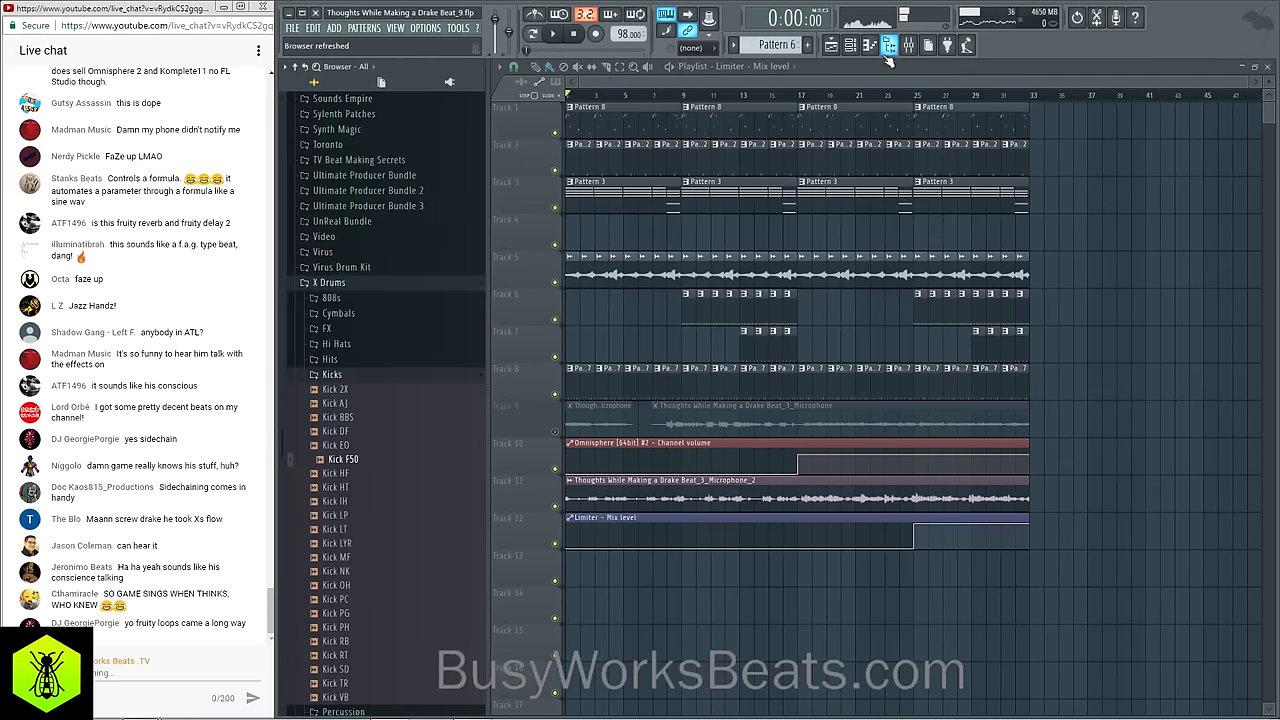
{"action": "left_click", "coordinate": [376, 158]}
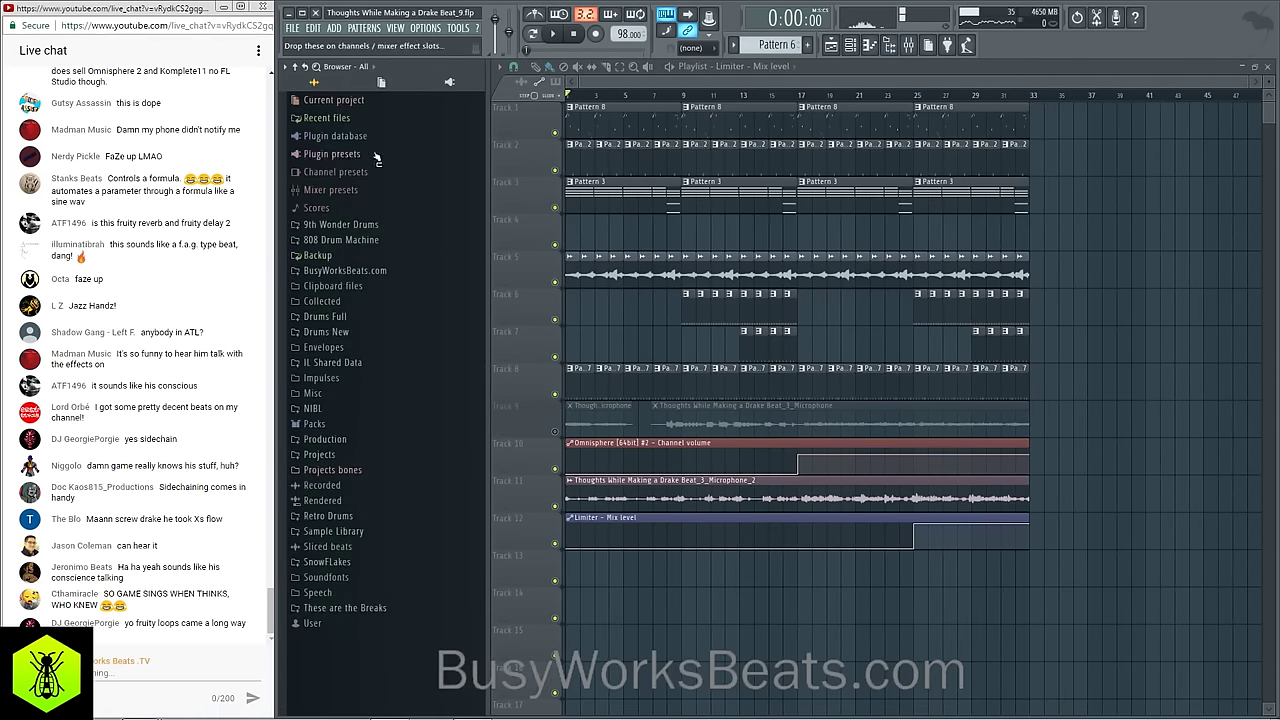
{"action": "left_click", "coordinate": [370, 270]}
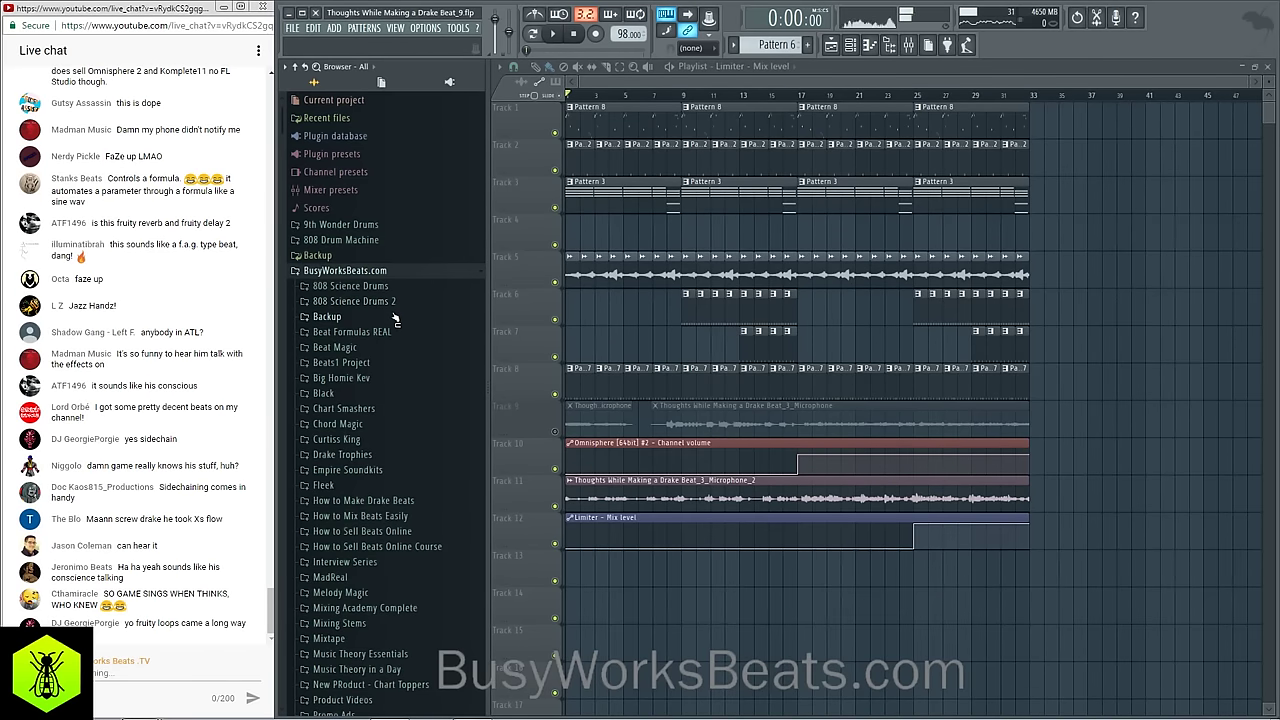
{"action": "left_click", "coordinate": [380, 301]}
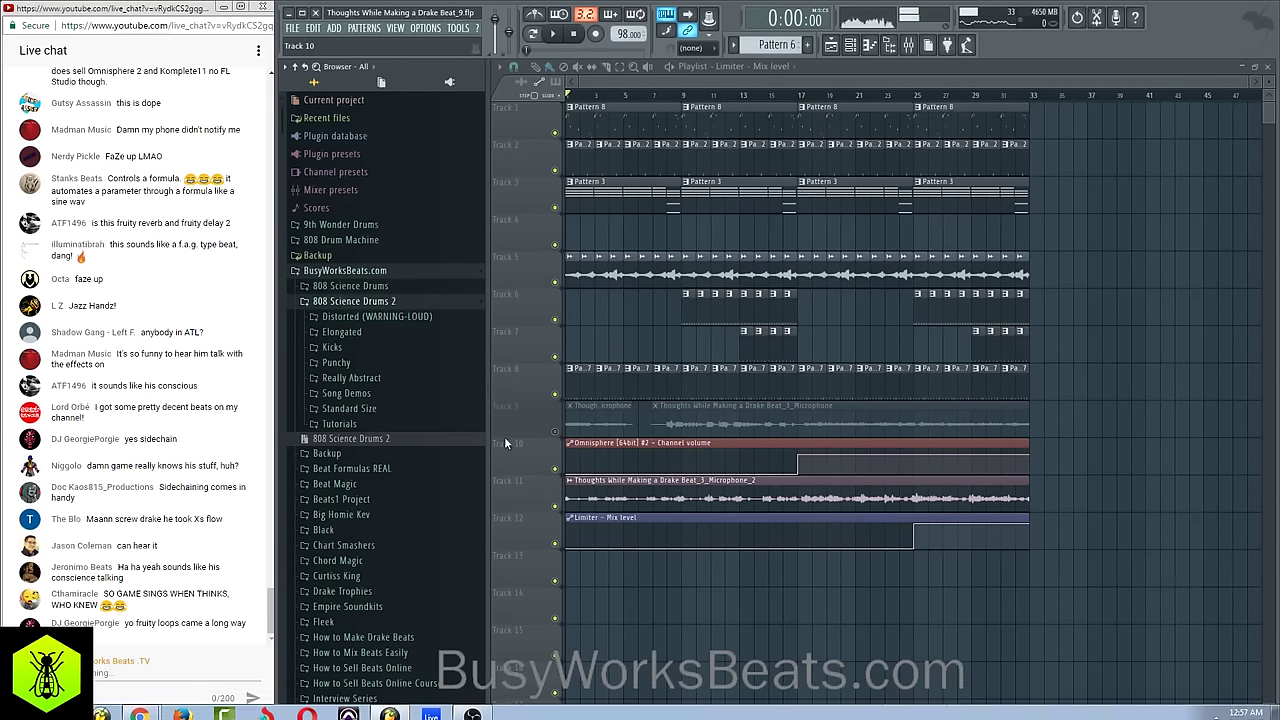
{"action": "left_click", "coordinate": [345, 332]}
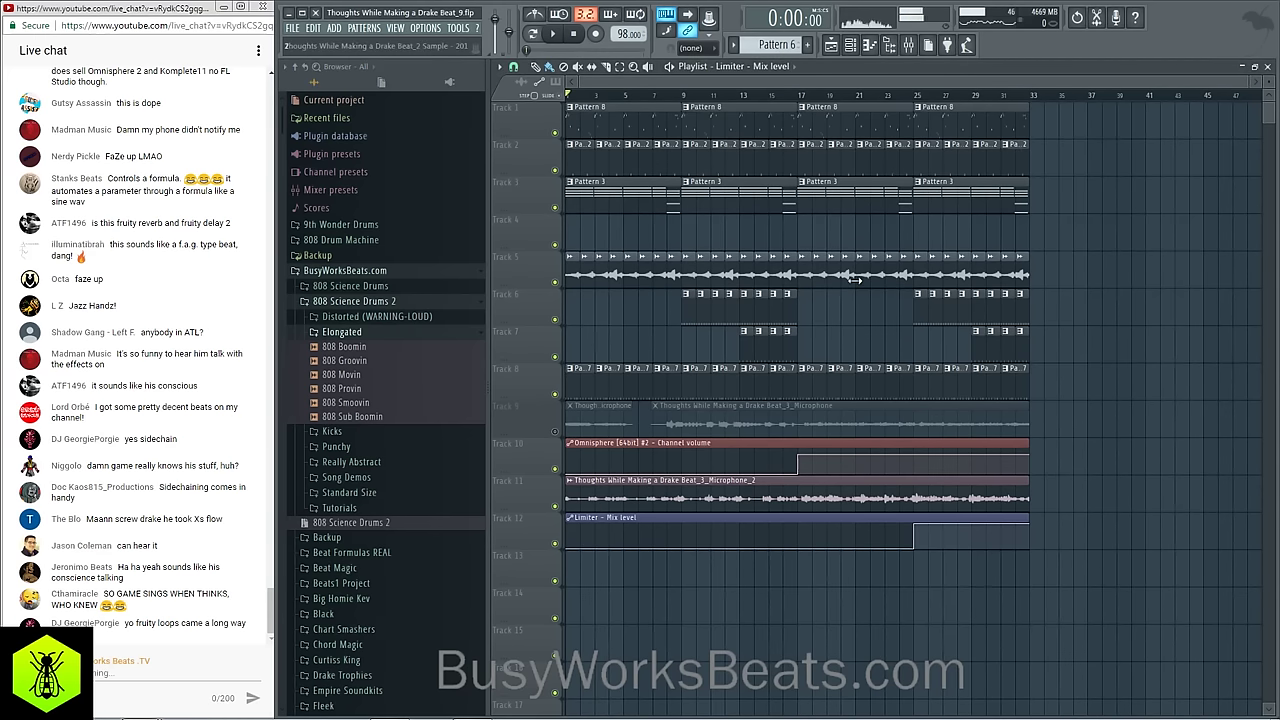
Step: Remove the Pattern 8 clip at bar 17 from Track 1 and move the playback position to bar 17
{"action": "left_click", "coordinate": [800, 96]}
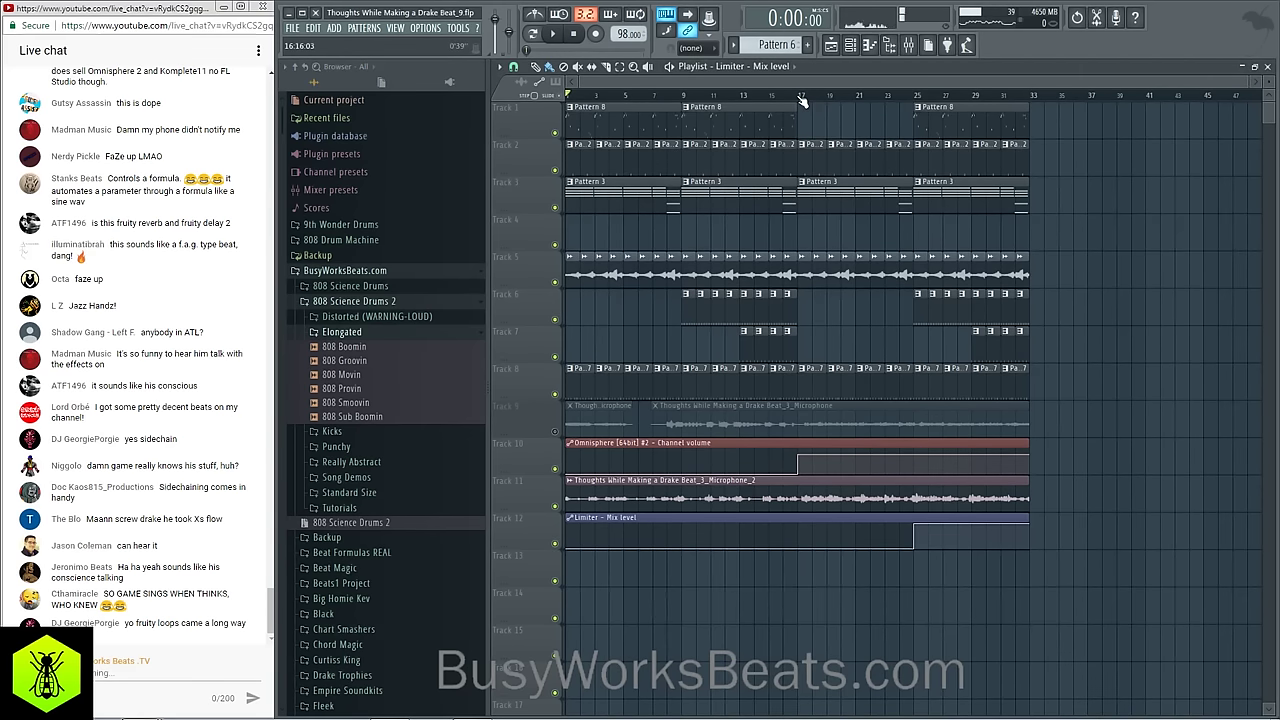
Step: Audition the 808 Movin, 808 Provin and 808 Smoovin samples against the song from bar 17
{"action": "key", "text": "space"}
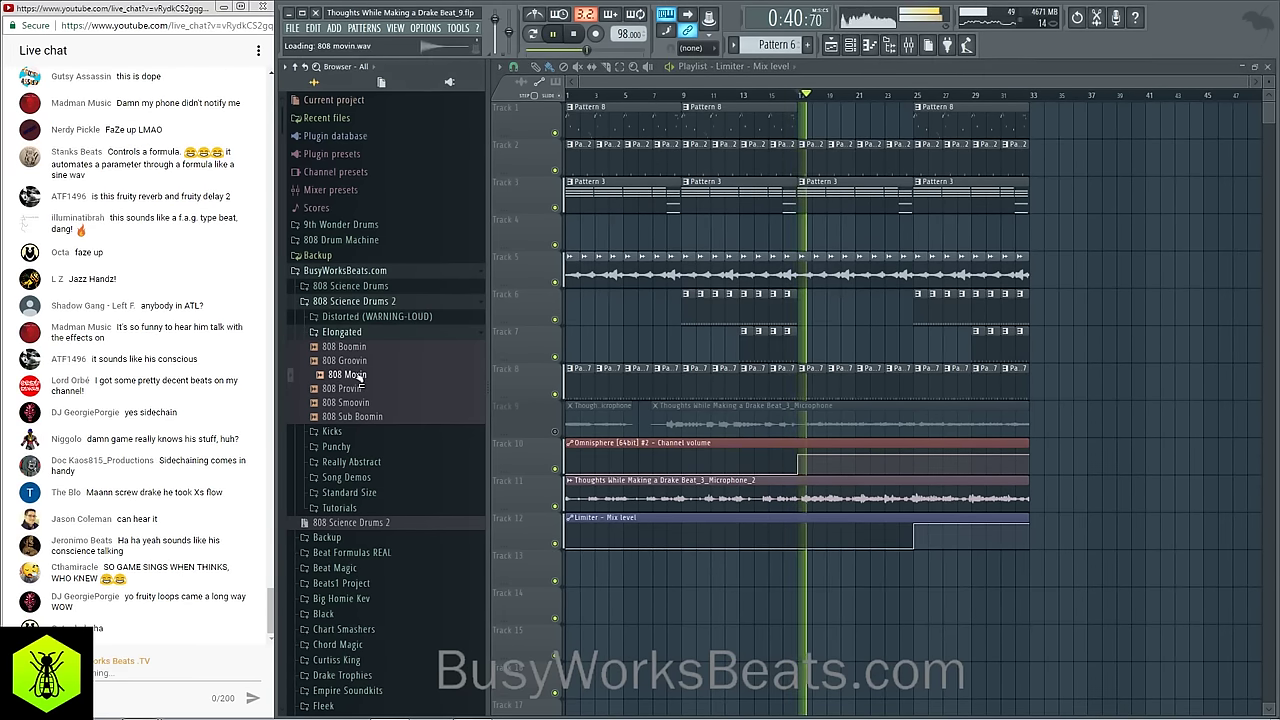
{"action": "key", "text": "space"}
{"action": "left_click", "coordinate": [360, 374]}
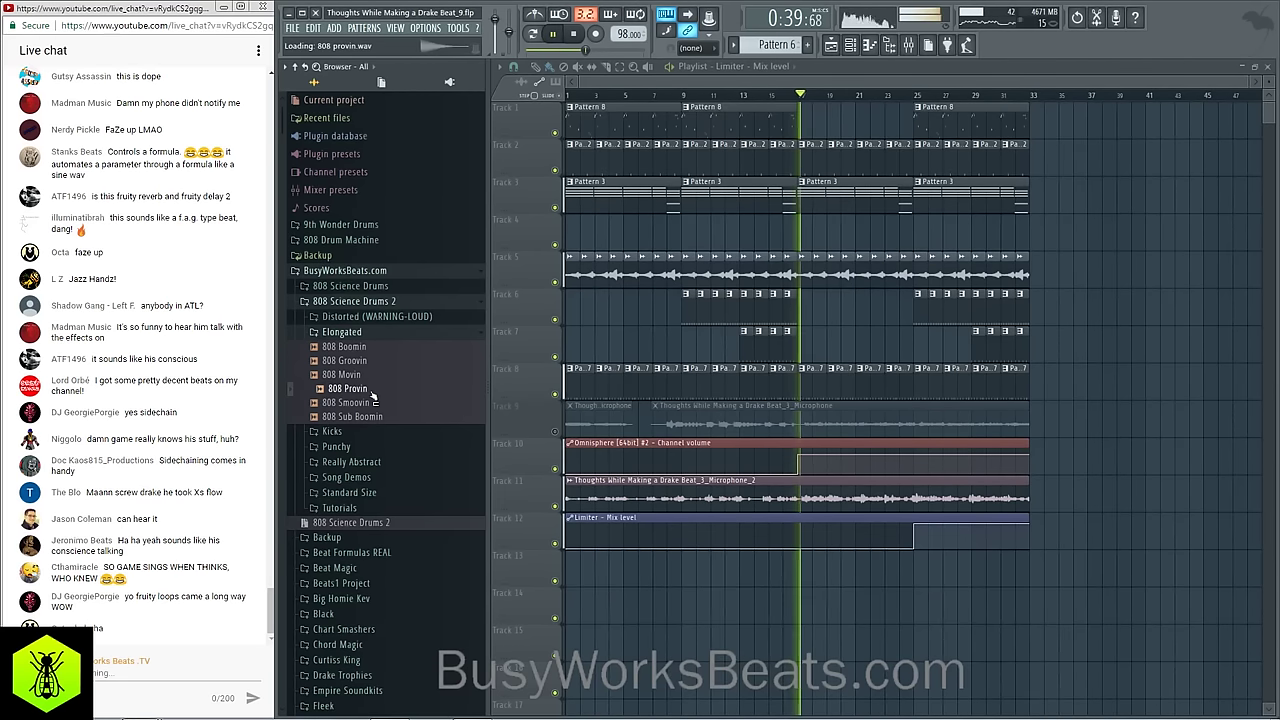
{"action": "left_click", "coordinate": [372, 402]}
{"action": "key", "text": "space"}
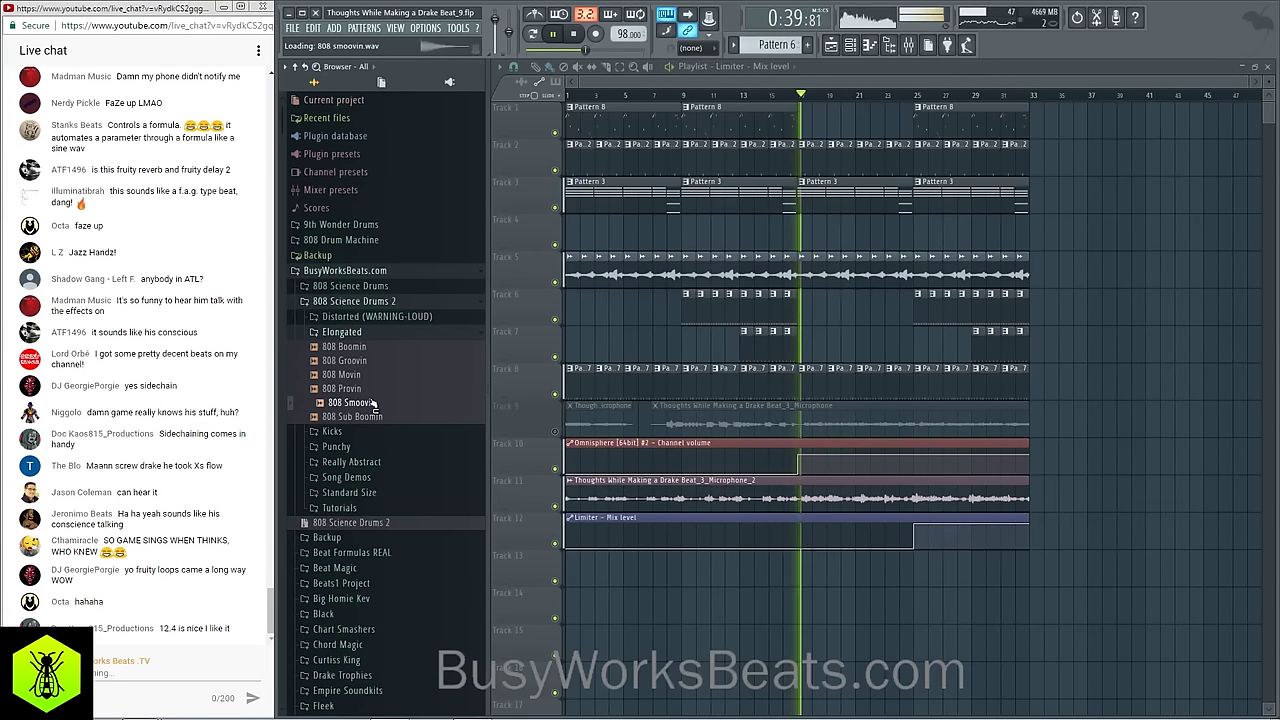
{"action": "key", "text": "space"}
Step: Load the 808 Smoovin sample into a new channel
{"action": "left_click", "coordinate": [372, 402]}
{"action": "right_click", "coordinate": [372, 402]}
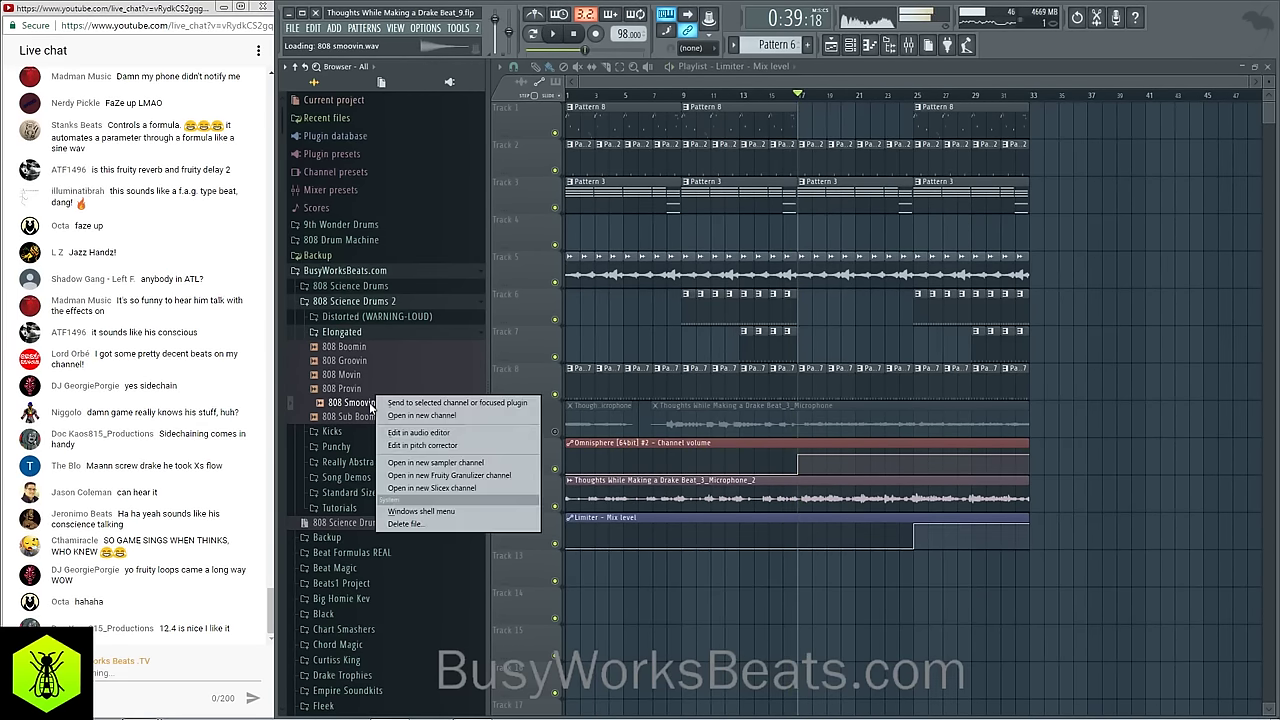
{"action": "left_click", "coordinate": [400, 415]}
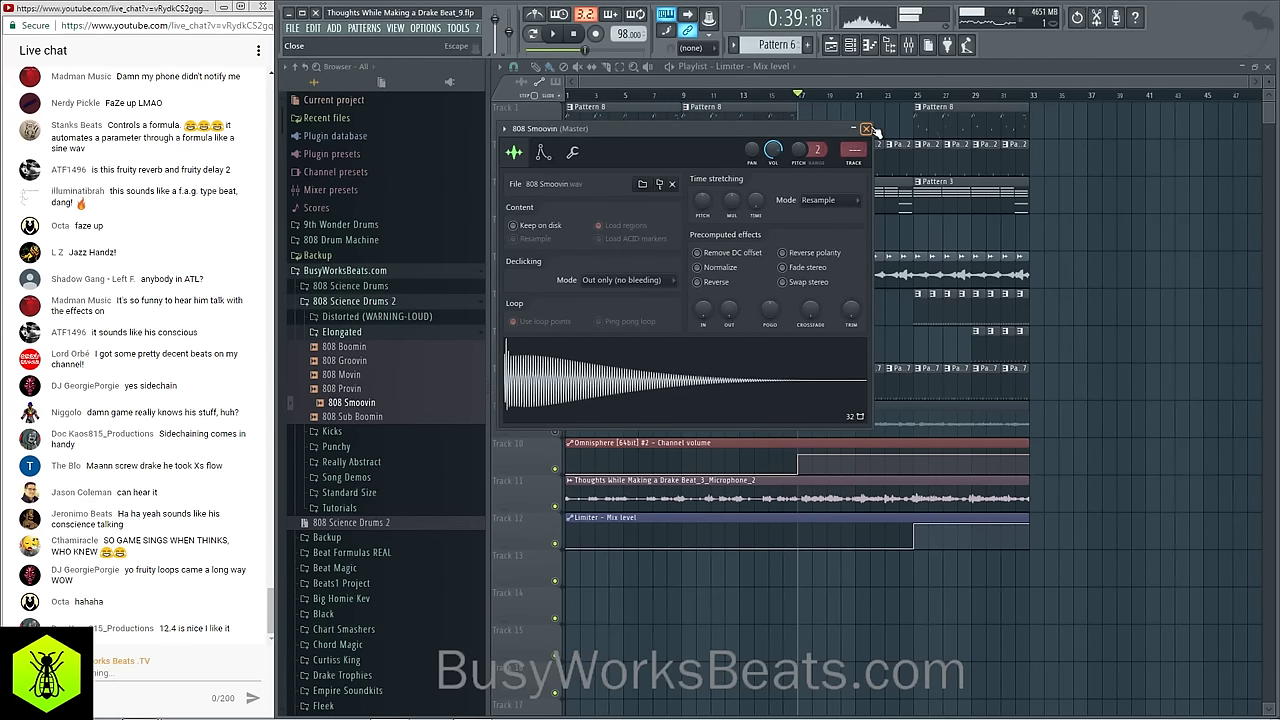
Step: Open the 808 Smoovin waveform in Edison, detect its pitch regions to find its note, and close the editor
{"action": "right_click", "coordinate": [609, 377]}
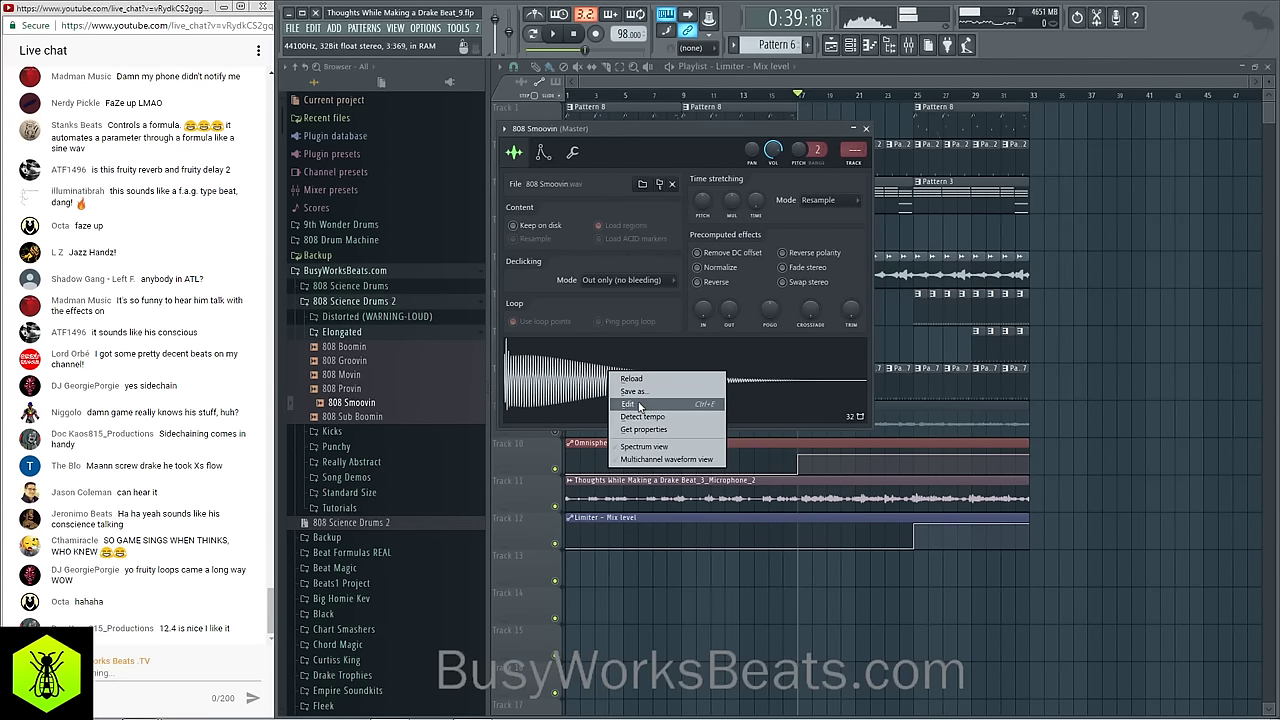
{"action": "left_click", "coordinate": [640, 405]}
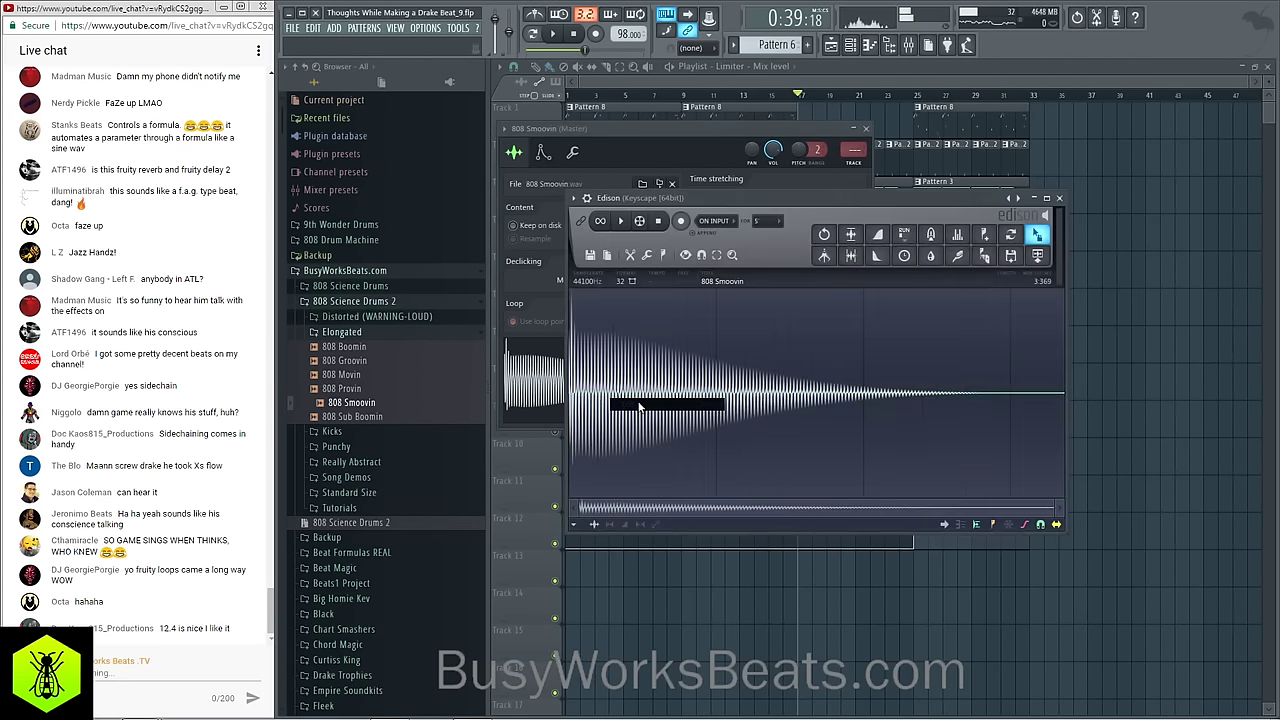
{"action": "left_click", "coordinate": [664, 255]}
{"action": "left_click", "coordinate": [676, 444]}
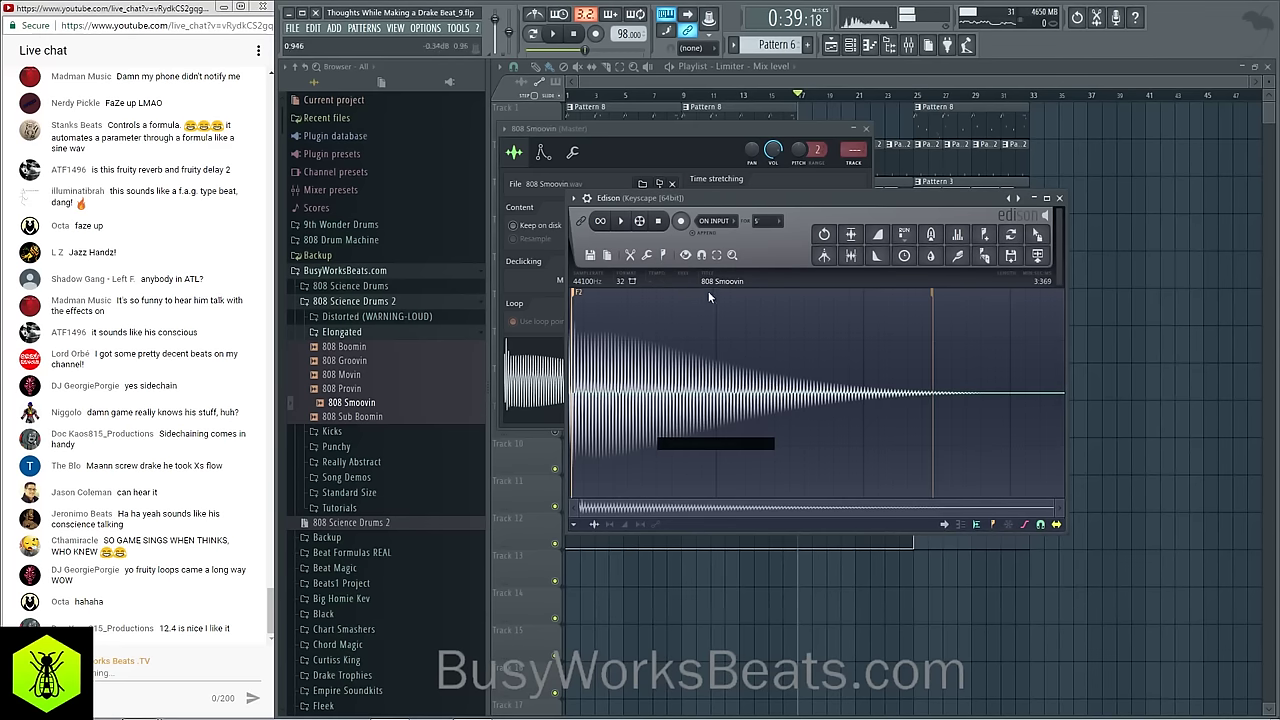
{"action": "left_click", "coordinate": [1059, 197]}
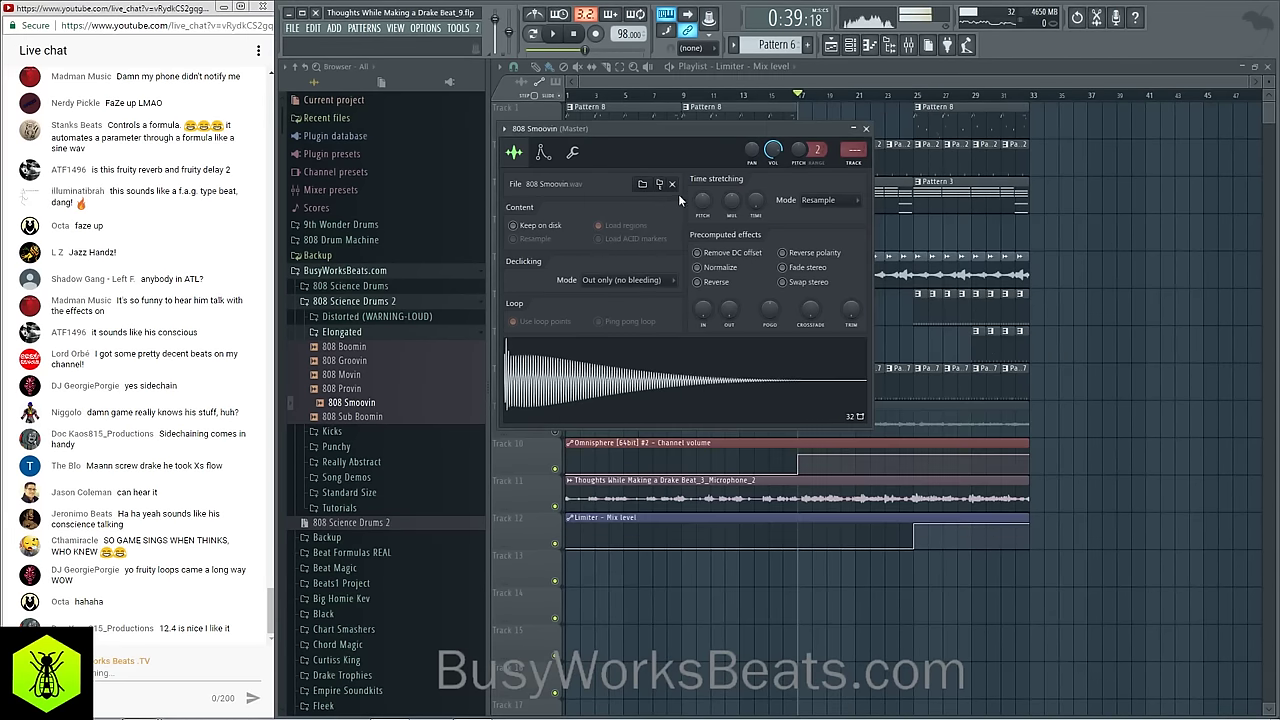
Step: Set the root note of the 808 Smoovin channel to F4 and close its settings
{"action": "left_click", "coordinate": [543, 154]}
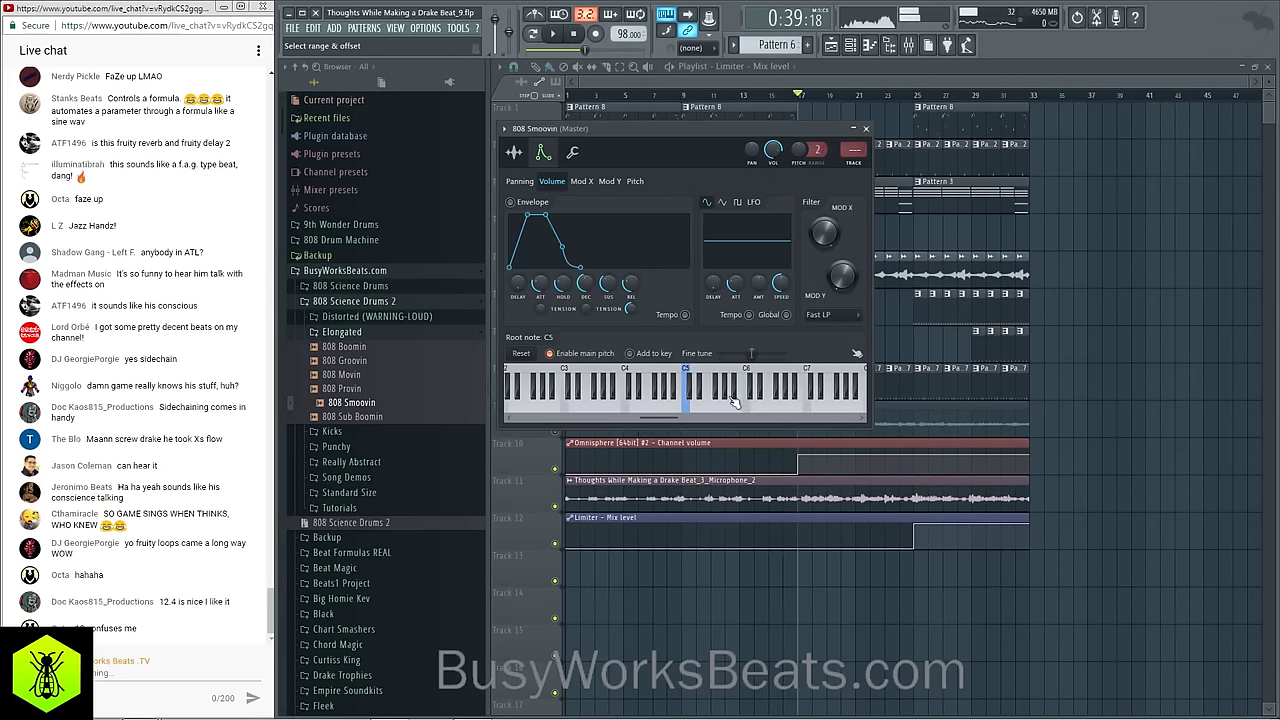
{"action": "left_click", "coordinate": [652, 390]}
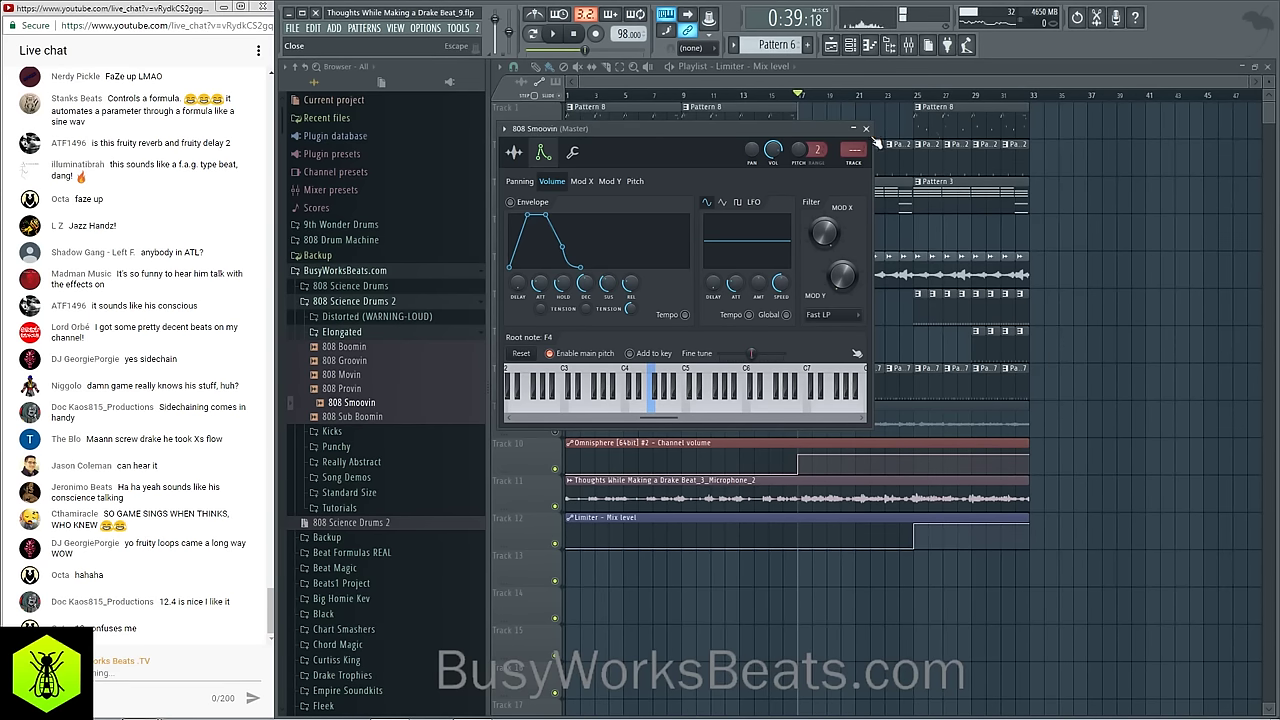
{"action": "left_click", "coordinate": [866, 129]}
Step: Play the song briefly from the start and hide the browser to widen the playlist
{"action": "left_click", "coordinate": [869, 45]}
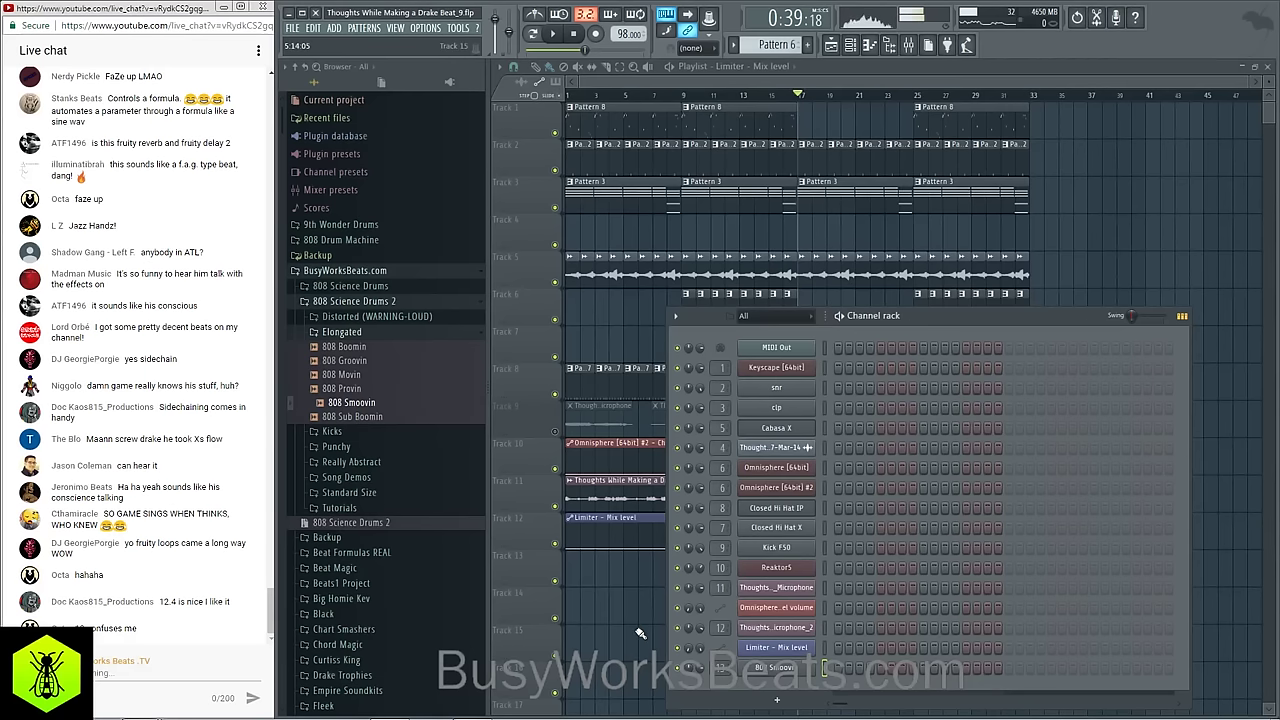
{"action": "left_click", "coordinate": [640, 632]}
{"action": "left_click", "coordinate": [573, 33]}
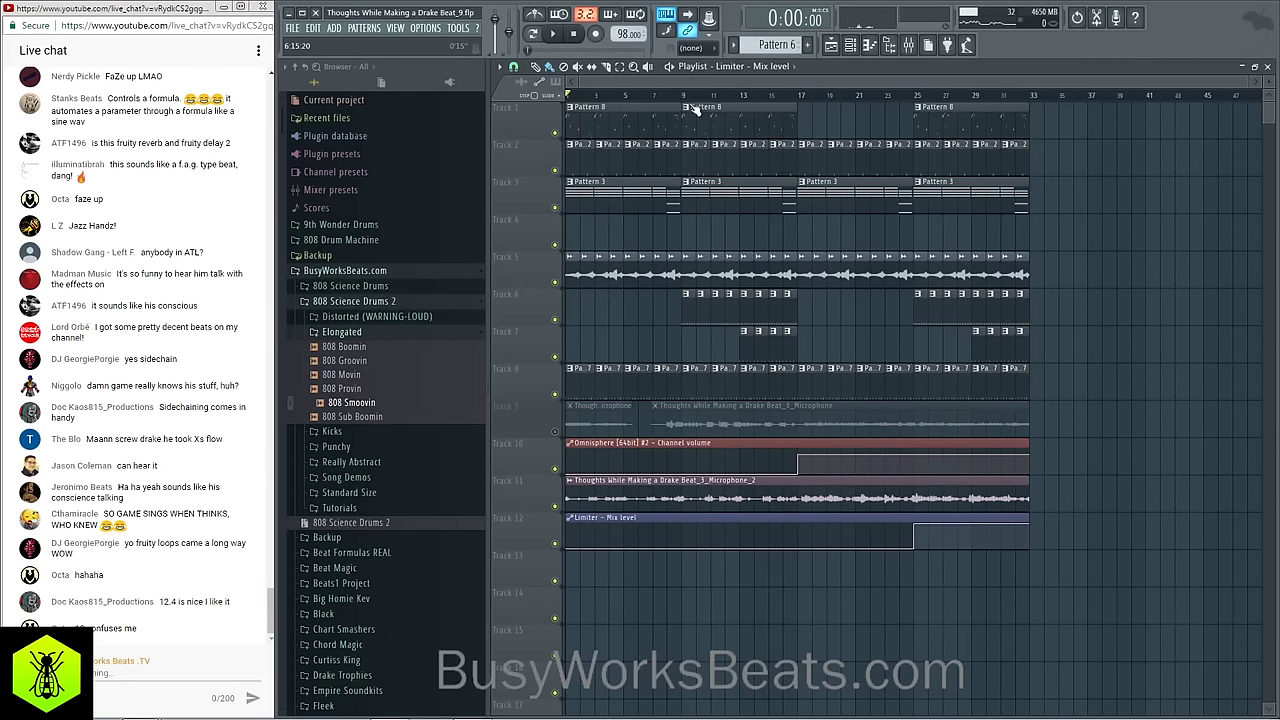
{"action": "key", "text": "space"}
{"action": "left_click", "coordinate": [888, 45]}
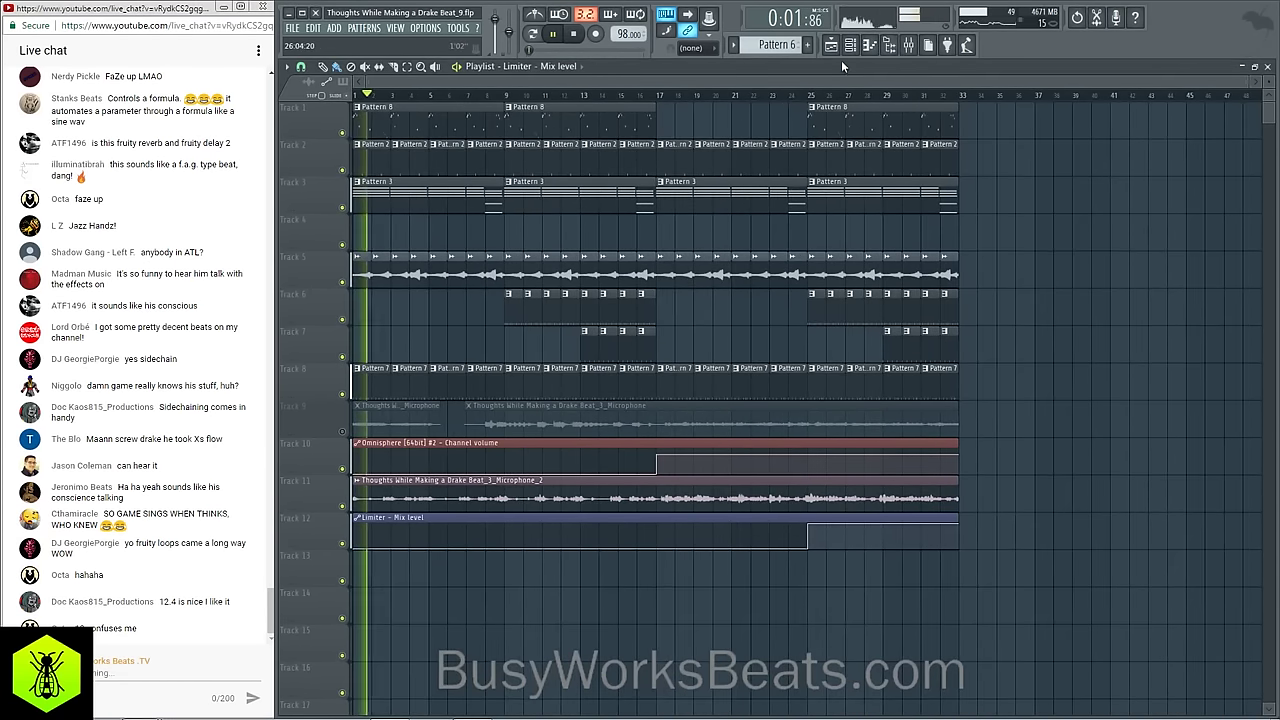
{"action": "key", "text": "space"}
Step: Select the eight-bar section from bar 17 to bar 25 in the playlist and play it while testing 808 notes
{"action": "left_click", "coordinate": [659, 96]}
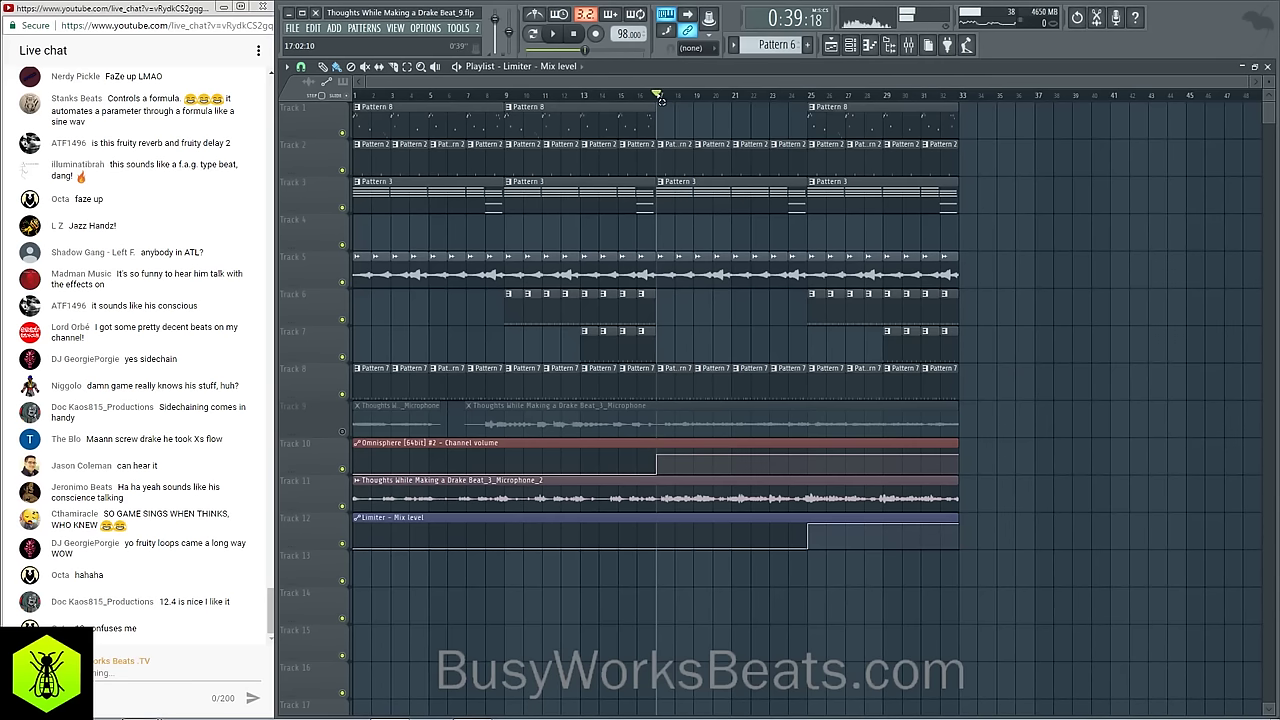
{"action": "left_click_drag", "start_coordinate": [660, 97], "coordinate": [806, 97]}
{"action": "left_click", "coordinate": [852, 45]}
{"action": "key", "text": "space"}
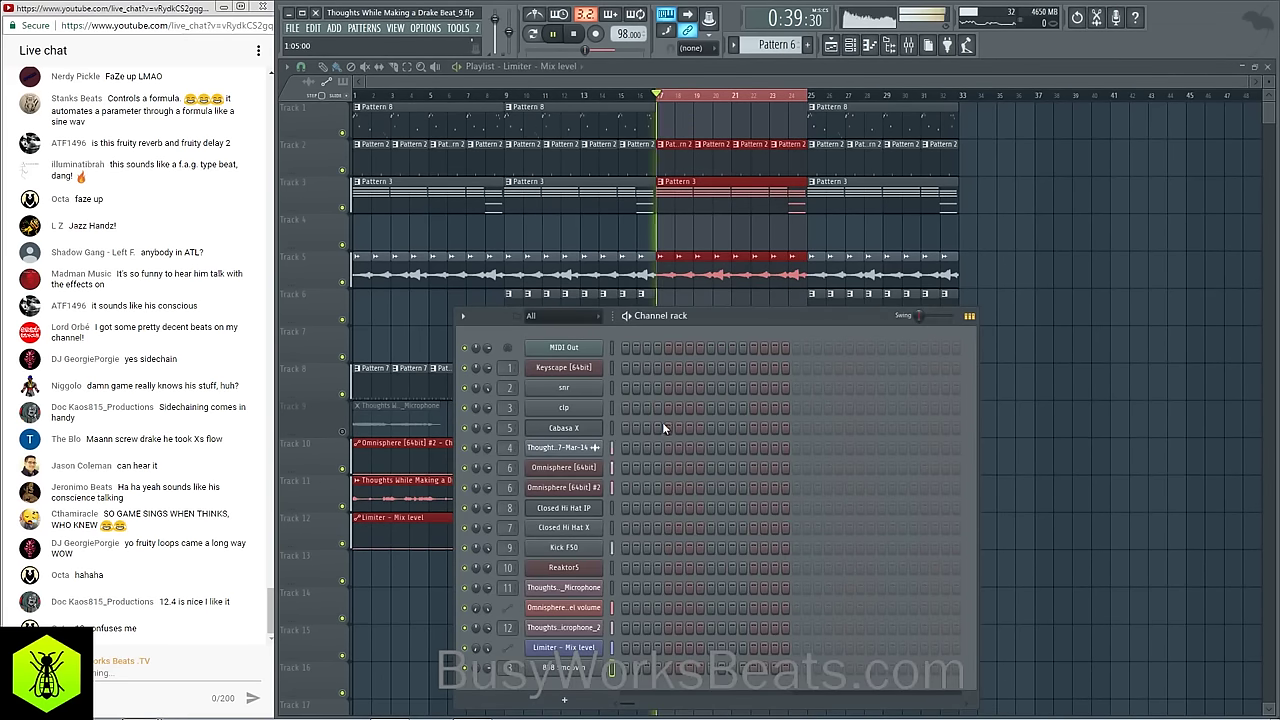
{"action": "key", "text": "space"}
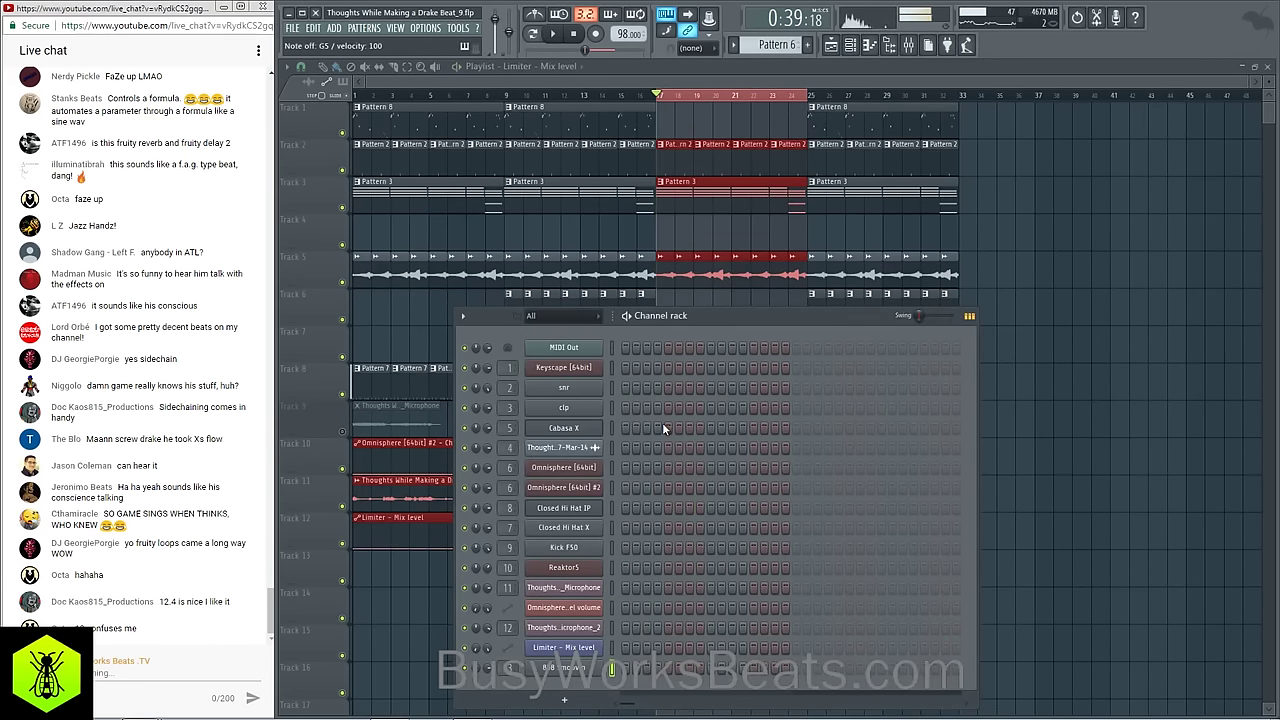
{"action": "key", "text": "space"}
{"action": "key", "text": "space"}
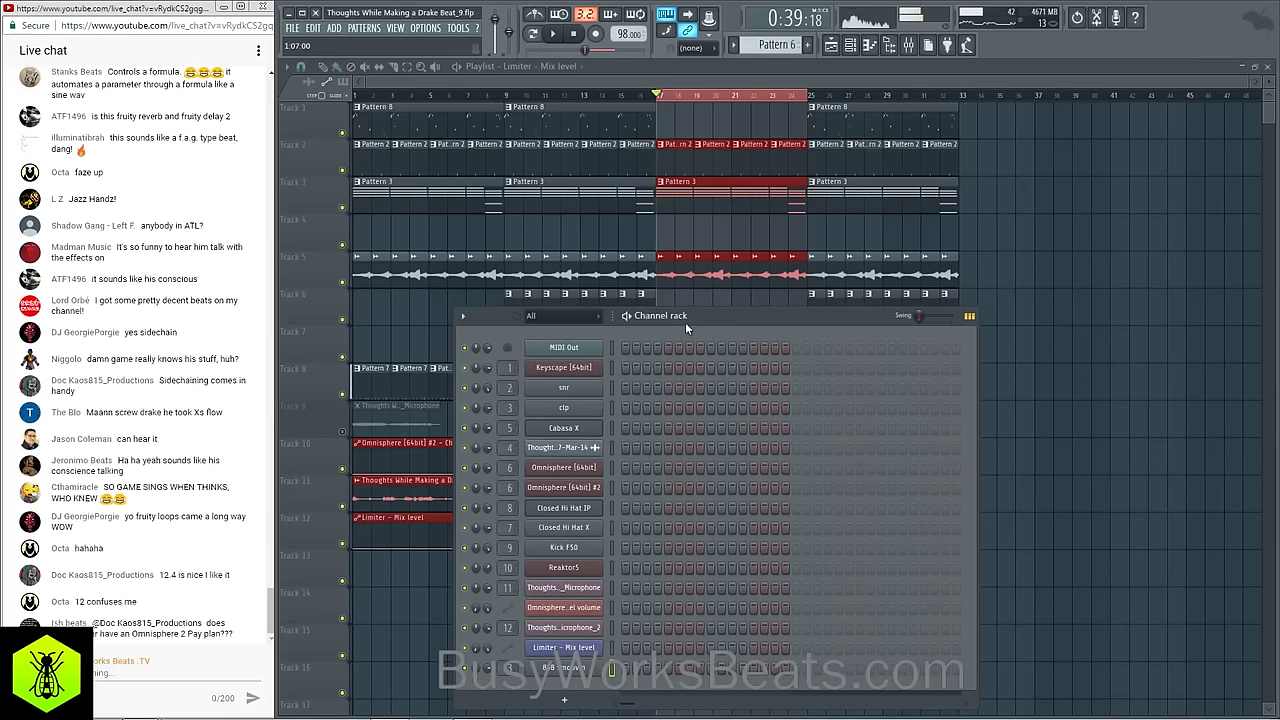
Step: Open the 808 Smoovin channel's piano roll, check the mixer, and audition its keys against the section from bar 17
{"action": "left_click_drag", "start_coordinate": [685, 322], "coordinate": [696, 202]}
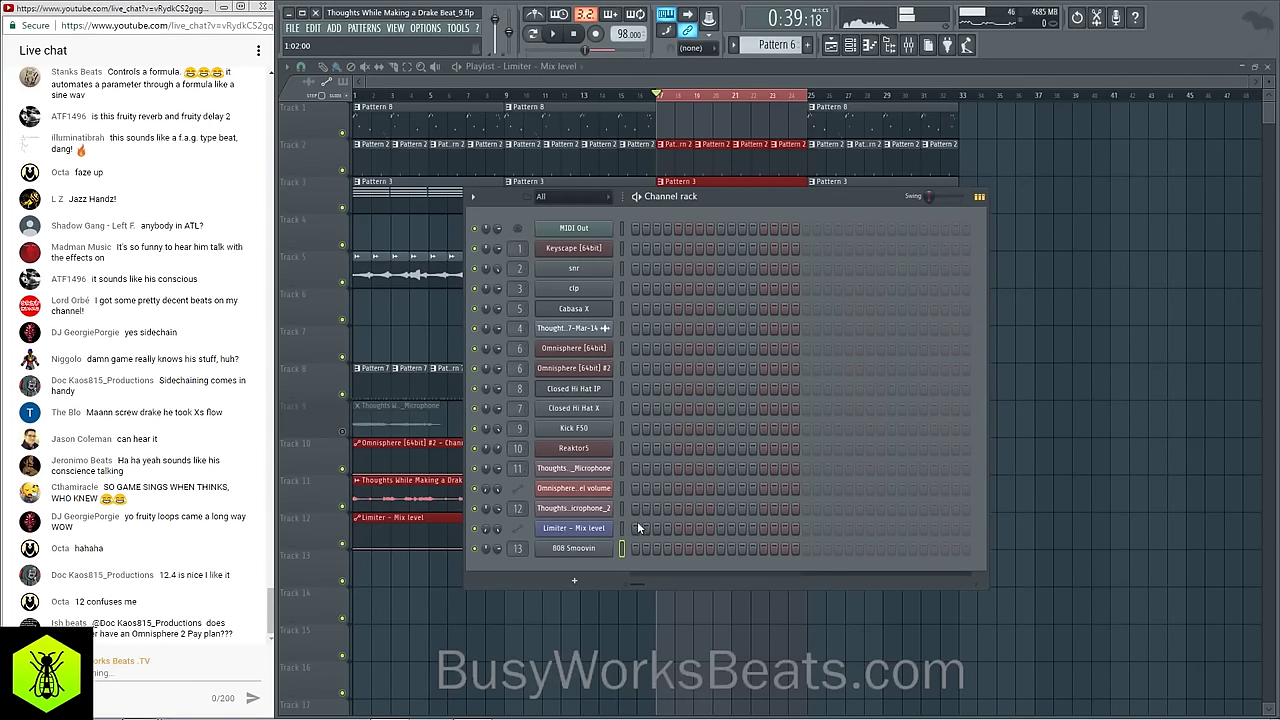
{"action": "right_click", "coordinate": [600, 550]}
{"action": "left_click", "coordinate": [640, 546]}
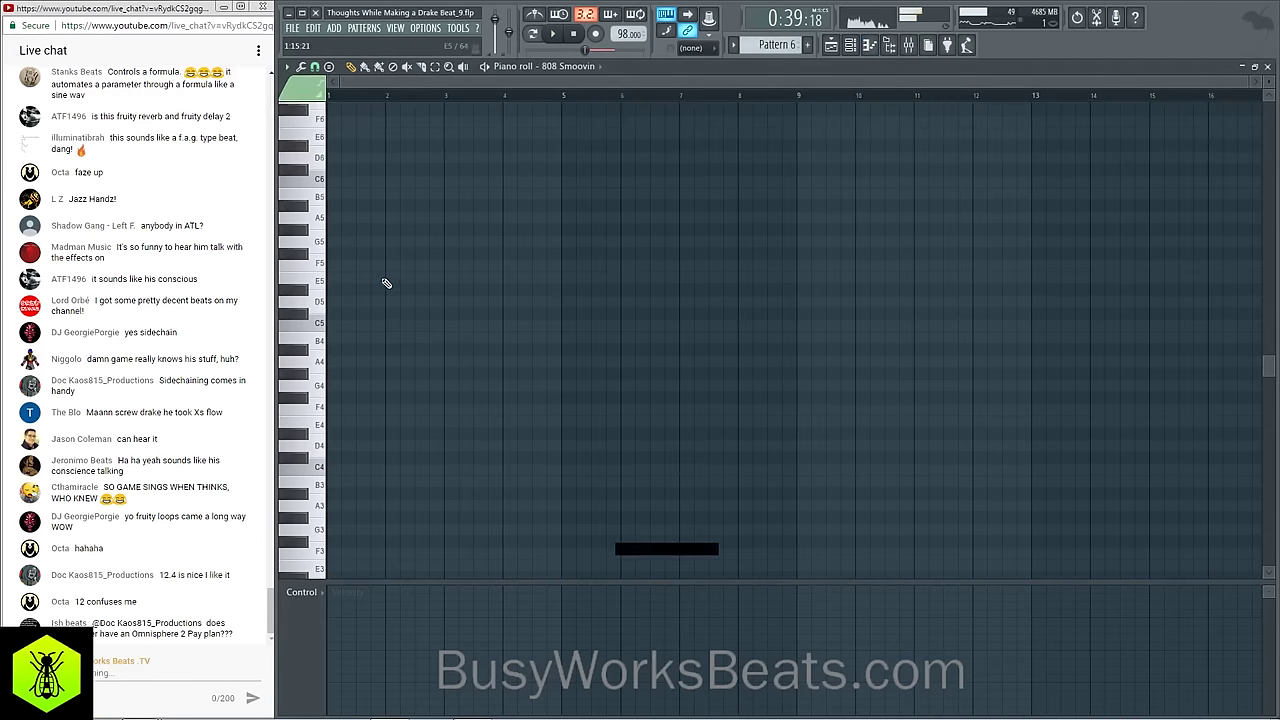
{"action": "scroll", "coordinate": [335, 255], "scroll_direction": "up", "scroll_amount": 3}
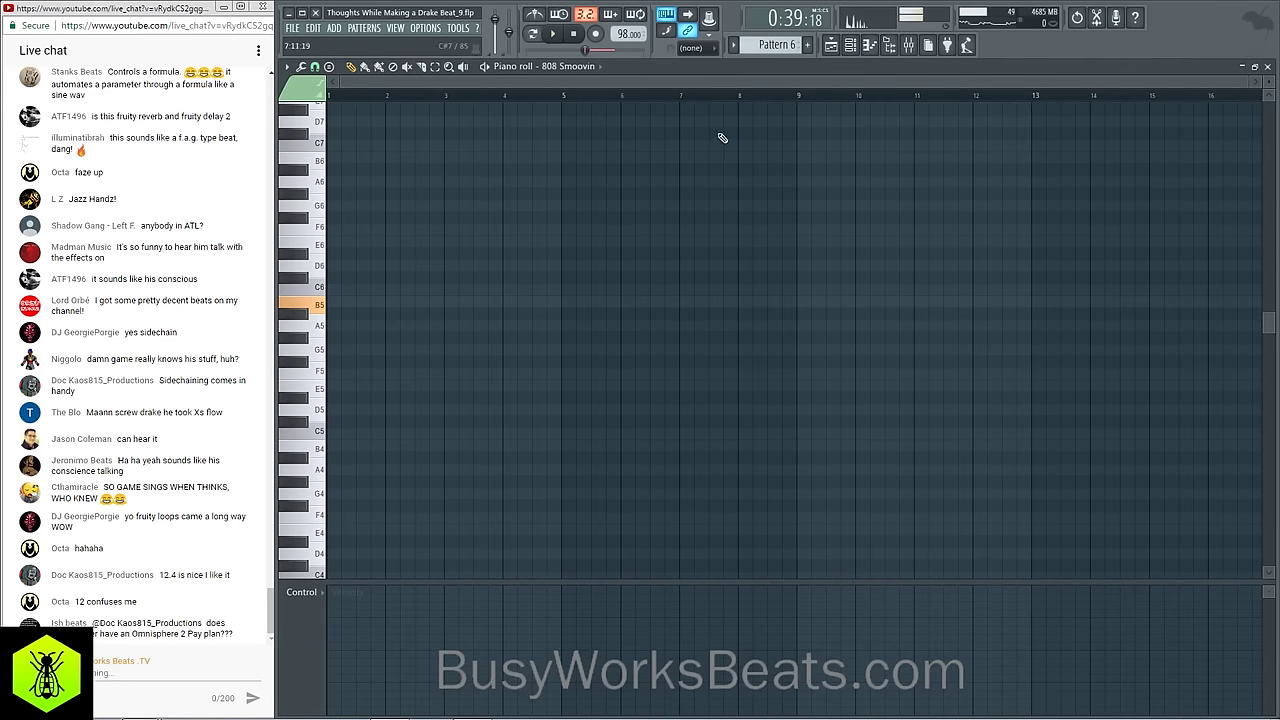
{"action": "left_click", "coordinate": [905, 52]}
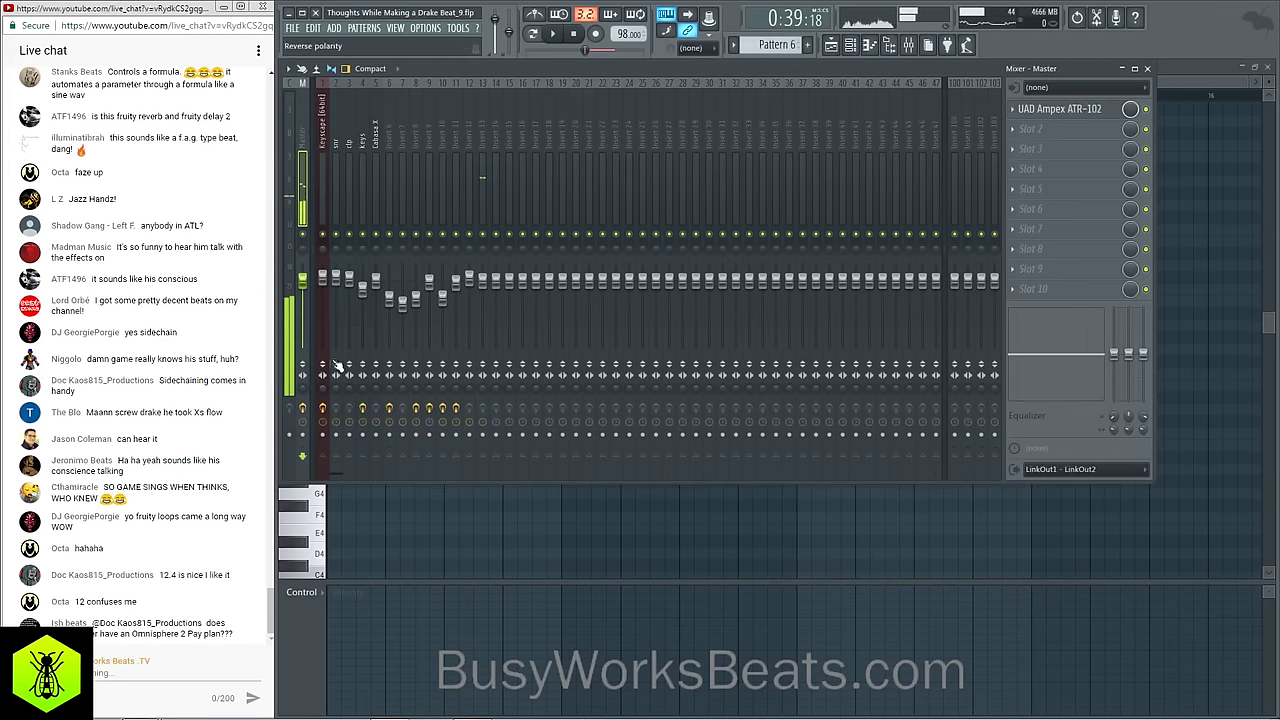
{"action": "key", "text": "F9"}
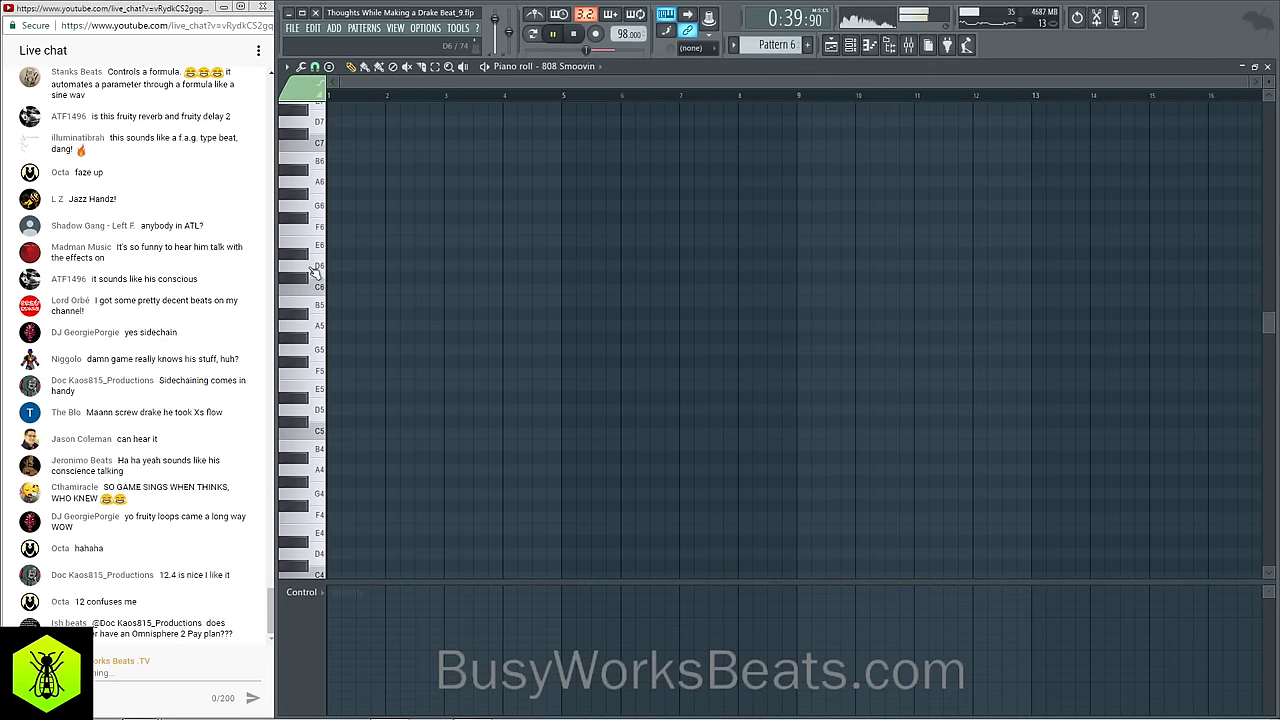
{"action": "key", "text": "space"}
{"action": "left_click_drag", "start_coordinate": [314, 271], "coordinate": [311, 177]}
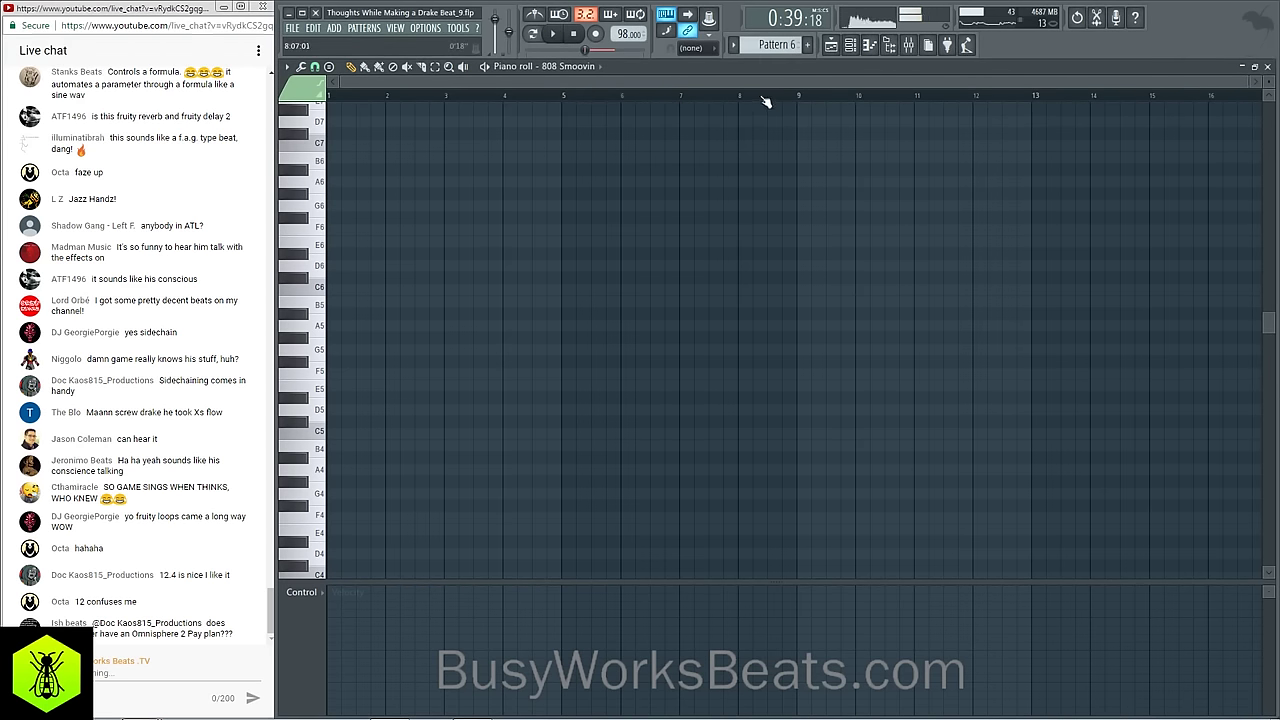
{"action": "left_click", "coordinate": [832, 46]}
{"action": "right_click", "coordinate": [687, 212]}
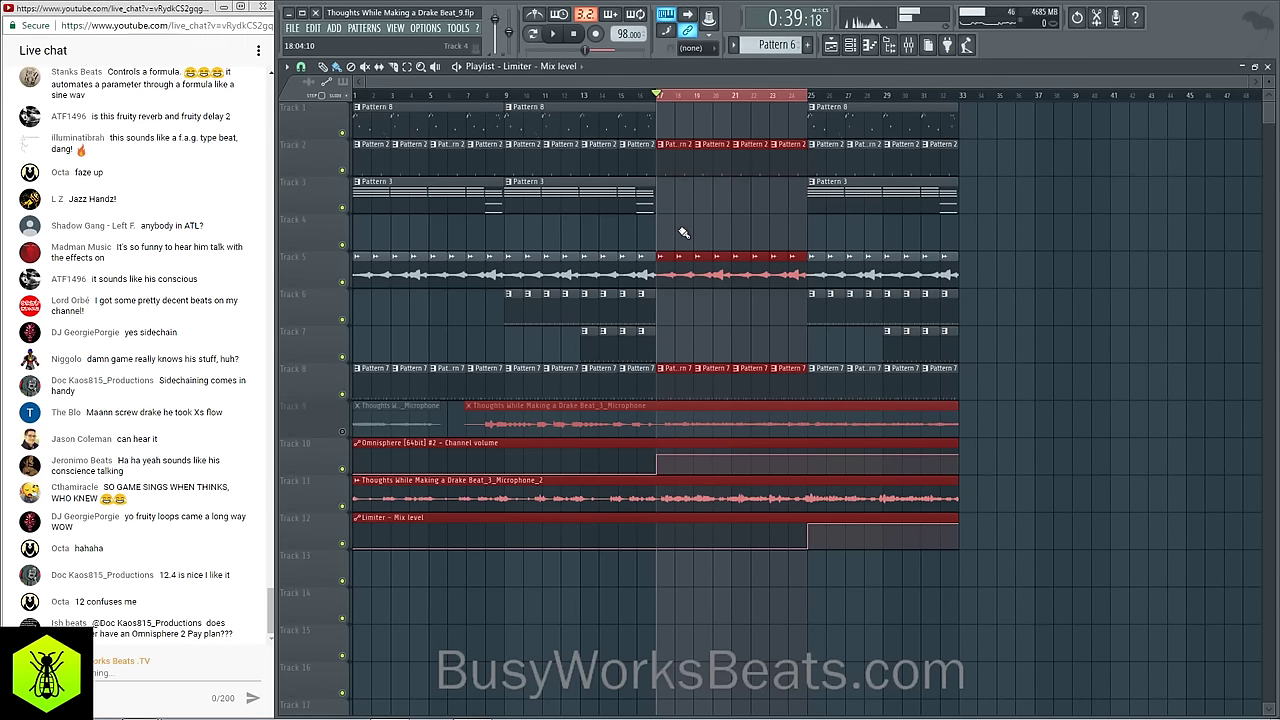
{"action": "key", "text": "ctrl+z"}
{"action": "left_click", "coordinate": [688, 234]}
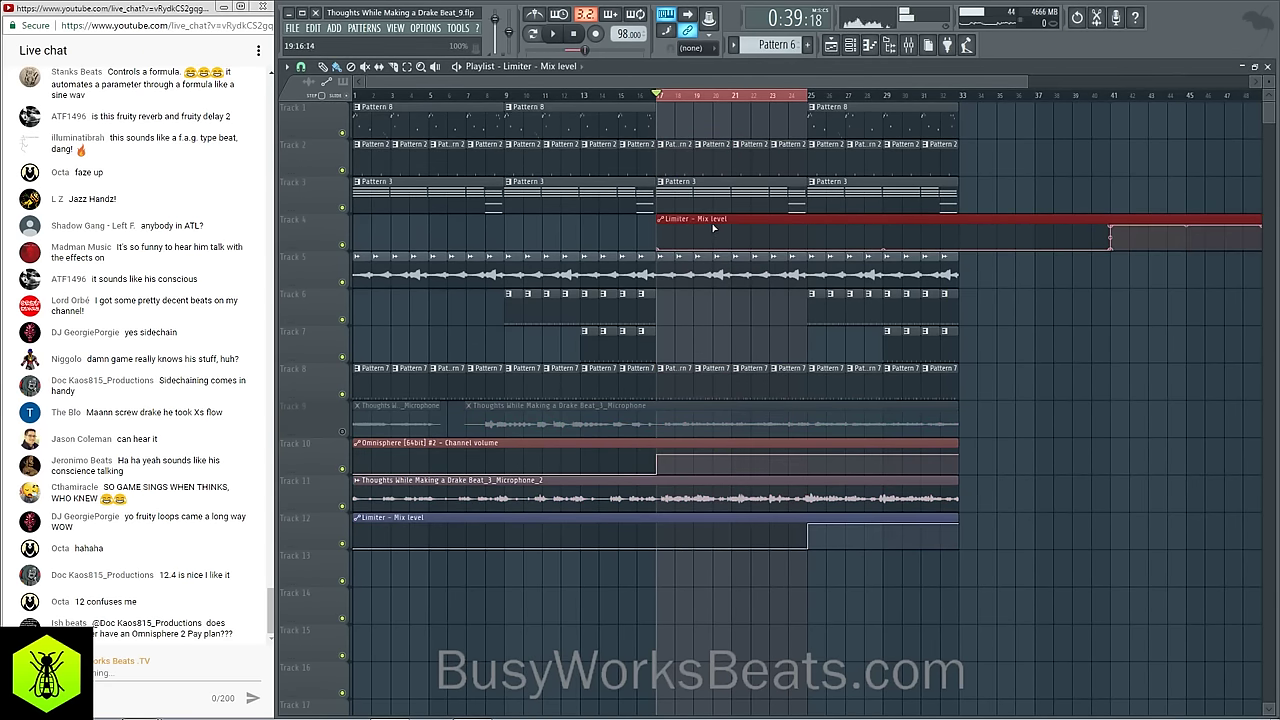
{"action": "right_click", "coordinate": [714, 228]}
{"action": "key", "text": "F6"}
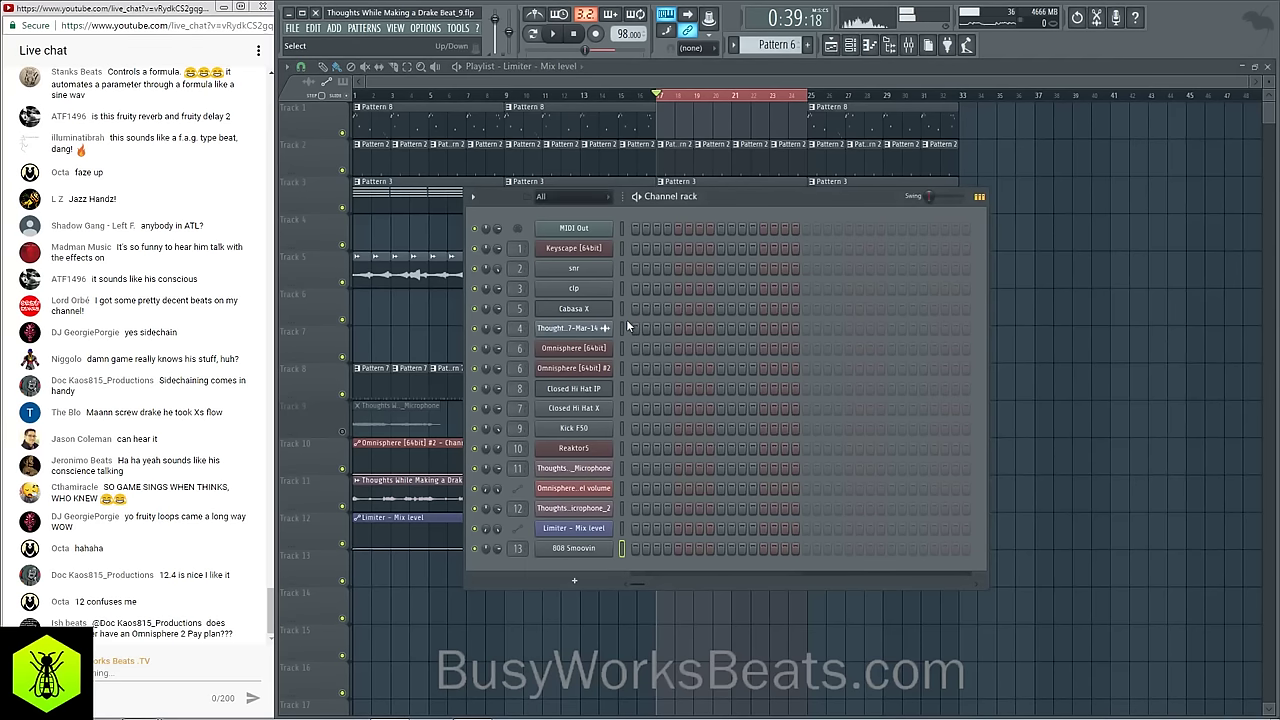
{"action": "key", "text": "F6"}
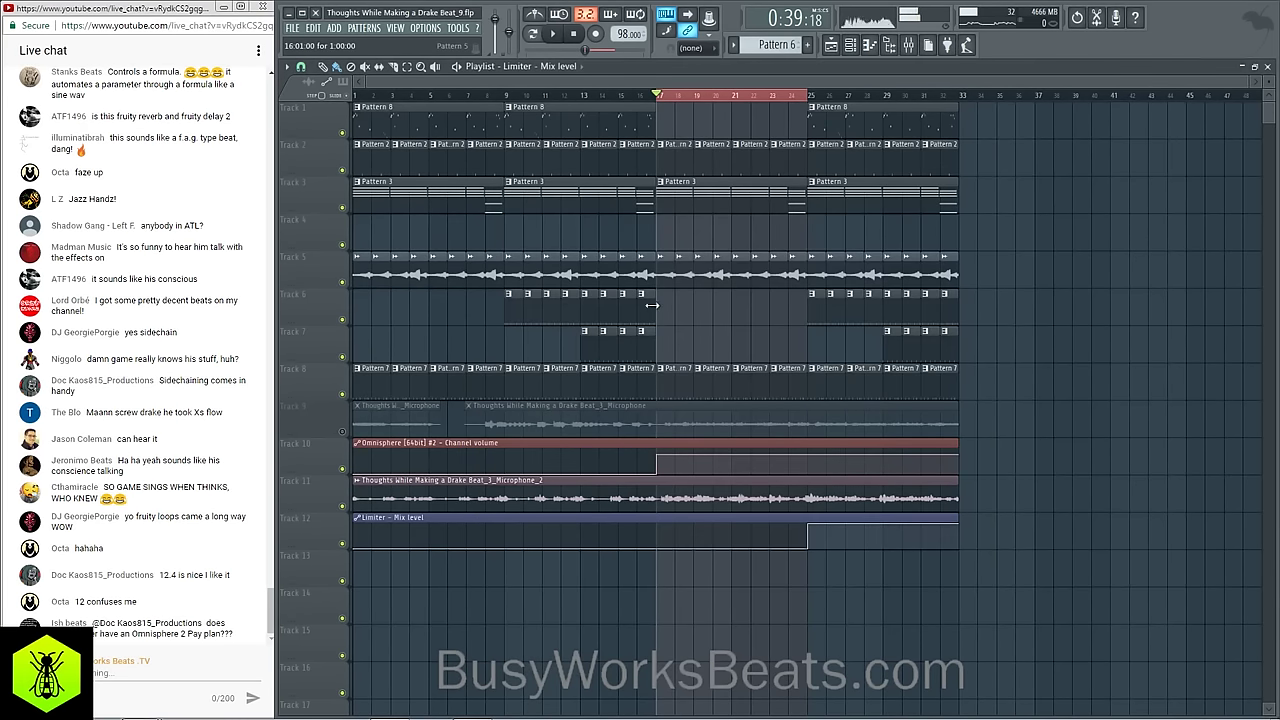
{"action": "left_click", "coordinate": [697, 220]}
{"action": "right_click", "coordinate": [697, 218]}
Step: Choose Pattern 6 as the clip source and place one clip on Track 4 at bar 17
{"action": "left_click", "coordinate": [540, 66]}
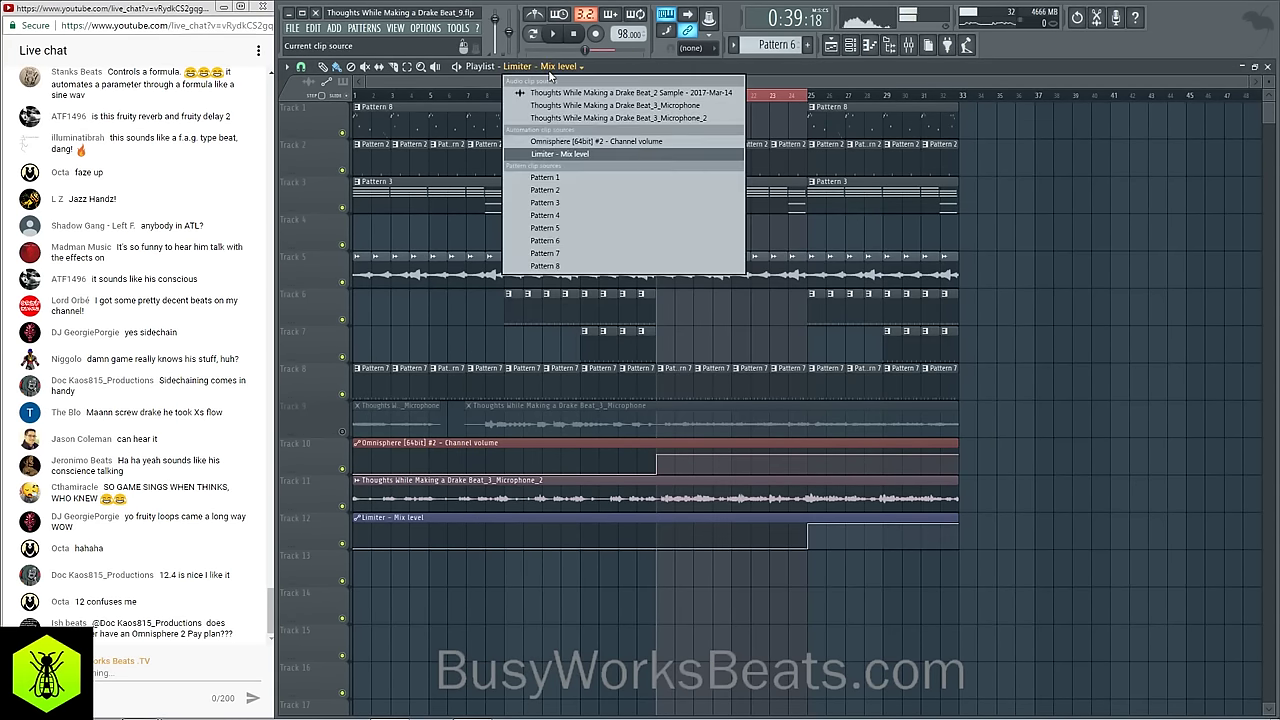
{"action": "left_click", "coordinate": [560, 241]}
{"action": "left_click", "coordinate": [680, 222]}
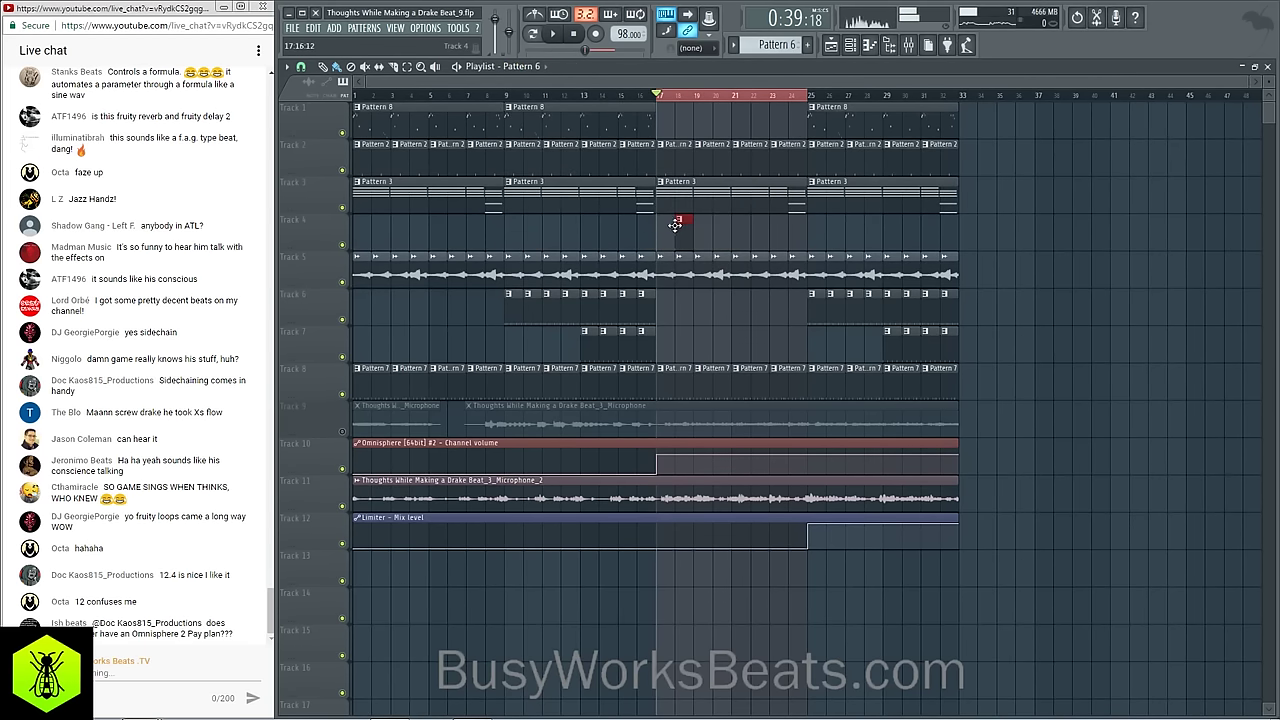
{"action": "left_click_drag", "start_coordinate": [676, 225], "coordinate": [660, 224]}
Step: Add a hit on the first step of the 808 Smoovin channel in Pattern 6 and open its piano roll
{"action": "left_click", "coordinate": [848, 48]}
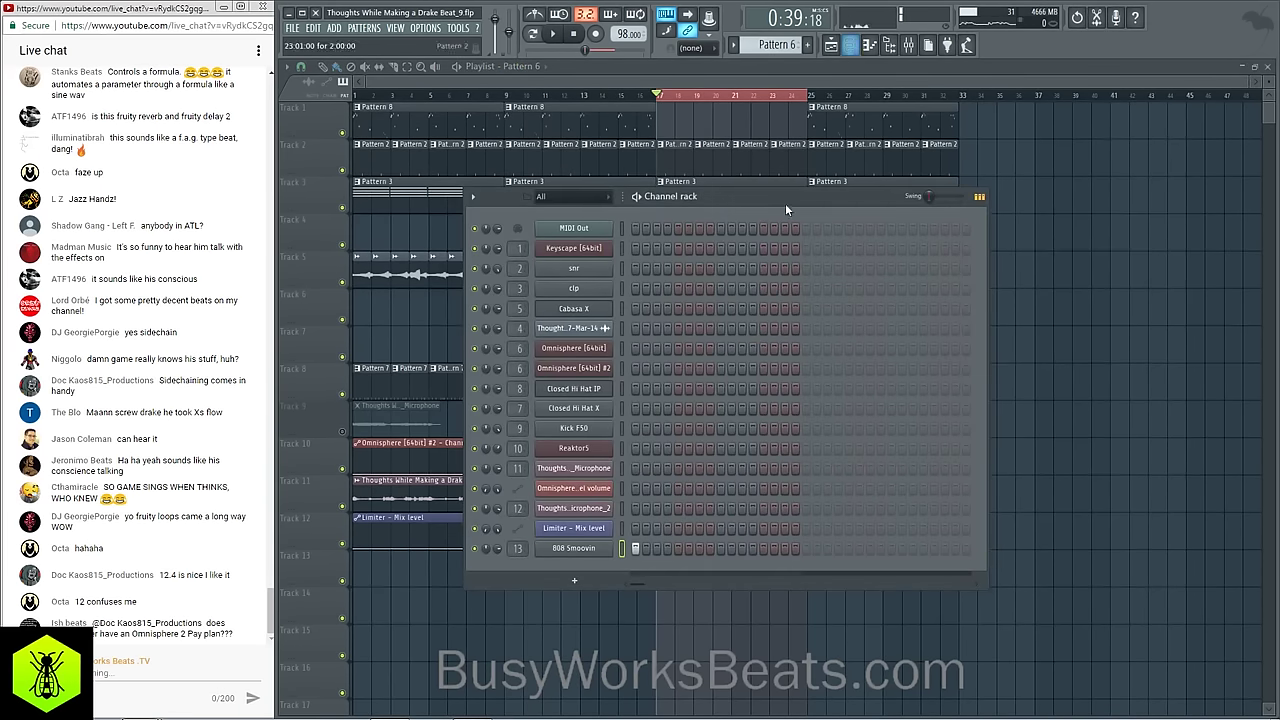
{"action": "right_click", "coordinate": [606, 548]}
{"action": "right_click", "coordinate": [593, 549]}
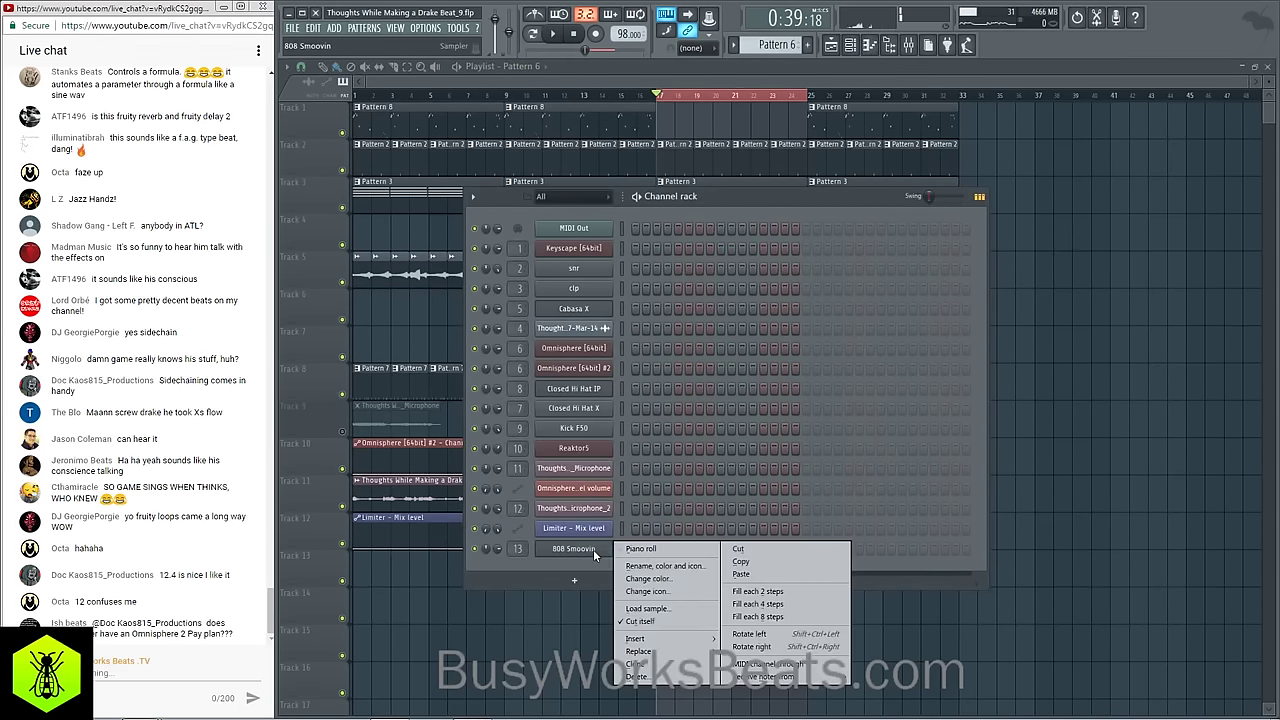
{"action": "left_click", "coordinate": [641, 549]}
Step: Move the opening 808 Smoovin note at the start of bar 1 down to A#4
{"action": "scroll", "coordinate": [400, 345], "scroll_direction": "down", "scroll_amount": 2}
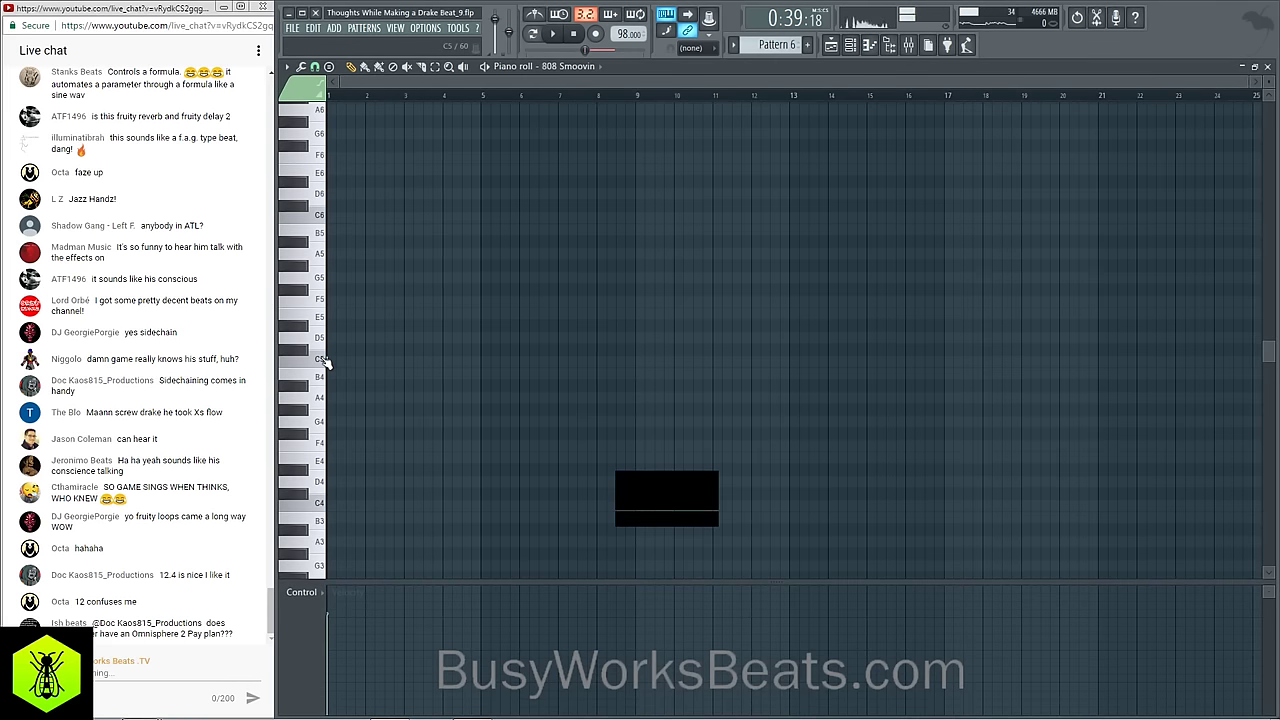
{"action": "left_click_drag", "start_coordinate": [324, 361], "coordinate": [303, 396]}
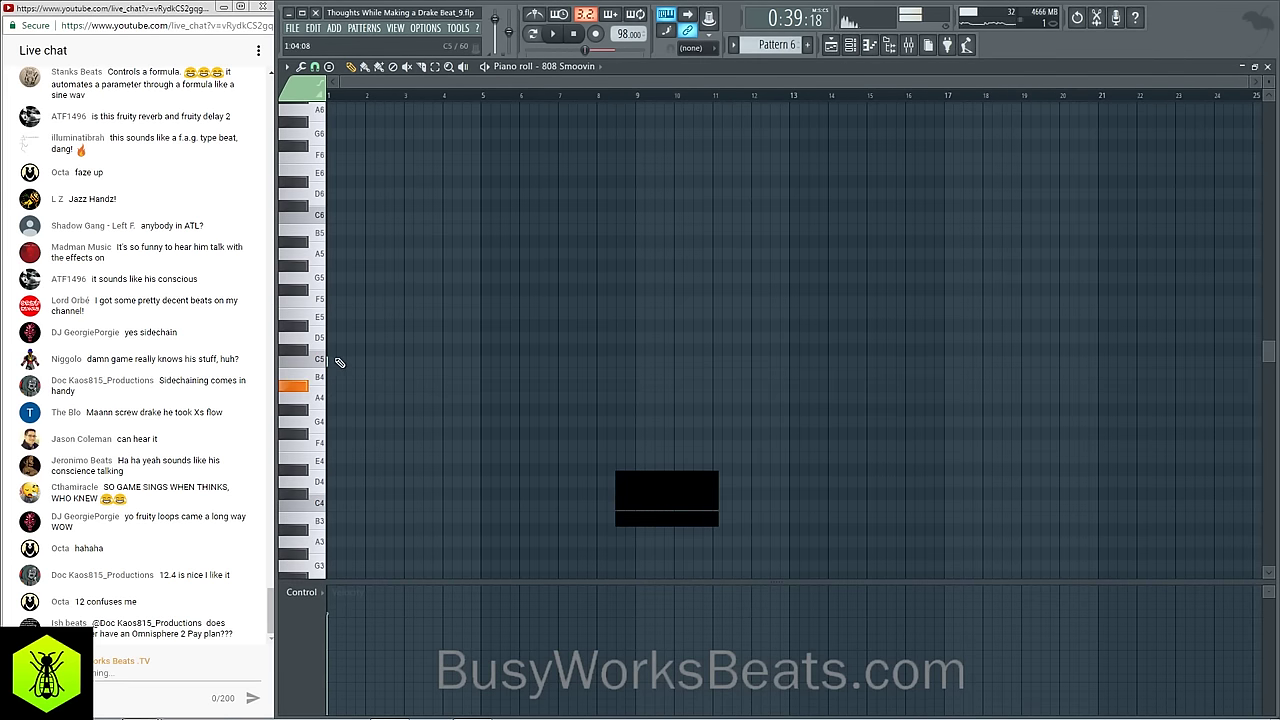
{"action": "scroll", "coordinate": [368, 101], "scroll_direction": "up", "scroll_amount": 4}
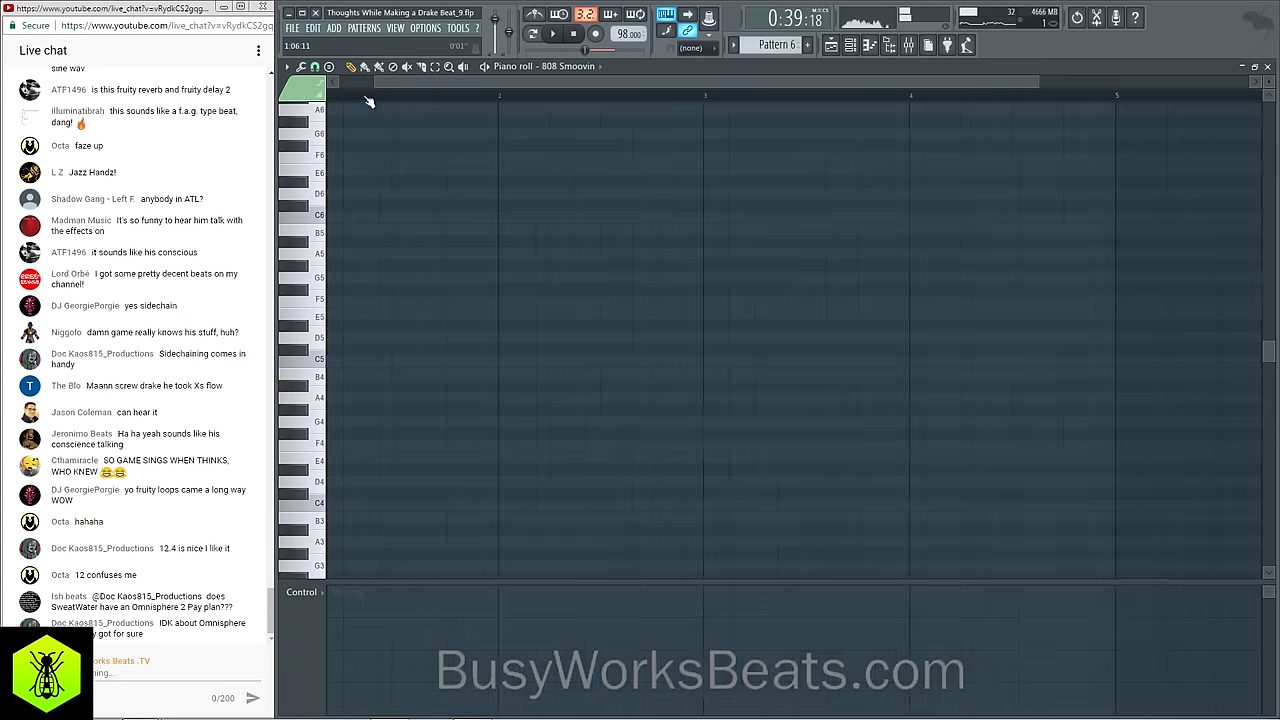
{"action": "scroll", "coordinate": [368, 101], "scroll_direction": "up", "scroll_amount": 2}
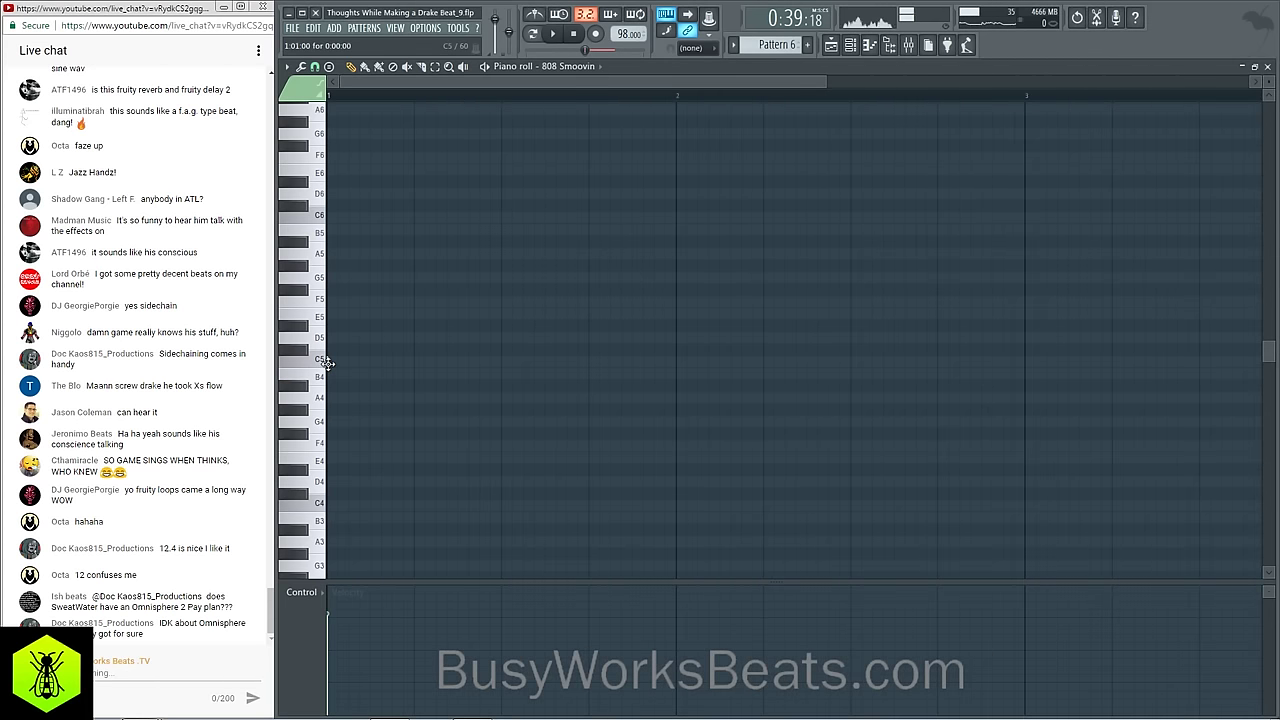
{"action": "mouse_move", "coordinate": [324, 362]}
{"action": "left_mouse_down"}
{"action": "mouse_move", "coordinate": [319, 392]}
{"action": "mouse_move", "coordinate": [341, 387]}
{"action": "mouse_move", "coordinate": [327, 384]}
{"action": "left_mouse_up"}
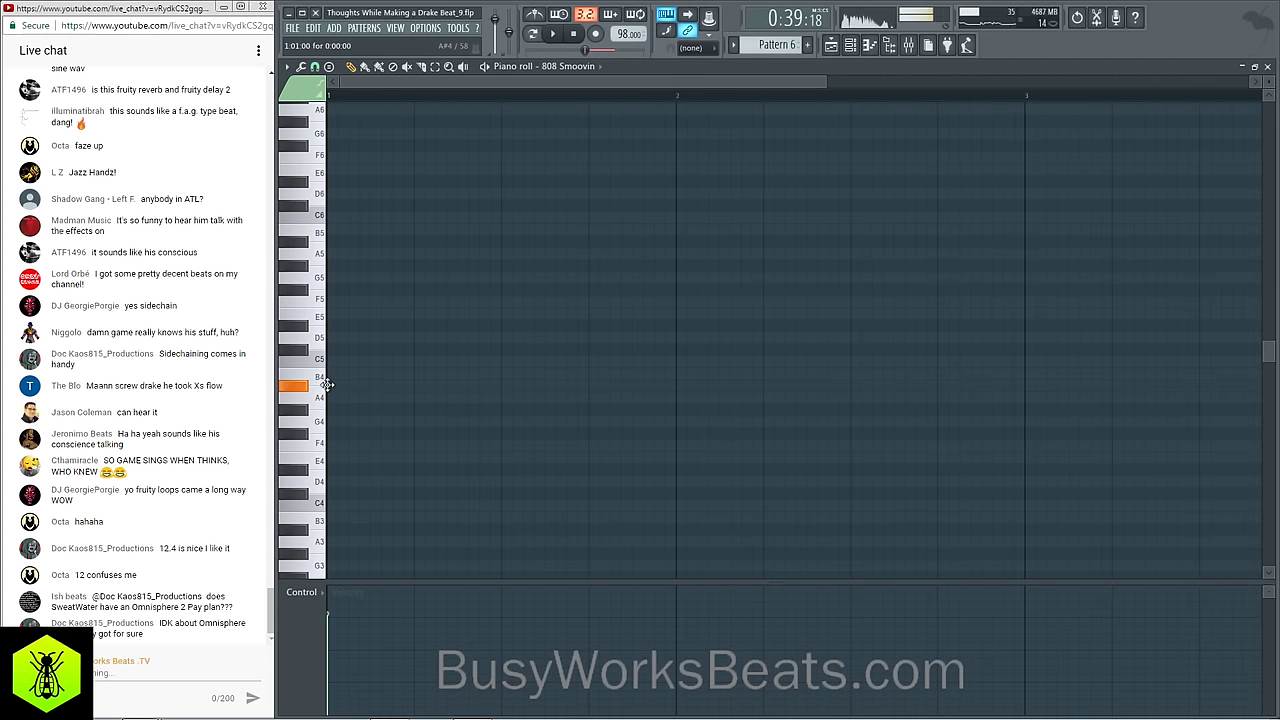
{"action": "scroll", "coordinate": [431, 386], "scroll_direction": "up", "scroll_amount": 2}
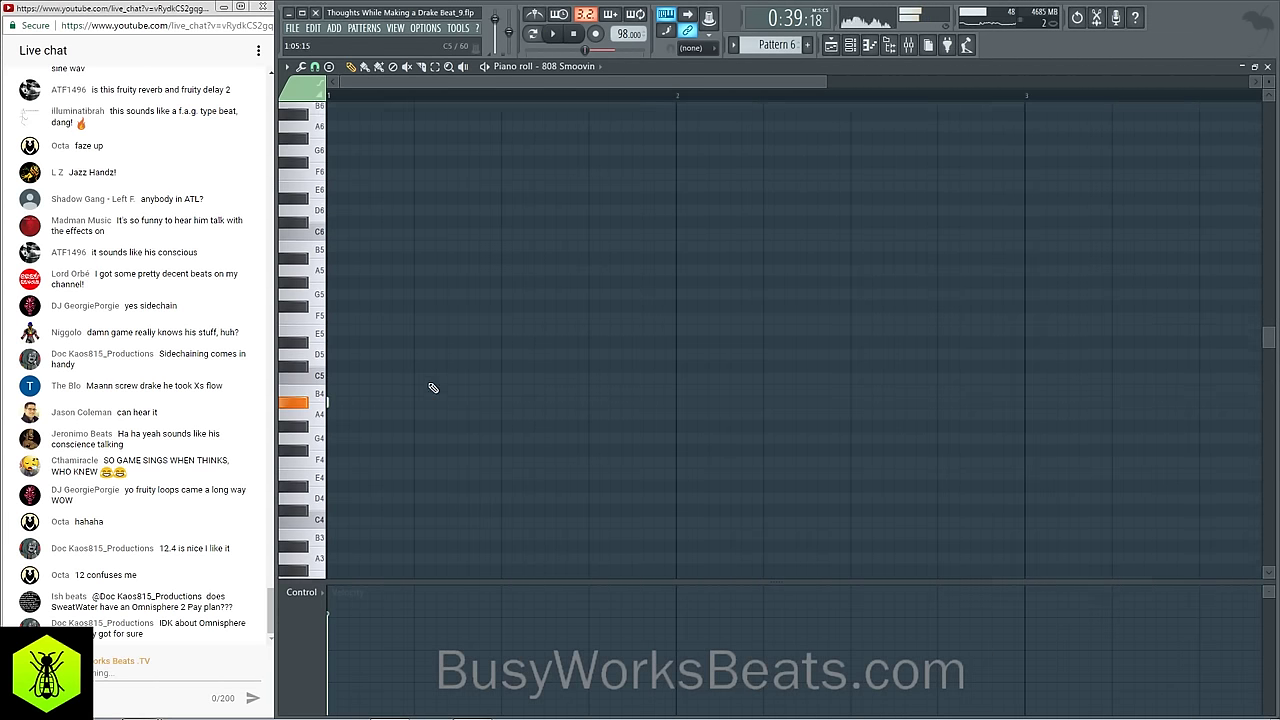
Step: Check Insert 13 in the mixer and the 808 Smoovin channel in the channel rack, and return to its piano roll
{"action": "left_click", "coordinate": [908, 45]}
{"action": "left_click", "coordinate": [849, 46]}
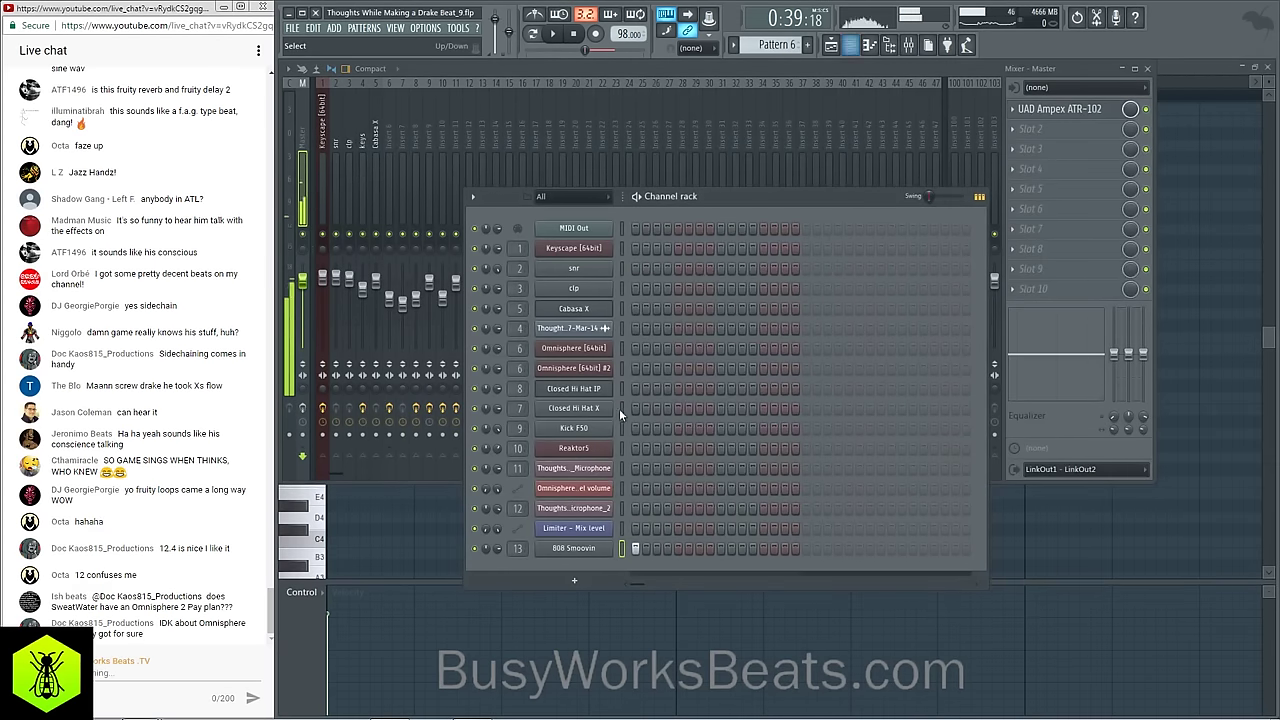
{"action": "left_click", "coordinate": [481, 116]}
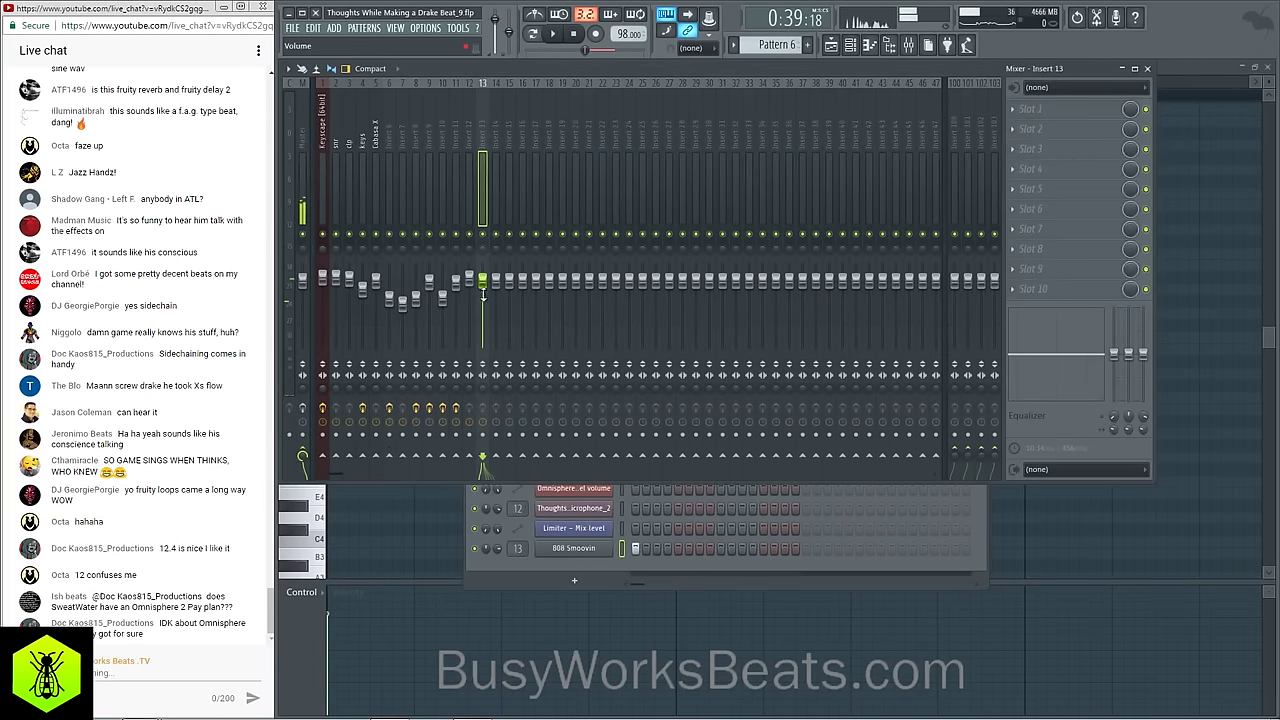
{"action": "left_click", "coordinate": [520, 544]}
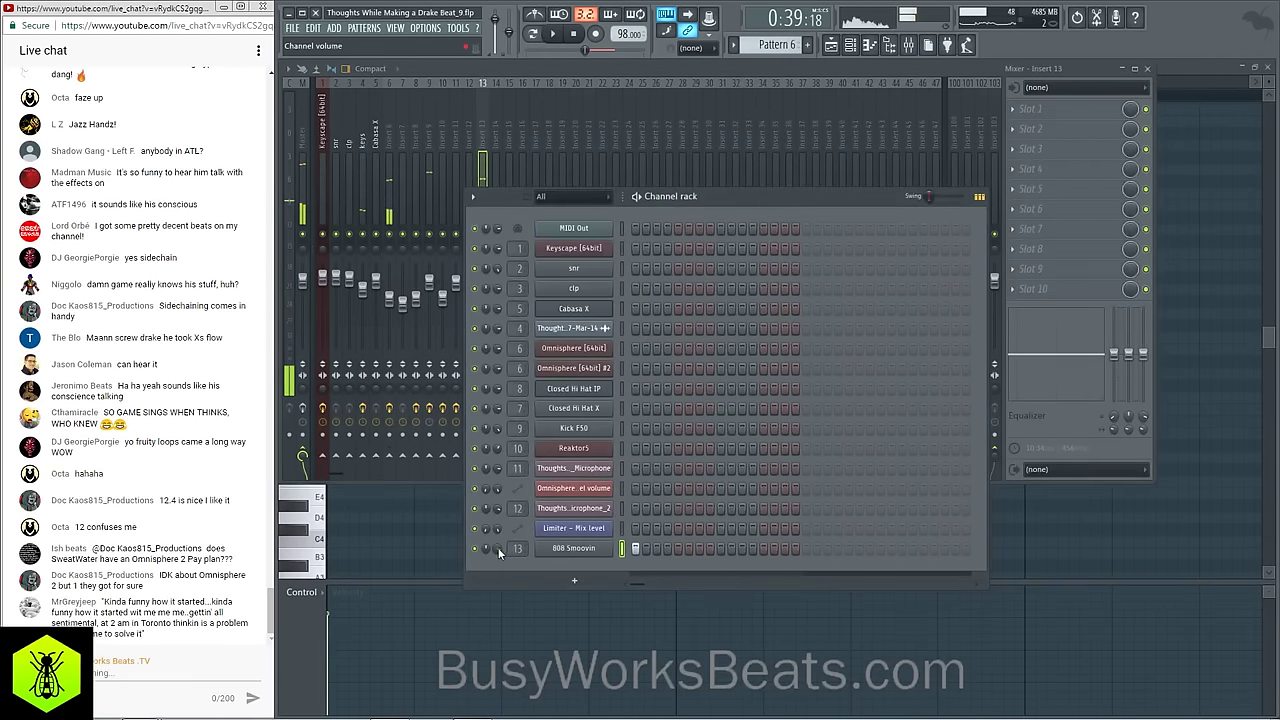
{"action": "left_click", "coordinate": [449, 523]}
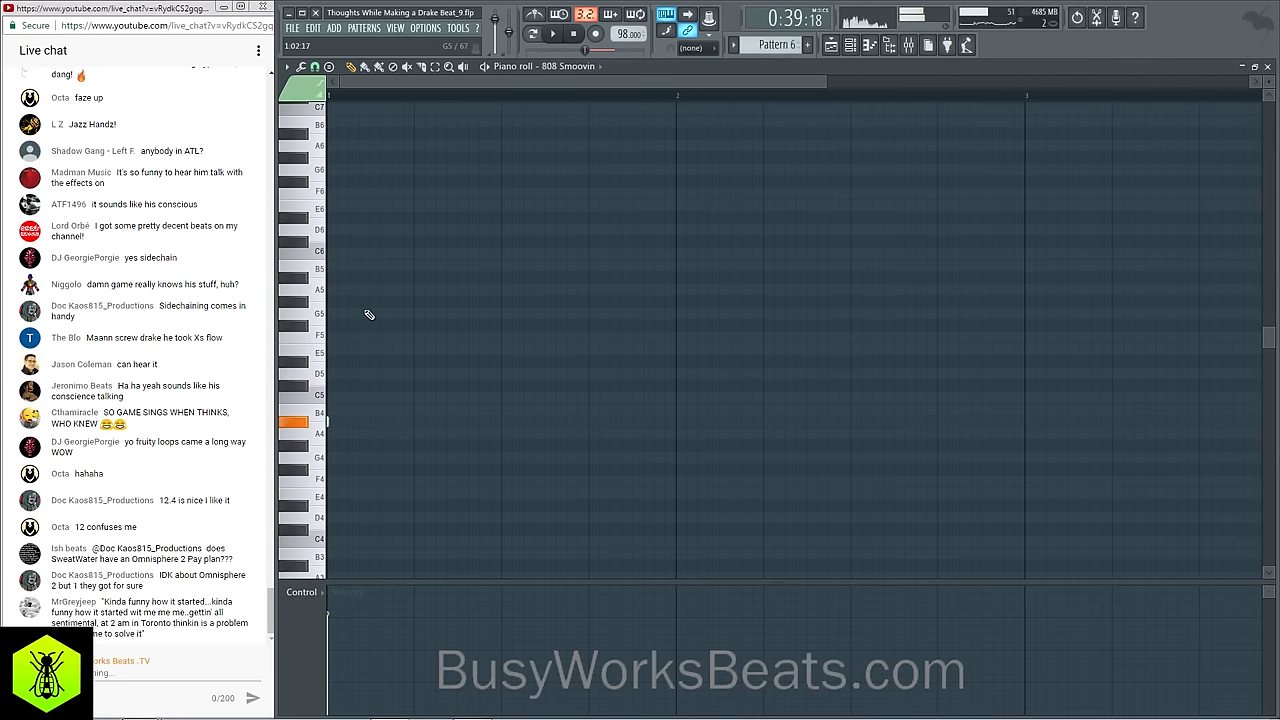
Step: Add short notes in bar 1: A#6 on step 9, F#6 on step 11, F6 on step 13 and A#5 on step 15
{"action": "scroll", "coordinate": [463, 337], "scroll_direction": "up", "scroll_amount": 3}
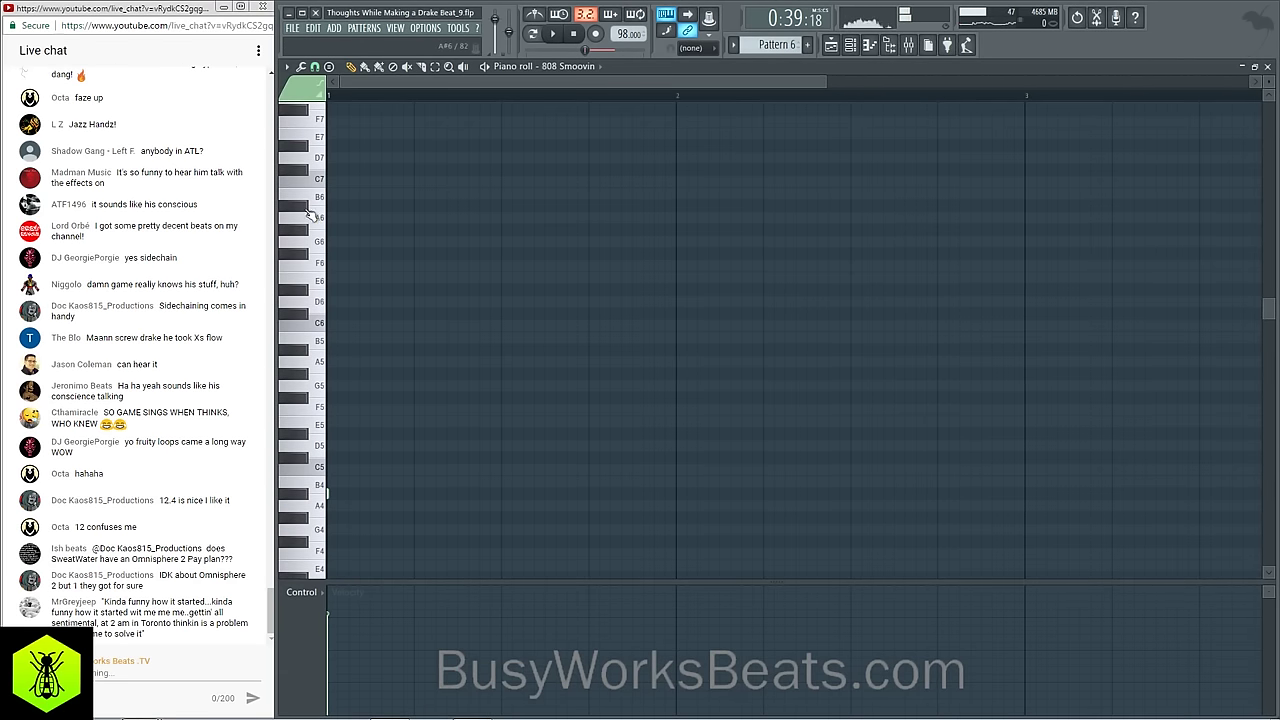
{"action": "key", "text": "space"}
{"action": "key", "text": "space"}
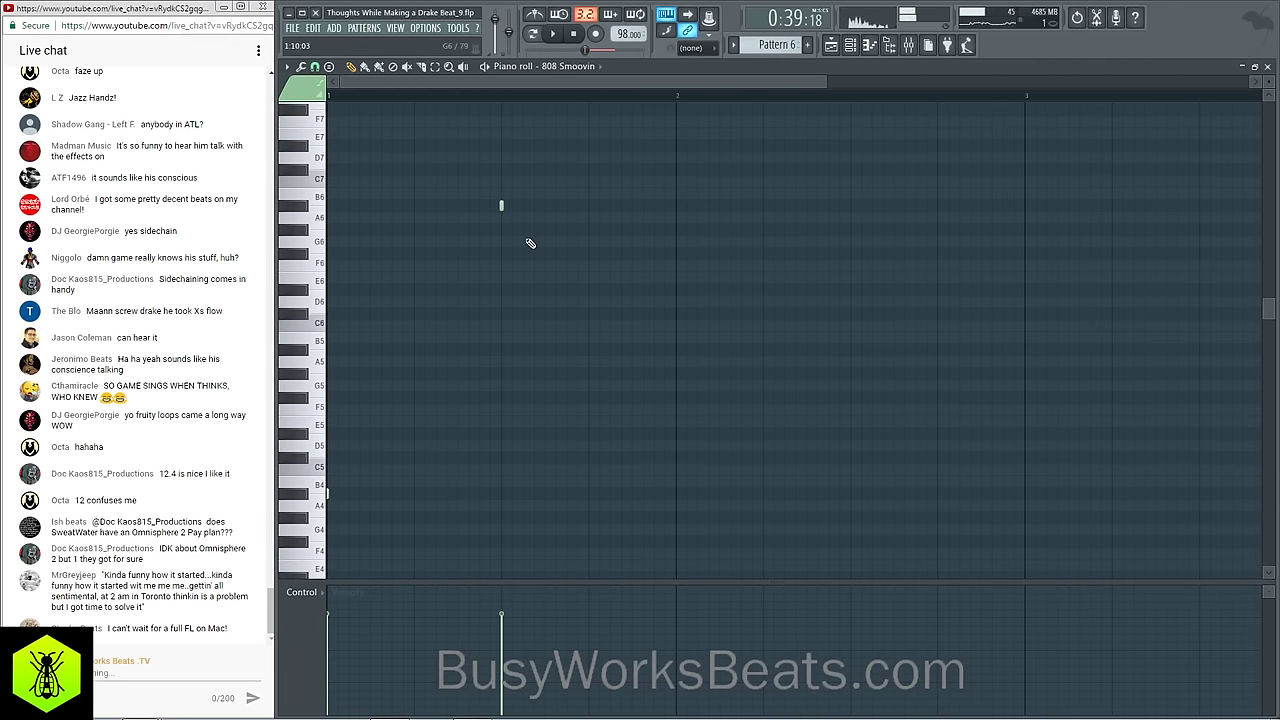
{"action": "left_click_drag", "start_coordinate": [548, 230], "coordinate": [546, 260]}
{"action": "left_click", "coordinate": [589, 265]}
{"action": "left_click_drag", "start_coordinate": [632, 268], "coordinate": [634, 346]}
{"action": "key", "text": "space"}
{"action": "key", "text": "space"}
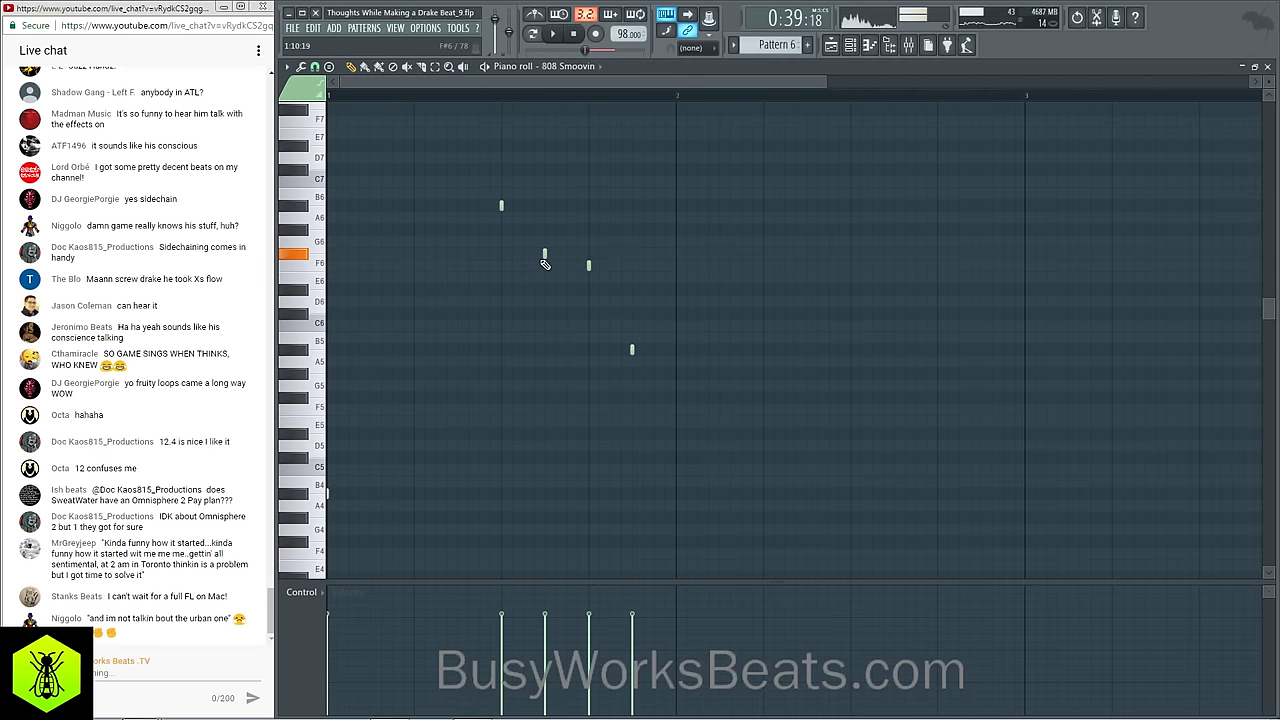
Step: Tighten the bar 1 run so F#6, F6 and A#5 fall on steps 10, 11 and 12, and play it back
{"action": "left_click_drag", "start_coordinate": [544, 254], "coordinate": [521, 251]}
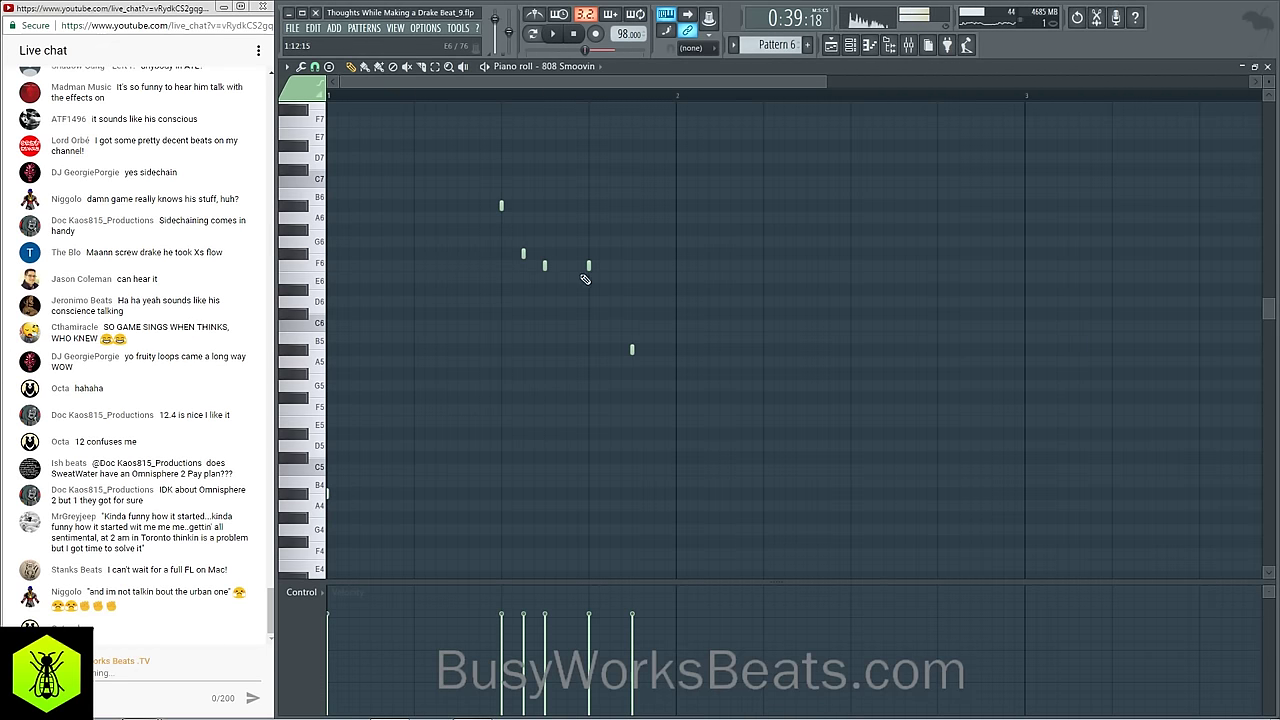
{"action": "left_click", "coordinate": [557, 350]}
{"action": "right_click", "coordinate": [632, 349]}
{"action": "key", "text": "space"}
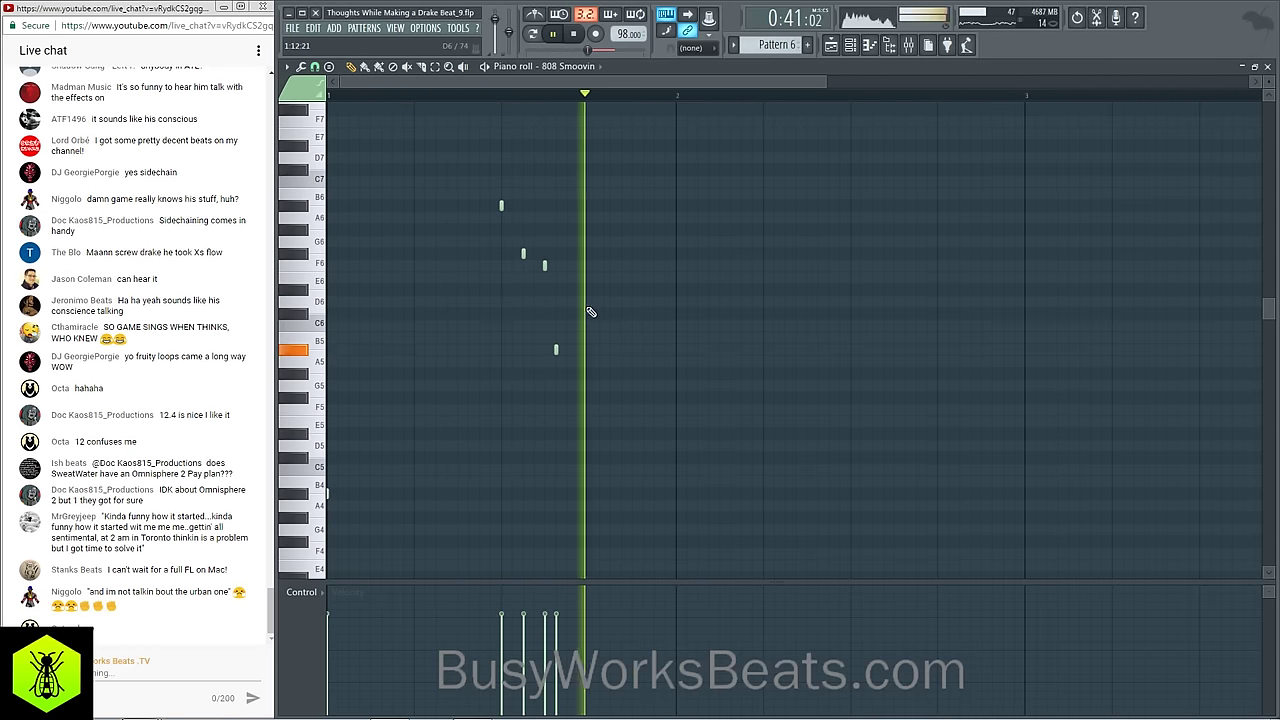
{"action": "key", "text": "space"}
{"action": "left_click_drag", "start_coordinate": [556, 350], "coordinate": [564, 351]}
{"action": "key", "text": "space"}
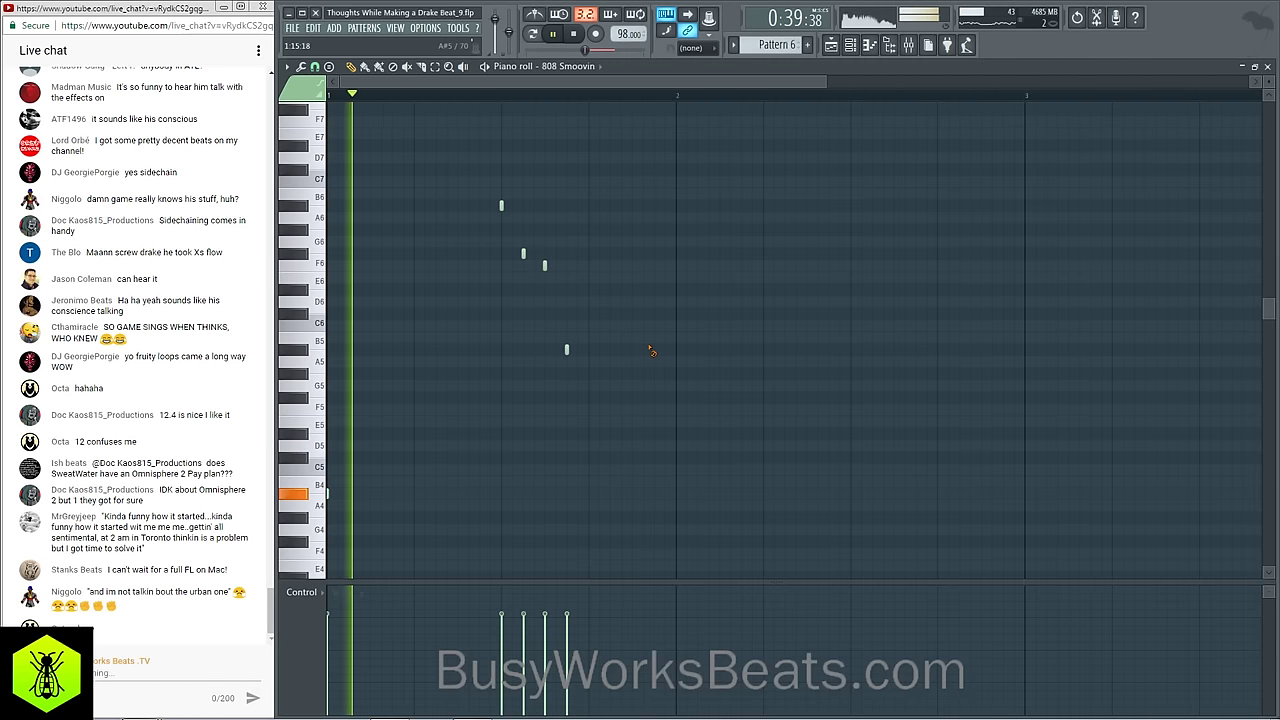
{"action": "key", "text": "space"}
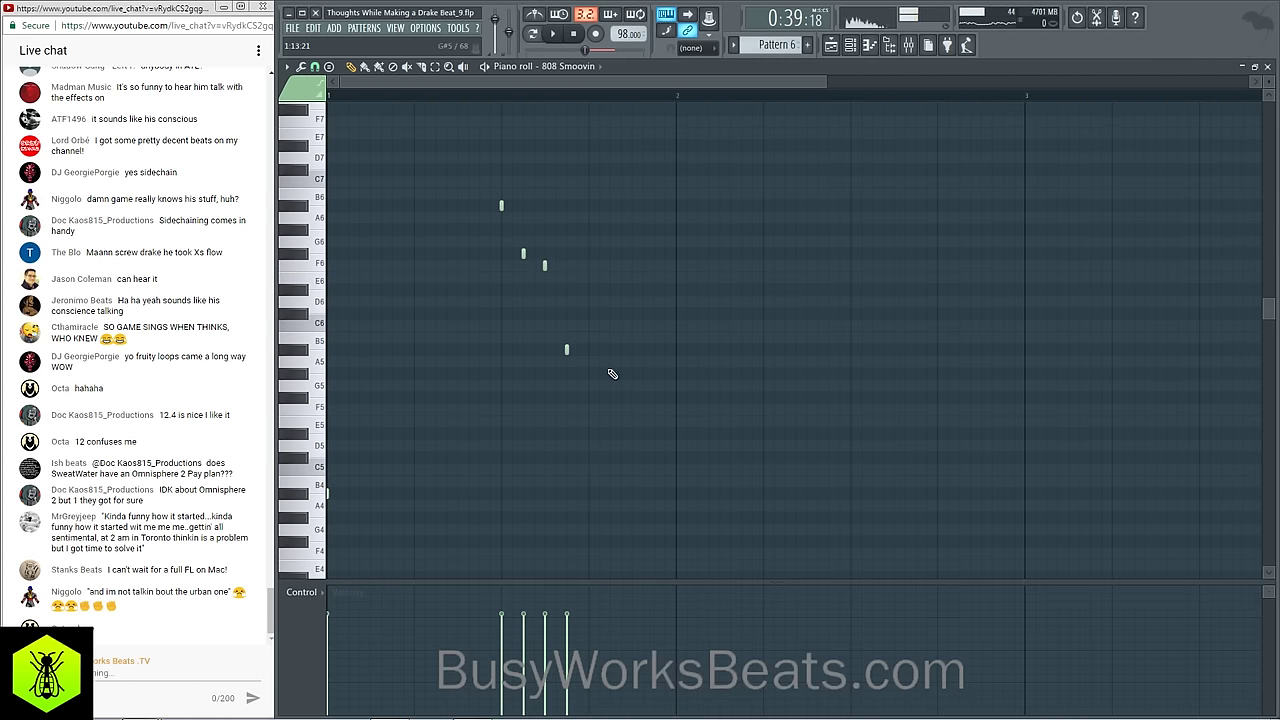
Step: Extend the A#5 note to the end of bar 1 and add a slide note to F5 from step 15 to the bar end
{"action": "key", "text": "space"}
{"action": "left_click_drag", "start_coordinate": [569, 350], "coordinate": [664, 410]}
{"action": "key", "text": "space"}
{"action": "double_click", "coordinate": [664, 410]}
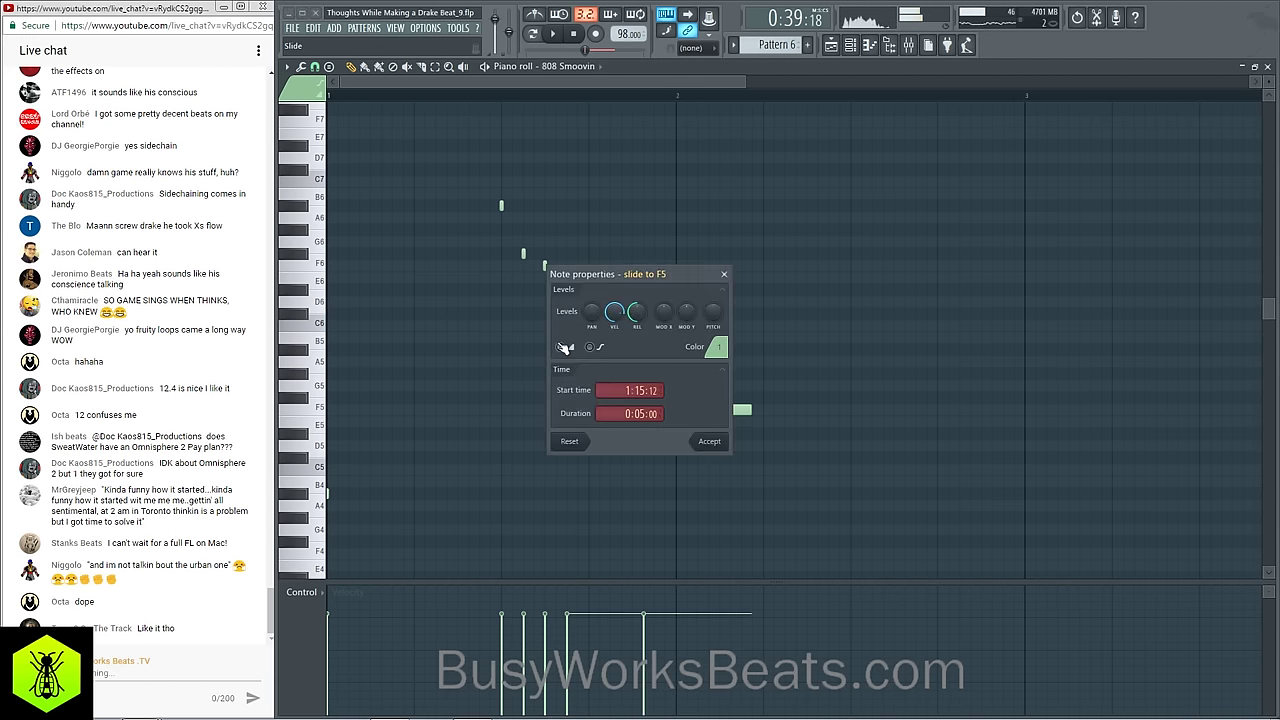
{"action": "left_click", "coordinate": [708, 441]}
{"action": "key", "text": "space"}
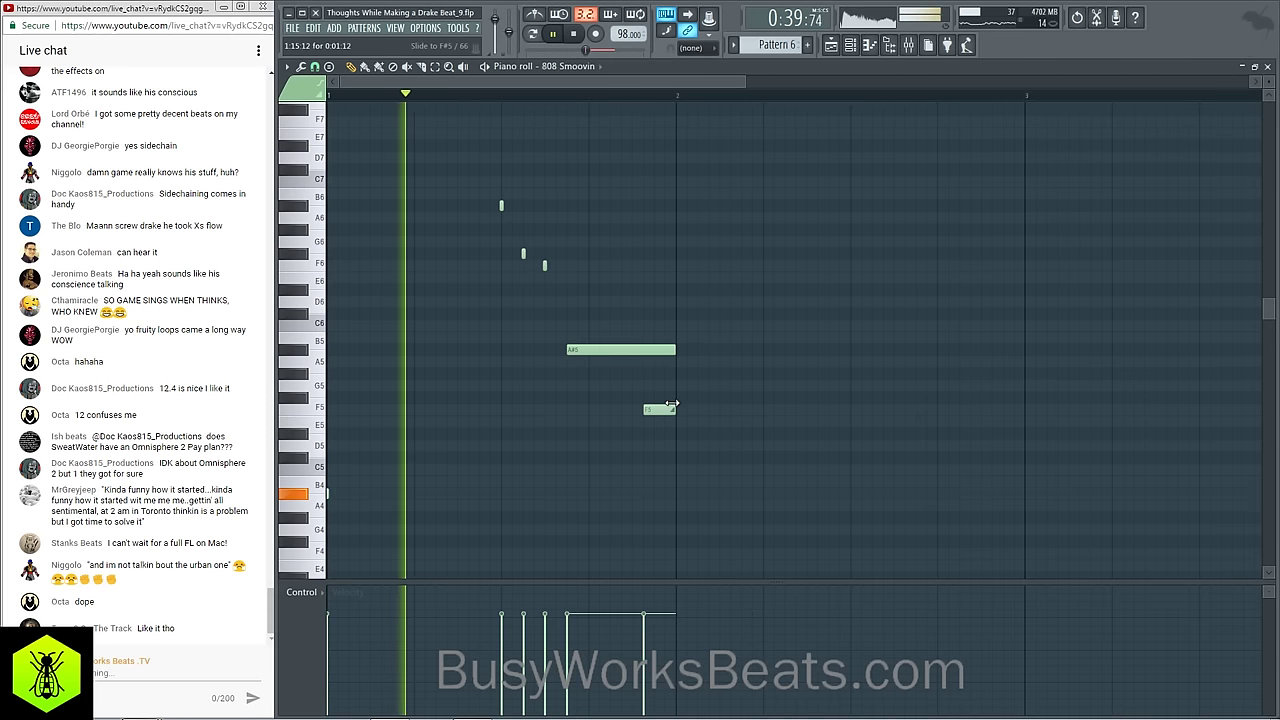
{"action": "key", "text": "space"}
{"action": "left_click_drag", "start_coordinate": [676, 409], "coordinate": [665, 407]}
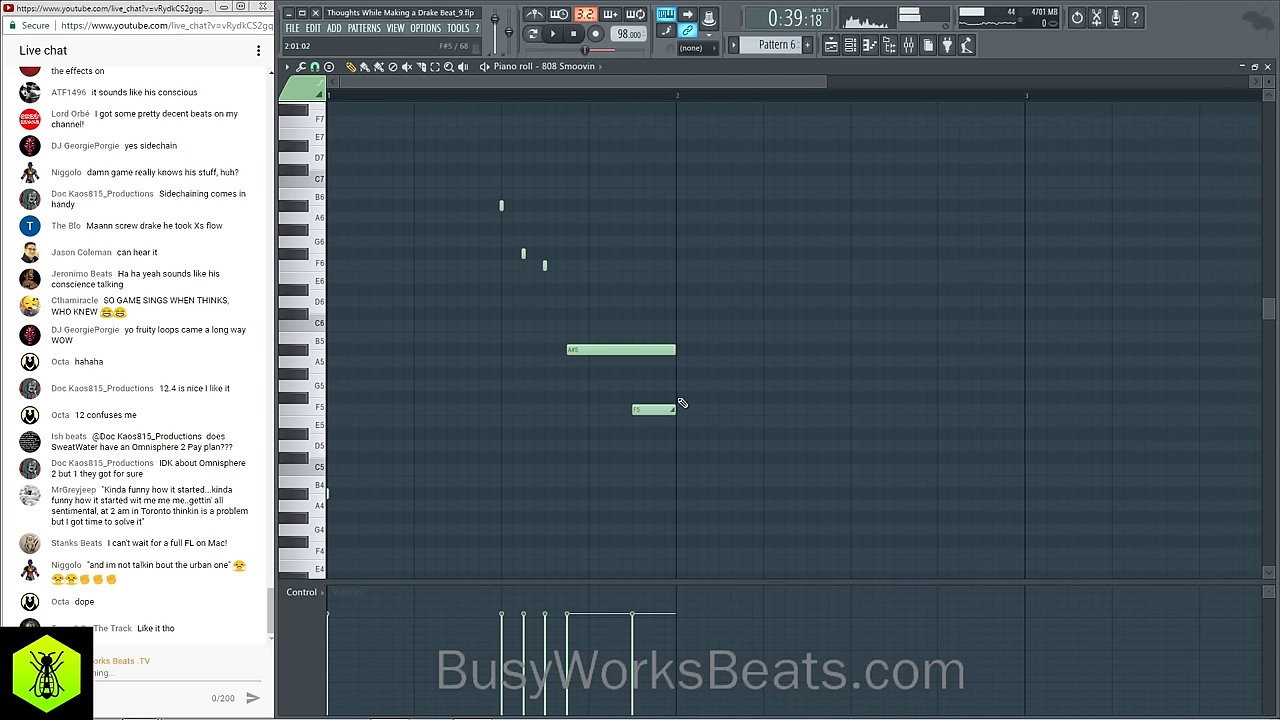
Step: Add a long G#6 note and position it at the start of bar 2, checking it with playback
{"action": "left_click_drag", "start_coordinate": [690, 288], "coordinate": [720, 230]}
{"action": "key", "text": "space"}
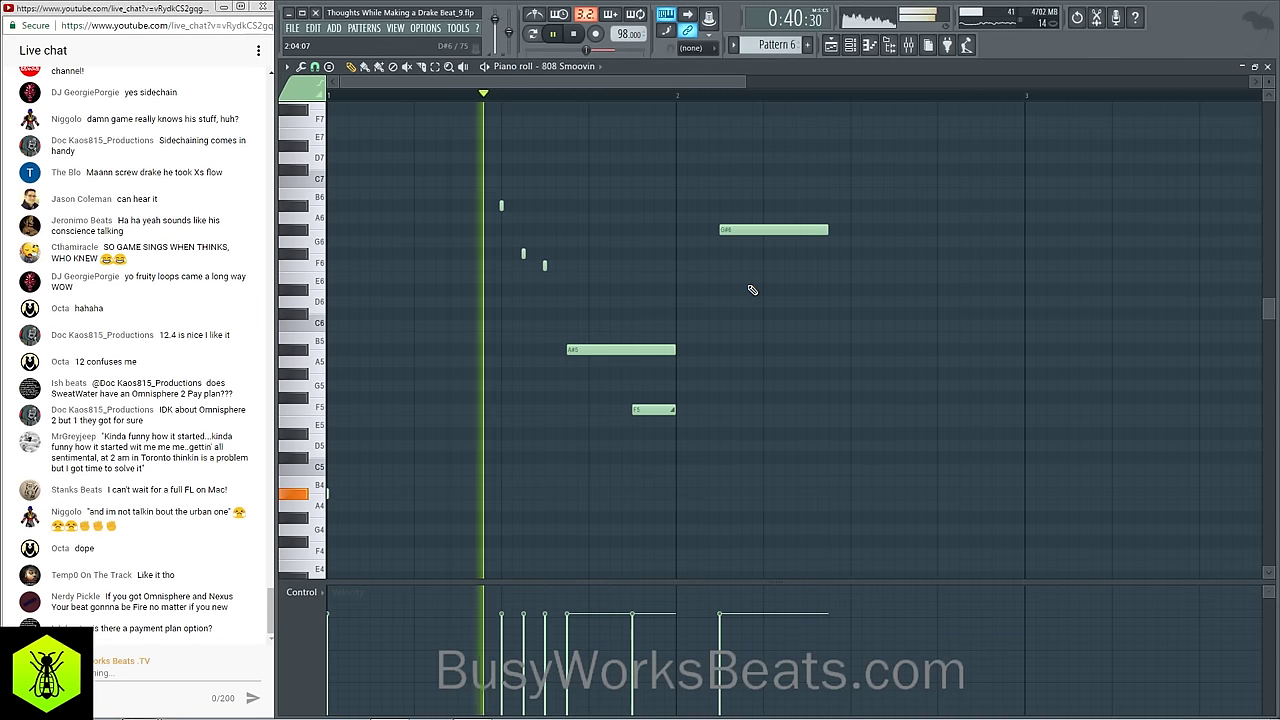
{"action": "left_click_drag", "start_coordinate": [740, 229], "coordinate": [718, 231]}
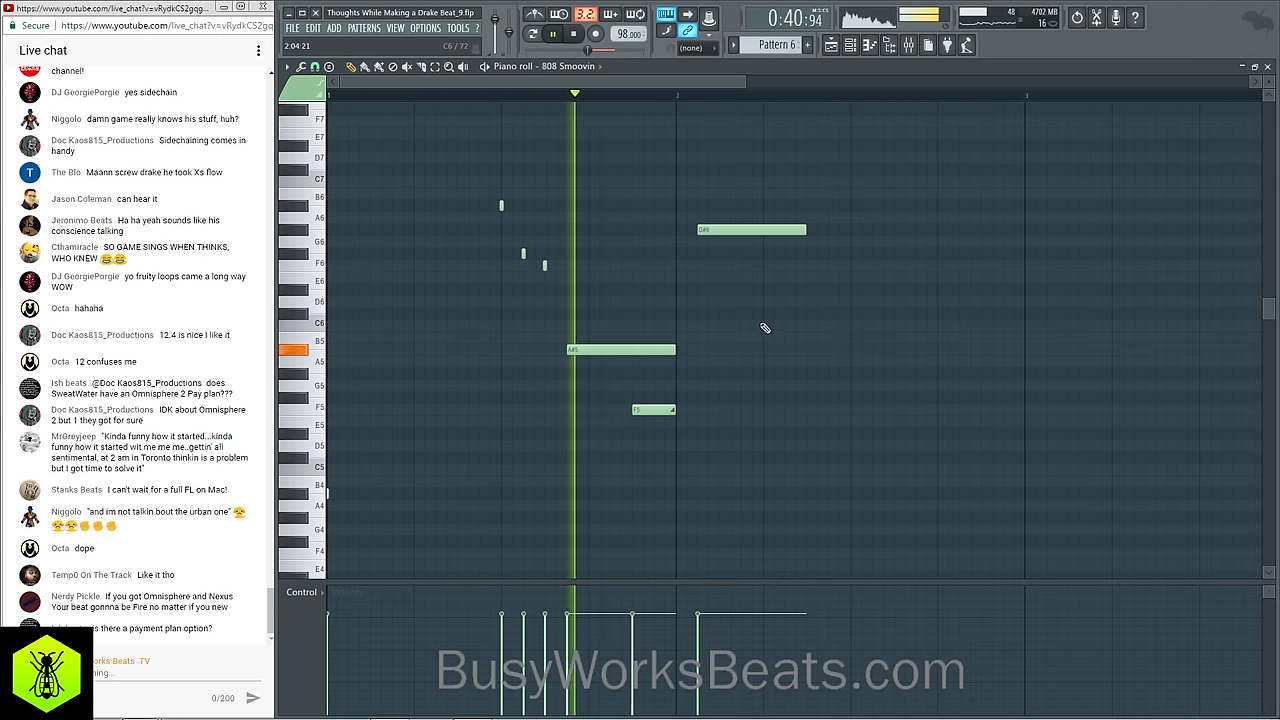
{"action": "key", "text": "space"}
{"action": "left_click_drag", "start_coordinate": [712, 229], "coordinate": [691, 228]}
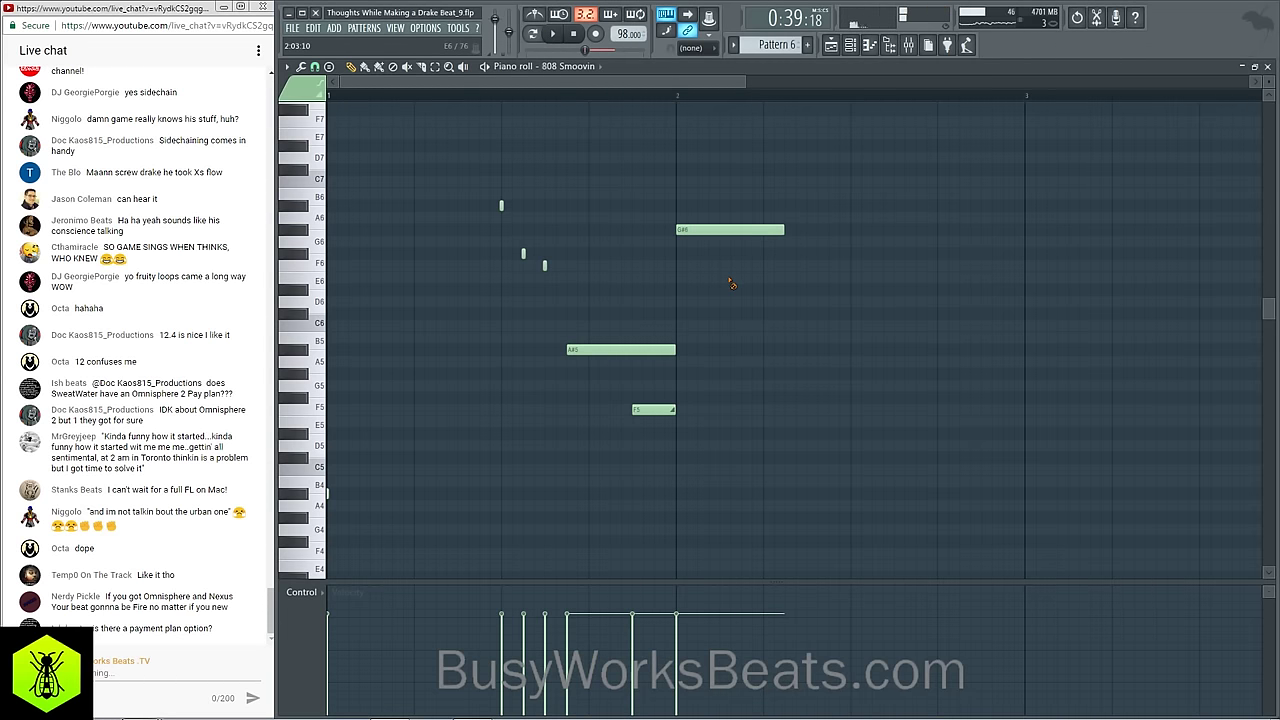
Step: Add a D#6 note on step 7 of bar 2 and shorten the G#6 note to four steps
{"action": "left_click", "coordinate": [792, 290]}
{"action": "key", "text": "space"}
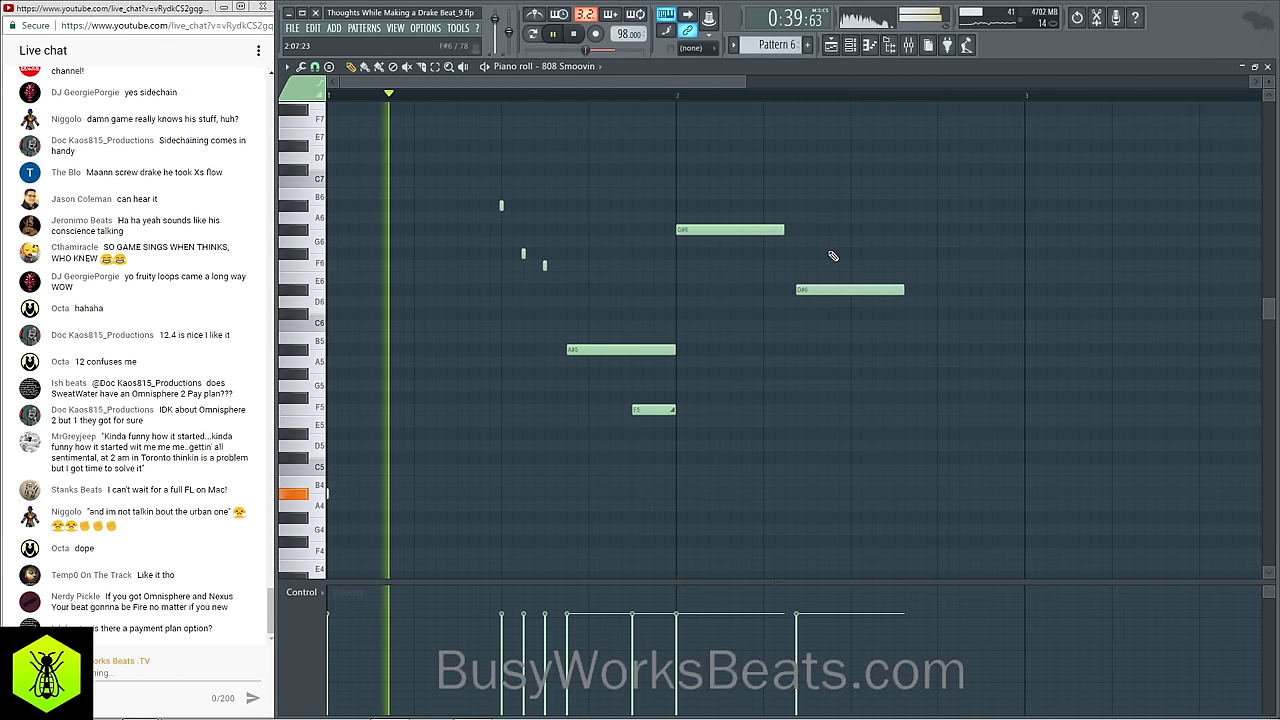
{"action": "left_click_drag", "start_coordinate": [783, 230], "coordinate": [759, 231]}
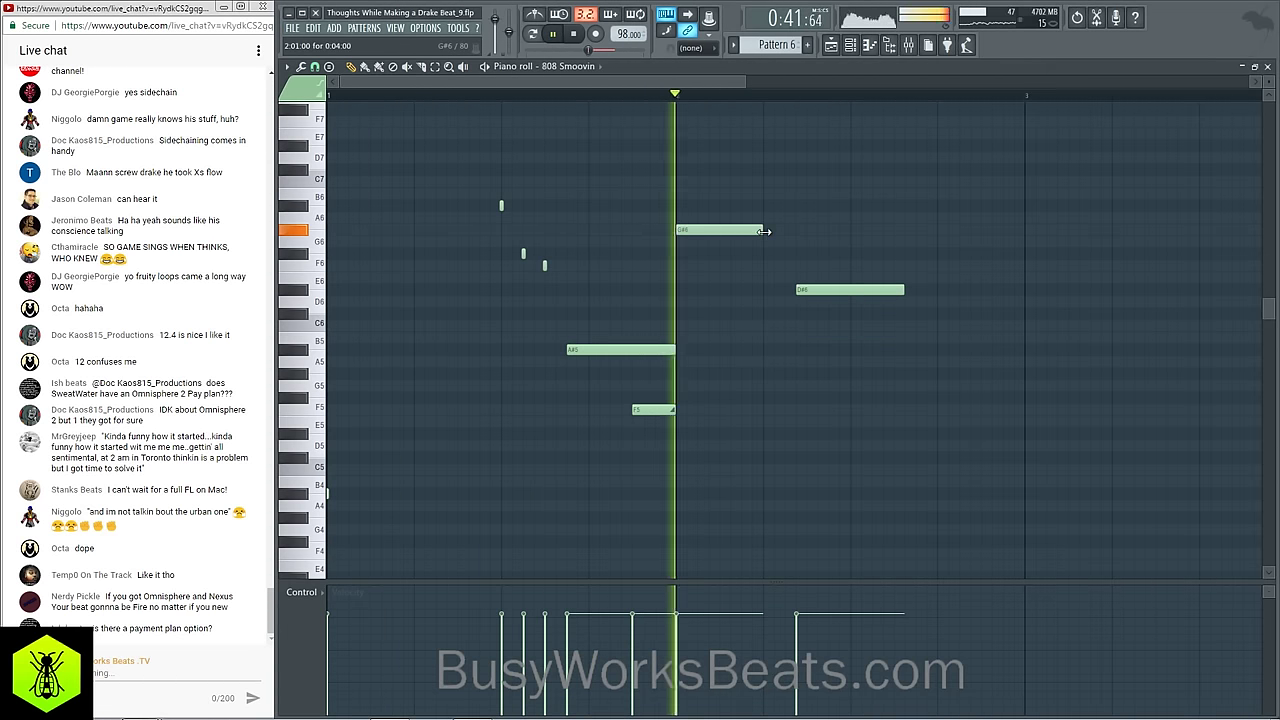
{"action": "left_click_drag", "start_coordinate": [834, 290], "coordinate": [845, 291]}
{"action": "key", "text": "space"}
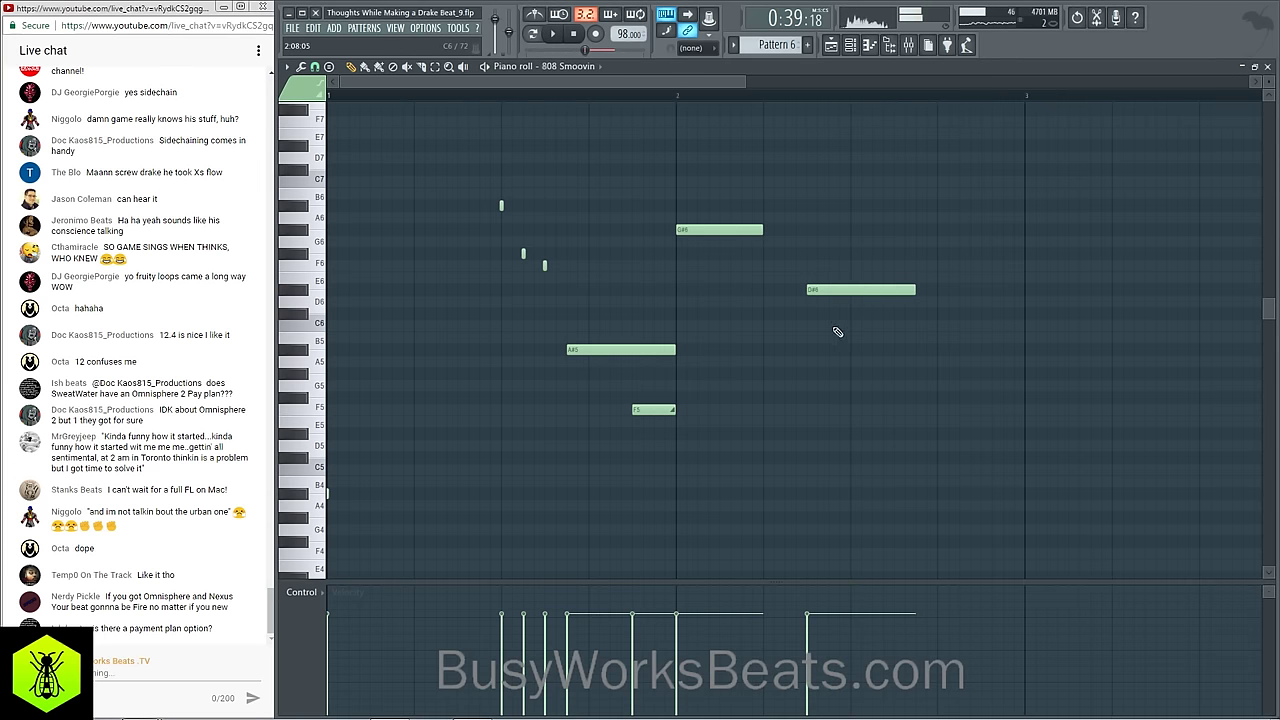
Step: Play back from around the start of bar 2 and shorten the D#6 note to two steps
{"action": "left_click", "coordinate": [755, 98]}
{"action": "key", "text": "space"}
{"action": "key", "text": "space"}
{"action": "left_click", "coordinate": [670, 97]}
{"action": "key", "text": "space"}
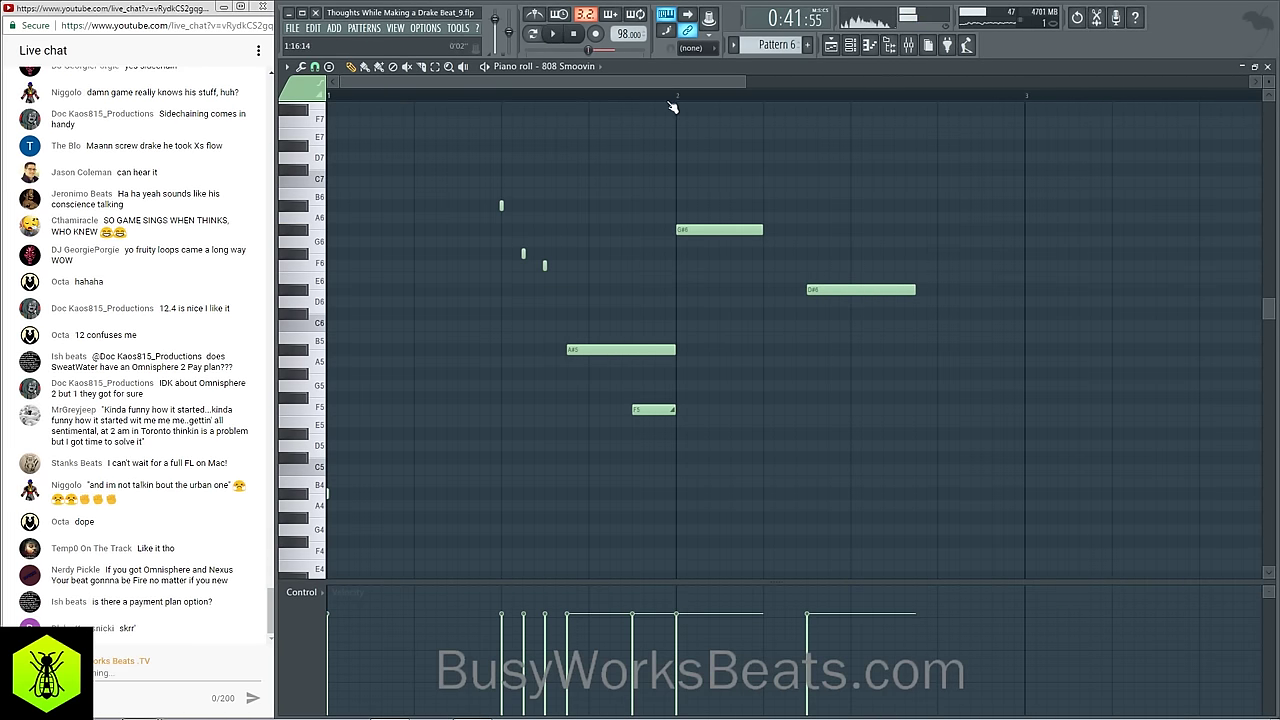
{"action": "key", "text": "space"}
{"action": "left_click_drag", "start_coordinate": [911, 290], "coordinate": [839, 289]}
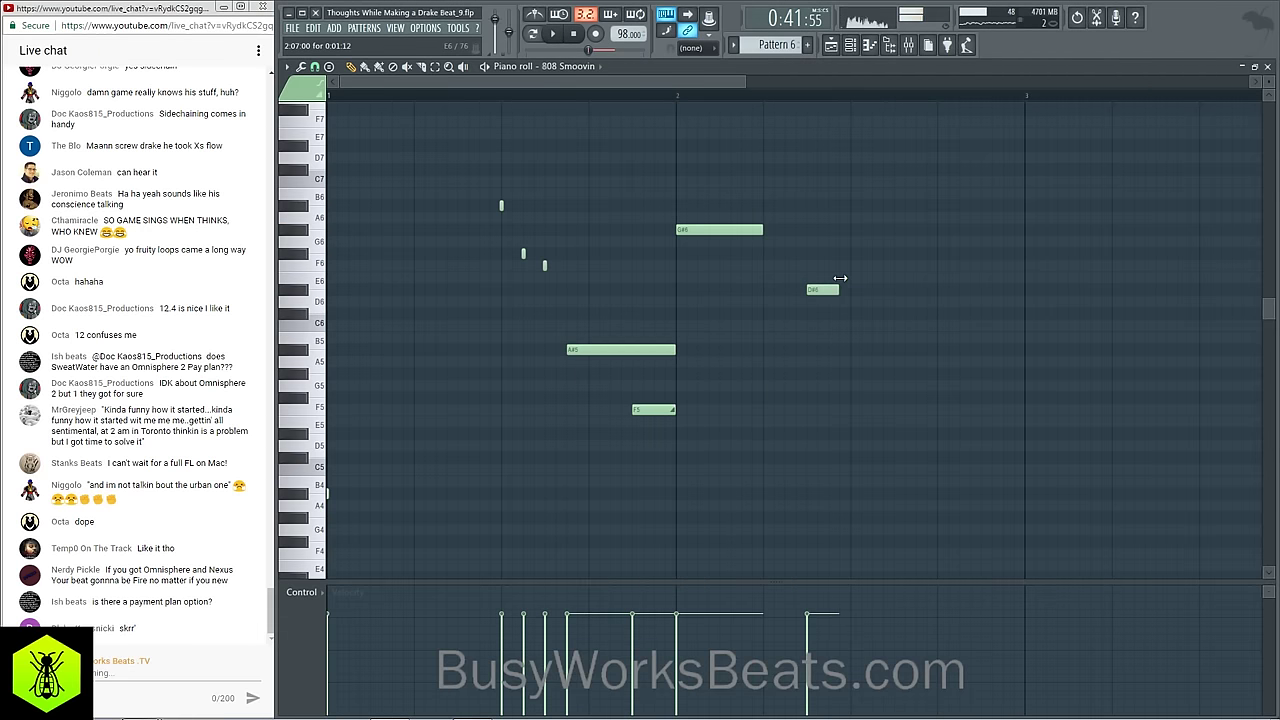
{"action": "key", "text": "space"}
{"action": "key", "text": "space"}
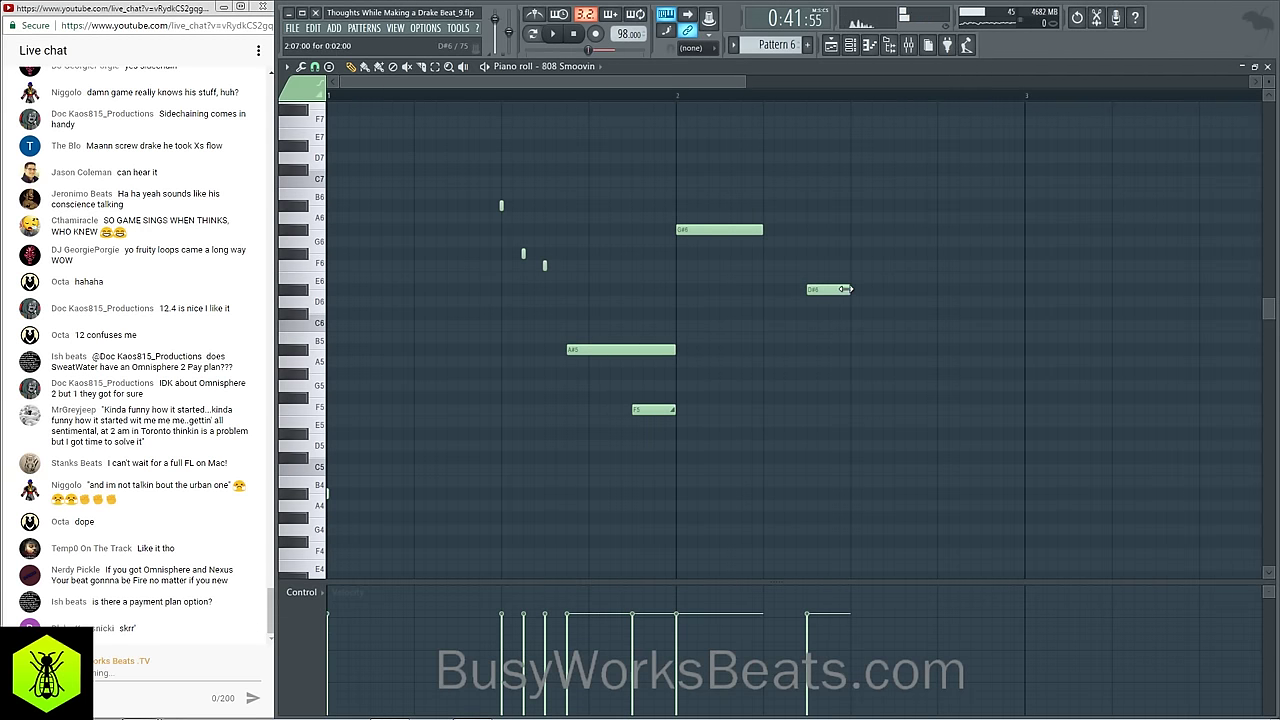
Step: Add descending two-step notes C#6, C6 and A#5 on steps 9, 11 and 13 of bar 2, and play them back
{"action": "left_click", "coordinate": [856, 313]}
{"action": "left_click", "coordinate": [898, 326]}
{"action": "left_click_drag", "start_coordinate": [946, 380], "coordinate": [935, 351]}
{"action": "key", "text": "space"}
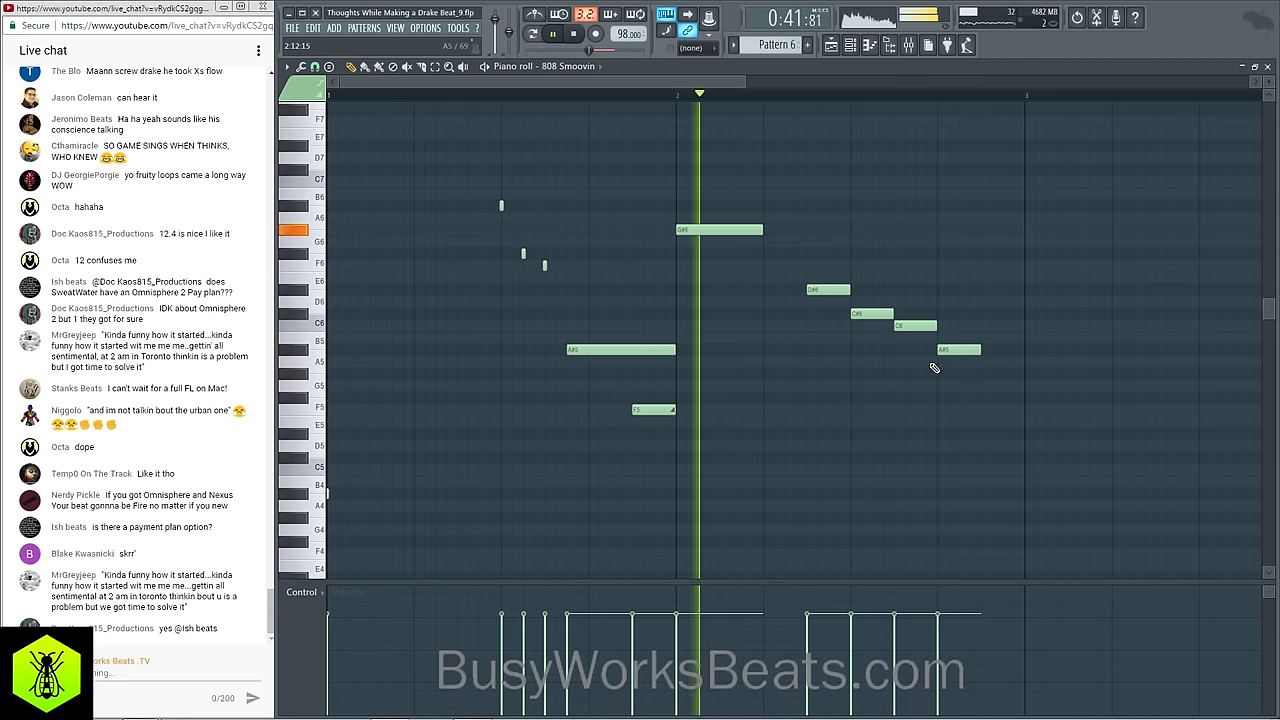
{"action": "key", "text": "space"}
{"action": "key", "text": "space"}
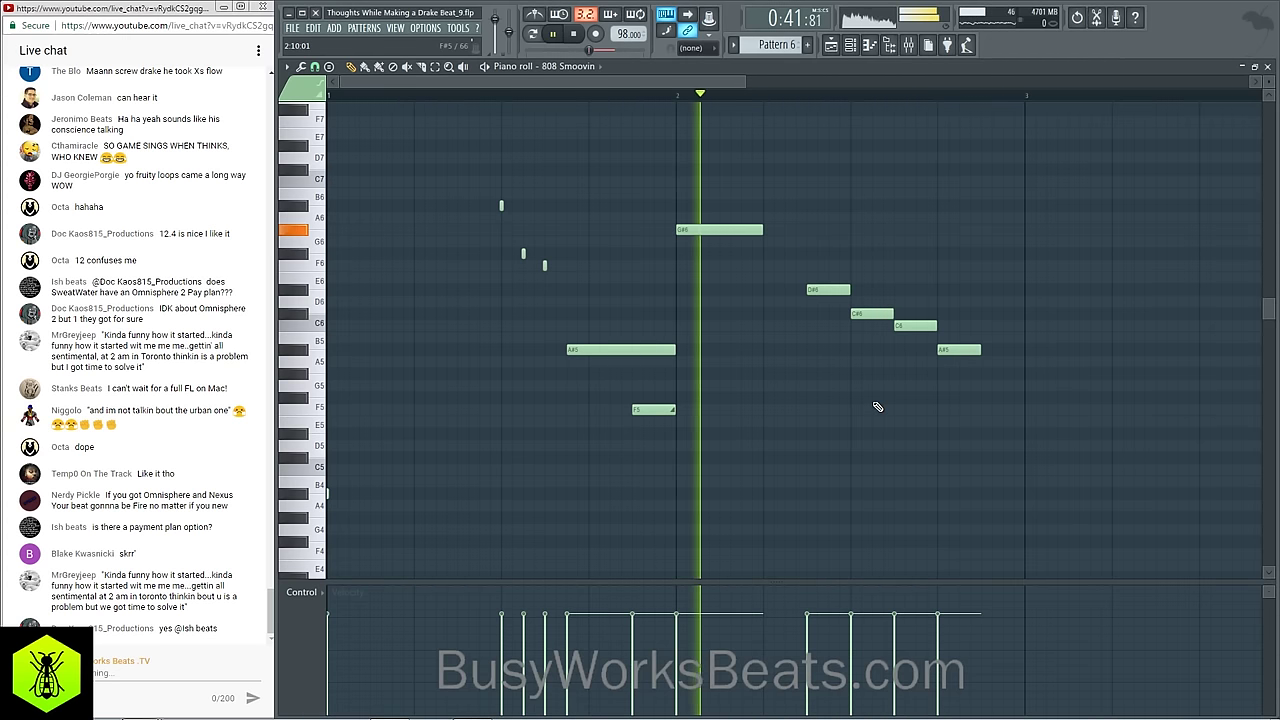
{"action": "key", "text": "space"}
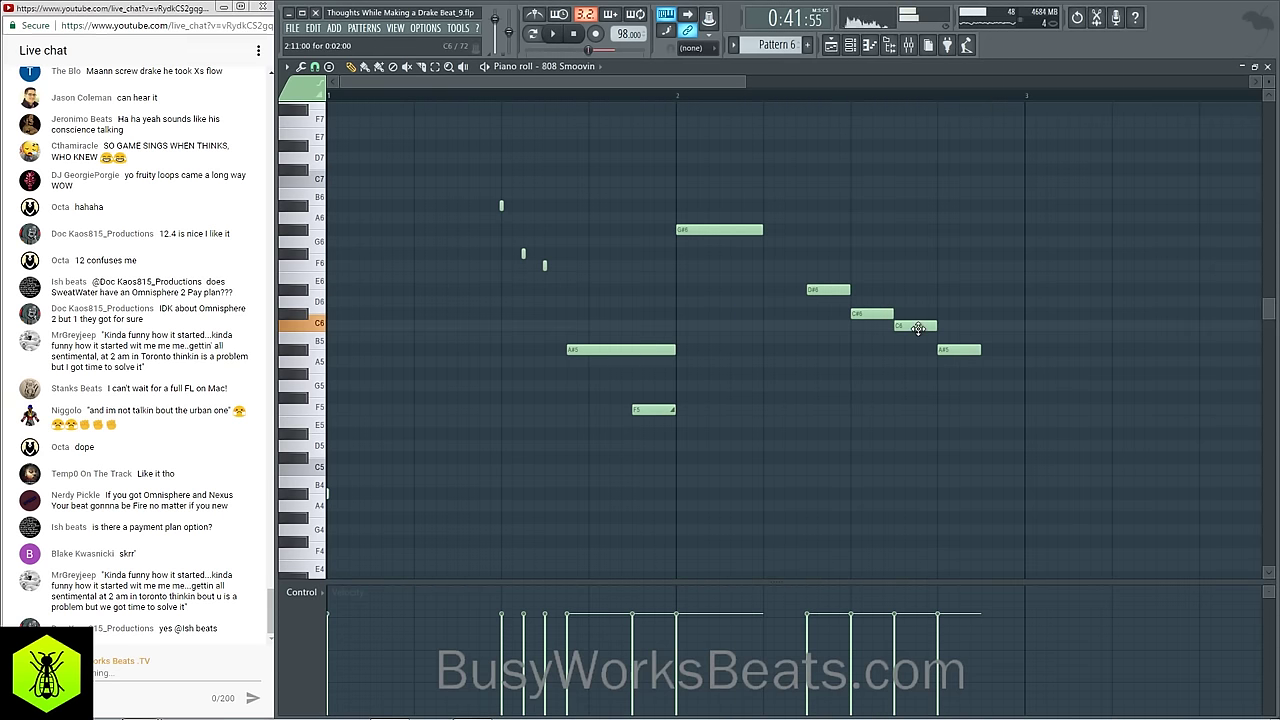
Step: Shift the C6 note to step 12 and the last A#5 note to step 15 of bar 2 while testing the timing
{"action": "key", "text": "space"}
{"action": "left_click_drag", "start_coordinate": [934, 325], "coordinate": [878, 297]}
{"action": "key", "text": "space"}
{"action": "key", "text": "space"}
{"action": "left_click", "coordinate": [1044, 332], "text": "ctrl"}
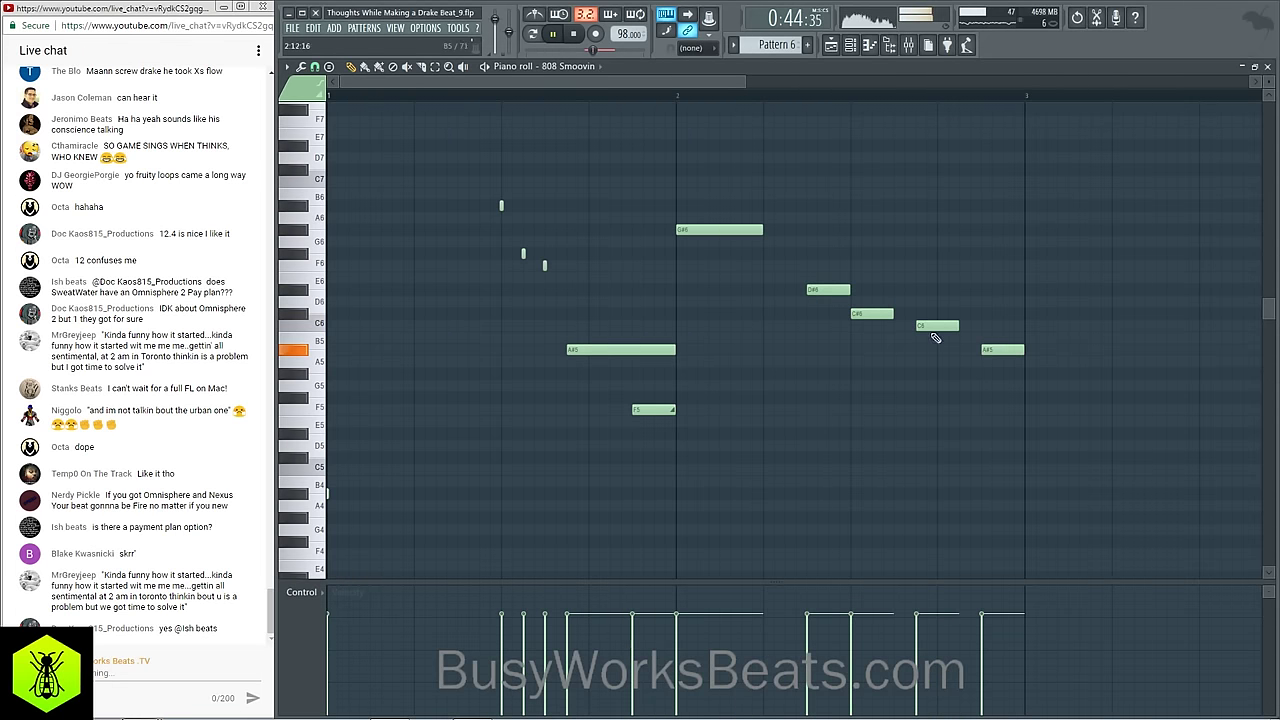
Step: Stop playback, close the 808 Smoovin piano roll and return to the playlist
{"action": "scroll", "coordinate": [699, 105], "scroll_direction": "down", "scroll_amount": 3}
{"action": "key", "text": "space"}
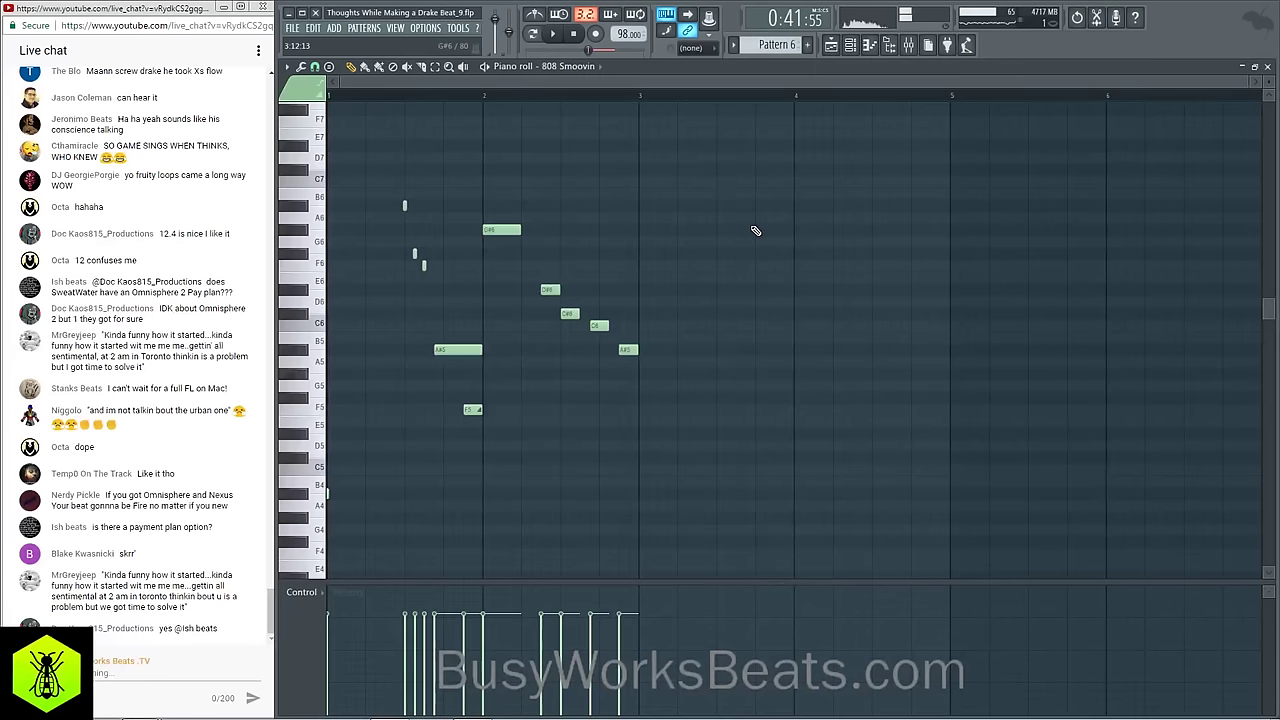
{"action": "left_click", "coordinate": [1270, 68]}
{"action": "key", "text": "F5"}
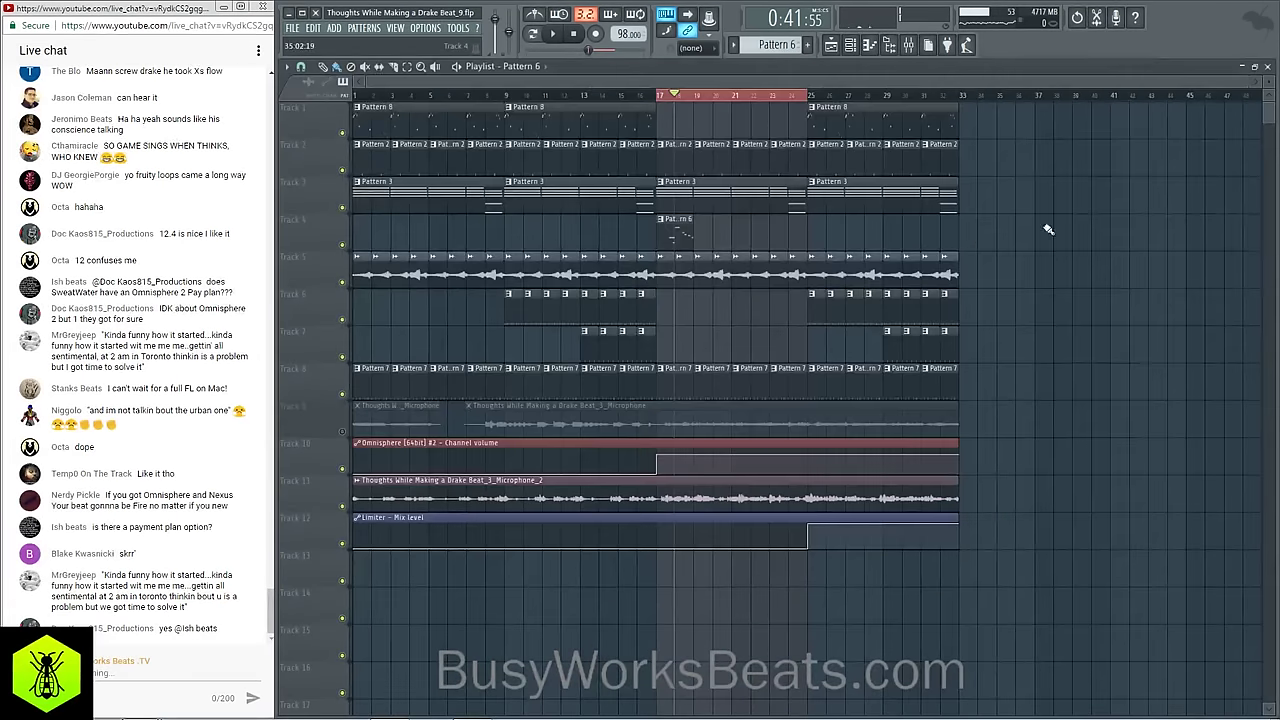
Step: Add Pattern 6 clips on Track 4 at bars 19, 21 and 23, and open the pattern for editing
{"action": "left_click", "coordinate": [700, 238]}
{"action": "left_click", "coordinate": [750, 234]}
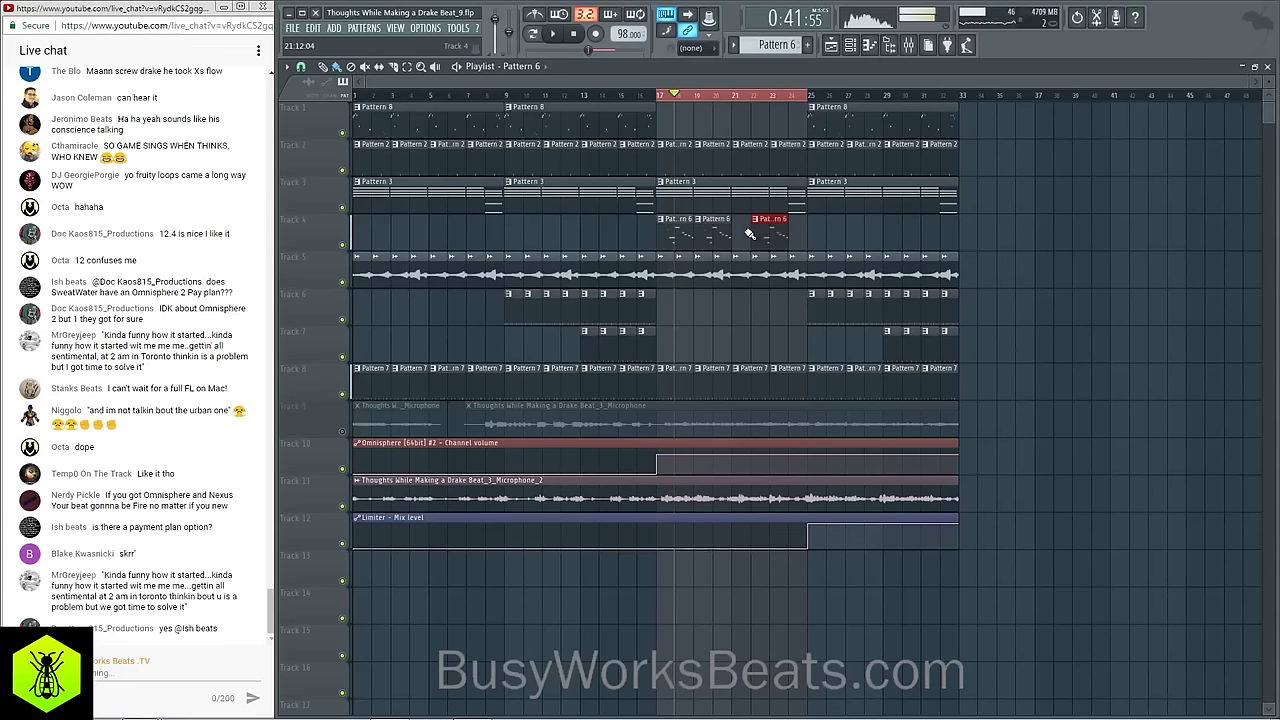
{"action": "left_click", "coordinate": [775, 224]}
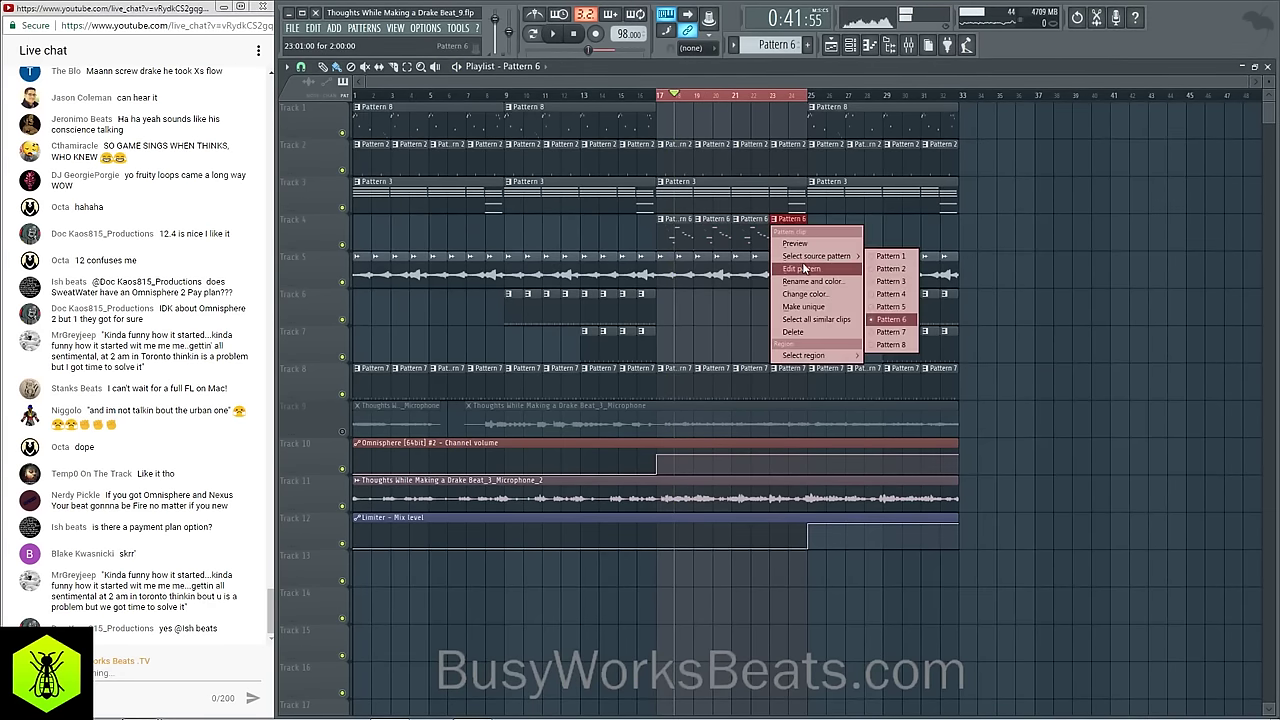
{"action": "left_click", "coordinate": [790, 269]}
Step: Start playback and load Decapitator into the first effect slot of mixer Insert 13
{"action": "key", "text": "space"}
{"action": "left_click", "coordinate": [909, 45]}
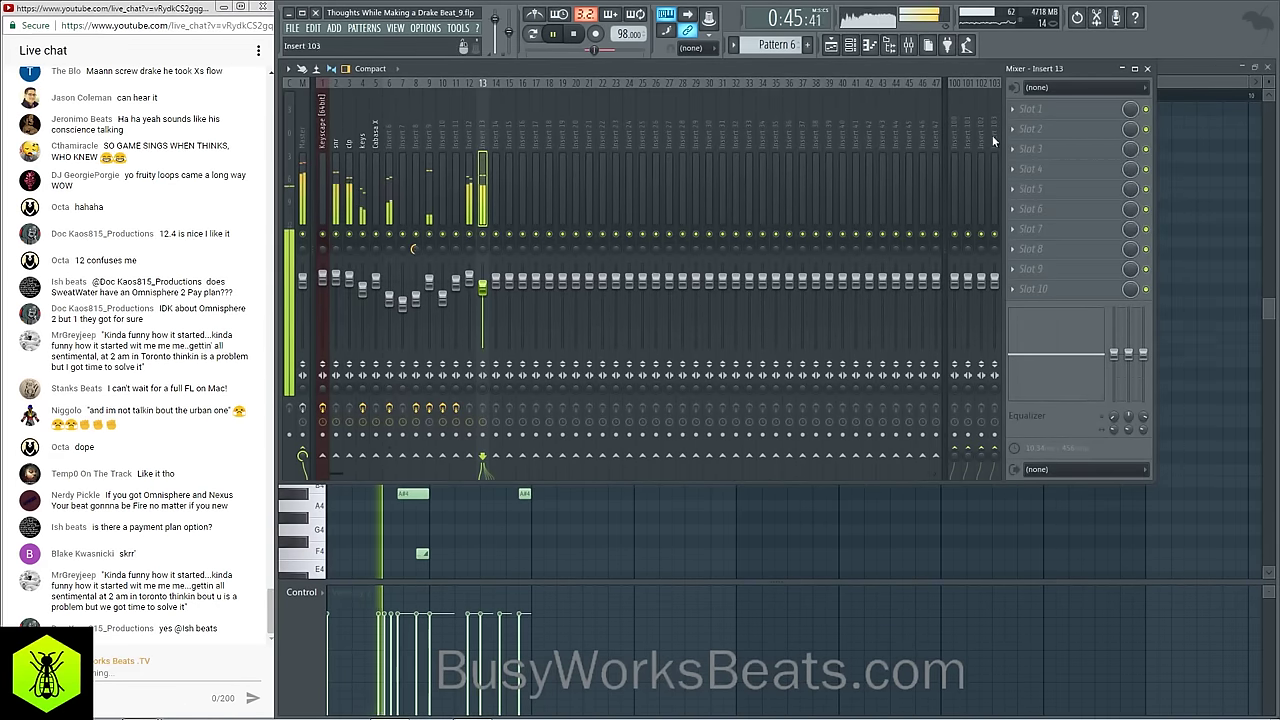
{"action": "left_click", "coordinate": [1030, 108]}
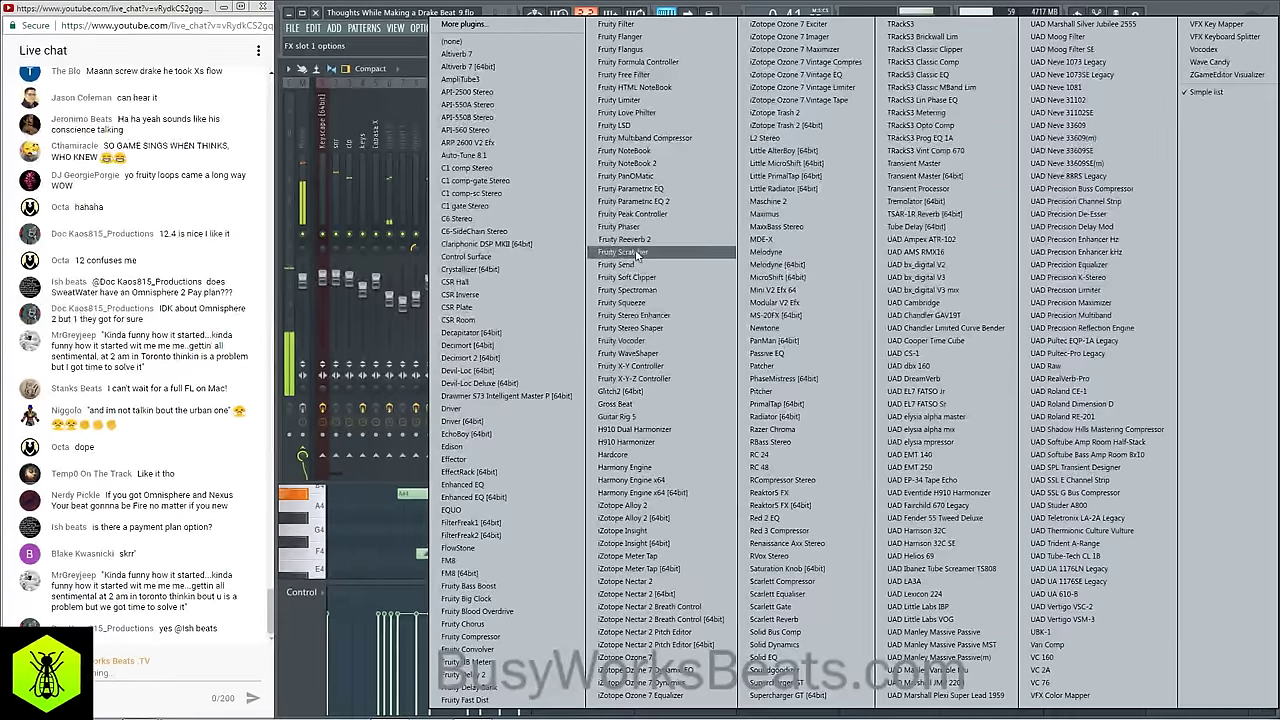
{"action": "left_click", "coordinate": [531, 331]}
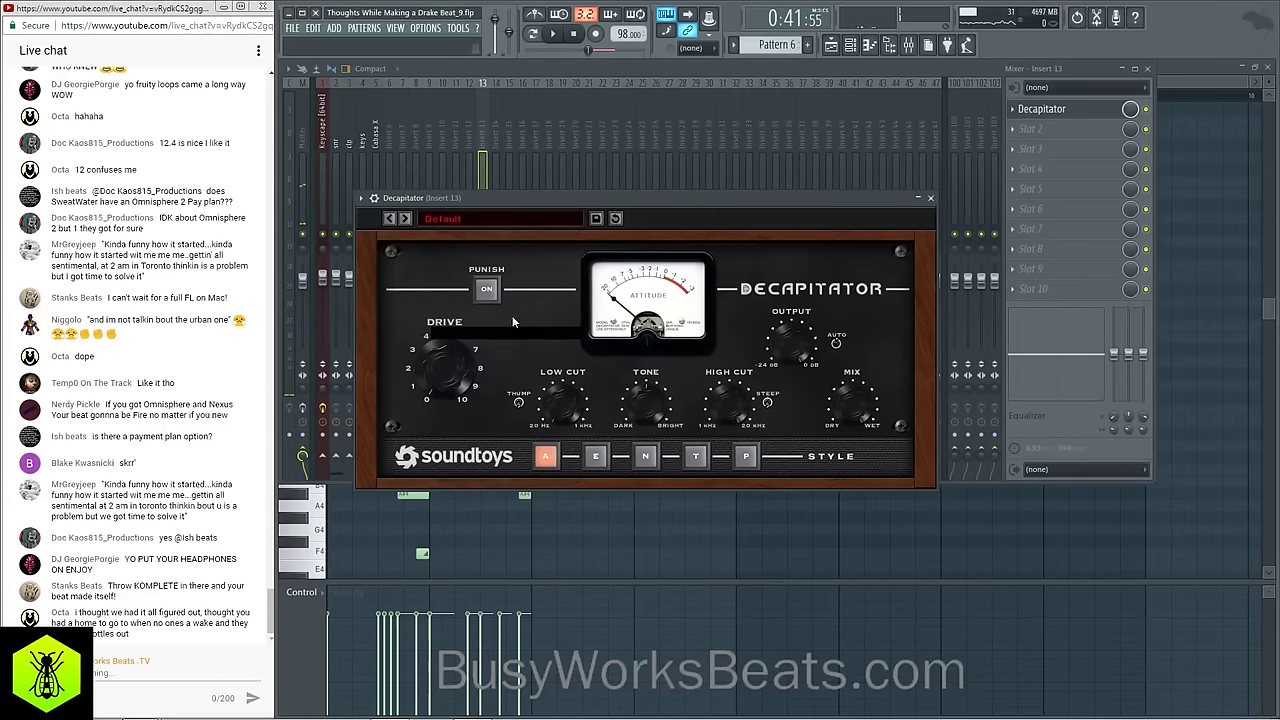
Step: Lower the Insert 13 fader to about -3.9 dB during playback, and turn on Punish with Drive at 5.2 in Decapitator
{"action": "left_click", "coordinate": [932, 198]}
{"action": "key", "text": "space"}
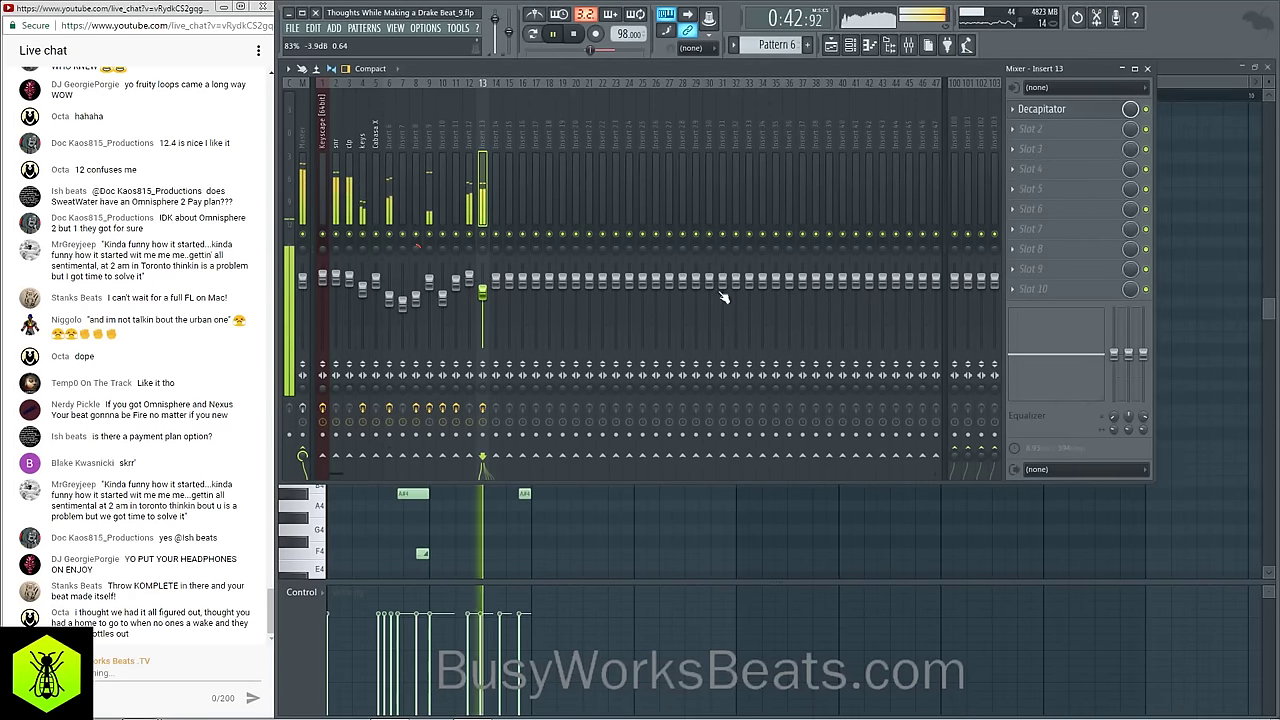
{"action": "left_click", "coordinate": [1080, 116]}
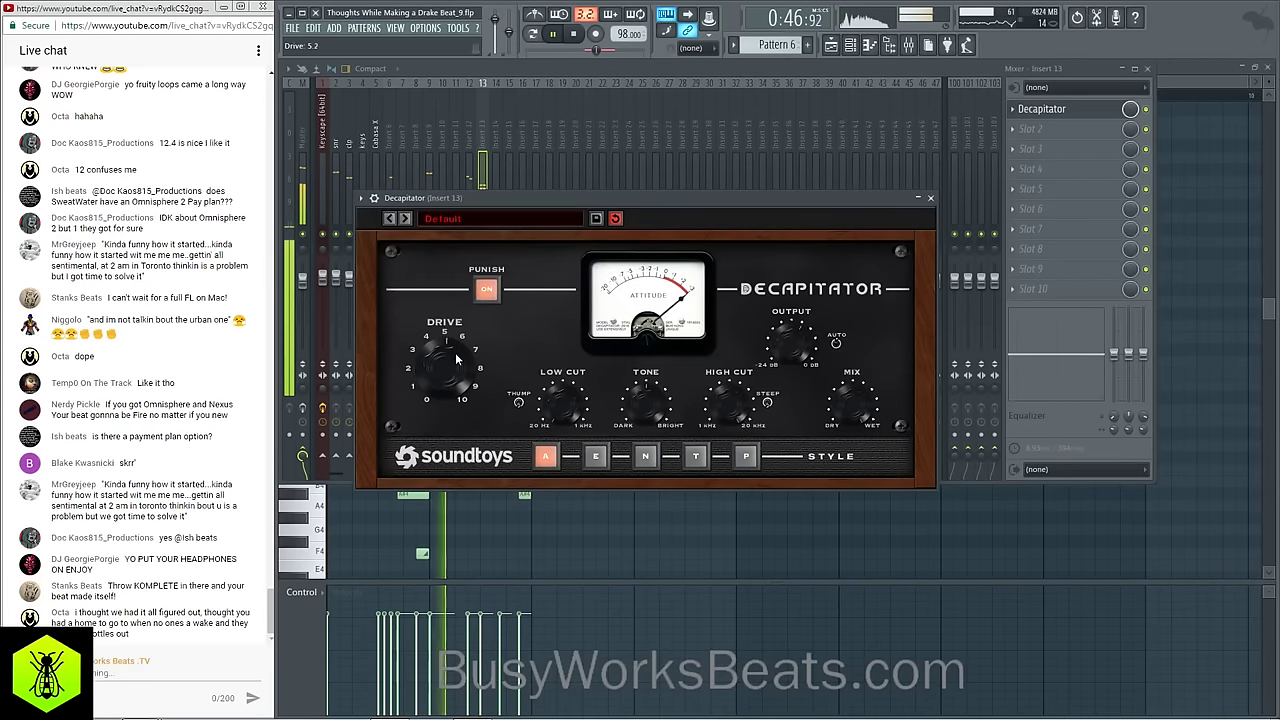
{"action": "left_click", "coordinate": [932, 198]}
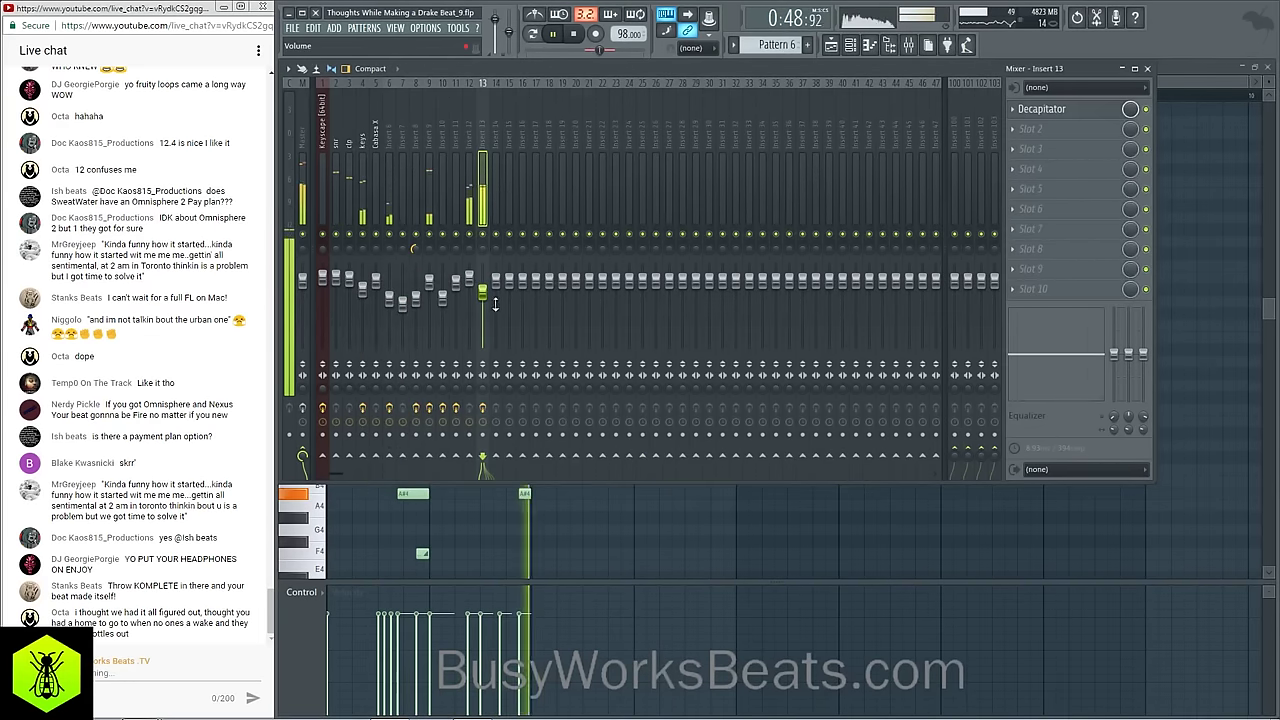
Step: Review the 808 Smoovin notes in the piano roll during playback, stop, and return to the playlist
{"action": "right_click", "coordinate": [1189, 297]}
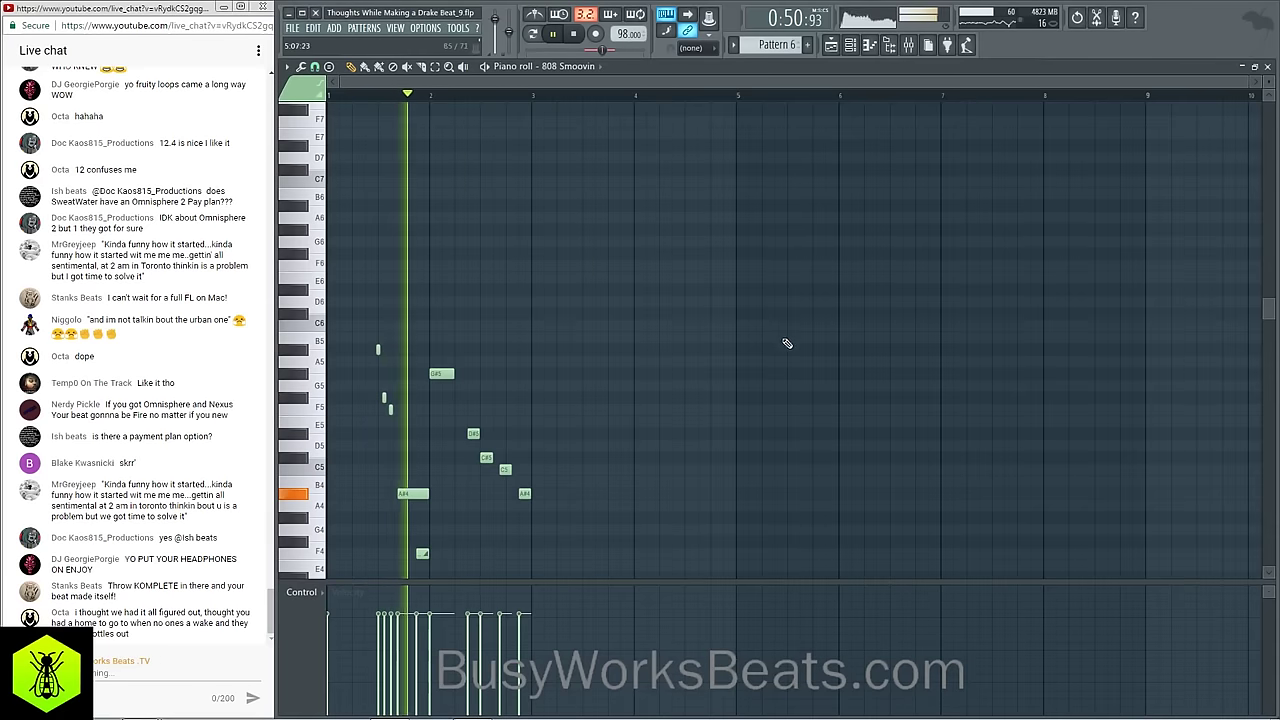
{"action": "scroll", "coordinate": [751, 389], "scroll_direction": "down", "scroll_amount": 5}
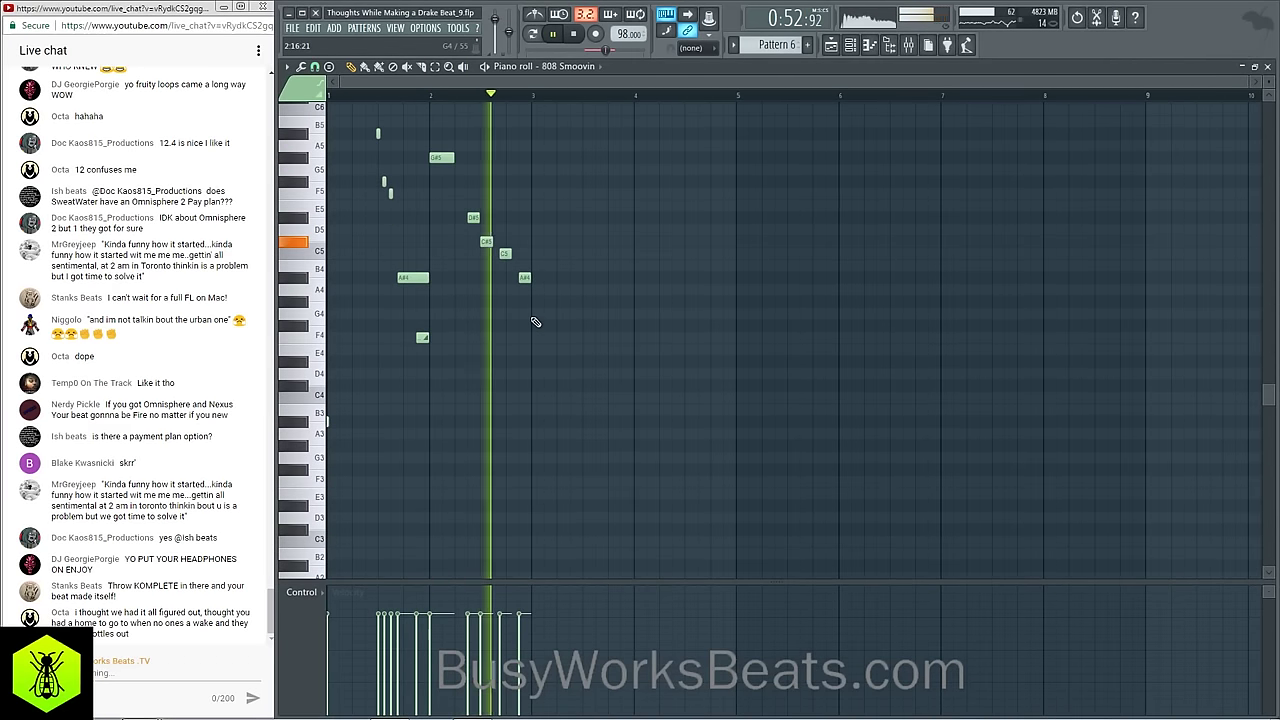
{"action": "scroll", "coordinate": [535, 321], "scroll_direction": "up", "scroll_amount": 2}
{"action": "key", "text": "space"}
{"action": "left_click", "coordinate": [1267, 66]}
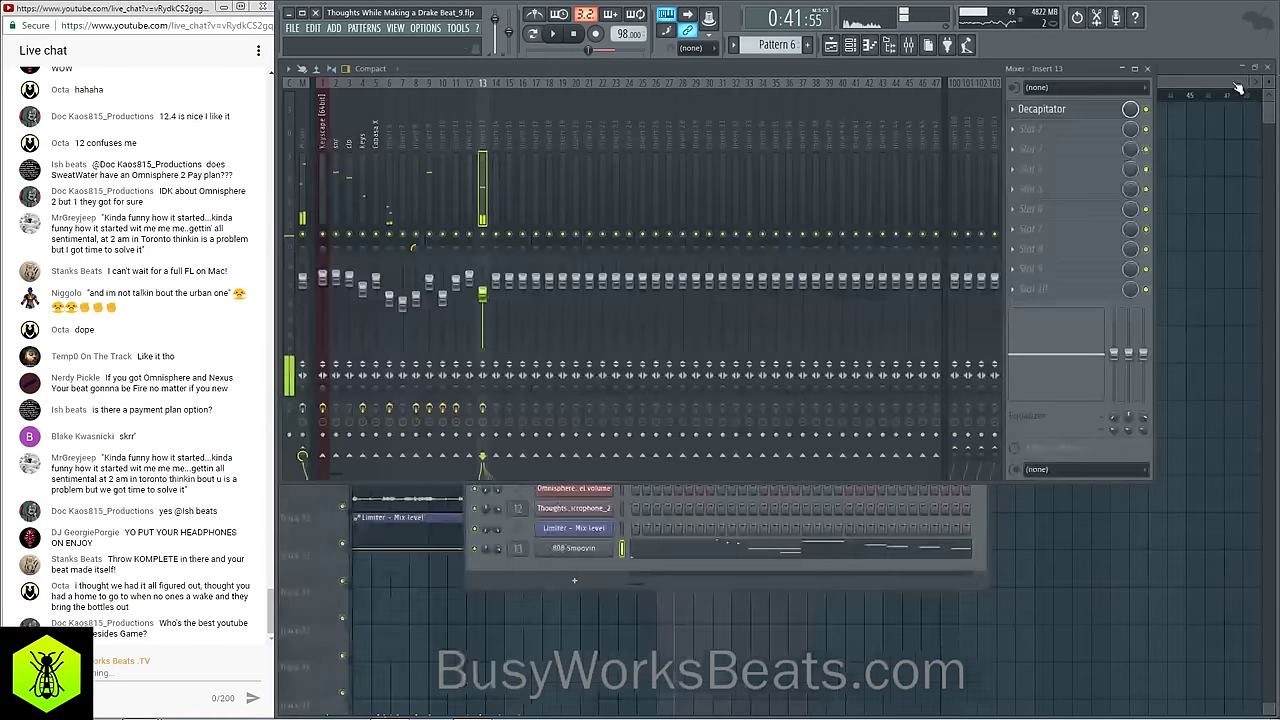
{"action": "left_click", "coordinate": [1213, 289]}
Step: Make the bar 17 clip on Track 4 unique and assign Pattern 7 to the clip at bar 21
{"action": "right_click", "coordinate": [663, 222]}
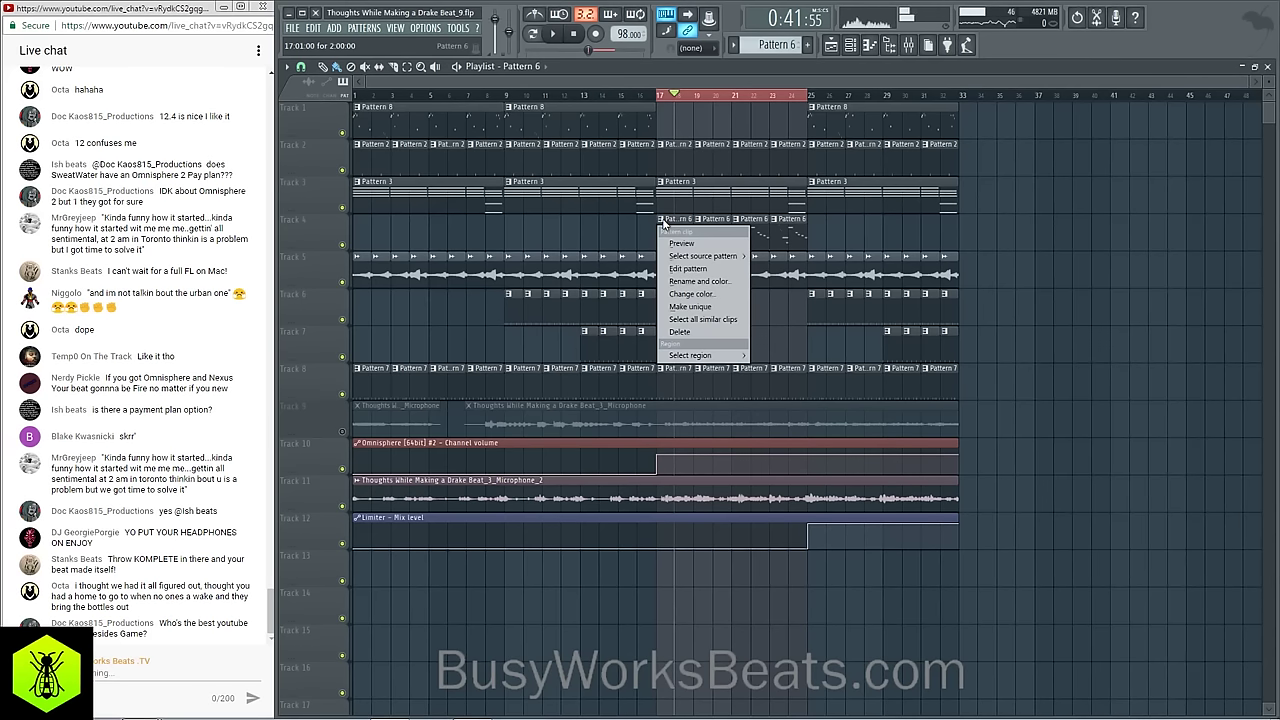
{"action": "left_click", "coordinate": [689, 307]}
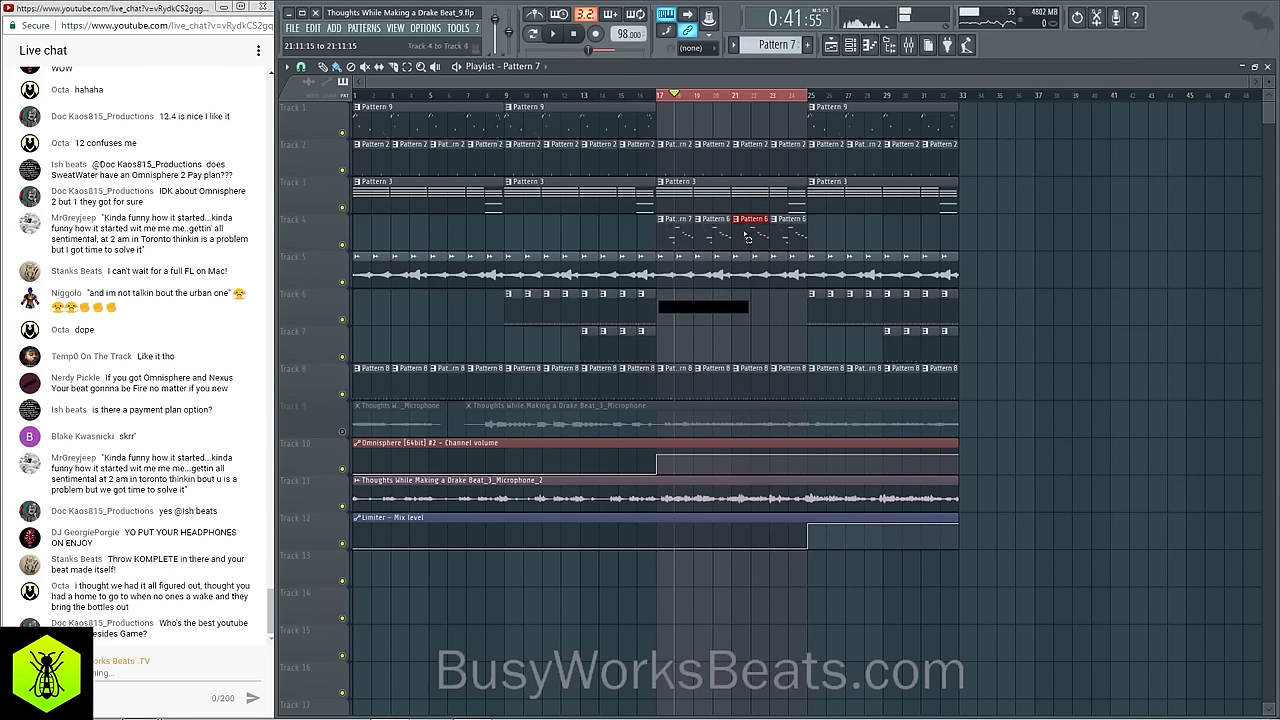
{"action": "right_click", "coordinate": [740, 228]}
{"action": "left_click", "coordinate": [766, 313]}
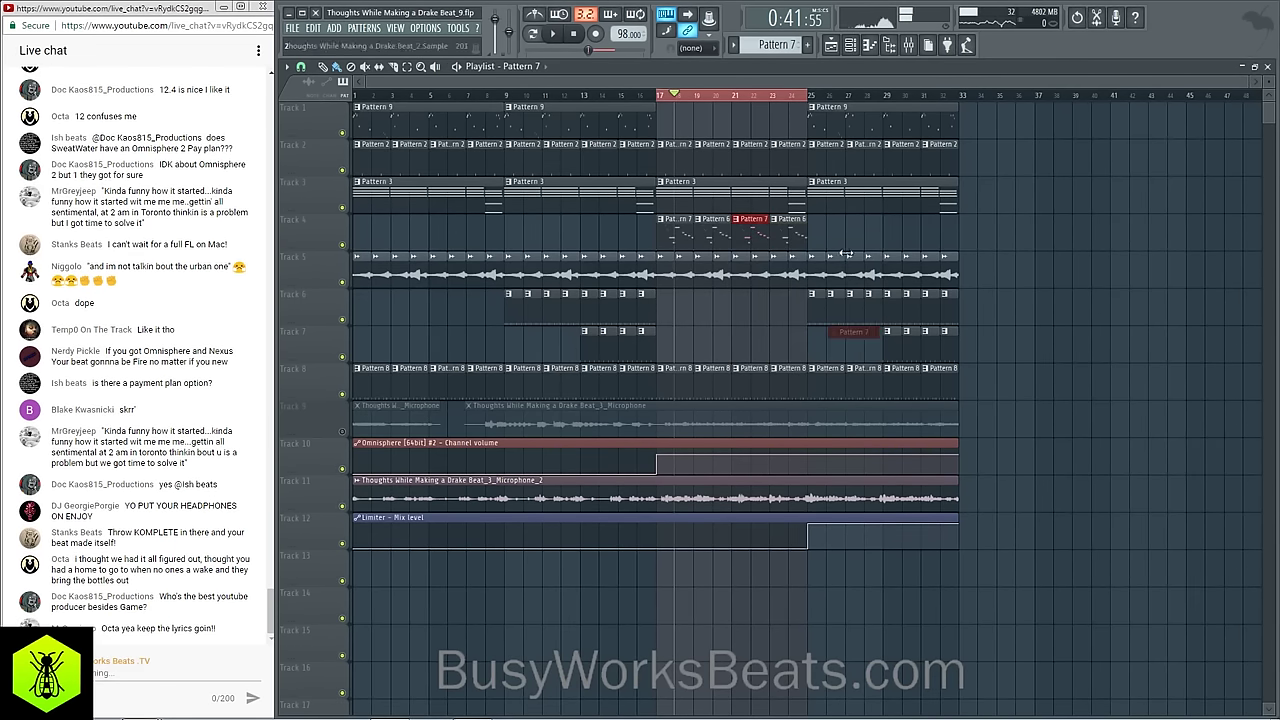
Step: In Pattern 7's 808 Smoovin piano roll, delete the C5 and A#4 notes ending bar 2 and lengthen the C#5 note
{"action": "left_click", "coordinate": [852, 46]}
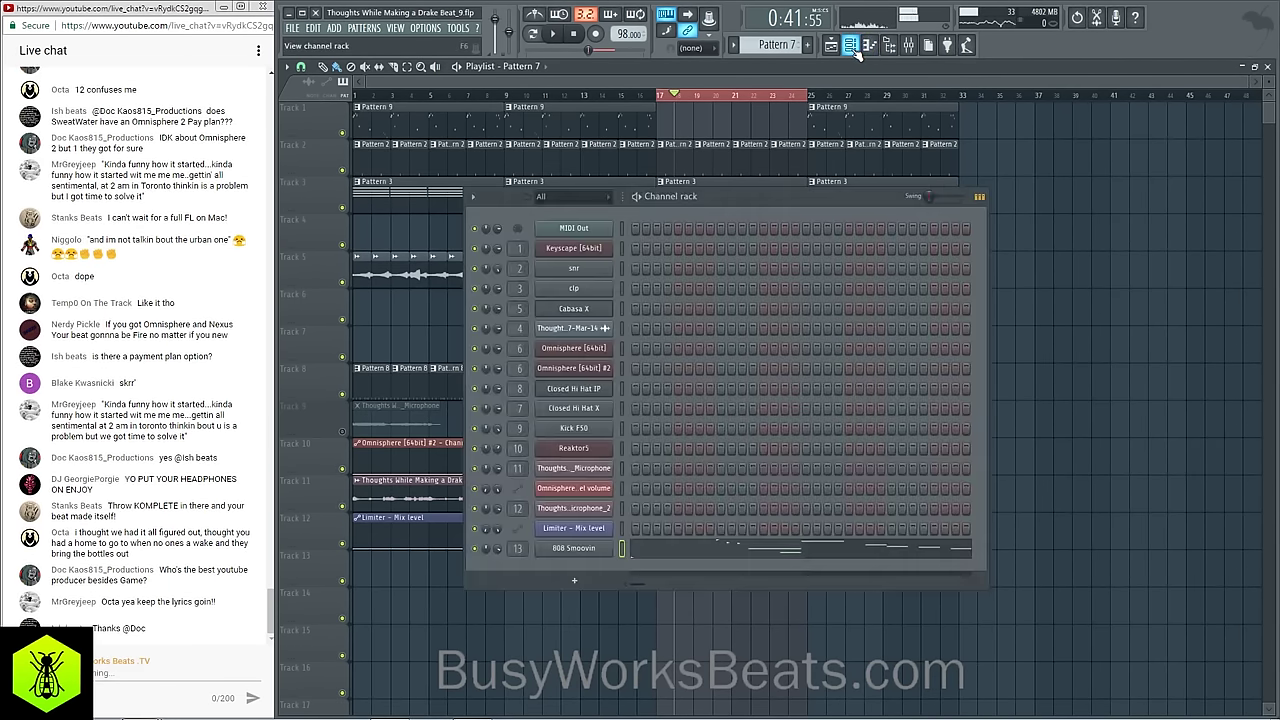
{"action": "left_click", "coordinate": [736, 546]}
{"action": "key", "text": "space"}
{"action": "key", "text": "space"}
{"action": "right_click", "coordinate": [456, 349]}
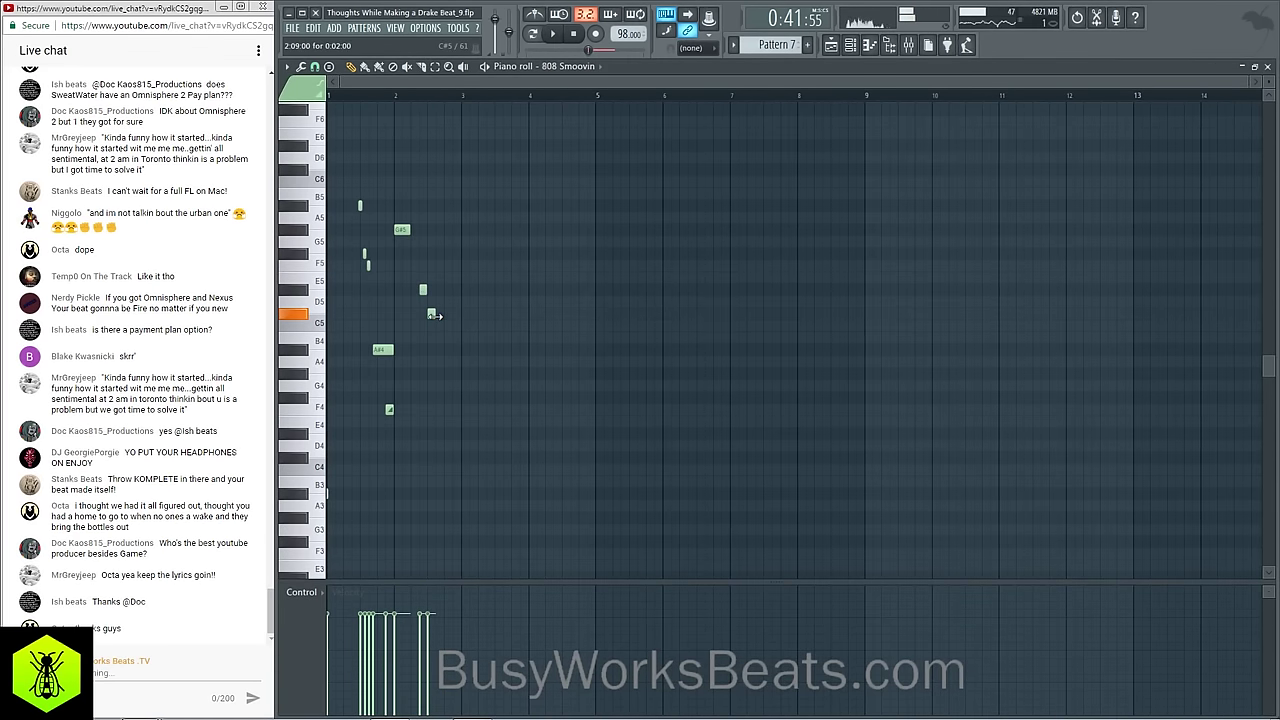
{"action": "key", "text": "space"}
{"action": "scroll", "coordinate": [437, 181], "scroll_direction": "up", "scroll_amount": 5, "text": "ctrl"}
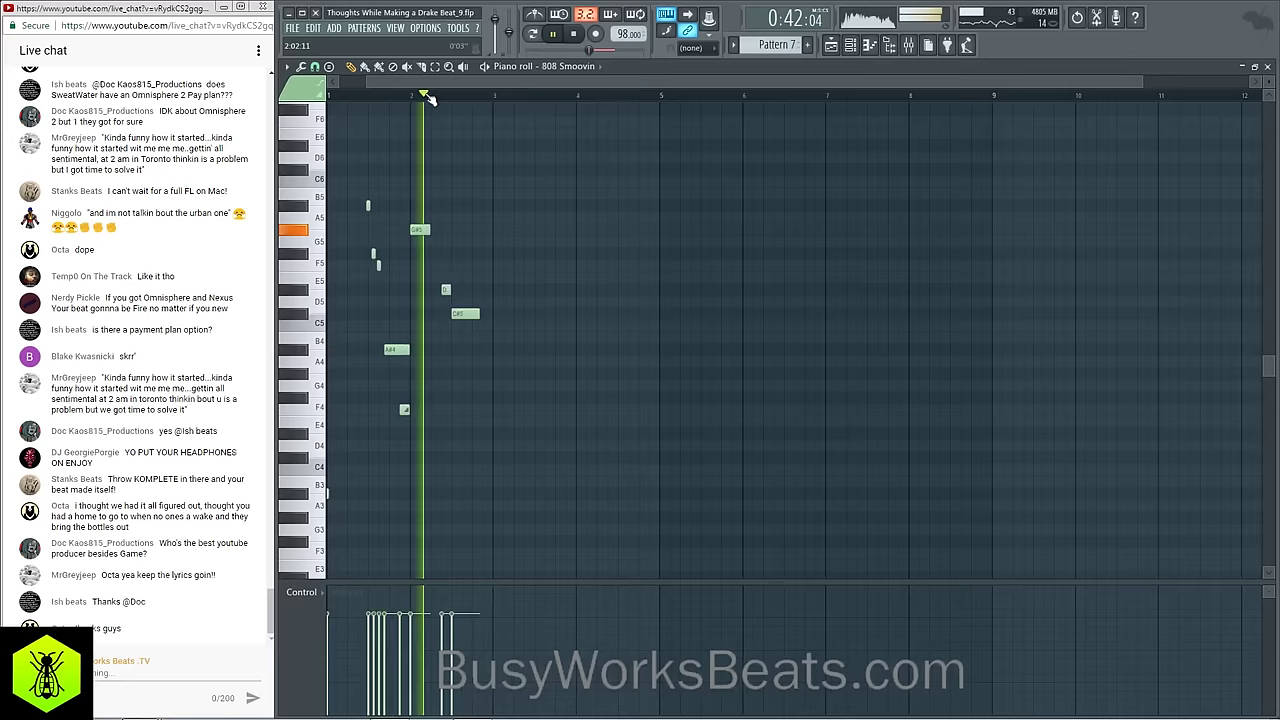
{"action": "key", "text": "space"}
Step: Add an F5 note from step 13 to the end of bar 2, trim C#5 to end at its start, and close the piano roll
{"action": "left_click", "coordinate": [766, 252]}
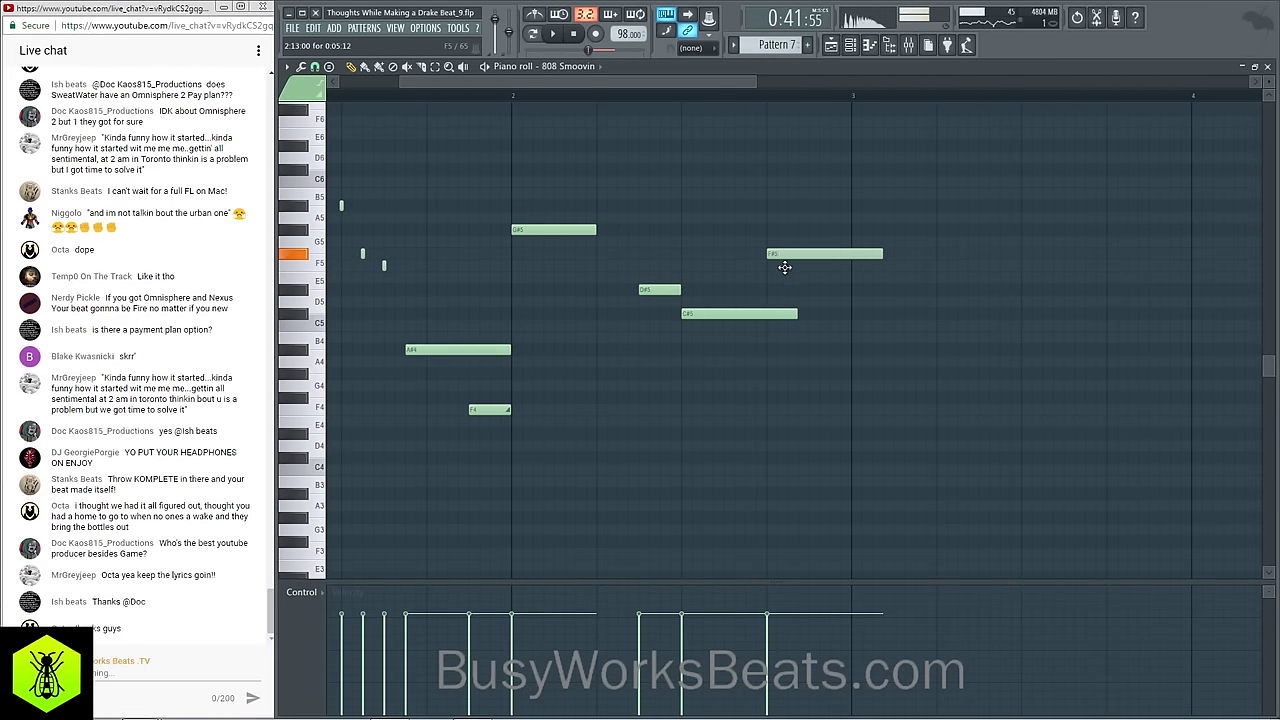
{"action": "left_click_drag", "start_coordinate": [785, 267], "coordinate": [786, 269]}
{"action": "key", "text": "space"}
{"action": "left_click_drag", "start_coordinate": [795, 314], "coordinate": [764, 300]}
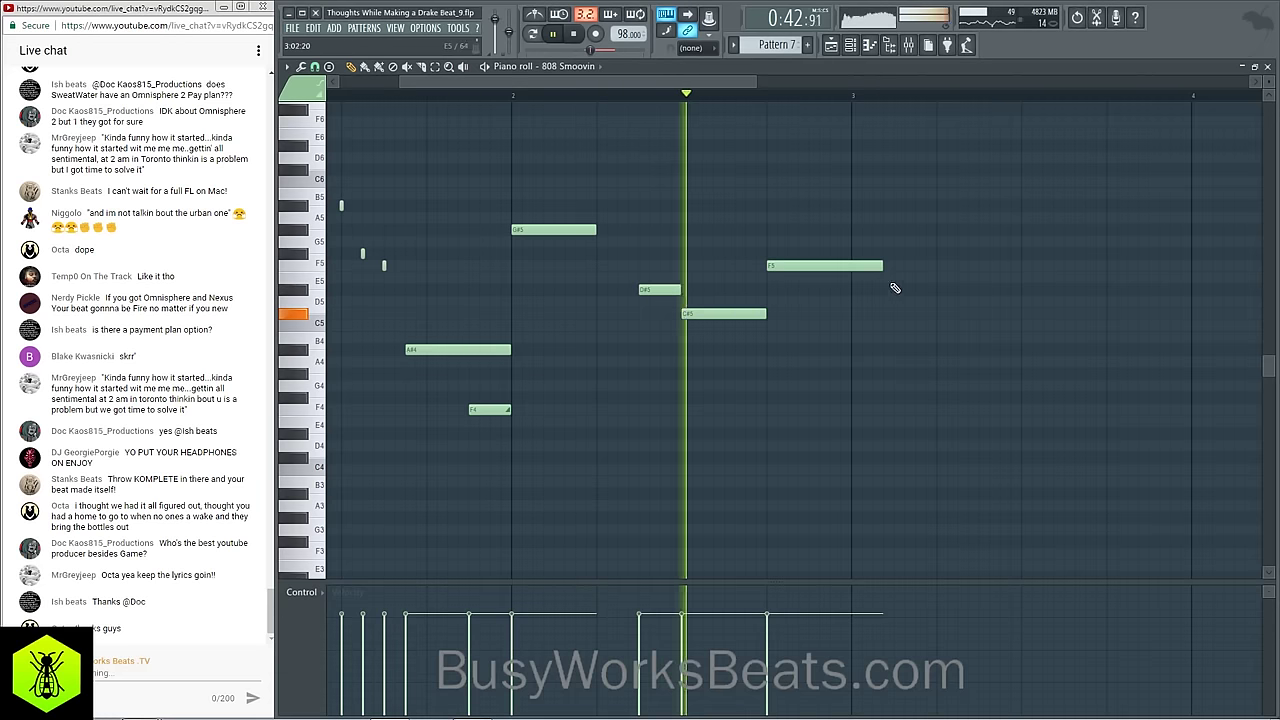
{"action": "scroll", "coordinate": [641, 102], "scroll_direction": "down", "scroll_amount": 3}
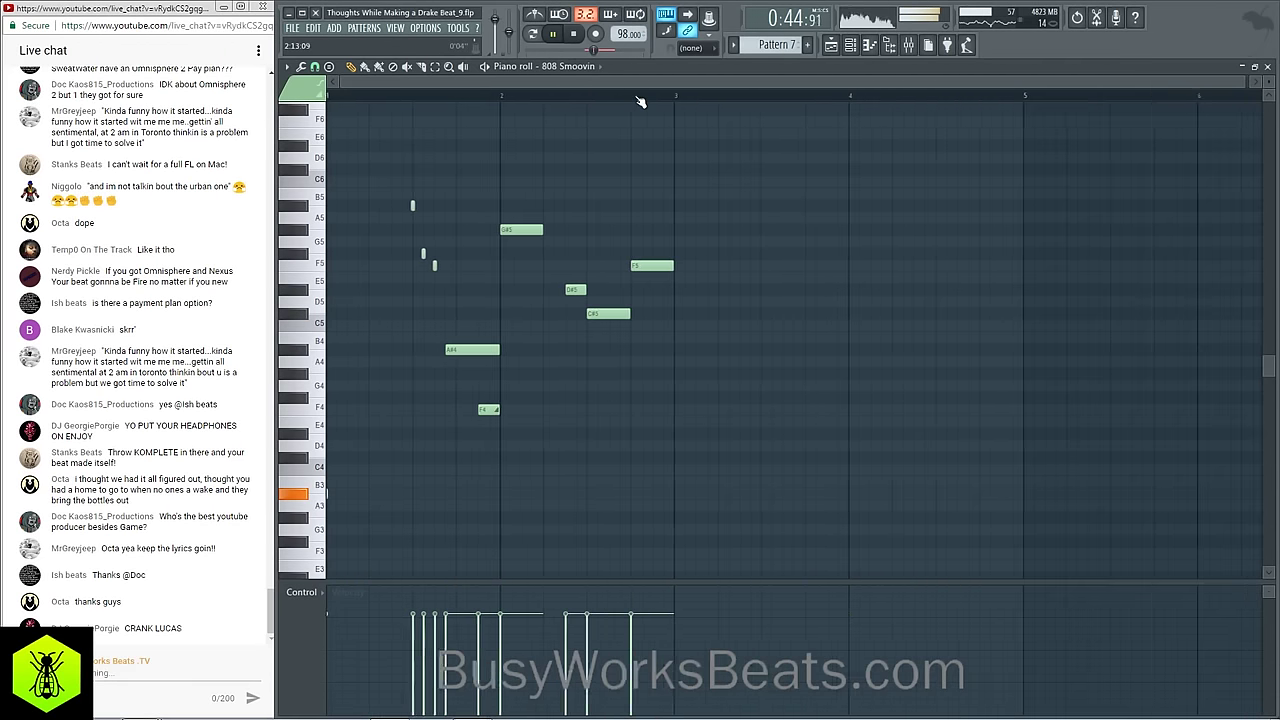
{"action": "scroll", "coordinate": [641, 102], "scroll_direction": "down", "scroll_amount": 1}
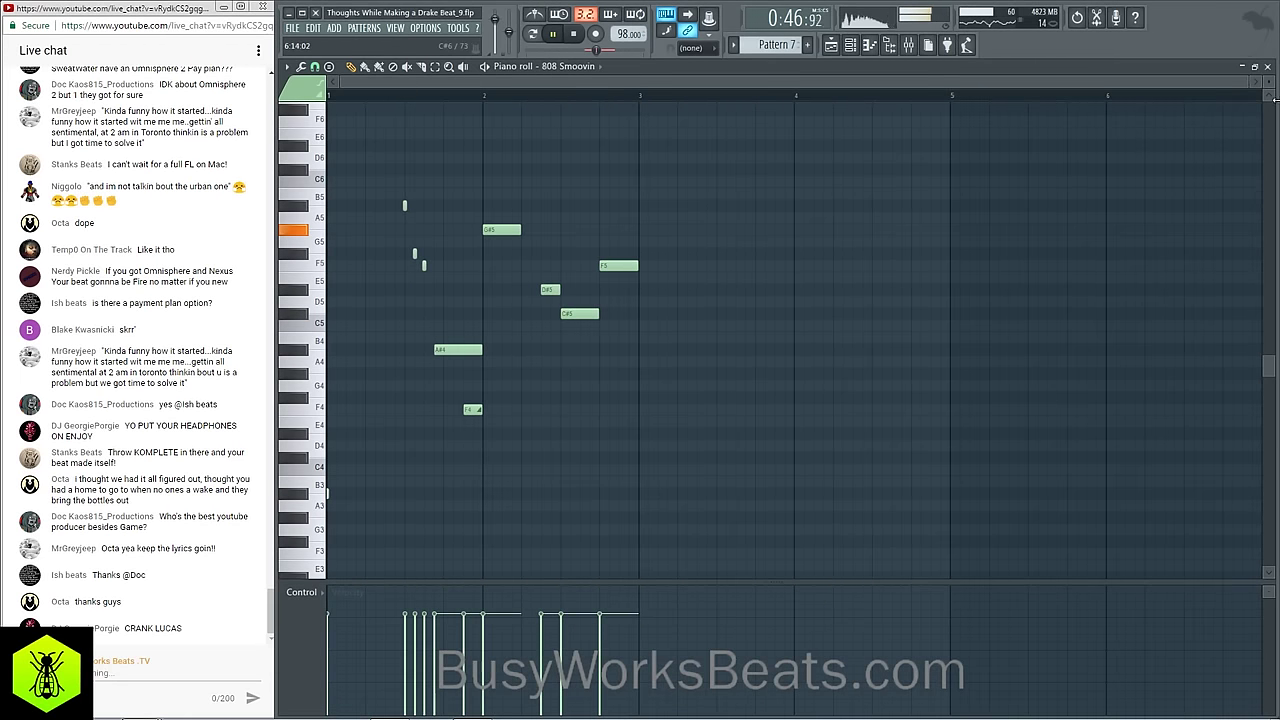
{"action": "left_click", "coordinate": [1268, 67]}
Step: Check the miscellaneous channel settings of 808 Smoovin and return to the playlist
{"action": "left_click", "coordinate": [575, 549]}
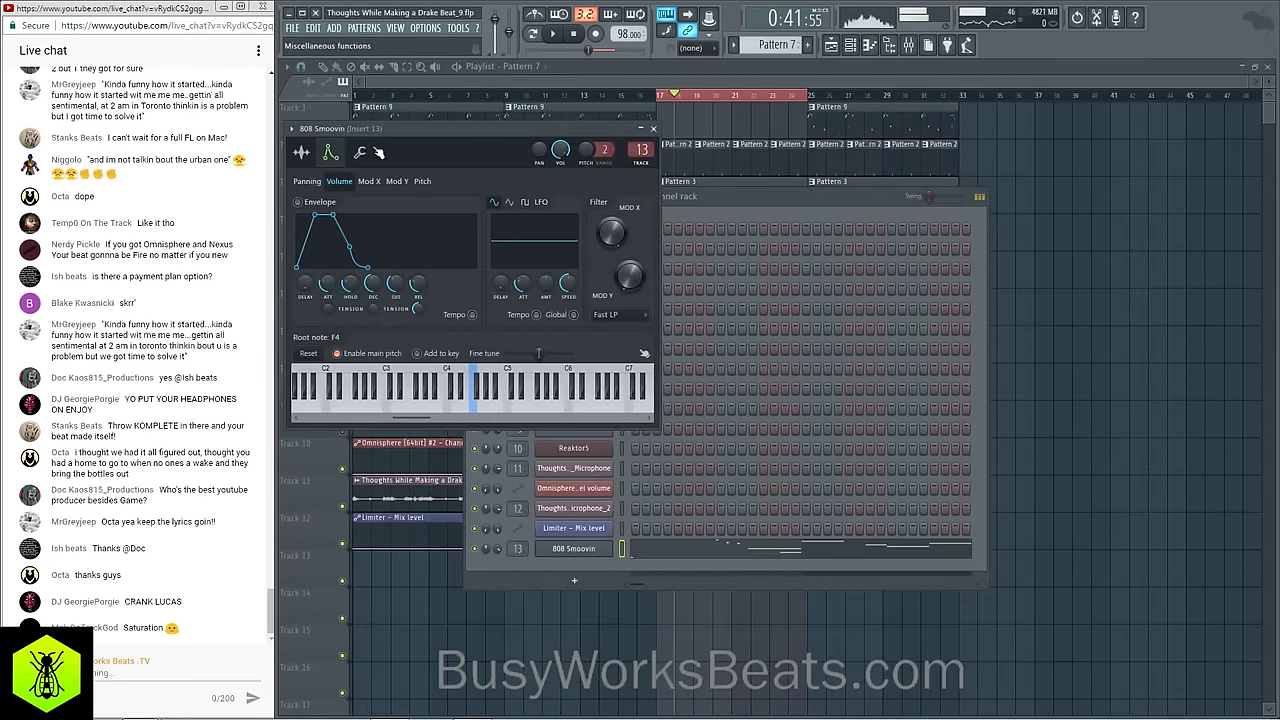
{"action": "left_click", "coordinate": [376, 151]}
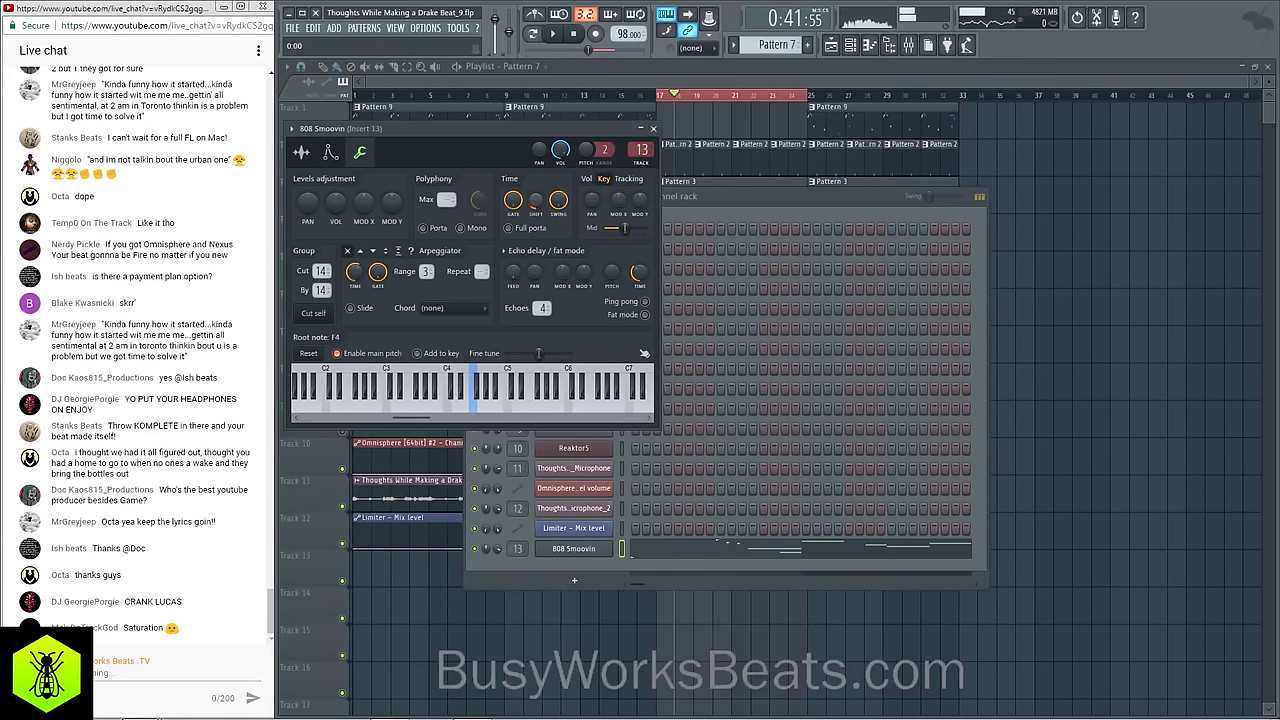
{"action": "right_click", "coordinate": [1036, 284]}
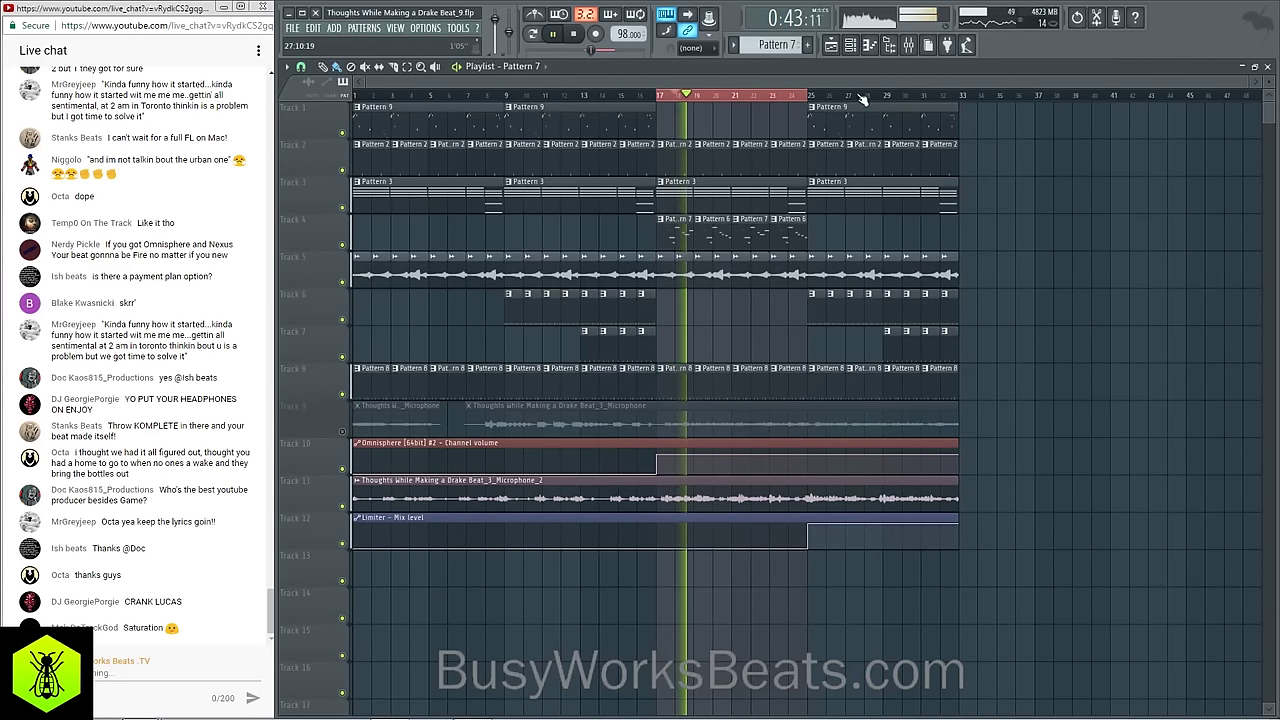
Step: Lower the Insert 13 fader to about -6.0 dB and load iZotope Ozone 7 Imager into slot 2, dismissing its preset manager
{"action": "left_click", "coordinate": [910, 46]}
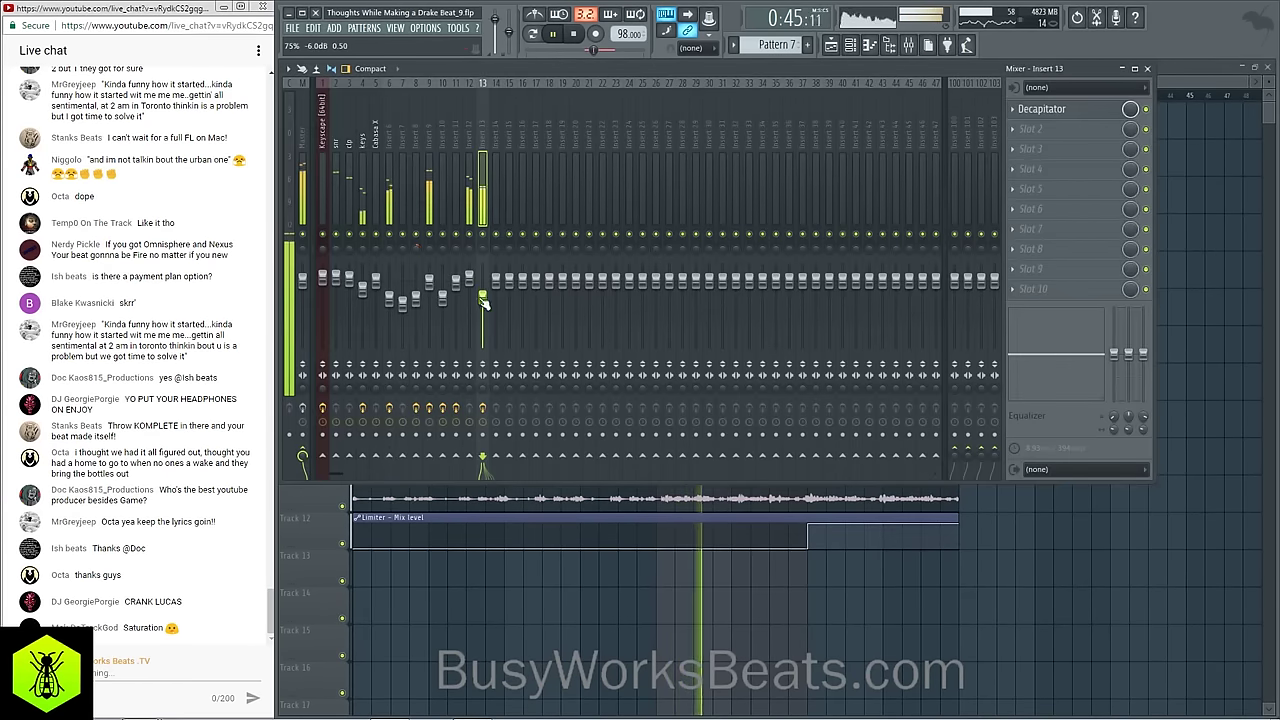
{"action": "left_click", "coordinate": [1041, 134]}
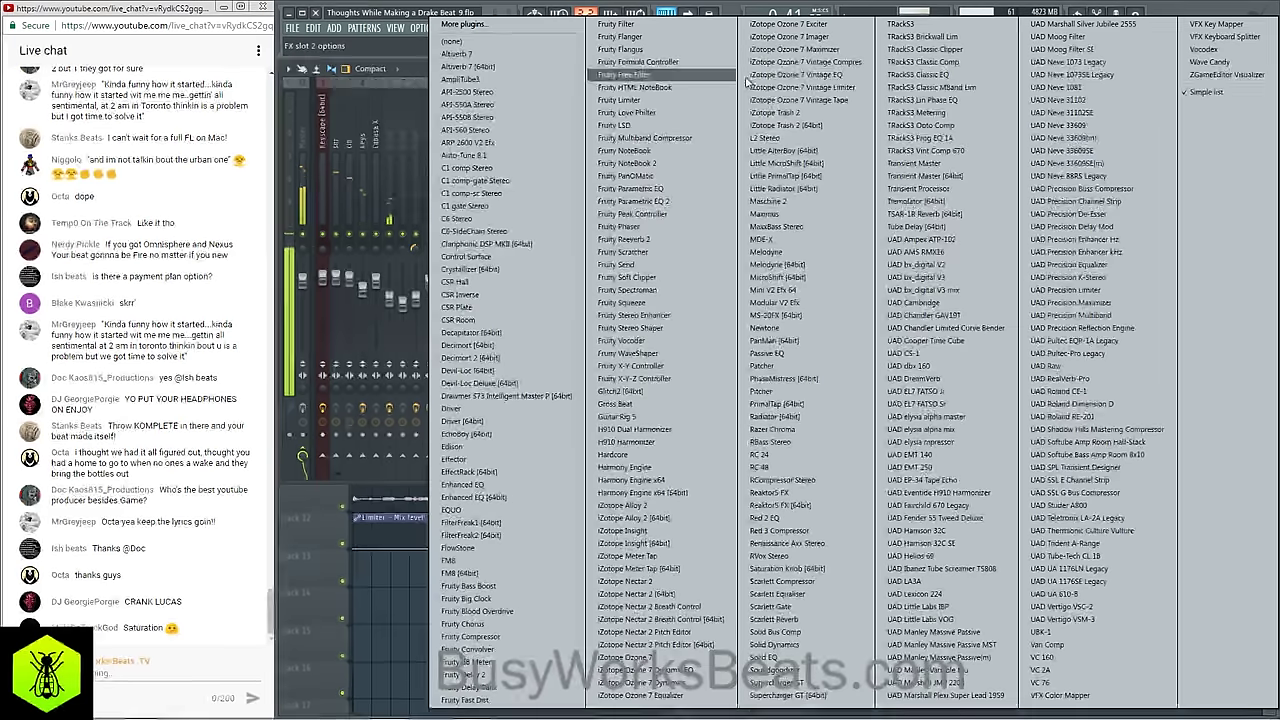
{"action": "left_click", "coordinate": [826, 39]}
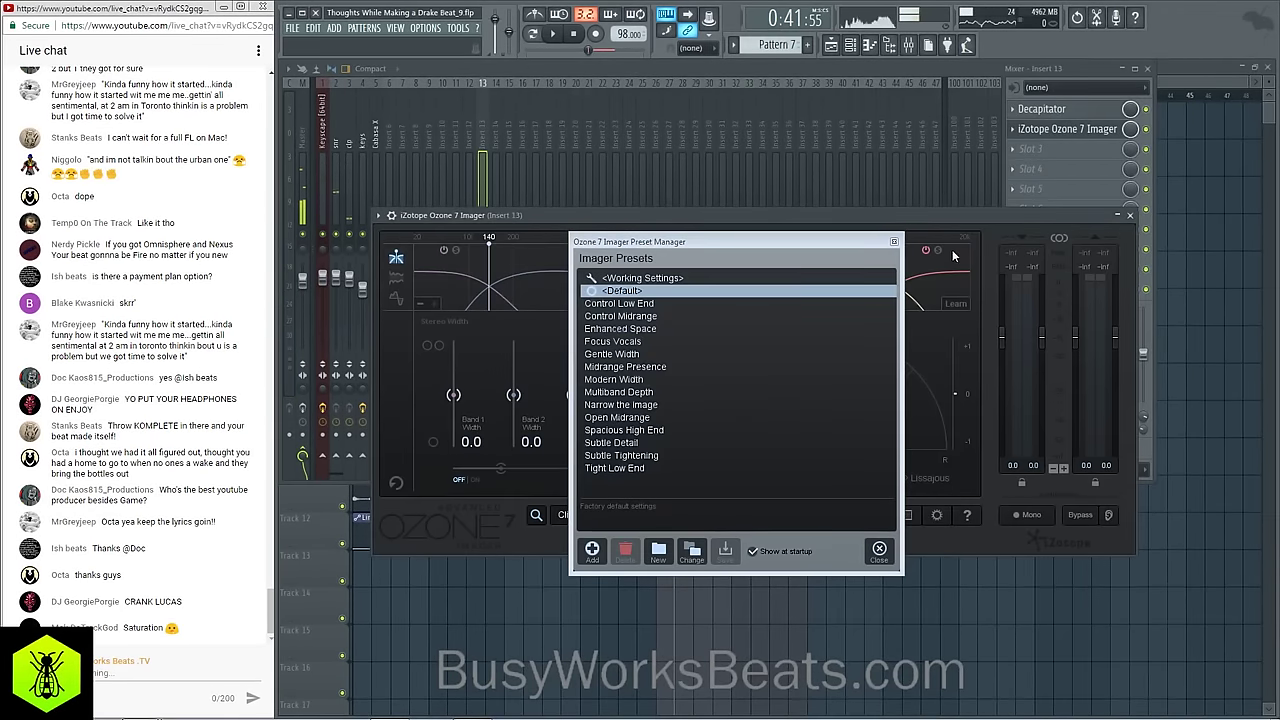
{"action": "left_click", "coordinate": [894, 241]}
Step: Set the Imager's Band 2 width to about 74.7 and Band 3 to about 75.9 with Stereoize on, while playing back
{"action": "left_click_drag", "start_coordinate": [870, 220], "coordinate": [870, 188]}
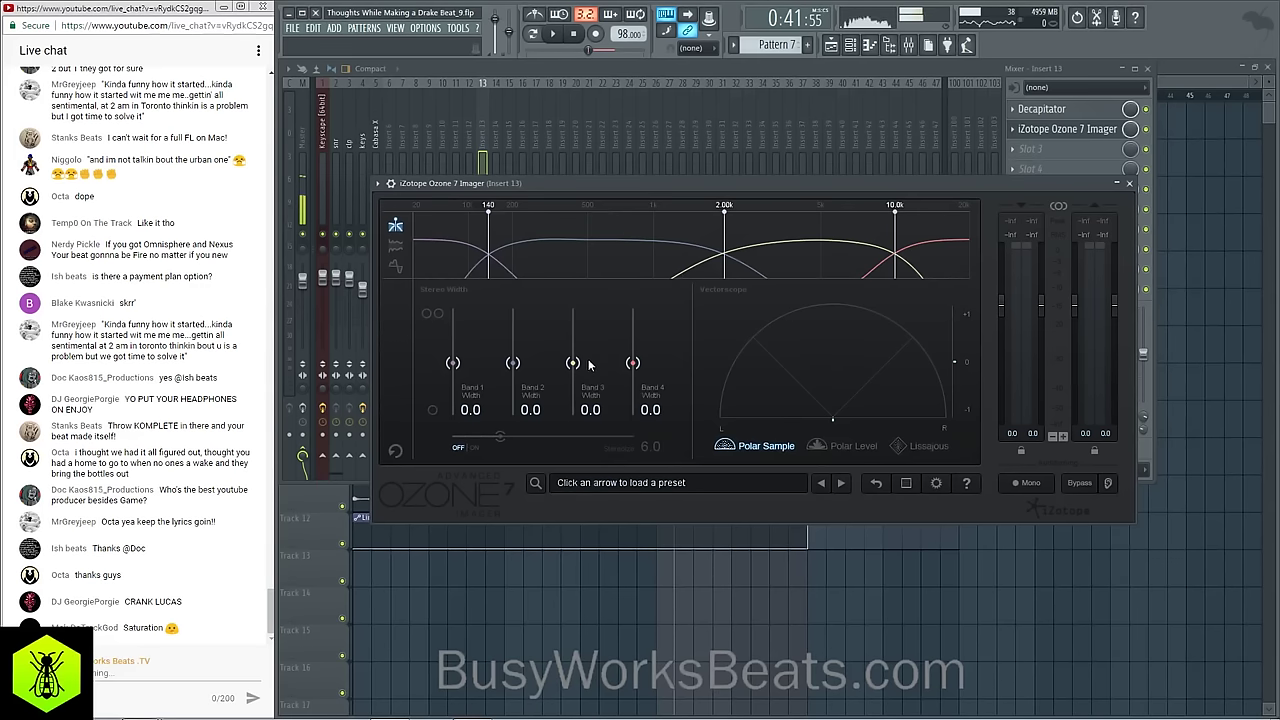
{"action": "left_click_drag", "start_coordinate": [512, 362], "coordinate": [573, 326]}
{"action": "key", "text": "space"}
{"action": "left_click_drag", "start_coordinate": [513, 334], "coordinate": [573, 324]}
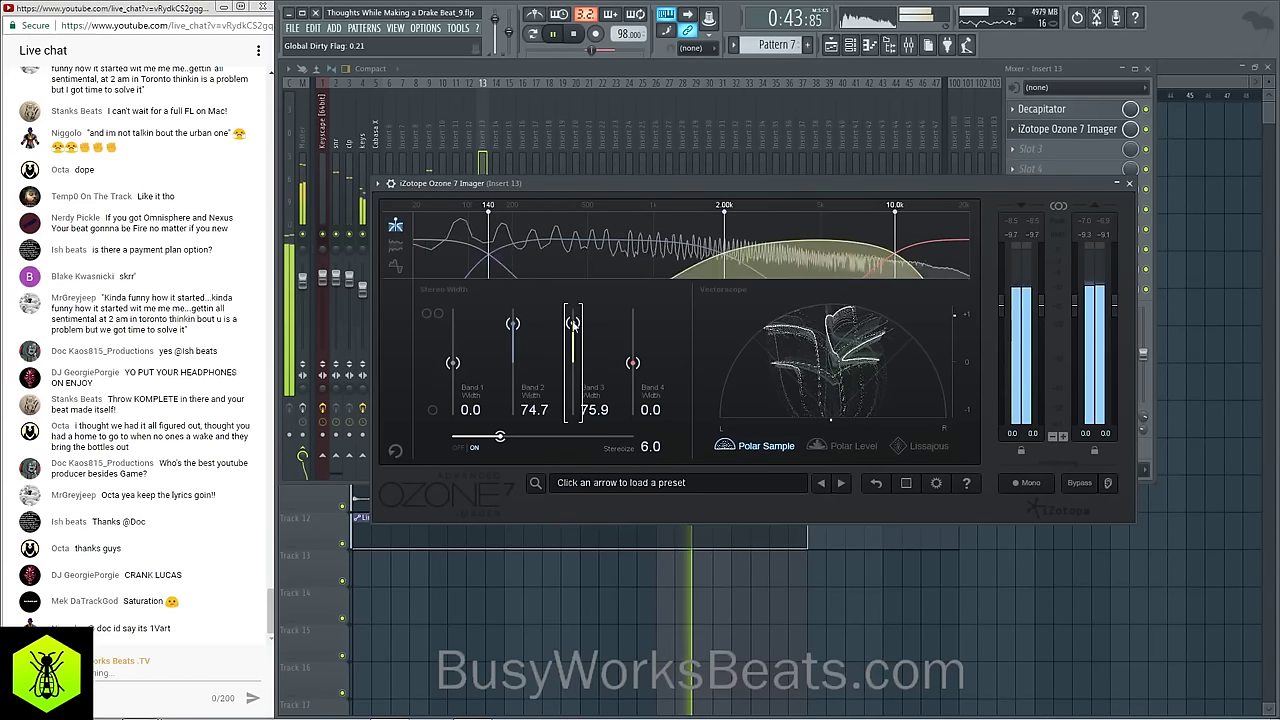
{"action": "left_click", "coordinate": [1130, 184]}
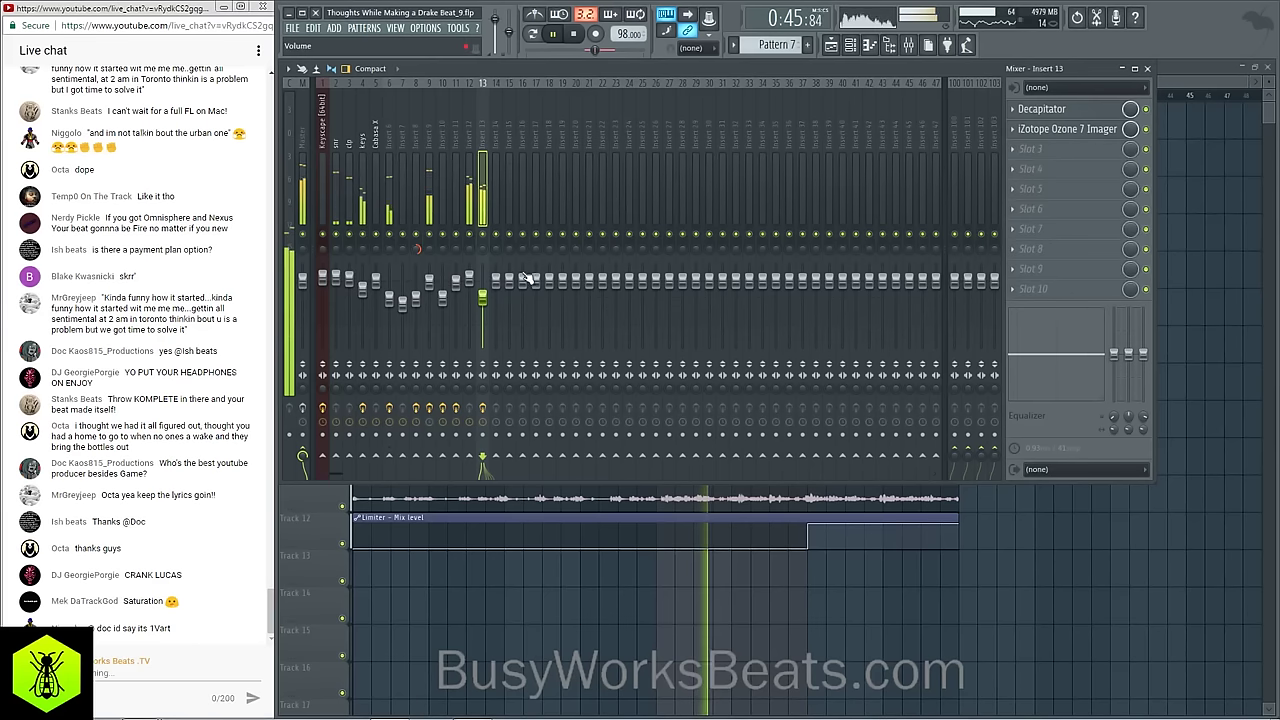
Step: Raise the Imager's Stereoize amount to about 14.2 during playback and return to the playlist
{"action": "left_click", "coordinate": [1063, 130]}
{"action": "left_click", "coordinate": [897, 241]}
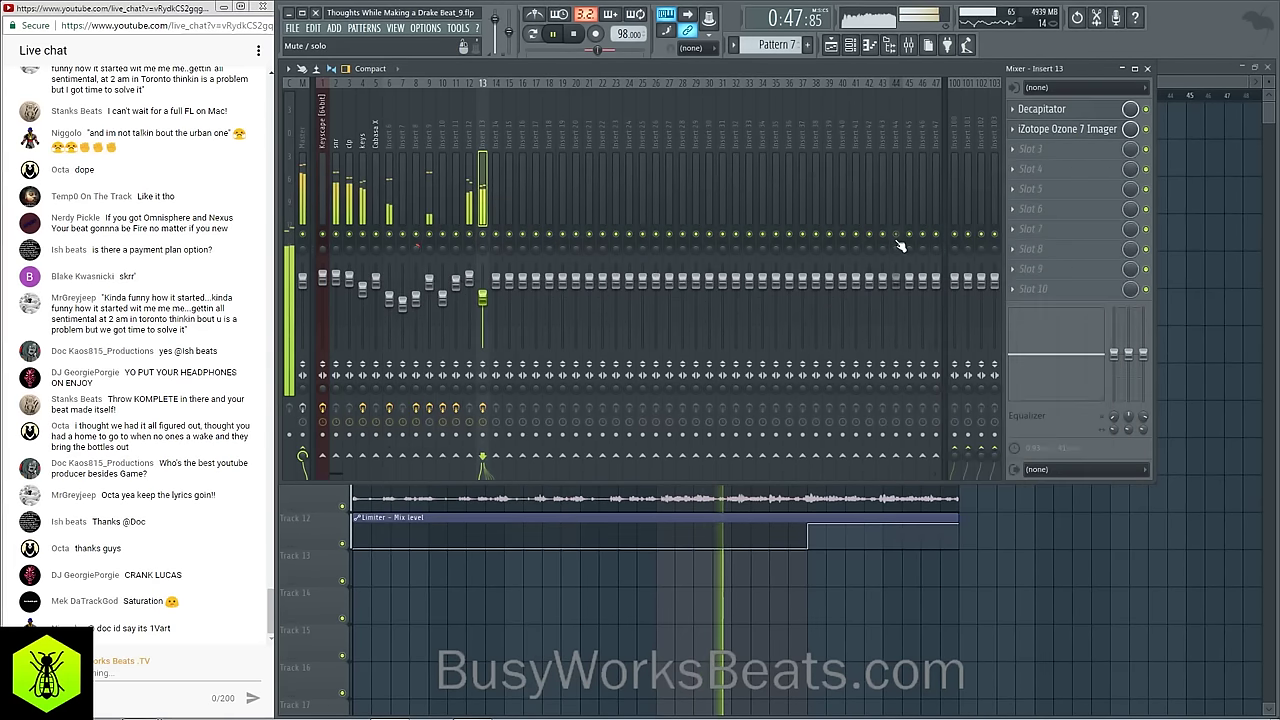
{"action": "left_click", "coordinate": [1083, 130]}
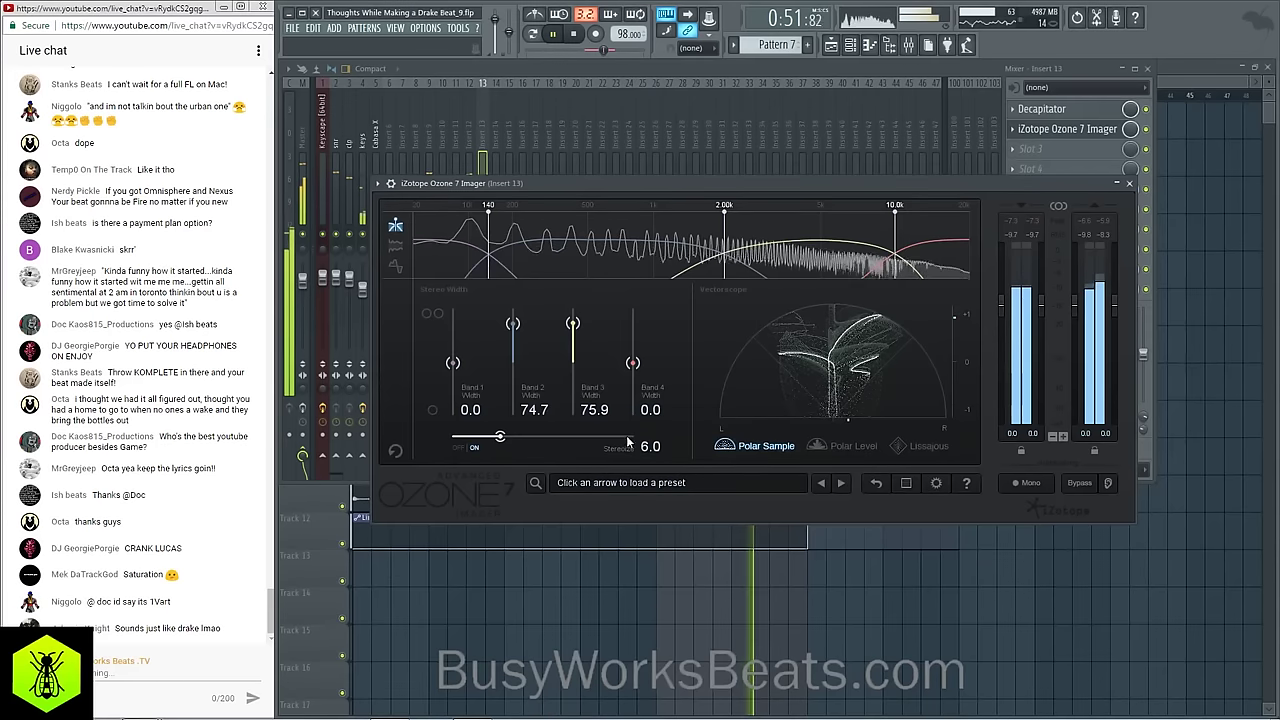
{"action": "left_click_drag", "start_coordinate": [499, 436], "coordinate": [542, 437]}
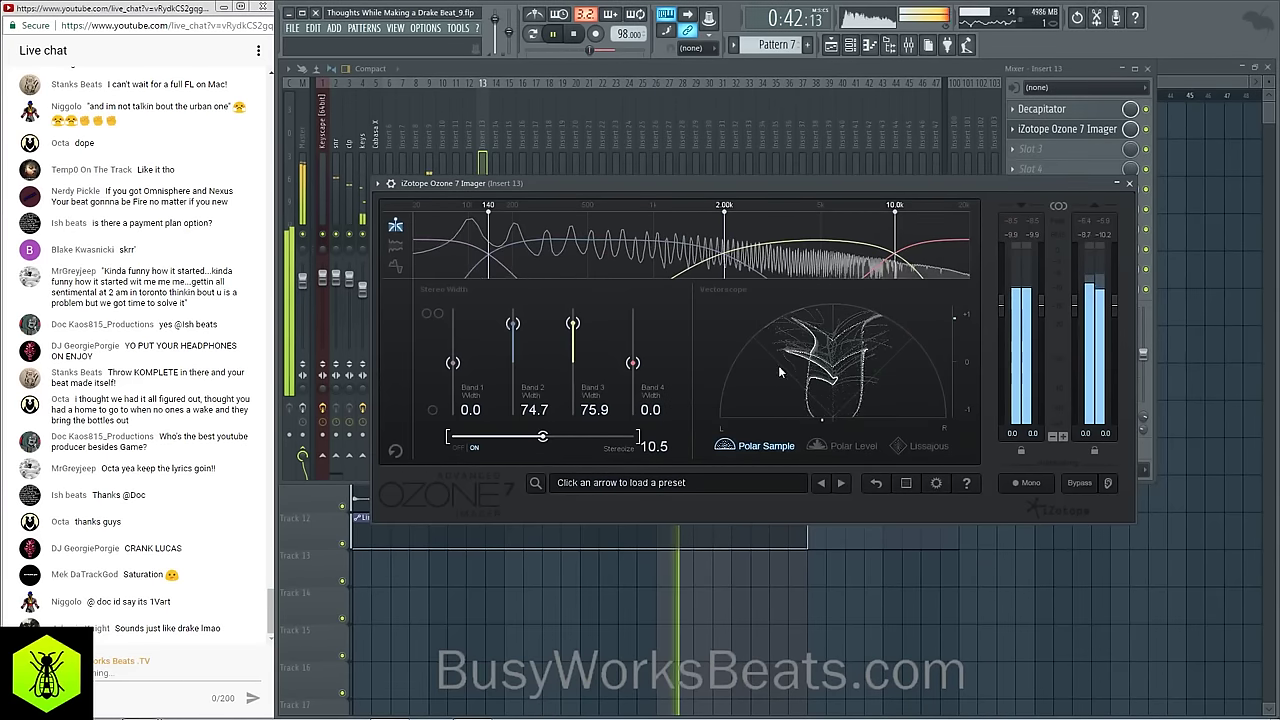
{"action": "left_click", "coordinate": [580, 436]}
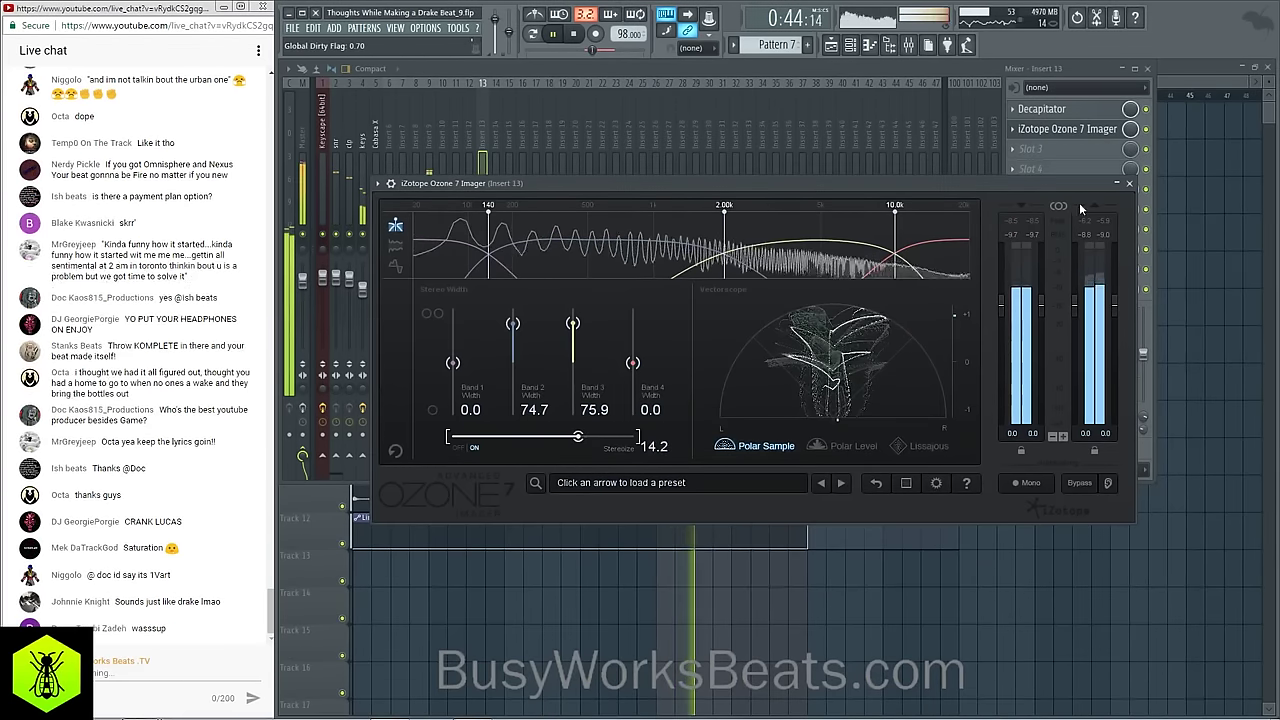
{"action": "left_click", "coordinate": [1178, 186]}
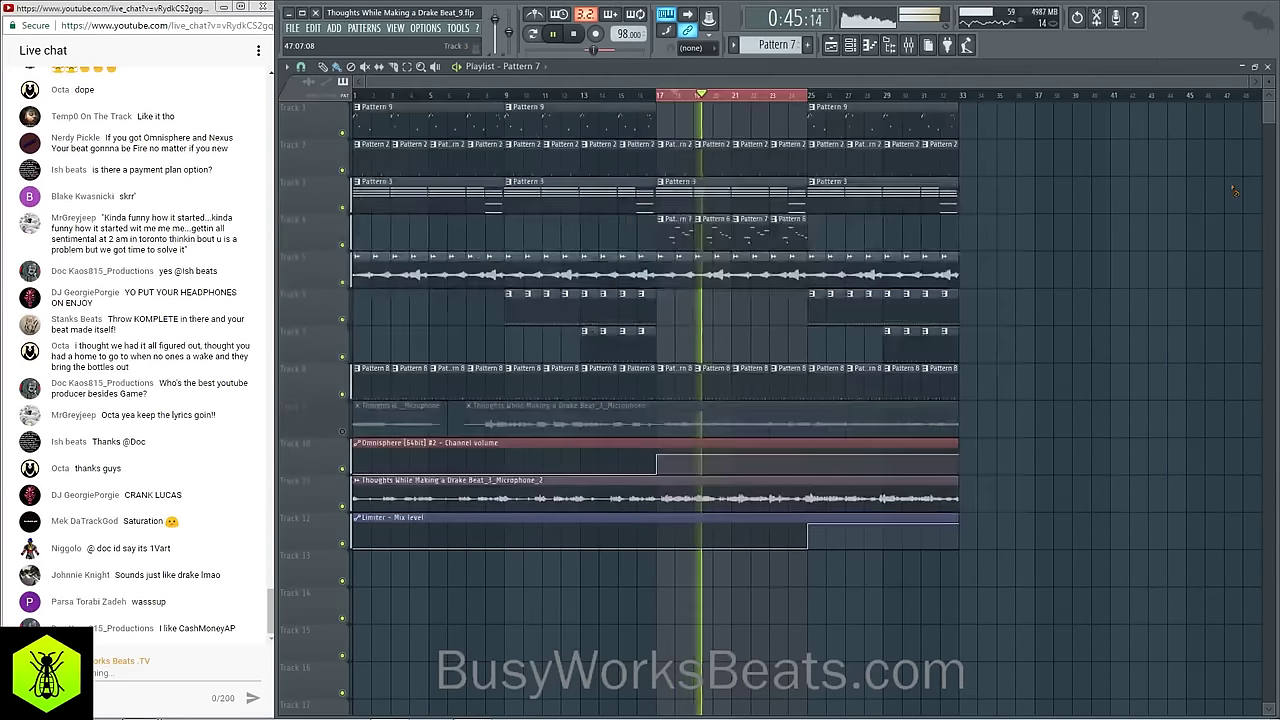
Step: Clear the playlist's time selection over bars 17–24 and slightly lower the fader of 808 Smoovin's mixer track, Insert 13
{"action": "left_click", "coordinate": [801, 96], "text": "ctrl"}
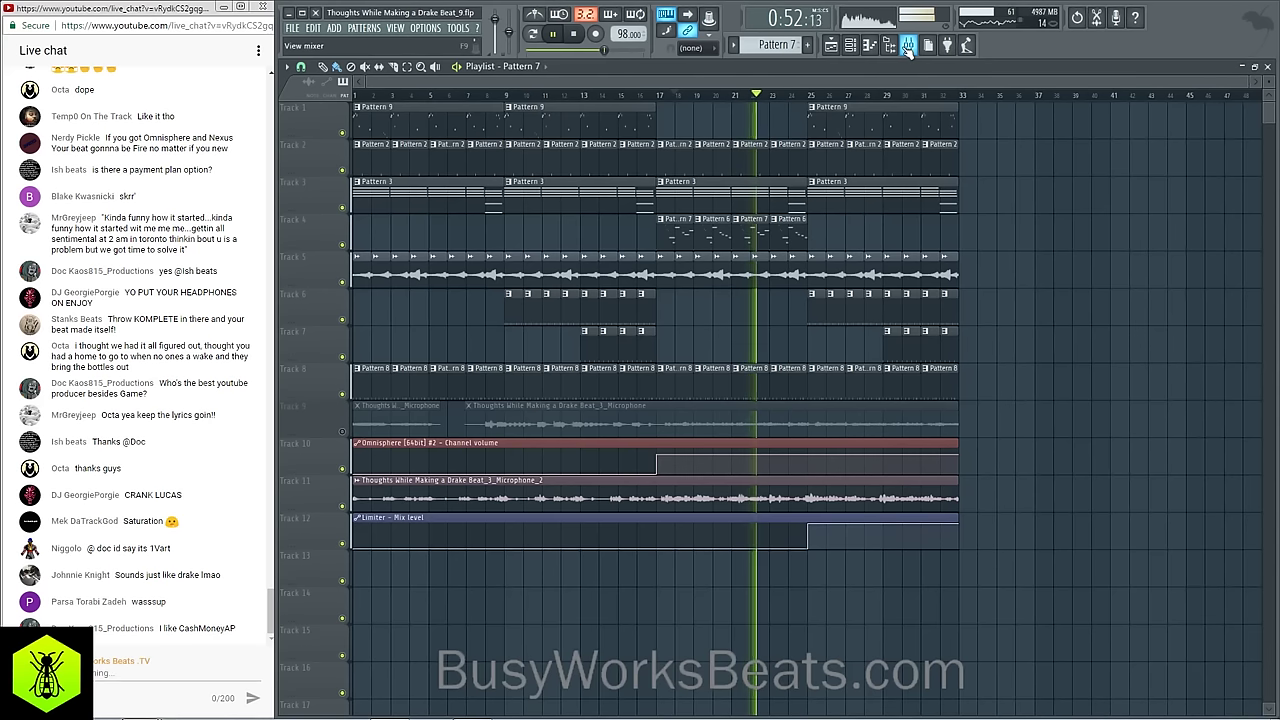
{"action": "left_click", "coordinate": [869, 45]}
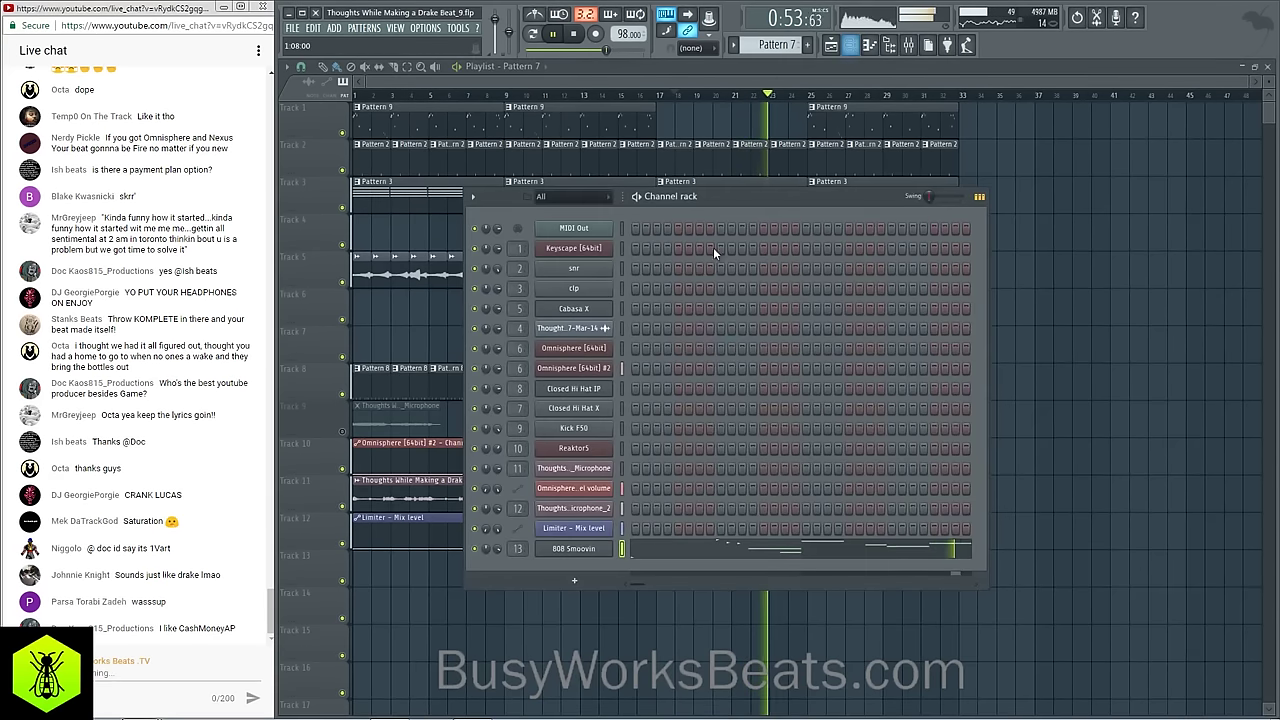
{"action": "left_click", "coordinate": [585, 548]}
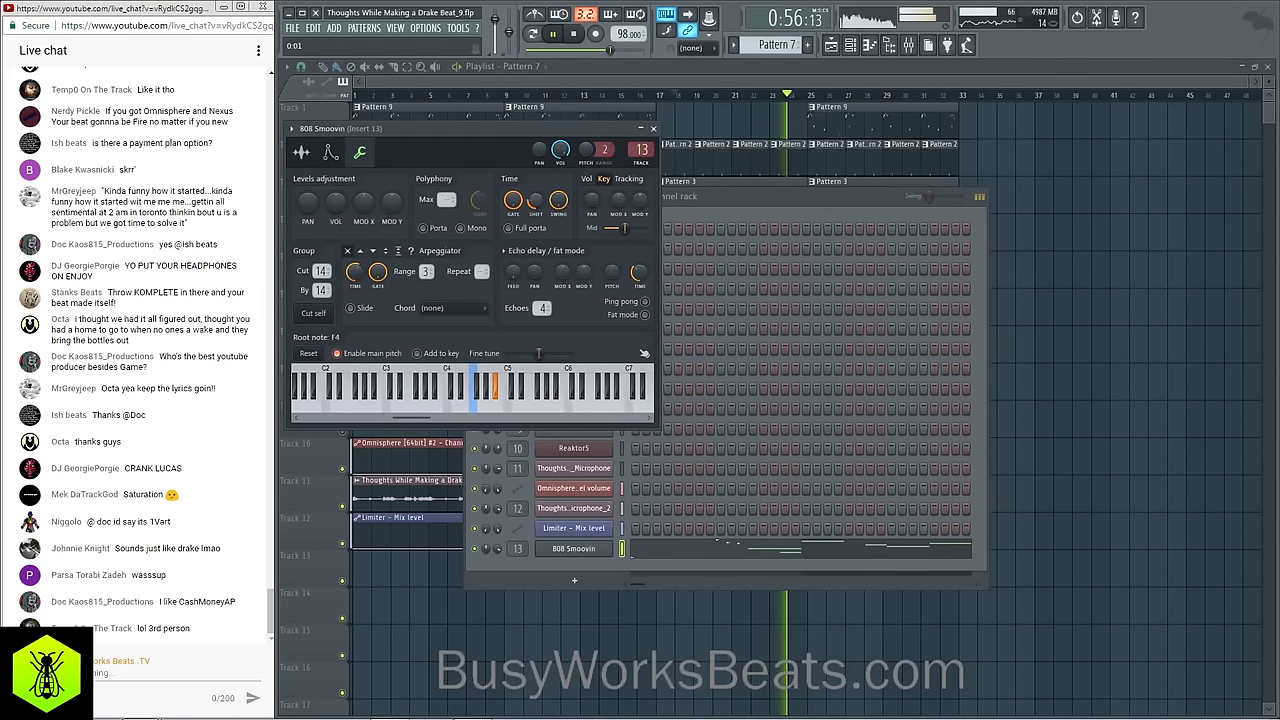
{"action": "left_click", "coordinate": [653, 129]}
{"action": "left_click", "coordinate": [912, 46]}
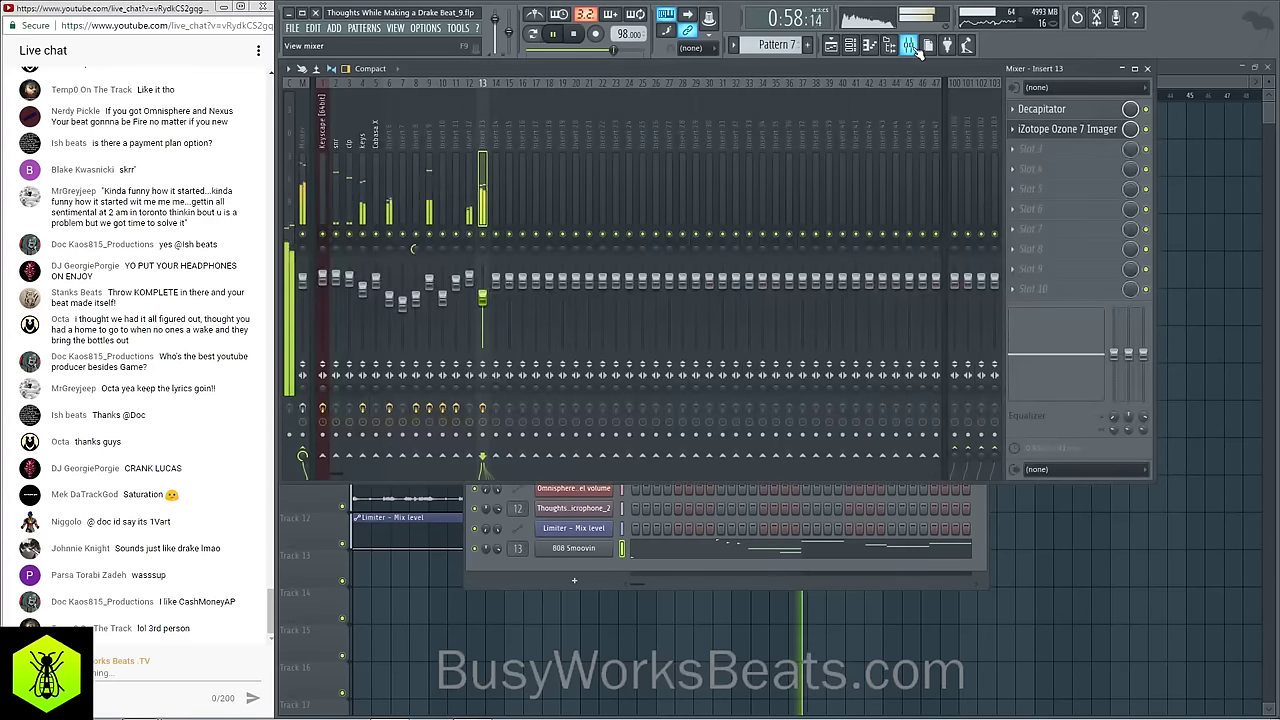
{"action": "left_click", "coordinate": [1046, 547]}
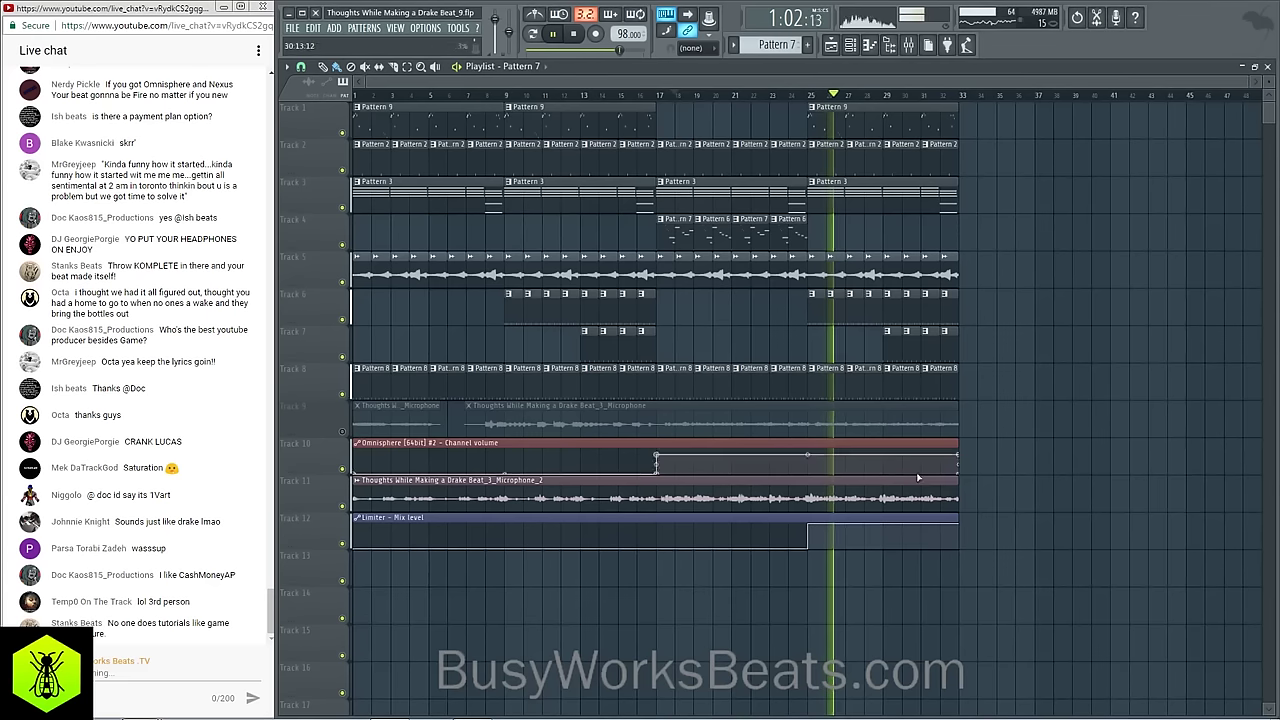
Step: Load Transient Processor into slot 2 of Insert 9 and close its window
{"action": "left_click", "coordinate": [910, 45]}
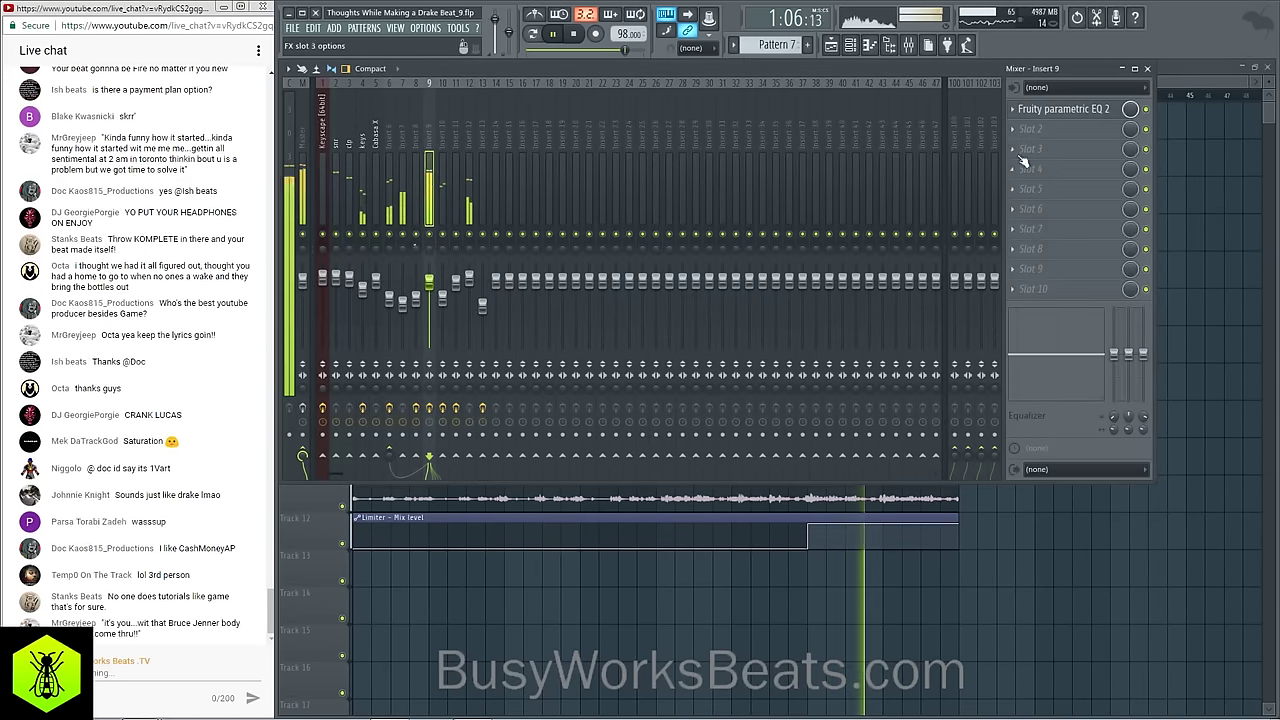
{"action": "left_click", "coordinate": [1013, 128]}
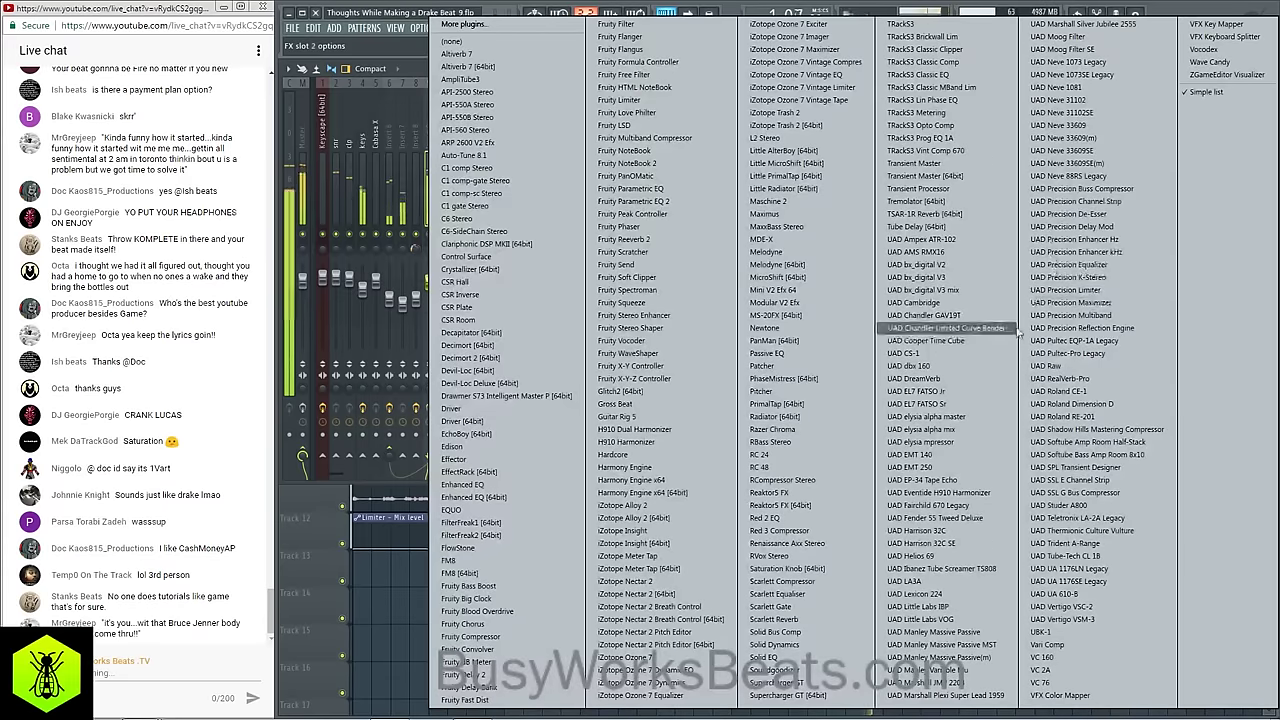
{"action": "left_click", "coordinate": [940, 188]}
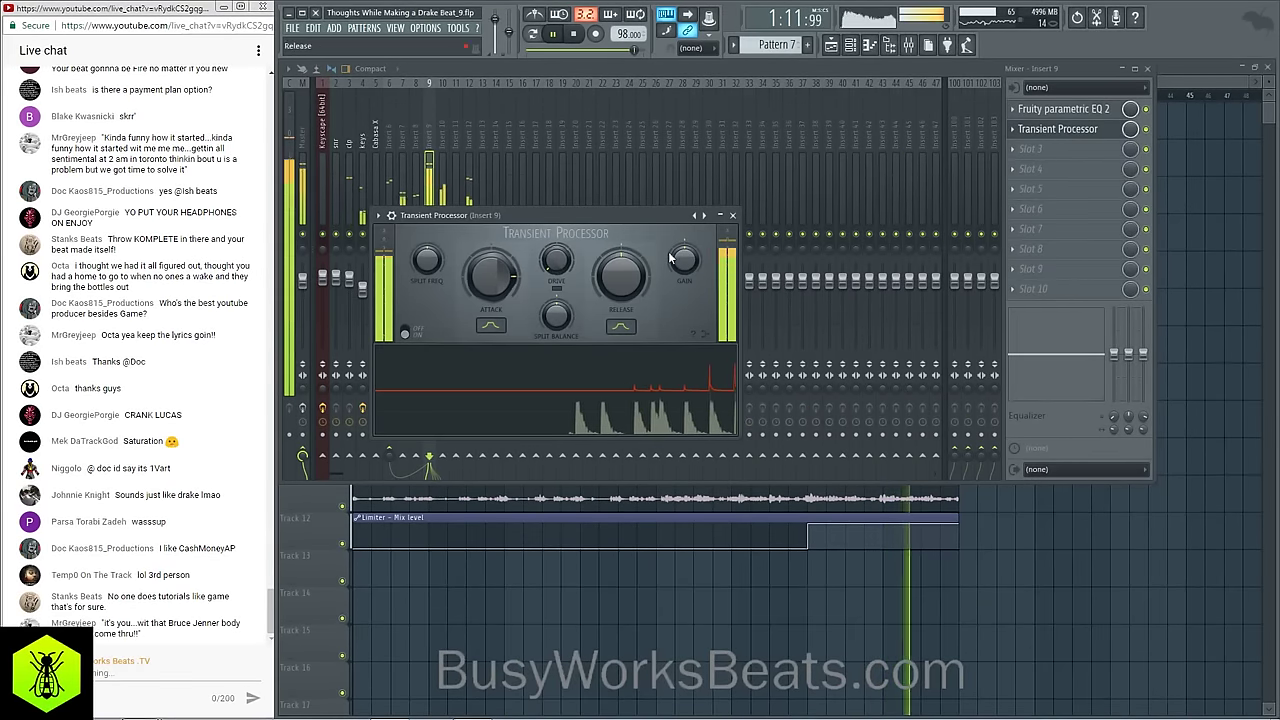
{"action": "left_click", "coordinate": [732, 215]}
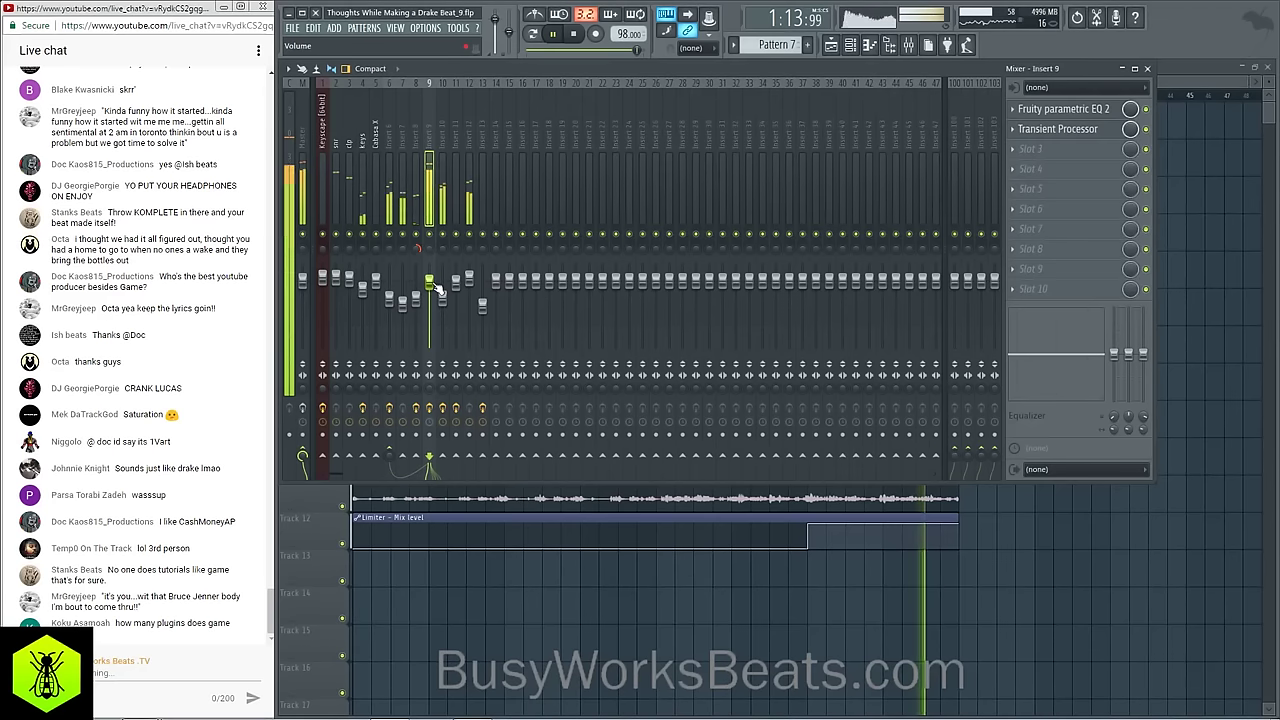
Step: Check the Insert 13 and Master mixer tracks during playback, and restart the song from the beginning in the playlist
{"action": "key", "text": "space"}
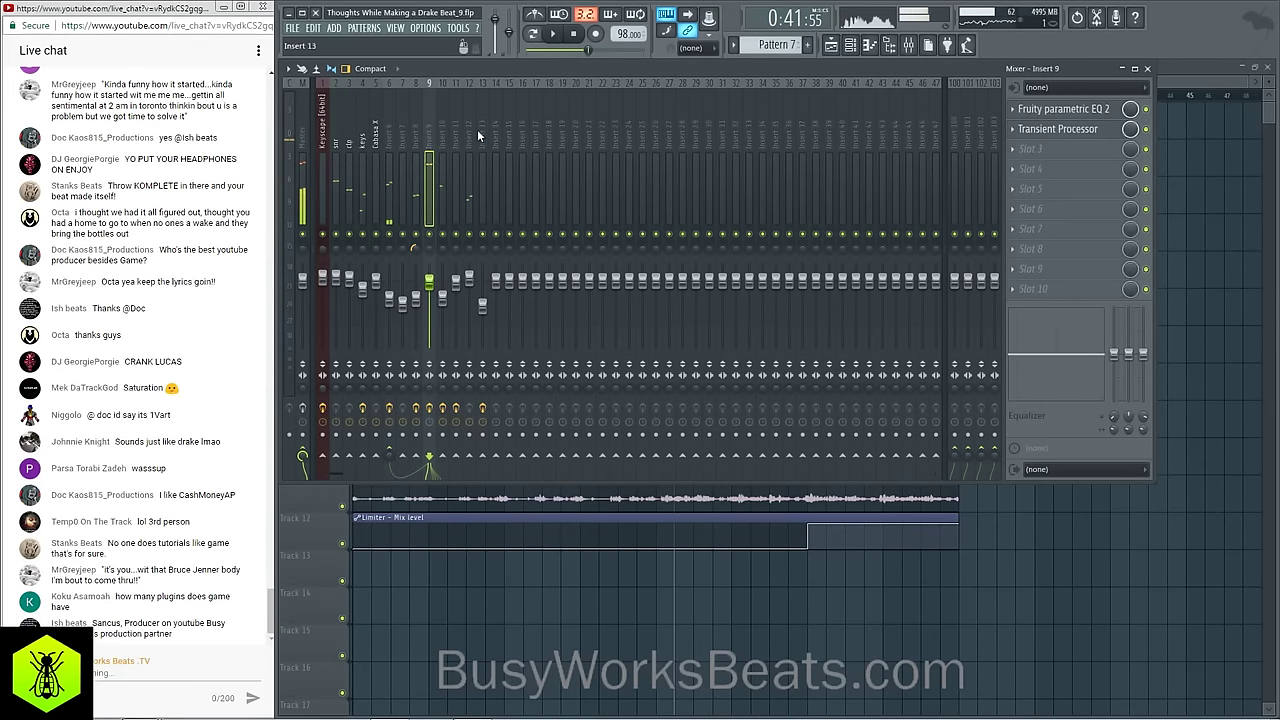
{"action": "left_click", "coordinate": [479, 136]}
{"action": "right_click", "coordinate": [616, 555]}
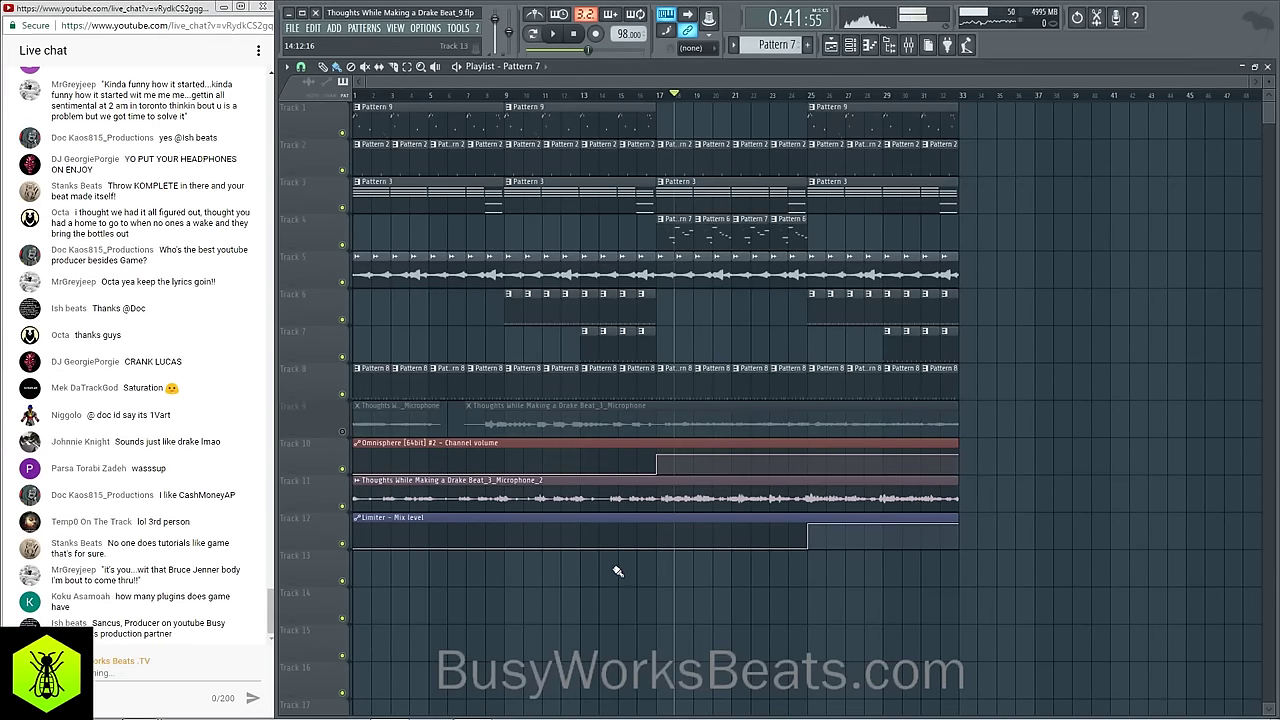
{"action": "key", "text": "space"}
{"action": "left_click", "coordinate": [909, 46]}
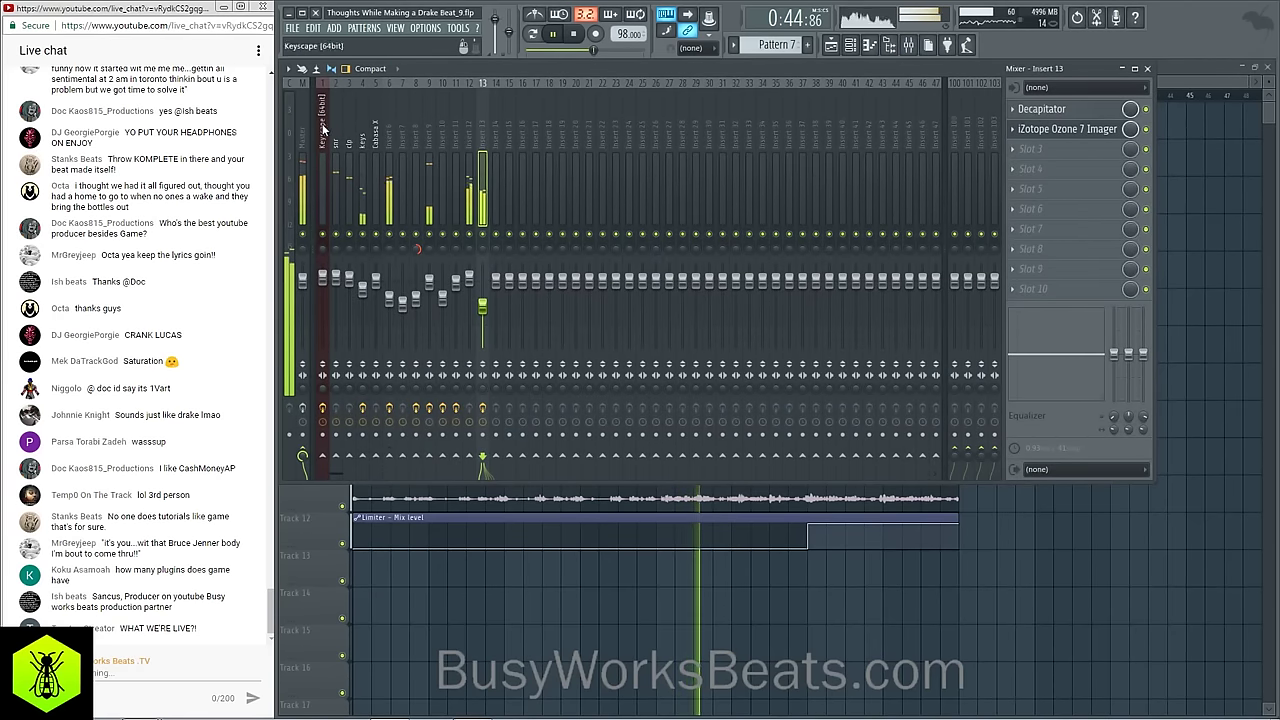
{"action": "left_click", "coordinate": [305, 125]}
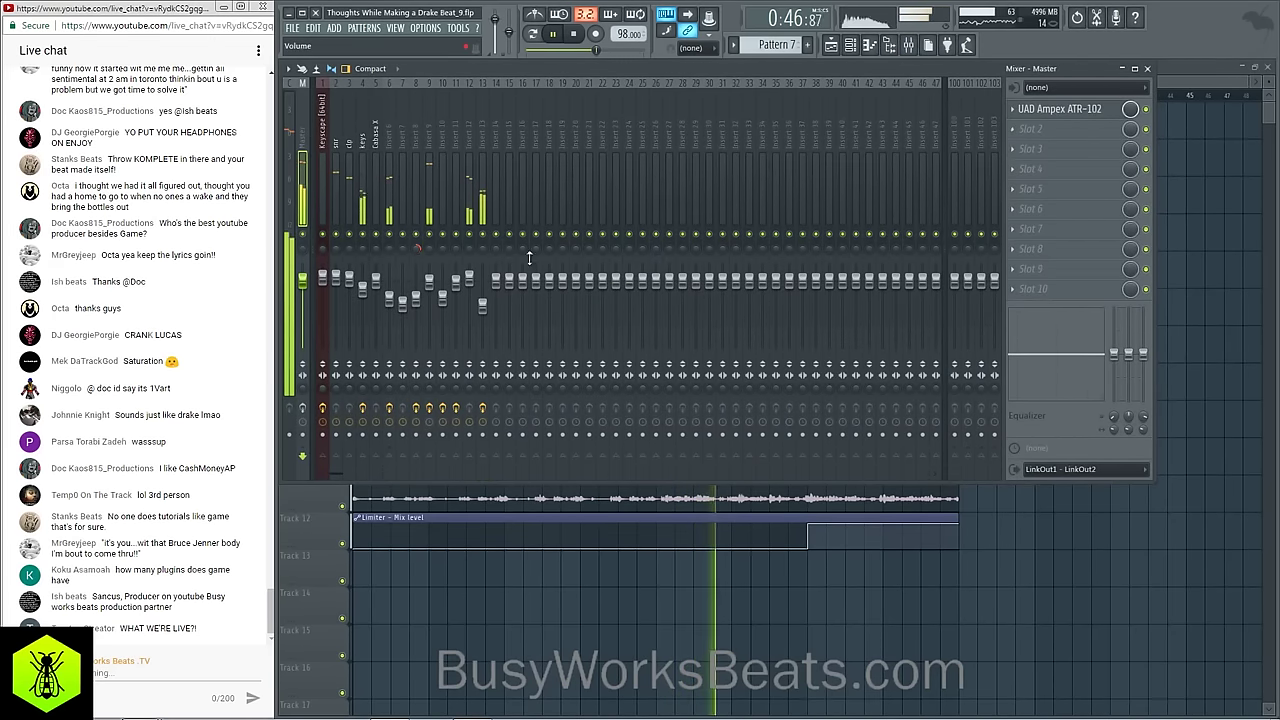
{"action": "left_click", "coordinate": [574, 34]}
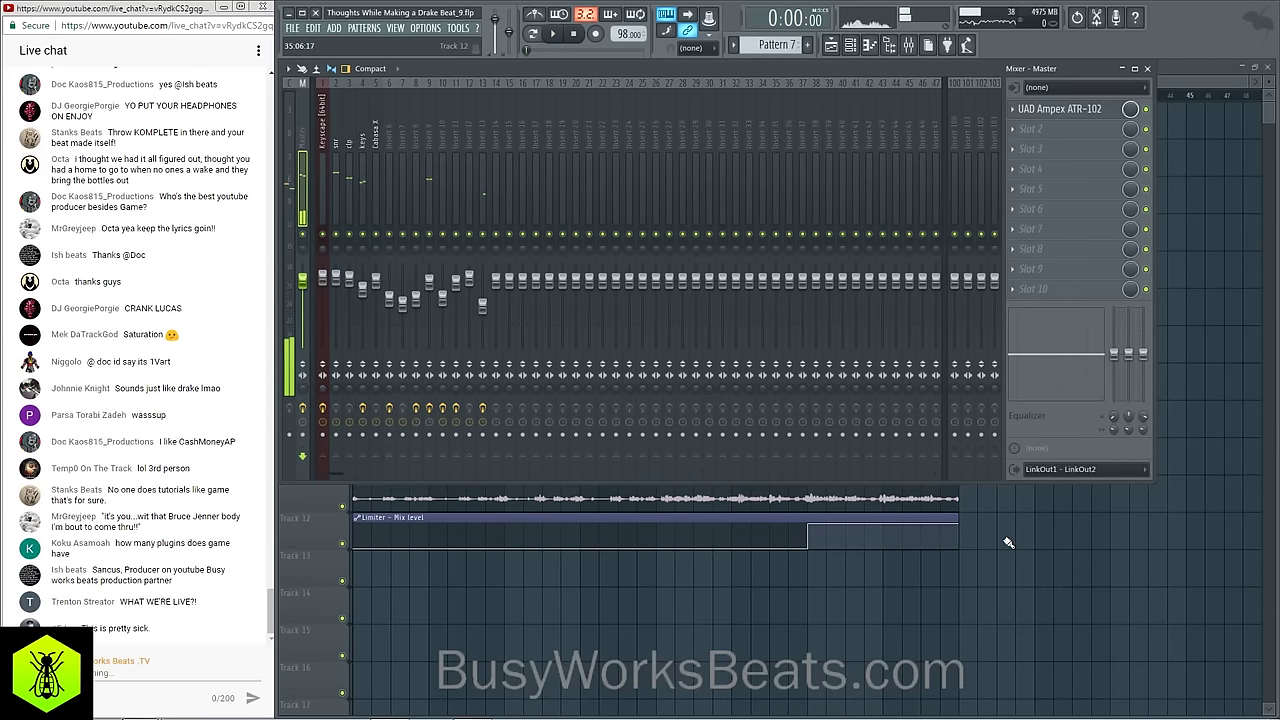
{"action": "key", "text": "space"}
{"action": "key", "text": "F9"}
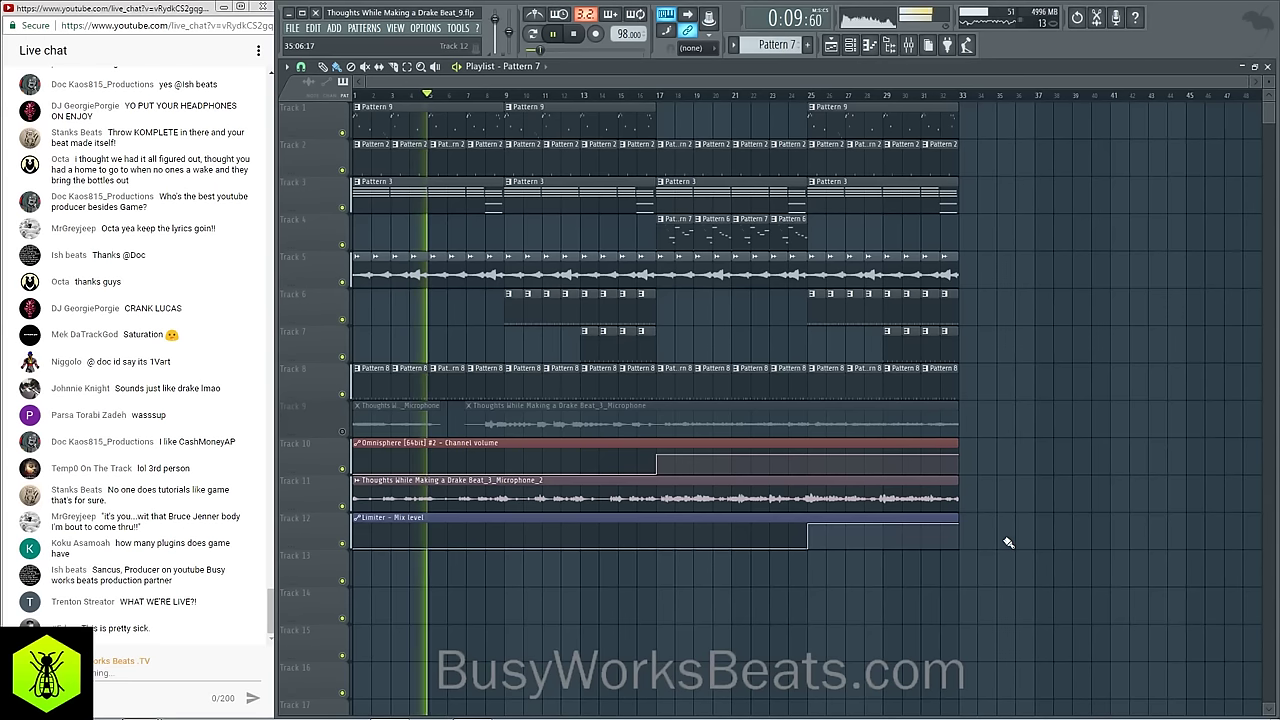
Step: Load RVox Stereo into slot 1 of Insert 12, set compression to about -9.4 and gain to -1.8, and stop playback
{"action": "left_click", "coordinate": [908, 45]}
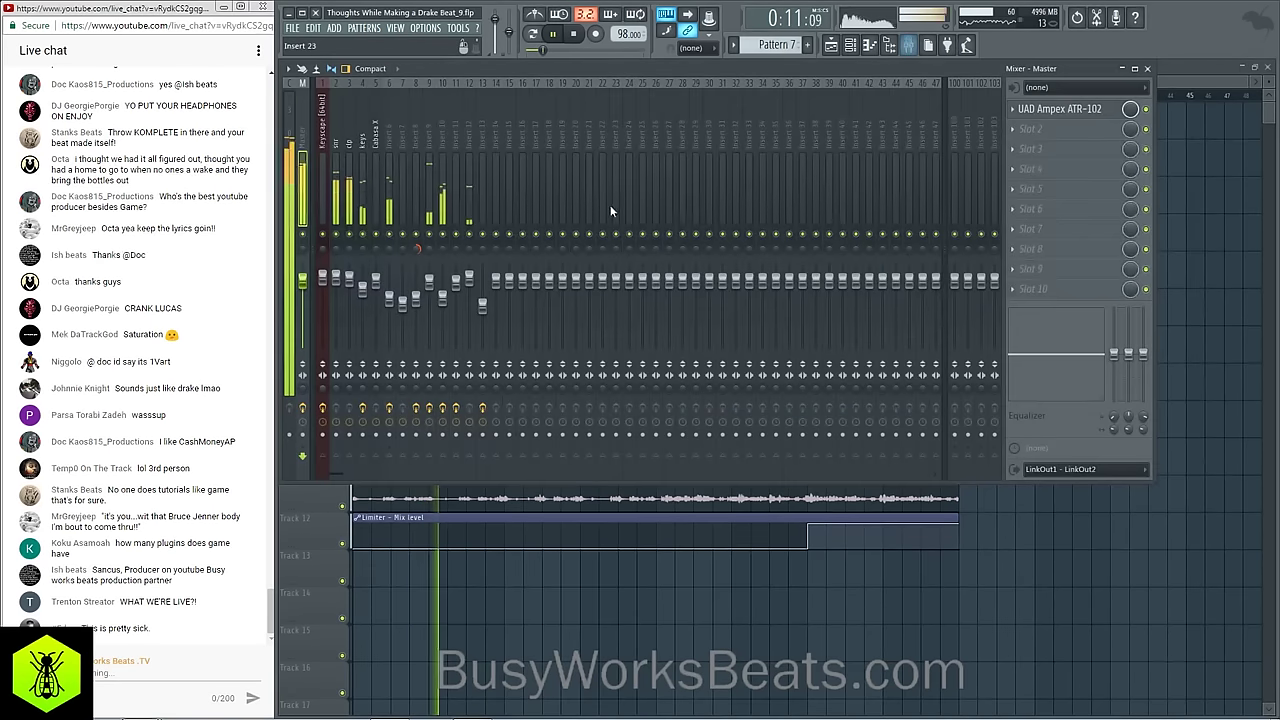
{"action": "left_click", "coordinate": [473, 136]}
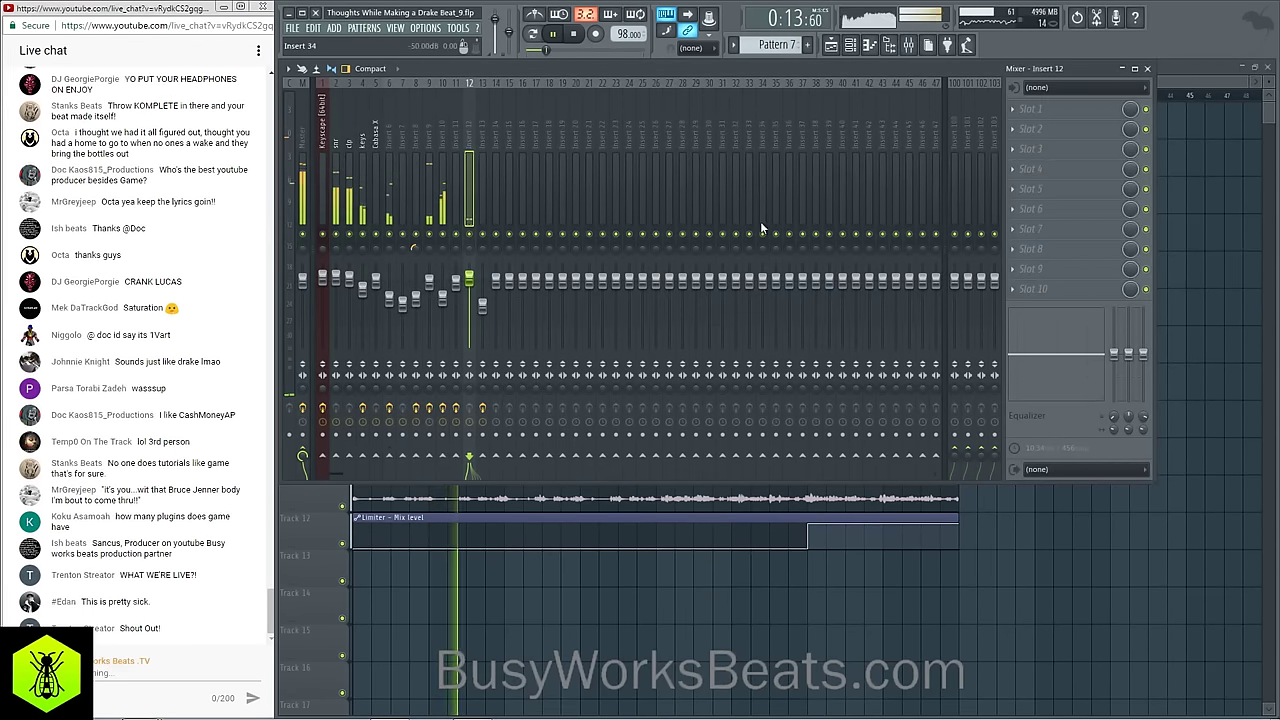
{"action": "left_click", "coordinate": [1030, 108]}
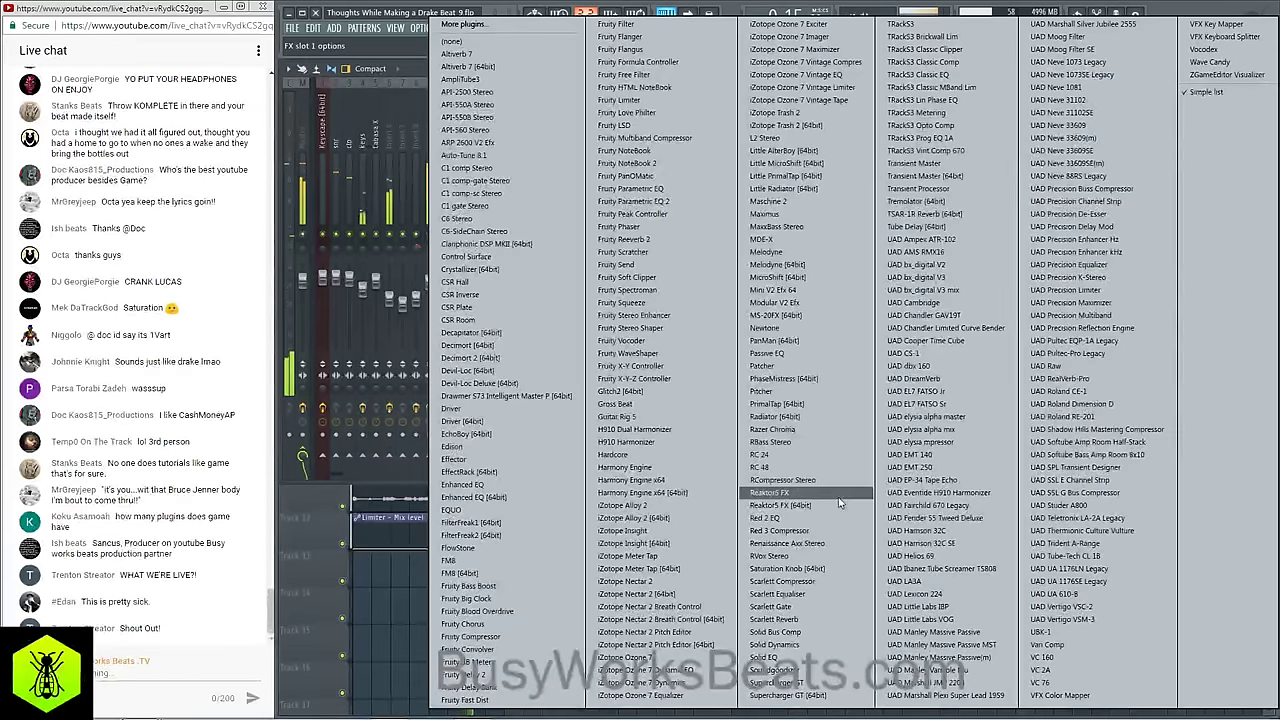
{"action": "left_click", "coordinate": [805, 556]}
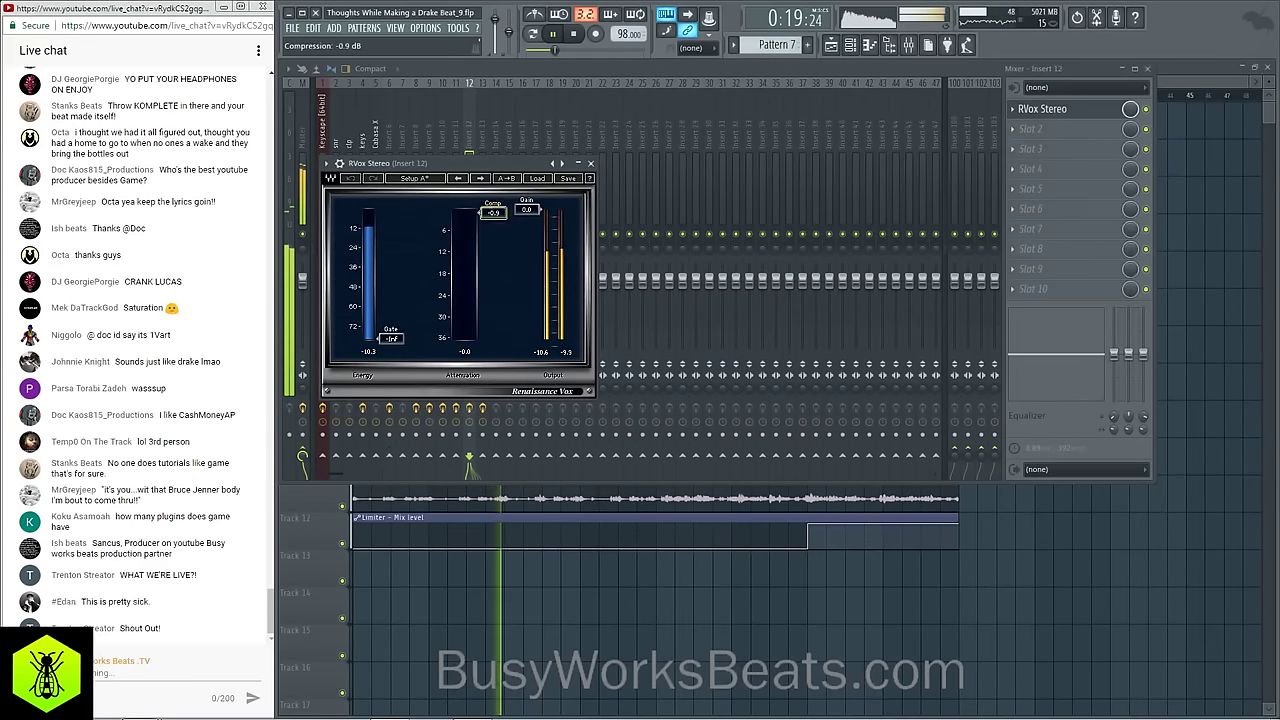
{"action": "left_click_drag", "start_coordinate": [527, 209], "coordinate": [527, 213]}
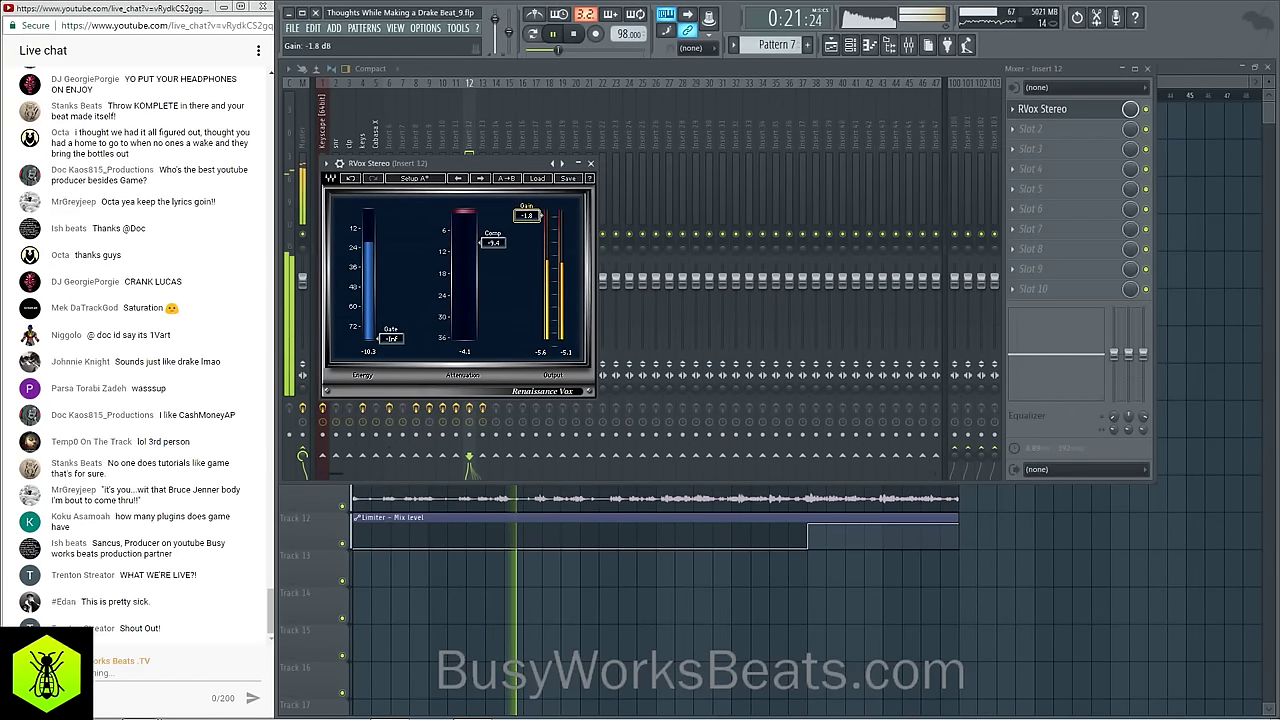
{"action": "left_click", "coordinate": [590, 163]}
{"action": "key", "text": "space"}
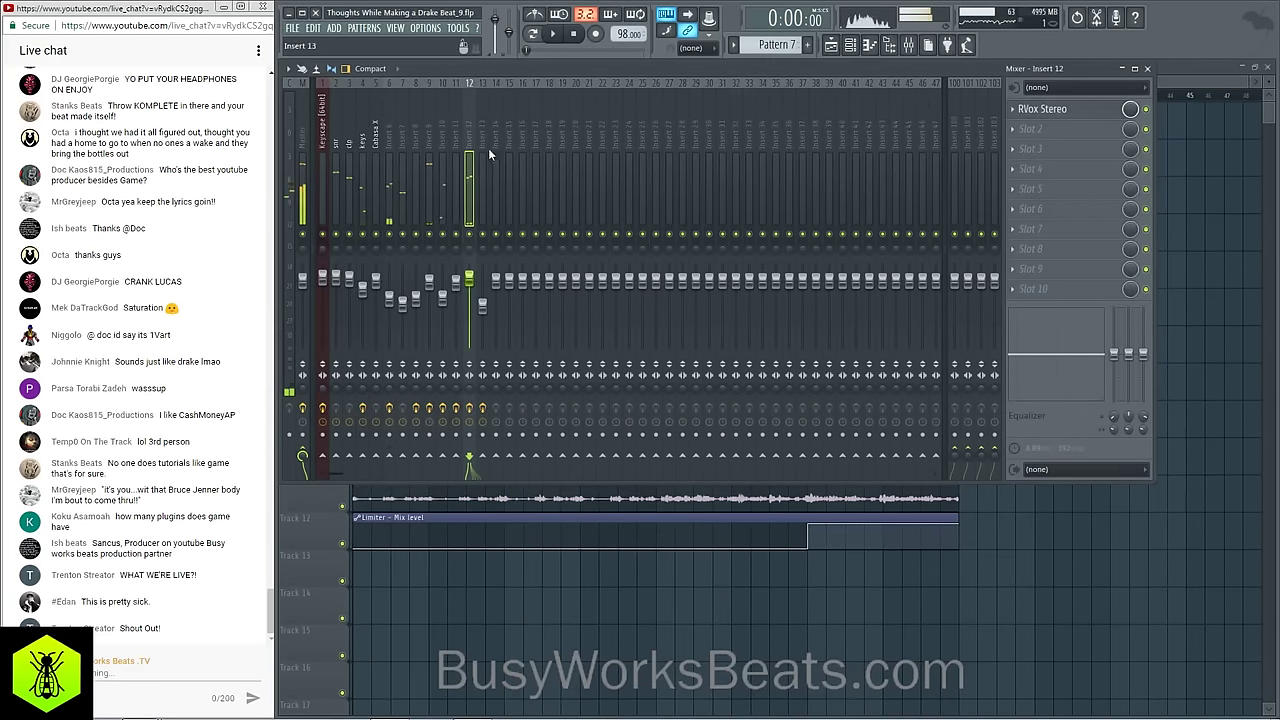
Step: Lower the faders of Inserts 1 to 13 together and raise the Master fader slightly while playing the song
{"action": "left_click_drag", "start_coordinate": [473, 132], "coordinate": [319, 121]}
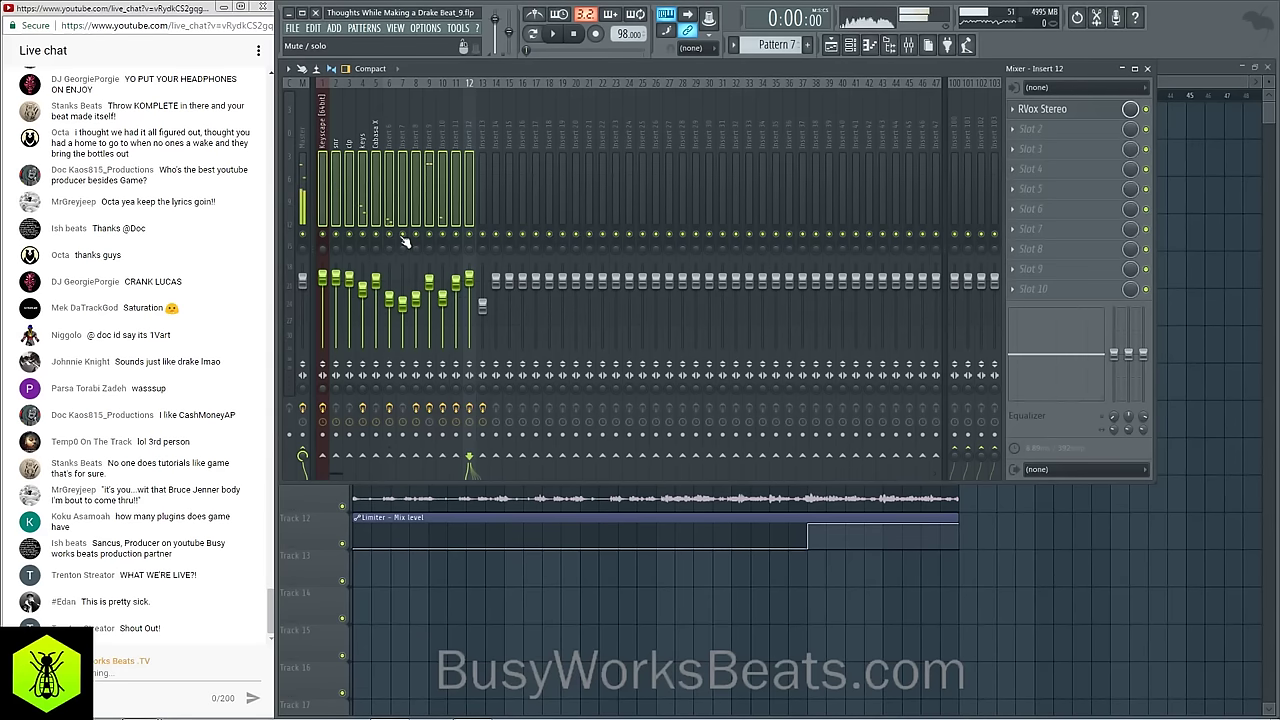
{"action": "left_click_drag", "start_coordinate": [483, 307], "coordinate": [483, 320]}
{"action": "key", "text": "space"}
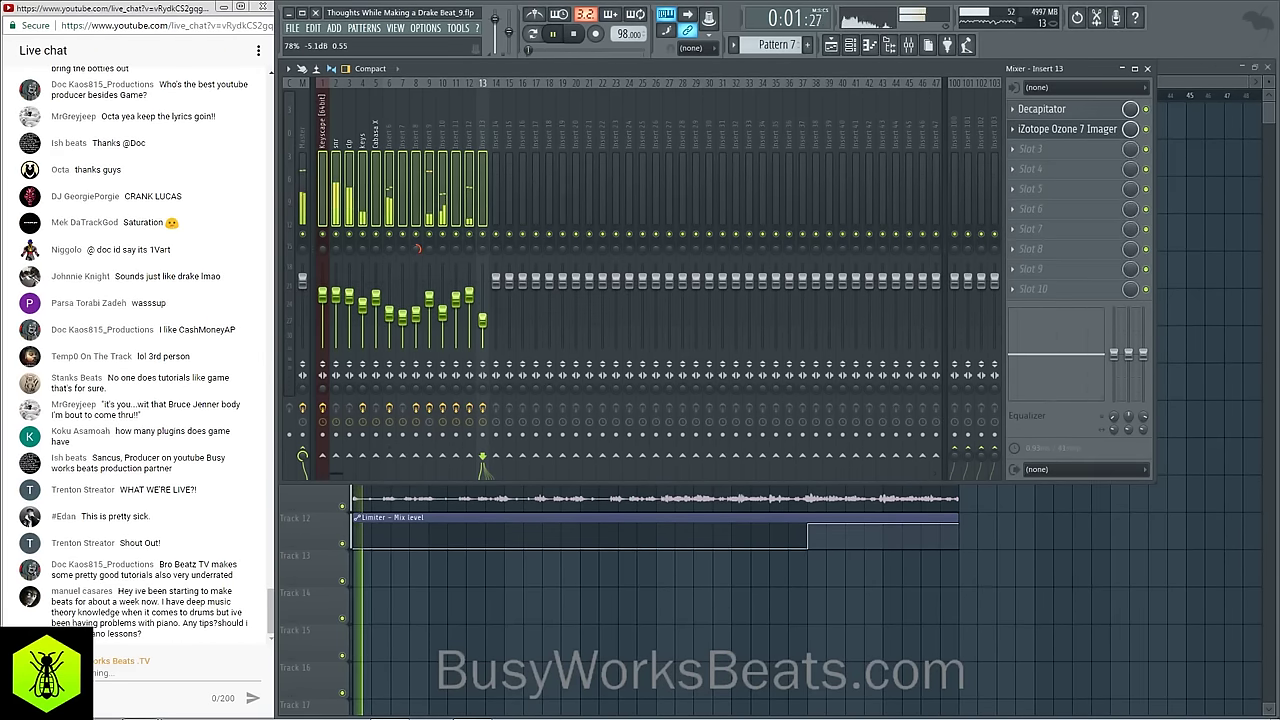
{"action": "left_click", "coordinate": [471, 138]}
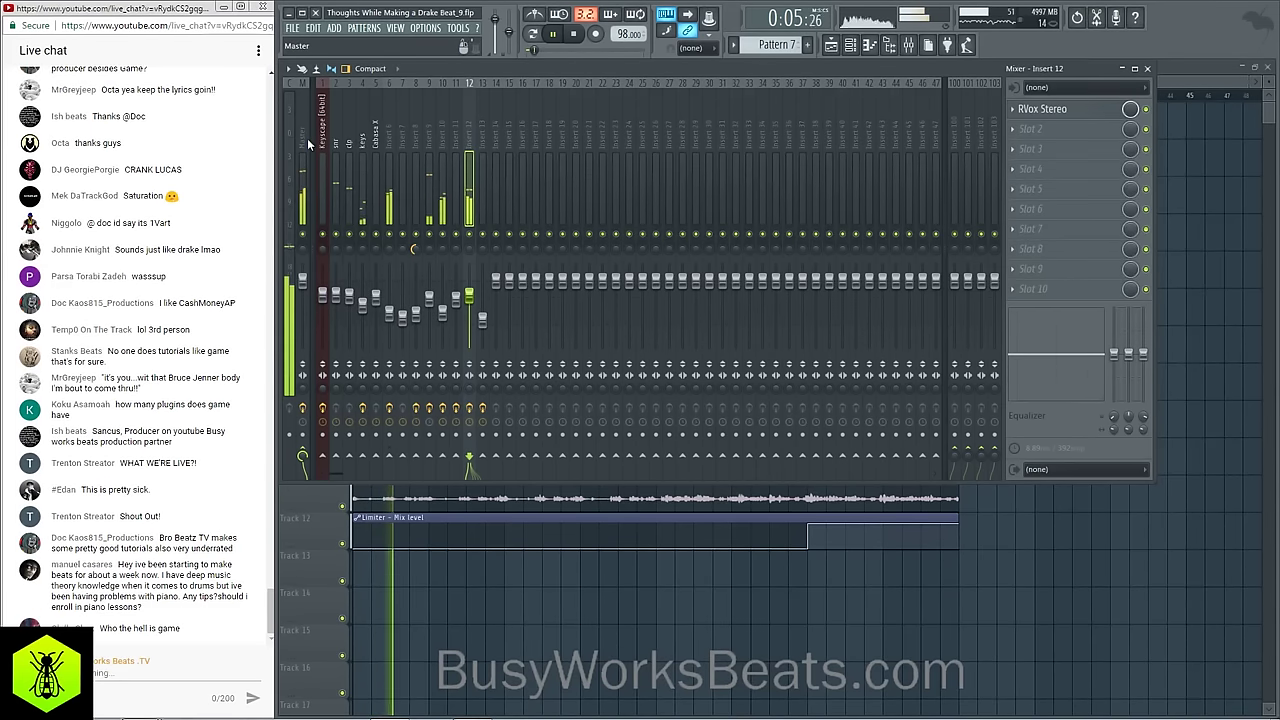
{"action": "left_click", "coordinate": [301, 190]}
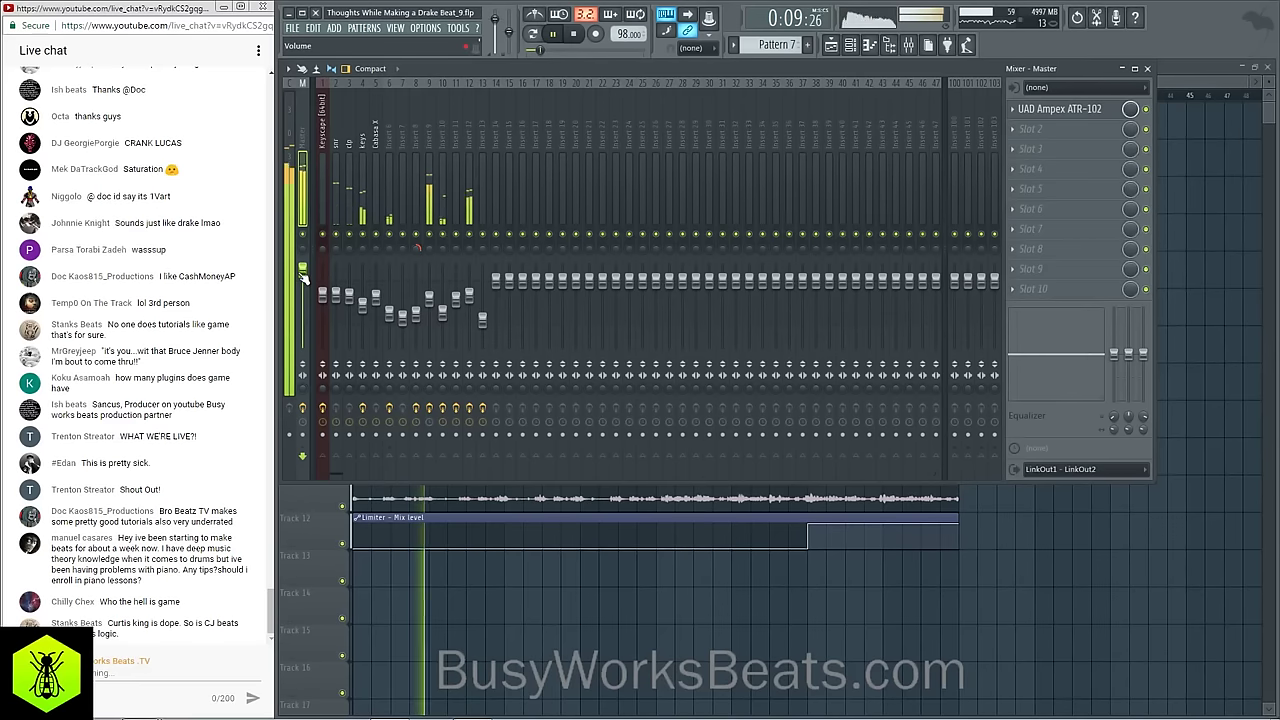
{"action": "left_click_drag", "start_coordinate": [303, 277], "coordinate": [303, 281]}
Step: Raise the Insert 10 fader and set the Insert 6 fader to about -9.4 dB during playback, returning to the playlist
{"action": "left_click", "coordinate": [470, 140]}
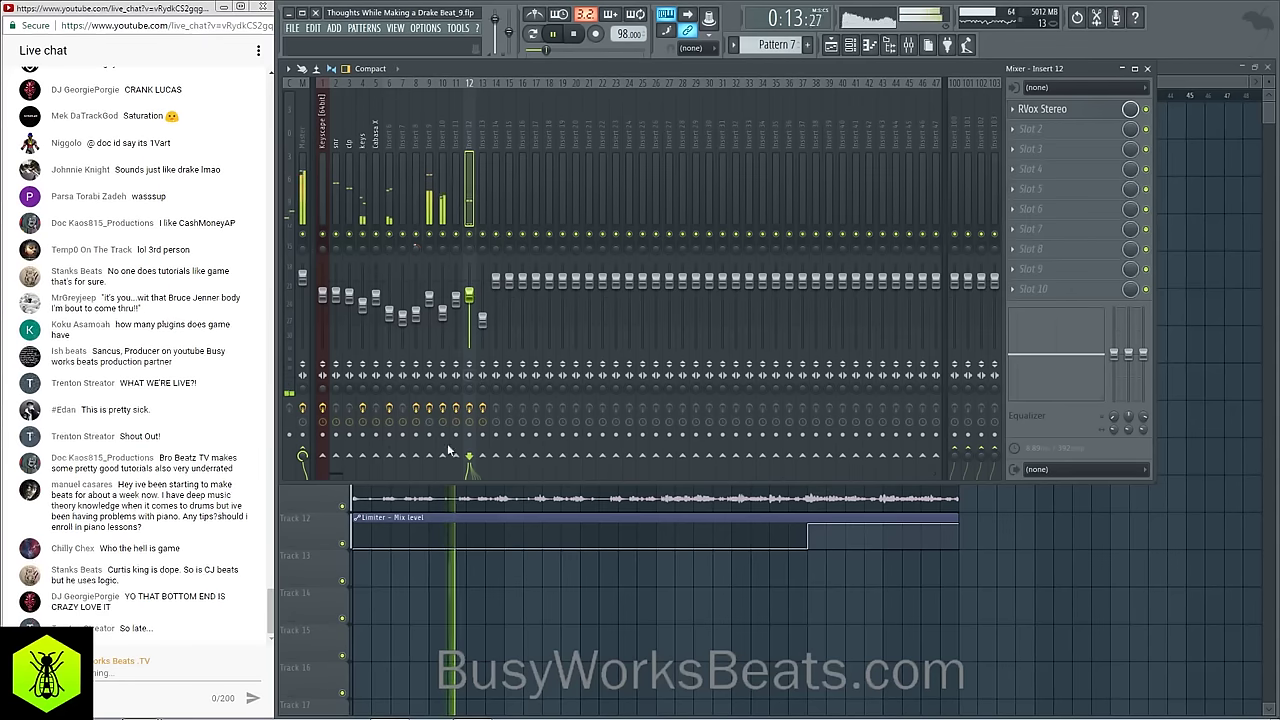
{"action": "left_click", "coordinate": [441, 310]}
{"action": "left_click_drag", "start_coordinate": [442, 306], "coordinate": [389, 305]}
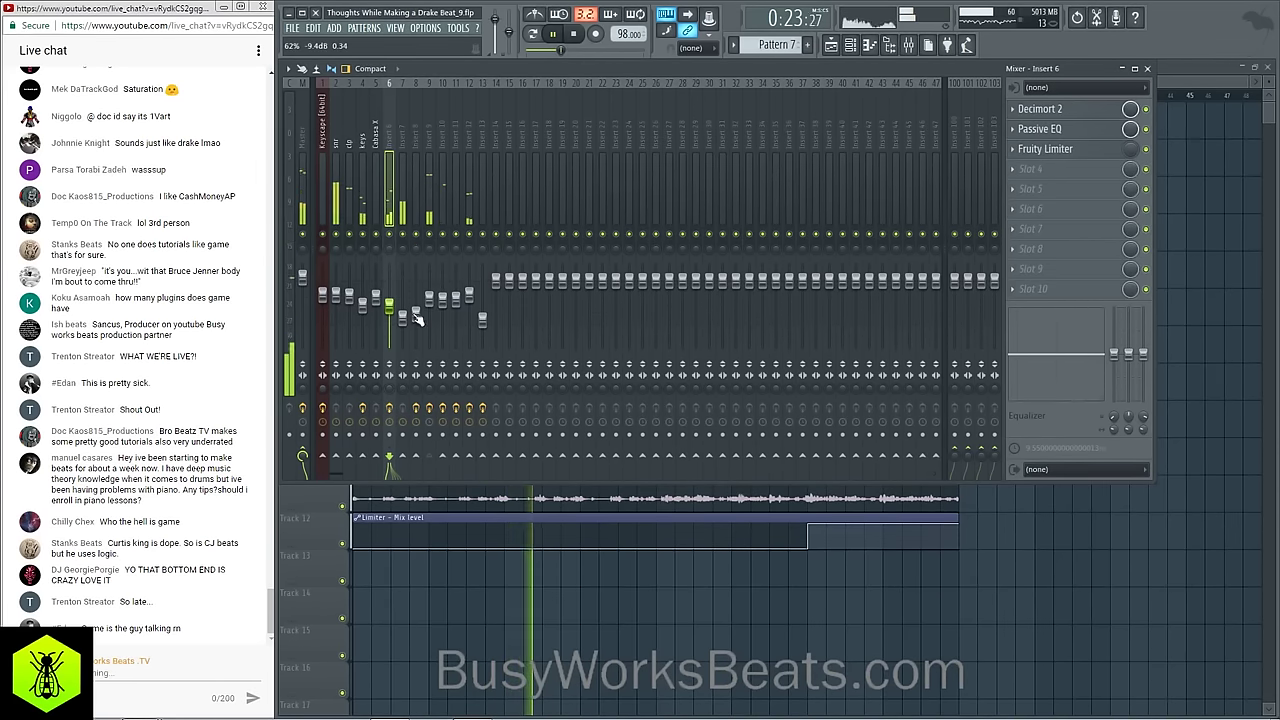
{"action": "right_click", "coordinate": [471, 602]}
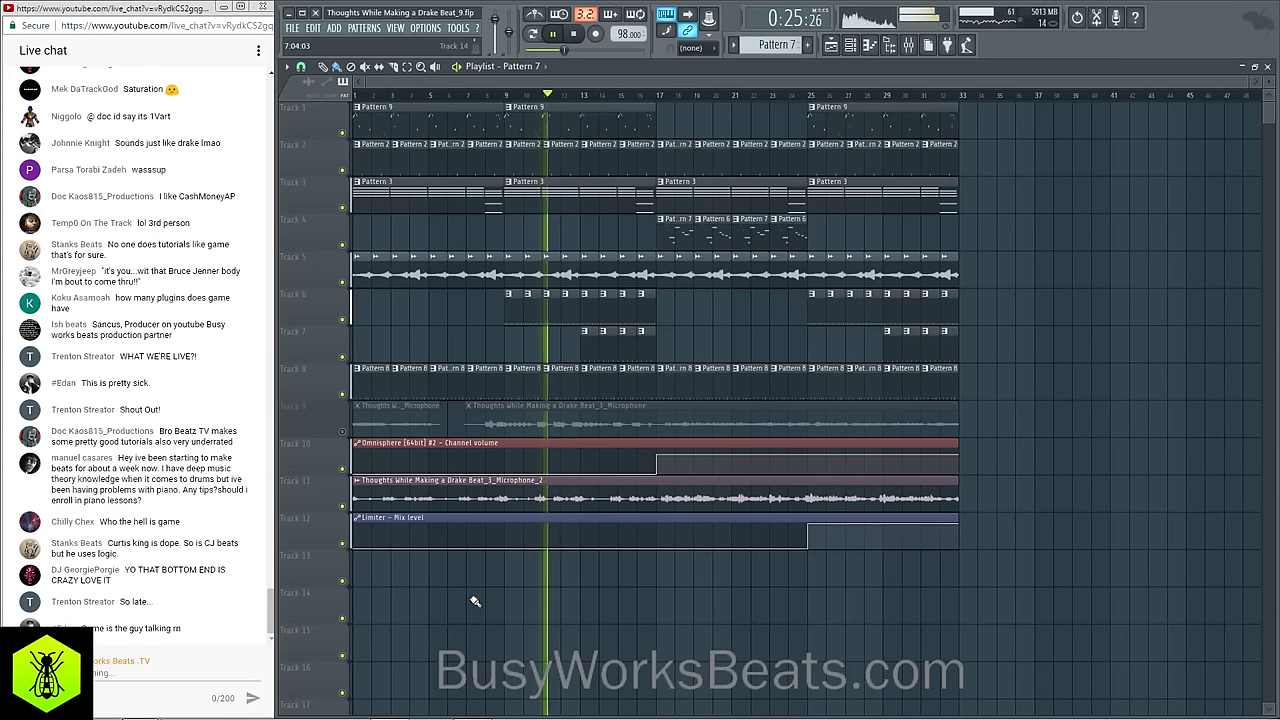
Step: Raise the Insert 9 fader slightly during playback and return to the playlist
{"action": "left_click", "coordinate": [909, 45]}
{"action": "left_click", "coordinate": [430, 142]}
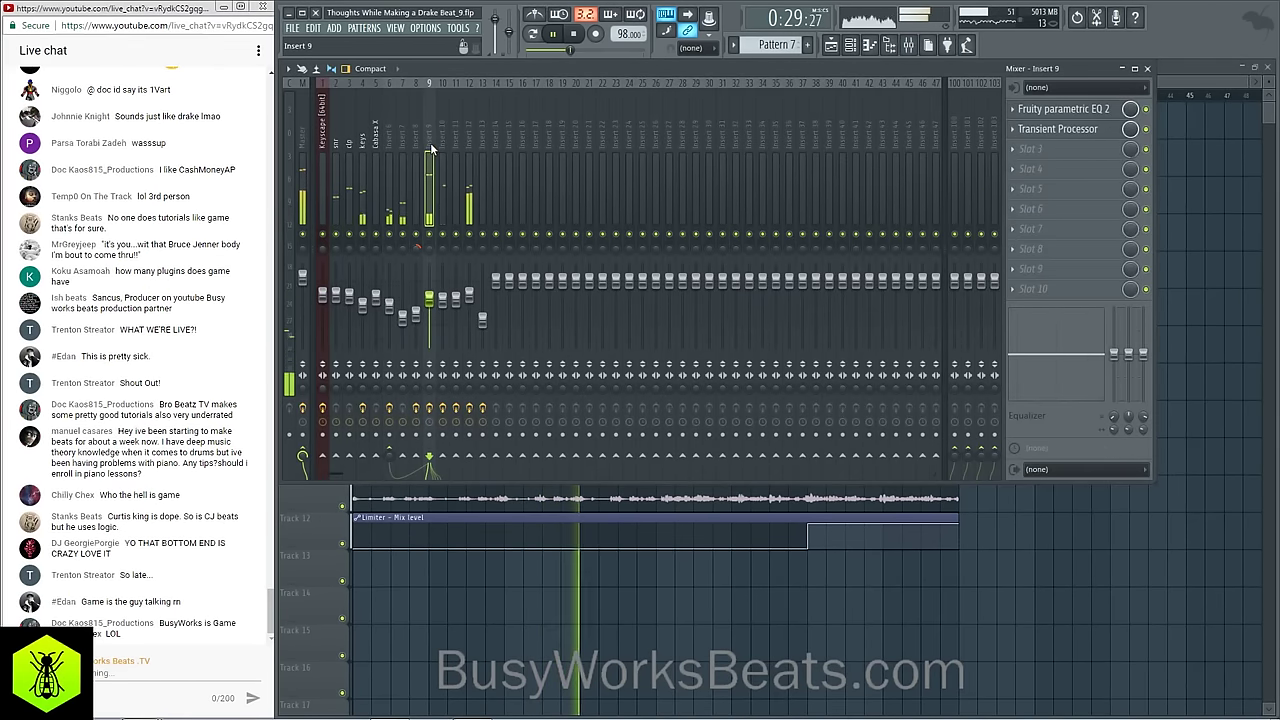
{"action": "left_click_drag", "start_coordinate": [429, 293], "coordinate": [429, 288]}
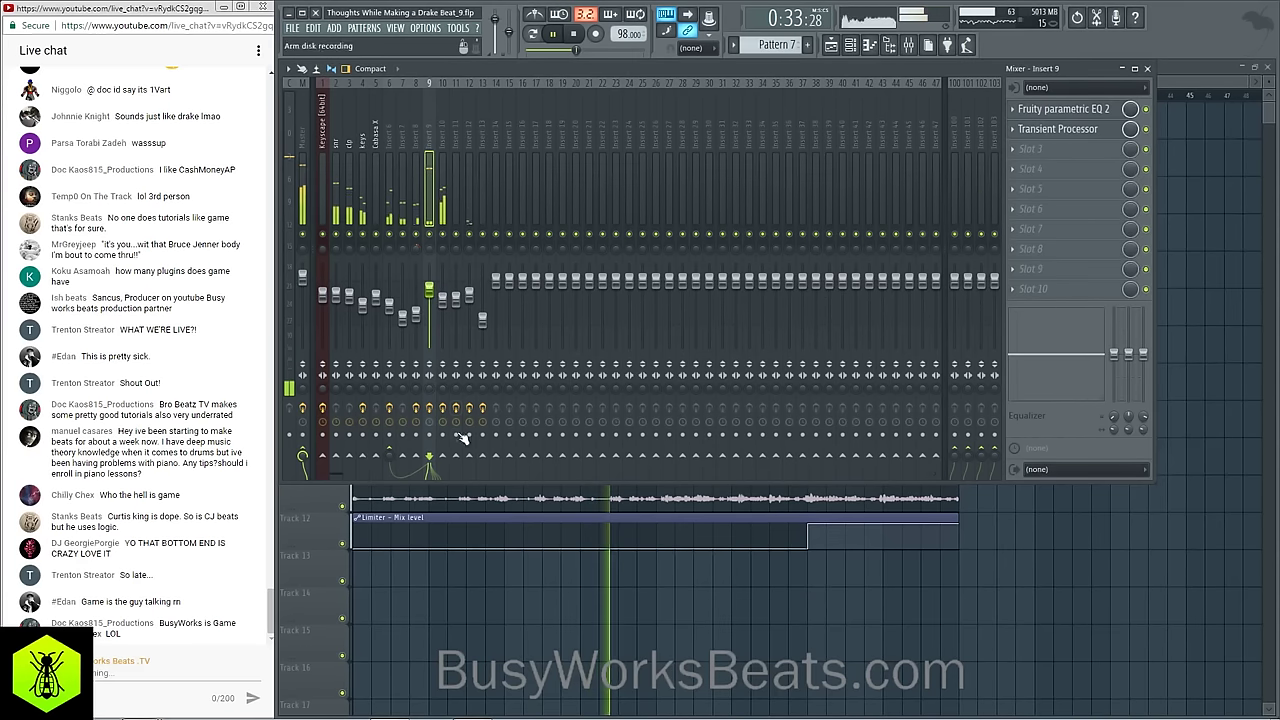
{"action": "key", "text": "F9"}
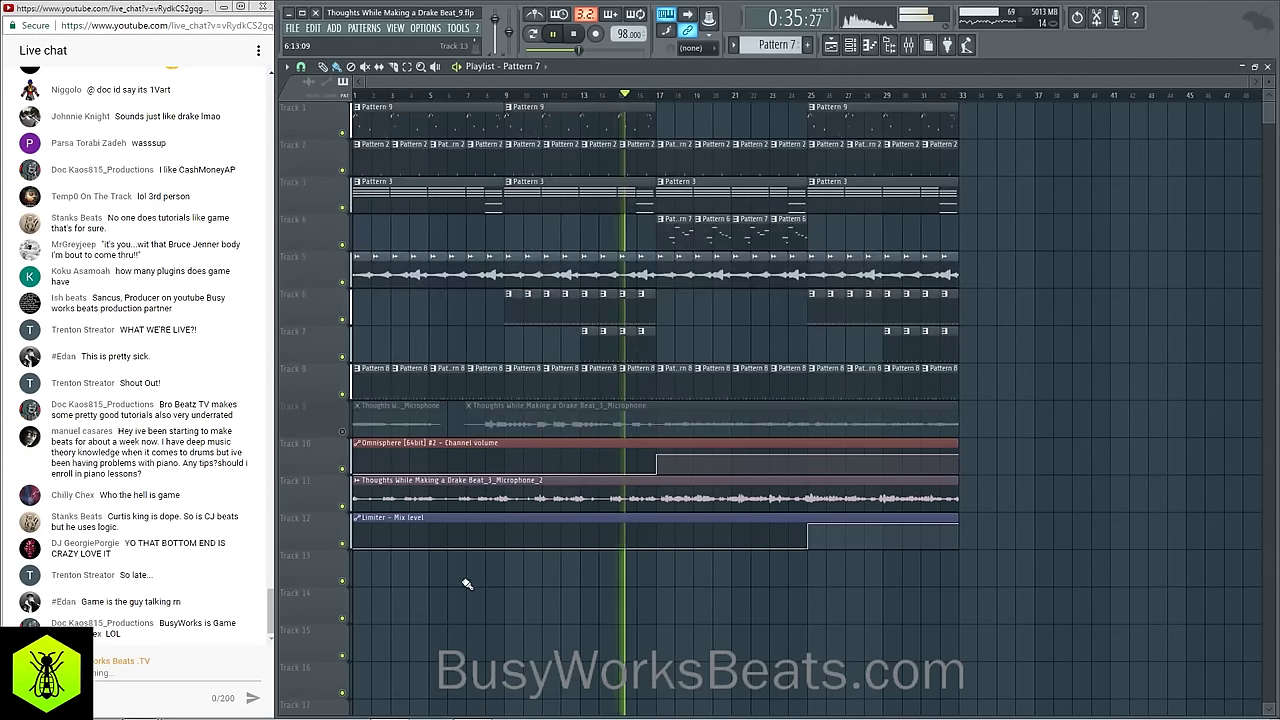
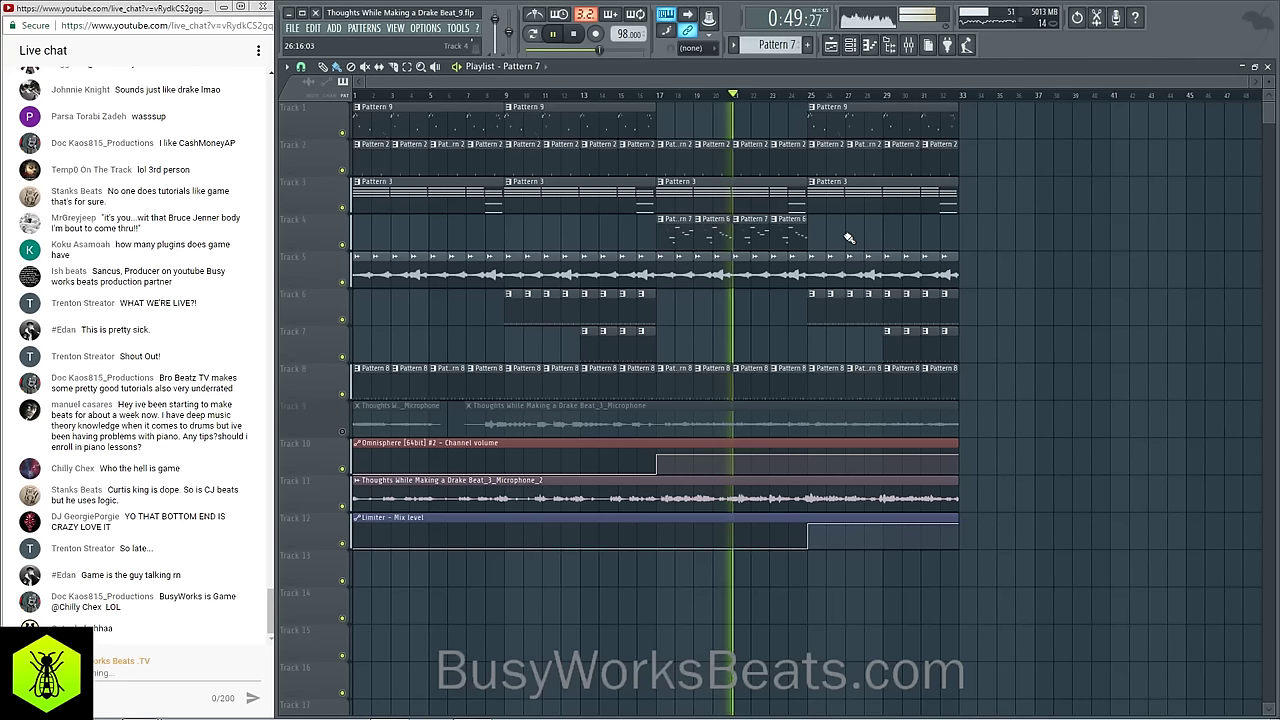
Step: Stop playback and select Insert 12 in the mixer
{"action": "left_click", "coordinate": [910, 47]}
{"action": "key", "text": "space"}
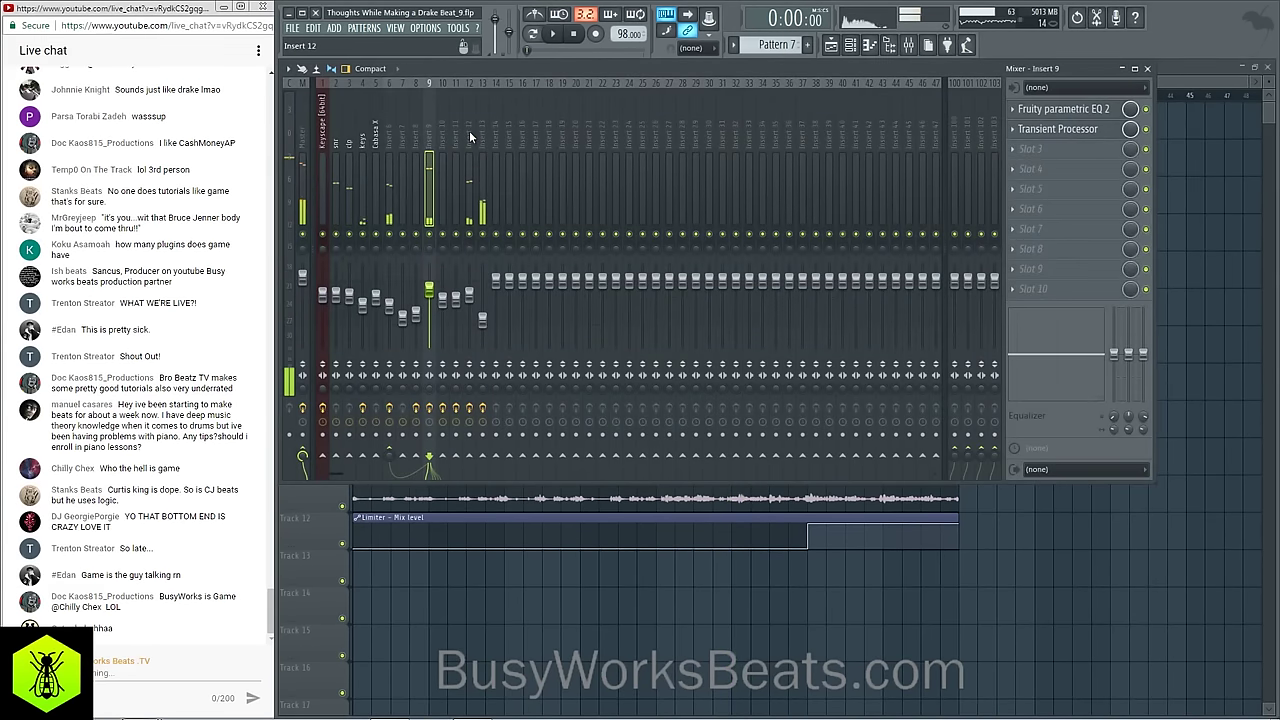
{"action": "left_click", "coordinate": [484, 127]}
{"action": "left_click", "coordinate": [466, 132]}
Step: Try to load Auto-Tune 8.1 into slot 2 of Insert 12 and clear the slot again
{"action": "left_click", "coordinate": [1030, 130]}
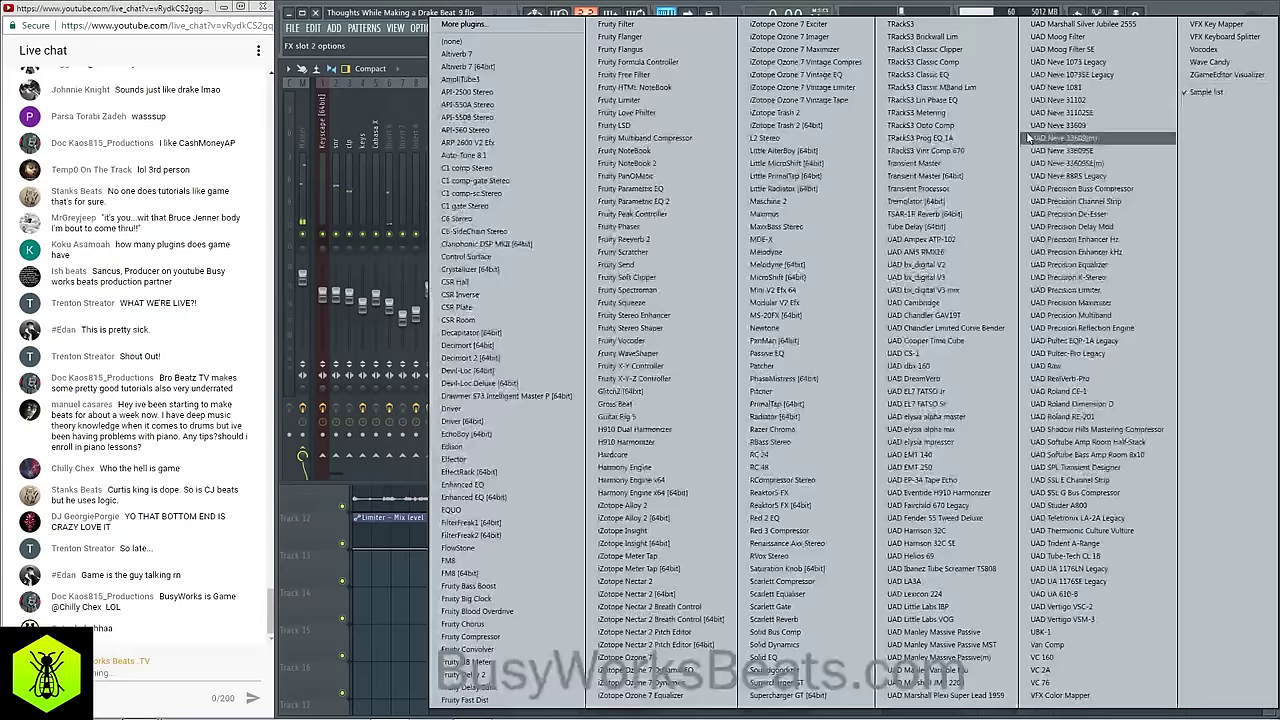
{"action": "left_click", "coordinate": [545, 160]}
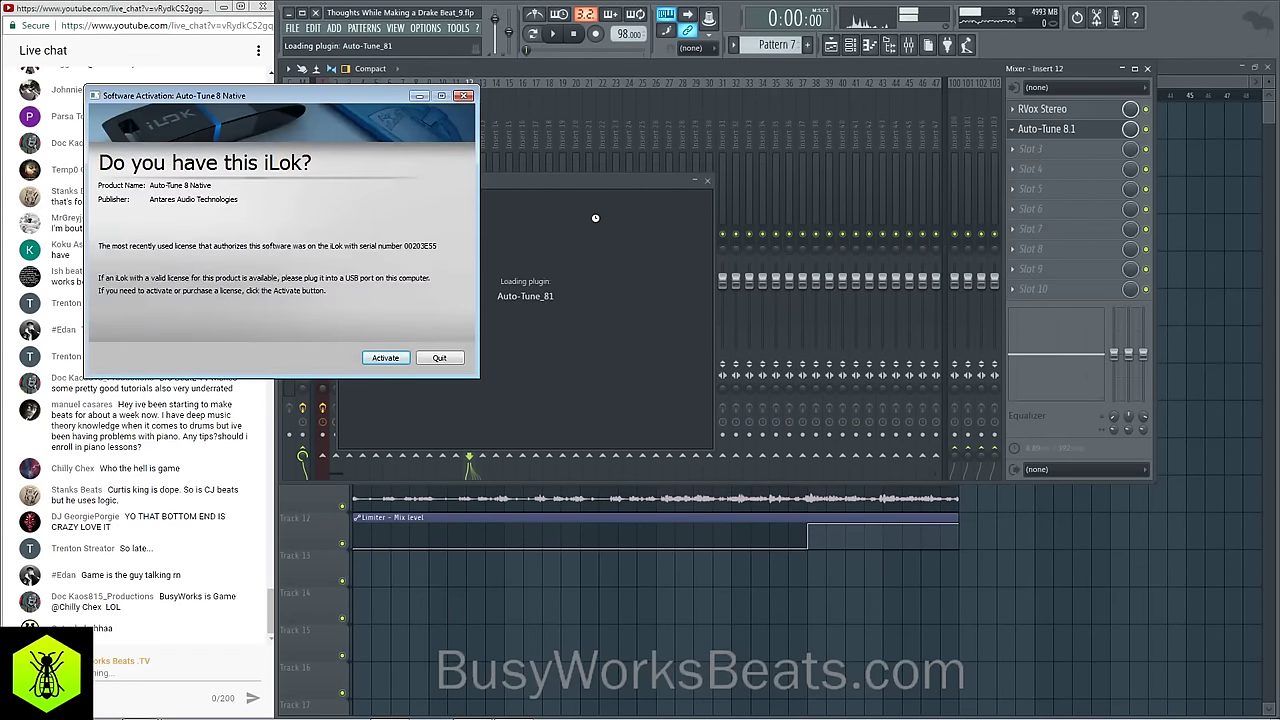
{"action": "left_click", "coordinate": [463, 96]}
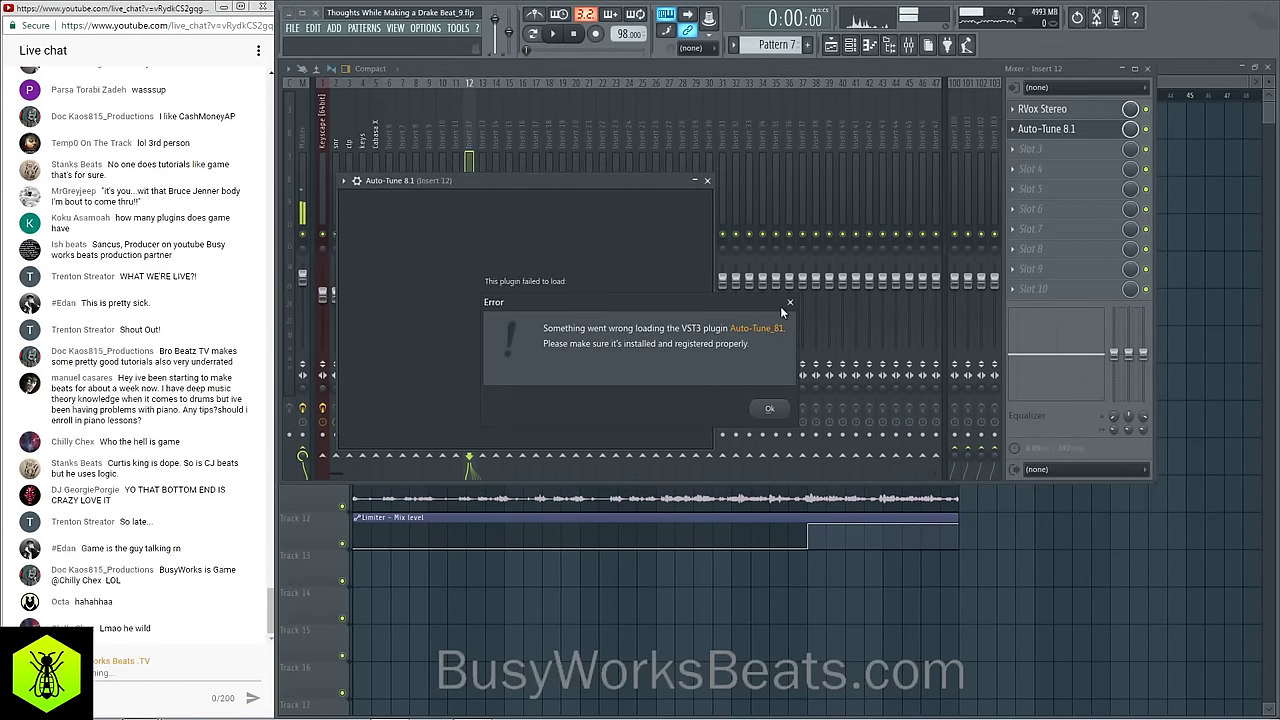
{"action": "left_click", "coordinate": [790, 302]}
{"action": "left_click", "coordinate": [707, 180]}
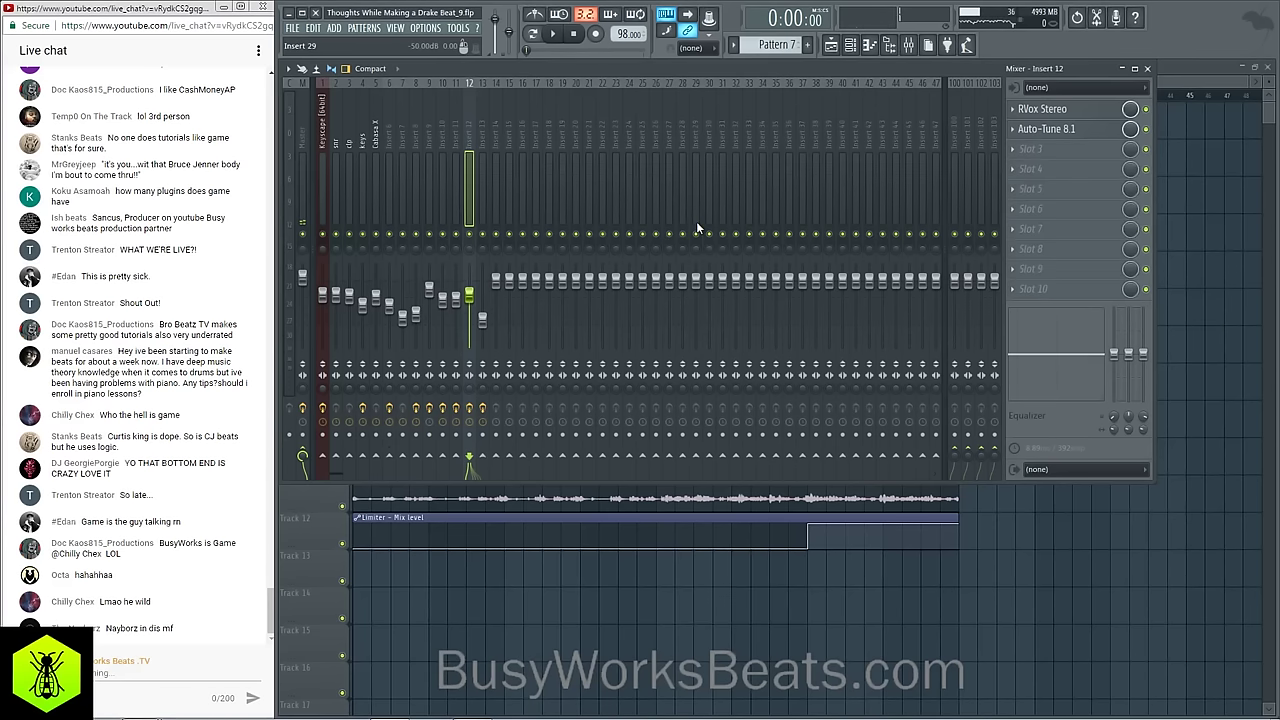
{"action": "left_click", "coordinate": [1013, 129]}
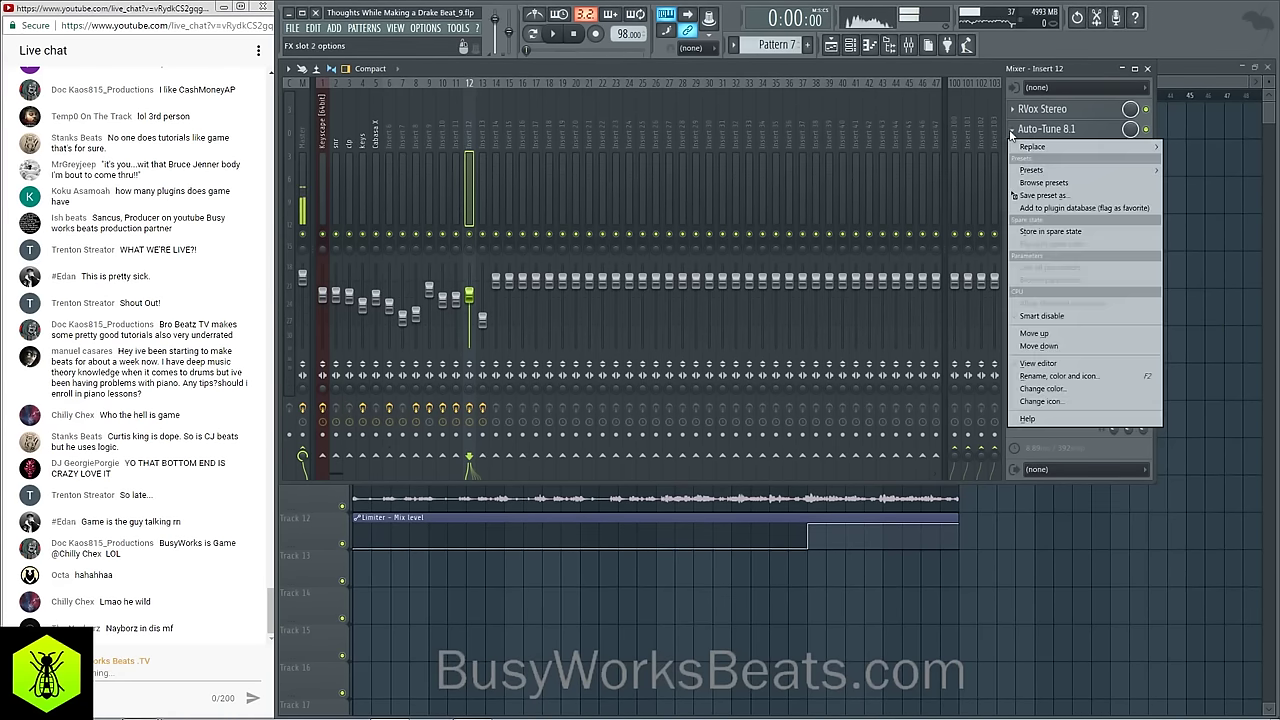
{"action": "mouse_move", "coordinate": [1050, 148]}
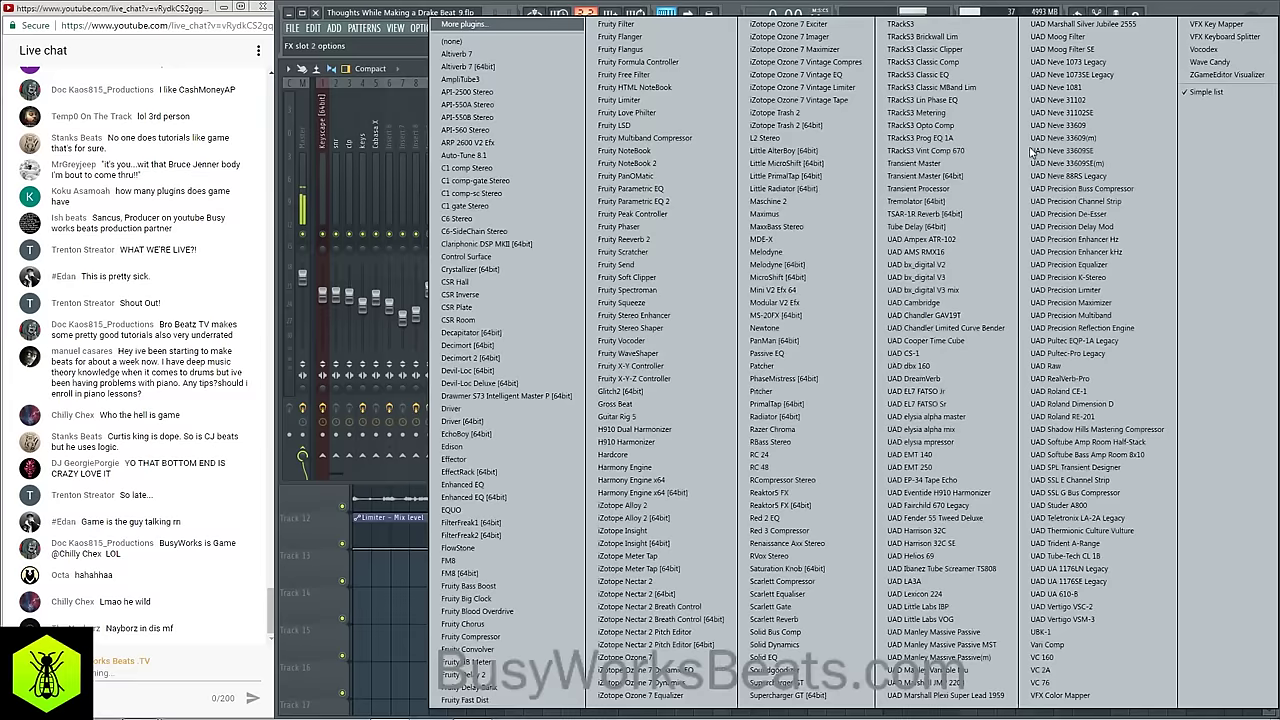
{"action": "left_click", "coordinate": [513, 39]}
Step: Load Auto-Tune 8.1 into slot 2 of Insert 12, set the input type to Low Male with Low Latency on, and audition the song
{"action": "left_click", "coordinate": [1037, 130]}
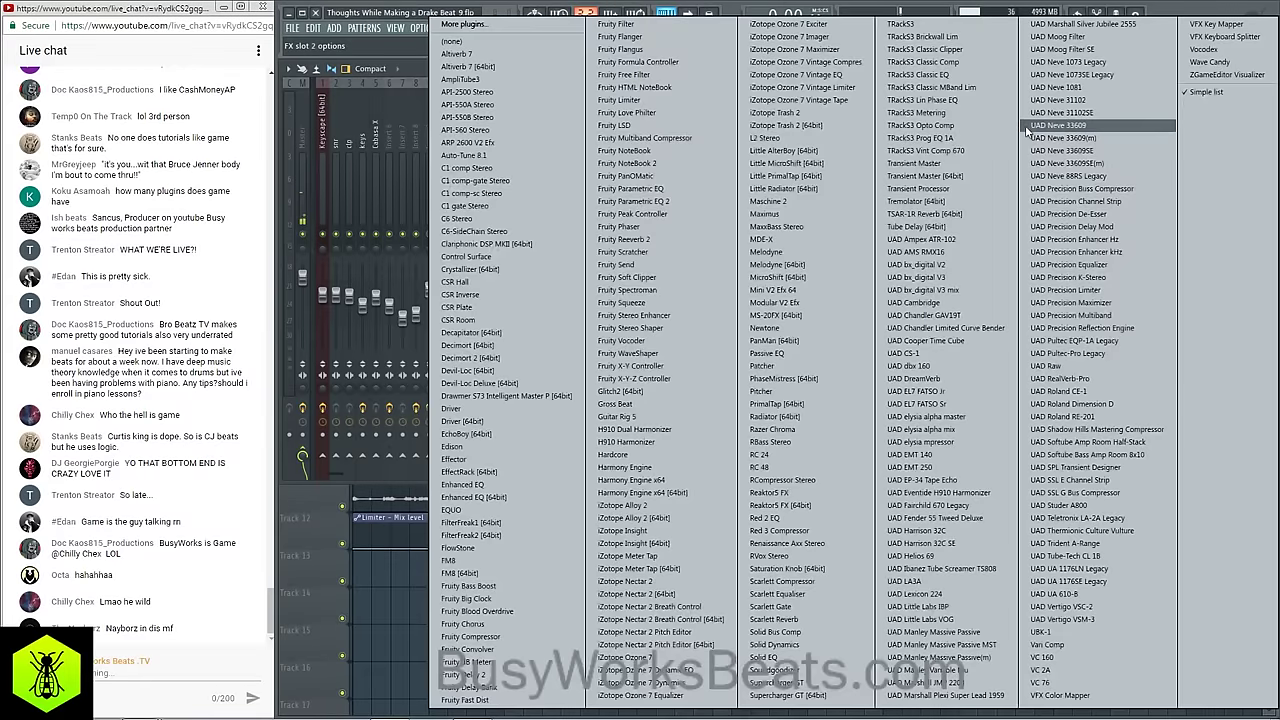
{"action": "left_click", "coordinate": [539, 157]}
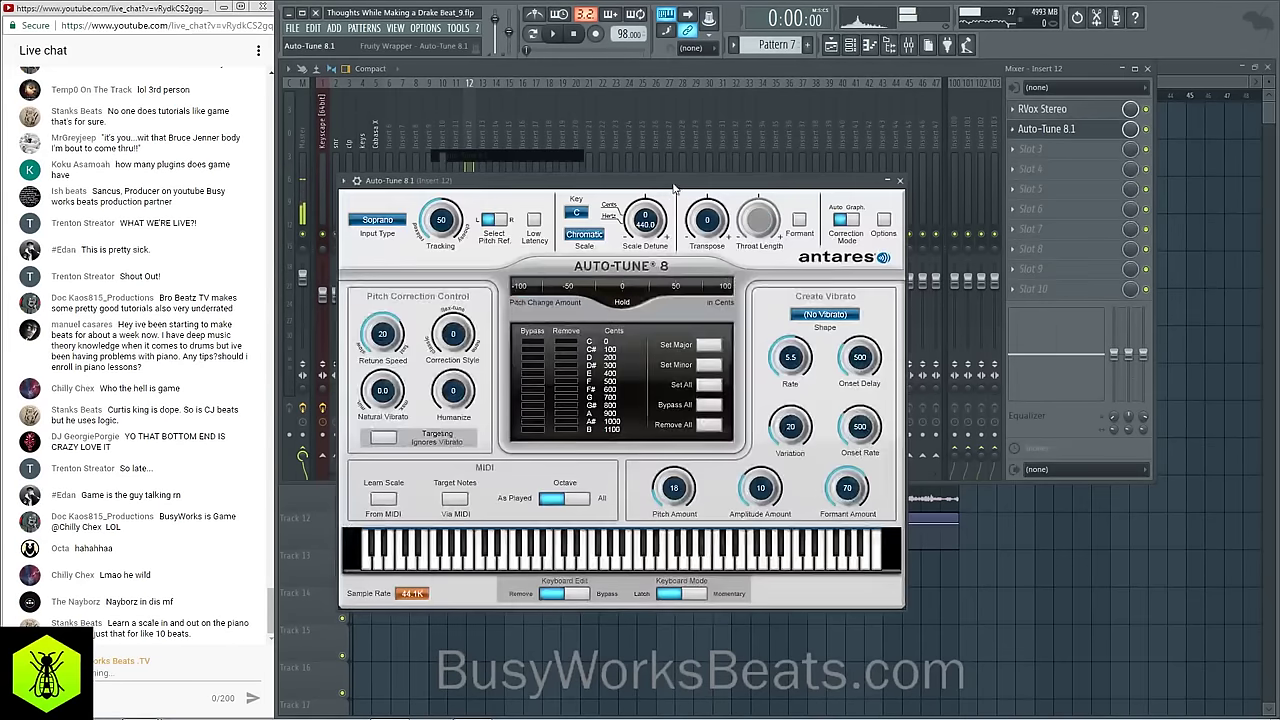
{"action": "left_click", "coordinate": [380, 221]}
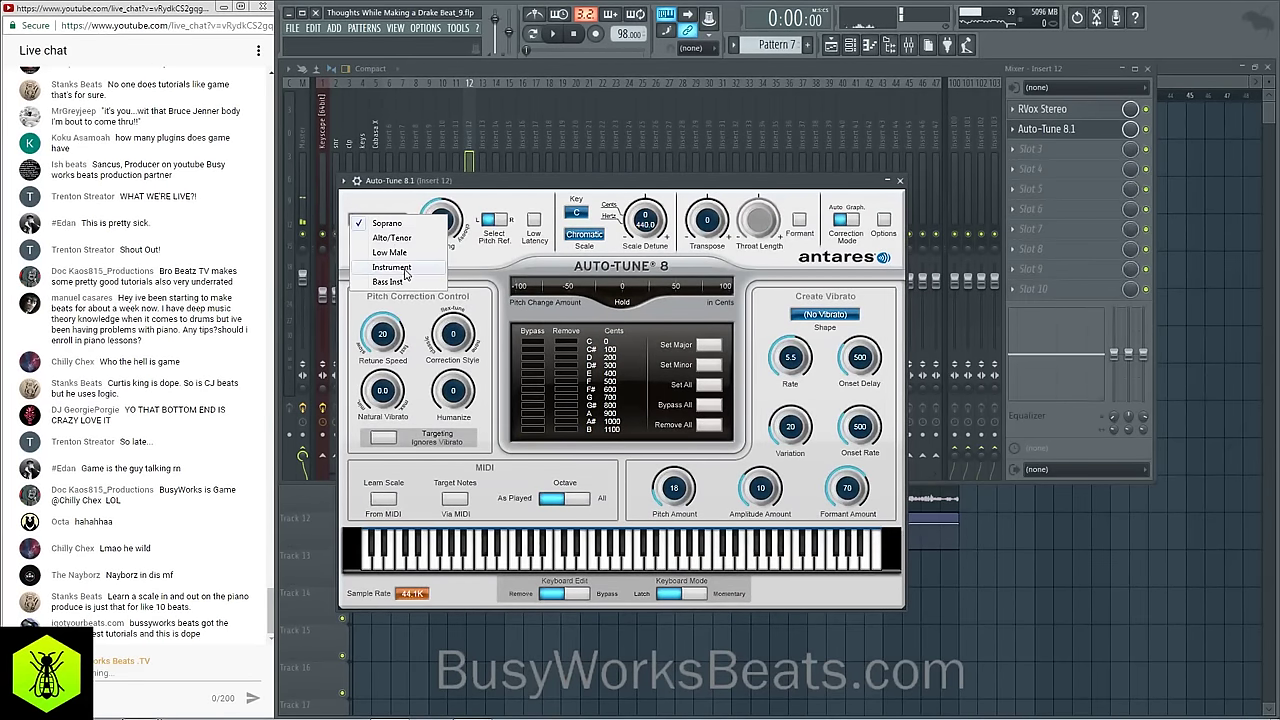
{"action": "left_click", "coordinate": [392, 252]}
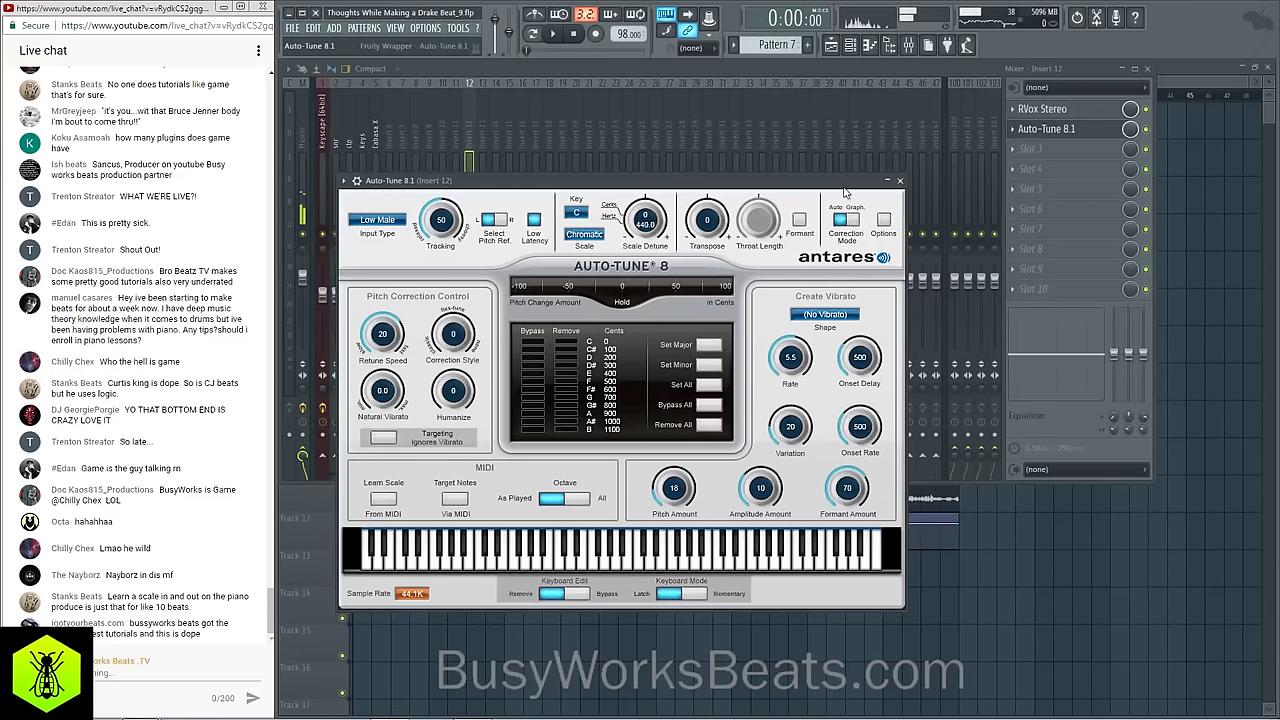
{"action": "left_click", "coordinate": [900, 181]}
{"action": "key", "text": "space"}
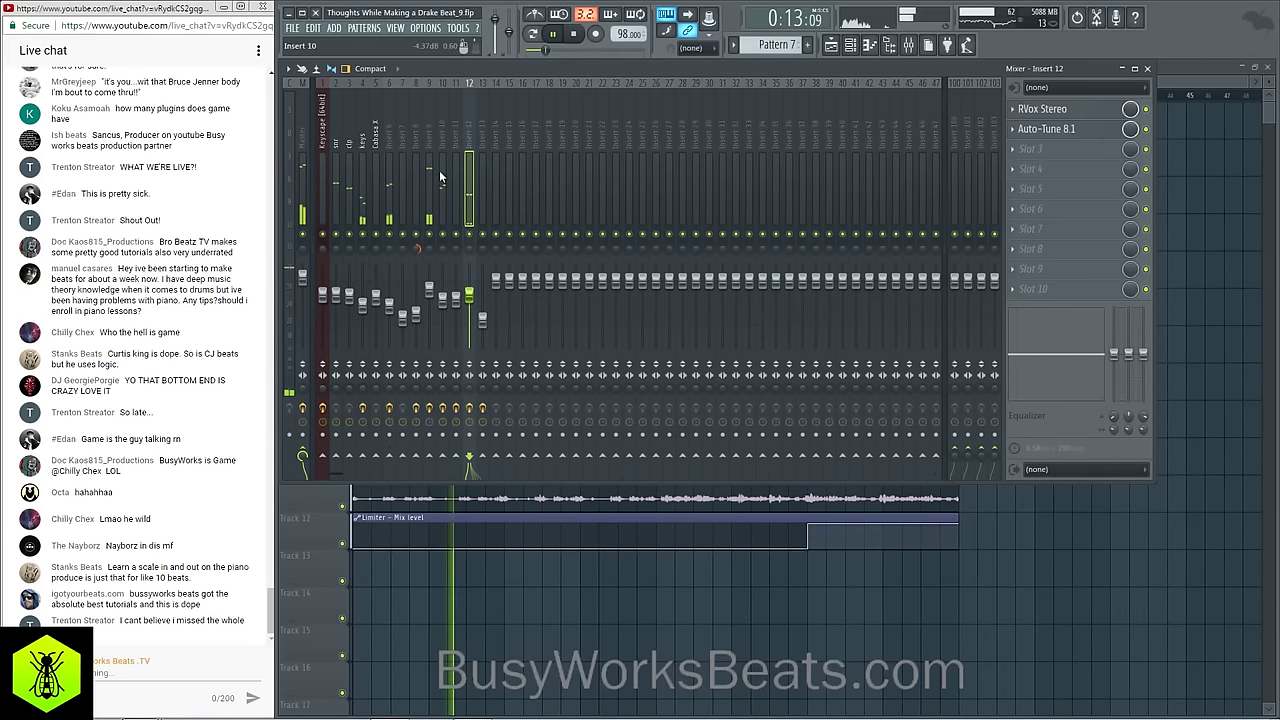
{"action": "key", "text": "space"}
Step: Load iZotope Ozone 7 Imager into slot 2 of the Master track and dismiss its preset manager
{"action": "left_click", "coordinate": [304, 142]}
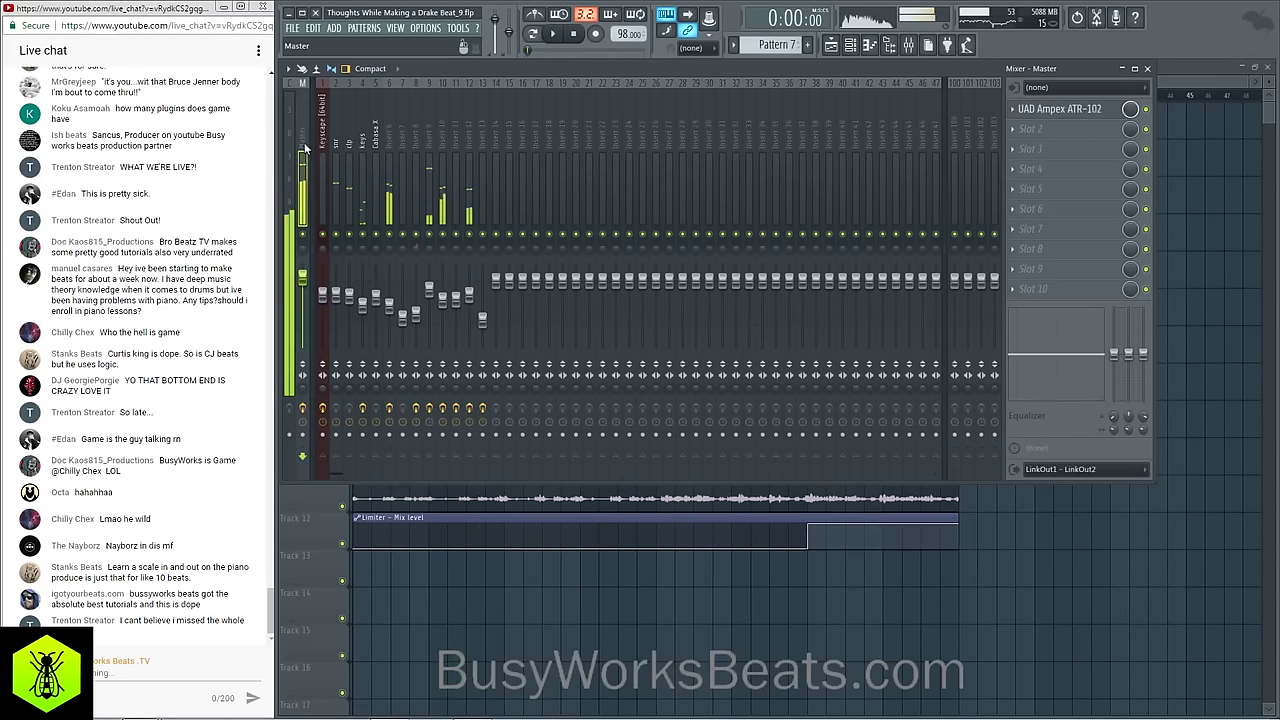
{"action": "left_click", "coordinate": [1047, 135]}
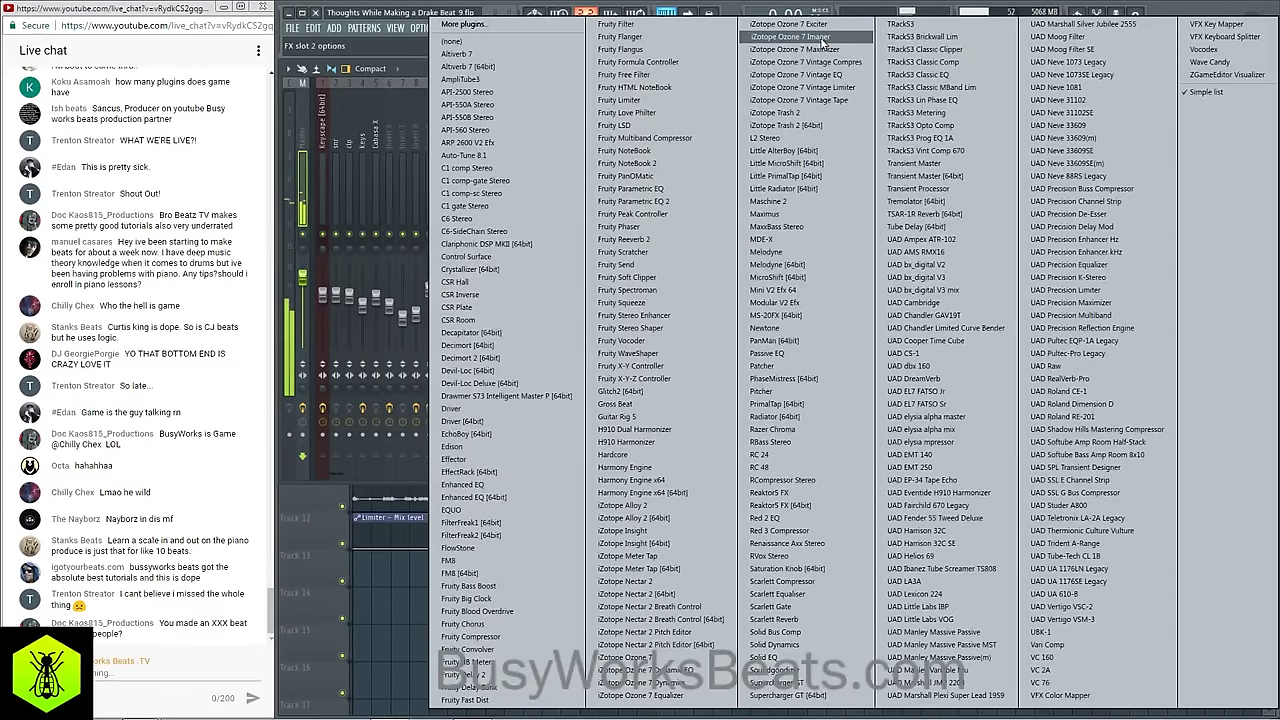
{"action": "left_click", "coordinate": [818, 37]}
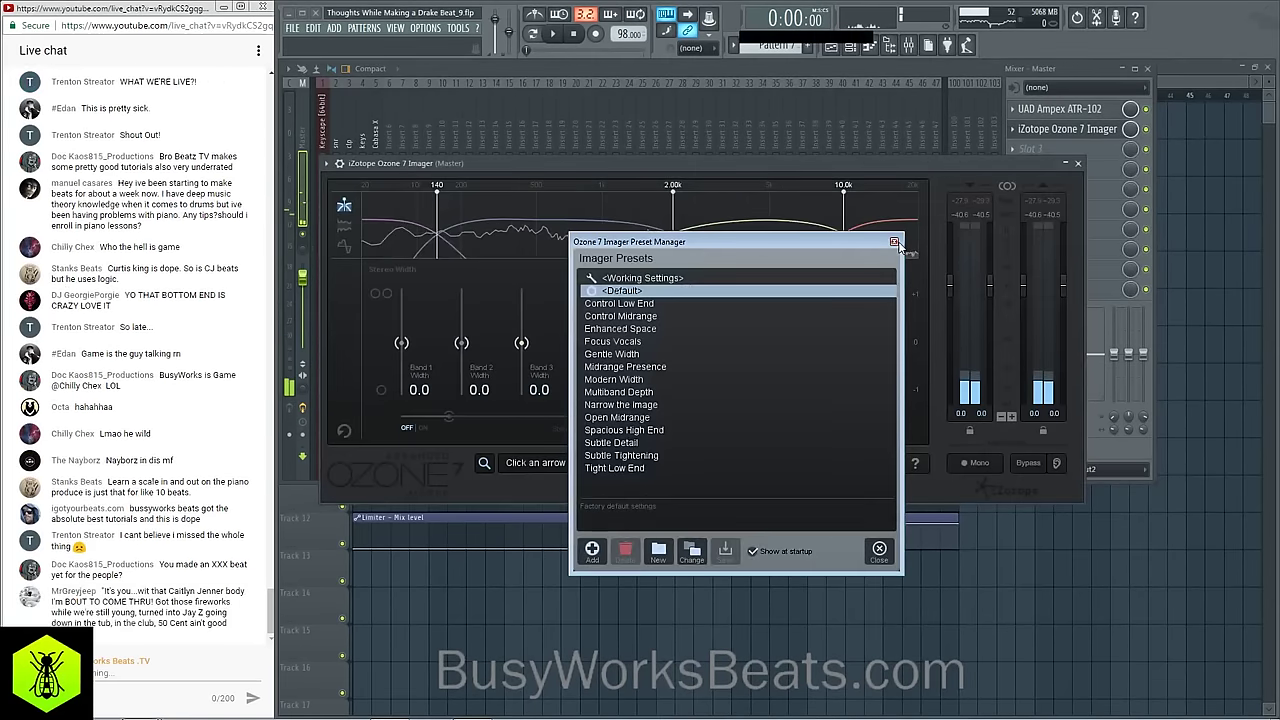
{"action": "left_click", "coordinate": [894, 242]}
Step: Set the Imager's stereo widths to -100 for band 1, about 55.7 for bands 2 and 3, and about 30.4 for band 4
{"action": "left_click_drag", "start_coordinate": [401, 343], "coordinate": [399, 400]}
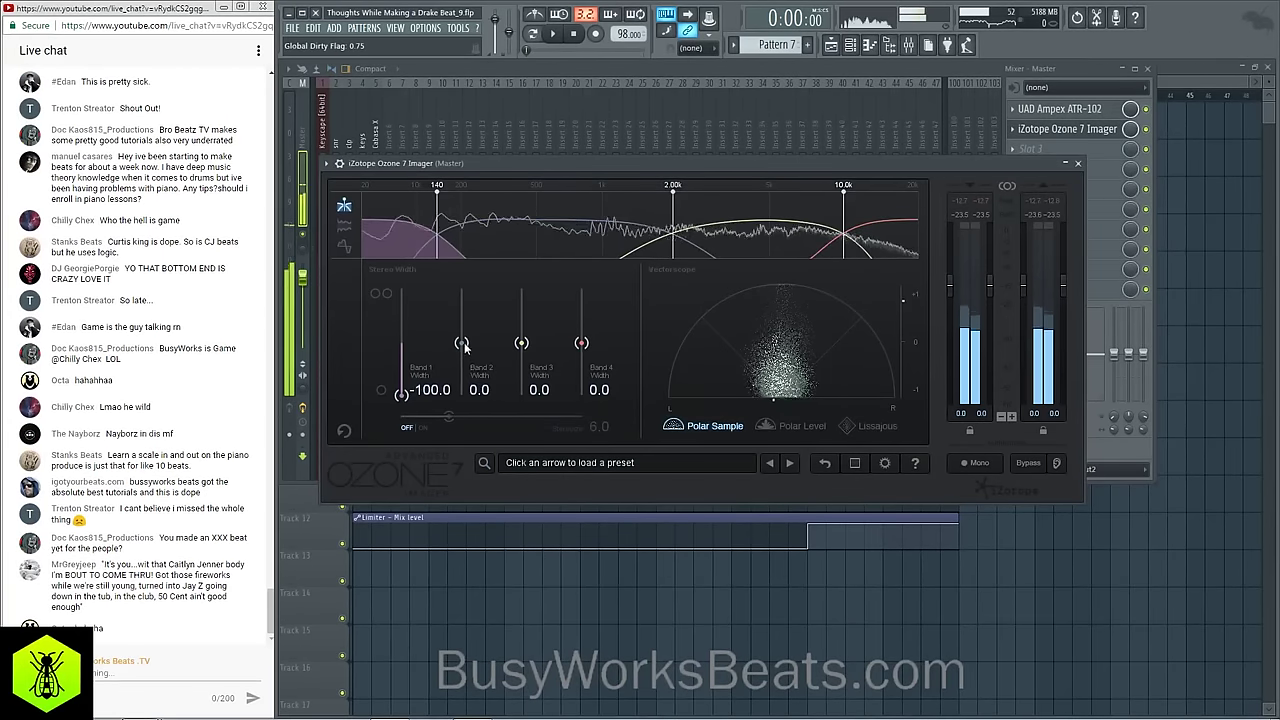
{"action": "left_click_drag", "start_coordinate": [462, 343], "coordinate": [462, 314]}
{"action": "left_click_drag", "start_coordinate": [521, 343], "coordinate": [521, 314]}
{"action": "left_click_drag", "start_coordinate": [581, 343], "coordinate": [582, 327]}
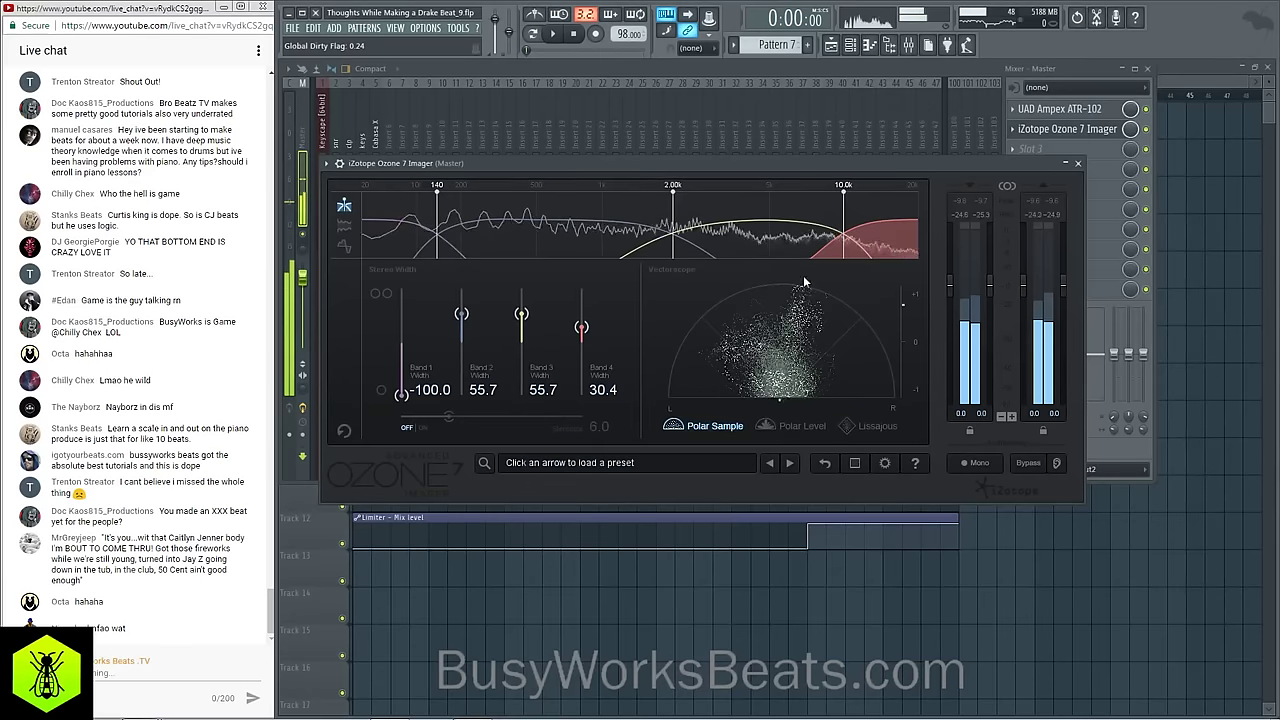
{"action": "left_click", "coordinate": [1077, 163]}
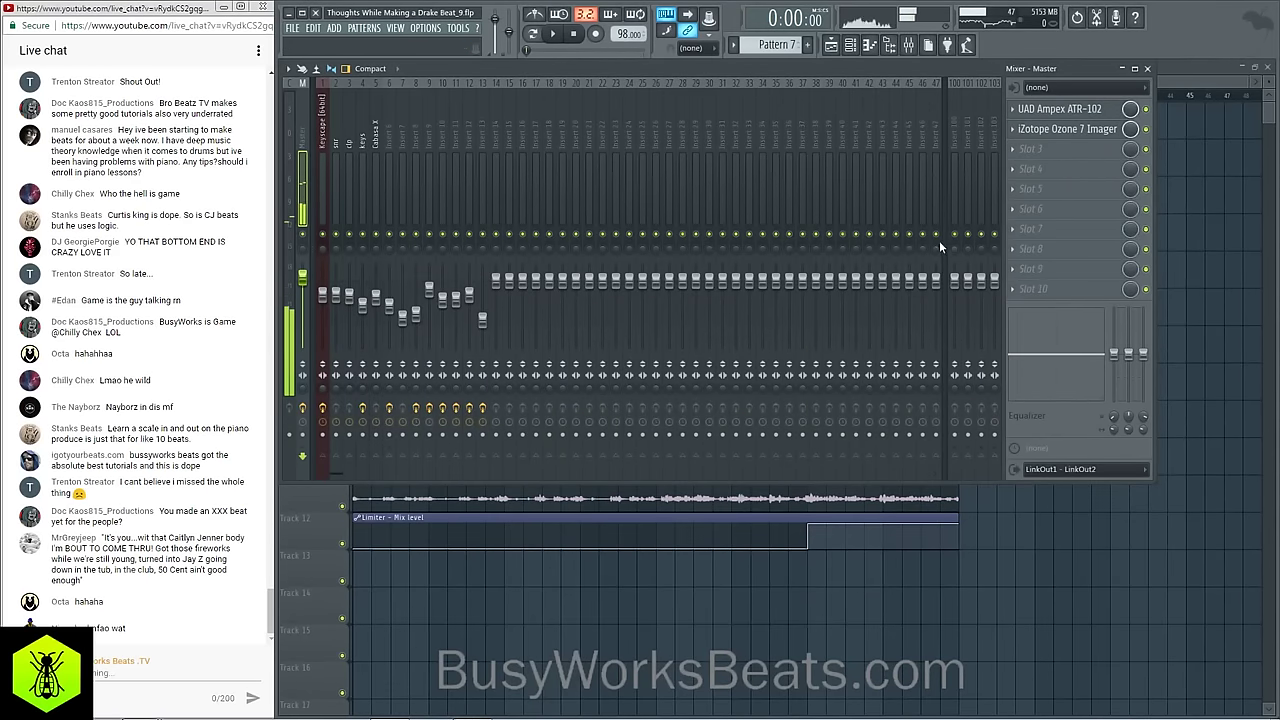
Step: Start song playback, return to the playlist and save the project
{"action": "key", "text": "space"}
{"action": "key", "text": "F9"}
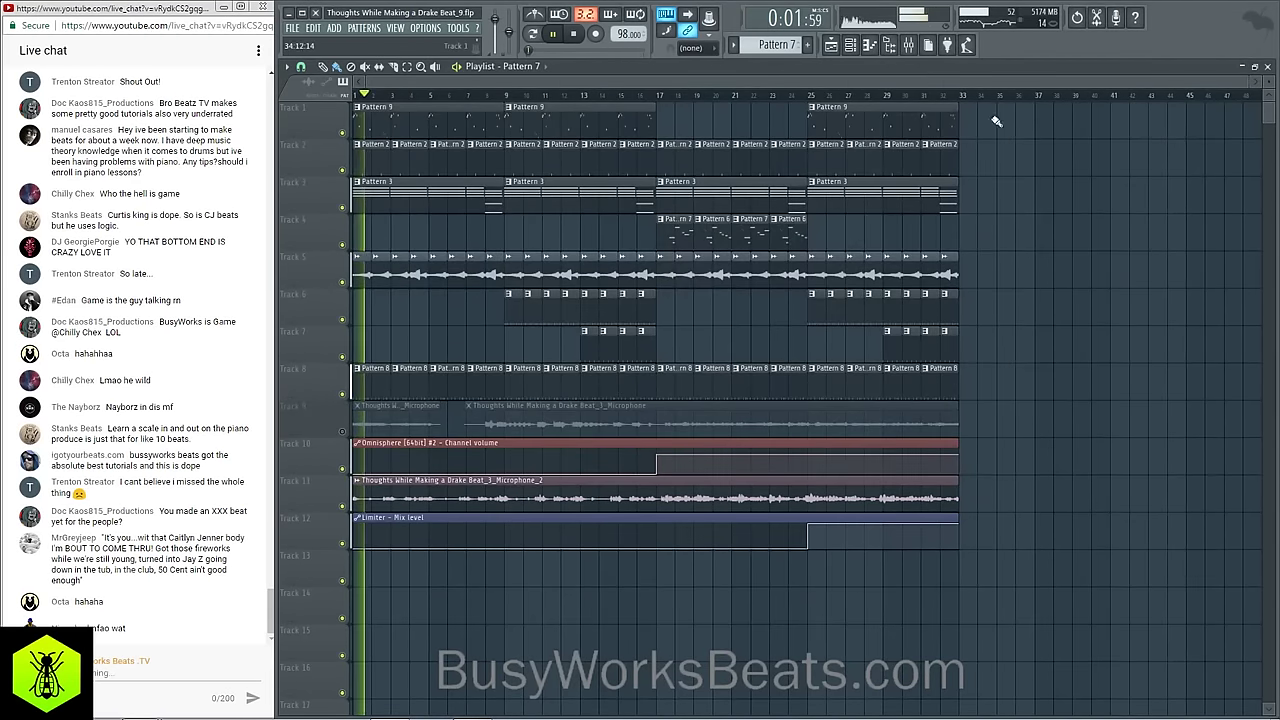
{"action": "key", "text": "ctrl+s"}
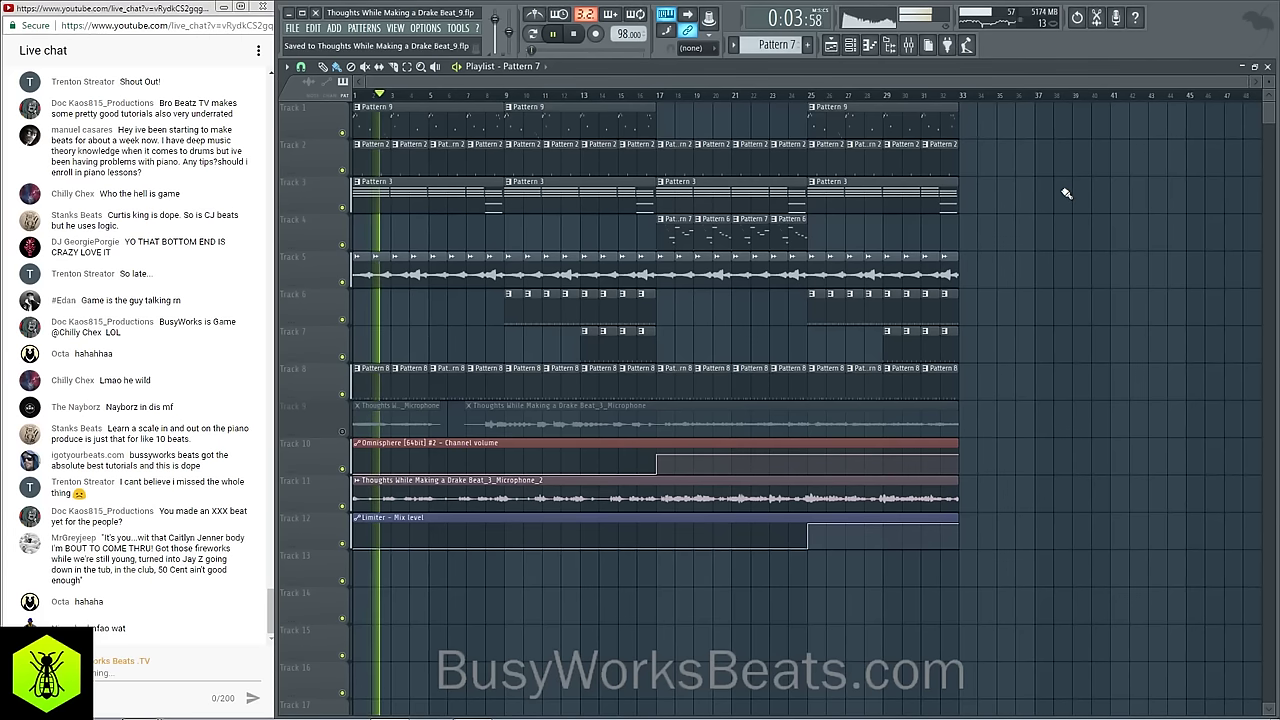
Step: Raise the Insert 12 fader to about -3.2 dB and set its RVox gain to about -0.7 dB during playback
{"action": "left_click", "coordinate": [910, 50]}
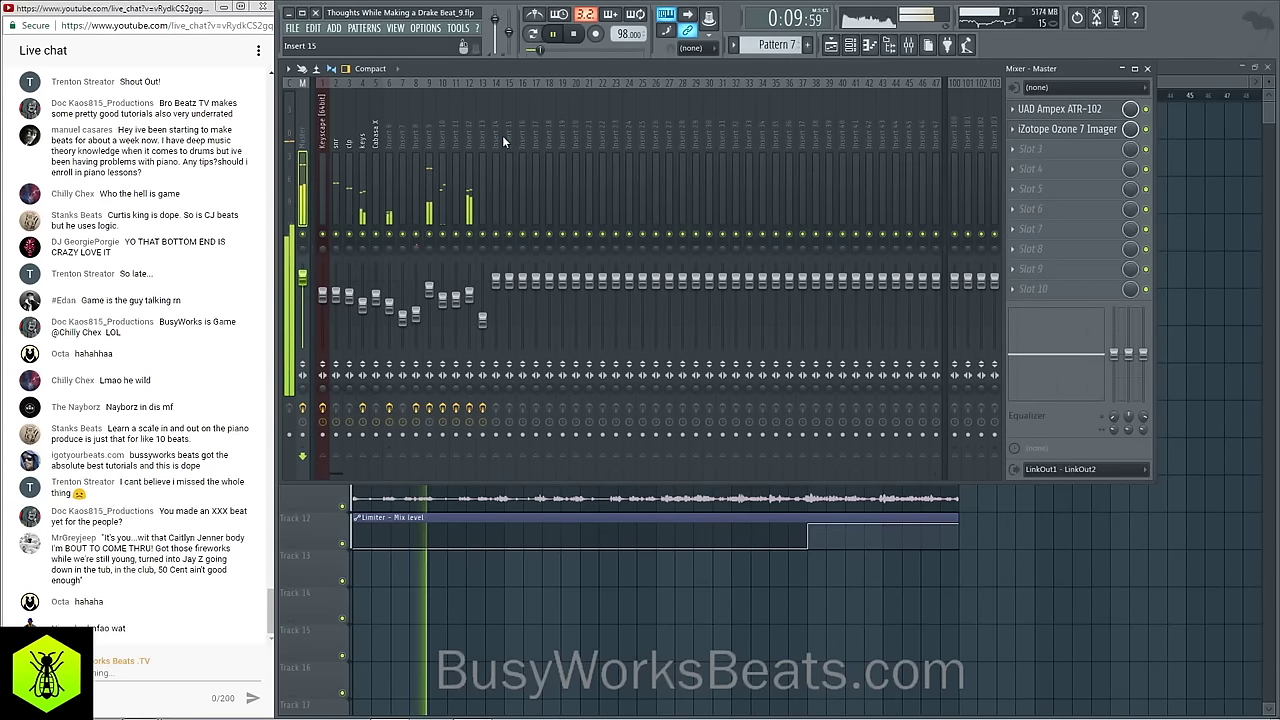
{"action": "left_click", "coordinate": [470, 140]}
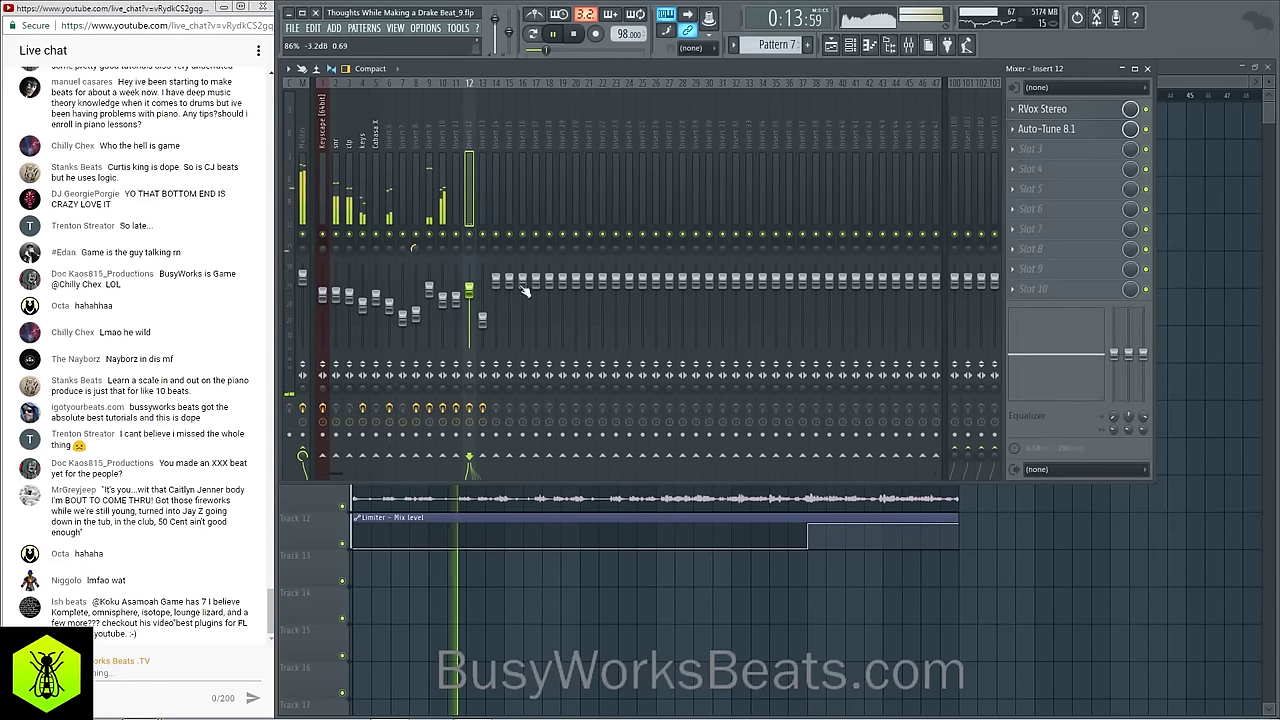
{"action": "left_click", "coordinate": [1050, 113]}
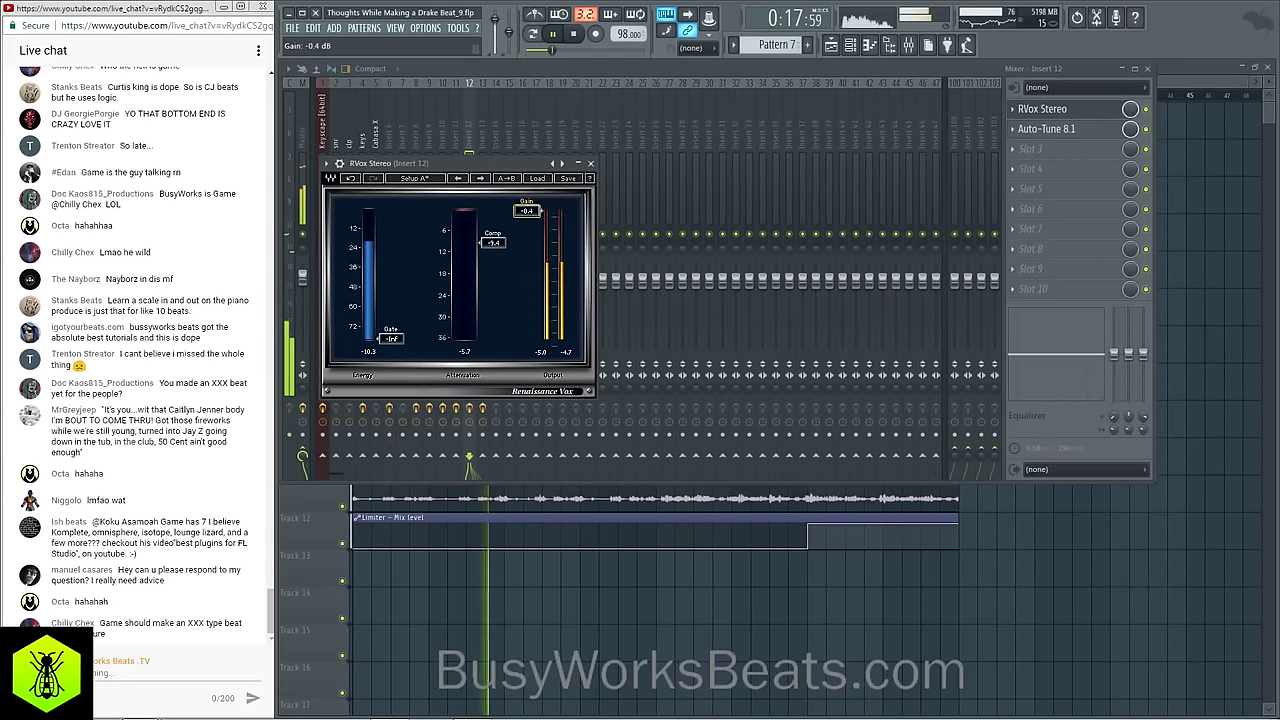
{"action": "left_click_drag", "start_coordinate": [527, 210], "coordinate": [527, 212]}
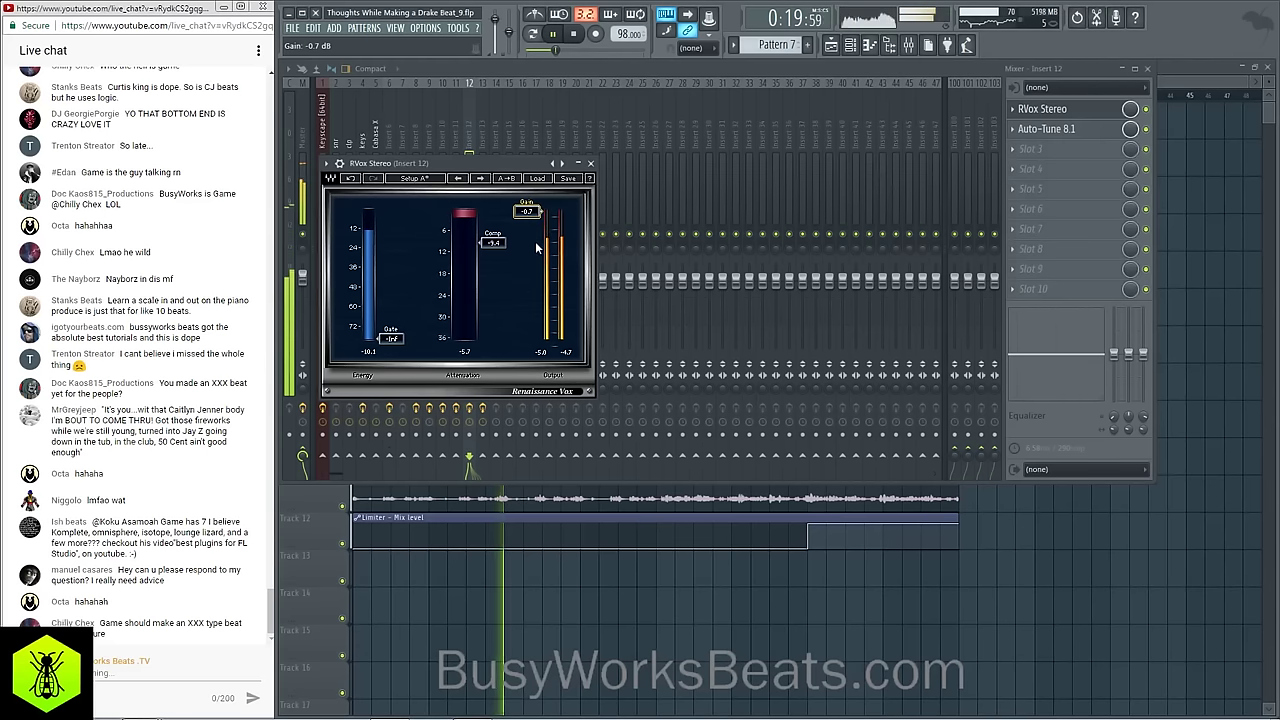
{"action": "left_click", "coordinate": [591, 164]}
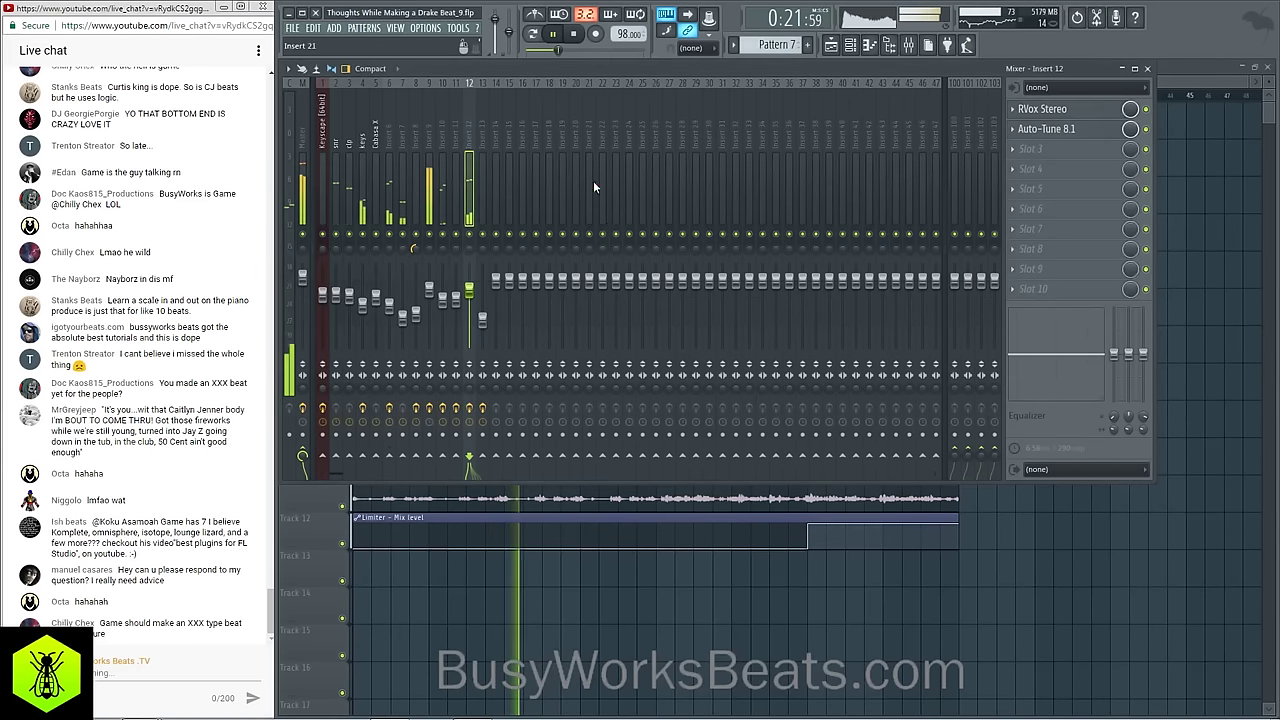
Step: Set the Auto-Tune retune speed on Insert 12 to 0 msec and lower the track's fader to about -6.6 dB
{"action": "left_click", "coordinate": [1037, 523]}
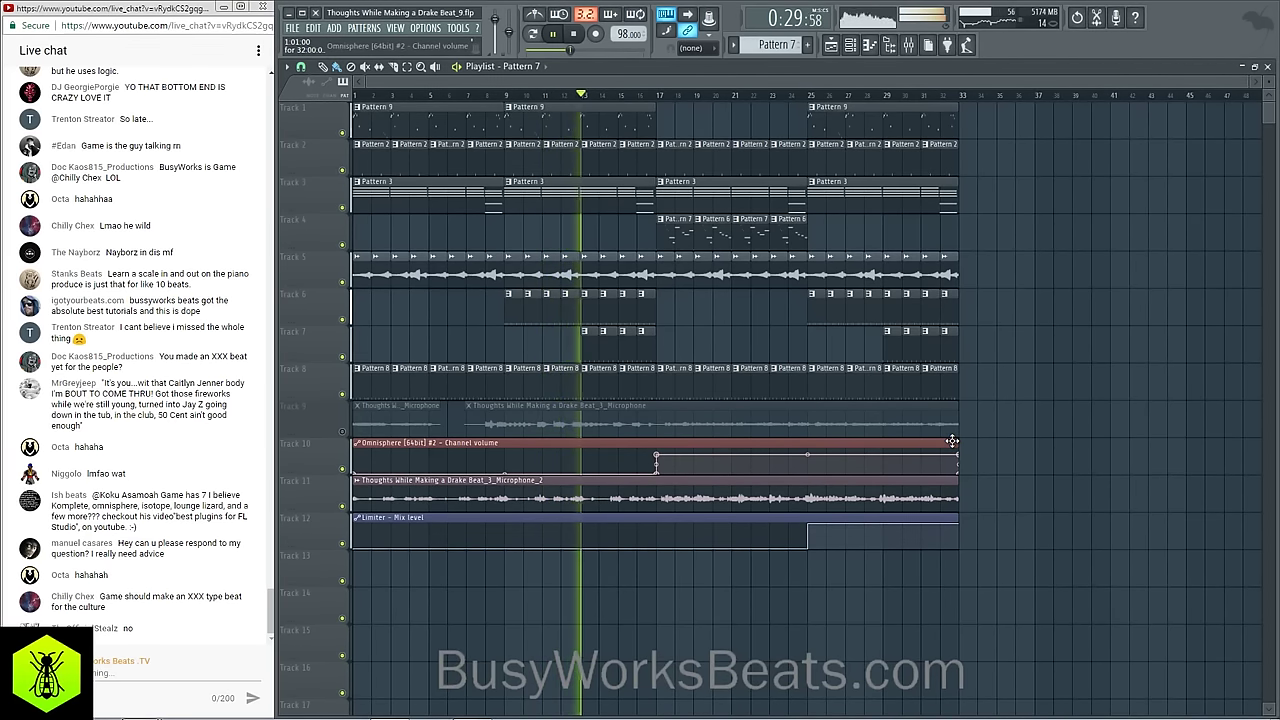
{"action": "left_click", "coordinate": [909, 47]}
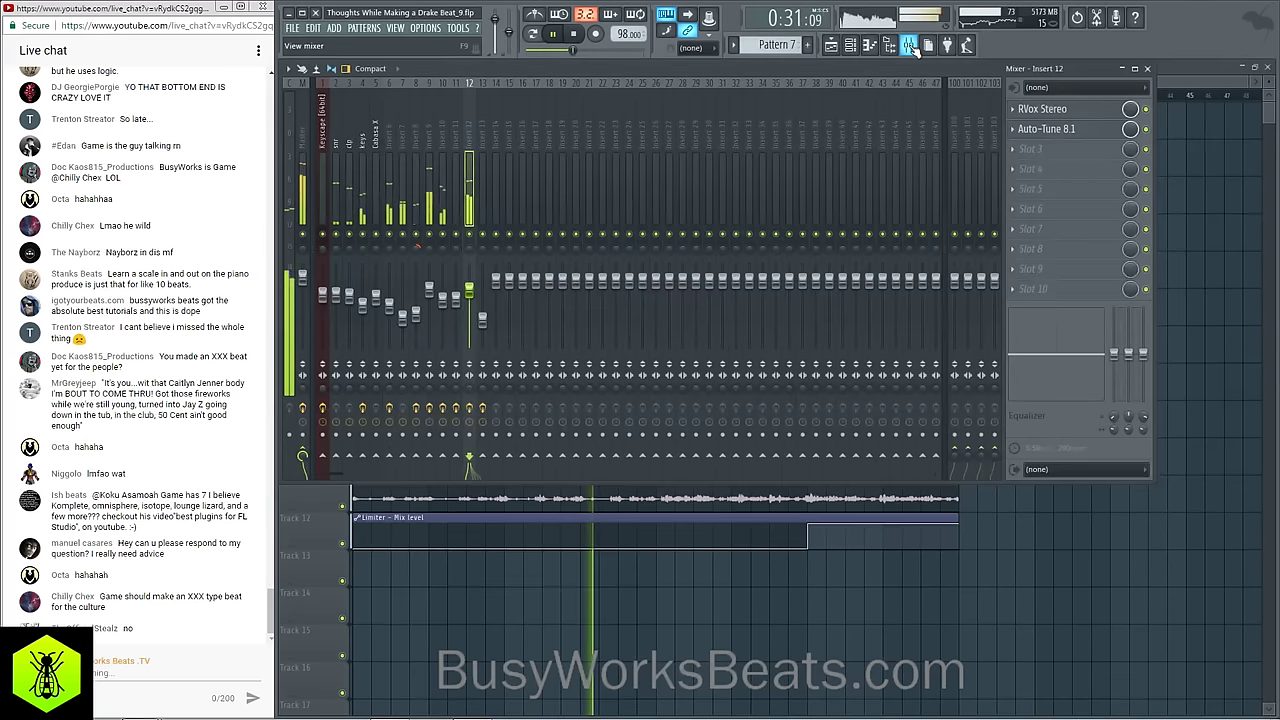
{"action": "left_click", "coordinate": [1065, 129]}
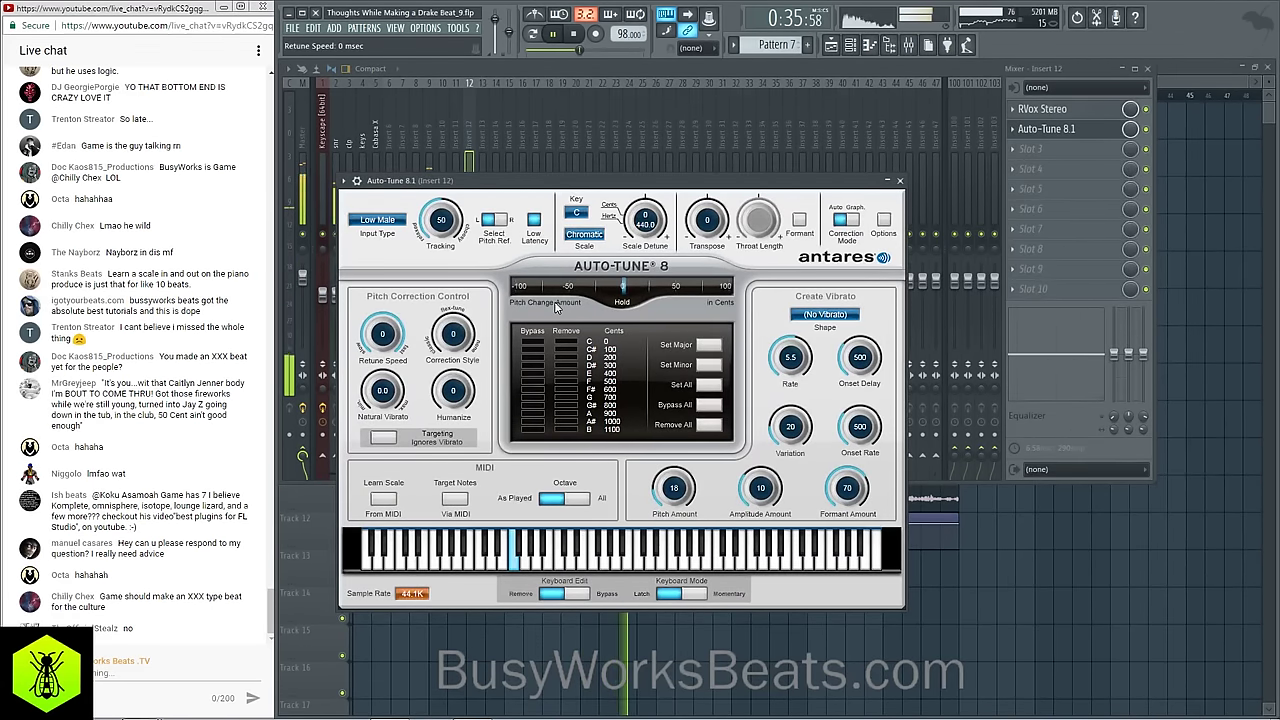
{"action": "left_click", "coordinate": [899, 181]}
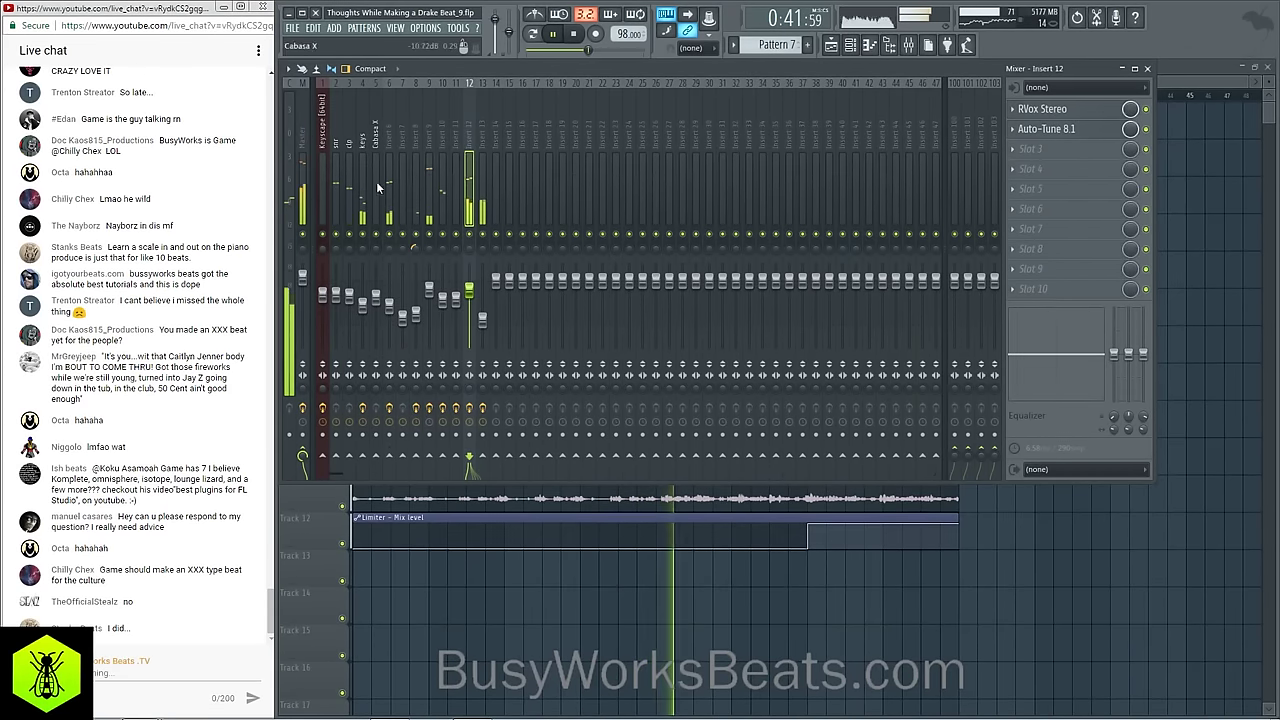
{"action": "left_click_drag", "start_coordinate": [469, 289], "coordinate": [469, 297]}
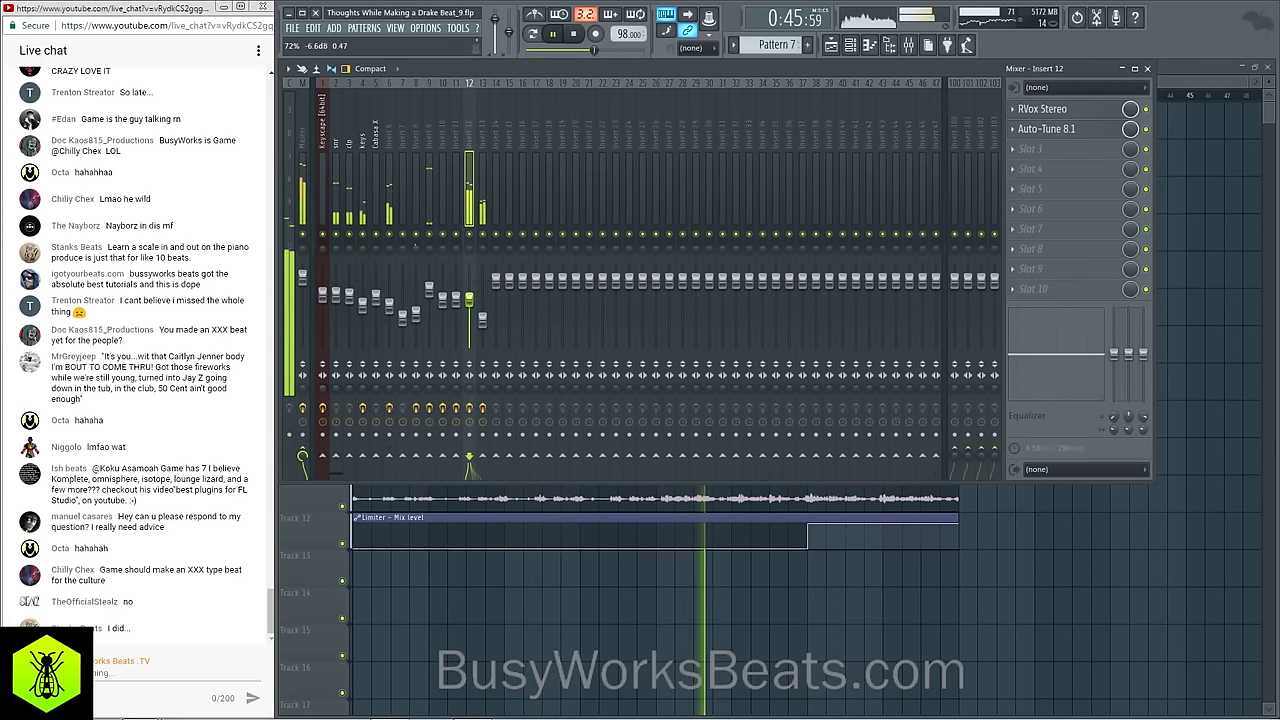
Step: Enable Formant in Insert 12's Auto-Tune and raise the retune speed to 21 msec and finally 61 msec while listening
{"action": "left_click", "coordinate": [1048, 129]}
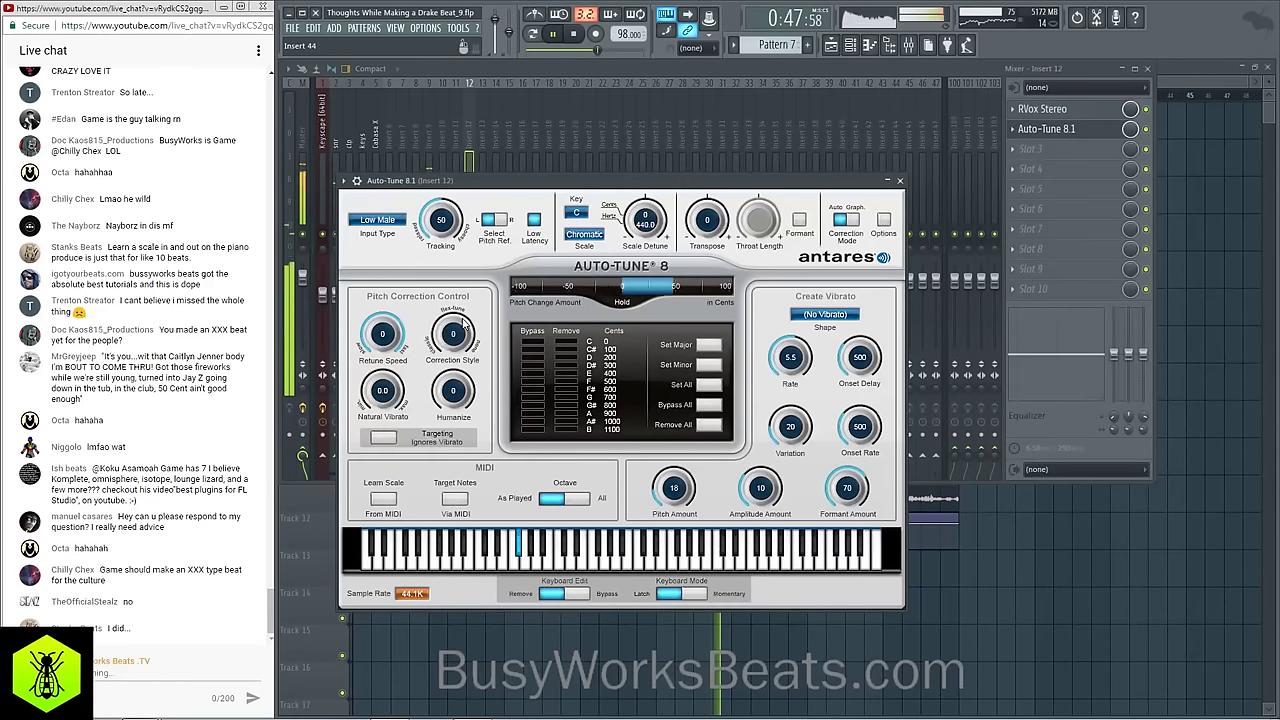
{"action": "scroll", "coordinate": [398, 360], "scroll_direction": "up", "scroll_amount": 1}
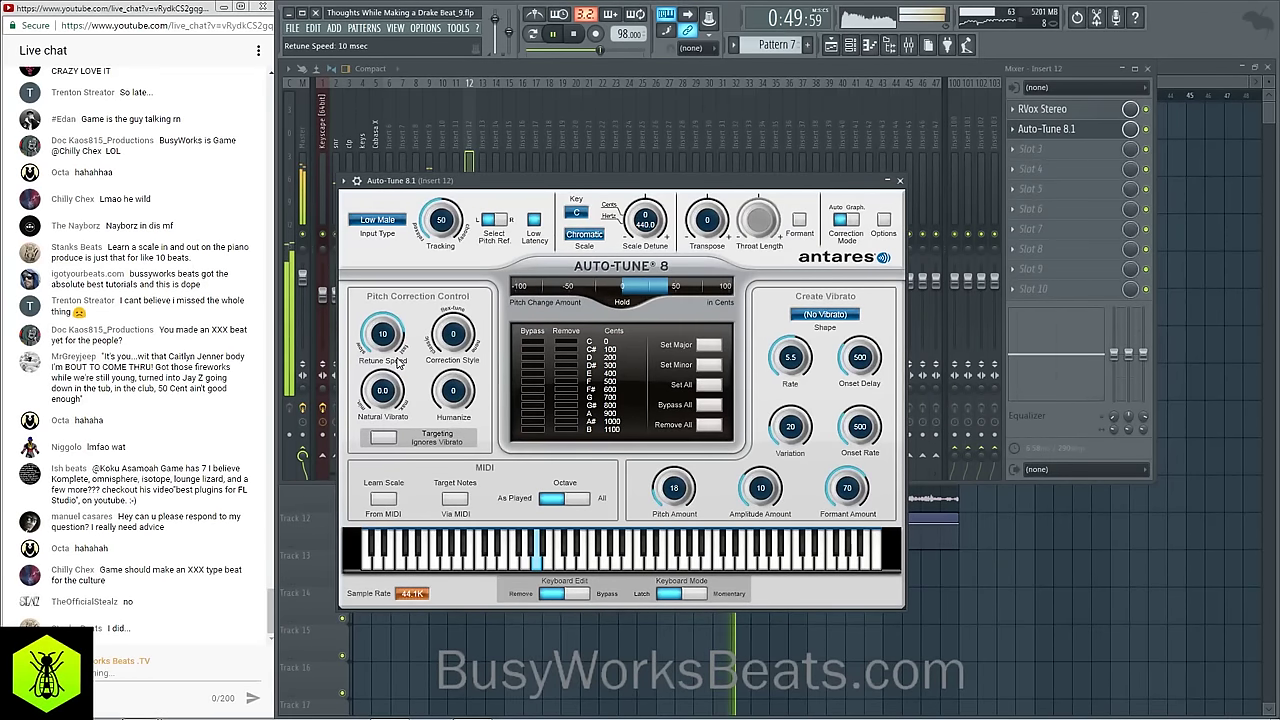
{"action": "scroll", "coordinate": [395, 366], "scroll_direction": "up", "scroll_amount": 1}
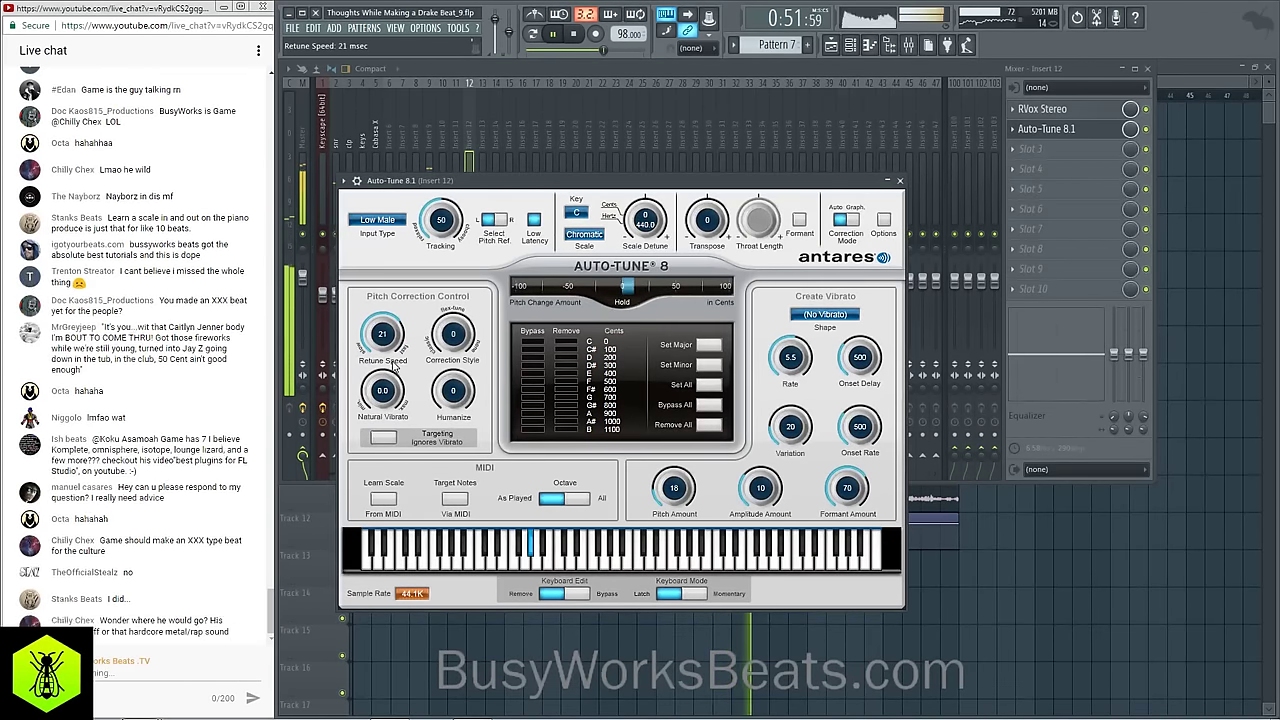
{"action": "left_click", "coordinate": [900, 182]}
{"action": "left_click", "coordinate": [1050, 129]}
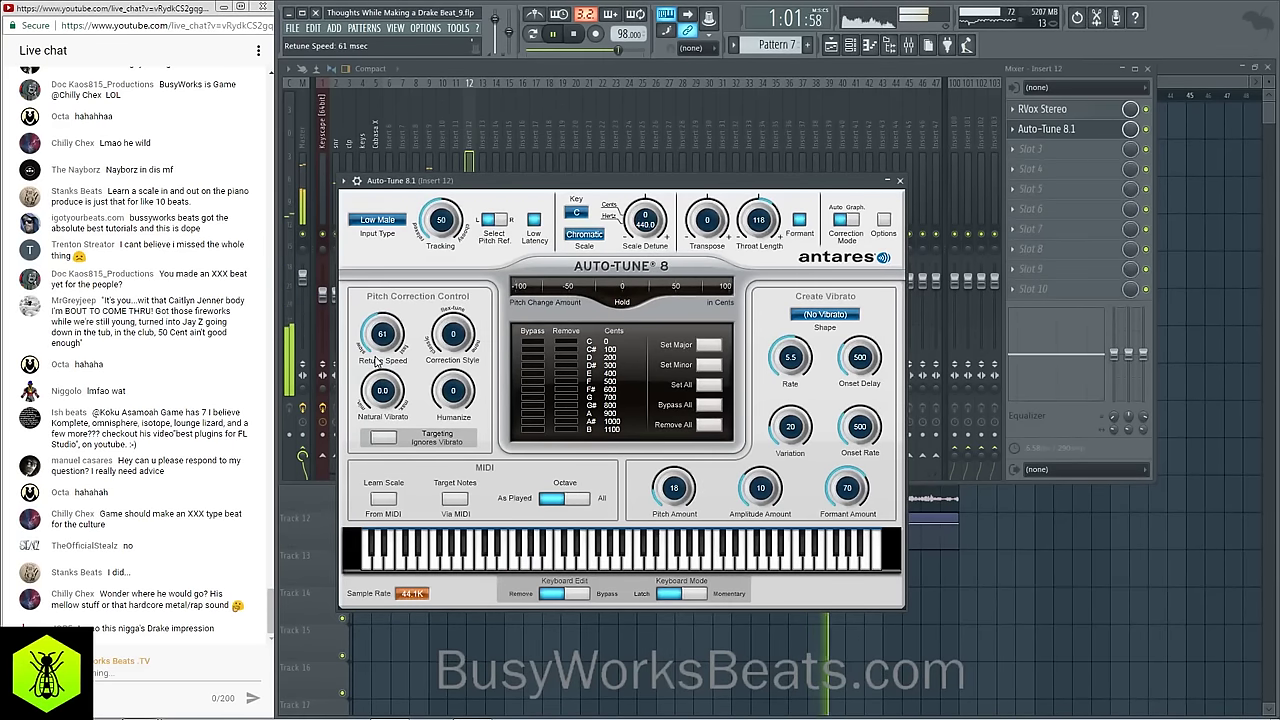
{"action": "left_click", "coordinate": [900, 182]}
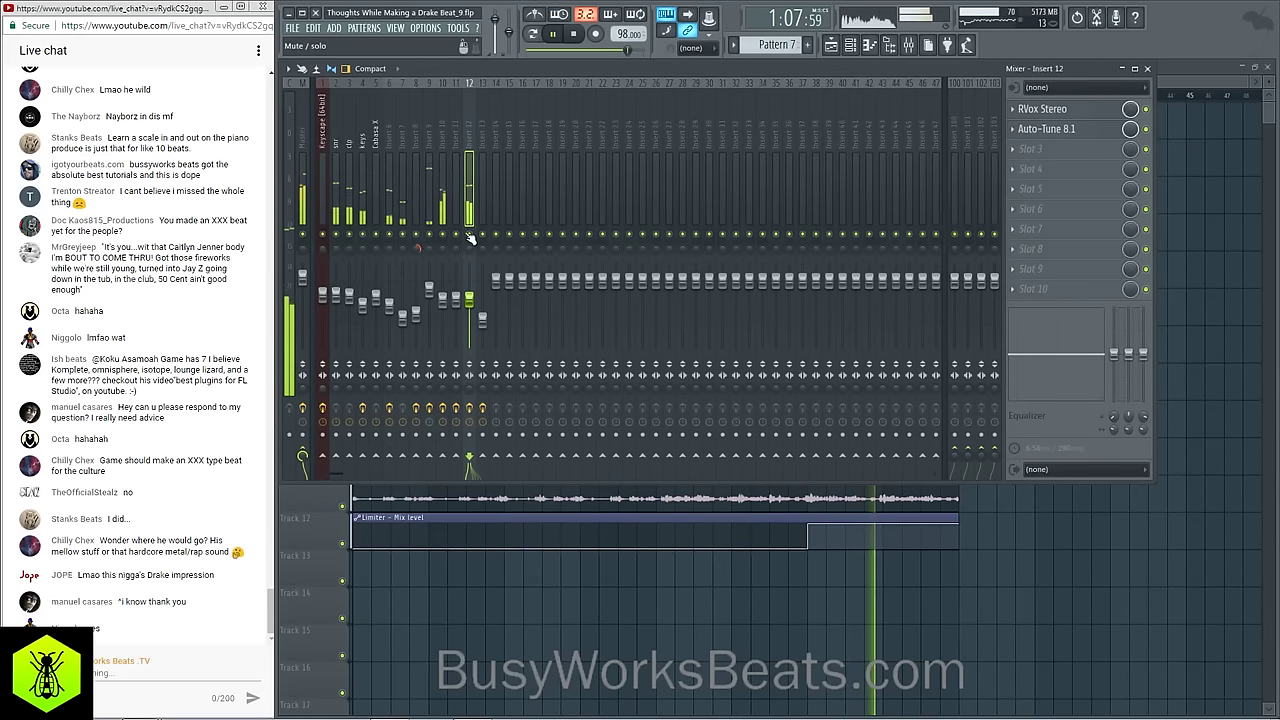
Step: Replay the song from the start, remove Auto-Tune 8.1 from Insert 12's second effect slot and stop playback in the playlist
{"action": "key", "text": "space"}
{"action": "key", "text": "space"}
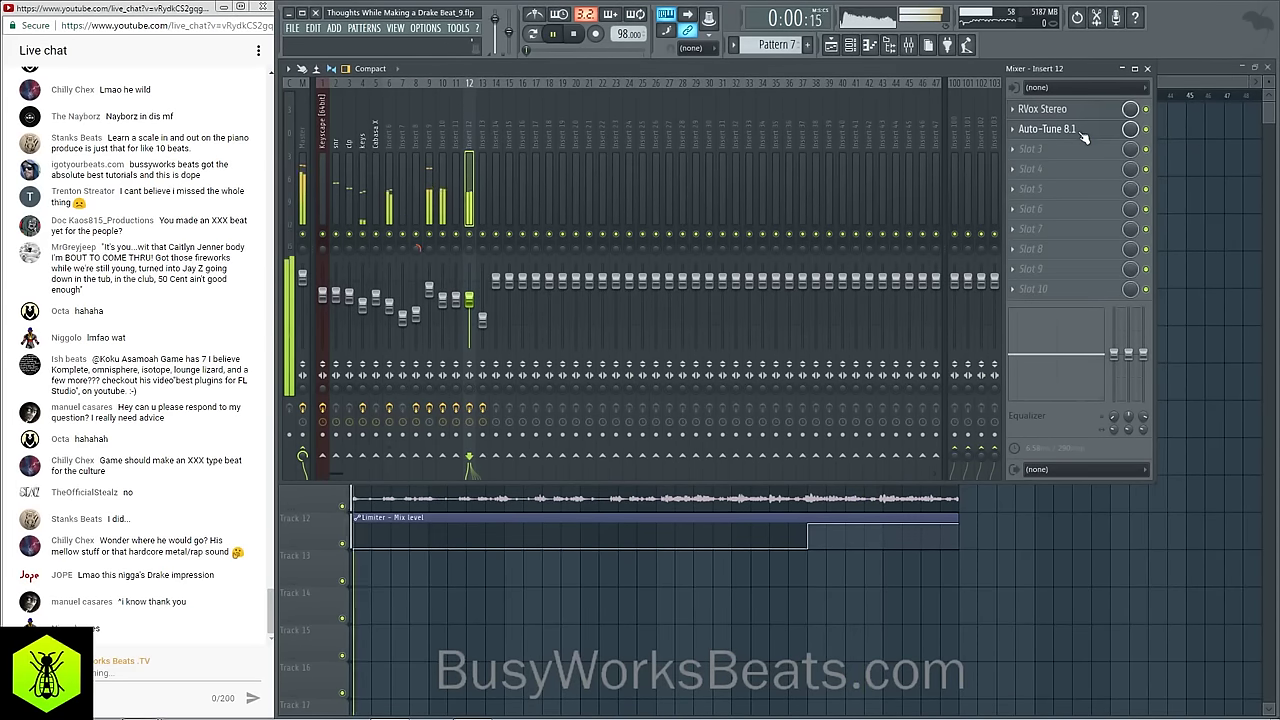
{"action": "left_click", "coordinate": [1050, 130]}
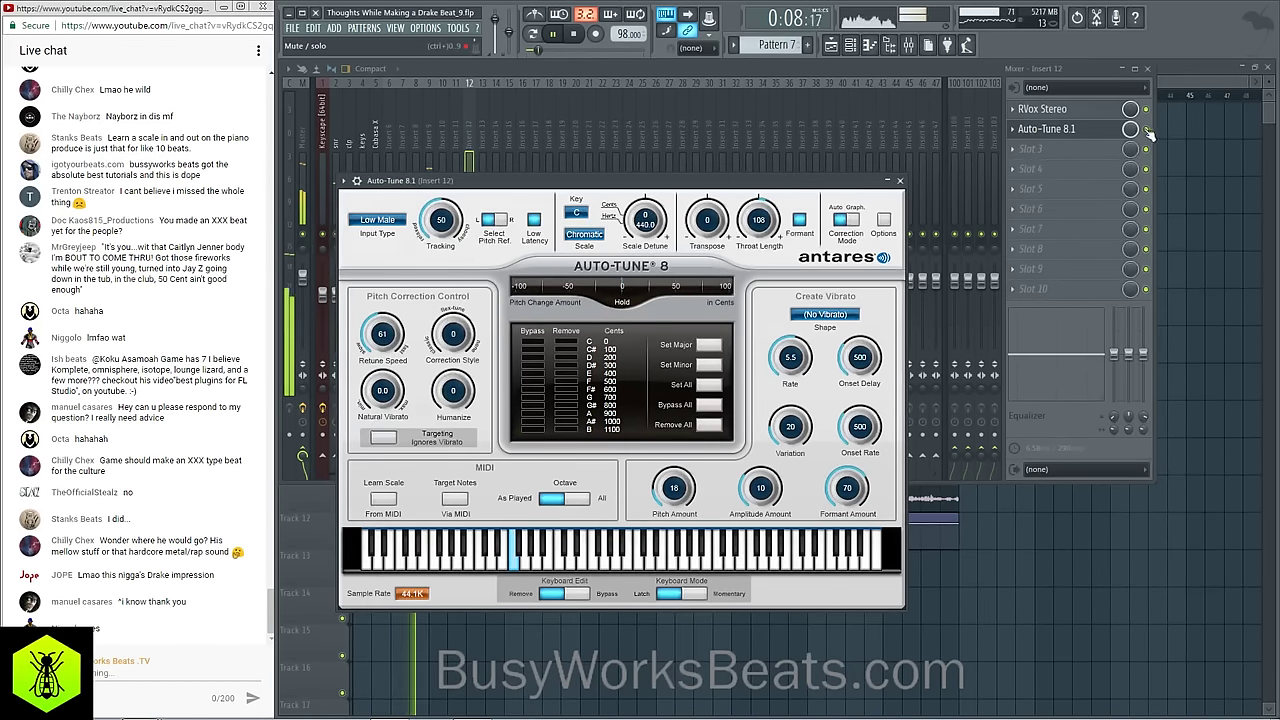
{"action": "left_click", "coordinate": [985, 140]}
{"action": "left_click", "coordinate": [1012, 129]}
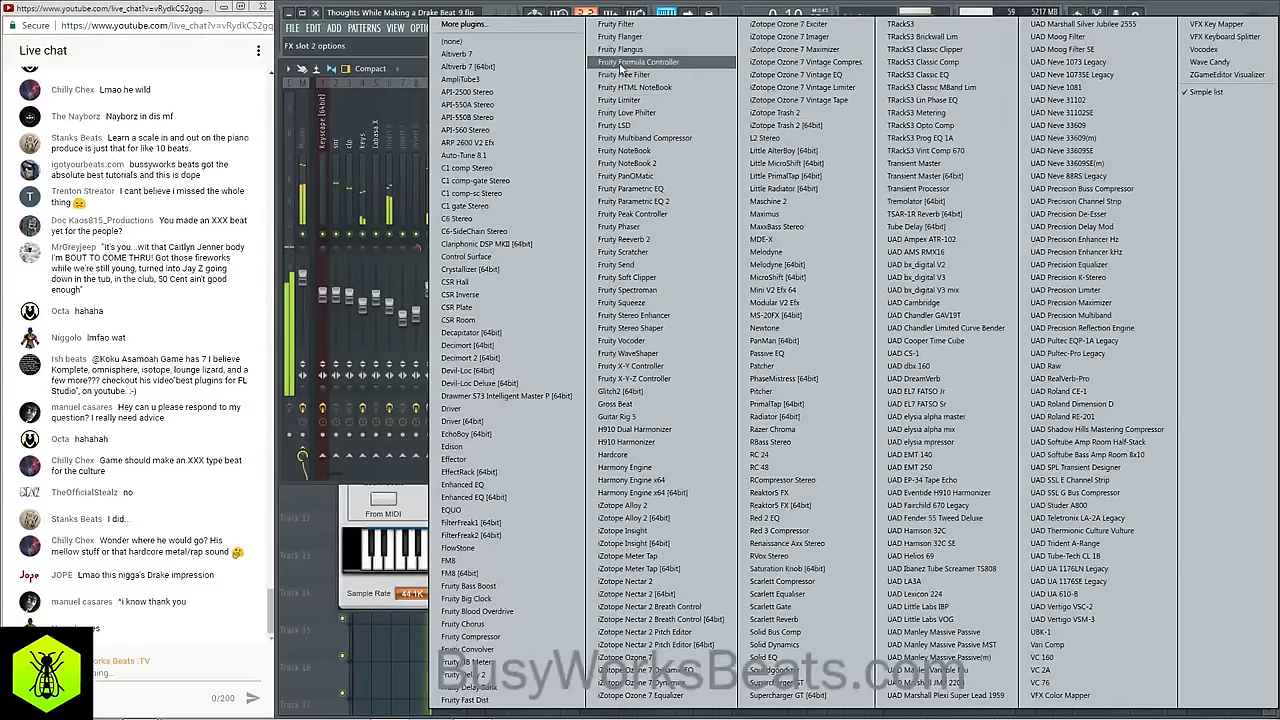
{"action": "left_click", "coordinate": [567, 44]}
{"action": "left_click", "coordinate": [1147, 68]}
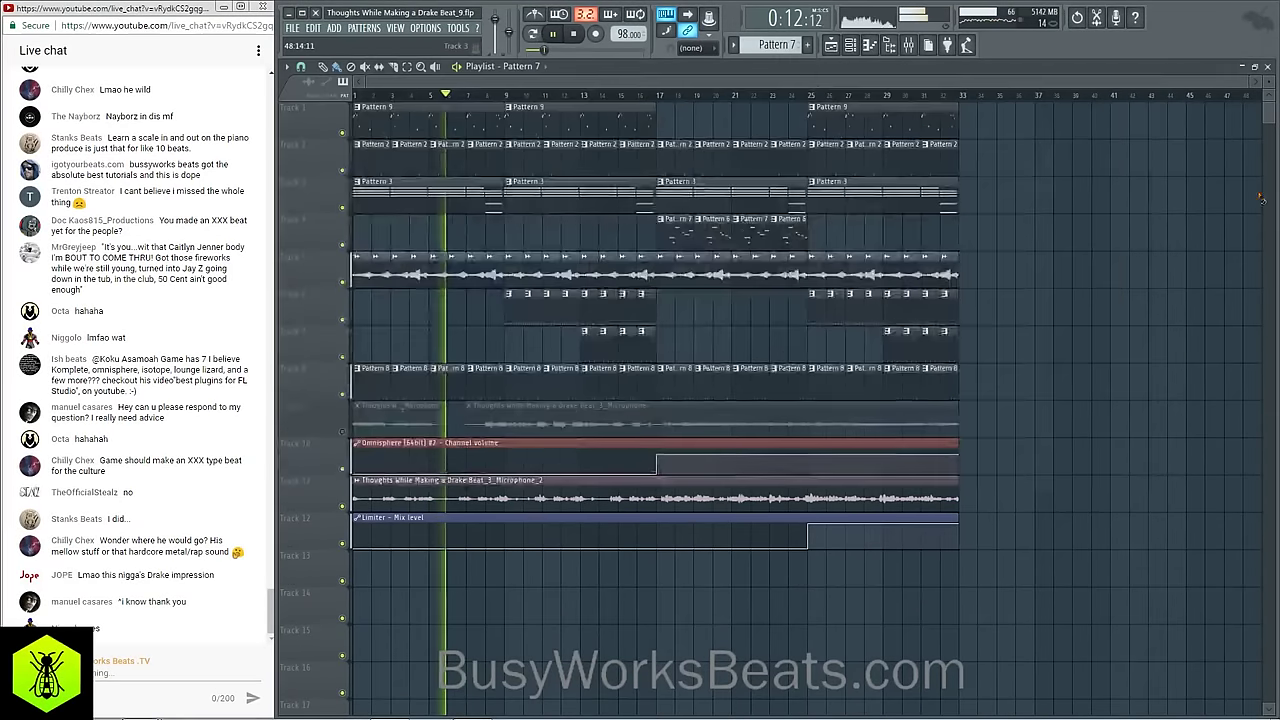
{"action": "key", "text": "space"}
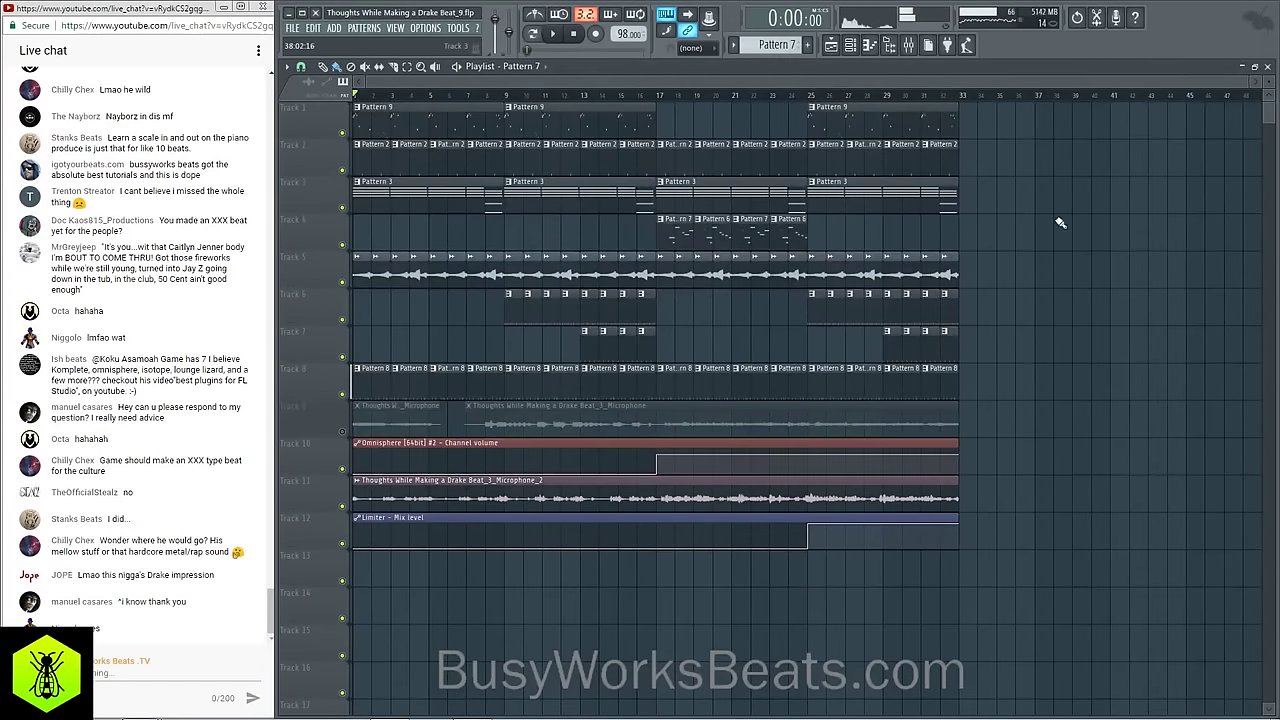
Step: Add a new Omnisphere [64bit] instrument channel and filter its patches by the Analog Classics type
{"action": "left_click", "coordinate": [862, 50]}
{"action": "left_click", "coordinate": [540, 580]}
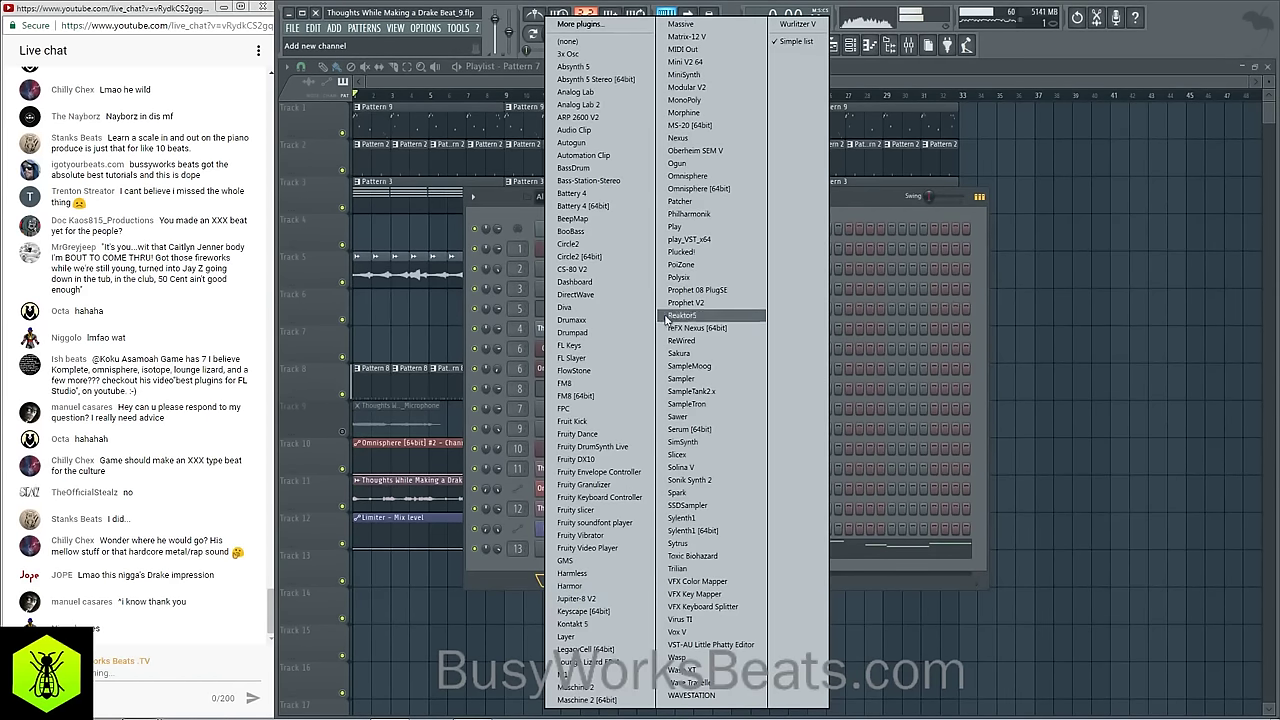
{"action": "left_click", "coordinate": [692, 188]}
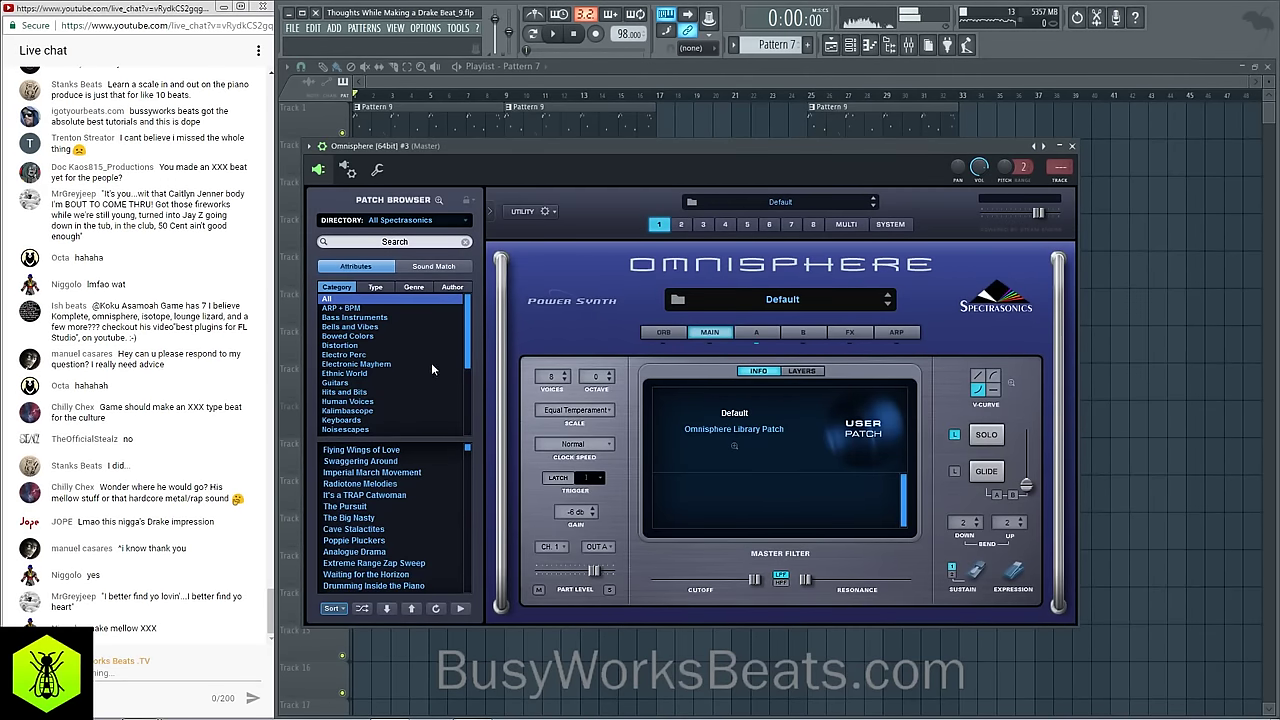
{"action": "scroll", "coordinate": [388, 330], "scroll_direction": "down", "scroll_amount": 5}
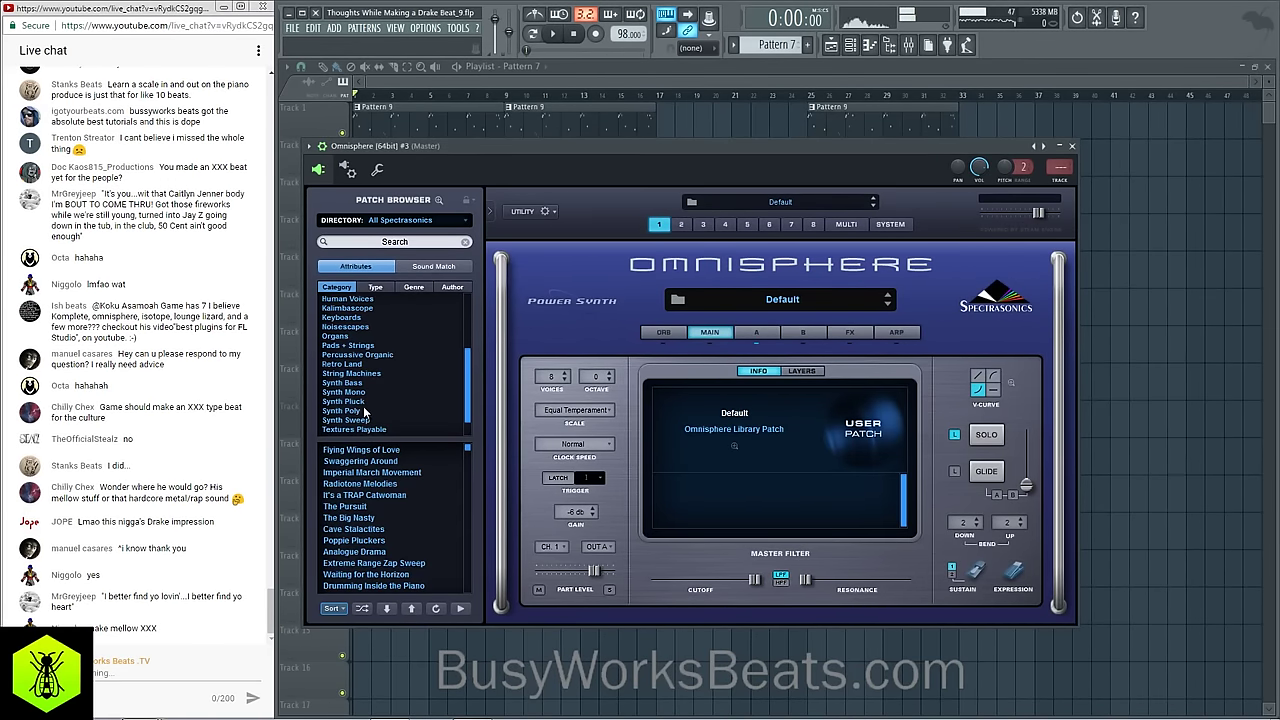
{"action": "left_click", "coordinate": [386, 290]}
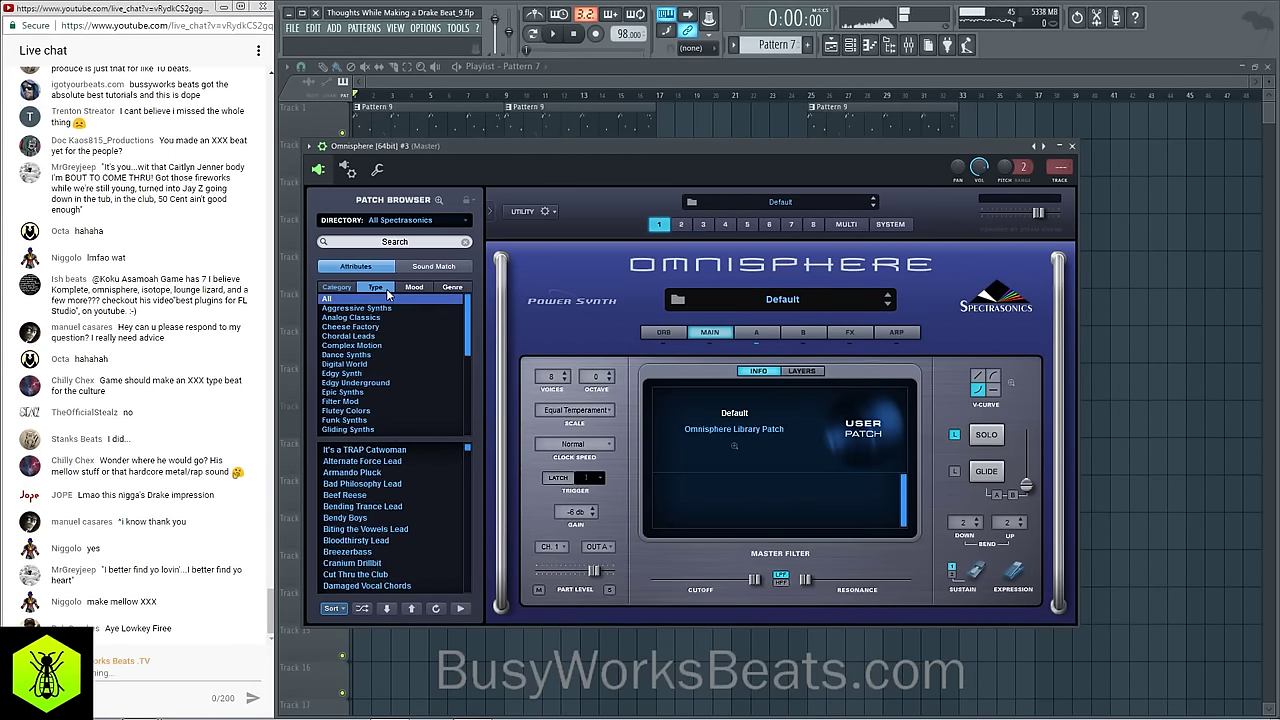
{"action": "left_click", "coordinate": [372, 317]}
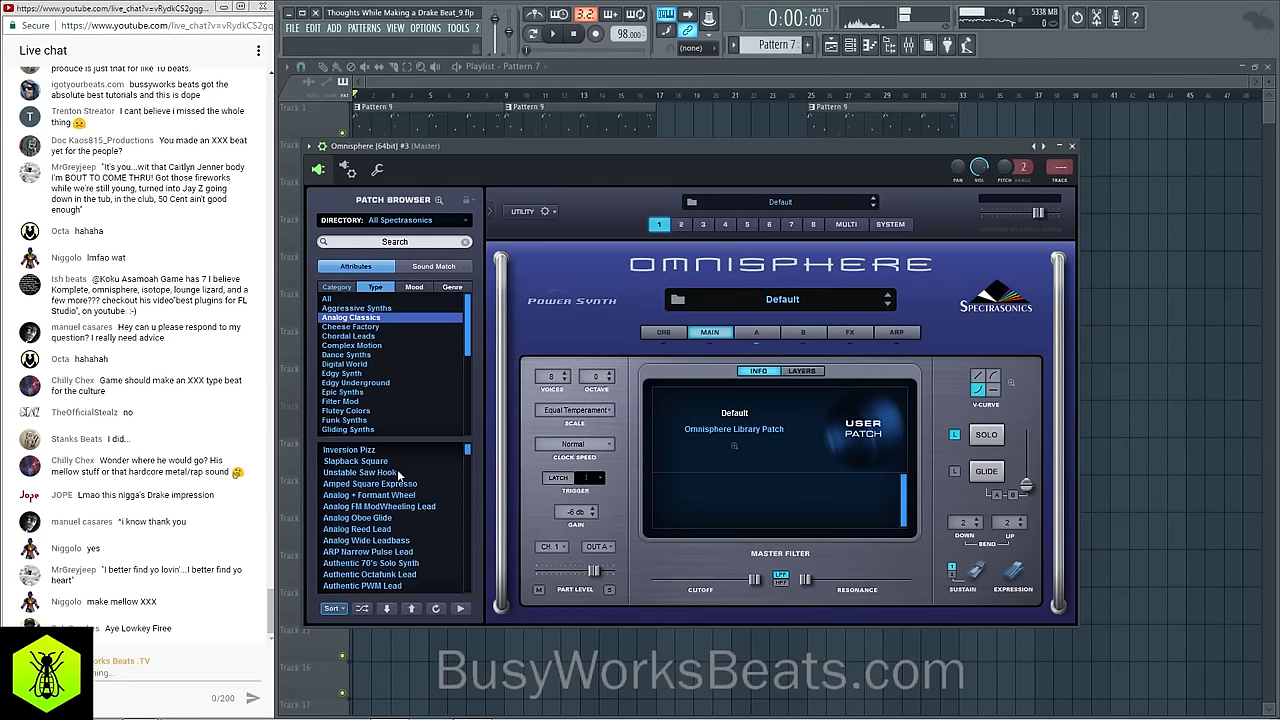
Step: Shuffle the patch list, limit it to the Omnisphere Library directory and load the Fat 'n Juicy patch
{"action": "left_click", "coordinate": [364, 609]}
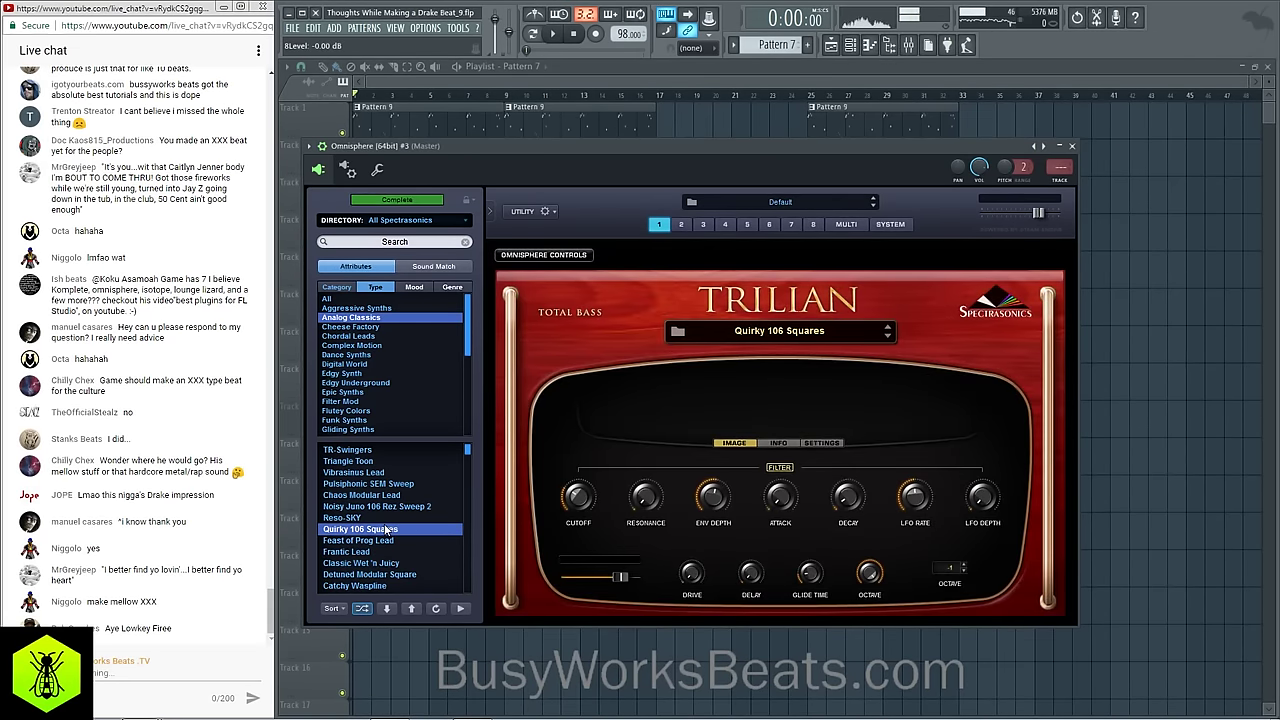
{"action": "left_click", "coordinate": [402, 226]}
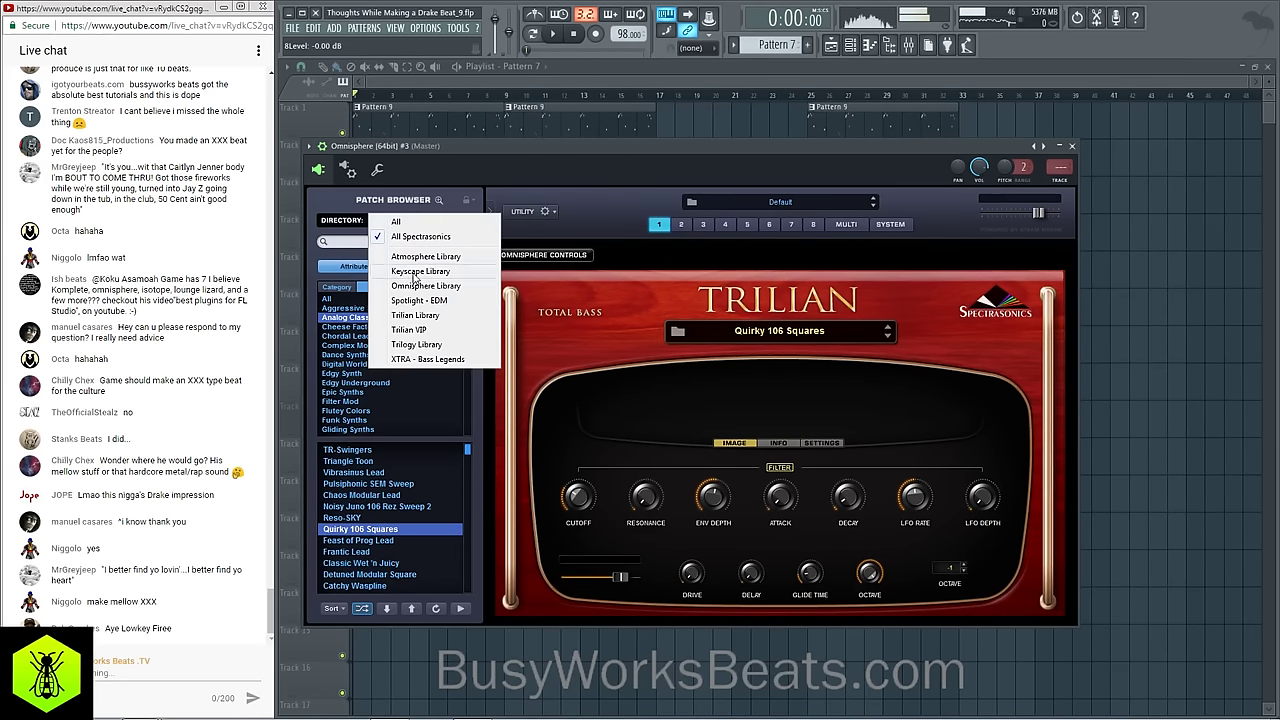
{"action": "left_click", "coordinate": [416, 289]}
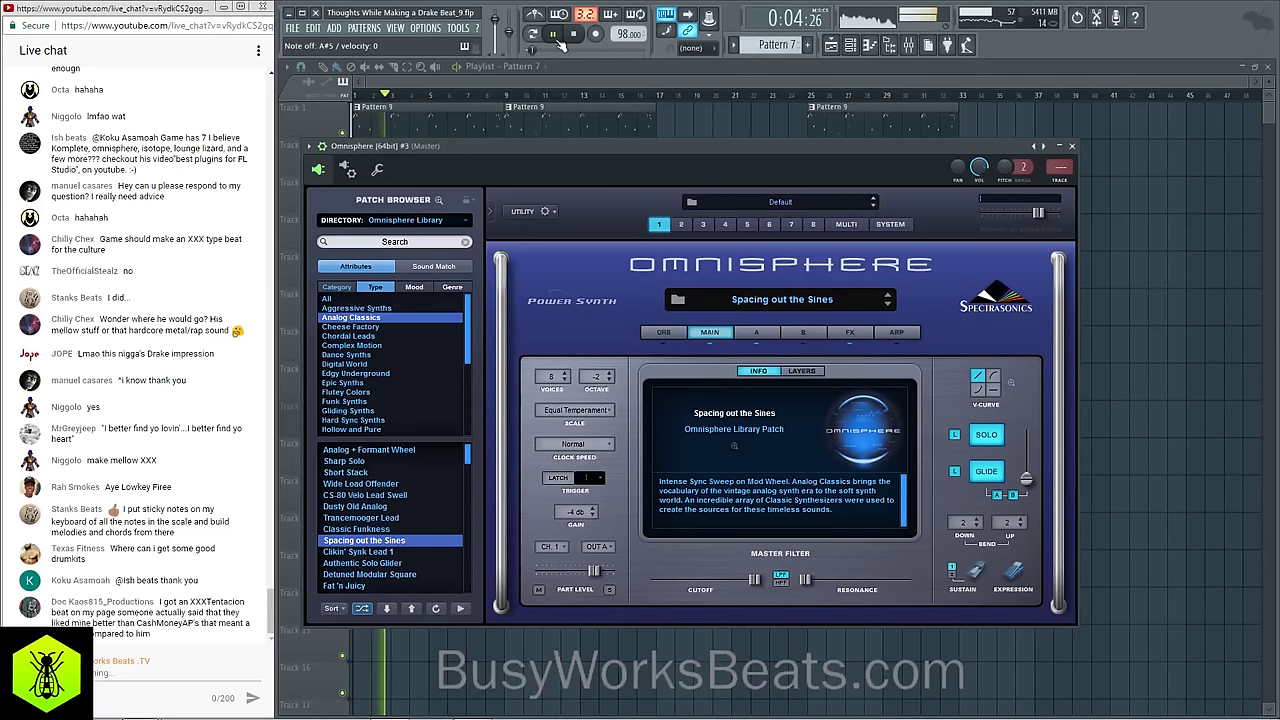
{"action": "key", "text": "Down"}
{"action": "key", "text": "Down"}
{"action": "key", "text": "Down"}
{"action": "key", "text": "Down"}
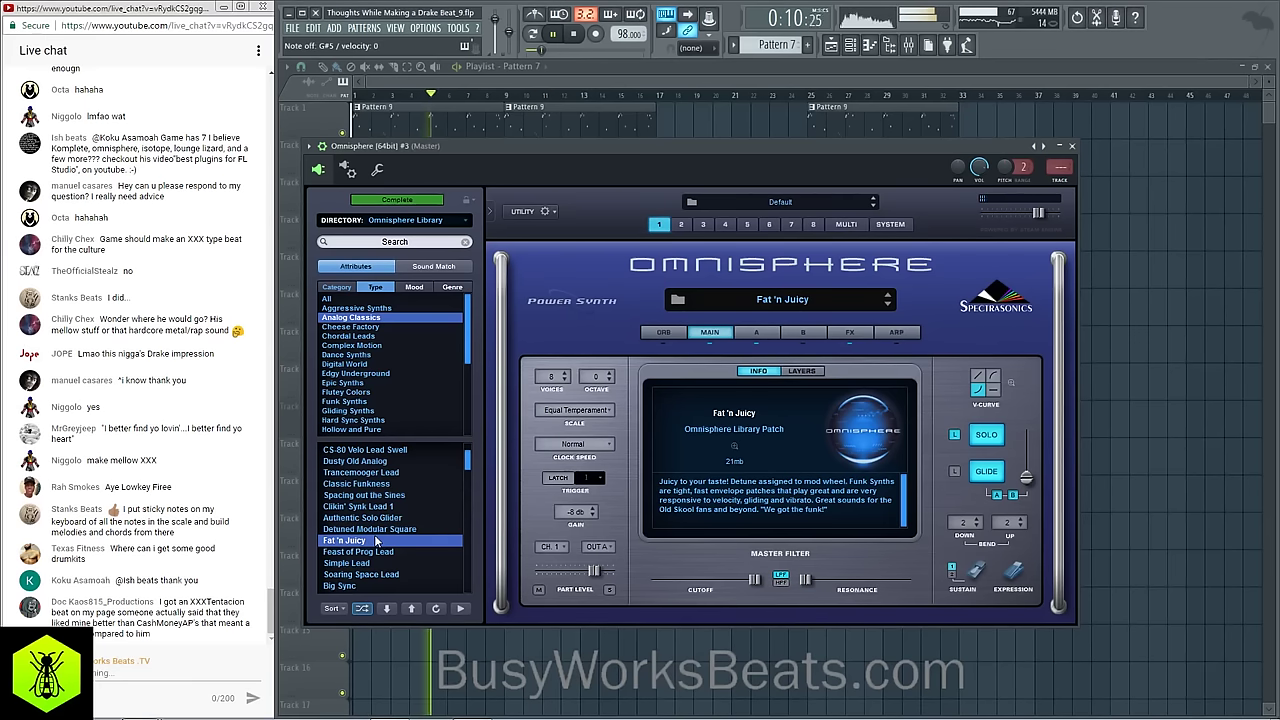
Step: Examine the Insert 12 and master effect chains in the mixer while restarting playback, and return to the playlist
{"action": "key", "text": "F6"}
{"action": "key", "text": "space"}
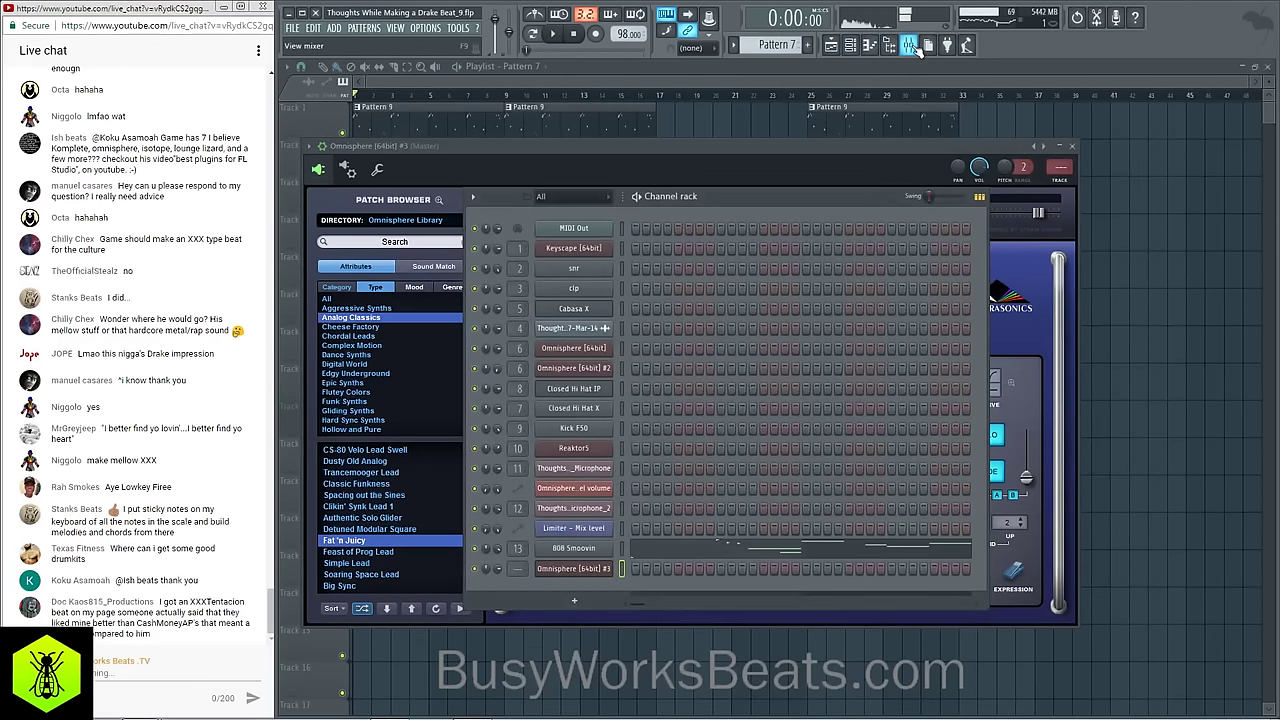
{"action": "key", "text": "F9"}
{"action": "key", "text": "space"}
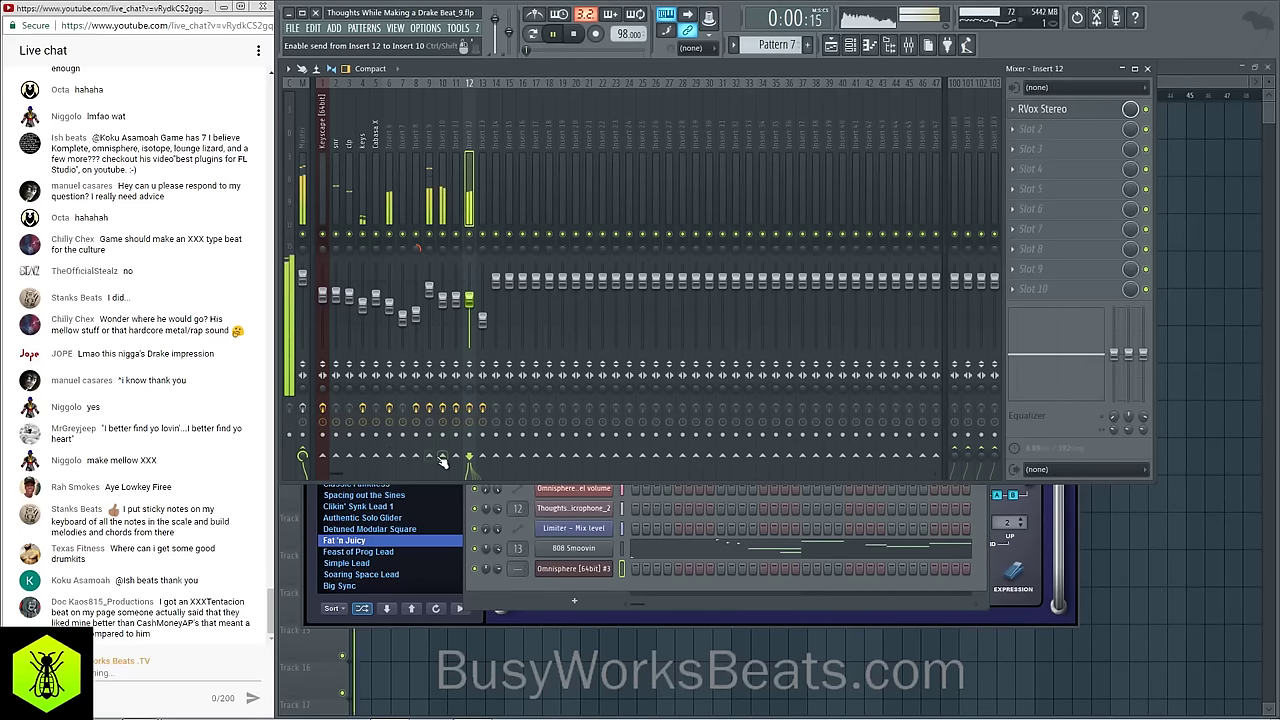
{"action": "left_click", "coordinate": [530, 582]}
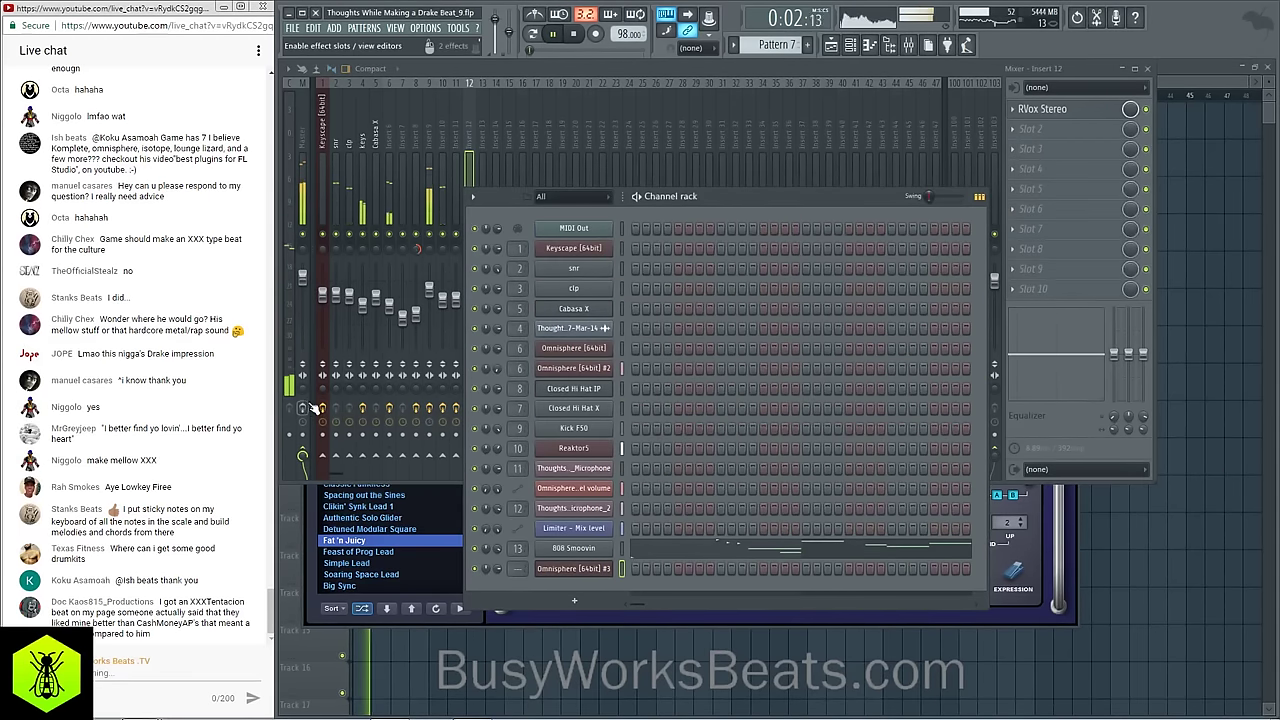
{"action": "left_click", "coordinate": [301, 126]}
{"action": "key", "text": "space"}
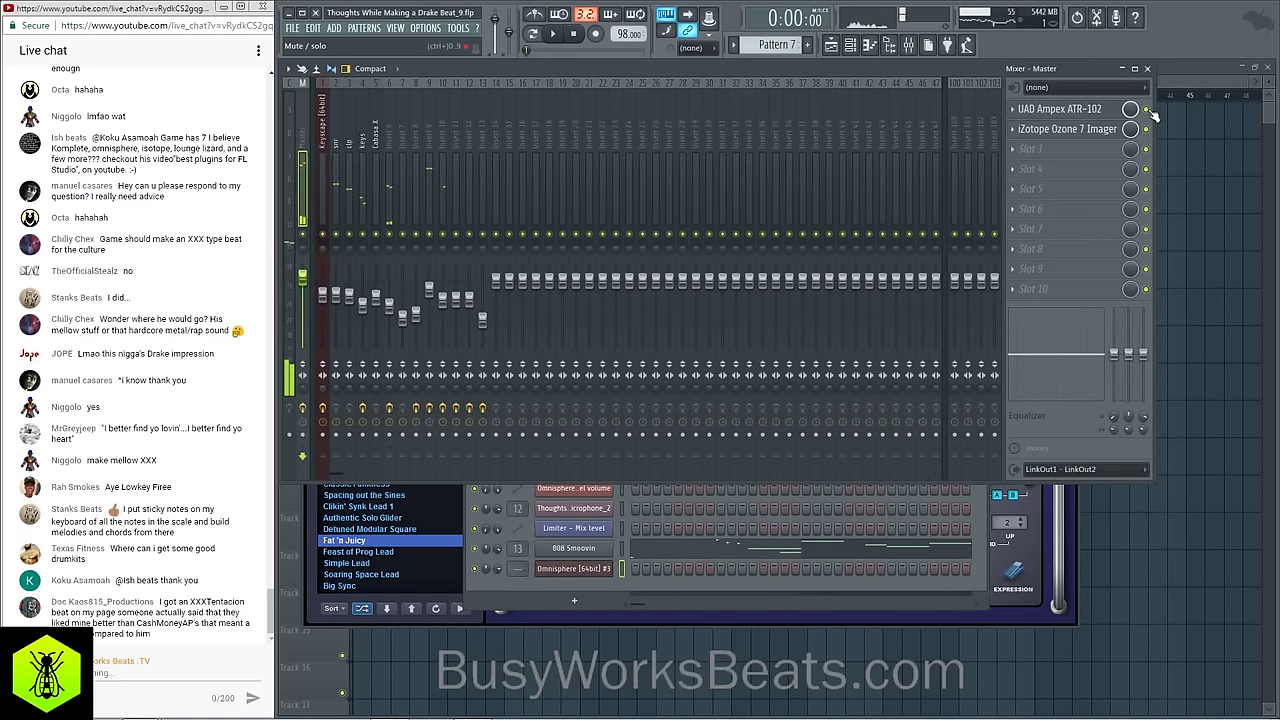
{"action": "key", "text": "F5"}
{"action": "key", "text": "space"}
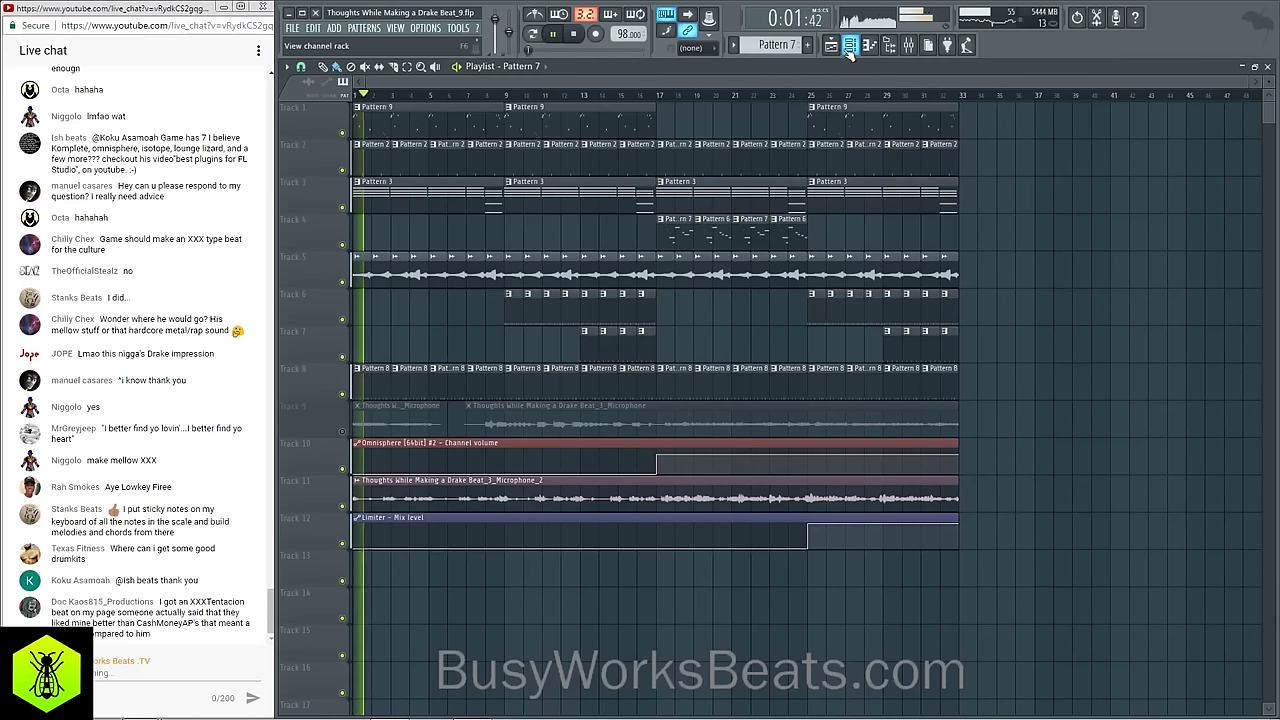
Step: Route the Omnisphere #3 channel to mixer track 14 and switch to the empty Pattern 10
{"action": "left_click", "coordinate": [849, 46]}
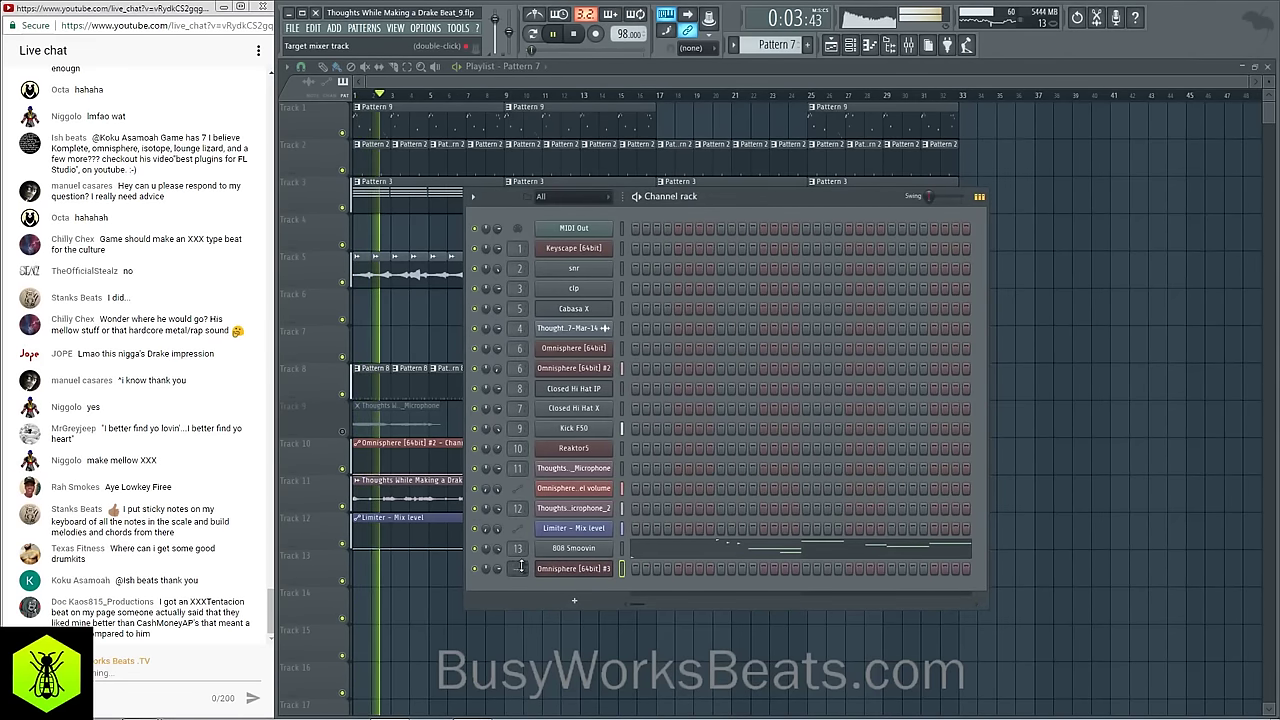
{"action": "left_click_drag", "start_coordinate": [521, 567], "coordinate": [521, 516]}
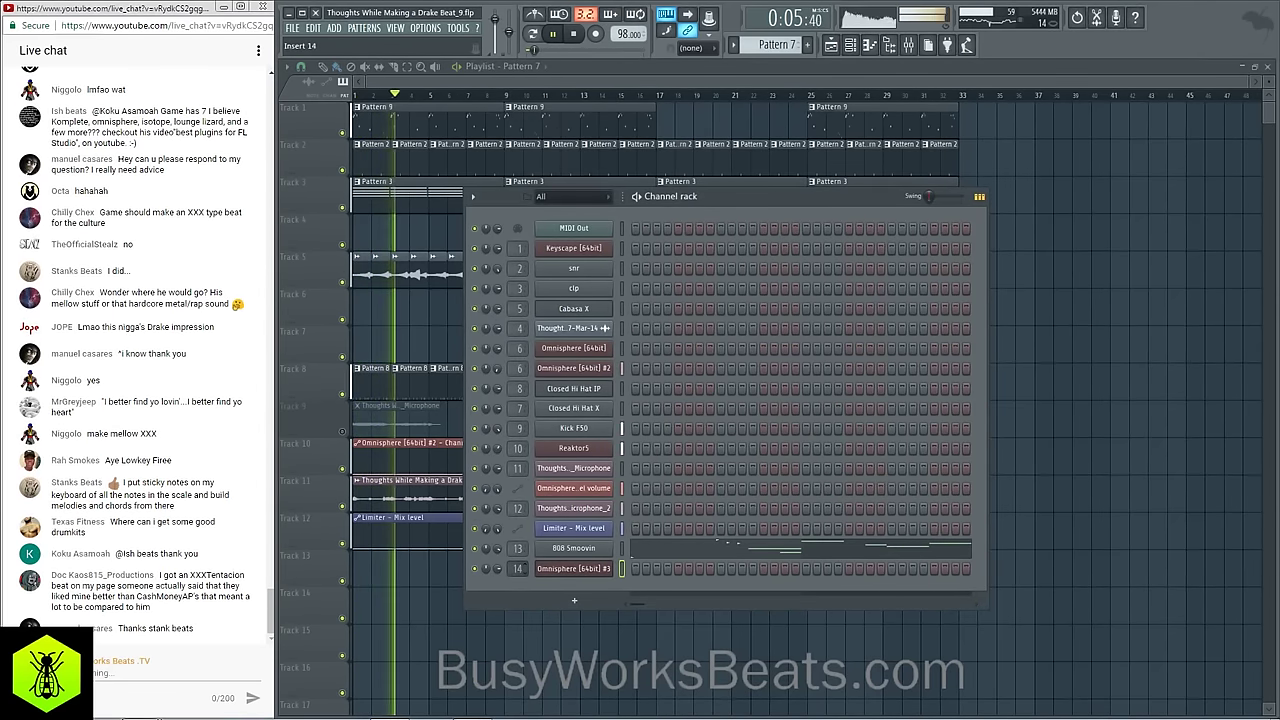
{"action": "left_click_drag", "start_coordinate": [770, 45], "coordinate": [787, 30]}
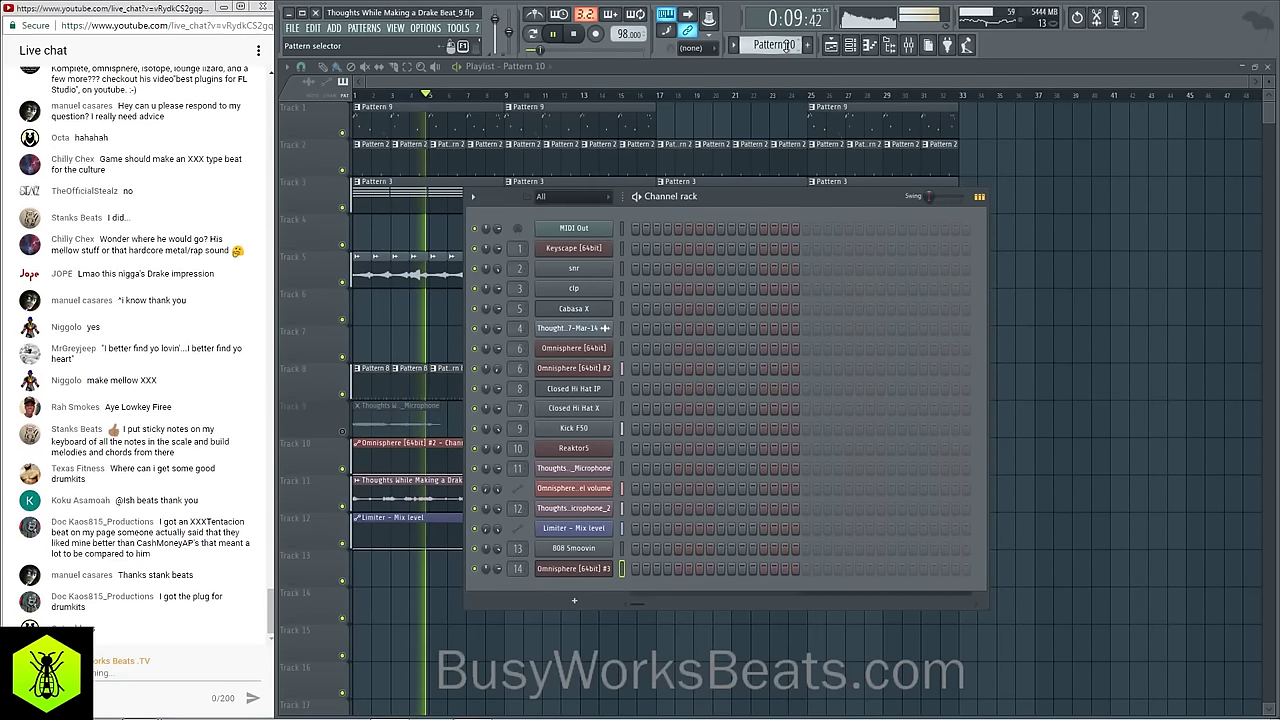
Step: Audition the Omnisphere #3 sound over the song, stop playback and lower the Insert 14 fader to about -12 dB
{"action": "left_click", "coordinate": [909, 45]}
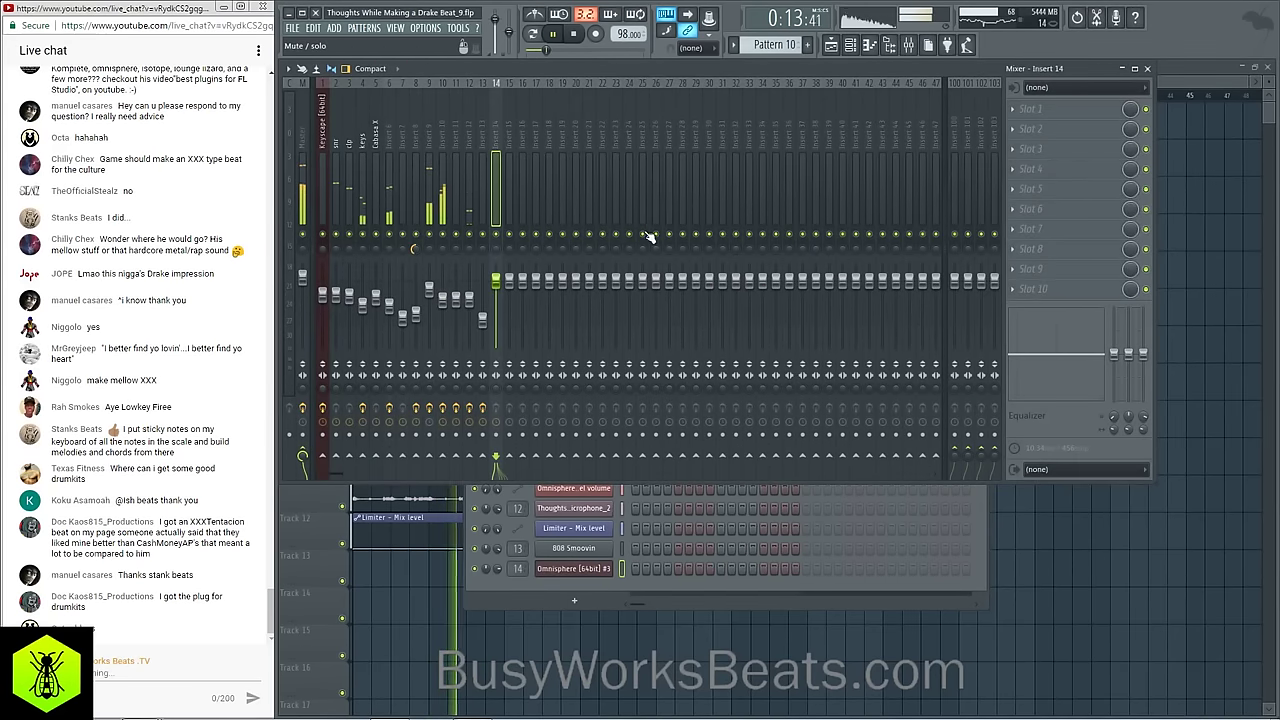
{"action": "left_click", "coordinate": [619, 570]}
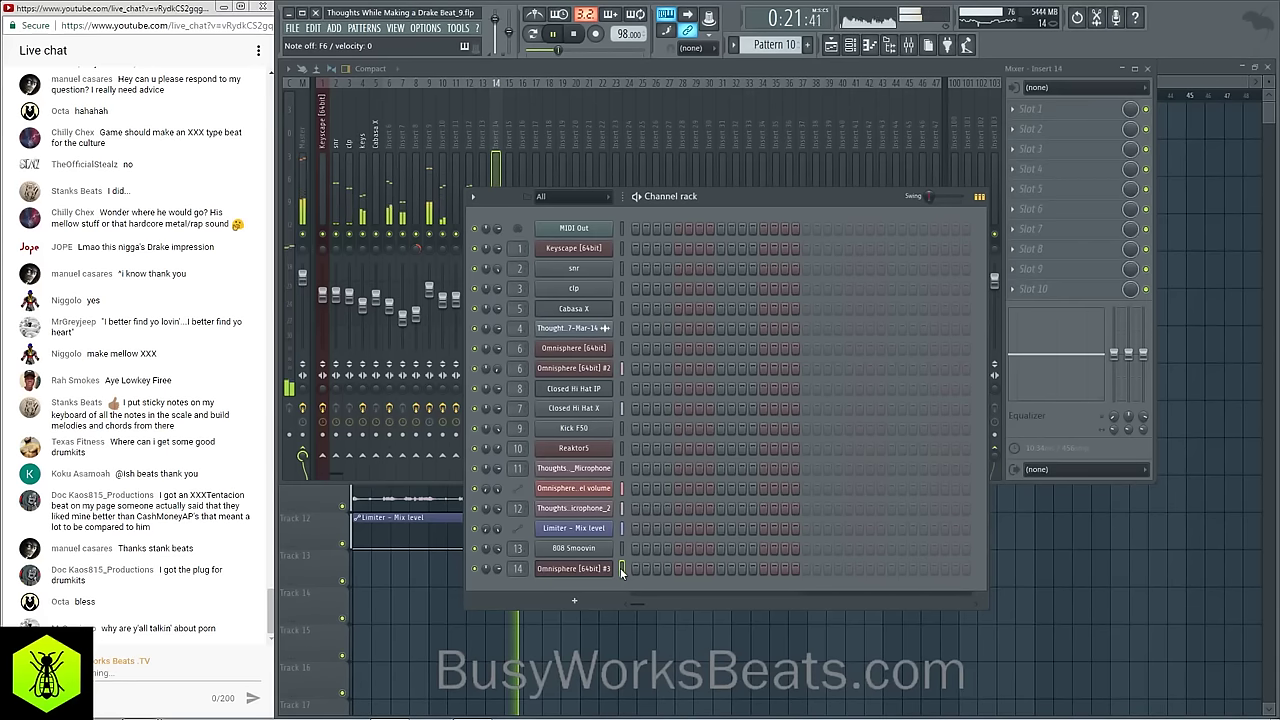
{"action": "key", "text": "space"}
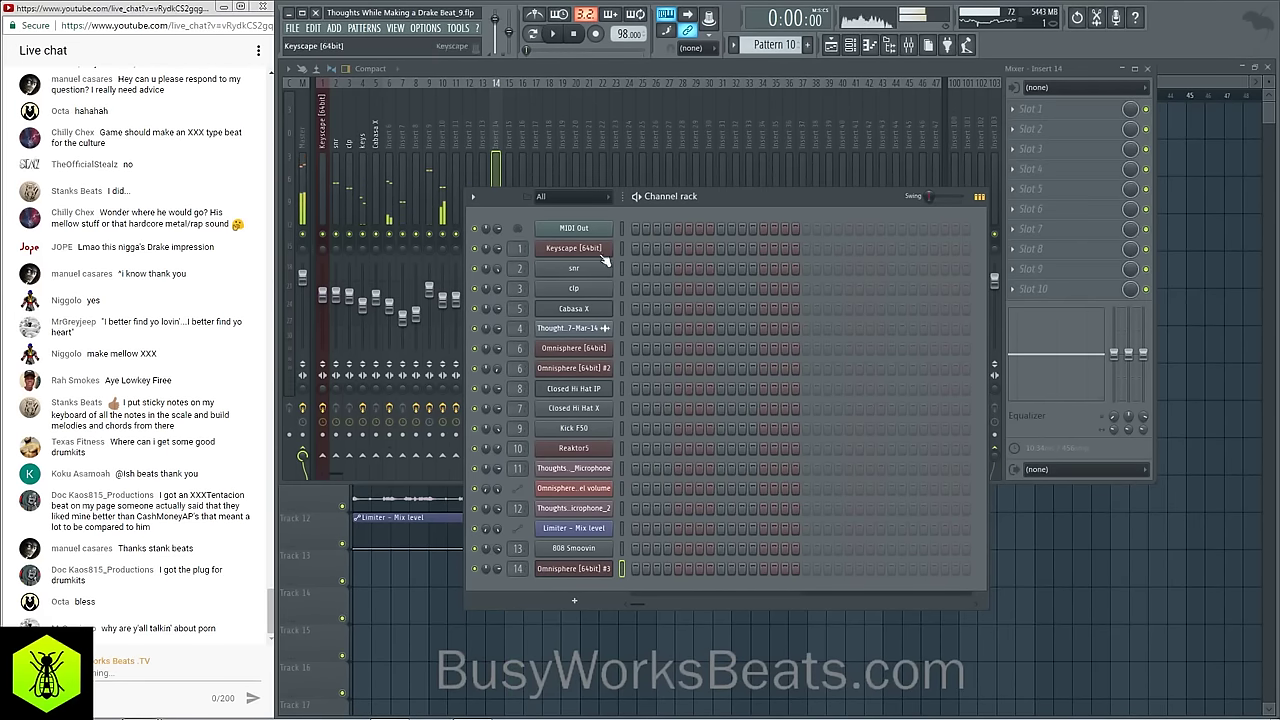
{"action": "left_click", "coordinate": [511, 74]}
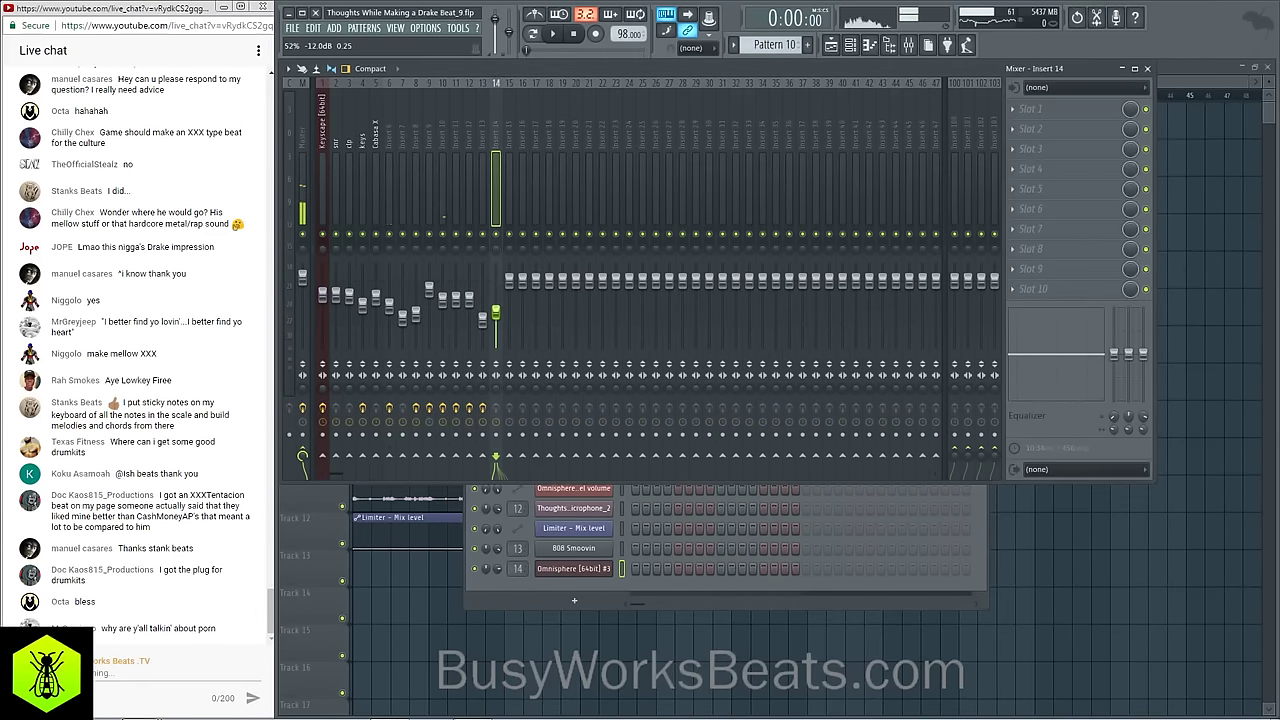
Step: Record an Omnisphere #3 melody over the song into Pattern 10 as notes and automation, disarm recording and play it back
{"action": "left_click", "coordinate": [595, 34]}
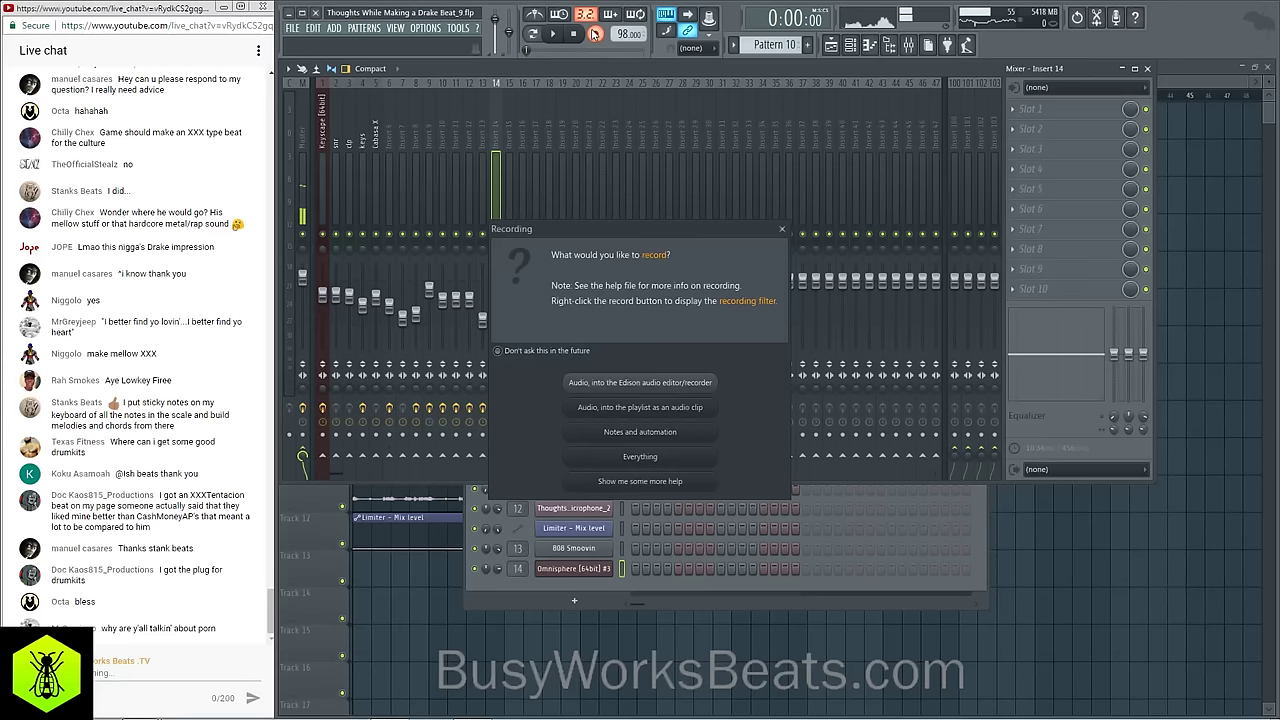
{"action": "left_click", "coordinate": [684, 432]}
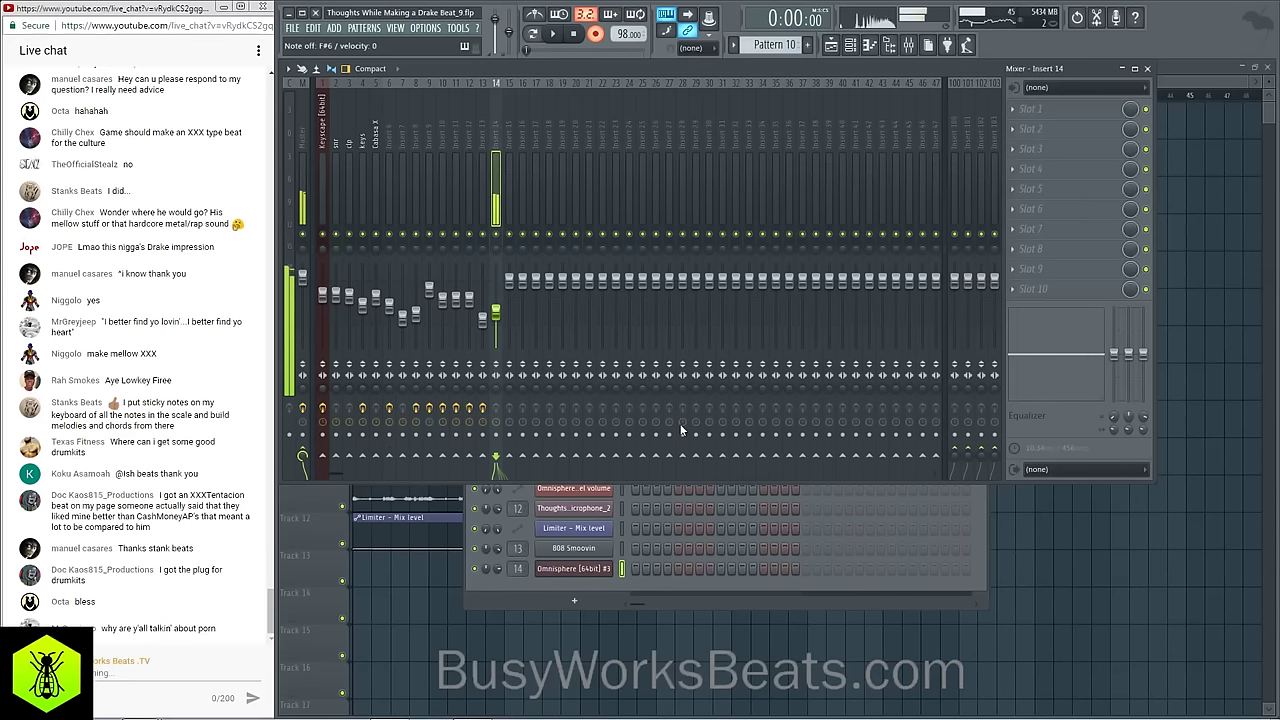
{"action": "key", "text": "space"}
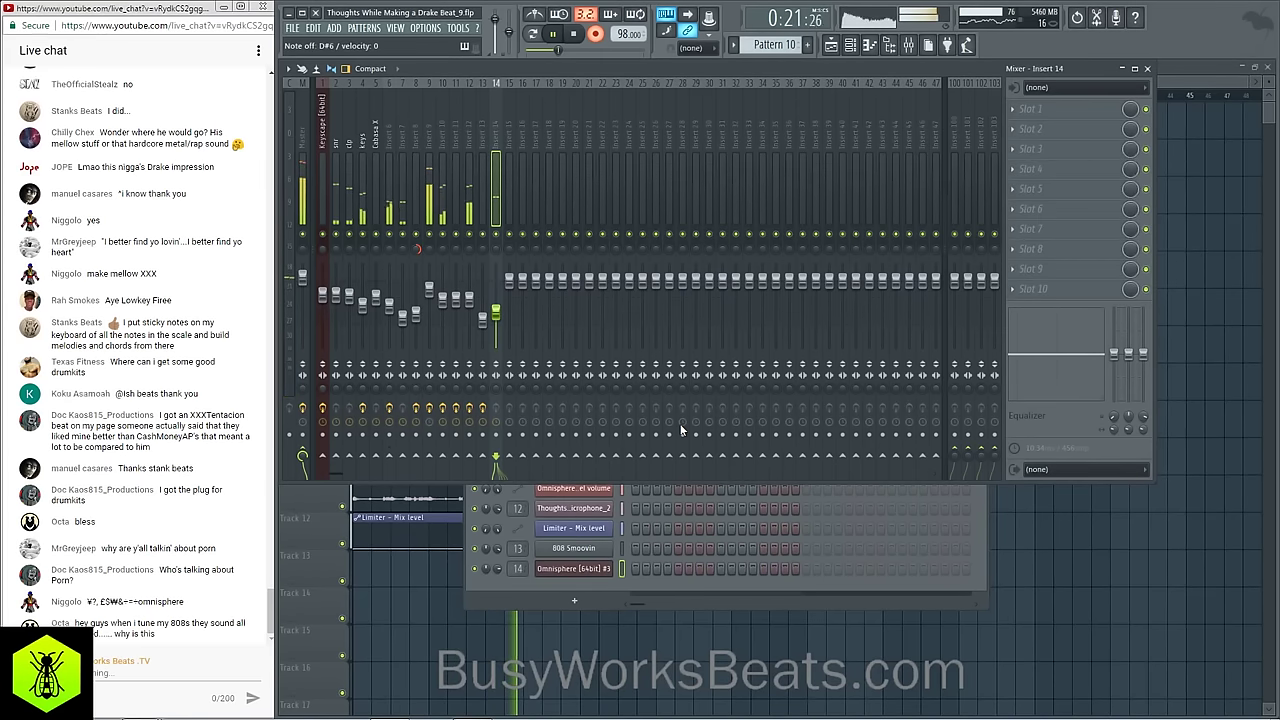
{"action": "key", "text": "space"}
{"action": "left_click", "coordinate": [597, 37]}
{"action": "key", "text": "space"}
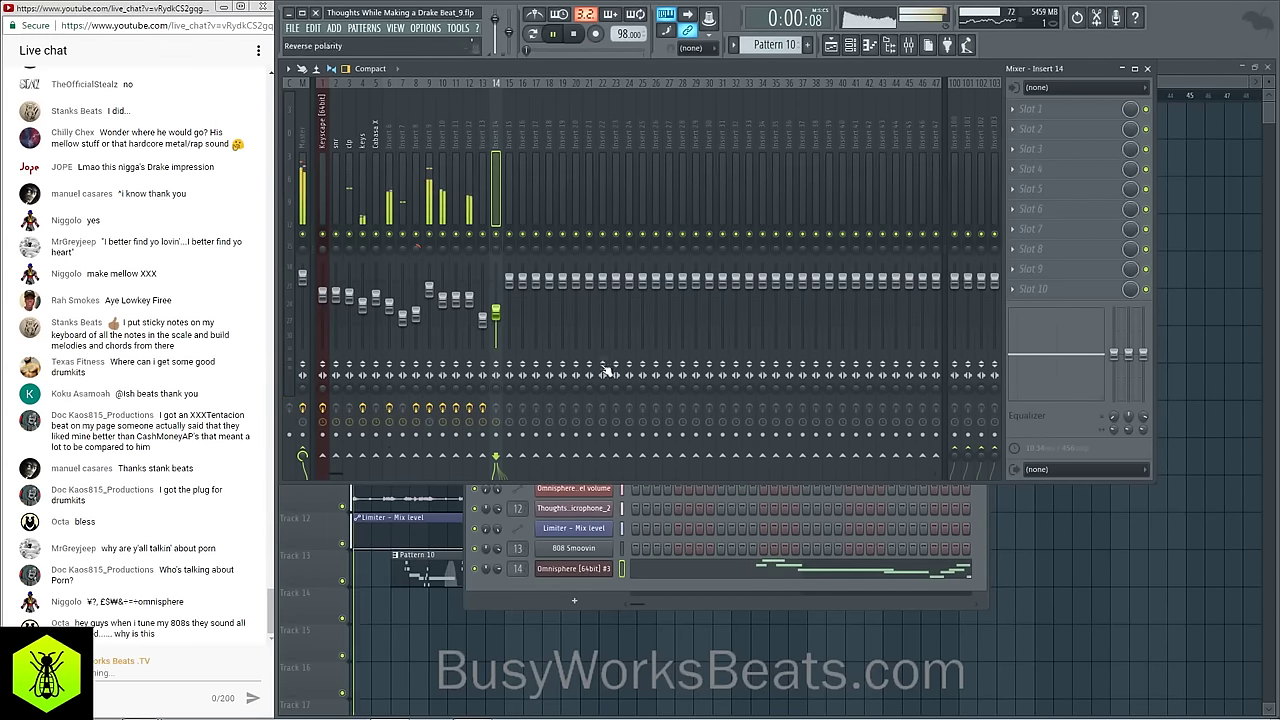
Step: Open the Omnisphere #3 channel's miscellaneous settings and adjust its time shift while replaying the recorded melody against the song
{"action": "left_click", "coordinate": [562, 569]}
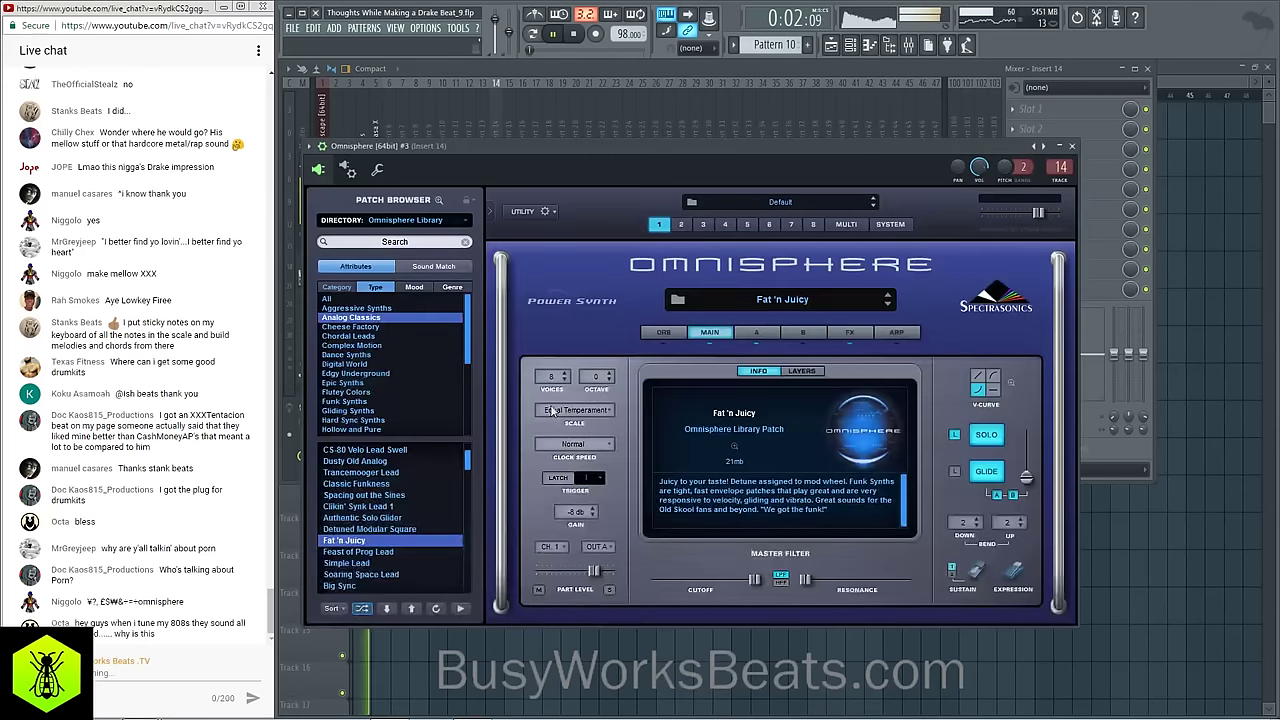
{"action": "left_click", "coordinate": [381, 170]}
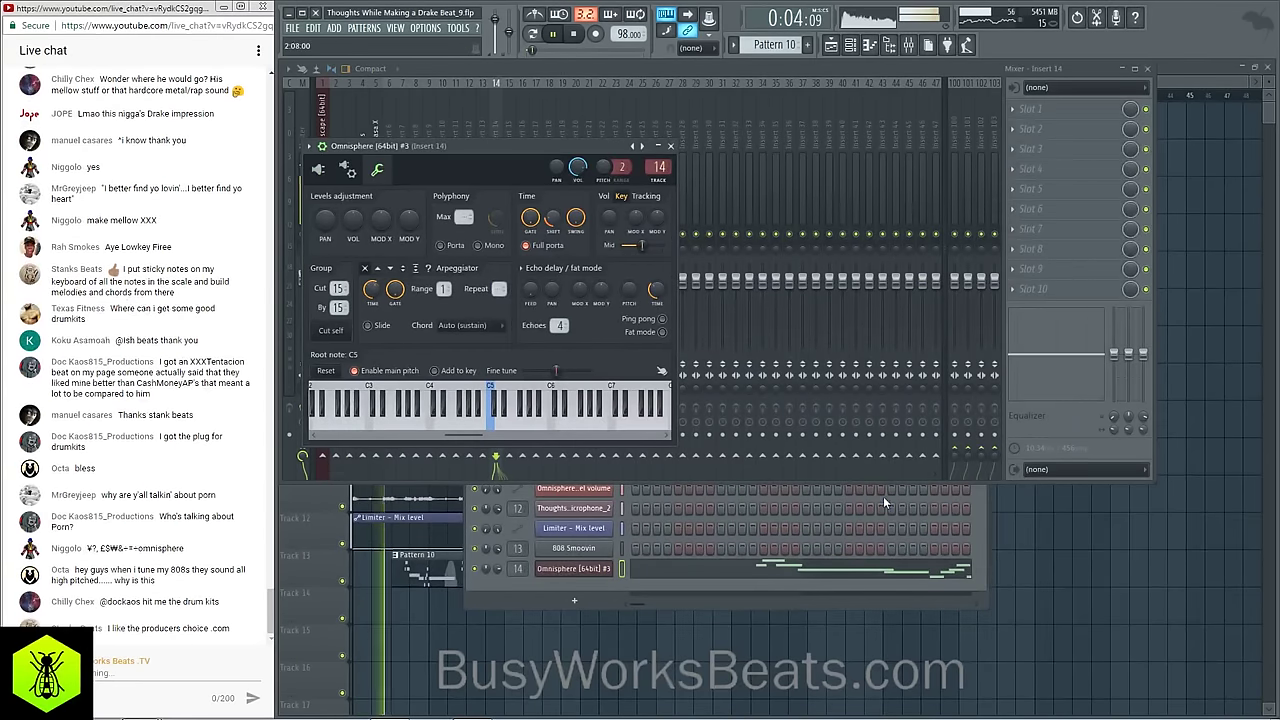
{"action": "key", "text": "space"}
{"action": "right_click", "coordinate": [1126, 503]}
{"action": "key", "text": "space"}
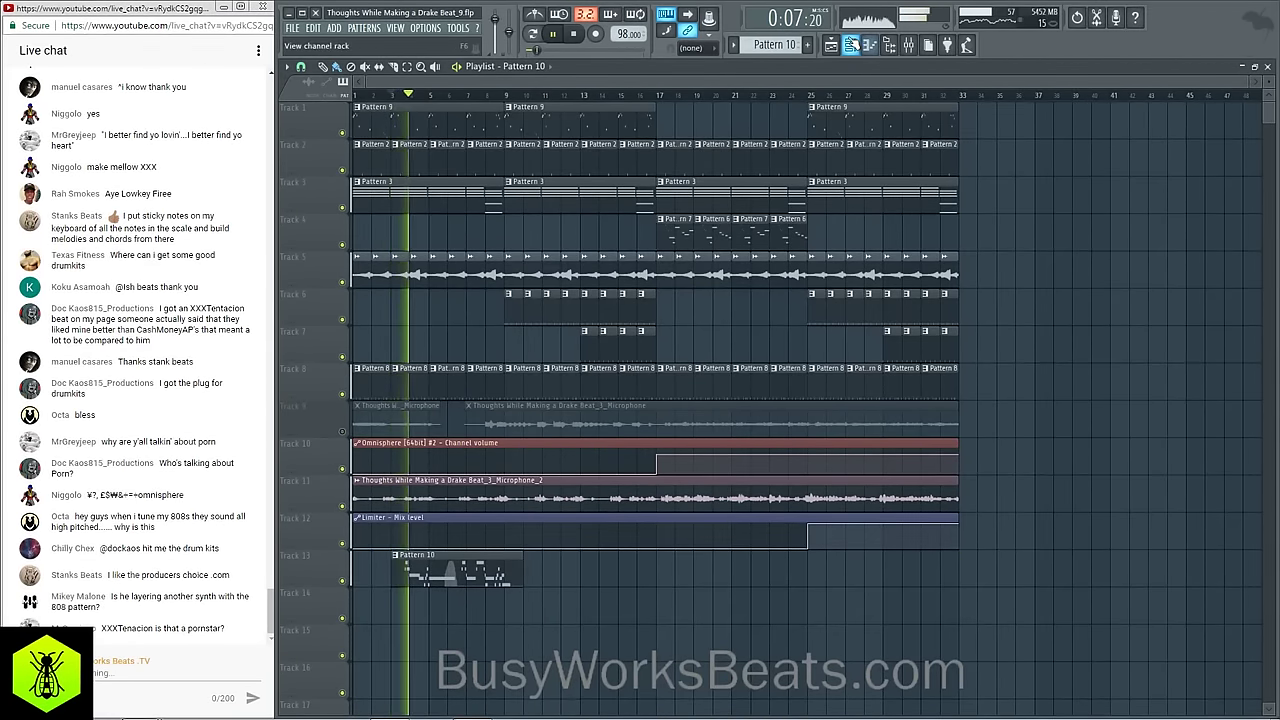
{"action": "left_click", "coordinate": [852, 46]}
{"action": "left_click", "coordinate": [578, 570]}
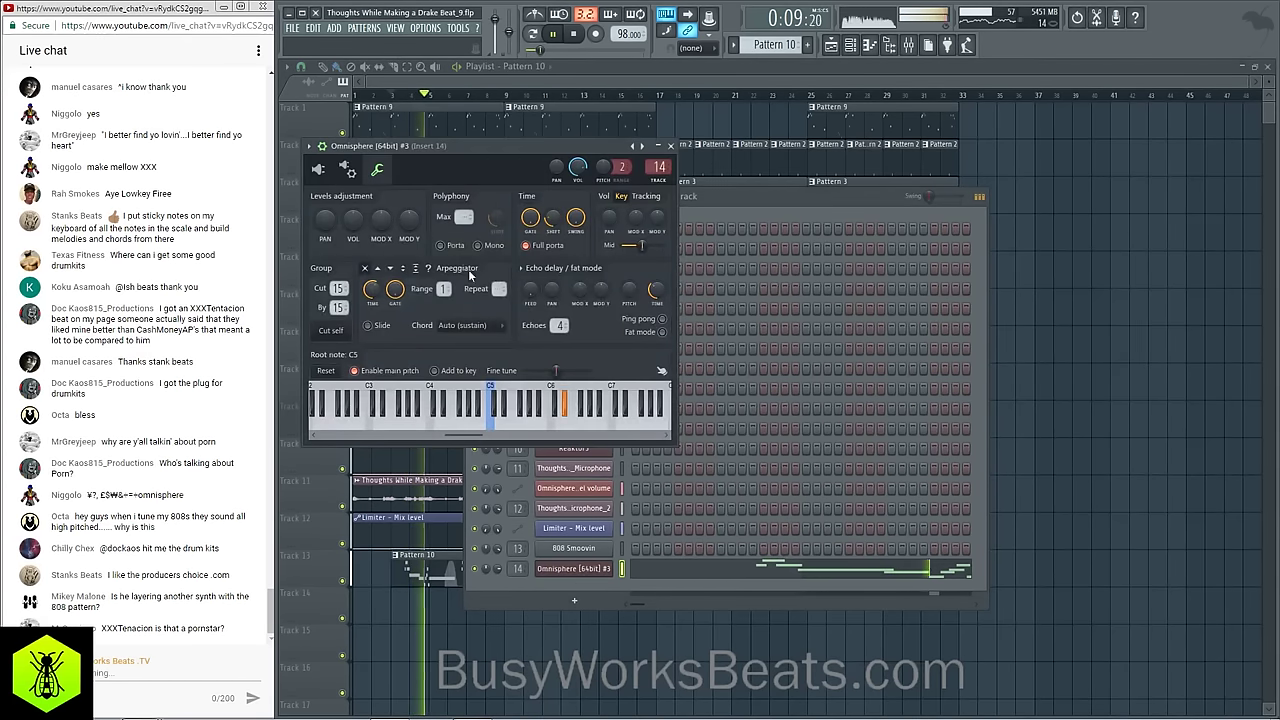
{"action": "key", "text": "space"}
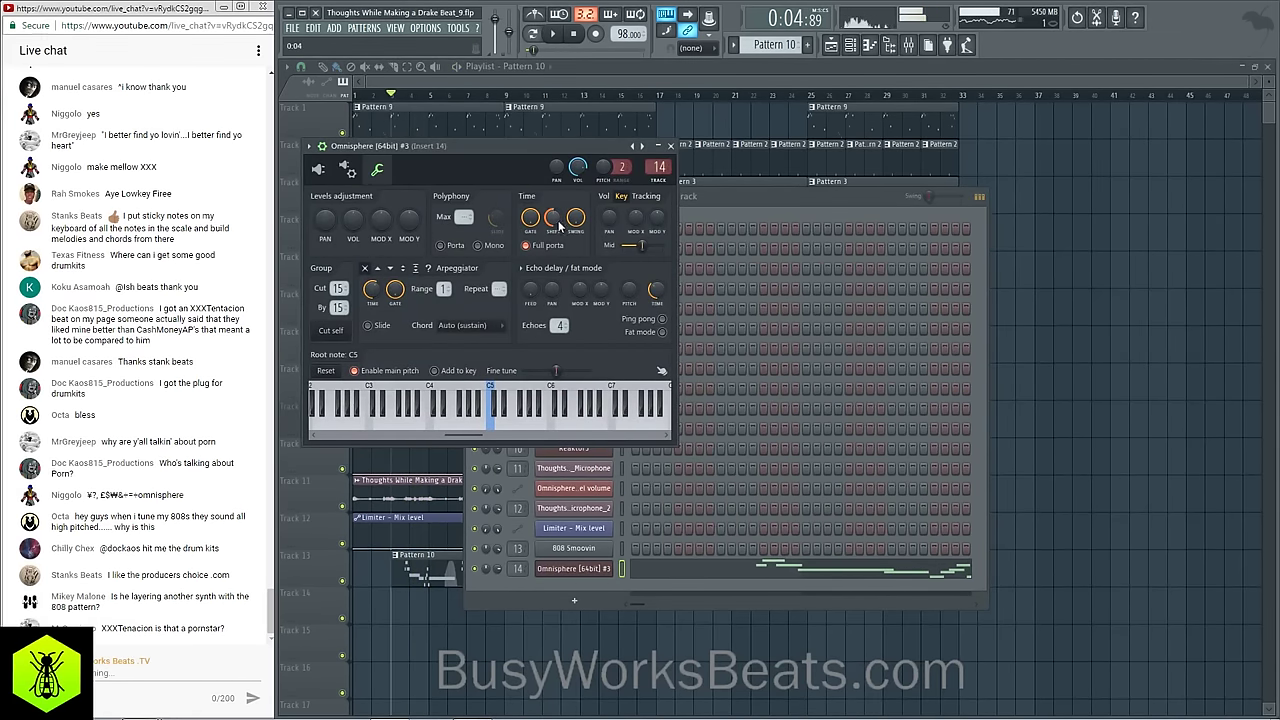
{"action": "key", "text": "space"}
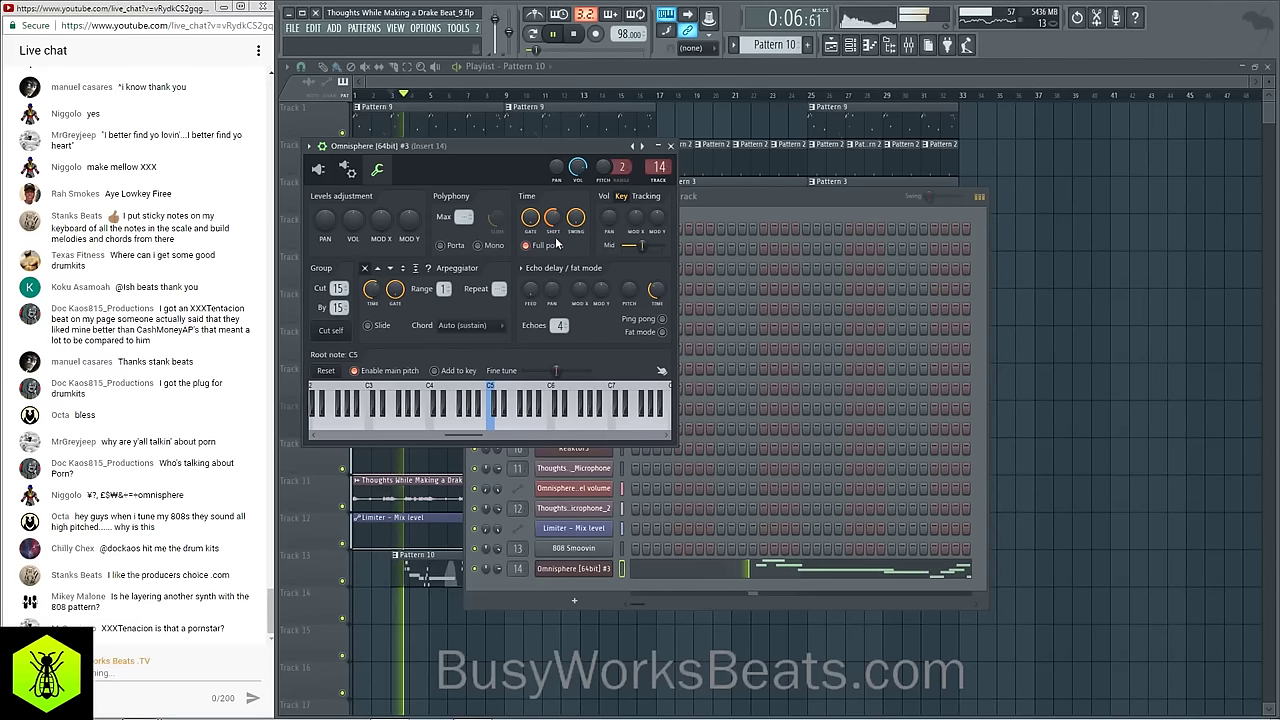
Step: Lower the Insert 14 fader further while the Omnisphere melody plays, return to the playlist and stop playback
{"action": "left_click", "coordinate": [908, 45]}
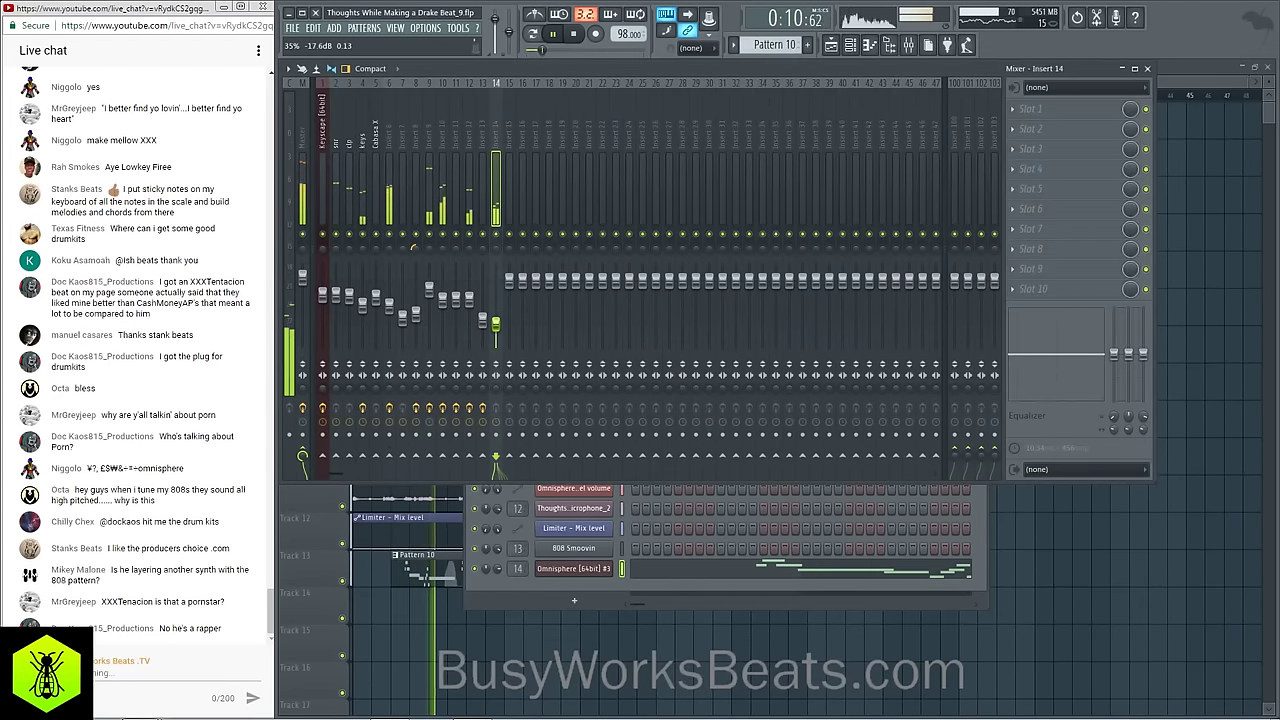
{"action": "right_click", "coordinate": [1134, 557]}
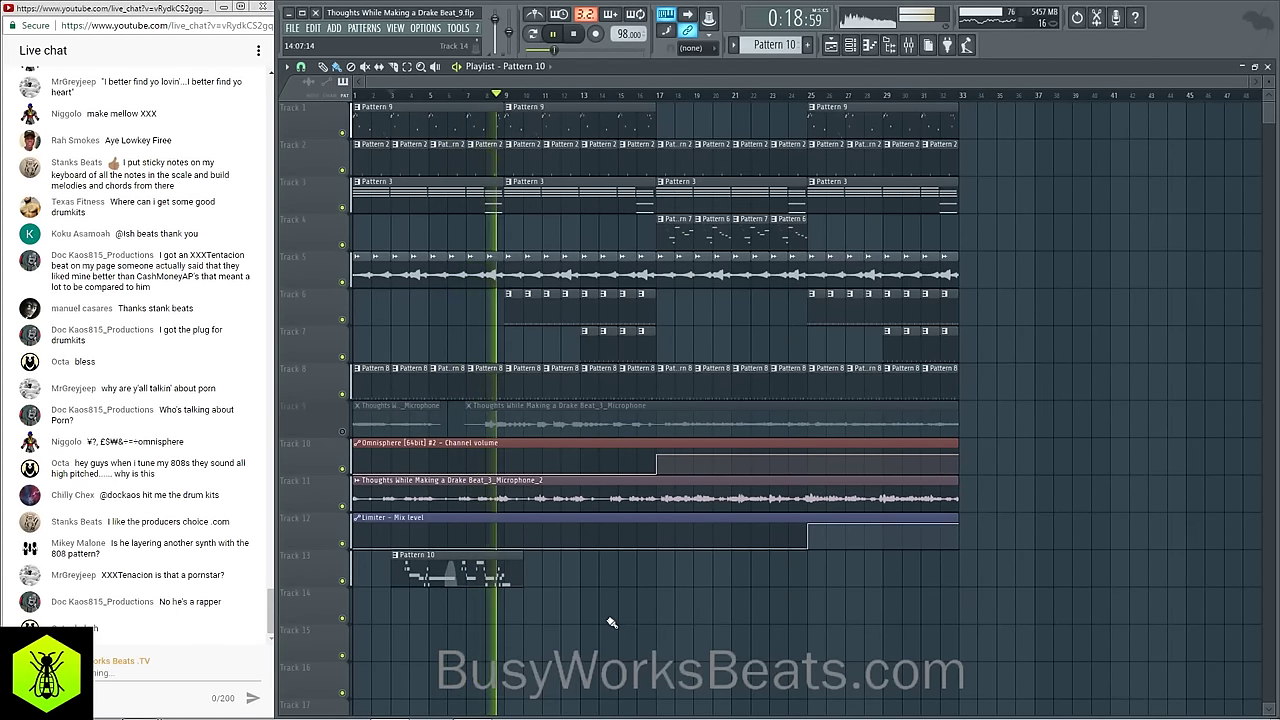
{"action": "key", "text": "space"}
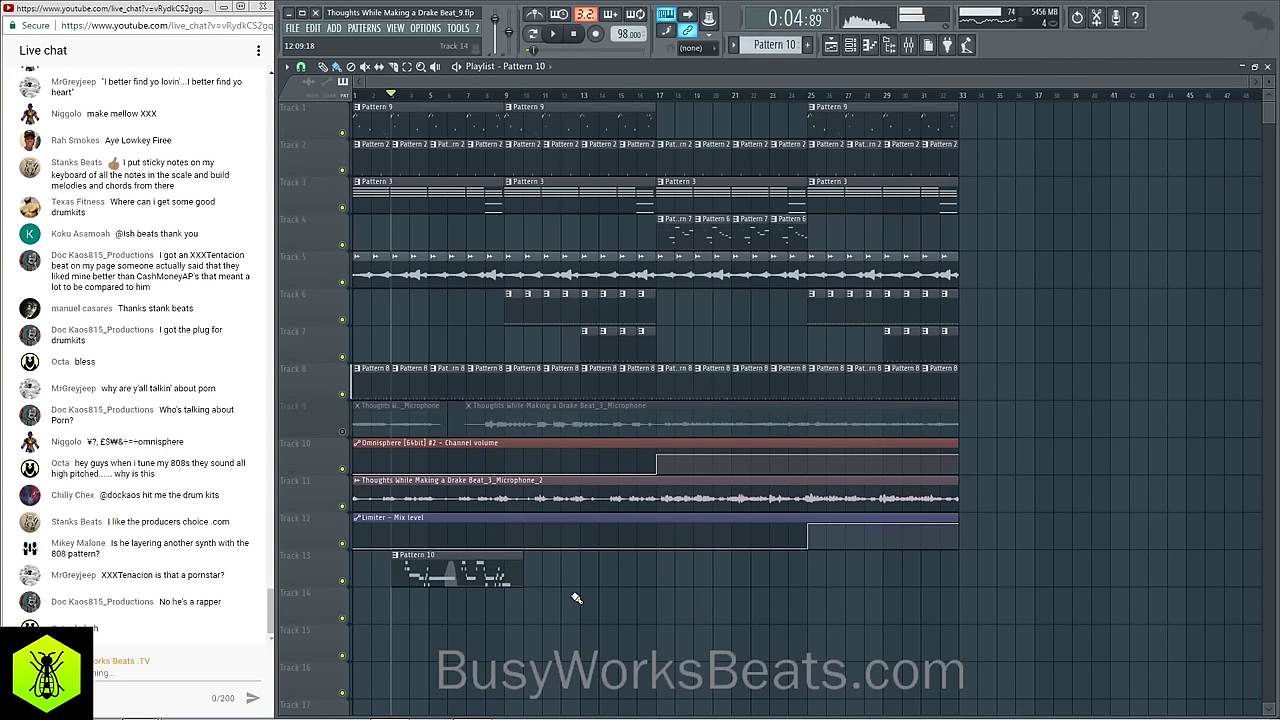
Step: Play the song from bar 17, raising the Insert 13 fader to about -8.8 dB and the Insert 12 fader slightly
{"action": "left_click", "coordinate": [657, 100]}
{"action": "key", "text": "space"}
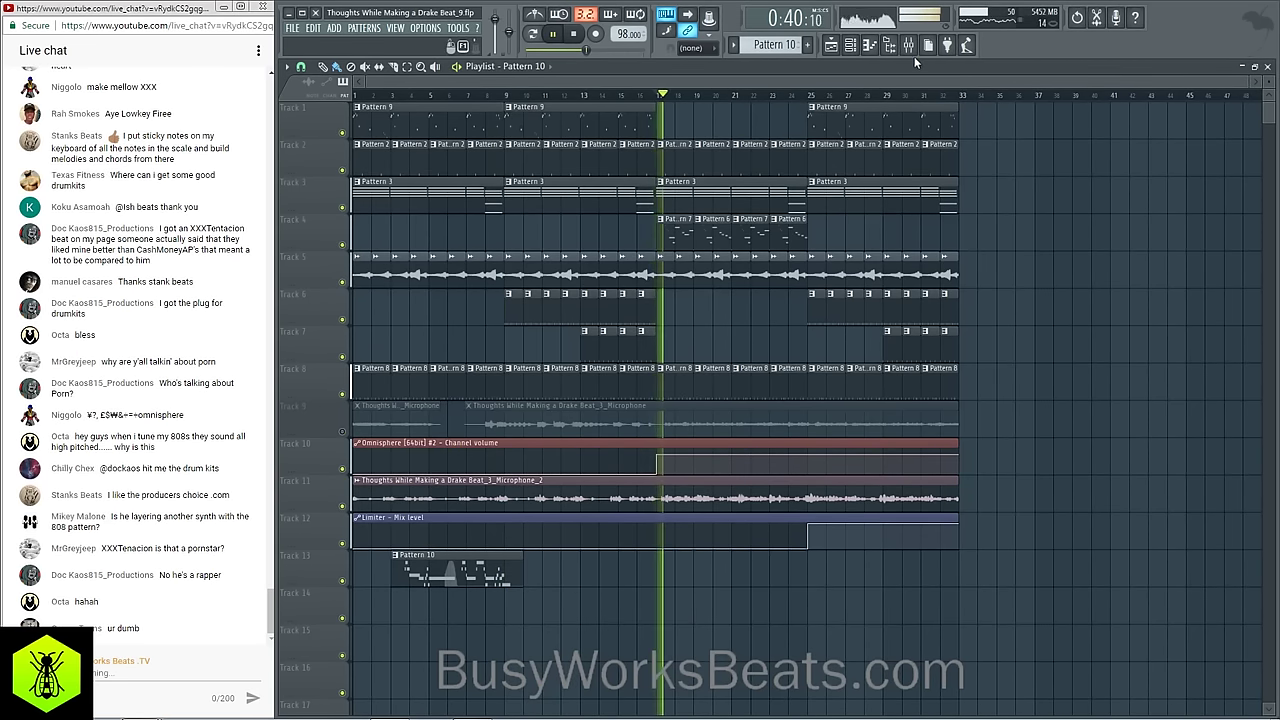
{"action": "key", "text": "F9"}
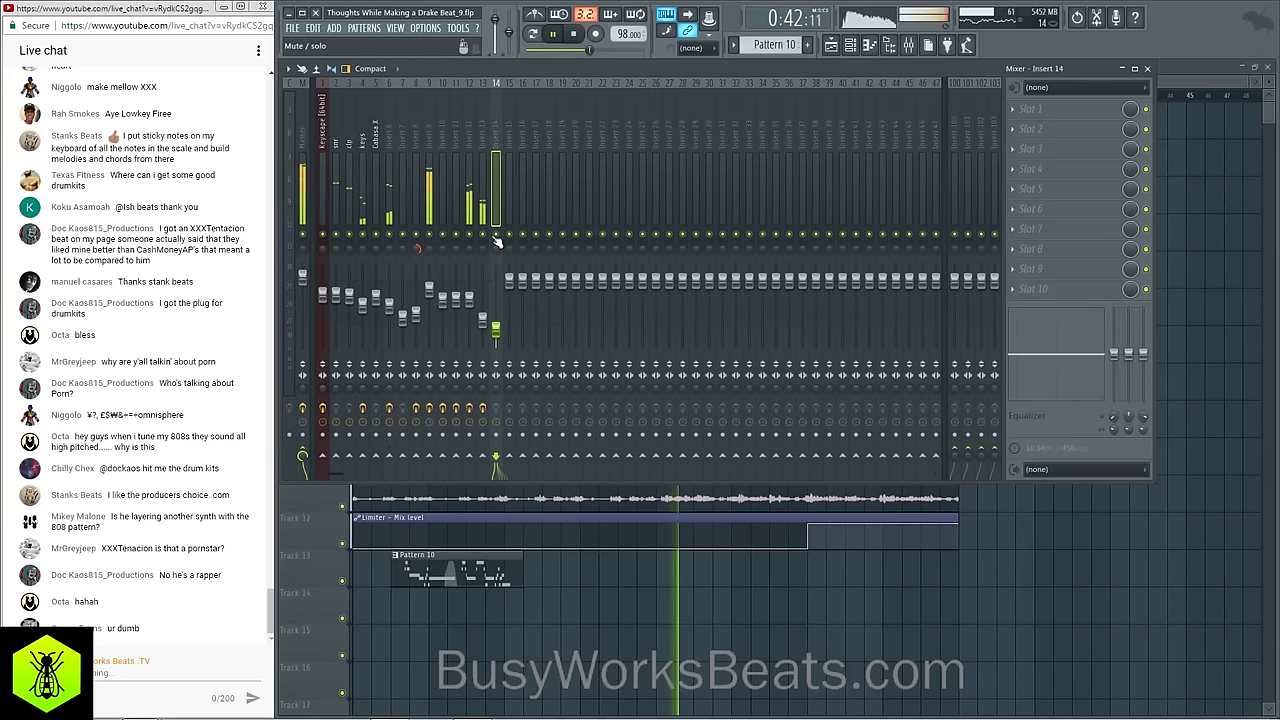
{"action": "left_click", "coordinate": [482, 305]}
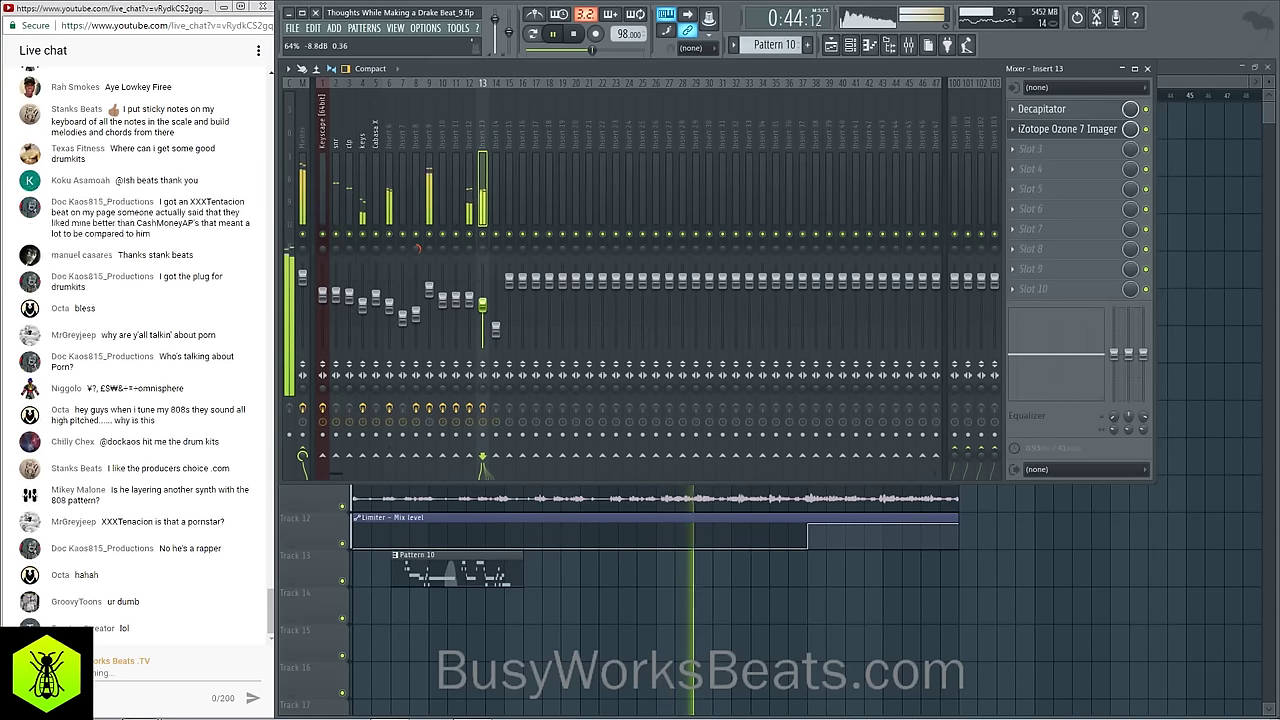
{"action": "left_click_drag", "start_coordinate": [483, 307], "coordinate": [483, 304]}
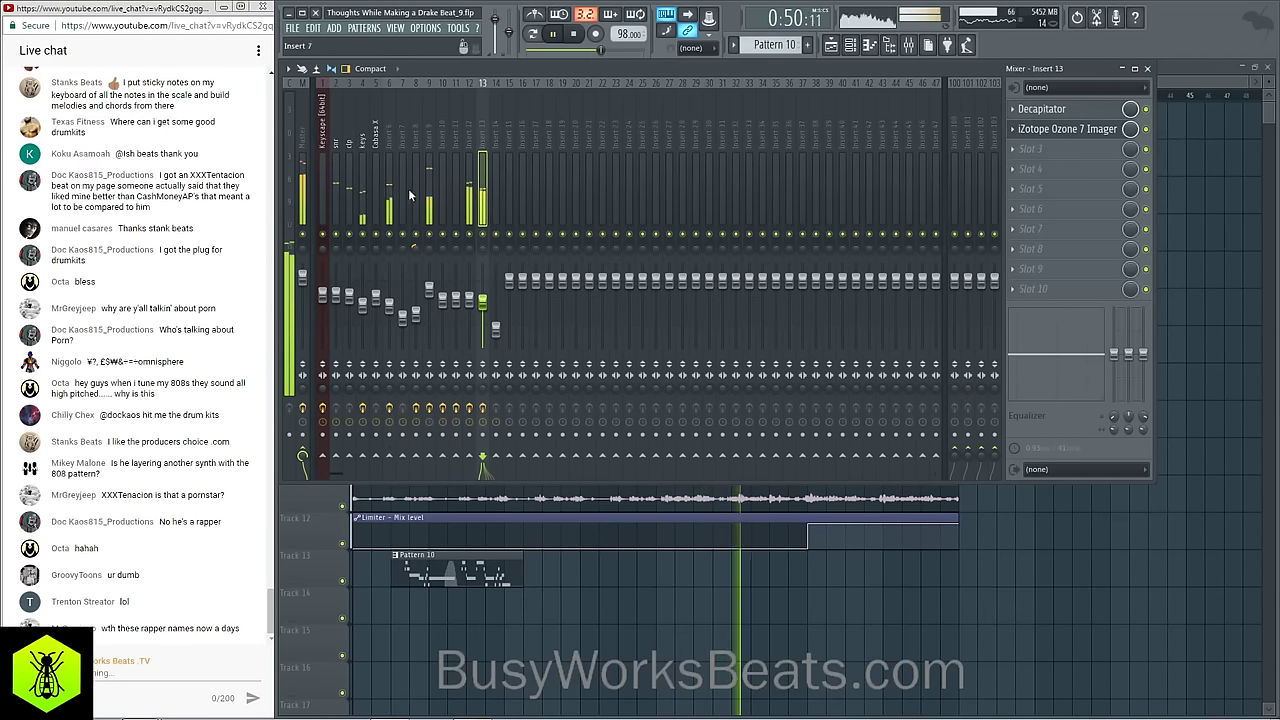
{"action": "left_click", "coordinate": [470, 137]}
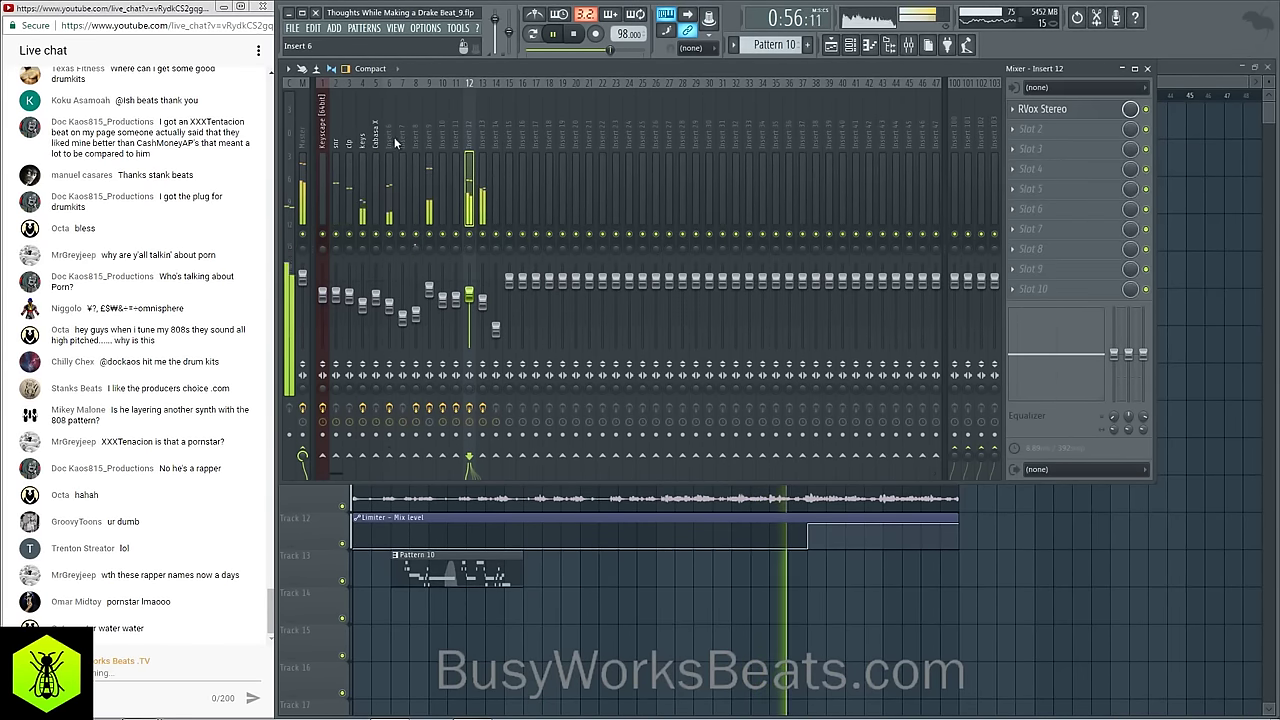
{"action": "left_click", "coordinate": [651, 611]}
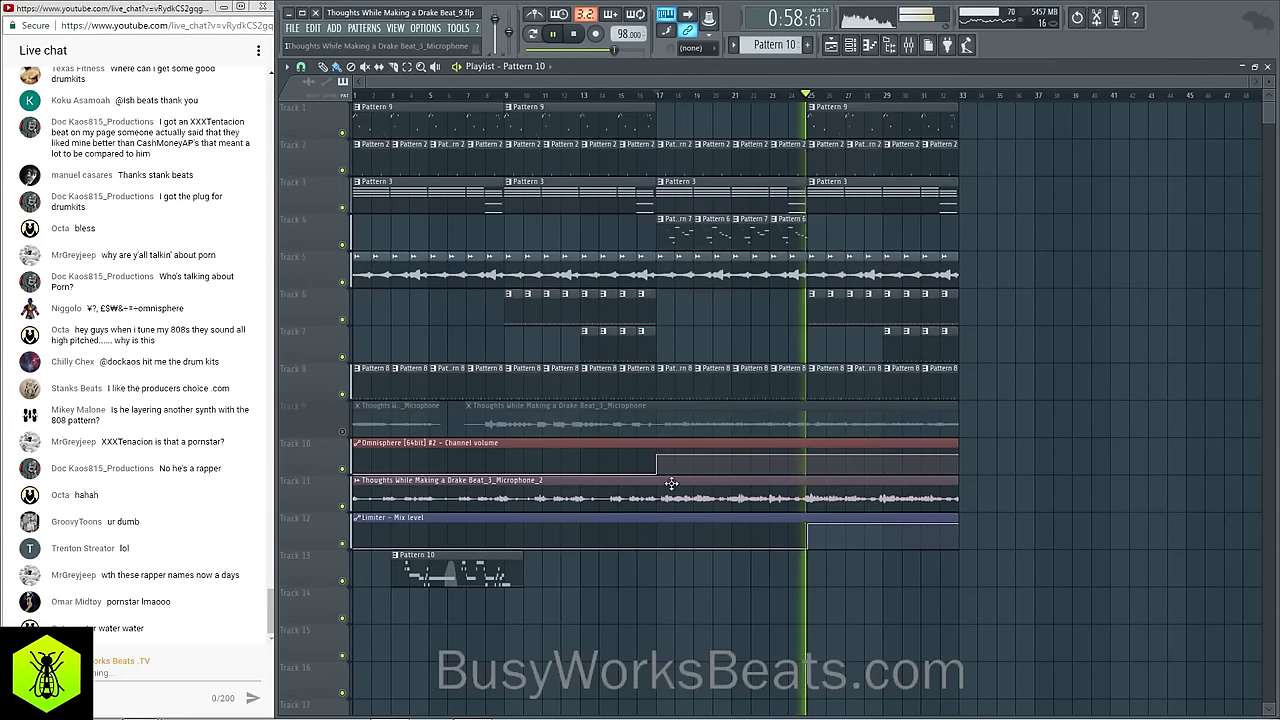
Step: Add a short F4 slide note to Pattern 6's 808 Smoovin part under the last A#4, ending exactly at bar 3
{"action": "left_click", "coordinate": [776, 226]}
{"action": "left_click", "coordinate": [792, 270]}
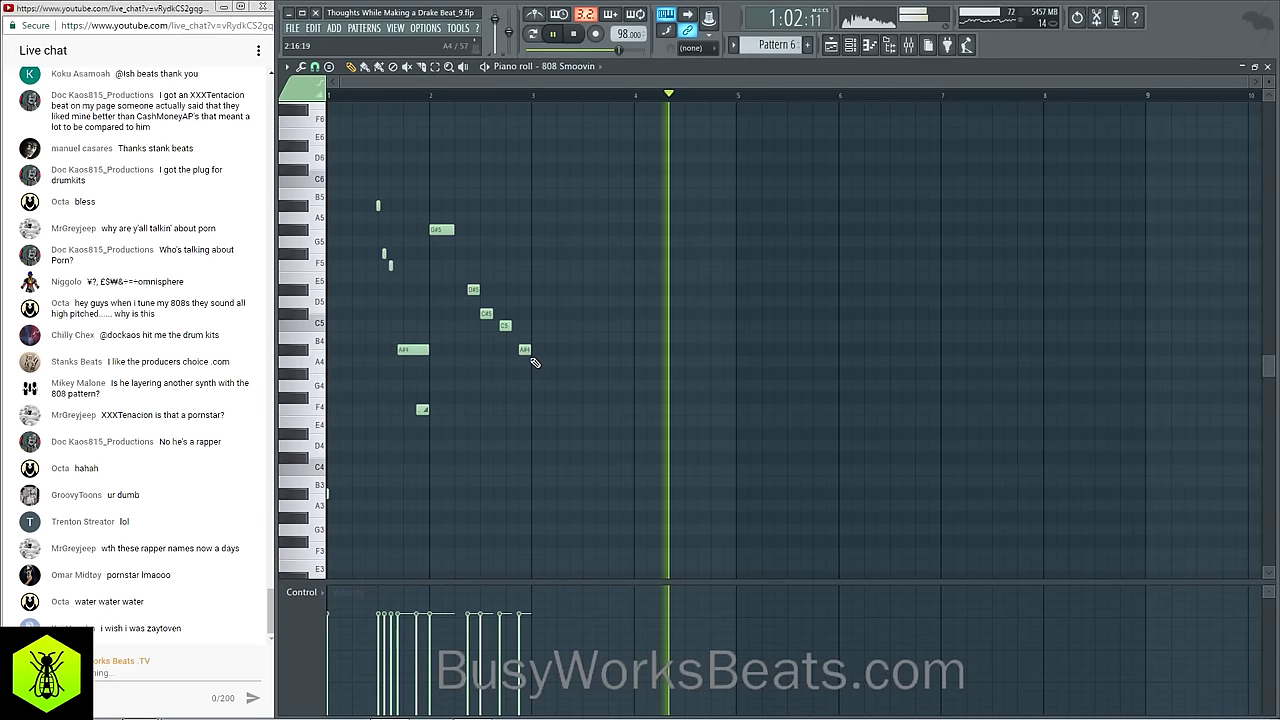
{"action": "left_click", "coordinate": [423, 409]}
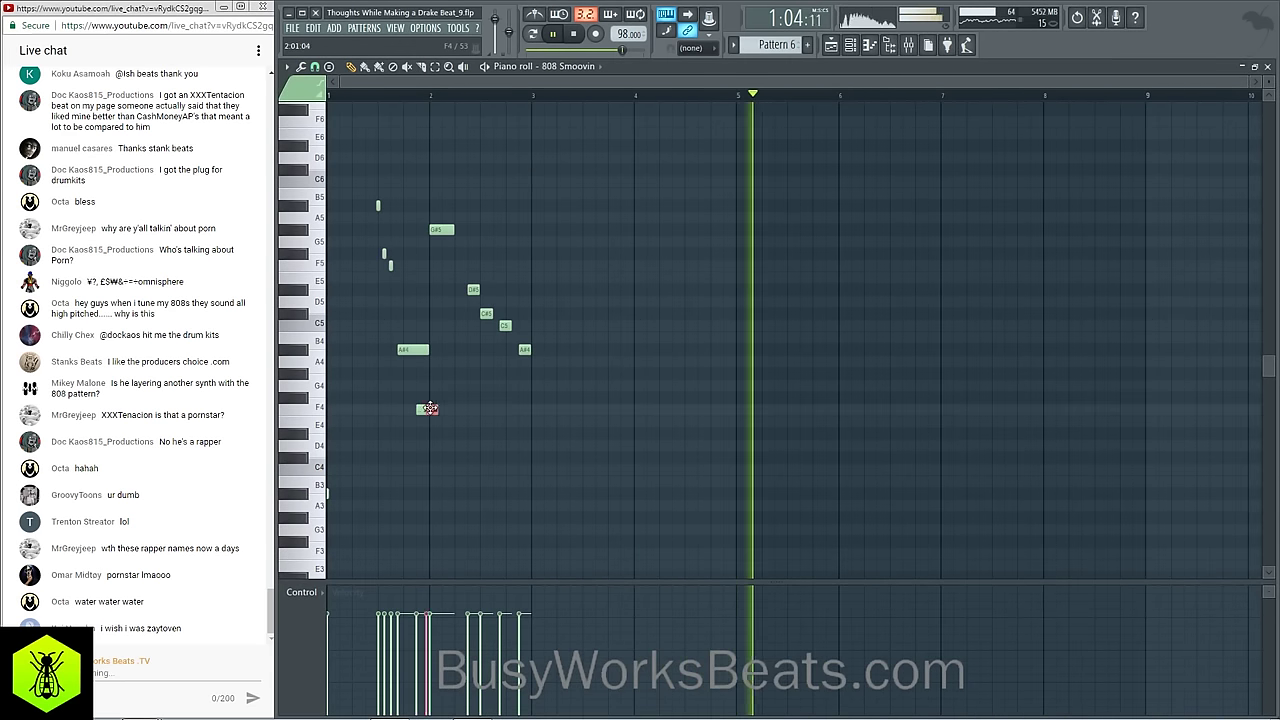
{"action": "left_click", "coordinate": [525, 409]}
{"action": "scroll", "coordinate": [513, 98], "scroll_direction": "up", "scroll_amount": 4}
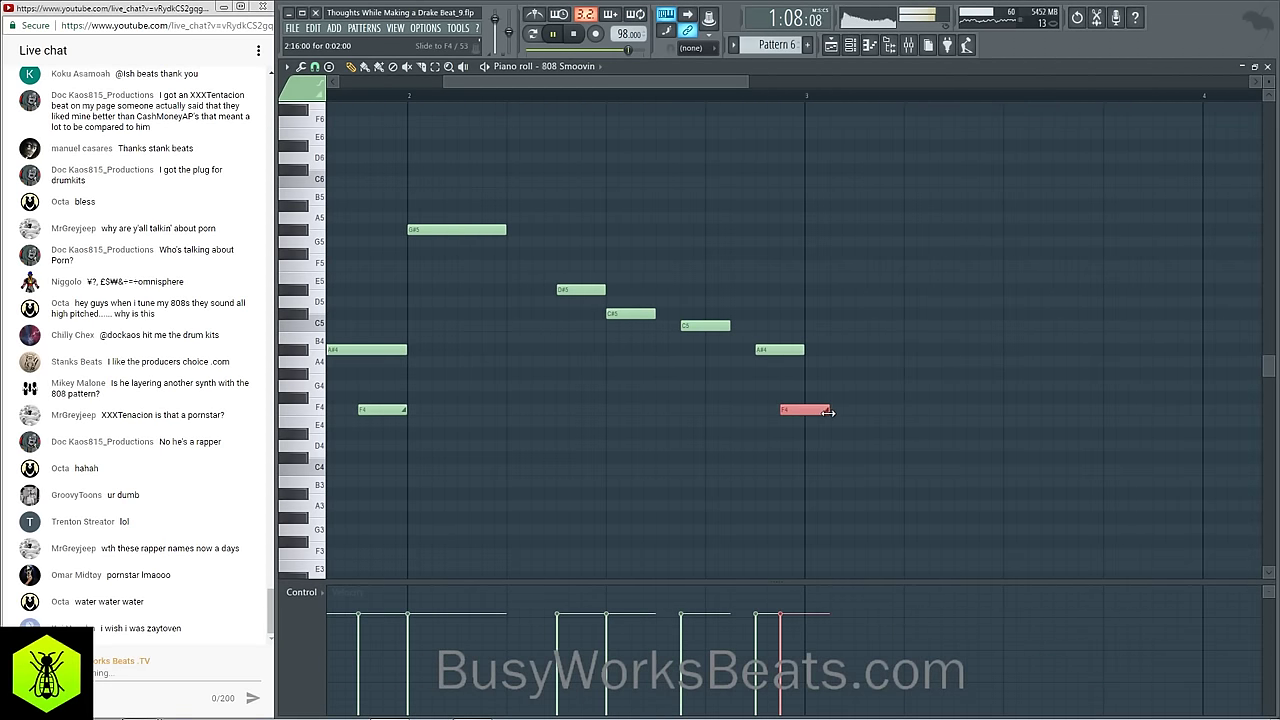
{"action": "left_click_drag", "start_coordinate": [828, 412], "coordinate": [802, 411]}
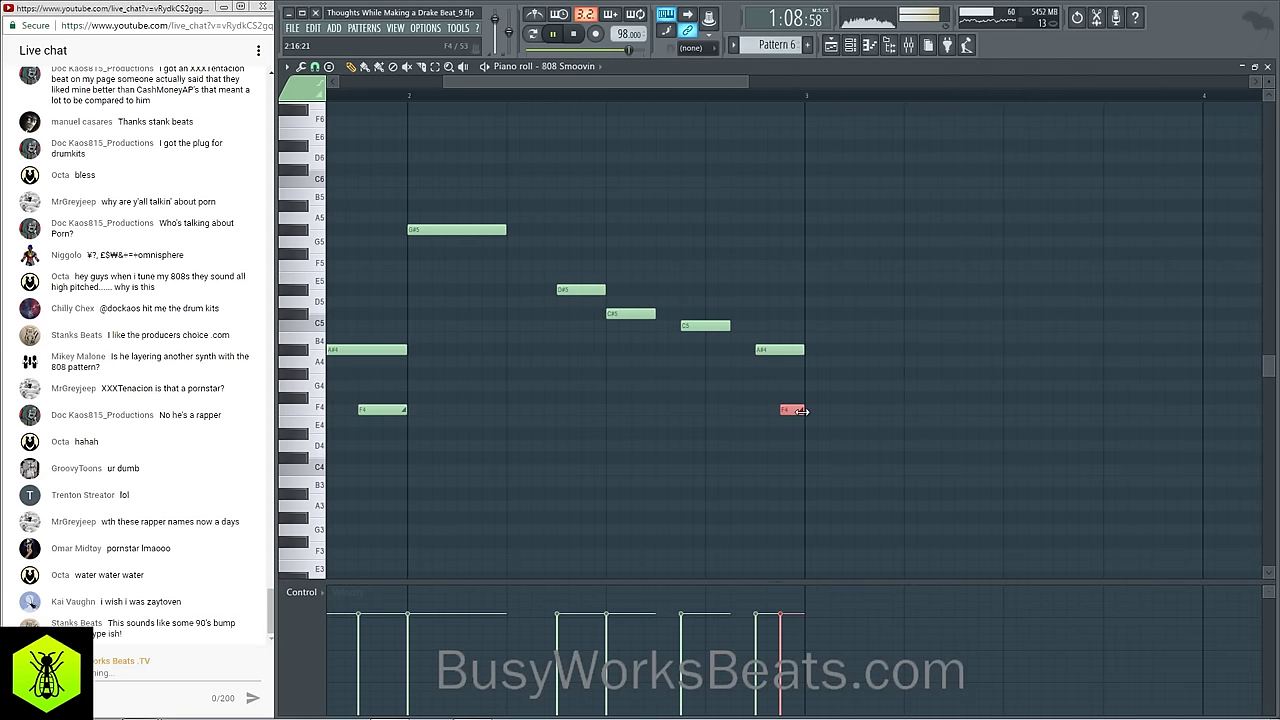
{"action": "left_click", "coordinate": [1267, 66]}
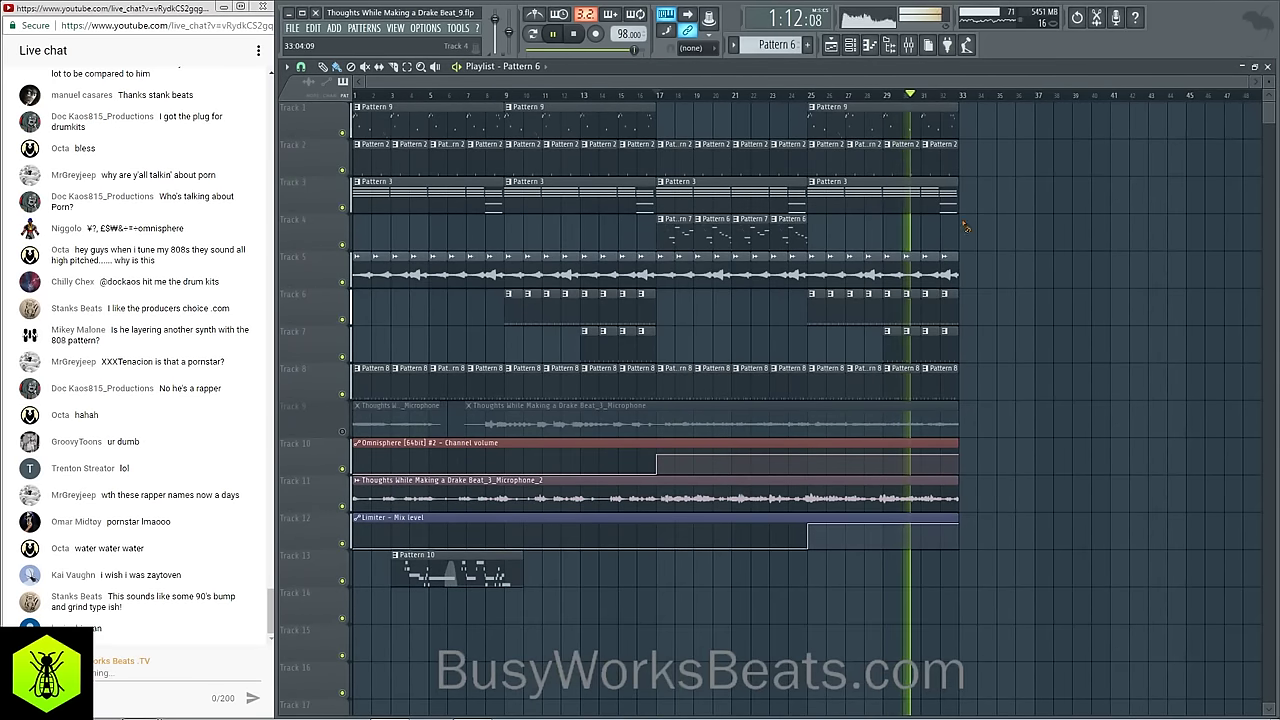
Step: Duplicate the whole 32-bar arrangement from bar 33 in the same tracks, leaving out the Microphone_2 vocal clip
{"action": "left_click_drag", "start_coordinate": [1036, 615], "coordinate": [973, 158]}
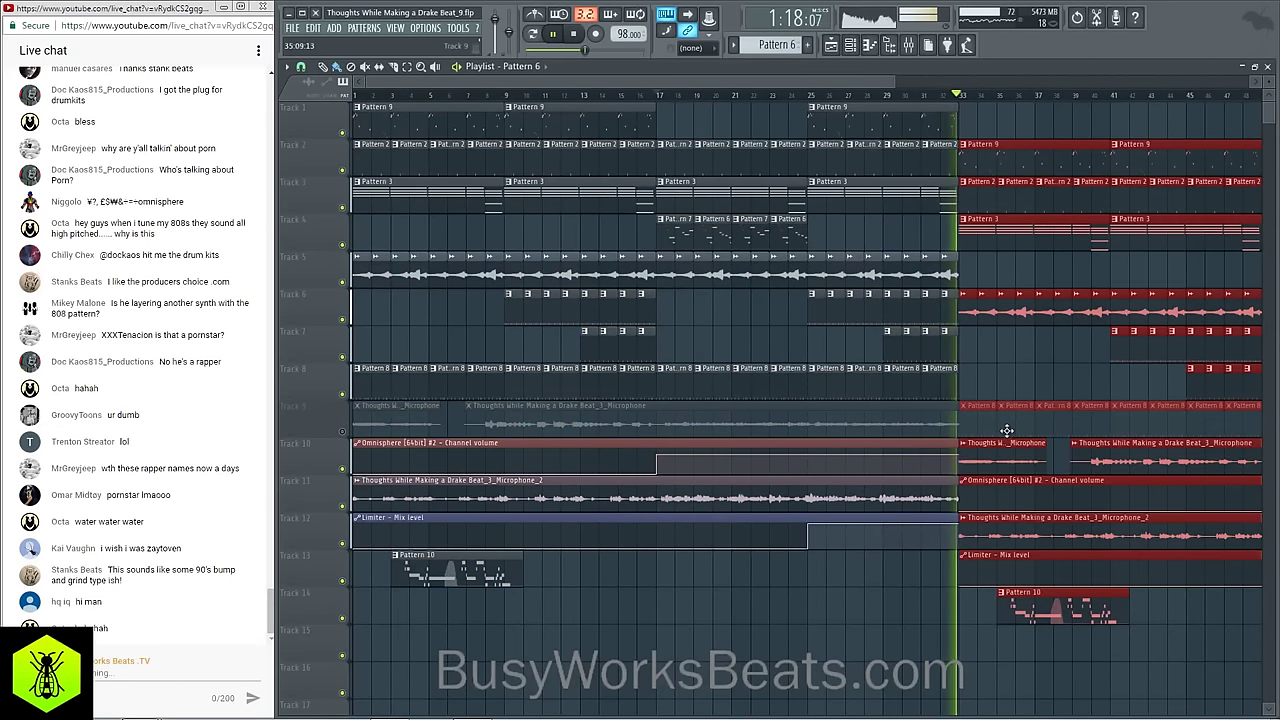
{"action": "right_click", "coordinate": [1011, 490]}
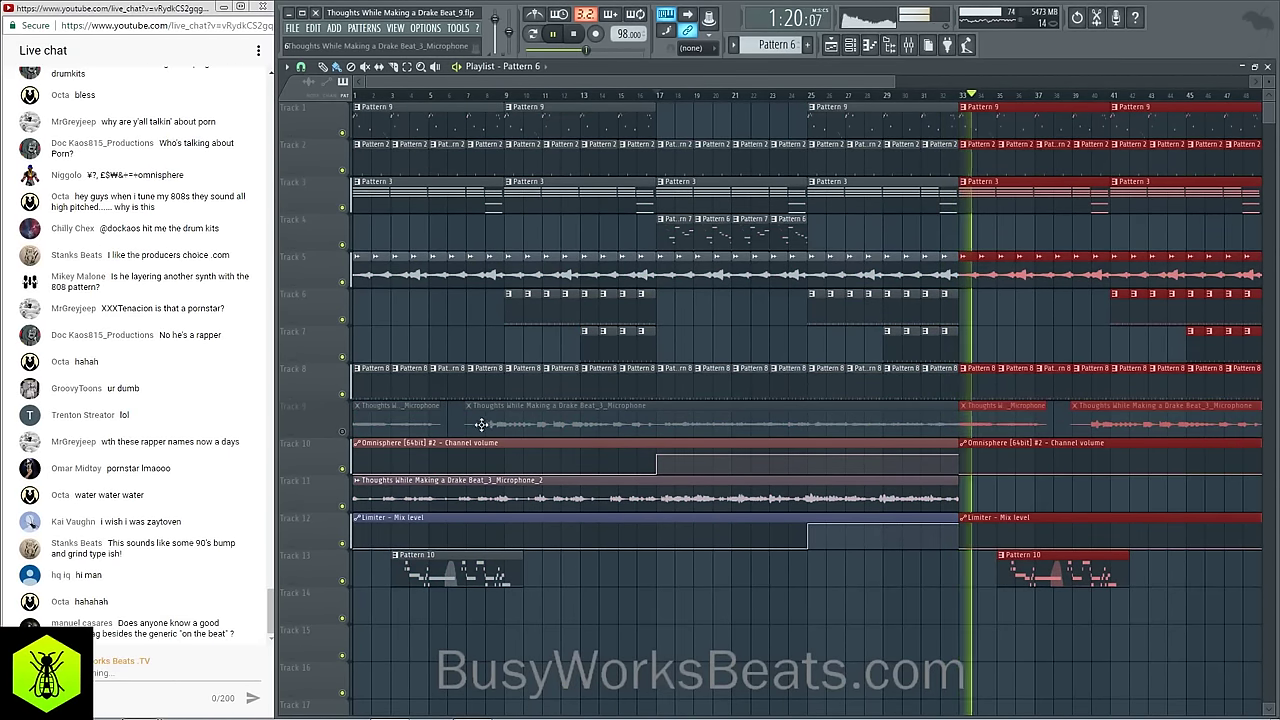
Step: Unmute playlist track 9 and delete its original microphone clips from the first 32 bars
{"action": "left_click", "coordinate": [343, 431]}
{"action": "left_click_drag", "start_coordinate": [565, 422], "coordinate": [421, 417]}
{"action": "key", "text": "Delete"}
{"action": "scroll", "coordinate": [528, 97], "scroll_direction": "down", "scroll_amount": 2}
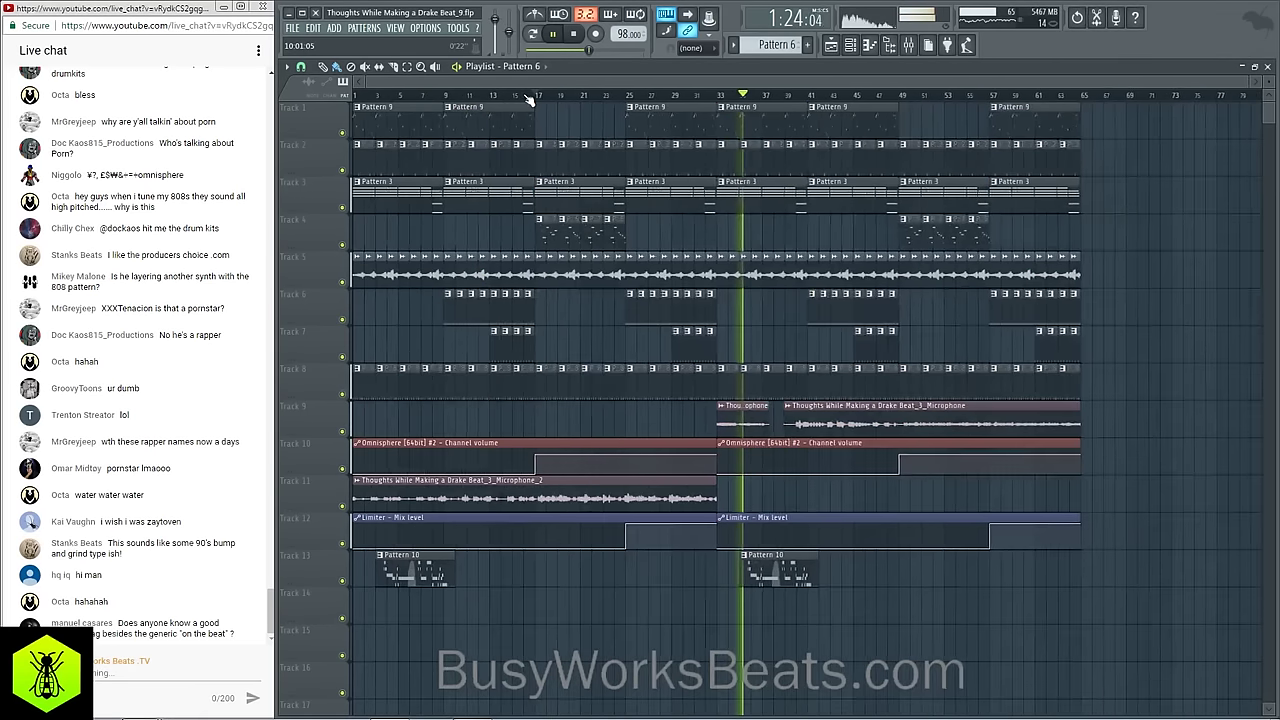
Step: Duplicate all clips from bars 33 to 64 so the copy starts at bar 65, and stop playback
{"action": "left_click_drag", "start_coordinate": [1118, 660], "coordinate": [718, 100]}
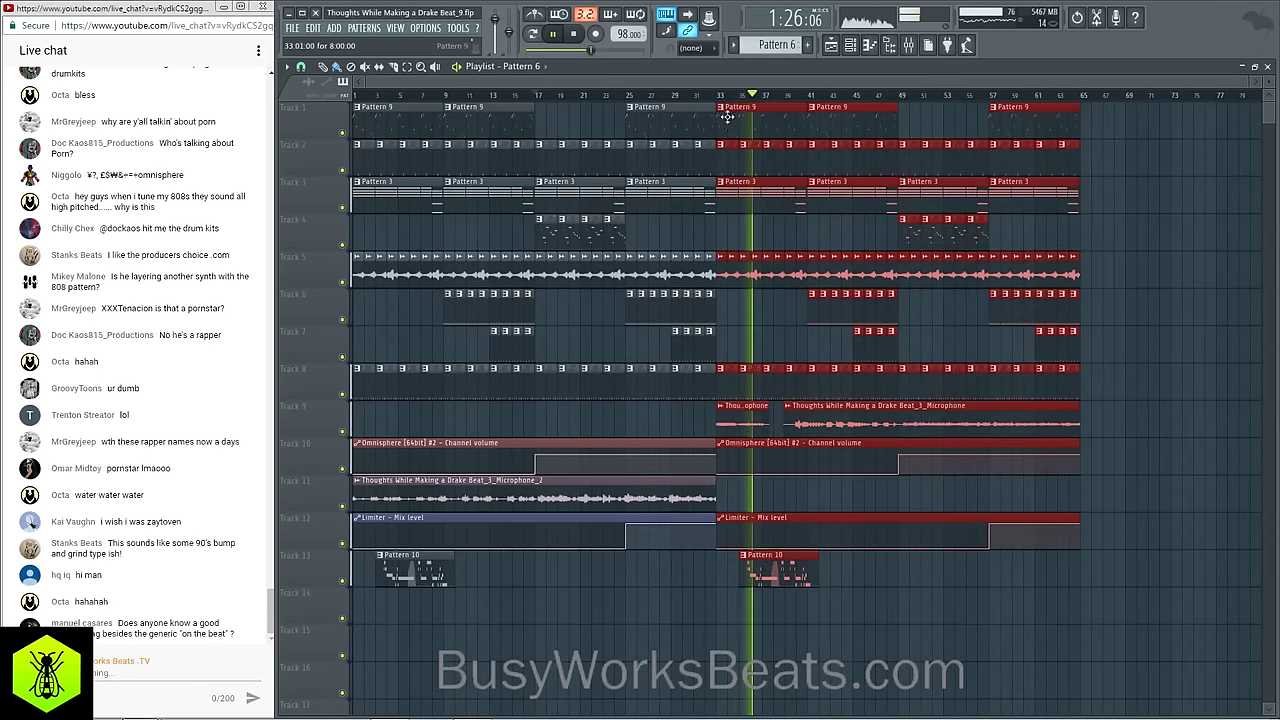
{"action": "key", "text": "ctrl+b"}
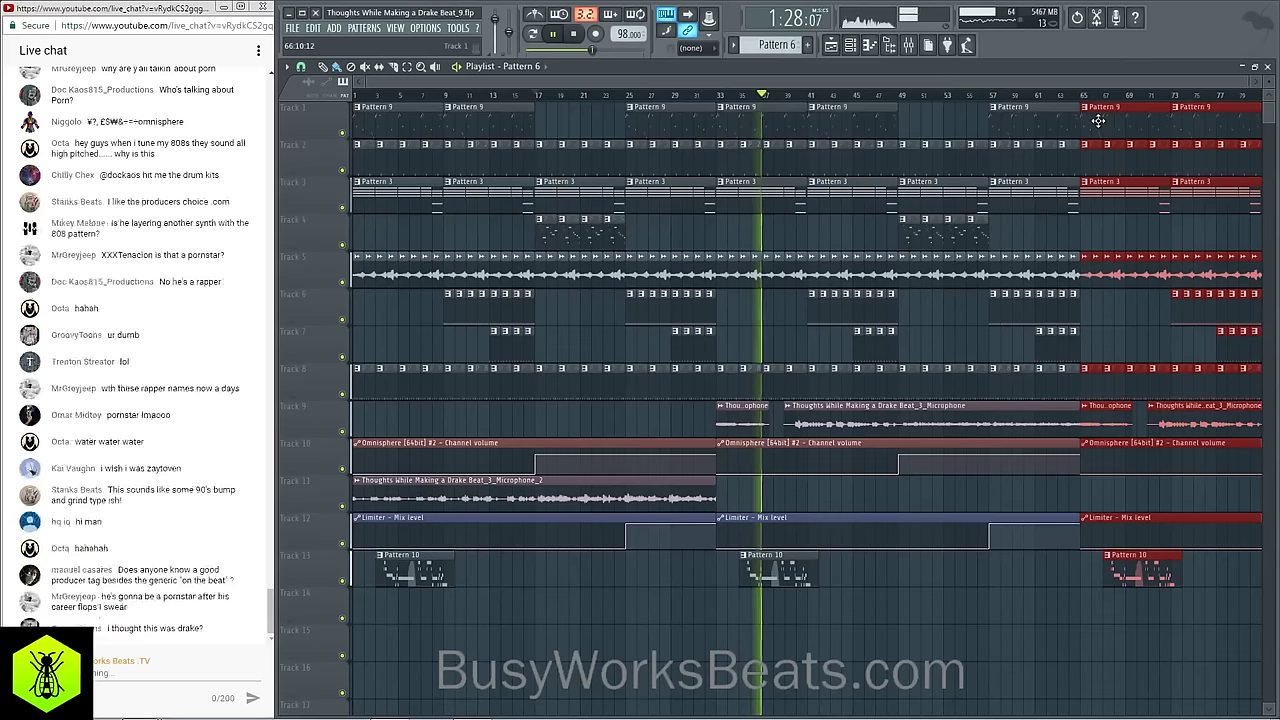
{"action": "left_click", "coordinate": [925, 119]}
{"action": "scroll", "coordinate": [903, 99], "scroll_direction": "down", "scroll_amount": 2}
{"action": "key", "text": "space"}
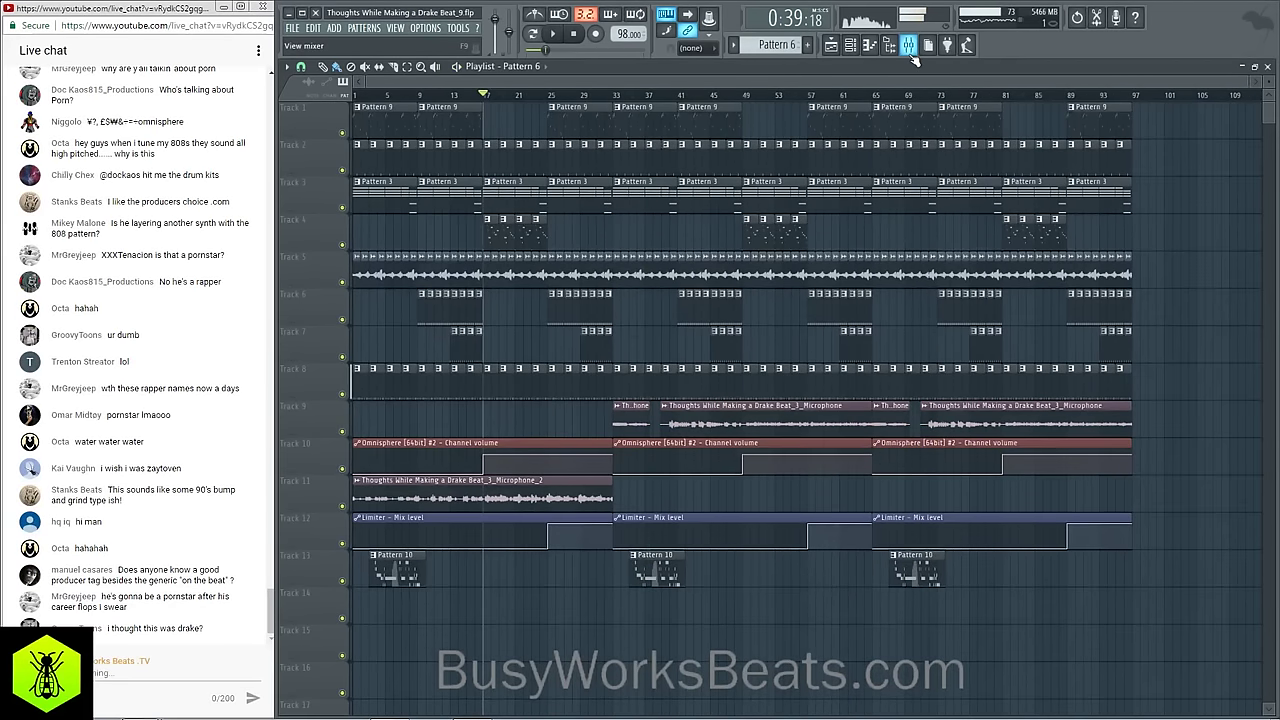
Step: Open the mixer's master track and browse the plugin list for its first effect slot
{"action": "left_click", "coordinate": [908, 46]}
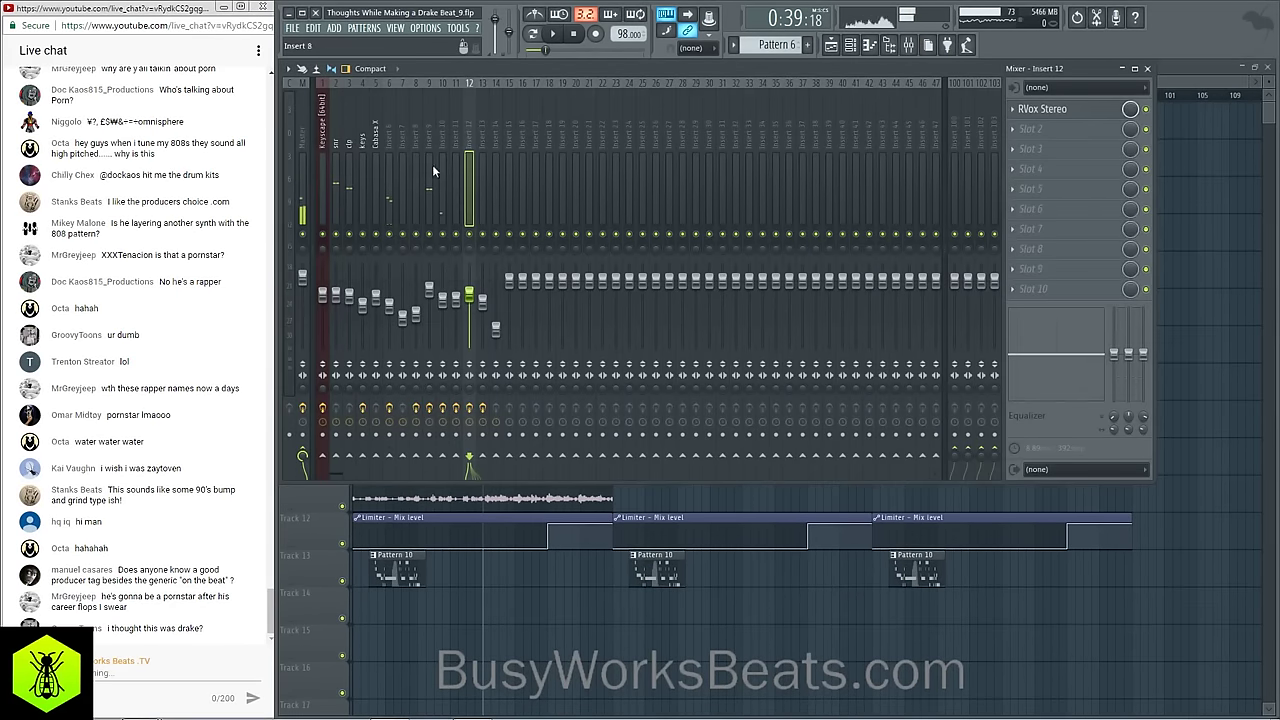
{"action": "left_click", "coordinate": [304, 147]}
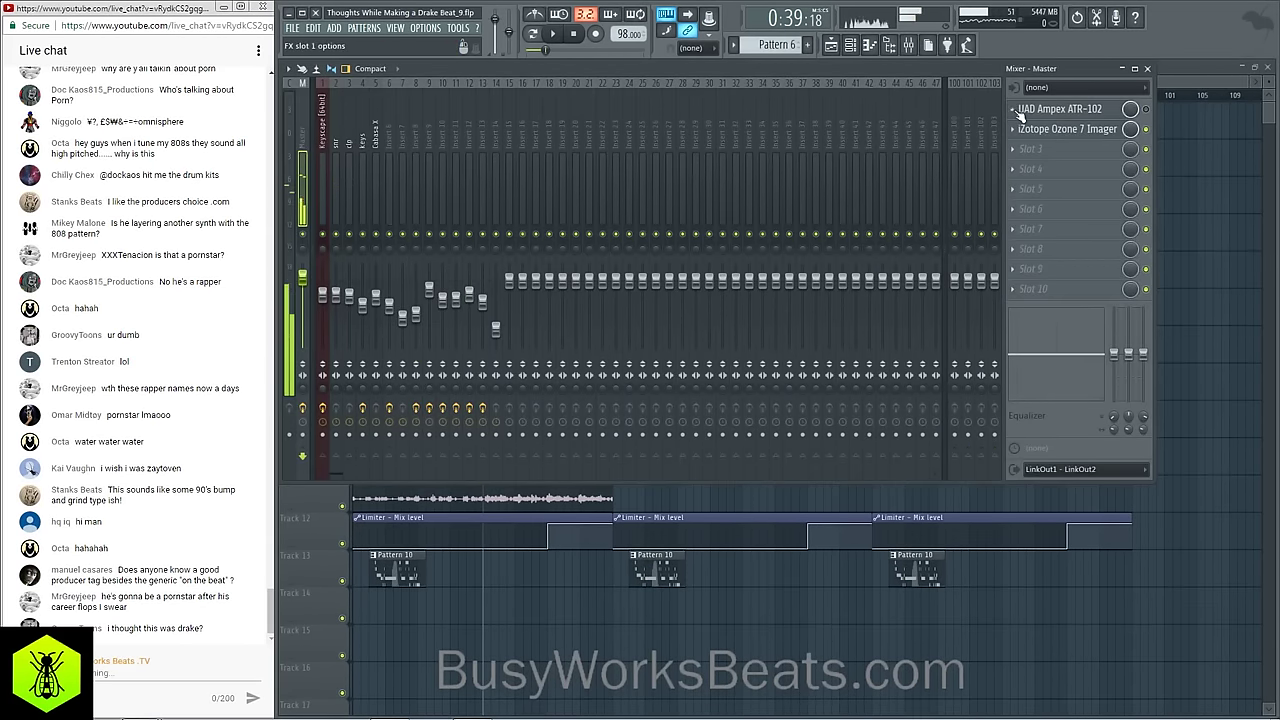
{"action": "left_click", "coordinate": [1019, 110]}
{"action": "mouse_move", "coordinate": [1040, 150]}
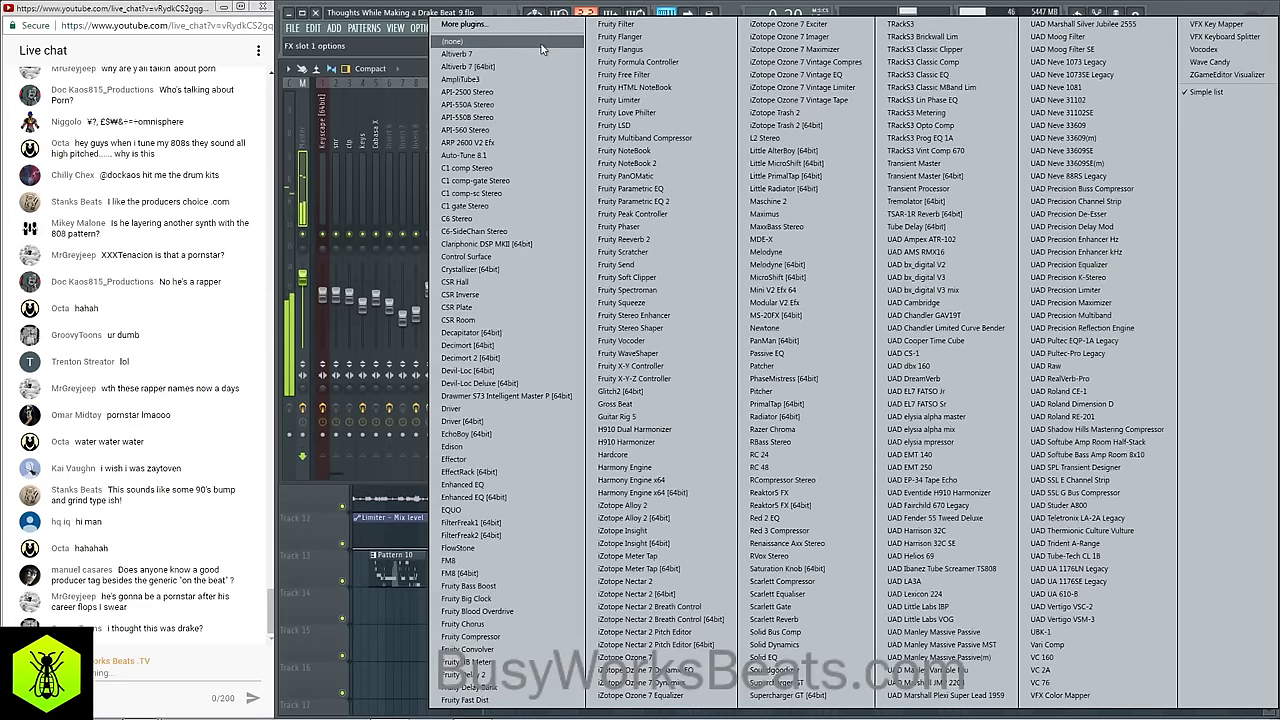
{"action": "left_click", "coordinate": [421, 77]}
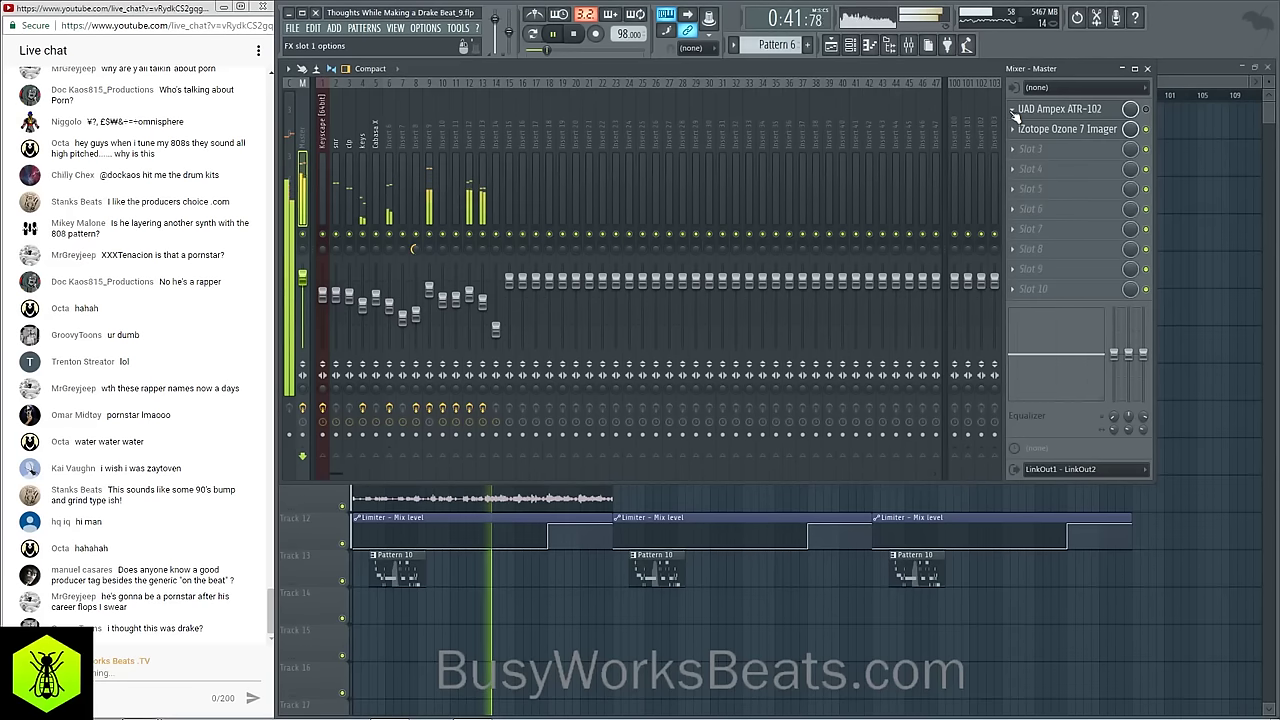
Step: Replay the song from bar 17 and select mixer inserts 1 to 13 to check their levels
{"action": "key", "text": "space"}
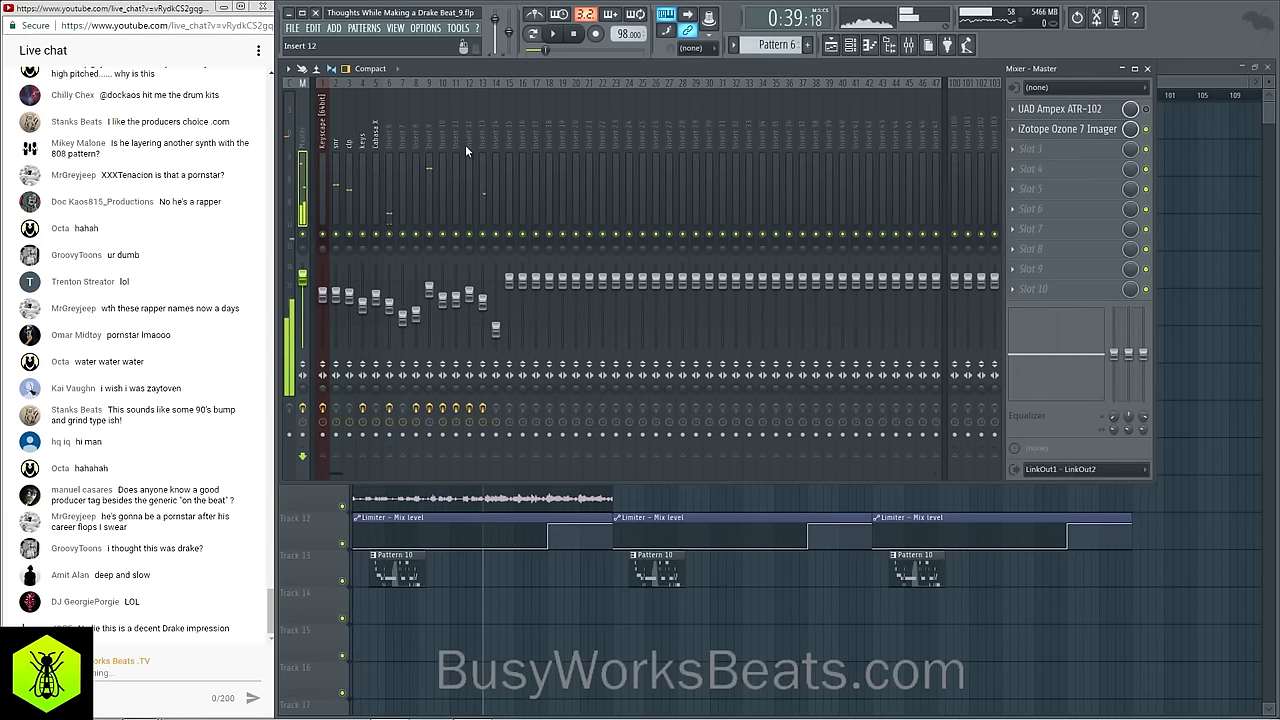
{"action": "key", "text": "space"}
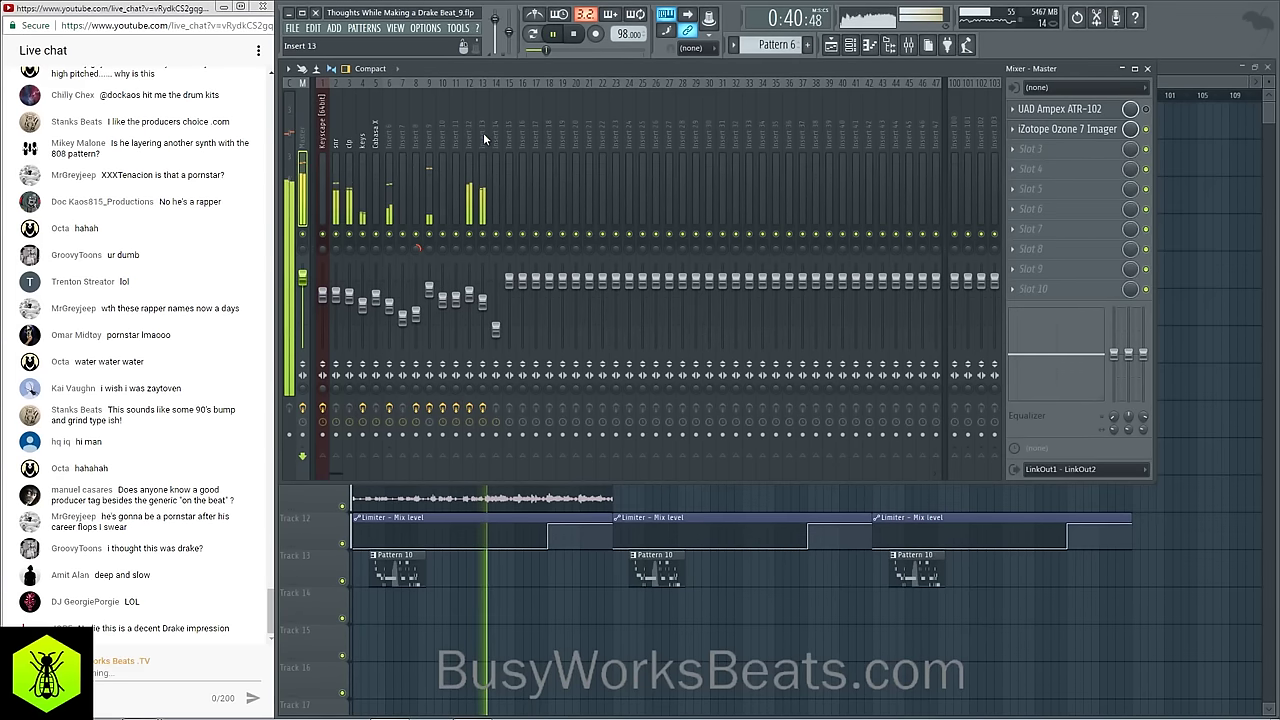
{"action": "left_click_drag", "start_coordinate": [483, 132], "coordinate": [326, 124]}
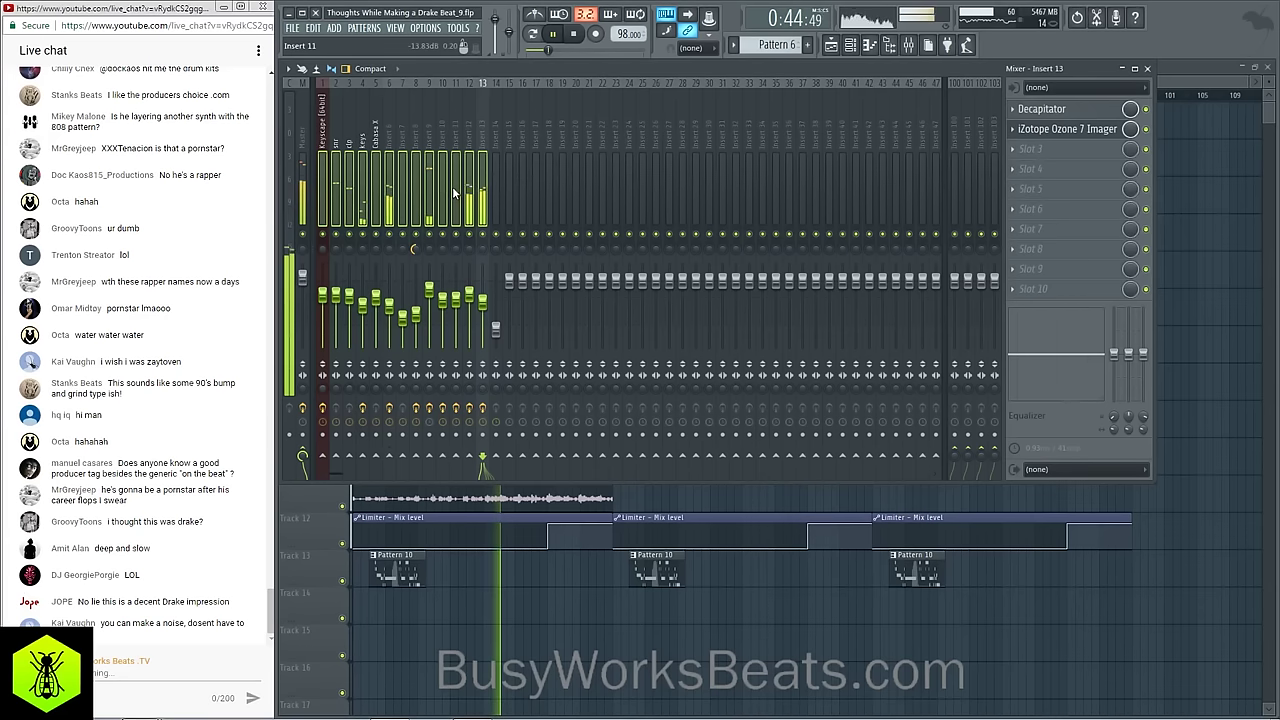
Step: Remove the UAD Ampex ATR-102 from the master track's first effect slot
{"action": "left_click", "coordinate": [304, 145]}
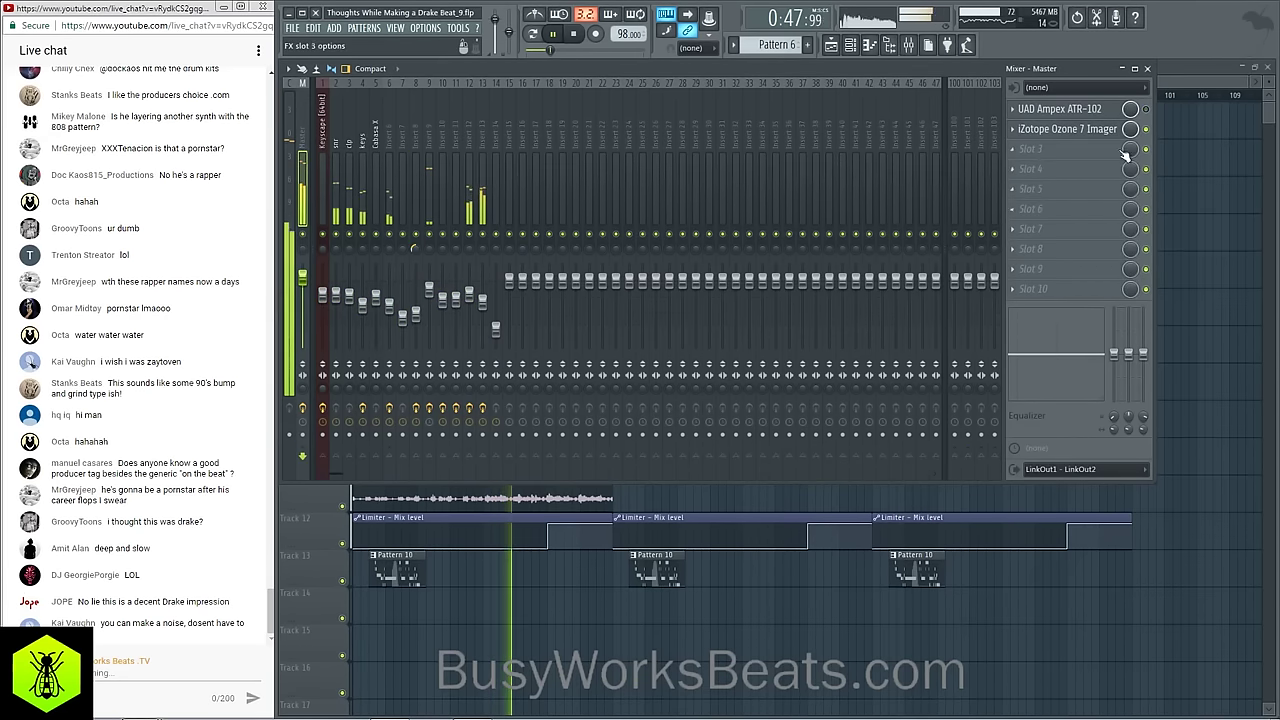
{"action": "left_click", "coordinate": [1014, 109]}
{"action": "left_click", "coordinate": [1040, 122]}
{"action": "left_click", "coordinate": [566, 44]}
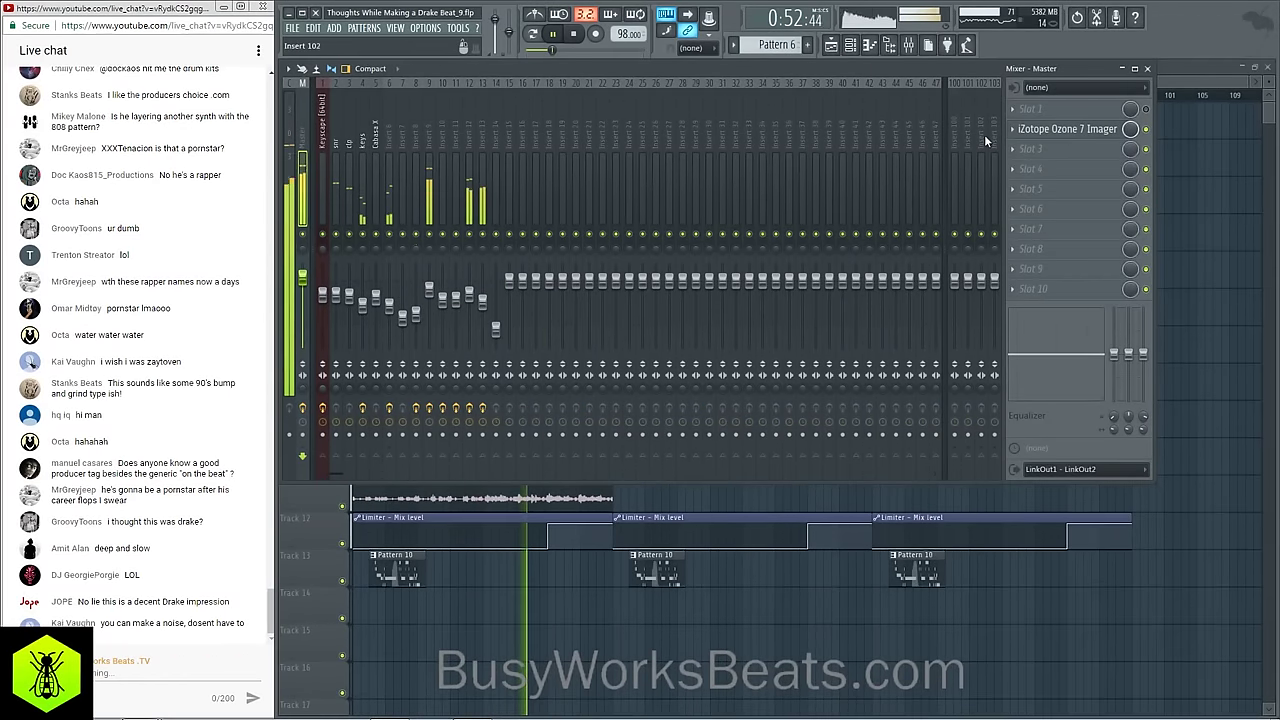
Step: Select mixer inserts 13, 12, 10 and Cabasa X during playback to check their levels and effects
{"action": "left_click", "coordinate": [484, 141]}
{"action": "left_click", "coordinate": [471, 134]}
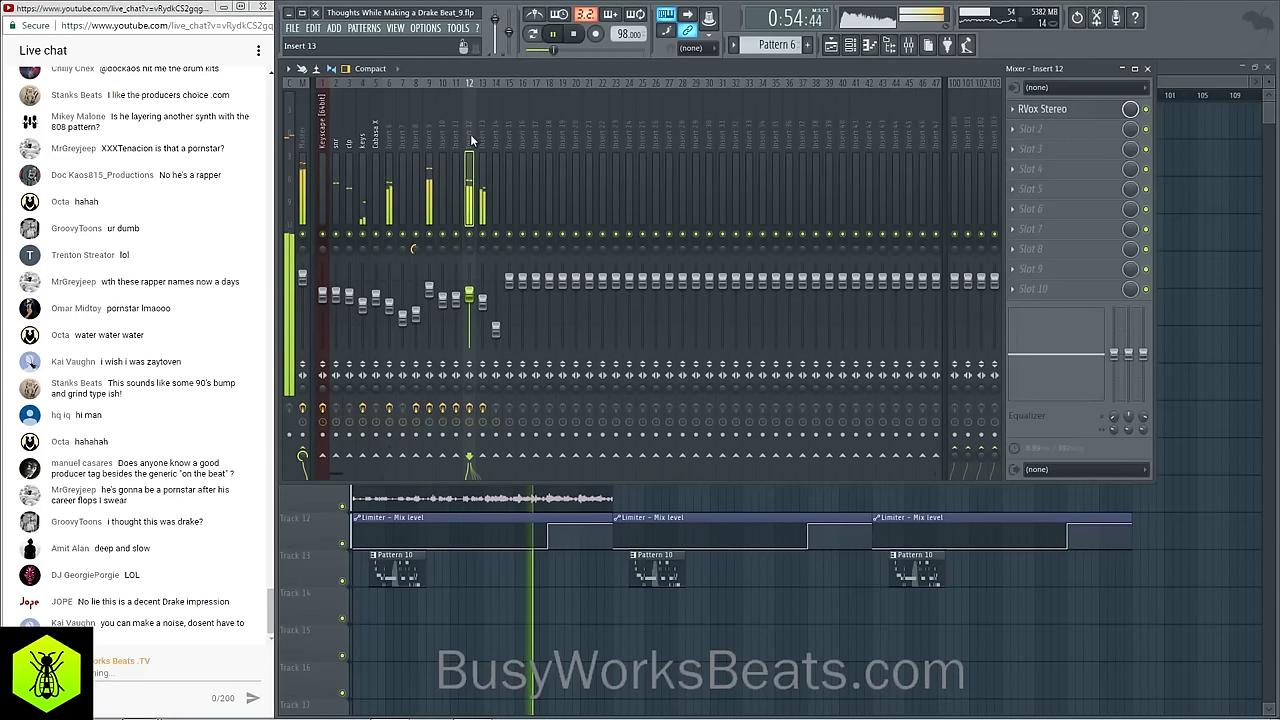
{"action": "left_click", "coordinate": [481, 134]}
{"action": "left_click", "coordinate": [441, 130]}
{"action": "left_click", "coordinate": [376, 140]}
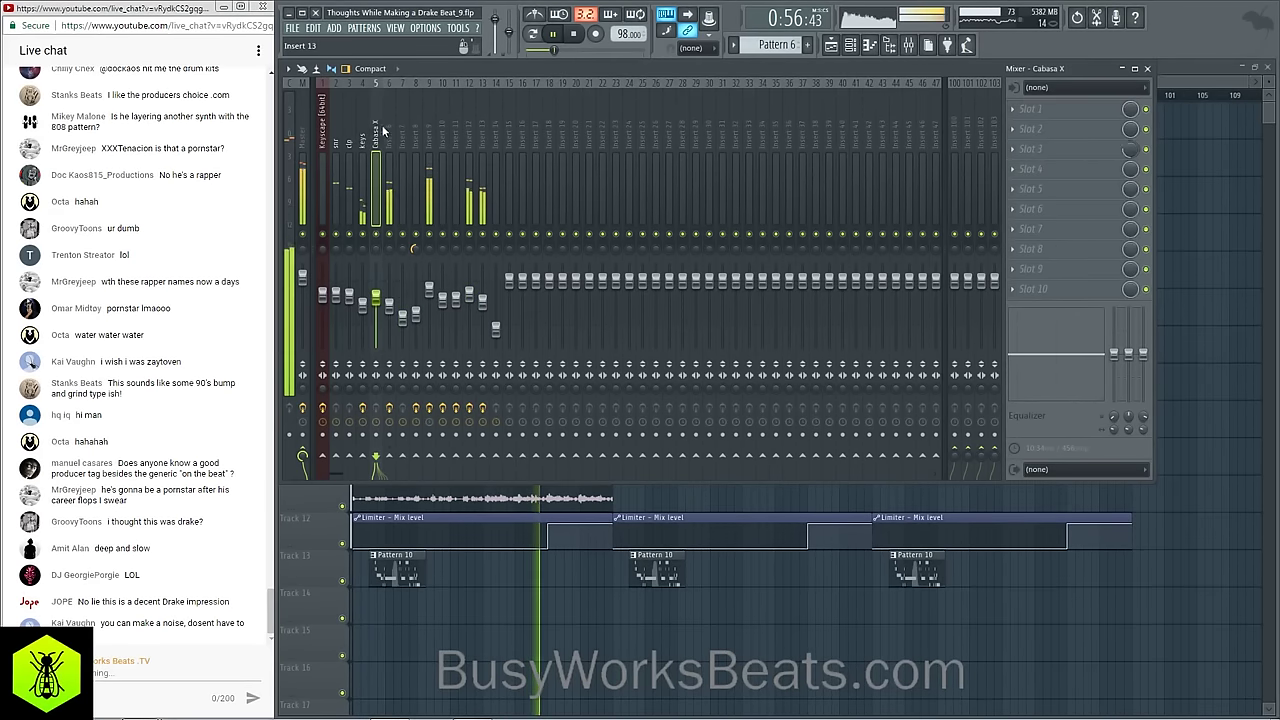
Step: Load UAD Ampex ATR-102 into the master track's first effect slot, close its window and show the playlist
{"action": "left_click", "coordinate": [300, 127]}
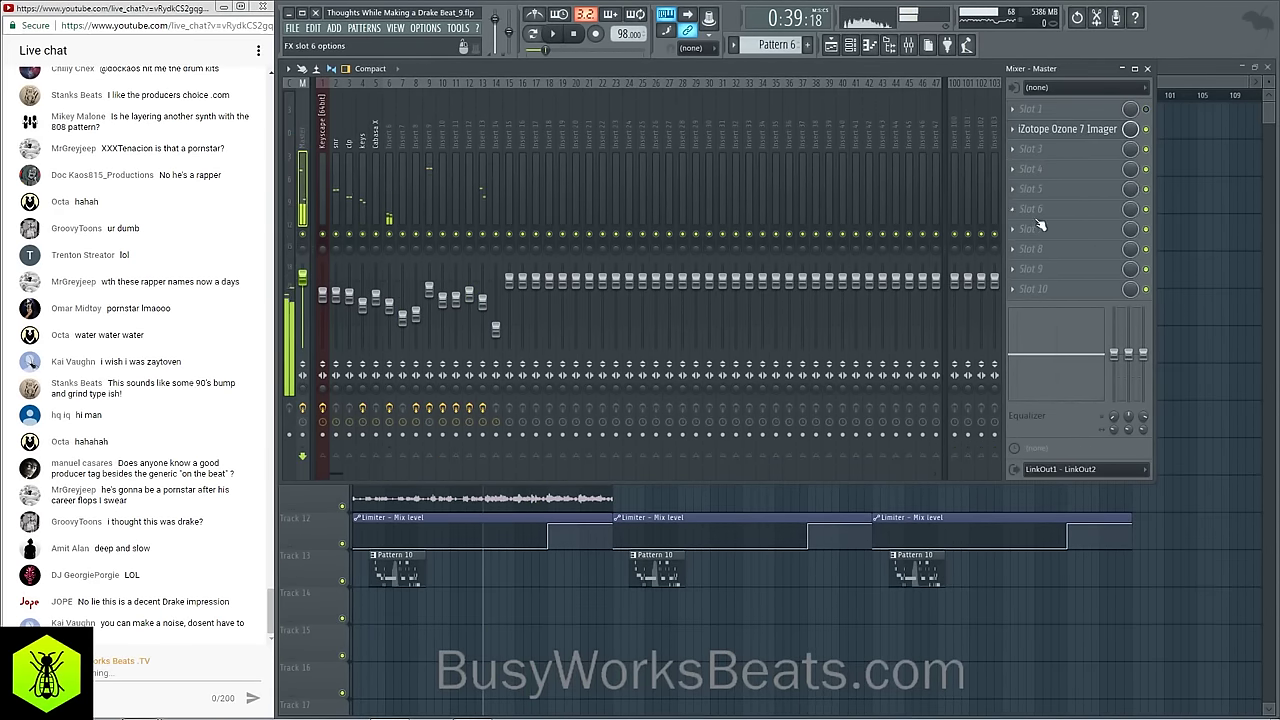
{"action": "left_click", "coordinate": [1030, 118]}
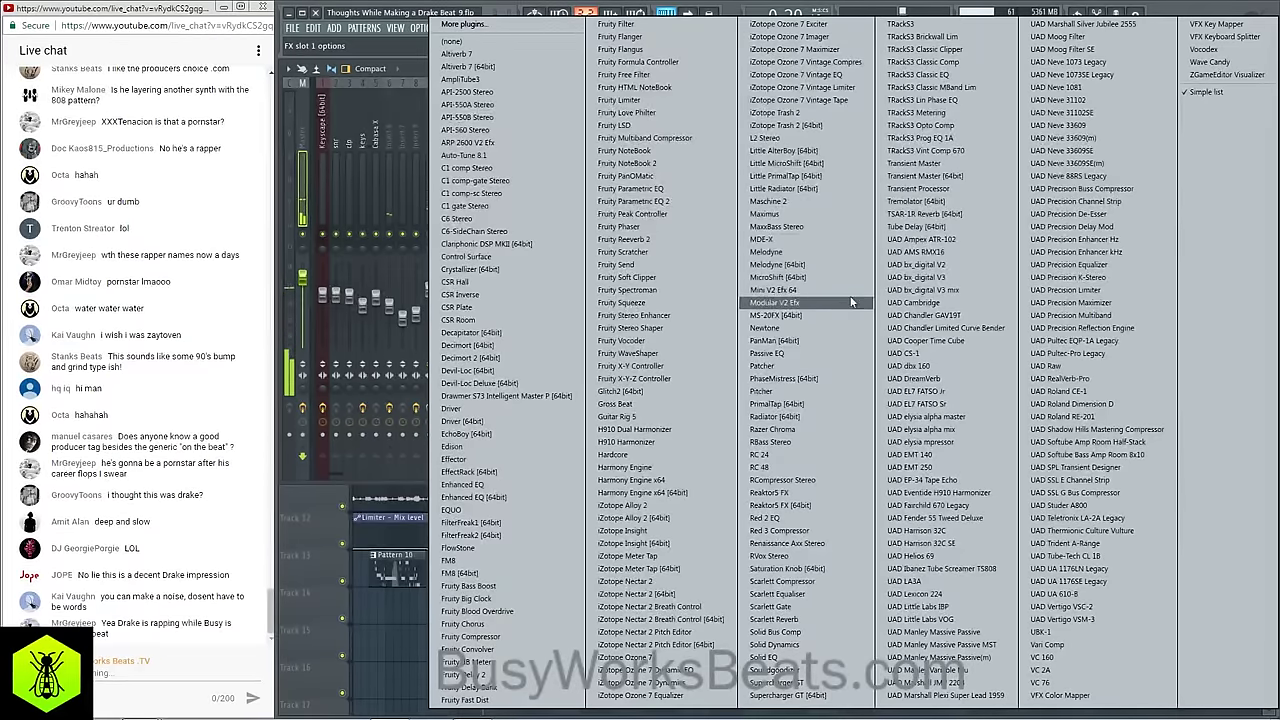
{"action": "left_click", "coordinate": [940, 241]}
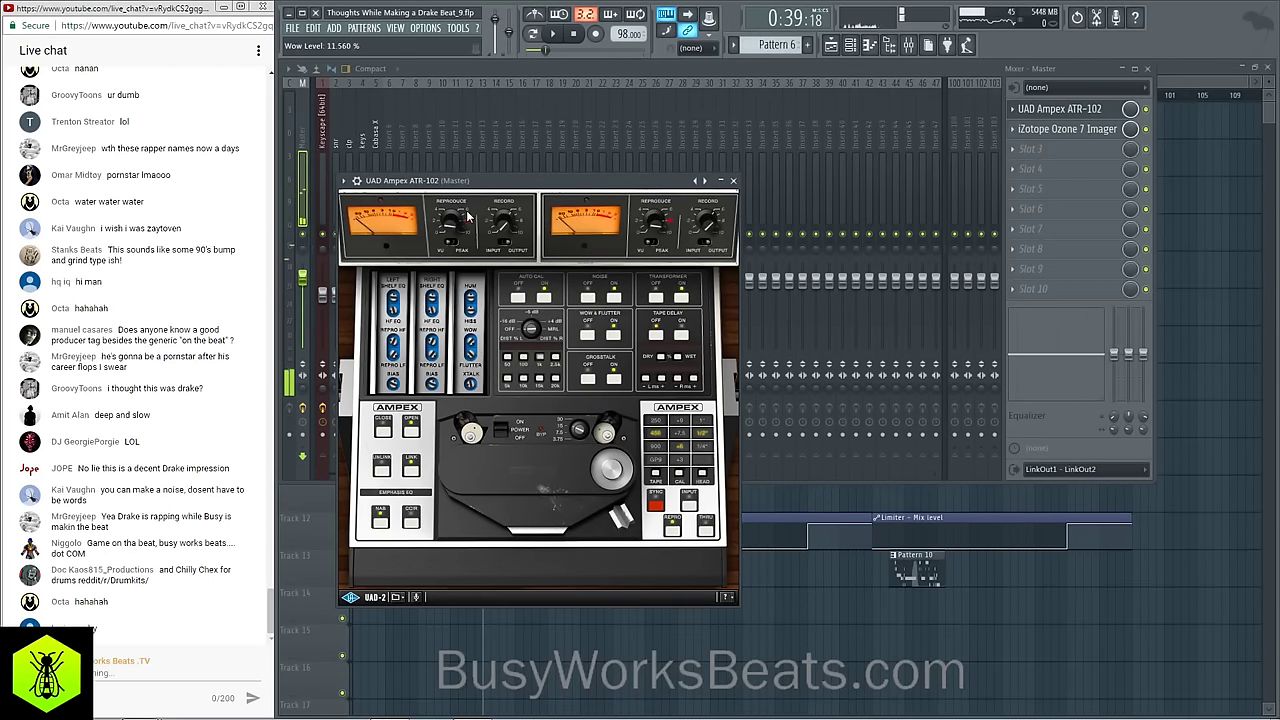
{"action": "left_click", "coordinate": [734, 181]}
{"action": "key", "text": "F5"}
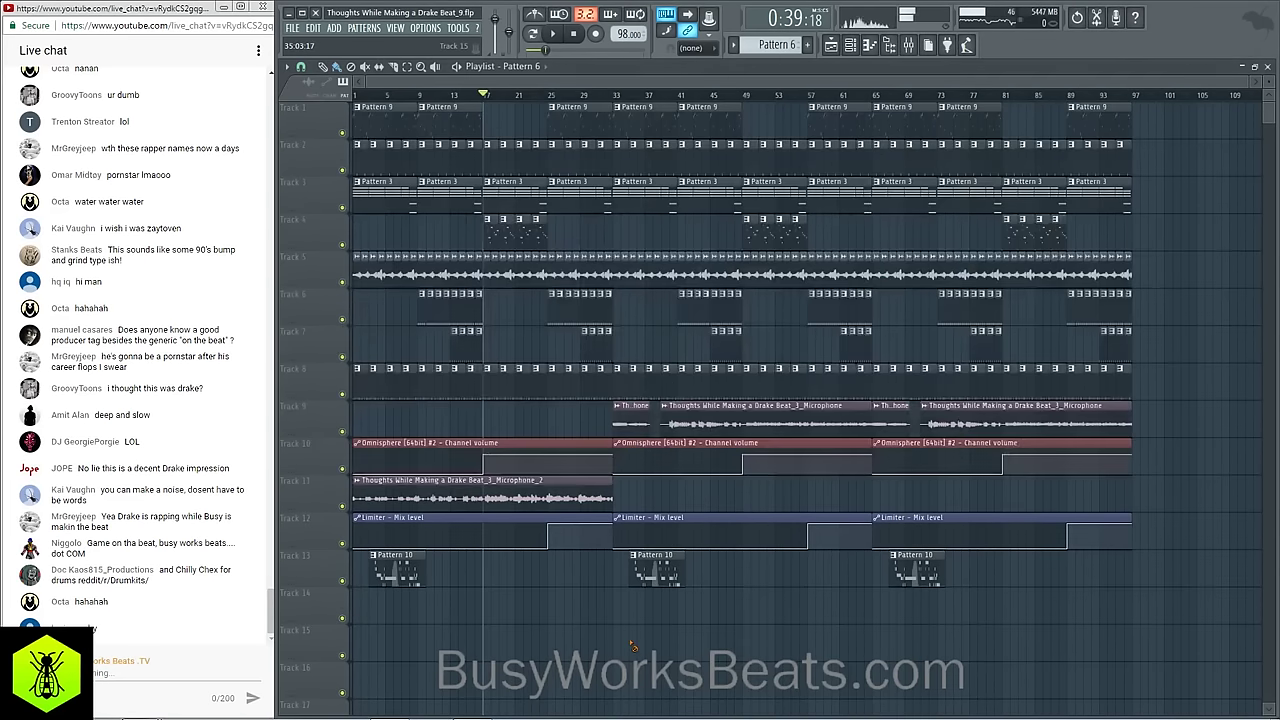
Step: Replay the song from the beginning, watching the mixer levels and the playlist
{"action": "left_click", "coordinate": [576, 35]}
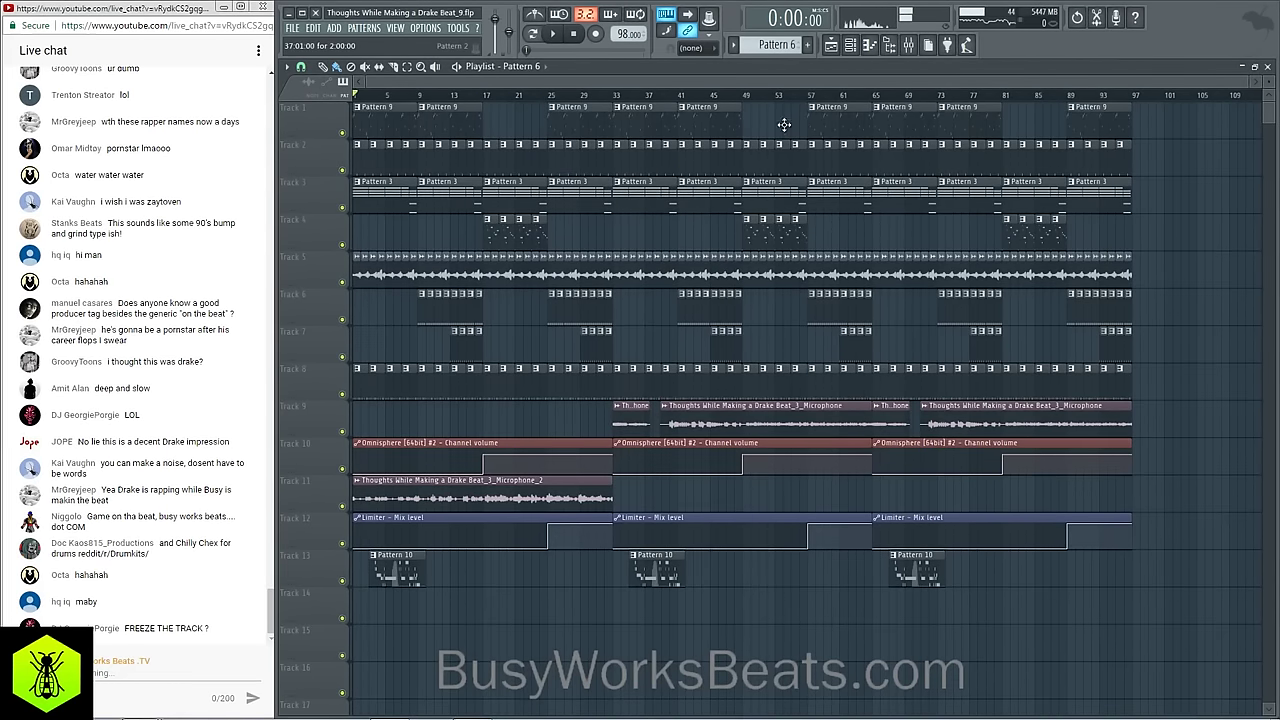
{"action": "left_click", "coordinate": [911, 46]}
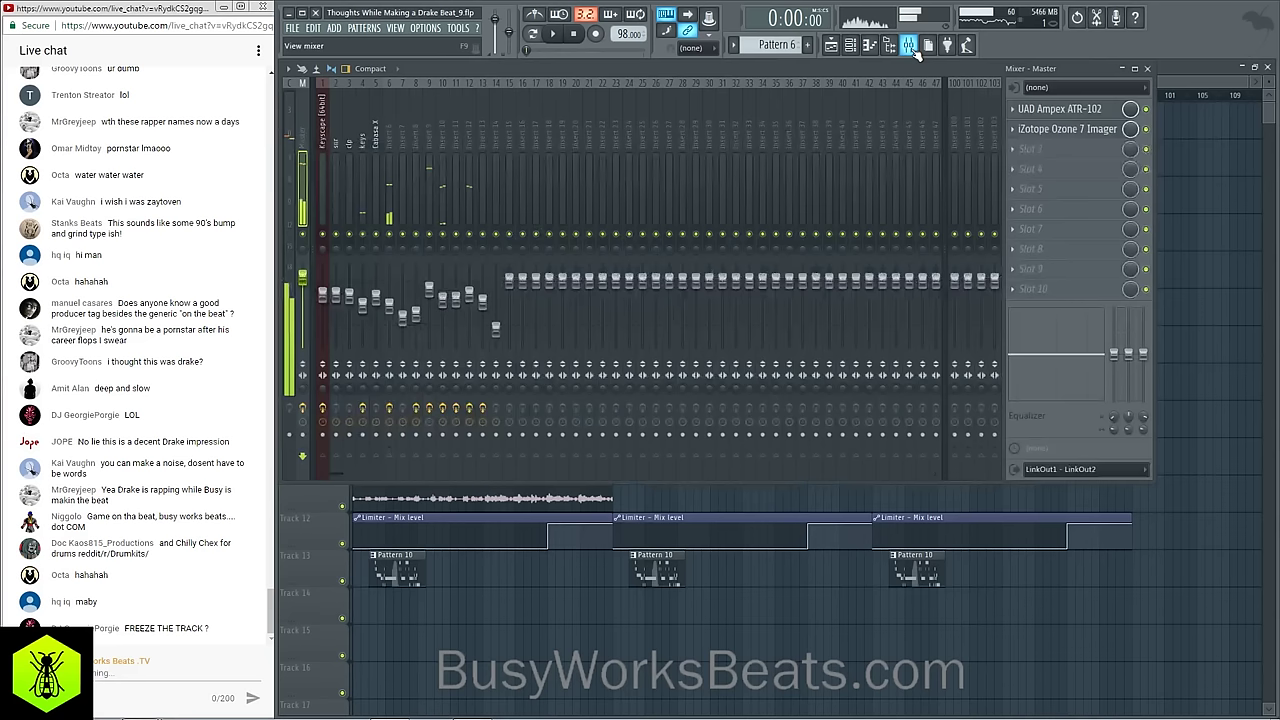
{"action": "key", "text": "space"}
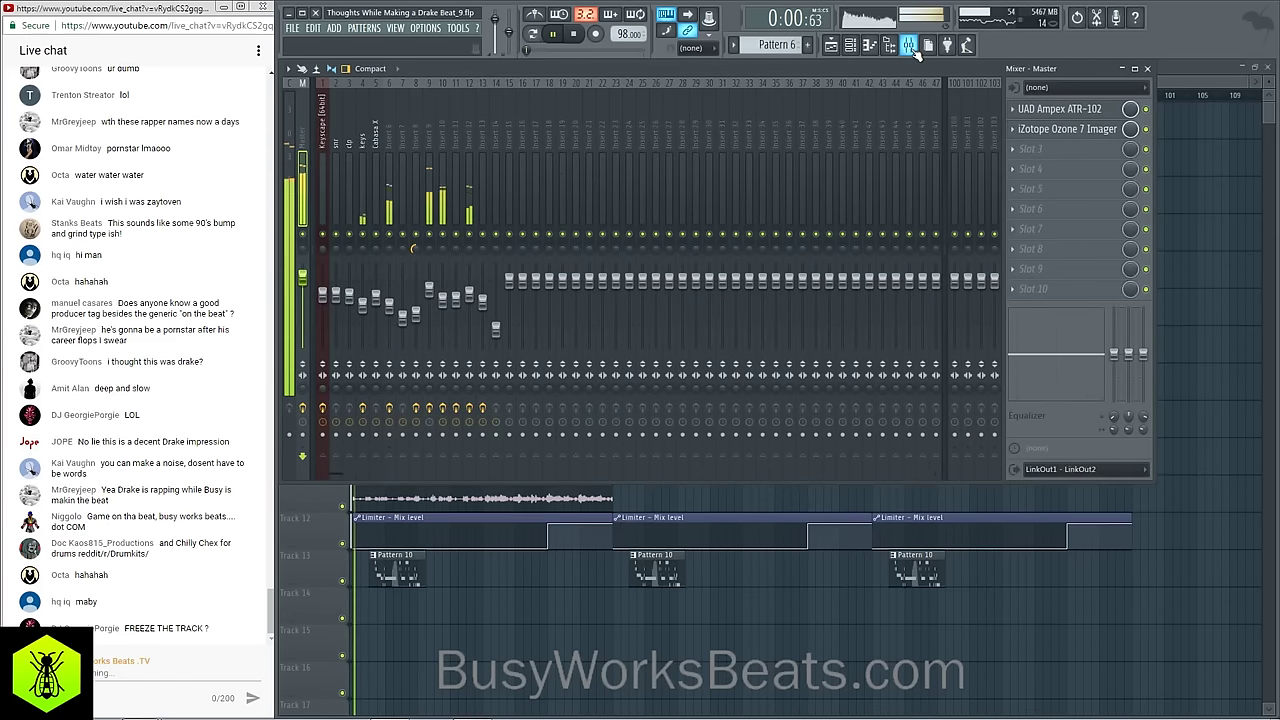
{"action": "right_click", "coordinate": [721, 632]}
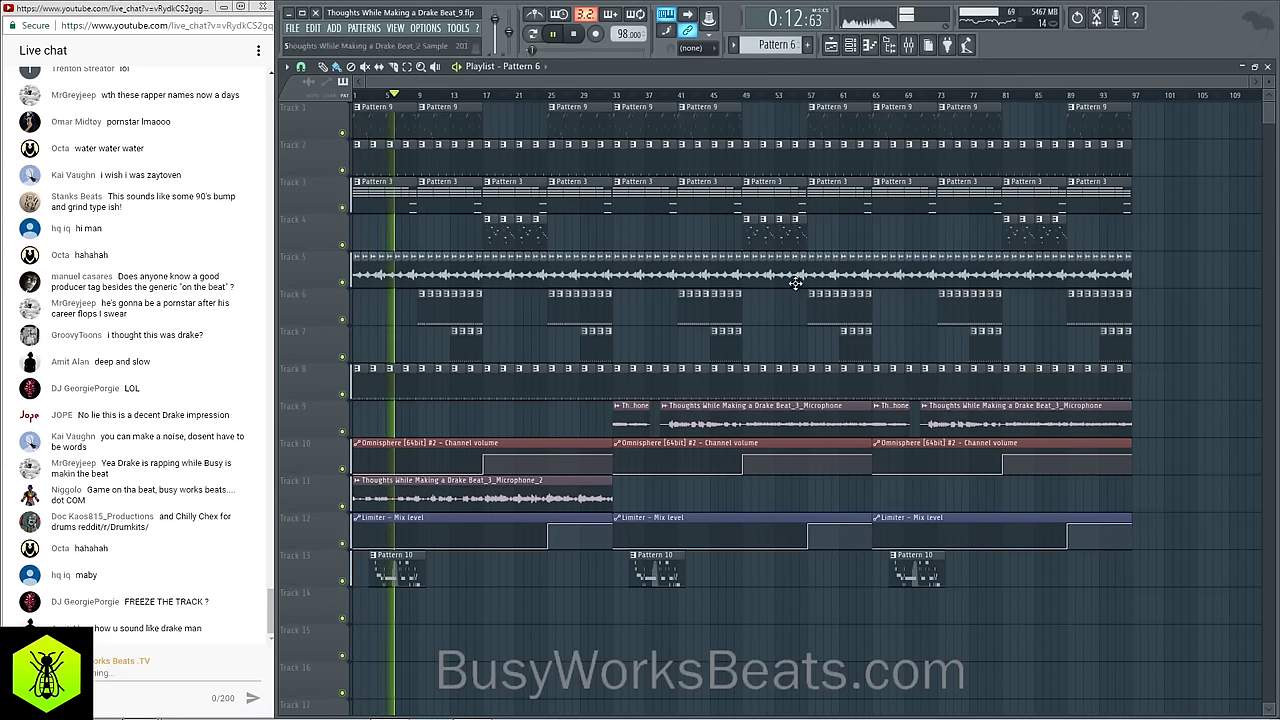
Step: Lower mixer insert 14 to about -23.4 dB and bring inserts 10, 6 and keys down slightly during playback
{"action": "left_click", "coordinate": [909, 46]}
{"action": "left_click", "coordinate": [499, 166]}
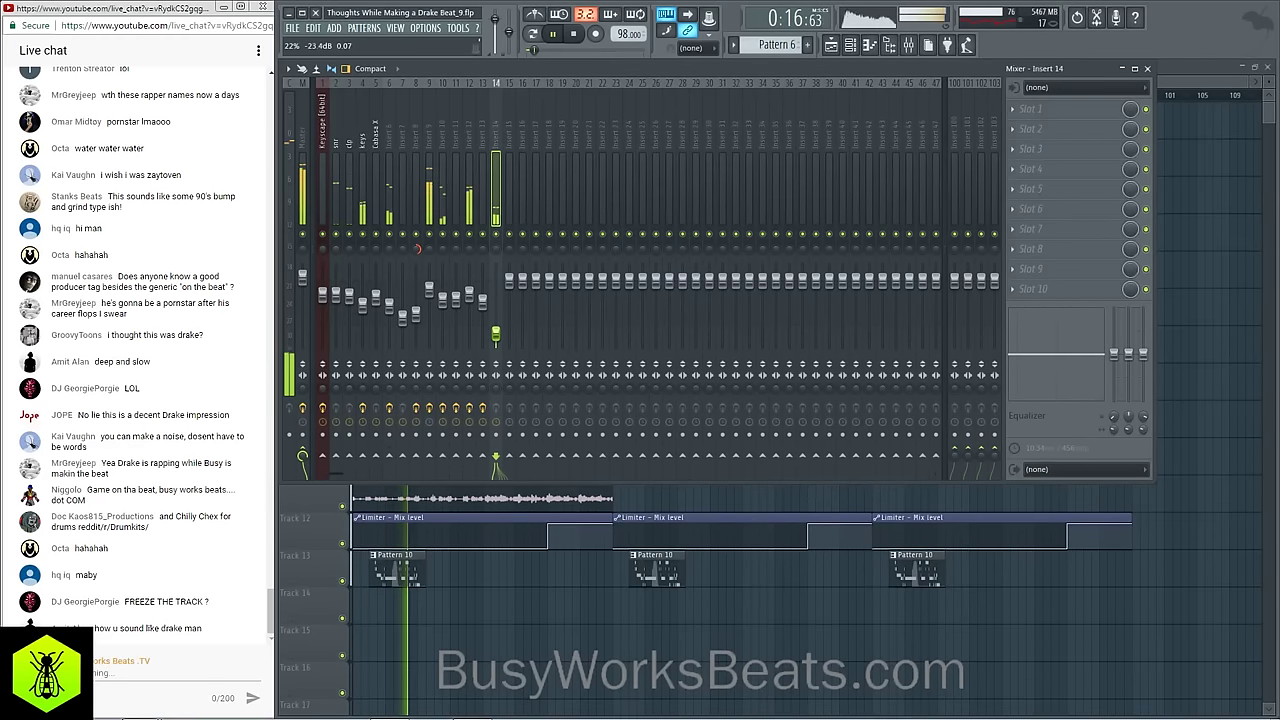
{"action": "left_click", "coordinate": [478, 300]}
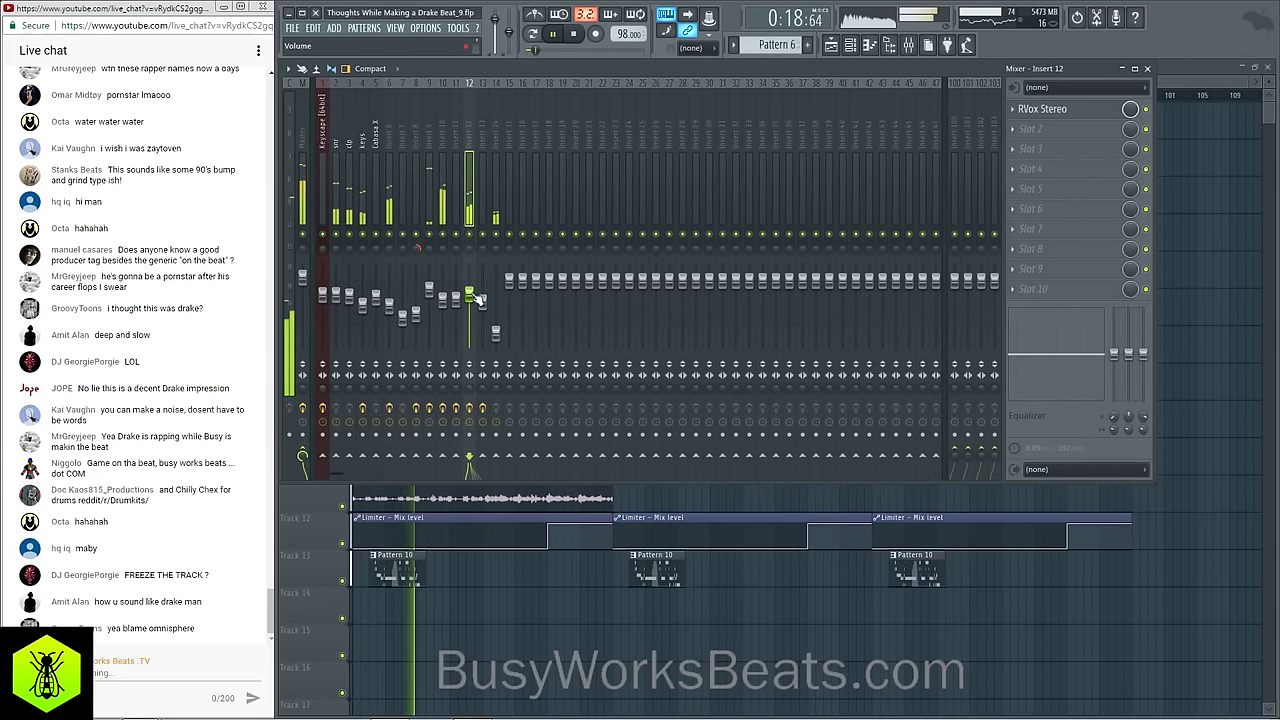
{"action": "left_click_drag", "start_coordinate": [475, 296], "coordinate": [389, 310]}
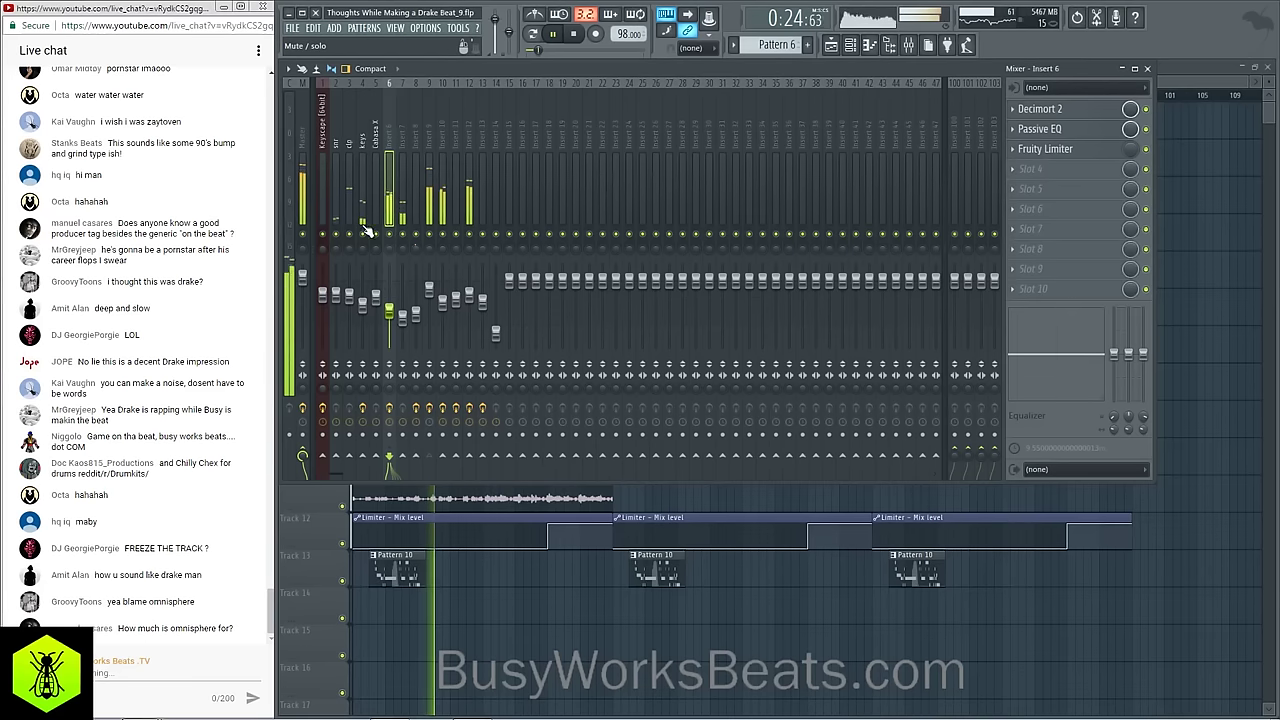
{"action": "left_click_drag", "start_coordinate": [363, 305], "coordinate": [363, 309]}
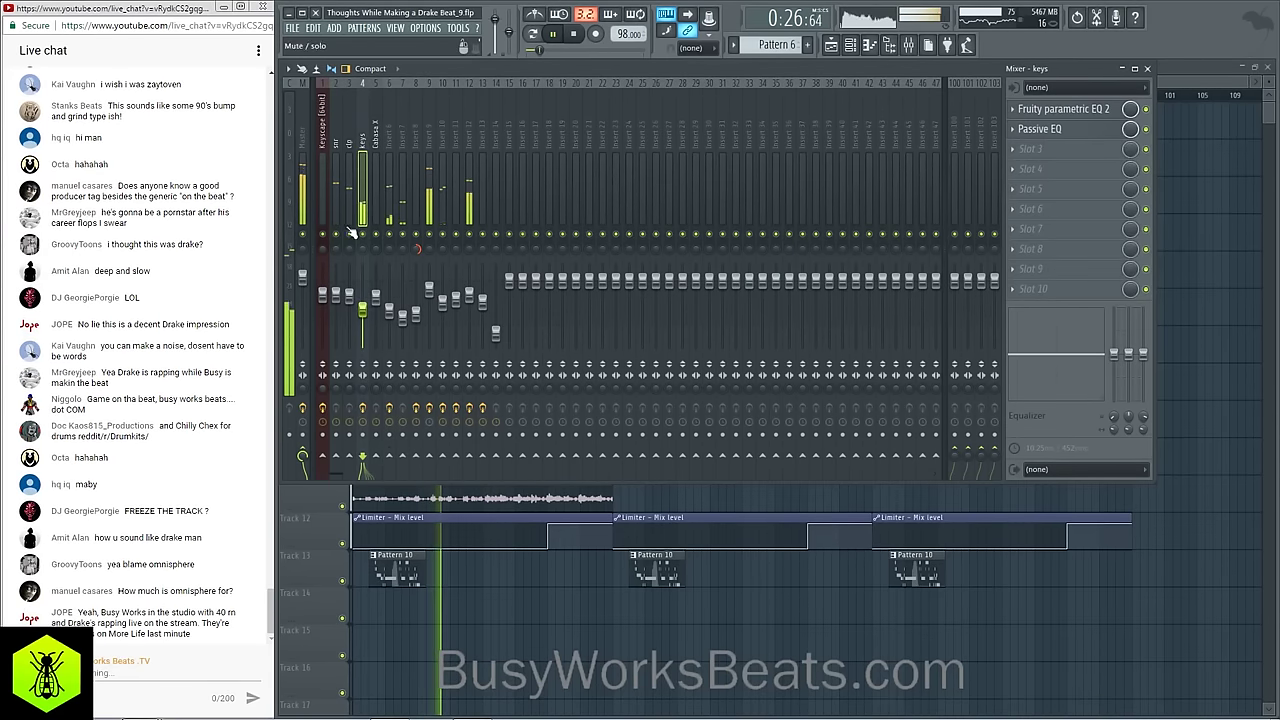
Step: Load iZotope Ozone 7 Equalizer into the master track's third slot, dismiss its preset manager and stop playback
{"action": "left_click", "coordinate": [303, 192]}
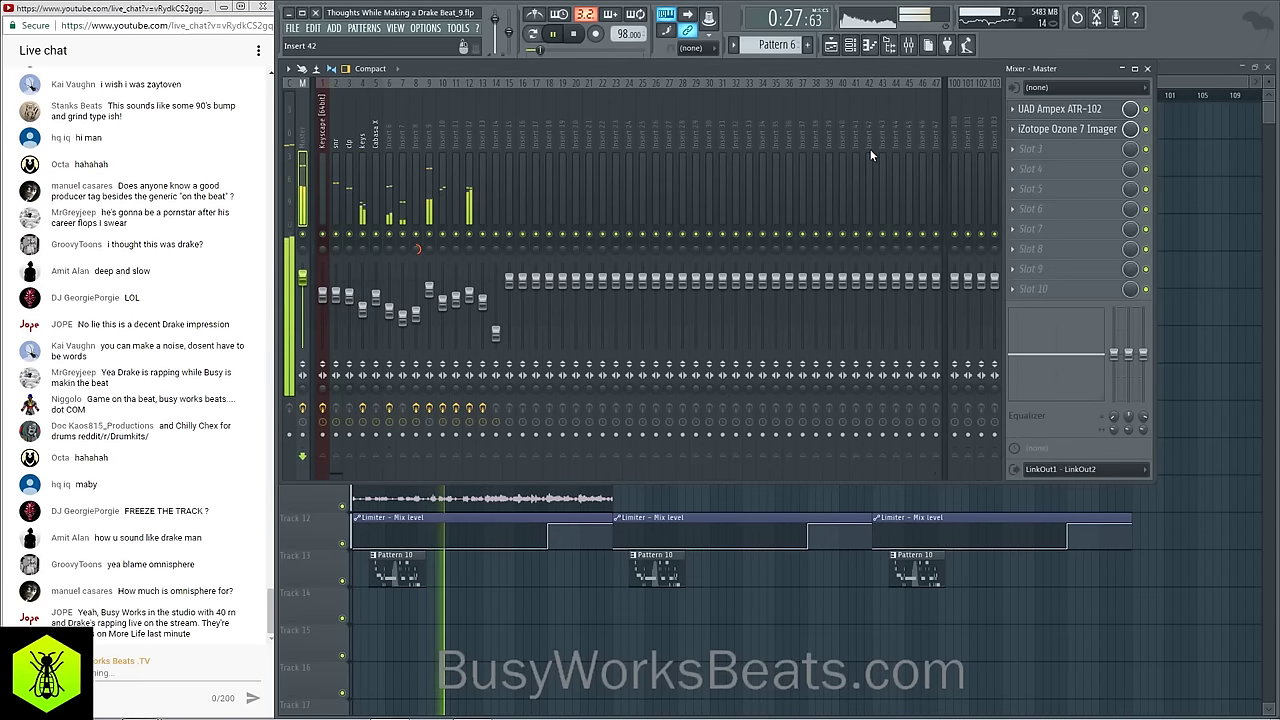
{"action": "left_click", "coordinate": [1040, 149]}
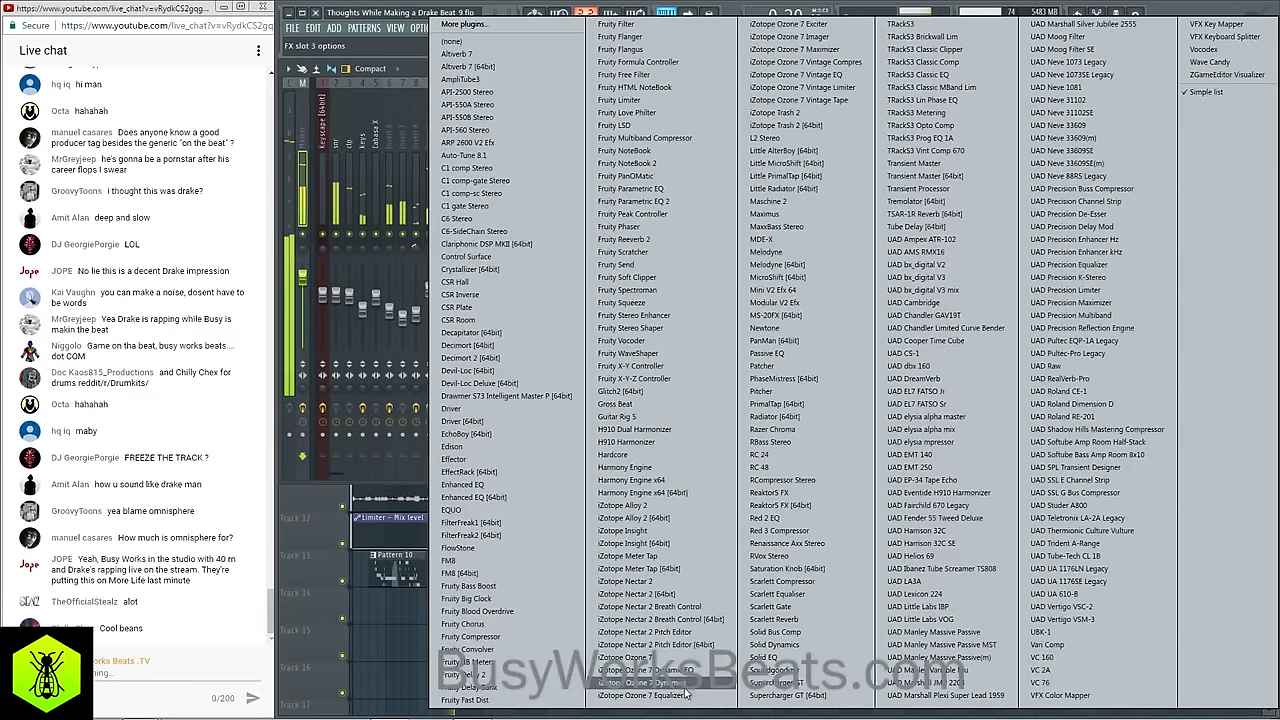
{"action": "left_click", "coordinate": [640, 695]}
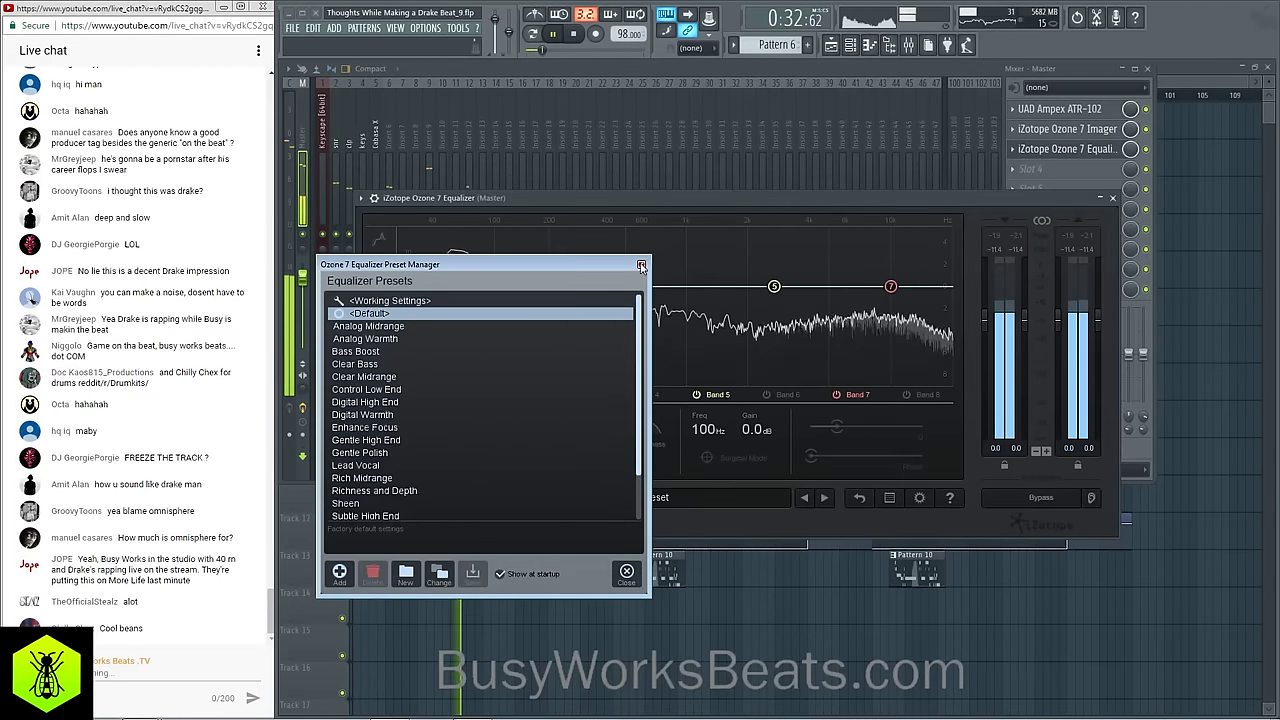
{"action": "left_click", "coordinate": [641, 265]}
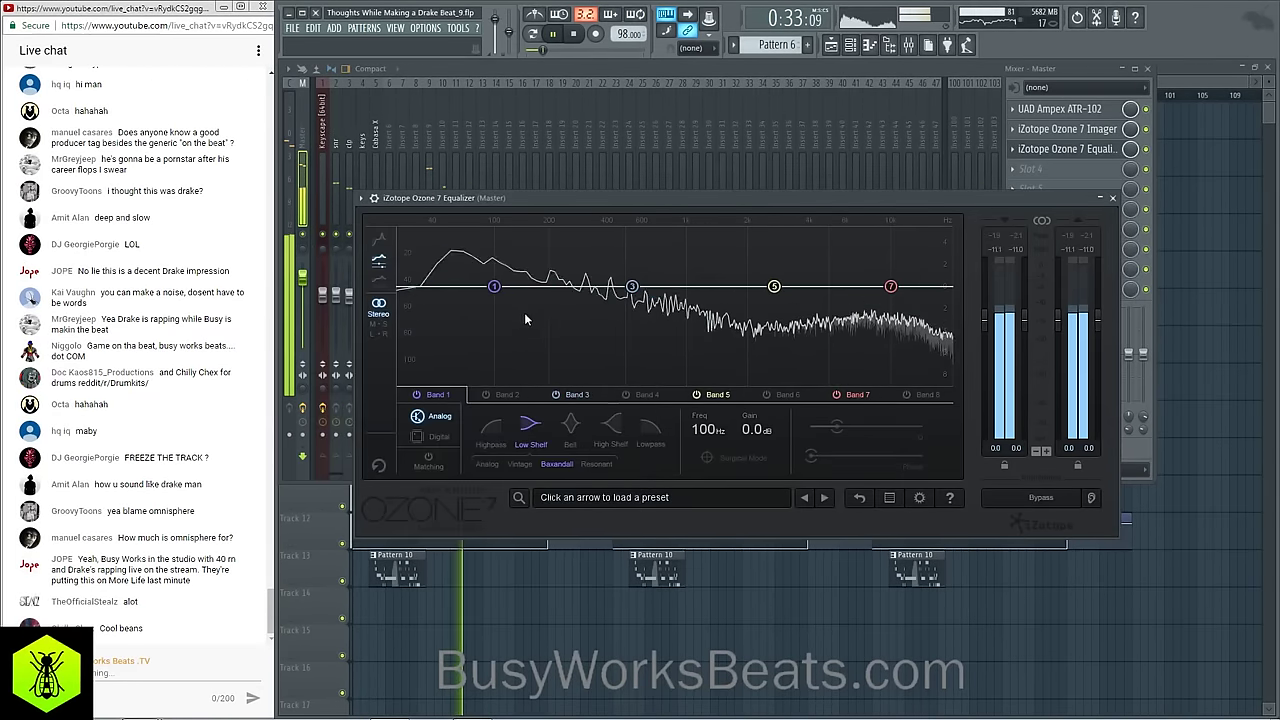
{"action": "key", "text": "space"}
Step: Set the master equalizer's Band 1 to a Brickwall Highpass at 20 Hz
{"action": "left_click", "coordinate": [495, 425]}
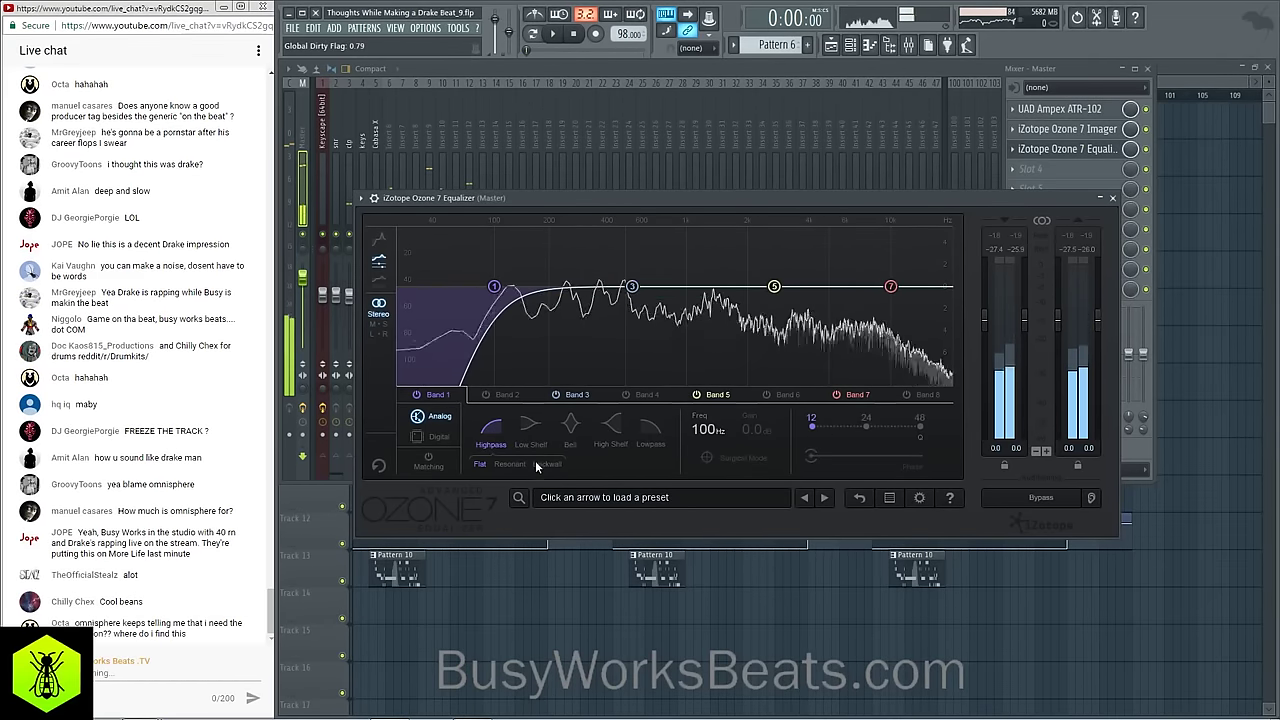
{"action": "left_click", "coordinate": [537, 464]}
{"action": "double_click", "coordinate": [704, 430]}
{"action": "type", "text": "20"}
{"action": "key", "text": "Return"}
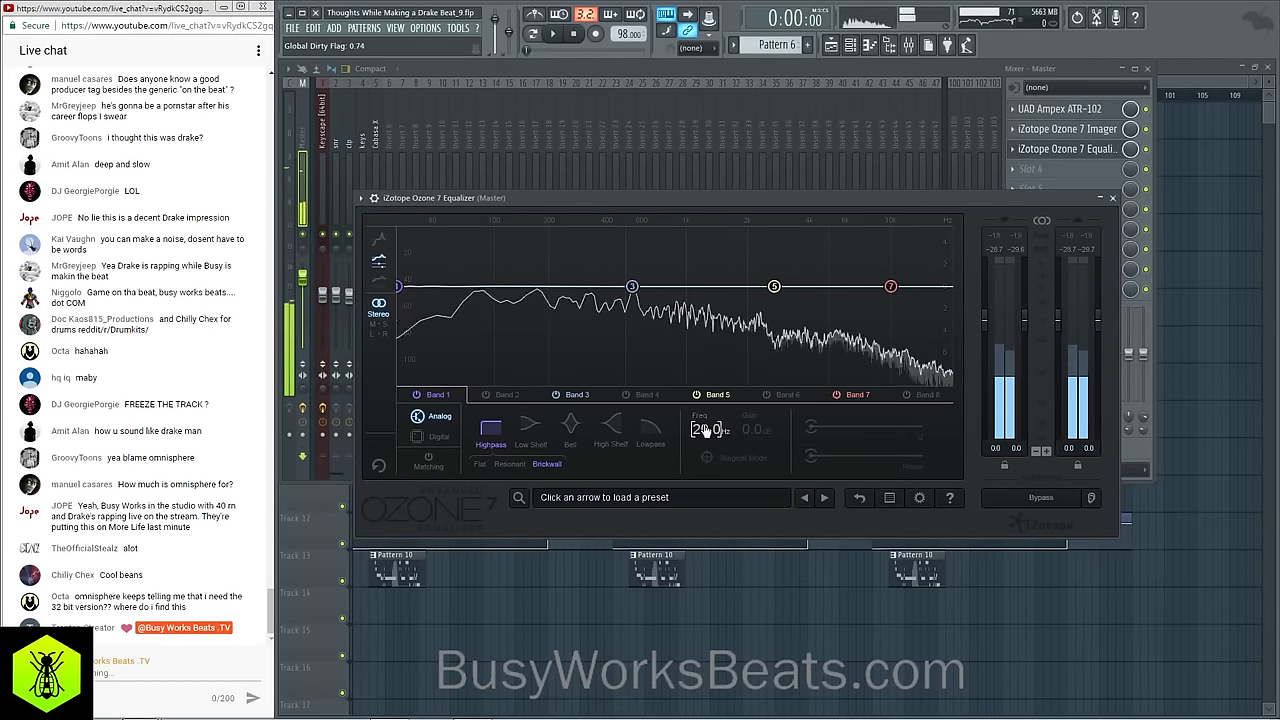
Step: Set the equalizer's Band 3 frequency to 300 Hz and restart playback
{"action": "left_click", "coordinate": [632, 287]}
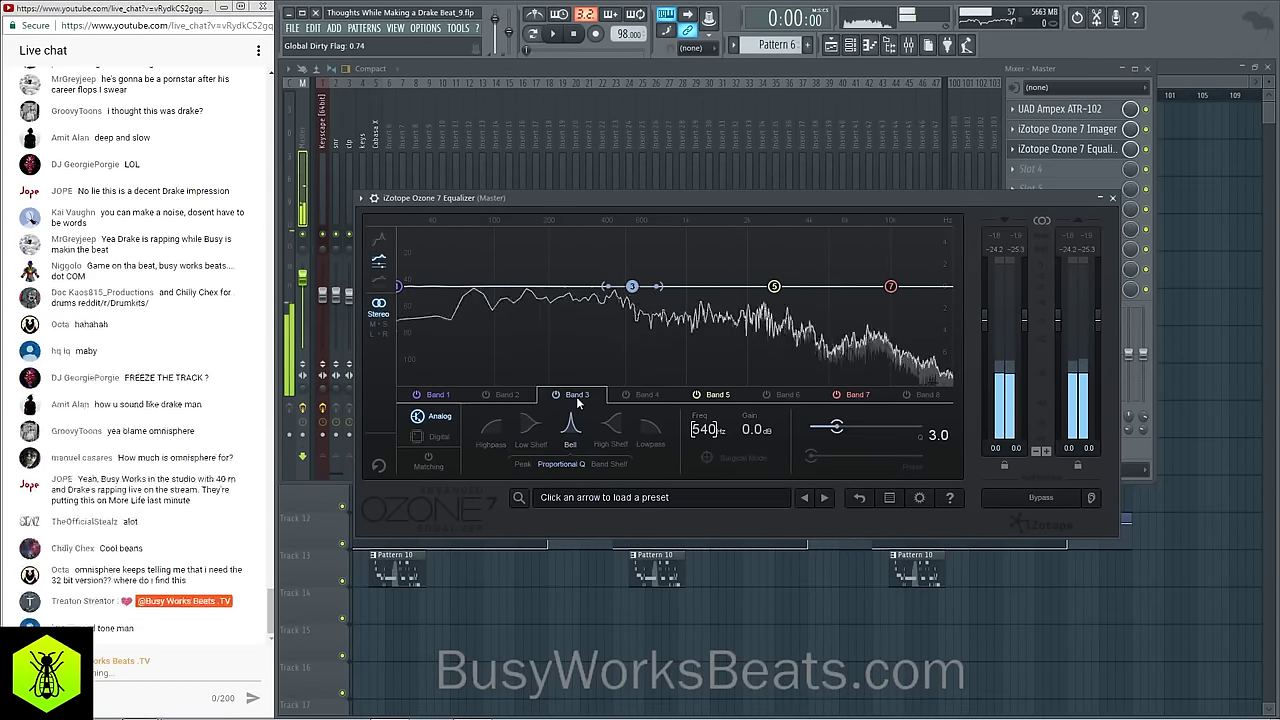
{"action": "double_click", "coordinate": [698, 432]}
{"action": "type", "text": "300"}
{"action": "key", "text": "Return"}
{"action": "key", "text": "space"}
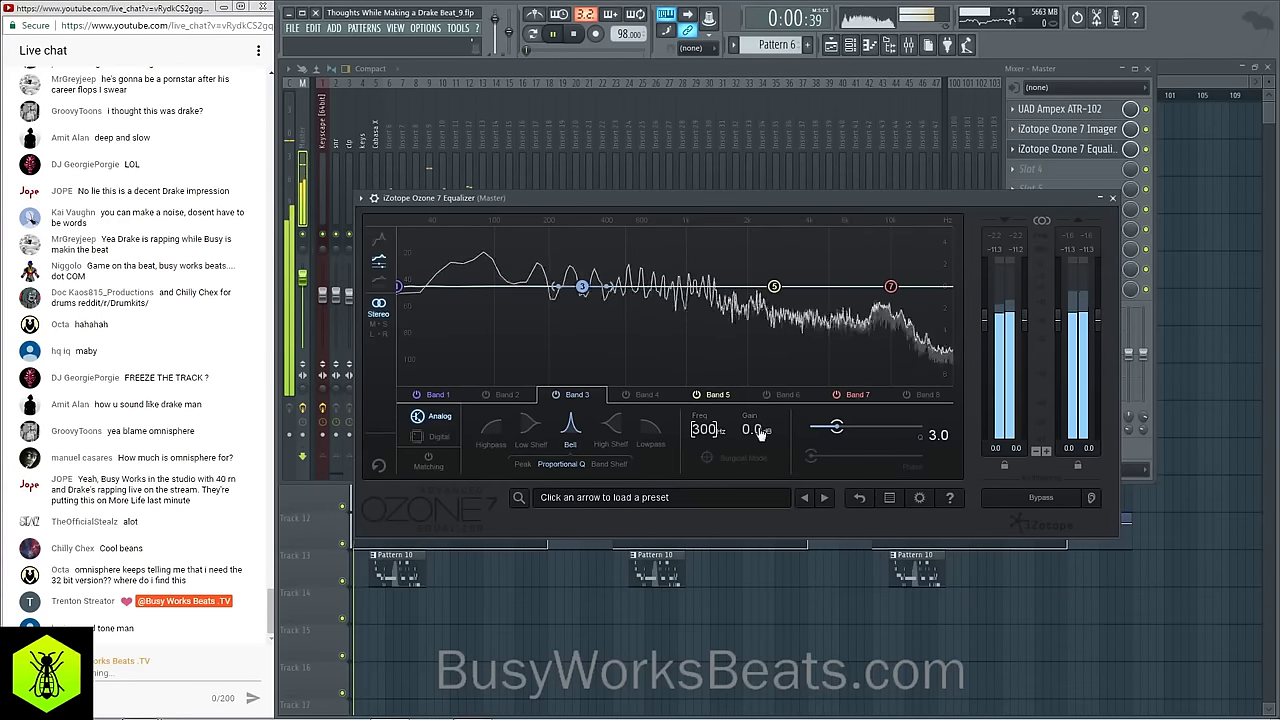
Step: Widen Band 3 to a Q of 0.6 and set its gain to -1.2 dB while auditioning the song
{"action": "left_click_drag", "start_coordinate": [760, 432], "coordinate": [760, 442]}
{"action": "left_click_drag", "start_coordinate": [836, 427], "coordinate": [750, 400]}
{"action": "key", "text": "space"}
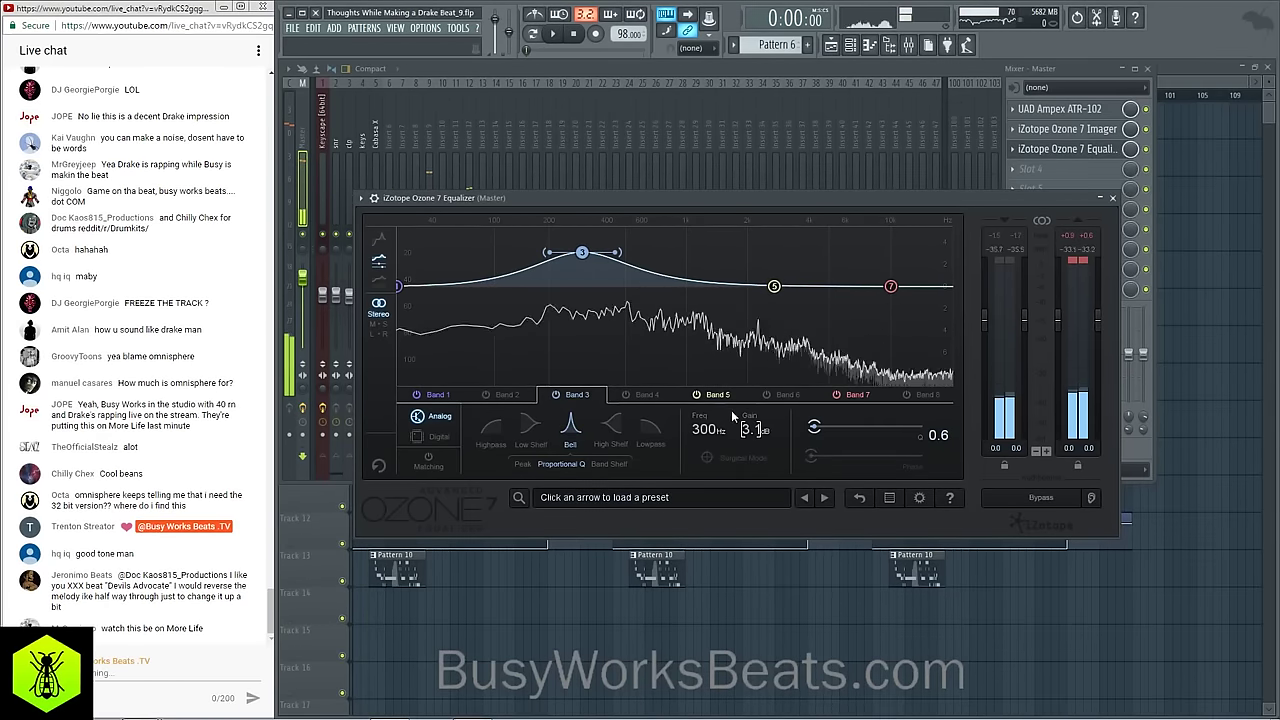
{"action": "mouse_move", "coordinate": [752, 429]}
{"action": "left_mouse_down"}
{"action": "mouse_move", "coordinate": [757, 468]}
{"action": "mouse_move", "coordinate": [752, 438]}
{"action": "left_mouse_up"}
{"action": "key", "text": "space"}
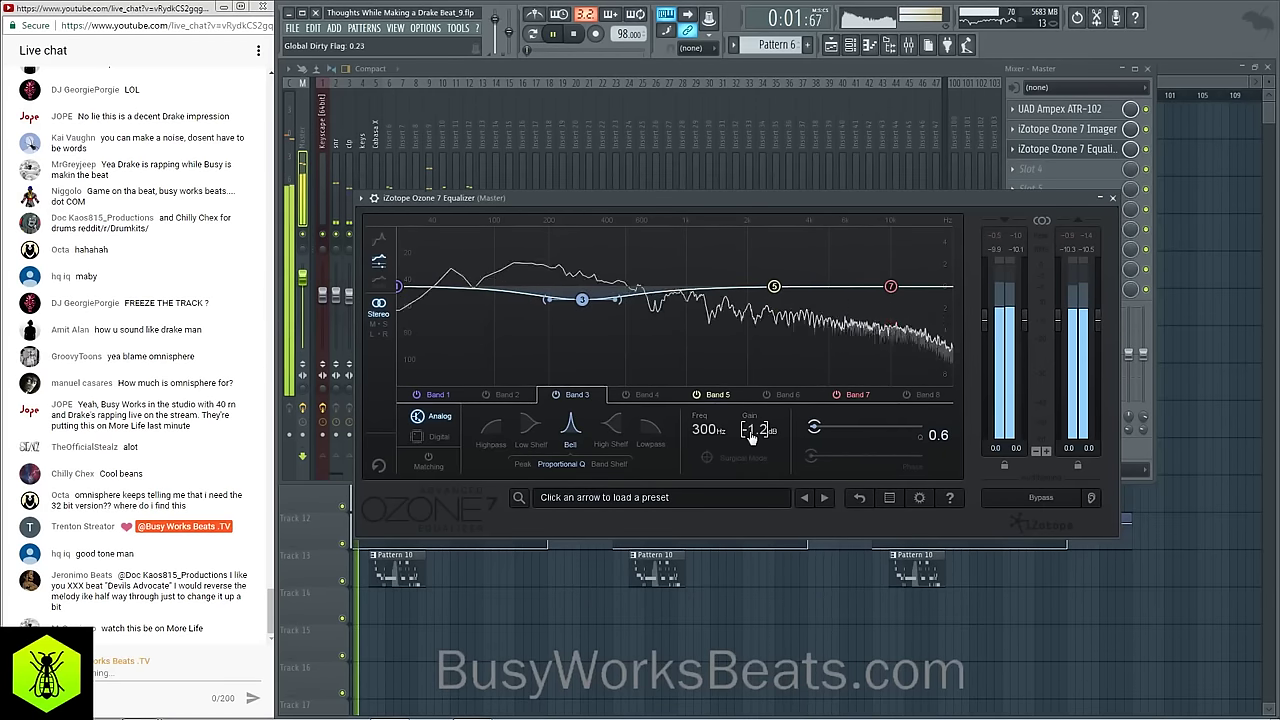
Step: Review the settings of equalizer Bands 1 and 7 during playback, and stop the song
{"action": "left_click", "coordinate": [437, 394]}
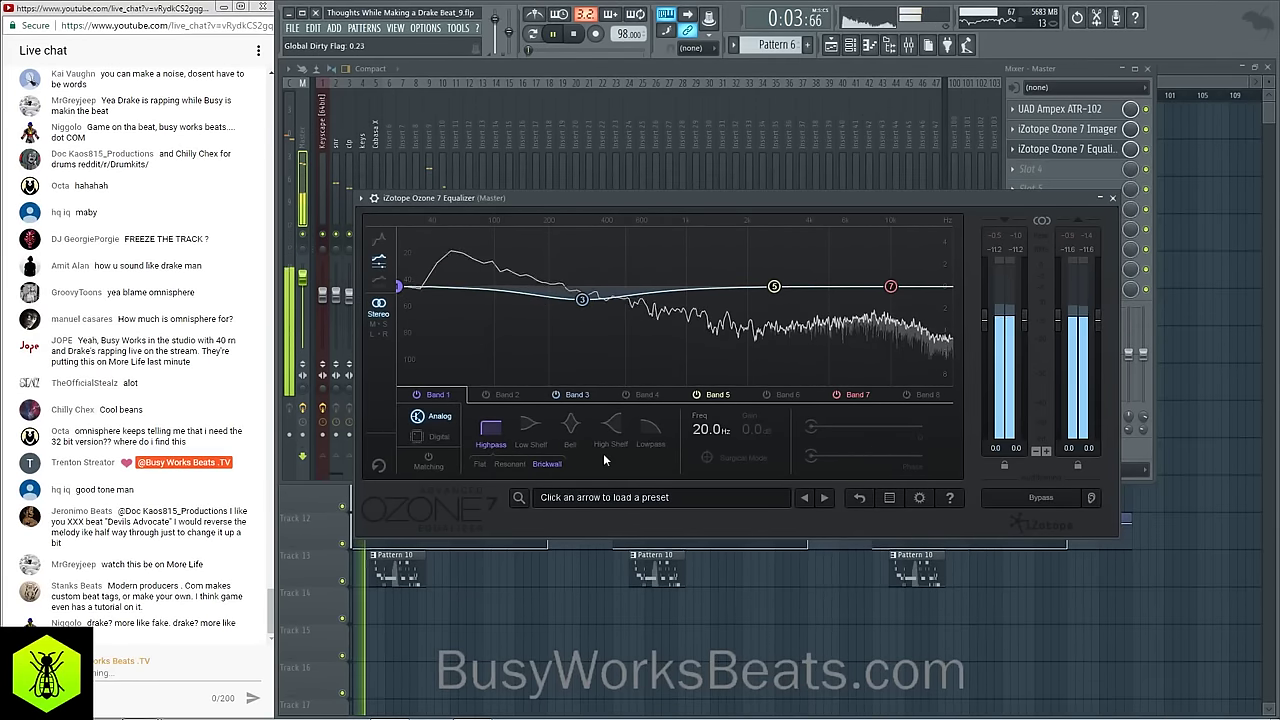
{"action": "left_click", "coordinate": [872, 396]}
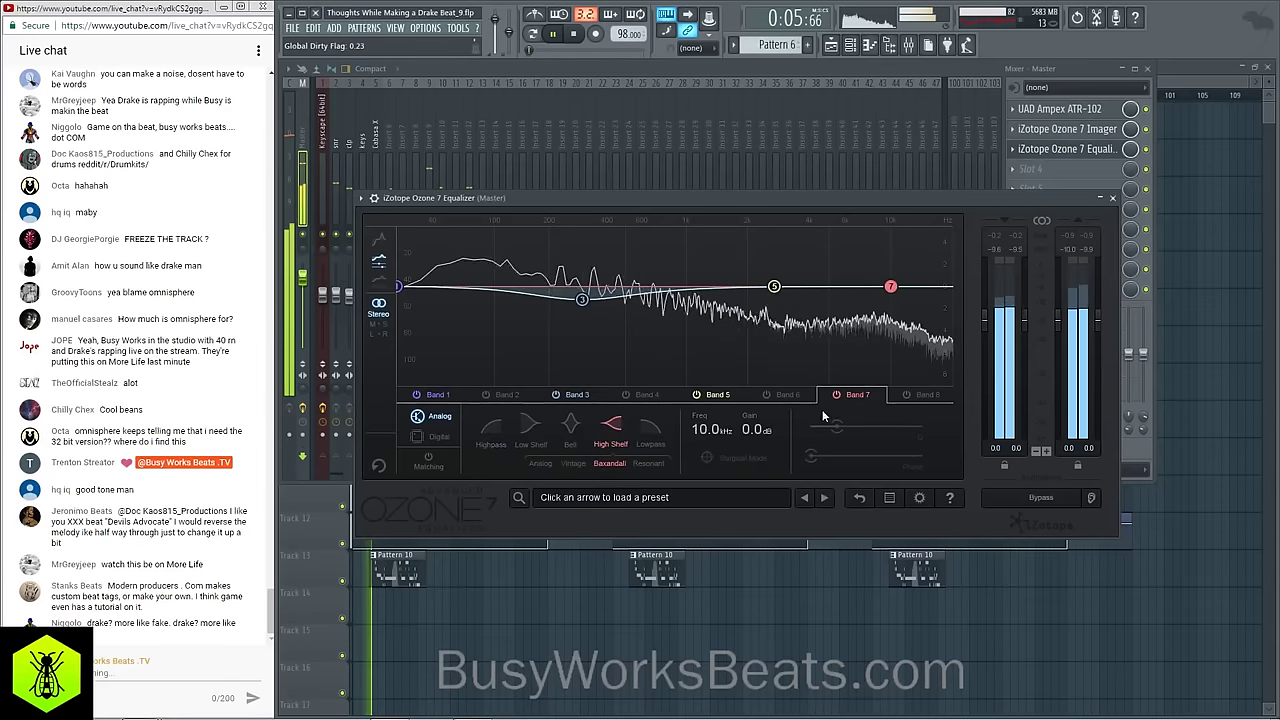
{"action": "key", "text": "space"}
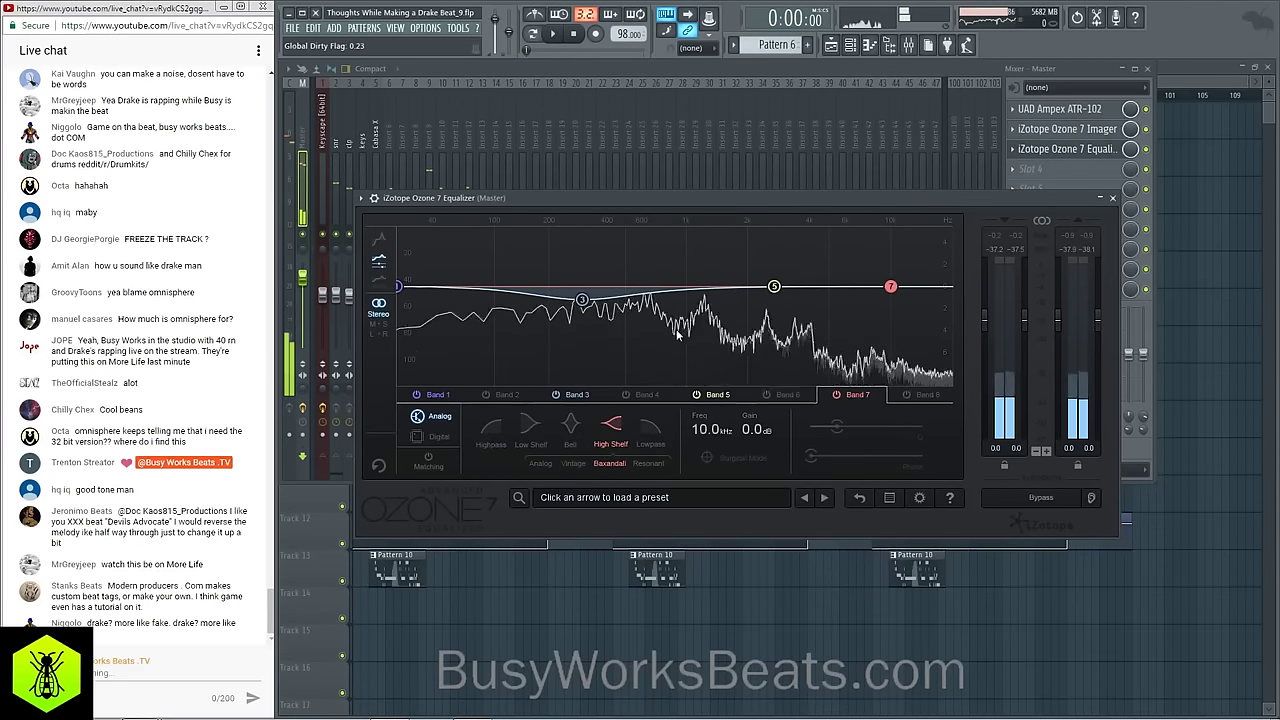
Step: Remove the UAD Ampex ATR-102 and the iZotope Ozone 7 Equalizer from the master track's effect slots
{"action": "left_click", "coordinate": [1010, 114]}
{"action": "mouse_move", "coordinate": [1032, 127]}
{"action": "left_click", "coordinate": [563, 42]}
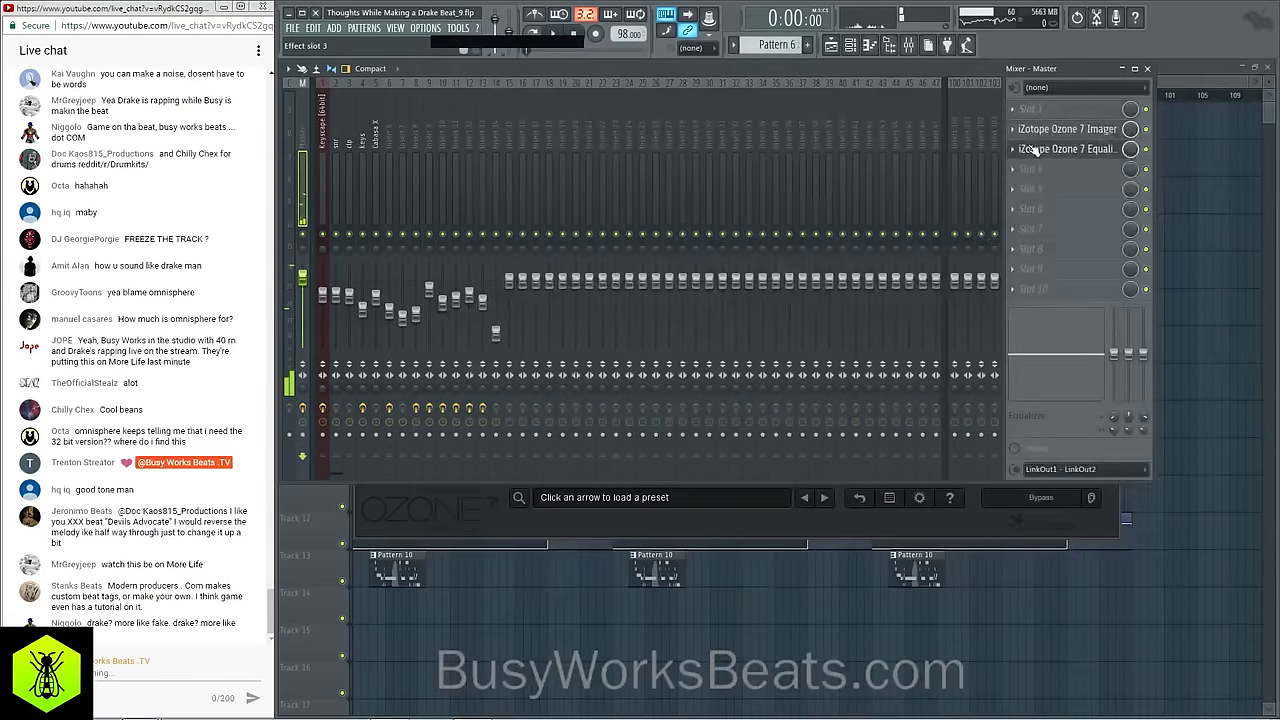
{"action": "left_click", "coordinate": [1011, 149]}
{"action": "mouse_move", "coordinate": [1032, 165]}
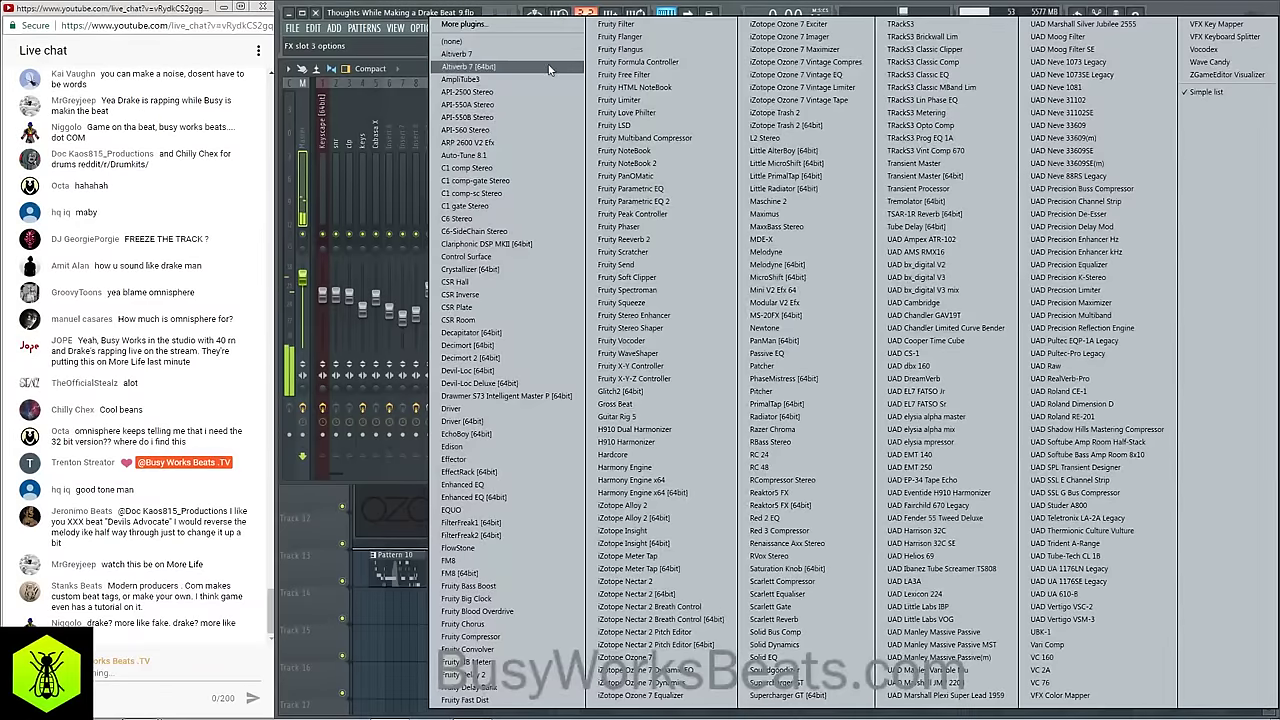
{"action": "left_click", "coordinate": [530, 43]}
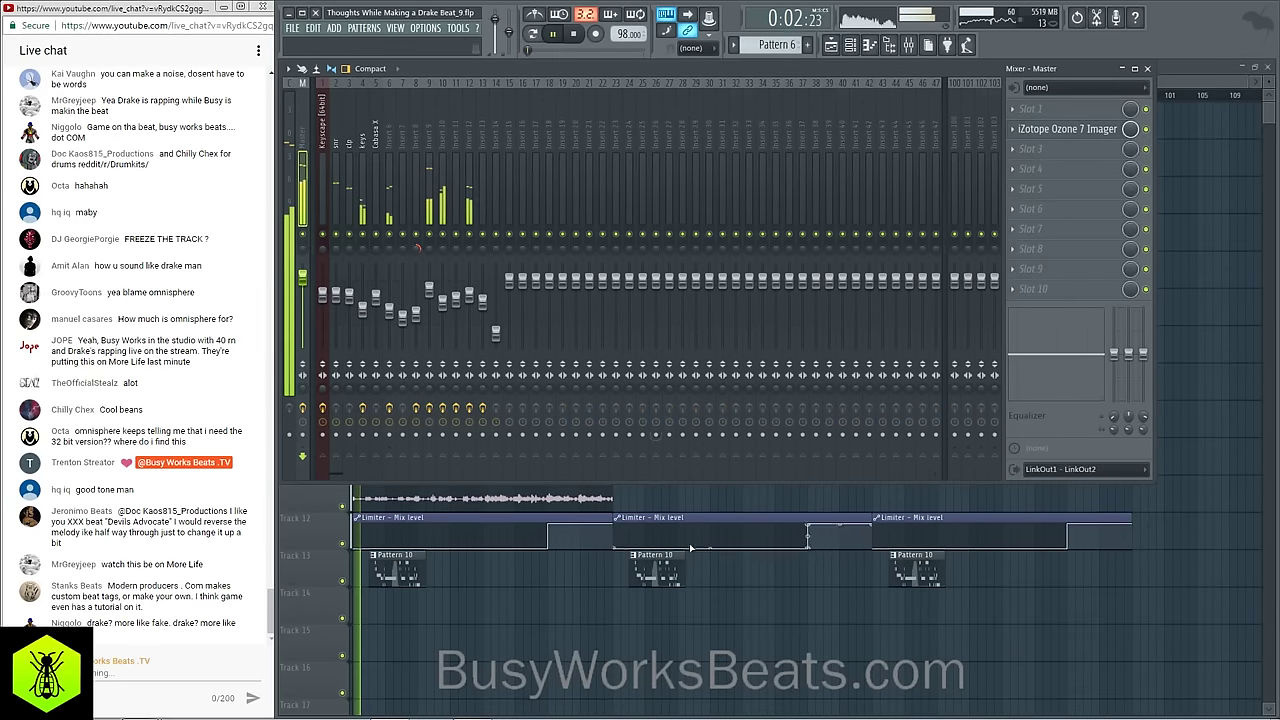
Step: Lower mixer insert 14 slightly more while the song plays from the start, and stop playback
{"action": "left_click", "coordinate": [708, 660]}
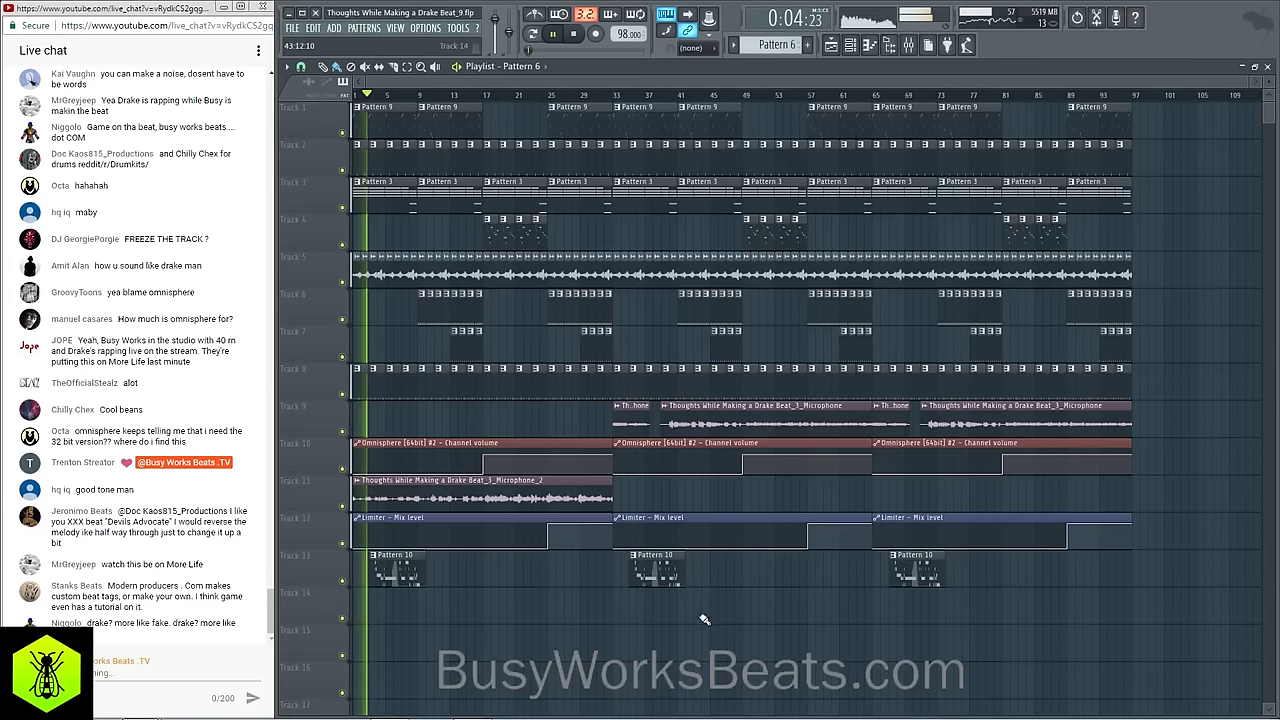
{"action": "left_click", "coordinate": [910, 47]}
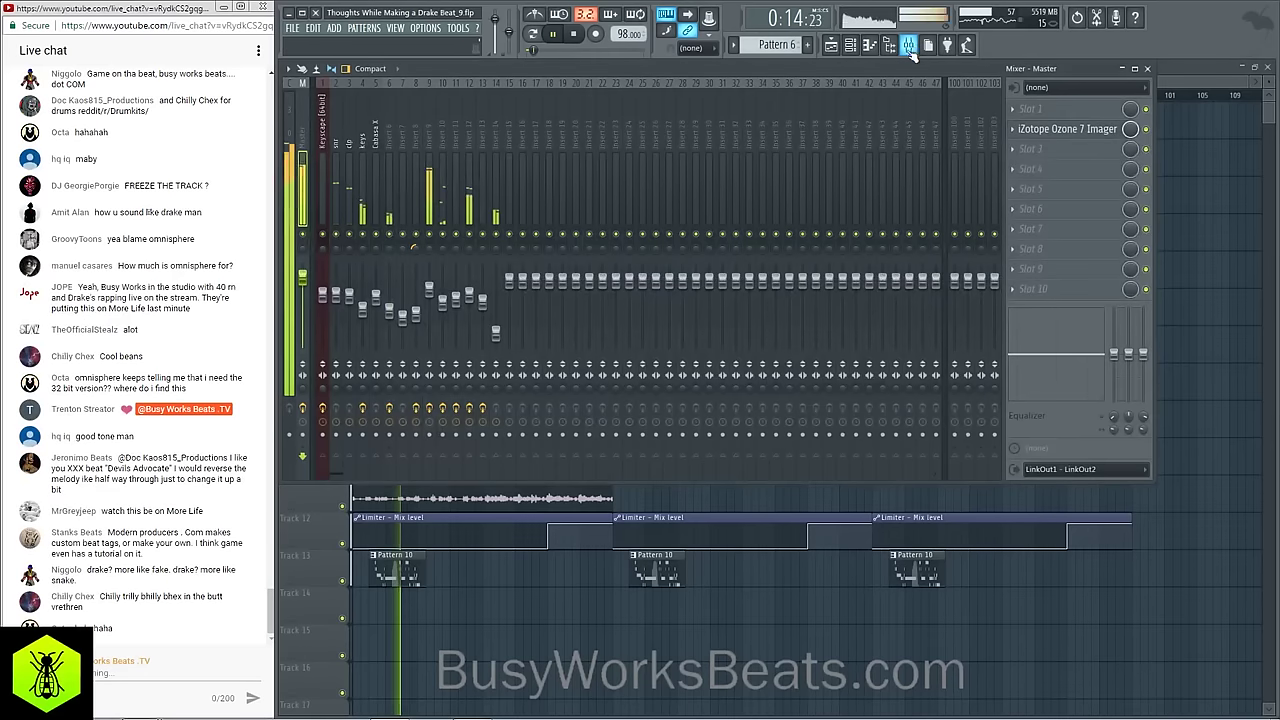
{"action": "left_click", "coordinate": [496, 334]}
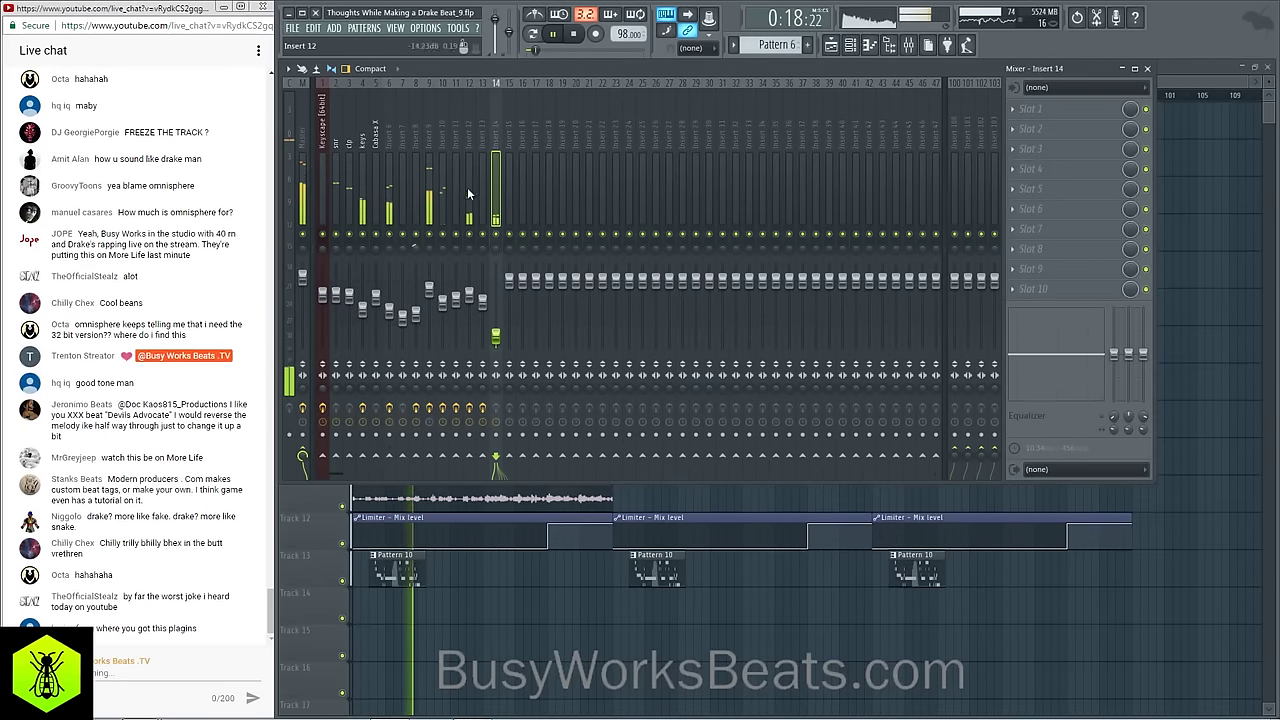
{"action": "key", "text": "space"}
Step: Check the effect chains on mixer inserts 10 and 9, and return to the playlist
{"action": "left_click", "coordinate": [447, 140]}
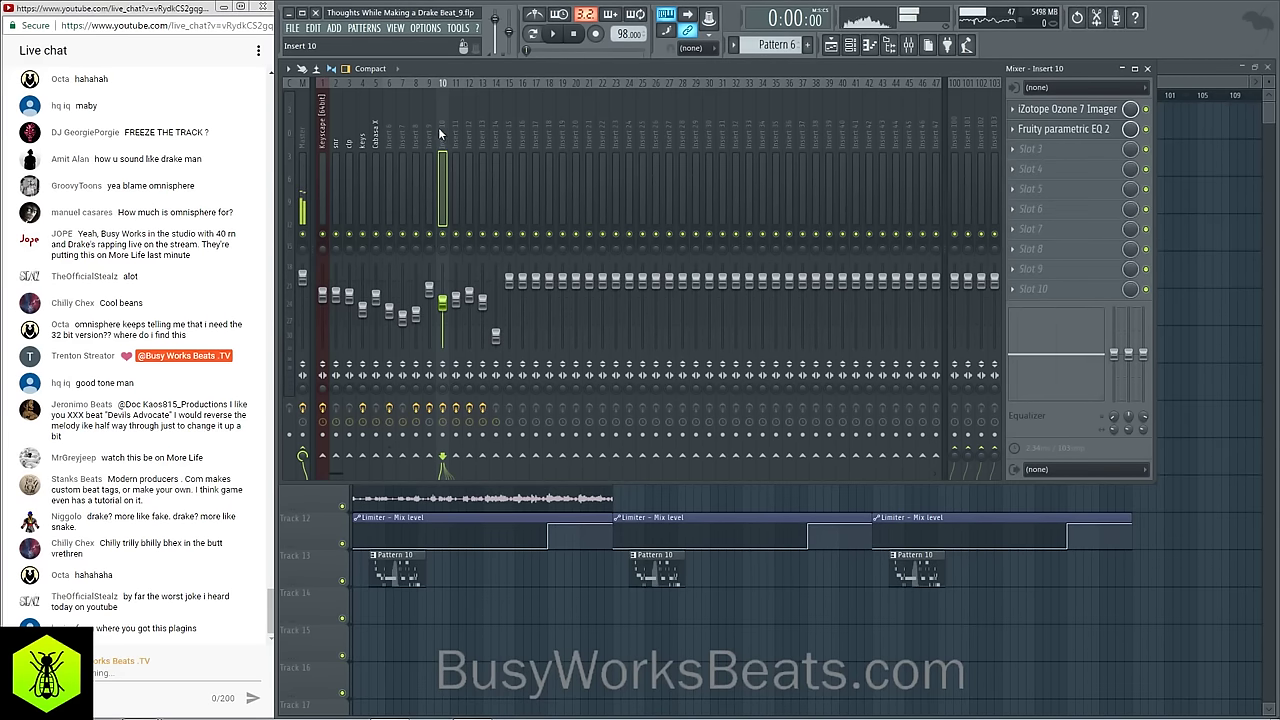
{"action": "left_click", "coordinate": [431, 131]}
{"action": "left_click", "coordinate": [440, 127]}
{"action": "left_click", "coordinate": [427, 124]}
{"action": "right_click", "coordinate": [541, 596]}
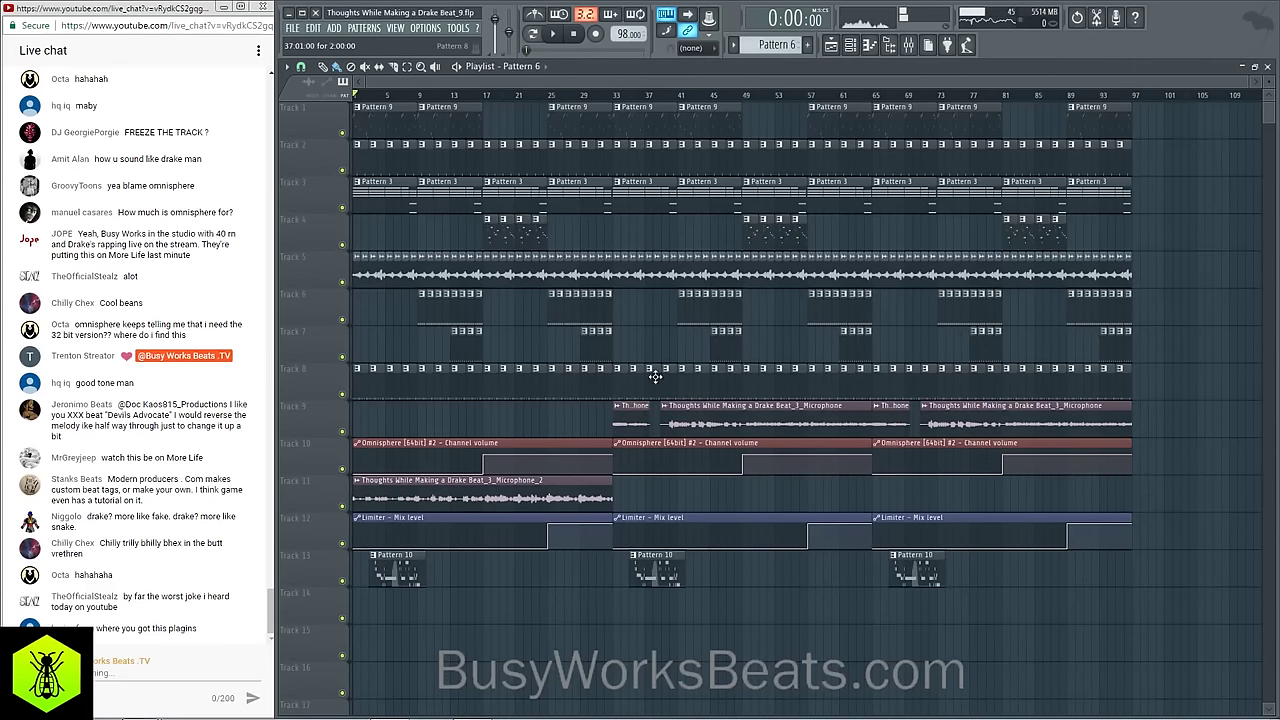
Step: Play the song from the start and check the effect chain on mixer insert 10
{"action": "key", "text": "space"}
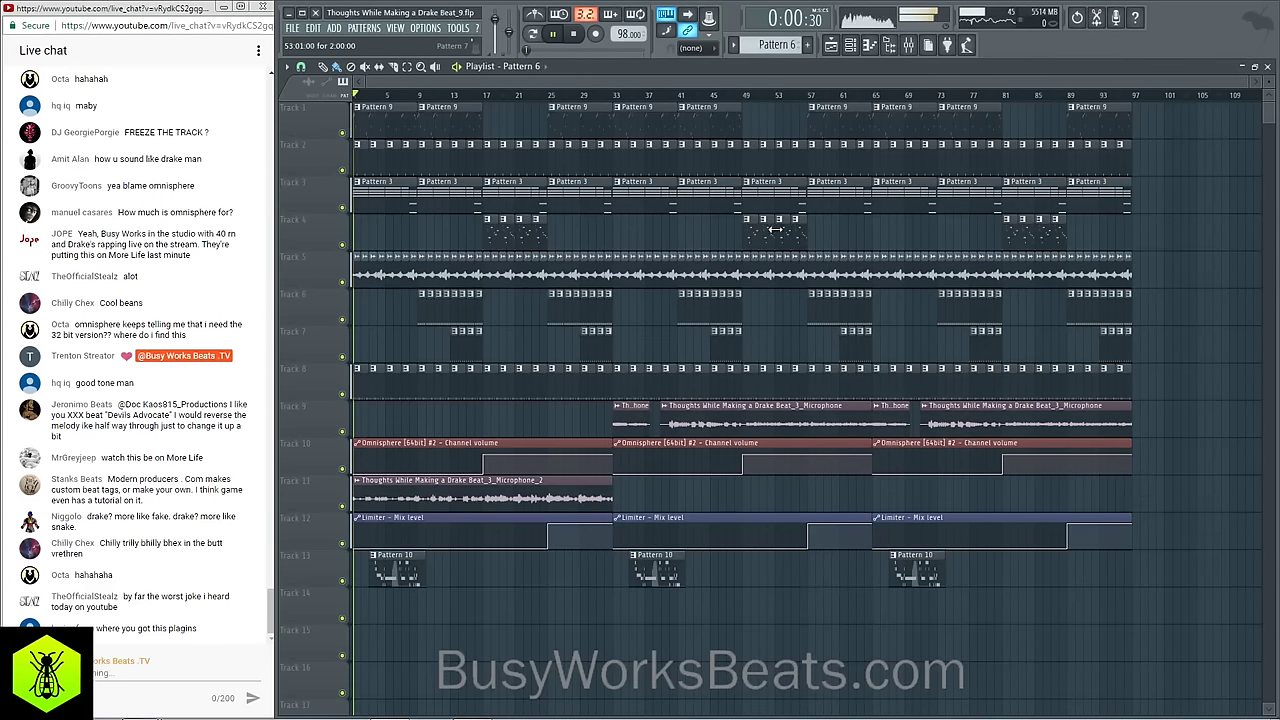
{"action": "left_click", "coordinate": [918, 48]}
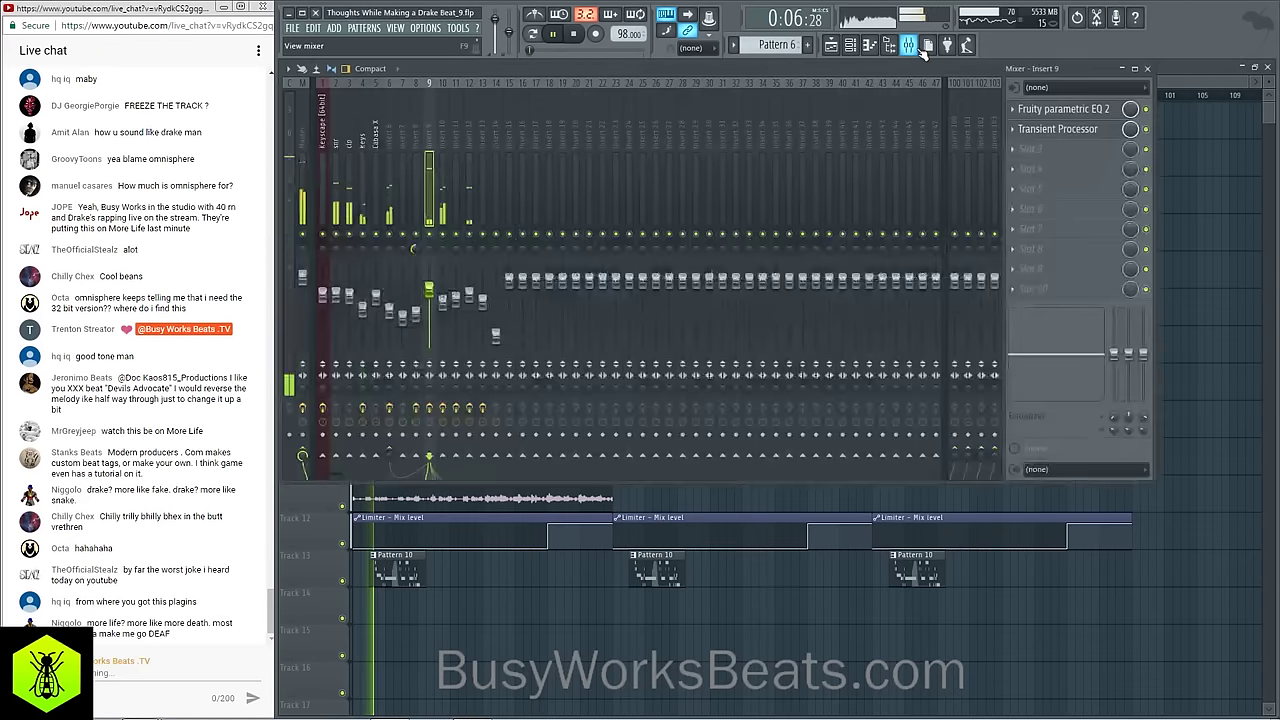
{"action": "left_click", "coordinate": [440, 140]}
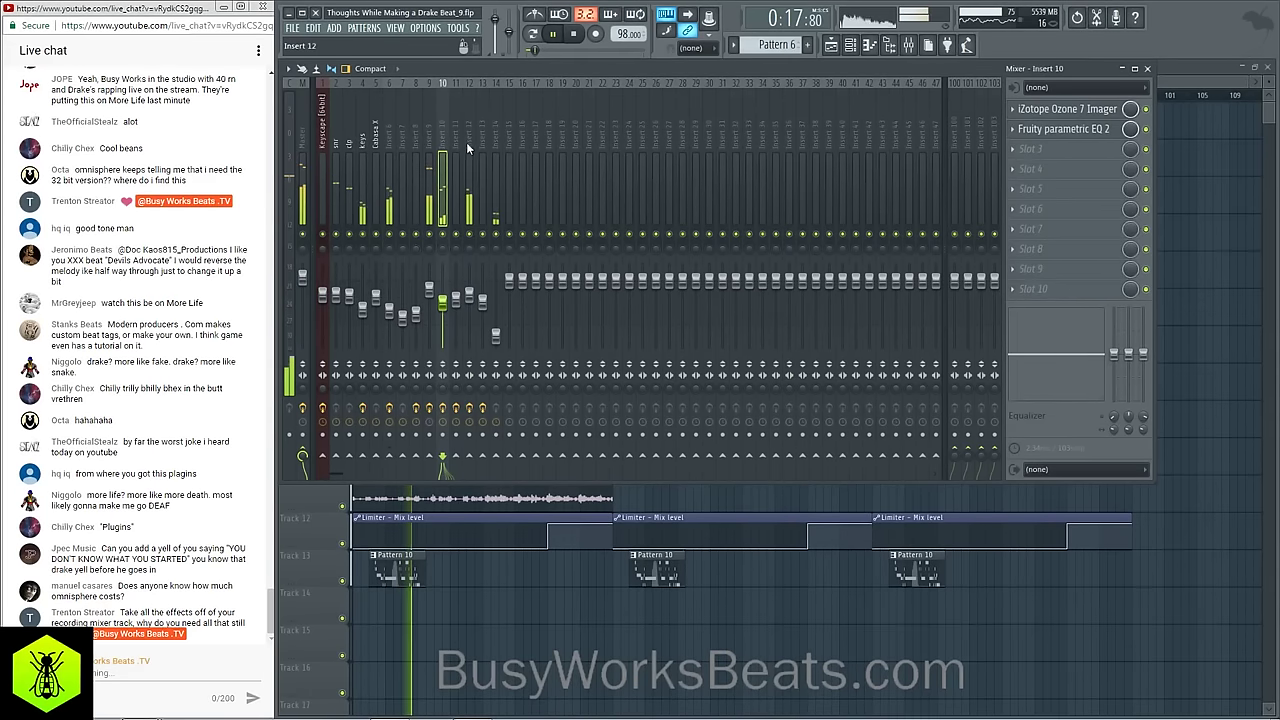
Step: Clear the workspace of the playlist, mixer, channel rack and iZotope Ozone plugin window
{"action": "left_click", "coordinate": [1268, 67]}
{"action": "left_click", "coordinate": [1148, 69]}
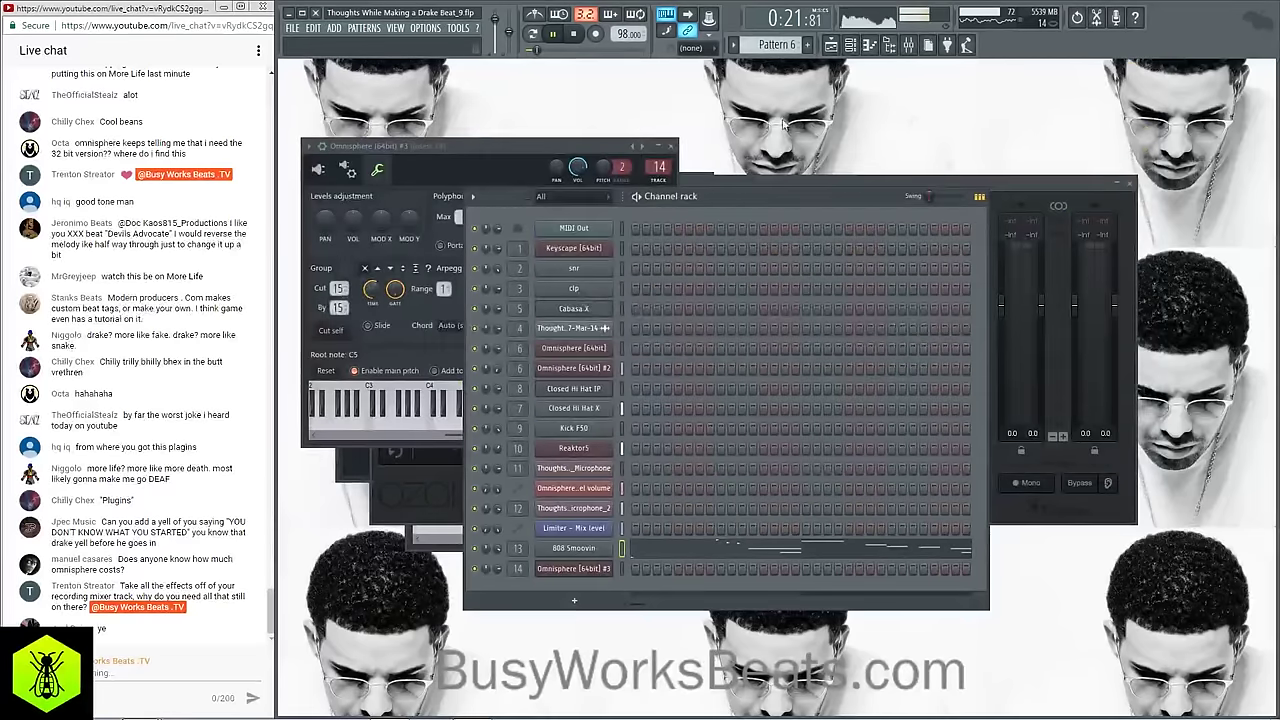
{"action": "left_click", "coordinate": [850, 47]}
{"action": "left_click", "coordinate": [1128, 183]}
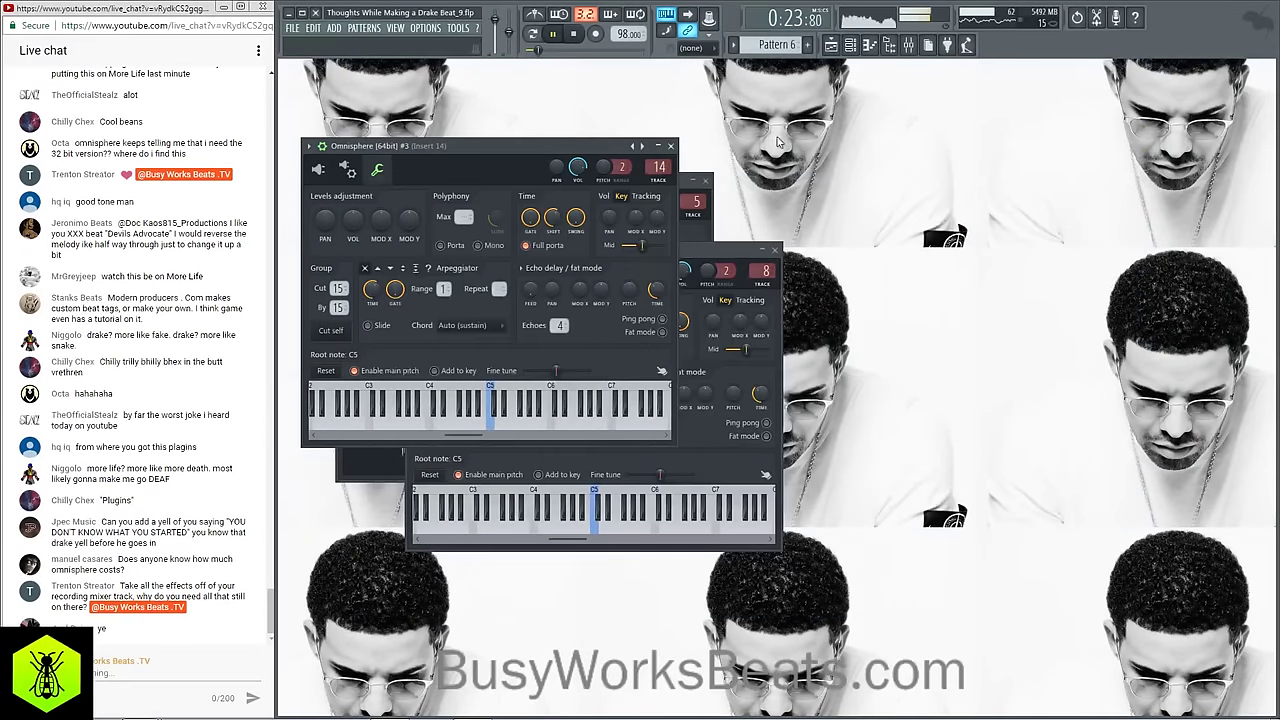
Step: Delete the microphone clips from bar 65 onward on Track 9 of the playlist, and play the song from bar 65
{"action": "left_click", "coordinate": [836, 50]}
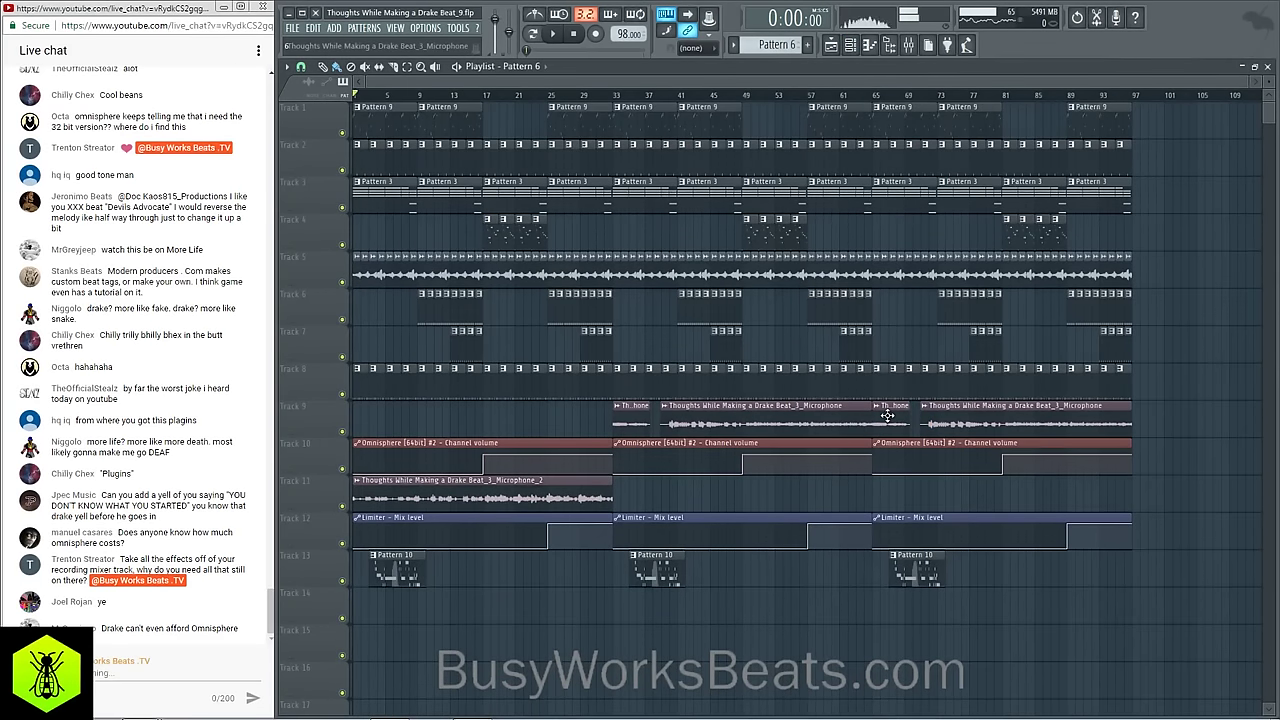
{"action": "right_click", "coordinate": [933, 420]}
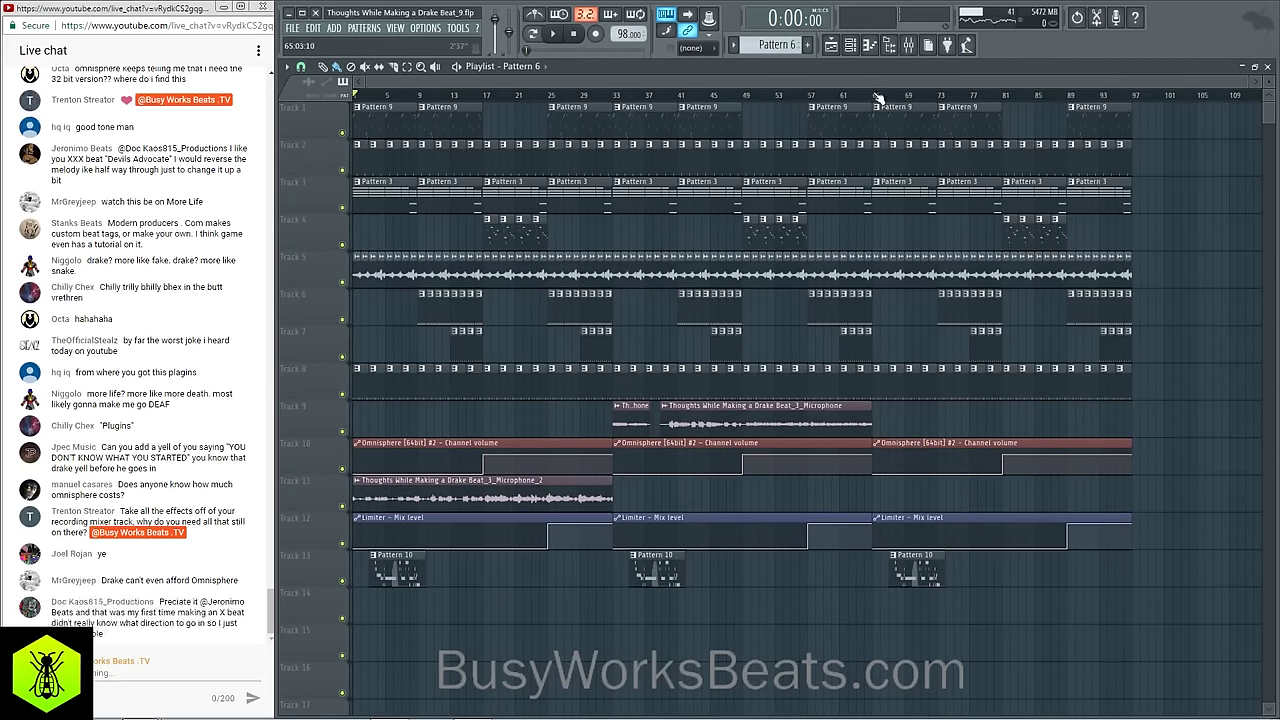
{"action": "key", "text": "space"}
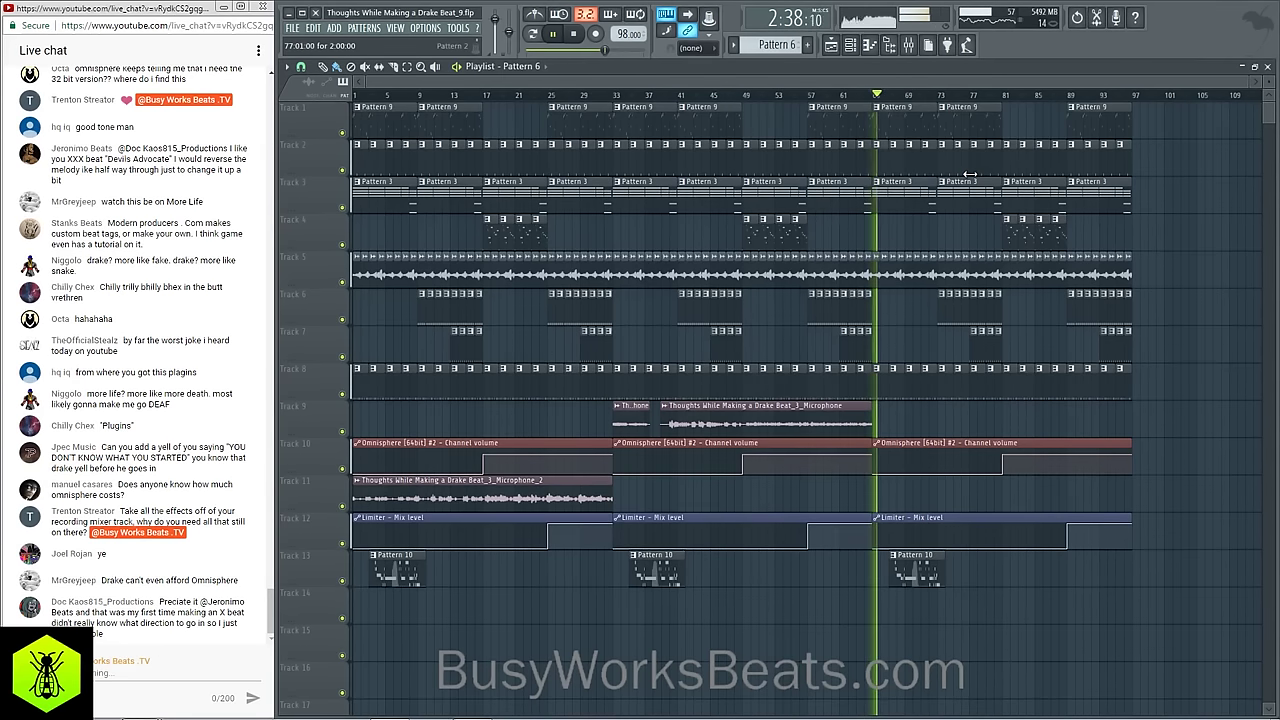
Step: Close the playlist and the remaining instrument plugin windows, and save the project
{"action": "left_click", "coordinate": [1267, 66]}
{"action": "left_click", "coordinate": [704, 182]}
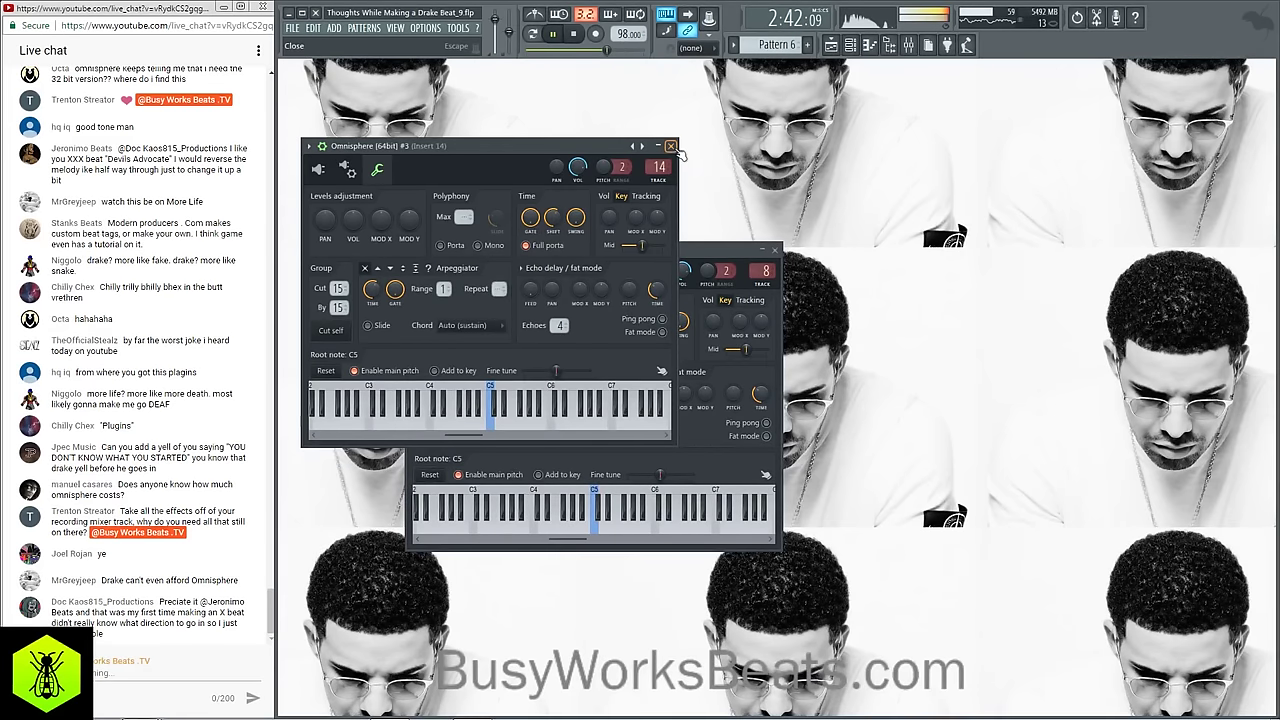
{"action": "left_click", "coordinate": [671, 146]}
{"action": "left_click", "coordinate": [774, 249]}
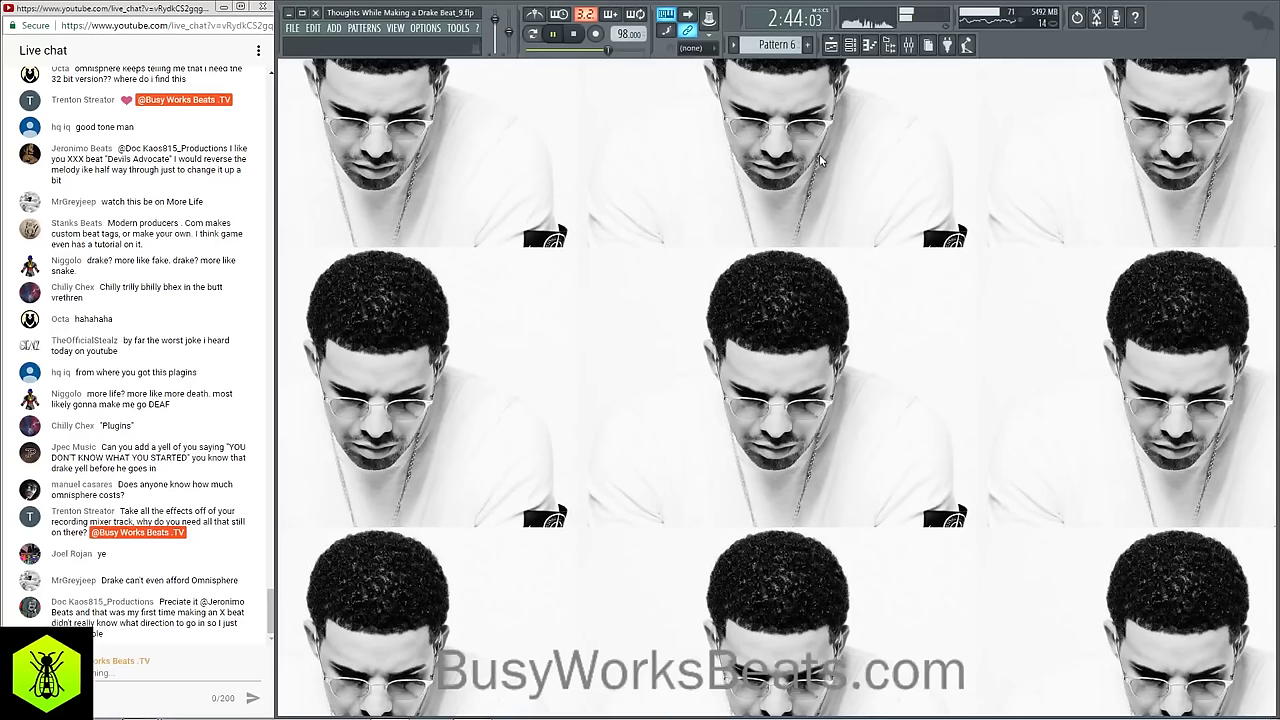
{"action": "key", "text": "ctrl+s"}
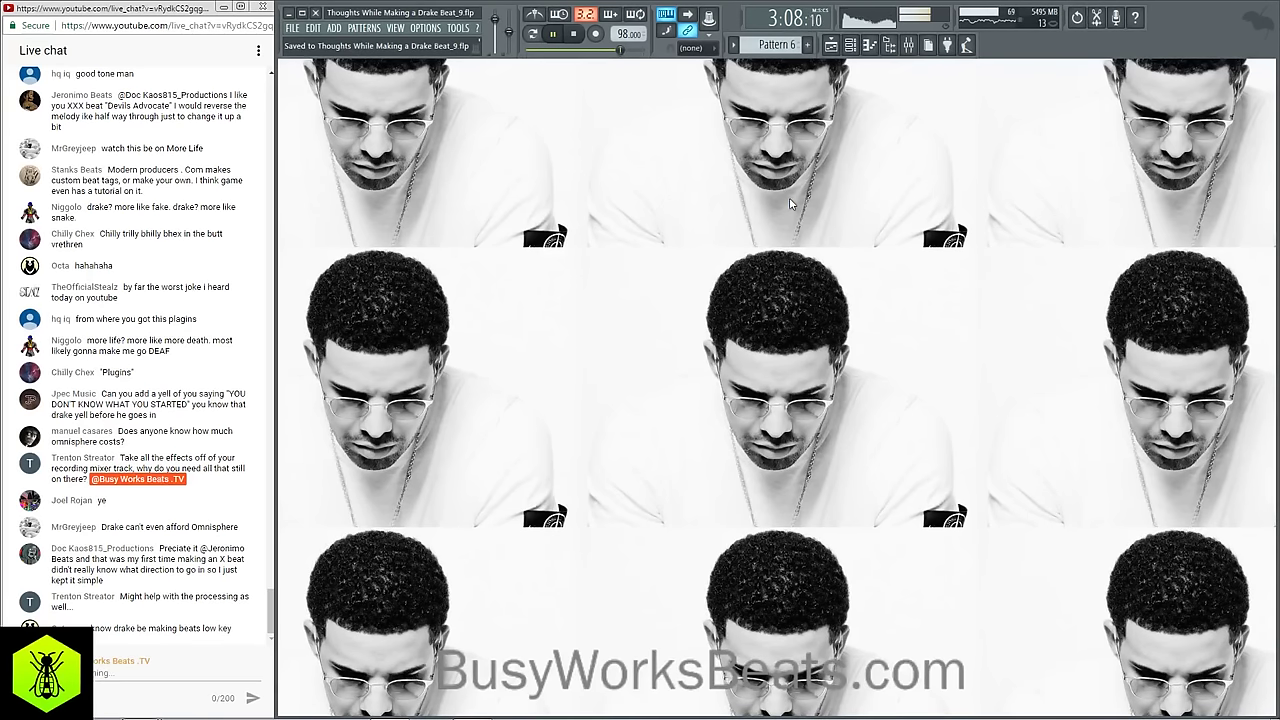
Step: Set the playlist snap to Bar, loop playback over bars 65 to 96, and close the playlist
{"action": "left_click", "coordinate": [841, 41]}
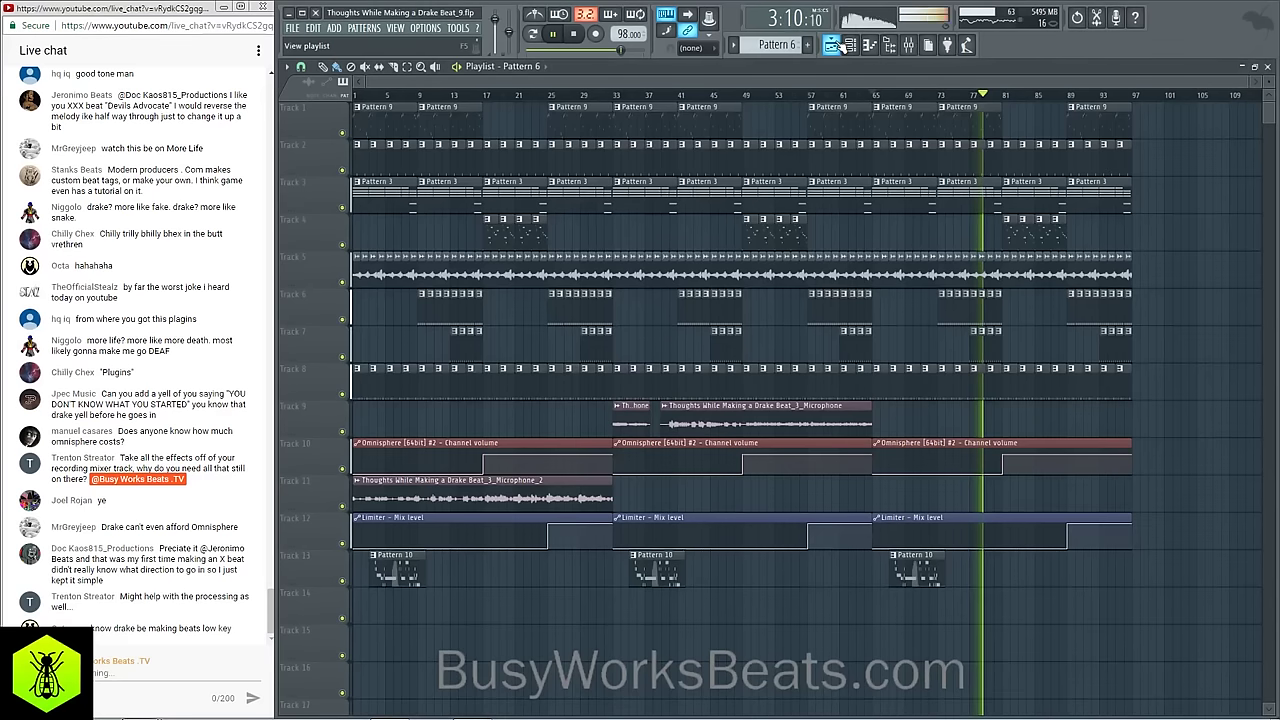
{"action": "left_click_drag", "start_coordinate": [876, 100], "coordinate": [1132, 100]}
{"action": "left_click", "coordinate": [300, 67]}
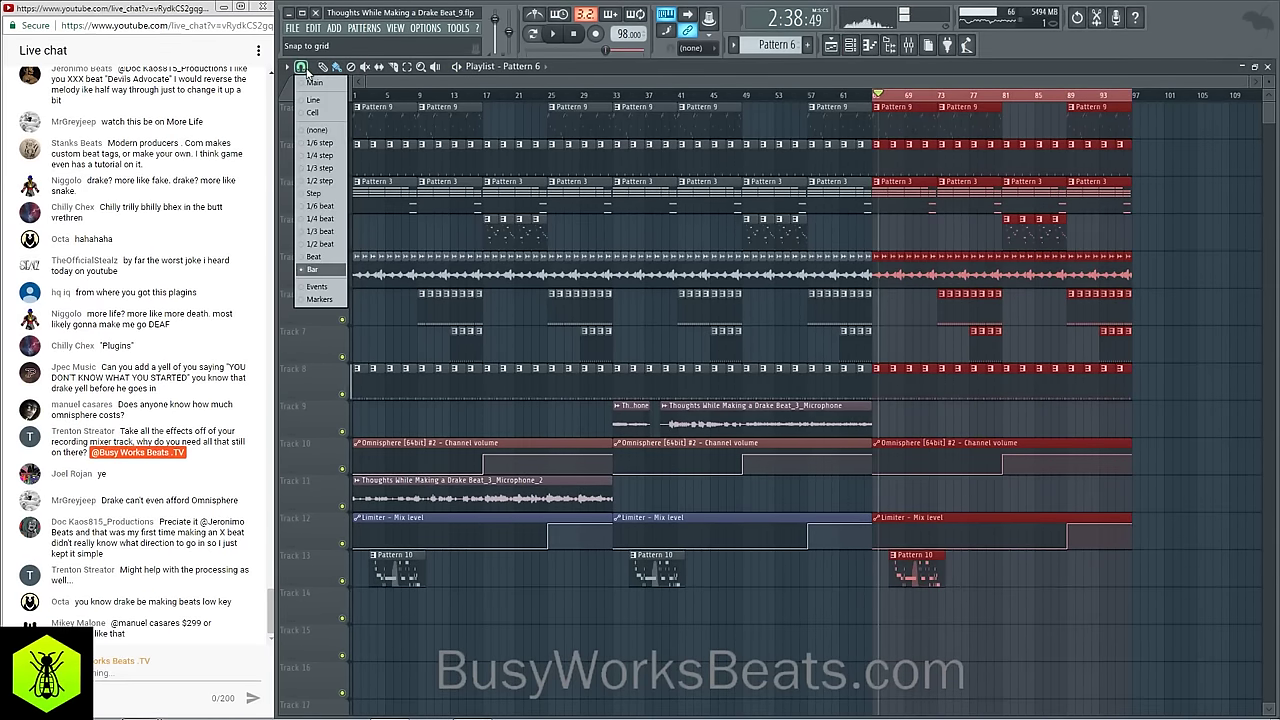
{"action": "left_click", "coordinate": [336, 269]}
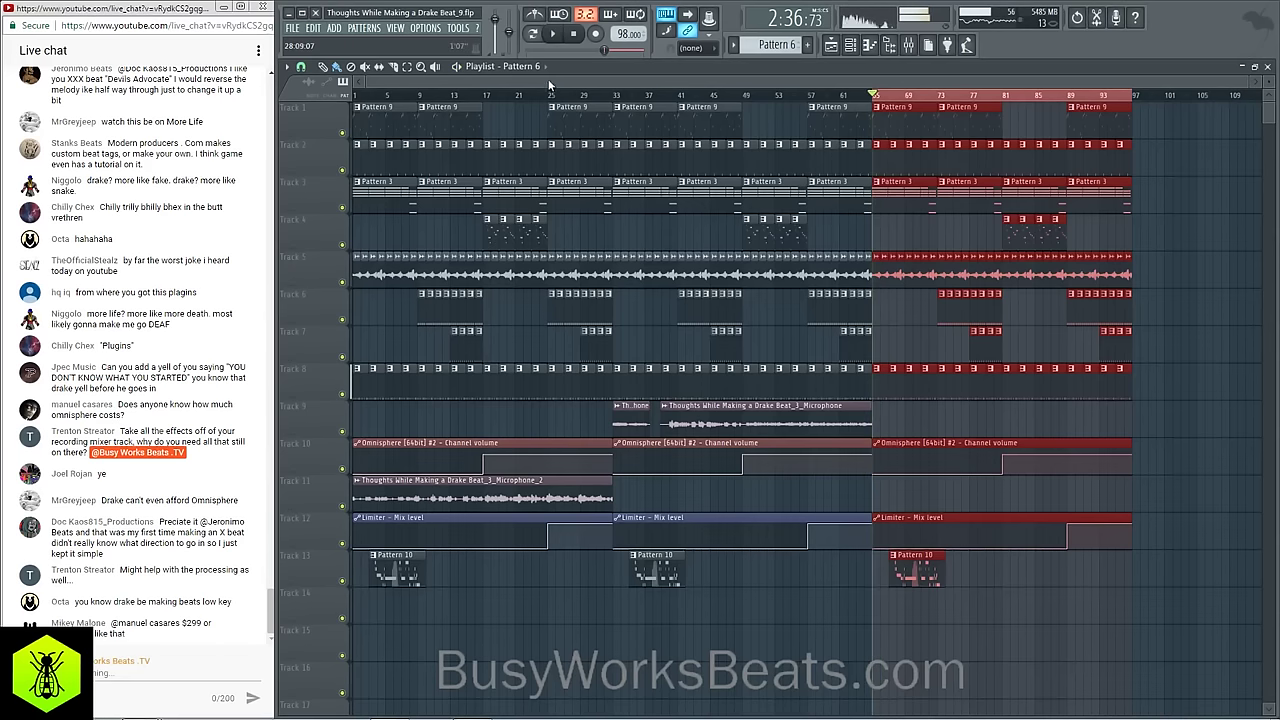
{"action": "left_click", "coordinate": [1268, 66]}
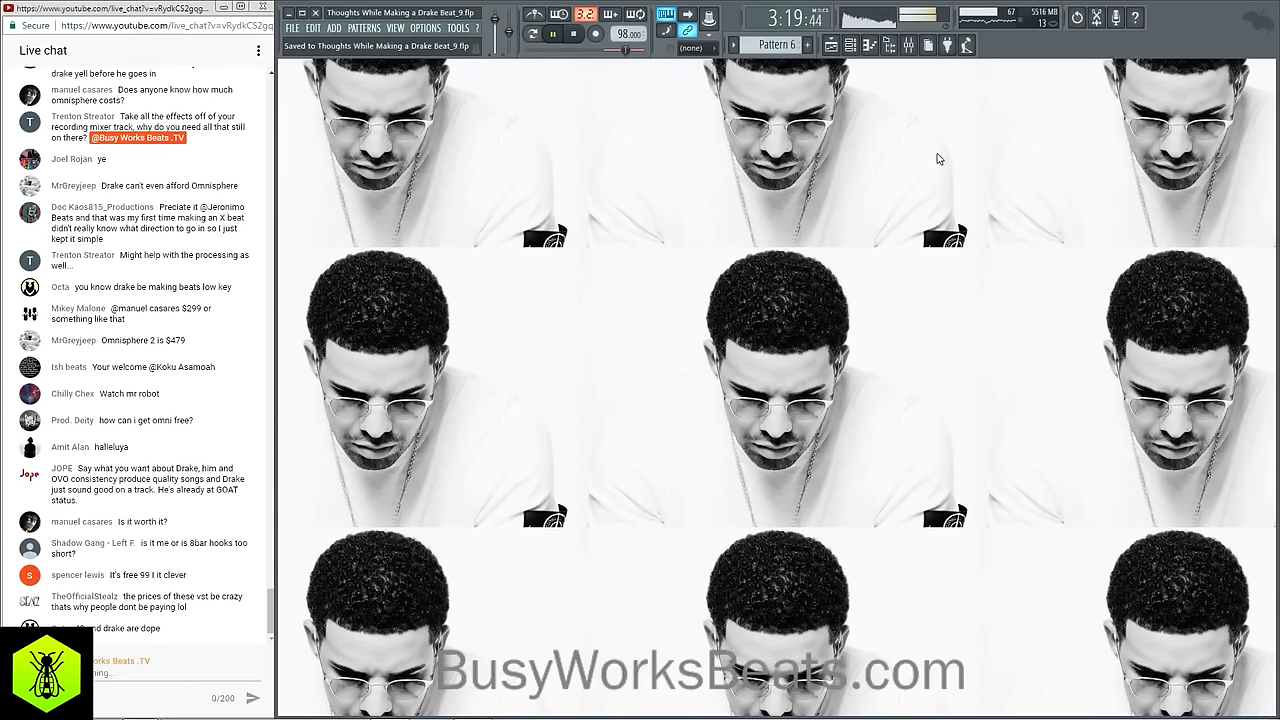
Step: Lower the volume fader of mixer insert 13 during playback
{"action": "left_click", "coordinate": [909, 44]}
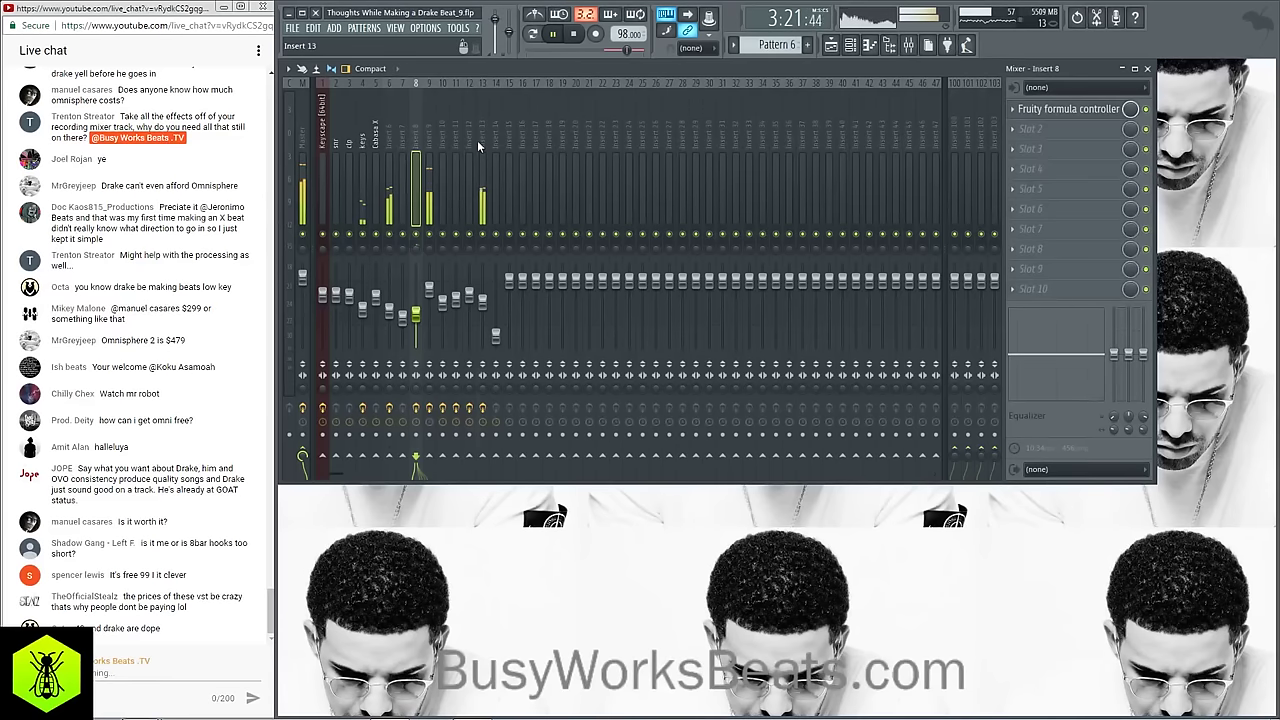
{"action": "left_click_drag", "start_coordinate": [482, 300], "coordinate": [482, 320]}
Step: Examine the 808 Smoovin notes of Pattern 7 and Pattern 6 in the piano roll
{"action": "left_click", "coordinate": [853, 46]}
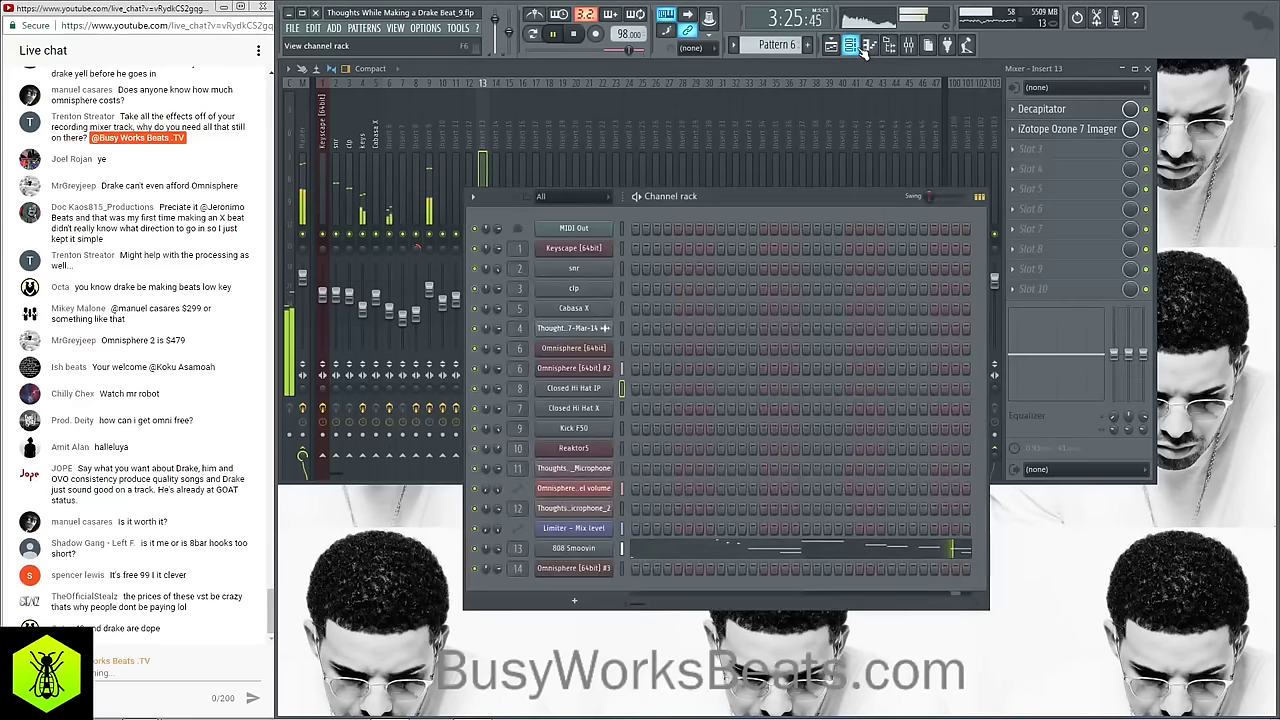
{"action": "mouse_move", "coordinate": [776, 45]}
{"action": "left_mouse_down"}
{"action": "mouse_move", "coordinate": [776, 82]}
{"action": "mouse_move", "coordinate": [776, 2]}
{"action": "mouse_move", "coordinate": [776, 38]}
{"action": "left_mouse_up"}
{"action": "left_click", "coordinate": [662, 545]}
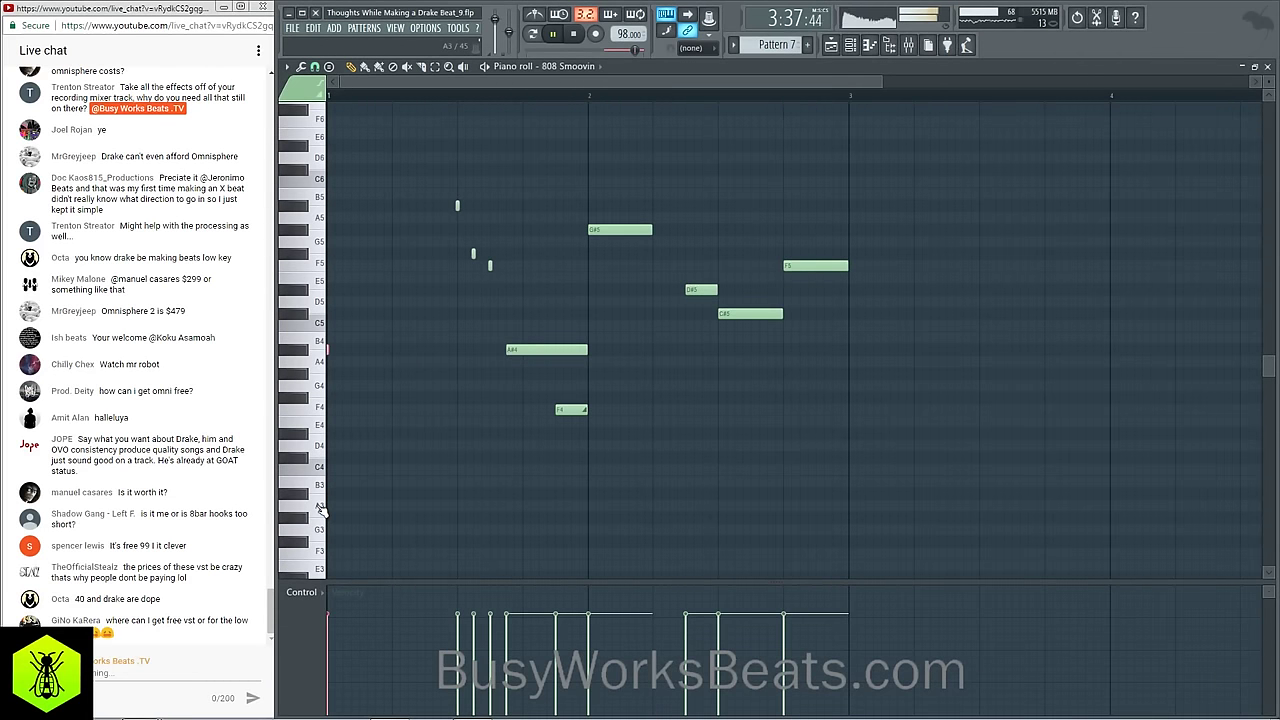
{"action": "left_click_drag", "start_coordinate": [777, 44], "coordinate": [777, 55]}
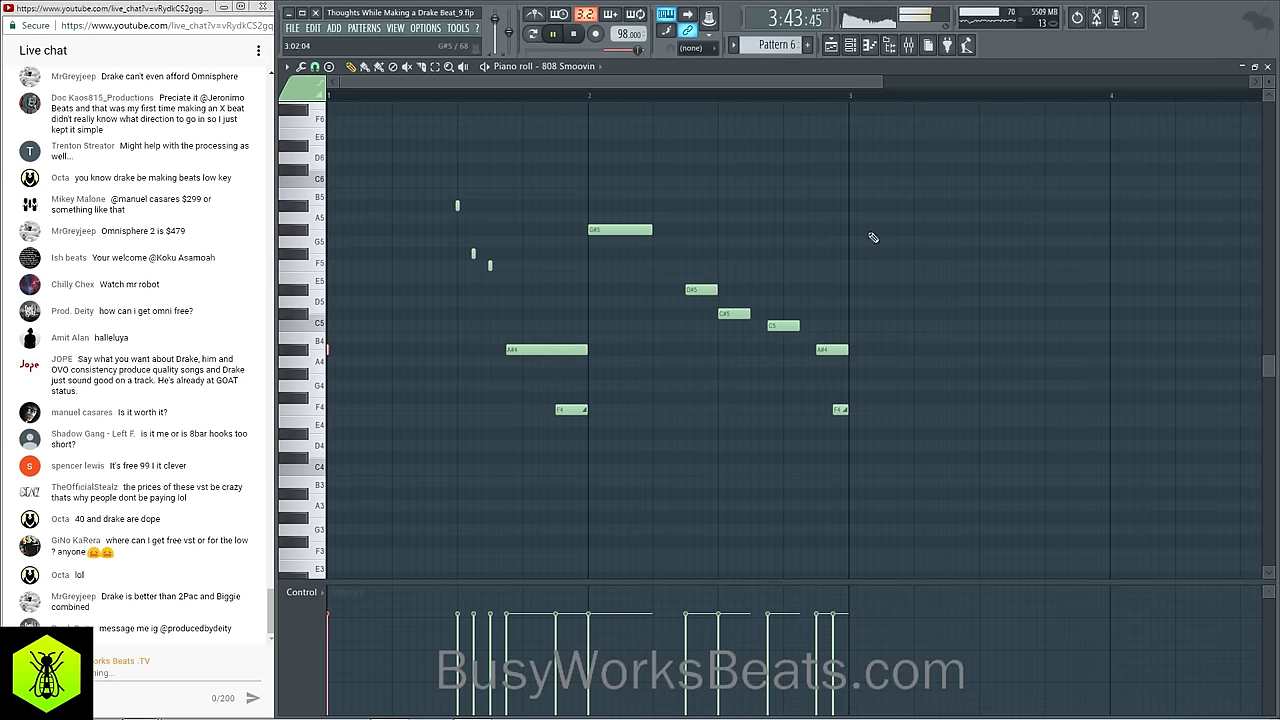
Step: Close the piano roll, mixer and channel rack, and save the project
{"action": "left_click", "coordinate": [1268, 67]}
{"action": "left_click", "coordinate": [1156, 67]}
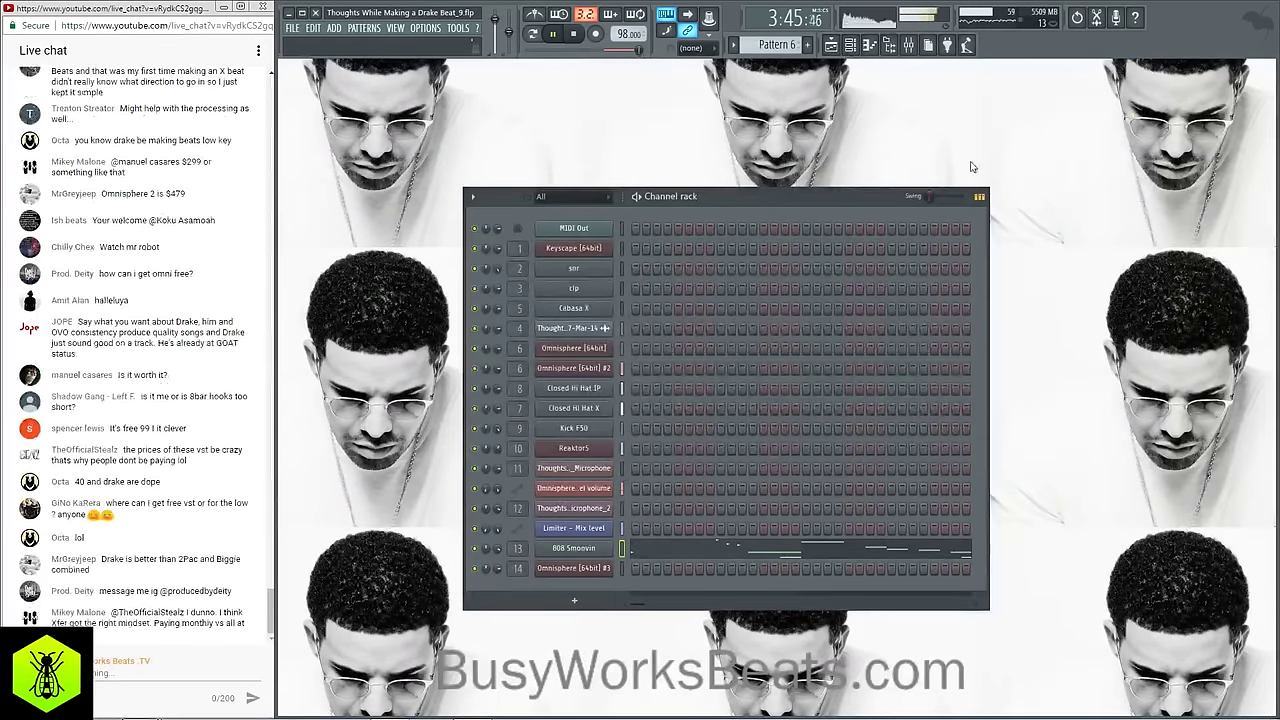
{"action": "left_click", "coordinate": [907, 47]}
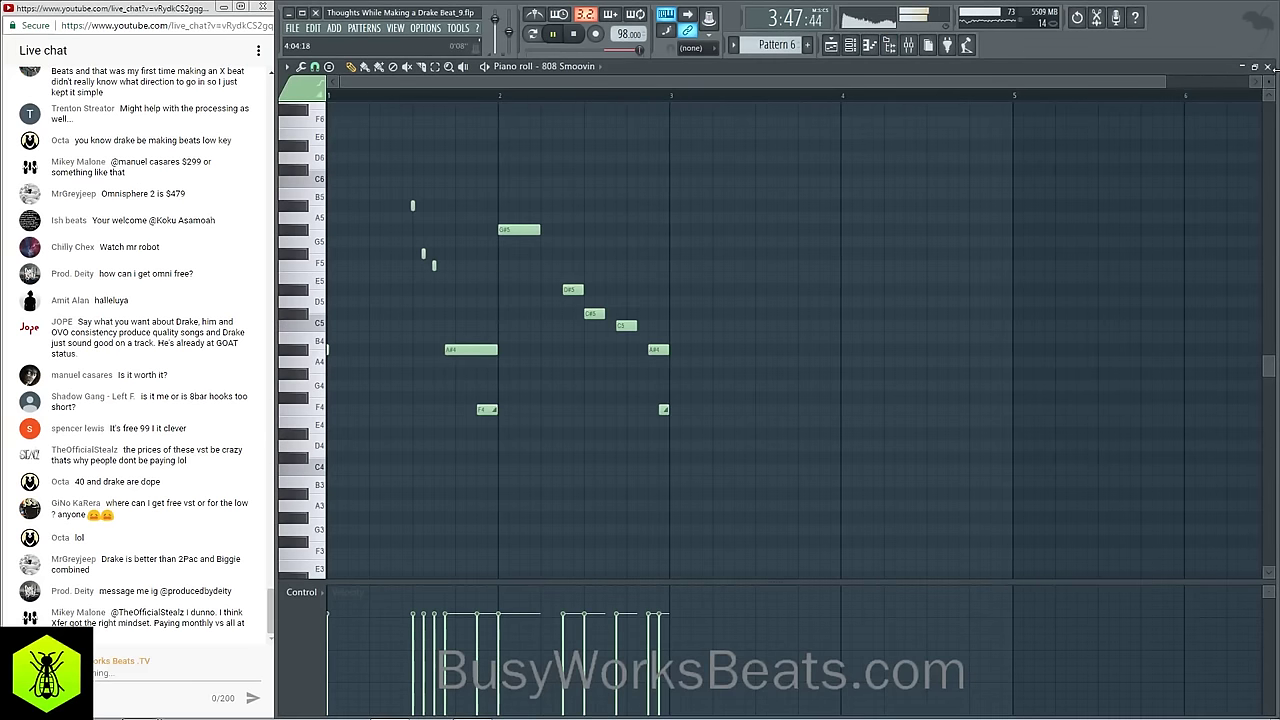
{"action": "left_click", "coordinate": [1263, 67]}
{"action": "left_click", "coordinate": [850, 46]}
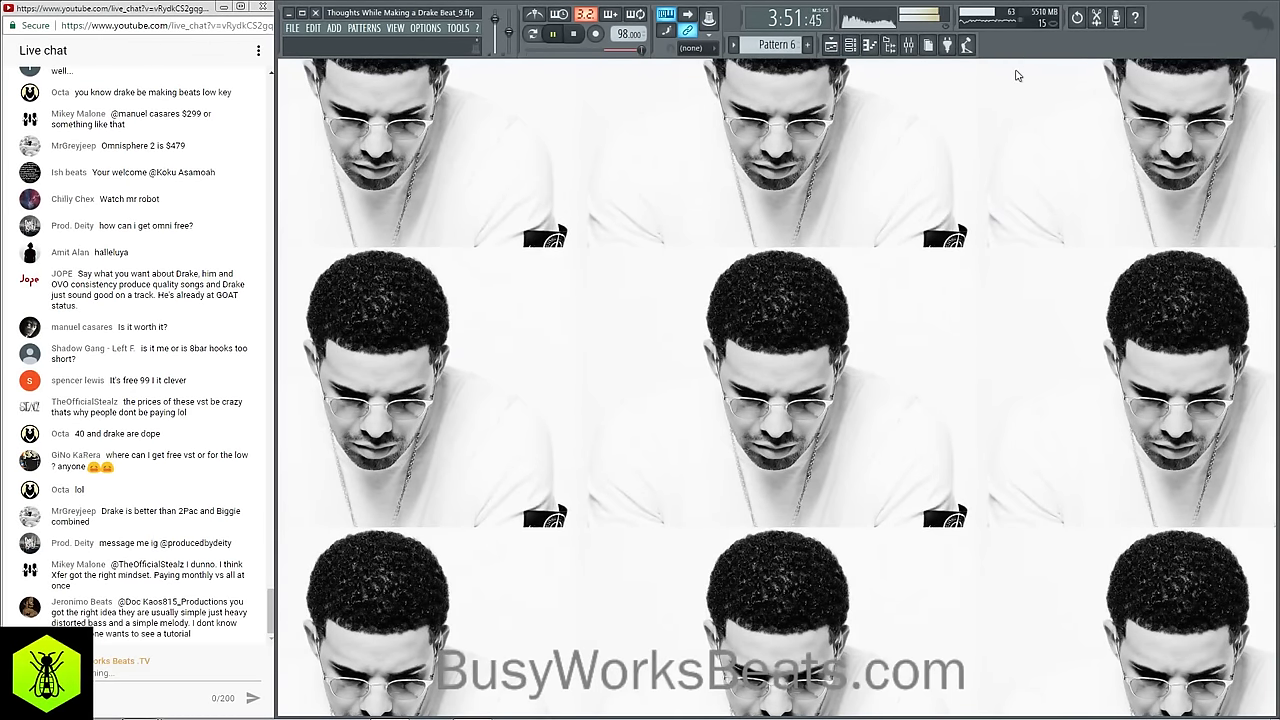
{"action": "key", "text": "ctrl+s"}
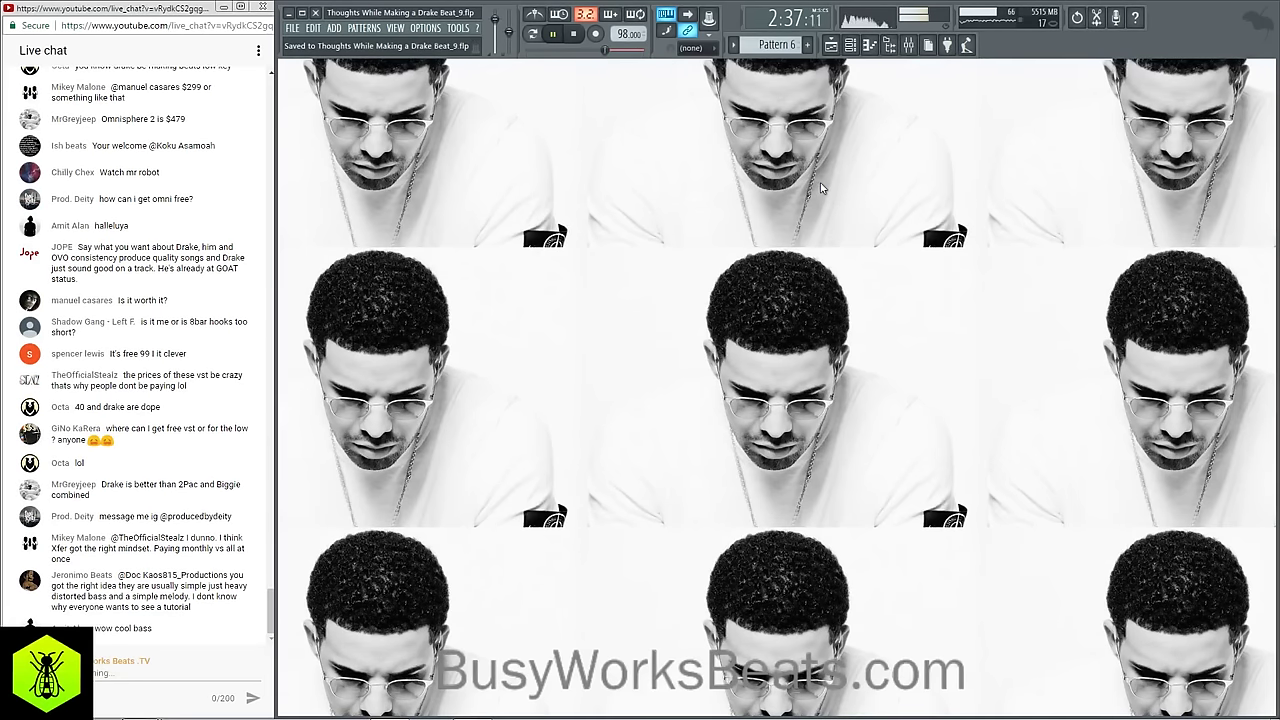
Step: Check the effect chain on mixer insert 6 during playback, and close the mixer
{"action": "left_click", "coordinate": [909, 45]}
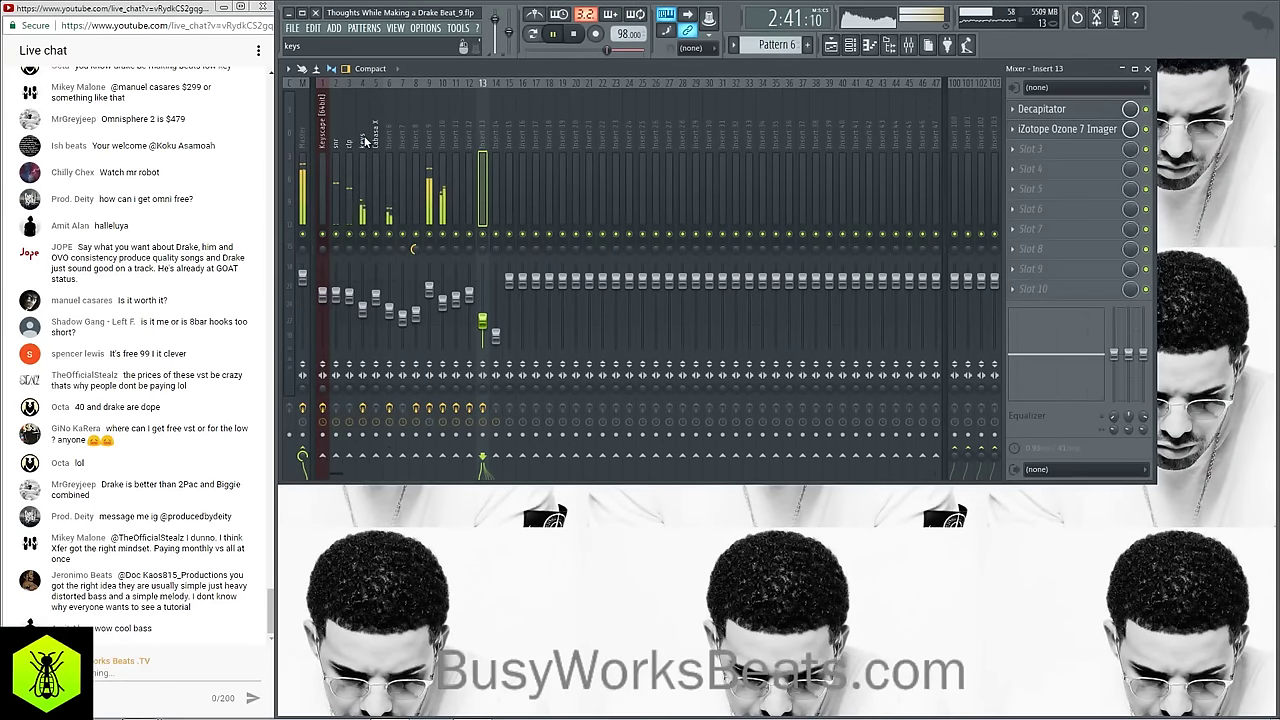
{"action": "left_click", "coordinate": [392, 309]}
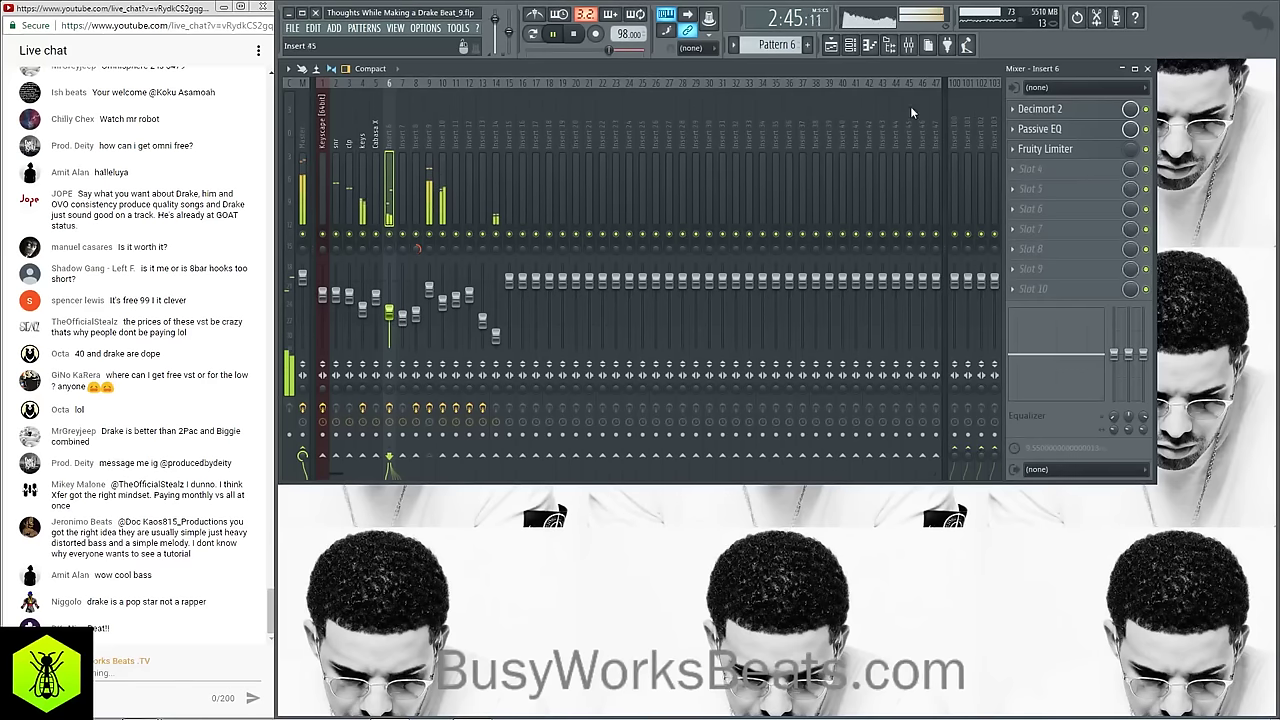
{"action": "left_click", "coordinate": [1140, 71]}
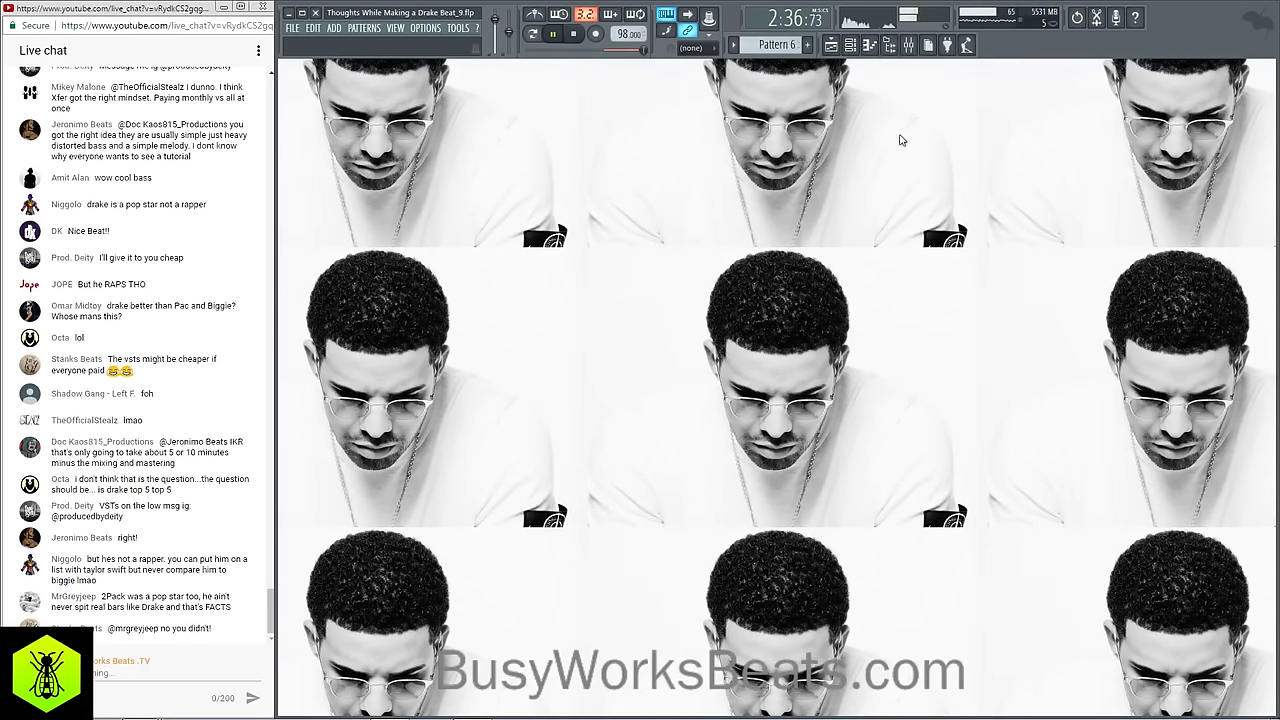
Step: Stop the loop, clear the playlist's time selection, and play the song briefly from the start
{"action": "key", "text": "space"}
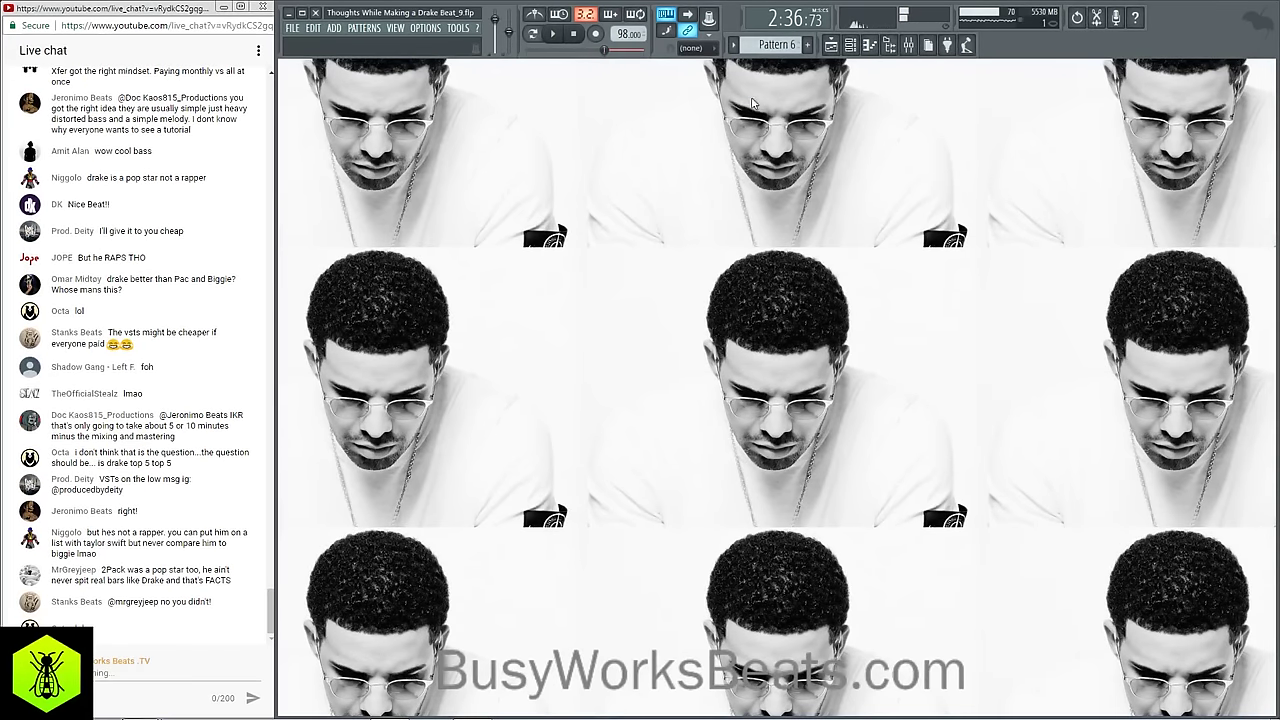
{"action": "left_click", "coordinate": [830, 44]}
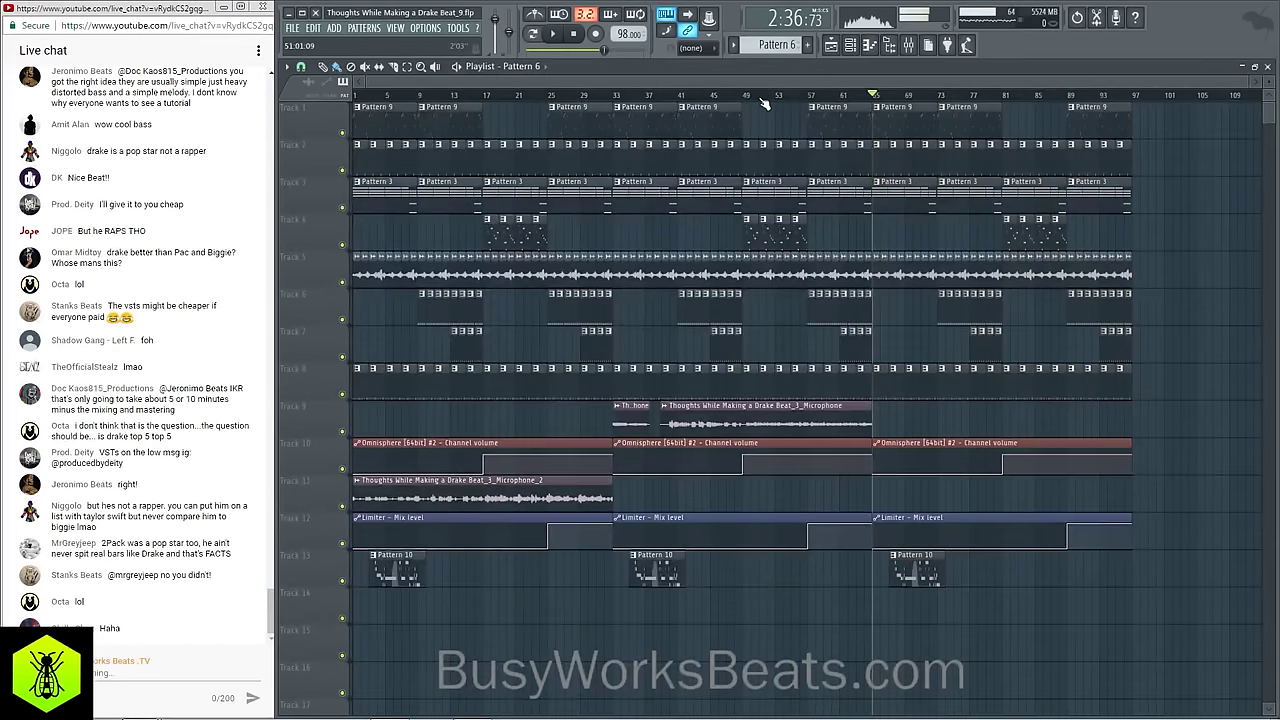
{"action": "key", "text": "space"}
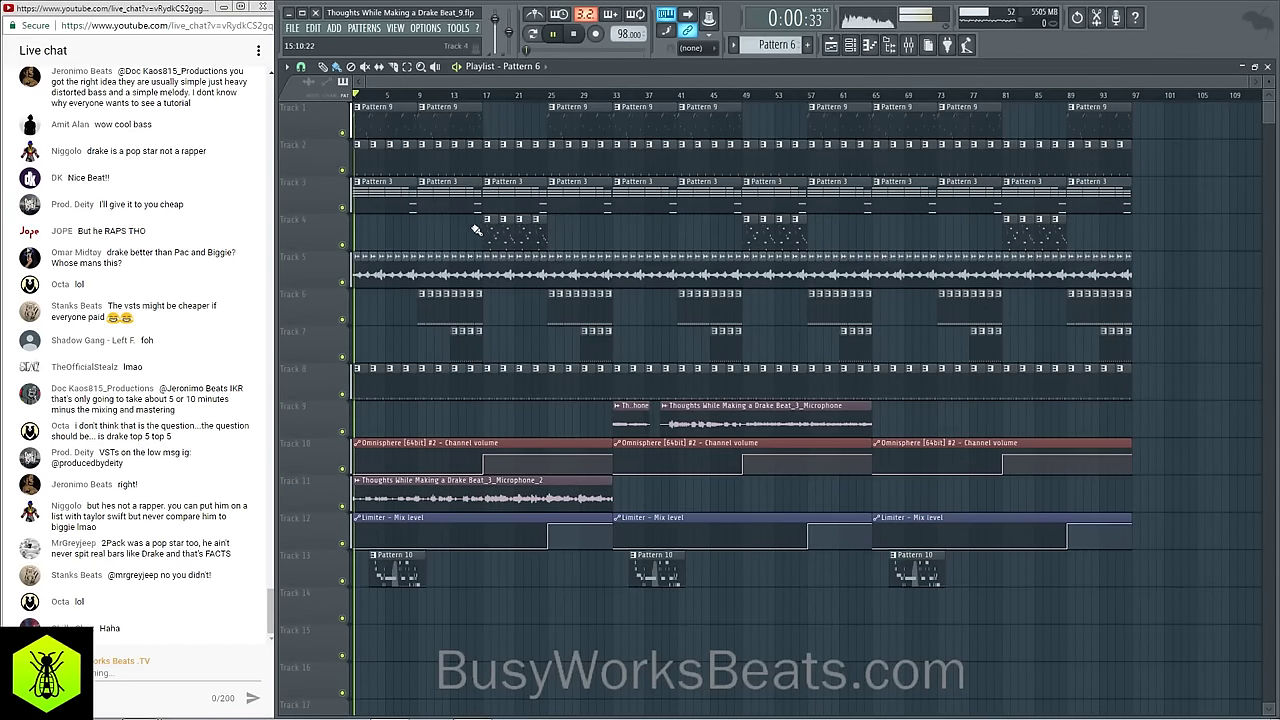
{"action": "key", "text": "space"}
Step: Mute Track 8 in the playlist and delete its clips in bars 1 to 12 while the song plays
{"action": "left_click", "coordinate": [346, 506]}
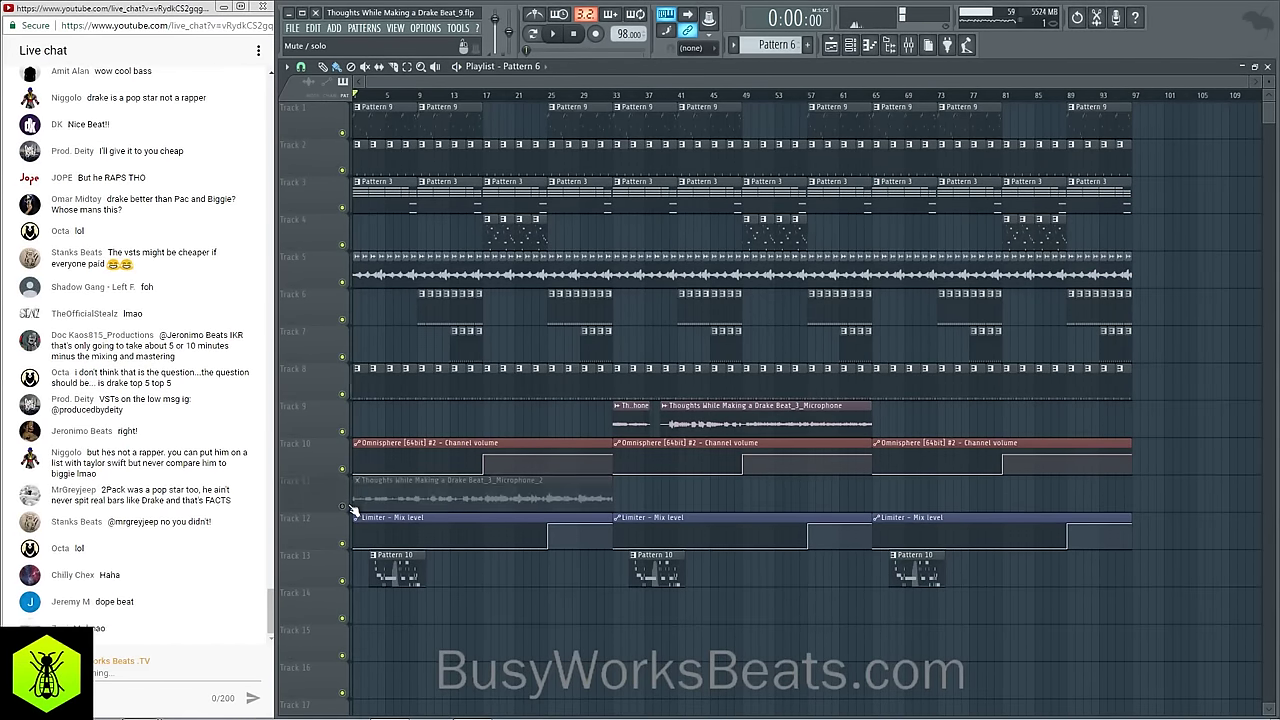
{"action": "left_click", "coordinate": [346, 506]}
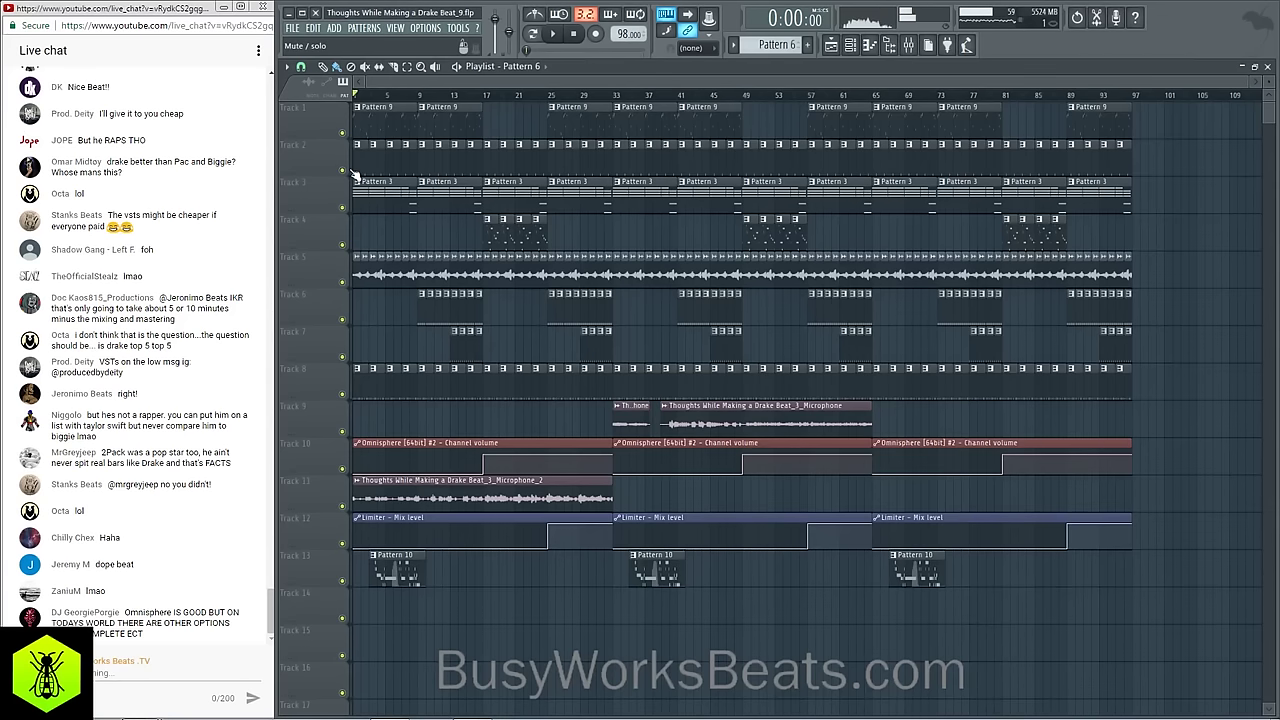
{"action": "left_click", "coordinate": [345, 395]}
{"action": "key", "text": "space"}
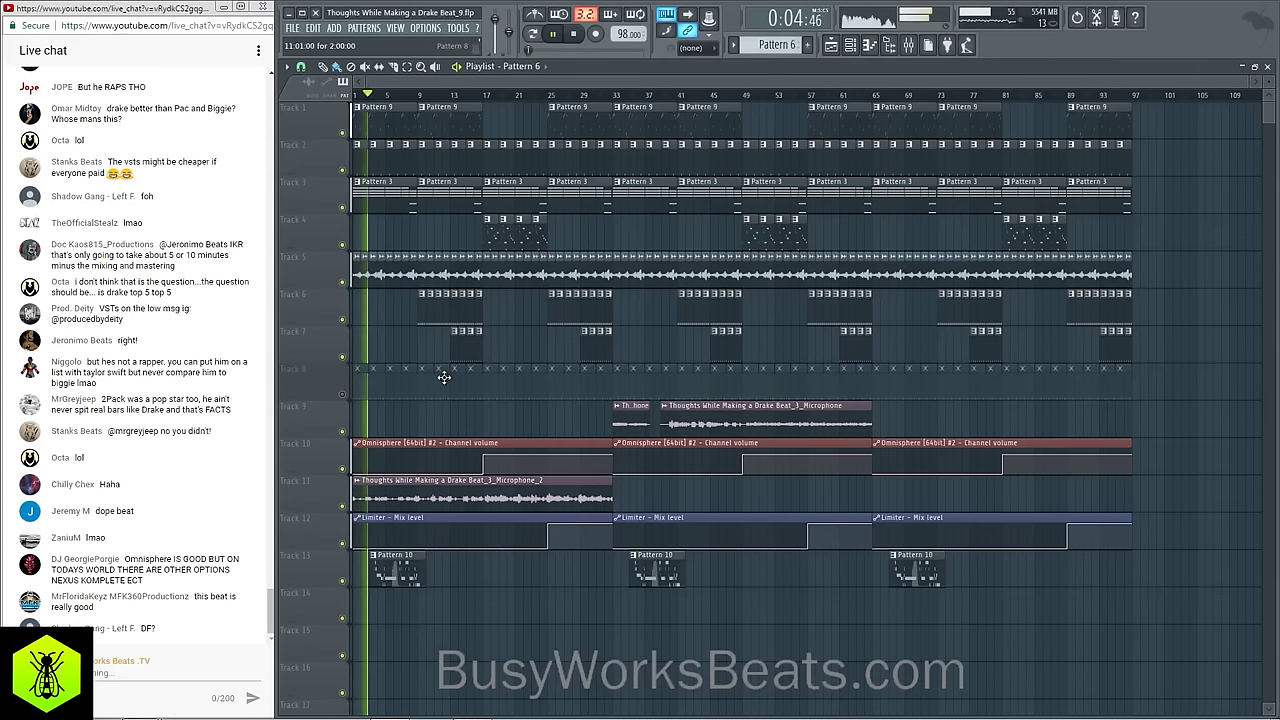
{"action": "left_click_drag", "start_coordinate": [442, 366], "coordinate": [365, 393]}
{"action": "key", "text": "Delete"}
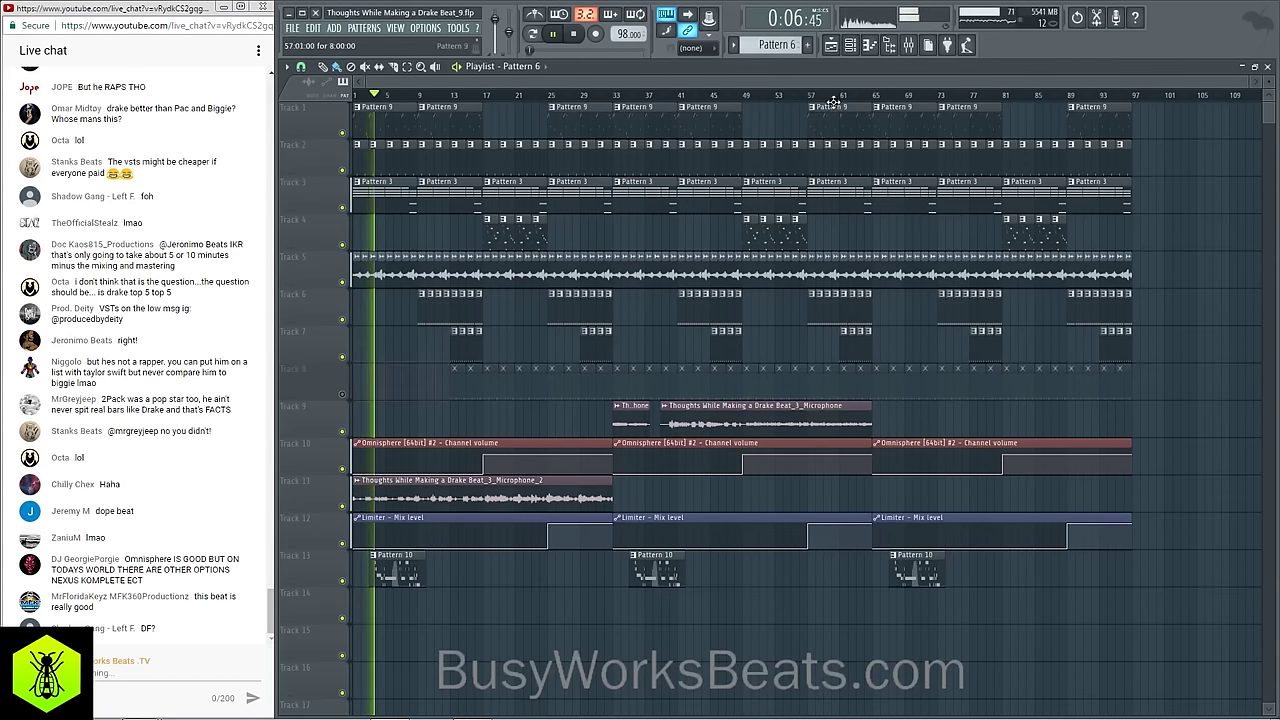
Step: Lower the volume fader of mixer insert 12 and return to the playlist
{"action": "left_click", "coordinate": [909, 46]}
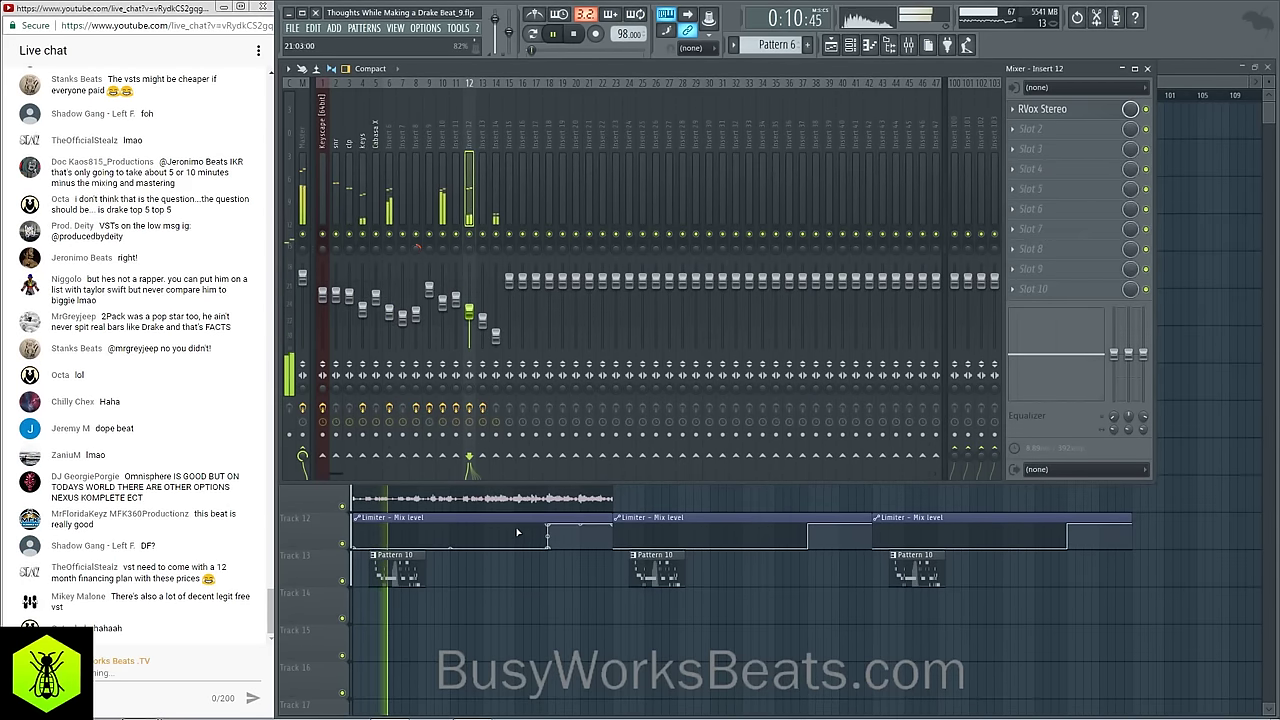
{"action": "key", "text": "F9"}
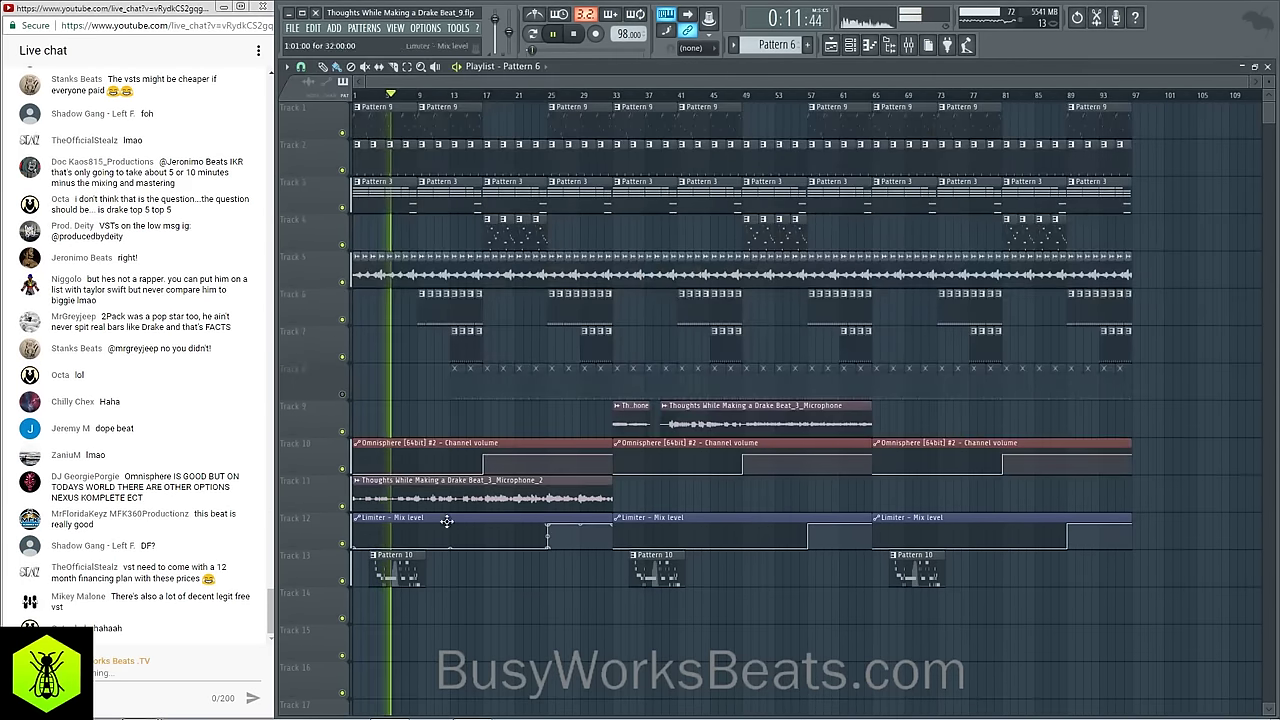
Step: Unmute Track 8, delete its clips in bars 13 to 32, and save the project as a new version
{"action": "left_click", "coordinate": [346, 396]}
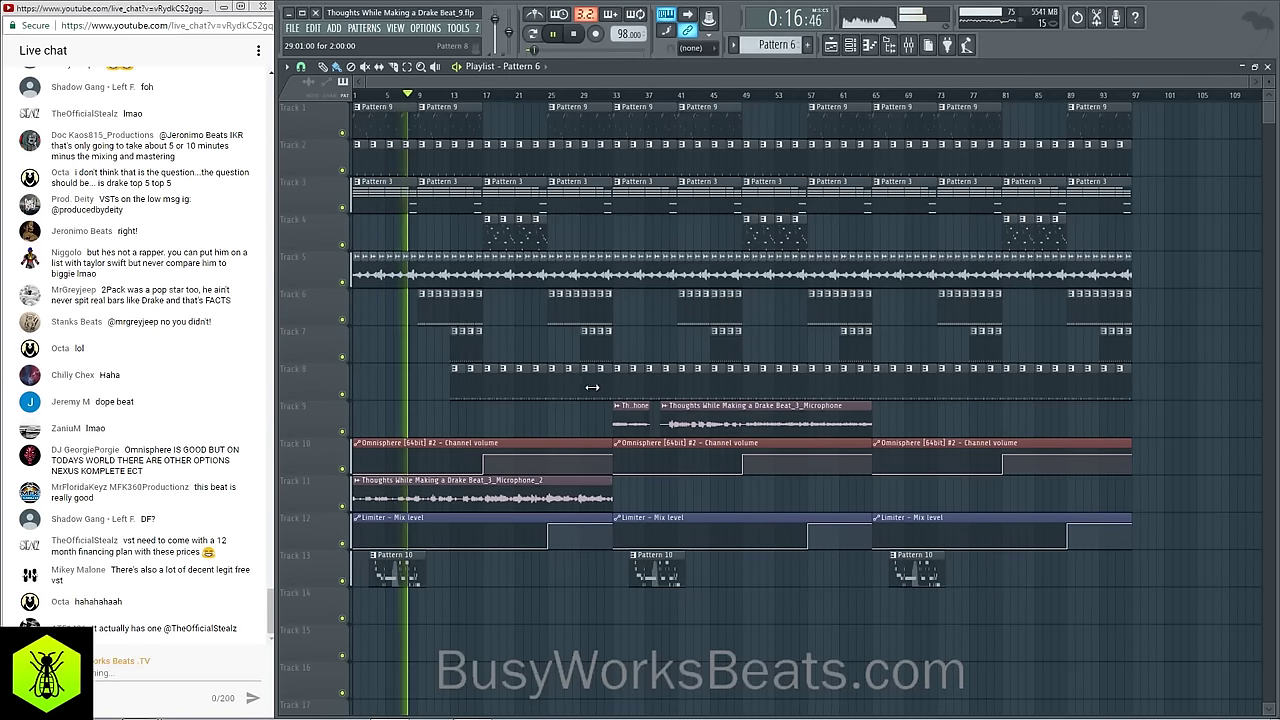
{"action": "left_click_drag", "start_coordinate": [599, 386], "coordinate": [457, 386]}
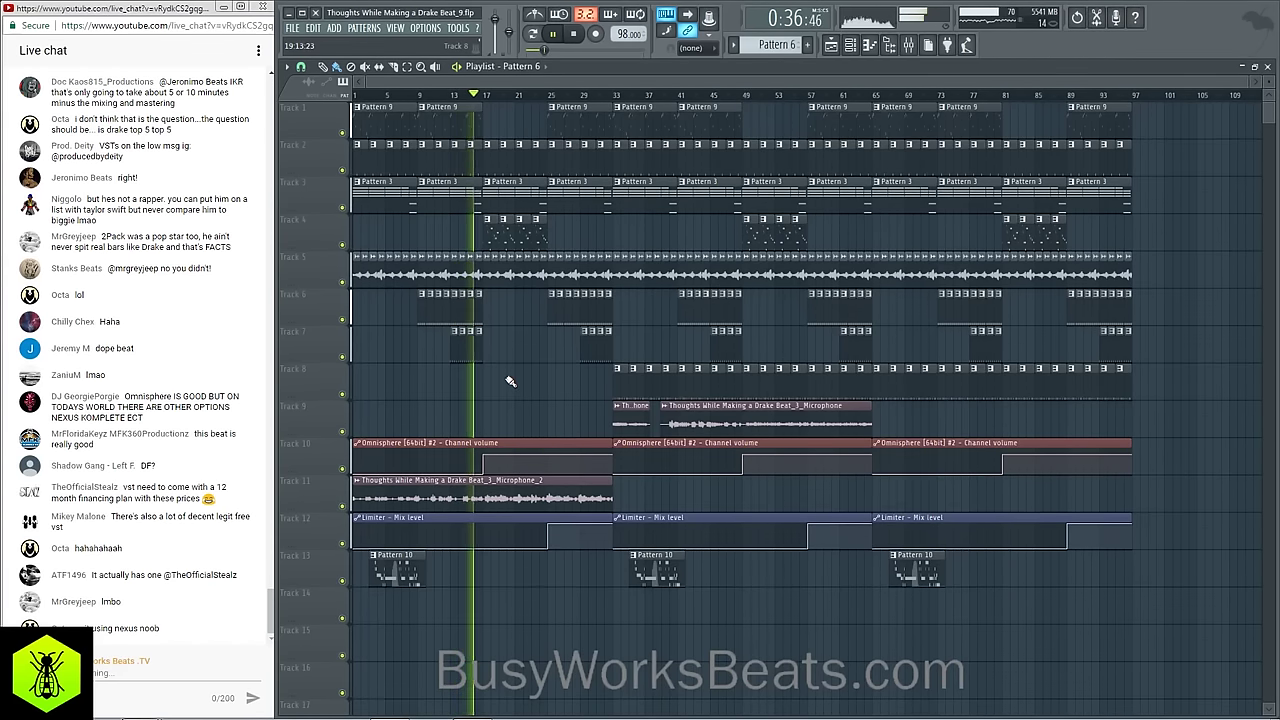
{"action": "left_click", "coordinate": [293, 28]}
{"action": "left_click", "coordinate": [337, 110]}
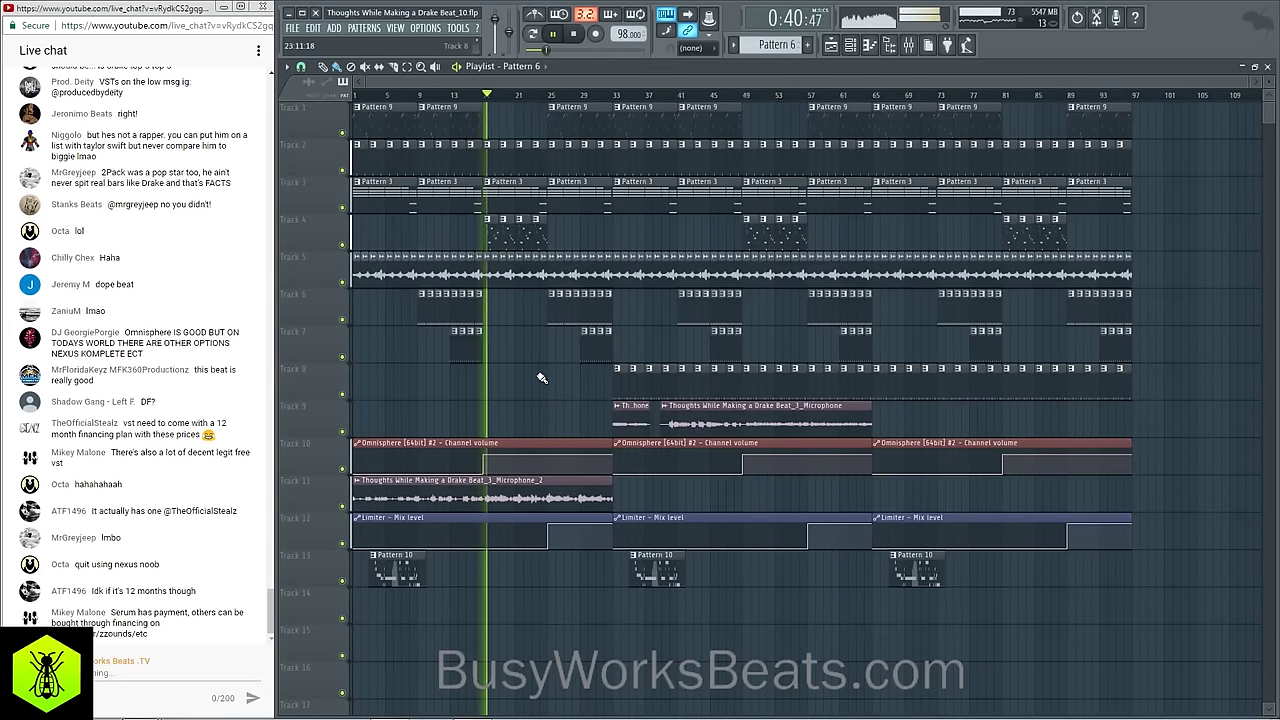
Step: Mute Track 11 briefly during playback to hear the beat without the microphone recording, and unmute it again
{"action": "left_click", "coordinate": [343, 506]}
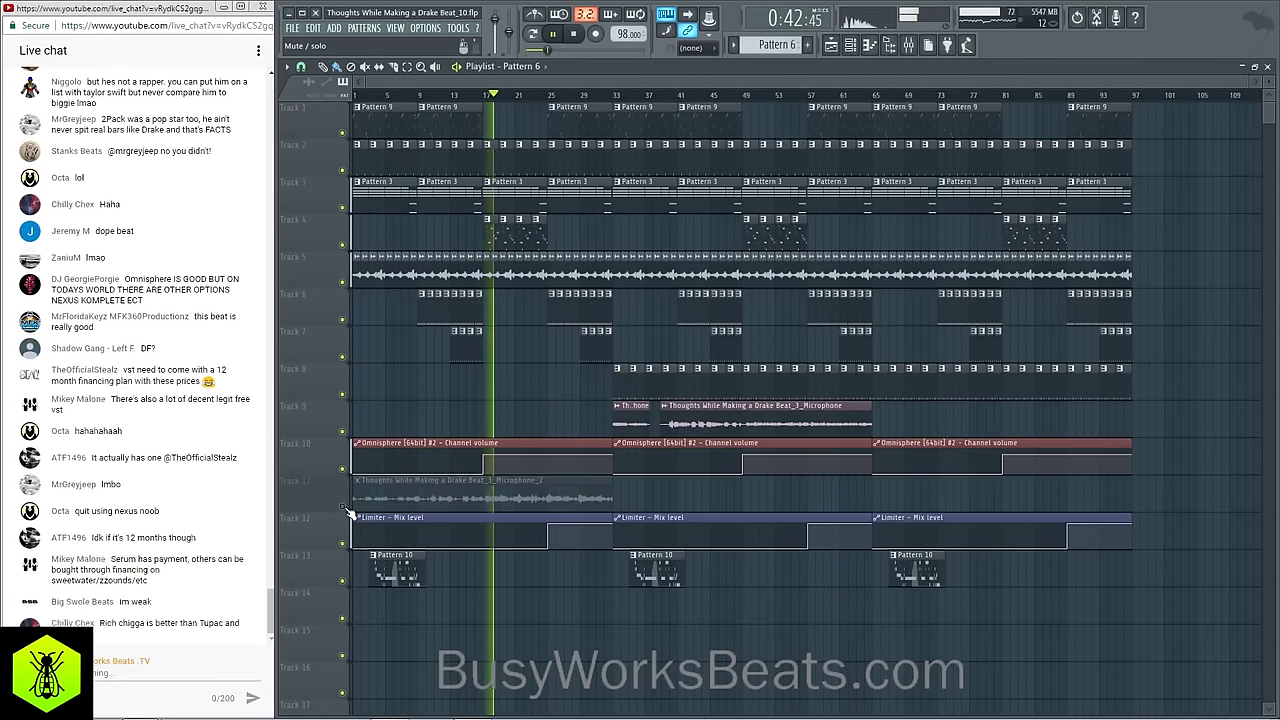
{"action": "left_click", "coordinate": [343, 506]}
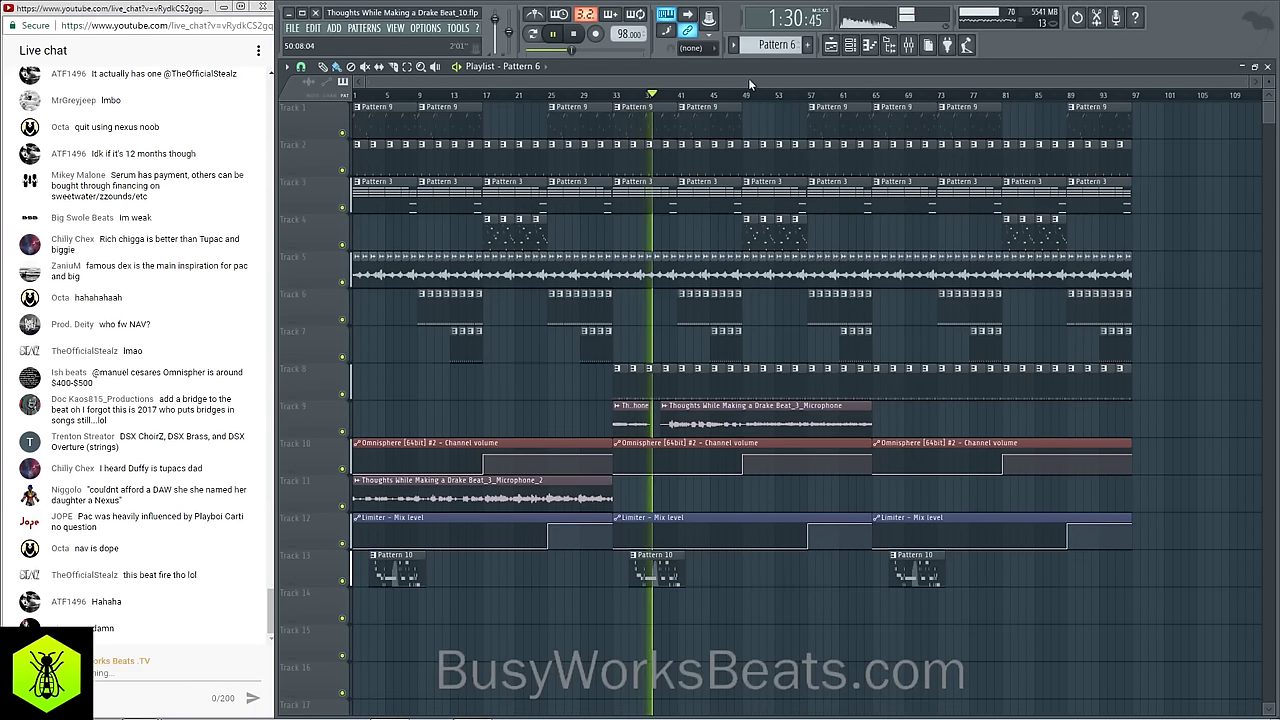
Step: Delete the Track 8 clips in bars 65 to 76 and the Pattern 9 clip at bar 65 on Track 1
{"action": "left_click_drag", "start_coordinate": [749, 81], "coordinate": [861, 84]}
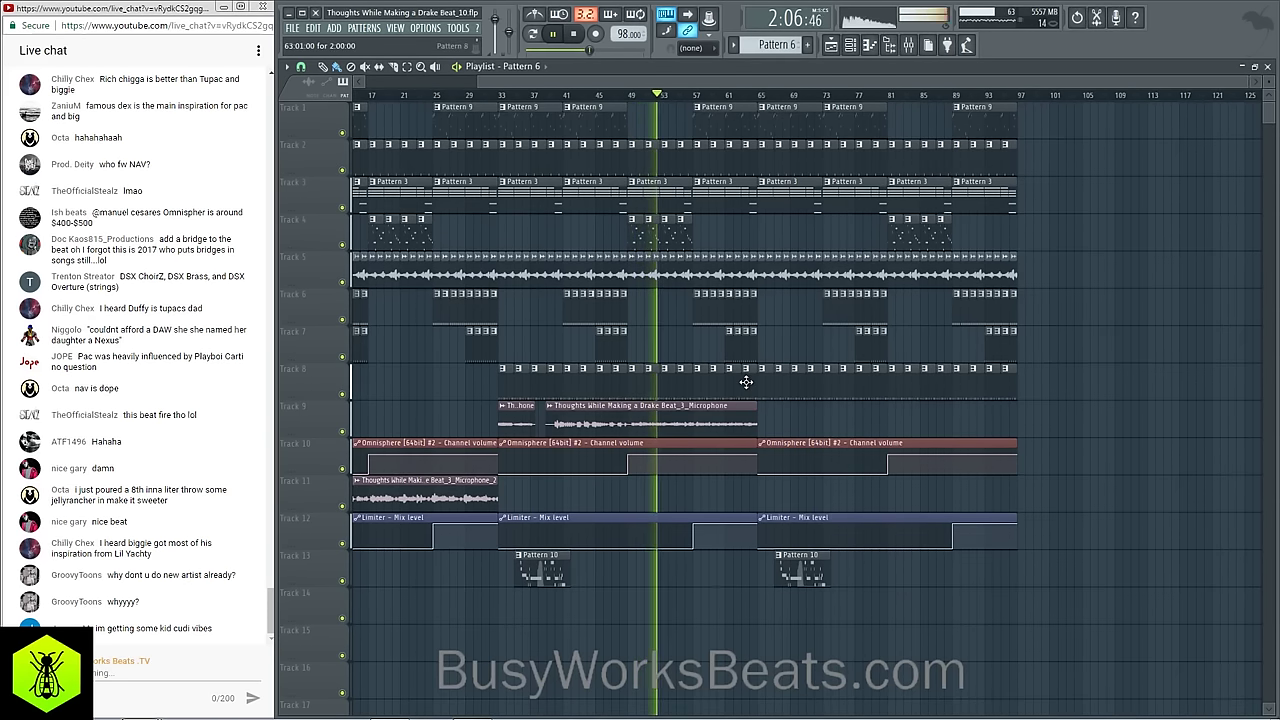
{"action": "left_click_drag", "start_coordinate": [774, 389], "coordinate": [855, 392]}
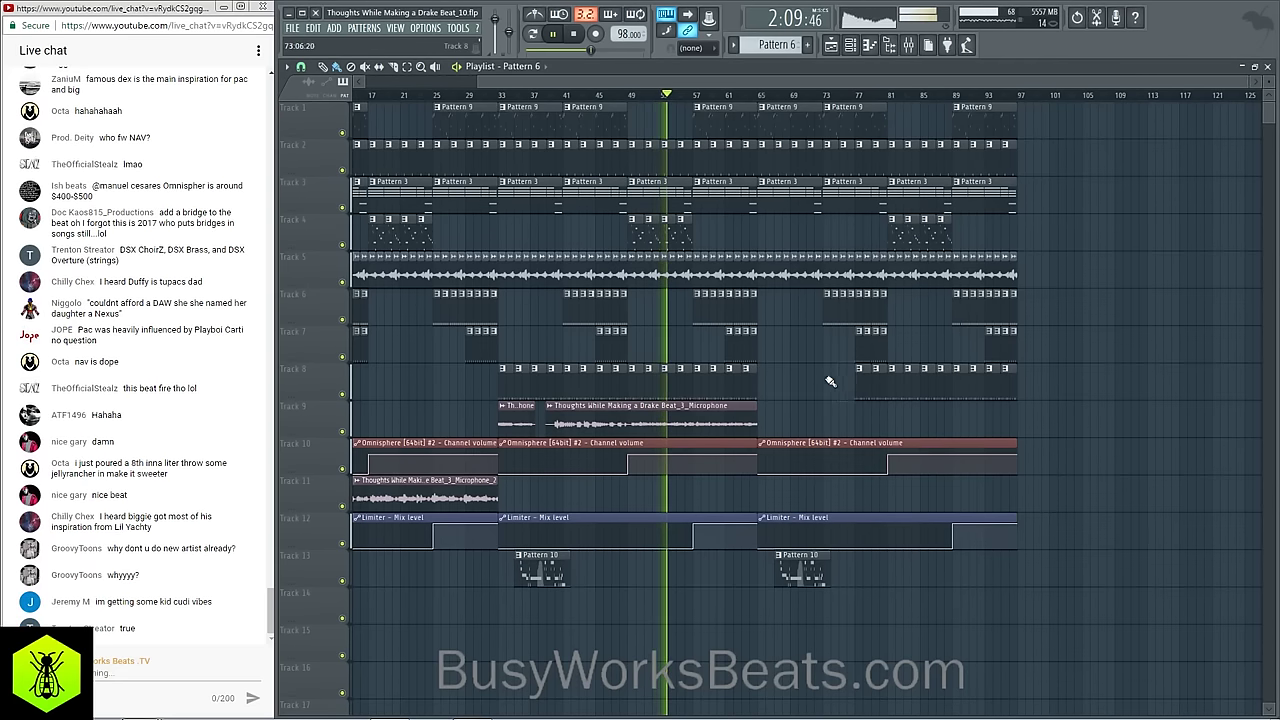
{"action": "right_click", "coordinate": [770, 113]}
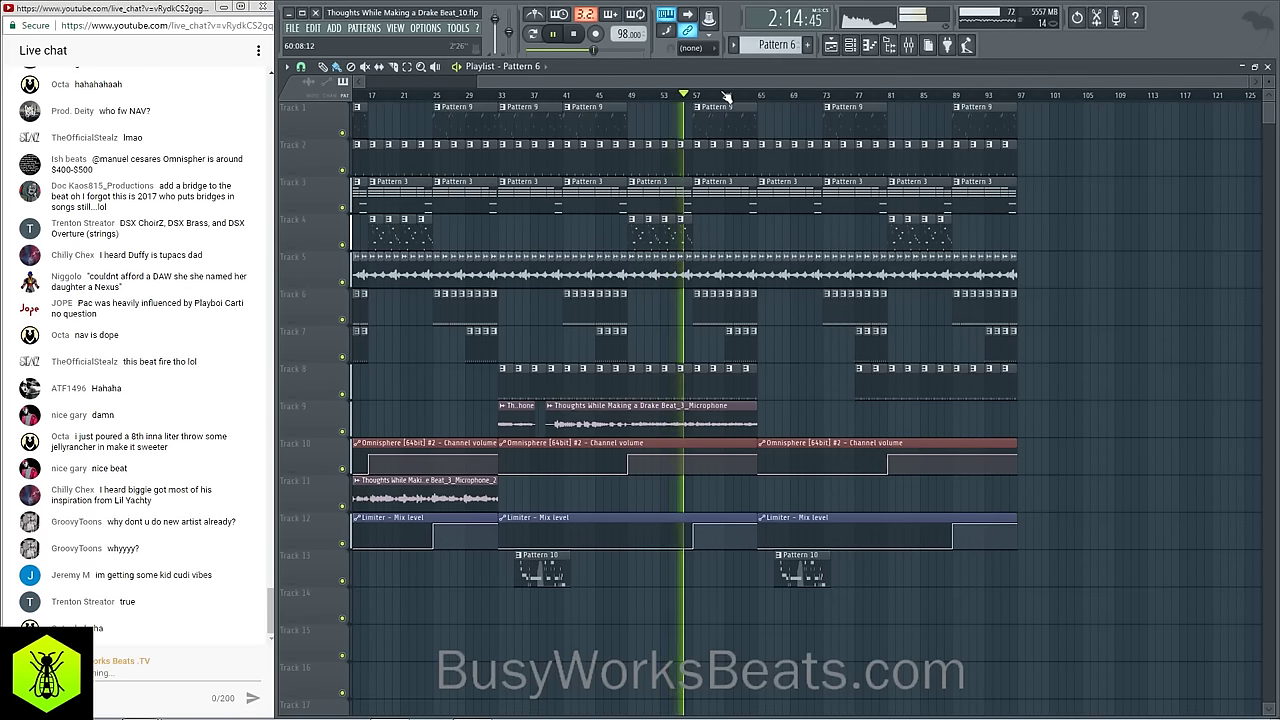
Step: Save the thinned-out arrangement as a new version of the project
{"action": "left_click_drag", "start_coordinate": [722, 83], "coordinate": [794, 83]}
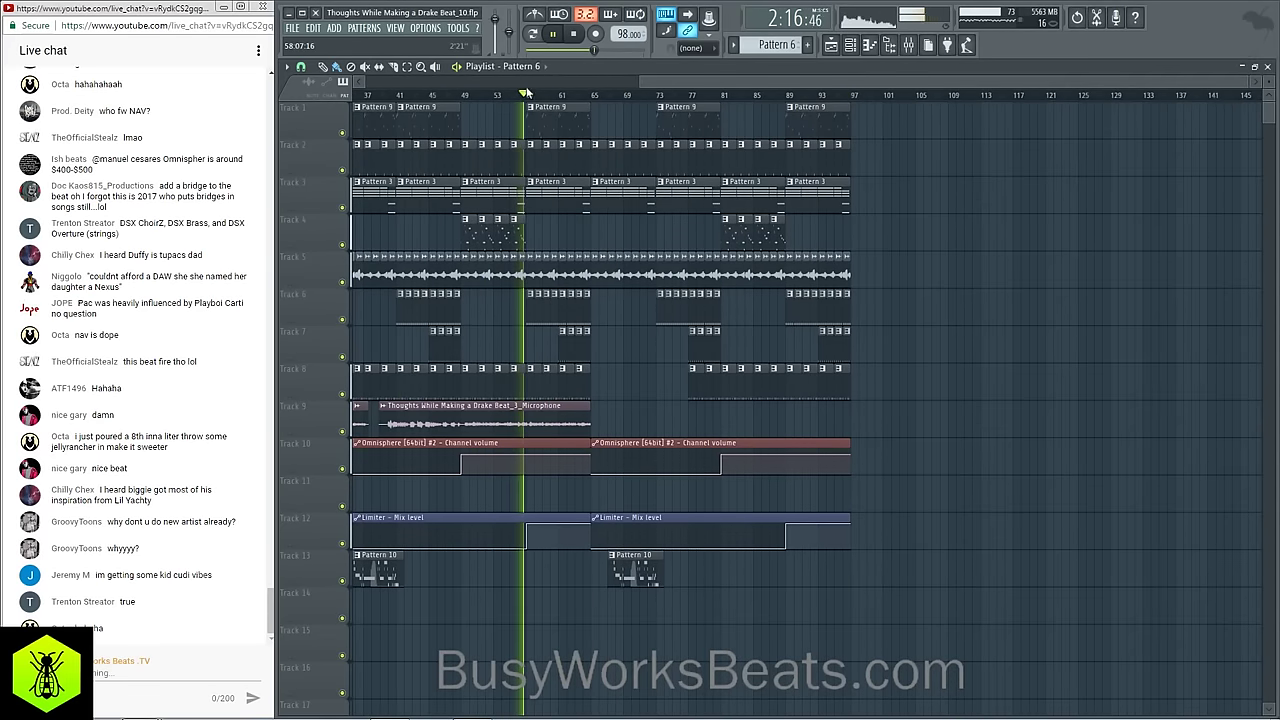
{"action": "left_click", "coordinate": [293, 29]}
{"action": "left_click", "coordinate": [345, 112]}
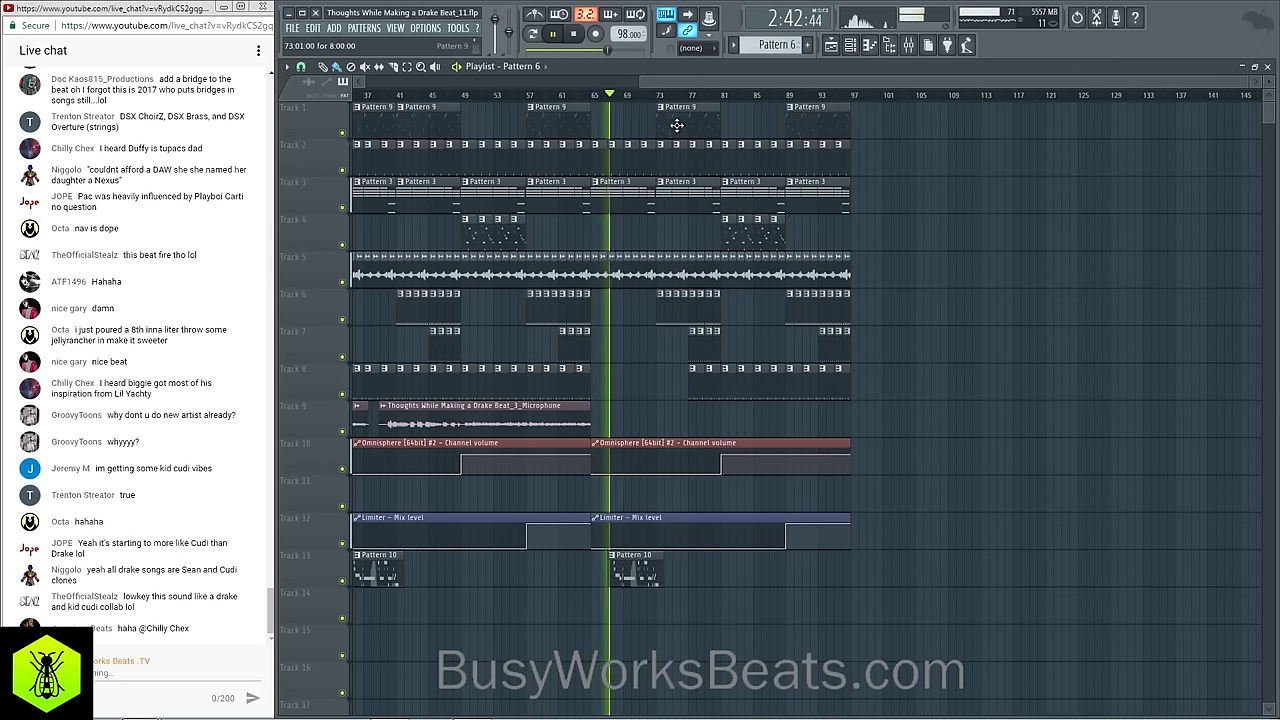
Step: Move the Pattern 9 clip at bar 73 on Track 1 to bar 81, and delete the Track 4 clips in bars 81 to 88
{"action": "left_click_drag", "start_coordinate": [677, 125], "coordinate": [742, 125]}
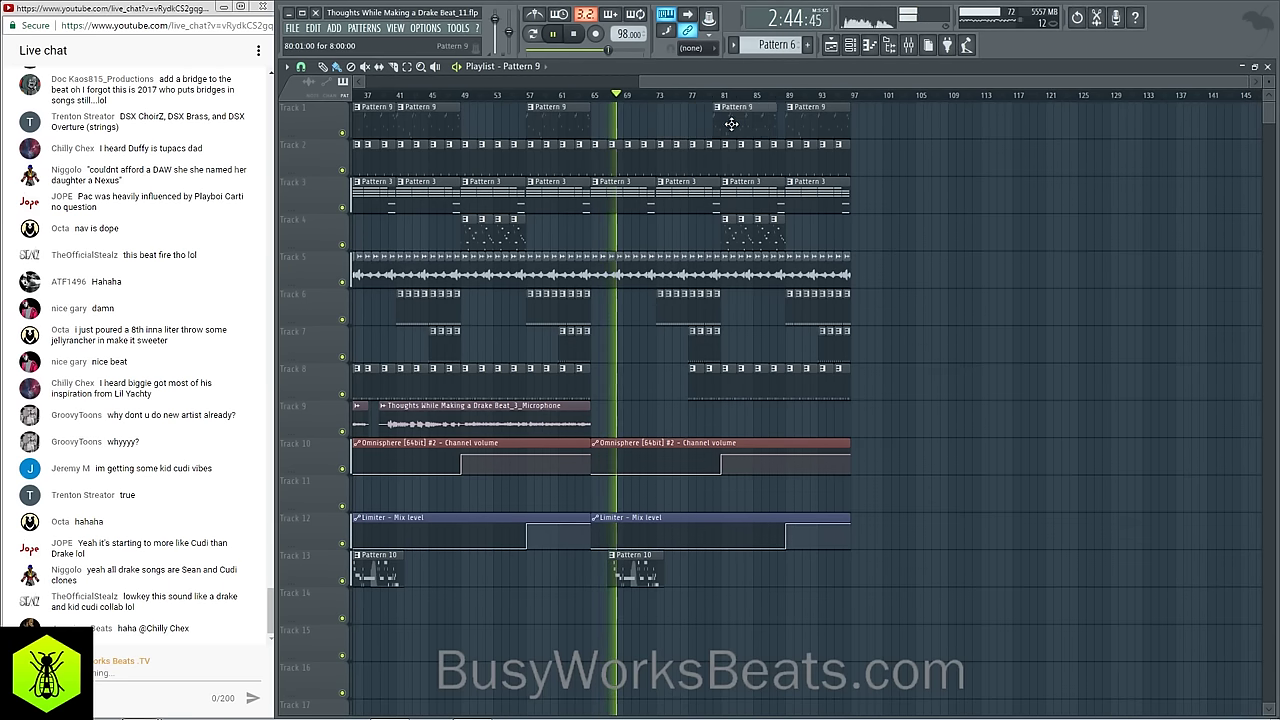
{"action": "right_click", "coordinate": [735, 230]}
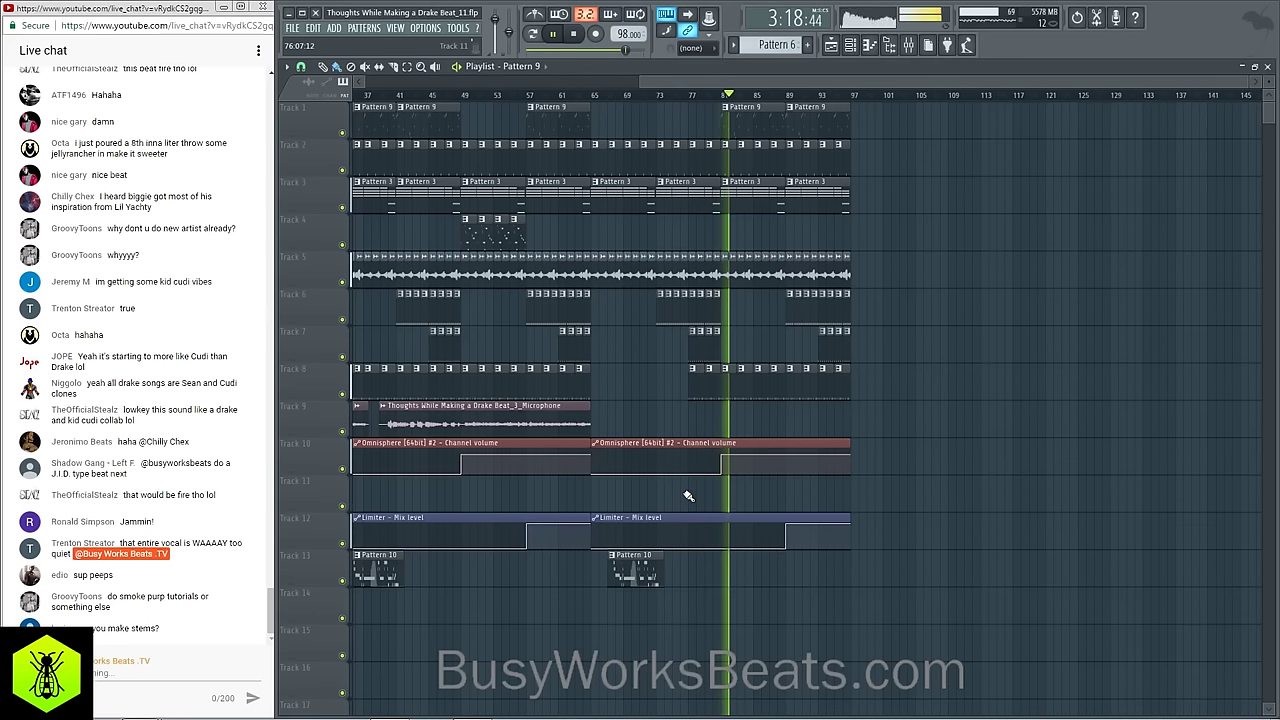
Step: Delete the Track 8 clips at bars 83 and 87
{"action": "right_click", "coordinate": [745, 387]}
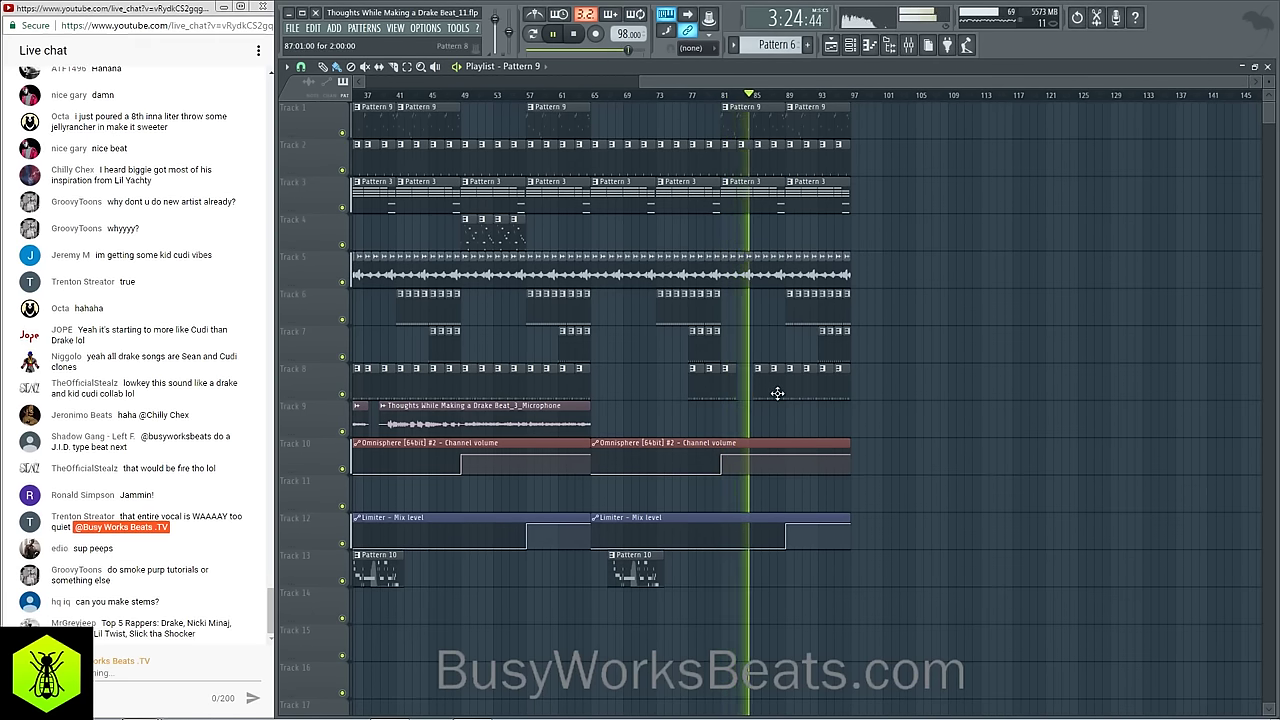
{"action": "right_click", "coordinate": [778, 387]}
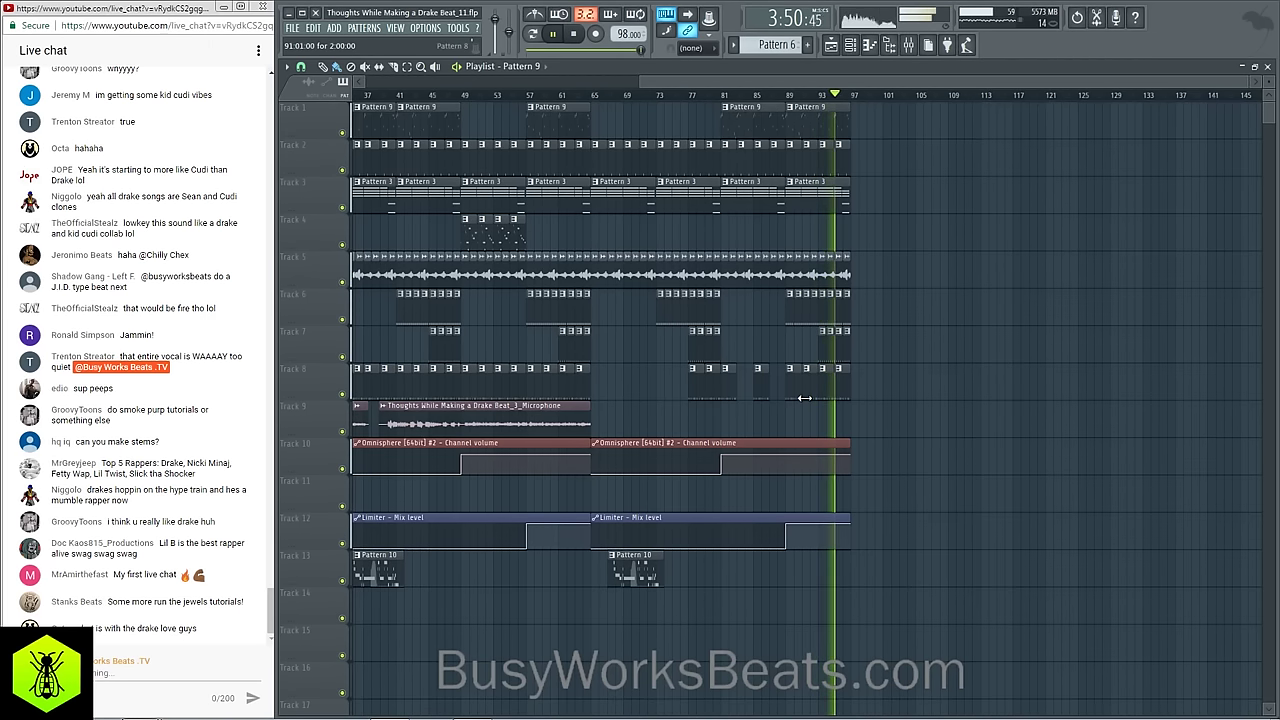
Step: Stop playback, check the Master track's effect chain in the mixer, and close the mixer
{"action": "left_click", "coordinate": [576, 36]}
{"action": "left_click", "coordinate": [908, 45]}
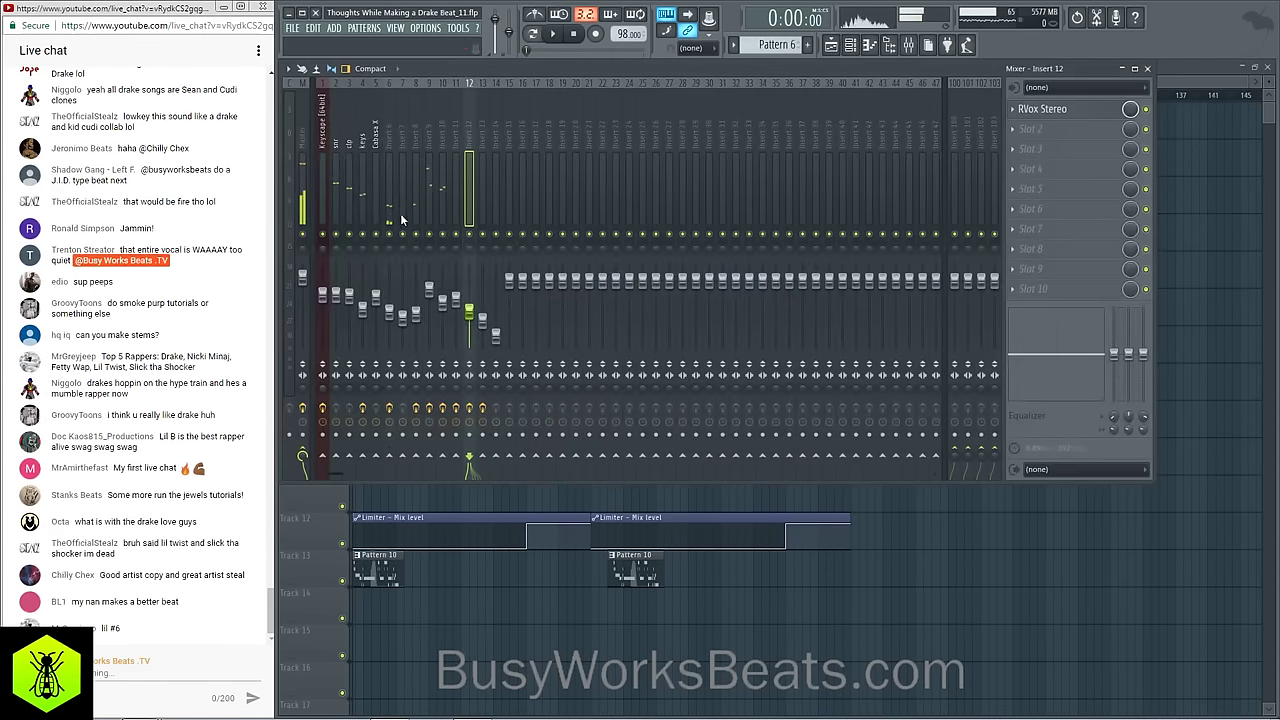
{"action": "scroll", "coordinate": [310, 125], "scroll_direction": "down", "scroll_amount": 1}
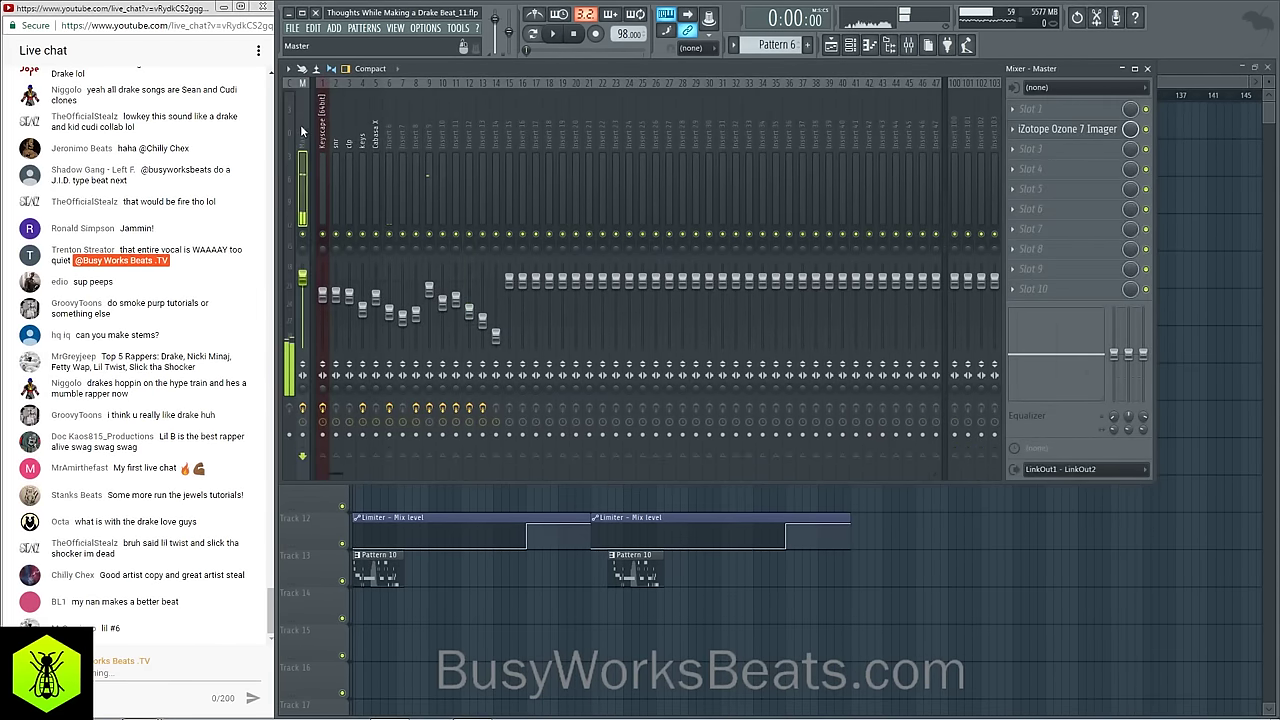
{"action": "left_click", "coordinate": [1147, 68]}
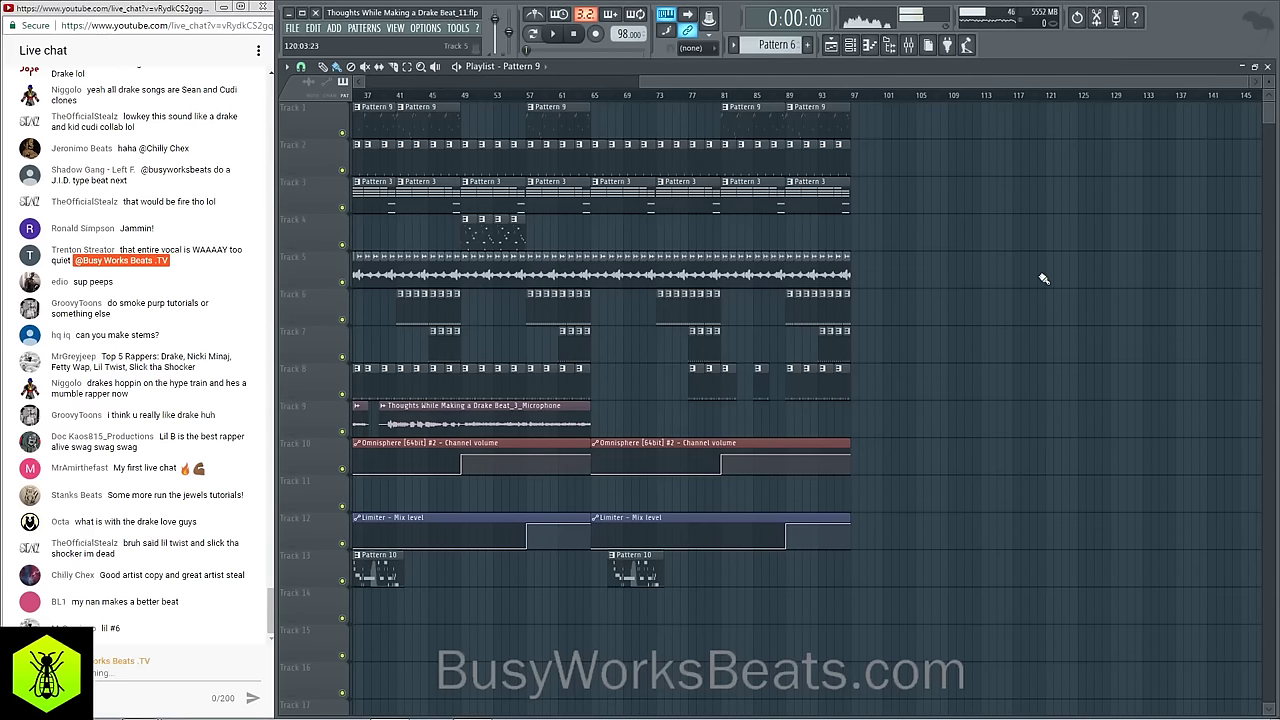